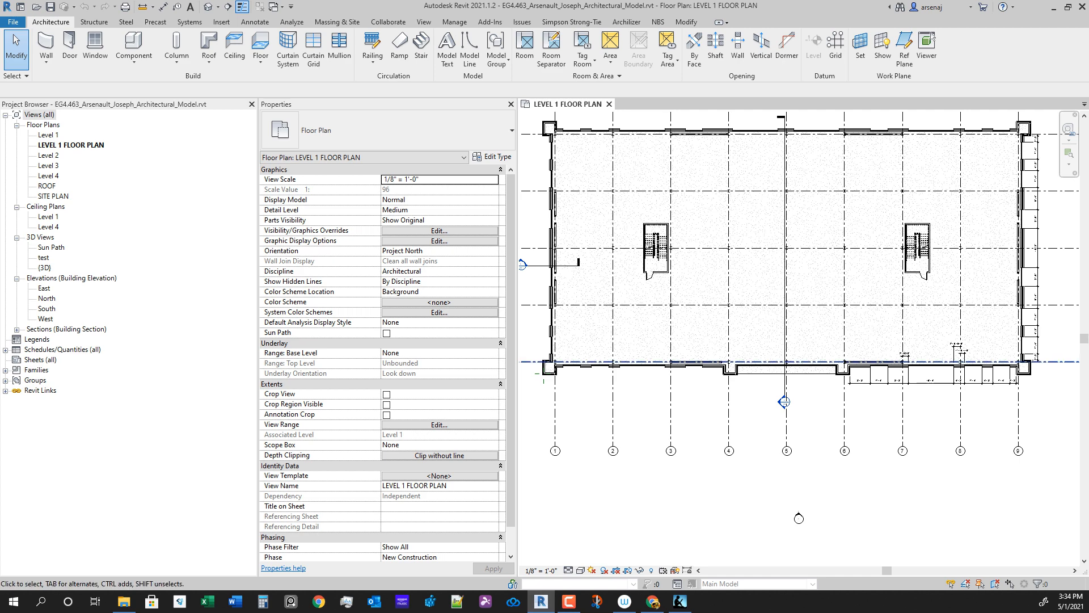
# Step: Examine the column grids, exterior walls and wall dimensions across the Level 1 floor plan, especially along the south side
pyautogui.moveTo(823, 255); pyautogui.dragTo(744, 274, button='middle')
pyautogui.press('z')
pyautogui.press('f')
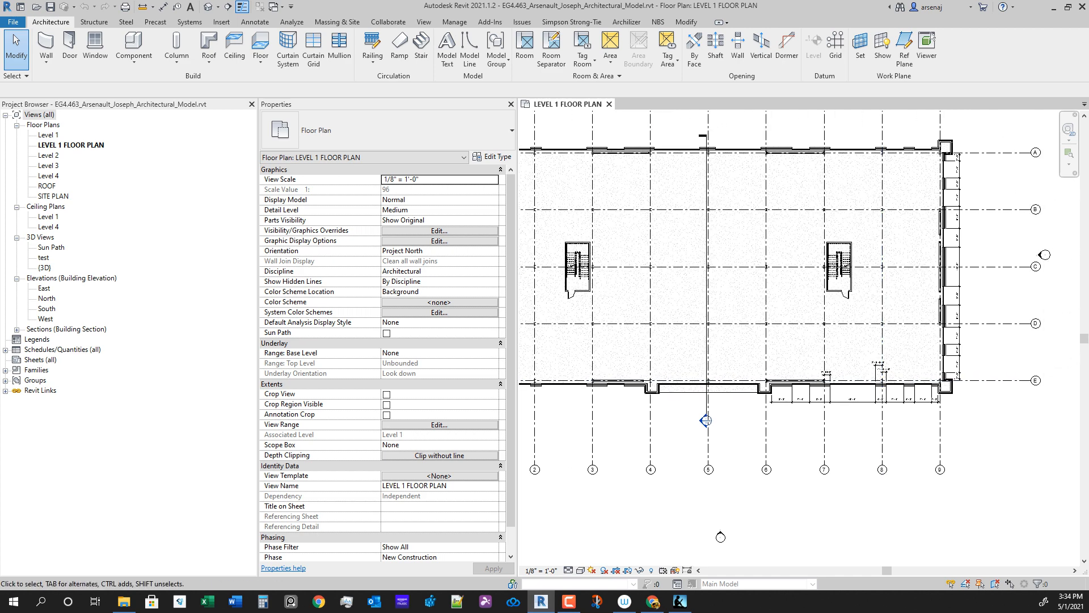
pyautogui.moveTo(992, 474); pyautogui.dragTo(585, 233)
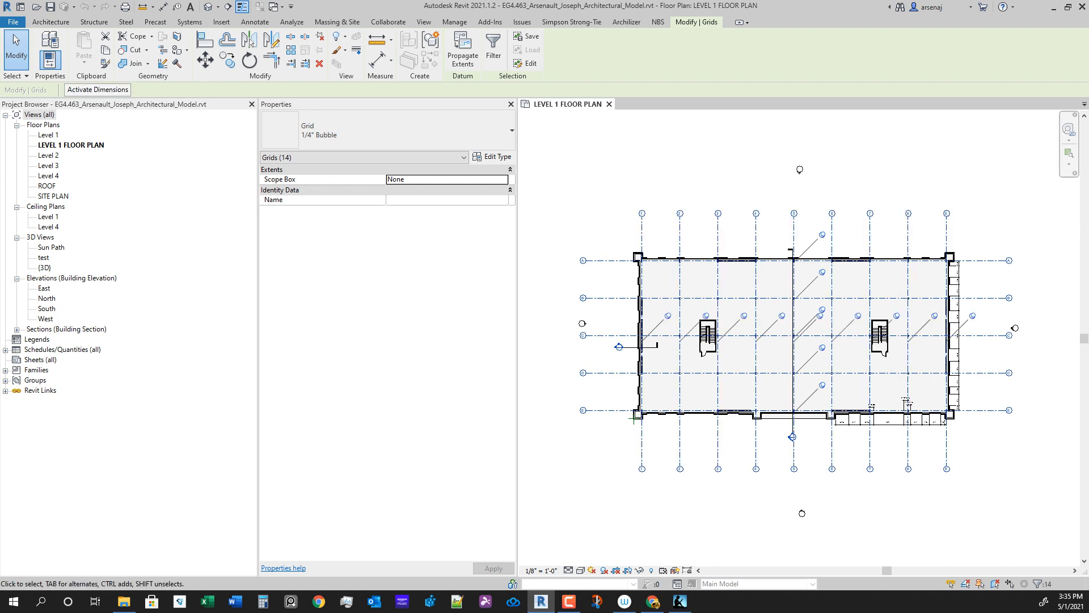
pyautogui.press('Escape')
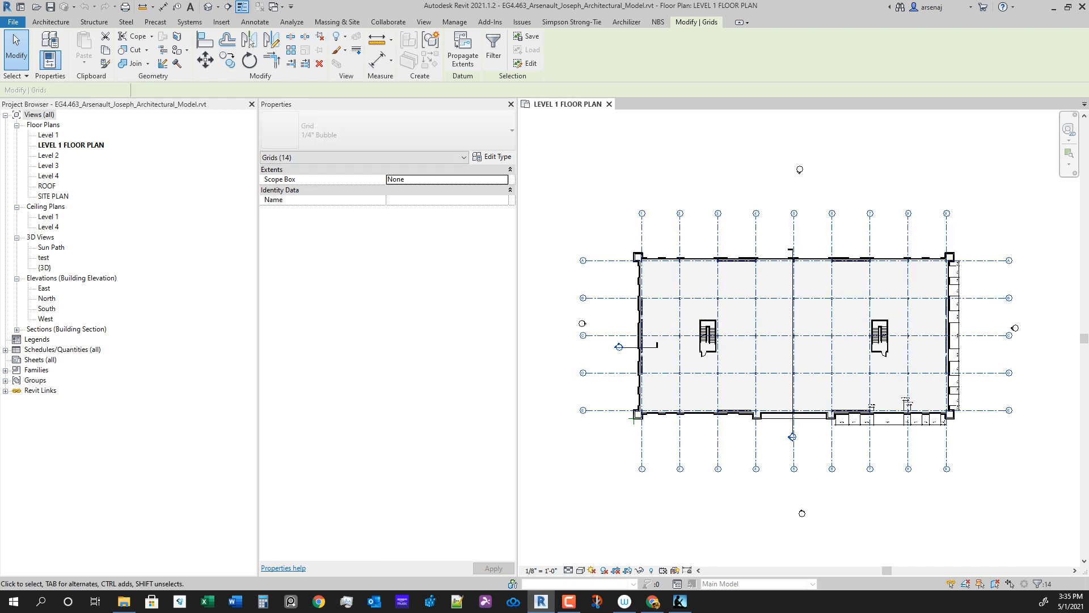
pyautogui.moveTo(968, 444)
pyautogui.mouseDown(button='middle')
pyautogui.moveTo(903, 437)
pyautogui.moveTo(929, 443)
pyautogui.mouseUp(button='middle')
pyautogui.scroll(3, 903, 436)
pyautogui.scroll(-2, 902, 437)
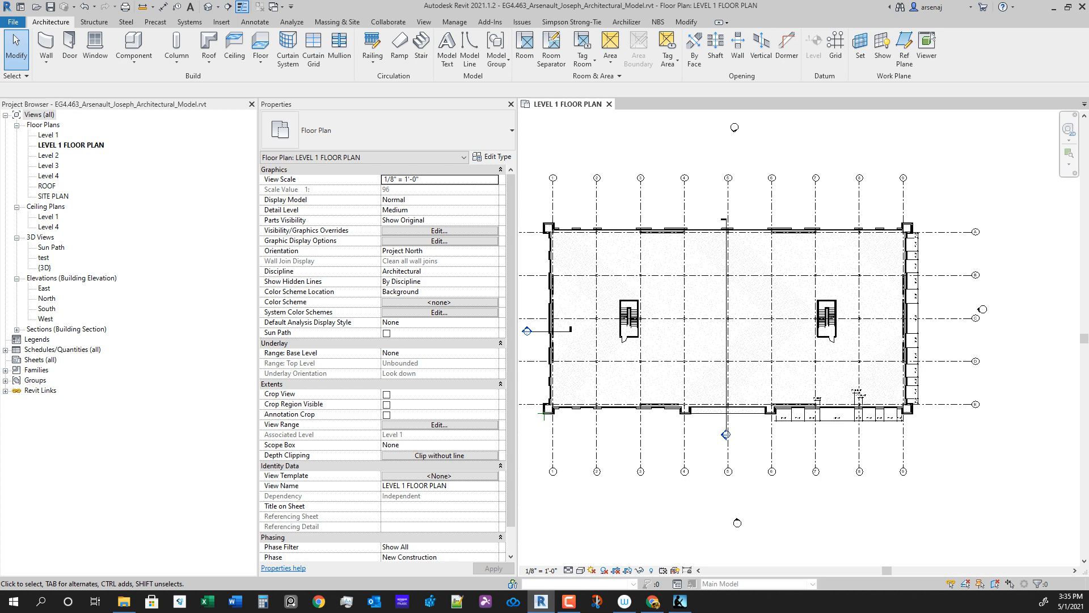
pyautogui.scroll(-2, 933, 493)
pyautogui.scroll(1, 922, 466)
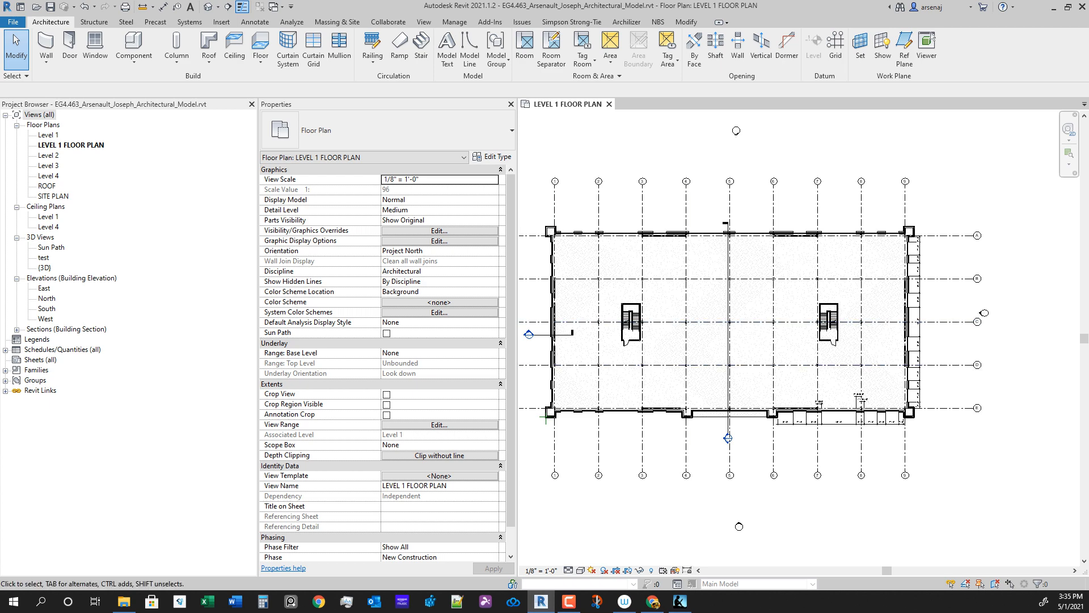
pyautogui.scroll(5, 658, 449)
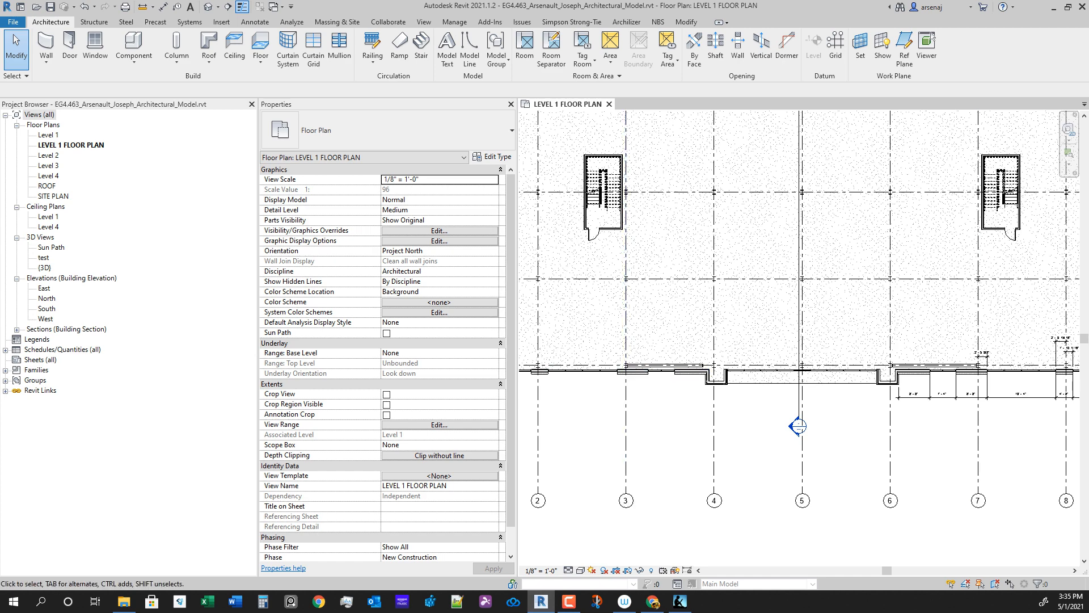
pyautogui.moveTo(798, 425); pyautogui.dragTo(707, 433, button='middle')
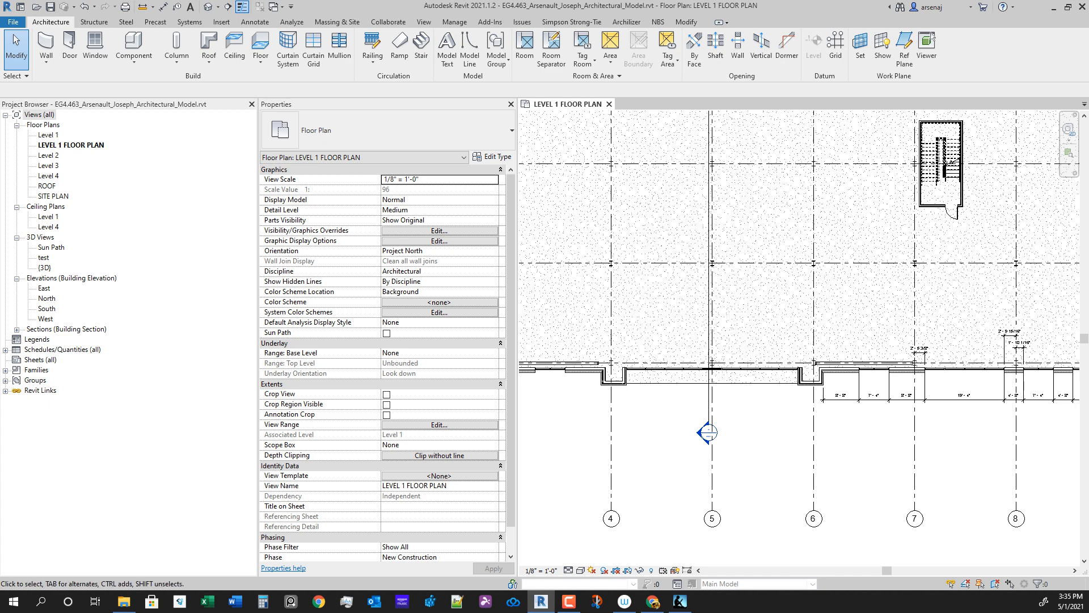
pyautogui.moveTo(707, 432); pyautogui.dragTo(504, 427, button='middle')
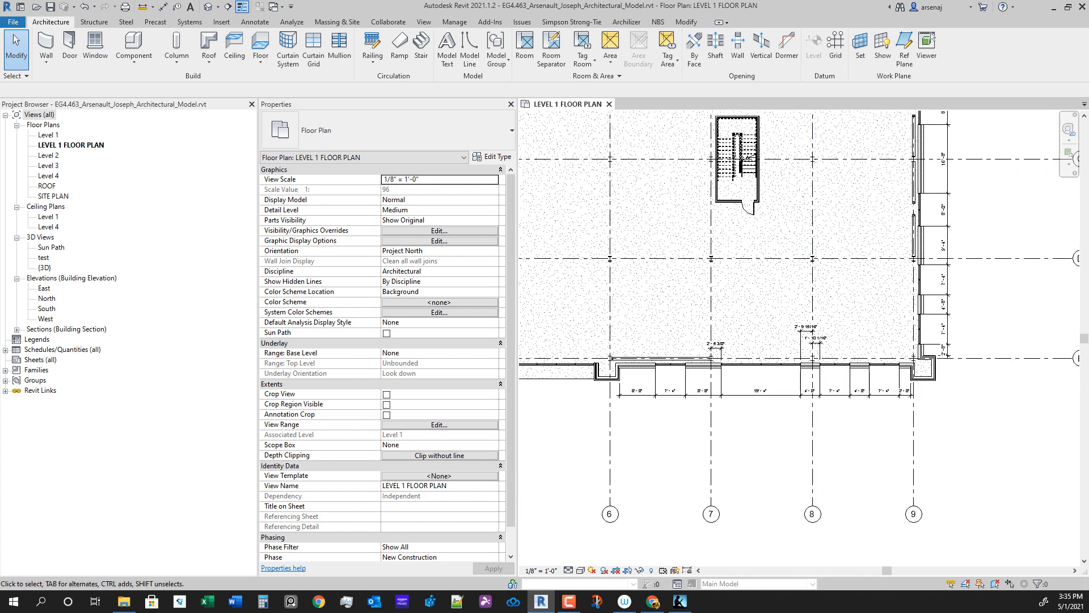
pyautogui.scroll(-3, 917, 484)
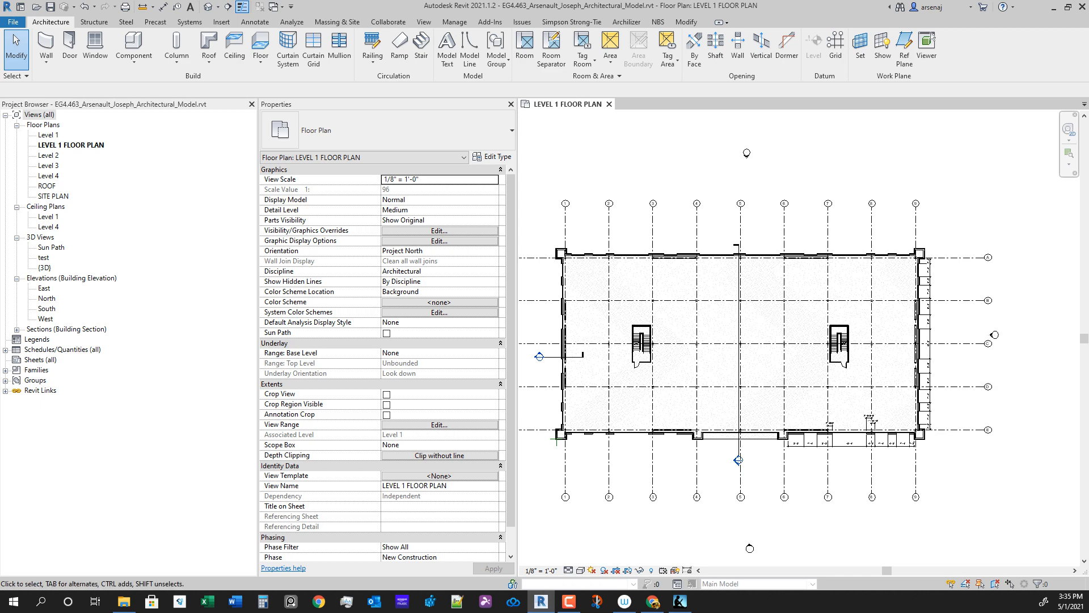
# Step: Delete the two separate dimensions locating grid 8 from the ends of the 4'-8" wall segment
pyautogui.scroll(3, 899, 455)
pyautogui.click(845, 454)
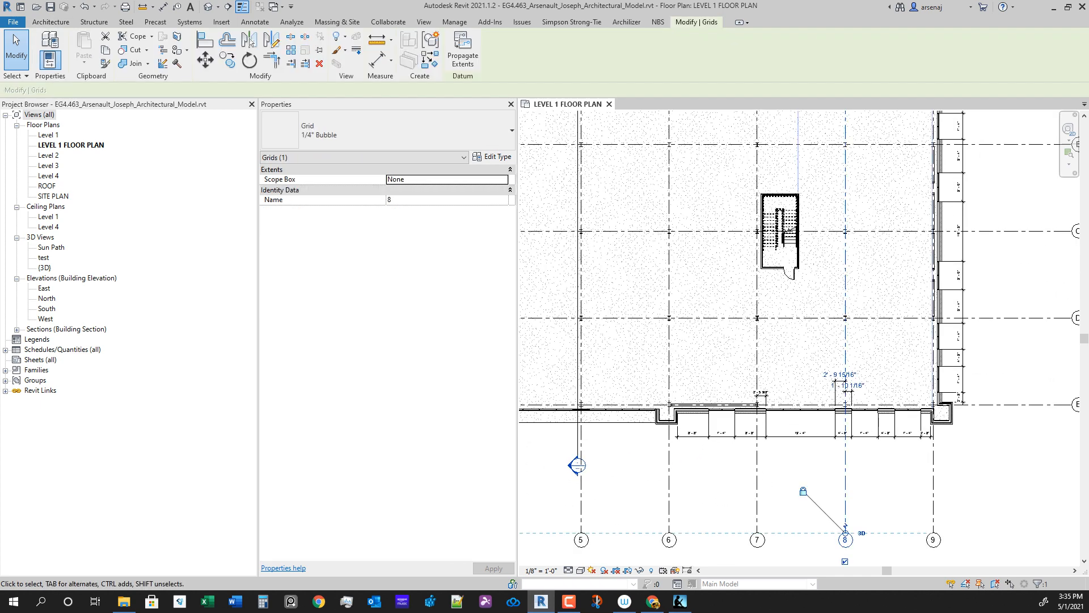
pyautogui.scroll(3, 886, 422)
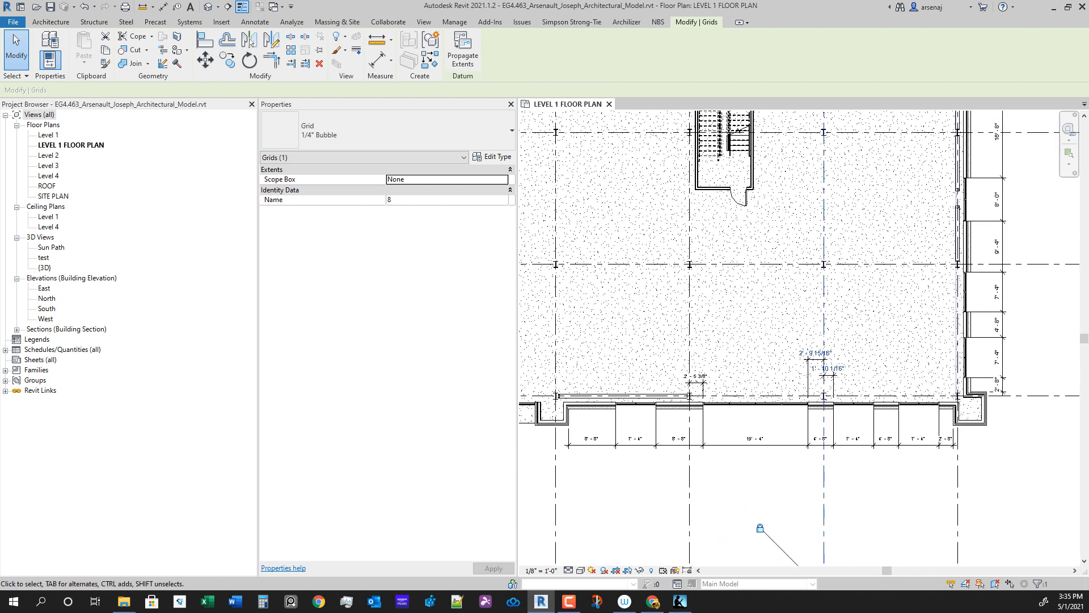
pyautogui.scroll(1, 825, 448)
pyautogui.press('Escape')
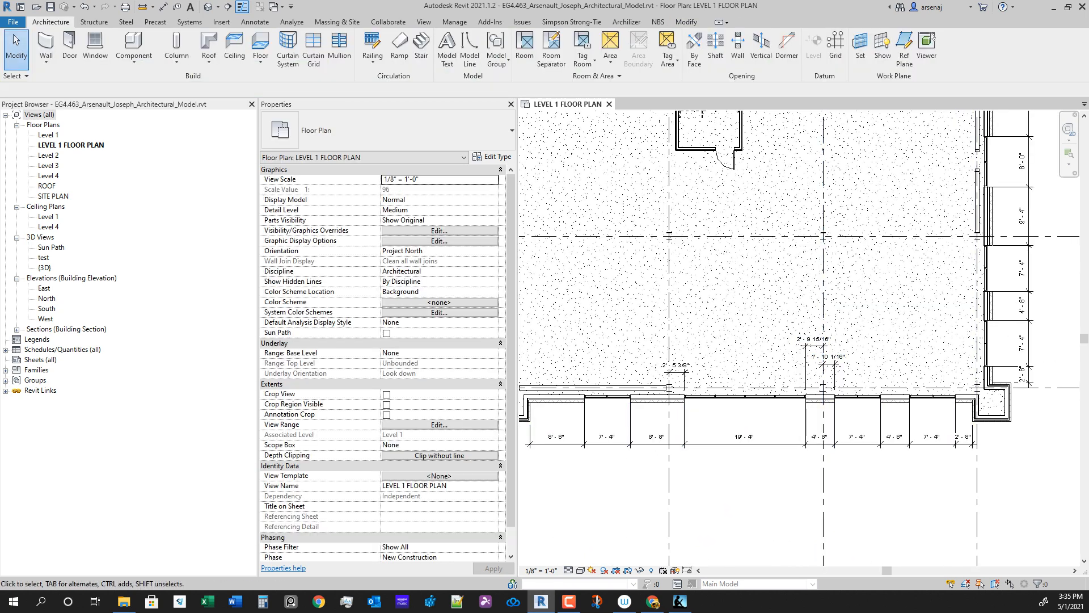
pyautogui.click(823, 538)
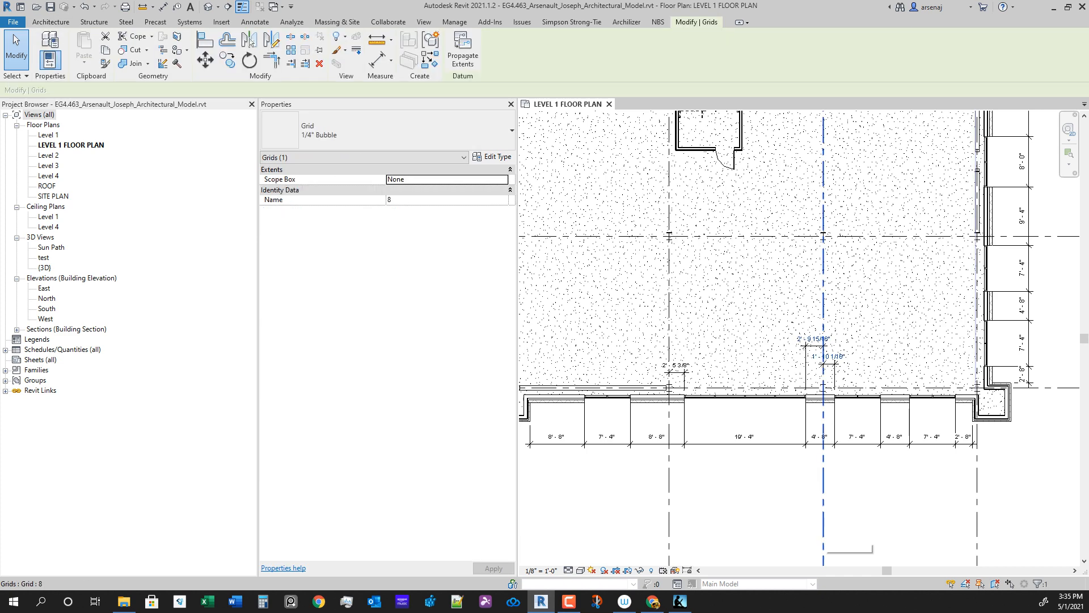
pyautogui.click(831, 376)
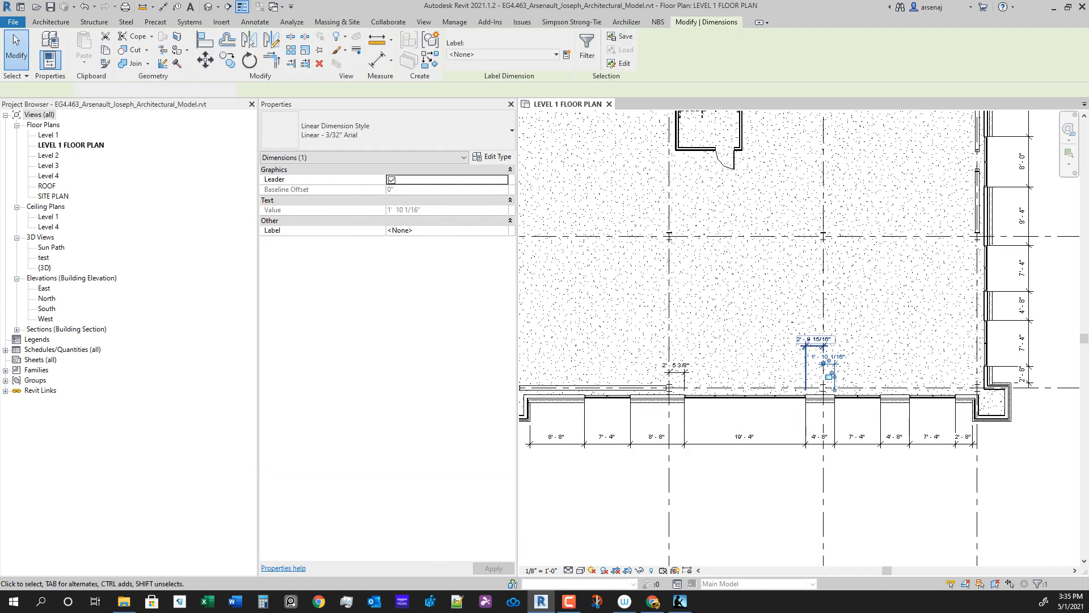
pyautogui.press('Delete')
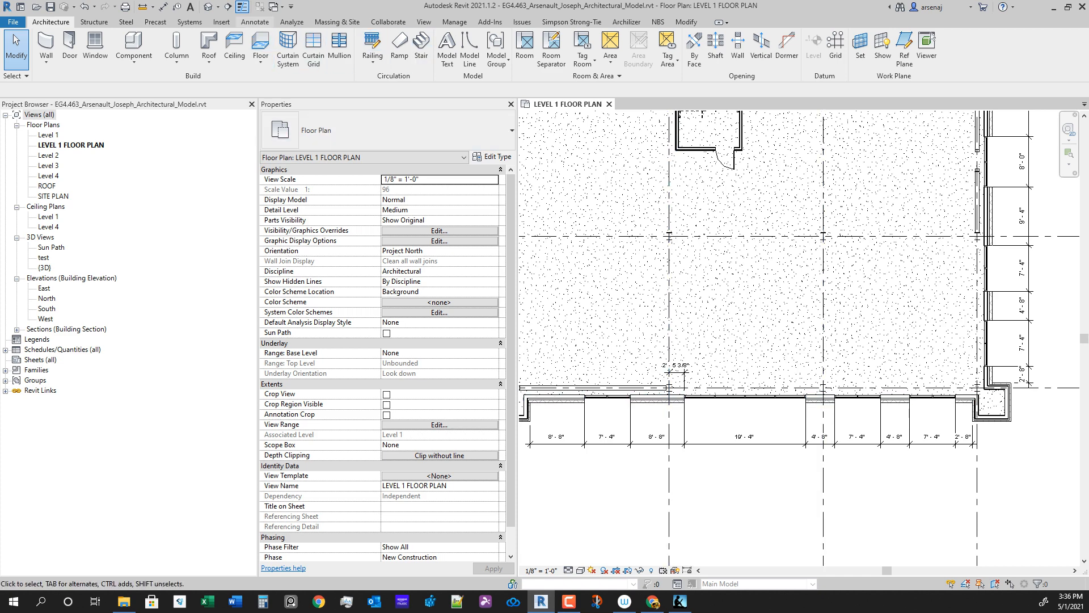
# Step: Place an aligned dimension string inside the building across the 4'-8" wall segment, referencing both wall ends and grid 8
pyautogui.click(254, 22)
pyautogui.click(46, 50)
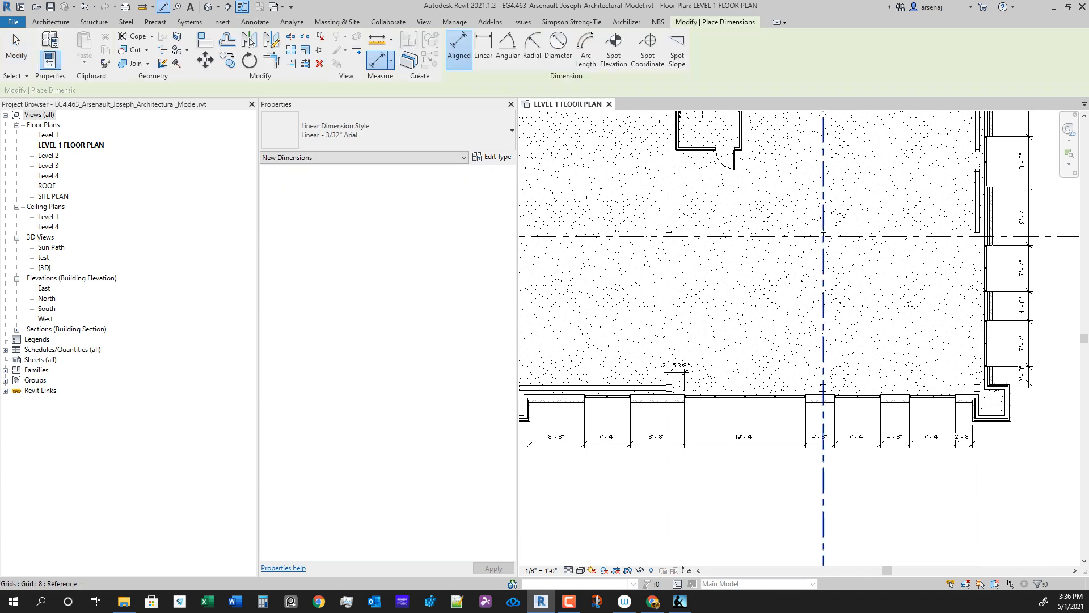
pyautogui.scroll(4, 823, 388)
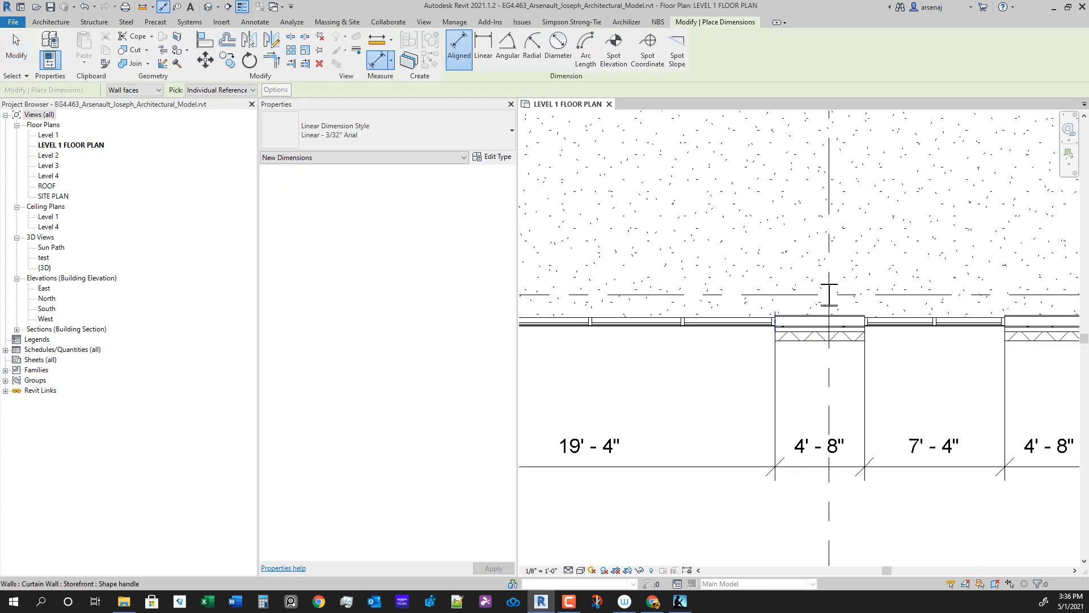
pyautogui.click(774, 328)
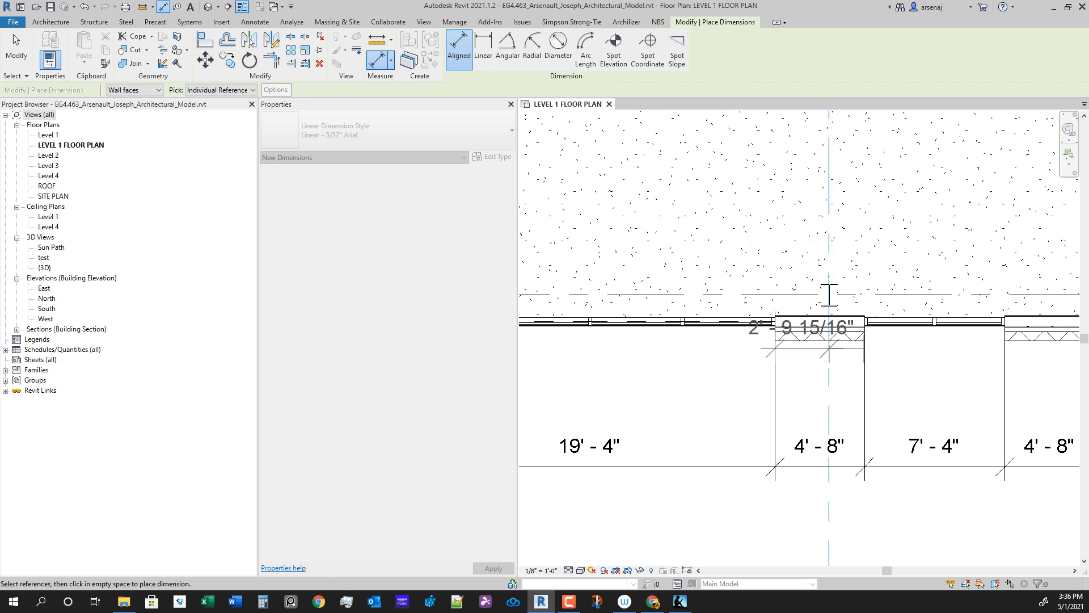
pyautogui.click(864, 322)
pyautogui.click(830, 218)
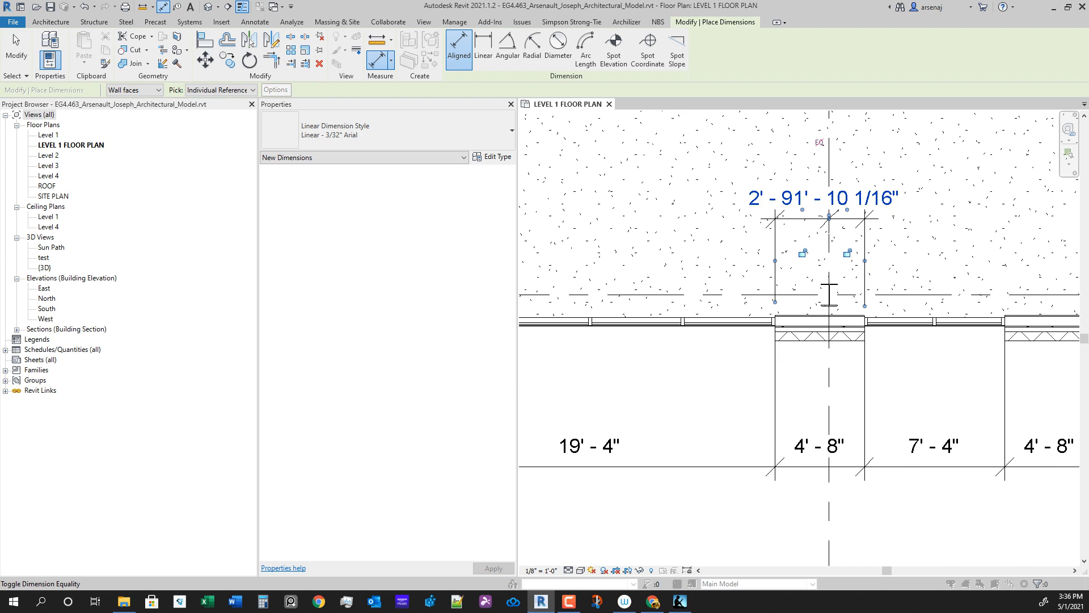
# Step: Try to equalize the dimension string's two segments about grid 8, and delete the string
pyautogui.click(819, 143)
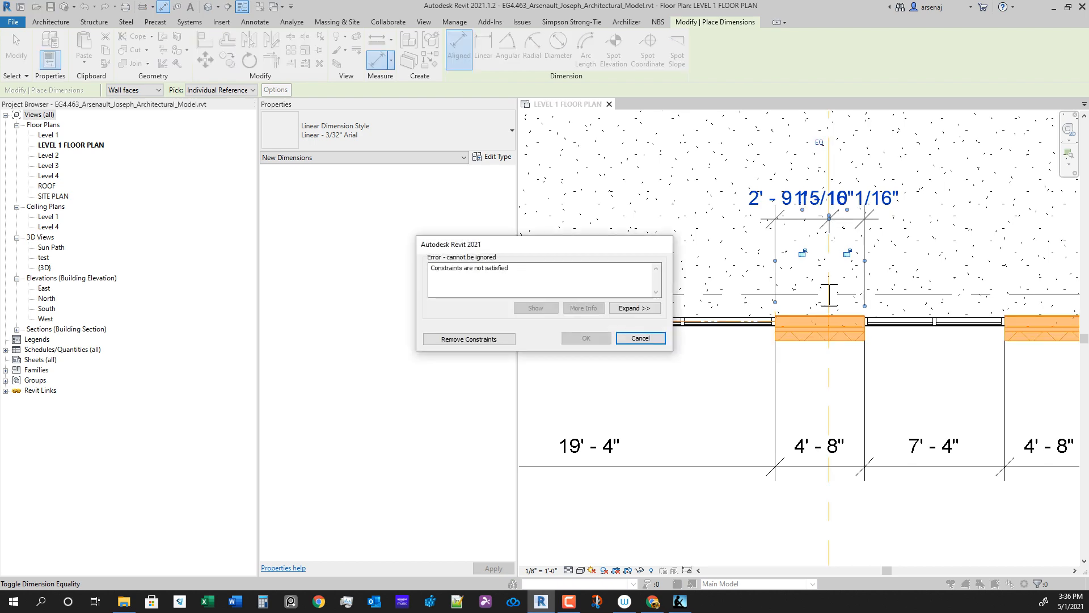
pyautogui.press('Escape')
pyautogui.click(802, 218)
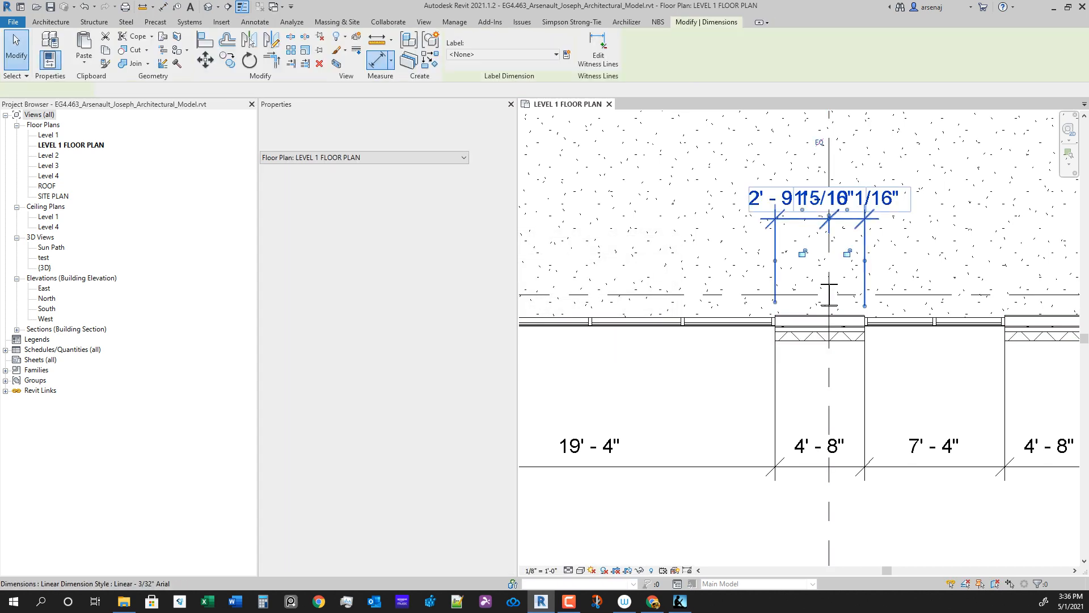
pyautogui.press('Delete')
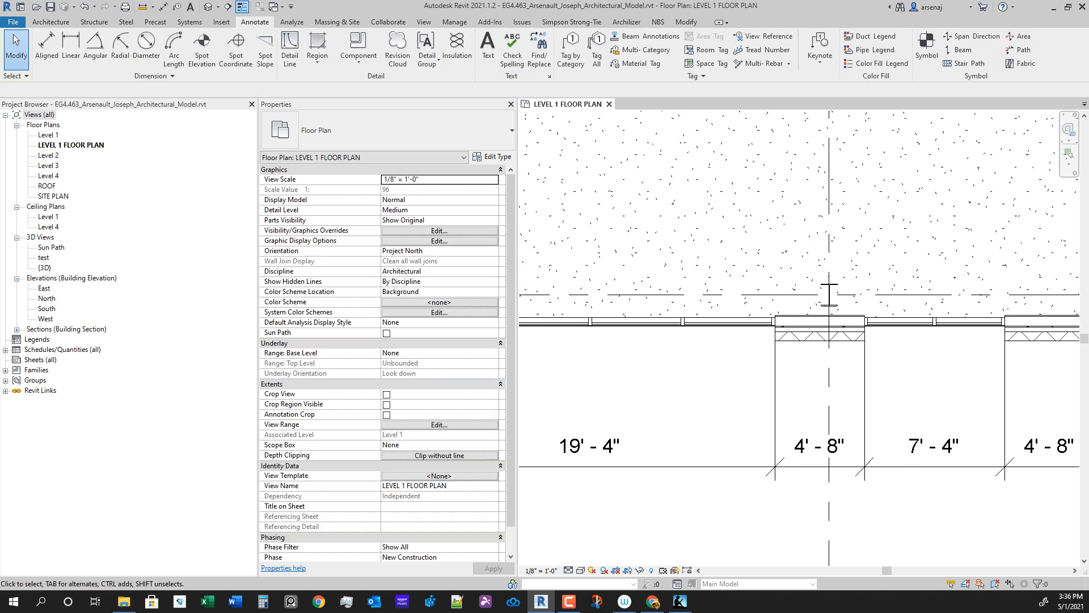
# Step: Place a new aligned dimension string above the 4'-8" wall segment, referencing its two end faces and grid 8
pyautogui.click(47, 49)
pyautogui.scroll(3, 785, 341)
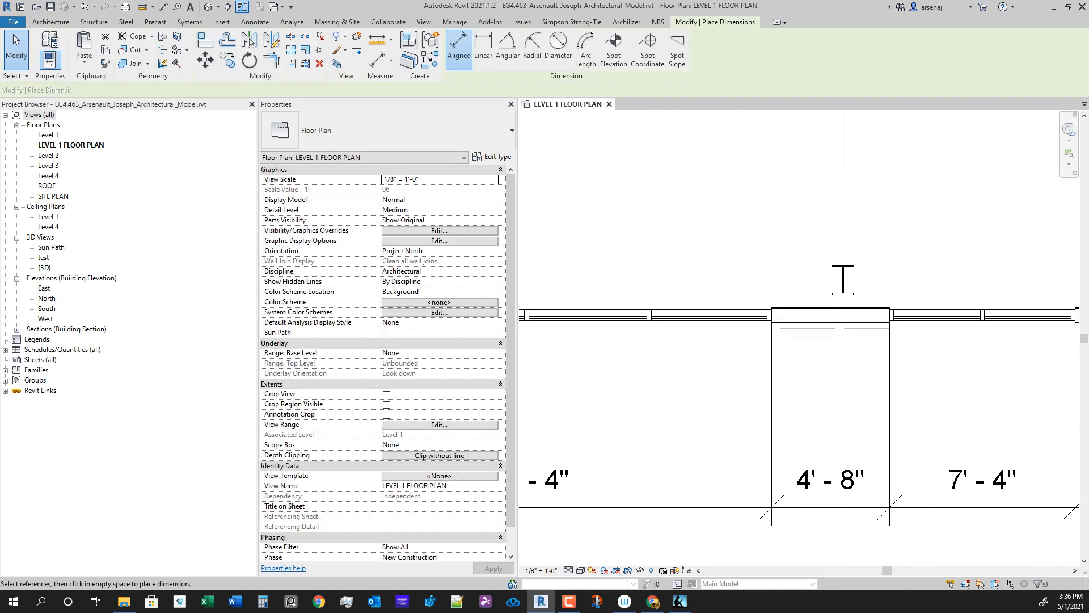
pyautogui.click(770, 335)
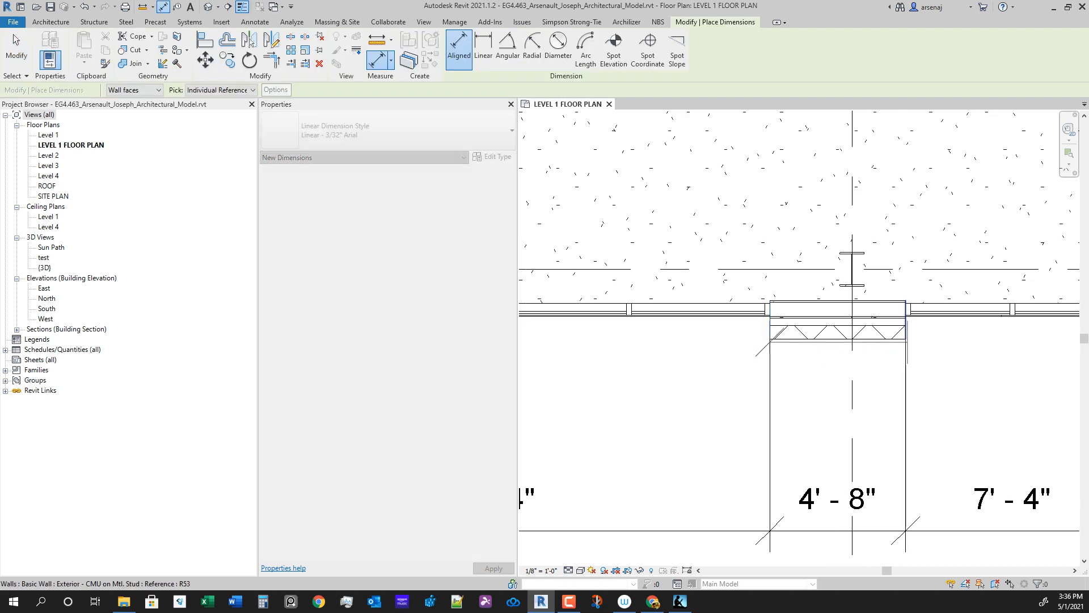
pyautogui.click(905, 342)
pyautogui.click(851, 374)
pyautogui.click(834, 202)
pyautogui.scroll(-3, 785, 356)
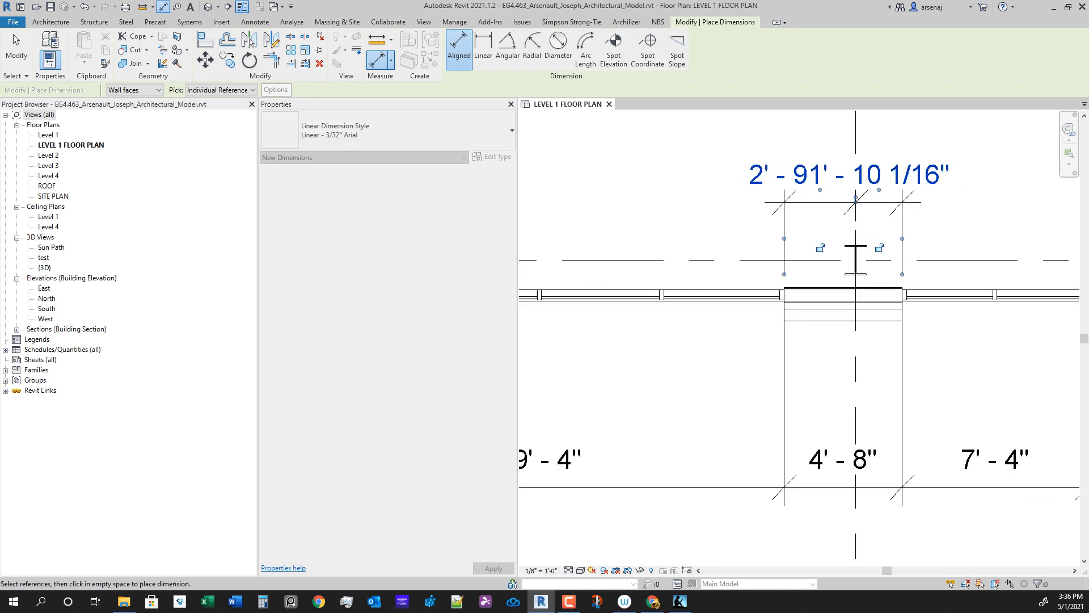
# Step: Try to apply an equality constraint to the new dimension string at grid 8
pyautogui.click(815, 203)
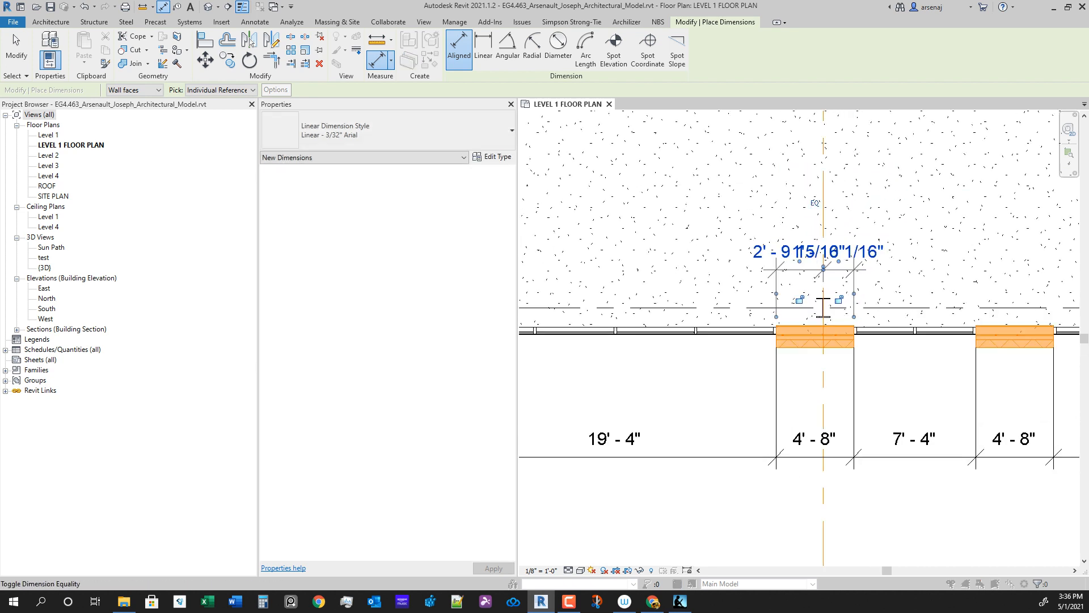
pyautogui.click(639, 336)
pyautogui.press('Escape')
pyautogui.press('Escape')
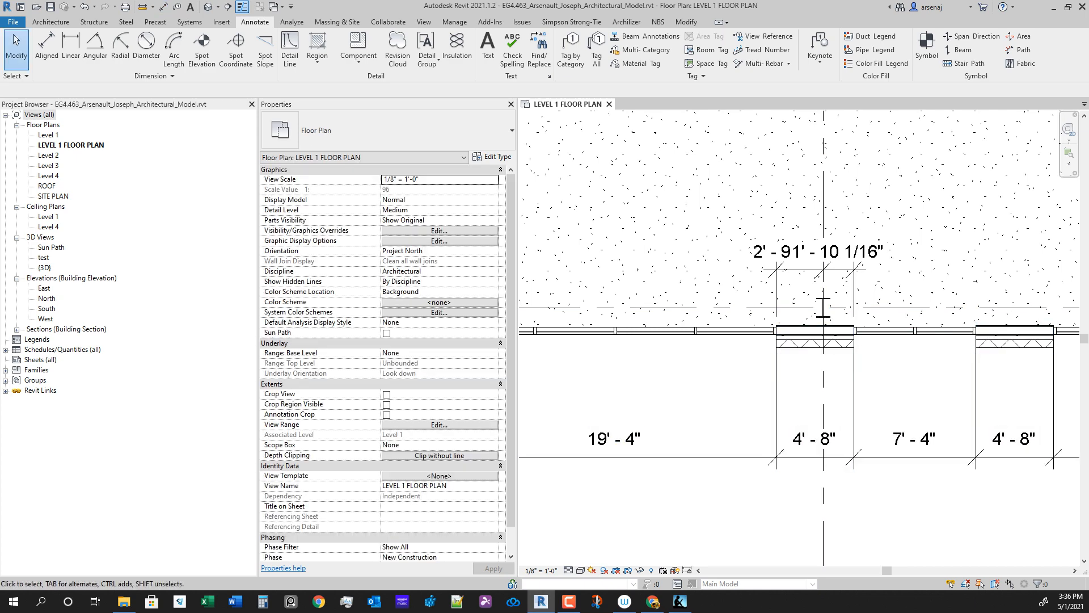
pyautogui.scroll(-3, 930, 418)
pyautogui.moveTo(930, 418); pyautogui.dragTo(782, 456, button='middle')
pyautogui.scroll(1, 782, 456)
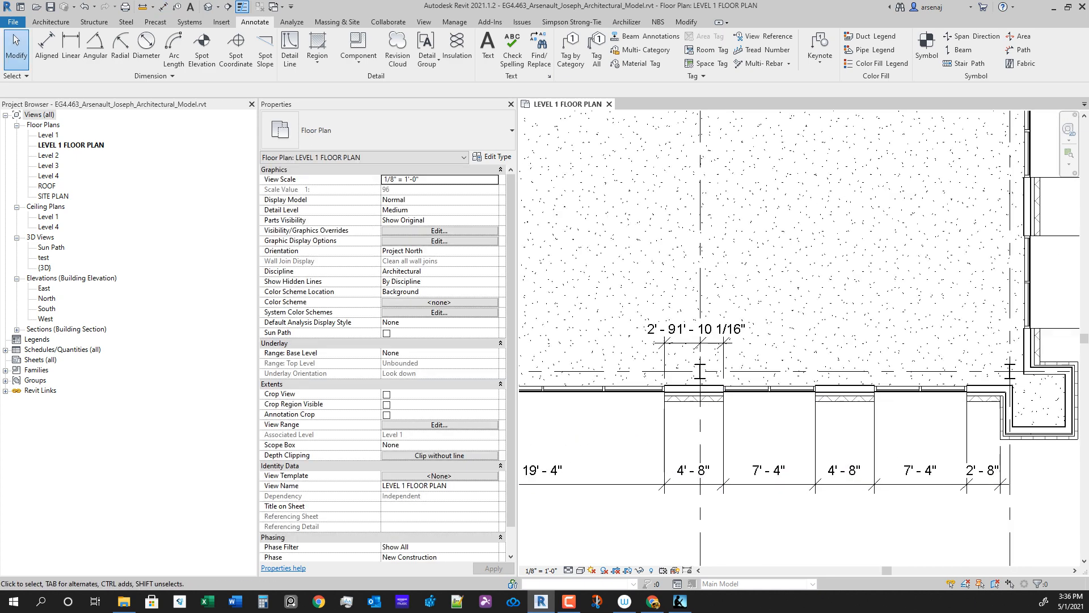
pyautogui.click(700, 304)
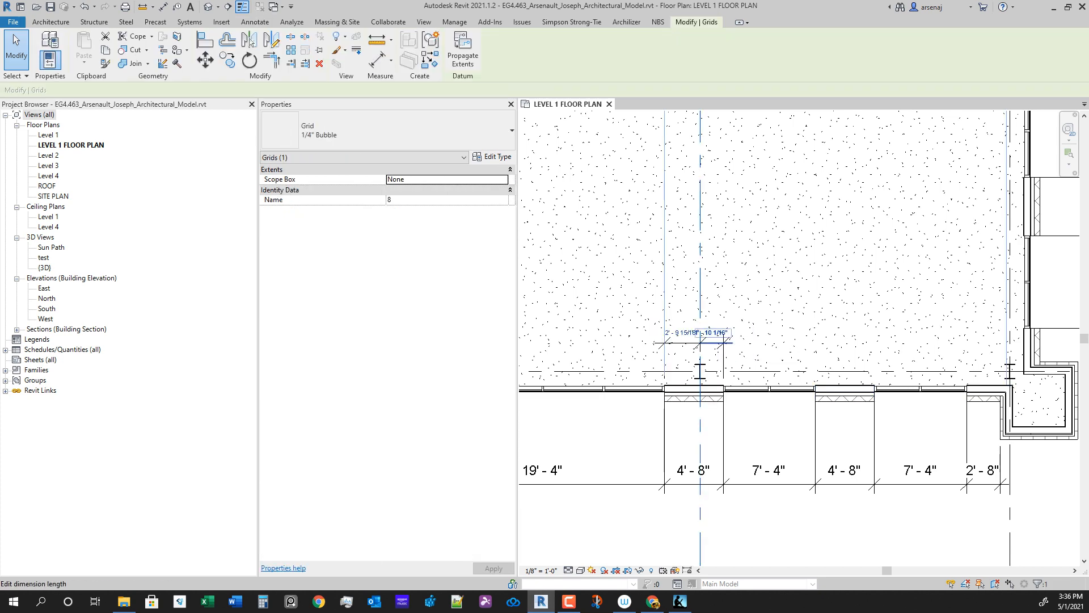
pyautogui.click(683, 332)
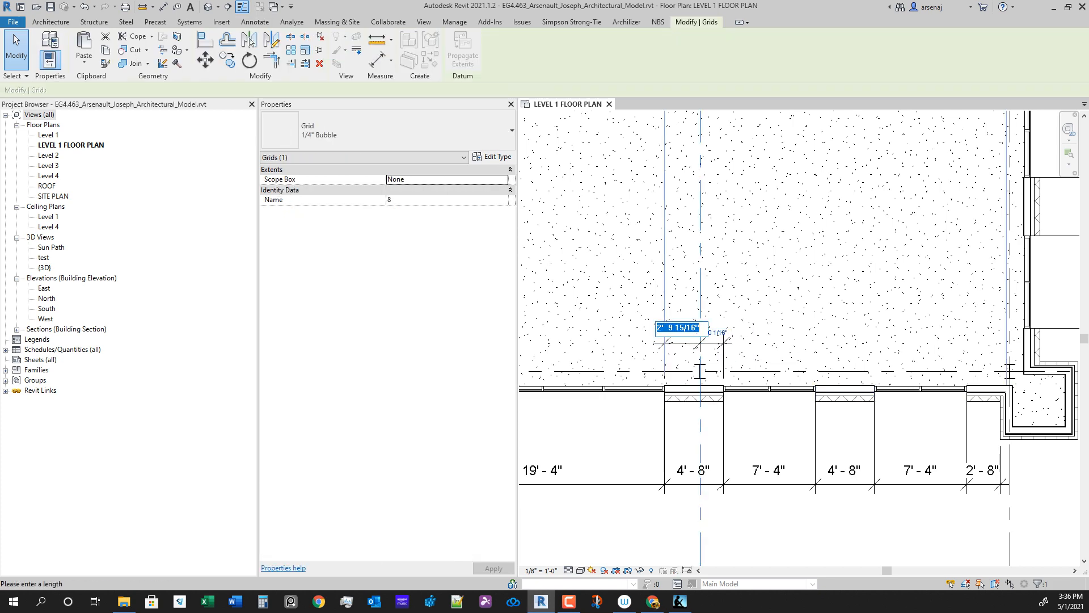
pyautogui.press('Escape')
pyautogui.press('Escape')
# Step: Move the dimension string's two overlapping texts apart, one to each side of grid 8
pyautogui.click(682, 332)
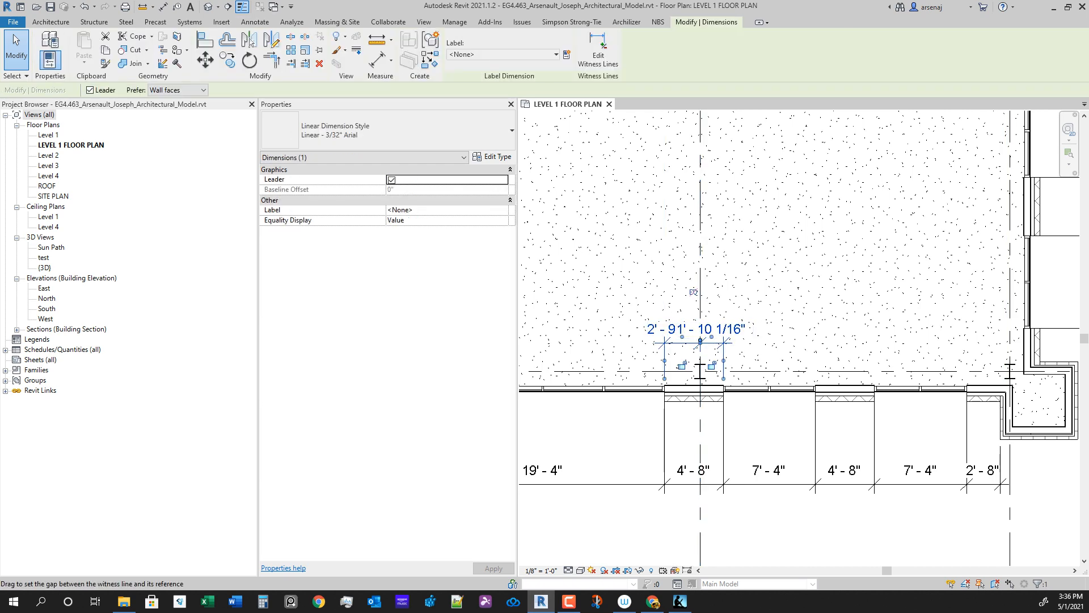
pyautogui.moveTo(711, 337); pyautogui.dragTo(779, 324)
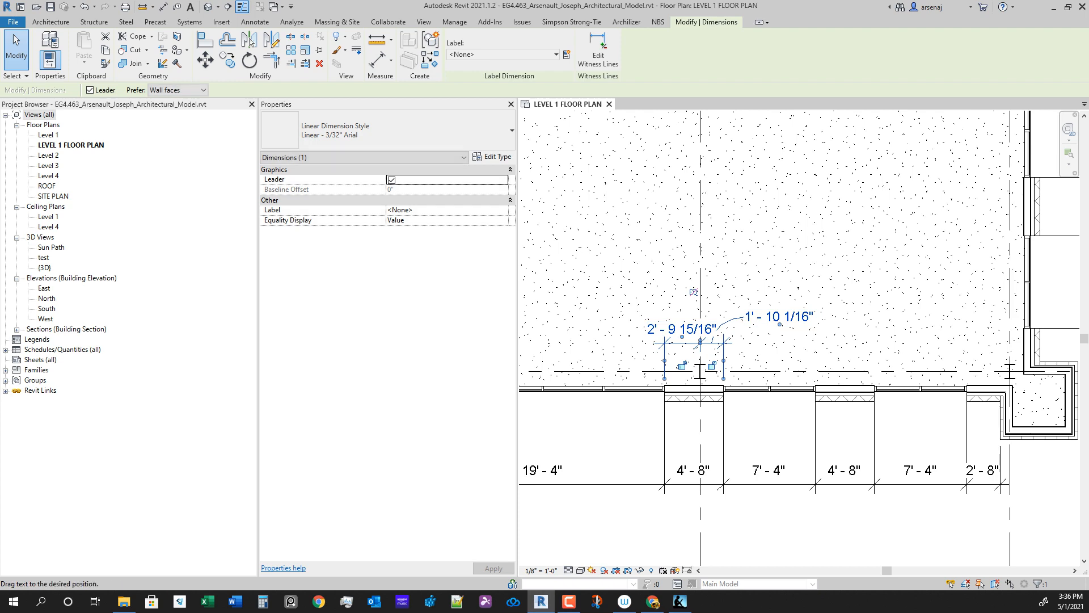
pyautogui.moveTo(682, 336); pyautogui.dragTo(634, 324)
# Step: Move grid 8 by setting its distance from the 4'-8" wall segment's left end face to 2'-4"
pyautogui.click(700, 346)
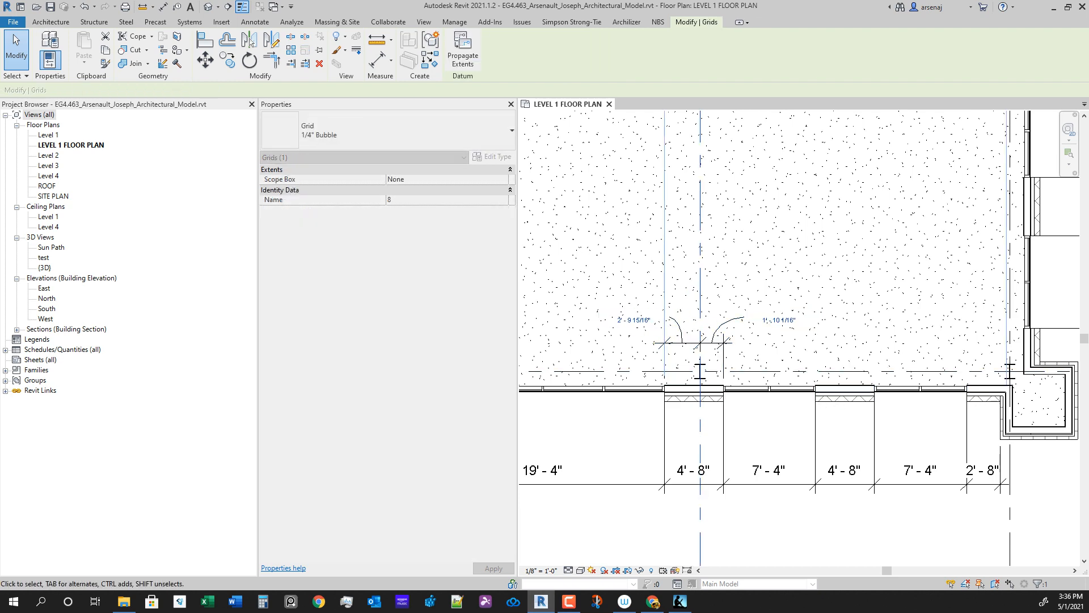
pyautogui.press('Escape')
pyautogui.click(700, 346)
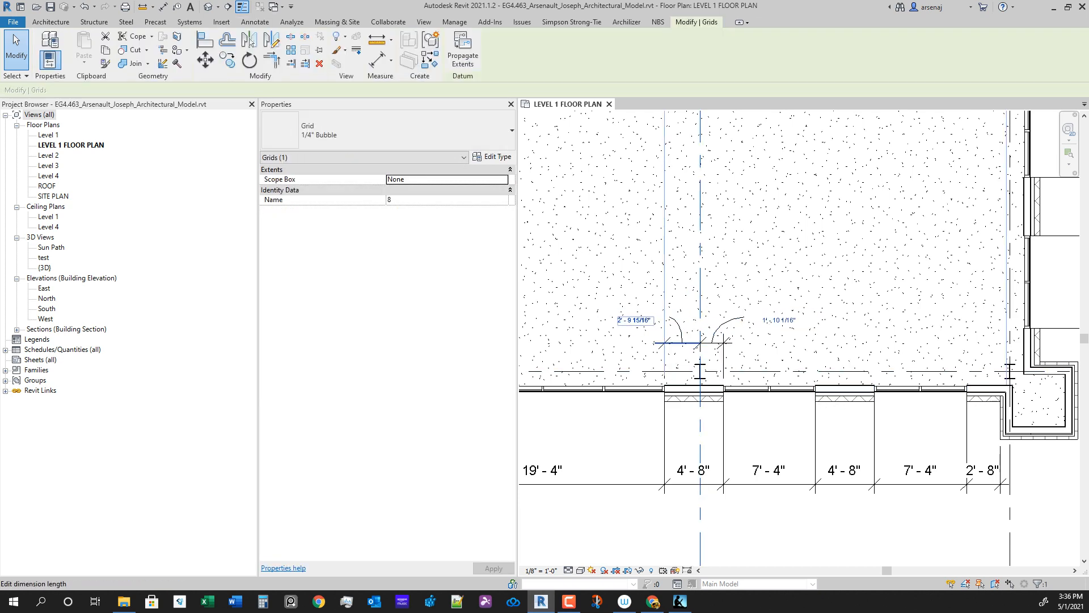
pyautogui.click(634, 320)
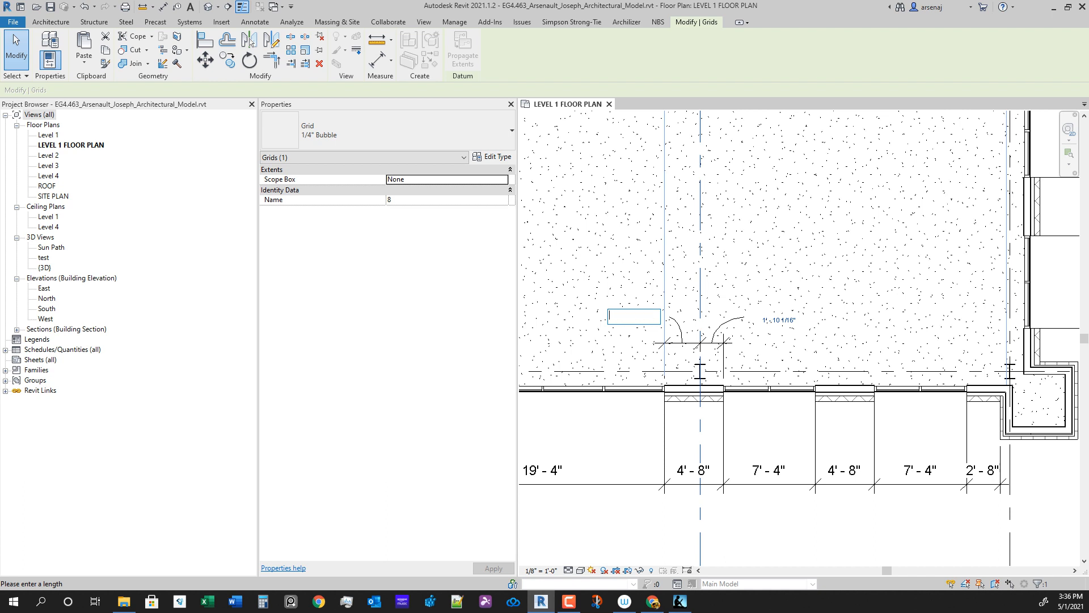
pyautogui.write('2 4')
pyautogui.press('Return')
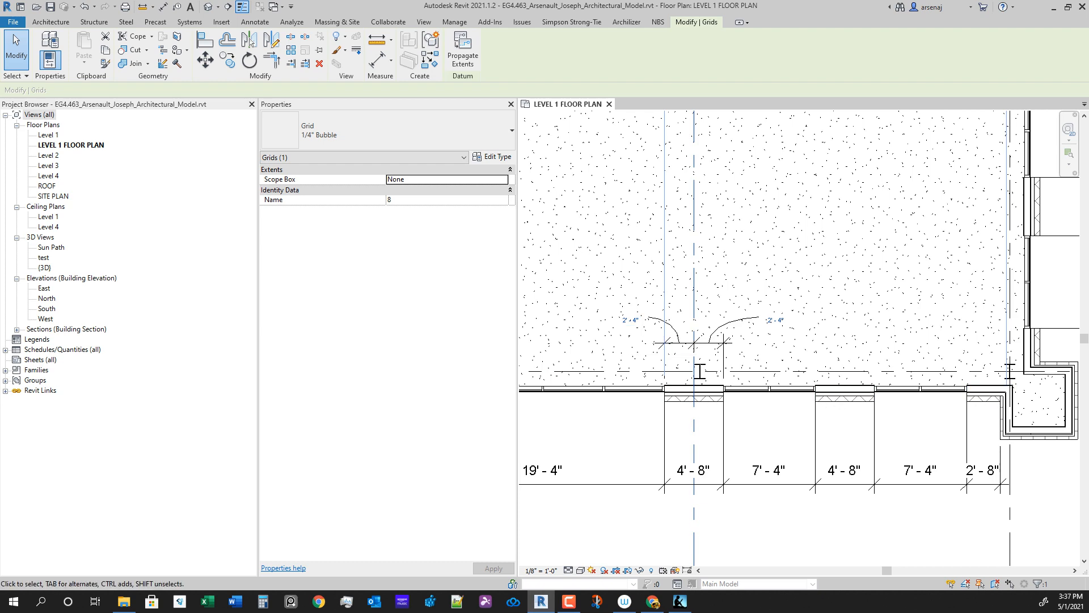
pyautogui.press('Escape')
# Step: Examine the lower exterior wall from grid 8 across to the 8'-8" wall segment at grid 7
pyautogui.moveTo(755, 390); pyautogui.dragTo(765, 385, button='middle')
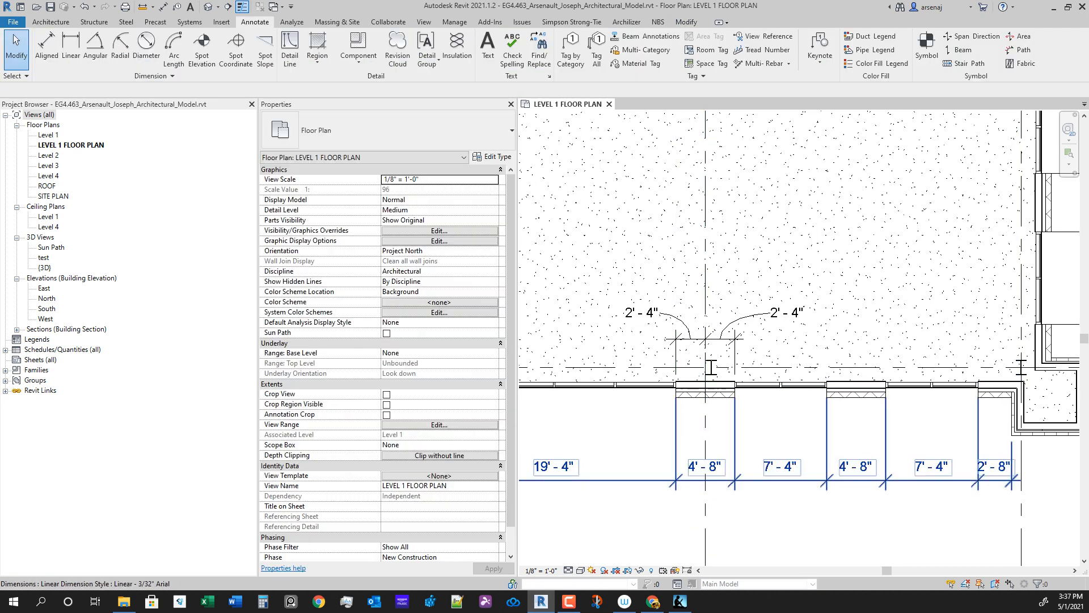
pyautogui.scroll(-2, 811, 200)
pyautogui.scroll(2, 738, 319)
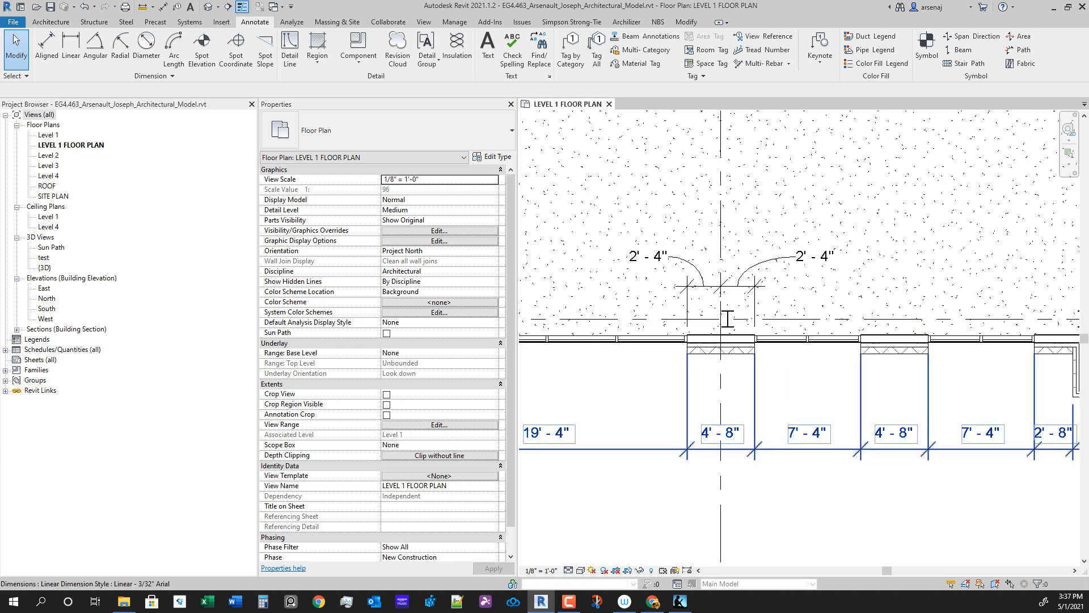
pyautogui.scroll(-3, 817, 439)
pyautogui.moveTo(817, 440); pyautogui.dragTo(852, 462, button='middle')
pyautogui.moveTo(647, 439); pyautogui.dragTo(738, 439, button='middle')
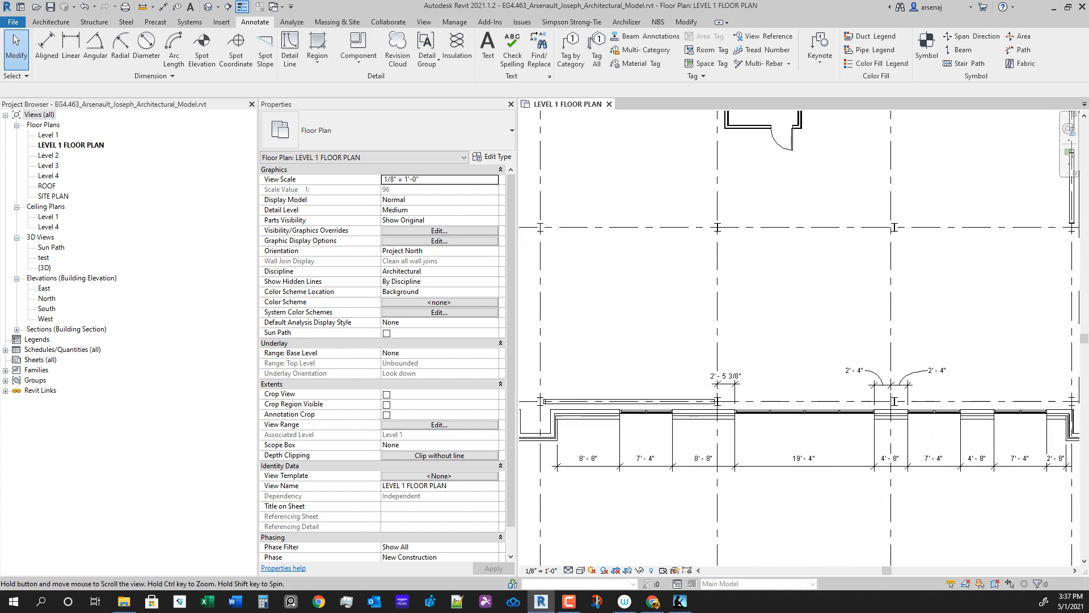
pyautogui.scroll(1, 738, 439)
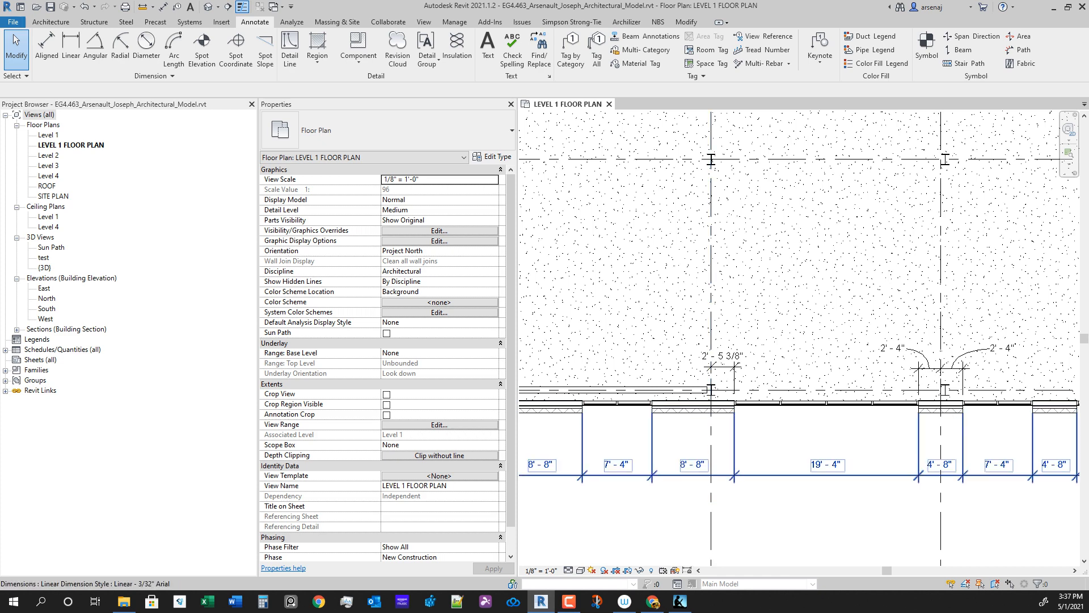
pyautogui.scroll(1, 650, 438)
pyautogui.press('d')
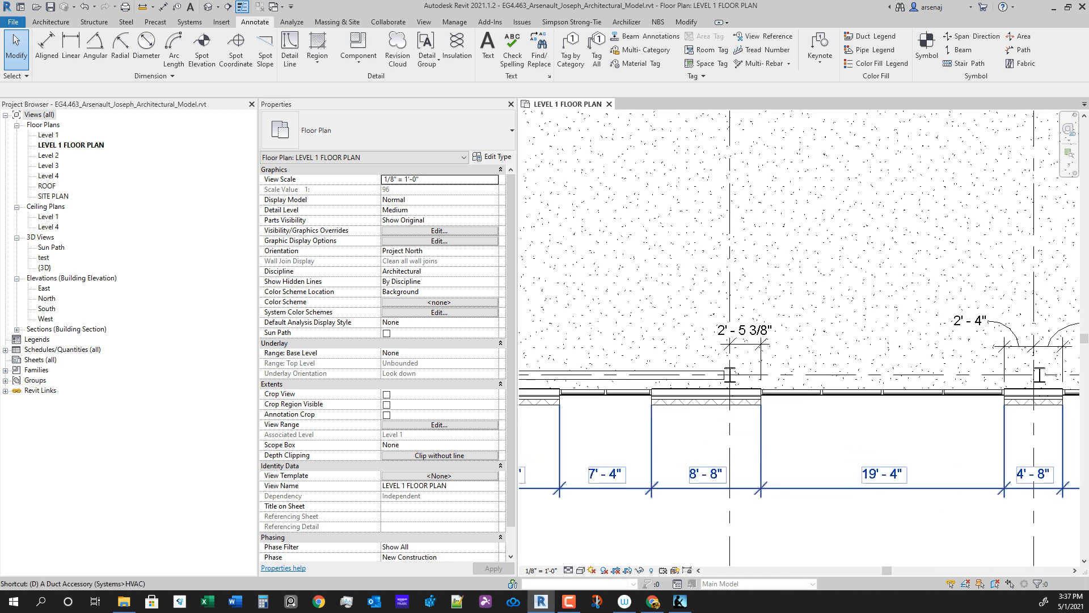
pyautogui.press('l')
pyautogui.press('Escape')
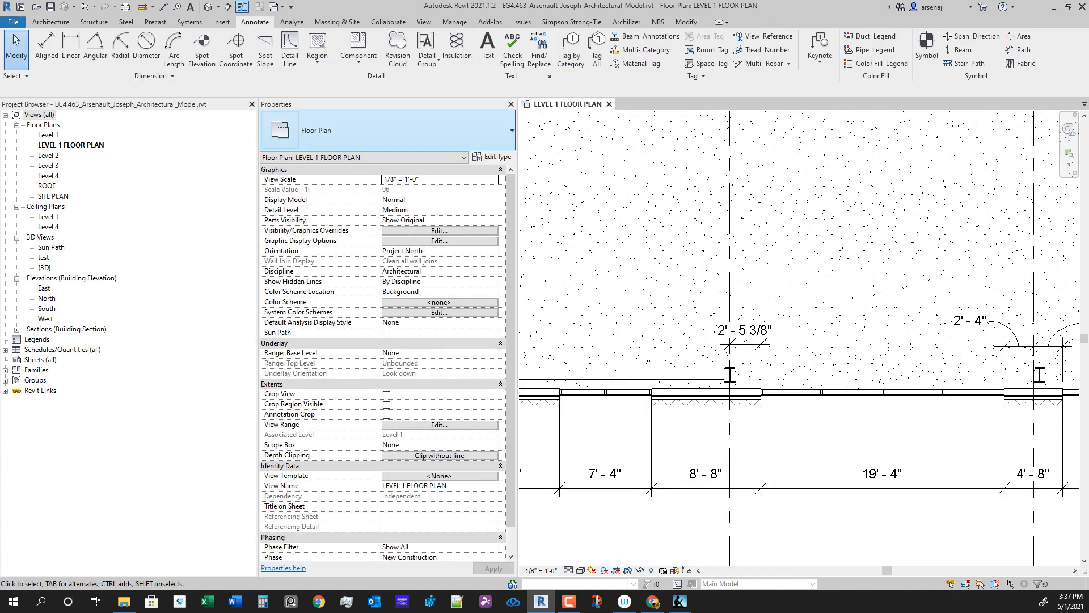
# Step: Place an aligned dimension string above the 8'-8" wall segment at grid 7, referencing its two end faces and the grid
pyautogui.click(46, 48)
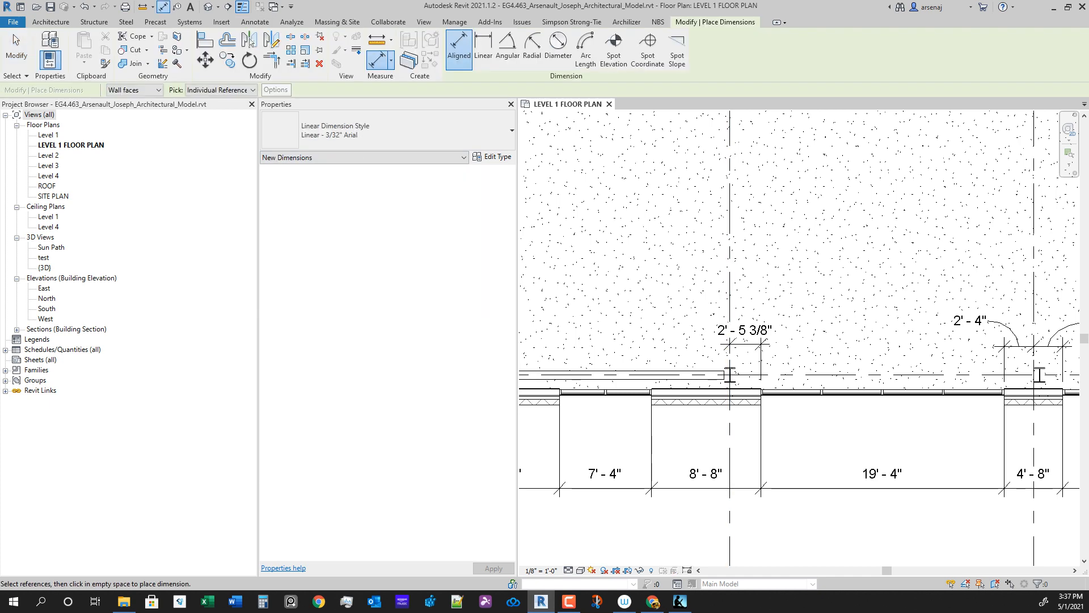
pyautogui.click(651, 392)
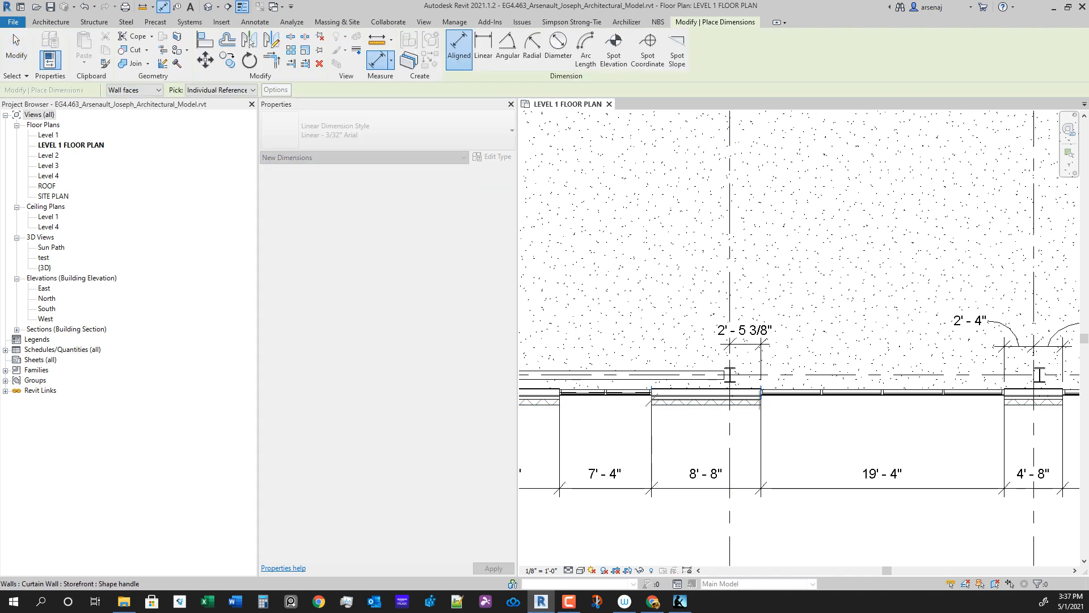
pyautogui.click(761, 391)
pyautogui.click(730, 302)
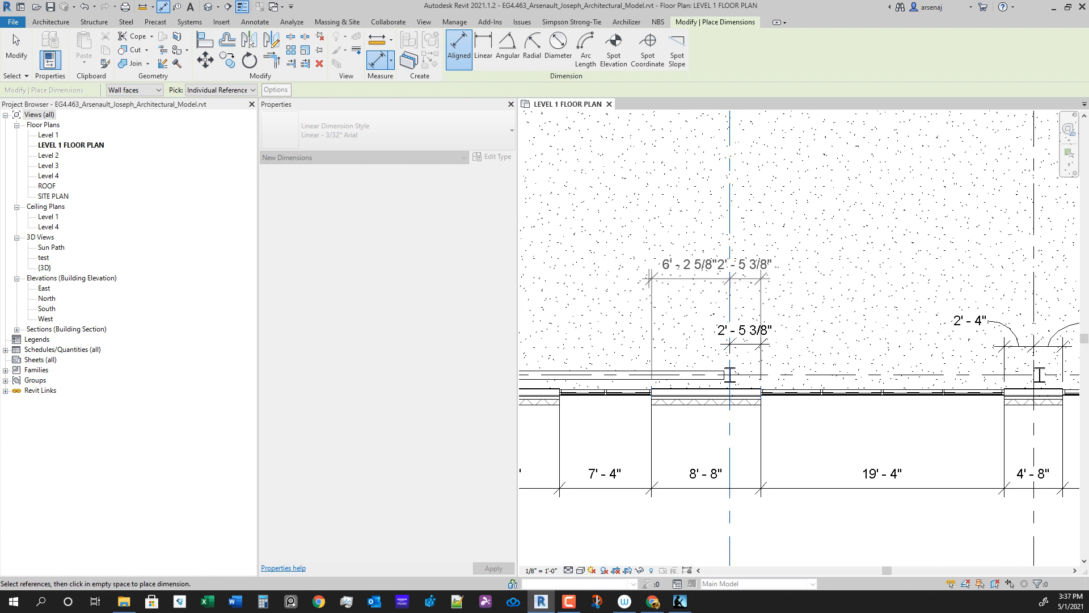
pyautogui.click(604, 287)
# Step: Try an equality constraint on the dimension string at grid 7, undo it, and leave the dimension command
pyautogui.click(705, 237)
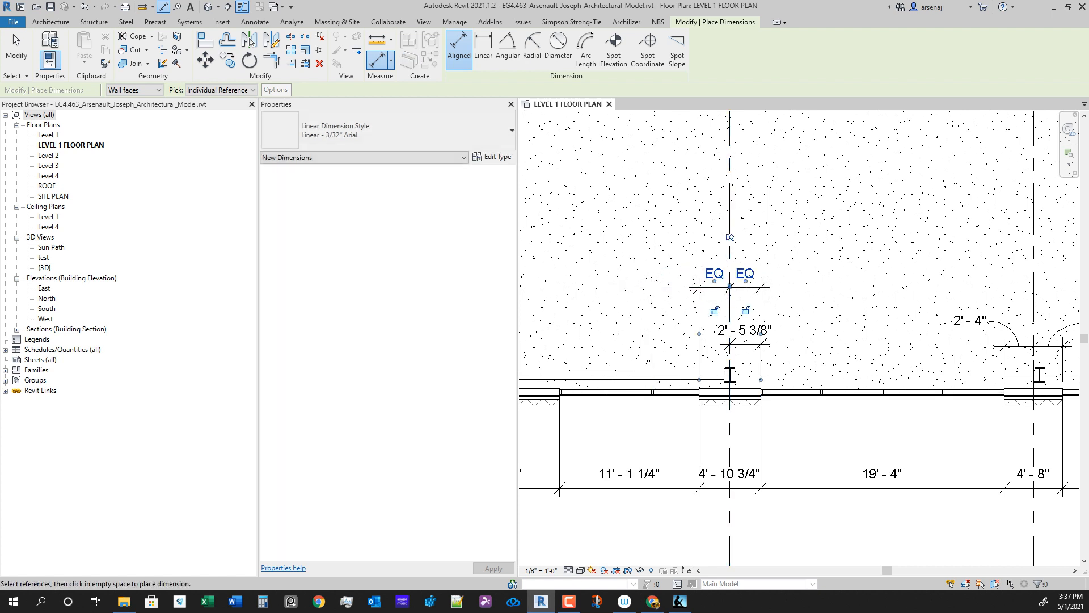
pyautogui.hotkey('ctrl', 'z')
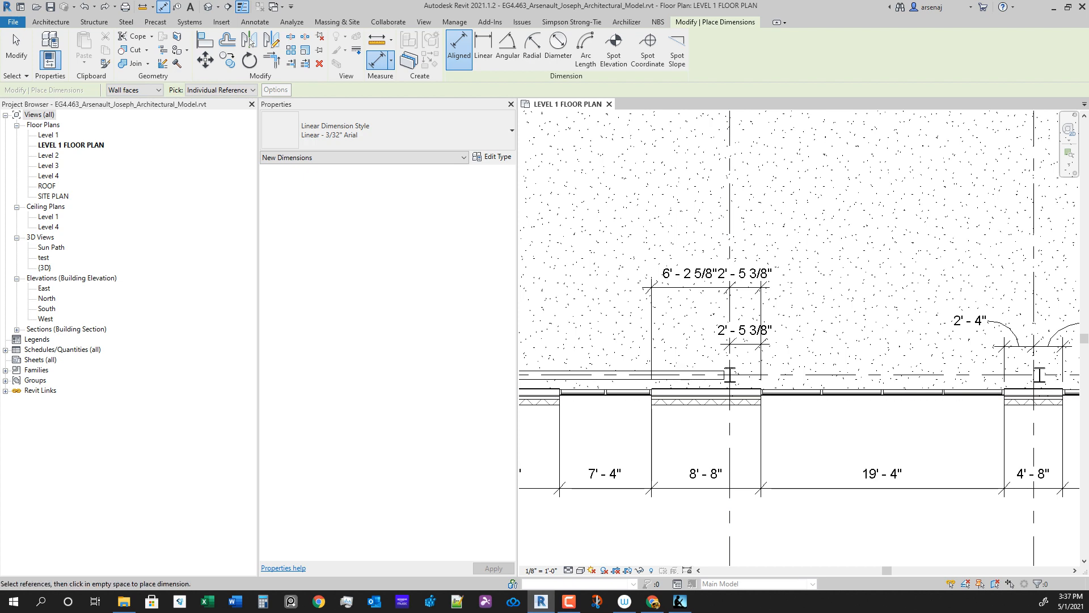
pyautogui.press('Escape')
# Step: Move grid 7 by setting its distance from the 8'-8" wall segment's left end face to 4'-4"
pyautogui.click(729, 312)
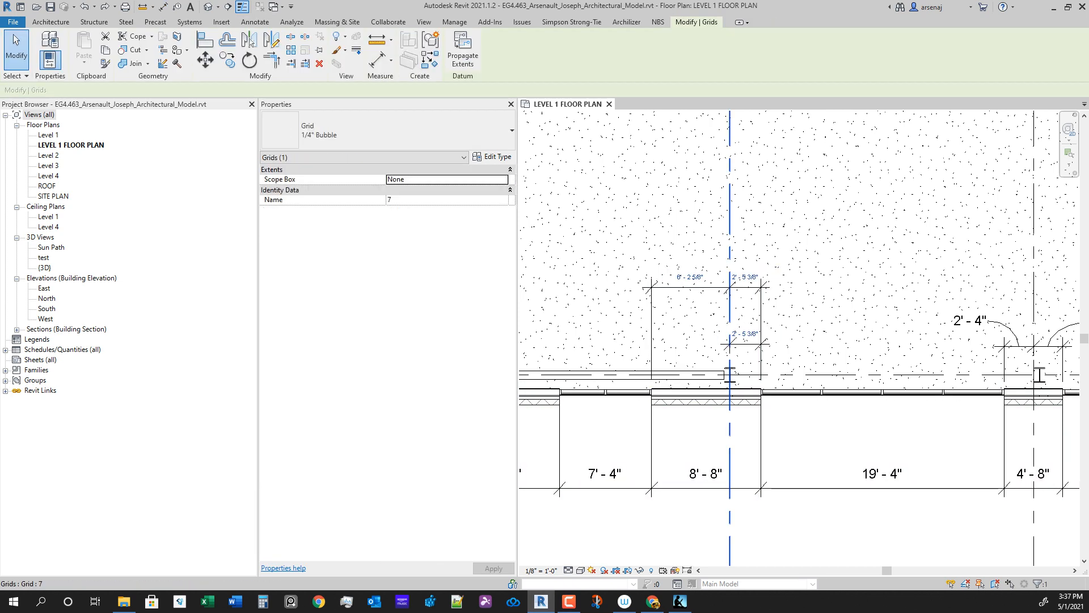
pyautogui.press('Escape')
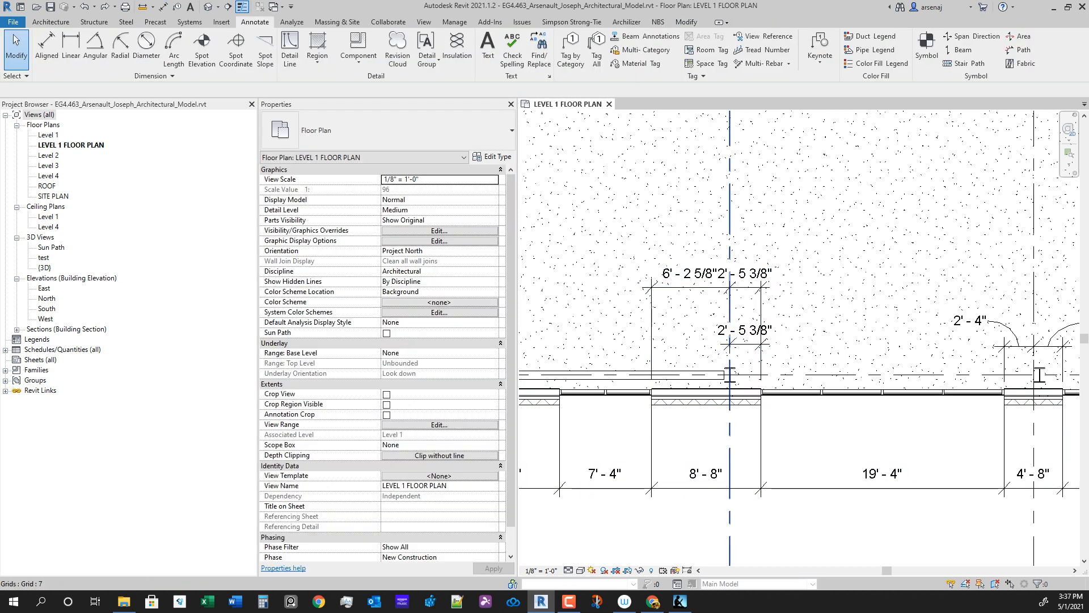
pyautogui.click(730, 335)
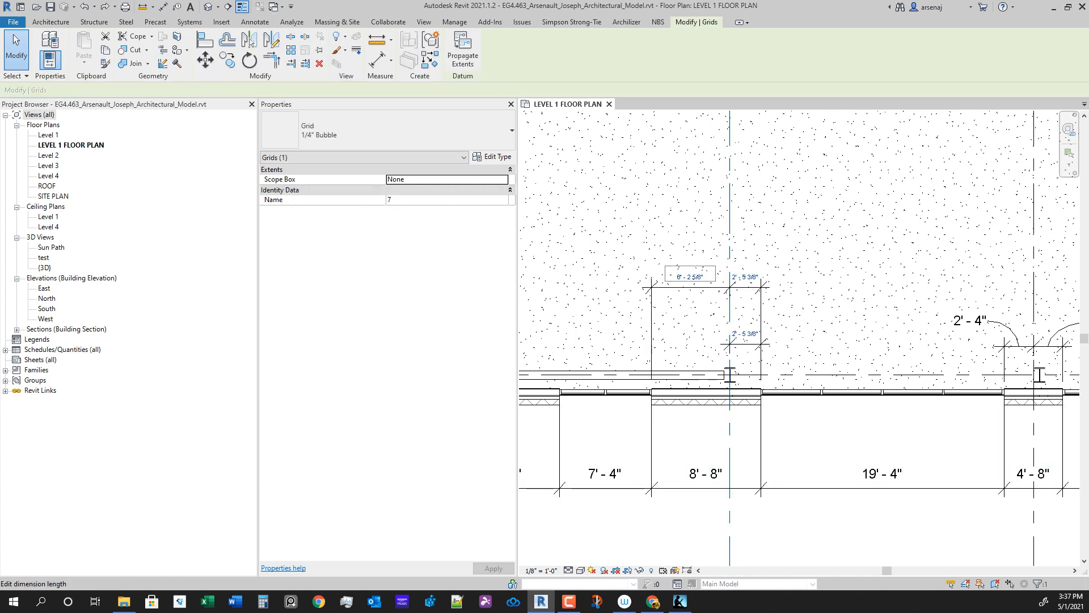
pyautogui.click(690, 277)
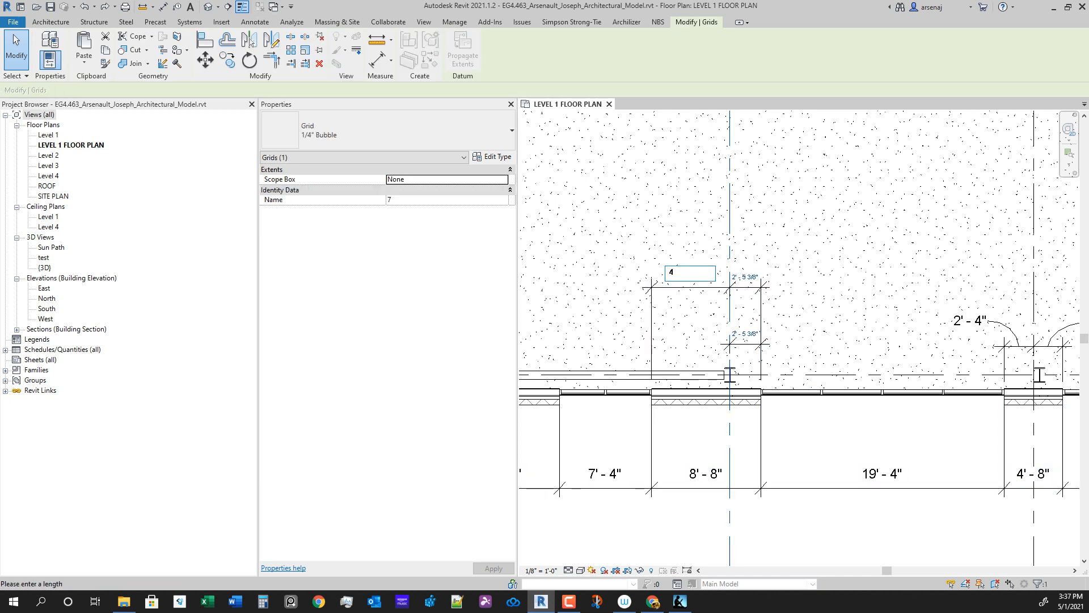
pyautogui.write('4 4')
pyautogui.press('Return')
pyautogui.press('Escape')
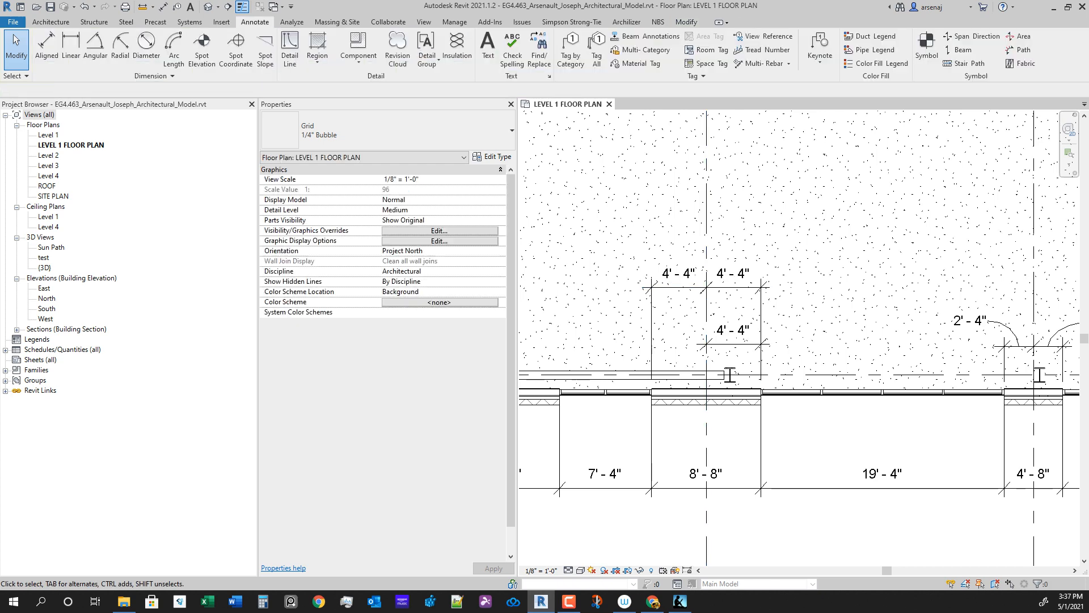
pyautogui.scroll(-1, 848, 363)
pyautogui.scroll(-3, 692, 386)
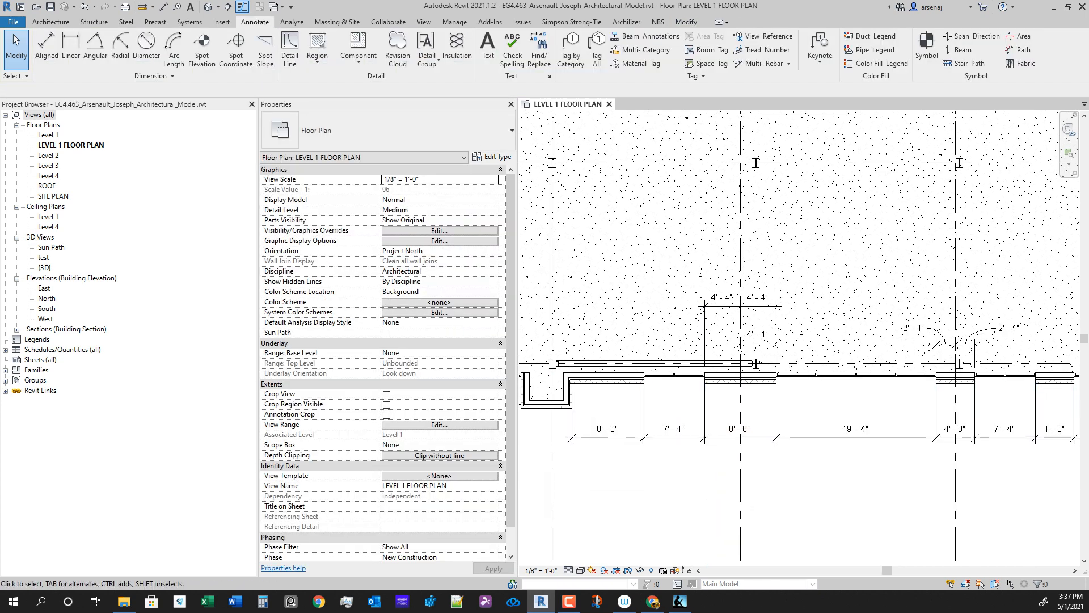
pyautogui.scroll(3, 738, 422)
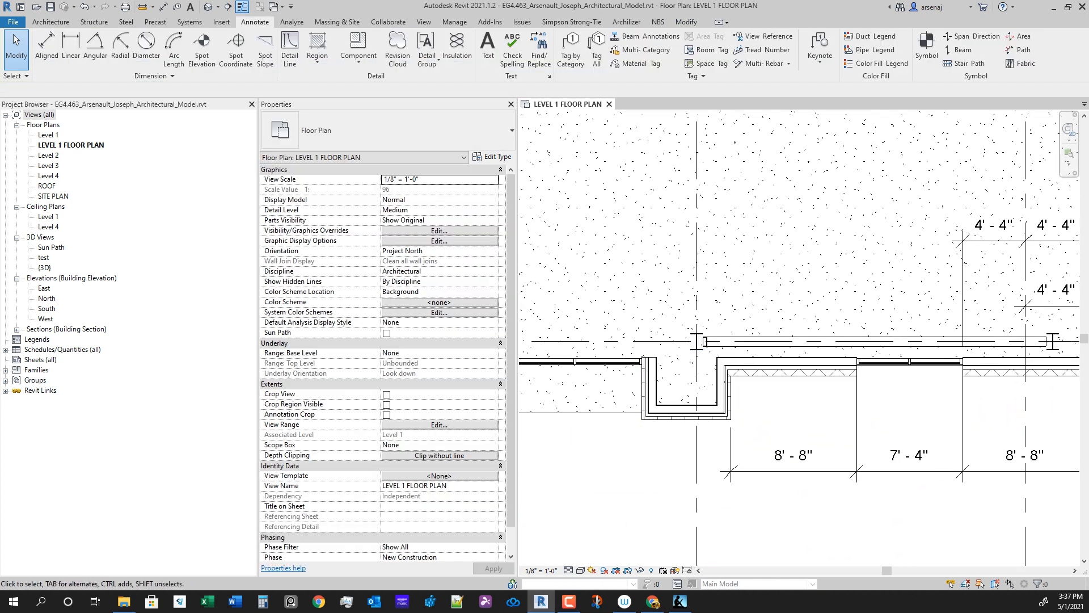
pyautogui.press('d')
pyautogui.press('l')
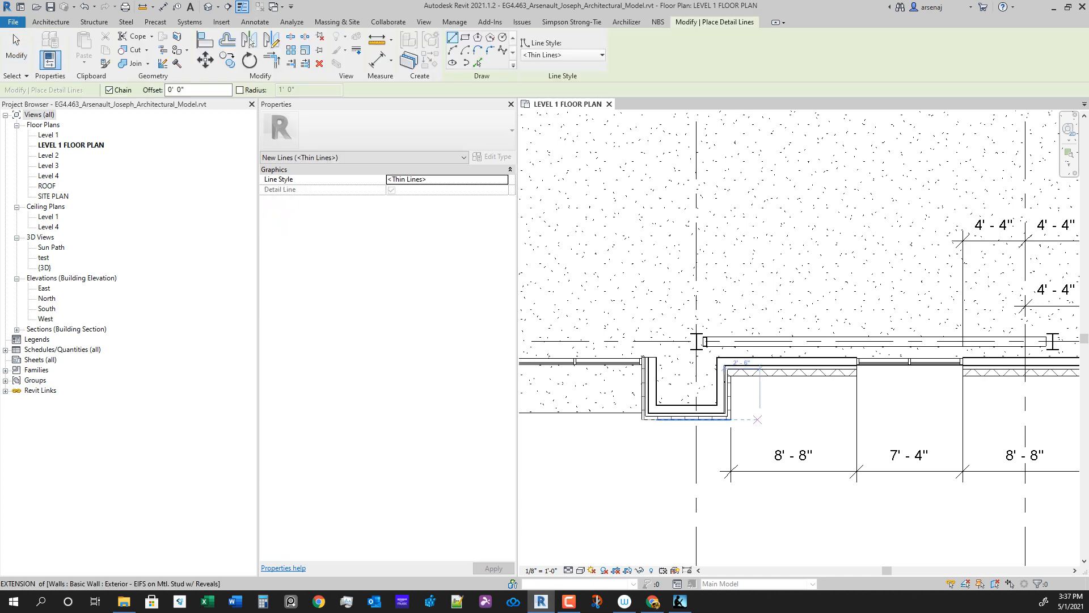
pyautogui.press('Escape')
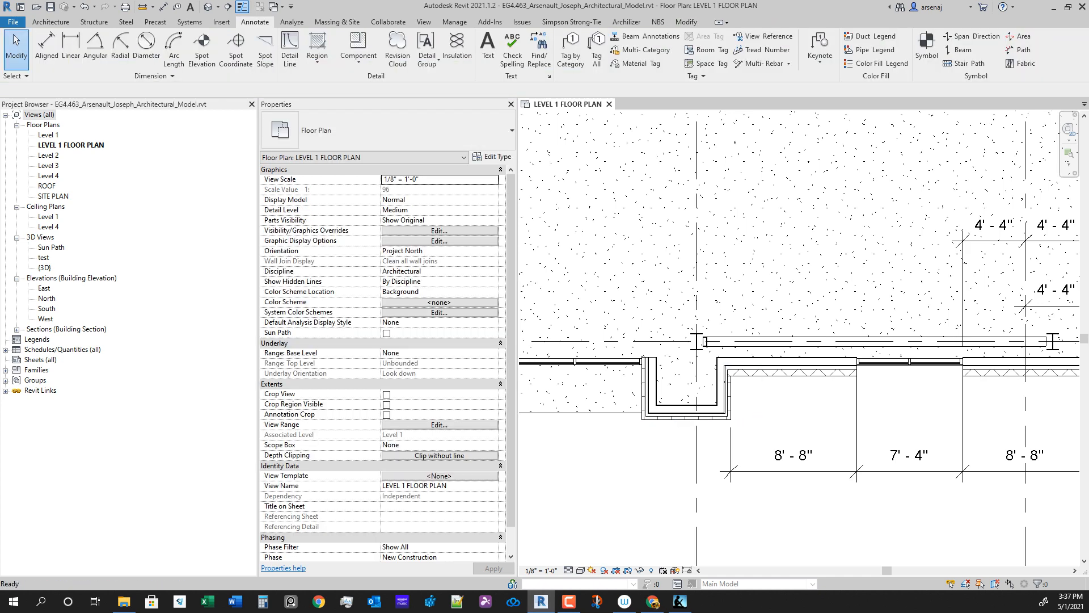
# Step: Place an aligned dimension string above the wall bump-out at grid 6, referencing its two outer side faces and the grid
pyautogui.press('d')
pyautogui.press('i')
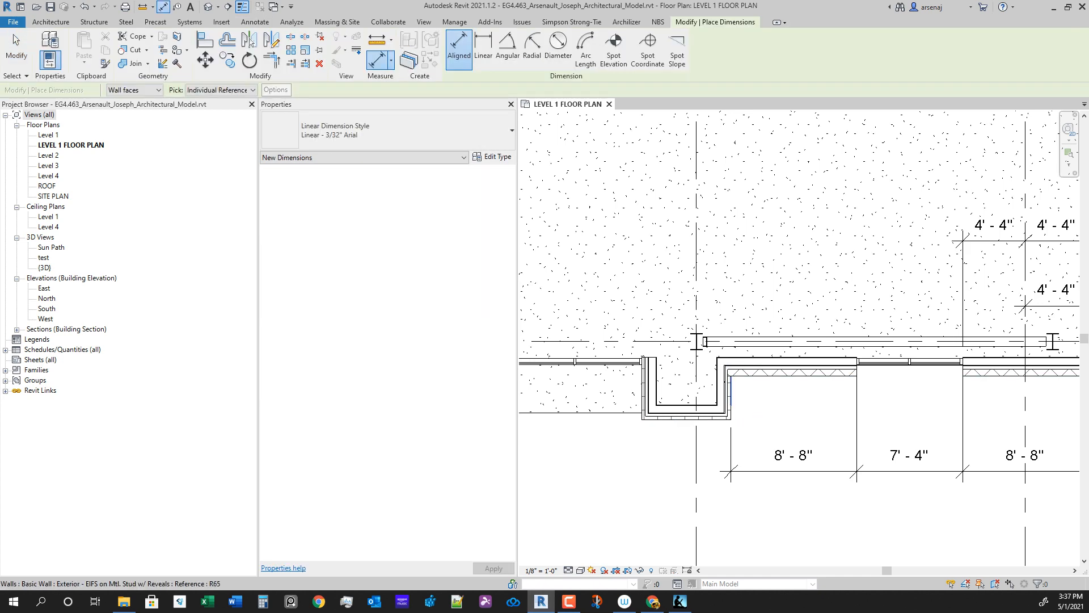
pyautogui.click(731, 395)
pyautogui.click(642, 391)
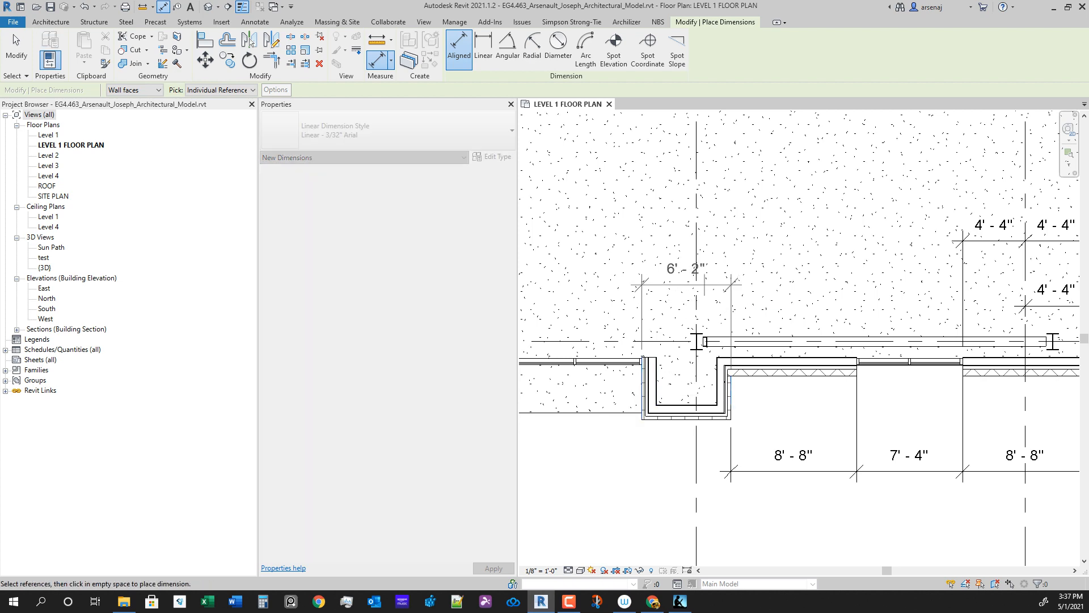
pyautogui.click(696, 278)
pyautogui.click(766, 264)
pyautogui.press('Escape')
pyautogui.press('Escape')
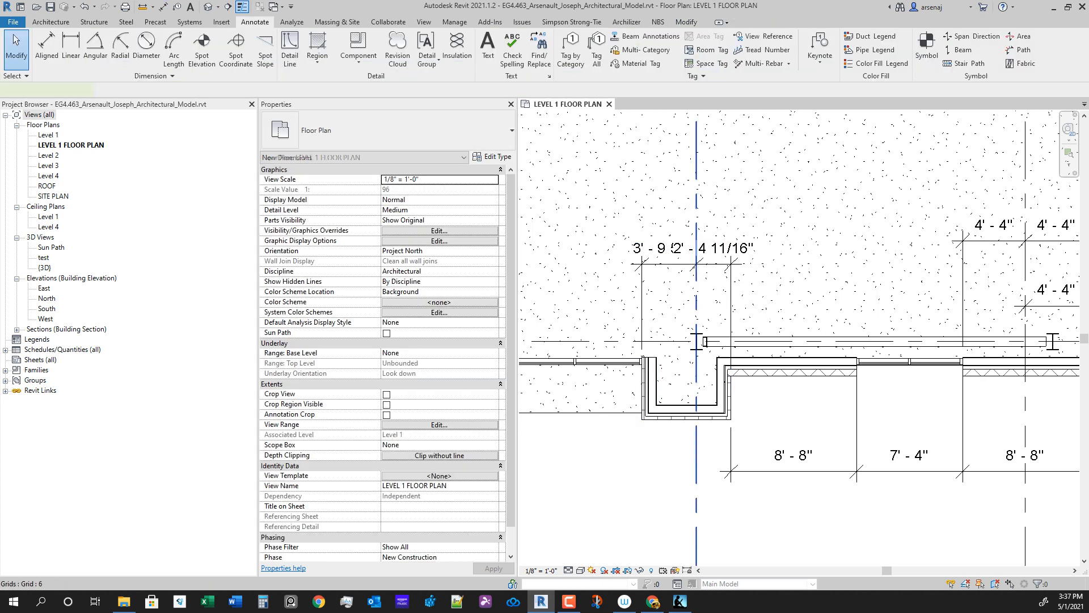
# Step: Move grid 6 by setting its distance from the bump-out's left outer face to 3'-1"
pyautogui.click(695, 248)
pyautogui.click(664, 248)
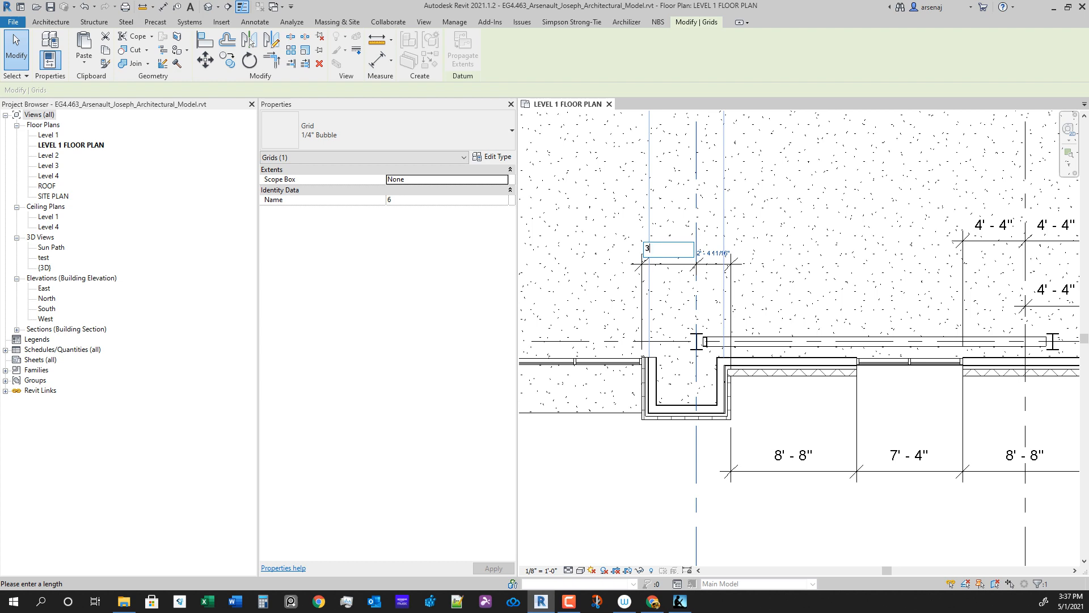
pyautogui.write('3 1')
pyautogui.press('Return')
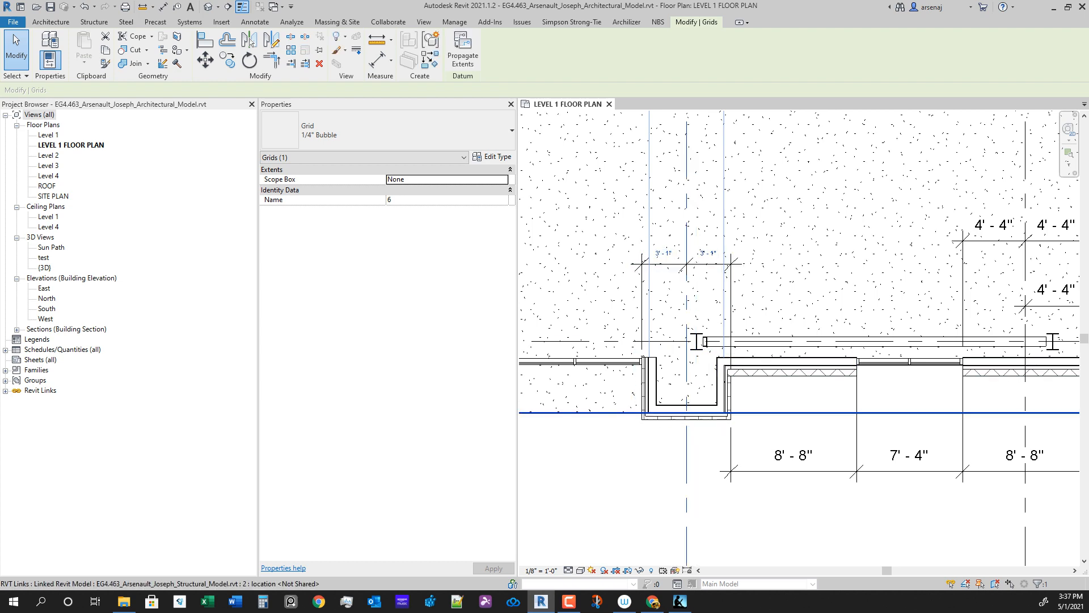
pyautogui.press('Escape')
# Step: Place an aligned dimension above the wall bump-out at grid 4, between its left outer side face and the grid
pyautogui.scroll(-4, 790, 429)
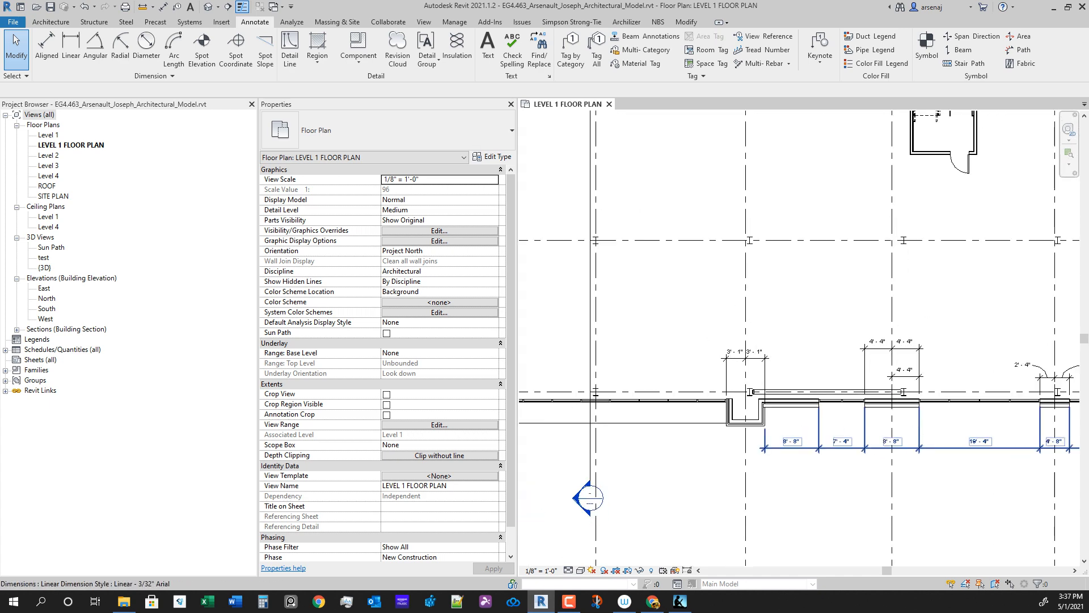
pyautogui.scroll(4, 734, 419)
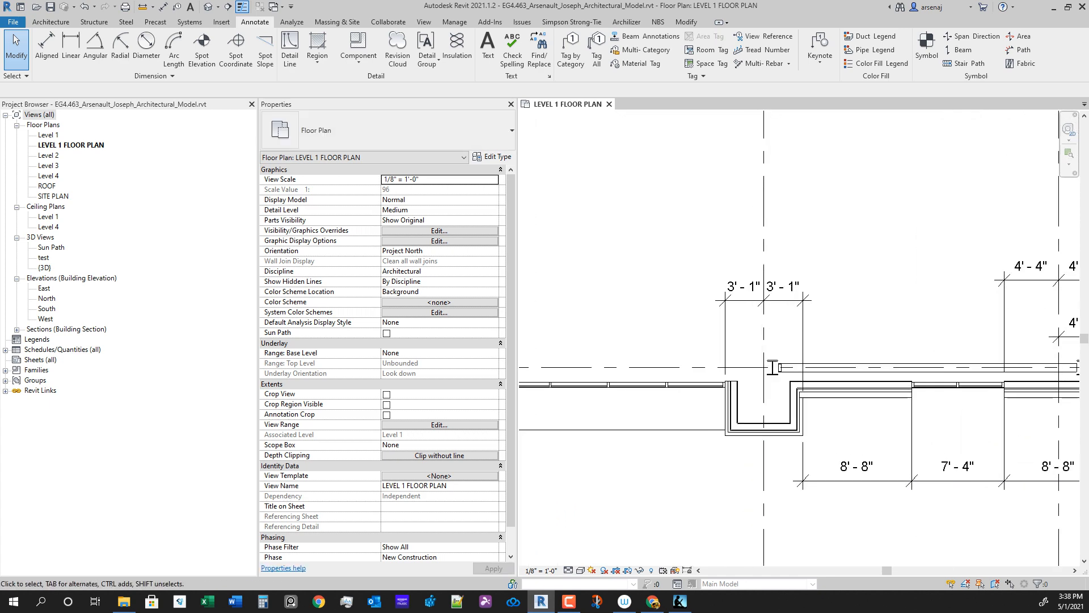
pyautogui.scroll(-4, 806, 413)
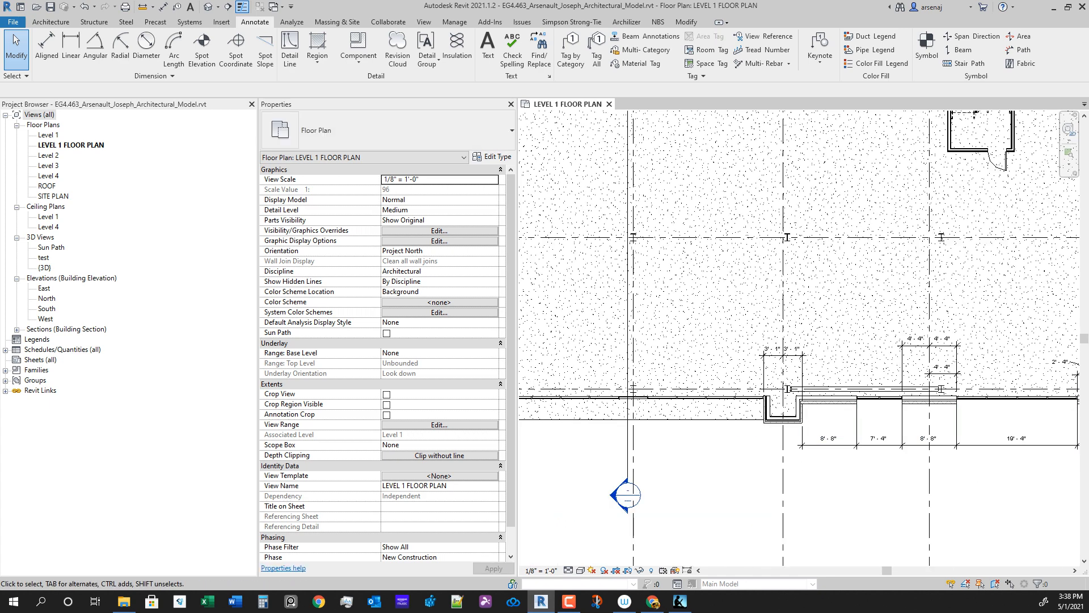
pyautogui.moveTo(631, 393); pyautogui.dragTo(846, 378, button='middle')
pyautogui.scroll(3, 846, 378)
pyautogui.scroll(-1, 846, 428)
pyautogui.moveTo(846, 428); pyautogui.dragTo(824, 429, button='middle')
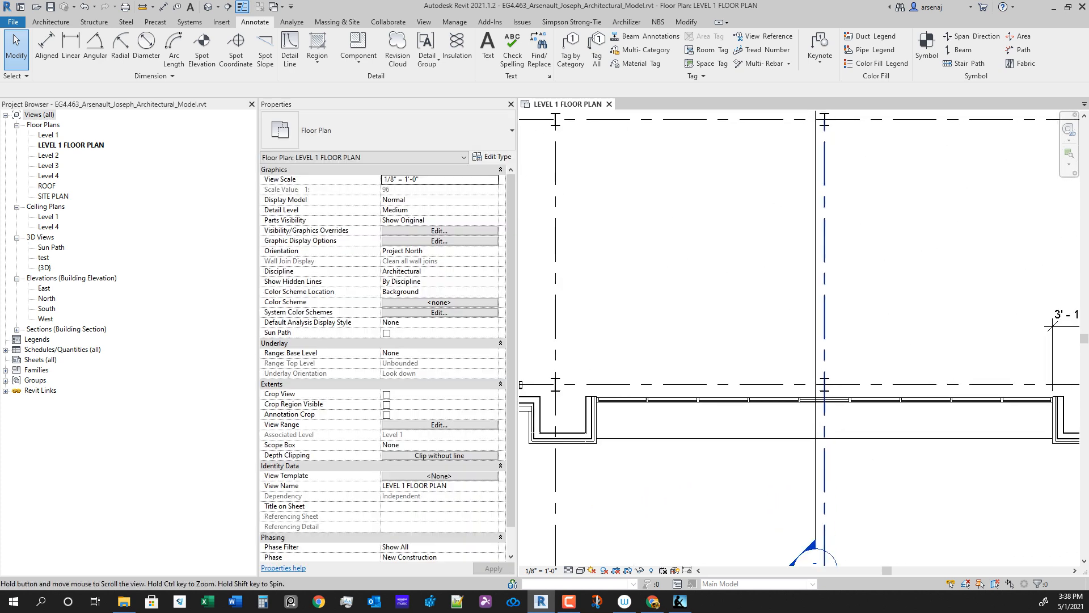
pyautogui.scroll(-6, 815, 393)
pyautogui.scroll(5, 630, 407)
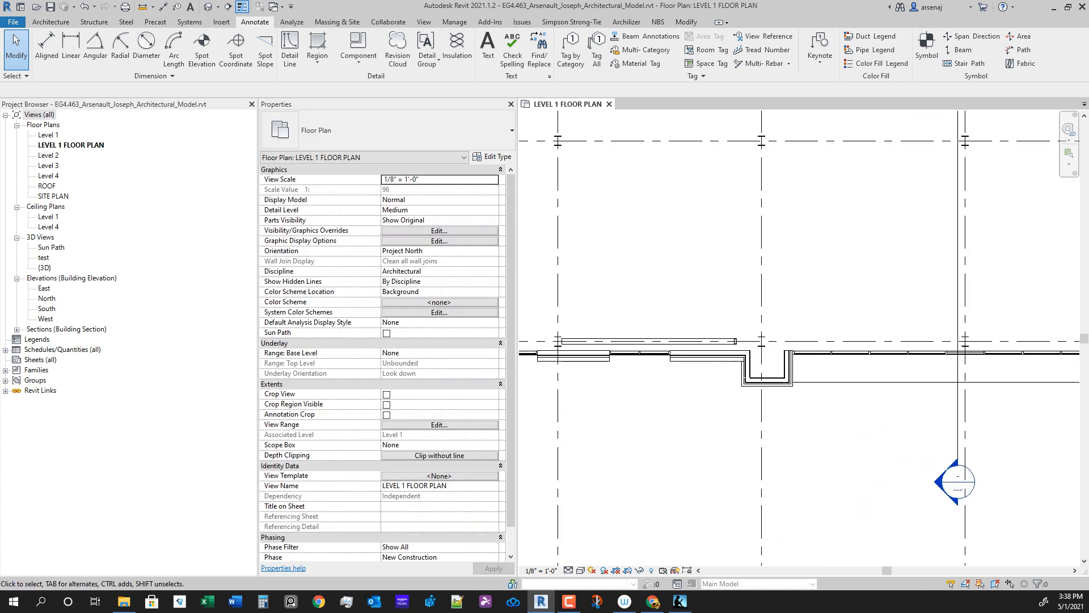
pyautogui.press('d')
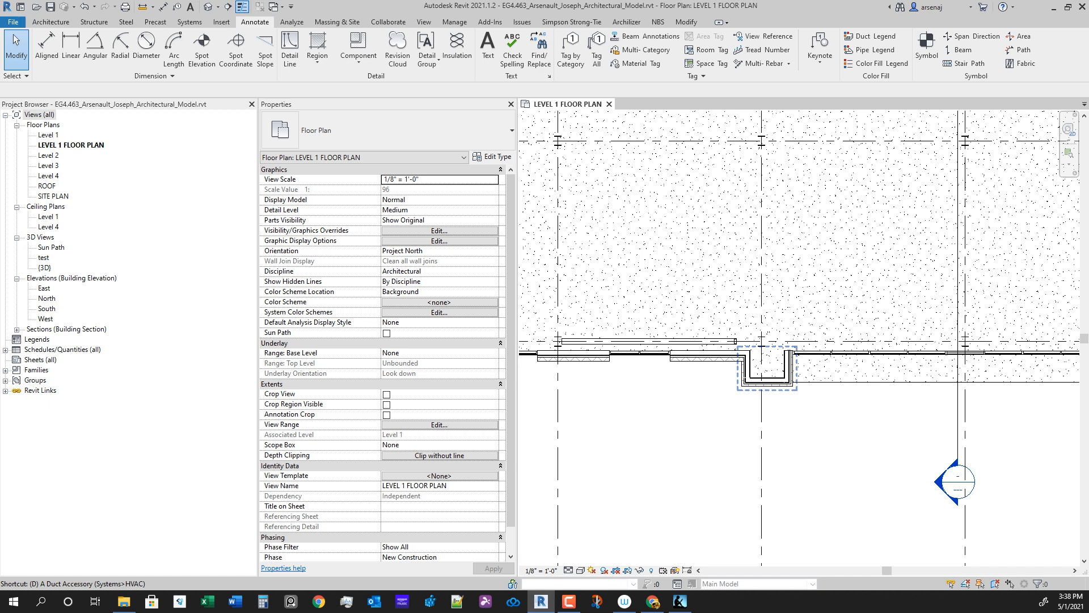
pyautogui.press('i')
pyautogui.scroll(2, 729, 391)
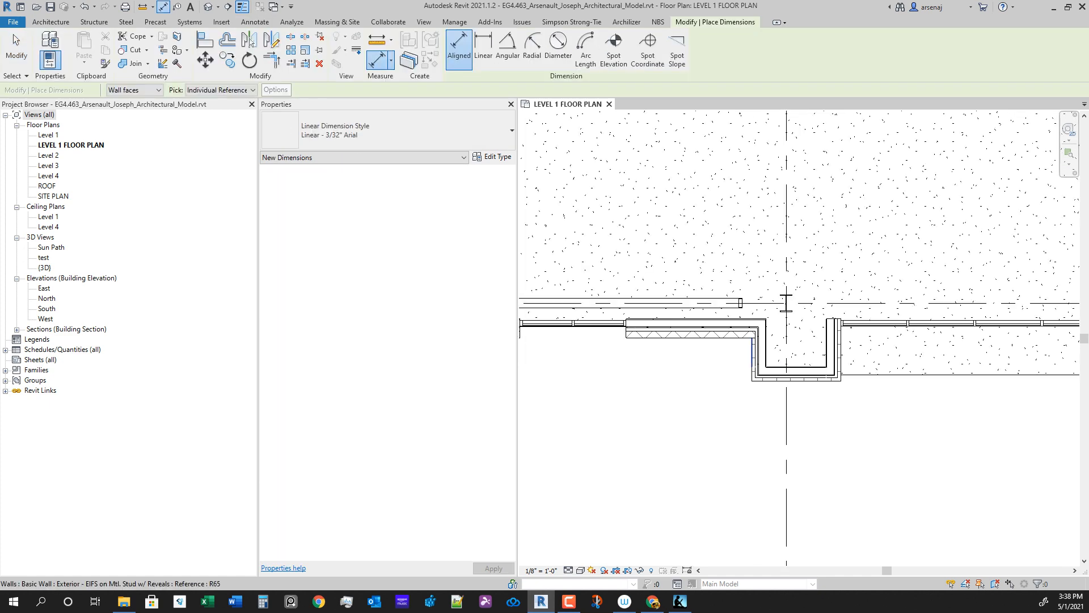
pyautogui.click(786, 225)
pyautogui.click(769, 222)
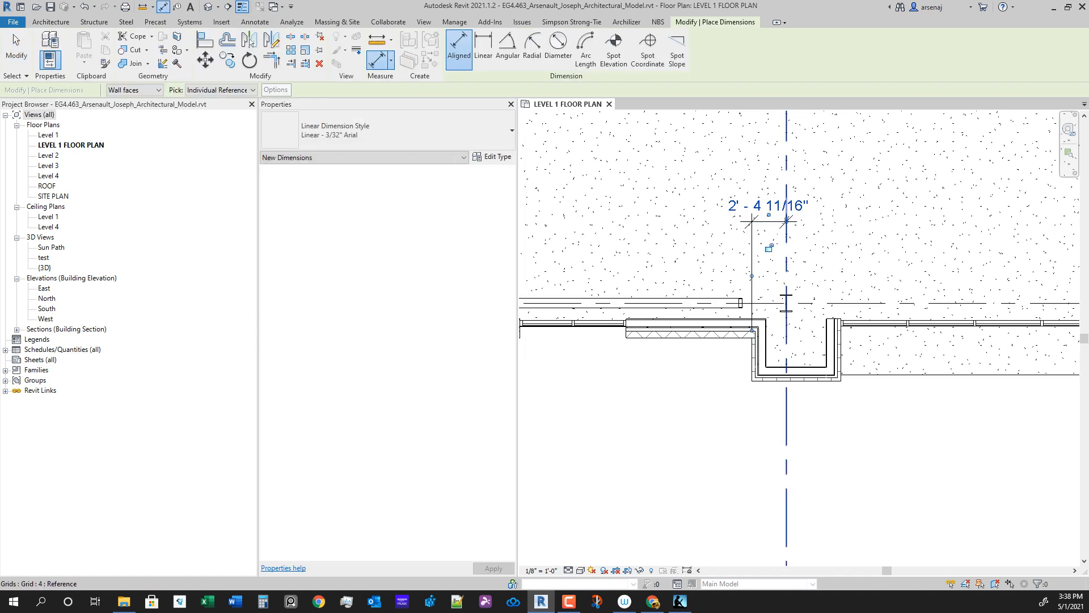
pyautogui.click(786, 221)
pyautogui.press('Escape')
pyautogui.press('Escape')
# Step: Move grid 4 by setting its distance from the bump-out's left outer face to 3'-1"
pyautogui.click(786, 395)
pyautogui.click(768, 205)
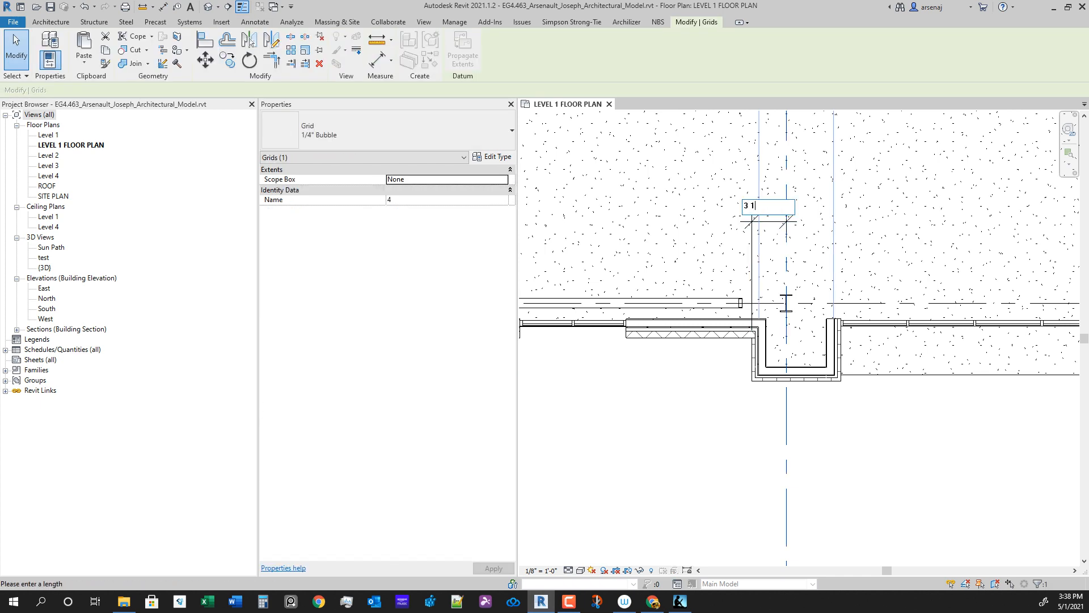
pyautogui.press('Return')
pyautogui.scroll(-5, 782, 339)
pyautogui.moveTo(782, 339); pyautogui.dragTo(934, 349, button='middle')
pyautogui.press('Escape')
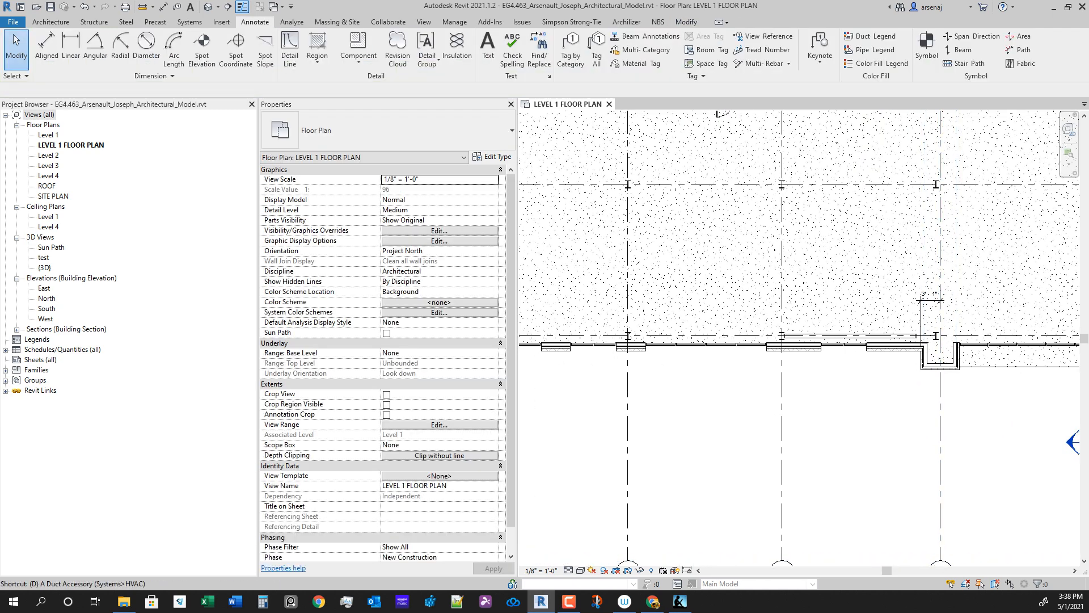
# Step: Place an aligned dimension between grid 3 and the left end face of the wall segment it crosses
pyautogui.press('d')
pyautogui.press('i')
pyautogui.scroll(3, 804, 294)
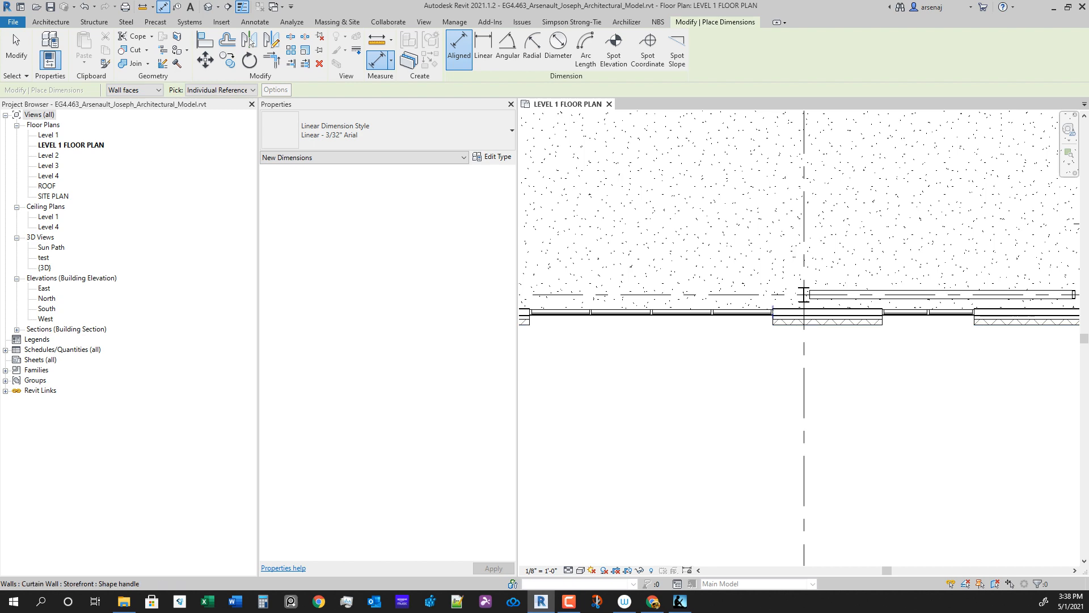
pyautogui.click(804, 369)
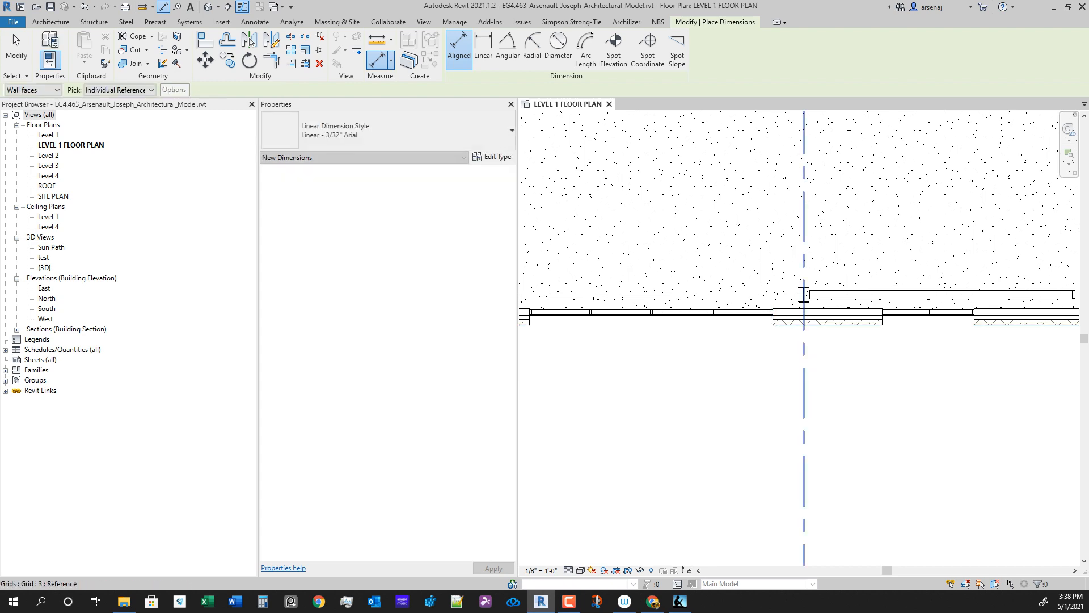
pyautogui.click(773, 318)
pyautogui.click(788, 249)
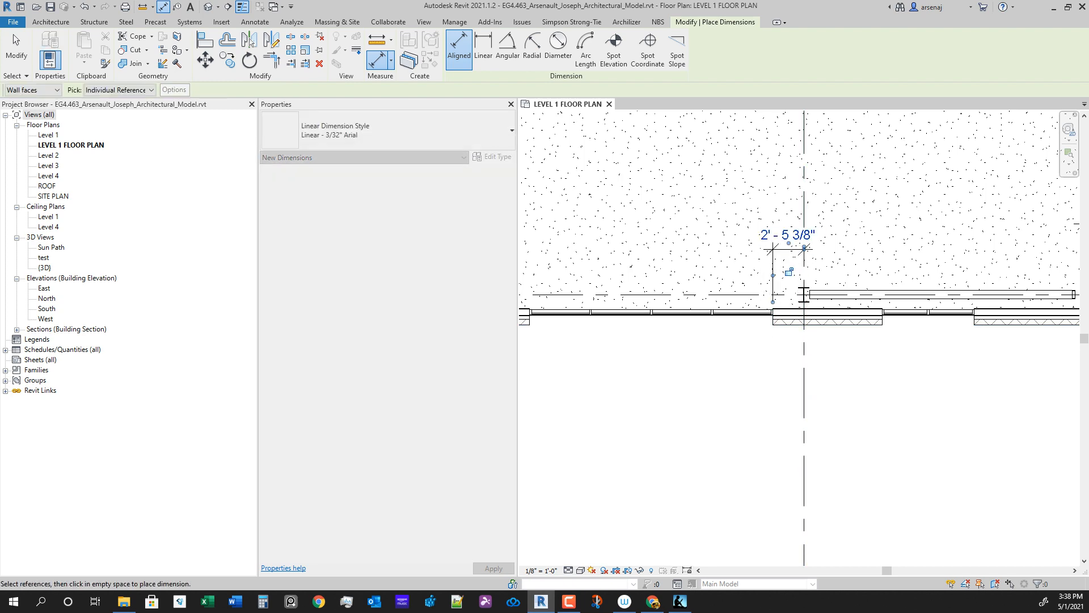
pyautogui.press('Escape')
# Step: Move grid 3 by setting its distance from the wall segment's left end face to 4'-4"
pyautogui.click(804, 267)
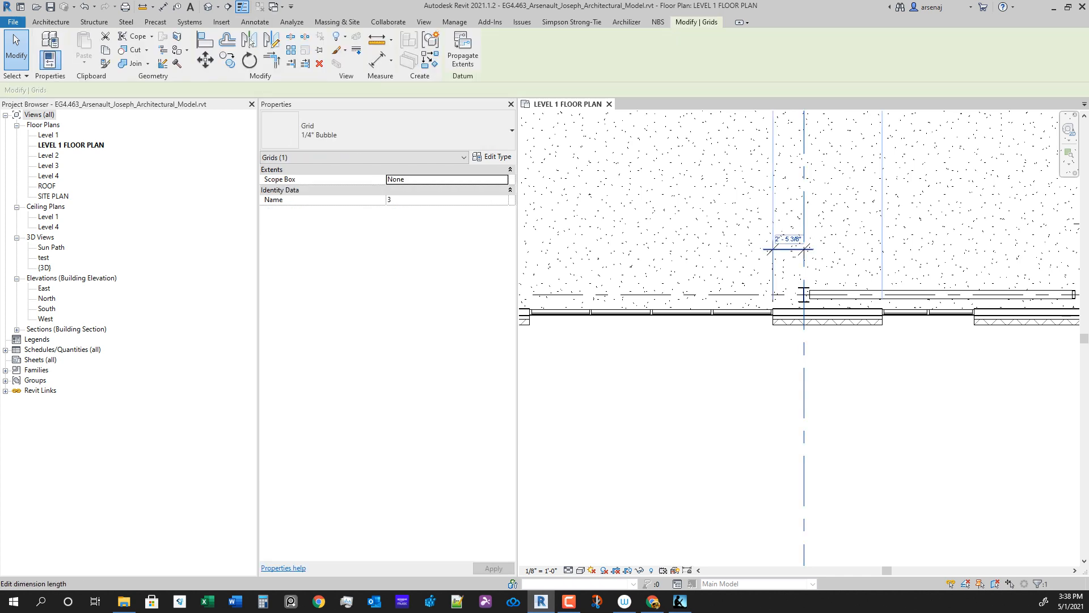
pyautogui.click(787, 234)
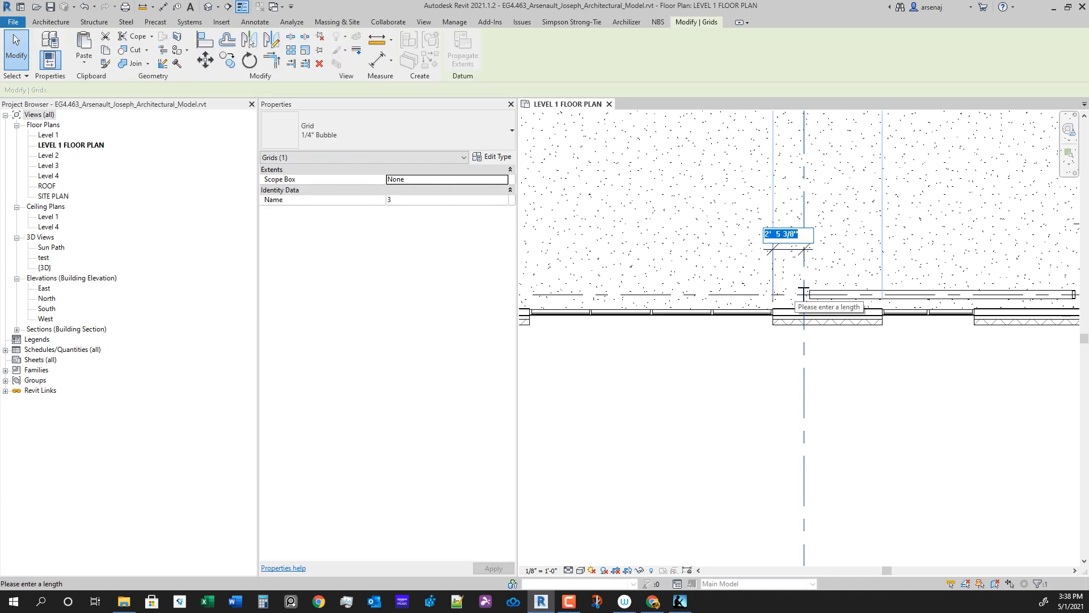
pyautogui.scroll(-5, 763, 477)
pyautogui.moveTo(763, 476); pyautogui.dragTo(566, 368, button='middle')
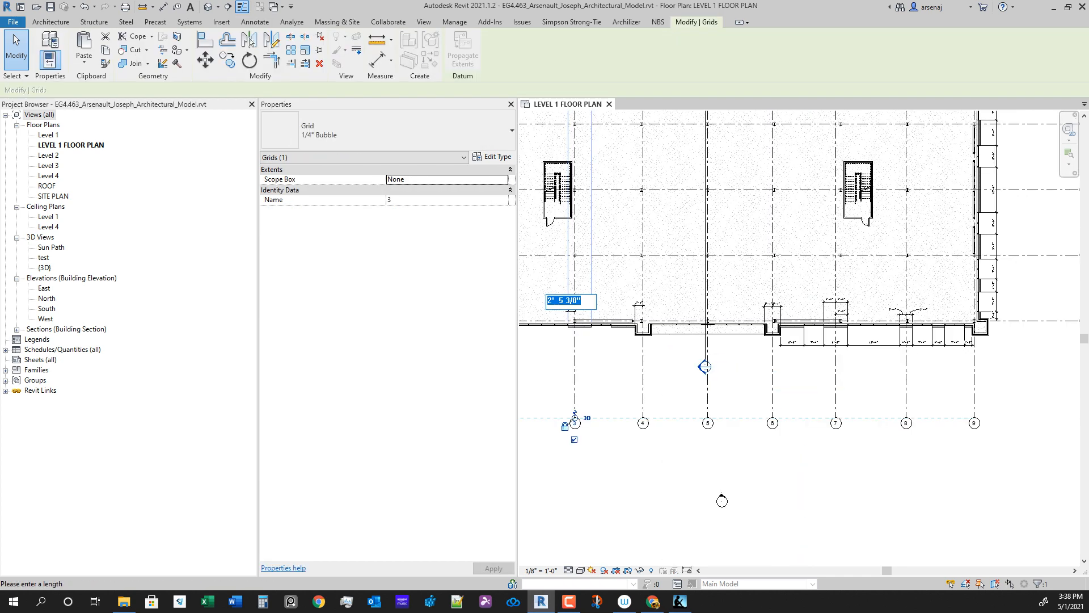
pyautogui.scroll(3, 832, 332)
pyautogui.scroll(-7, 808, 372)
pyautogui.moveTo(715, 506); pyautogui.dragTo(875, 525, button='middle')
pyautogui.scroll(8, 790, 382)
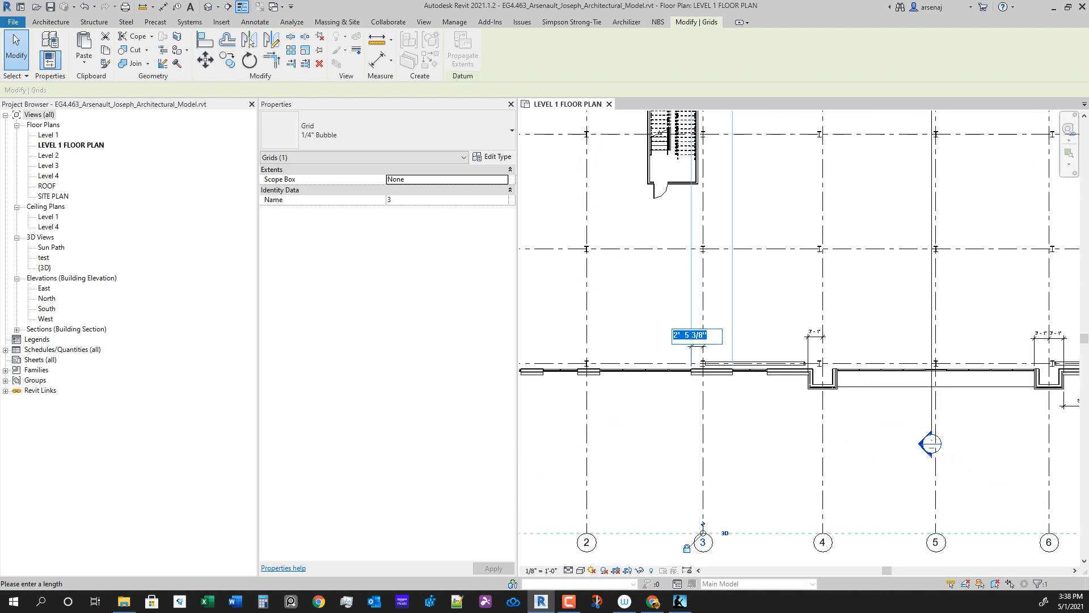
pyautogui.write("4' - 4")
pyautogui.press('Return')
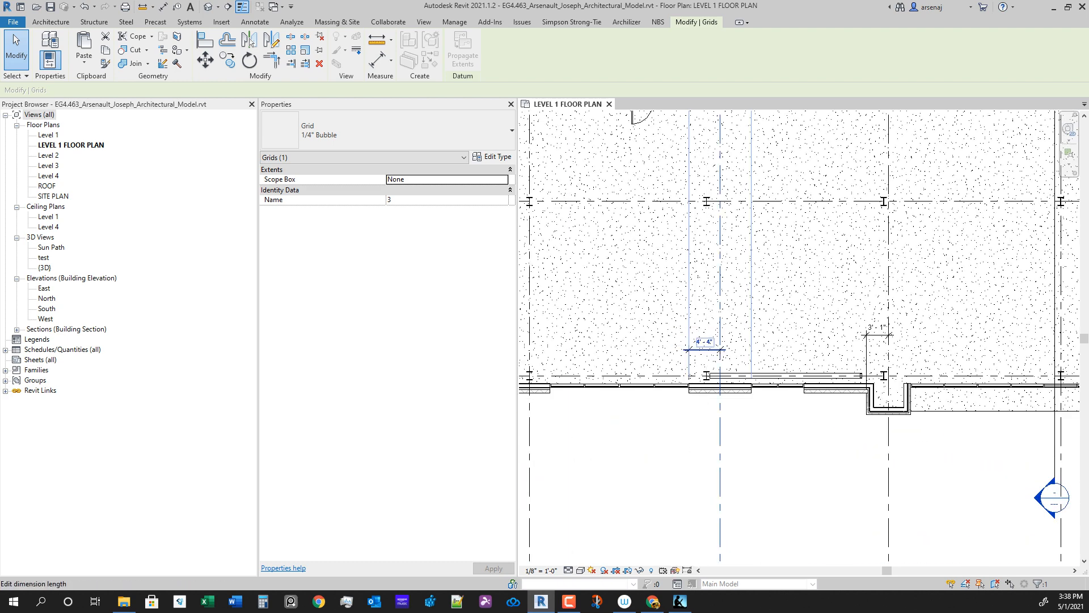
pyautogui.press('Escape')
# Step: Place an aligned dimension between the left end face of the short wall segment at grid 2 and the grid
pyautogui.scroll(-1, 690, 410)
pyautogui.moveTo(543, 431); pyautogui.dragTo(663, 433, button='middle')
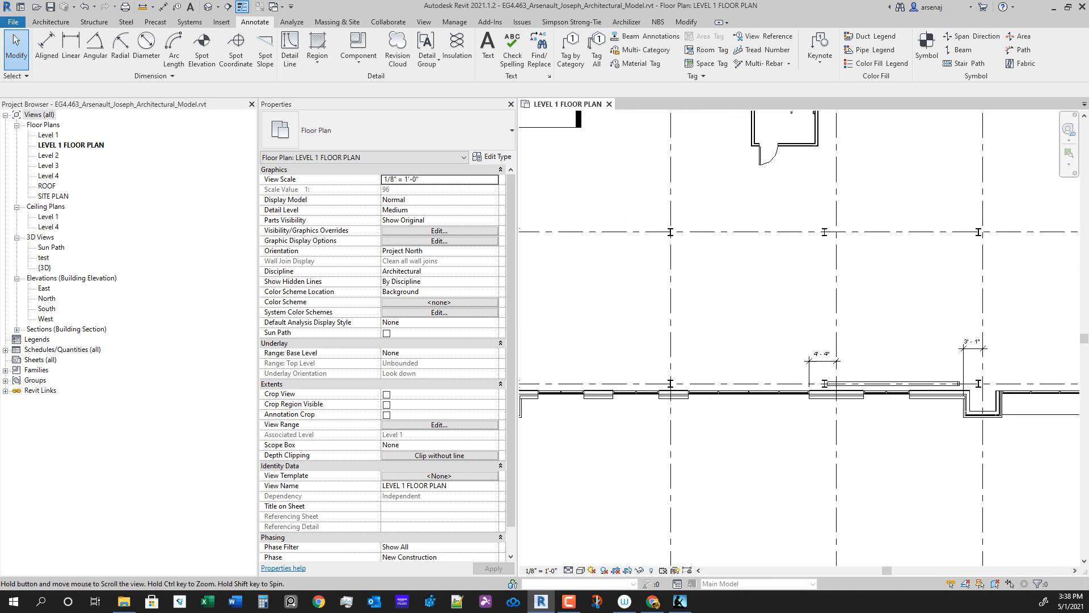
pyautogui.scroll(2, 662, 433)
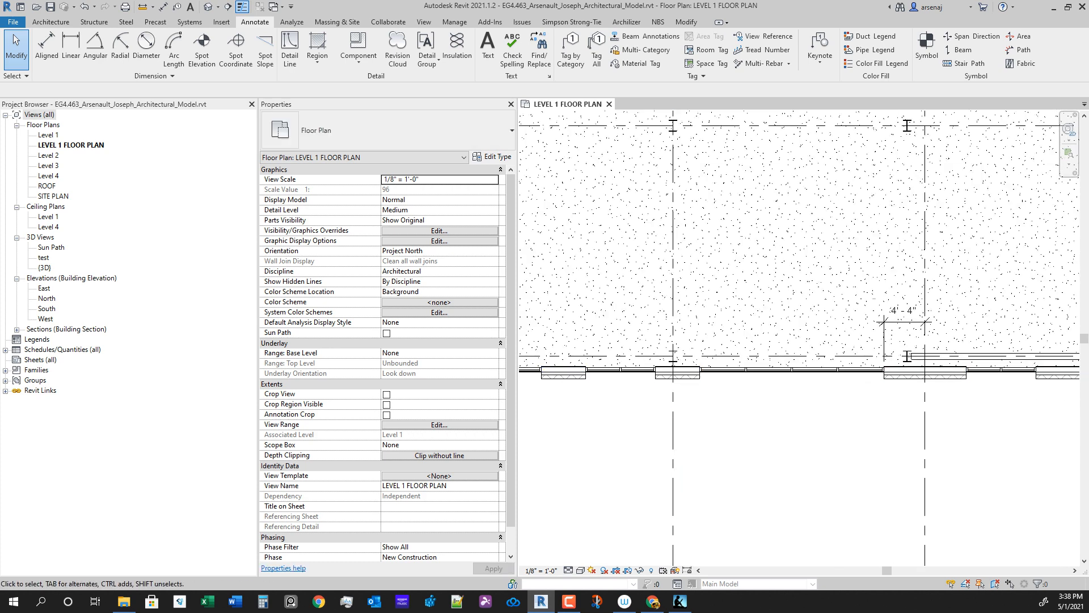
pyautogui.press('d')
pyautogui.press('i')
pyautogui.scroll(2, 679, 388)
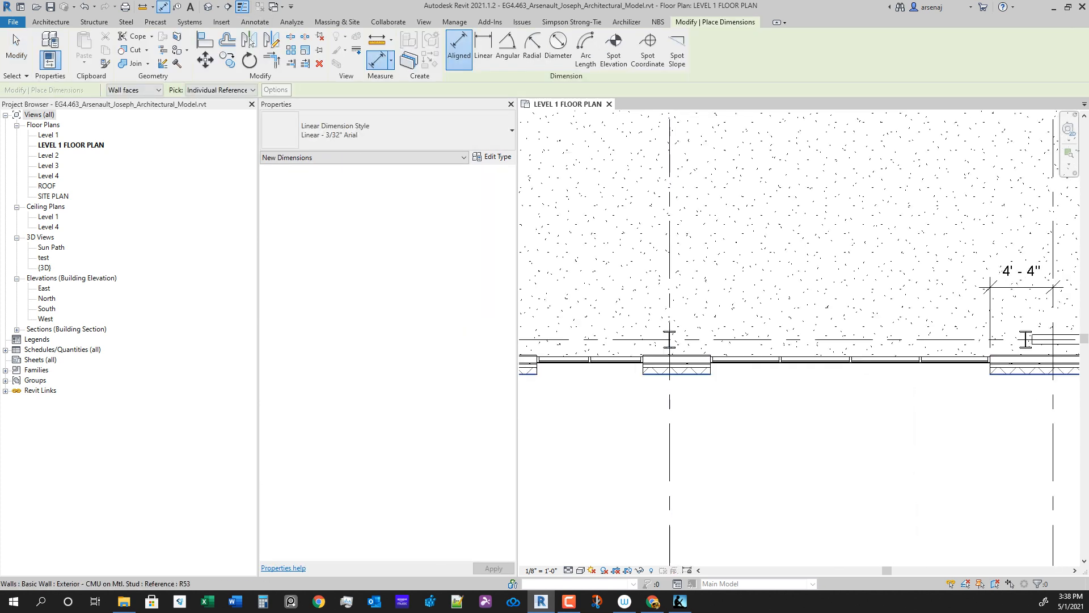
pyautogui.click(643, 359)
pyautogui.click(669, 311)
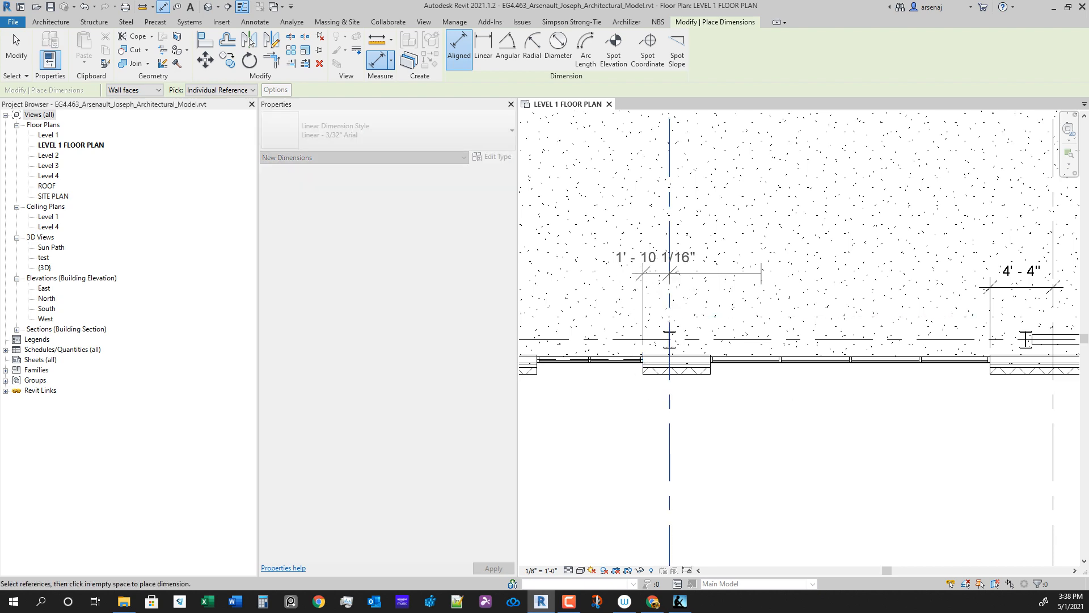
pyautogui.click(761, 272)
pyautogui.press('Escape')
# Step: Move grid 2 by setting its distance from the short wall segment's left end face to 2'-4"
pyautogui.scroll(-2, 761, 273)
pyautogui.moveTo(761, 272); pyautogui.dragTo(578, 293, button='middle')
pyautogui.scroll(-1, 851, 340)
pyautogui.moveTo(964, 351); pyautogui.dragTo(680, 383, button='middle')
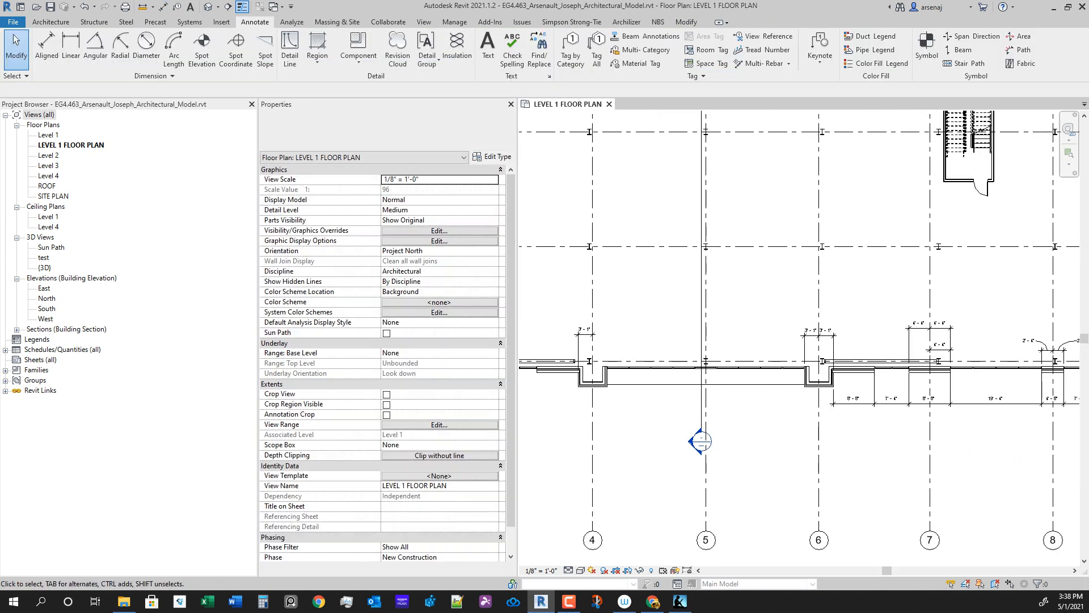
pyautogui.moveTo(930, 401); pyautogui.dragTo(848, 397, button='middle')
pyautogui.scroll(-1, 908, 397)
pyautogui.moveTo(760, 431); pyautogui.dragTo(944, 414, button='middle')
pyautogui.moveTo(533, 379); pyautogui.dragTo(777, 380, button='middle')
pyautogui.scroll(3, 777, 380)
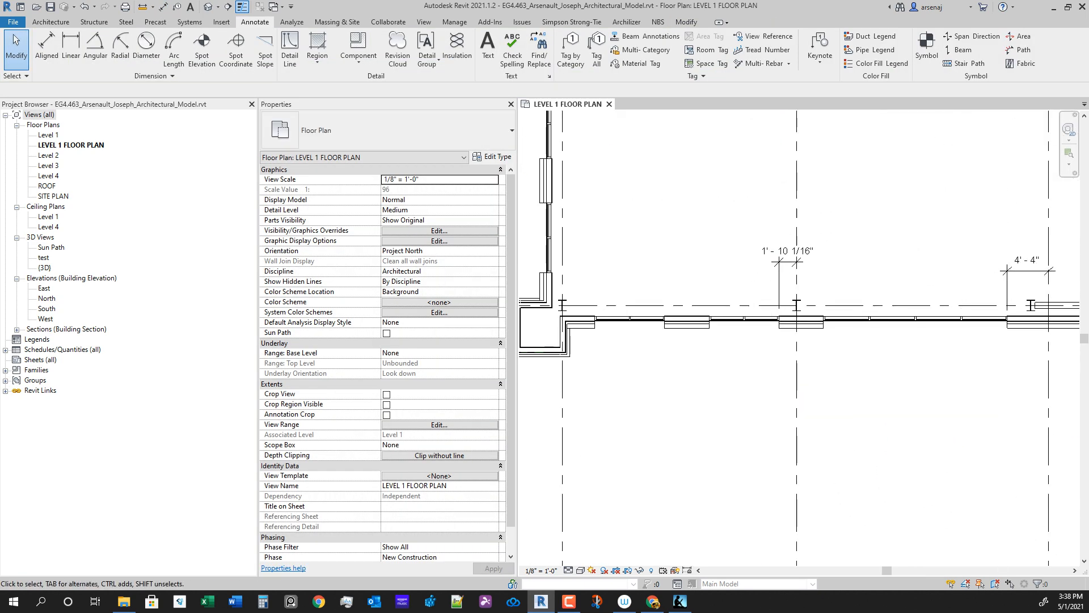
pyautogui.click(796, 284)
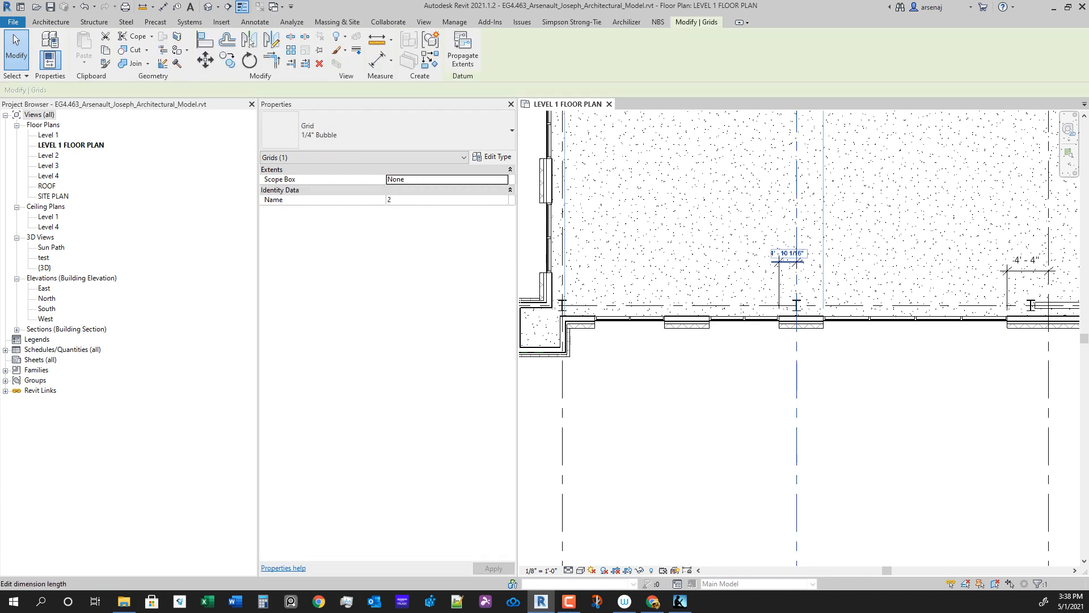
pyautogui.click(784, 250)
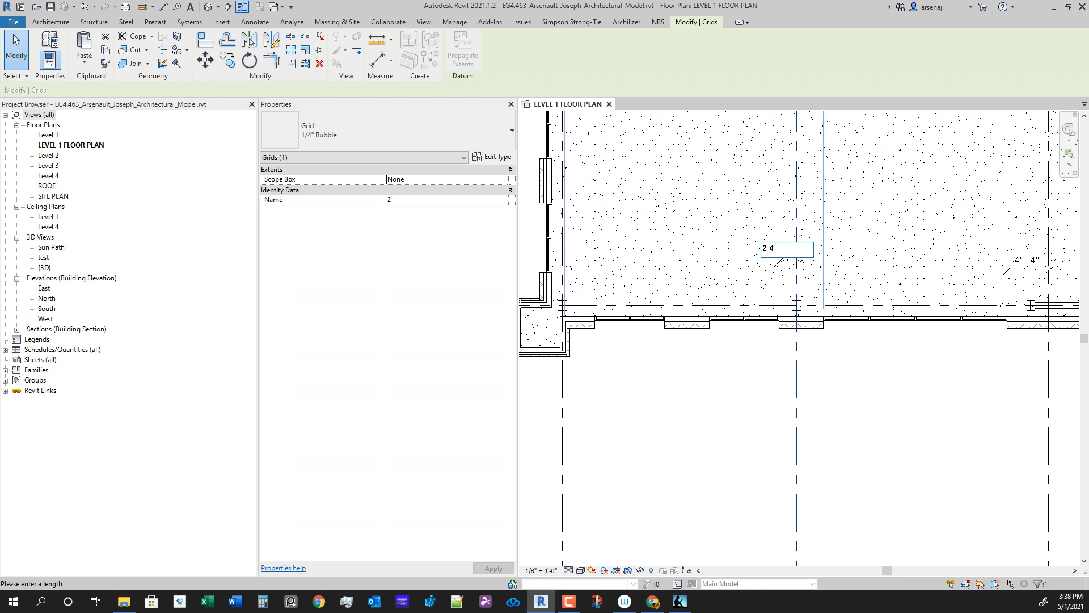
pyautogui.write('2 4')
pyautogui.press('Return')
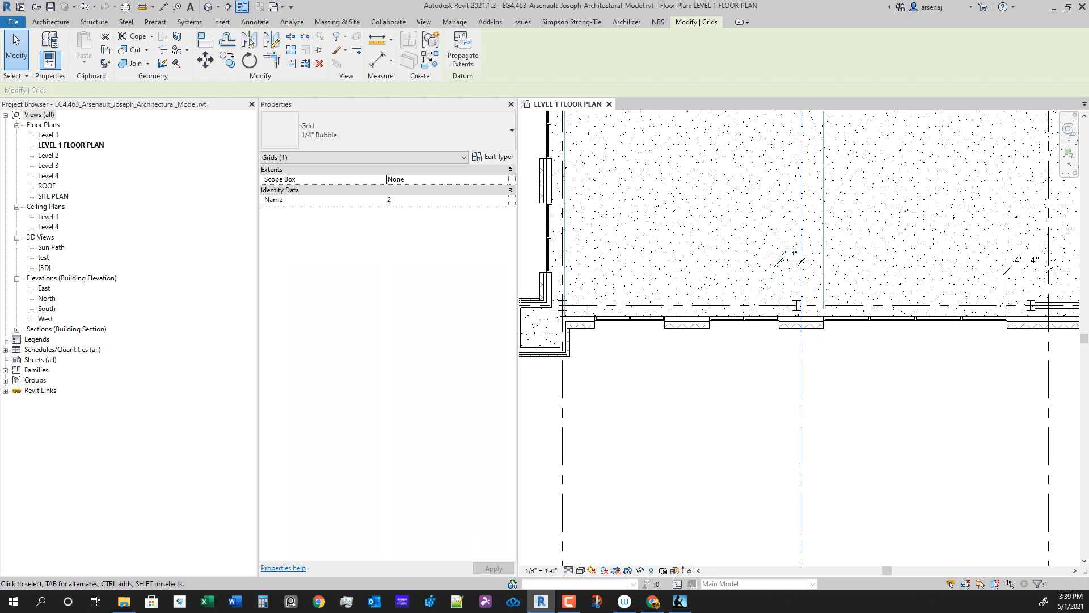
pyautogui.press('Escape')
# Step: Review the vertical grids along the lower exterior wall and examine where the horizontal grids meet the left exterior wall
pyautogui.scroll(-2, 891, 441)
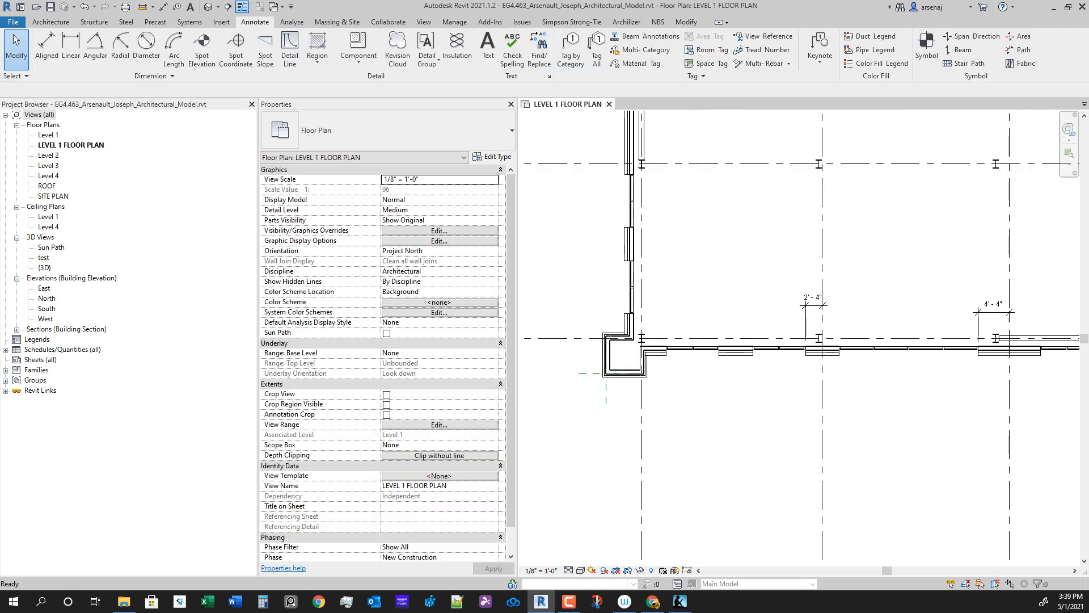
pyautogui.scroll(1, 704, 441)
pyautogui.moveTo(907, 462); pyautogui.dragTo(720, 442, button='middle')
pyautogui.scroll(-4, 720, 441)
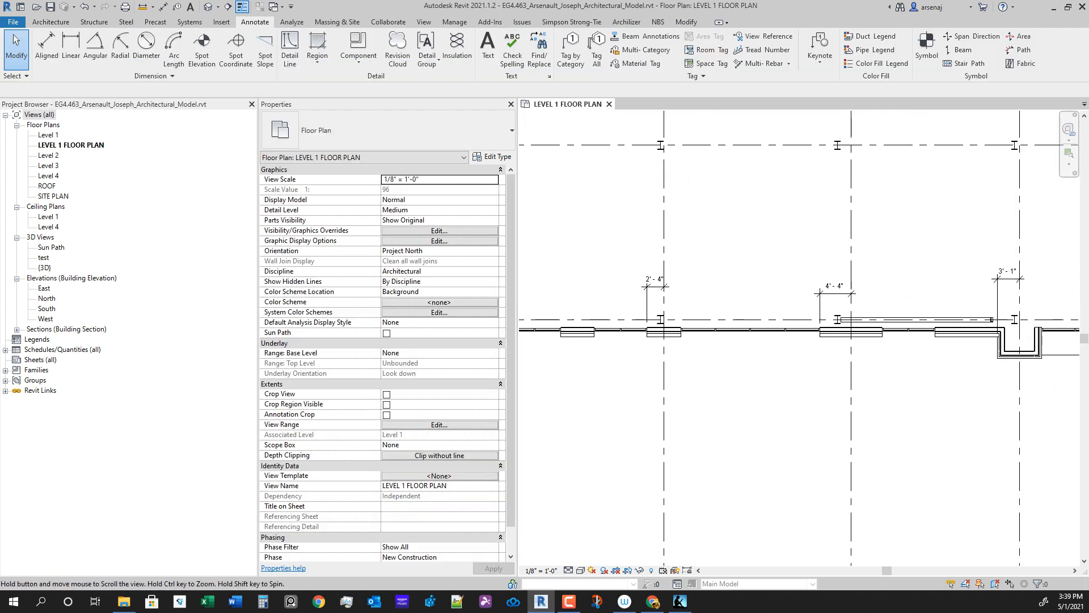
pyautogui.moveTo(862, 246); pyautogui.dragTo(732, 247, button='middle')
pyautogui.scroll(-1, 732, 247)
pyautogui.moveTo(730, 160)
pyautogui.mouseDown(button='middle')
pyautogui.moveTo(725, 208)
pyautogui.moveTo(811, 371)
pyautogui.mouseUp(button='middle')
pyautogui.scroll(-3, 771, 301)
pyautogui.scroll(2, 811, 371)
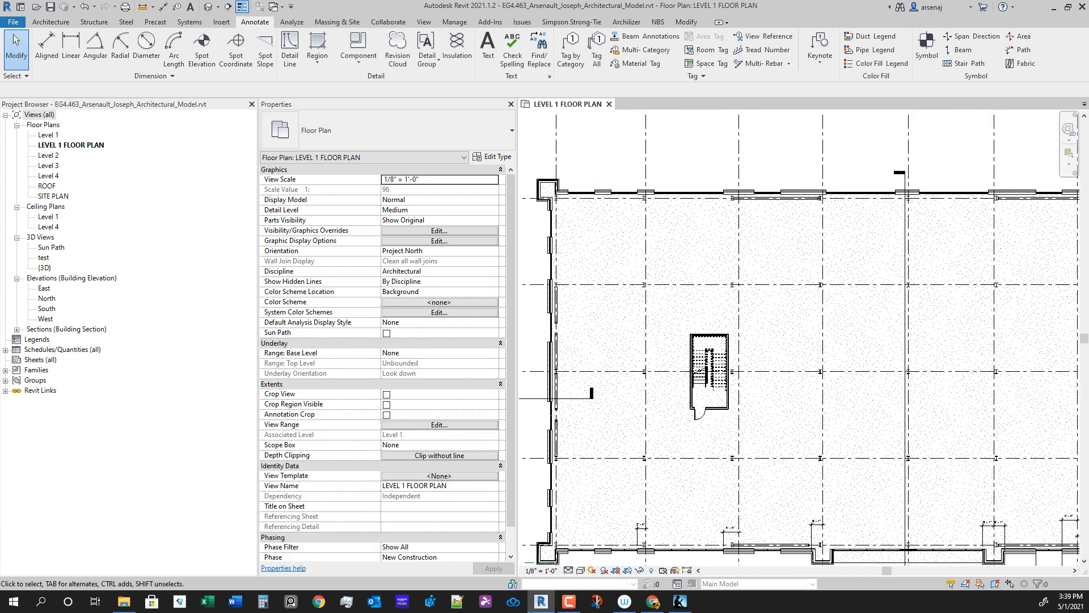
pyautogui.scroll(1, 603, 550)
pyautogui.moveTo(524, 465); pyautogui.dragTo(597, 422, button='middle')
pyautogui.scroll(2, 598, 422)
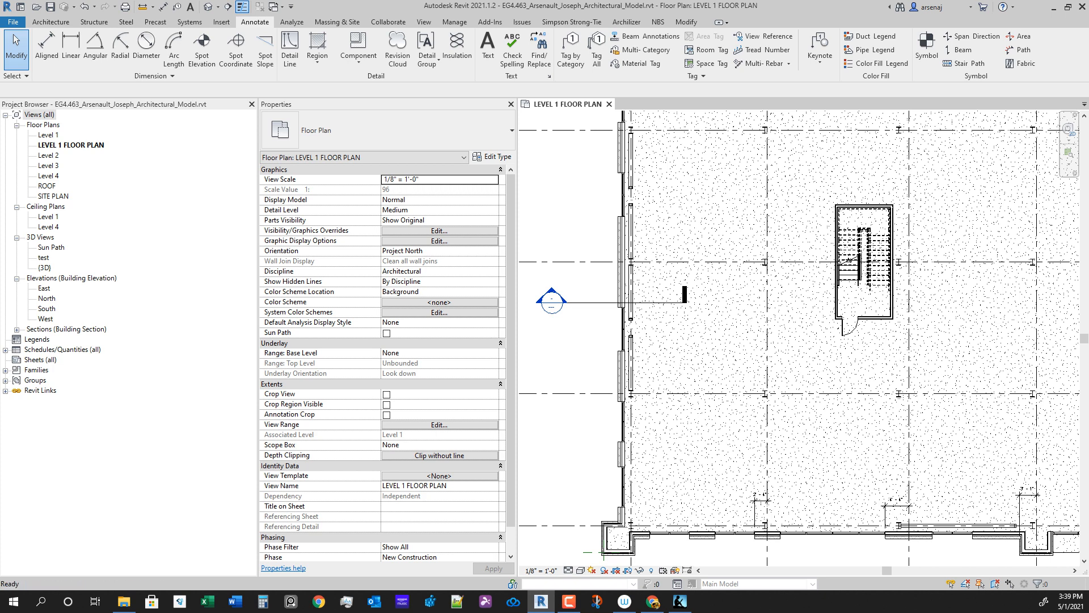
# Step: Place an aligned dimension string outside the left exterior wall, referencing the horizontal grid below the section line and both ends of its wall segment
pyautogui.press('d')
pyautogui.press('i')
pyautogui.click(646, 393)
pyautogui.scroll(5, 624, 399)
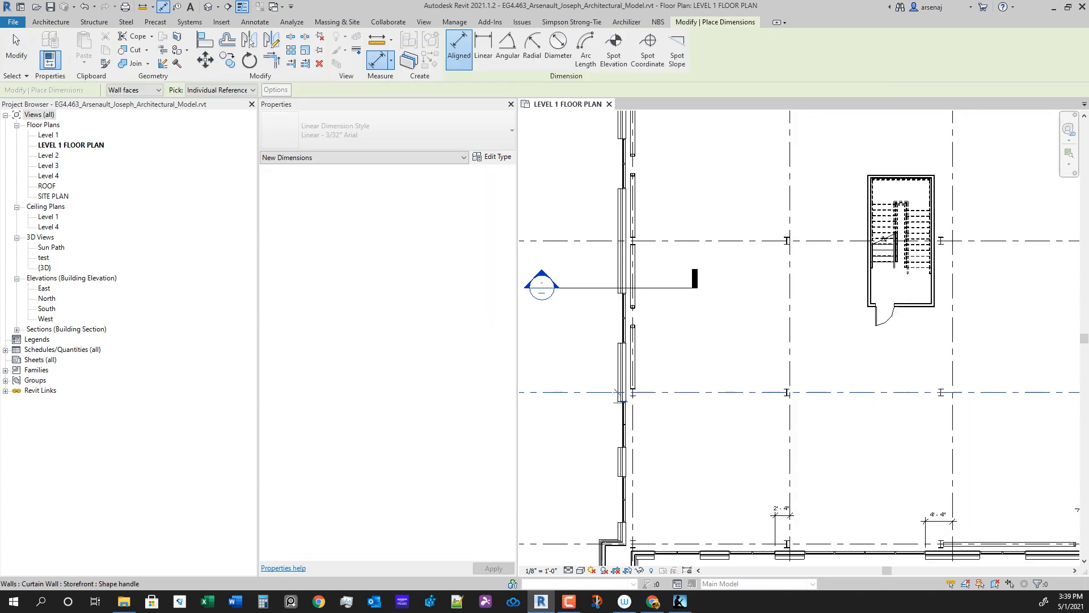
pyautogui.click(625, 399)
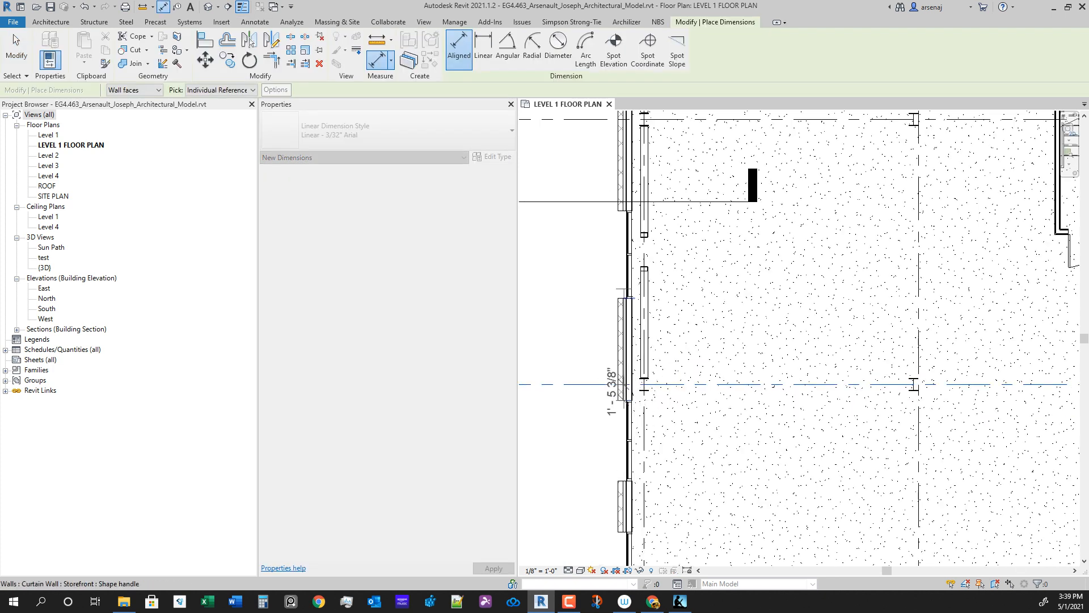
pyautogui.click(618, 297)
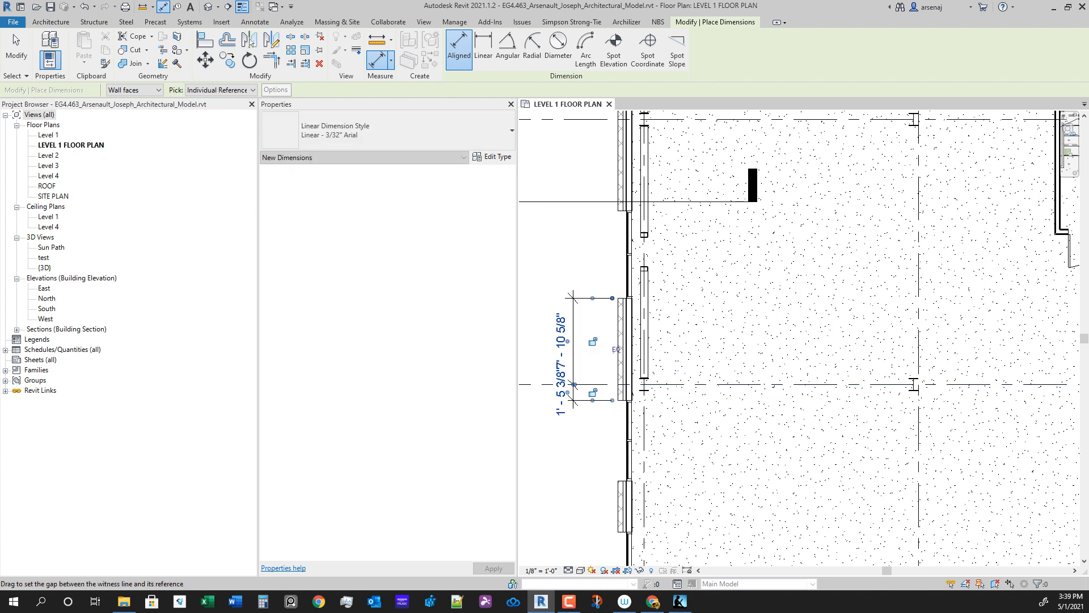
# Step: Place an overall aligned dimension spanning both ends of the left exterior wall segment at grid D, outside the existing dimension string
pyautogui.click(630, 298)
pyautogui.scroll(-1, 565, 454)
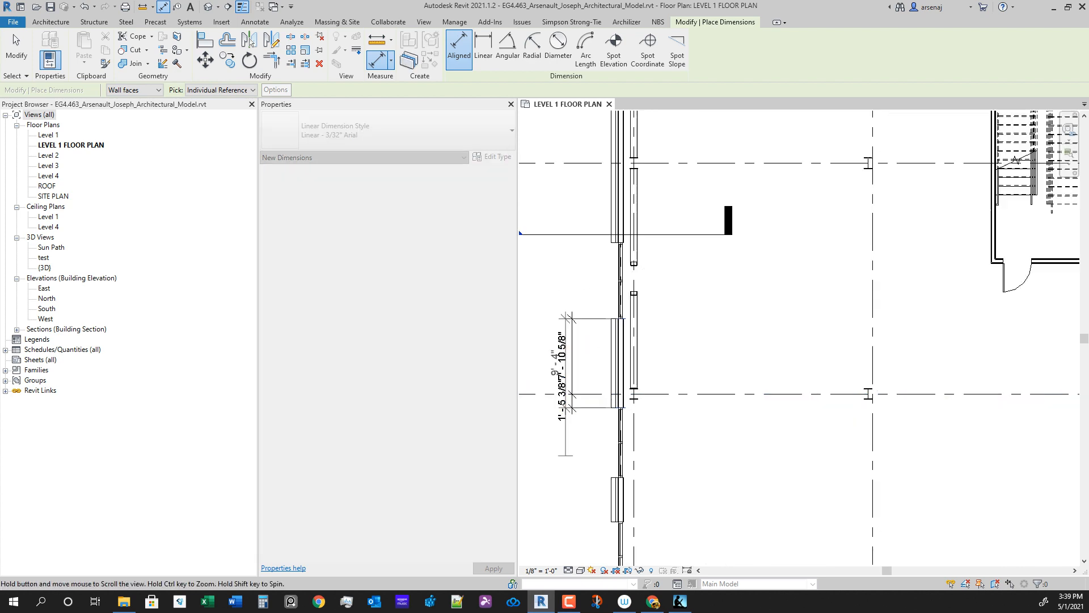
pyautogui.moveTo(564, 454); pyautogui.dragTo(627, 448, button='middle')
pyautogui.click(597, 436)
pyautogui.press('Escape')
pyautogui.press('Escape')
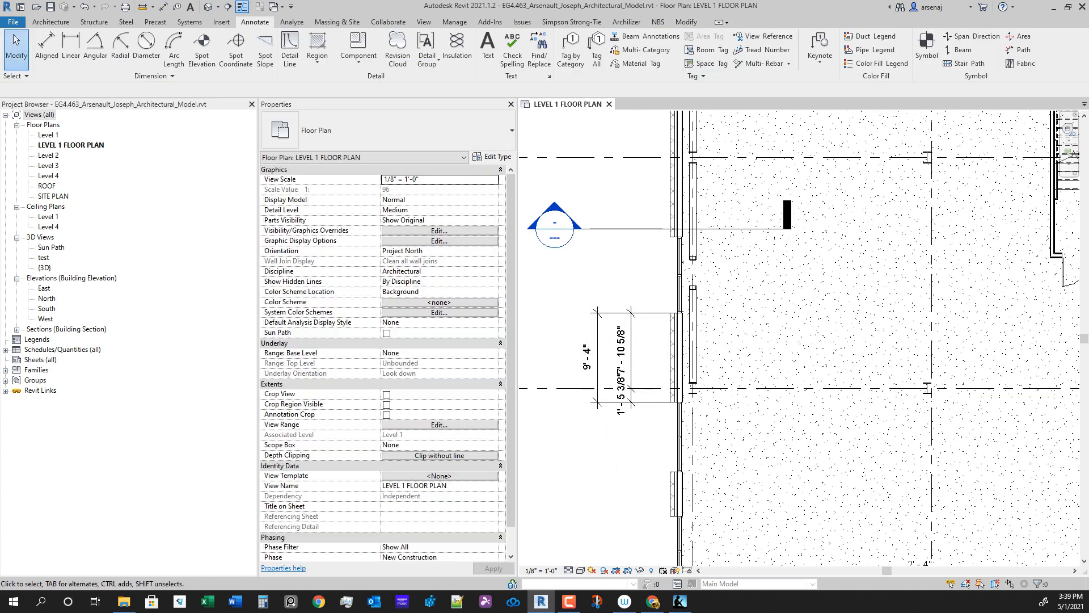
# Step: Move grid D by setting its distance from the wall segment's lower end to 4'-8"
pyautogui.scroll(-1, 706, 382)
pyautogui.moveTo(706, 382); pyautogui.dragTo(724, 413, button='middle')
pyautogui.scroll(1, 691, 371)
pyautogui.click(724, 413)
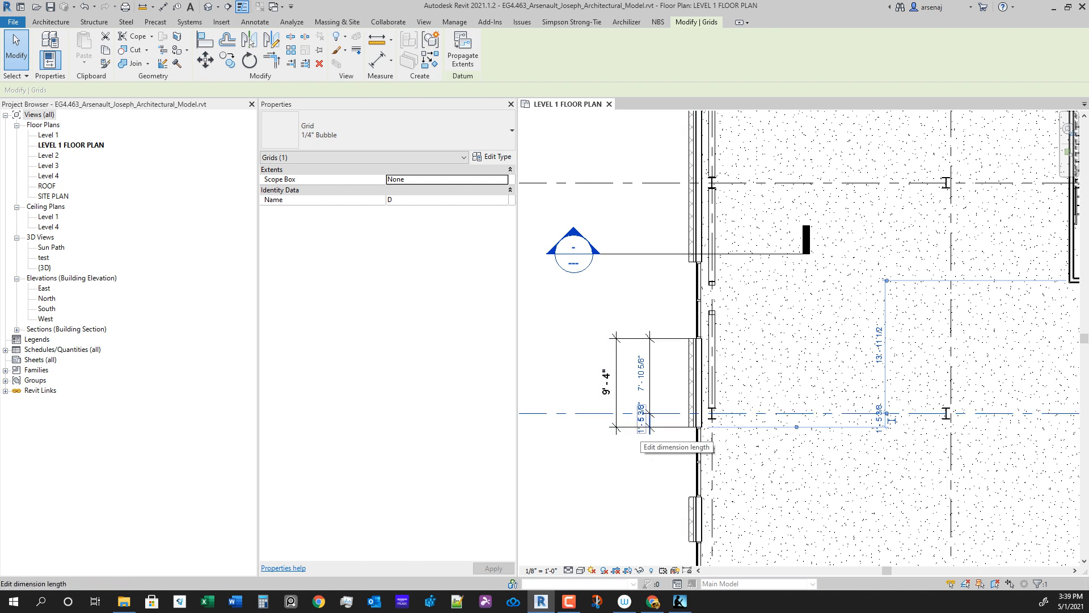
pyautogui.click(642, 420)
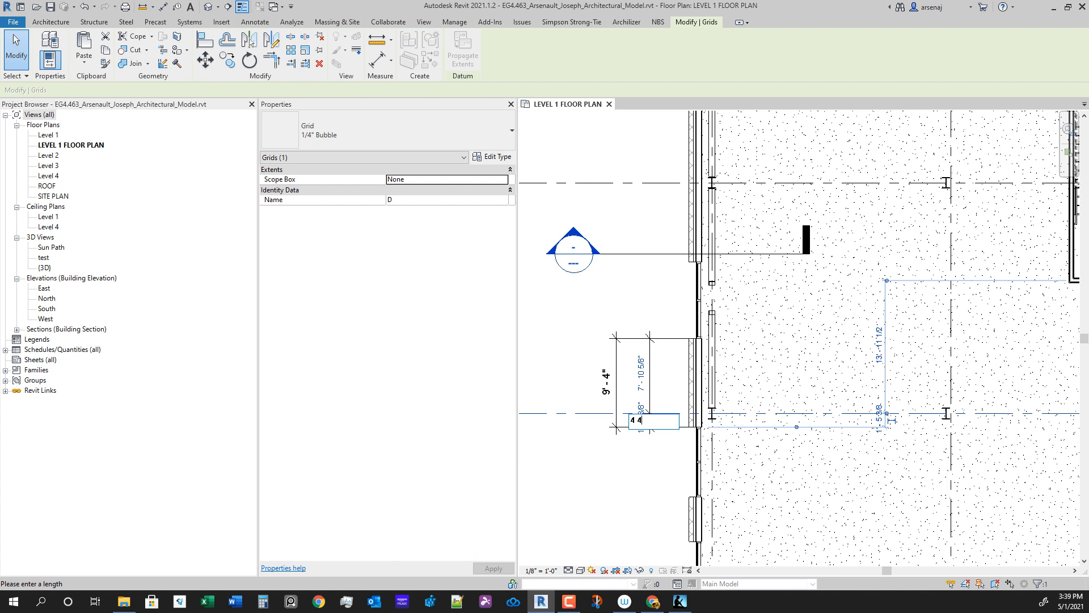
pyautogui.press('Return')
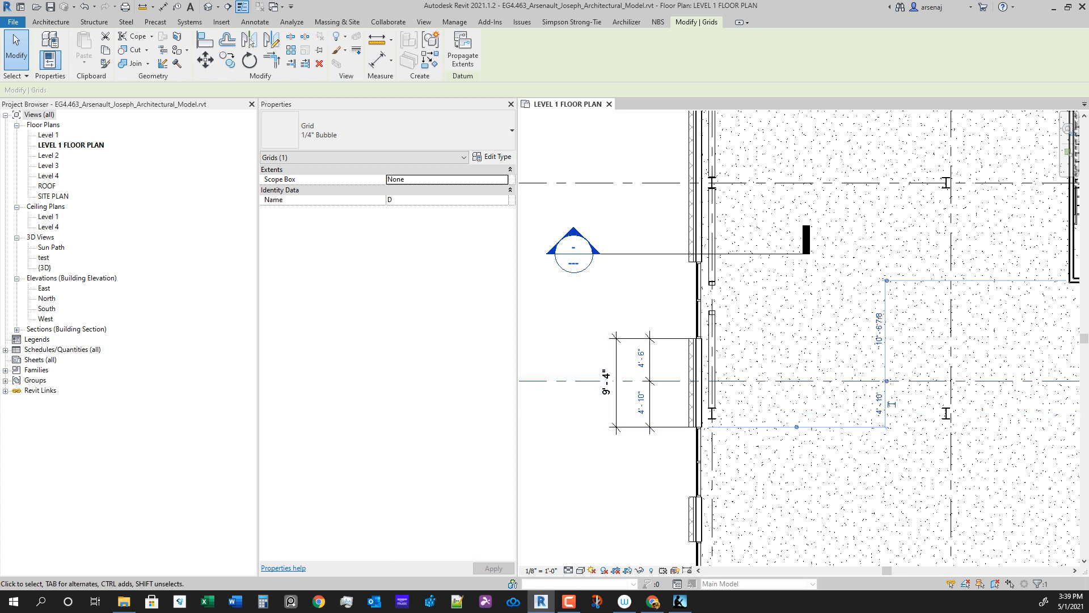
pyautogui.click(641, 403)
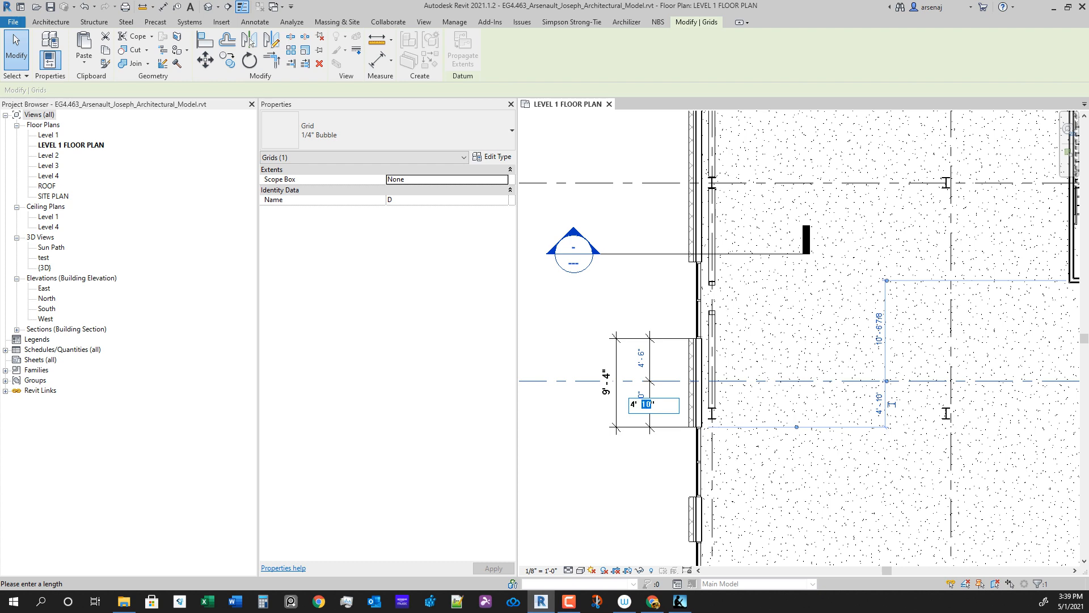
pyautogui.press('Return')
pyautogui.press('Escape')
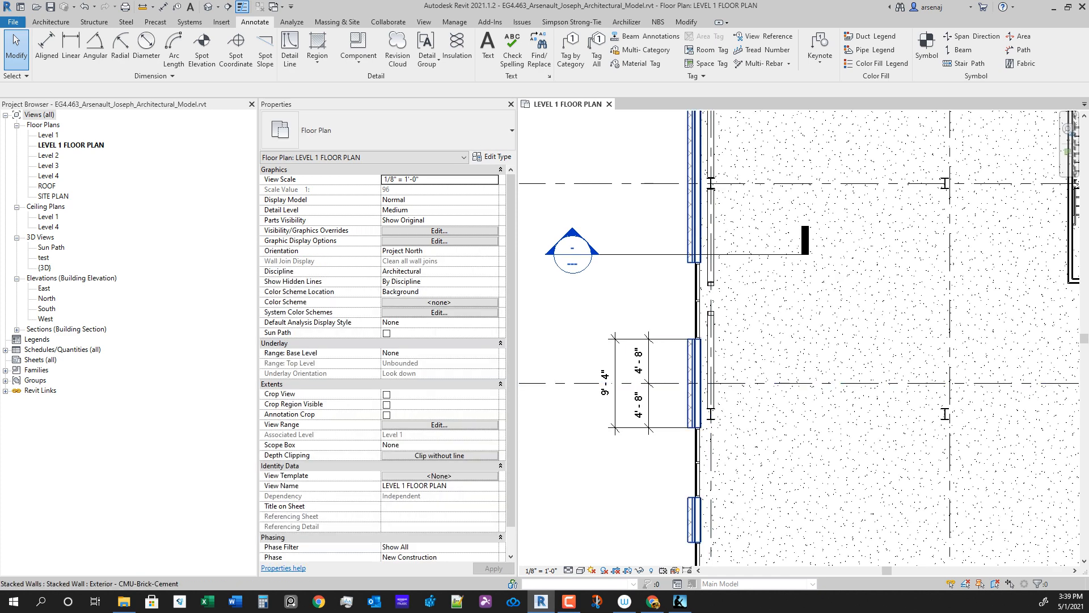
# Step: Place an aligned dimension string outside the left exterior wall, referencing grid B and both ends of its wall segment
pyautogui.scroll(-2, 743, 387)
pyautogui.moveTo(721, 317); pyautogui.dragTo(722, 398, button='middle')
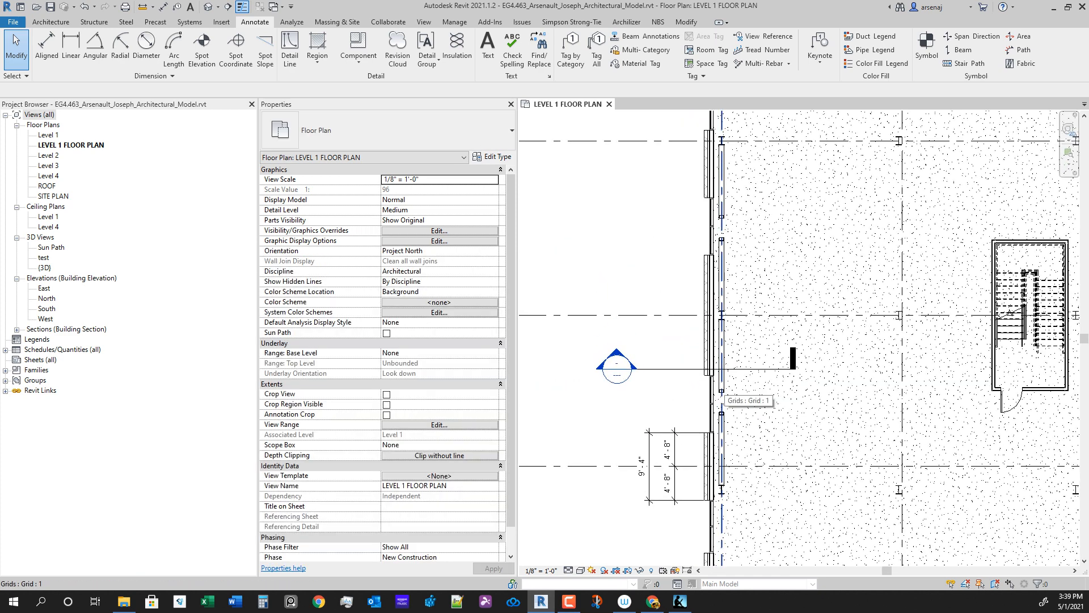
pyautogui.press('d')
pyautogui.press('i')
pyautogui.scroll(2, 646, 386)
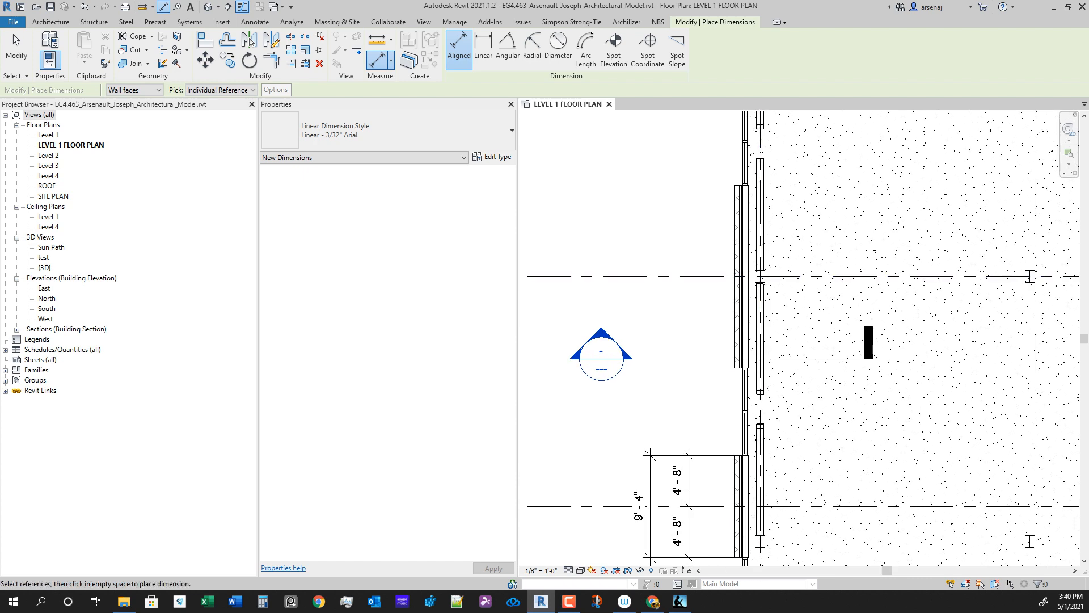
pyautogui.scroll(-3, 759, 276)
pyautogui.moveTo(759, 276); pyautogui.dragTo(759, 416, button='middle')
pyautogui.scroll(2, 784, 309)
pyautogui.click(799, 220)
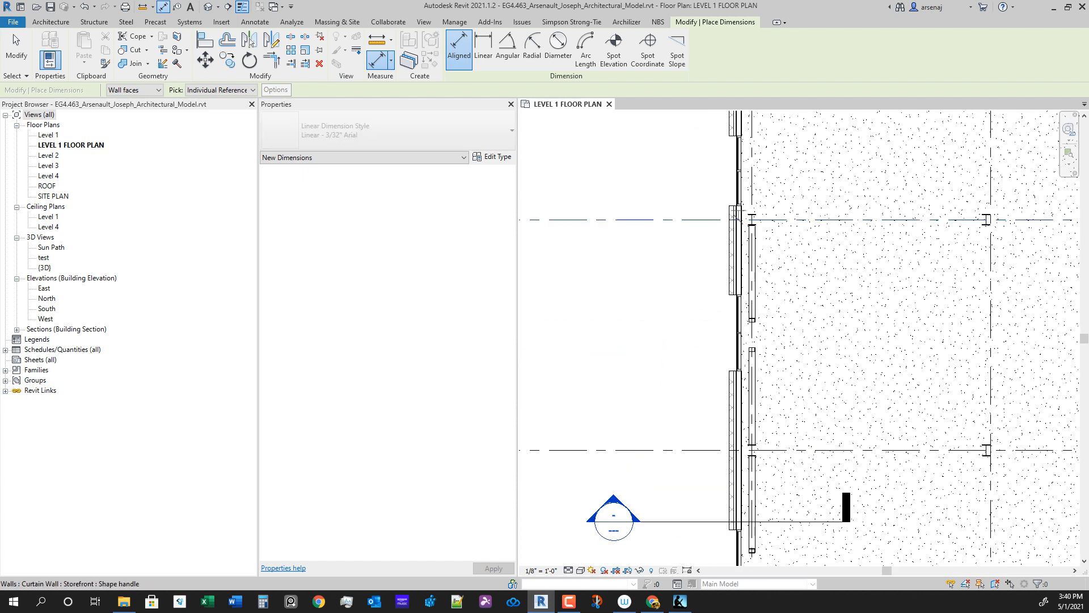
pyautogui.click(727, 207)
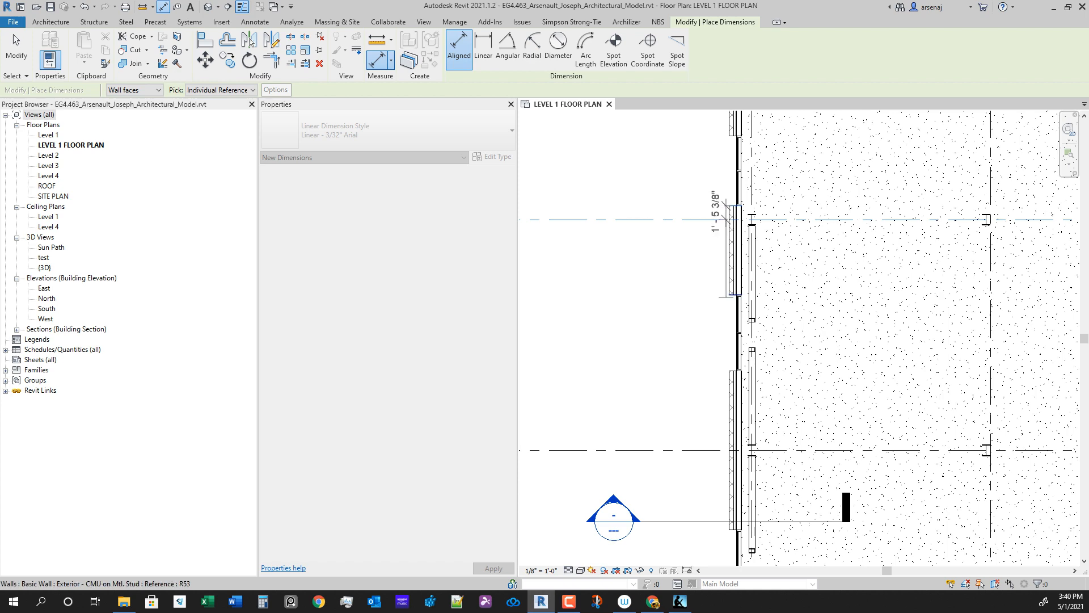
pyautogui.click(728, 294)
pyautogui.scroll(-2, 695, 311)
pyautogui.click(691, 312)
pyautogui.press('Escape')
pyautogui.press('Escape')
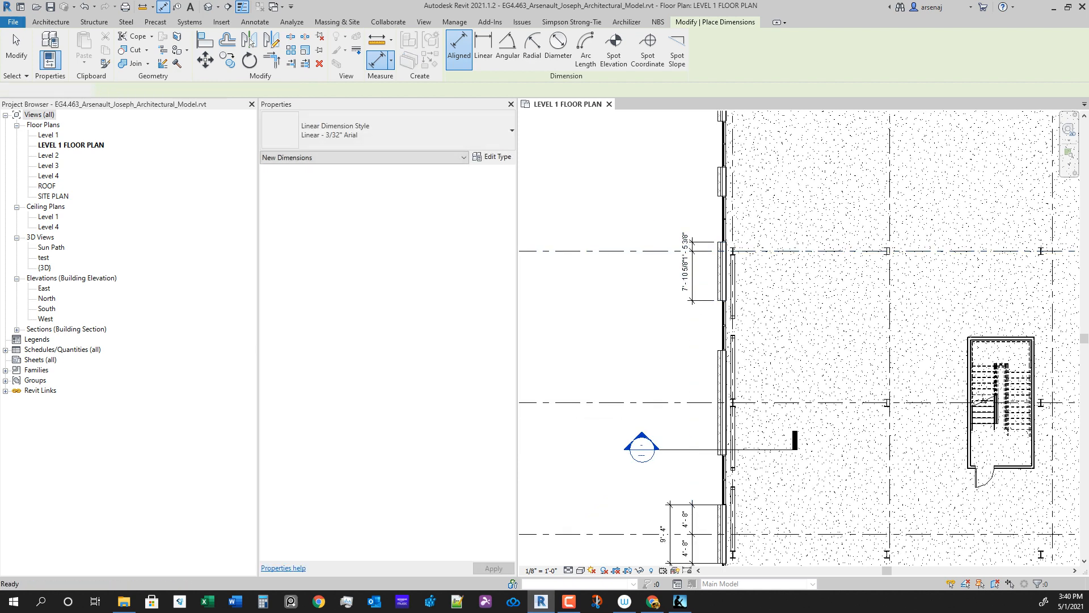
# Step: Move grid B by setting its distance from the wall segment's lower end to 4'-8"
pyautogui.click(698, 250)
pyautogui.click(685, 276)
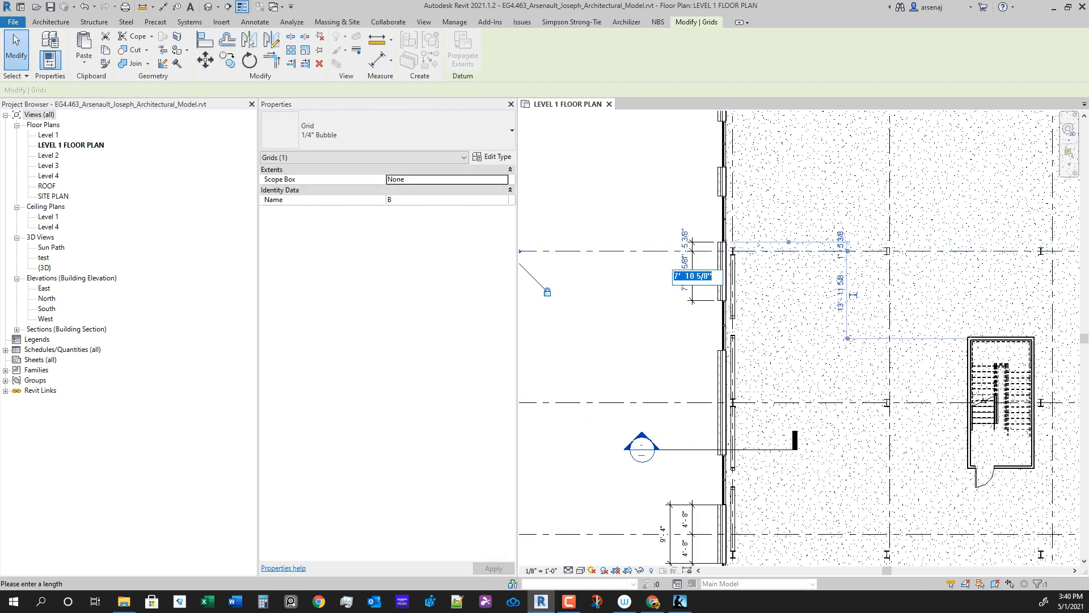
pyautogui.write('4 8')
pyautogui.press('Return')
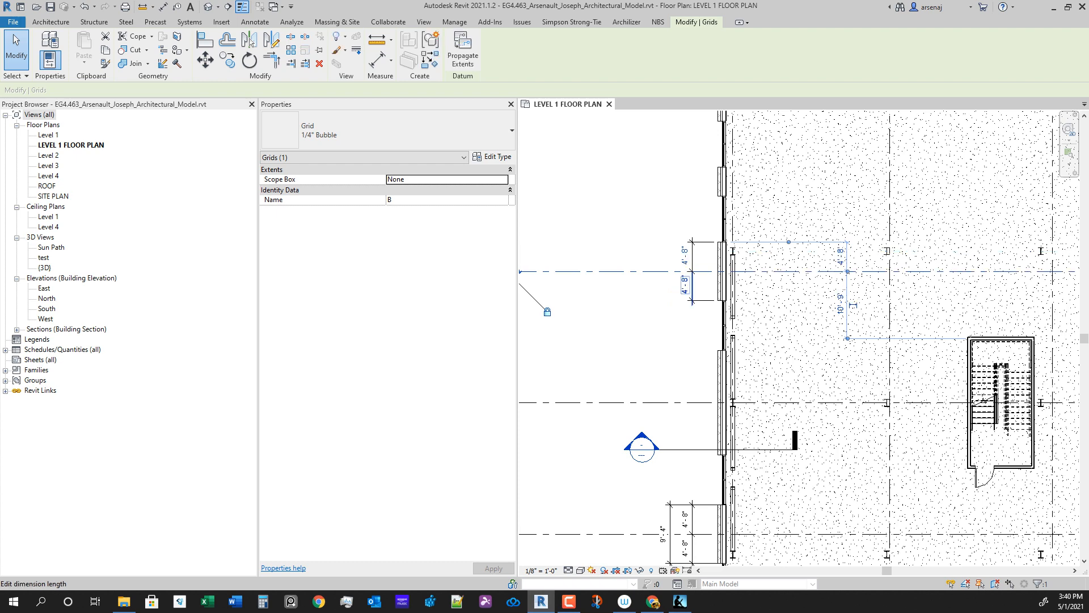
pyautogui.press('Escape')
# Step: Select all linear dimensions of this type visible in the view and delete them
pyautogui.moveTo(685, 277); pyautogui.dragTo(618, 375, button='middle')
pyautogui.scroll(-3, 701, 366)
pyautogui.moveTo(741, 431); pyautogui.dragTo(737, 374, button='middle')
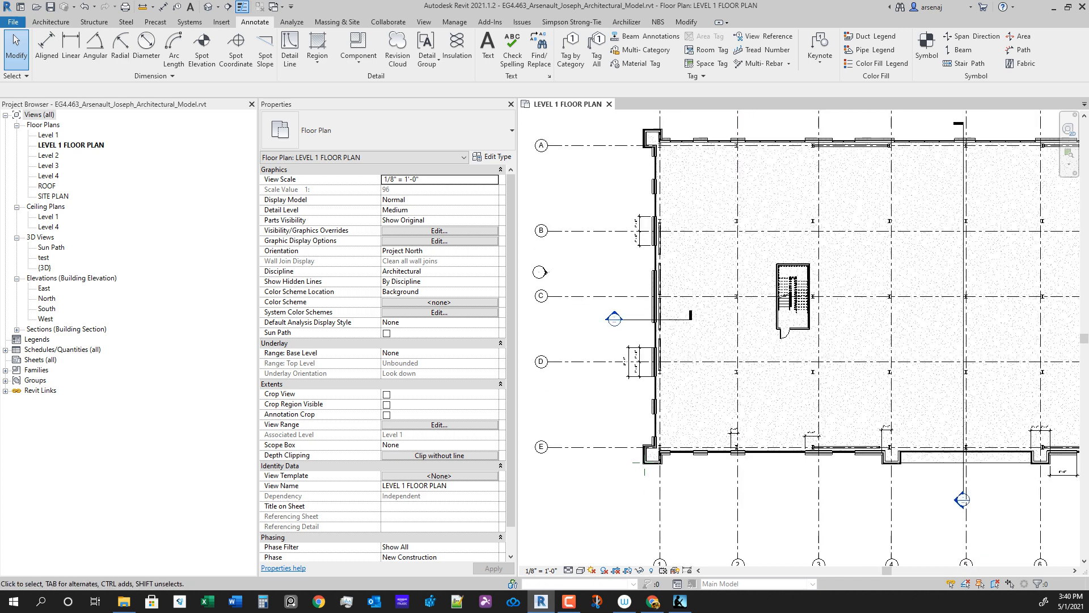
pyautogui.click(634, 362)
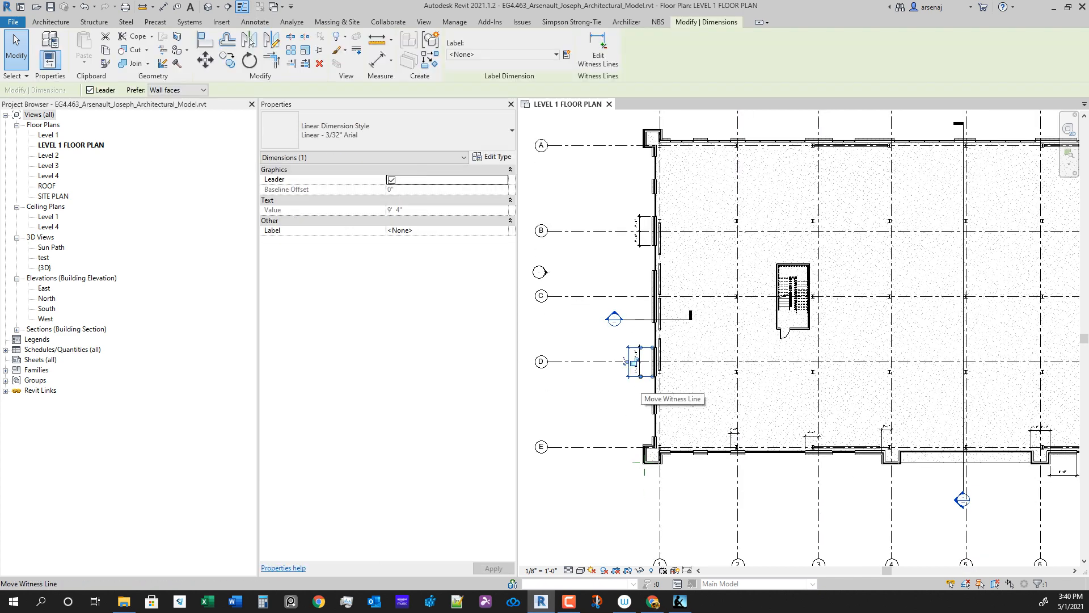
pyautogui.rightClick(640, 374)
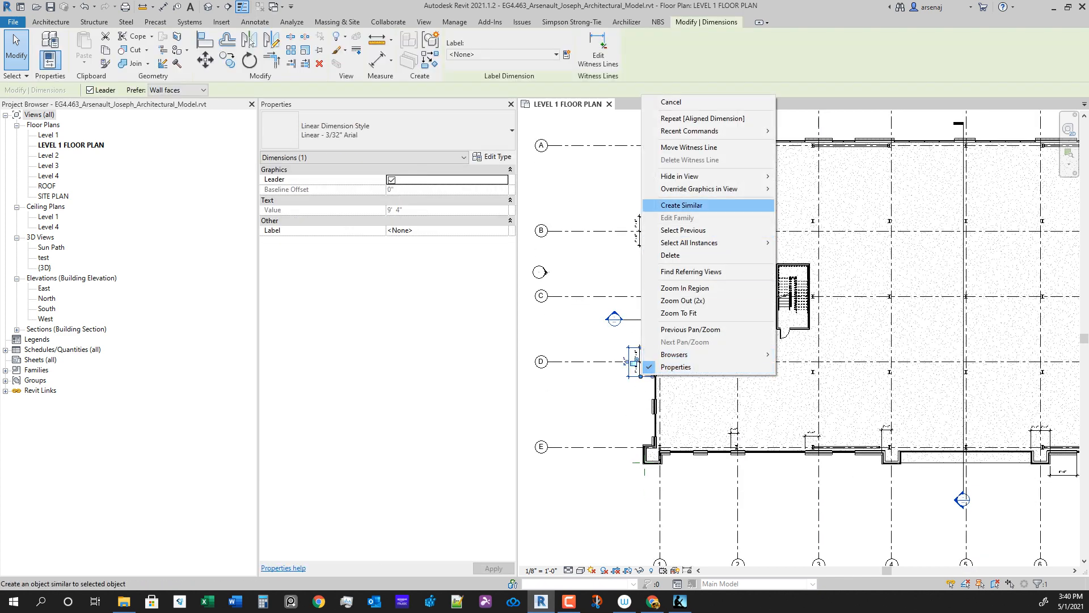
pyautogui.moveTo(709, 242)
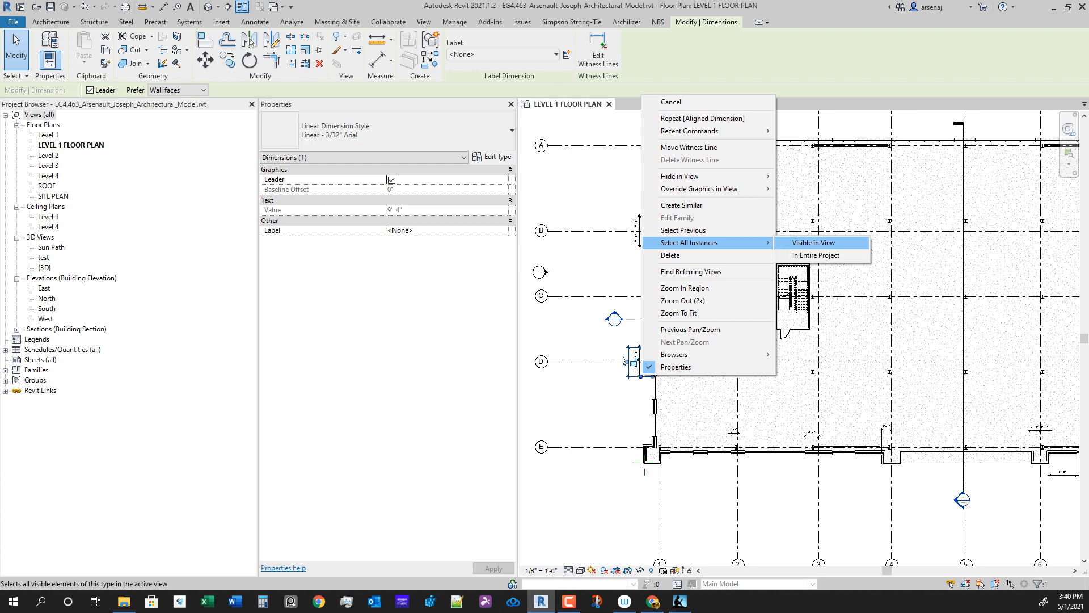
pyautogui.click(813, 243)
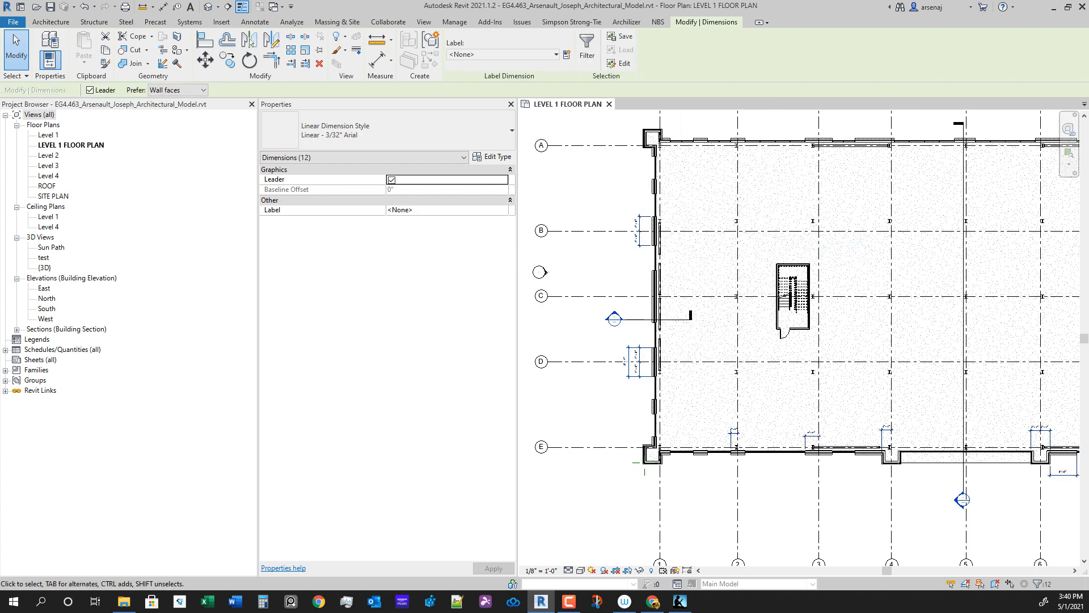
pyautogui.press('Delete')
# Step: Place an overall aligned dimension from grid 1 to grid 9, just above the grid bubbles below the building
pyautogui.scroll(-2, 568, 263)
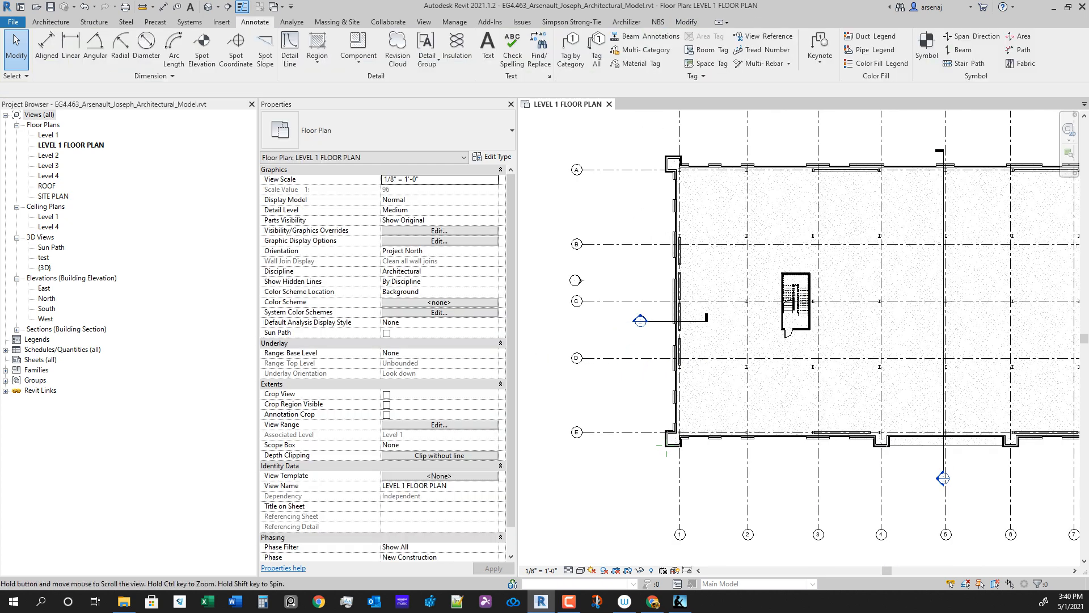
pyautogui.scroll(-2, 755, 471)
pyautogui.moveTo(936, 442); pyautogui.dragTo(831, 411, button='middle')
pyautogui.scroll(1, 831, 410)
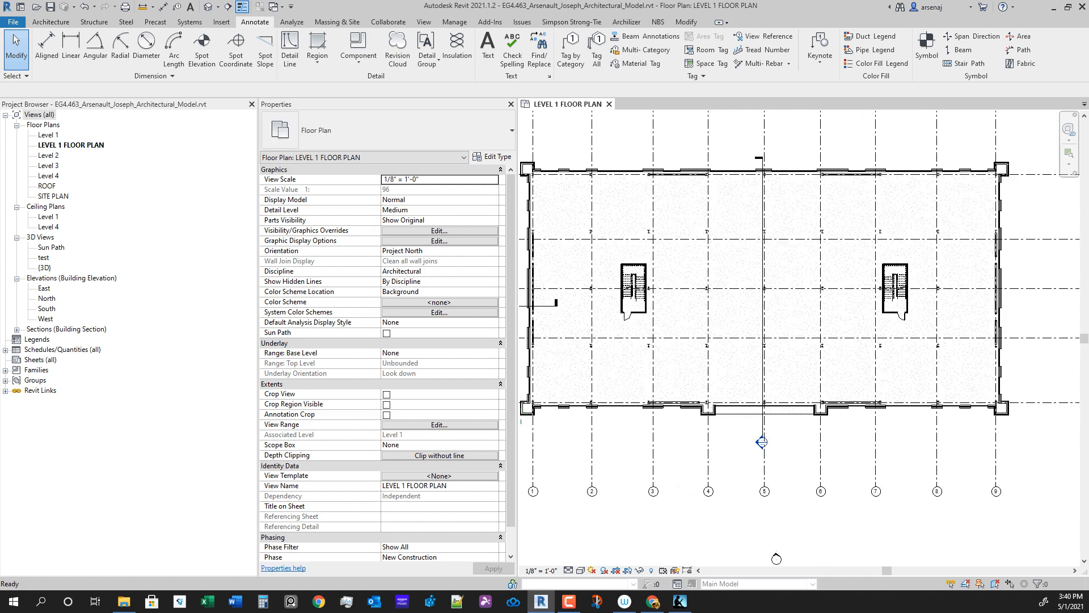
pyautogui.press('d')
pyautogui.press('i')
pyautogui.moveTo(777, 559); pyautogui.dragTo(797, 508, button='middle')
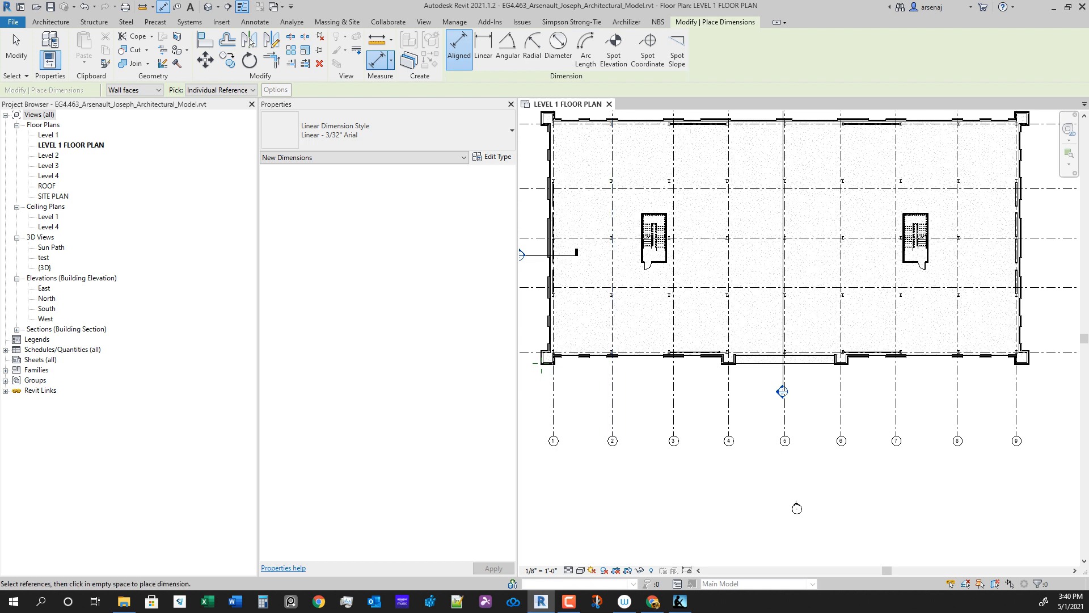
pyautogui.click(553, 432)
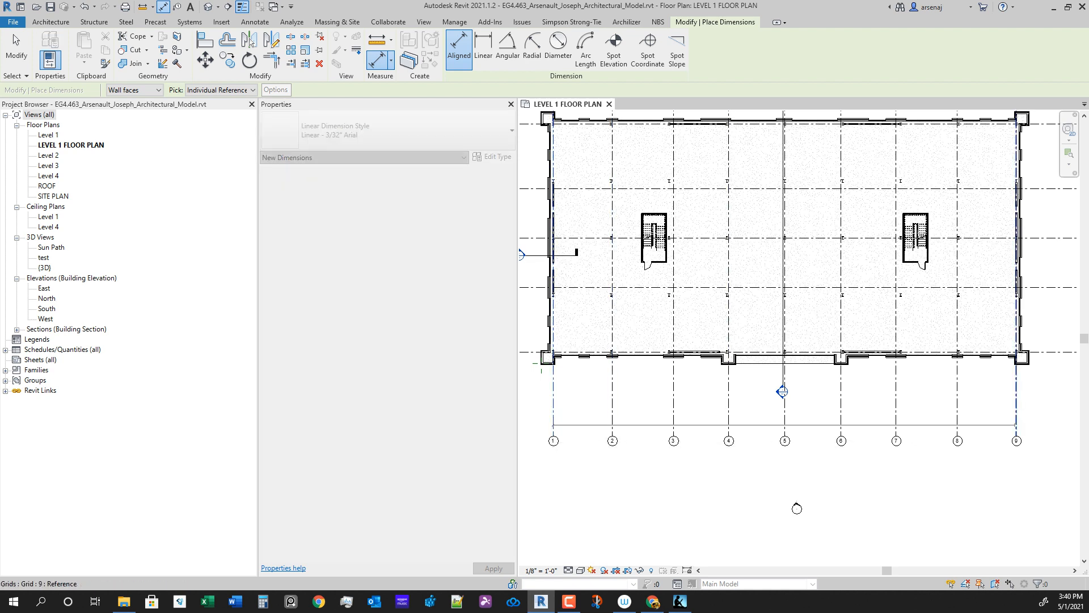
pyautogui.click(1016, 424)
pyautogui.click(987, 417)
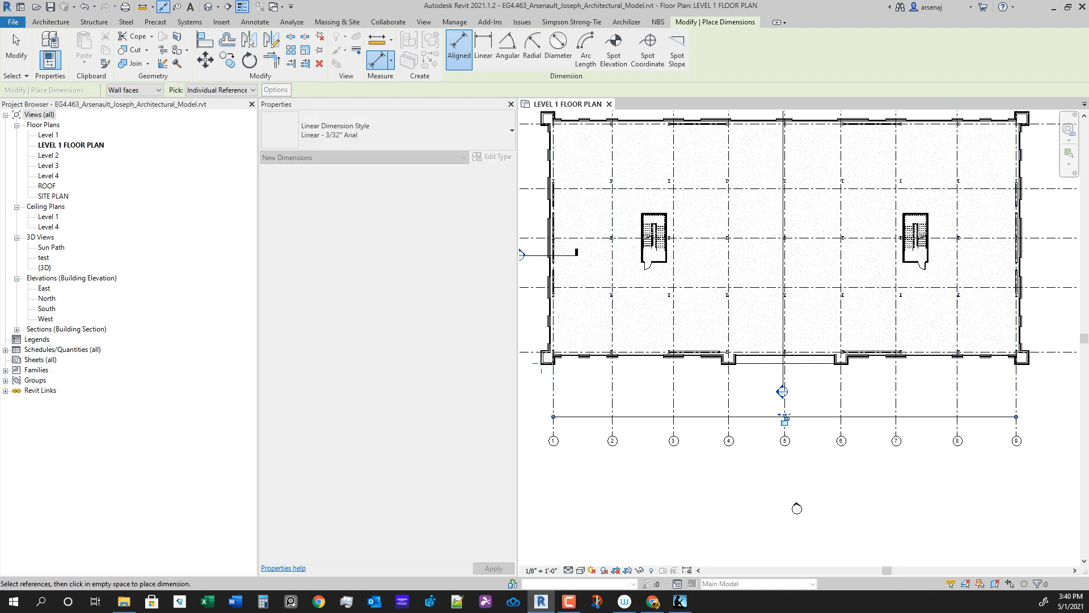
# Step: Place a continuous aligned dimension string through grids 1 to 9, between the overall dimension and the lower exterior wall
pyautogui.click(553, 397)
pyautogui.click(612, 400)
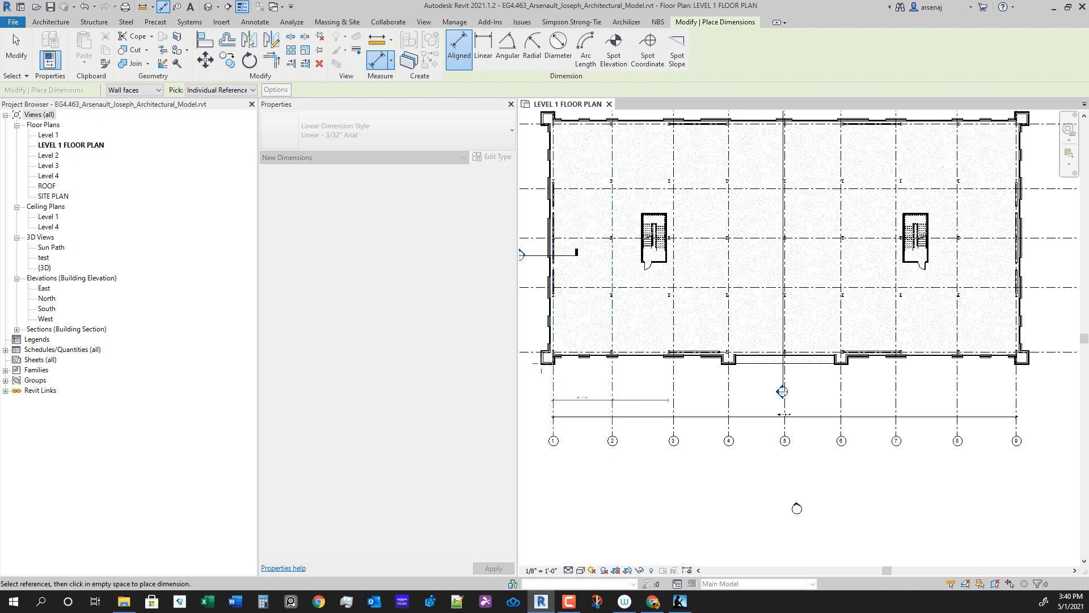
pyautogui.click(673, 401)
pyautogui.click(728, 404)
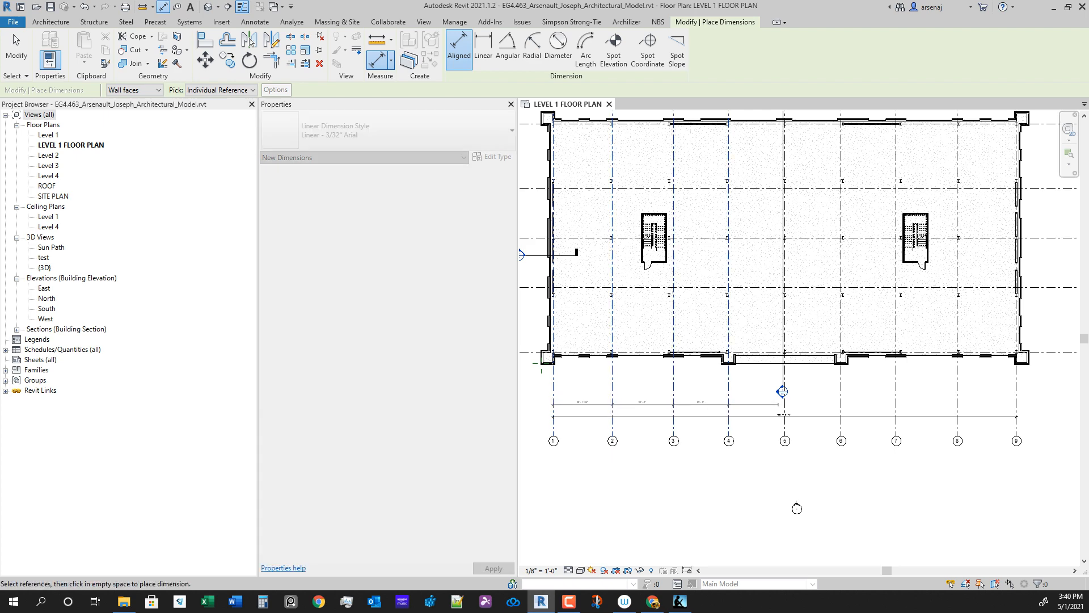
pyautogui.click(785, 405)
pyautogui.click(841, 406)
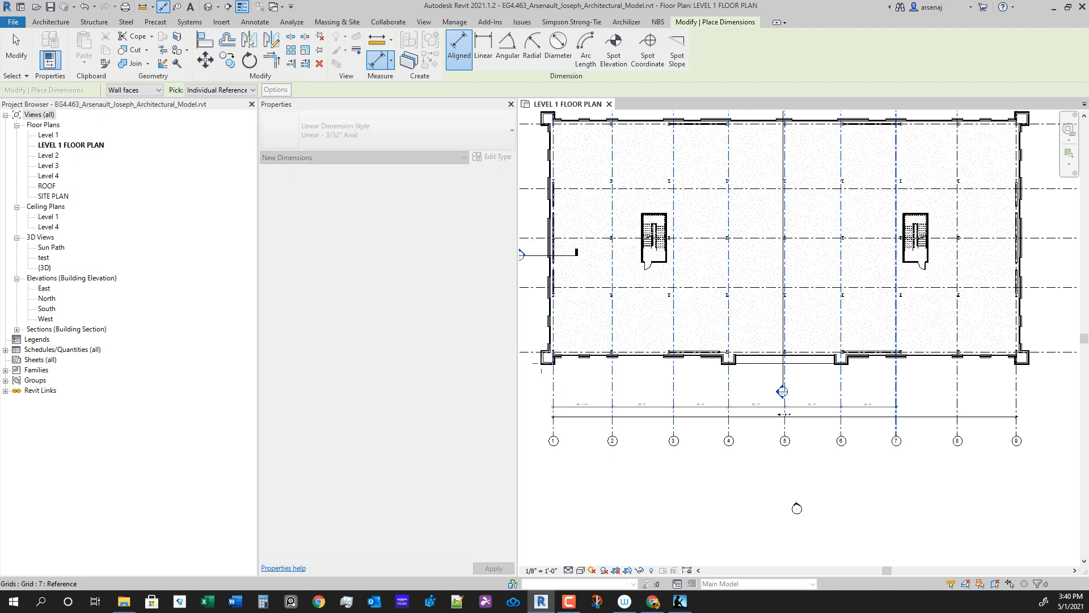
pyautogui.click(896, 407)
pyautogui.click(958, 407)
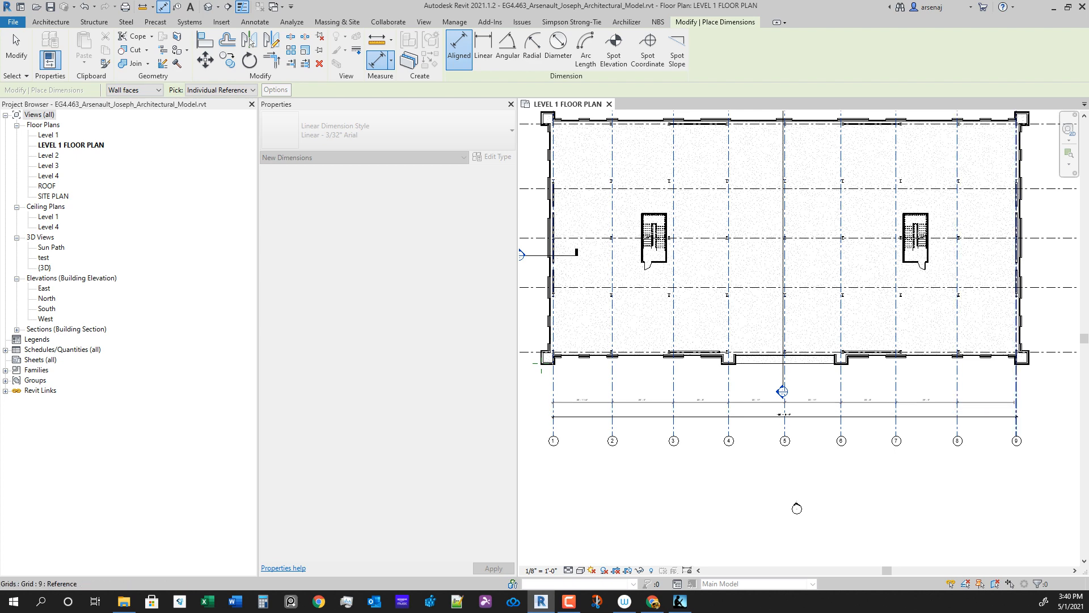
pyautogui.click(1016, 405)
pyautogui.click(1038, 411)
# Step: Examine the bay spacings in the new dimension string along the vertical grids below the building
pyautogui.scroll(4, 561, 453)
pyautogui.moveTo(561, 454); pyautogui.dragTo(671, 459, button='middle')
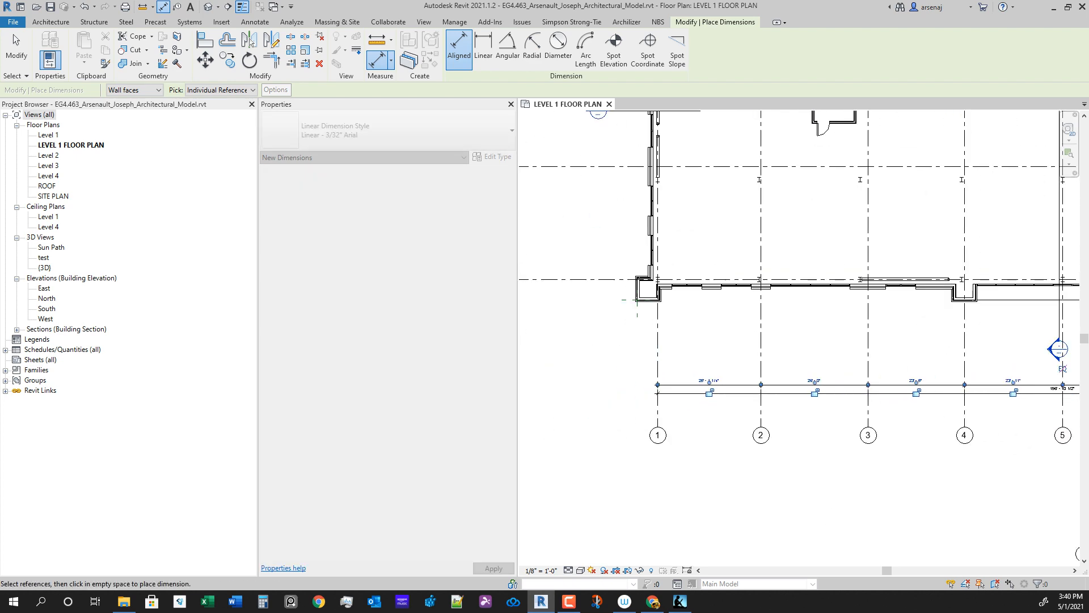
pyautogui.scroll(4, 880, 372)
pyautogui.press('Escape')
pyautogui.press('Escape')
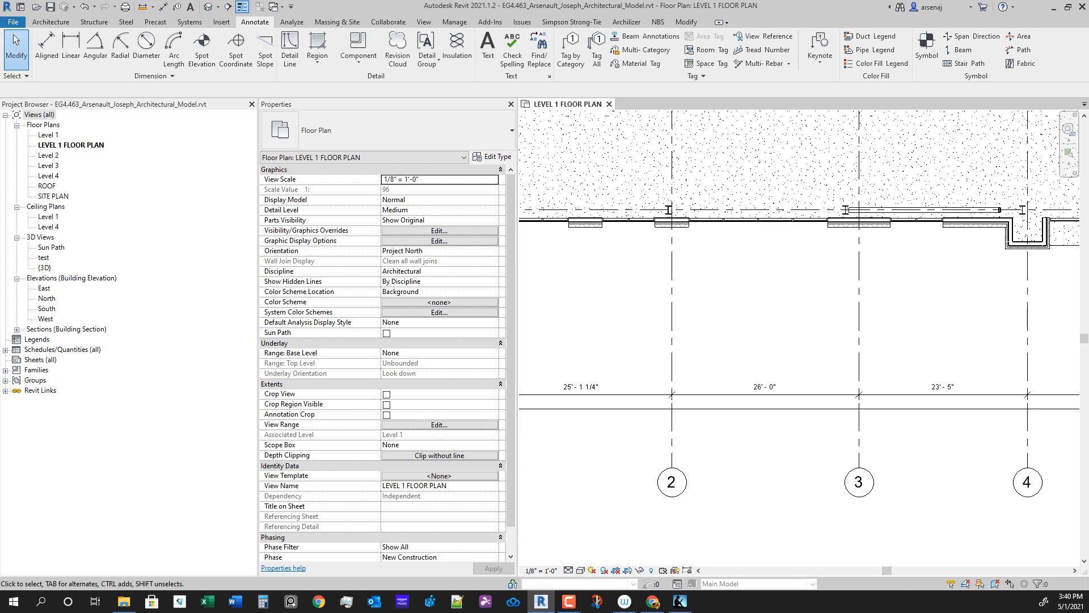
pyautogui.scroll(-2, 715, 462)
pyautogui.moveTo(716, 463); pyautogui.dragTo(528, 457, button='middle')
pyautogui.moveTo(885, 397); pyautogui.dragTo(660, 390, button='middle')
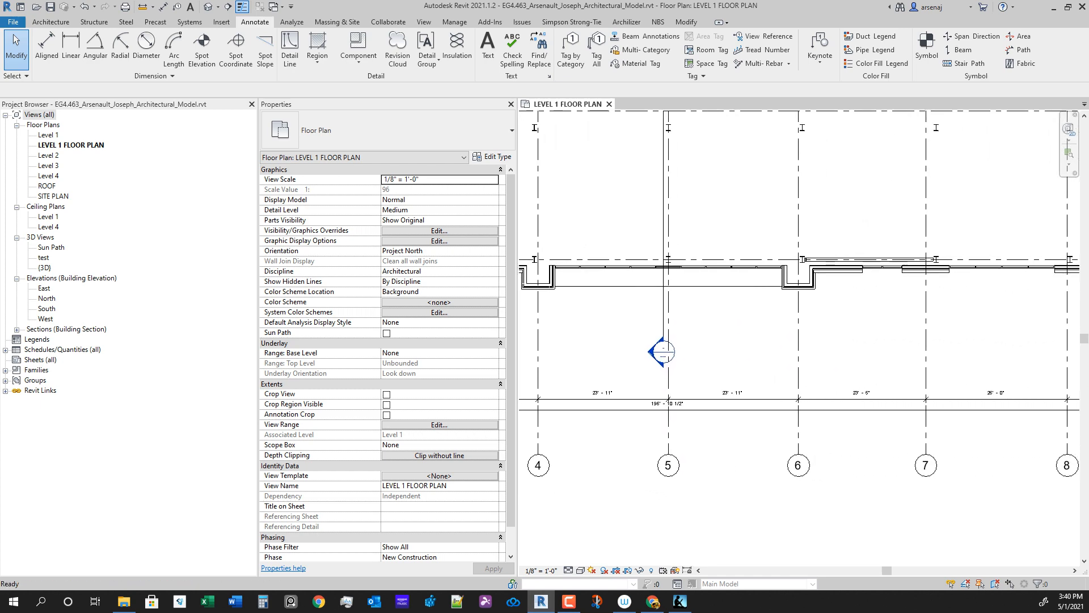
pyautogui.moveTo(878, 466); pyautogui.dragTo(994, 487, button='middle')
pyautogui.scroll(-4, 771, 451)
pyautogui.scroll(-1, 995, 487)
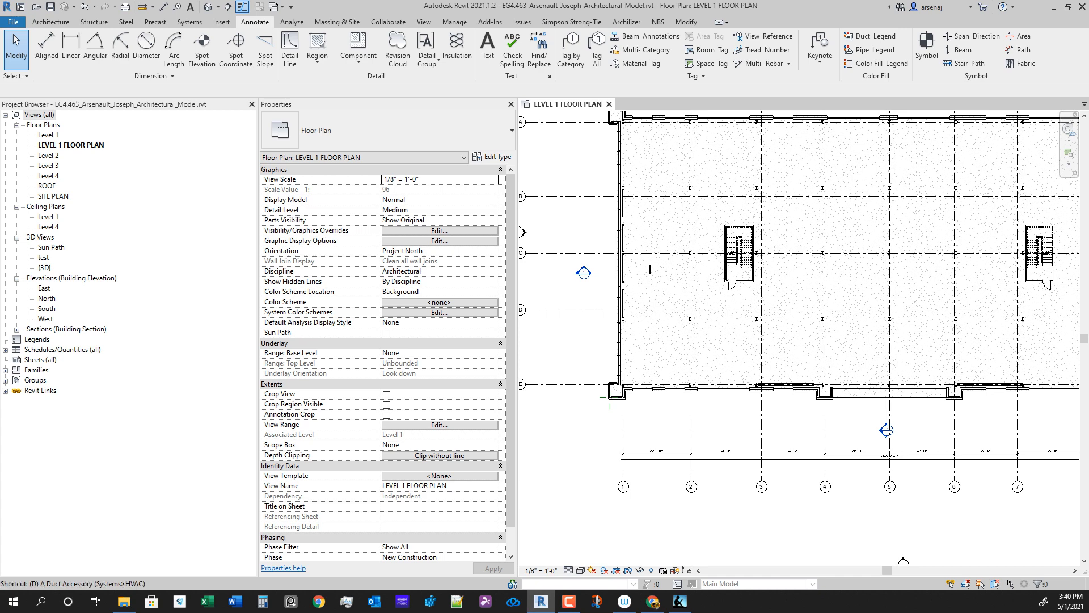
# Step: Place an overall aligned dimension from grid E to grid A, between the horizontal grid bubbles and the left exterior wall
pyautogui.press('i')
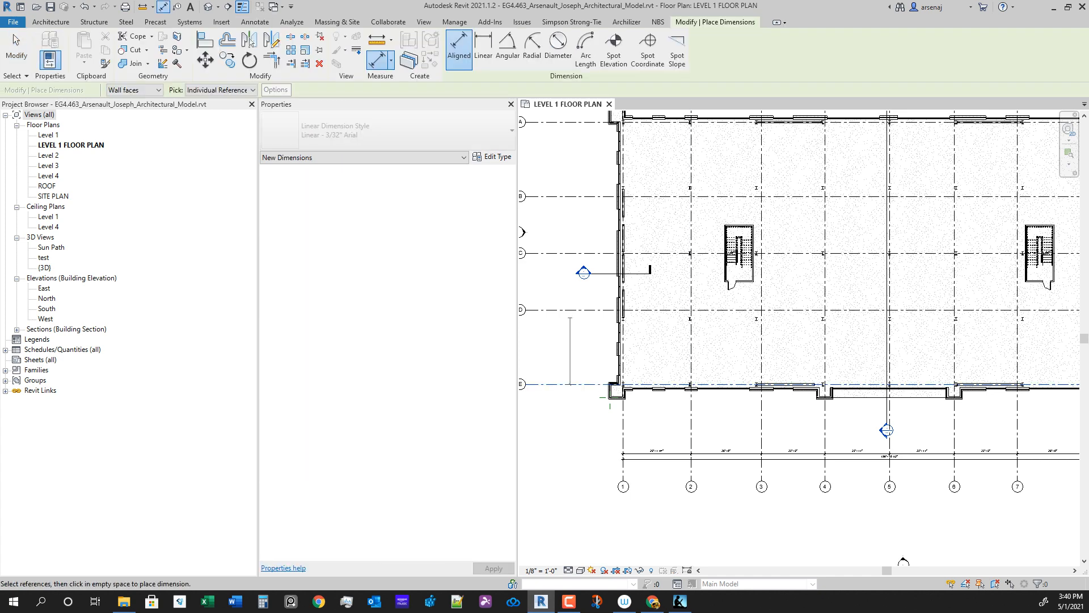
pyautogui.moveTo(553, 163); pyautogui.dragTo(602, 250, button='middle')
pyautogui.click(601, 209)
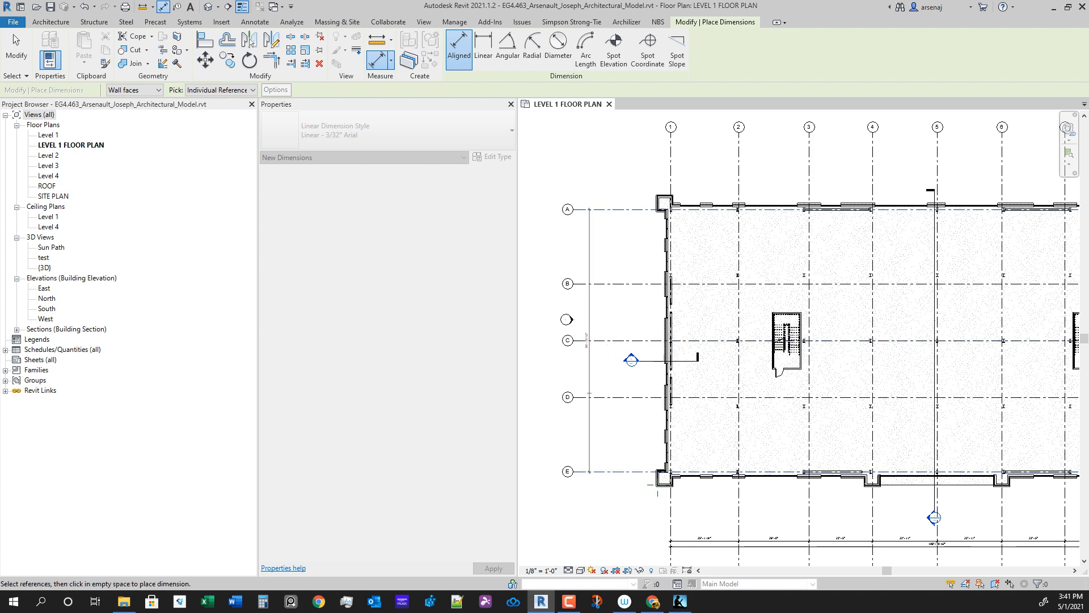
pyautogui.click(603, 394)
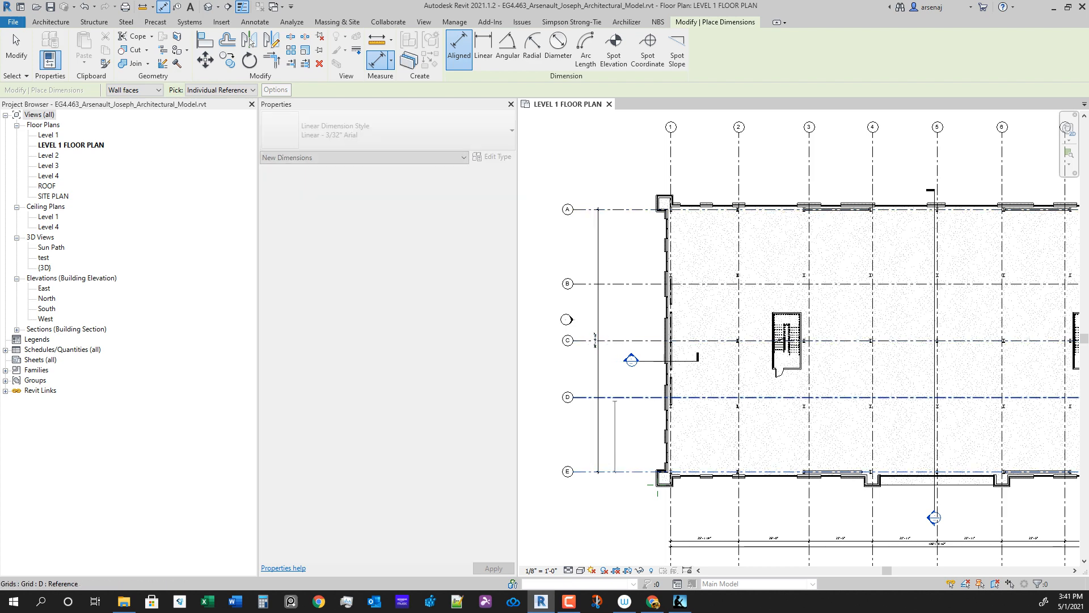
# Step: Complete a continuous aligned dimension string through grids E to A, between the overall dimension and the left exterior wall
pyautogui.click(615, 397)
pyautogui.click(616, 340)
pyautogui.click(616, 283)
pyautogui.click(611, 209)
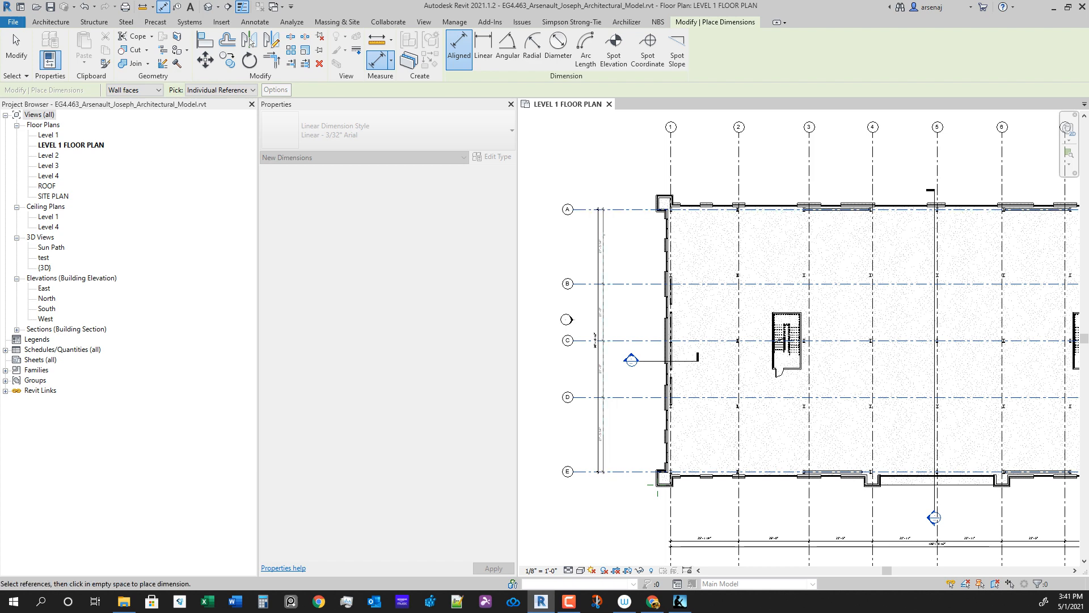
pyautogui.press('Escape')
pyautogui.press('Escape')
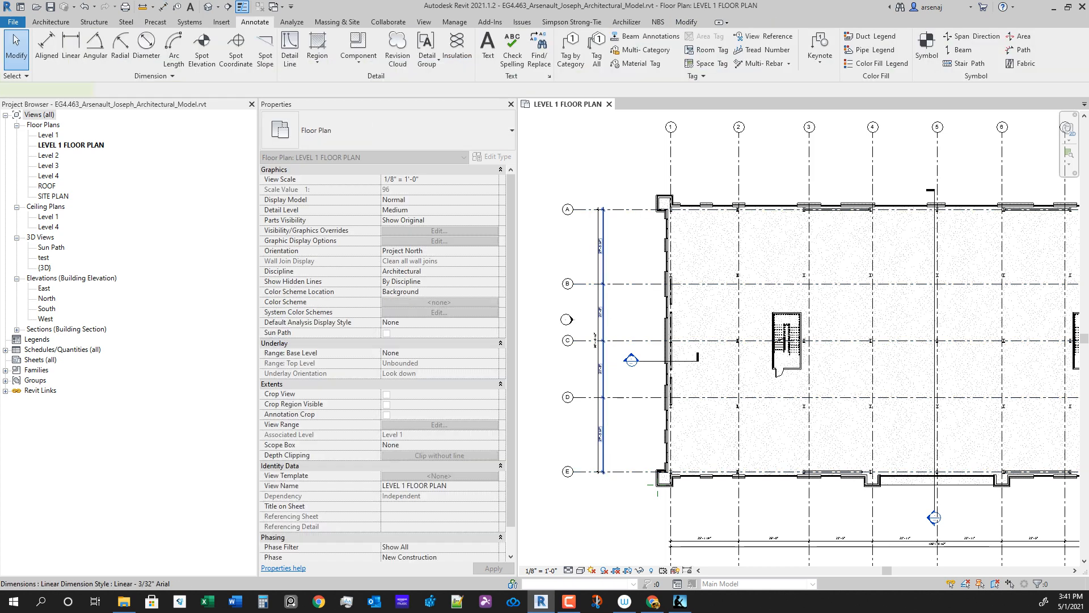
# Step: Try to move the grid E to A bay dimension string closer to the left exterior wall, and undo the move
pyautogui.click(602, 386)
pyautogui.scroll(2, 602, 385)
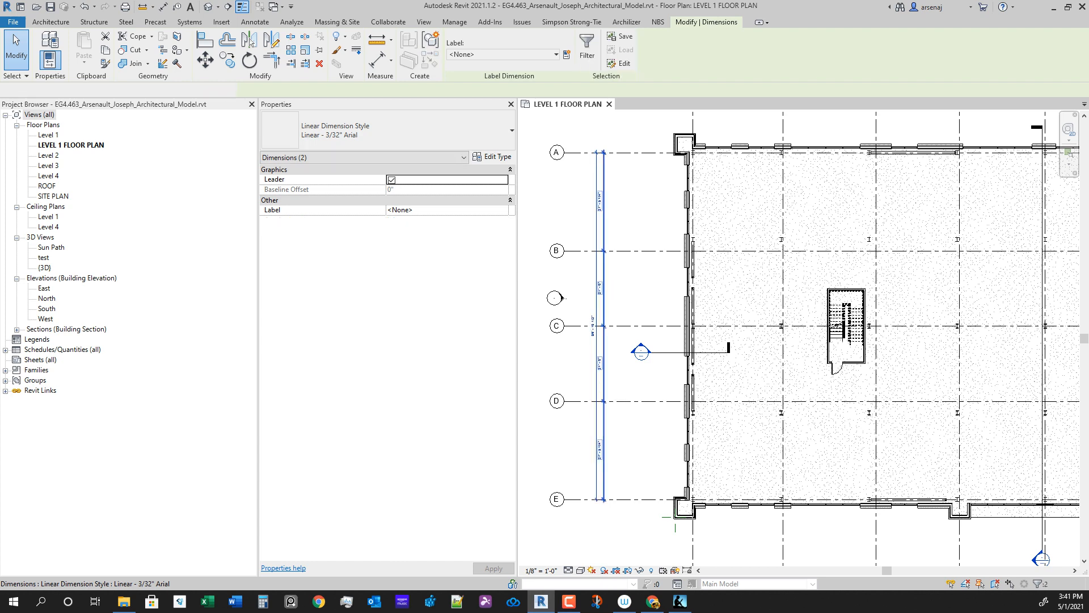
pyautogui.moveTo(604, 385); pyautogui.dragTo(618, 385)
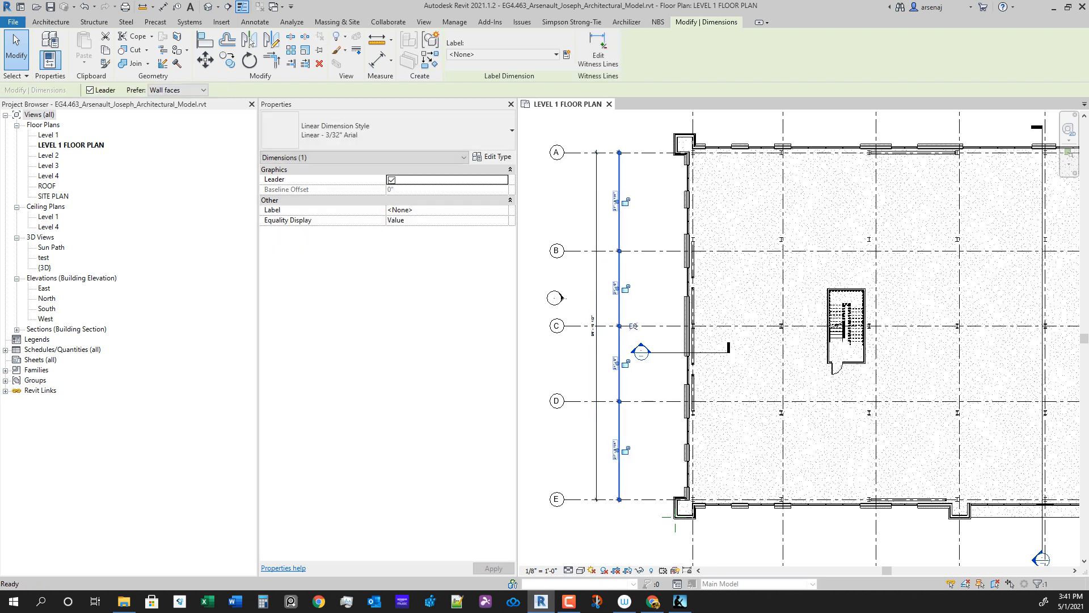
pyautogui.hotkey('ctrl', 'z')
pyautogui.click(603, 385)
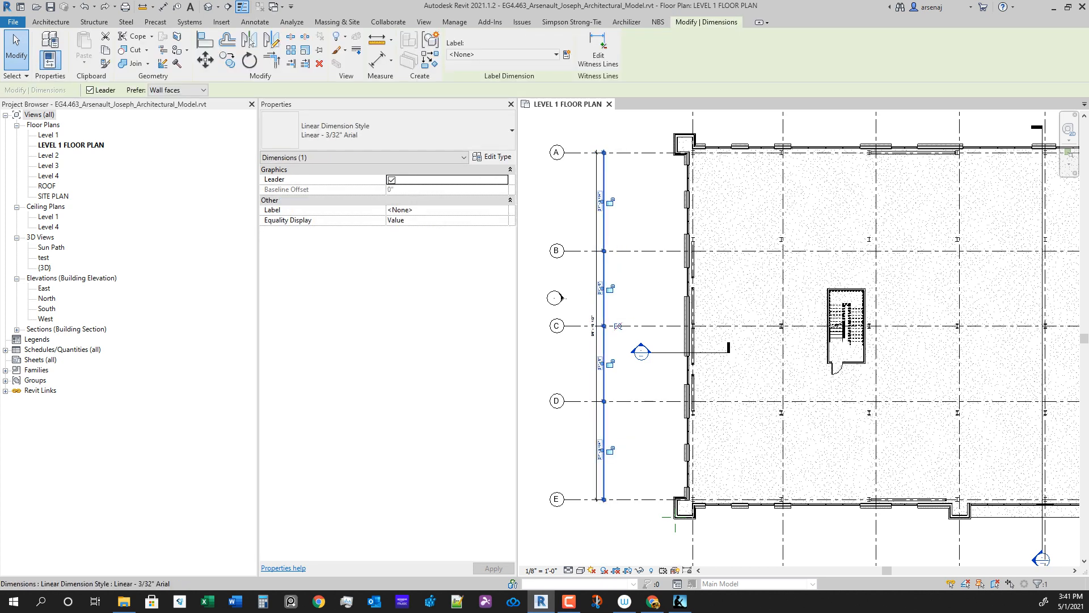
pyautogui.press('Escape')
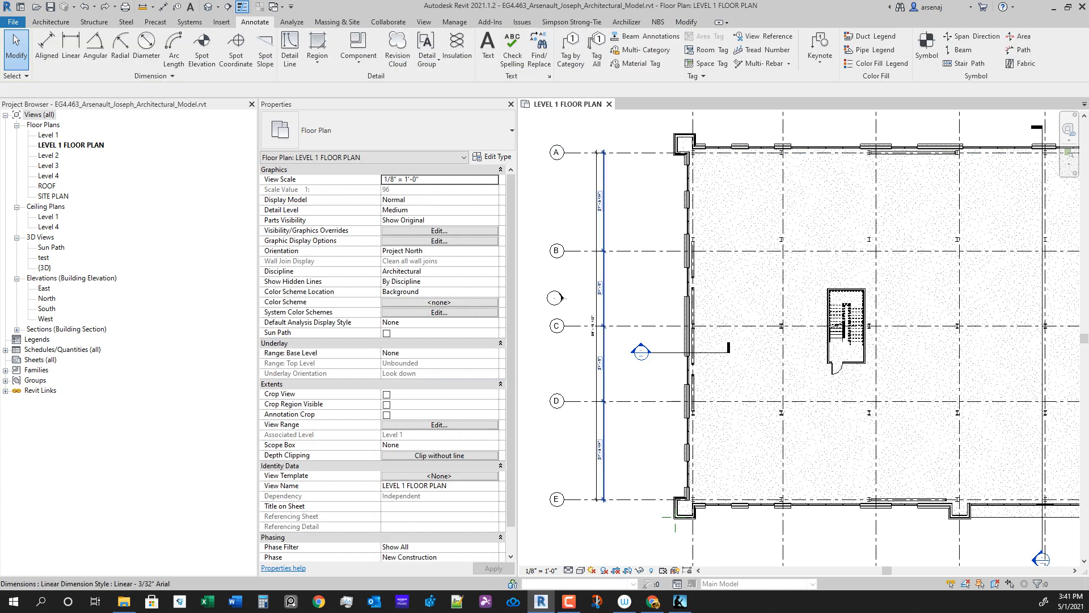
pyautogui.click(603, 385)
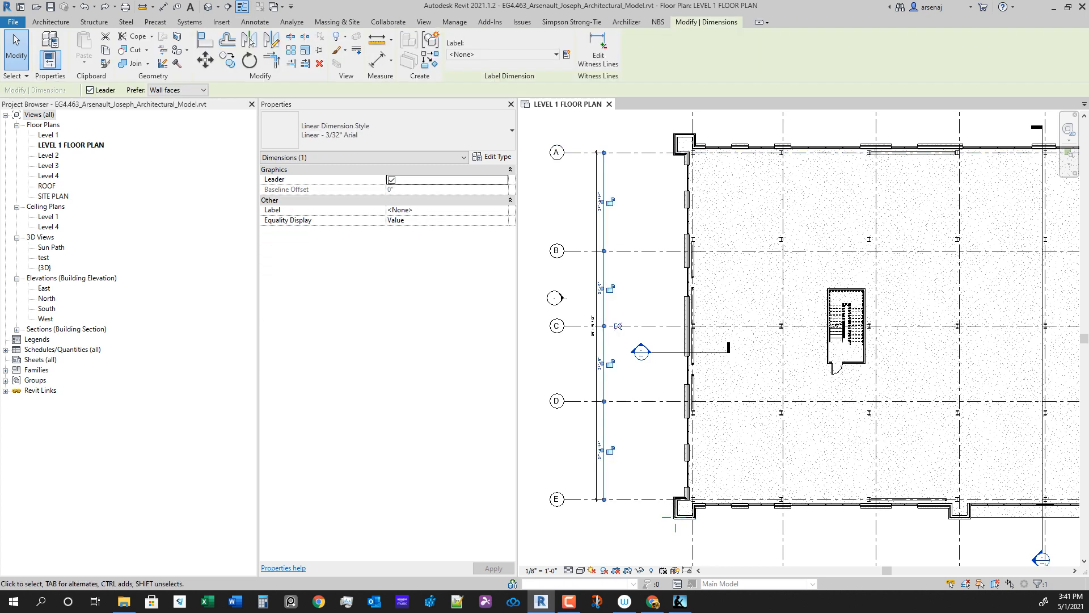
# Step: Place two separate aligned dimensions beside the bay string, one between grids E and D and one between grids D and C
pyautogui.press('d')
pyautogui.press('i')
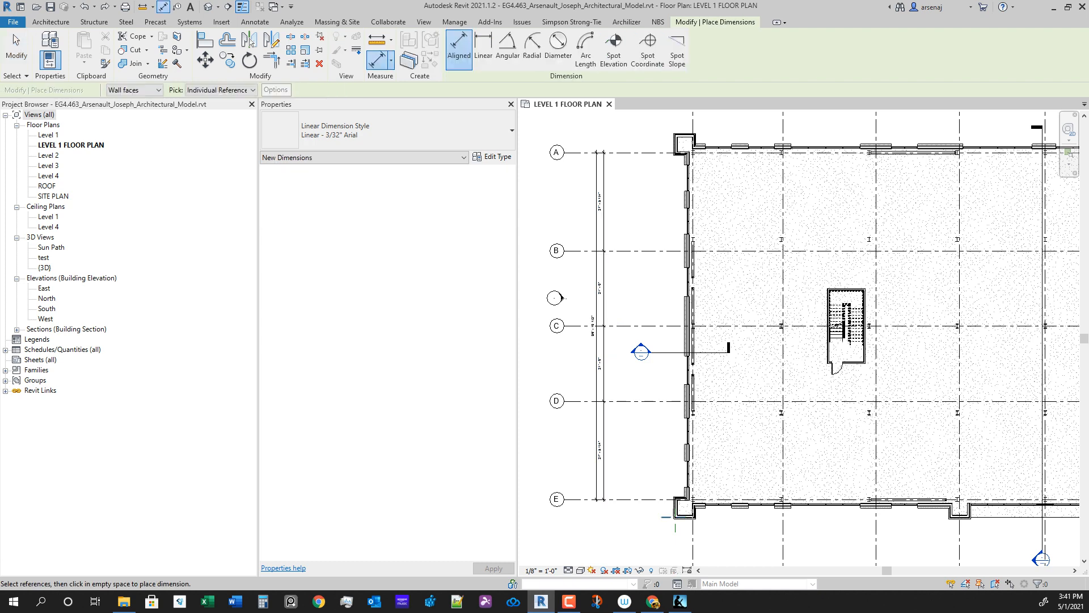
pyautogui.click(639, 500)
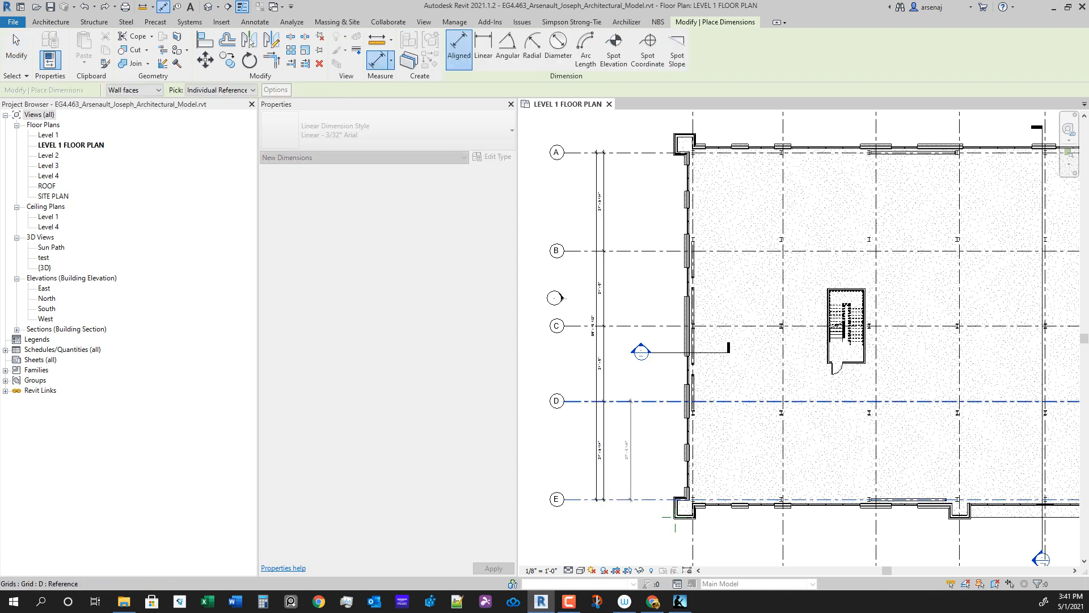
pyautogui.click(632, 401)
pyautogui.click(634, 450)
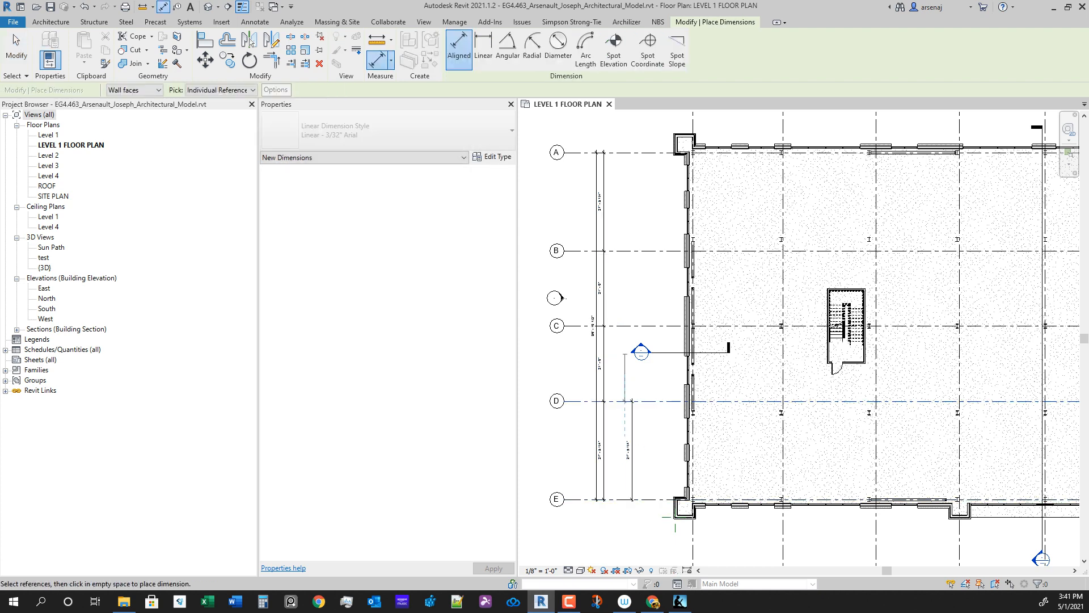
pyautogui.click(624, 326)
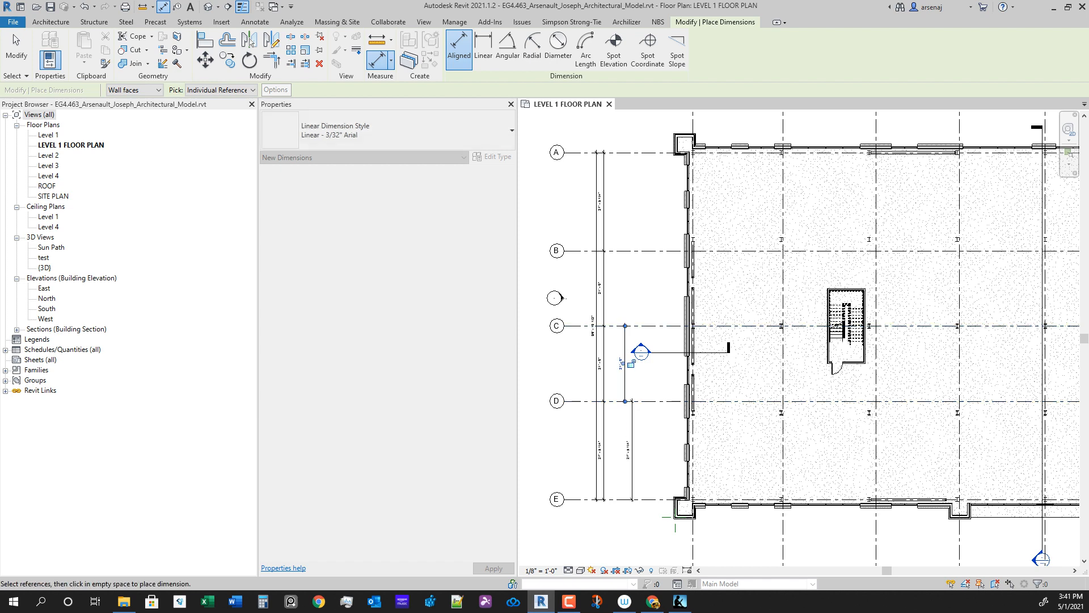
pyautogui.press('Escape')
# Step: Delete the two separate dimensions between grids D and C and between grids E and D
pyautogui.click(632, 459)
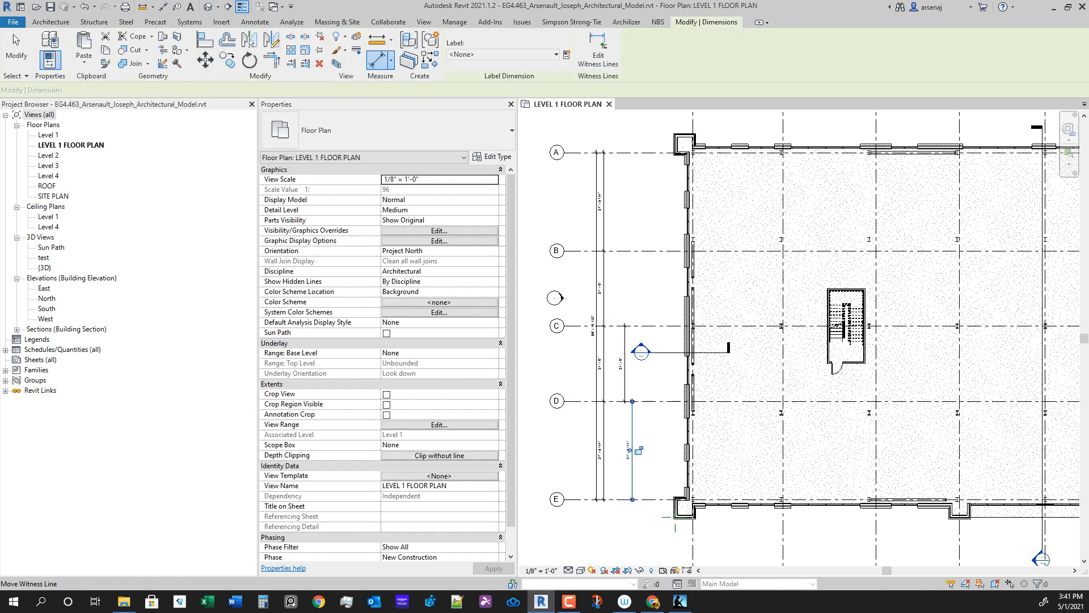
pyautogui.click(625, 377)
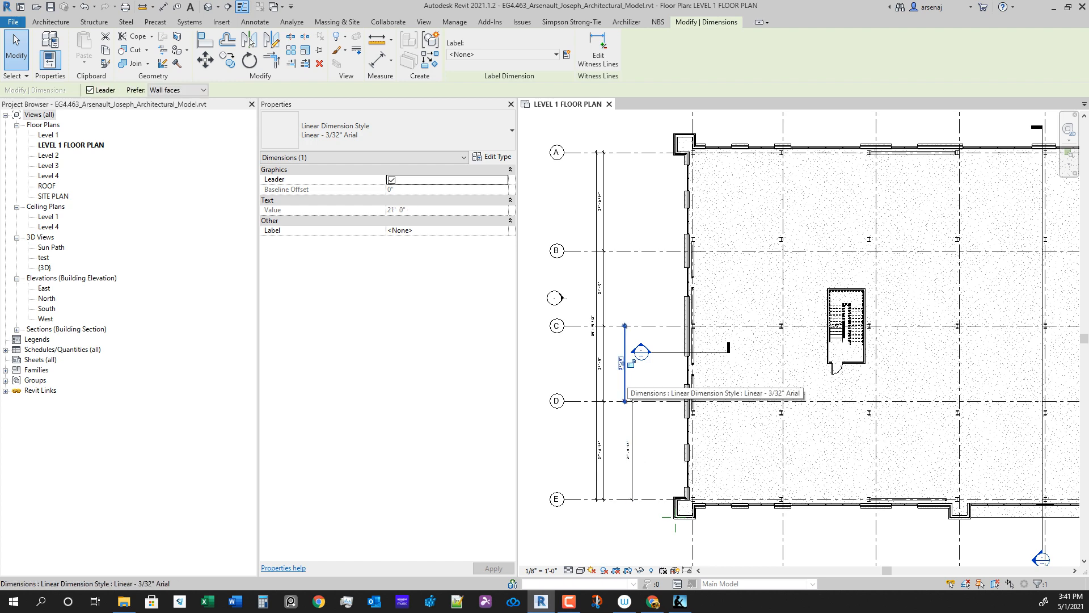
pyautogui.press('Delete')
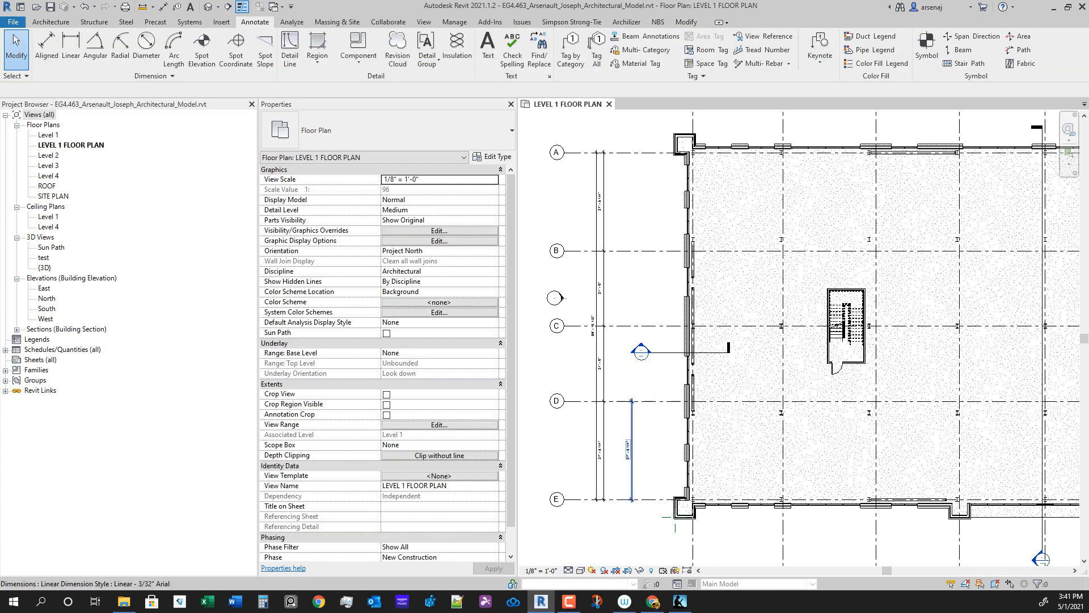
pyautogui.click(629, 450)
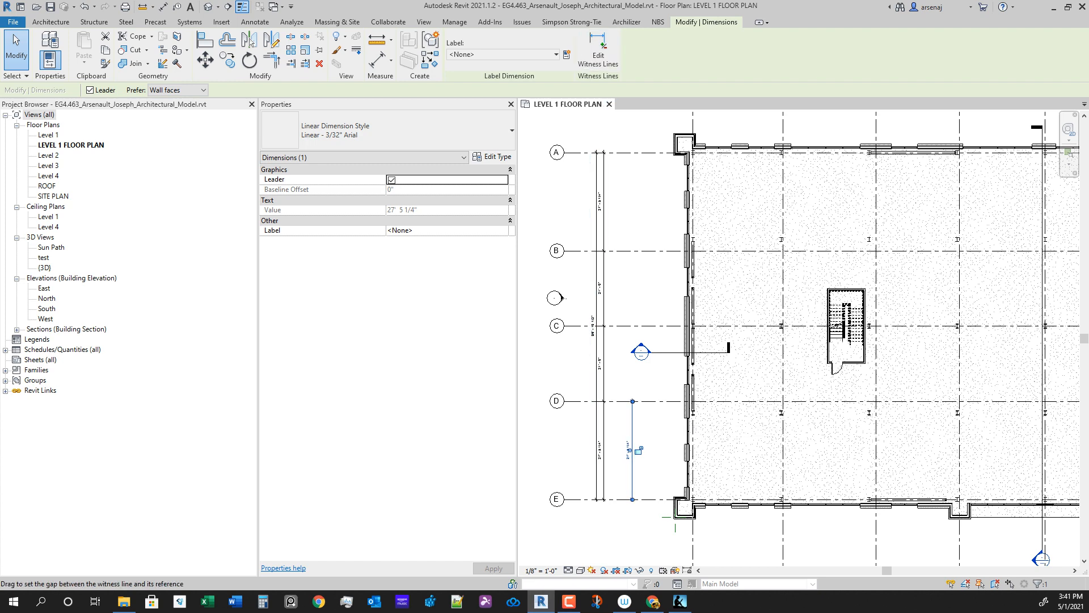
pyautogui.press('Delete')
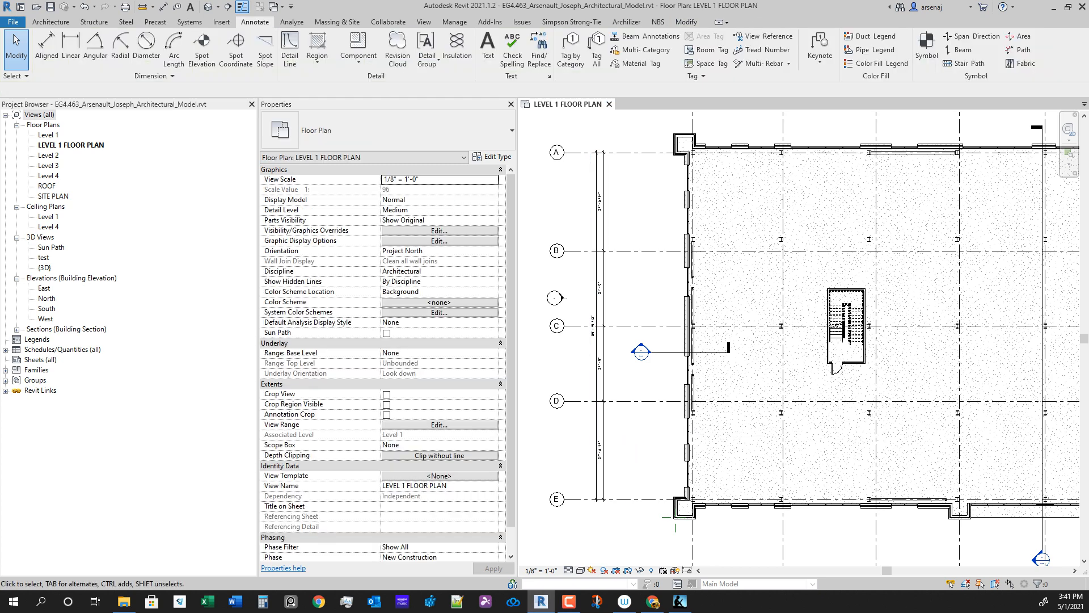
# Step: Save the architectural model with its grid dimensions and close the project
pyautogui.scroll(-3, 592, 408)
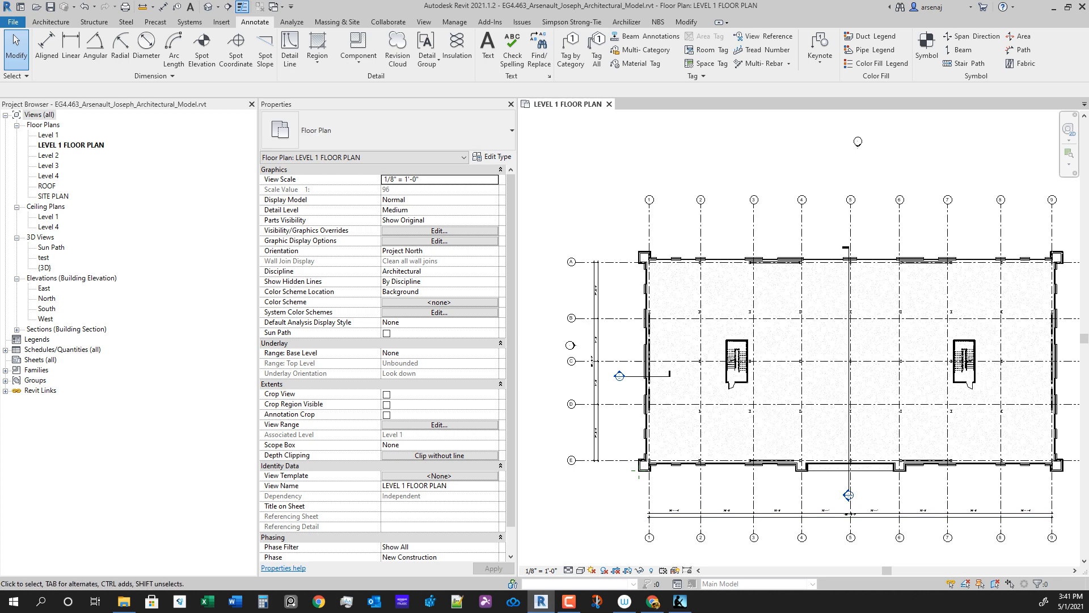
pyautogui.scroll(3, 725, 439)
pyautogui.scroll(-2, 725, 439)
pyautogui.moveTo(725, 438); pyautogui.dragTo(661, 435, button='middle')
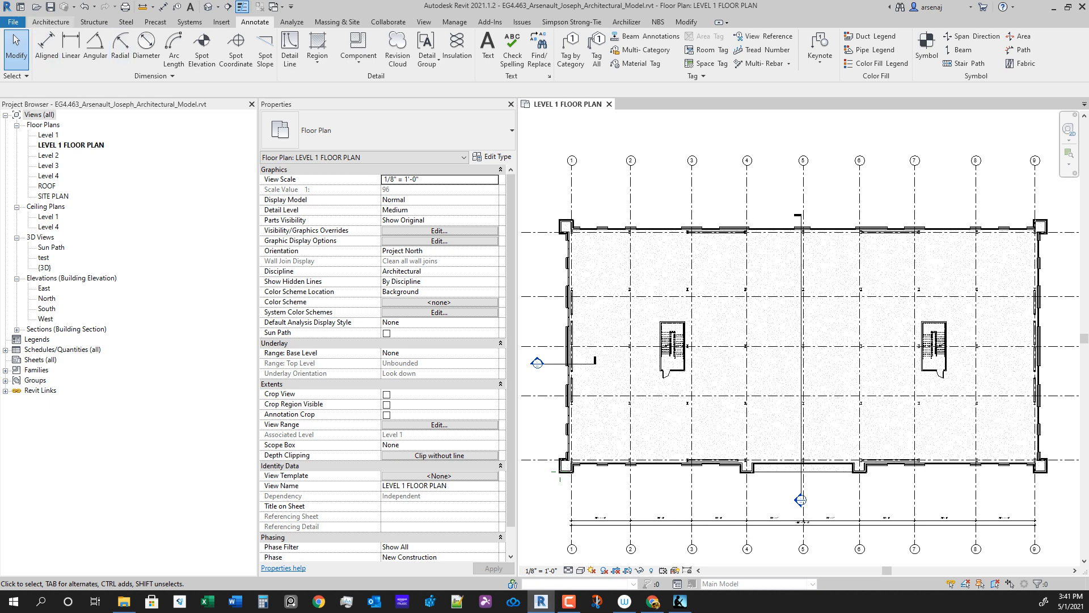
pyautogui.click(13, 22)
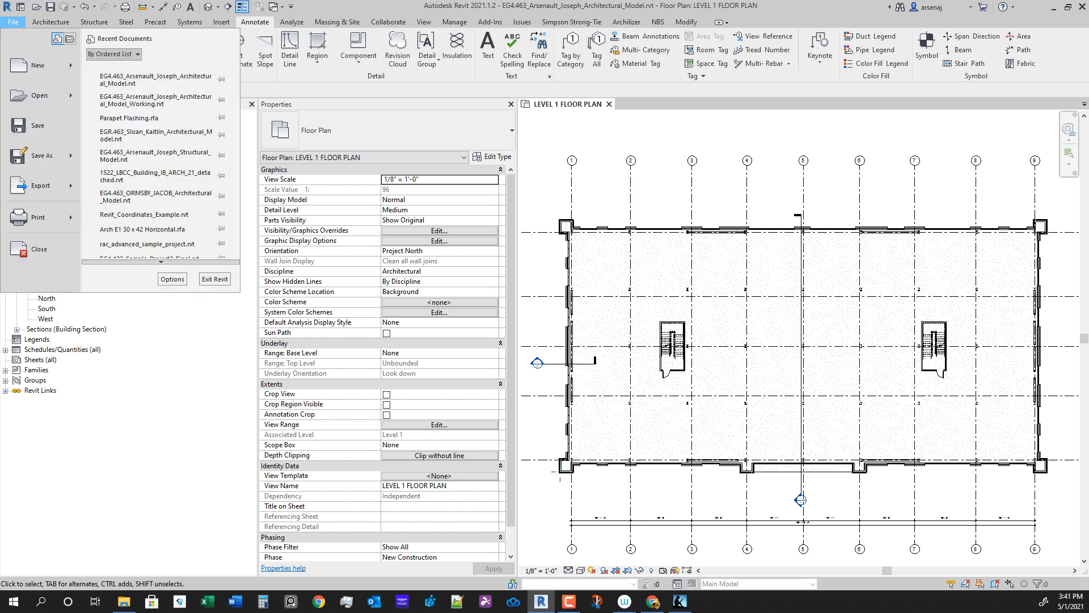
pyautogui.click(40, 125)
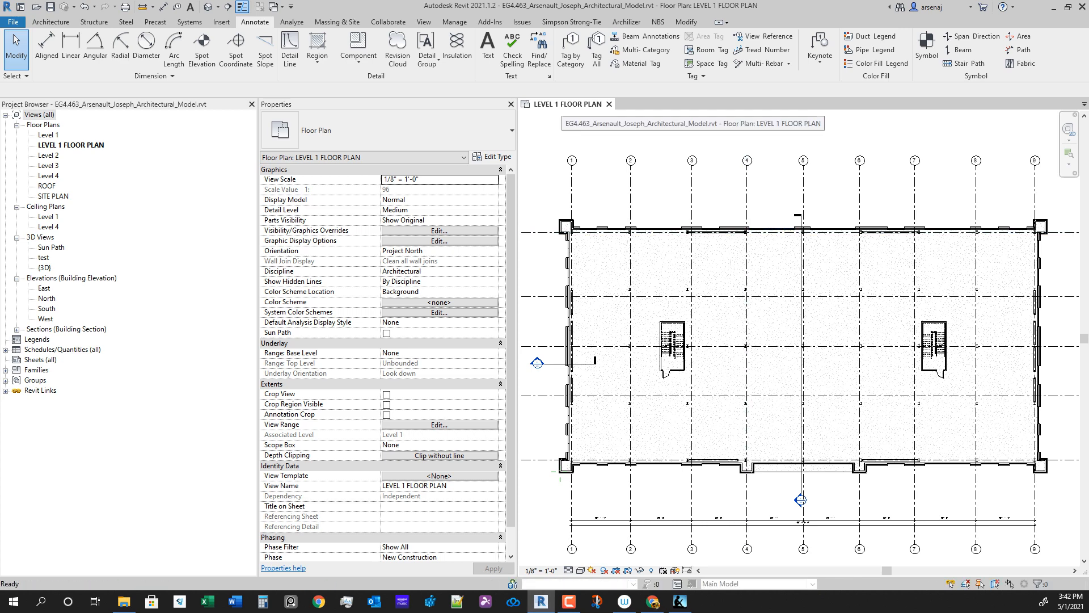
pyautogui.click(609, 104)
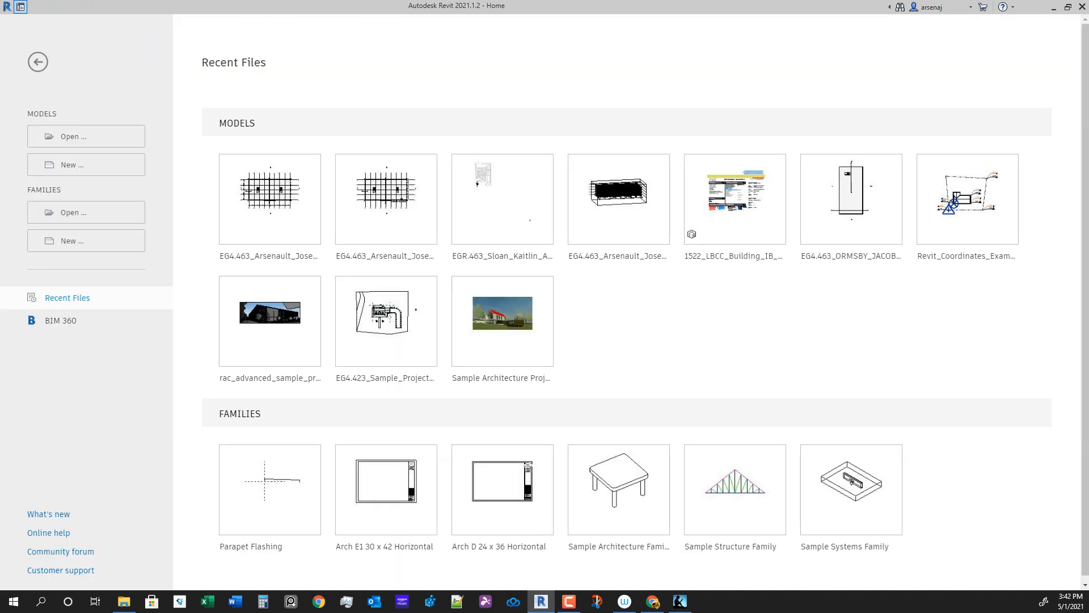
# Step: Open the current Structural_Model project from the Revit Files folder, accepting the coordination review warning
pyautogui.click(74, 136)
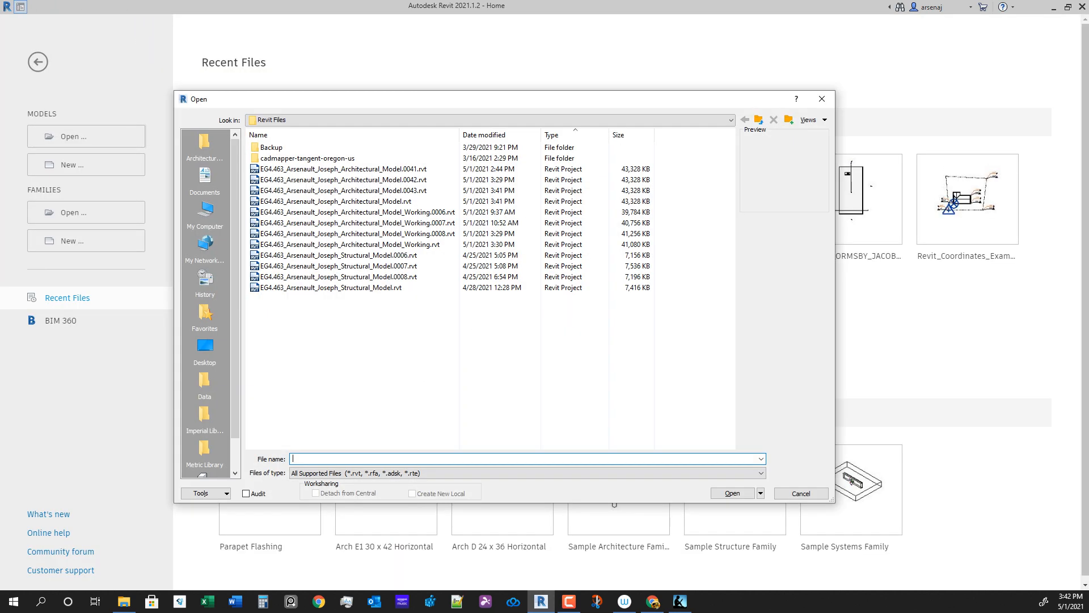
pyautogui.click(331, 287)
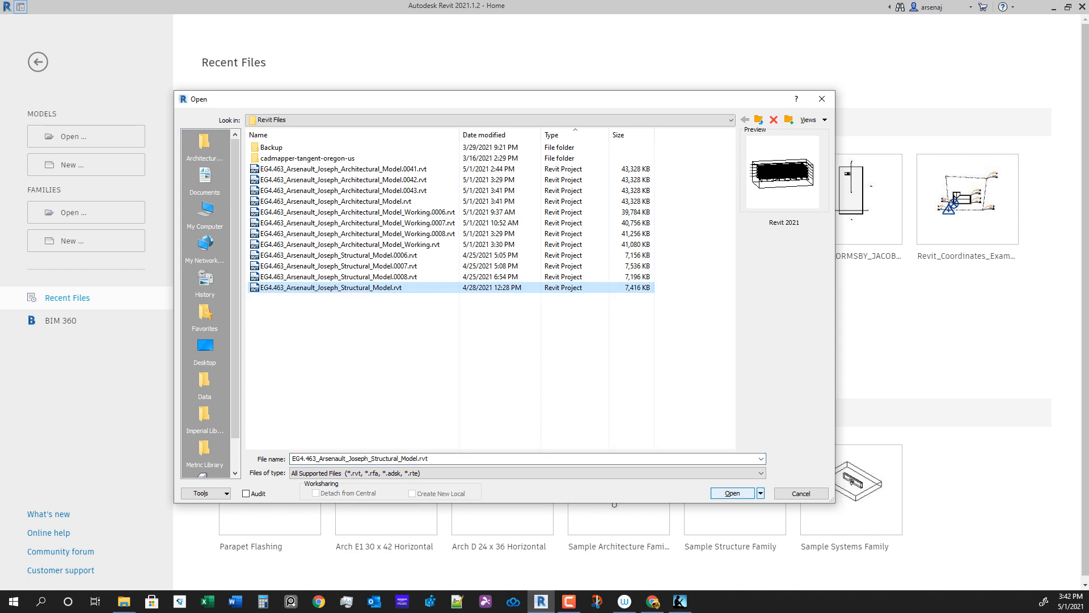
pyautogui.click(731, 493)
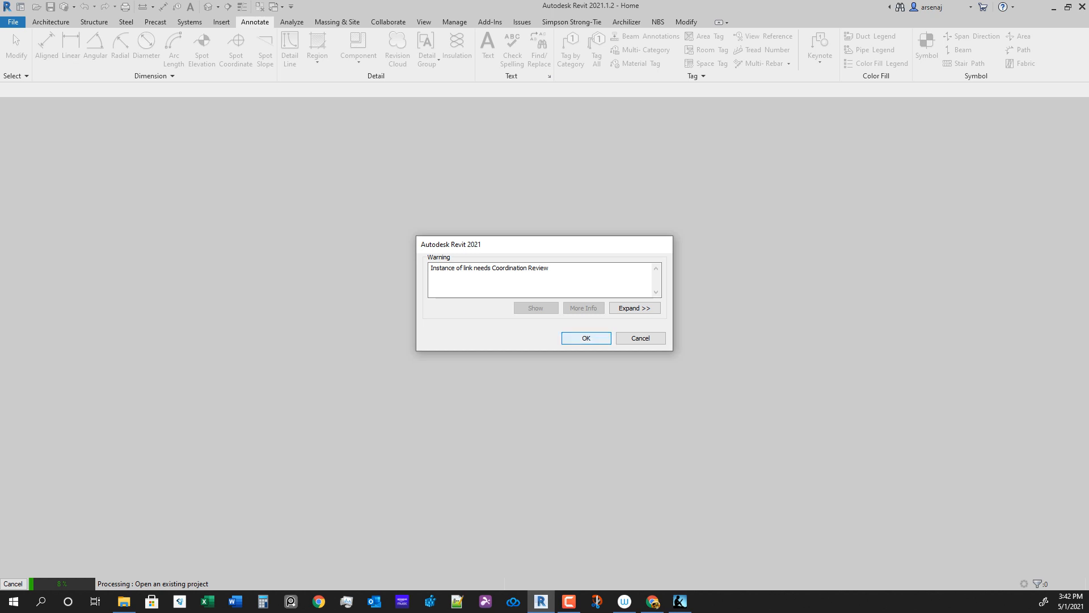
pyautogui.press('Return')
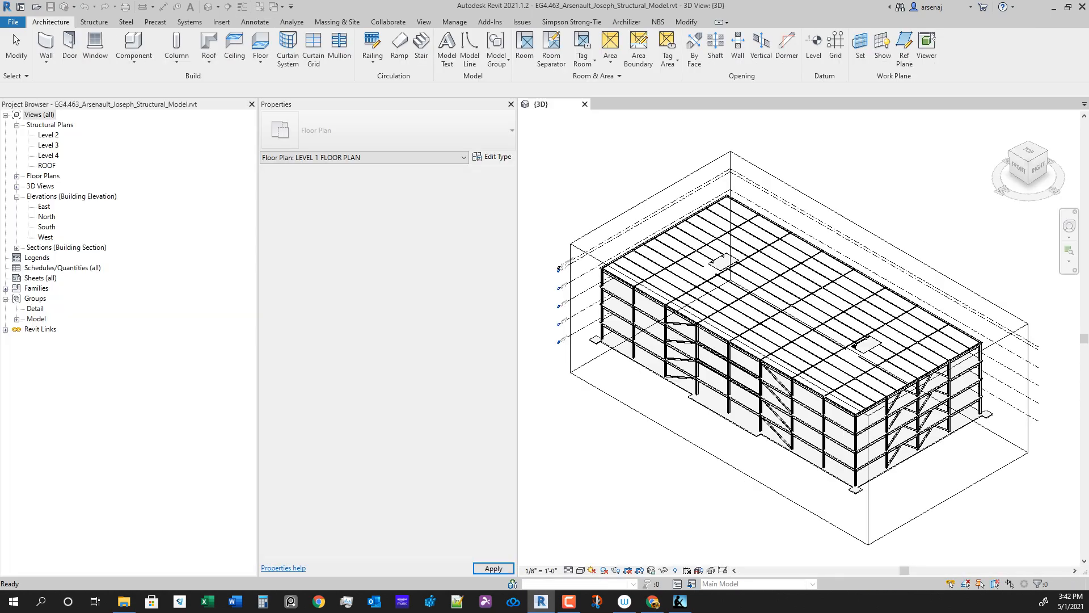
# Step: Examine the structural frame, bracing and roof framing from several sides in the 3D view
pyautogui.keyDown('shift'); pyautogui.moveTo(851, 397); pyautogui.dragTo(732, 385, button='middle'); pyautogui.keyUp('shift')
pyautogui.scroll(3, 731, 386)
pyautogui.scroll(-1, 769, 397)
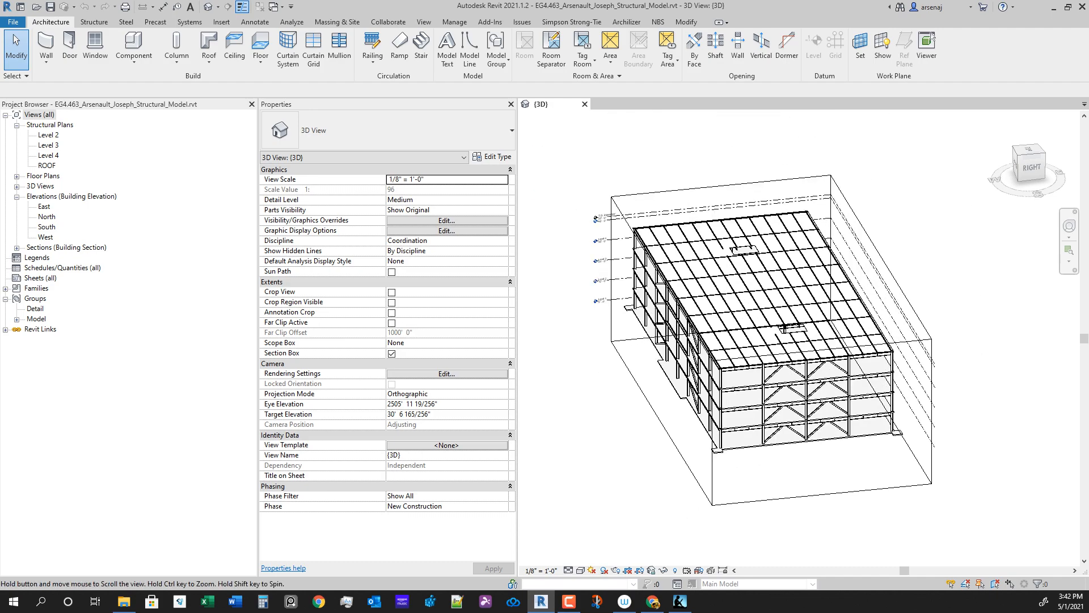
pyautogui.scroll(3, 882, 431)
pyautogui.scroll(-3, 754, 345)
pyautogui.keyDown('shift'); pyautogui.moveTo(754, 345); pyautogui.dragTo(777, 374, button='middle'); pyautogui.keyUp('shift')
pyautogui.scroll(3, 726, 422)
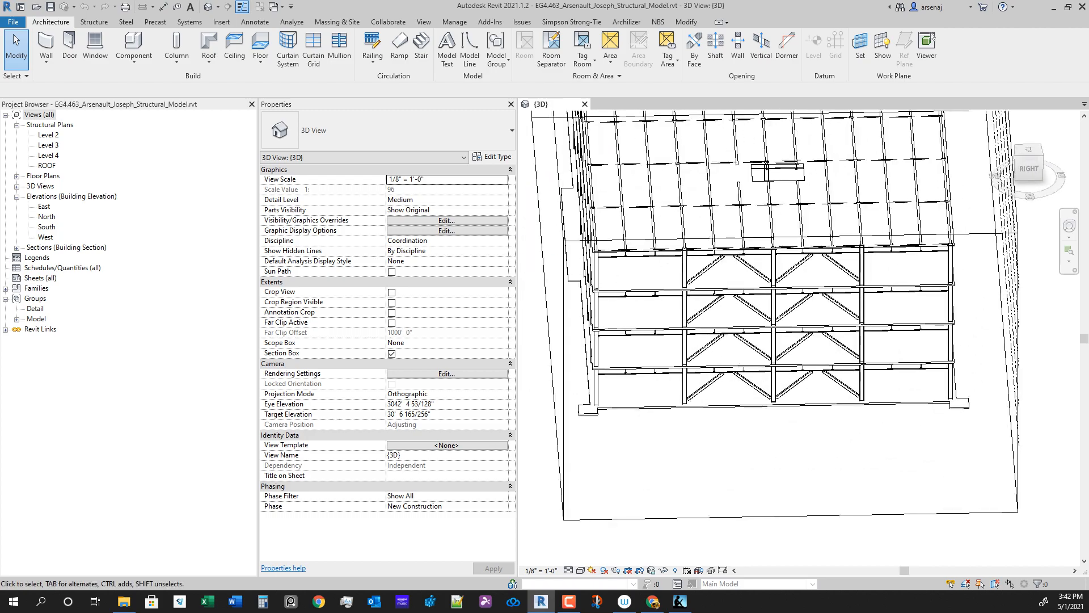
pyautogui.keyDown('shift'); pyautogui.moveTo(726, 422); pyautogui.dragTo(820, 435, button='middle'); pyautogui.keyUp('shift')
pyautogui.scroll(-2, 823, 391)
pyautogui.scroll(-1, 842, 433)
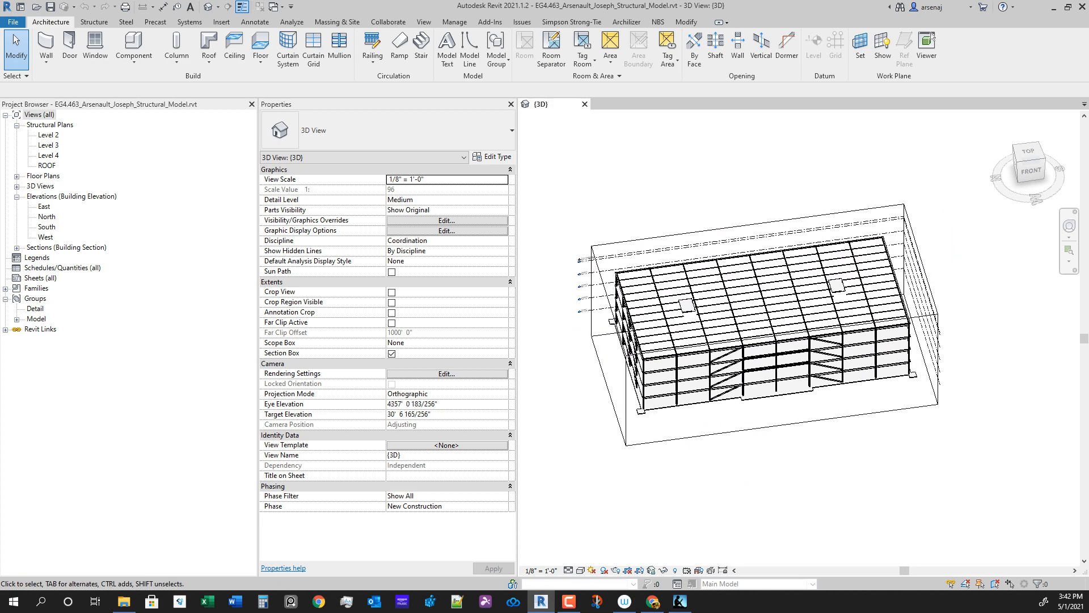
pyautogui.scroll(3, 678, 422)
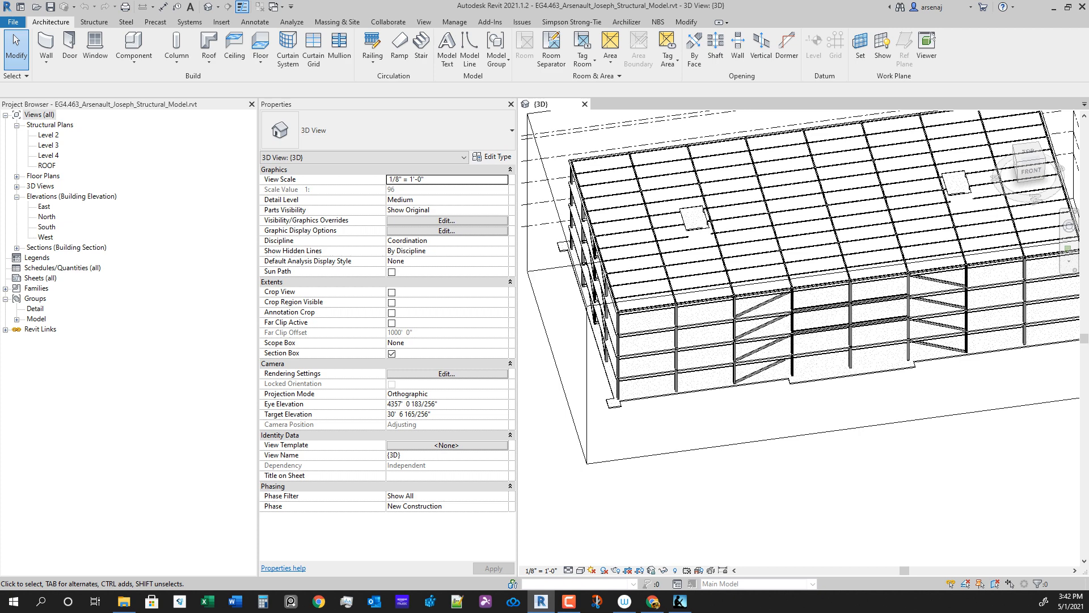
# Step: Open the Level 2 structural plan and start Copy/Monitor on the linked architectural model
pyautogui.click(48, 135)
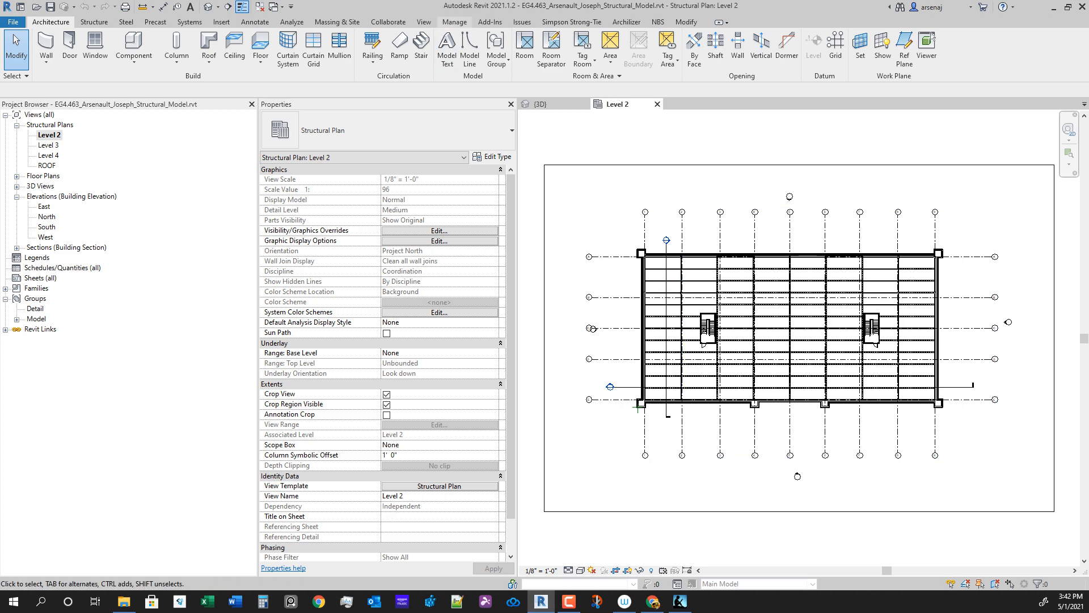
pyautogui.click(454, 22)
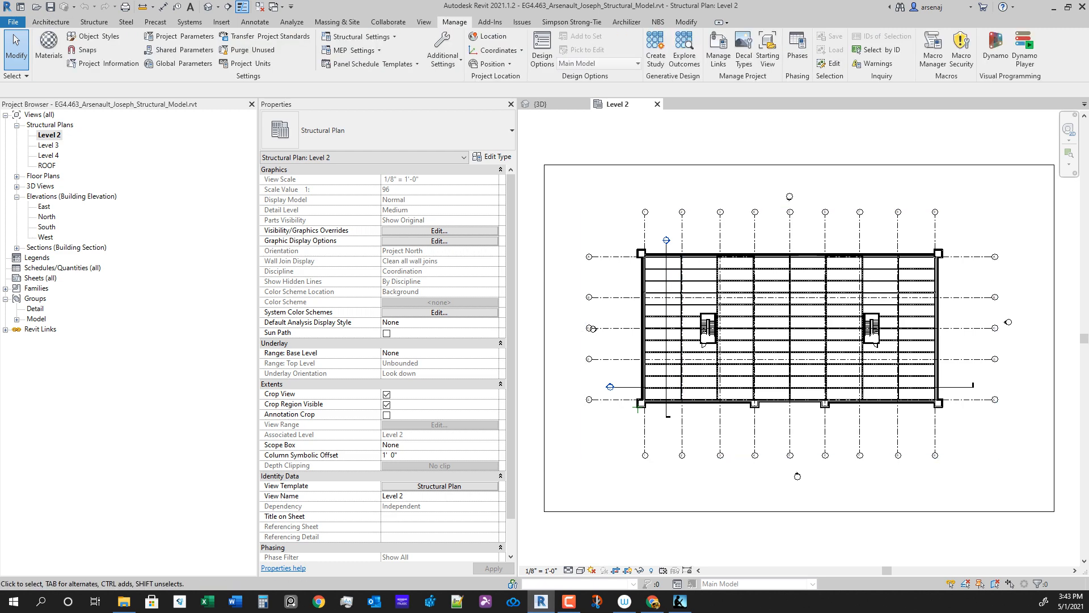
pyautogui.click(388, 22)
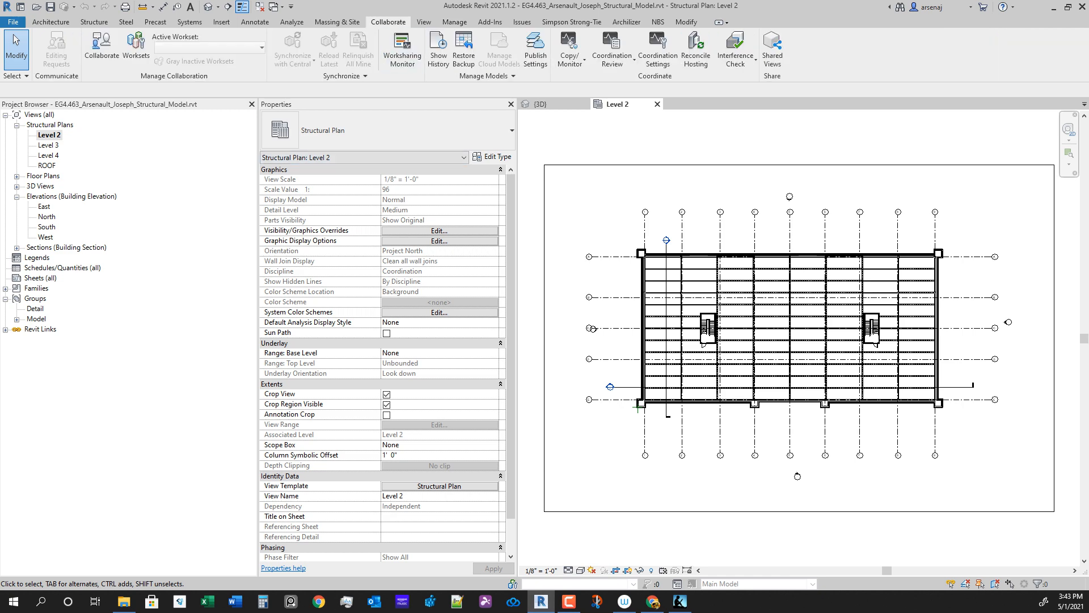
pyautogui.click(569, 57)
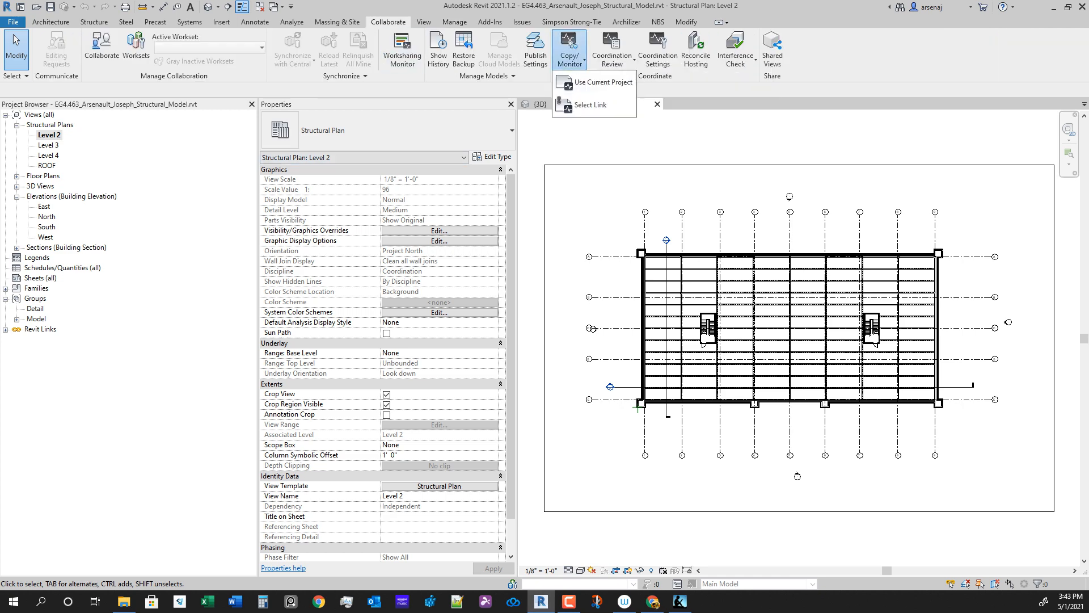
pyautogui.click(590, 105)
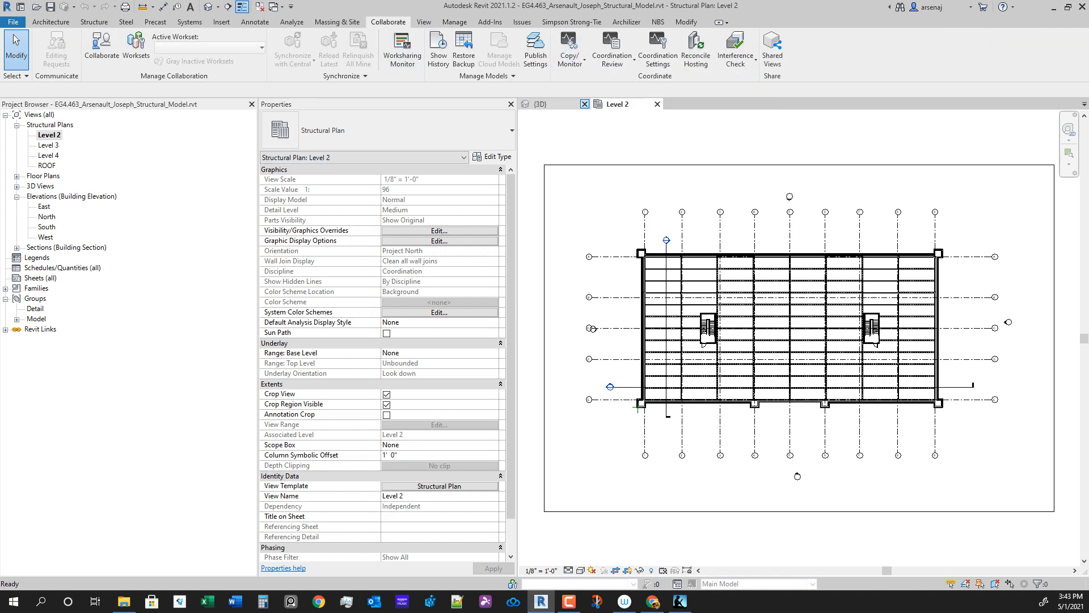
pyautogui.click(593, 327)
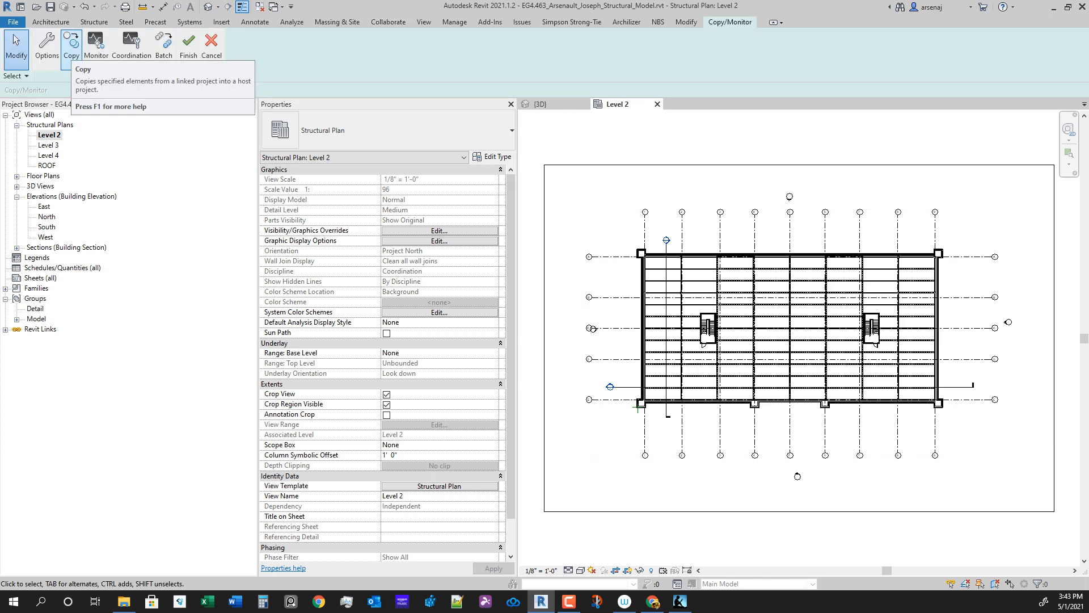
# Step: Copy all vertical and horizontal grids from the linked architectural model as a multiple selection, and finish the Copy/Monitor session
pyautogui.click(71, 45)
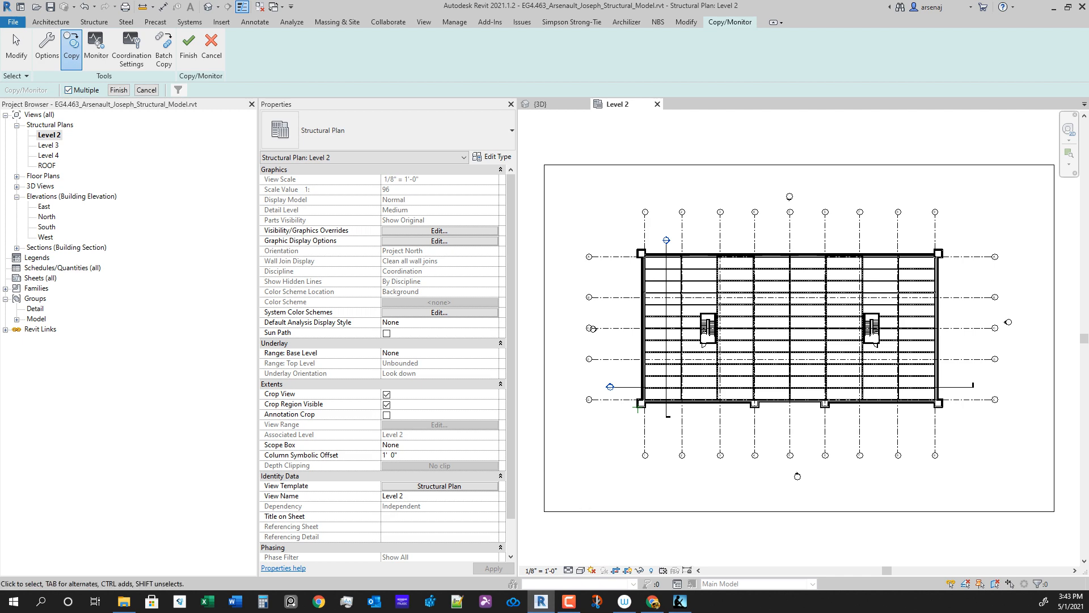
pyautogui.moveTo(961, 223); pyautogui.dragTo(602, 304)
pyautogui.keyDown('ctrl'); pyautogui.click(612, 328); pyautogui.keyUp('ctrl')
pyautogui.keyDown('ctrl'); pyautogui.click(613, 359); pyautogui.keyUp('ctrl')
pyautogui.keyDown('ctrl'); pyautogui.click(612, 400); pyautogui.keyUp('ctrl')
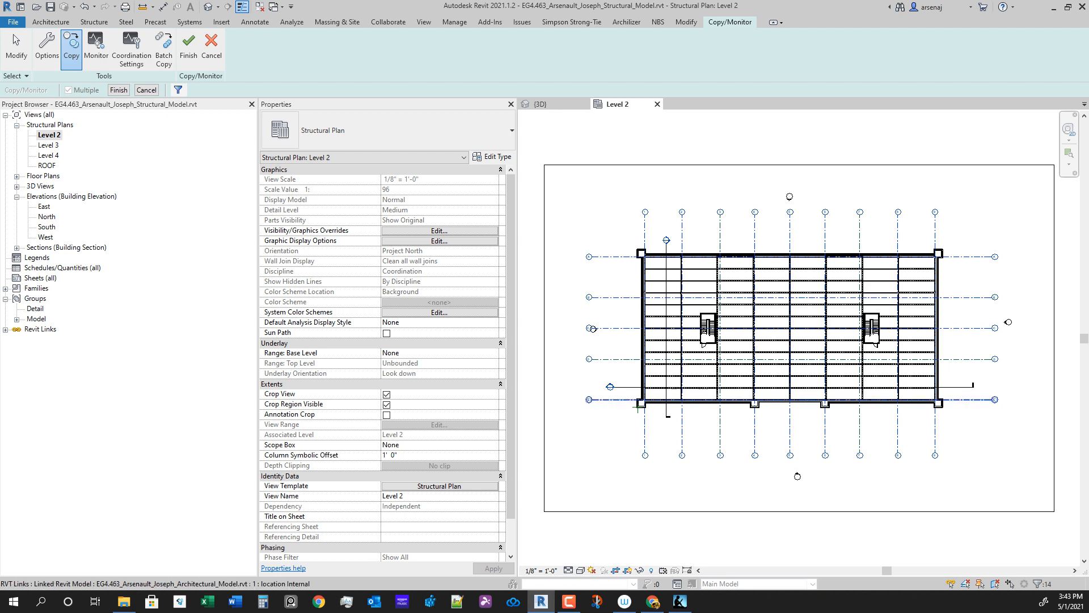
pyautogui.click(118, 90)
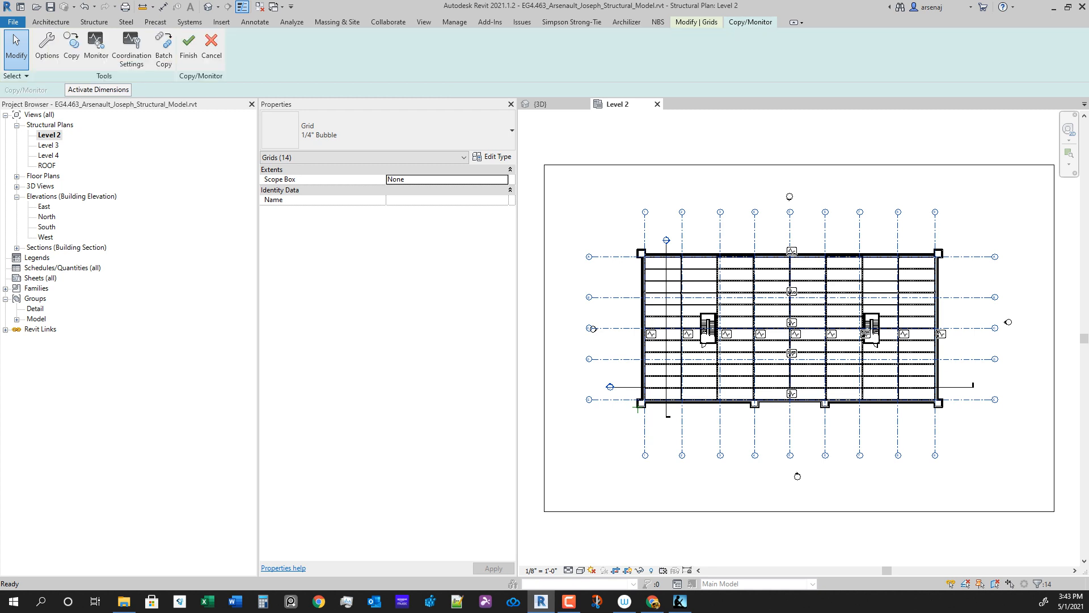
pyautogui.click(187, 49)
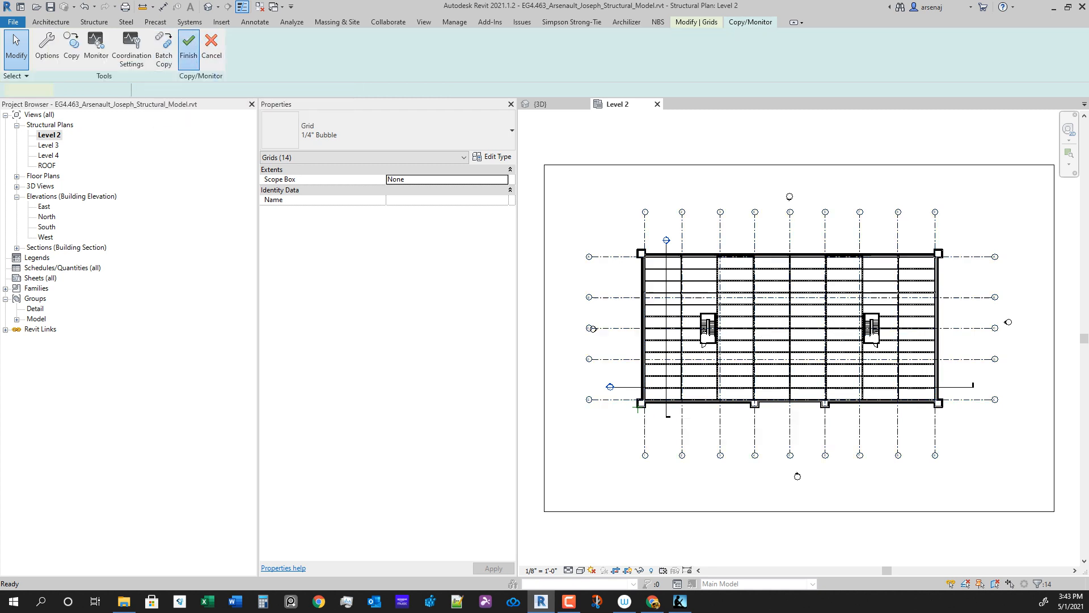
# Step: Align the center of the W14X61 column near grid 2, along the lower exterior wall, to the grid line
pyautogui.scroll(8, 666, 420)
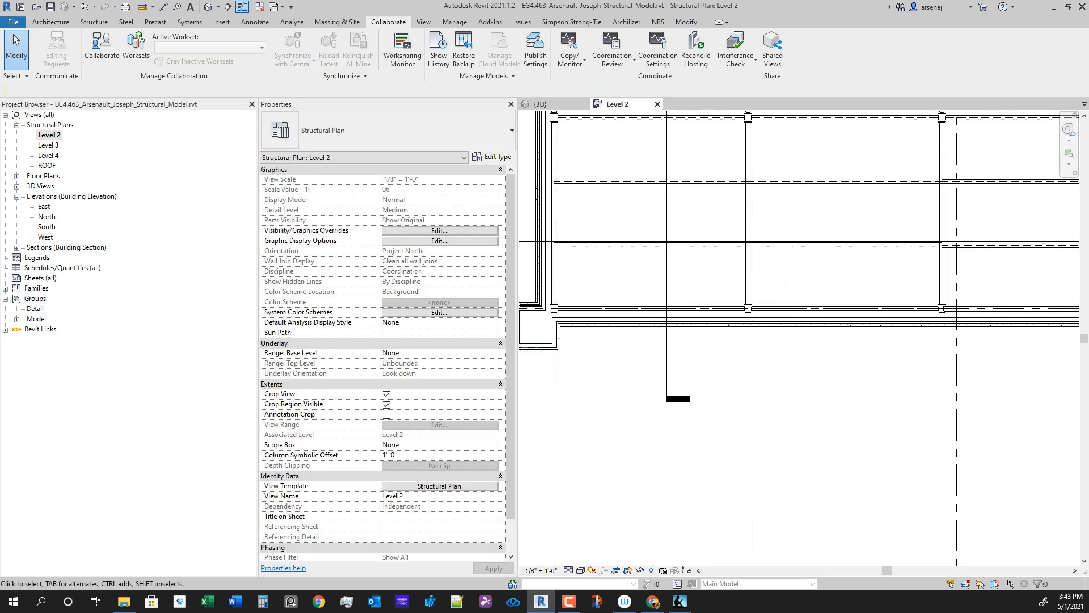
pyautogui.press('a')
pyautogui.press('l')
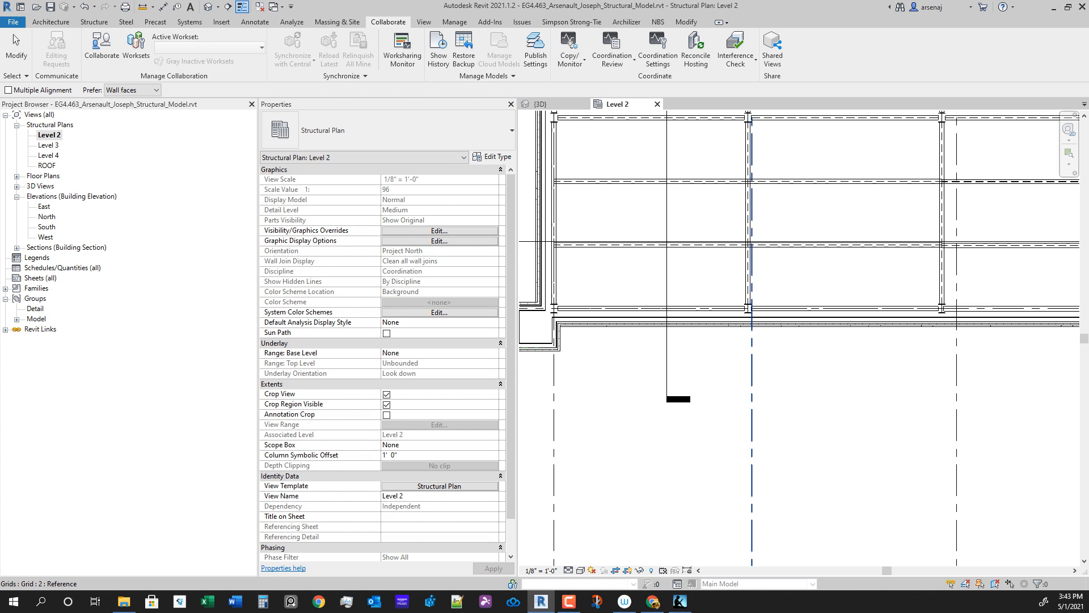
pyautogui.press('Escape')
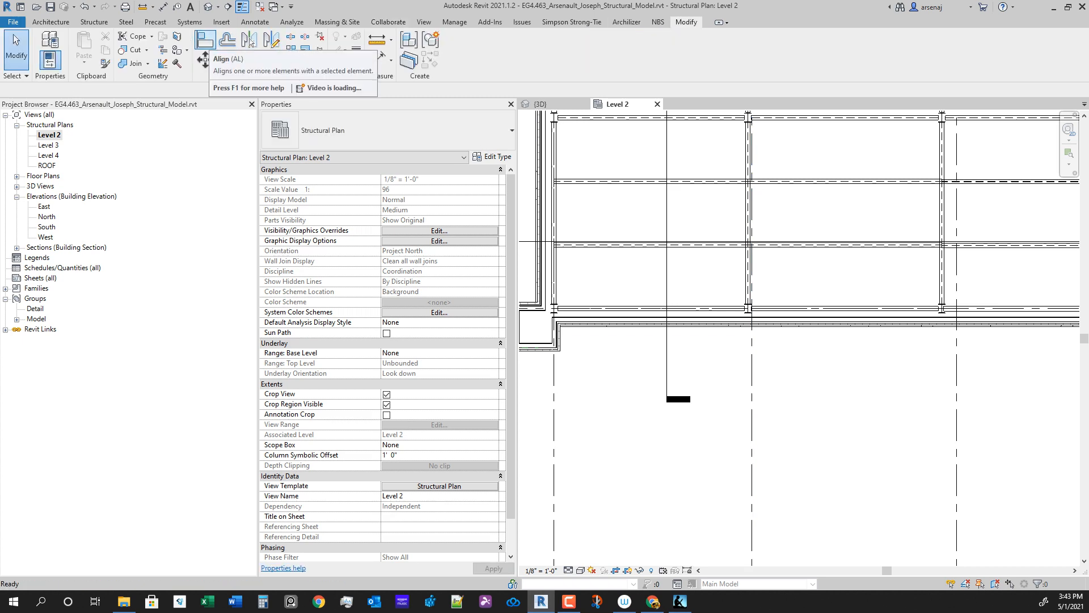
pyautogui.click(250, 41)
pyautogui.scroll(2, 740, 350)
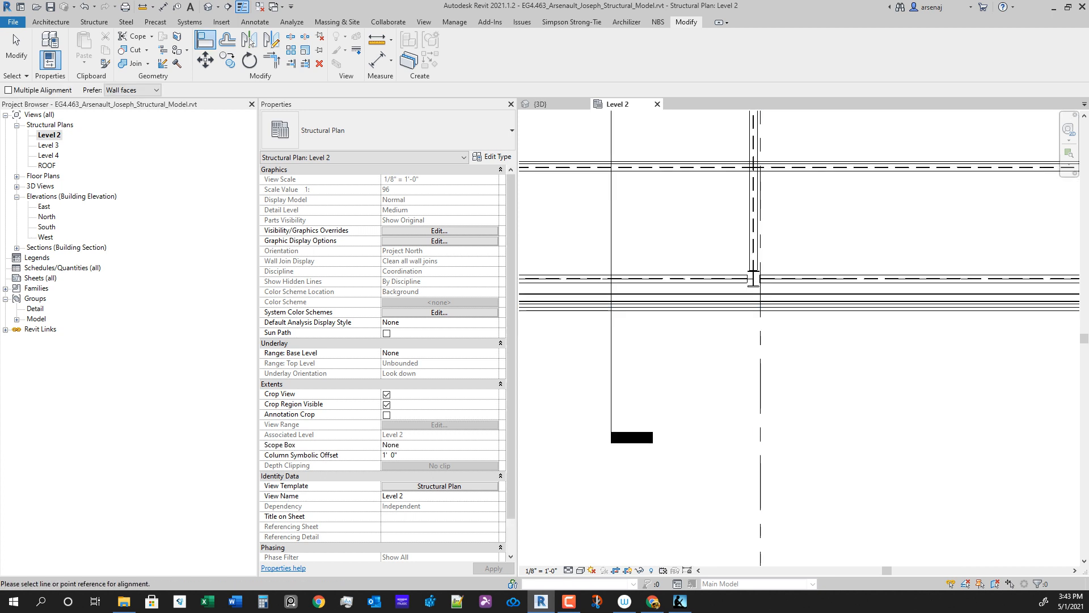
pyautogui.scroll(2, 769, 332)
pyautogui.click(754, 332)
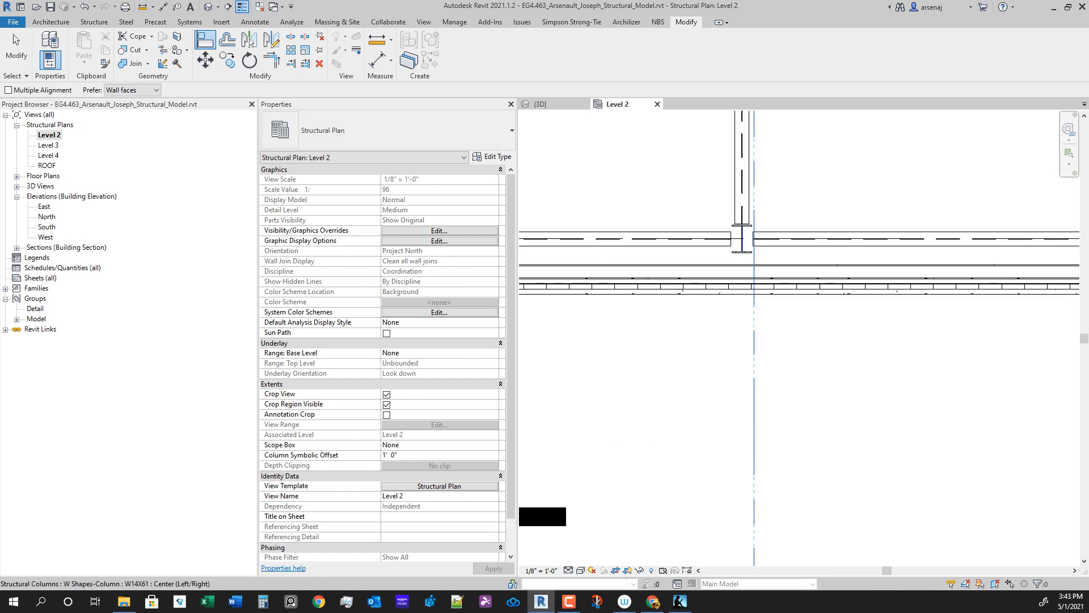
pyautogui.click(742, 239)
pyautogui.scroll(2, 724, 244)
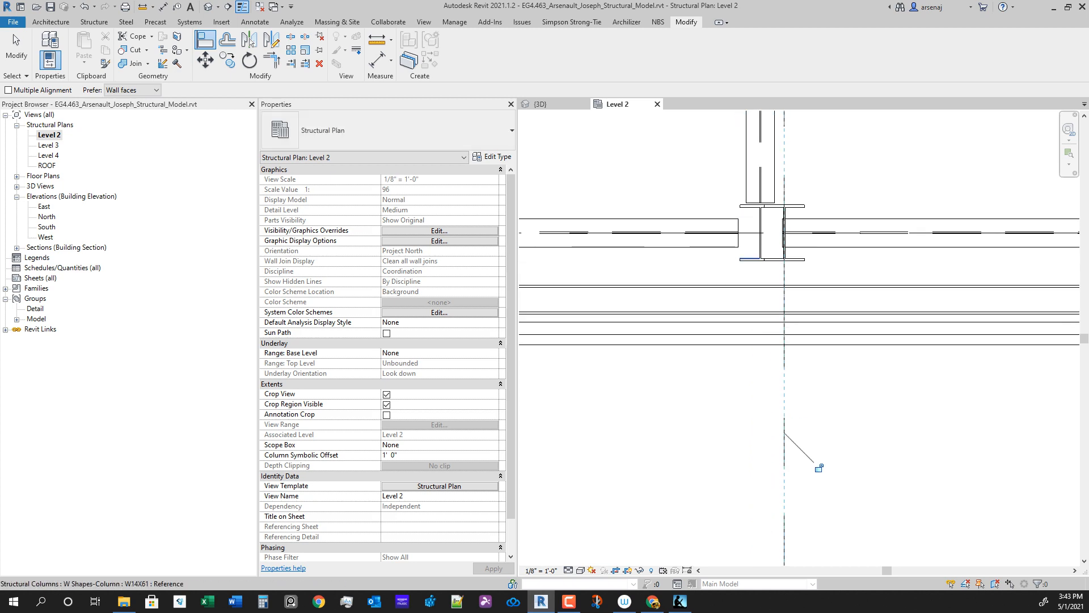
# Step: Try to align the remaining offset column center at grid 2 to the grid line, and cancel the group change
pyautogui.scroll(-2, 783, 272)
pyautogui.scroll(1, 780, 335)
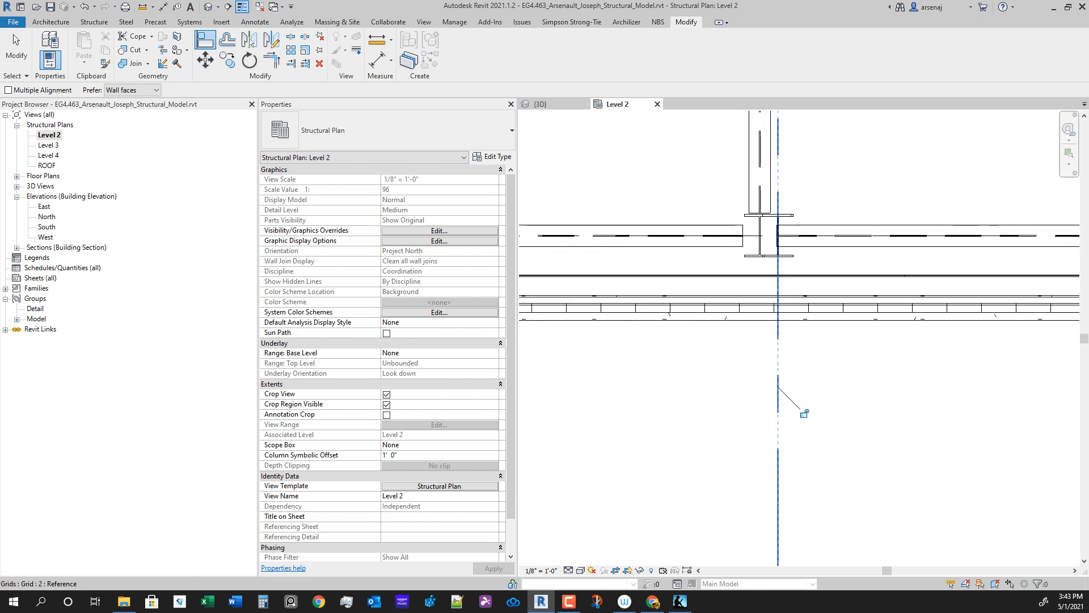
pyautogui.click(777, 235)
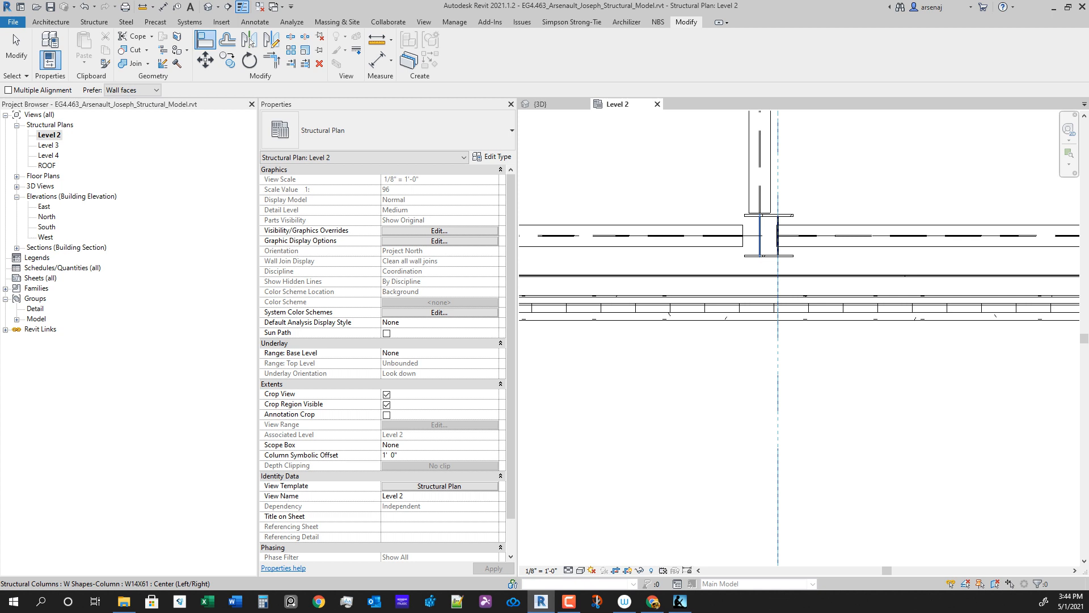
pyautogui.click(760, 244)
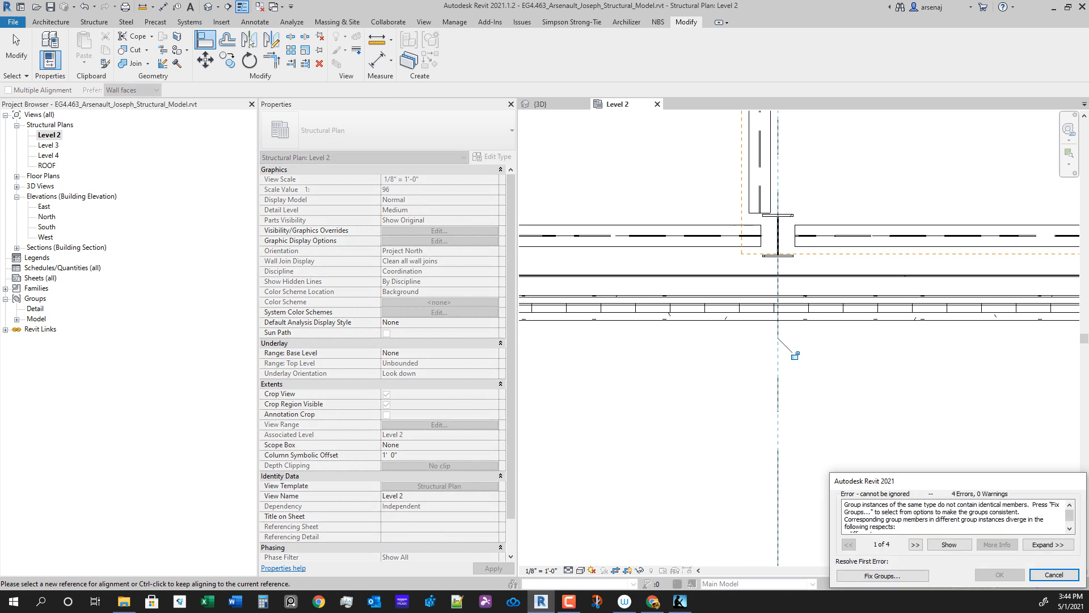
pyautogui.click(1054, 574)
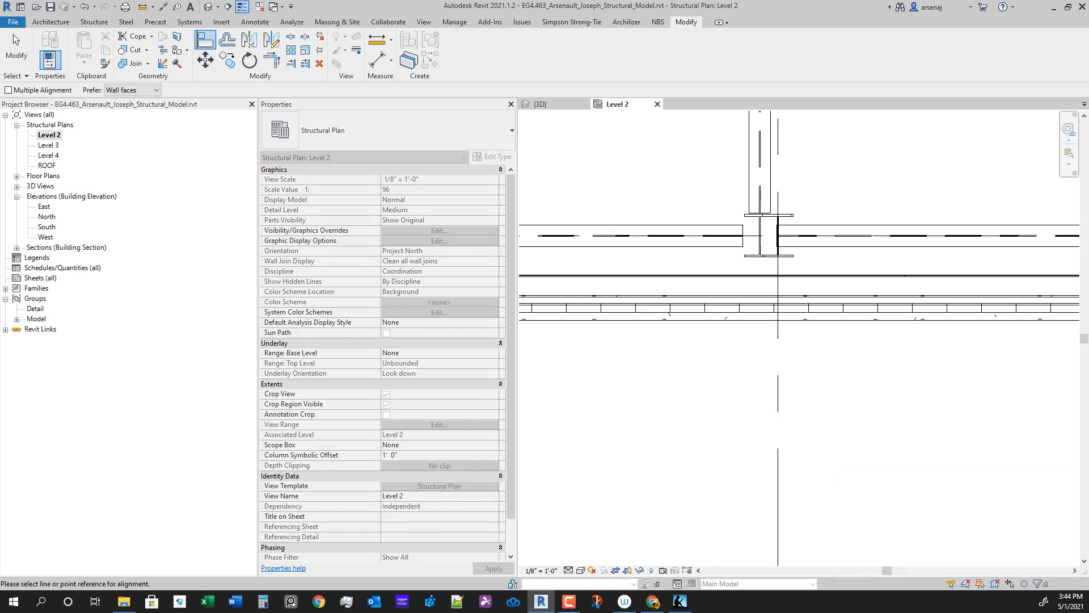
pyautogui.scroll(-5, 800, 334)
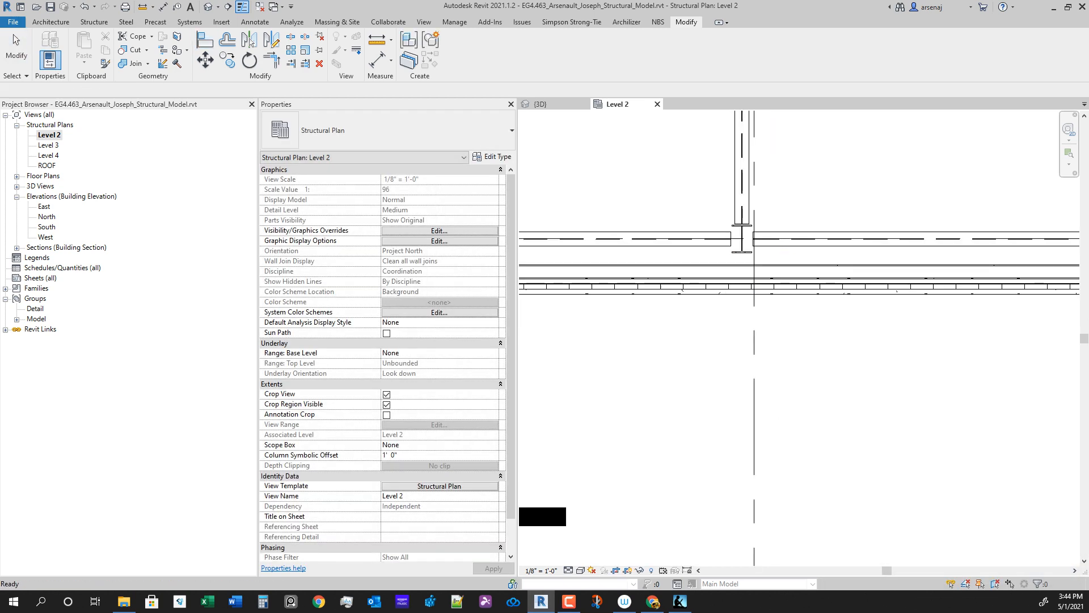
pyautogui.scroll(-4, 800, 331)
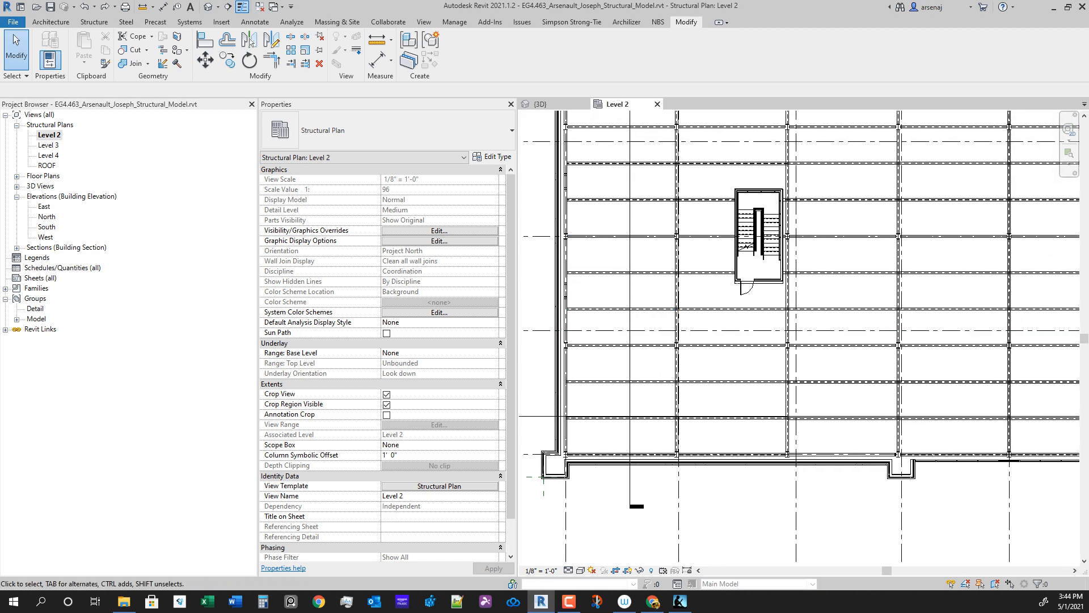
pyautogui.moveTo(615, 237); pyautogui.dragTo(589, 194, button='middle')
pyautogui.scroll(-1, 589, 193)
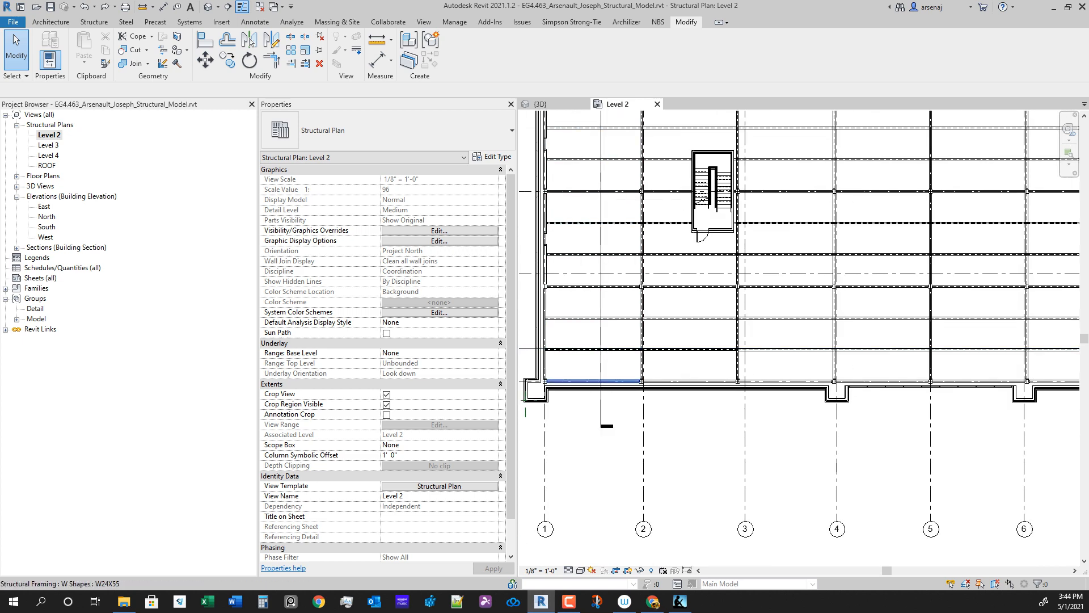
pyautogui.scroll(1, 646, 379)
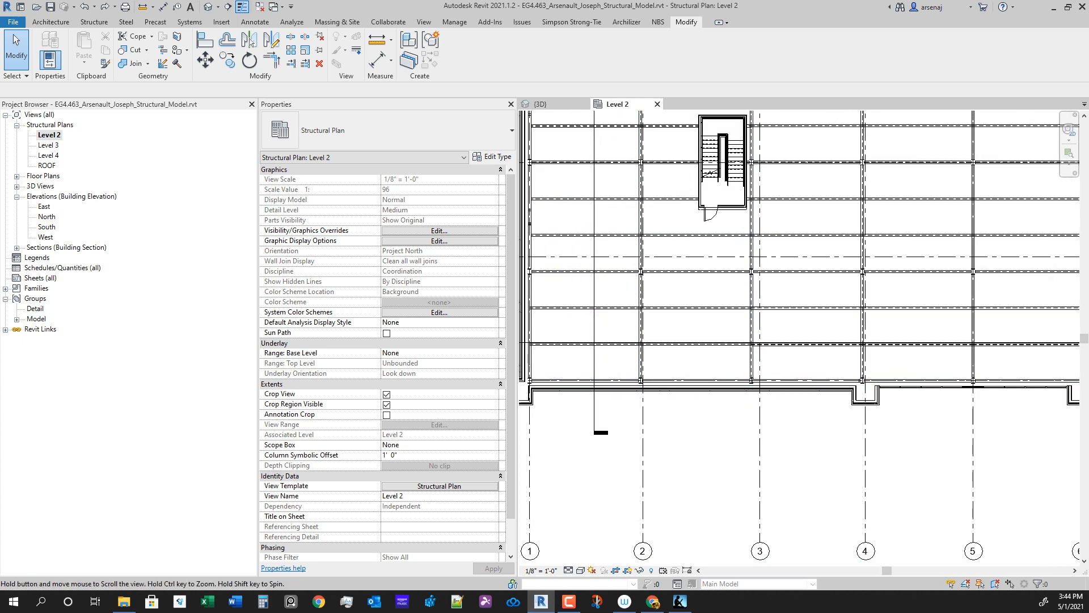
pyautogui.scroll(-1, 645, 379)
pyautogui.moveTo(645, 379); pyautogui.dragTo(614, 400, button='middle')
pyautogui.press('a')
pyautogui.press('l')
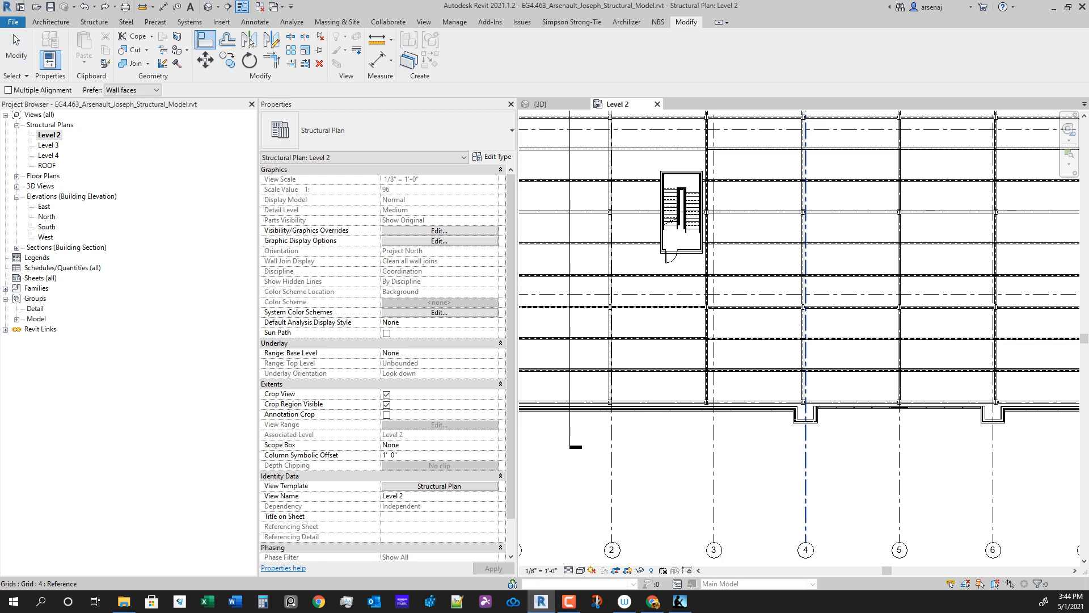
pyautogui.click(805, 475)
pyautogui.scroll(5, 807, 393)
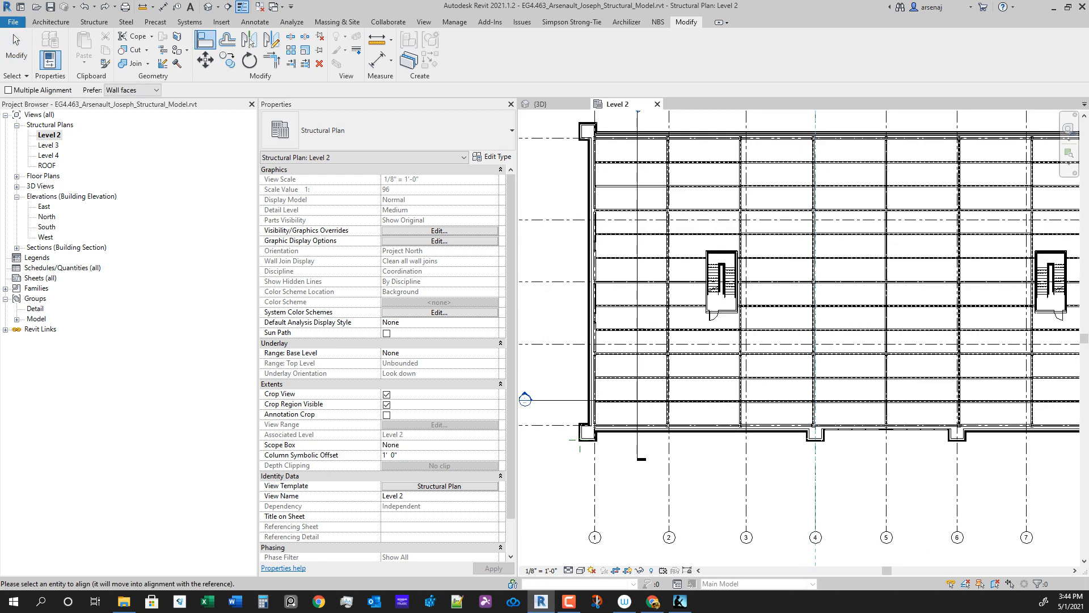
pyautogui.scroll(2, 812, 432)
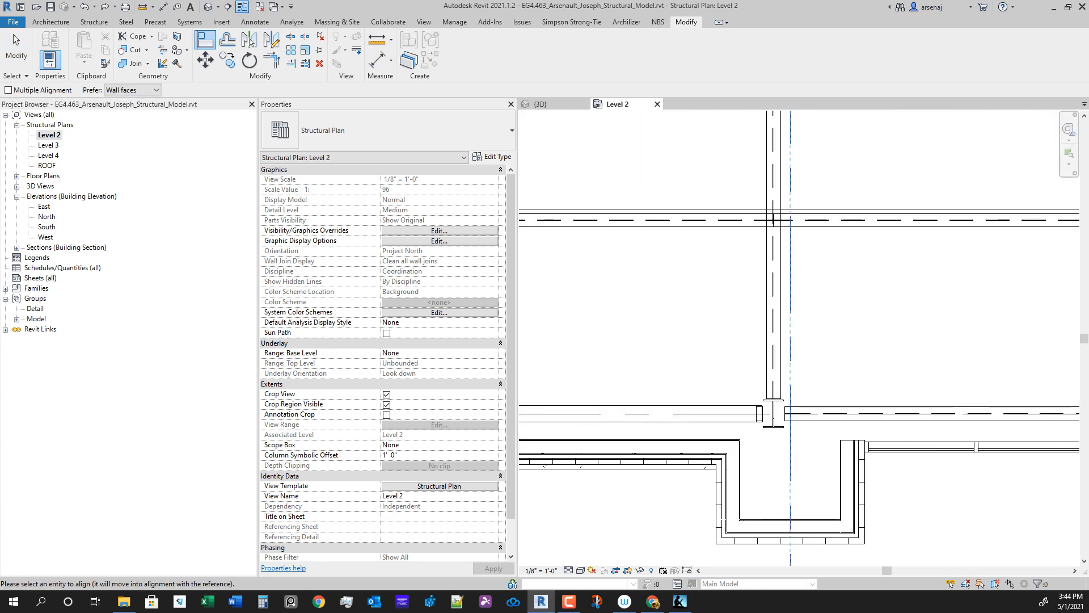
pyautogui.press('Escape')
pyautogui.press('Escape')
pyautogui.scroll(-2, 773, 460)
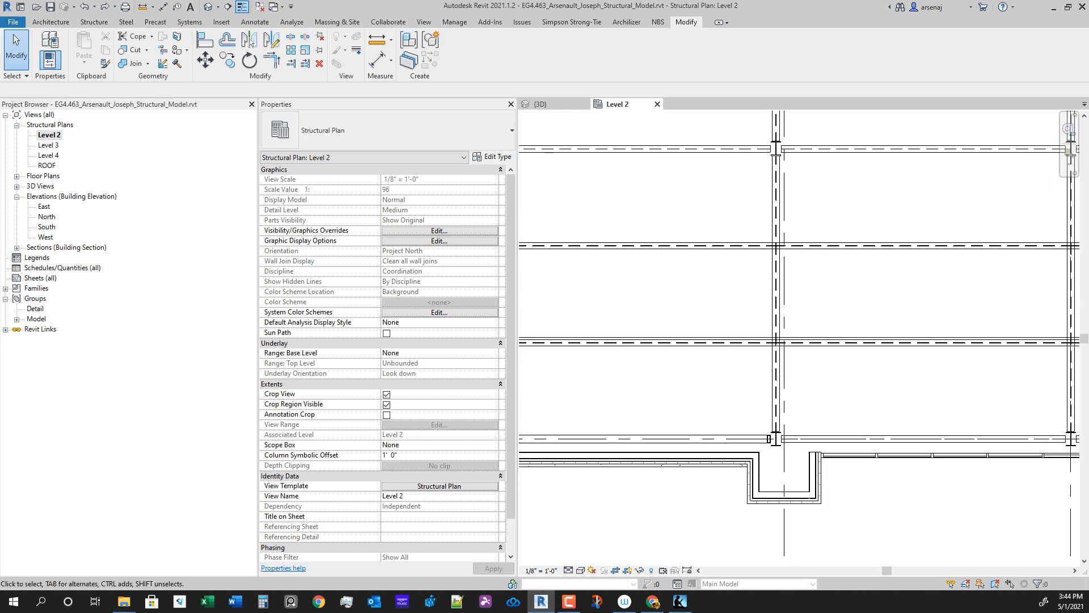
# Step: Select the model groups of the column and beam line beside grid 4 in the Level 2 plan
pyautogui.scroll(-5, 773, 461)
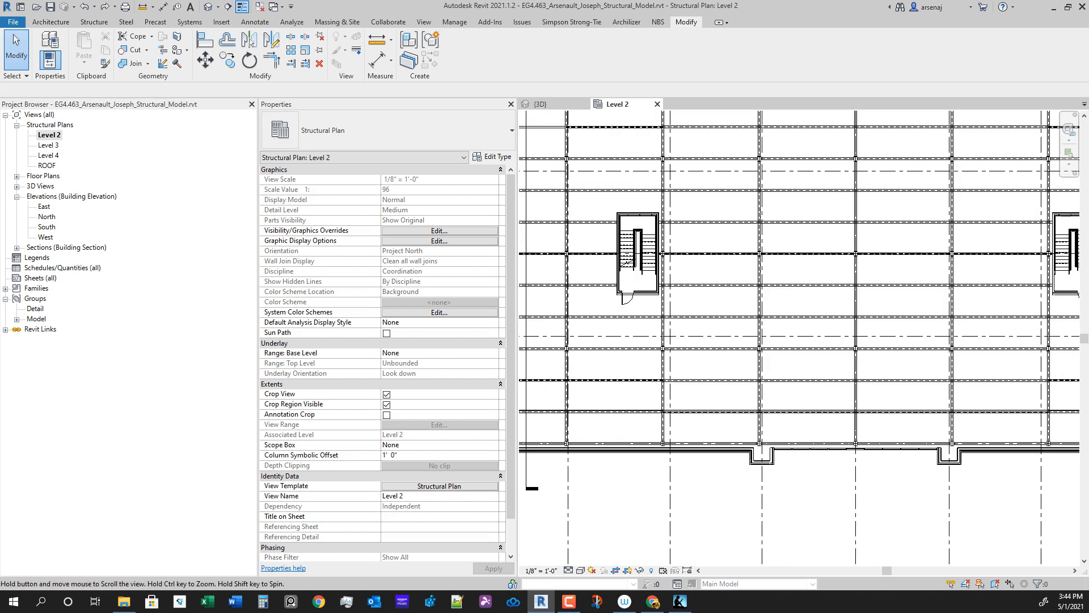
pyautogui.click(744, 371)
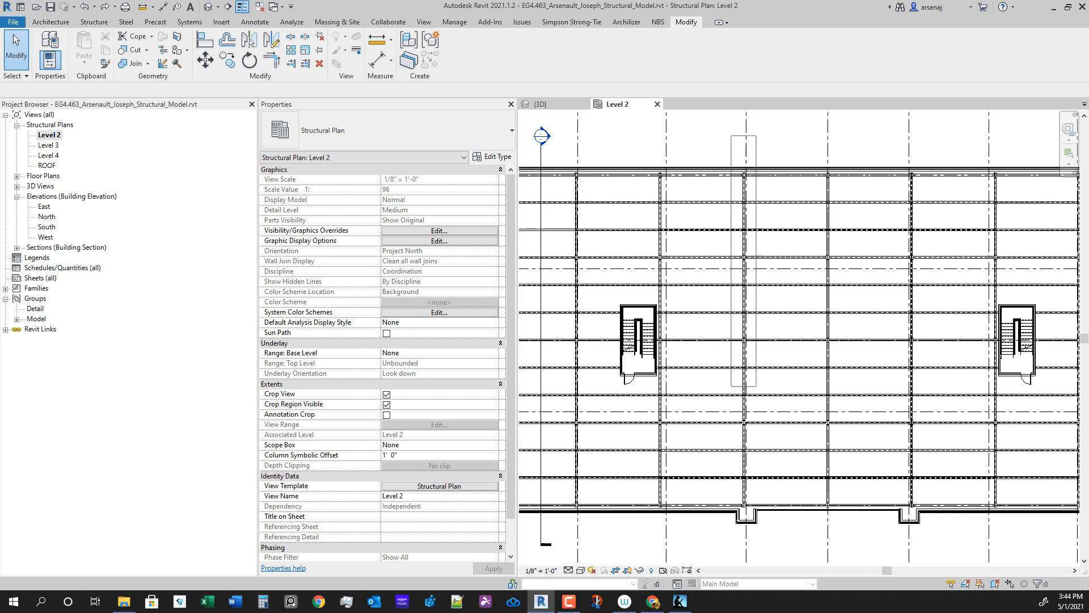
pyautogui.click(744, 371)
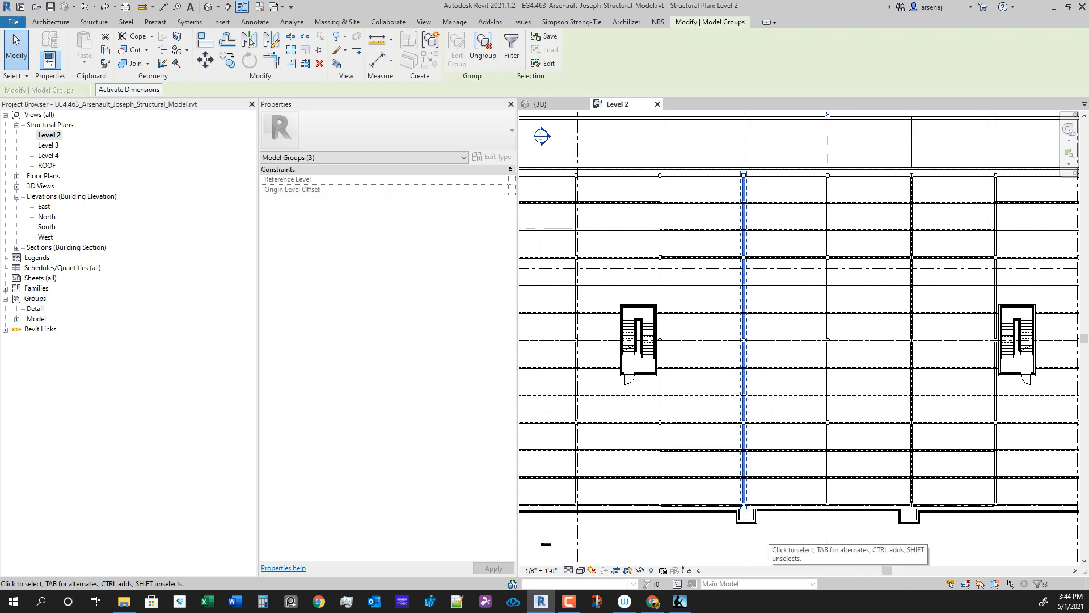
pyautogui.scroll(-2, 825, 294)
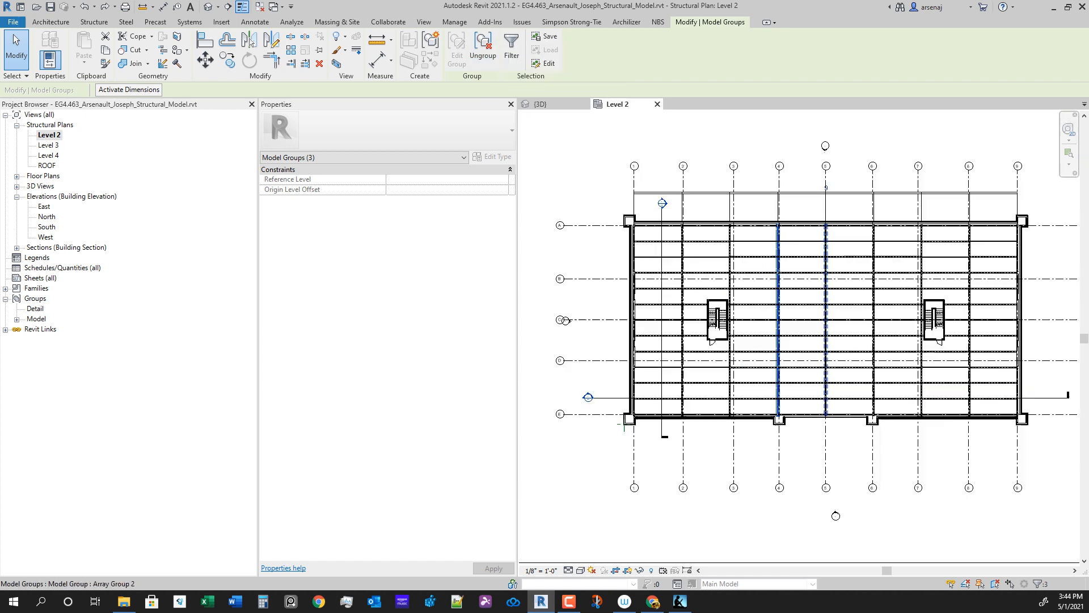
pyautogui.press('Escape')
pyautogui.scroll(-3, 667, 329)
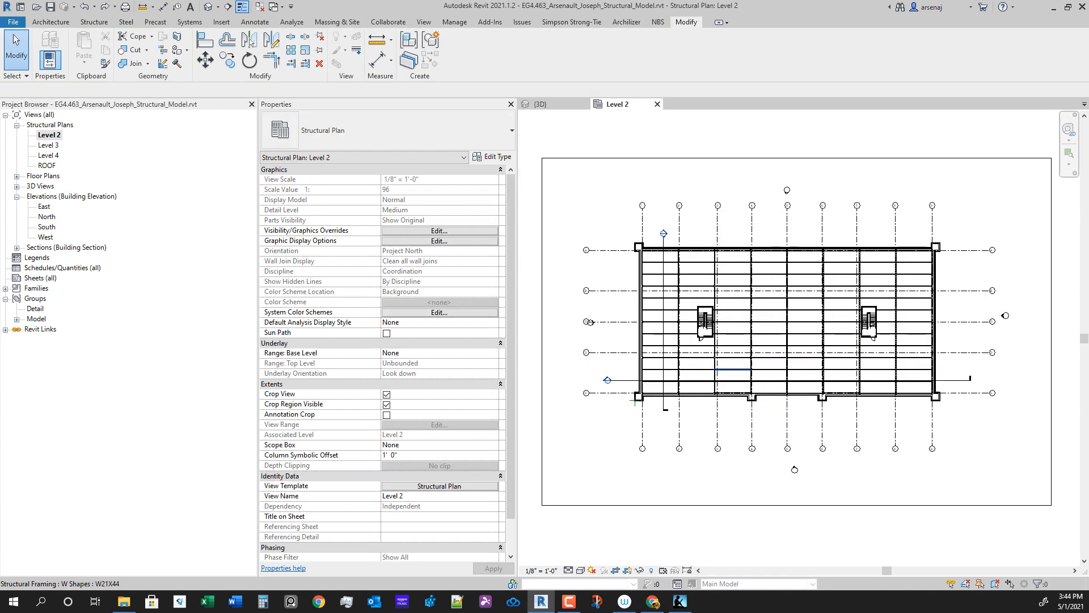
pyautogui.scroll(2, 735, 372)
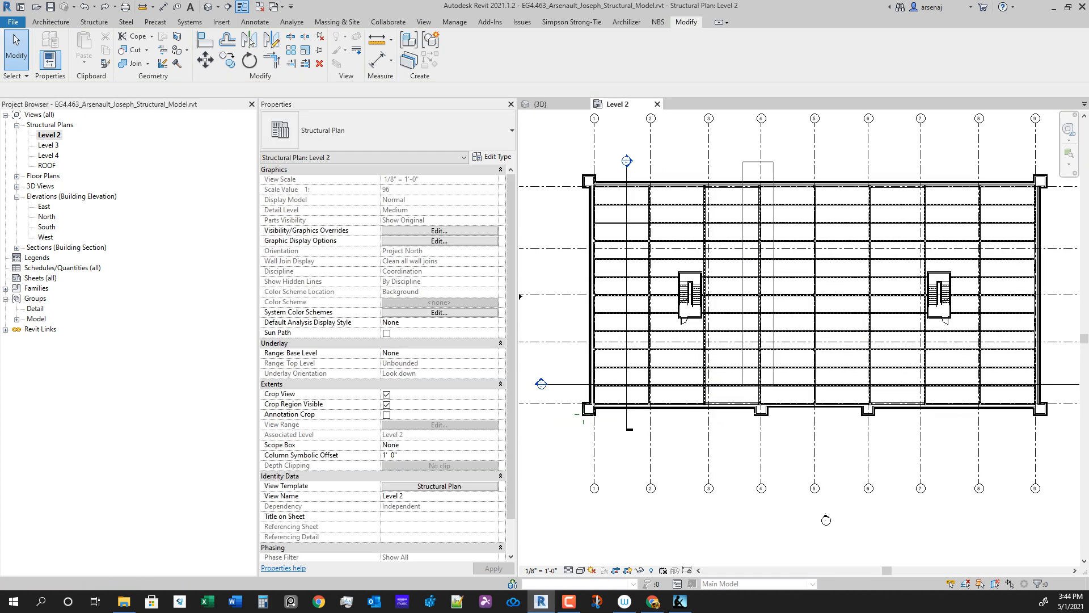
pyautogui.click(760, 397)
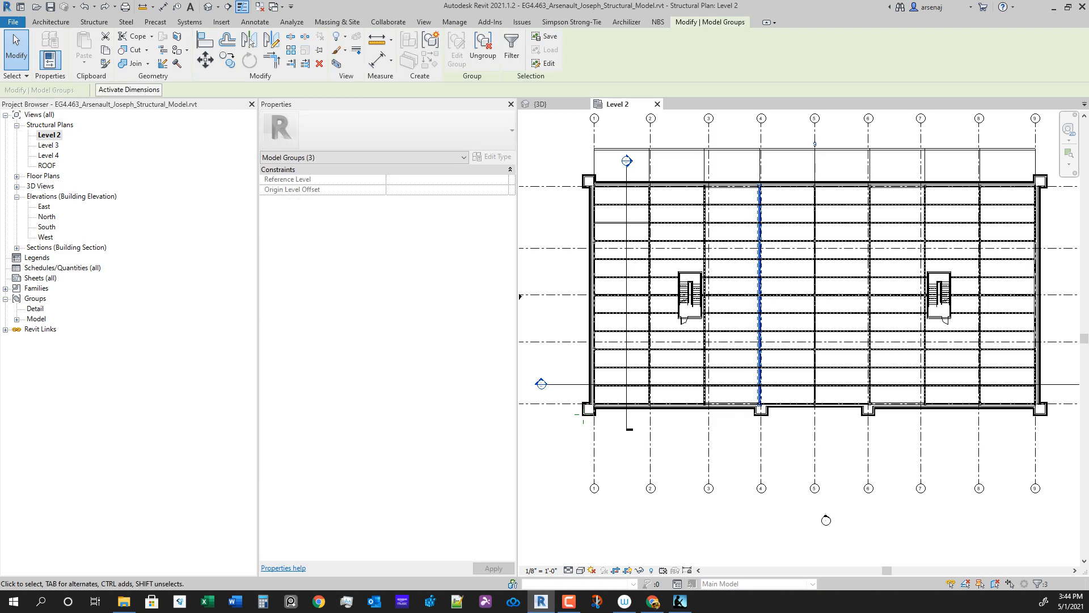
pyautogui.scroll(5, 764, 398)
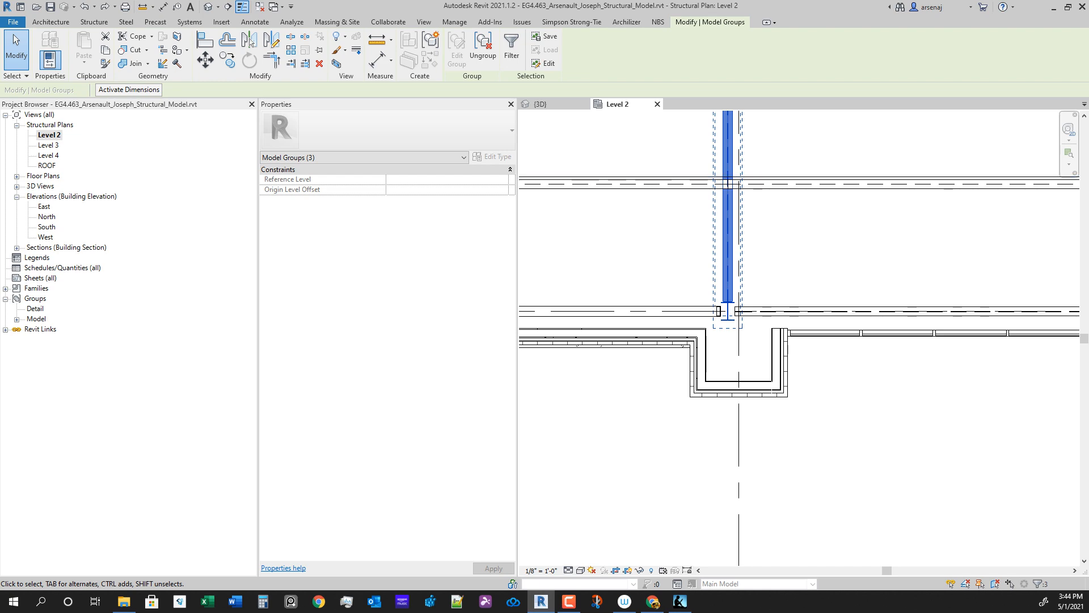
# Step: Select the full-height column line at grid 4, including all levels' groups, from a front-facing 3D view and check the selection
pyautogui.click(540, 104)
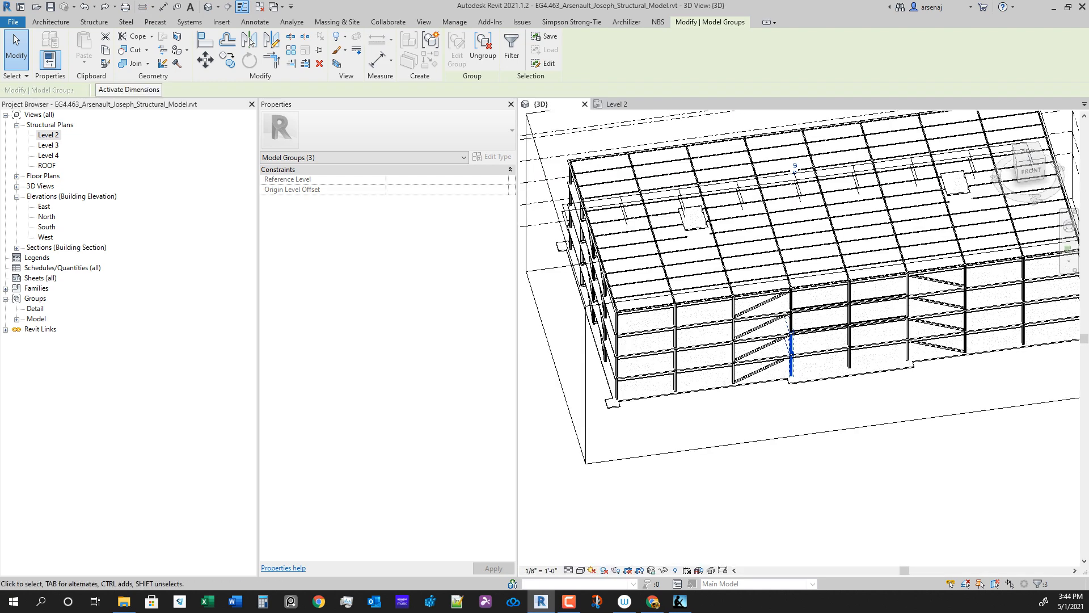
pyautogui.keyDown('shift'); pyautogui.moveTo(805, 386); pyautogui.dragTo(806, 358, button='middle'); pyautogui.keyUp('shift')
pyautogui.scroll(3, 778, 337)
pyautogui.press('Escape')
pyautogui.scroll(-1, 805, 340)
pyautogui.keyDown('shift'); pyautogui.moveTo(770, 238); pyautogui.dragTo(768, 262, button='middle'); pyautogui.keyUp('shift')
pyautogui.keyDown('shift'); pyautogui.moveTo(779, 266); pyautogui.dragTo(777, 266, button='middle'); pyautogui.keyUp('shift')
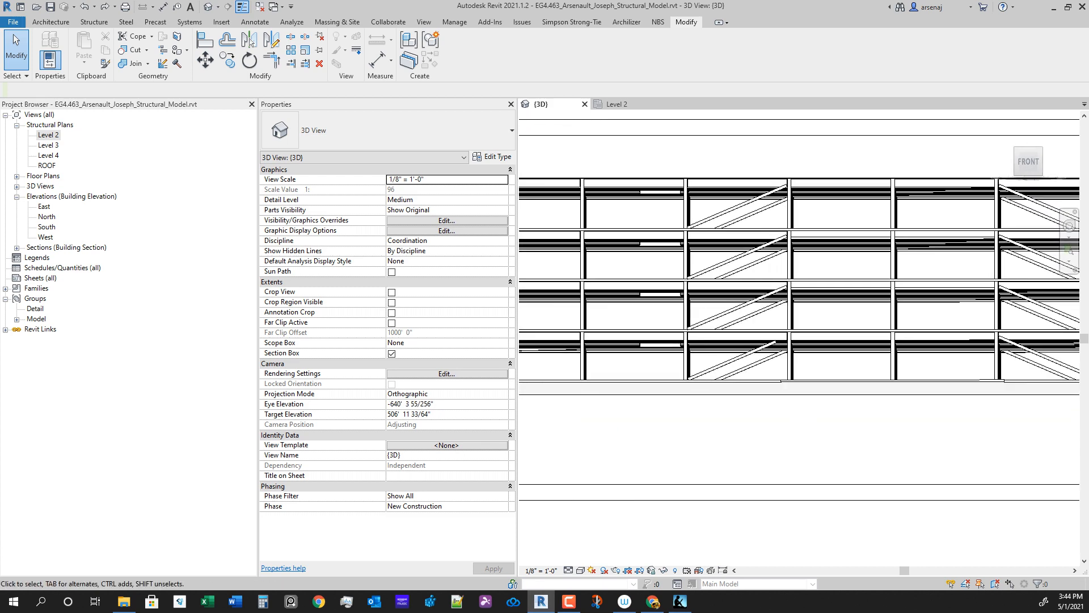
pyautogui.moveTo(817, 431); pyautogui.dragTo(816, 431)
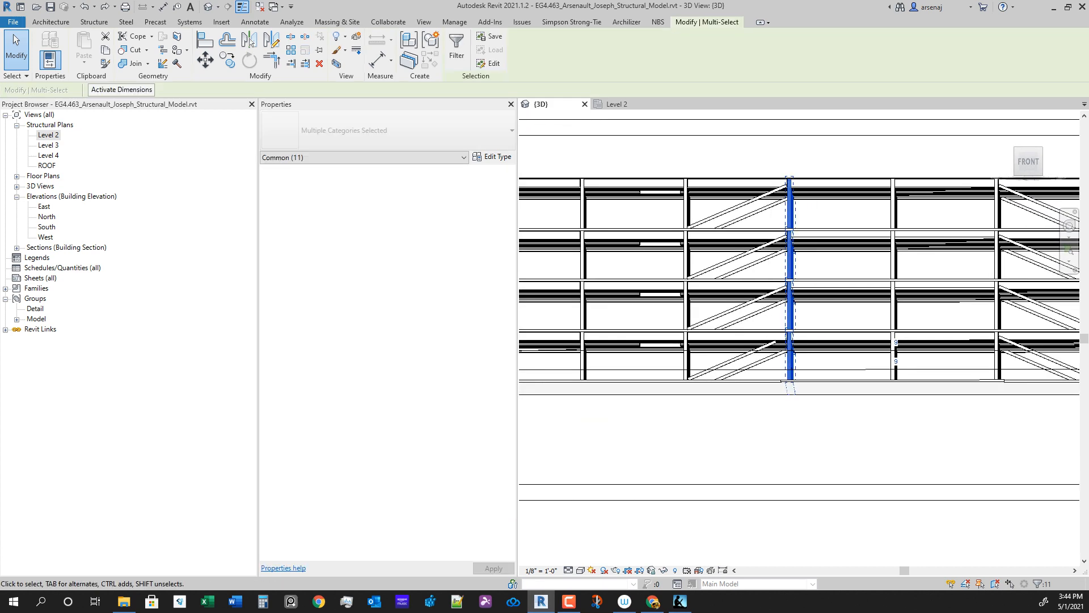
pyautogui.keyDown('shift'); pyautogui.moveTo(894, 354); pyautogui.dragTo(1028, 329, button='middle'); pyautogui.keyUp('shift')
pyautogui.keyDown('shift'); pyautogui.moveTo(699, 471); pyautogui.dragTo(857, 474, button='middle'); pyautogui.keyUp('shift')
pyautogui.moveTo(702, 306)
pyautogui.keyDown('shift'); pyautogui.mouseDown(button='middle')
pyautogui.moveTo(726, 298)
pyautogui.moveTo(704, 293)
pyautogui.mouseUp(button='middle'); pyautogui.keyUp('shift')
# Step: Try to move the selected column line groups onto grid 4 in the Level 2 plan, and cancel the group change
pyautogui.click(624, 104)
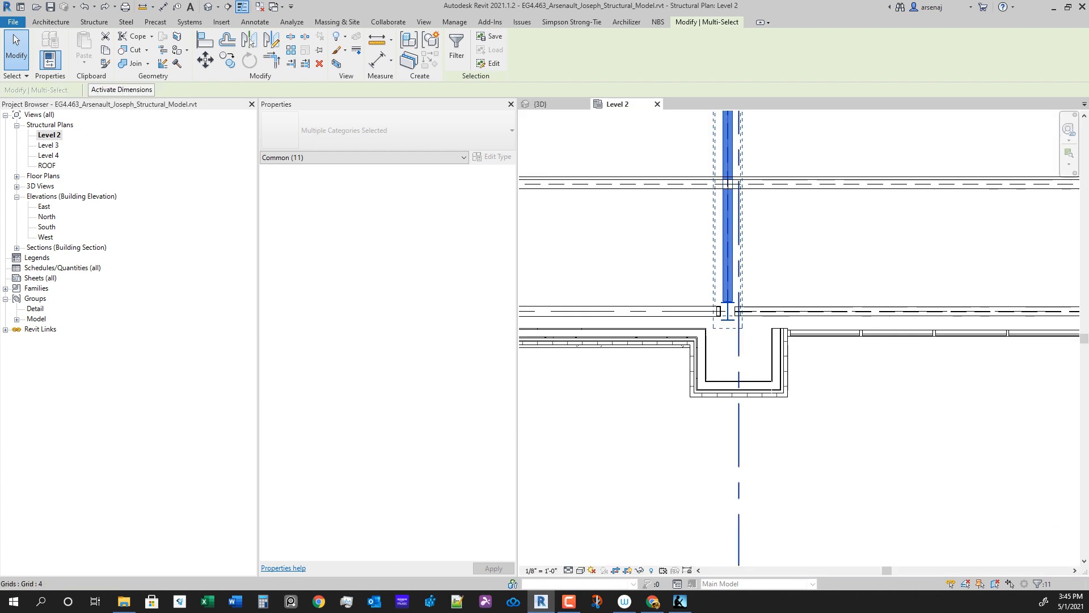
pyautogui.press('v')
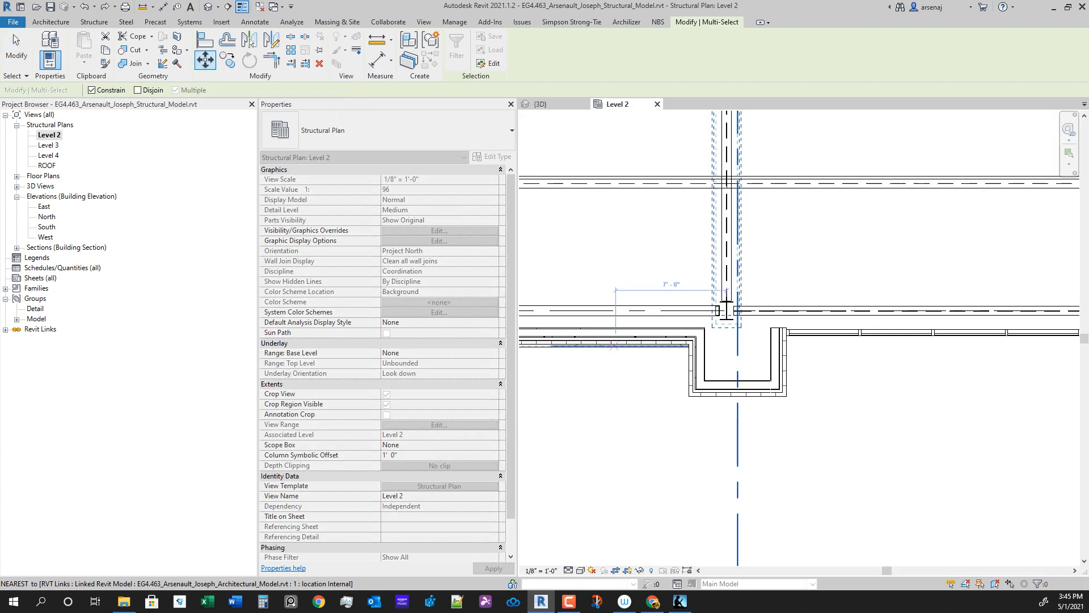
pyautogui.scroll(6, 727, 331)
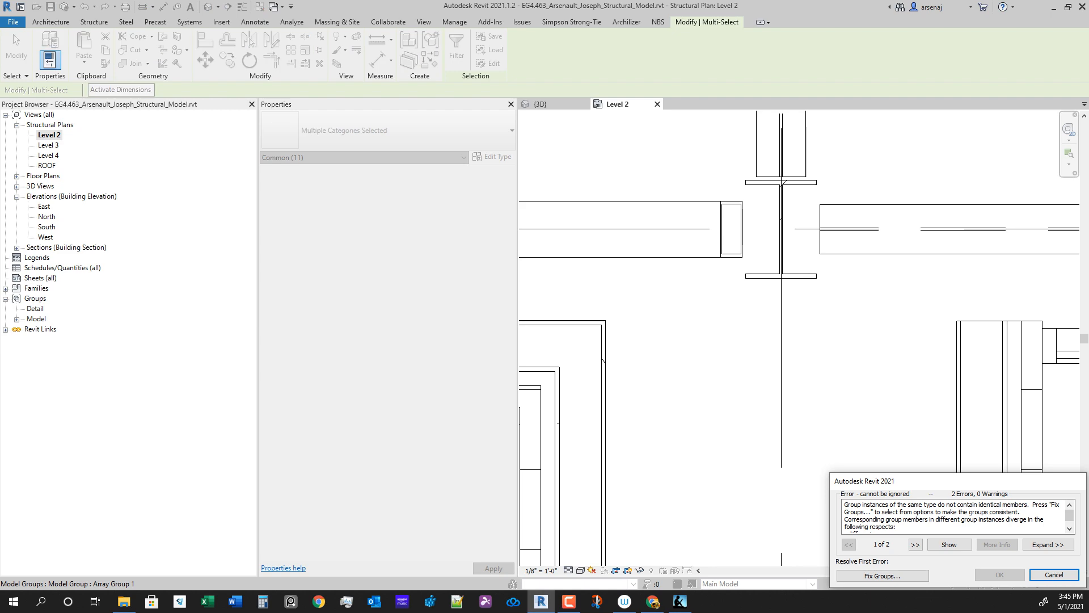
pyautogui.click(1053, 574)
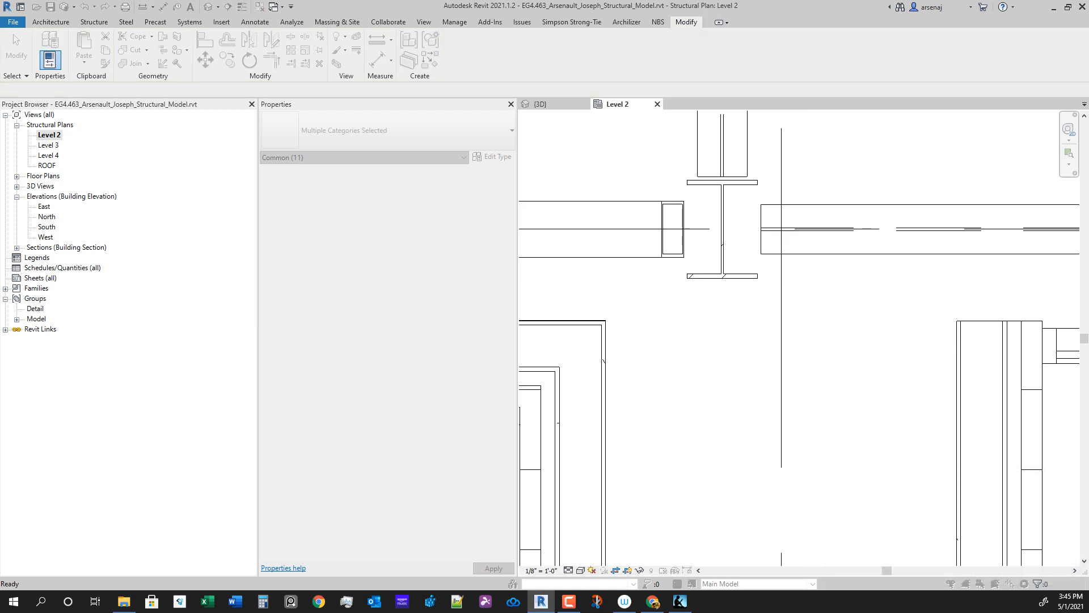
# Step: Select the whole structure in the 3D view, filter the selection to Model Groups only, and ungroup them
pyautogui.scroll(-7, 784, 404)
pyautogui.scroll(-6, 777, 384)
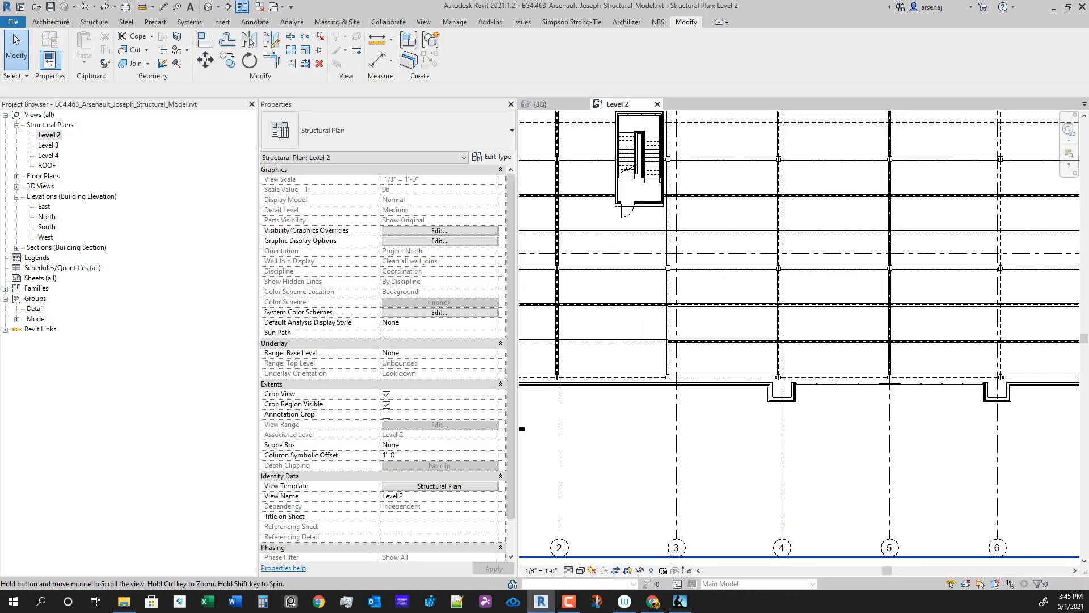
pyautogui.scroll(5, 732, 298)
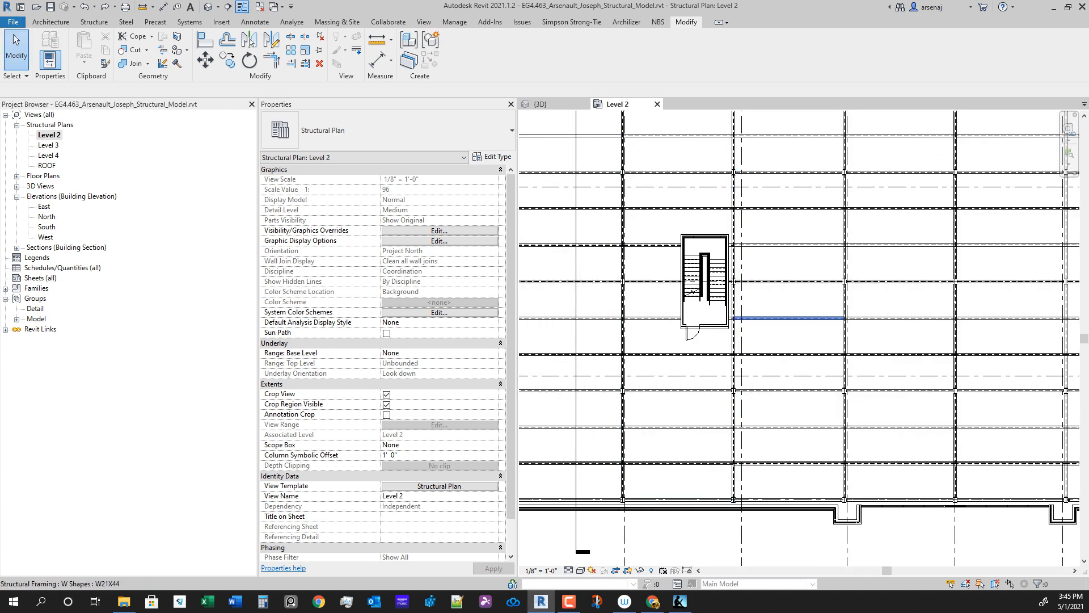
pyautogui.click(552, 104)
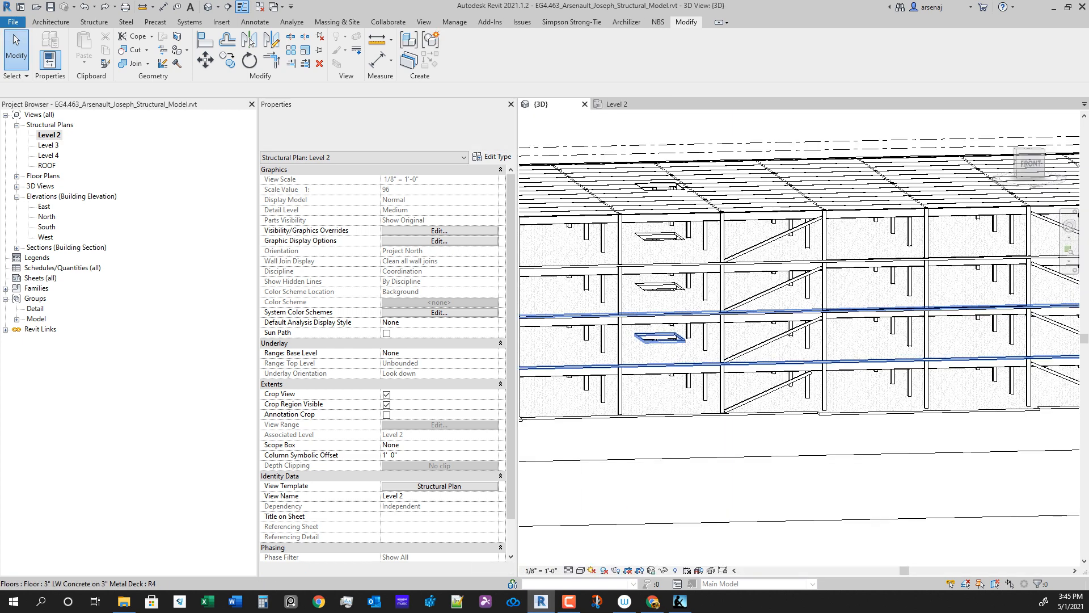
pyautogui.scroll(-5, 695, 346)
pyautogui.keyDown('shift'); pyautogui.moveTo(566, 304); pyautogui.dragTo(575, 181, button='middle'); pyautogui.keyUp('shift')
pyautogui.moveTo(575, 181); pyautogui.dragTo(1002, 502)
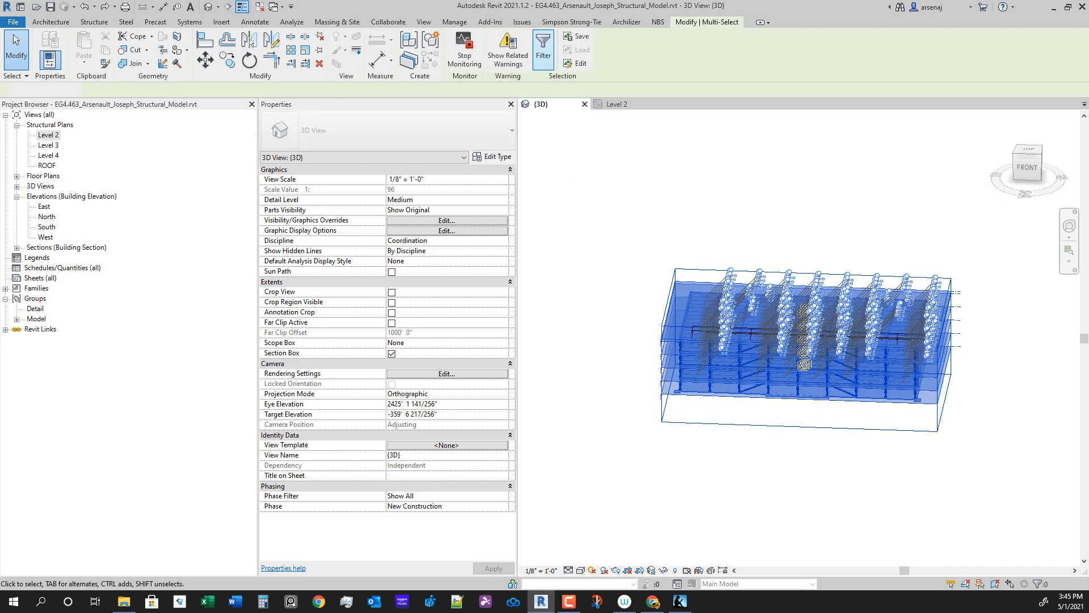
pyautogui.click(543, 48)
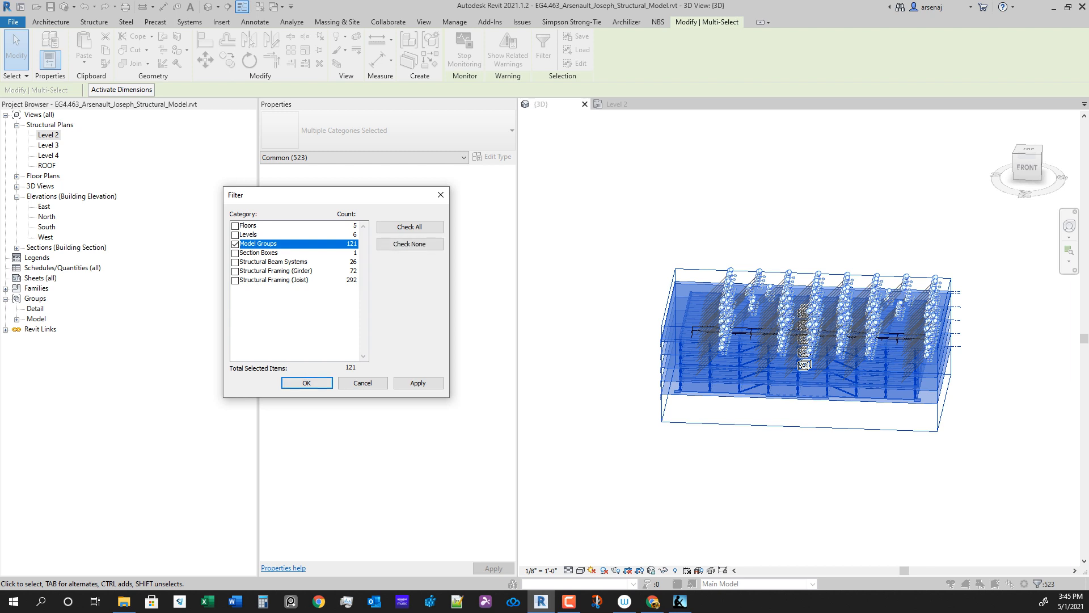
pyautogui.click(306, 382)
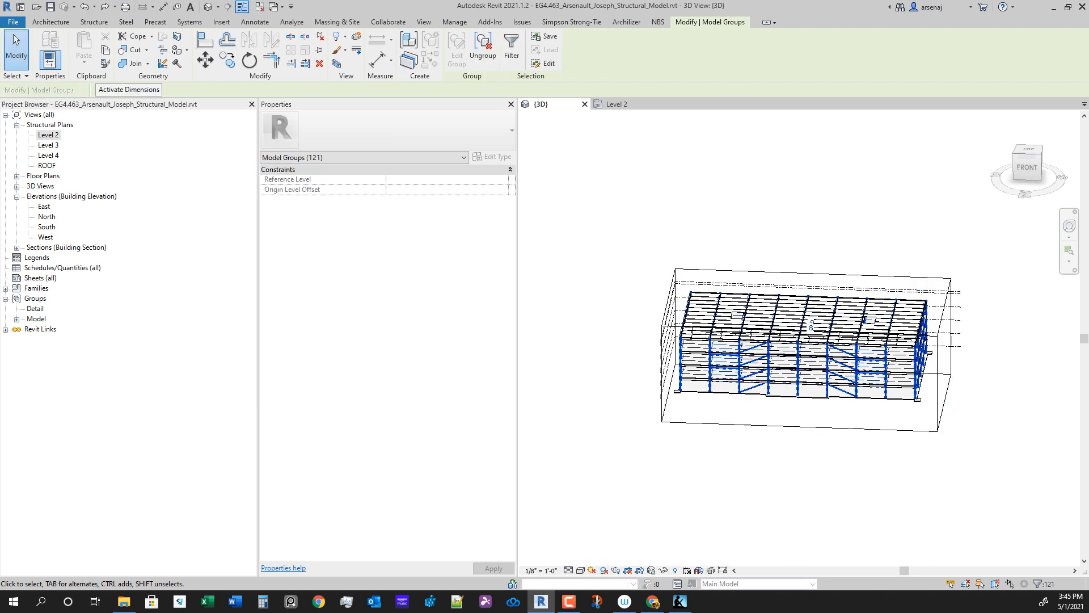
pyautogui.click(483, 49)
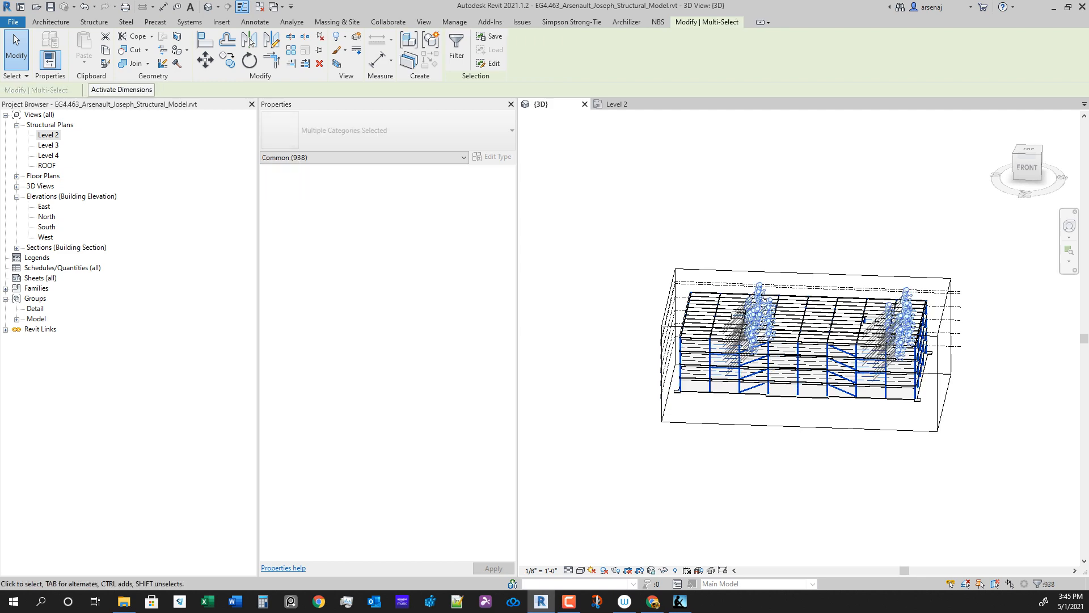
# Step: Select the full-height ungrouped column and beam line near grid 4 from a front-facing 3D view and check the selection
pyautogui.scroll(3, 774, 445)
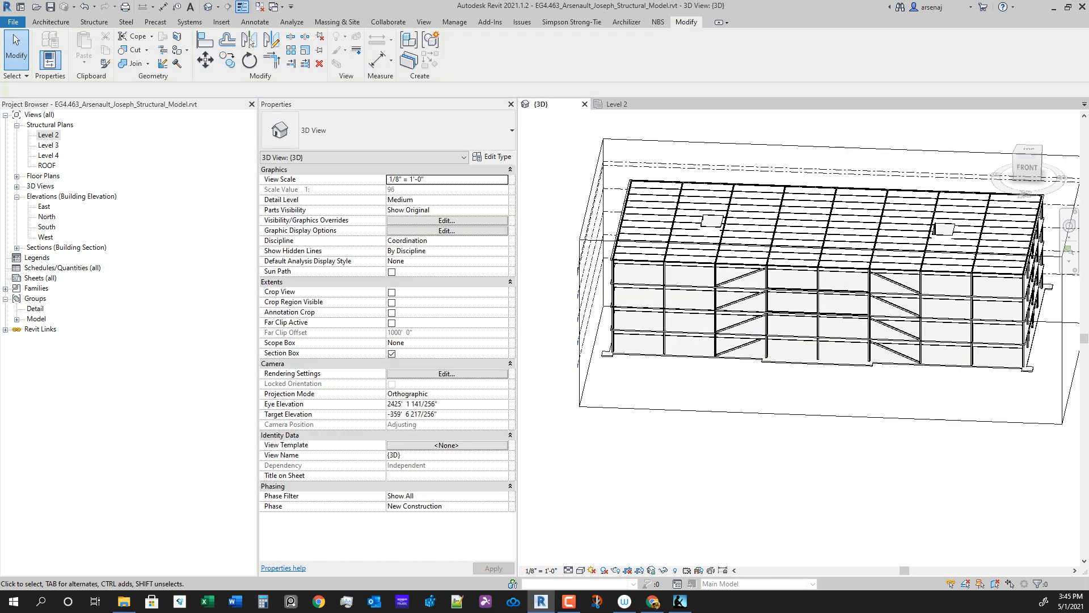
pyautogui.keyDown('shift'); pyautogui.moveTo(774, 445); pyautogui.dragTo(792, 306, button='middle'); pyautogui.keyUp('shift')
pyautogui.scroll(3, 794, 391)
pyautogui.scroll(-3, 808, 385)
pyautogui.scroll(-1, 794, 332)
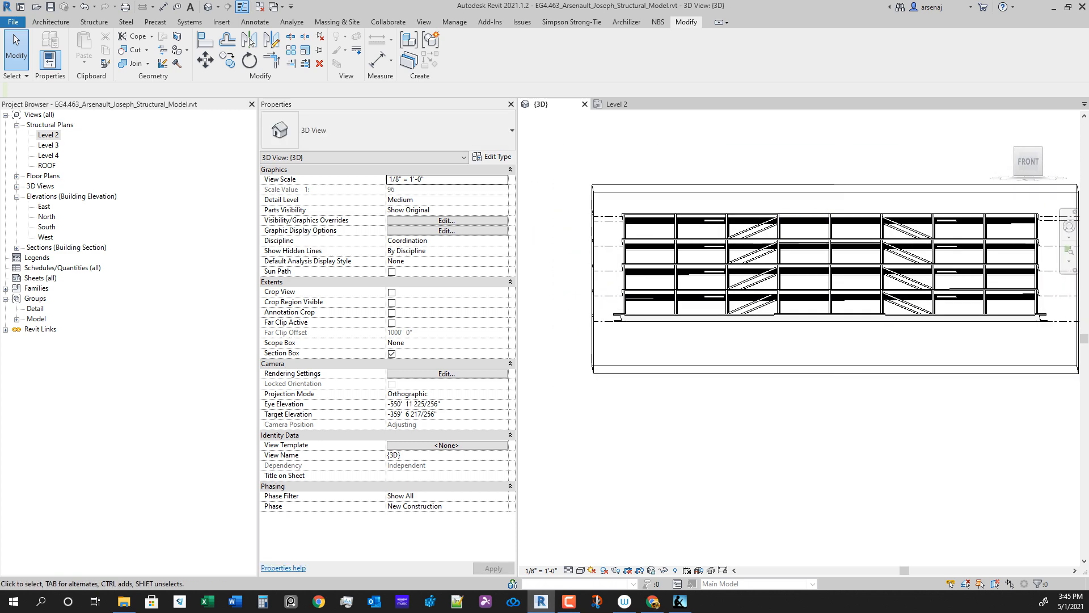
pyautogui.moveTo(793, 353); pyautogui.dragTo(793, 354)
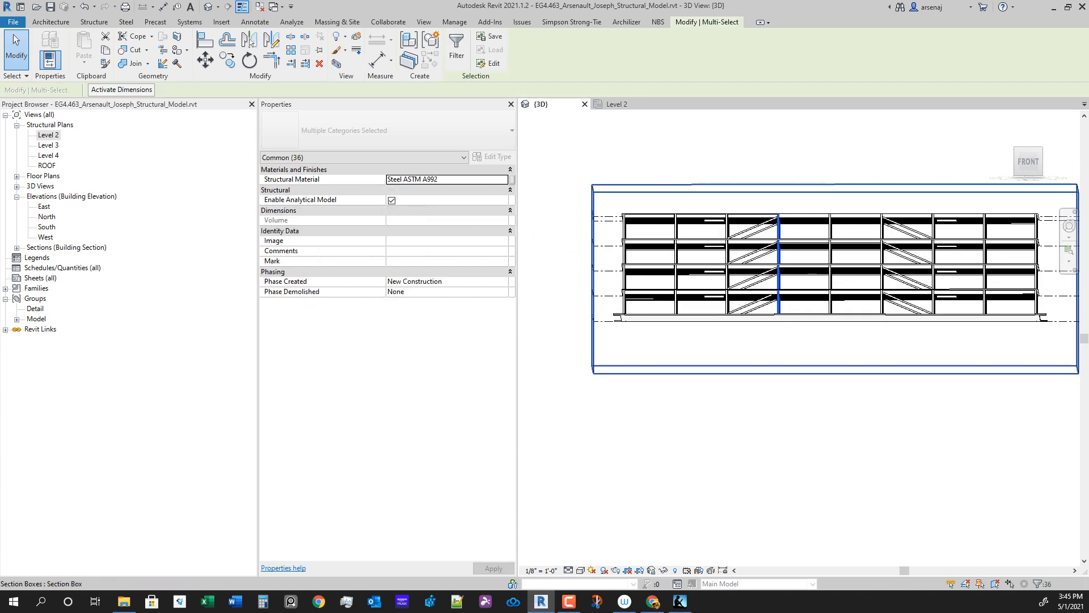
pyautogui.moveTo(793, 363); pyautogui.dragTo(794, 400, button='middle')
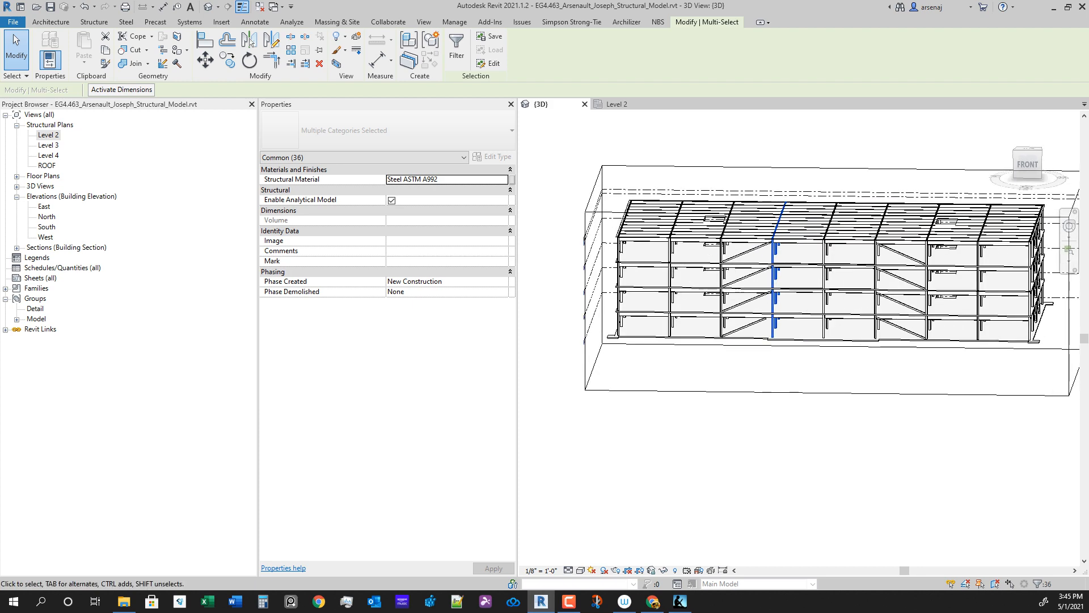
pyautogui.keyDown('shift'); pyautogui.moveTo(793, 340); pyautogui.dragTo(808, 340, button='middle'); pyautogui.keyUp('shift')
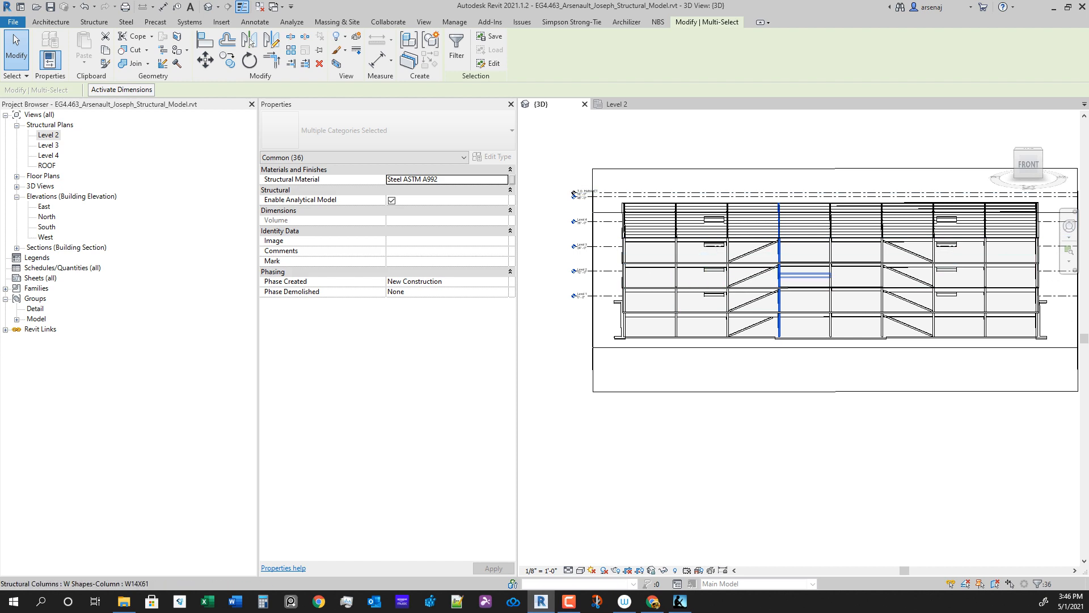
# Step: Move the selected column line horizontally in the Level 2 plan from its column's flange midpoint onto grid 4
pyautogui.click(616, 103)
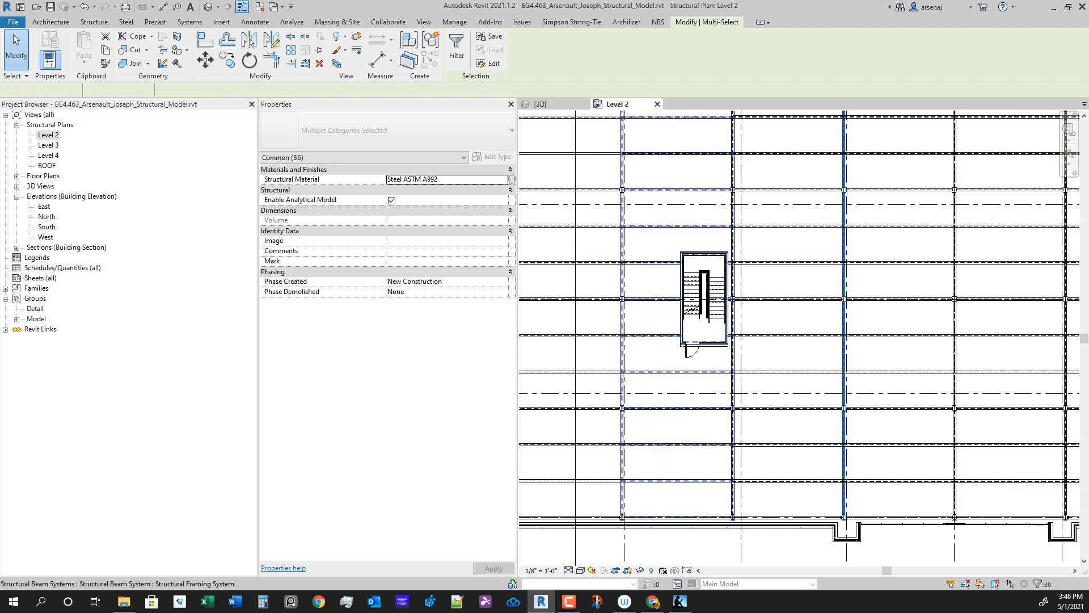
pyautogui.moveTo(815, 409); pyautogui.dragTo(782, 212, button='middle')
pyautogui.scroll(-1, 782, 212)
pyautogui.scroll(5, 824, 295)
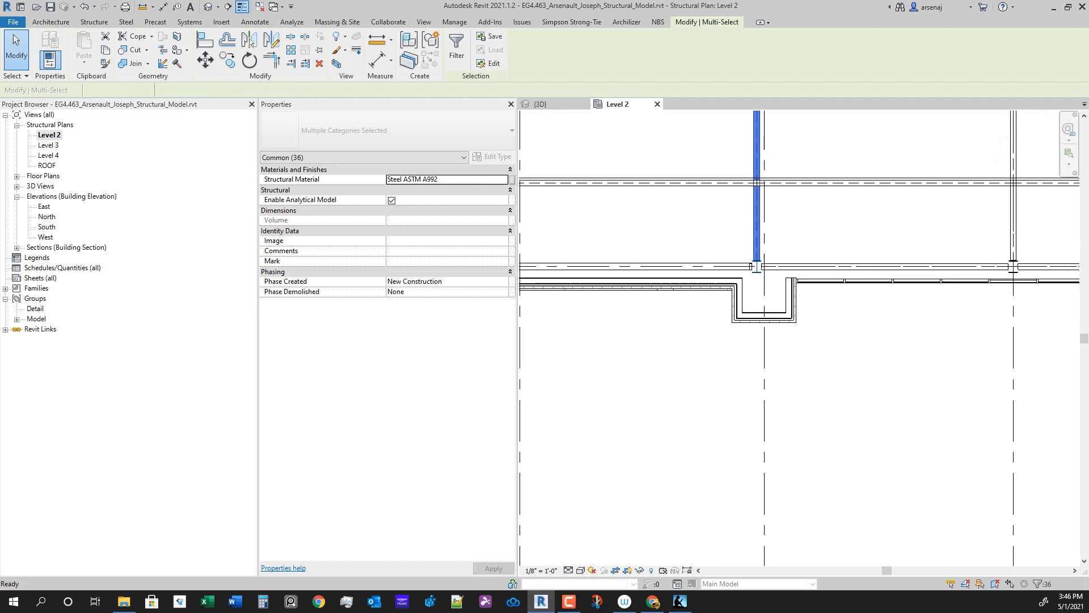
pyautogui.press('m')
pyautogui.press('v')
pyautogui.scroll(4, 751, 304)
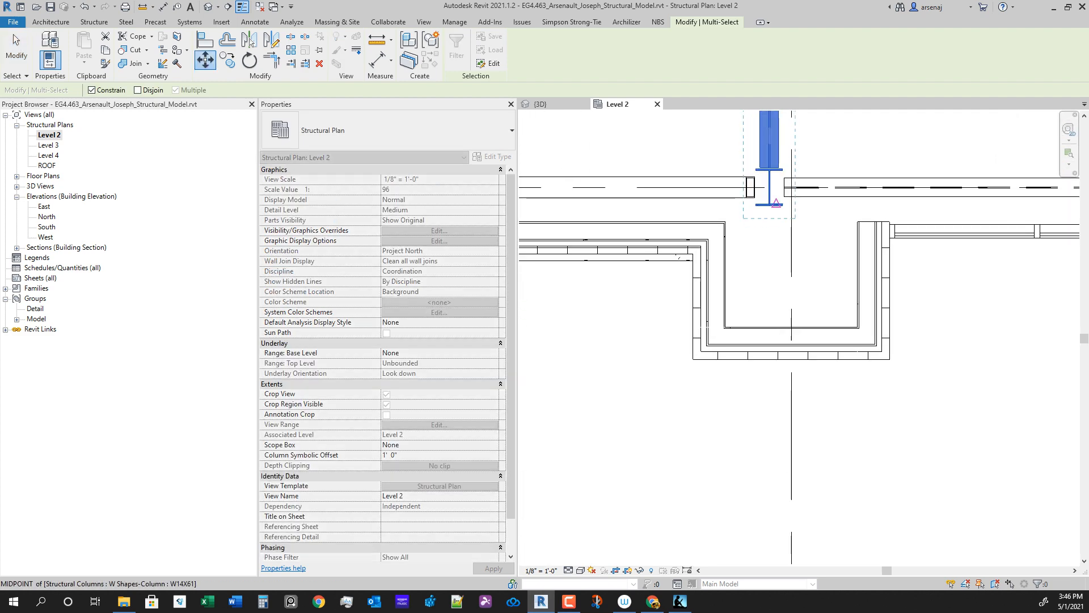
pyautogui.click(769, 205)
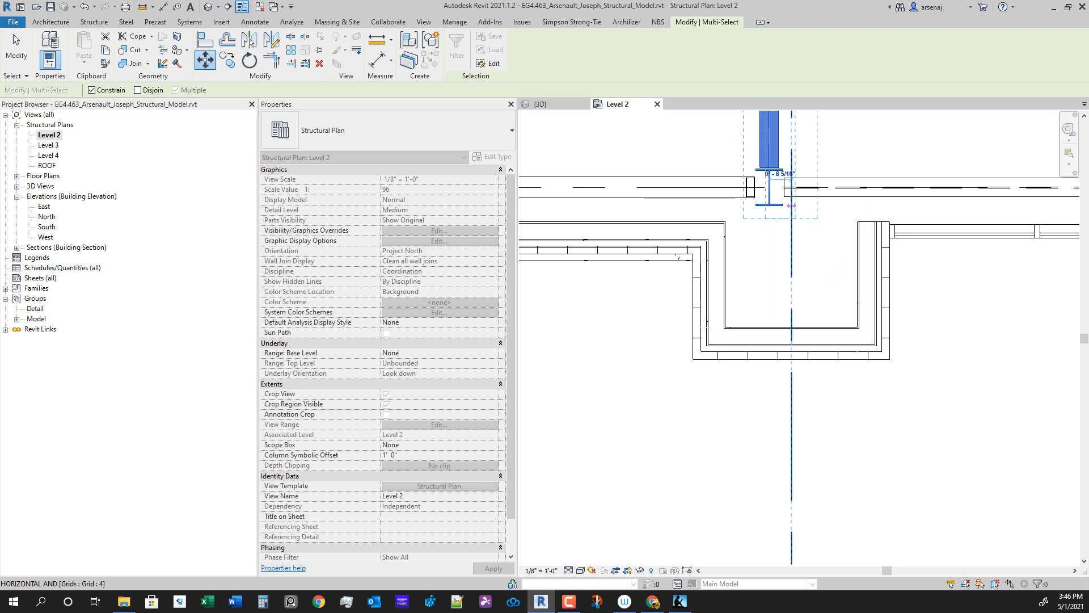
pyautogui.click(791, 206)
pyautogui.scroll(-5, 808, 479)
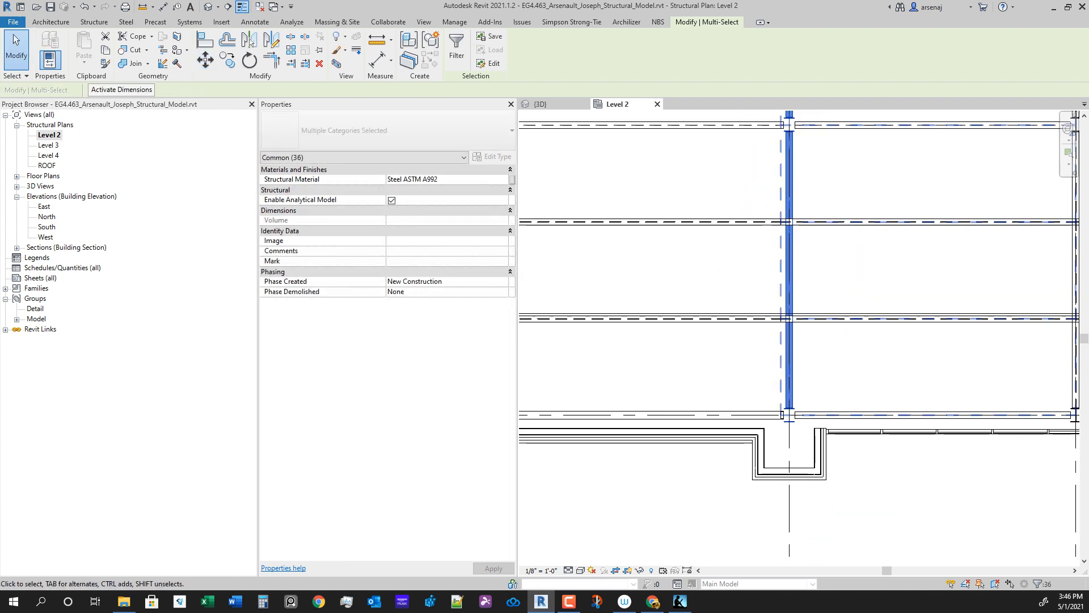
# Step: Check how the column lines at grids 5 and 6 sit relative to their grid lines in the Level 2 plan
pyautogui.scroll(-1, 665, 464)
pyautogui.moveTo(808, 479); pyautogui.dragTo(642, 462, button='middle')
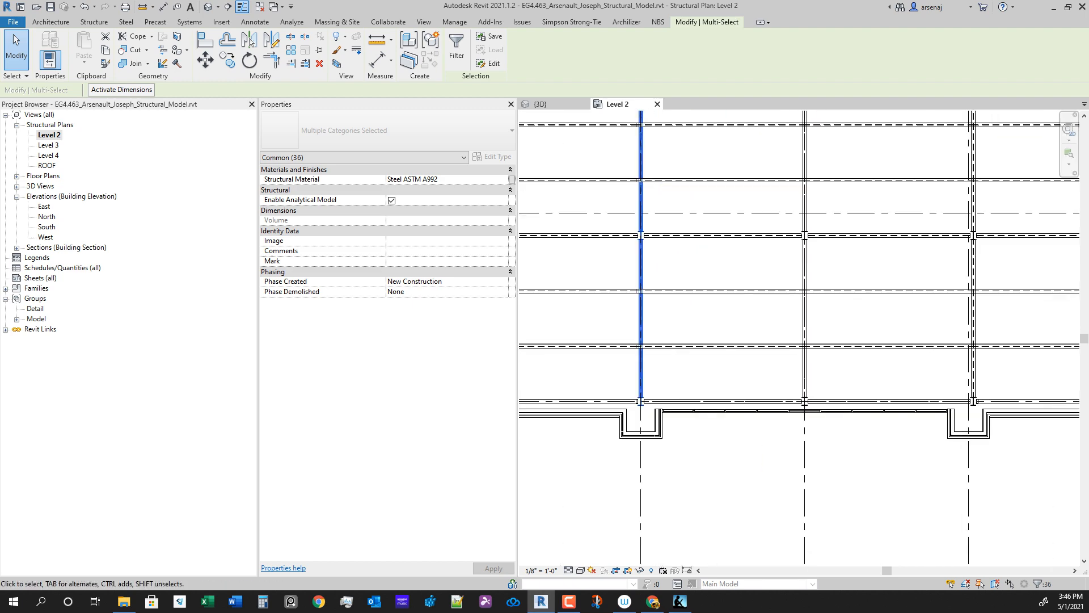
pyautogui.scroll(3, 819, 428)
pyautogui.scroll(-2, 805, 419)
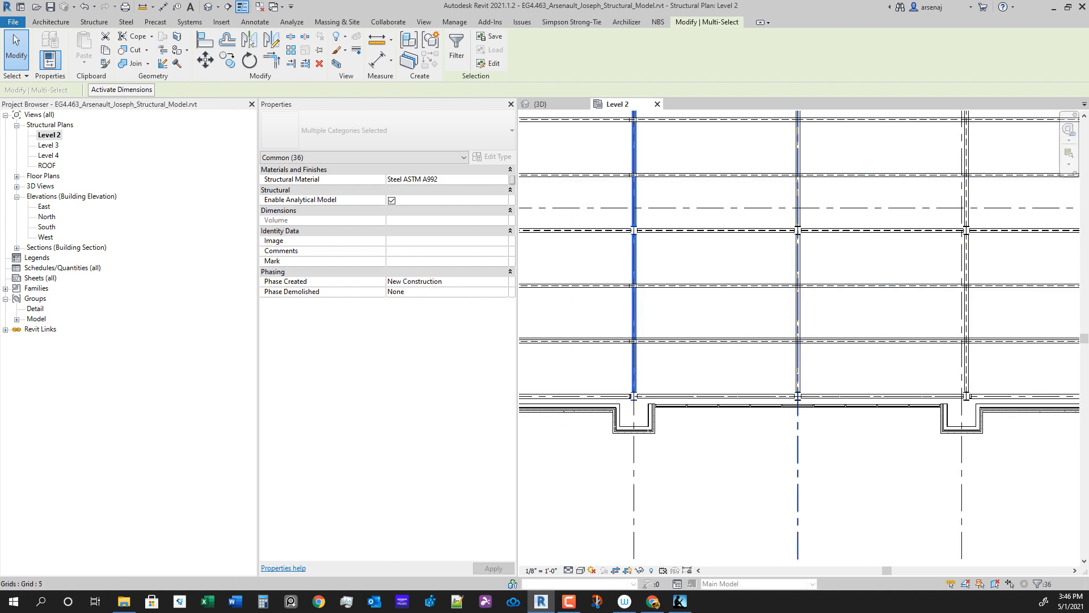
pyautogui.scroll(2, 796, 424)
pyautogui.scroll(-3, 810, 431)
pyautogui.moveTo(810, 430); pyautogui.dragTo(717, 430, button='middle')
pyautogui.scroll(2, 844, 439)
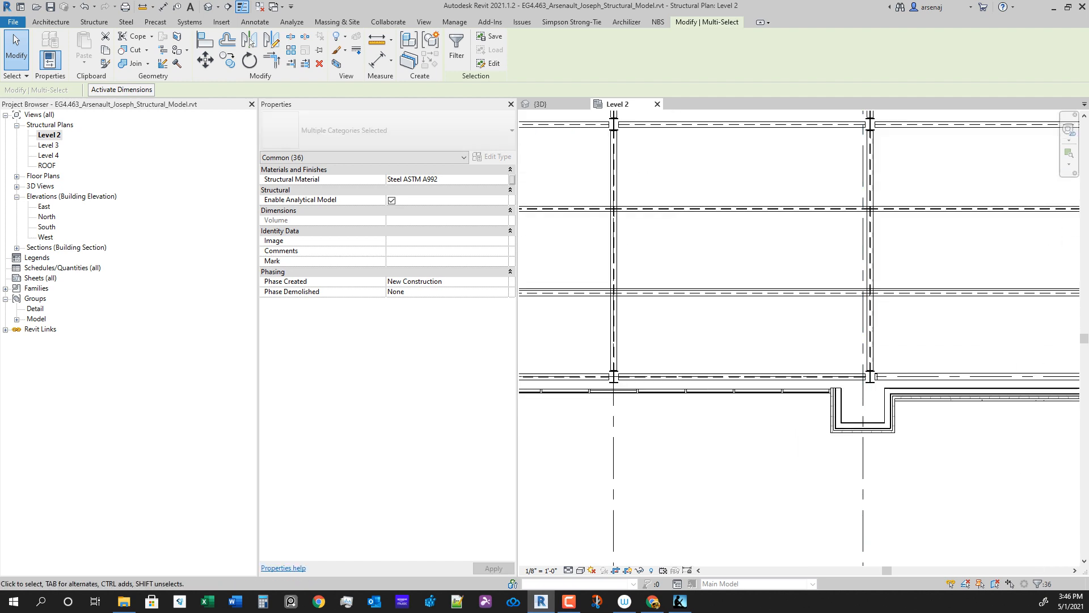
# Step: Select the full-height column and beam line near grid 6 in the 3D view and check the selection
pyautogui.click(540, 104)
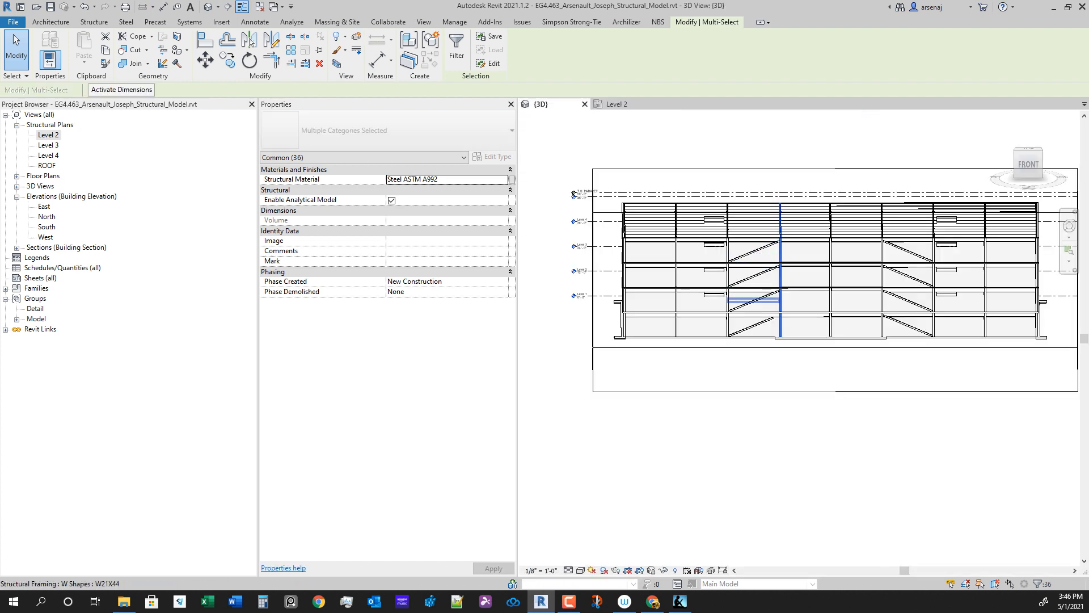
pyautogui.moveTo(754, 298); pyautogui.dragTo(693, 310, button='middle')
pyautogui.scroll(2, 787, 400)
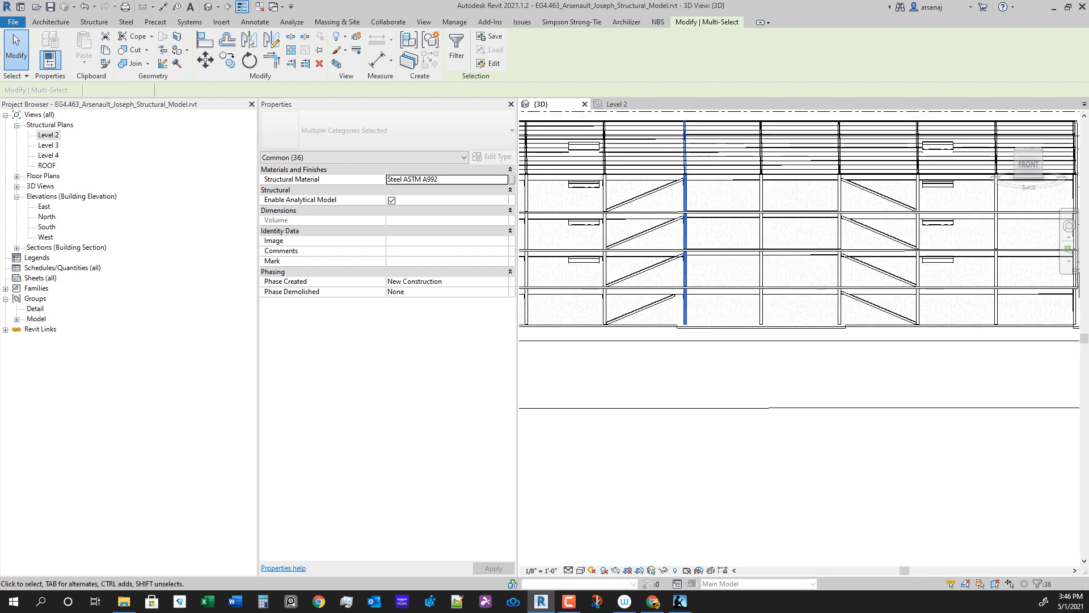
pyautogui.moveTo(802, 360); pyautogui.dragTo(864, 112)
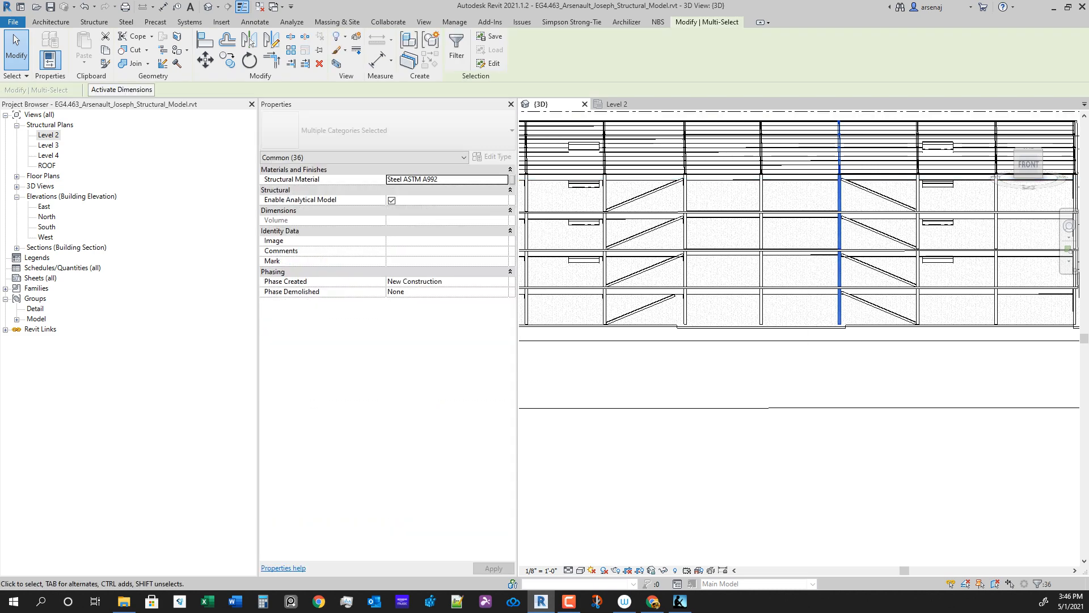
pyautogui.scroll(-1, 838, 249)
pyautogui.keyDown('shift'); pyautogui.moveTo(839, 250); pyautogui.dragTo(848, 227, button='middle'); pyautogui.keyUp('shift')
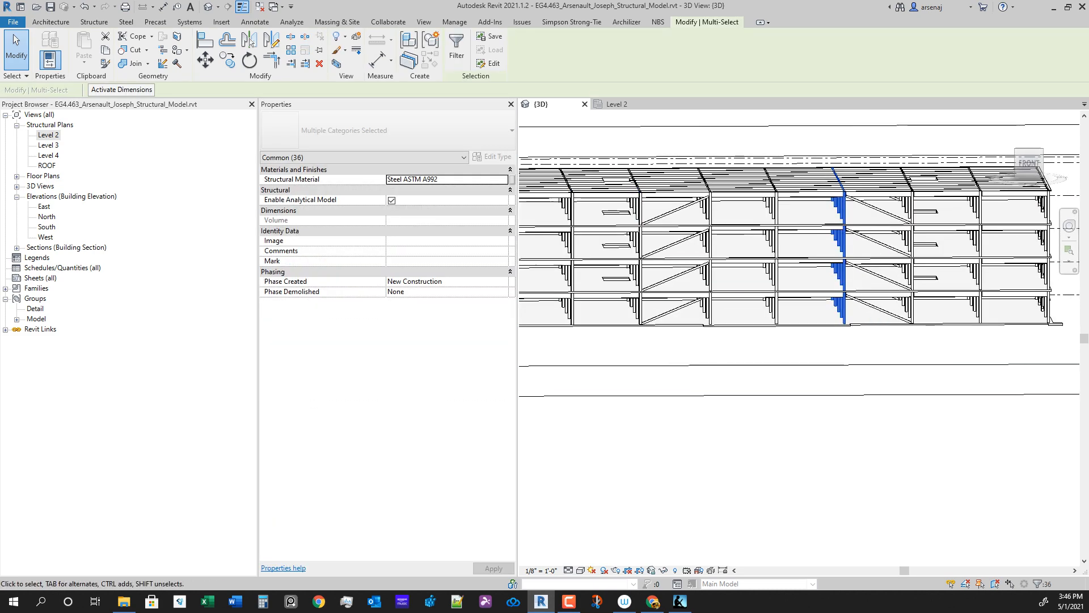
# Step: Move the selected column line horizontally in the Level 2 plan from its column's flange midpoint onto grid 6
pyautogui.click(616, 104)
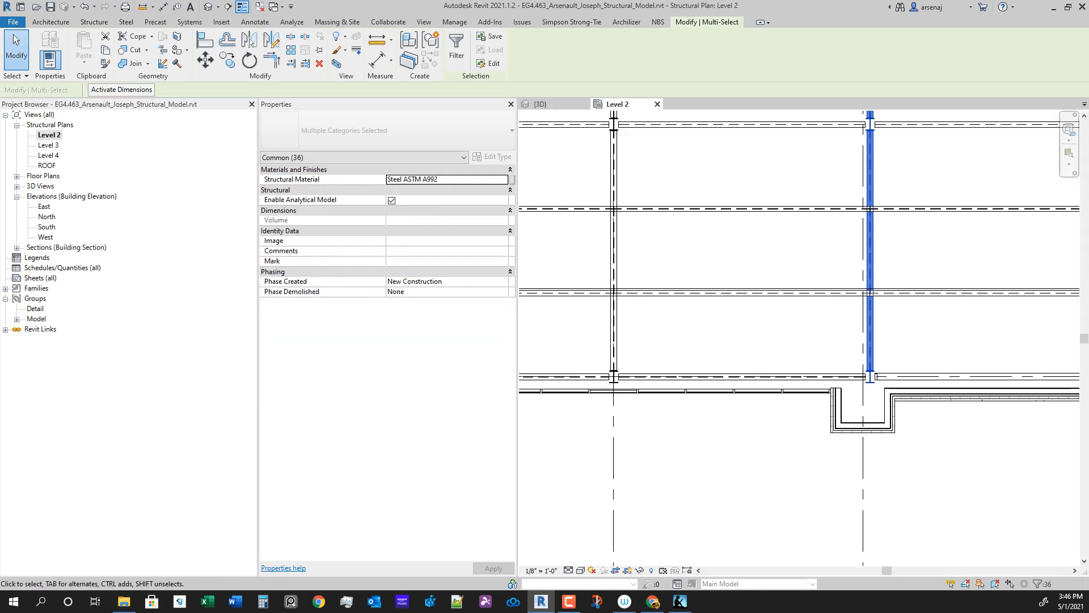
pyautogui.press('m')
pyautogui.press('v')
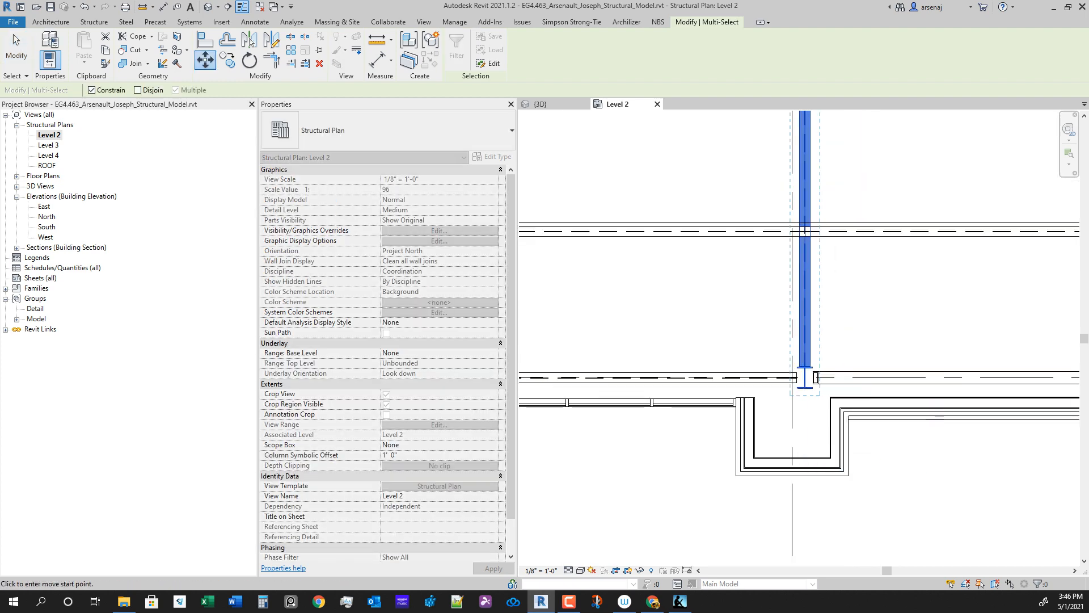
pyautogui.scroll(3, 788, 394)
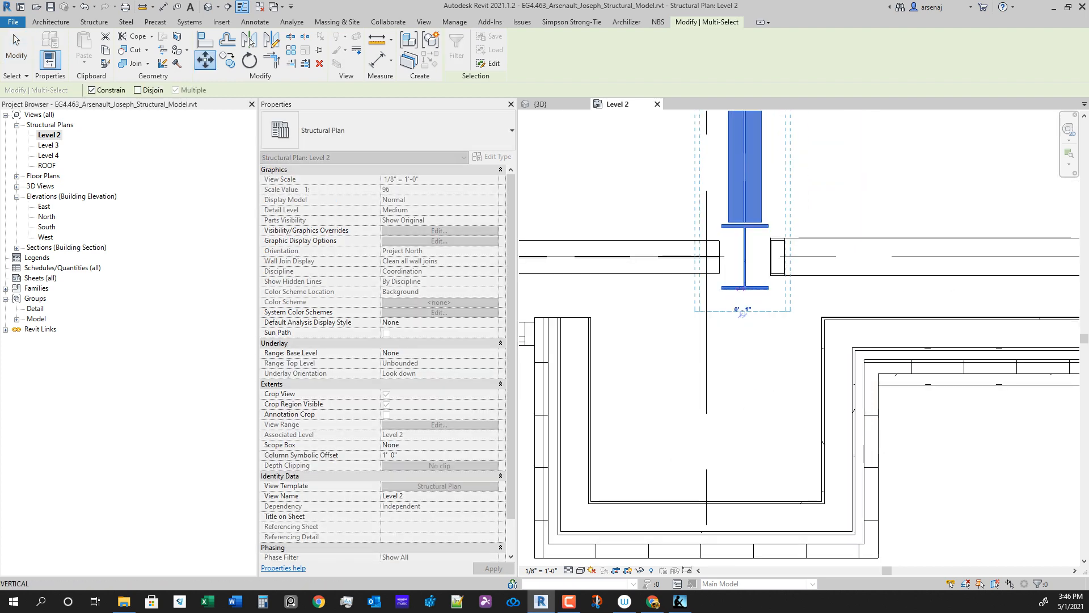
pyautogui.click(706, 289)
pyautogui.scroll(-5, 707, 289)
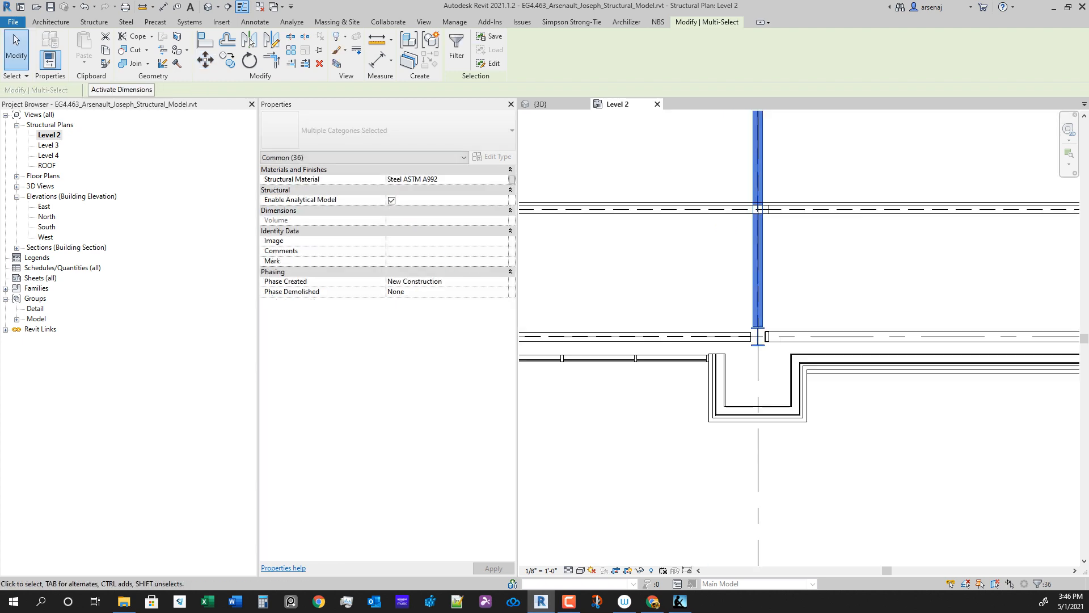
# Step: Check how the column lines past grid 6 sit relative to grids 7 and 8 in Level 2, and return to the 3D front view
pyautogui.scroll(1, 792, 441)
pyautogui.scroll(-2, 792, 448)
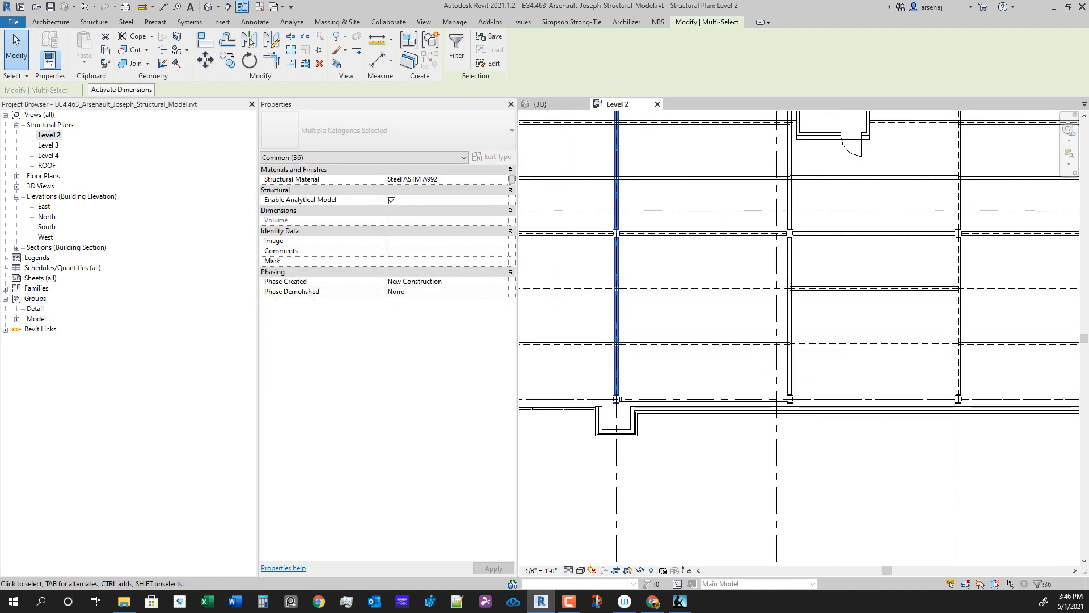
pyautogui.moveTo(913, 468); pyautogui.dragTo(797, 457, button='middle')
pyautogui.scroll(-3, 797, 457)
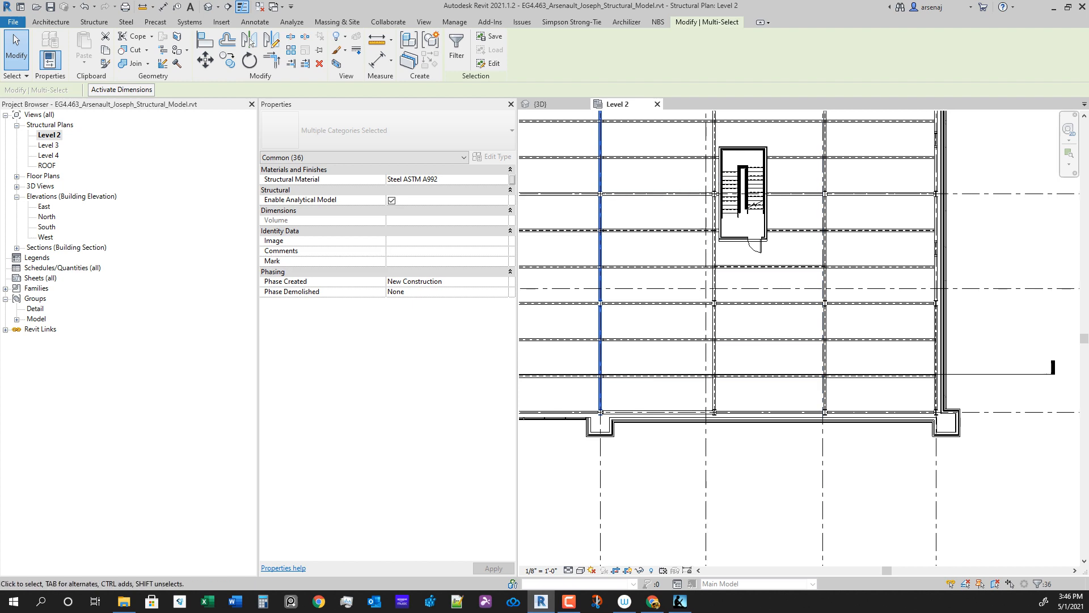
pyautogui.click(540, 104)
pyautogui.moveTo(839, 256); pyautogui.dragTo(718, 312, button='middle')
pyautogui.moveTo(804, 420)
pyautogui.keyDown('shift'); pyautogui.mouseDown(button='middle')
pyautogui.moveTo(796, 439)
pyautogui.moveTo(804, 414)
pyautogui.mouseUp(button='middle'); pyautogui.keyUp('shift')
pyautogui.scroll(1, 804, 437)
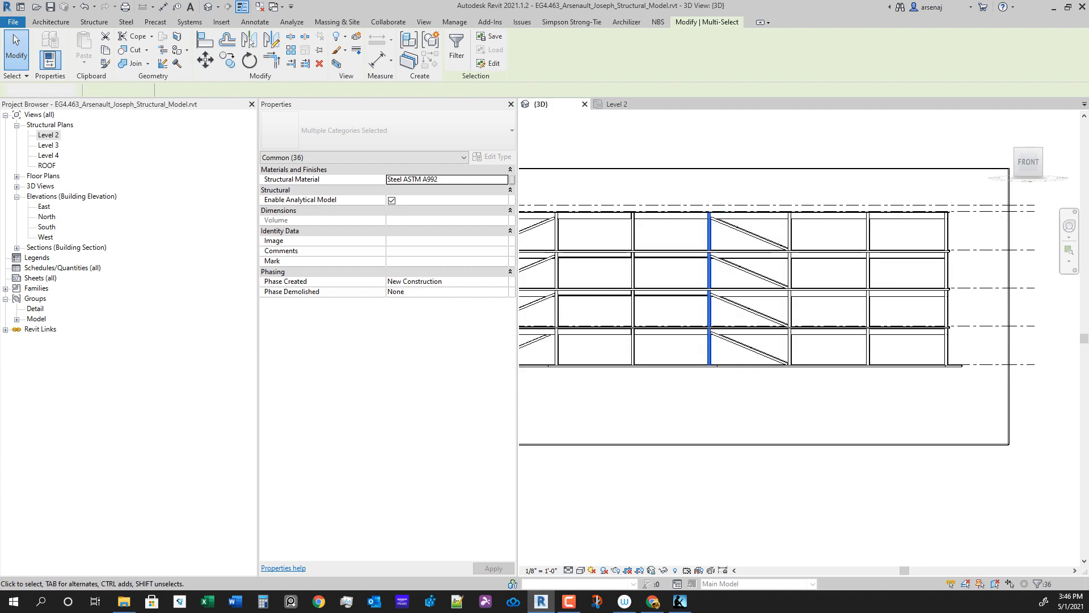
pyautogui.moveTo(780, 187); pyautogui.dragTo(796, 397)
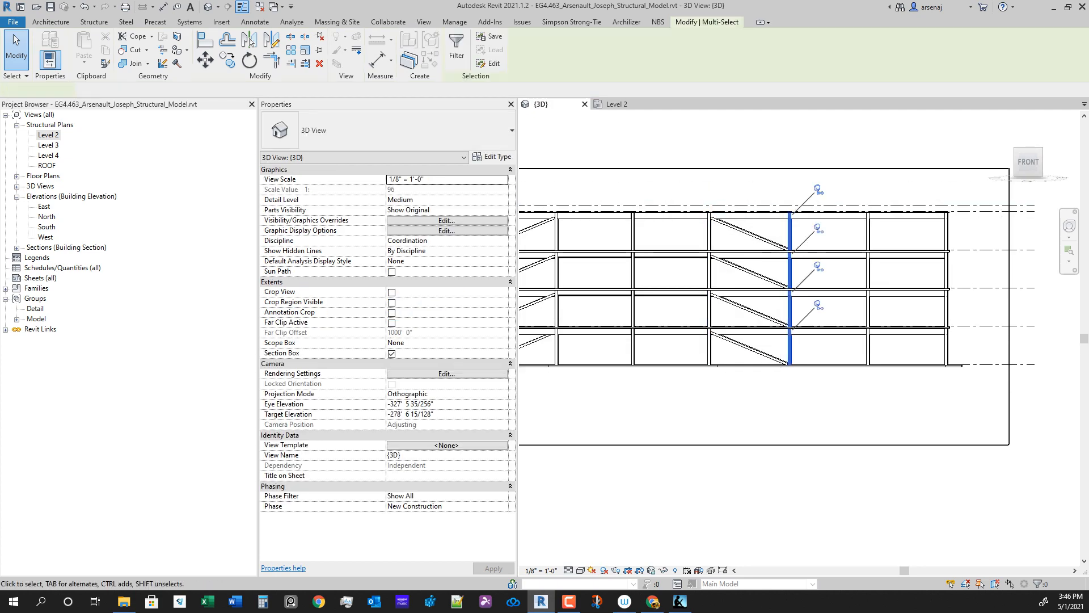
pyautogui.scroll(3, 814, 310)
pyautogui.moveTo(814, 311)
pyautogui.keyDown('shift'); pyautogui.mouseDown(button='middle')
pyautogui.moveTo(788, 301)
pyautogui.moveTo(801, 304)
pyautogui.moveTo(788, 397)
pyautogui.moveTo(803, 301)
pyautogui.mouseUp(button='middle'); pyautogui.keyUp('shift')
pyautogui.scroll(5, 803, 300)
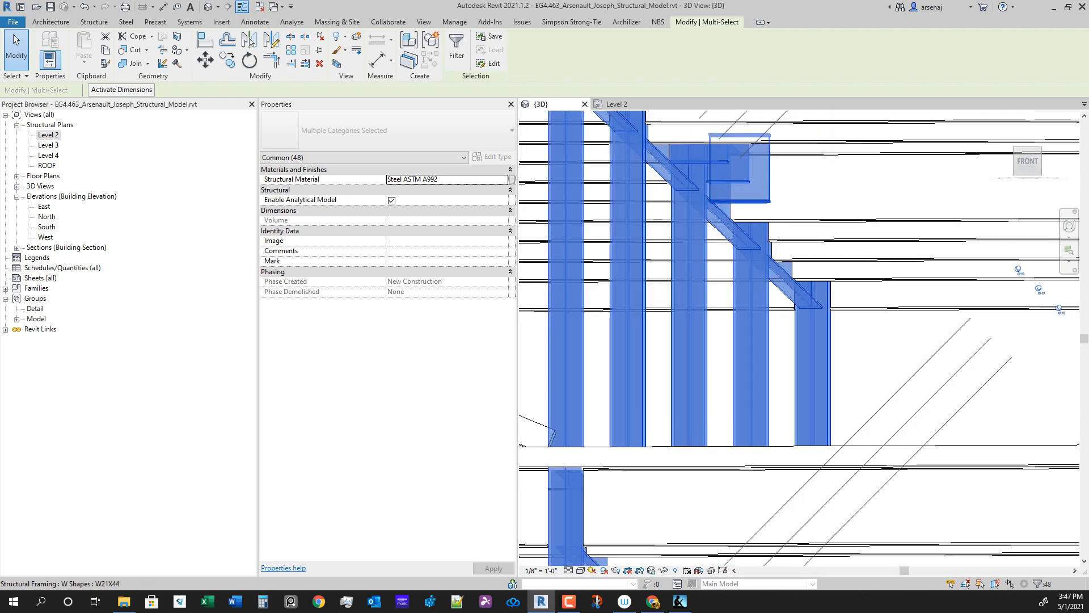
pyautogui.keyDown('shift'); pyautogui.click(759, 193); pyautogui.keyUp('shift')
pyautogui.keyDown('shift'); pyautogui.click(738, 173); pyautogui.keyUp('shift')
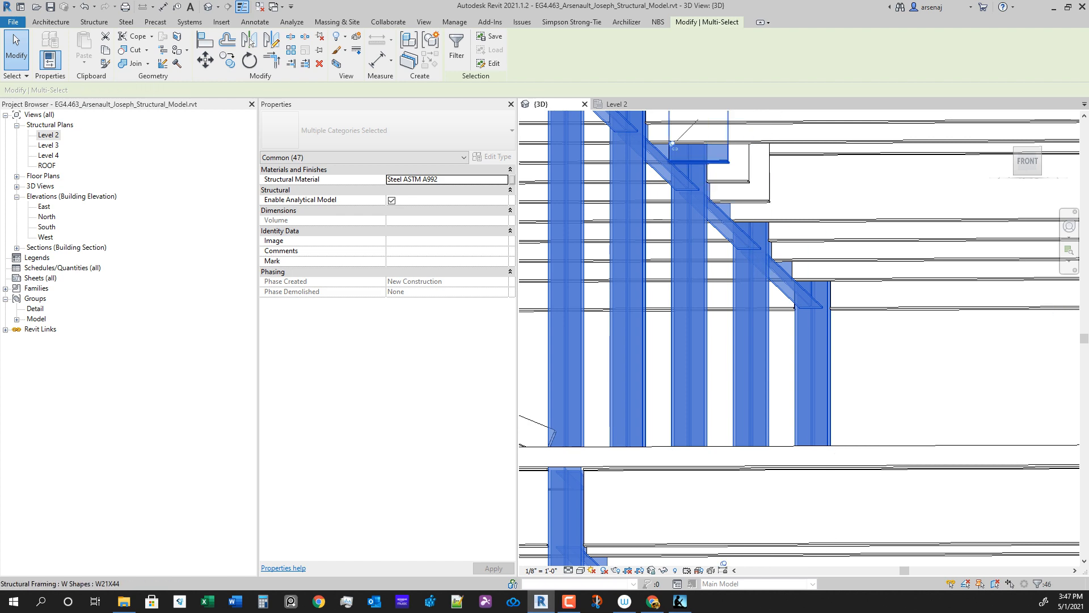
pyautogui.scroll(-8, 784, 432)
pyautogui.press('Escape')
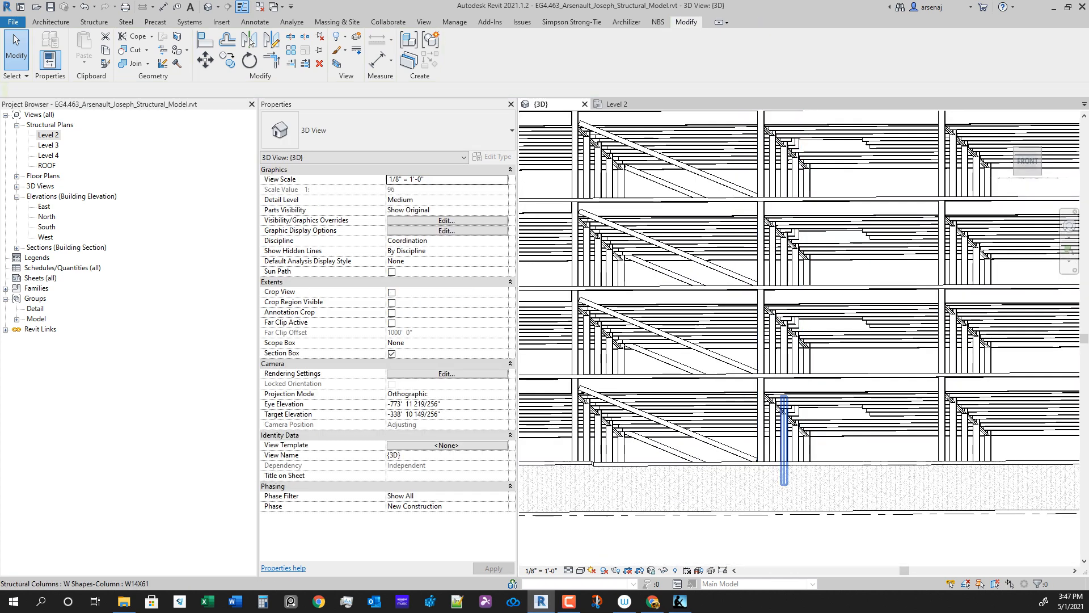
# Step: Select the full-height column and beam line near grid 7 in the 3D front view and check the selection from an angle
pyautogui.scroll(-2, 767, 421)
pyautogui.keyDown('shift'); pyautogui.moveTo(769, 375); pyautogui.dragTo(777, 401, button='middle'); pyautogui.keyUp('shift')
pyautogui.scroll(1, 834, 243)
pyautogui.click(770, 266)
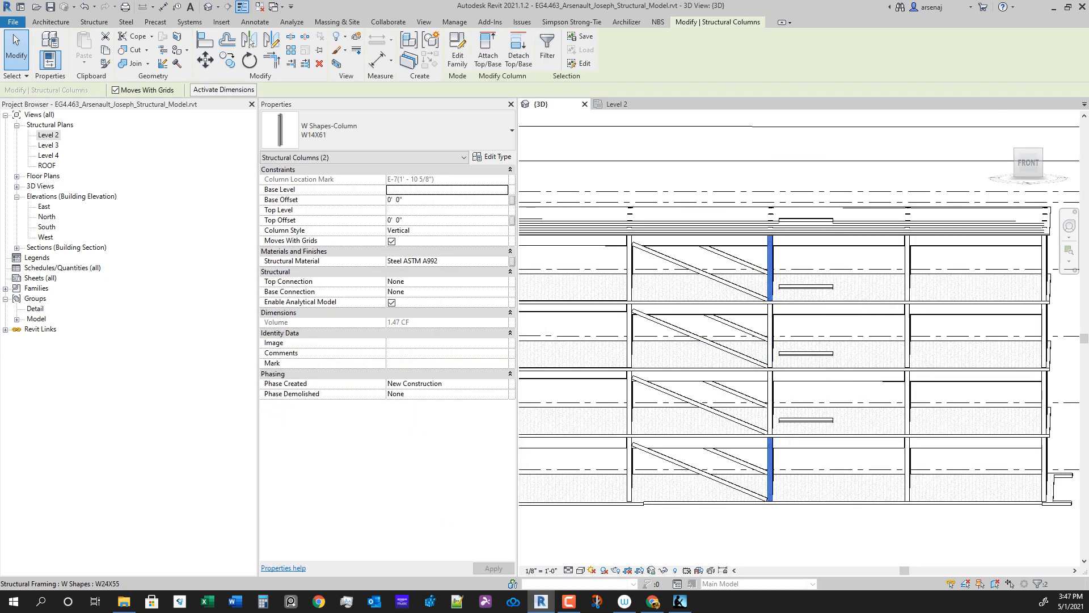
pyautogui.keyDown('shift'); pyautogui.moveTo(805, 340); pyautogui.dragTo(828, 380, button='middle'); pyautogui.keyUp('shift')
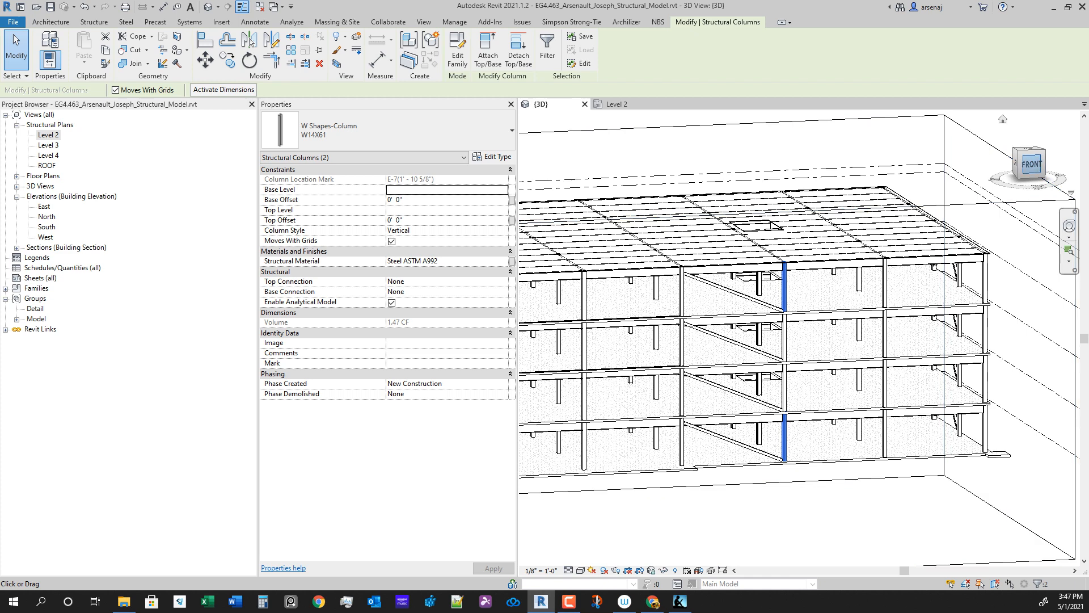
pyautogui.click(1030, 165)
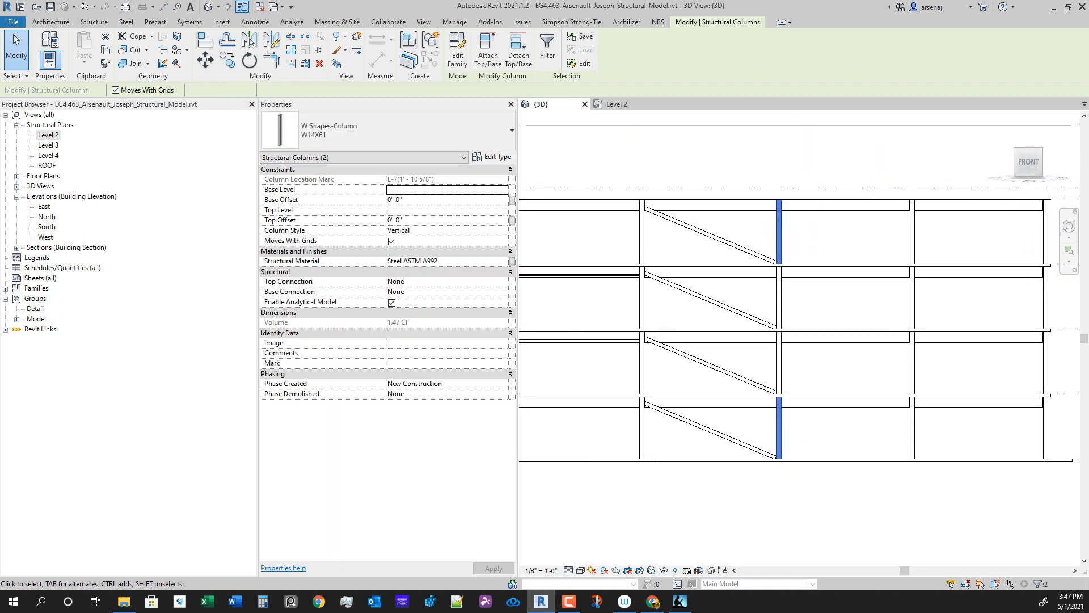
pyautogui.press('Escape')
pyautogui.moveTo(779, 493); pyautogui.dragTo(786, 506)
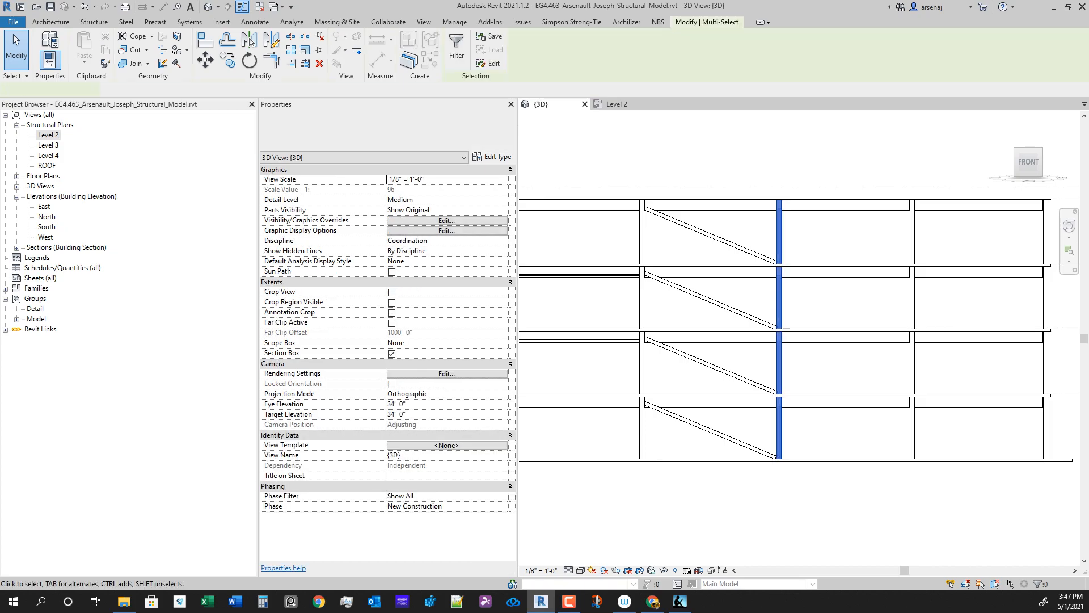
pyautogui.keyDown('shift'); pyautogui.moveTo(786, 505); pyautogui.dragTo(794, 420, button='middle'); pyautogui.keyUp('shift')
pyautogui.scroll(3, 803, 321)
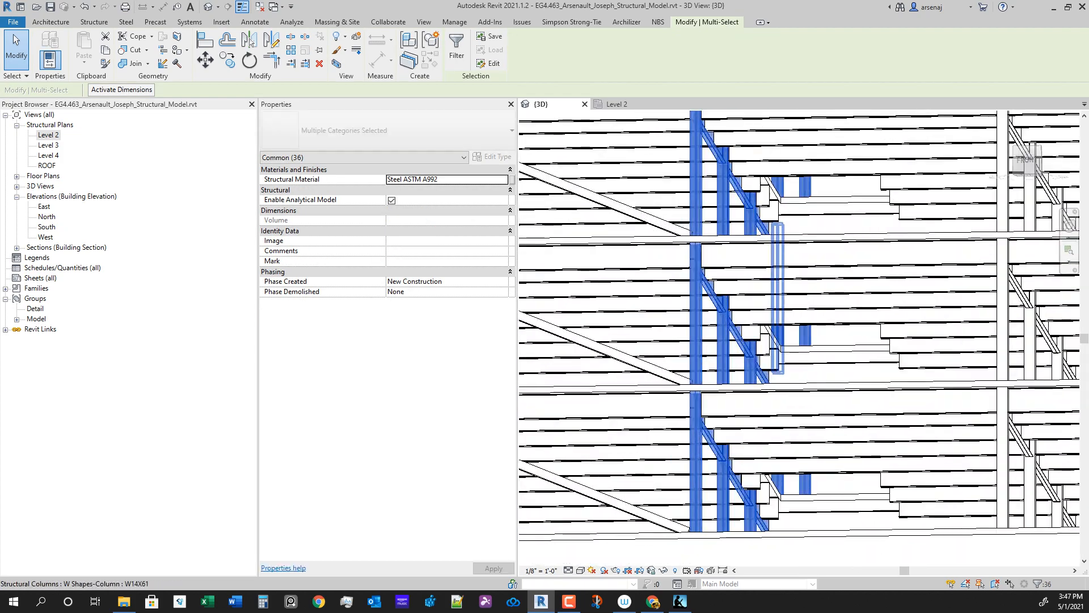
pyautogui.scroll(-2, 779, 347)
# Step: Move the selected column line horizontally in the Level 2 plan from its column's flange midpoint onto grid 7 and clear the selection
pyautogui.click(617, 104)
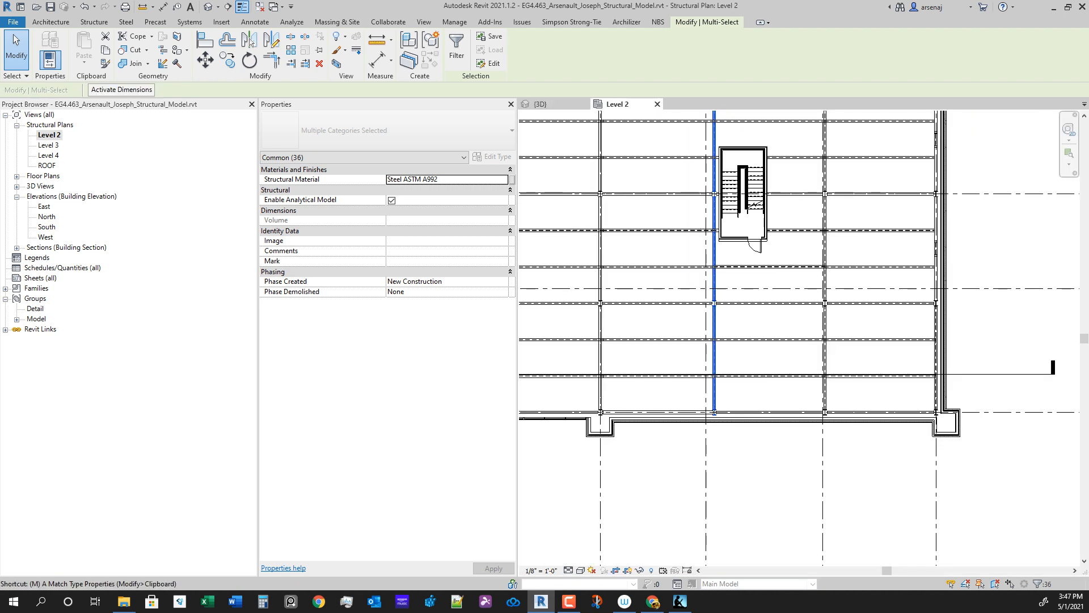
pyautogui.scroll(8, 714, 417)
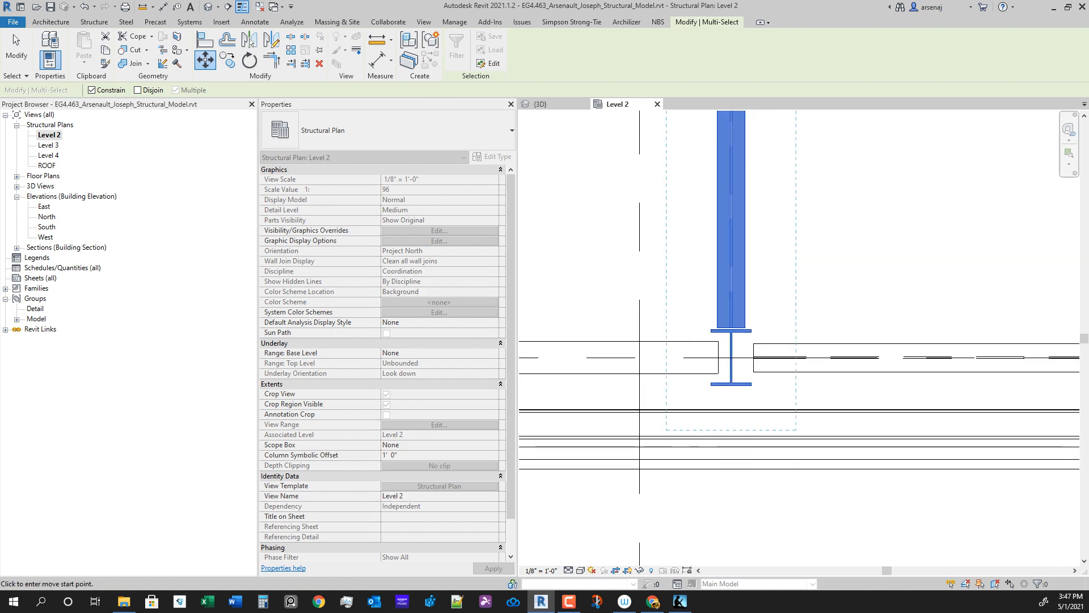
pyautogui.click(724, 376)
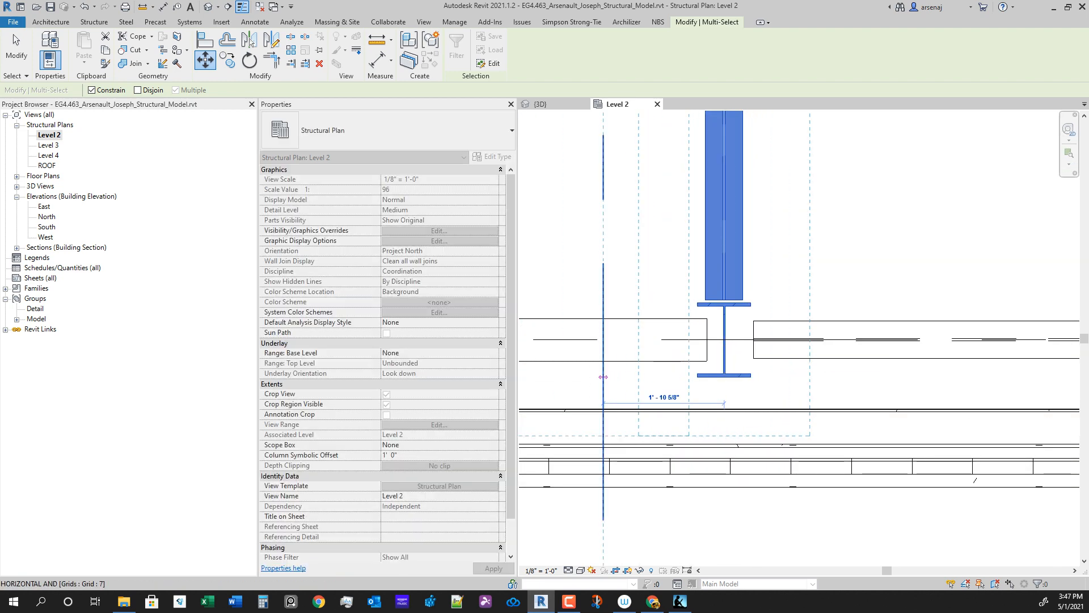
pyautogui.click(603, 376)
pyautogui.scroll(-5, 822, 341)
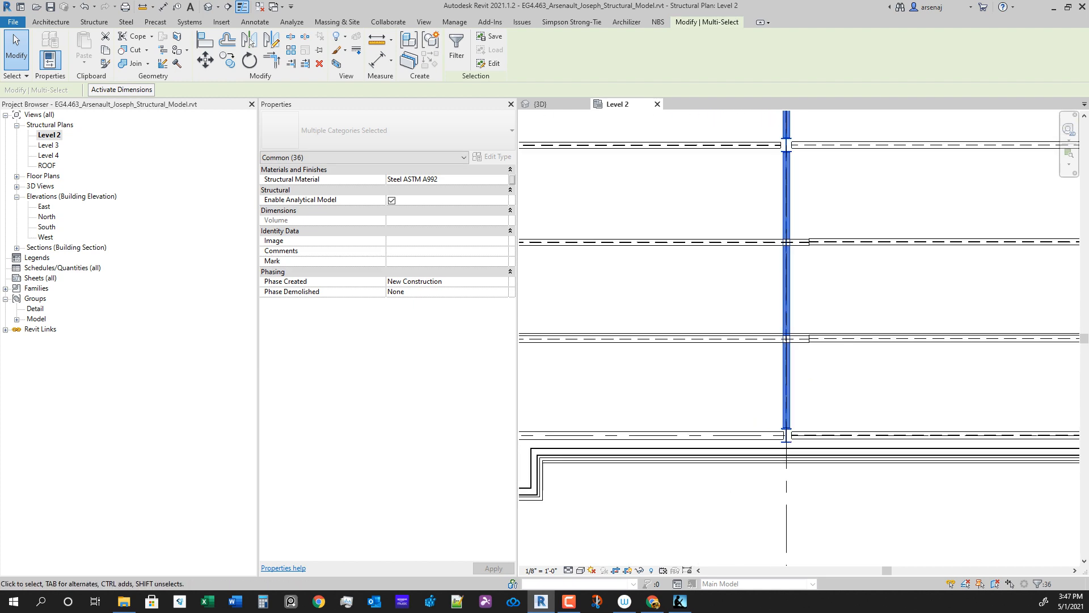
pyautogui.scroll(-2, 945, 475)
pyautogui.scroll(-2, 793, 521)
pyautogui.moveTo(984, 520); pyautogui.dragTo(727, 527, button='middle')
pyautogui.press('Escape')
# Step: Select the full-height column and beam line near grid 8 in the 3D front view and check the selection from an angle
pyautogui.scroll(-2, 792, 521)
pyautogui.scroll(-1, 728, 528)
pyautogui.scroll(1, 728, 527)
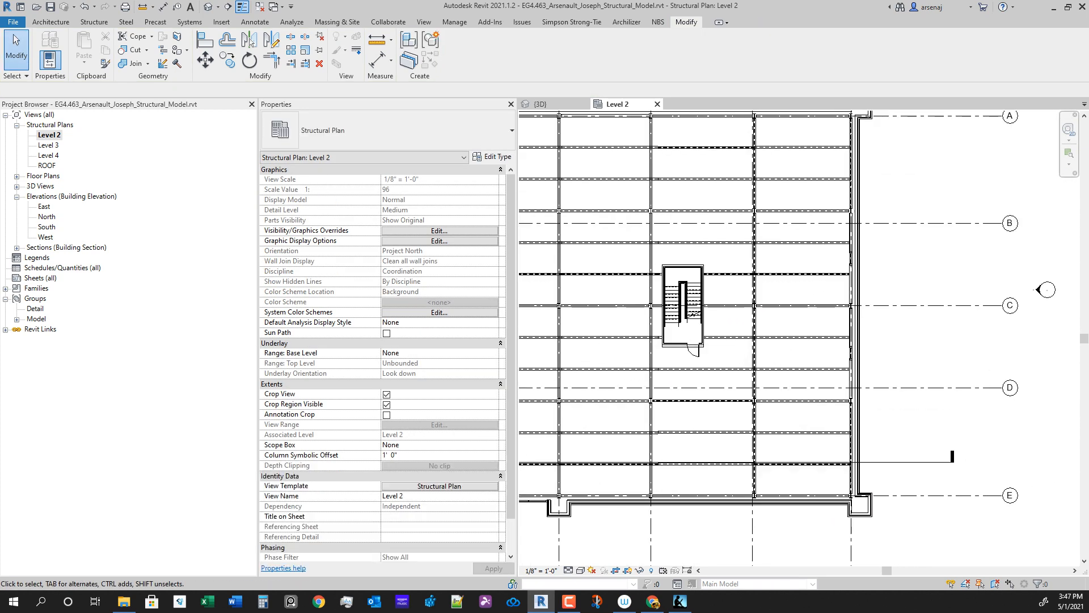
pyautogui.scroll(-2, 727, 528)
pyautogui.hotkey('ctrl', 'Tab')
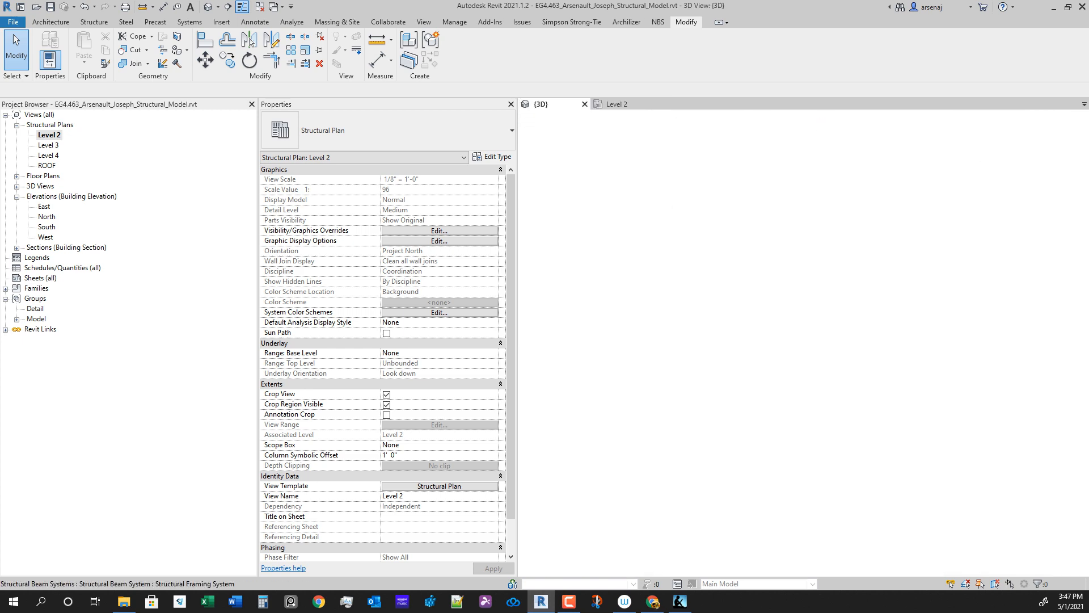
pyautogui.scroll(1, 831, 276)
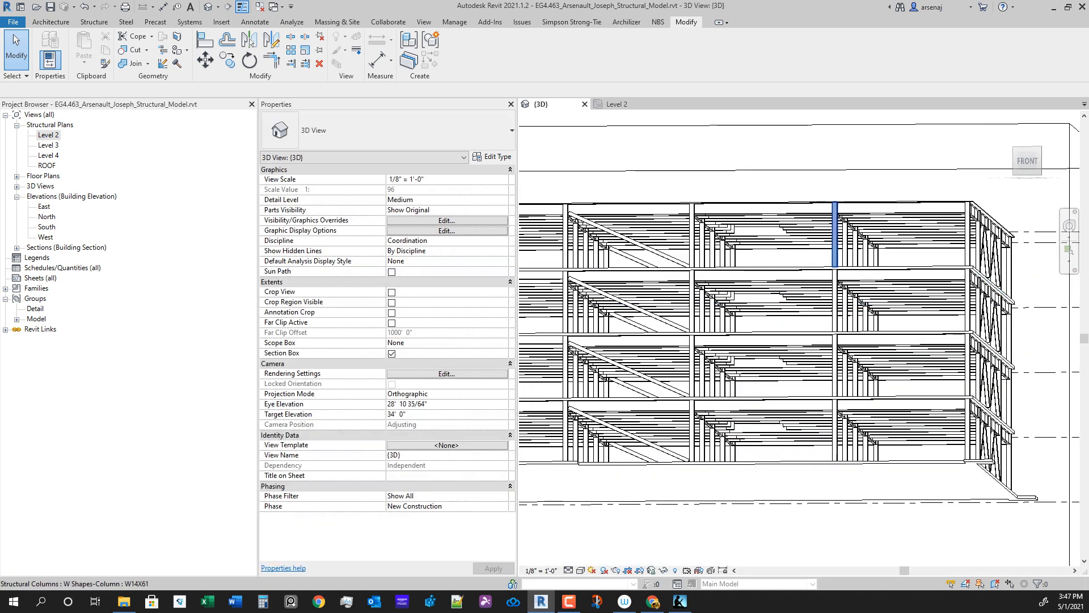
pyautogui.click(835, 235)
pyautogui.keyDown('ctrl'); pyautogui.click(834, 429); pyautogui.keyUp('ctrl')
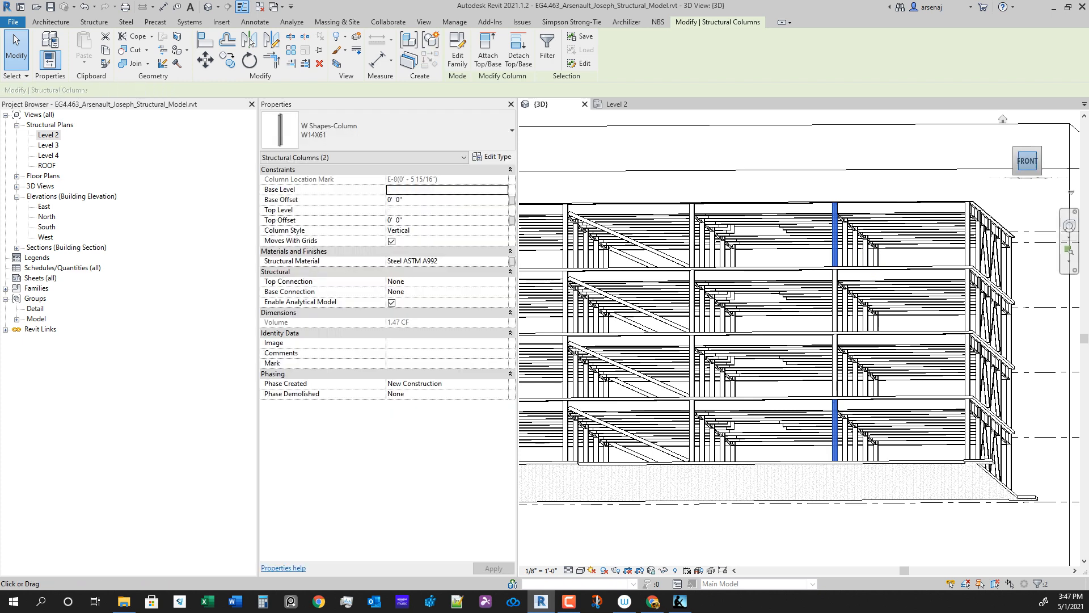
pyautogui.click(1028, 164)
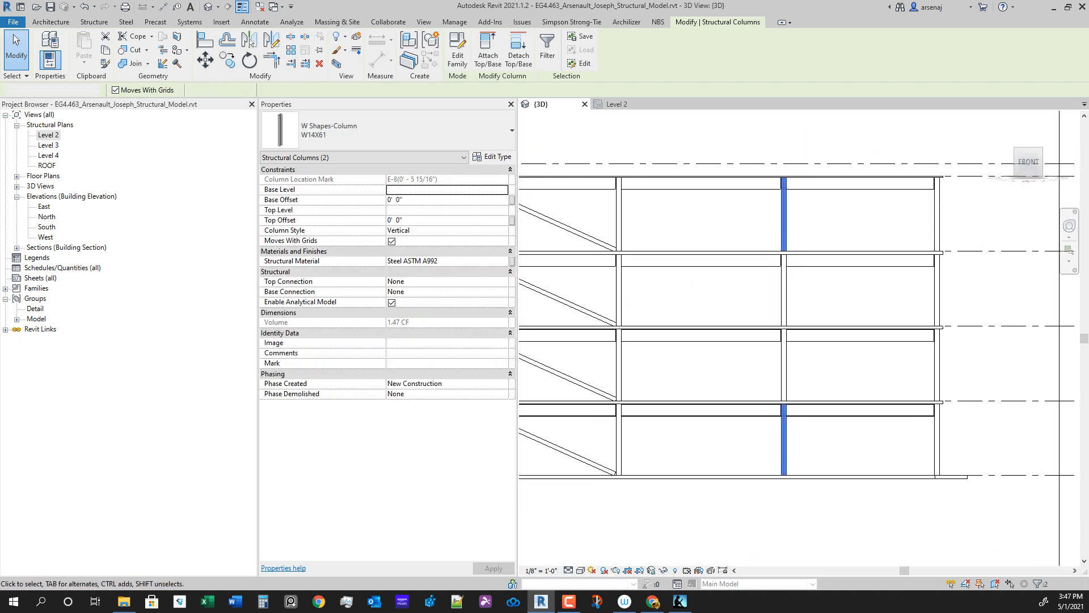
pyautogui.press('Escape')
pyautogui.moveTo(795, 521); pyautogui.dragTo(795, 521)
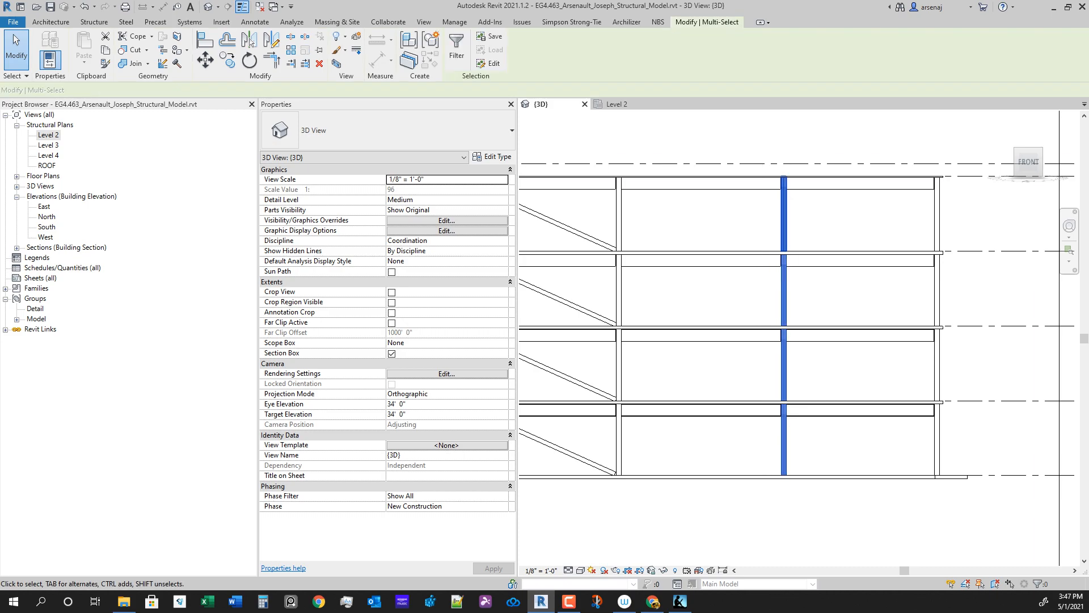
pyautogui.keyDown('shift'); pyautogui.moveTo(795, 521); pyautogui.dragTo(794, 466, button='middle'); pyautogui.keyUp('shift')
# Step: Move the selected column line horizontally in the Level 2 plan from its column's flange midpoint onto grid 8
pyautogui.click(617, 104)
pyautogui.scroll(6, 776, 495)
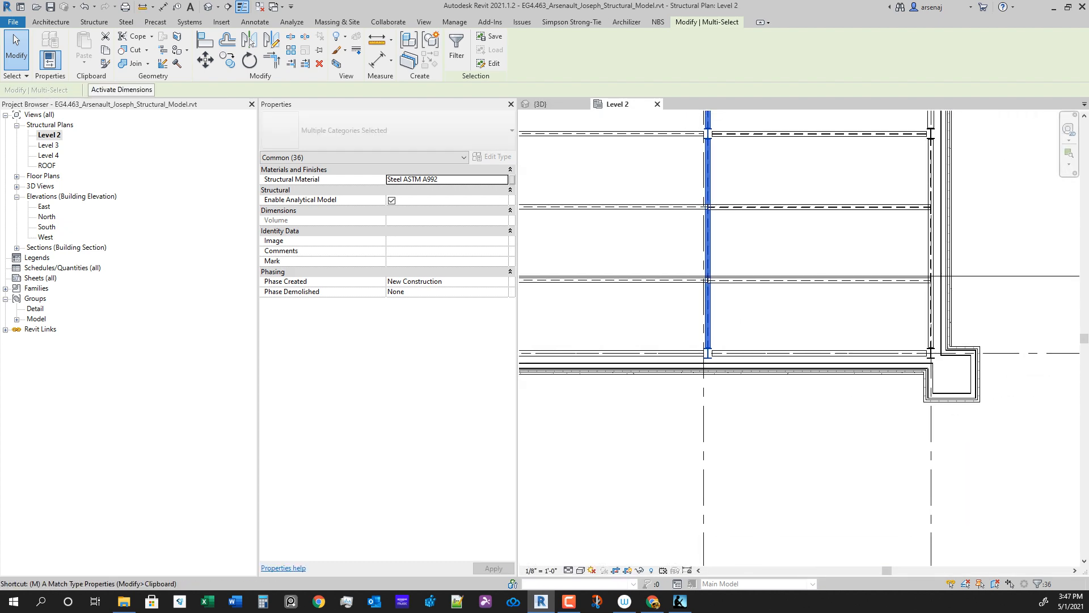
pyautogui.scroll(8, 702, 365)
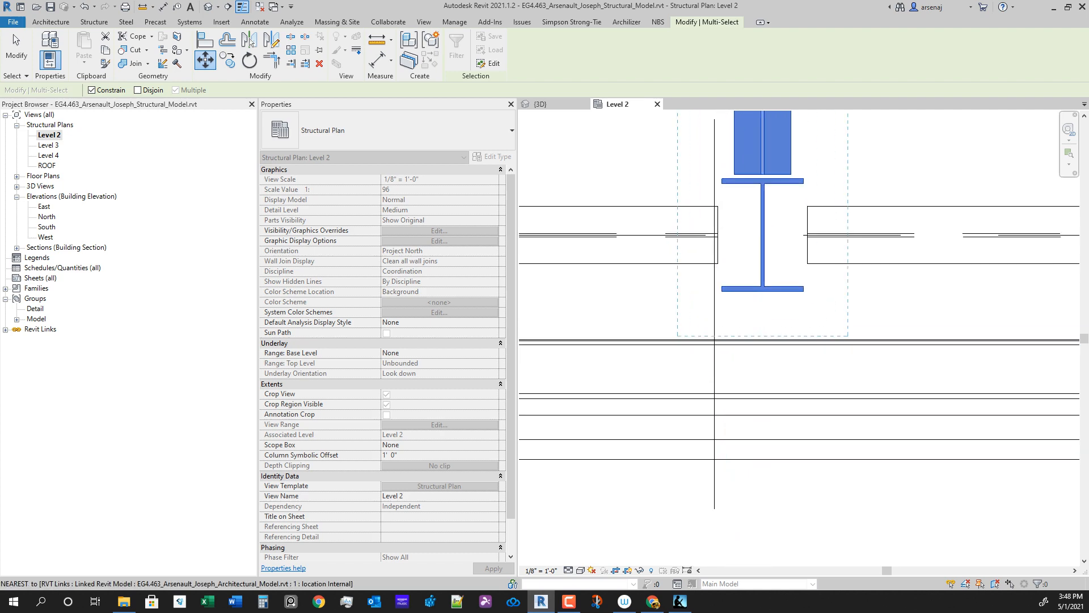
pyautogui.click(762, 291)
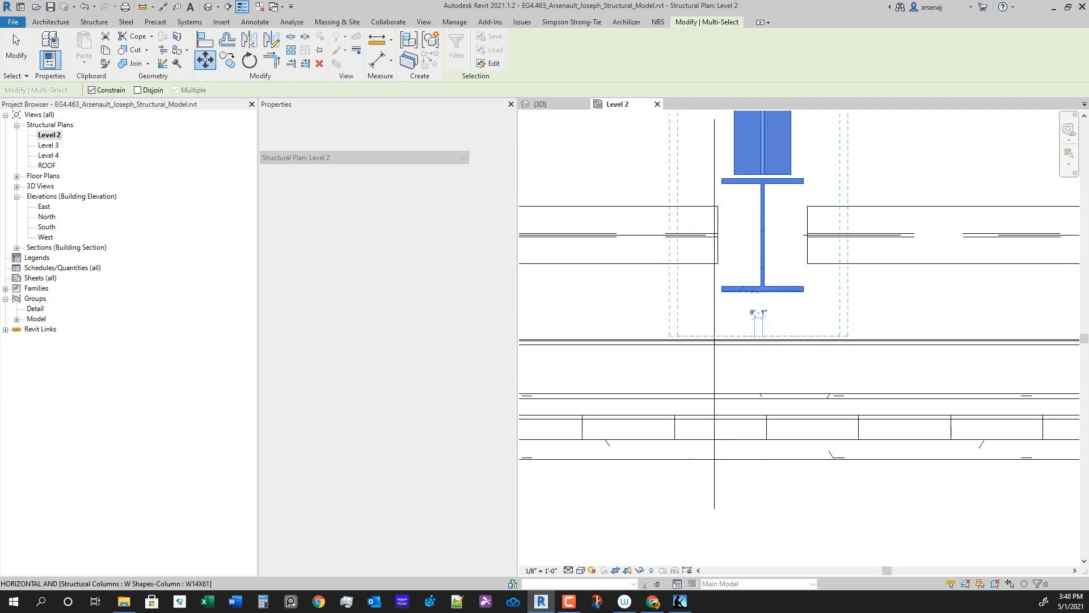
pyautogui.click(714, 291)
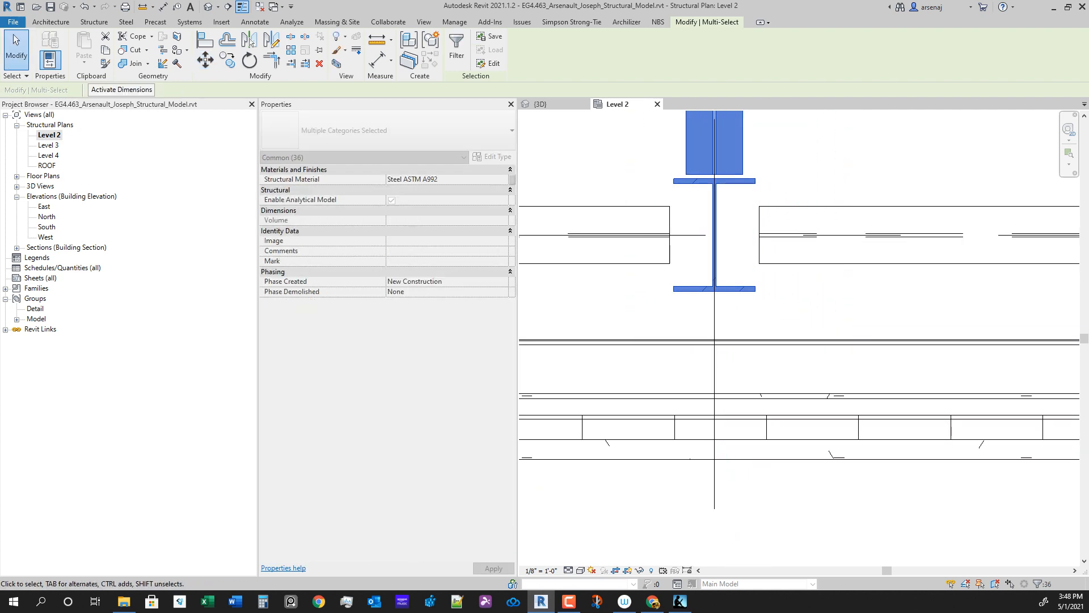
pyautogui.scroll(-6, 714, 291)
pyautogui.scroll(-1, 995, 433)
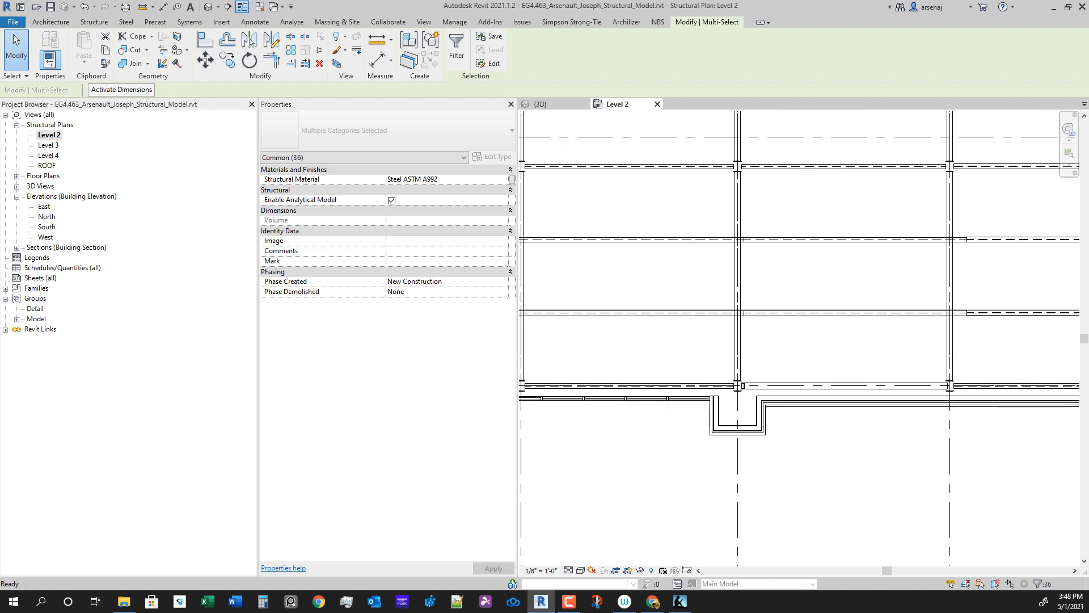
# Step: Clear the selection and check the column lines against their grid lines across the Level 2 plan, from grid 8 back to grid 2
pyautogui.moveTo(995, 432); pyautogui.dragTo(755, 440, button='middle')
pyautogui.scroll(5, 947, 431)
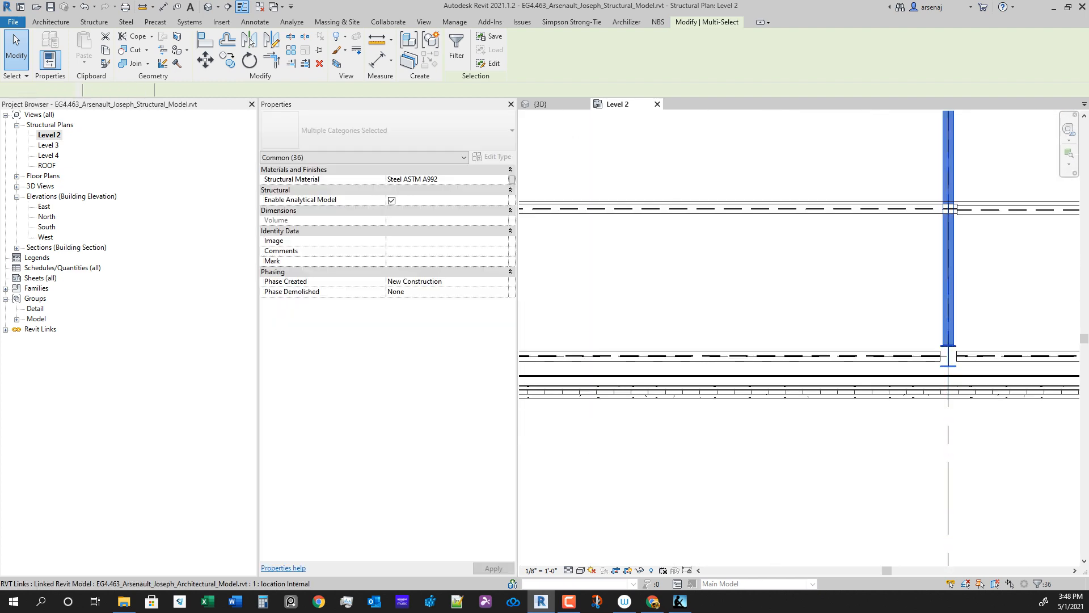
pyautogui.click(909, 391)
pyautogui.scroll(-3, 909, 432)
pyautogui.press('Escape')
pyautogui.scroll(-1, 909, 433)
pyautogui.moveTo(909, 433); pyautogui.dragTo(1078, 404, button='middle')
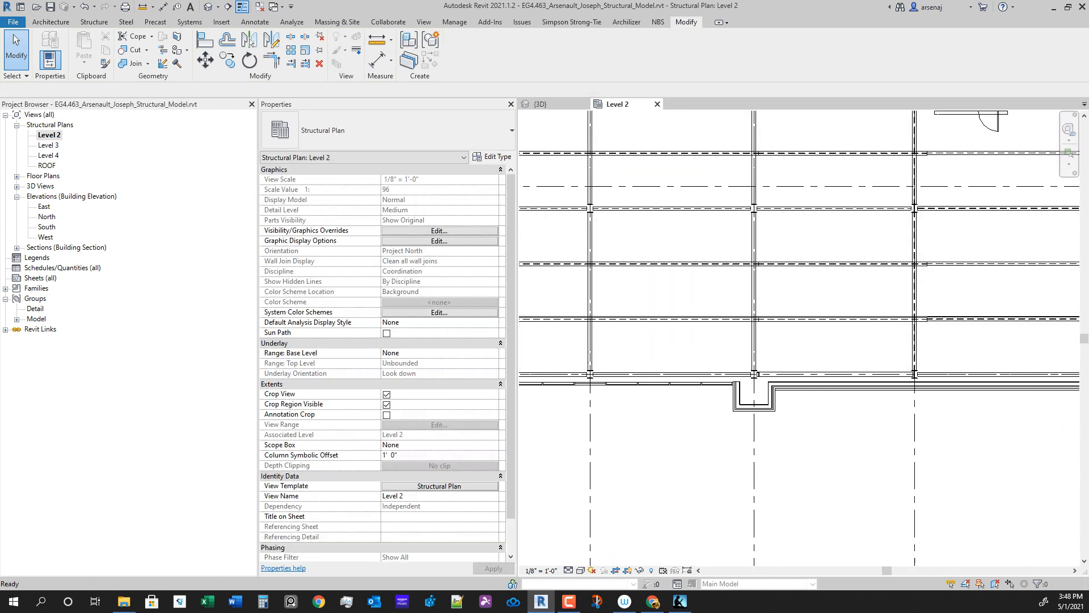
pyautogui.scroll(-1, 737, 420)
pyautogui.moveTo(737, 419); pyautogui.dragTo(1018, 451, button='middle')
pyautogui.scroll(2, 738, 436)
pyautogui.scroll(-2, 1019, 451)
pyautogui.scroll(2, 770, 438)
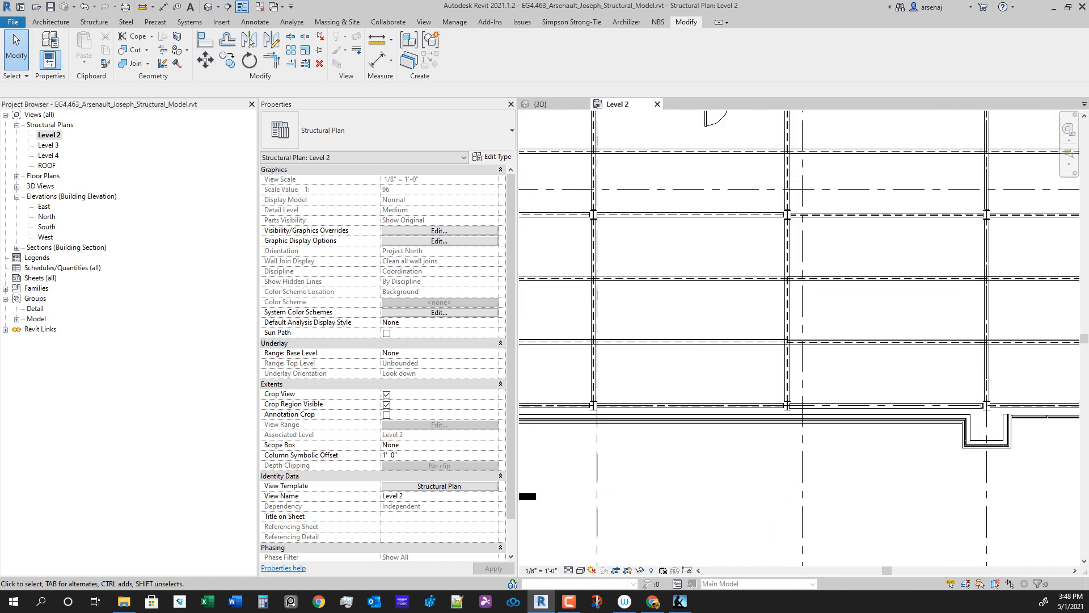
pyautogui.scroll(-3, 777, 433)
pyautogui.moveTo(777, 433); pyautogui.dragTo(760, 436, button='middle')
pyautogui.scroll(1, 726, 419)
pyautogui.scroll(-3, 748, 469)
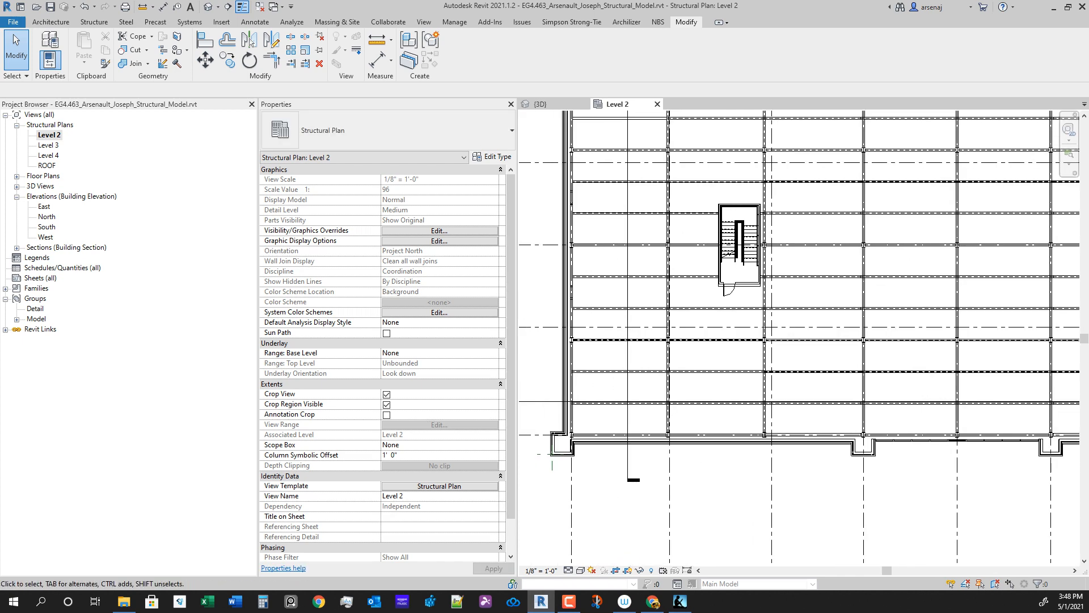
pyautogui.scroll(-4, 761, 340)
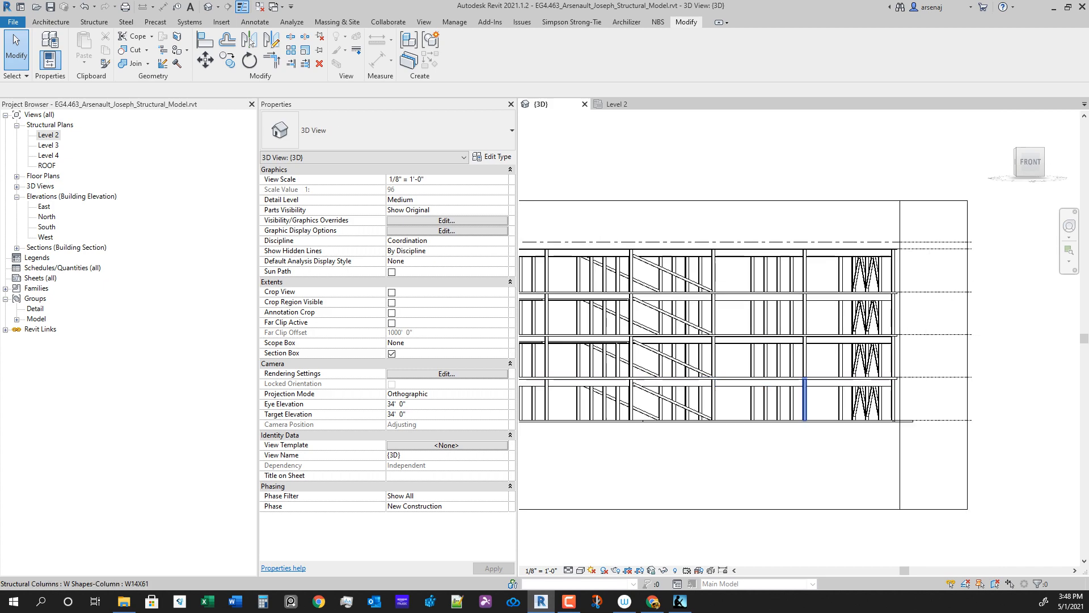
pyautogui.keyDown('shift'); pyautogui.moveTo(806, 386); pyautogui.dragTo(993, 422, button='middle'); pyautogui.keyUp('shift')
pyautogui.keyDown('shift'); pyautogui.moveTo(738, 366); pyautogui.dragTo(690, 363, button='middle'); pyautogui.keyUp('shift')
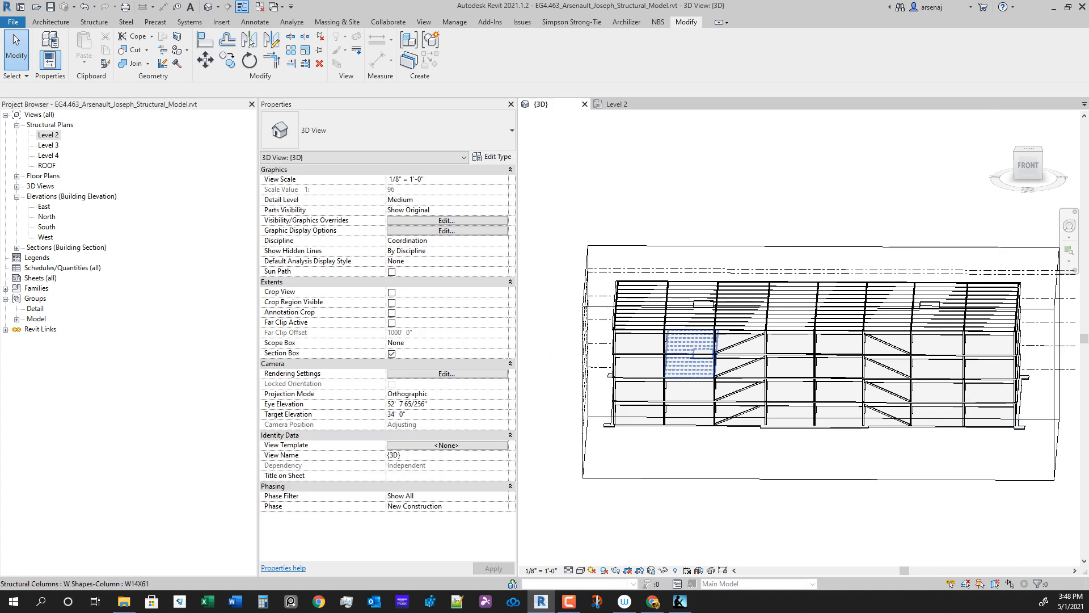
pyautogui.scroll(3, 638, 370)
pyautogui.keyDown('shift'); pyautogui.moveTo(750, 422); pyautogui.dragTo(746, 386, button='middle'); pyautogui.keyUp('shift')
pyautogui.scroll(1, 727, 283)
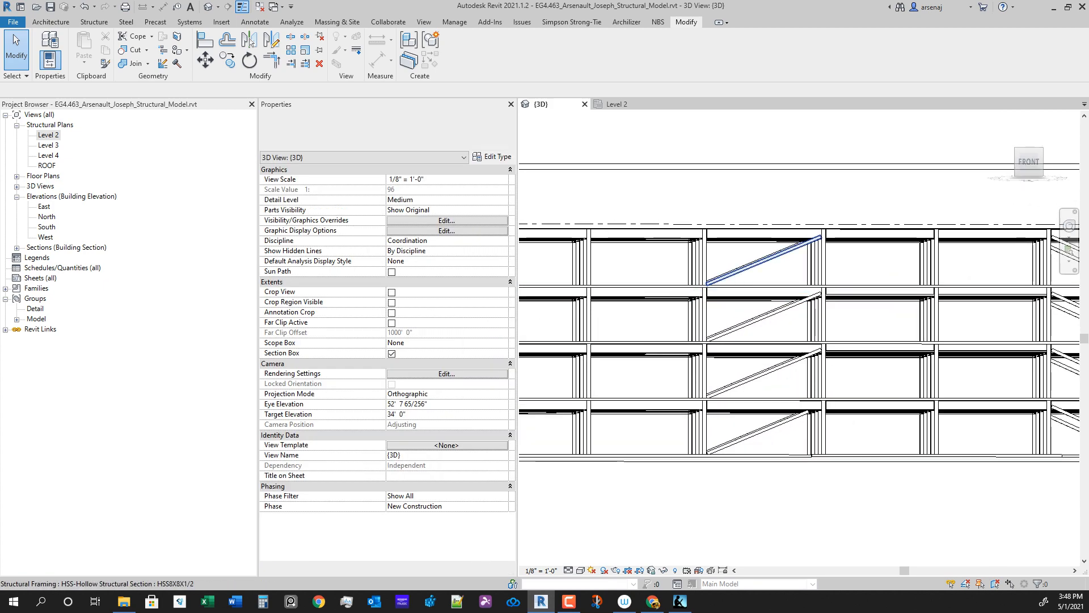
pyautogui.click(704, 258)
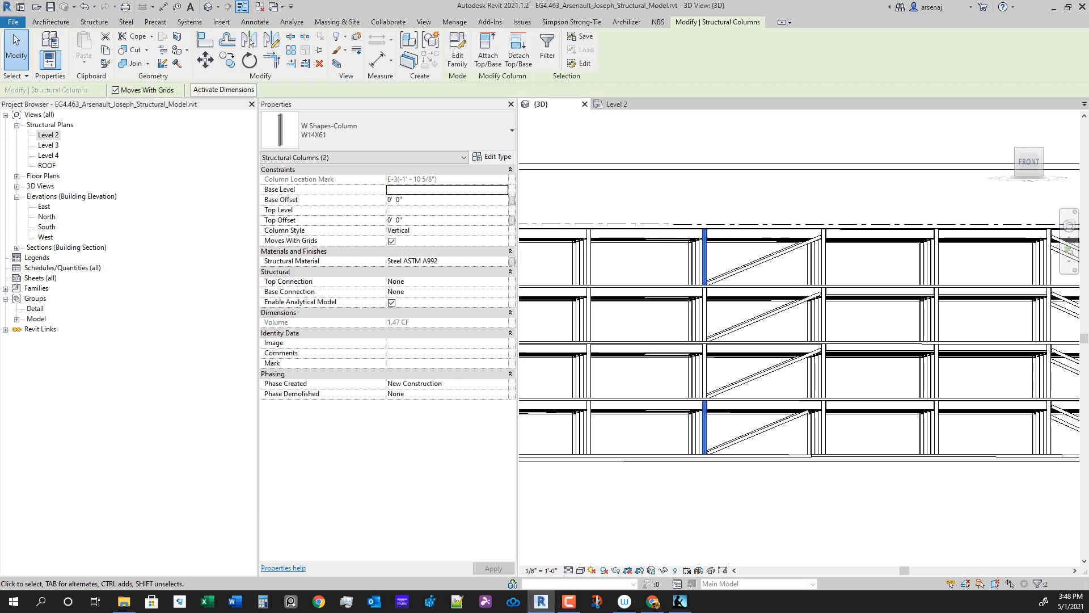
pyautogui.click(1028, 161)
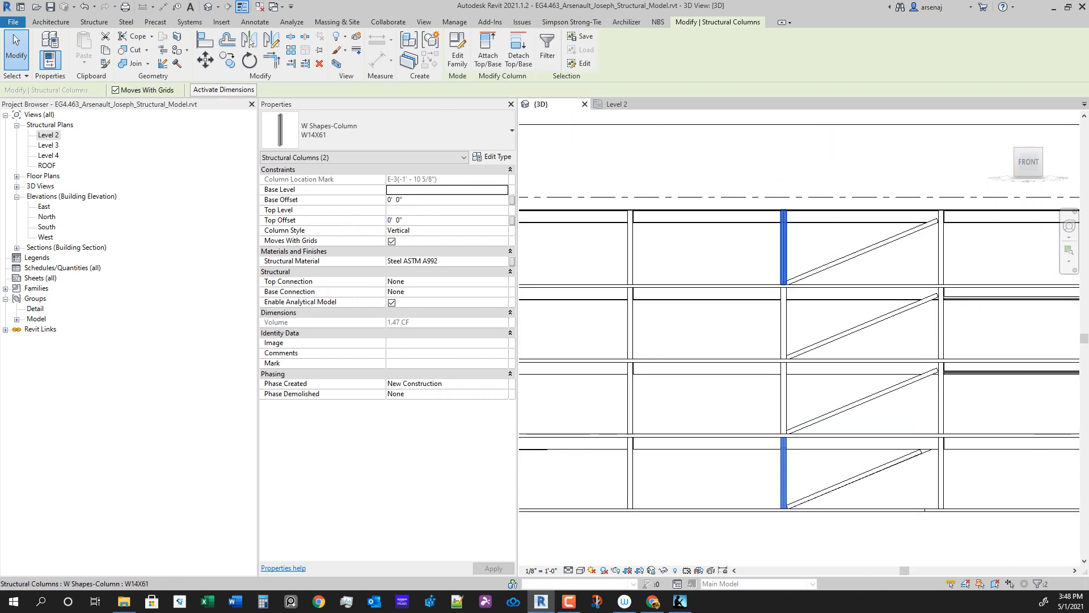
pyautogui.click(784, 252)
pyautogui.scroll(5, 781, 227)
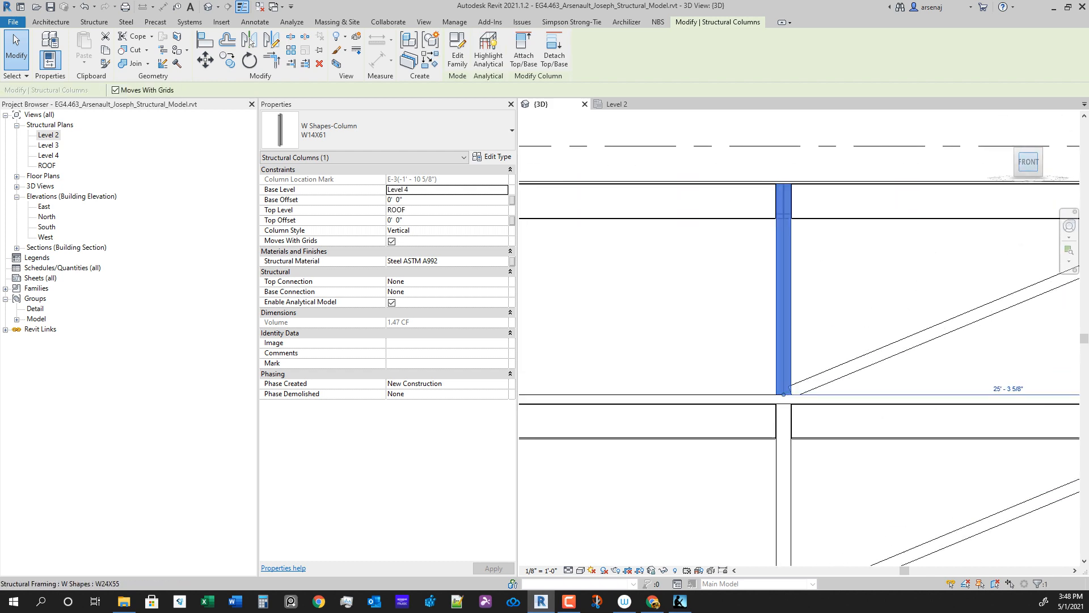
pyautogui.moveTo(782, 228); pyautogui.dragTo(786, 221, button='middle')
pyautogui.scroll(-3, 807, 423)
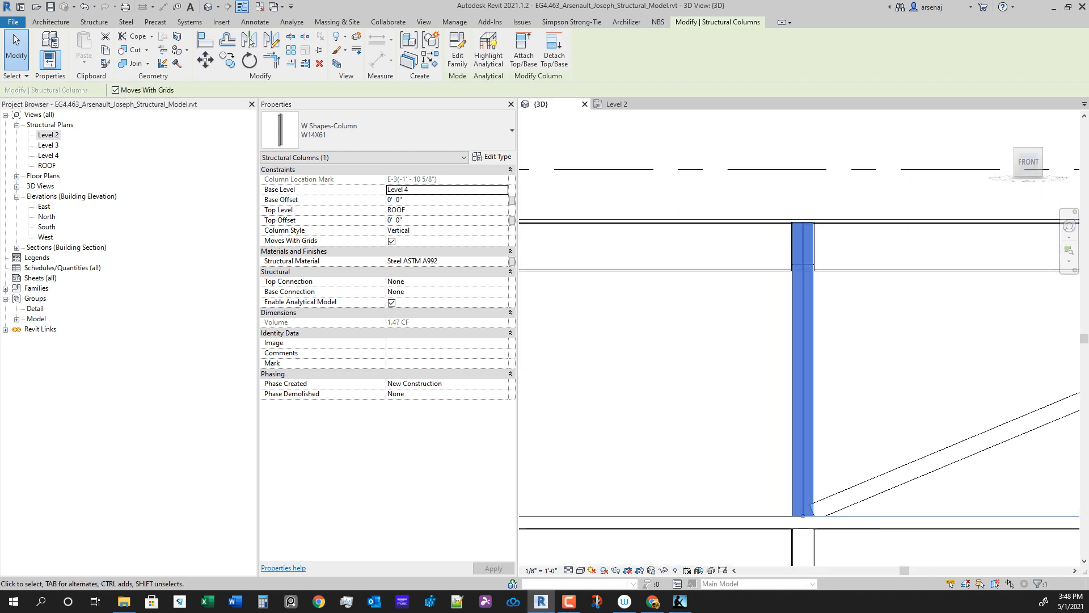
pyautogui.moveTo(807, 422); pyautogui.dragTo(779, 239, button='middle')
pyautogui.scroll(-4, 826, 336)
pyautogui.moveTo(826, 336); pyautogui.dragTo(826, 281, button='middle')
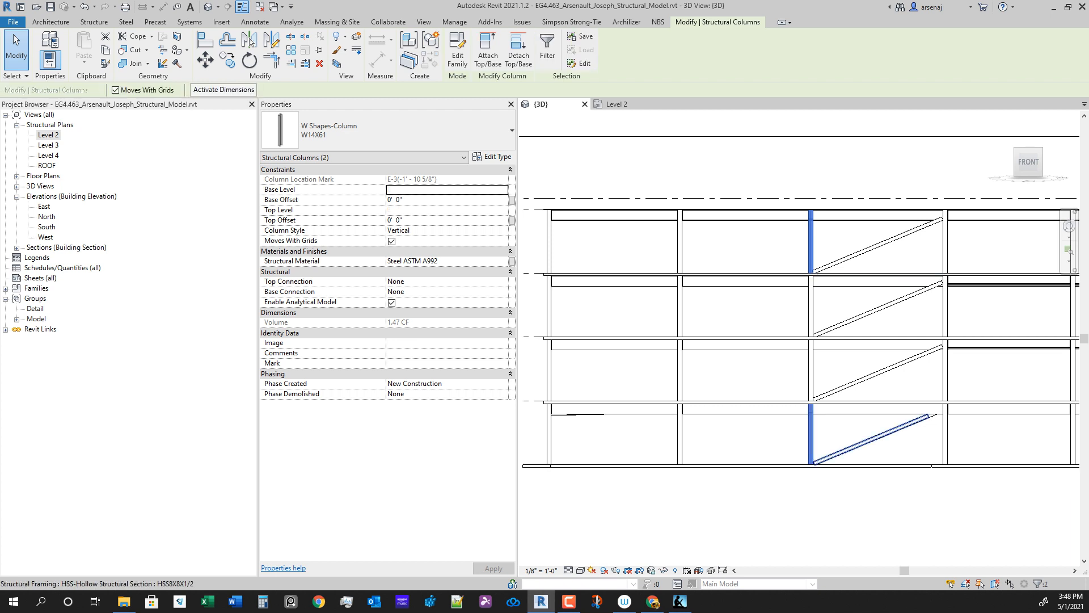
pyautogui.scroll(3, 800, 448)
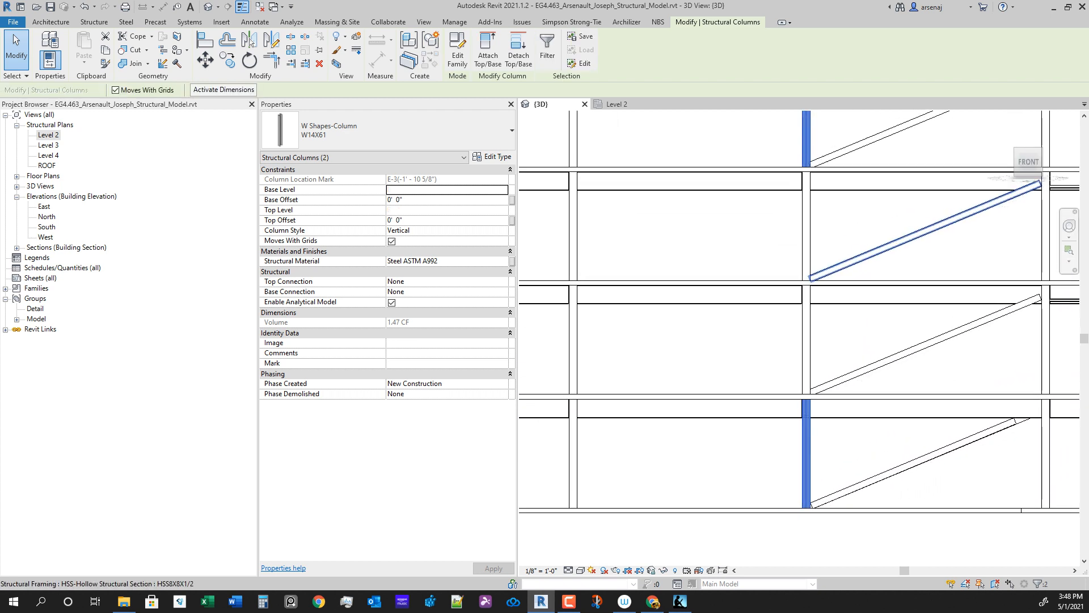
pyautogui.moveTo(800, 169); pyautogui.dragTo(763, 245, button='middle')
pyautogui.scroll(-2, 797, 218)
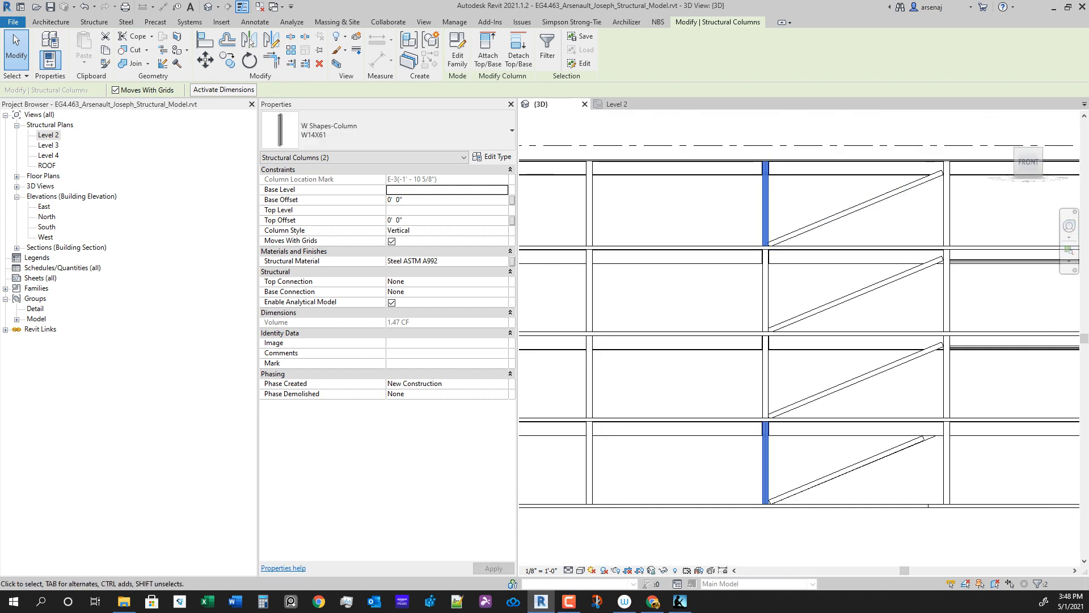
pyautogui.press('Escape')
# Step: Select the full-height column and beam line near grid 3 in the 3D front view and check the selection from an angle
pyautogui.moveTo(784, 531); pyautogui.dragTo(783, 532)
pyautogui.scroll(-1, 784, 528)
pyautogui.keyDown('shift'); pyautogui.moveTo(784, 527); pyautogui.dragTo(771, 544, button='middle'); pyautogui.keyUp('shift')
pyautogui.moveTo(806, 470)
pyautogui.keyDown('shift'); pyautogui.mouseDown(button='middle')
pyautogui.moveTo(835, 445)
pyautogui.moveTo(840, 423)
pyautogui.moveTo(857, 453)
pyautogui.moveTo(814, 471)
pyautogui.mouseUp(button='middle'); pyautogui.keyUp('shift')
pyautogui.scroll(-2, 762, 393)
pyautogui.scroll(2, 835, 418)
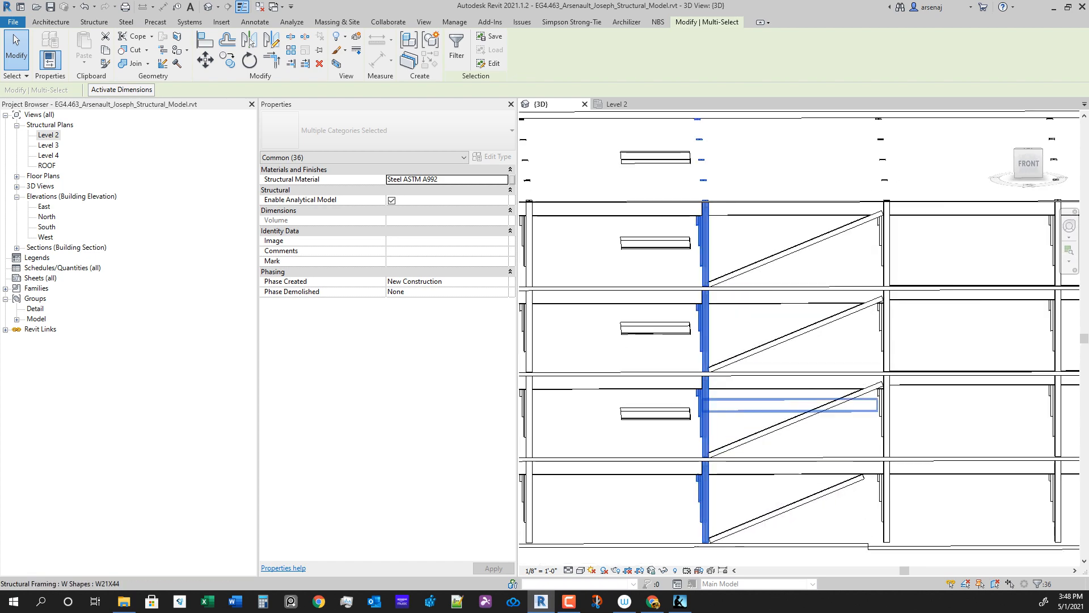
# Step: Move the selected column line horizontally in the Level 2 plan from its column's flange midpoint onto grid 3 and clear the selection
pyautogui.click(616, 104)
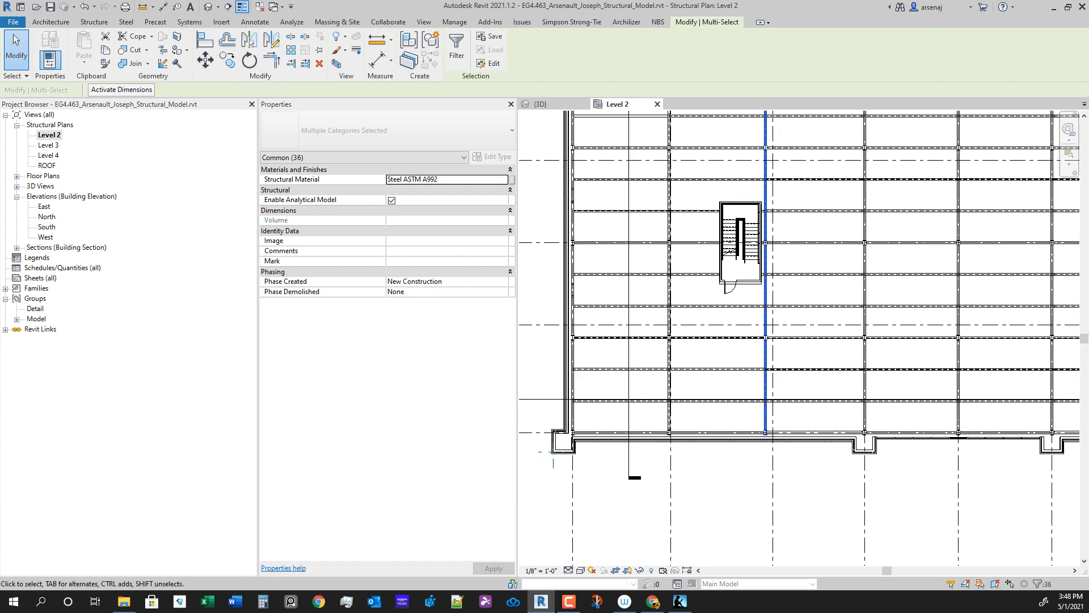
pyautogui.scroll(8, 736, 473)
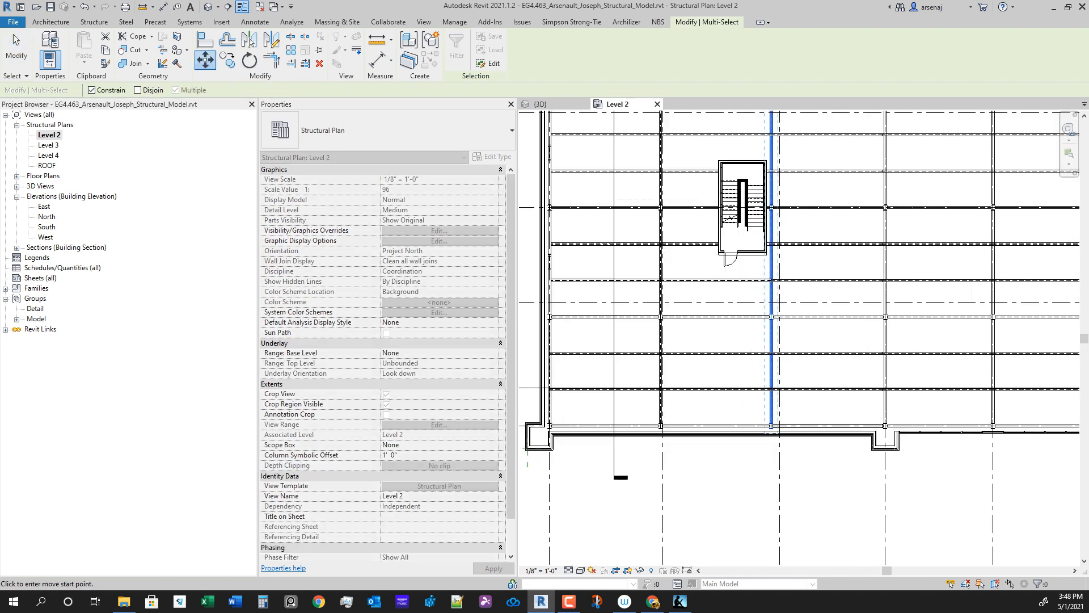
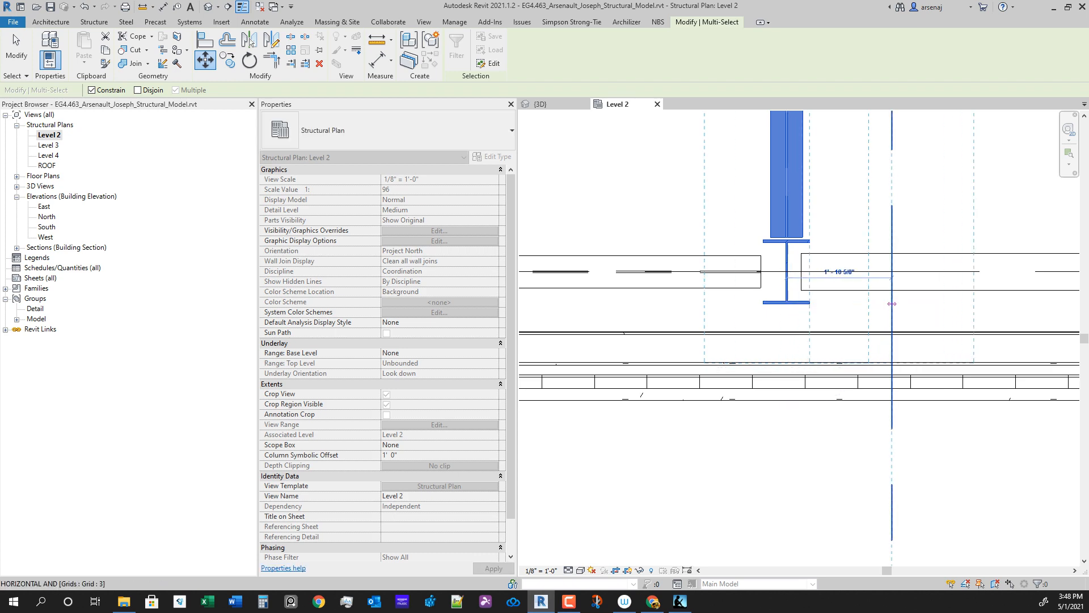
pyautogui.press('Escape')
pyautogui.scroll(-5, 794, 340)
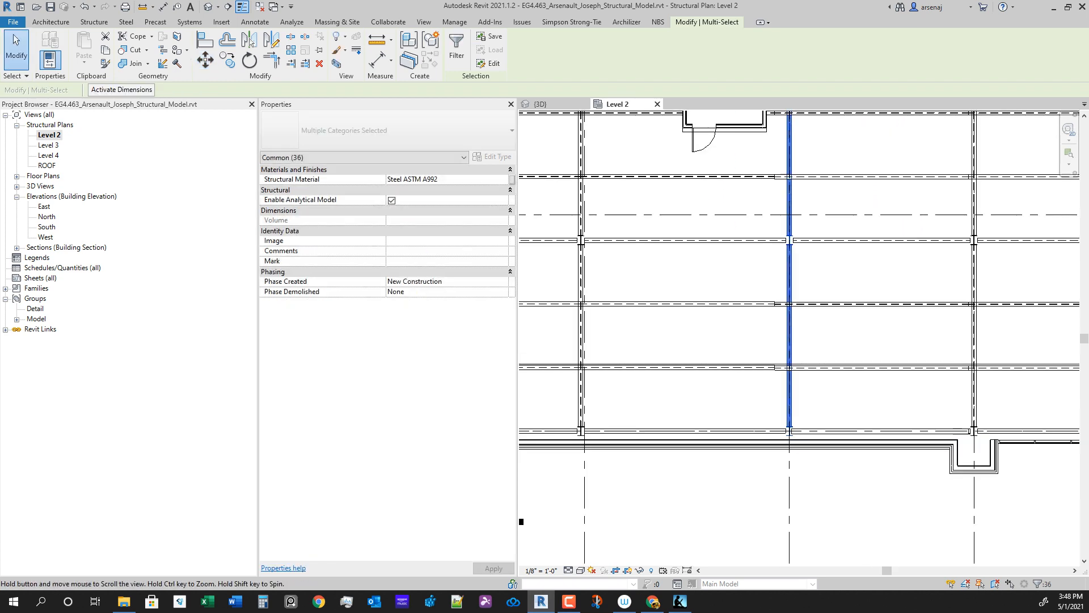
pyautogui.scroll(3, 776, 391)
pyautogui.scroll(-3, 645, 562)
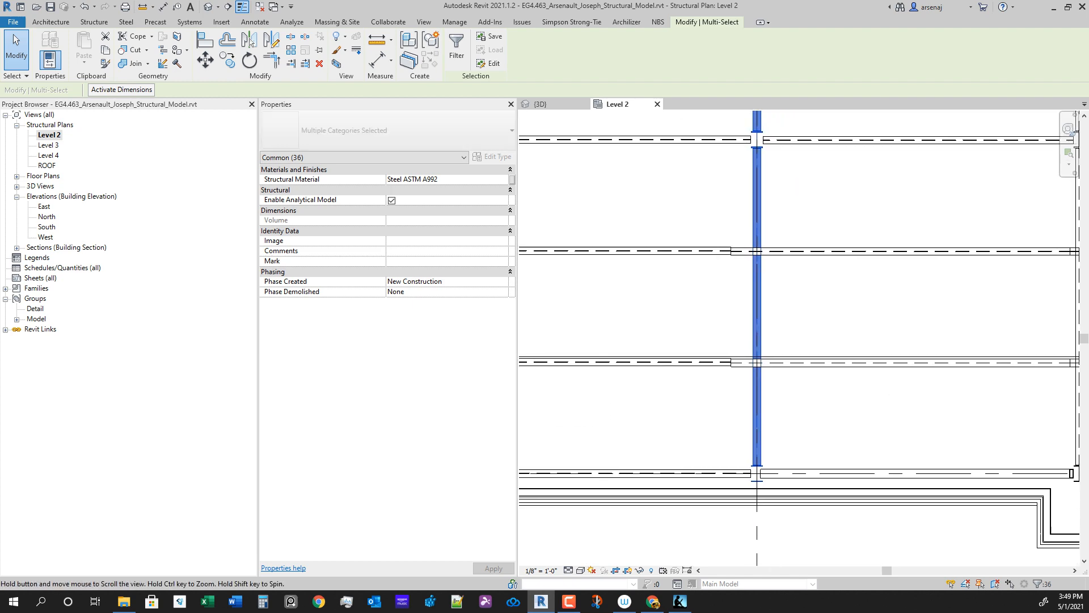
pyautogui.scroll(-2, 705, 487)
pyautogui.moveTo(705, 488); pyautogui.dragTo(880, 428, button='middle')
pyautogui.scroll(-1, 879, 429)
pyautogui.scroll(1, 723, 496)
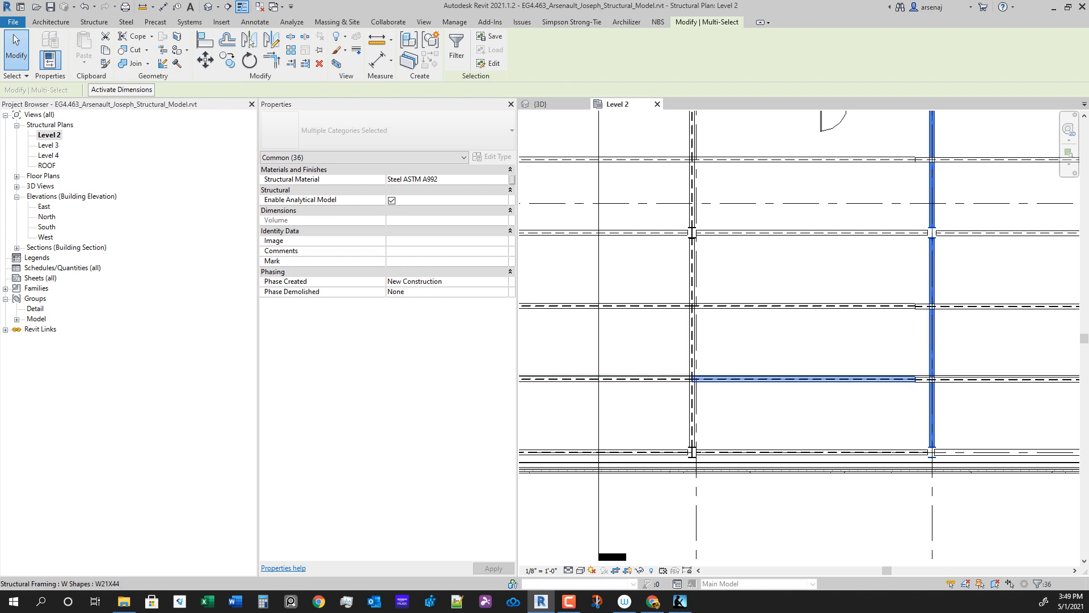
pyautogui.press('Escape')
# Step: Inspect the structural beam system between grids 5 and 6 in the Level 2 plan and check the neighbouring column lines against their grids
pyautogui.scroll(-3, 864, 429)
pyautogui.moveTo(964, 430); pyautogui.dragTo(672, 447, button='middle')
pyautogui.scroll(2, 671, 447)
pyautogui.scroll(1, 984, 440)
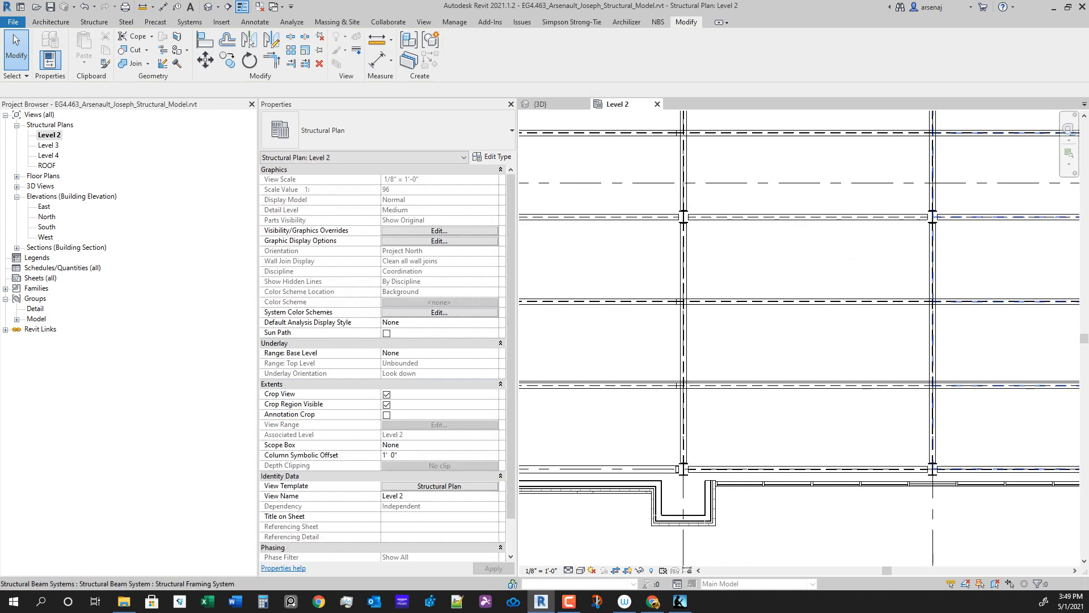
pyautogui.click(980, 262)
pyautogui.scroll(-2, 973, 312)
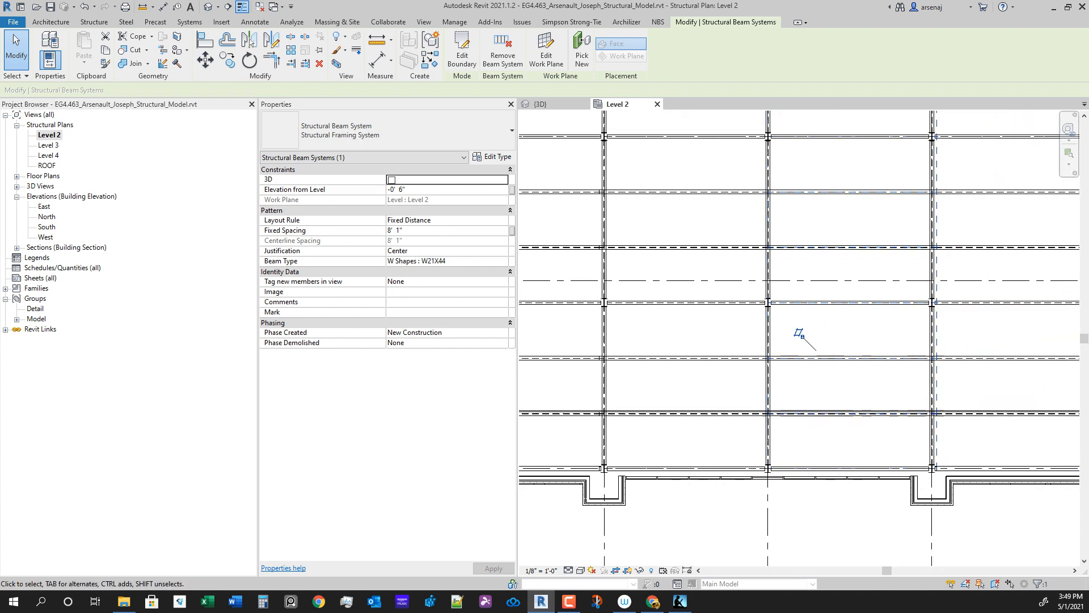
pyautogui.scroll(1, 966, 479)
pyautogui.scroll(-2, 966, 480)
pyautogui.moveTo(867, 476); pyautogui.dragTo(1078, 459, button='middle')
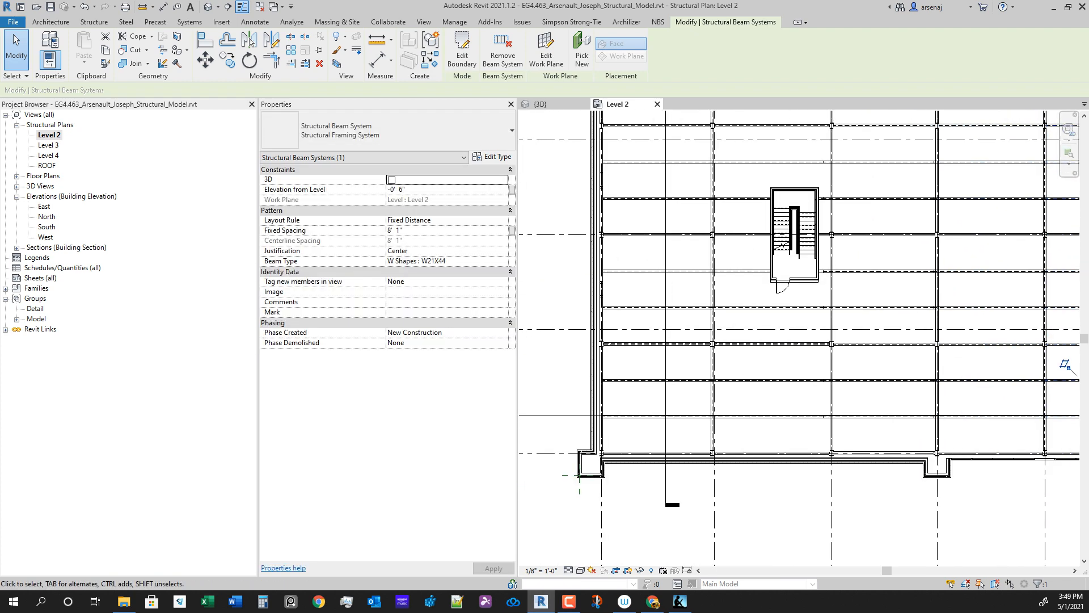
pyautogui.press('Escape')
pyautogui.scroll(2, 717, 495)
# Step: Select the full-height column and beam line near grid 2 in the 3D front view and check the selection from an angle
pyautogui.click(539, 103)
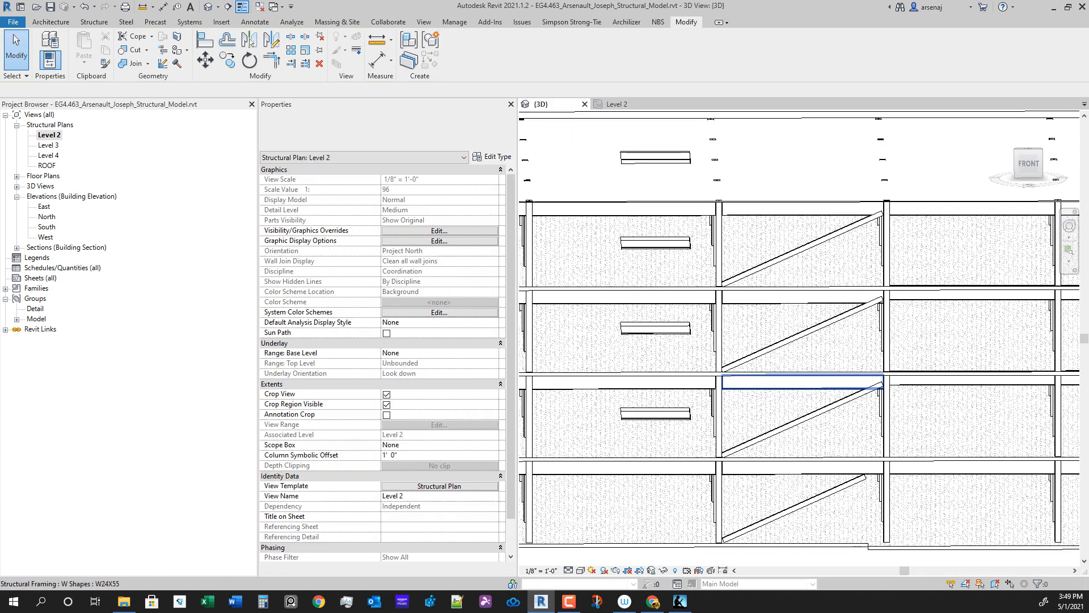
pyautogui.keyDown('shift'); pyautogui.moveTo(729, 358); pyautogui.dragTo(729, 267, button='middle'); pyautogui.keyUp('shift')
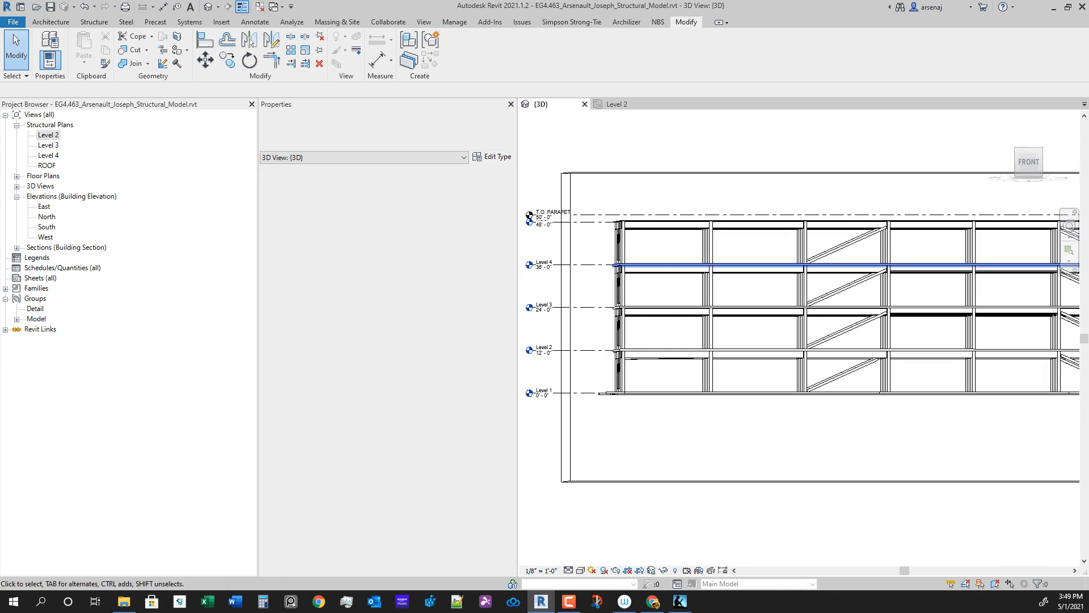
pyautogui.scroll(1, 727, 262)
pyautogui.moveTo(754, 318)
pyautogui.keyDown('shift'); pyautogui.mouseDown(button='middle')
pyautogui.moveTo(748, 304)
pyautogui.moveTo(756, 318)
pyautogui.mouseUp(button='middle'); pyautogui.keyUp('shift')
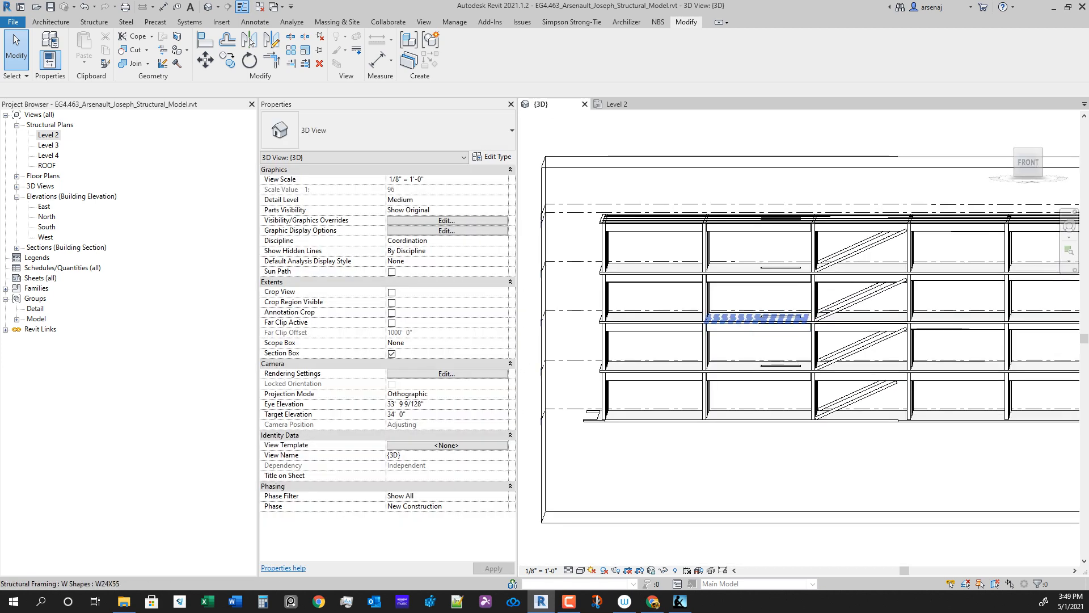
pyautogui.moveTo(690, 188); pyautogui.dragTo(717, 451)
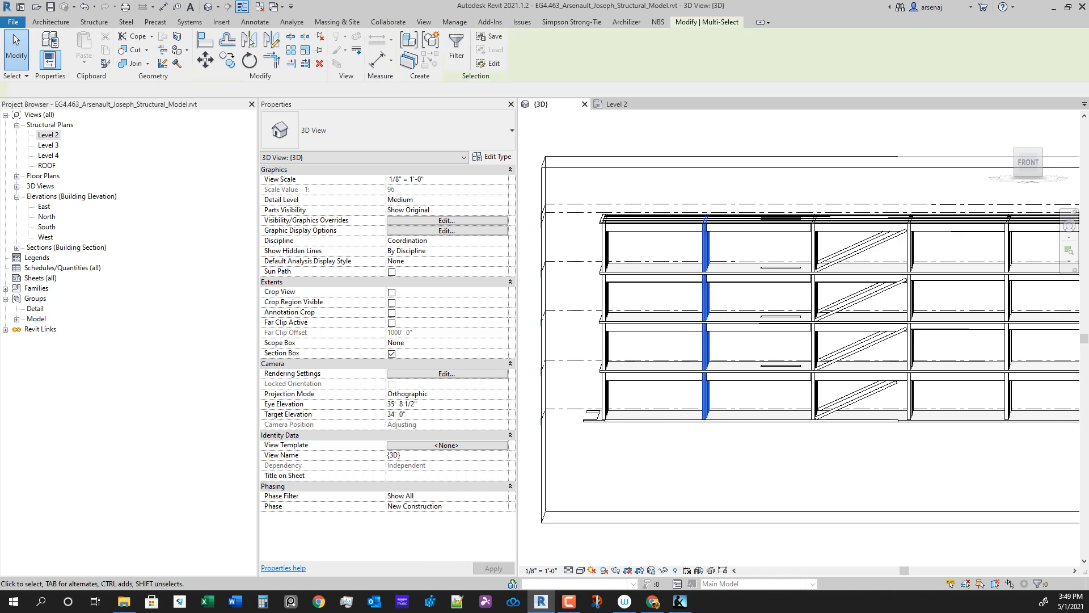
pyautogui.moveTo(717, 451)
pyautogui.keyDown('shift'); pyautogui.mouseDown(button='middle')
pyautogui.moveTo(624, 442)
pyautogui.moveTo(731, 463)
pyautogui.mouseUp(button='middle'); pyautogui.keyUp('shift')
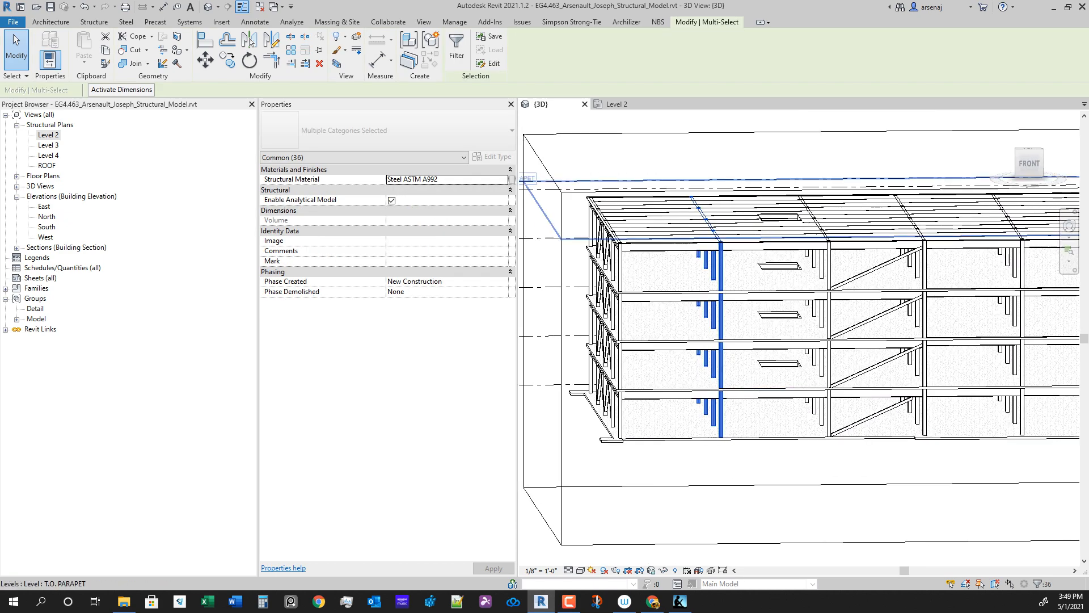
# Step: Move the selected column line horizontally in the Level 2 plan from its column's flange midpoint onto grid 2 and clear the selection
pyautogui.click(616, 104)
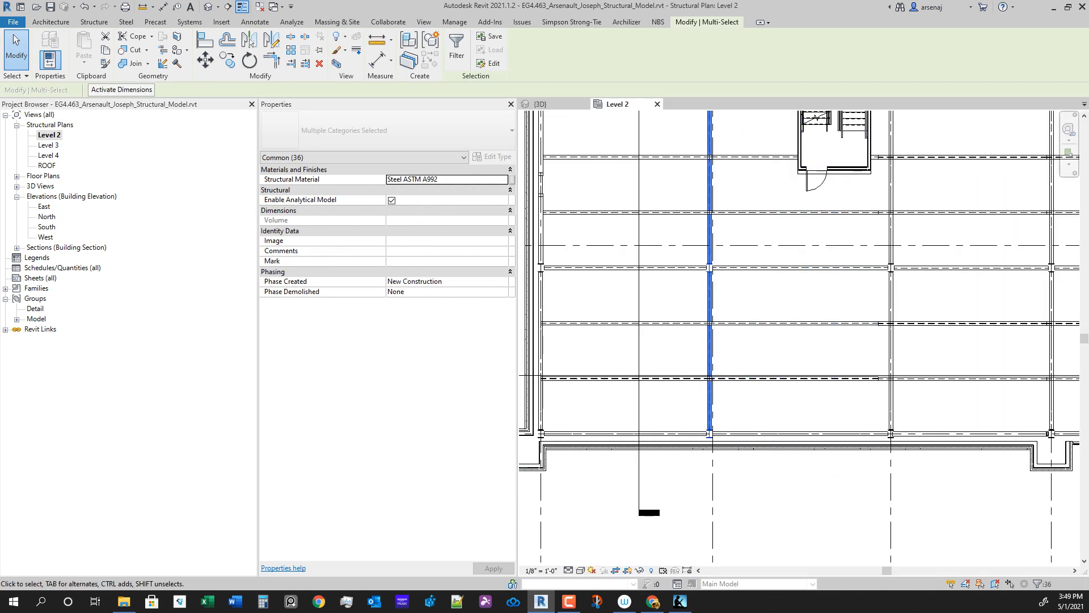
pyautogui.press('m')
pyautogui.press('v')
pyautogui.scroll(4, 734, 392)
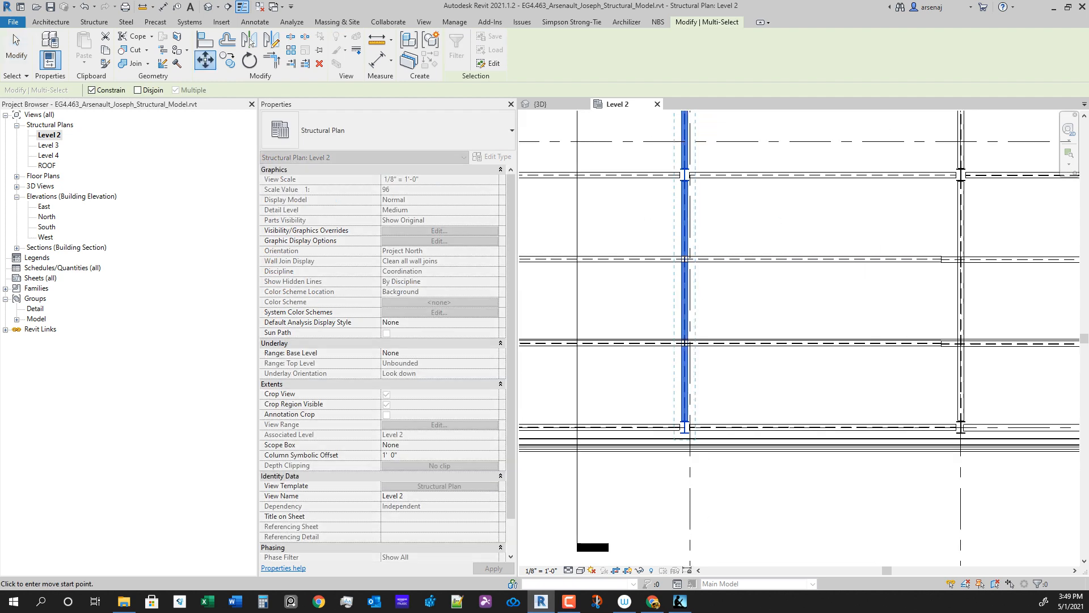
pyautogui.scroll(3, 655, 397)
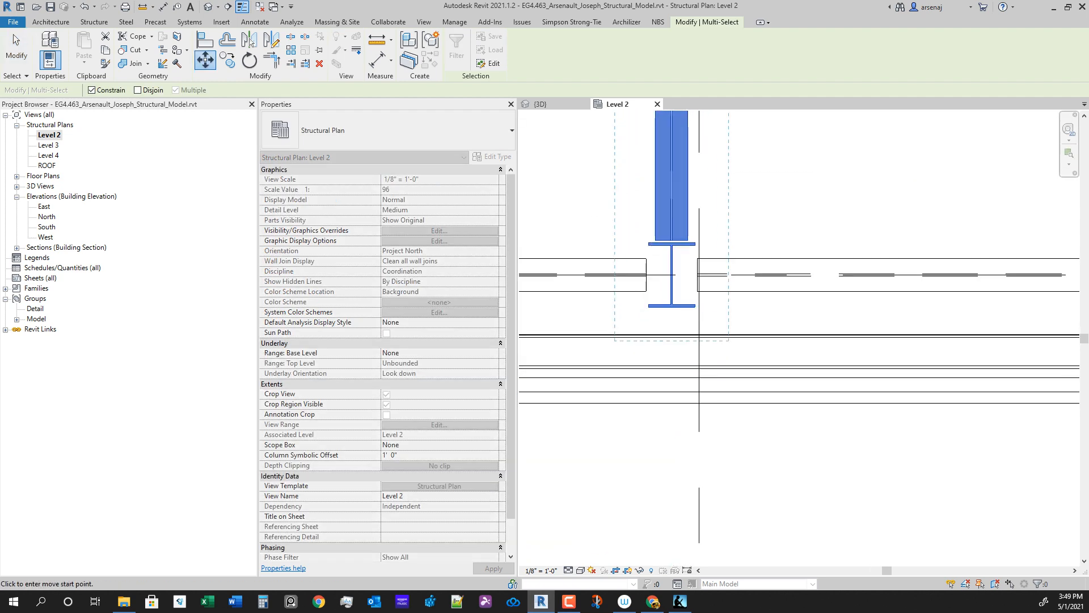
pyautogui.click(672, 307)
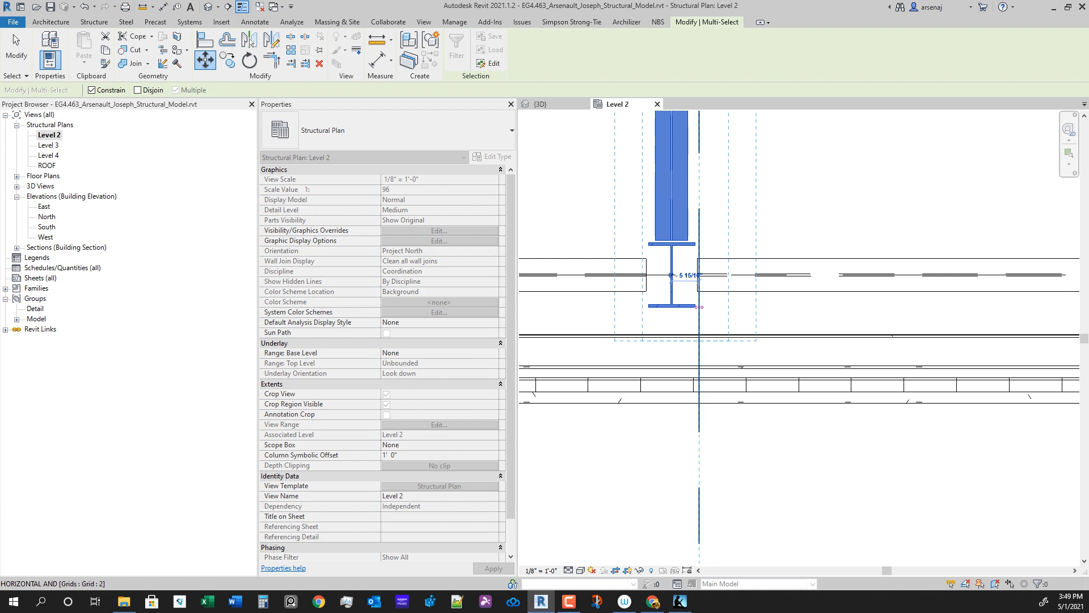
pyautogui.click(699, 307)
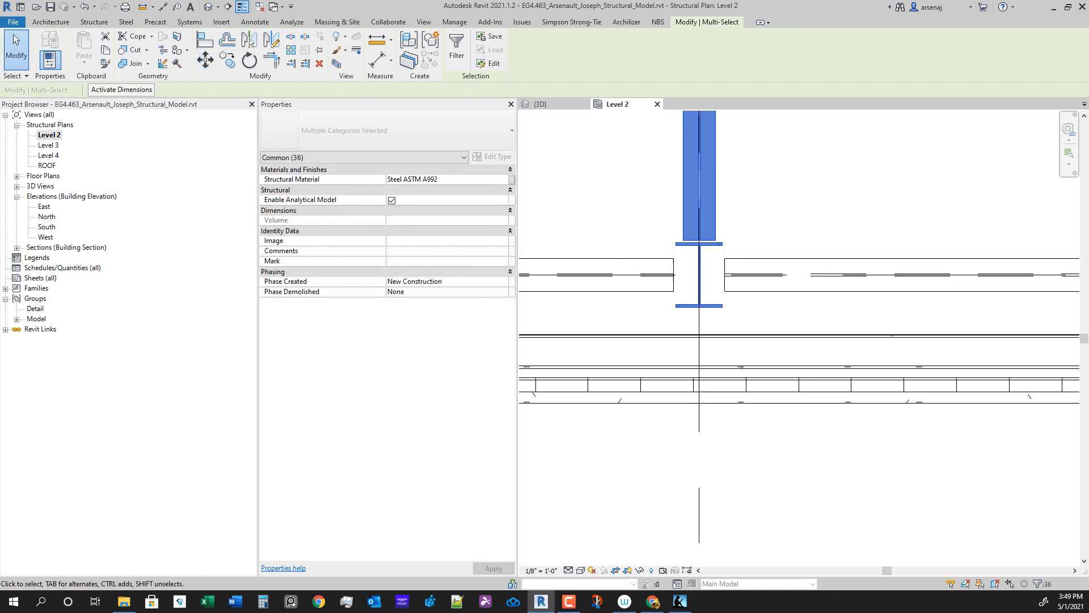
pyautogui.moveTo(720, 266); pyautogui.dragTo(796, 399, button='middle')
pyautogui.scroll(-6, 795, 399)
pyautogui.press('Escape')
pyautogui.scroll(-1, 756, 414)
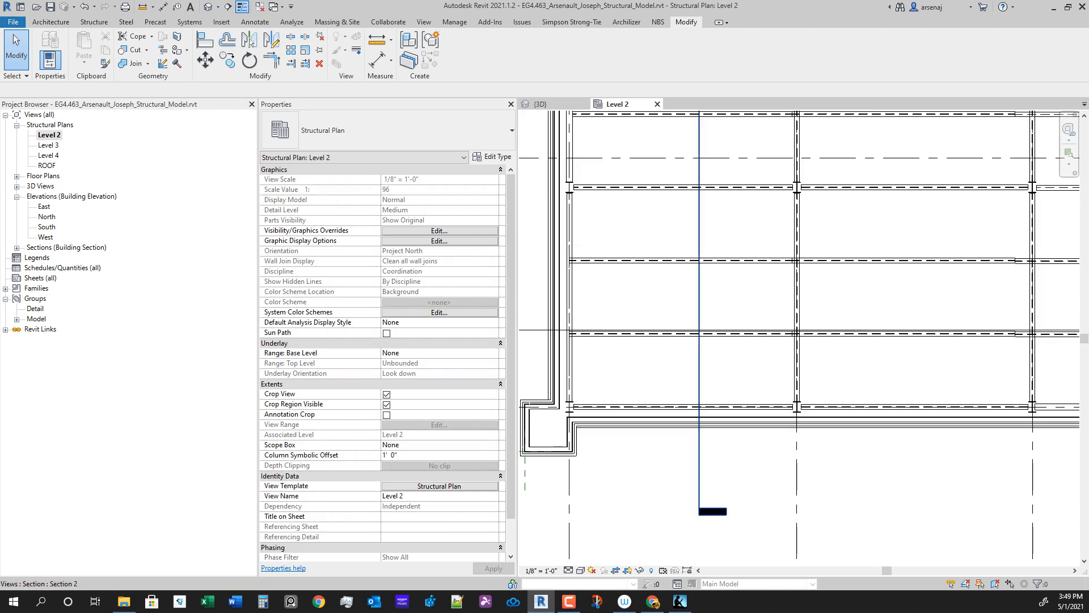
# Step: Inspect the structural beam system between grids 1 and 2 in the Level 2 plan, including its layout settings and boundary
pyautogui.scroll(2, 823, 406)
pyautogui.moveTo(699, 407); pyautogui.dragTo(804, 504, button='middle')
pyautogui.scroll(-3, 834, 391)
pyautogui.scroll(2, 800, 414)
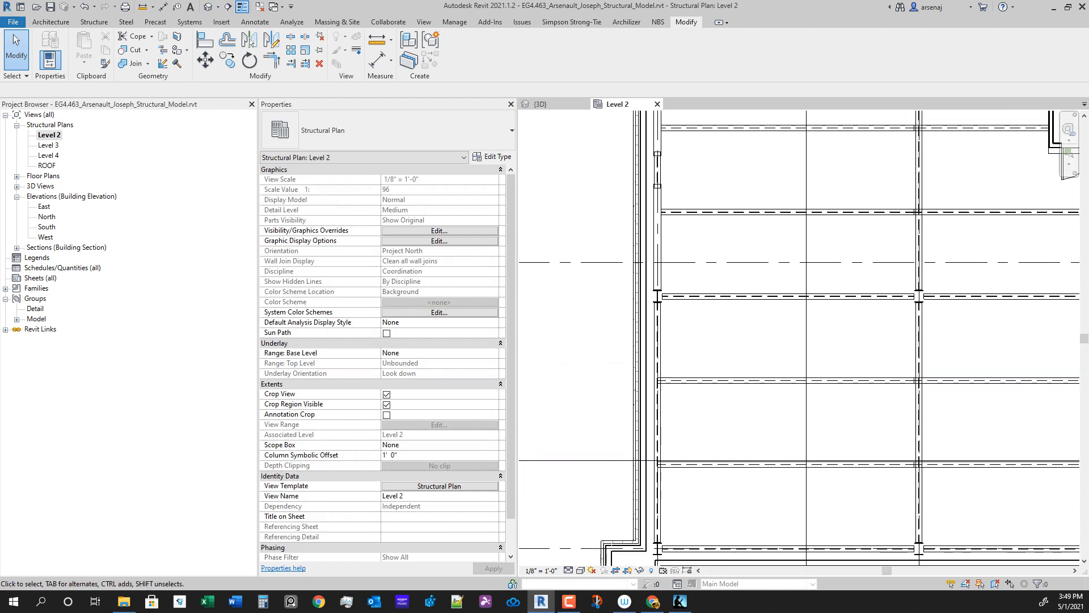
pyautogui.press('Tab')
pyautogui.click(657, 346)
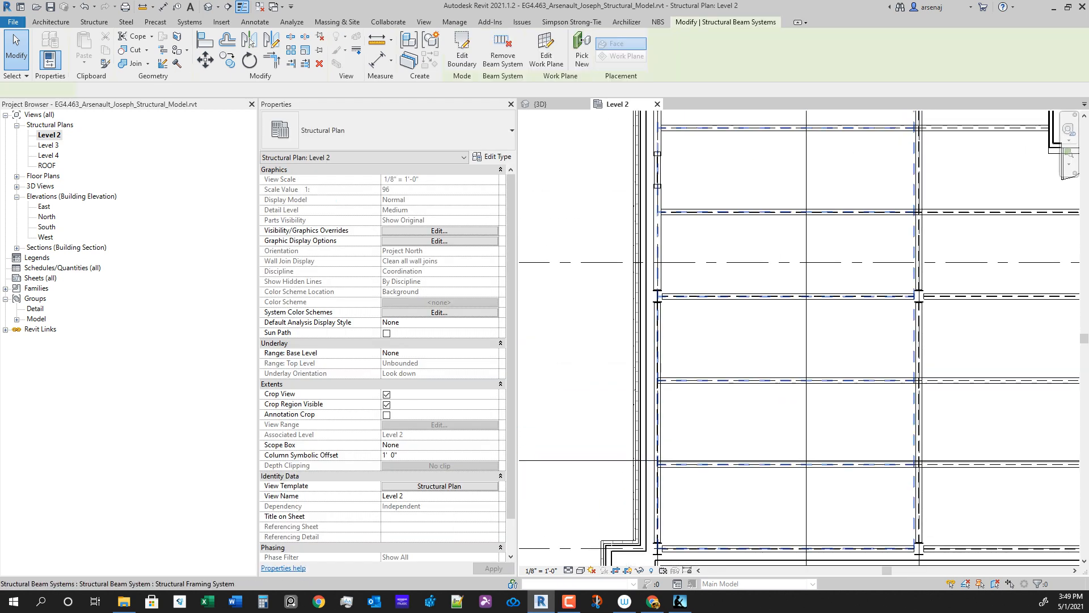
pyautogui.scroll(-1, 825, 322)
pyautogui.moveTo(825, 322); pyautogui.dragTo(806, 406, button='middle')
pyautogui.scroll(2, 806, 406)
pyautogui.scroll(-2, 776, 334)
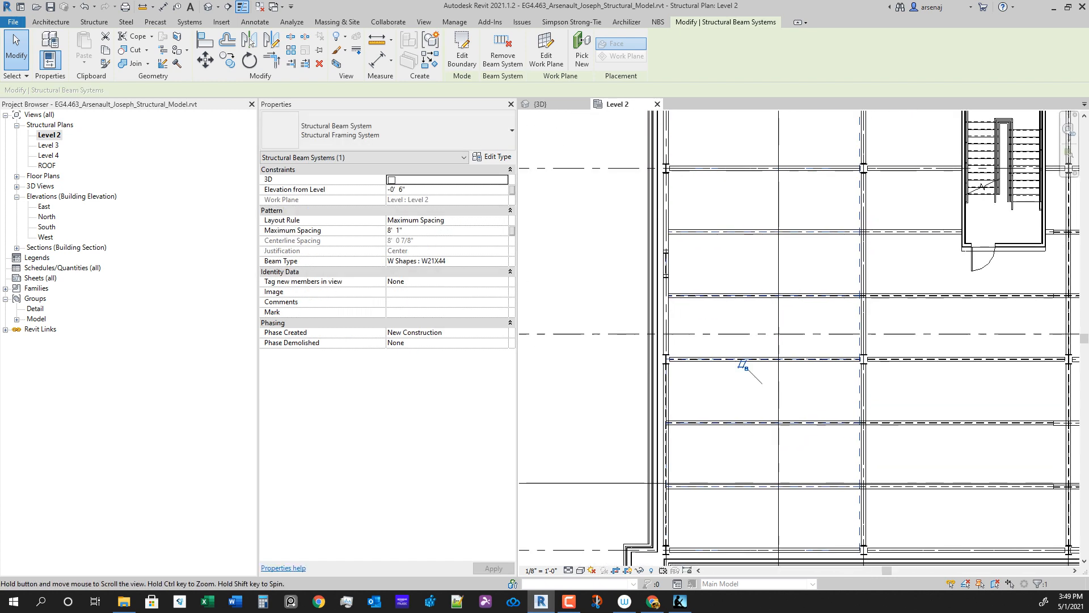
pyautogui.moveTo(776, 335); pyautogui.dragTo(776, 331, button='middle')
pyautogui.press('Escape')
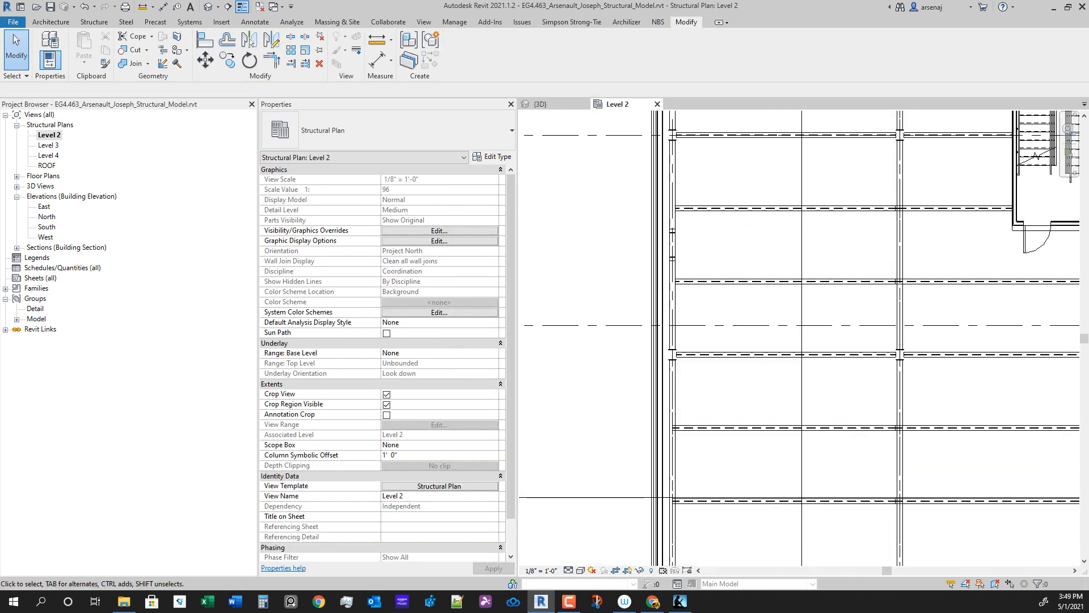
# Step: Find the column line beside grid D in the Level 2 plan and select its W14X61 columns in the 3D view
pyautogui.scroll(-2, 636, 352)
pyautogui.scroll(-2, 636, 341)
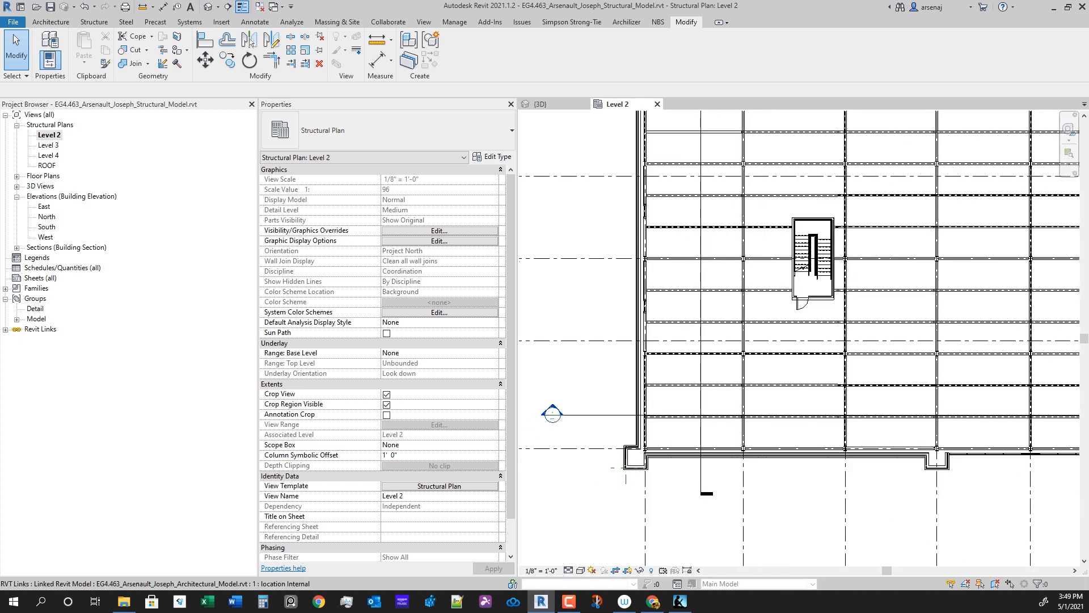
pyautogui.moveTo(702, 370); pyautogui.dragTo(642, 381, button='middle')
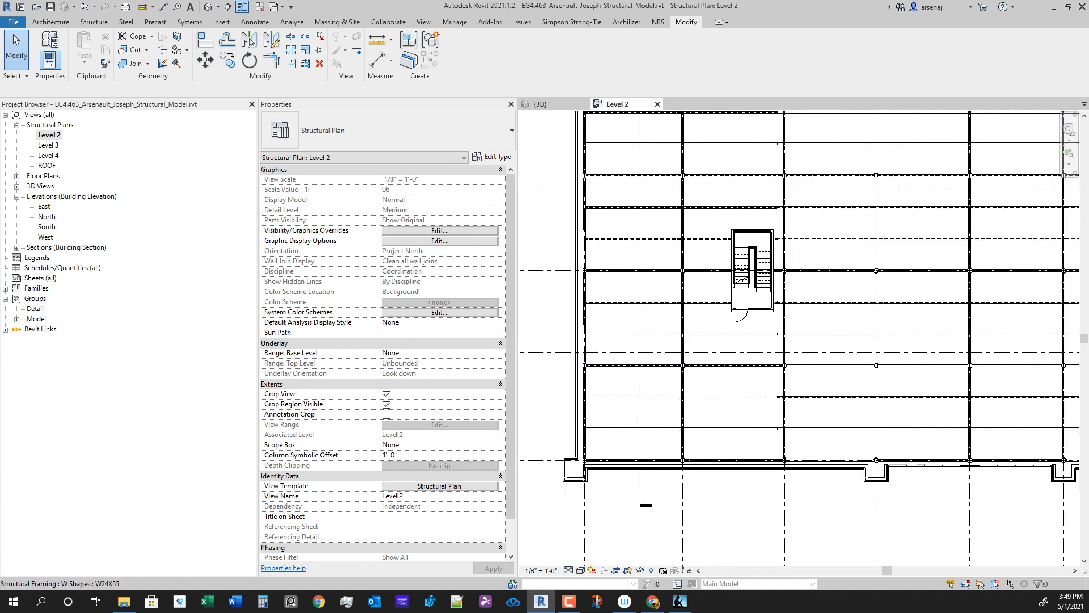
pyautogui.scroll(2, 642, 381)
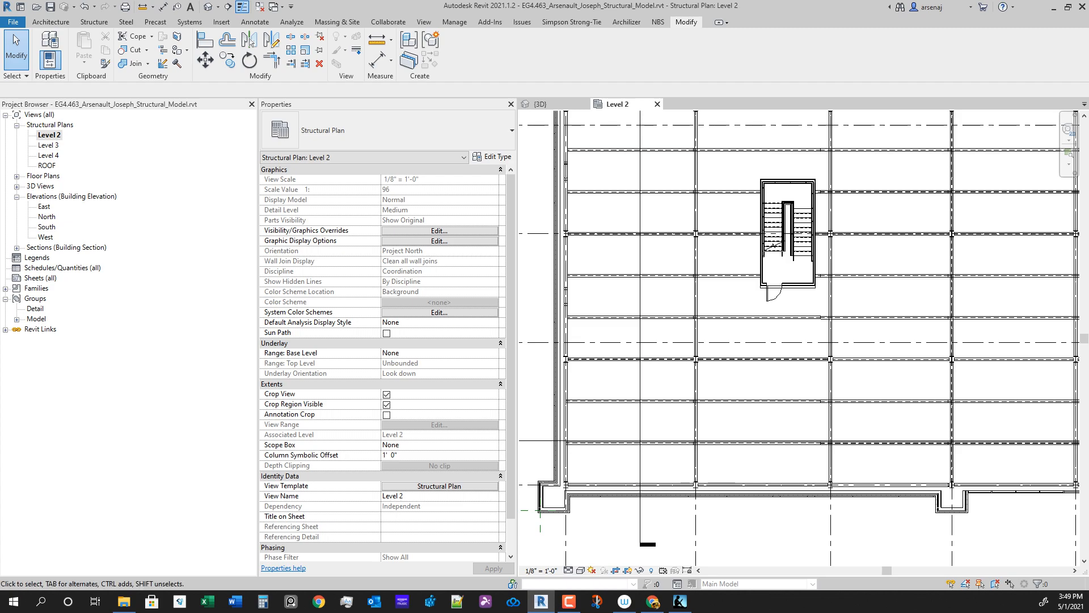
pyautogui.click(541, 103)
pyautogui.moveTo(692, 374); pyautogui.dragTo(855, 369, button='middle')
pyautogui.click(738, 266)
pyautogui.scroll(3, 737, 363)
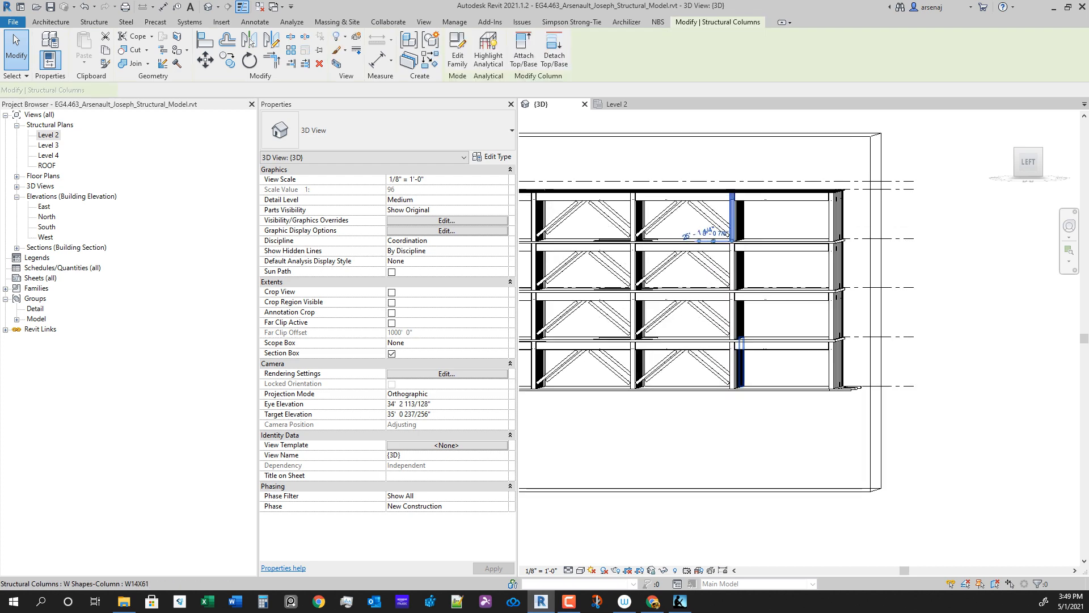
pyautogui.keyDown('shift'); pyautogui.moveTo(733, 389); pyautogui.dragTo(761, 420, button='middle'); pyautogui.keyUp('shift')
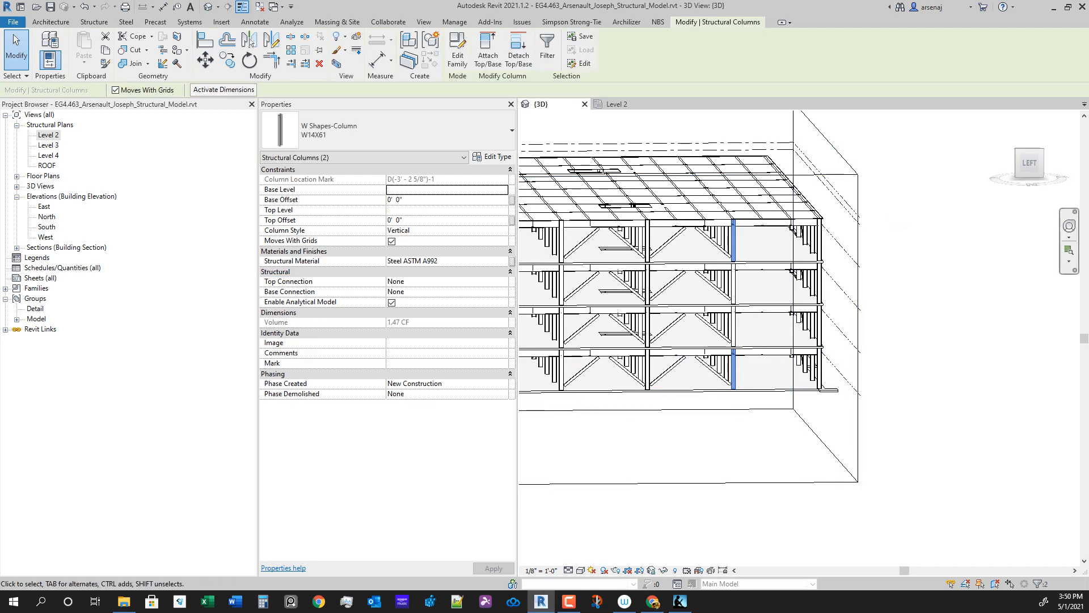
# Step: Select the full-height column and beam line beside grid D in the left 3D view and check the selection from an angle
pyautogui.click(1028, 163)
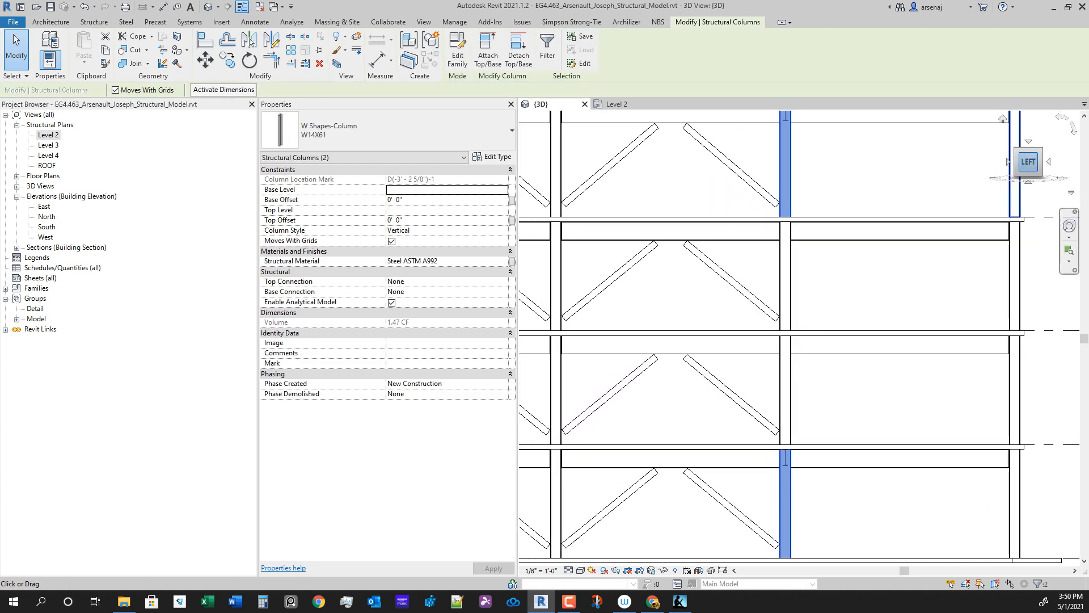
pyautogui.scroll(-2, 903, 276)
pyautogui.scroll(-1, 697, 559)
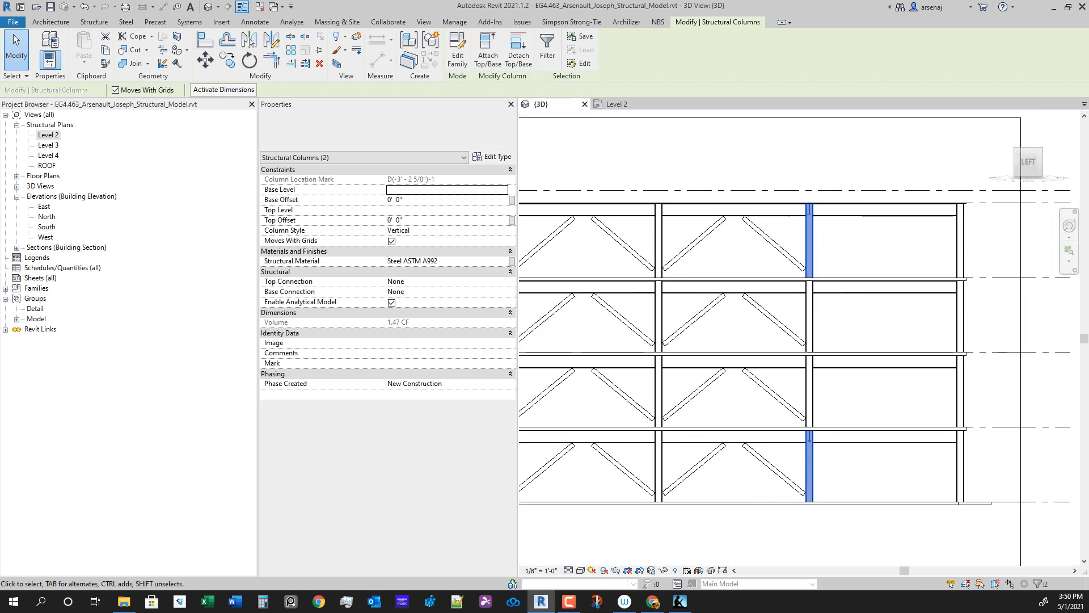
pyautogui.press('Escape')
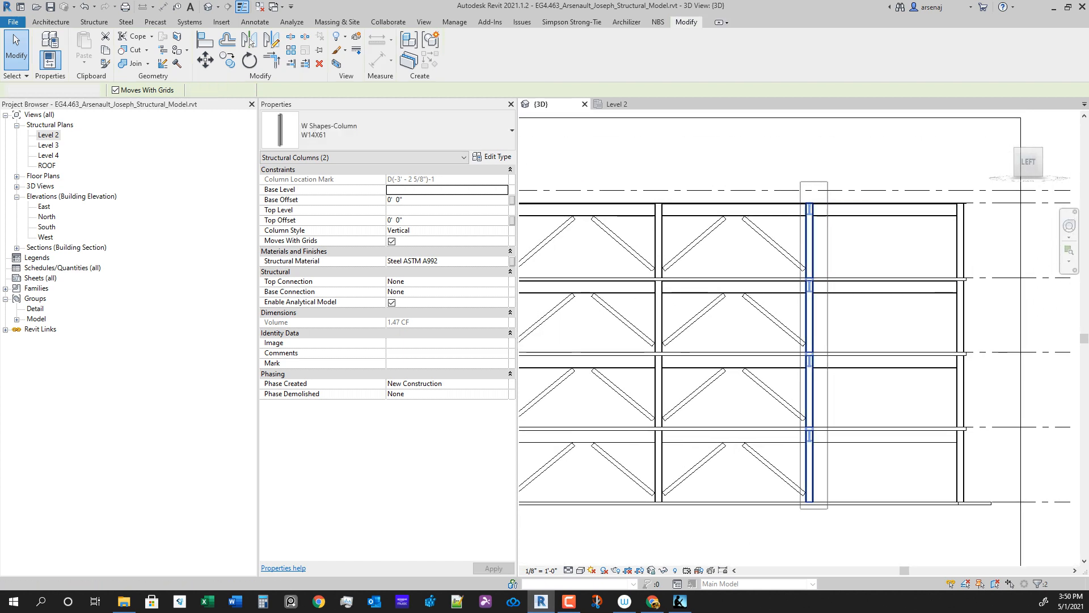
pyautogui.moveTo(828, 509); pyautogui.dragTo(827, 509)
pyautogui.scroll(-1, 862, 519)
pyautogui.keyDown('shift'); pyautogui.moveTo(862, 519); pyautogui.dragTo(794, 559, button='middle'); pyautogui.keyUp('shift')
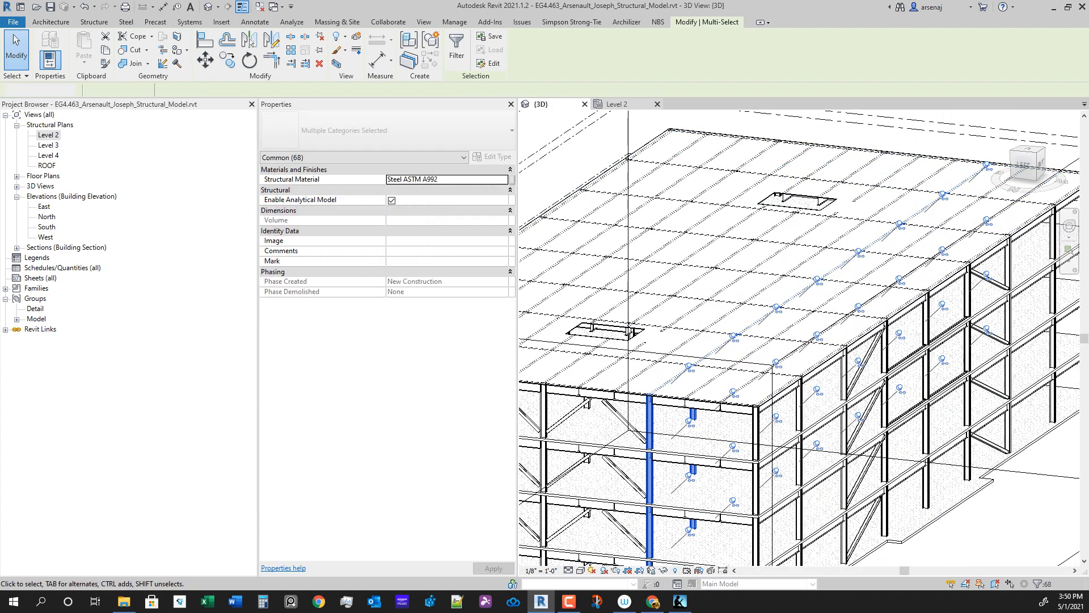
# Step: Try to move the selected columns and beams together onto grid D in the Level 2 plan
pyautogui.hotkey('ctrl', 'Tab')
pyautogui.moveTo(732, 442); pyautogui.dragTo(743, 426, button='middle')
pyautogui.scroll(2, 612, 384)
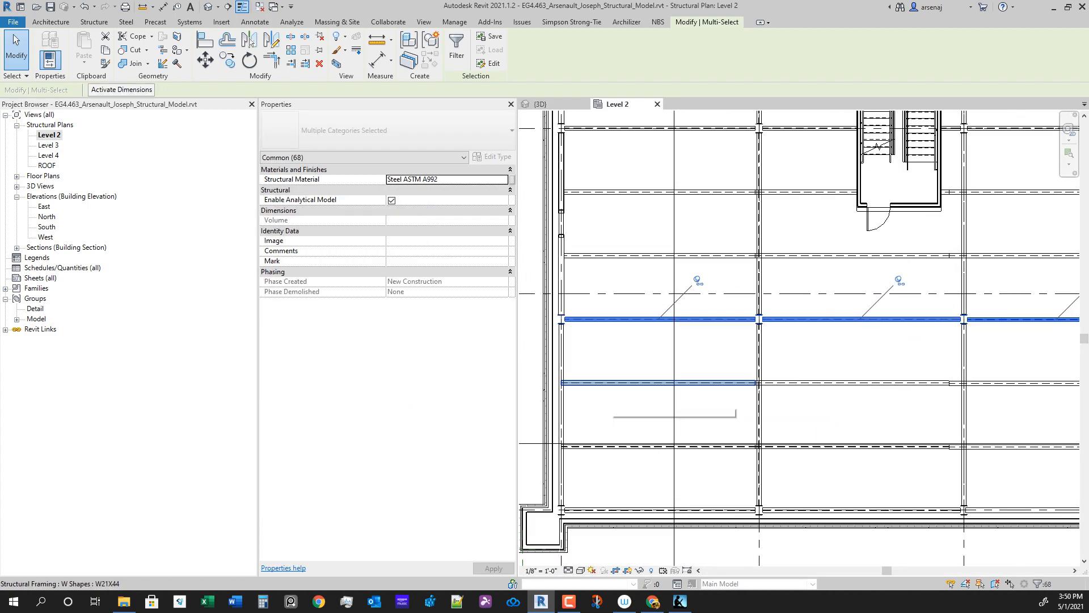
pyautogui.press('v')
pyautogui.moveTo(561, 318); pyautogui.dragTo(649, 372, button='middle')
pyautogui.scroll(6, 653, 374)
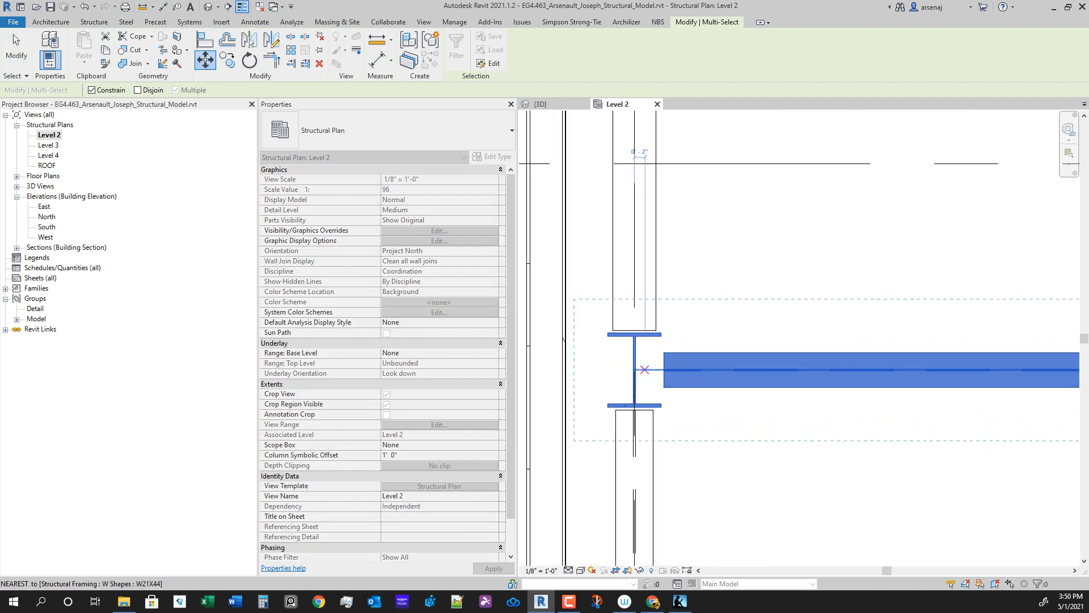
pyautogui.click(656, 369)
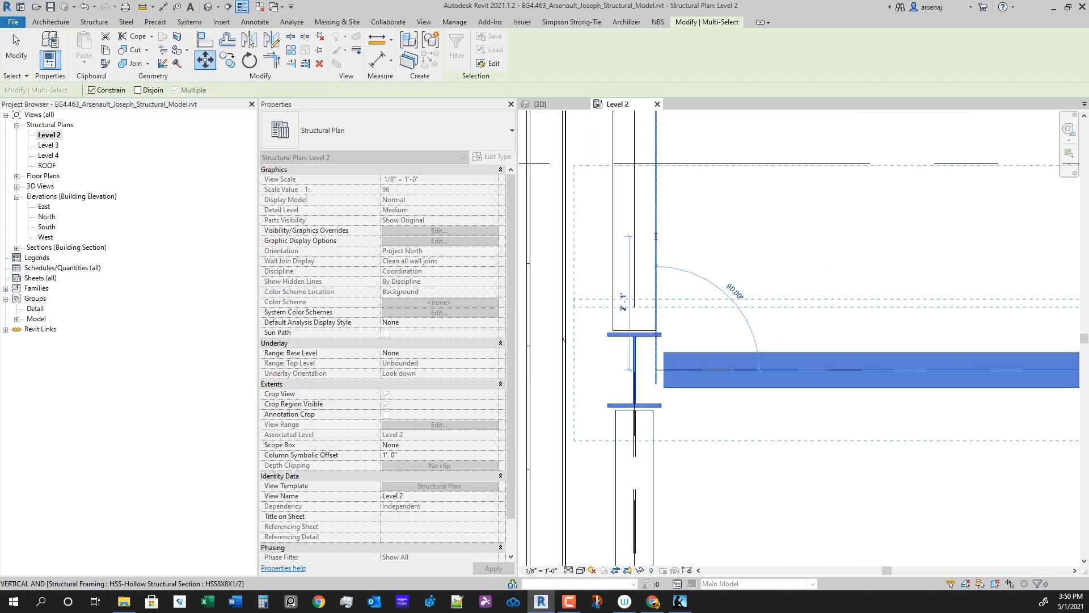
pyautogui.click(655, 172)
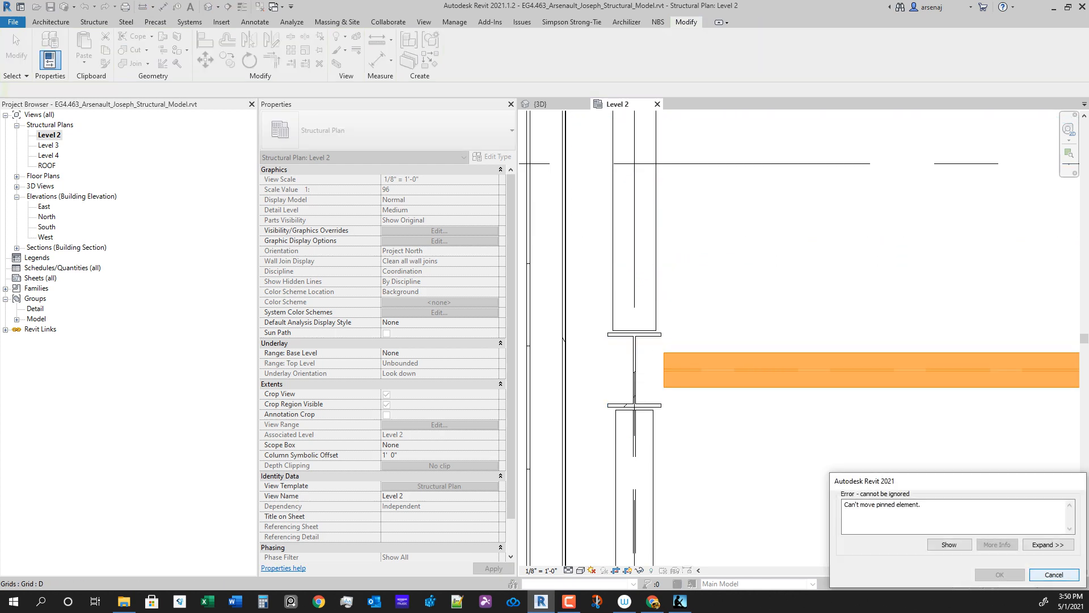
pyautogui.click(1053, 574)
# Step: Recall the previous column selection beside grid D in the 3D view and face the model's left side
pyautogui.scroll(-7, 902, 474)
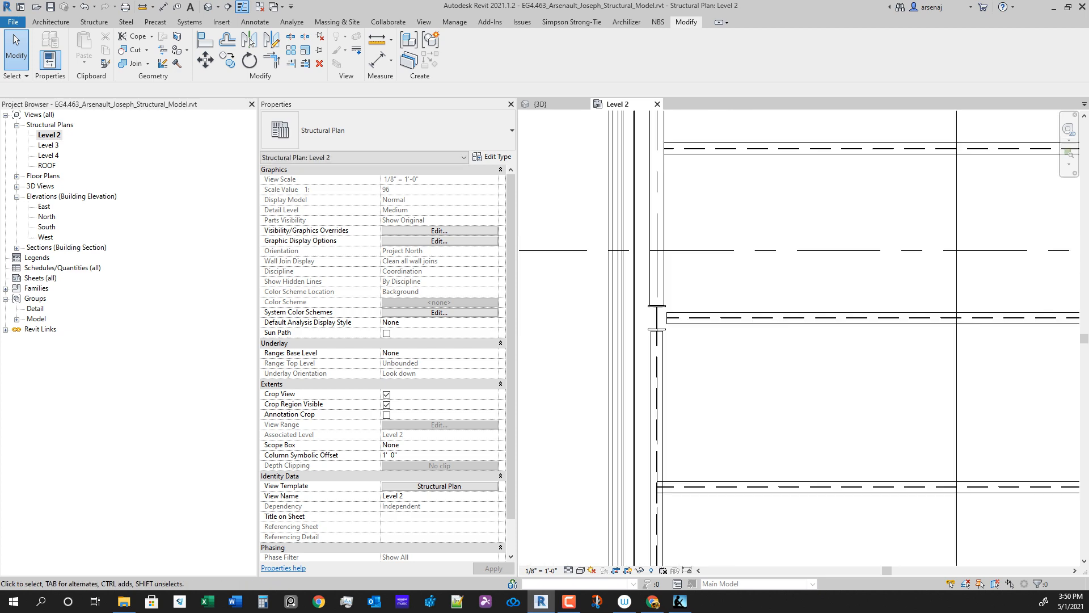
pyautogui.moveTo(594, 231); pyautogui.dragTo(635, 316, button='middle')
pyautogui.scroll(1, 644, 406)
pyautogui.scroll(-2, 635, 357)
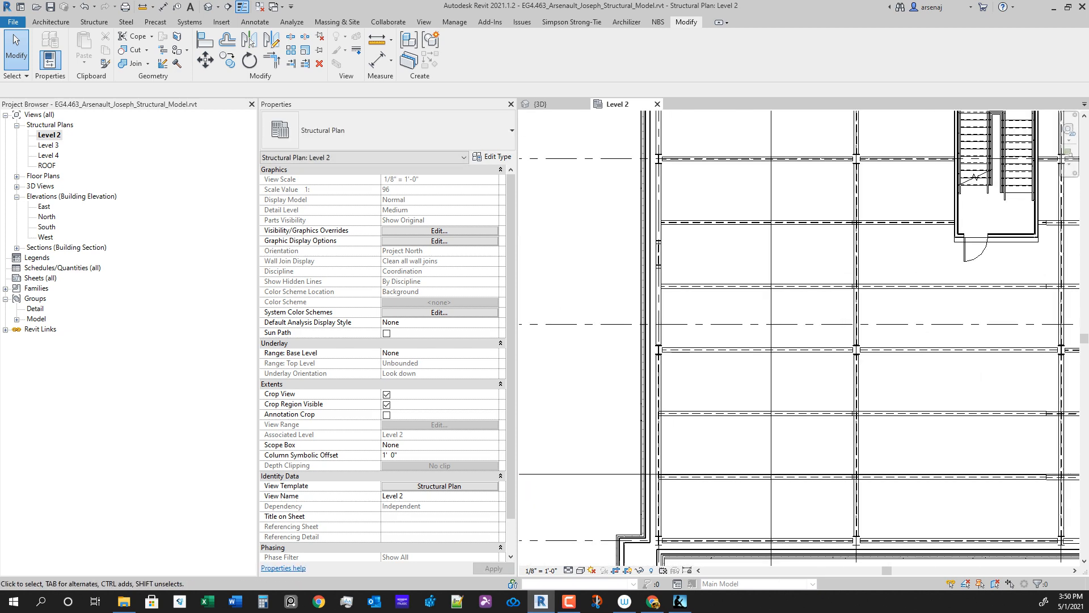
pyautogui.click(540, 104)
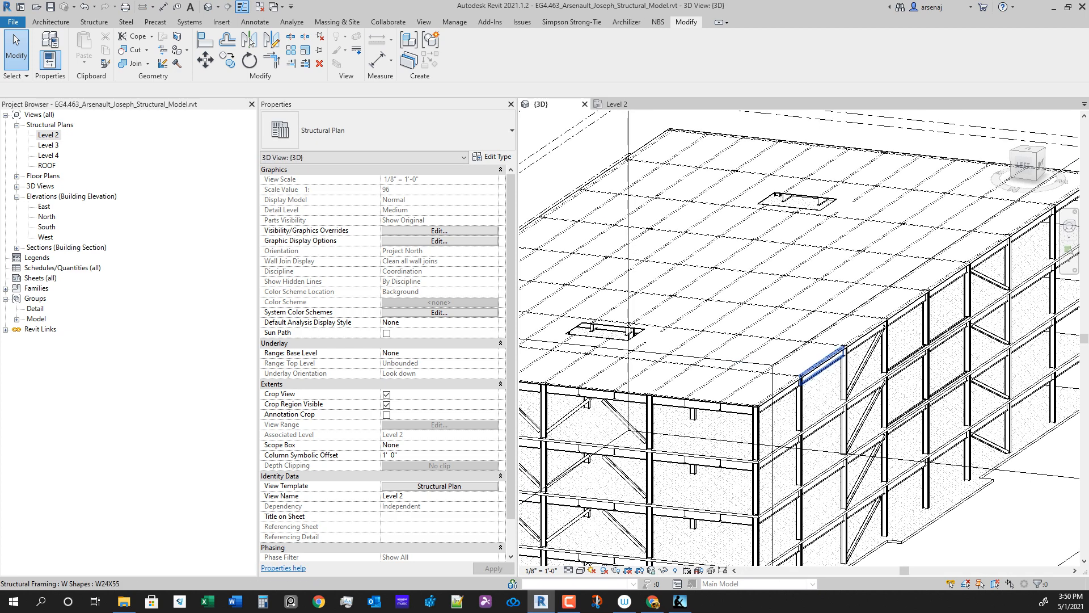
pyautogui.scroll(-2, 850, 312)
pyautogui.rightClick(909, 304)
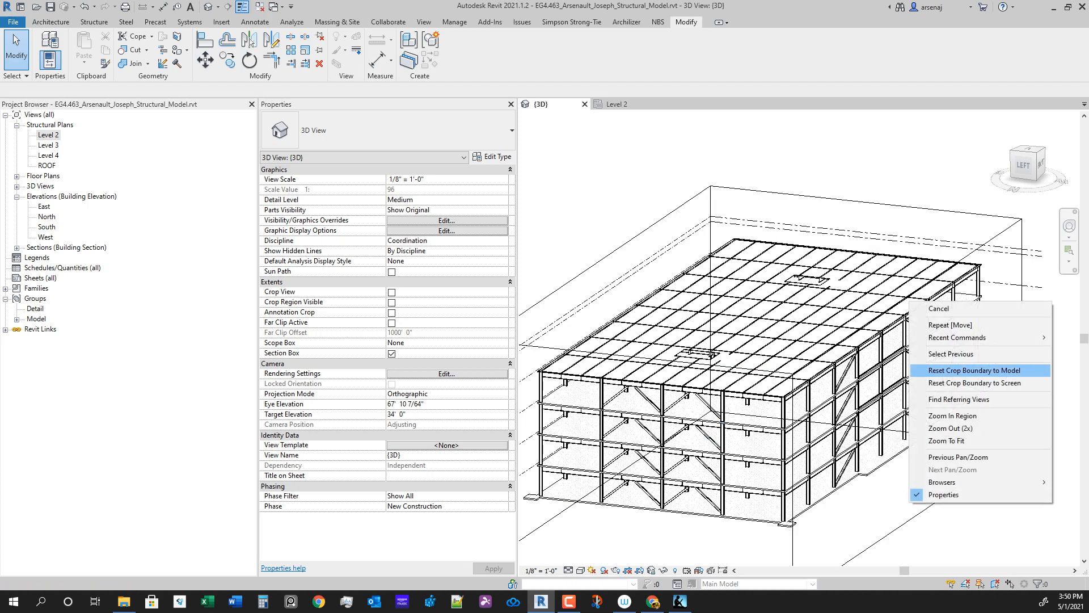
pyautogui.click(951, 354)
pyautogui.keyDown('shift'); pyautogui.moveTo(950, 353); pyautogui.dragTo(951, 341, button='middle'); pyautogui.keyUp('shift')
pyautogui.click(1022, 165)
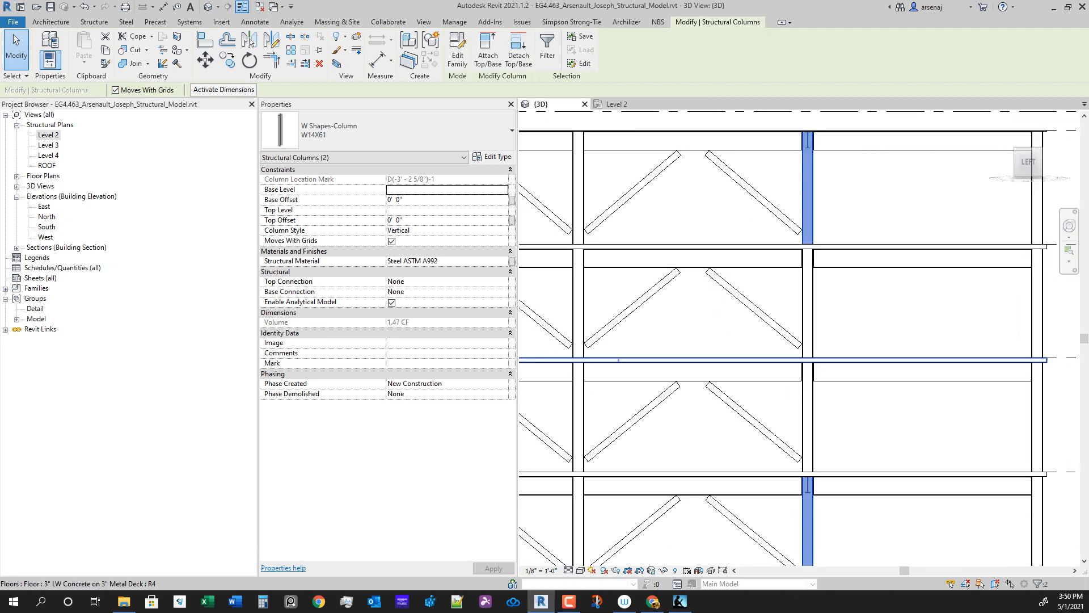
# Step: Select the full-height column and beam line beside grid D and filter the selection to Structural Columns only
pyautogui.scroll(-3, 789, 315)
pyautogui.scroll(1, 841, 282)
pyautogui.moveTo(778, 160); pyautogui.dragTo(817, 341)
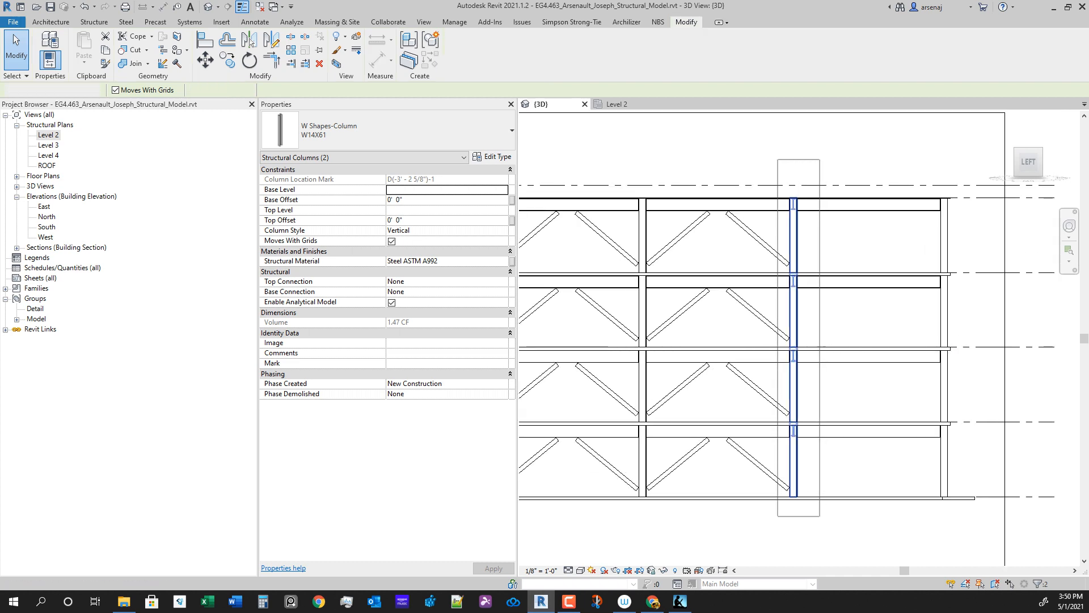
pyautogui.moveTo(819, 515); pyautogui.dragTo(820, 516)
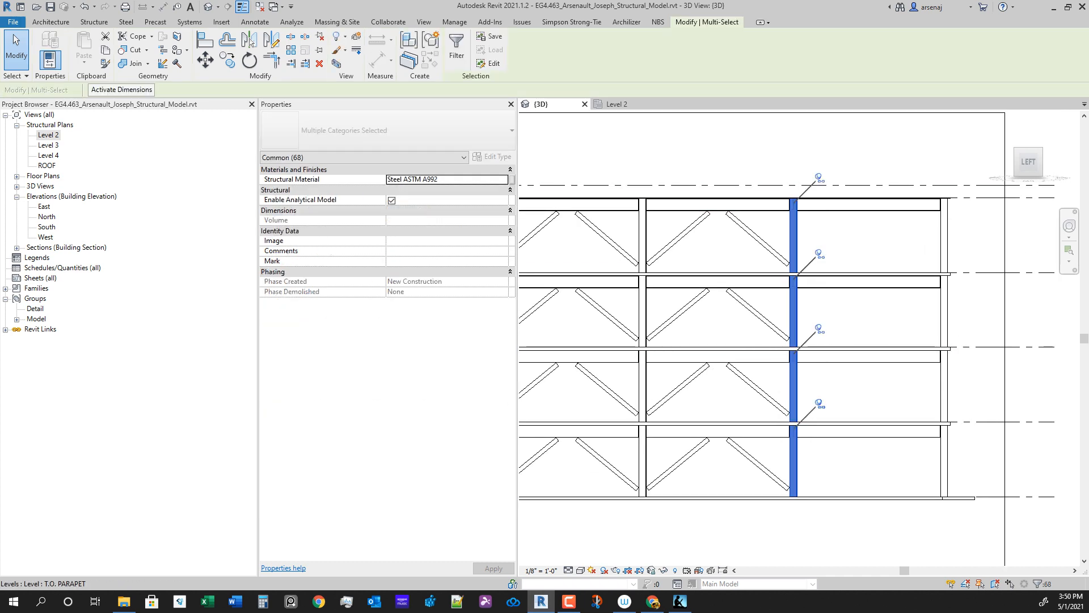
pyautogui.click(457, 52)
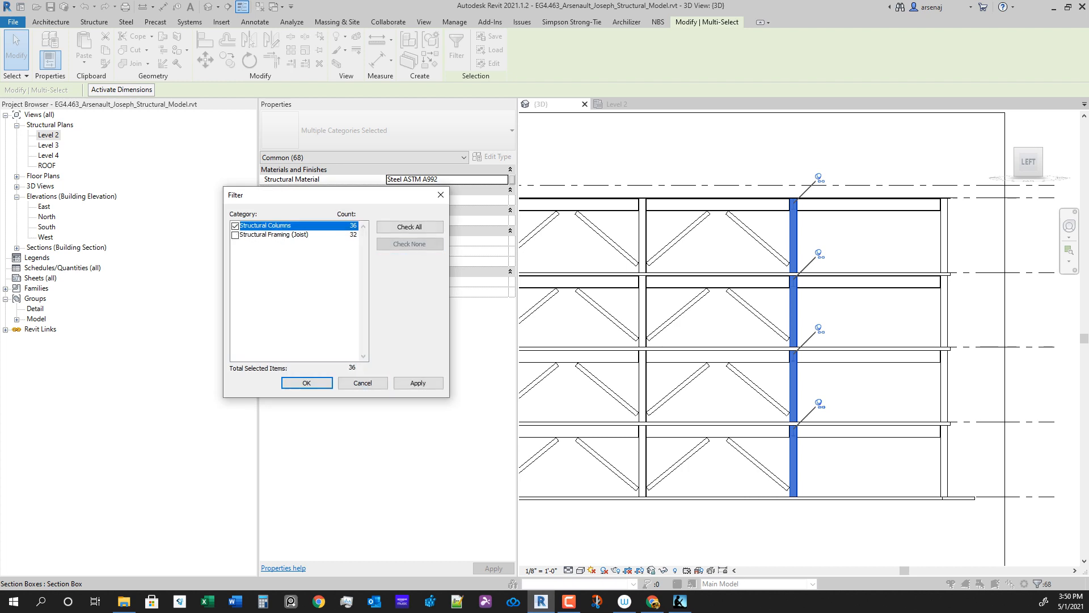
pyautogui.click(306, 382)
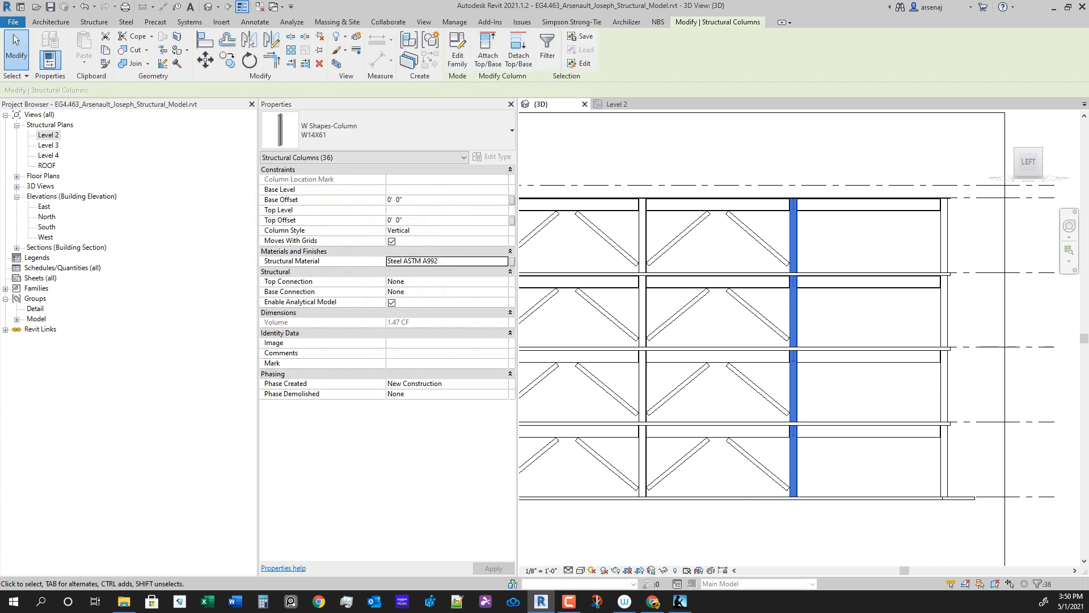
pyautogui.keyDown('shift'); pyautogui.moveTo(839, 340); pyautogui.dragTo(805, 389, button='middle'); pyautogui.keyUp('shift')
# Step: Move the selected columns vertically in the Level 2 plan from a column's center onto grid D
pyautogui.click(616, 103)
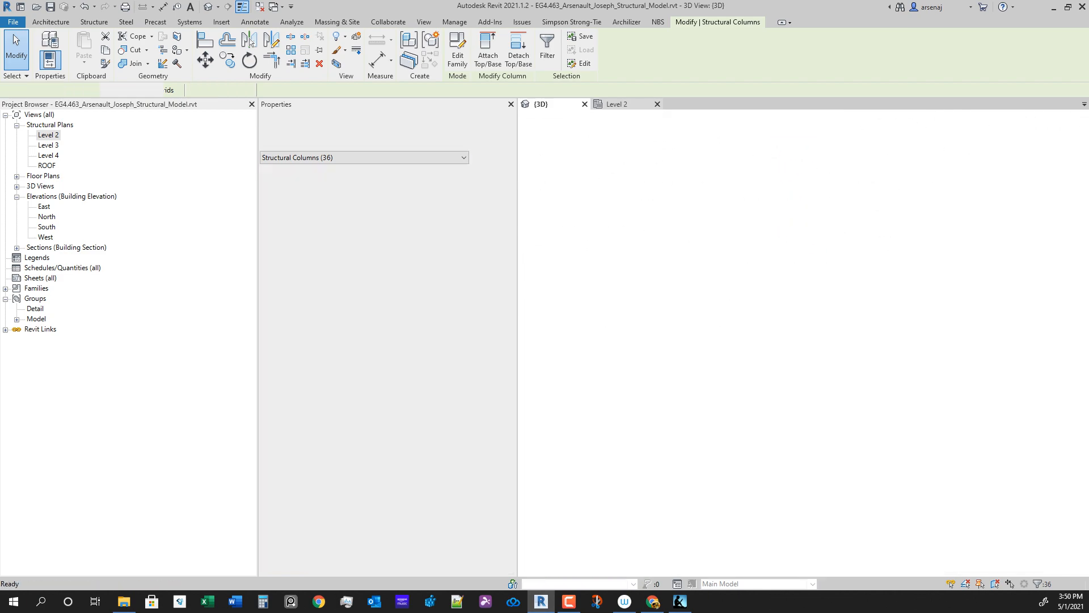
pyautogui.scroll(2, 704, 320)
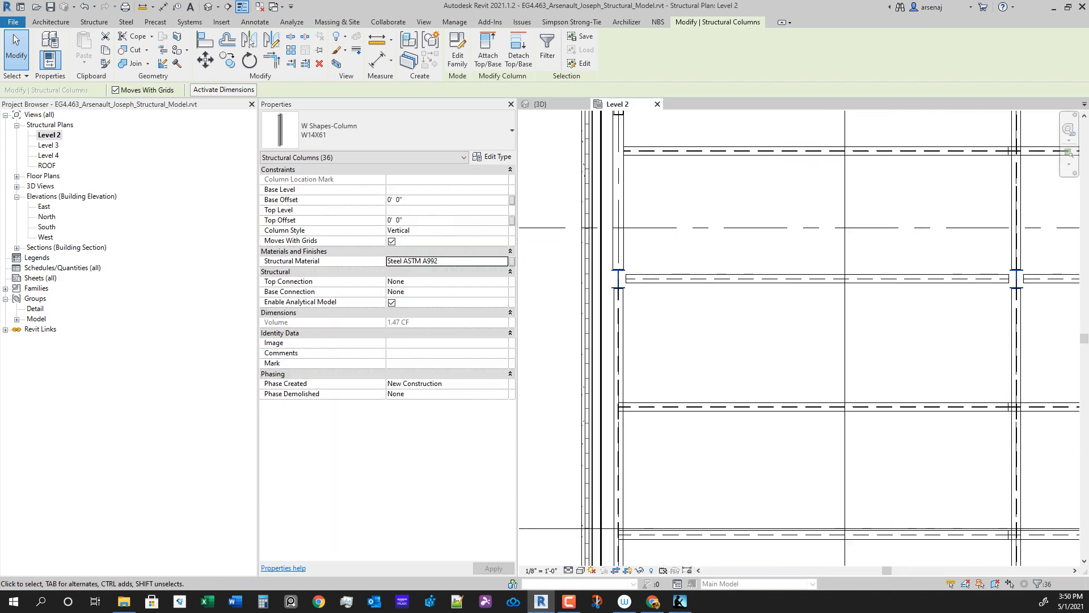
pyautogui.press('v')
pyautogui.moveTo(663, 282); pyautogui.dragTo(773, 390, button='middle')
pyautogui.scroll(2, 727, 400)
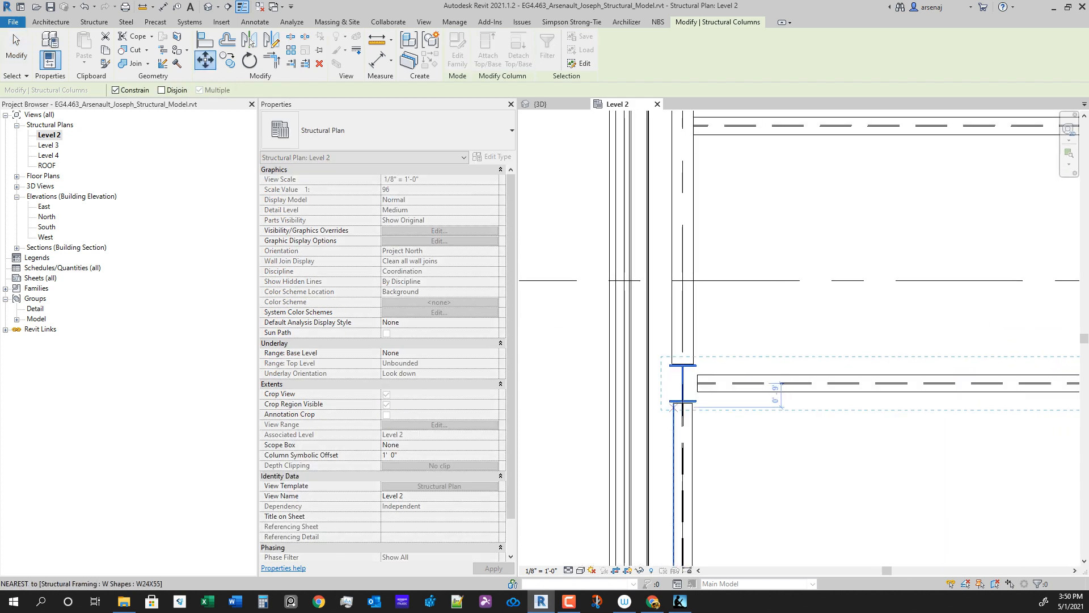
pyautogui.click(682, 383)
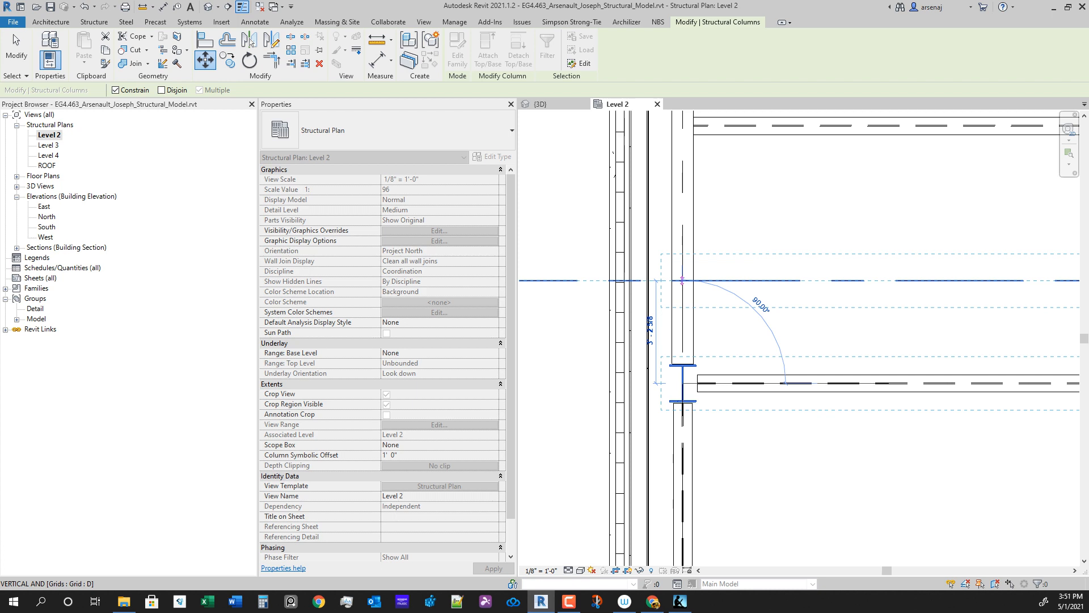
pyautogui.click(682, 281)
pyautogui.scroll(-3, 682, 280)
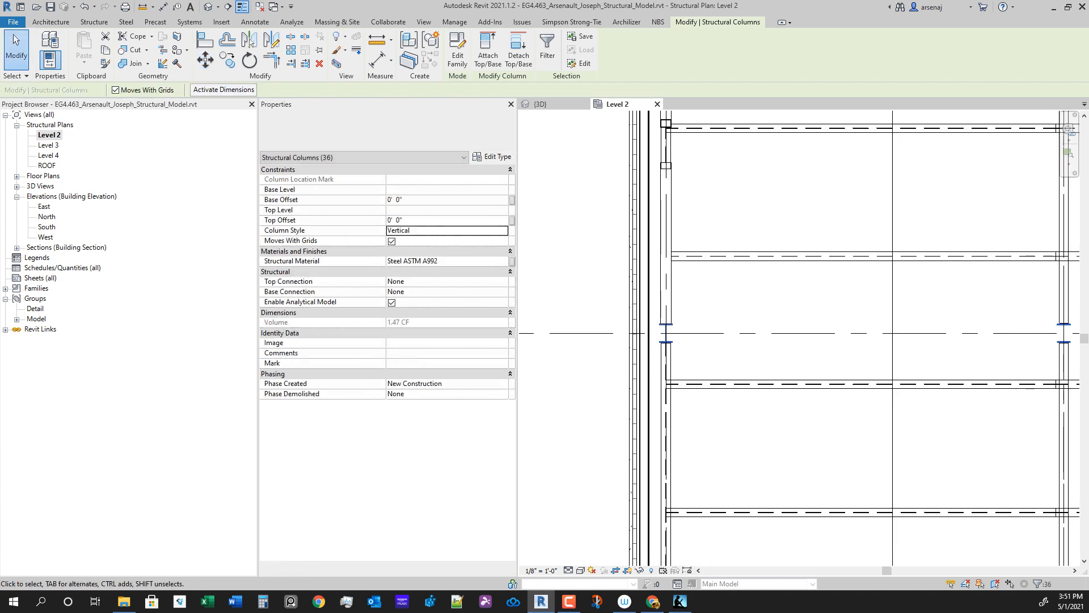
# Step: Check the Level 2 columns and joists along grid D and near grid B against their grids, including one W21X44 joist
pyautogui.scroll(-2, 783, 385)
pyautogui.scroll(-2, 771, 375)
pyautogui.moveTo(856, 420); pyautogui.dragTo(719, 443, button='middle')
pyautogui.scroll(1, 771, 376)
pyautogui.scroll(-3, 755, 445)
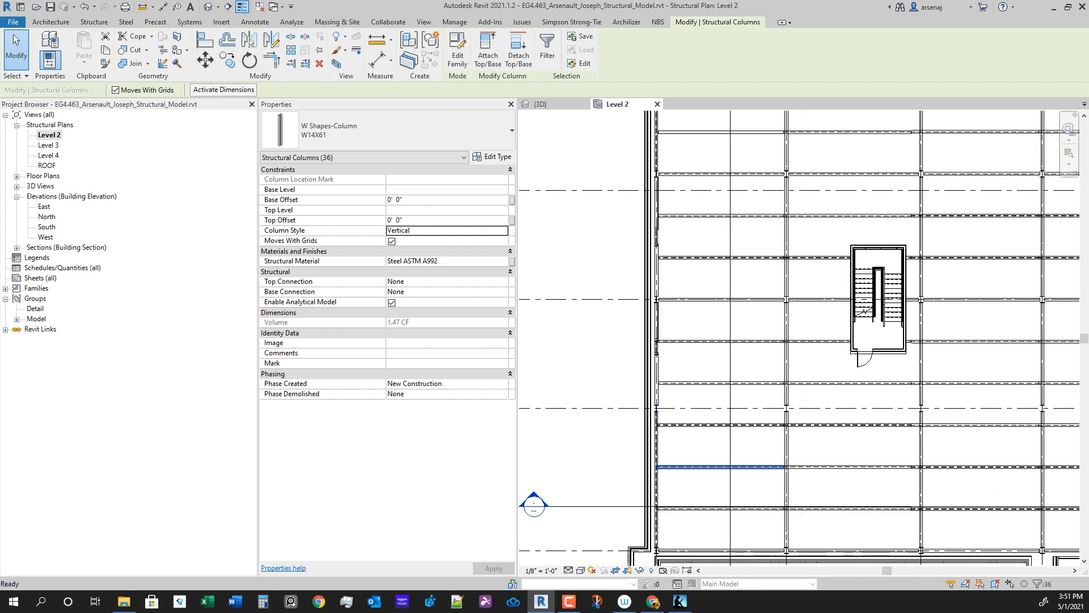
pyautogui.scroll(5, 680, 405)
pyautogui.scroll(-3, 801, 448)
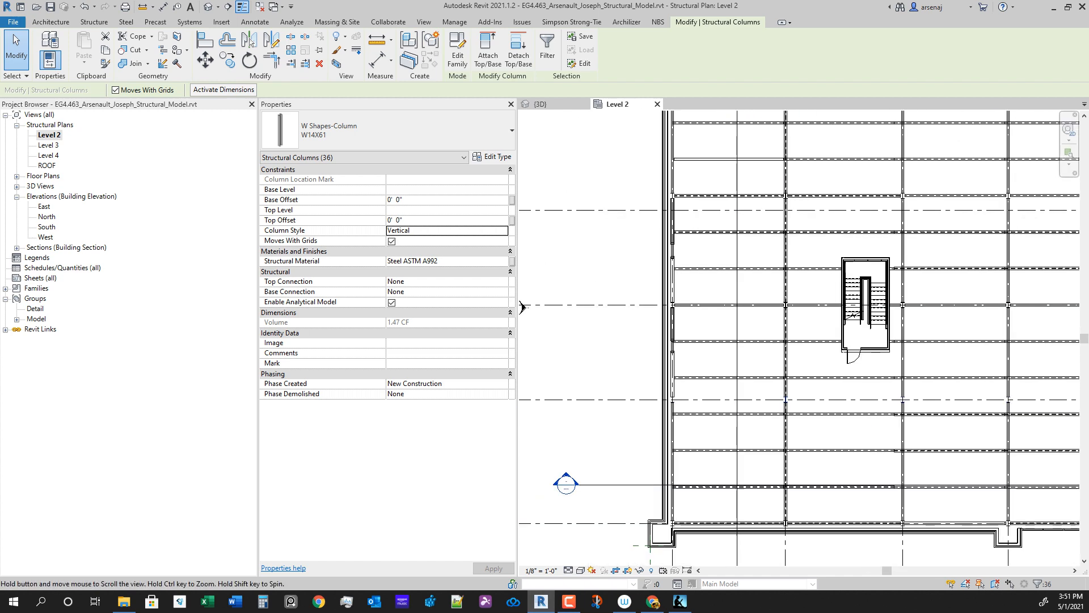
pyautogui.scroll(4, 801, 448)
pyautogui.scroll(1, 678, 312)
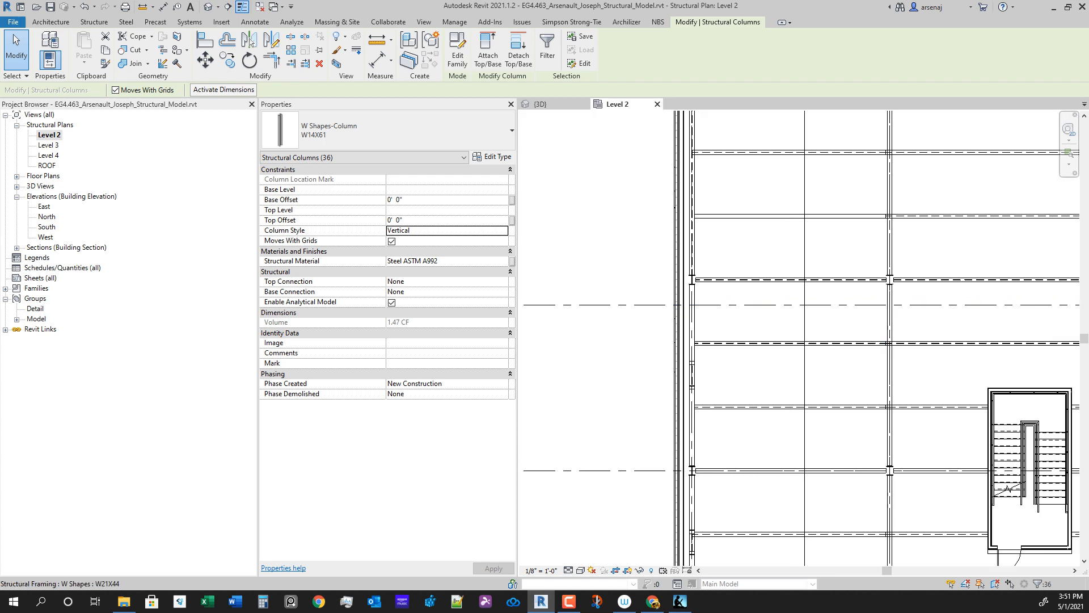
pyautogui.click(729, 279)
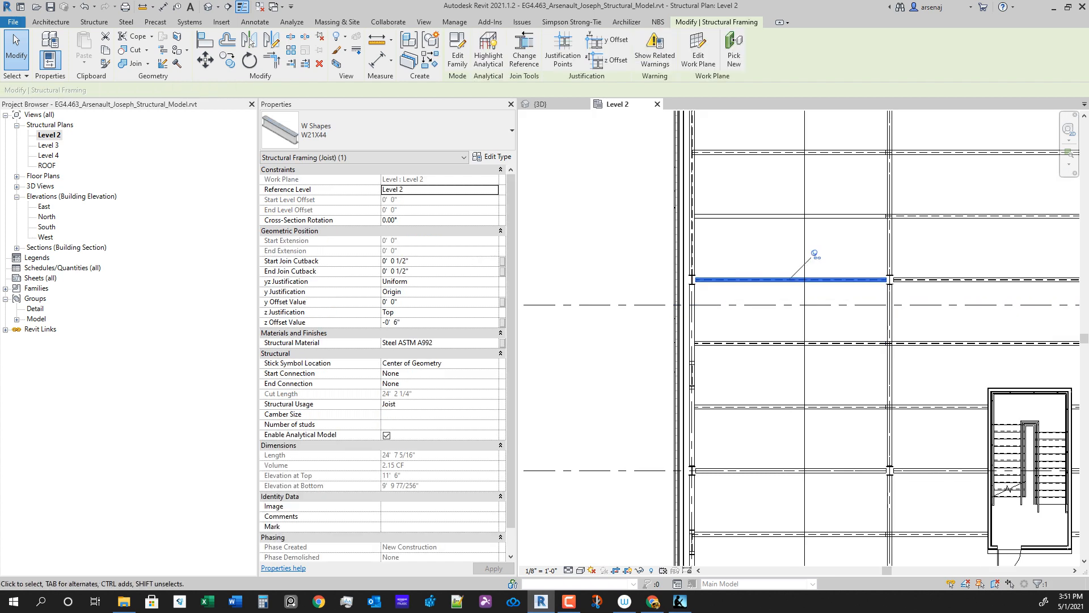
pyautogui.press('Escape')
pyautogui.scroll(-2, 654, 432)
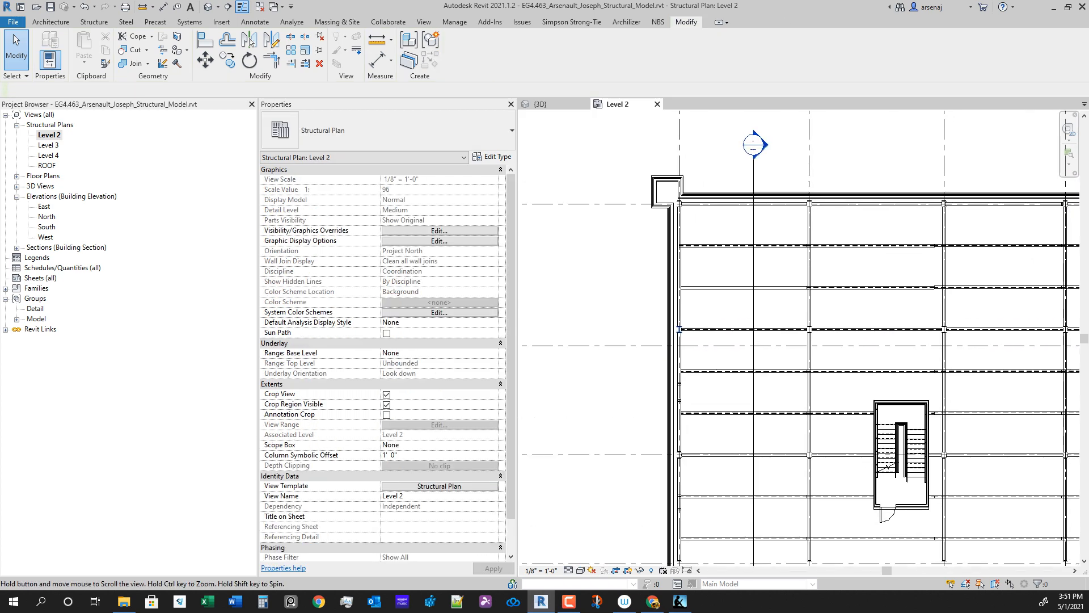
# Step: Return to the 3D view, face the model's left side, and clear the selection of the columns near grid B
pyautogui.click(541, 104)
pyautogui.scroll(-2, 799, 343)
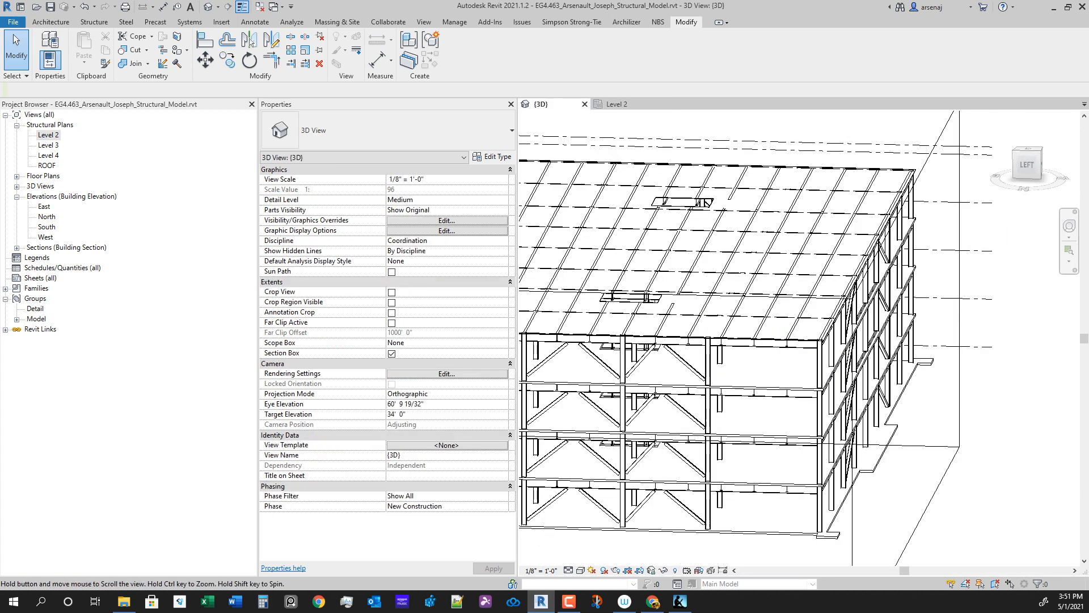
pyautogui.keyDown('shift'); pyautogui.moveTo(760, 374); pyautogui.dragTo(785, 315, button='middle'); pyautogui.keyUp('shift')
pyautogui.scroll(2, 715, 250)
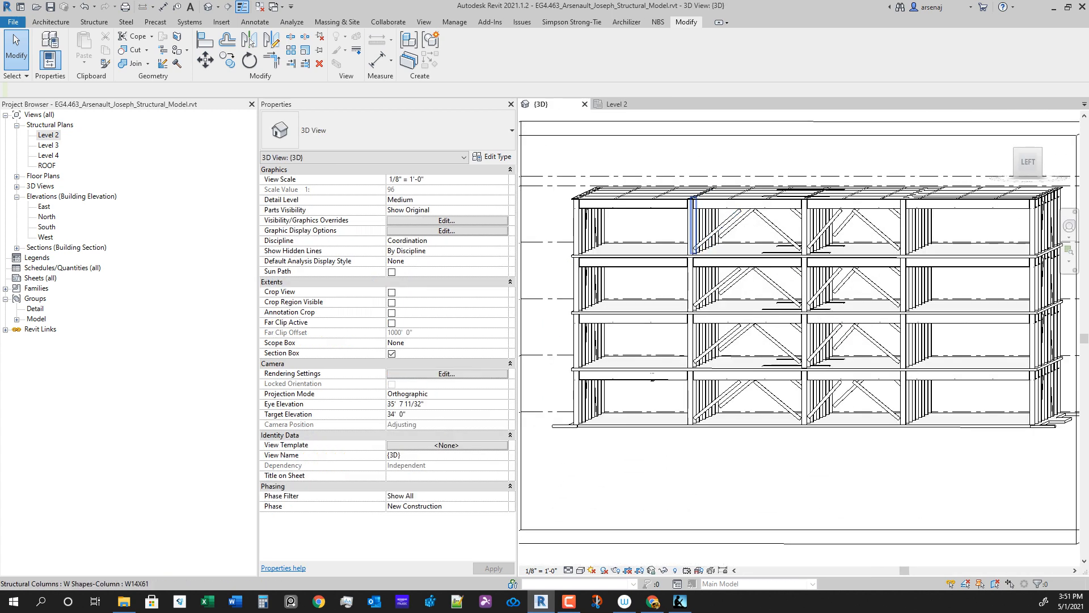
pyautogui.click(692, 227)
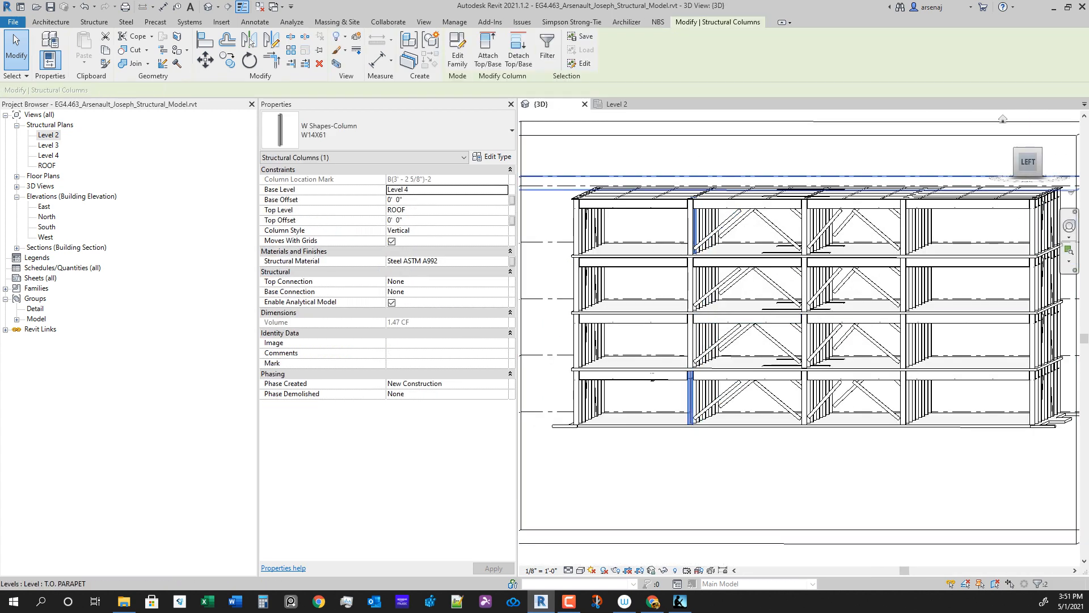
pyautogui.click(1027, 162)
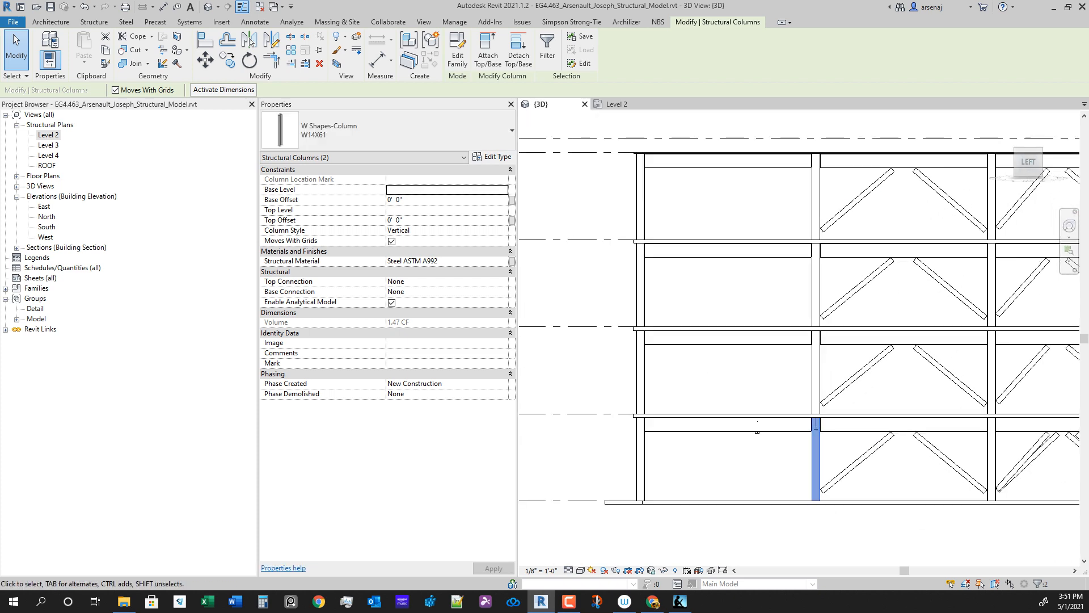
pyautogui.press('Escape')
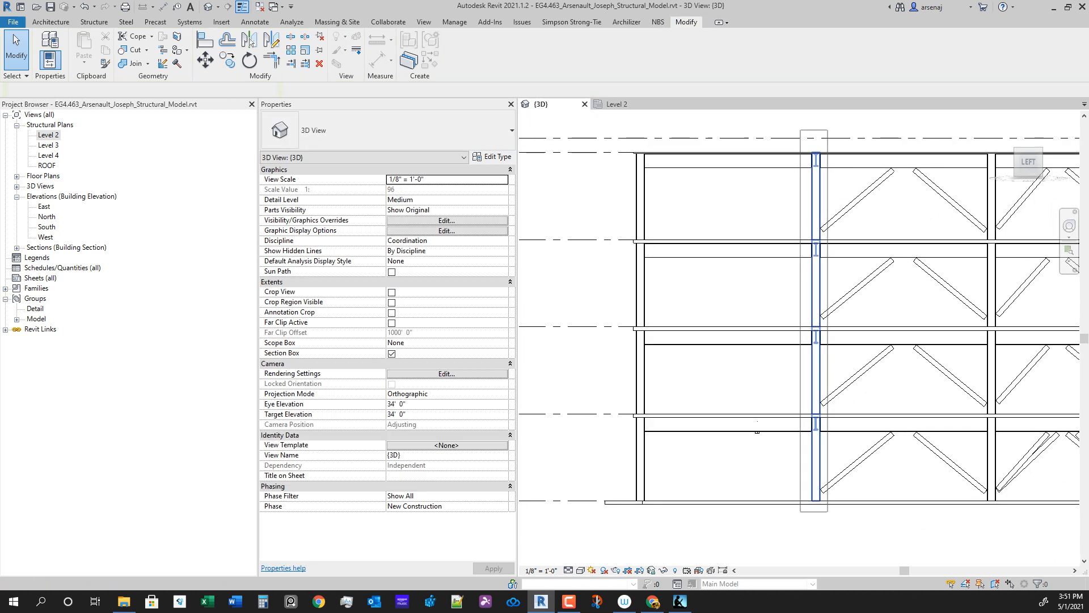
# Step: Select the full-height column and beam line beside grid B and filter the selection to Structural Columns only
pyautogui.moveTo(800, 130); pyautogui.dragTo(826, 519)
pyautogui.keyDown('shift'); pyautogui.moveTo(825, 519); pyautogui.dragTo(772, 529, button='middle'); pyautogui.keyUp('shift')
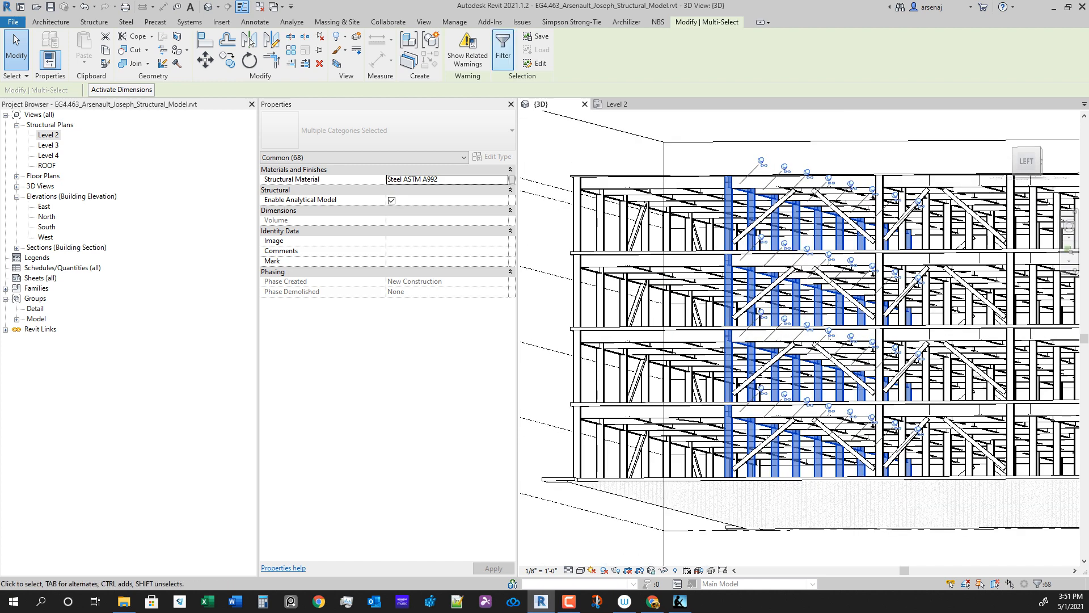
pyautogui.click(503, 52)
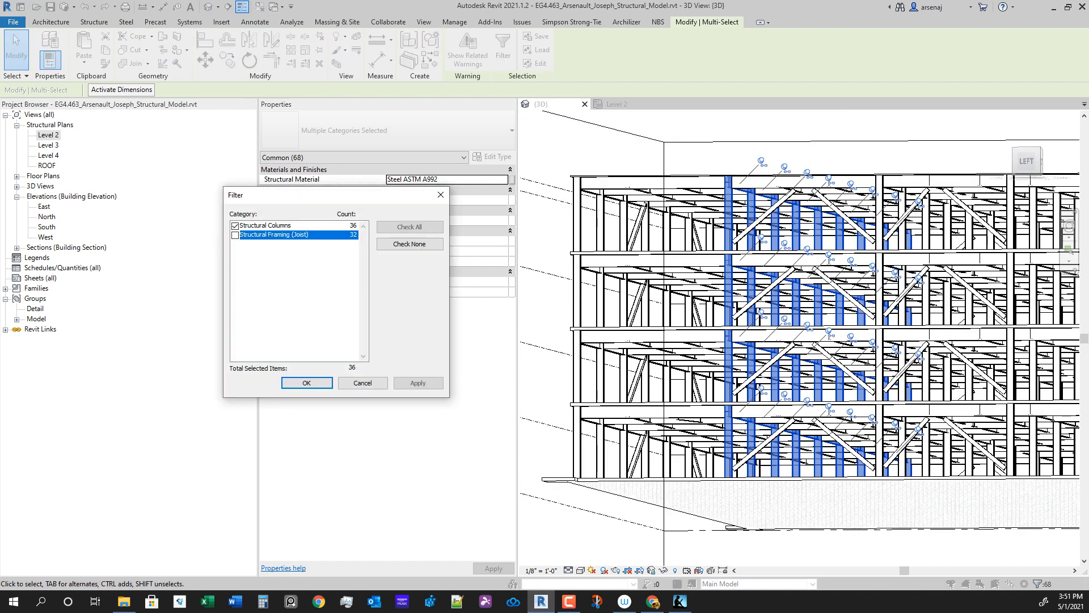
pyautogui.click(306, 383)
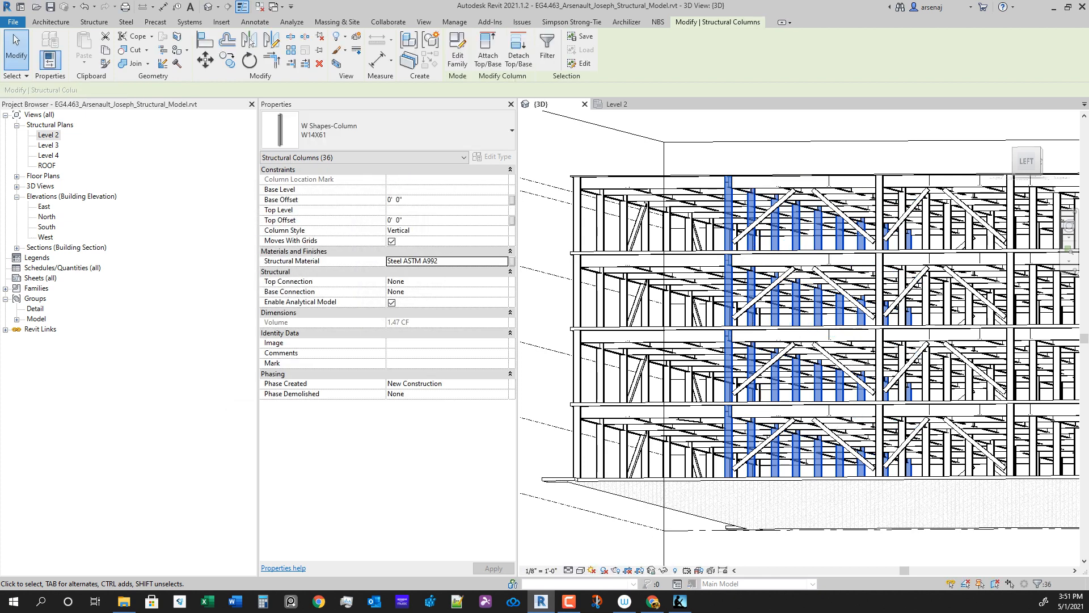
# Step: Move the selected columns vertically in the Level 2 plan from a column's center onto grid B
pyautogui.click(617, 104)
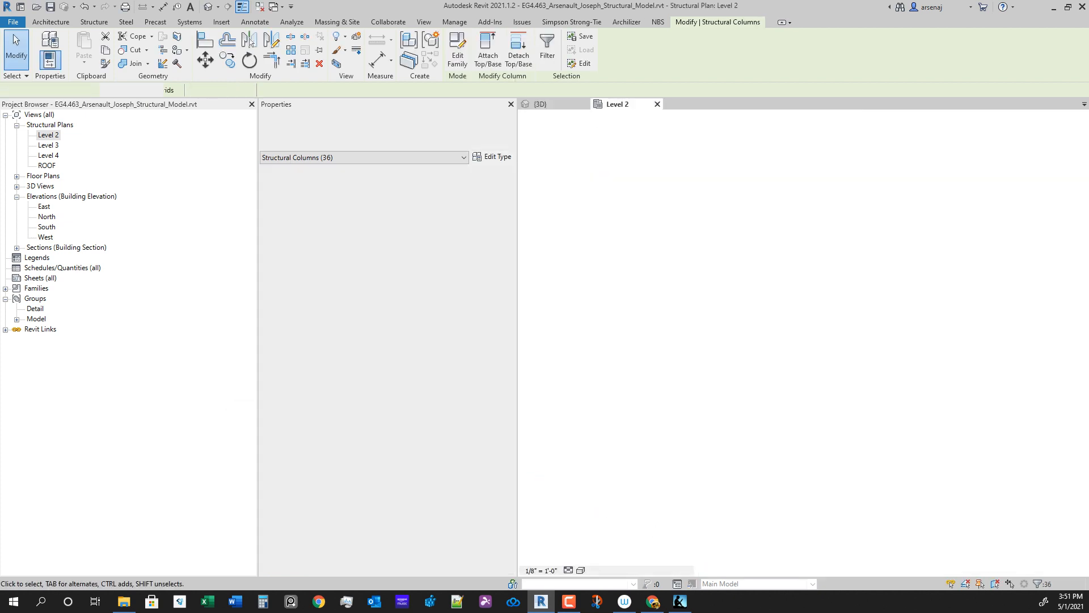
pyautogui.scroll(5, 676, 340)
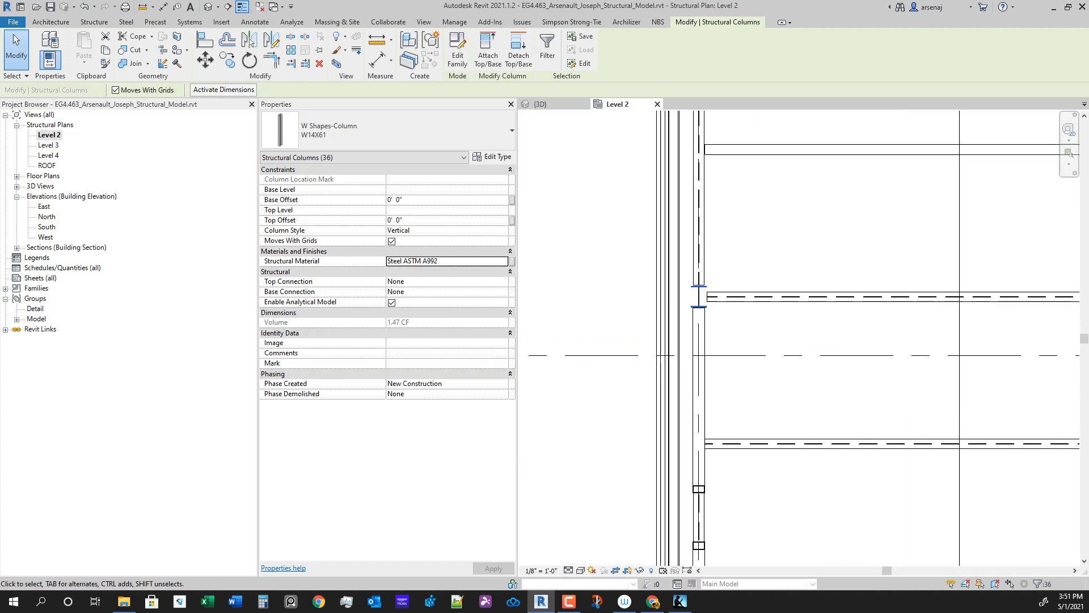
pyautogui.press('m')
pyautogui.press('v')
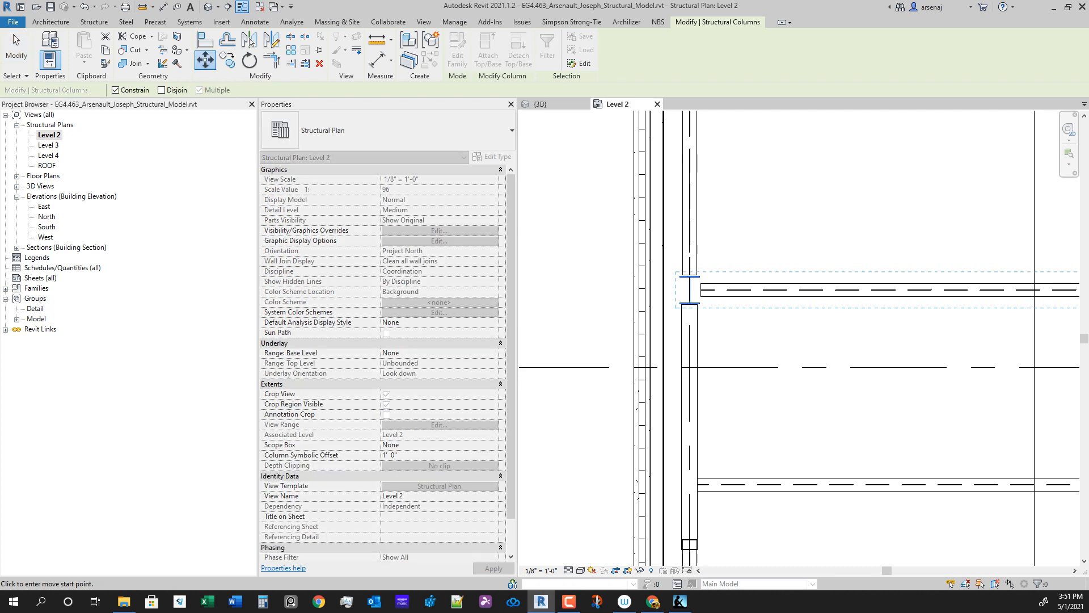
pyautogui.scroll(3, 700, 295)
pyautogui.click(668, 280)
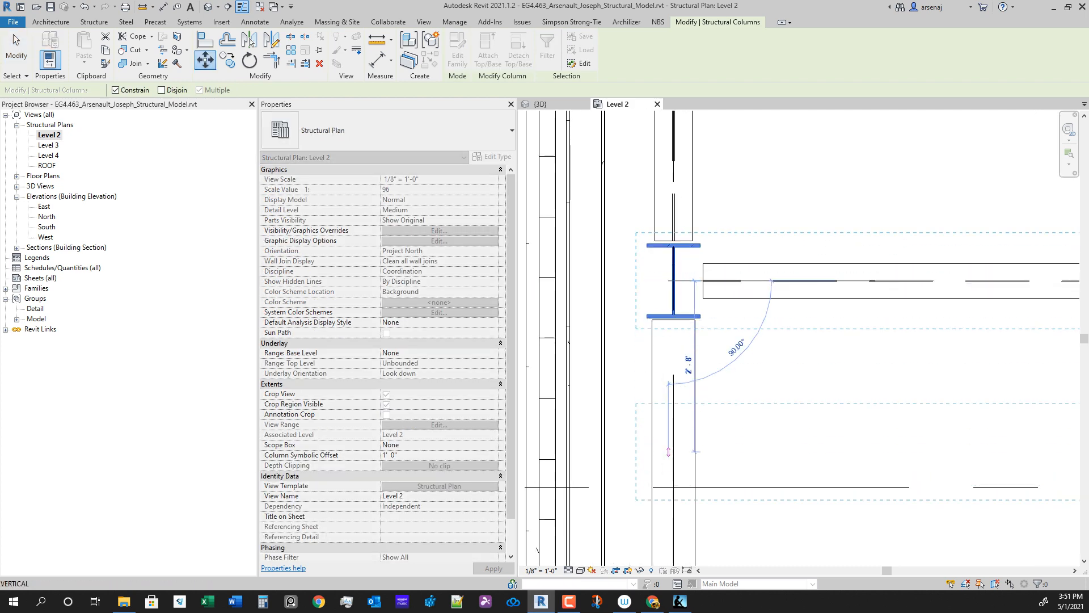
pyautogui.click(668, 486)
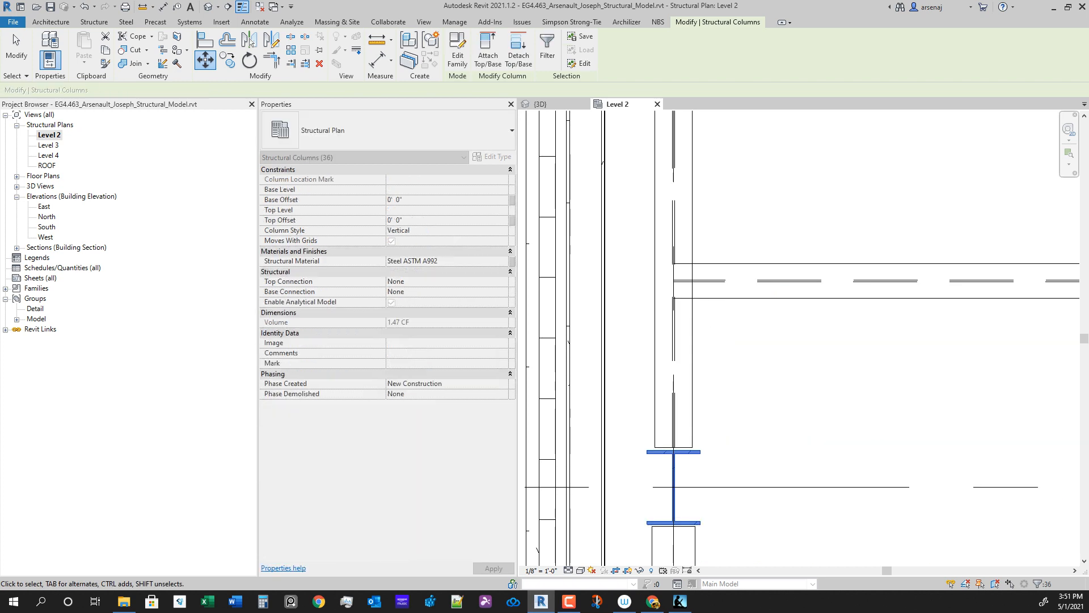
# Step: Examine the Level 2 columns and joists from grid B down to the lower wall against the grid lines
pyautogui.scroll(-4, 701, 306)
pyautogui.scroll(-4, 675, 330)
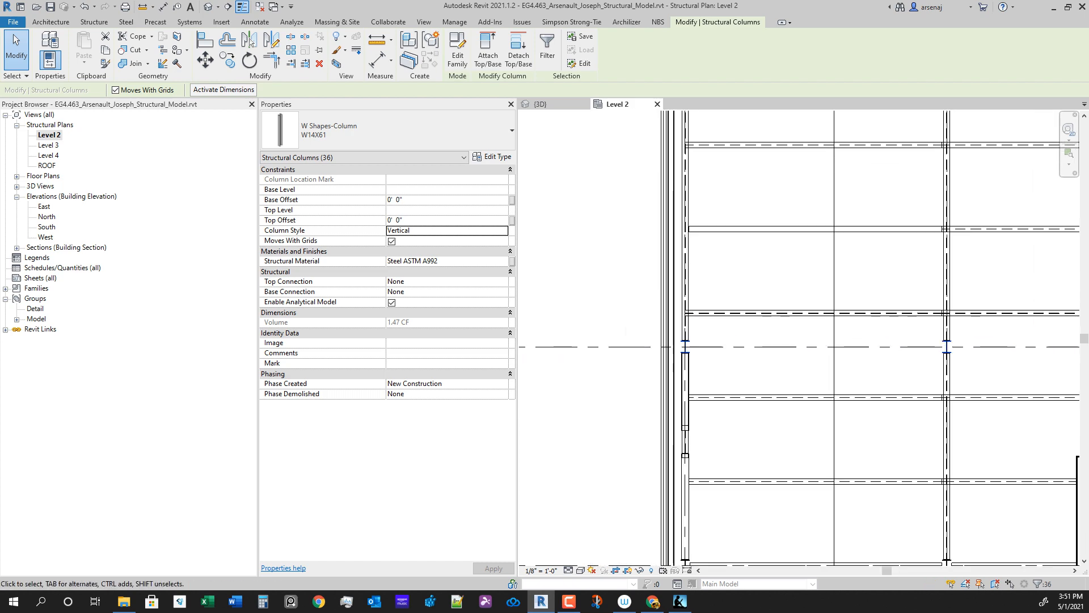
pyautogui.scroll(-1, 664, 177)
pyautogui.moveTo(846, 441); pyautogui.dragTo(799, 374, button='middle')
pyautogui.scroll(-1, 851, 375)
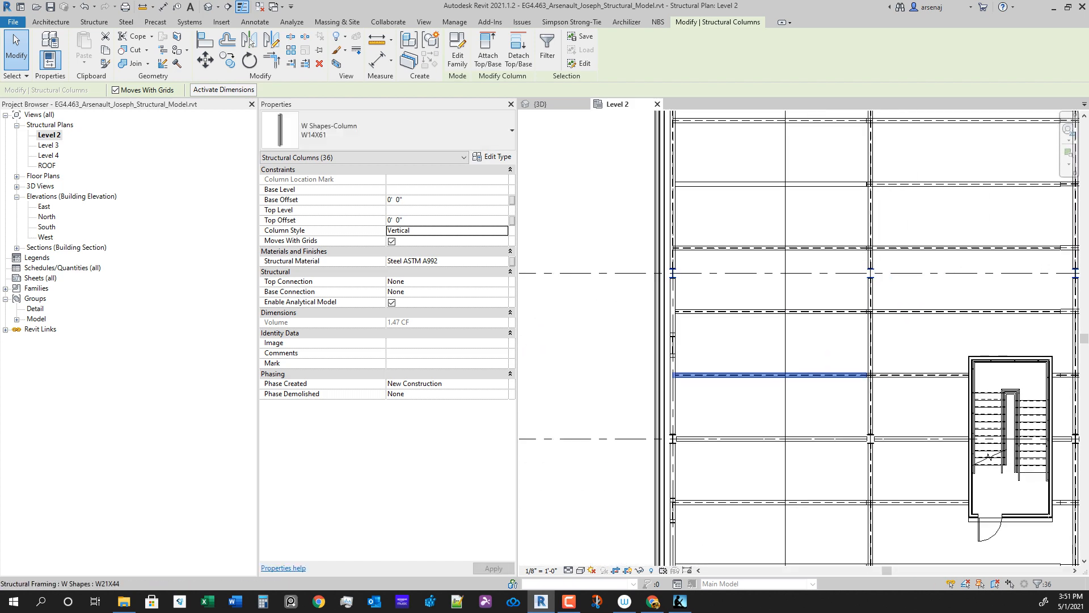
pyautogui.moveTo(794, 440); pyautogui.dragTo(747, 234, button='middle')
pyautogui.scroll(-2, 724, 423)
pyautogui.moveTo(723, 423); pyautogui.dragTo(724, 286, button='middle')
pyautogui.scroll(2, 723, 335)
pyautogui.scroll(2, 740, 348)
pyautogui.moveTo(733, 463)
pyautogui.mouseDown(button='middle')
pyautogui.moveTo(740, 348)
pyautogui.moveTo(731, 454)
pyautogui.mouseUp(button='middle')
pyautogui.scroll(-5, 715, 370)
pyautogui.moveTo(737, 368); pyautogui.dragTo(715, 502, button='middle')
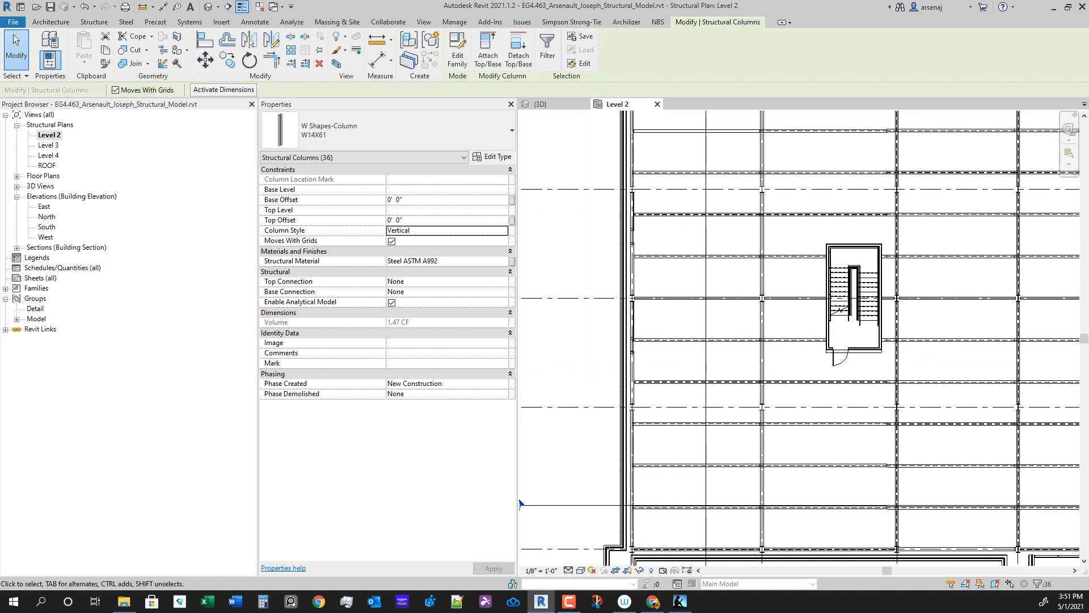
pyautogui.scroll(2, 734, 466)
pyautogui.scroll(-2, 730, 444)
pyautogui.moveTo(697, 553); pyautogui.dragTo(688, 472, button='middle')
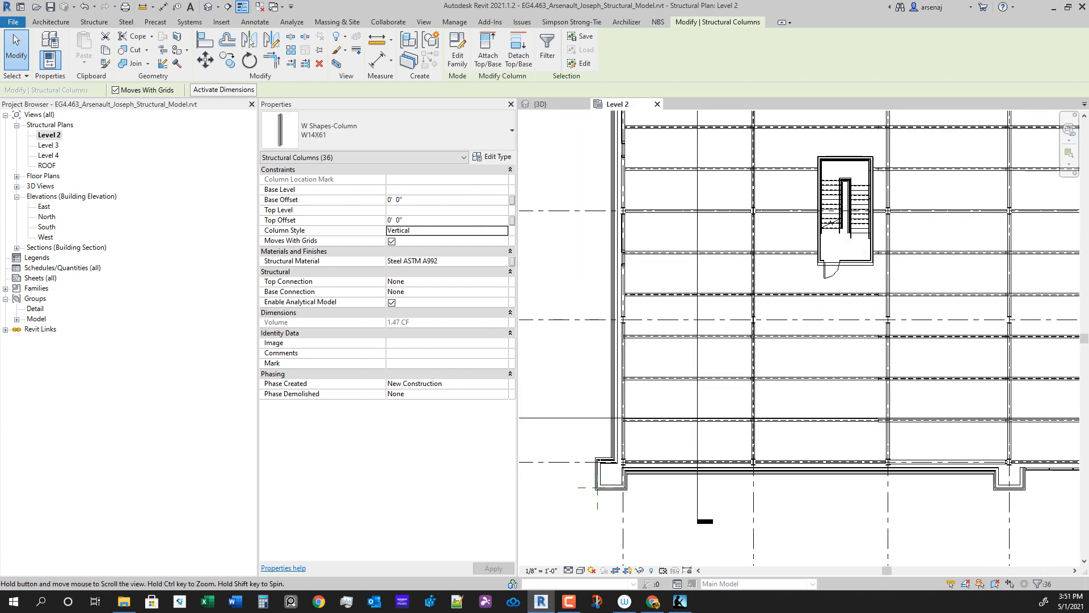
pyautogui.scroll(2, 688, 472)
pyautogui.press('Tab')
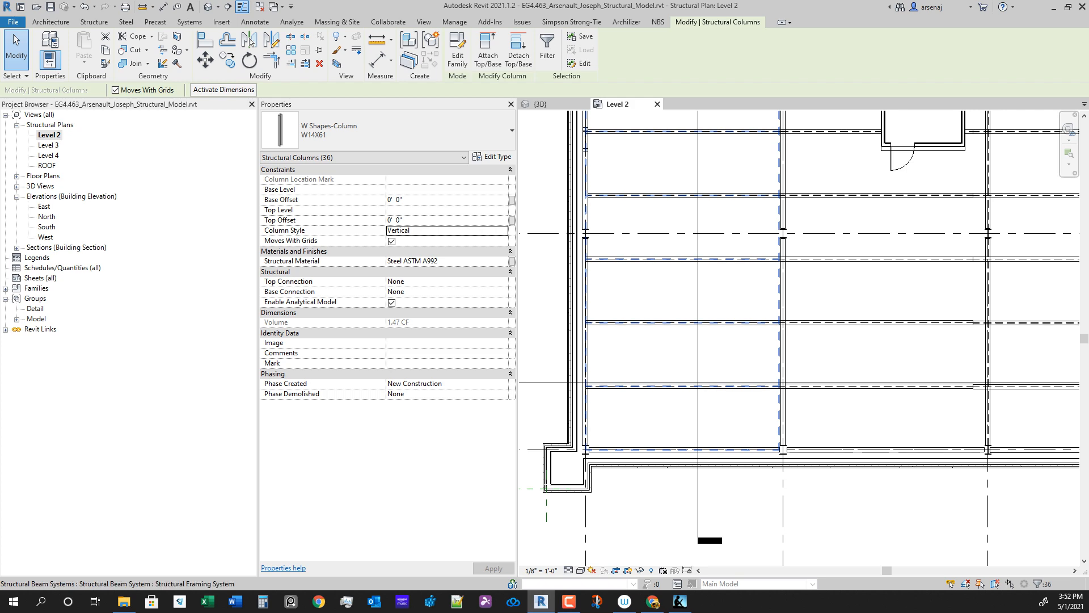
pyautogui.click(683, 450)
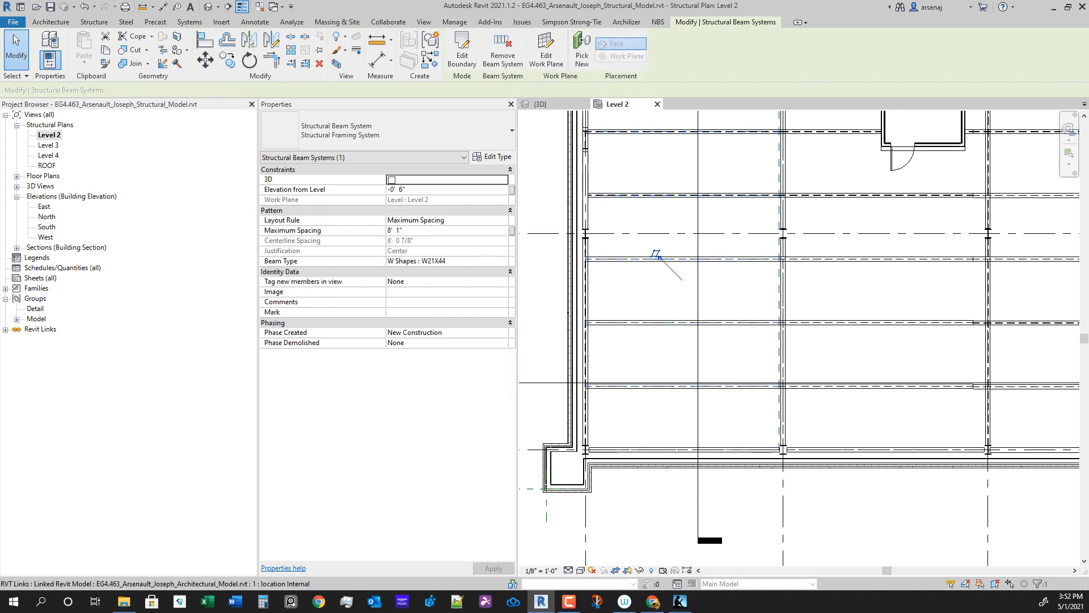
pyautogui.press('Escape')
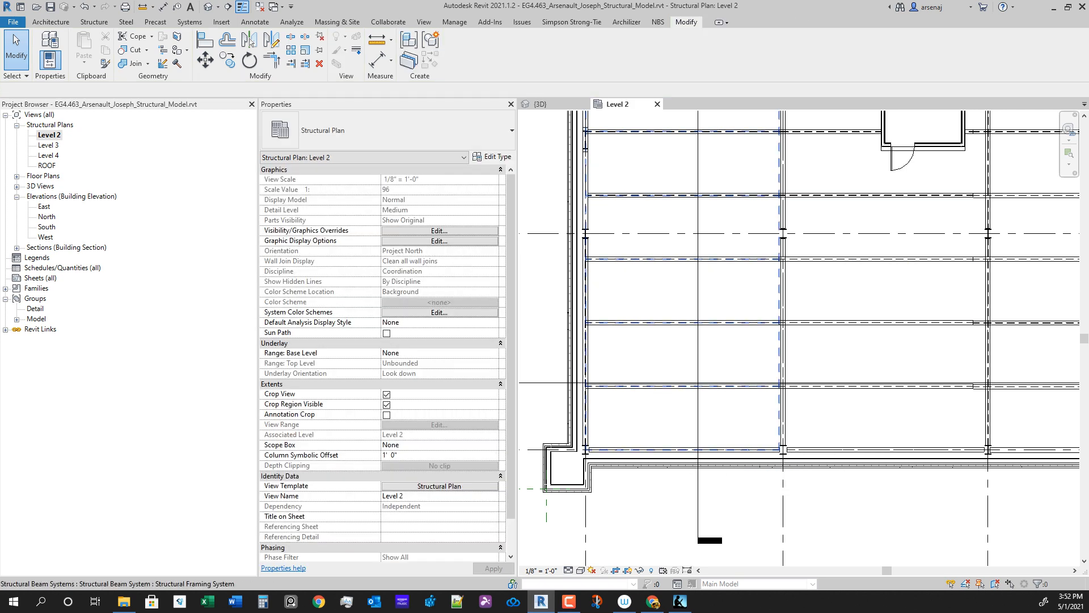
pyautogui.click(655, 255)
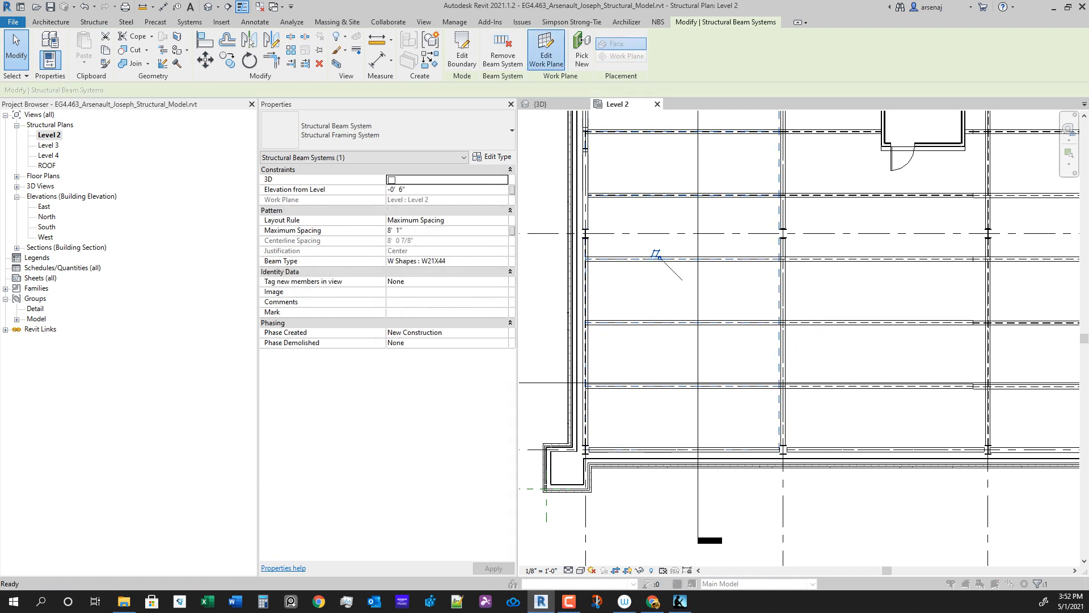
pyautogui.click(546, 55)
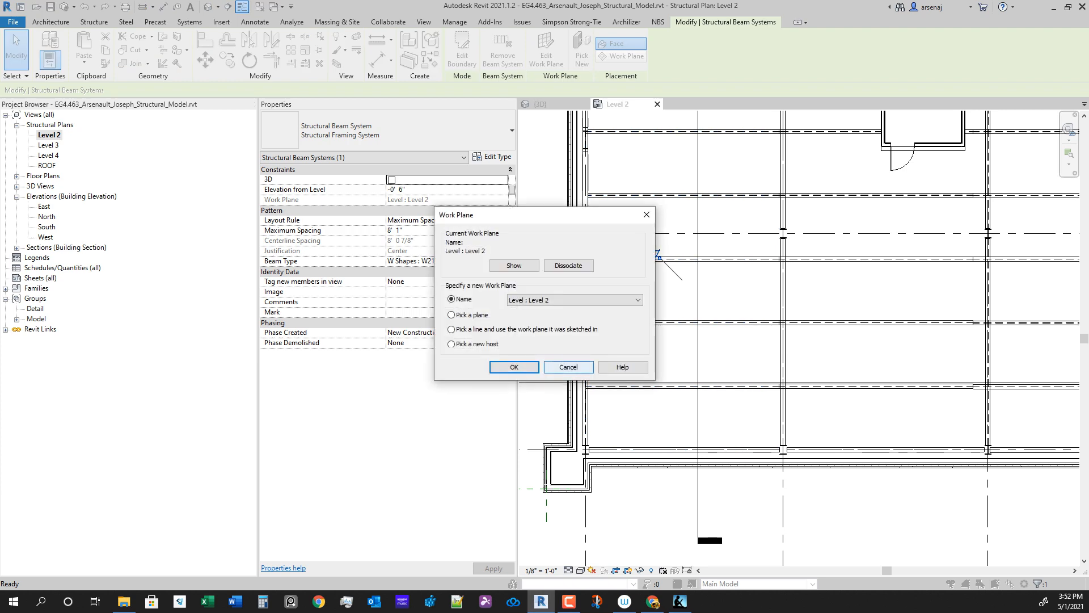
pyautogui.press('Escape')
pyautogui.press('Escape')
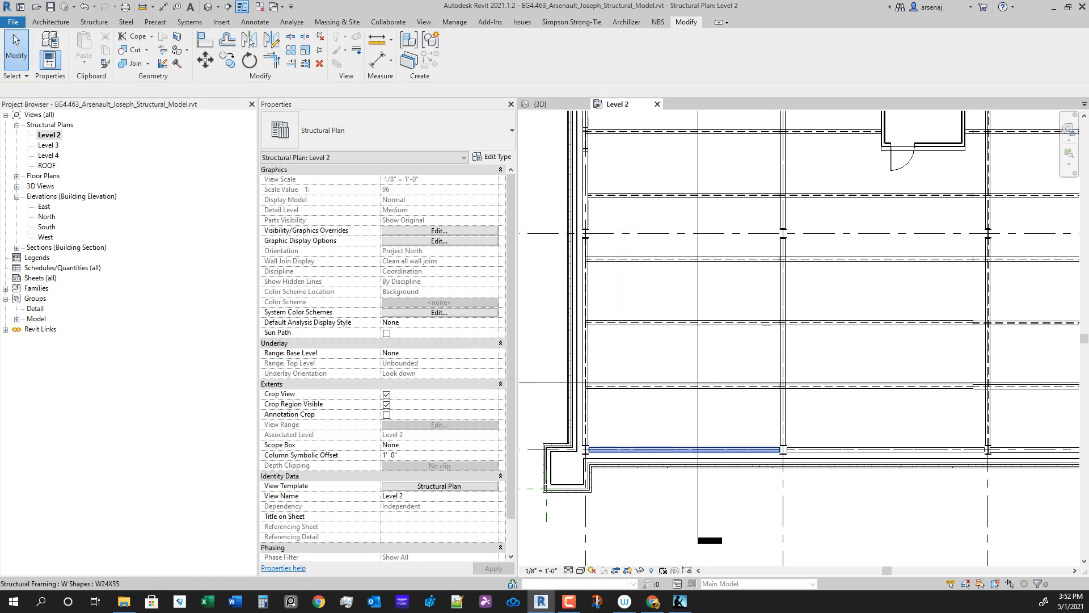
# Step: Edit the boundary of the leftmost bay's beam system and align its right boundary line to the W14X61 column centers
pyautogui.click(657, 253)
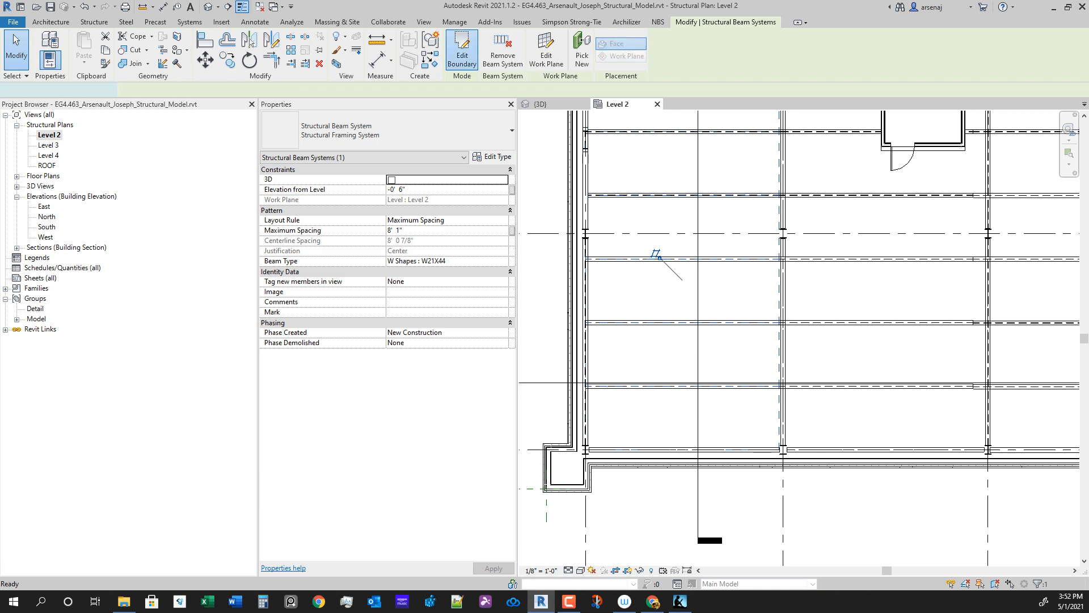
pyautogui.click(462, 49)
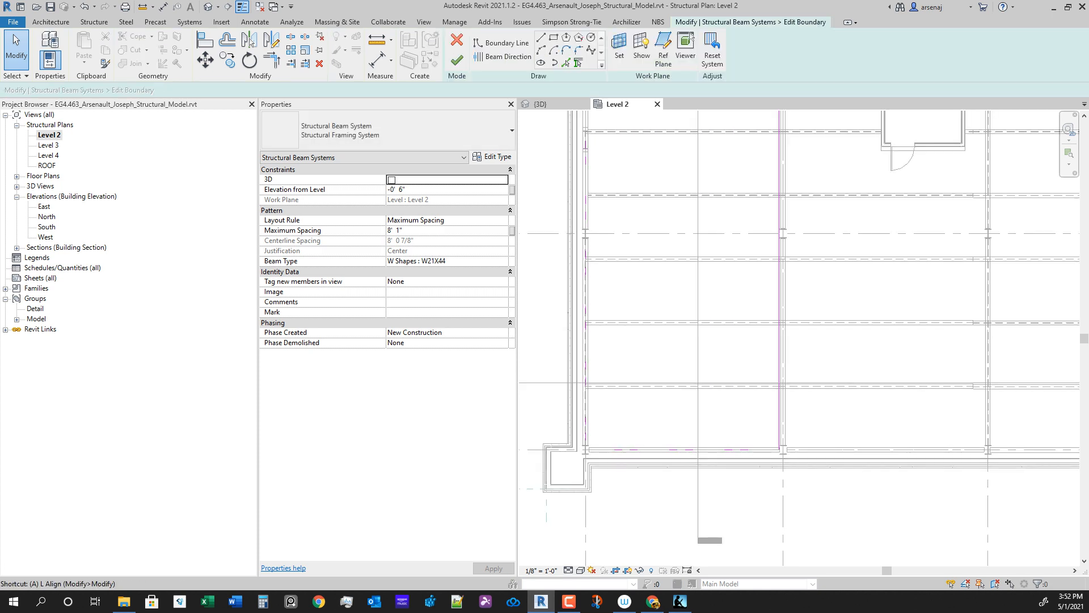
pyautogui.press('l')
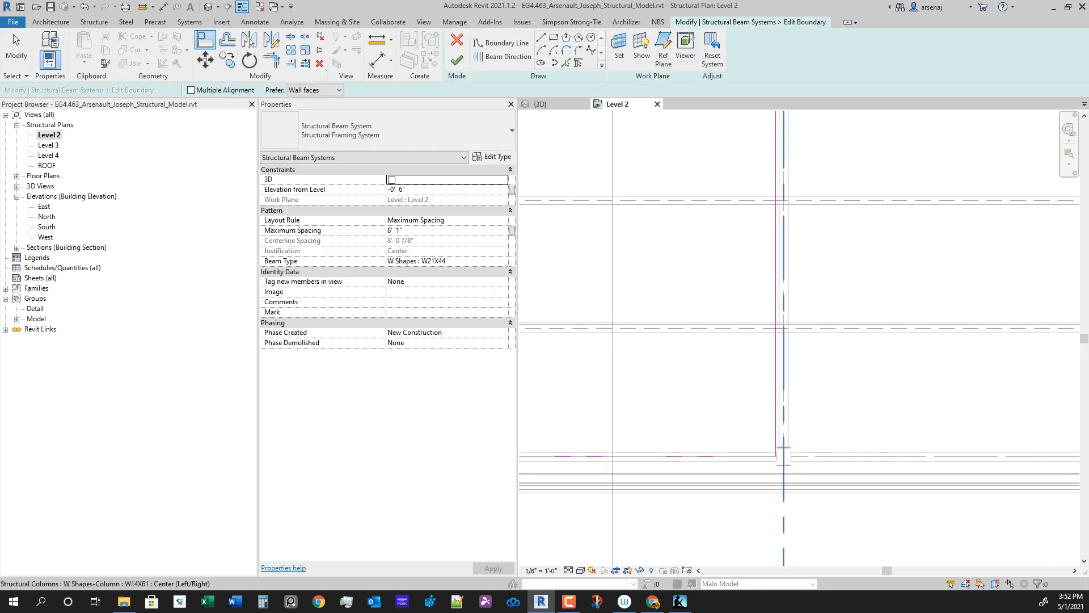
pyautogui.click(781, 340)
pyautogui.click(769, 334)
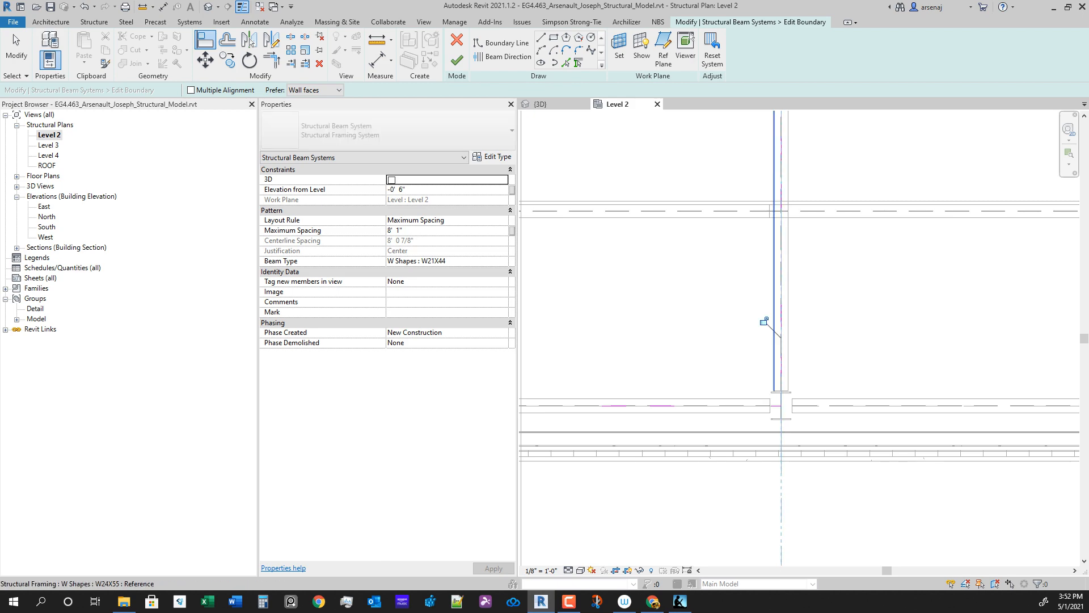
# Step: Check the remaining boundary lines of the beam system against the columns and finish the boundary edit
pyautogui.scroll(-3, 716, 401)
pyautogui.moveTo(717, 401); pyautogui.dragTo(878, 406, button='middle')
pyautogui.scroll(3, 598, 411)
pyautogui.scroll(-3, 671, 420)
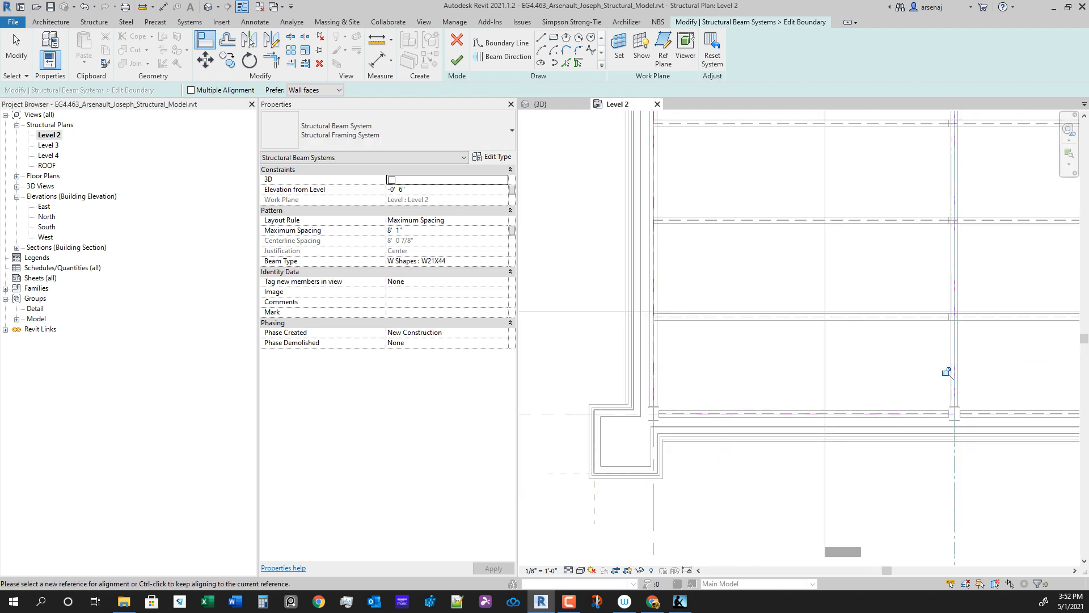
pyautogui.scroll(-1, 947, 369)
pyautogui.moveTo(948, 318); pyautogui.dragTo(836, 510, button='middle')
pyautogui.scroll(-1, 800, 227)
pyautogui.moveTo(800, 227); pyautogui.dragTo(766, 488, button='middle')
pyautogui.scroll(1, 771, 215)
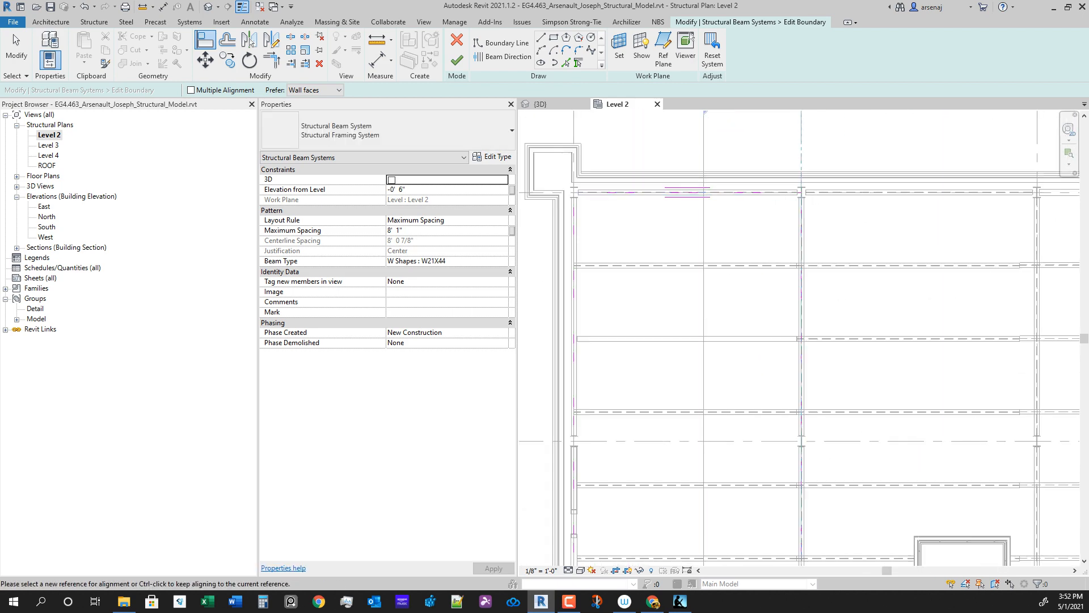
pyautogui.click(457, 59)
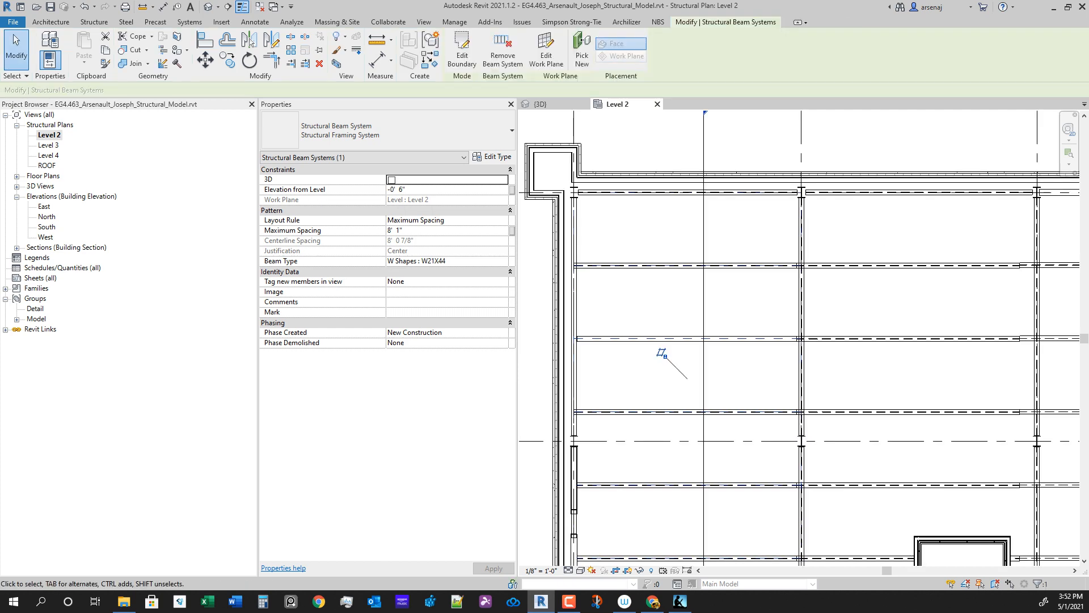
# Step: Examine the leftmost bay's joists along its full length against the columns and horizontal grid lines
pyautogui.scroll(-1, 746, 393)
pyautogui.scroll(-2, 703, 431)
pyautogui.moveTo(703, 431); pyautogui.dragTo(688, 199, button='middle')
pyautogui.scroll(2, 699, 475)
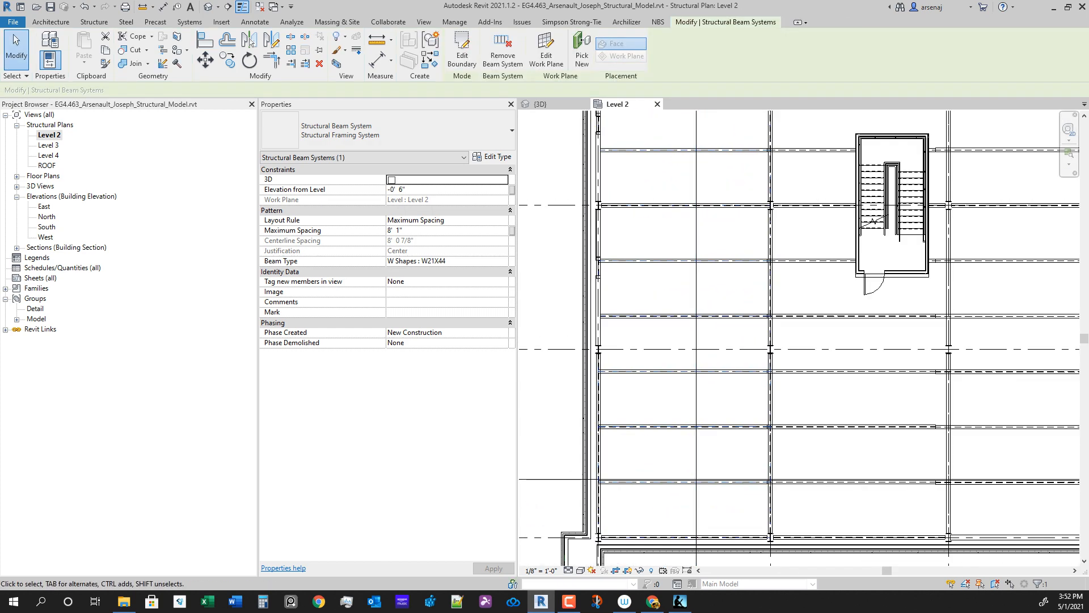
pyautogui.moveTo(696, 287); pyautogui.dragTo(704, 383, button='middle')
pyautogui.scroll(3, 604, 385)
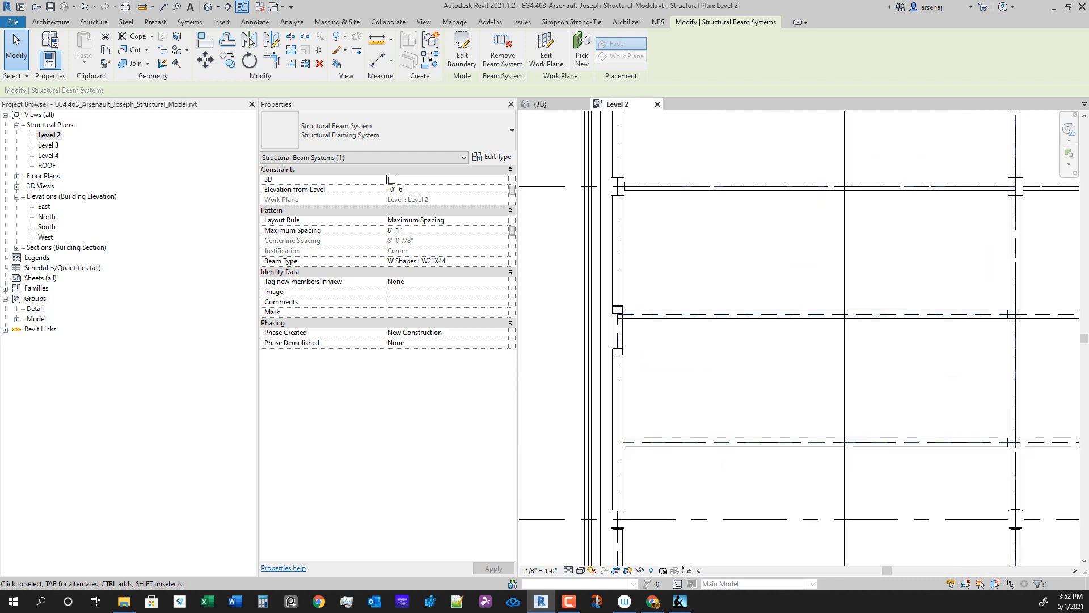
pyautogui.scroll(-3, 615, 392)
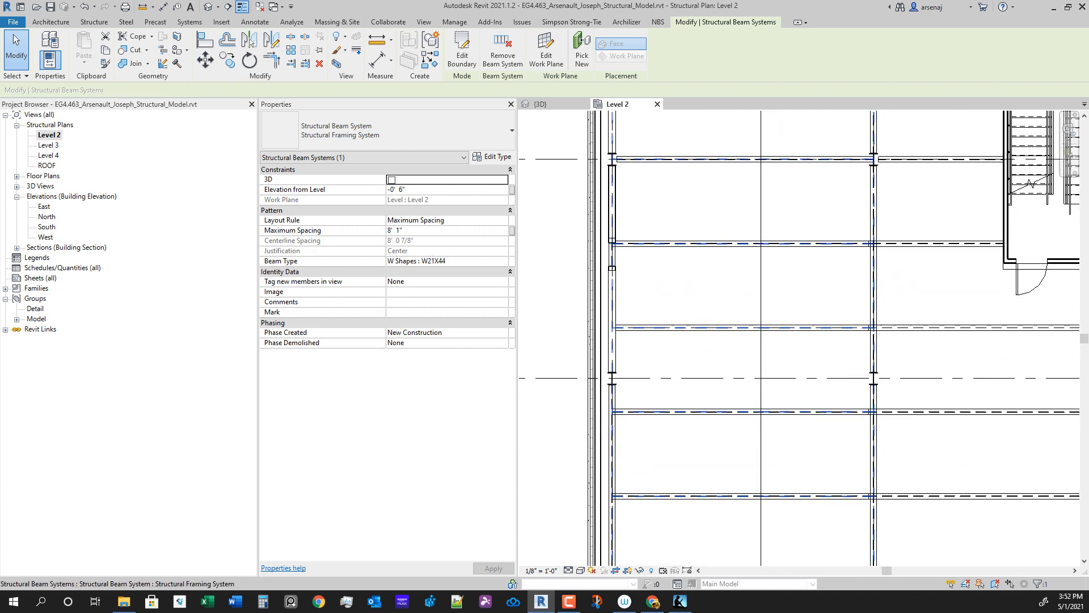
pyautogui.scroll(1, 618, 397)
pyautogui.scroll(-2, 710, 362)
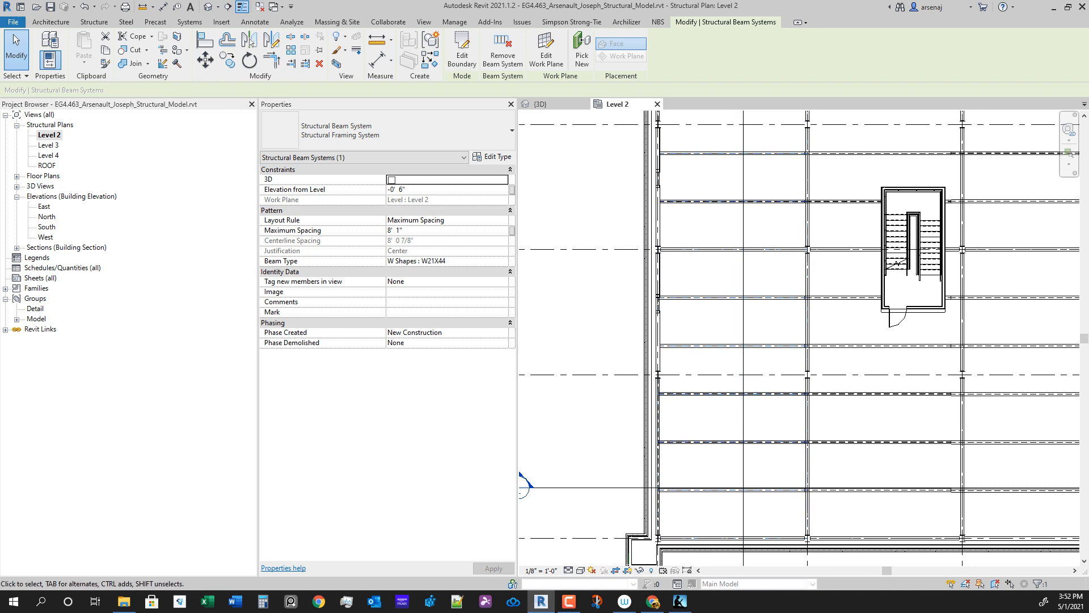
pyautogui.scroll(-2, 779, 420)
pyautogui.scroll(4, 775, 454)
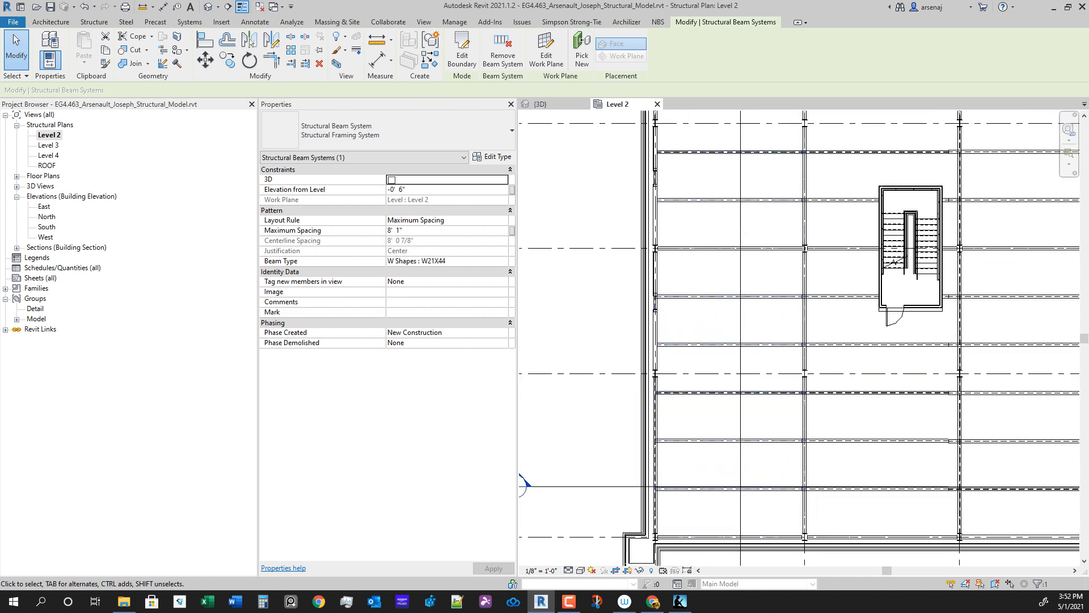
# Step: Examine where the leftmost bay's joists meet its side girders and how they sit relative to the columns and horizontal grid lines
pyautogui.scroll(3, 601, 339)
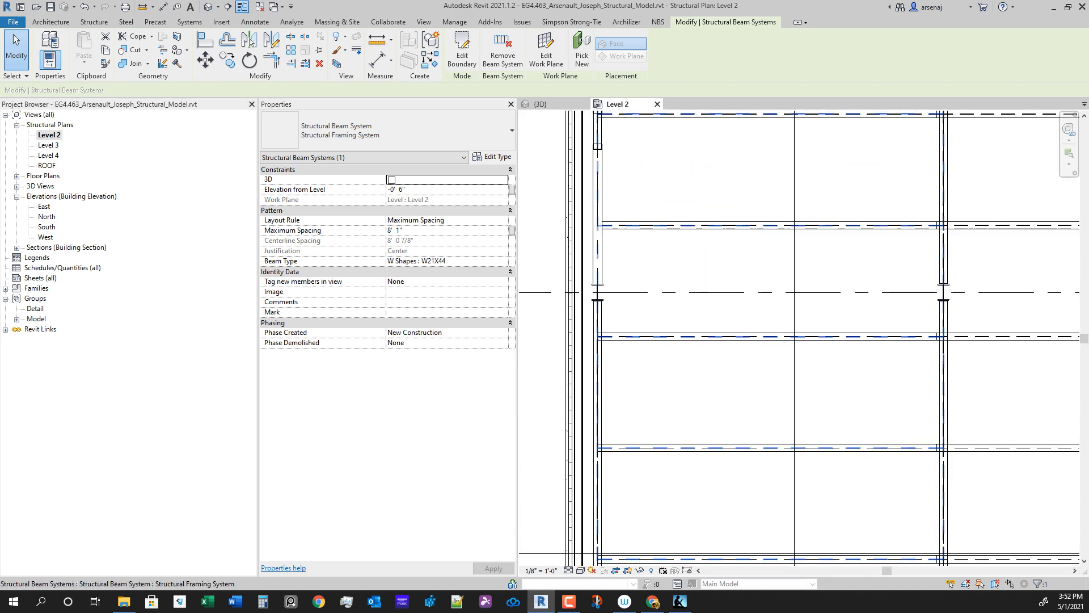
pyautogui.scroll(-2, 695, 391)
pyautogui.scroll(3, 882, 377)
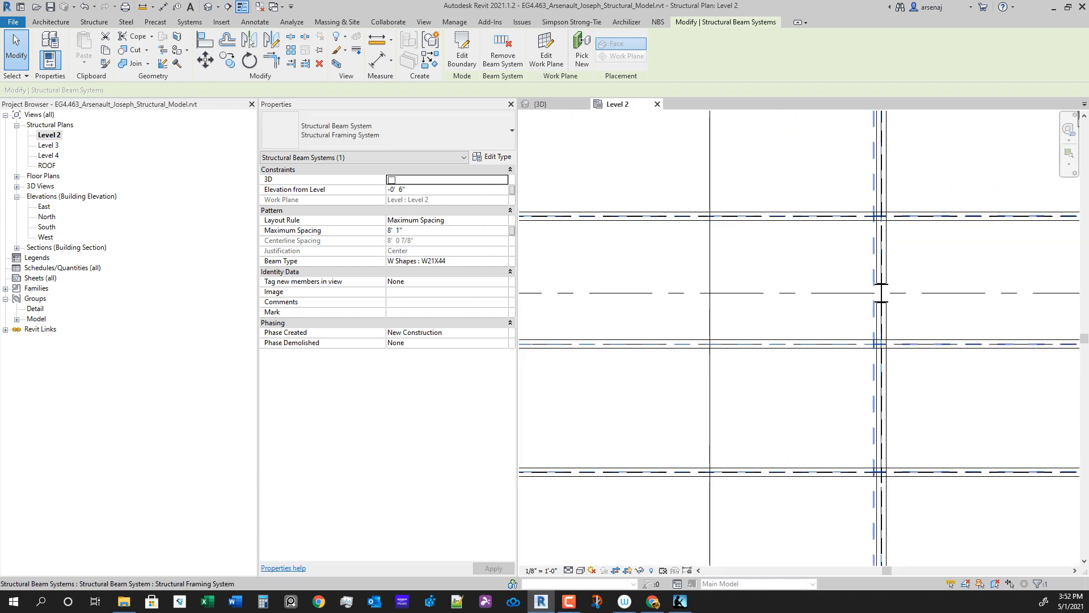
pyautogui.scroll(-3, 882, 377)
pyautogui.moveTo(882, 377); pyautogui.dragTo(826, 336, button='middle')
pyautogui.scroll(-2, 833, 380)
pyautogui.scroll(-1, 737, 267)
pyautogui.moveTo(737, 267); pyautogui.dragTo(731, 371, button='middle')
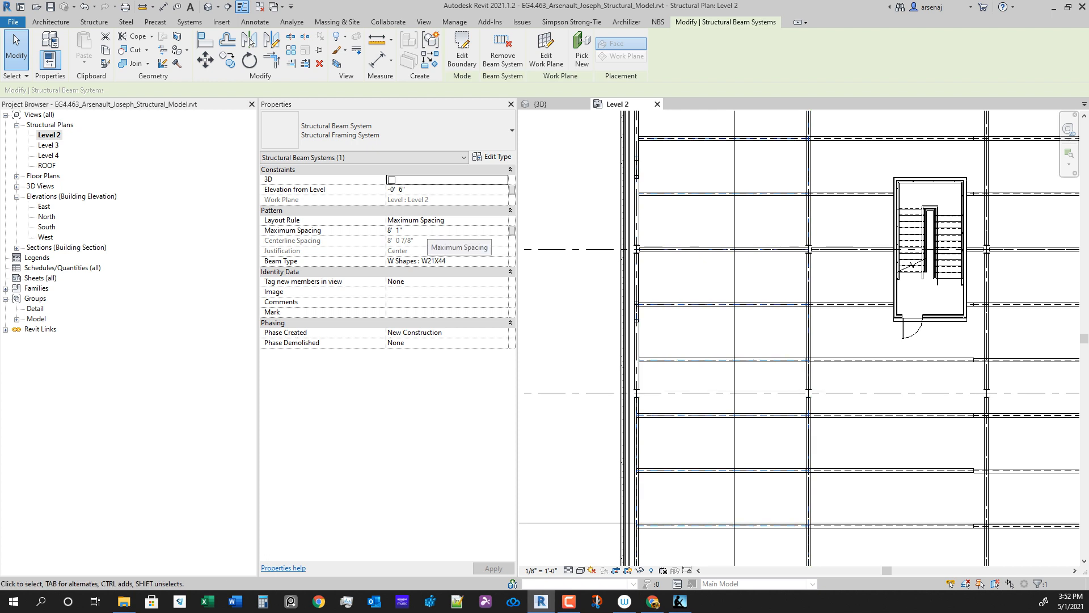
# Step: Set the maximum spacing of the leftmost bay's beam system to 10' 0" and check the joist layout against the columns
pyautogui.click(419, 230)
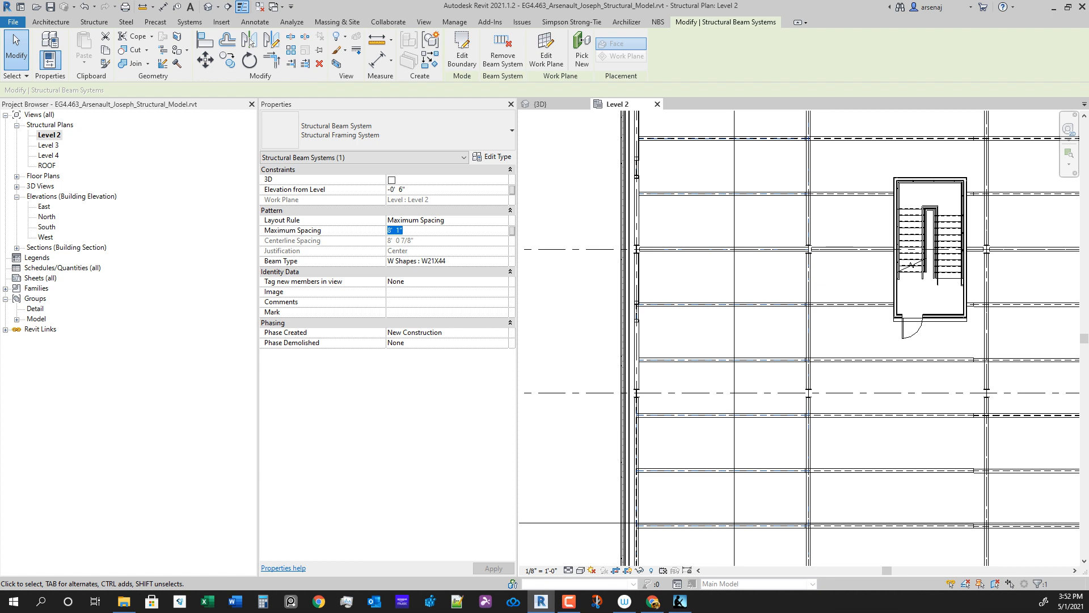
pyautogui.write('10')
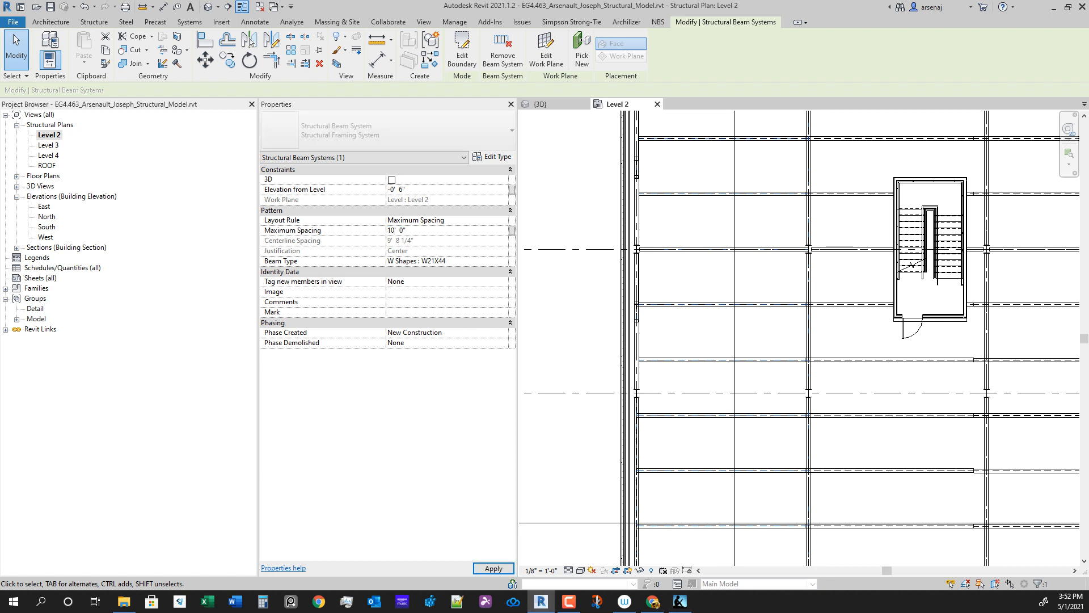
pyautogui.press('Return')
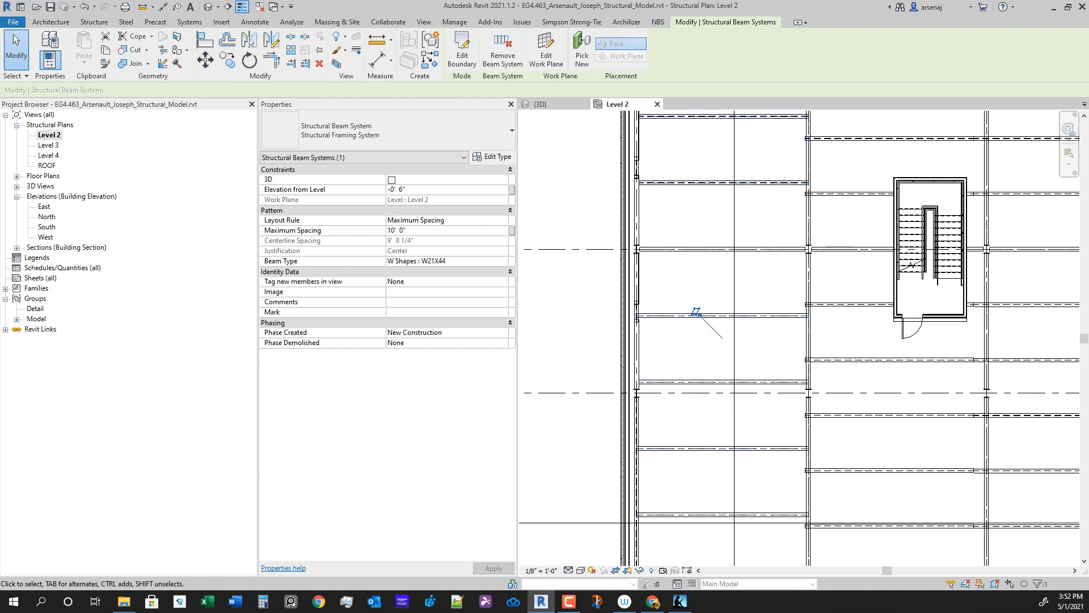
pyautogui.moveTo(800, 393); pyautogui.dragTo(799, 403, button='middle')
pyautogui.moveTo(794, 195); pyautogui.dragTo(707, 232, button='middle')
pyautogui.scroll(-1, 716, 258)
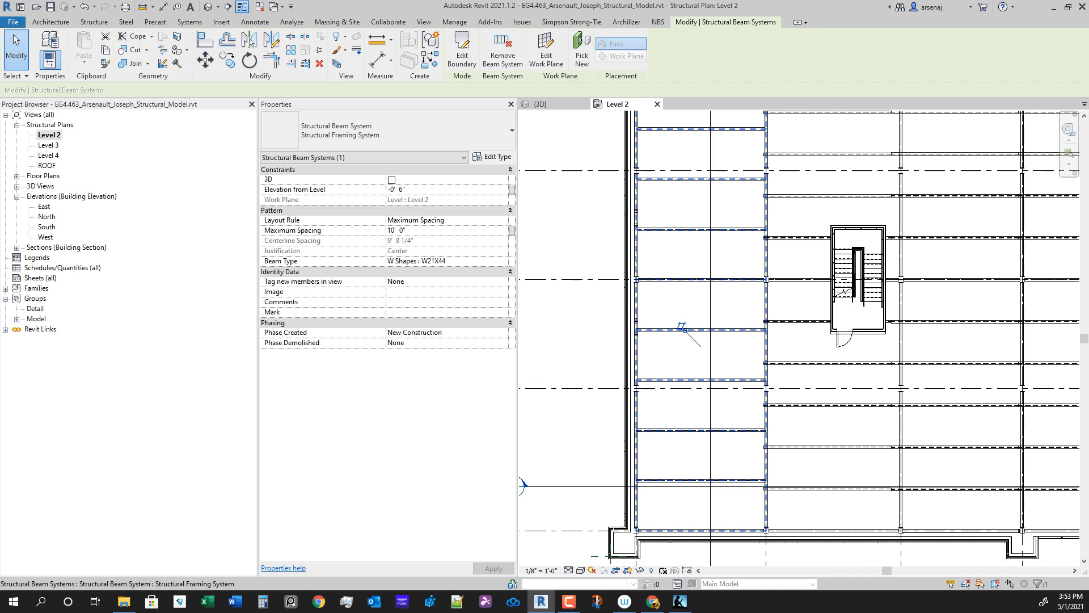
pyautogui.scroll(3, 713, 510)
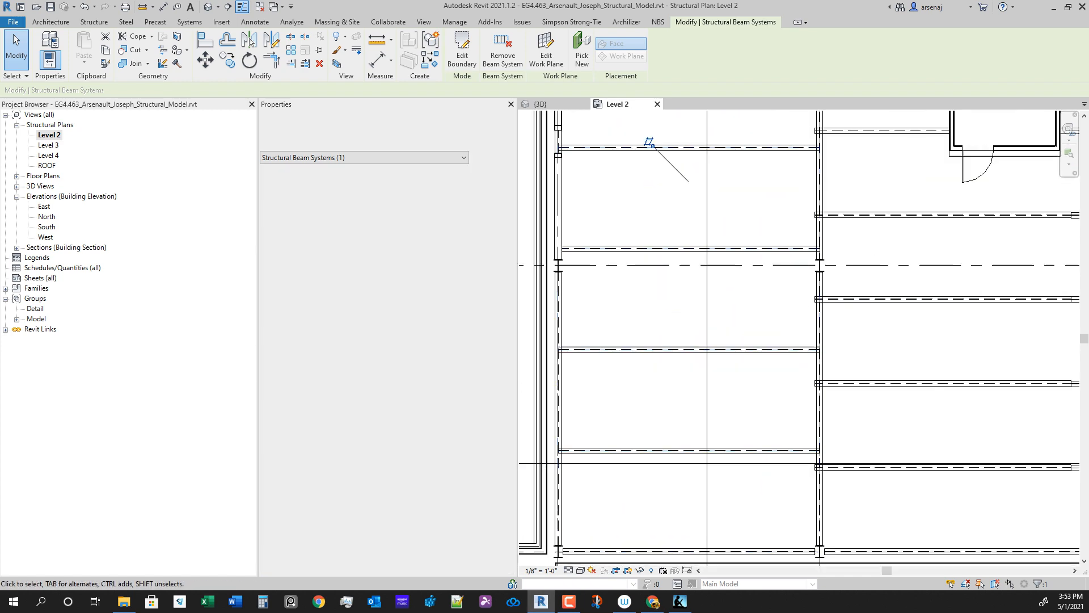
# Step: Set the maximum spacing of the selected beam system in the westernmost bay to 5' 0"
pyautogui.scroll(-1, 663, 397)
pyautogui.moveTo(663, 397); pyautogui.dragTo(659, 470, button='middle')
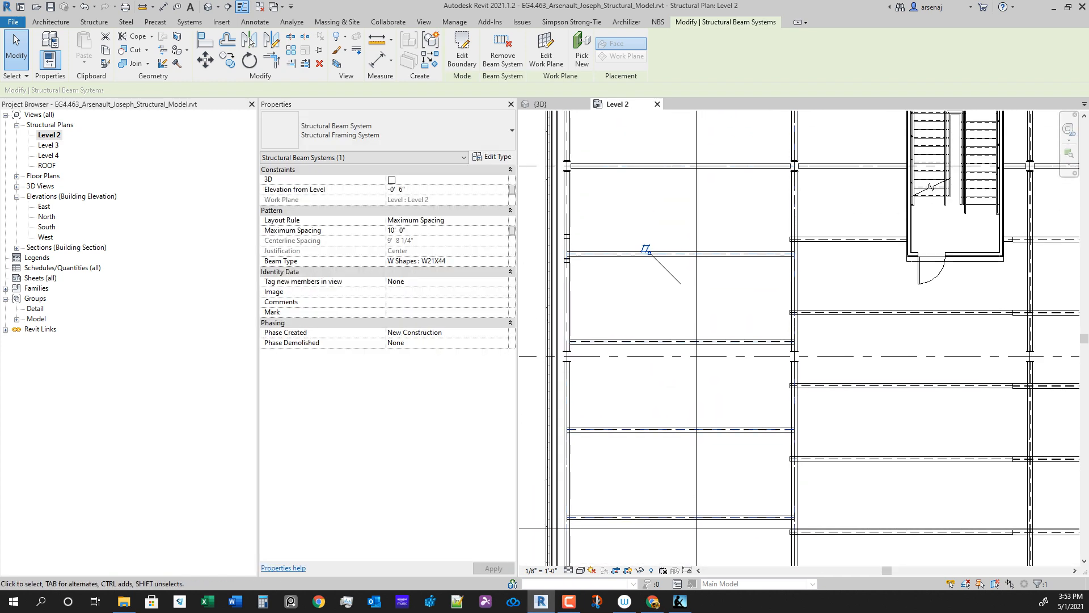
pyautogui.scroll(-2, 630, 533)
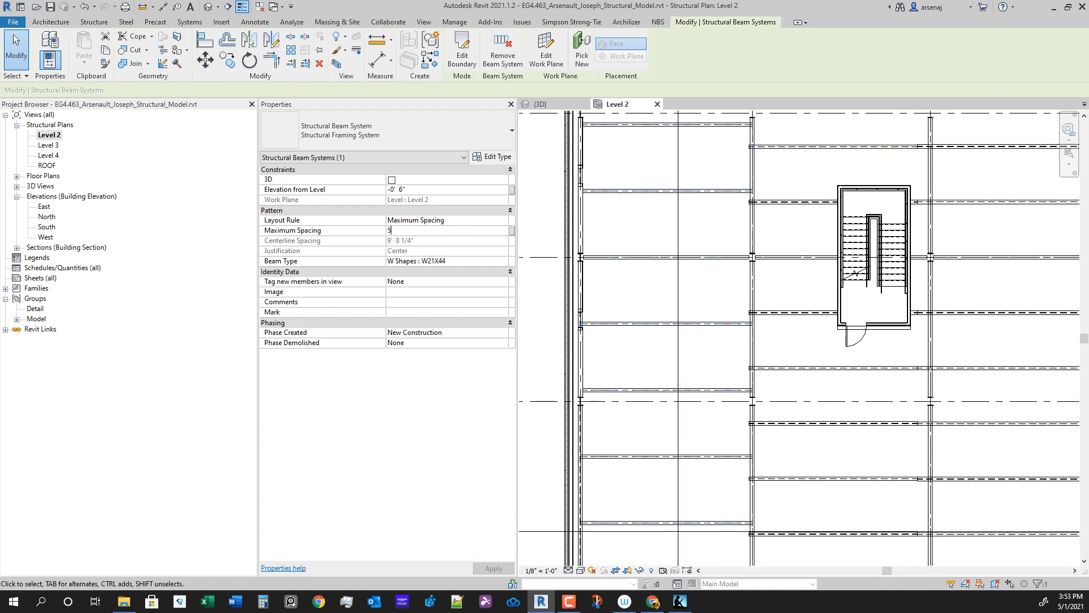
pyautogui.press('Return')
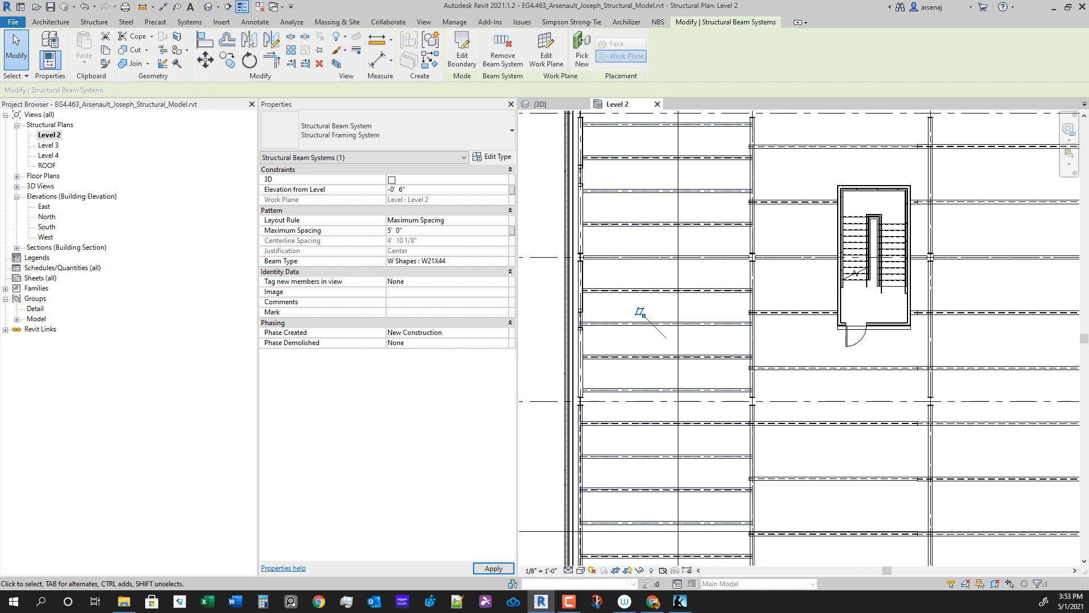
# Step: Set the maximum spacing of the selected beam system to 5' 6"
pyautogui.moveTo(630, 400); pyautogui.dragTo(631, 378, button='middle')
pyautogui.scroll(1, 630, 377)
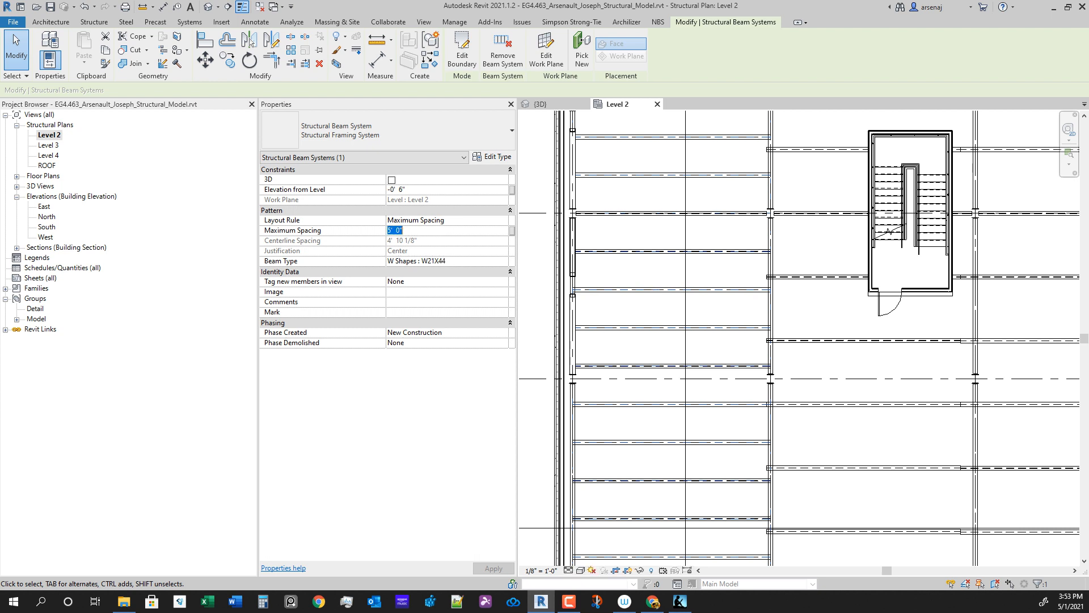
pyautogui.press('Return')
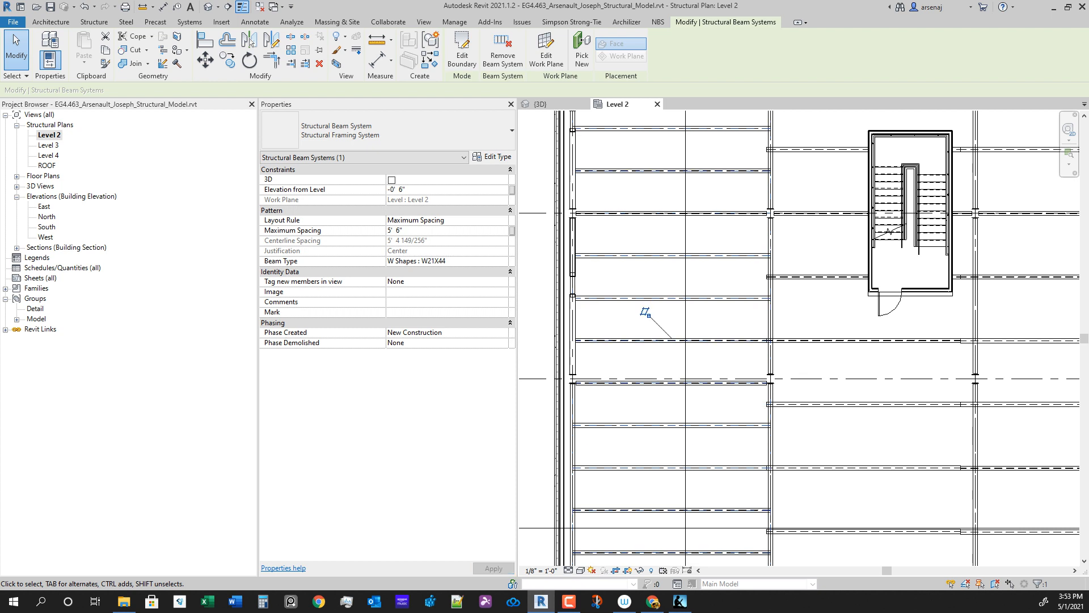
# Step: Place an aligned dimension between grid line D and the centerline of the W21X44 beam just below it
pyautogui.scroll(2, 600, 396)
pyautogui.scroll(-2, 601, 397)
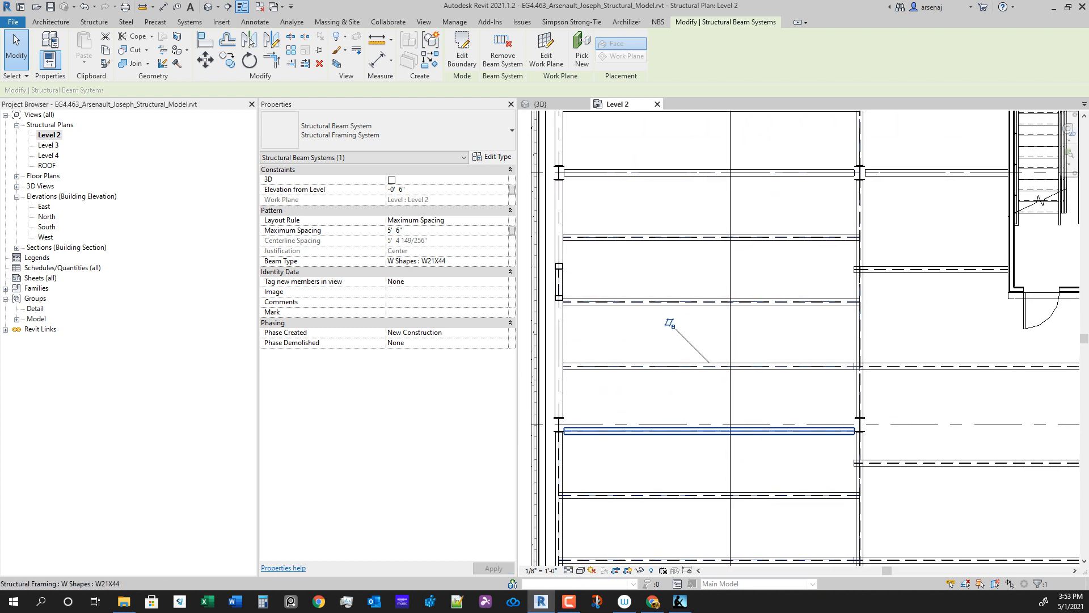
pyautogui.scroll(2, 583, 439)
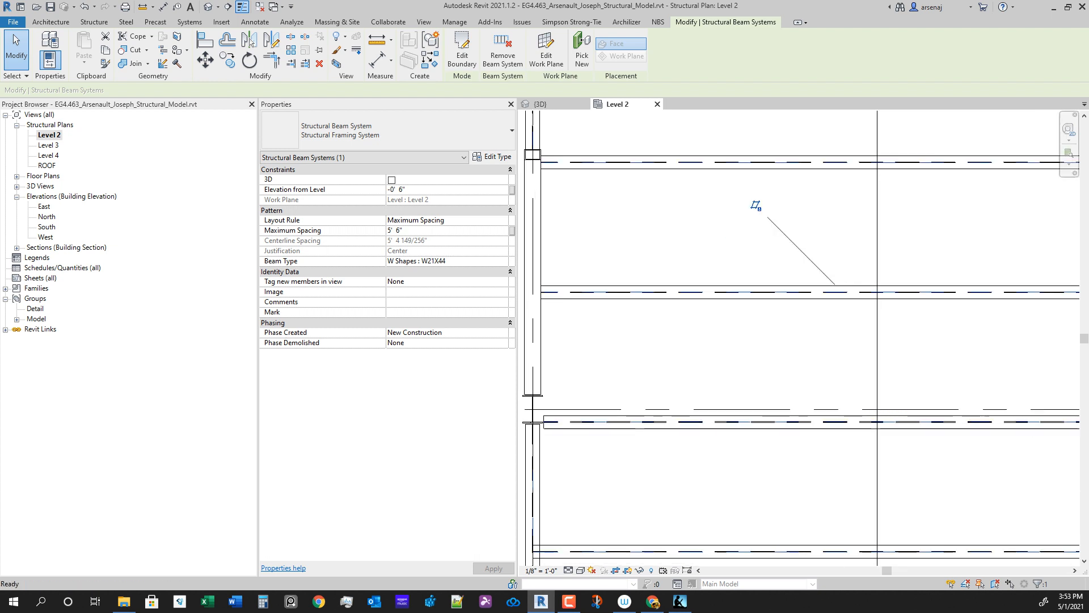
pyautogui.press('d')
pyautogui.press('i')
pyautogui.scroll(2, 555, 434)
pyautogui.click(607, 413)
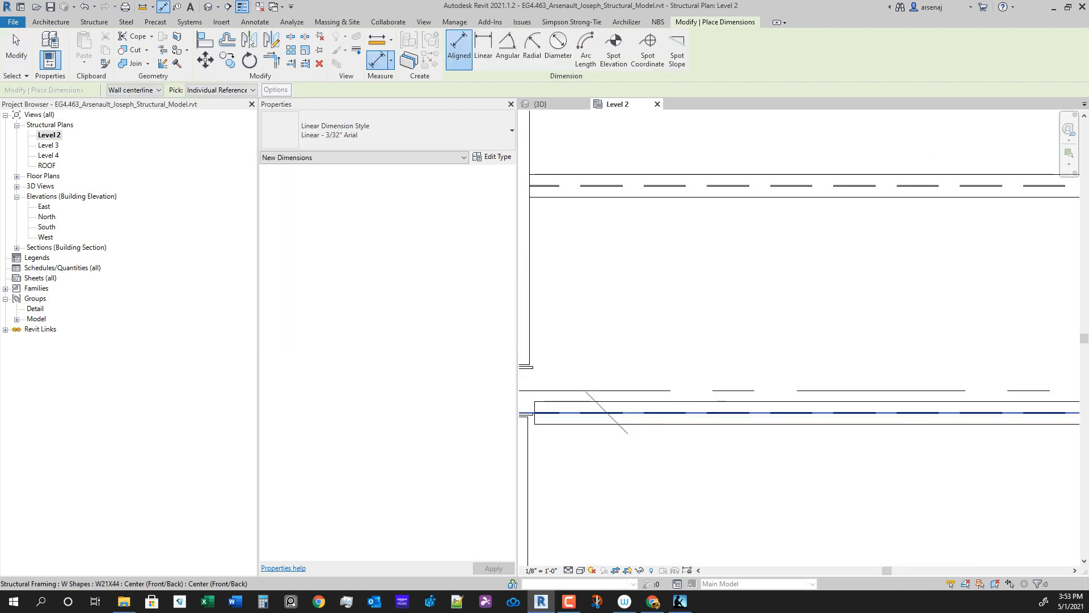
pyautogui.click(607, 390)
pyautogui.scroll(-1, 673, 346)
pyautogui.click(679, 347)
pyautogui.press('Escape')
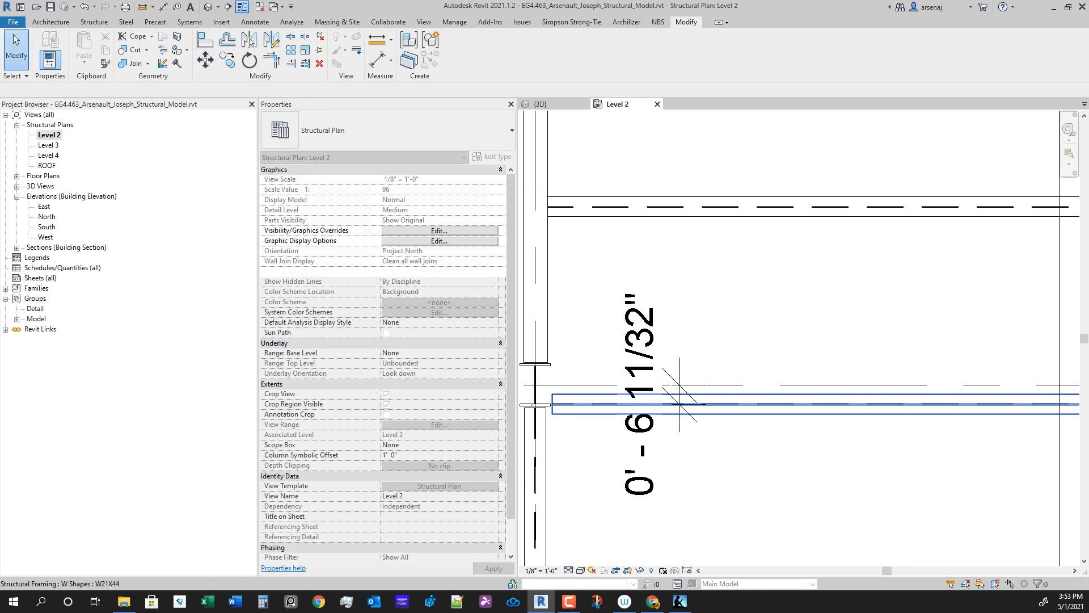
# Step: Reselect the beam system at the dimensioned beam and set its maximum spacing to 5' 0"
pyautogui.click(613, 407)
pyautogui.scroll(-1, 613, 407)
pyautogui.scroll(-1, 611, 403)
pyautogui.press('Escape')
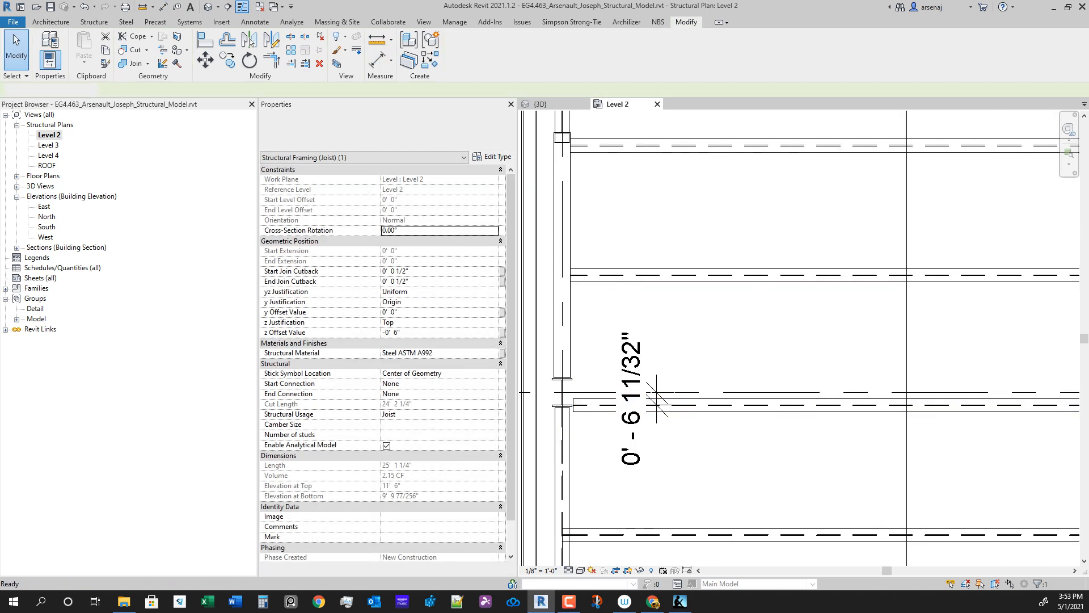
pyautogui.click(658, 392)
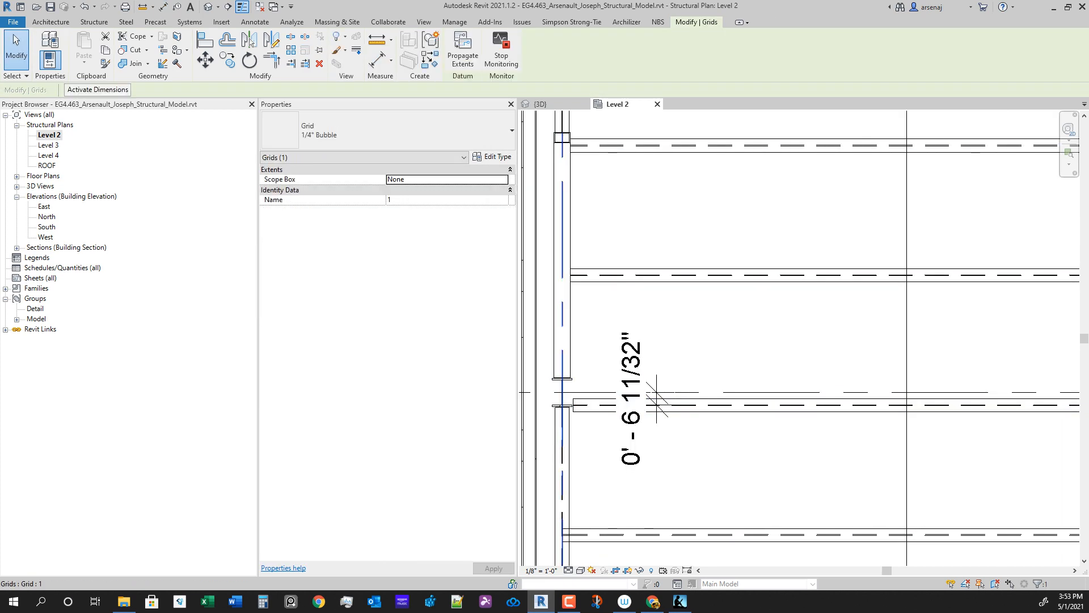
pyautogui.press('Escape')
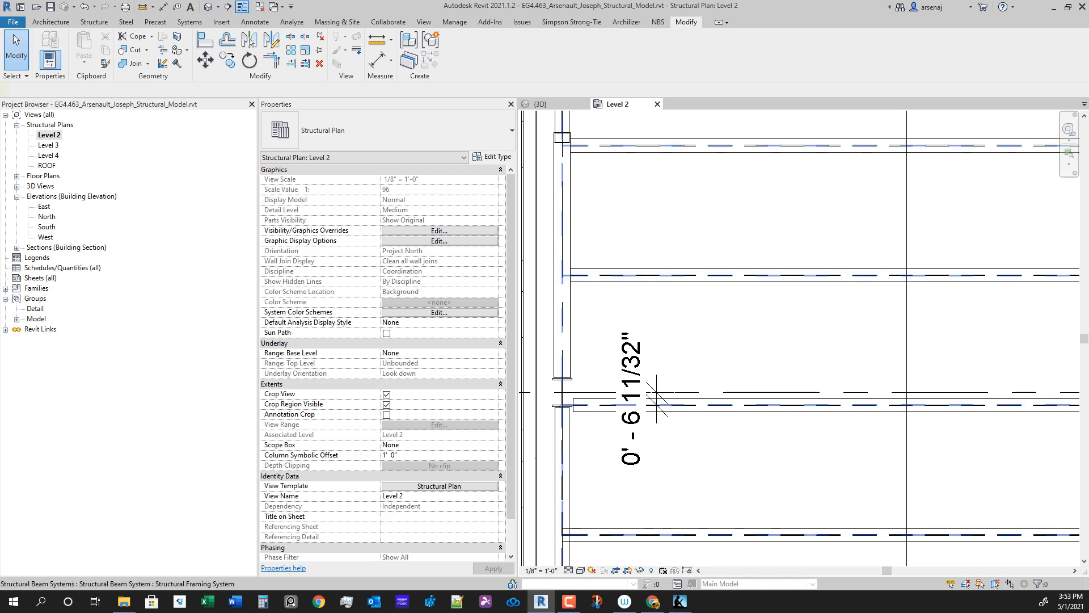
pyautogui.click(658, 398)
pyautogui.scroll(-3, 658, 397)
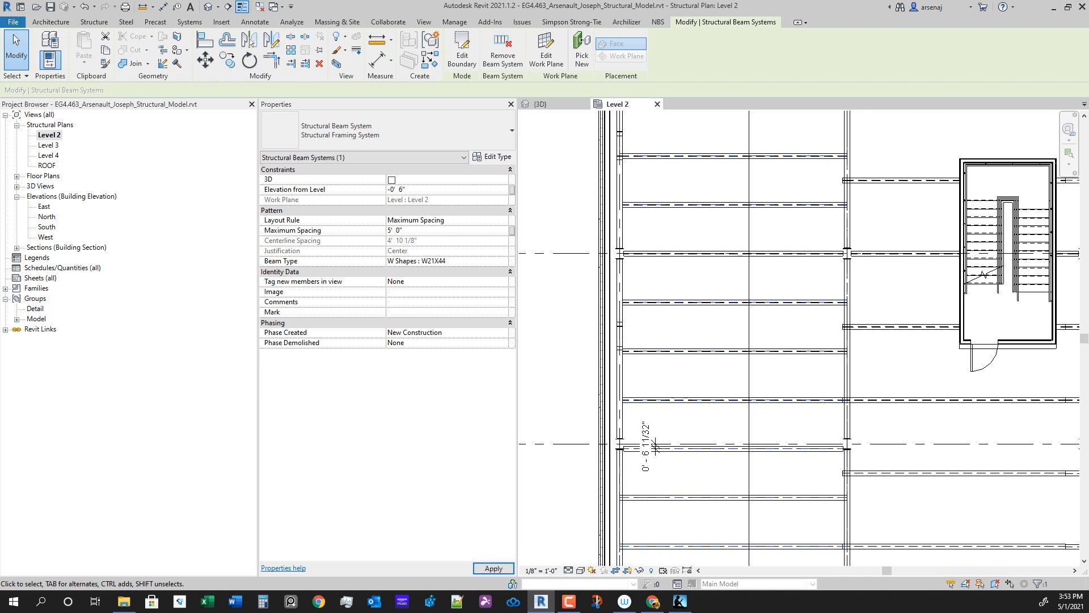
pyautogui.scroll(-1, 677, 510)
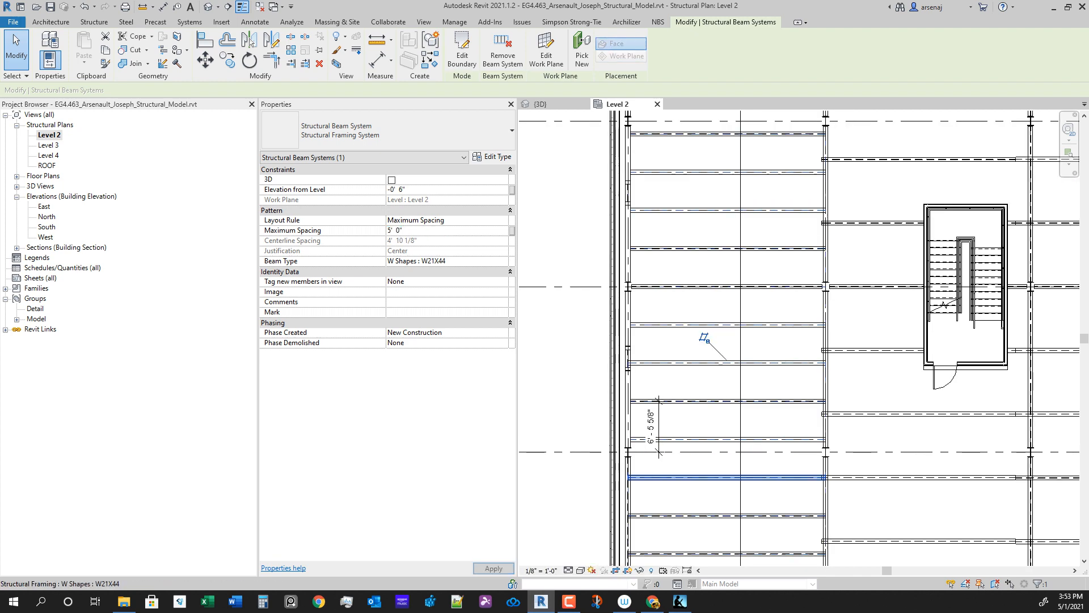
# Step: Try maximum spacings of 6' 0" and 6' 6" on the selected beam system
pyautogui.moveTo(669, 477); pyautogui.dragTo(650, 424, button='middle')
pyautogui.scroll(1, 650, 422)
pyautogui.scroll(-1, 674, 387)
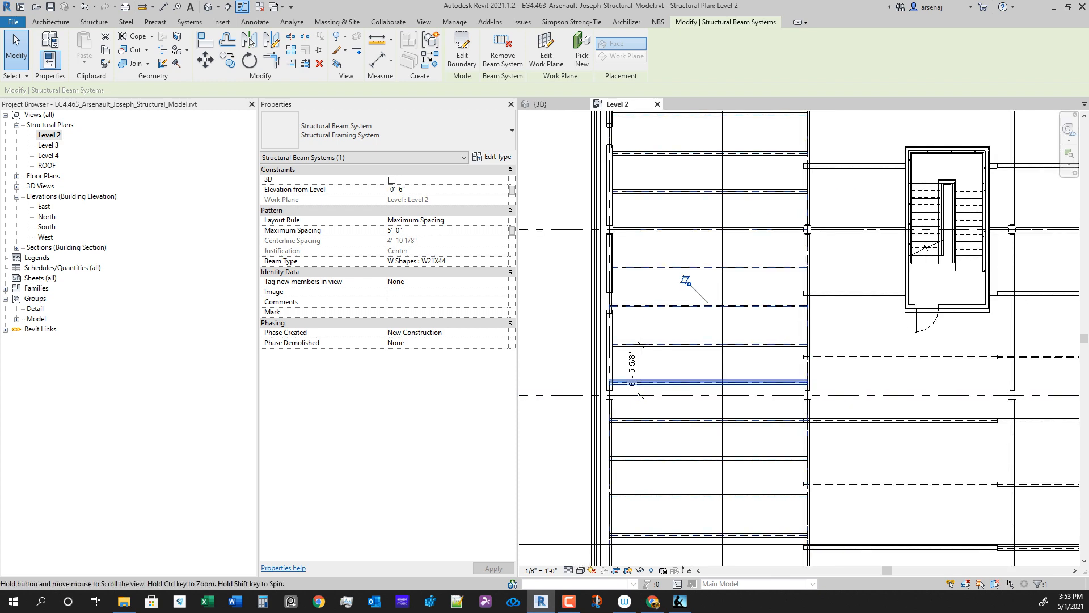
pyautogui.moveTo(675, 387); pyautogui.dragTo(650, 393, button='middle')
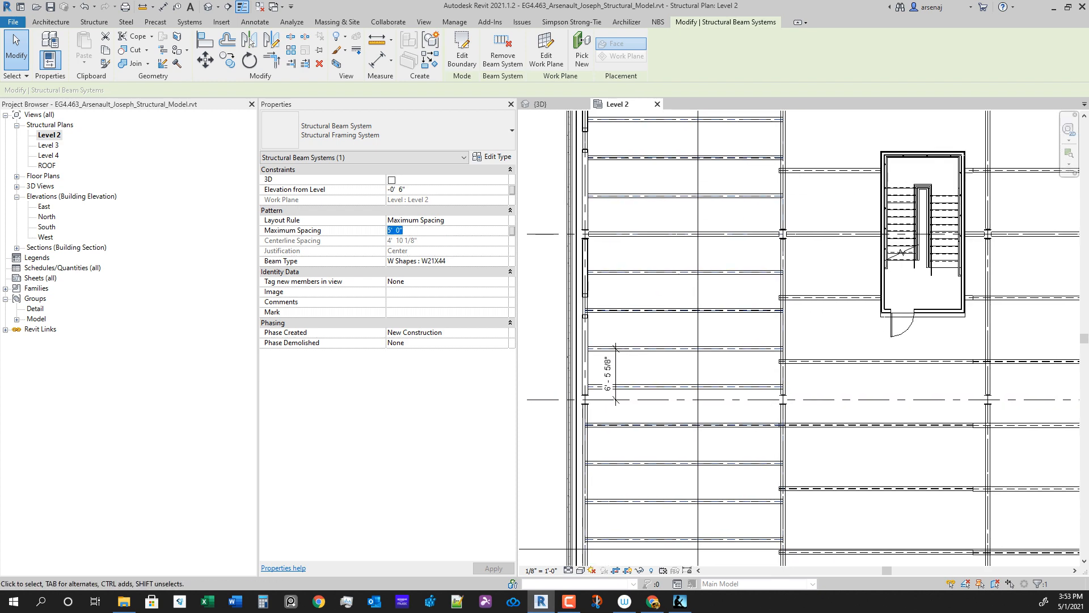
pyautogui.write('3')
pyautogui.press('Return')
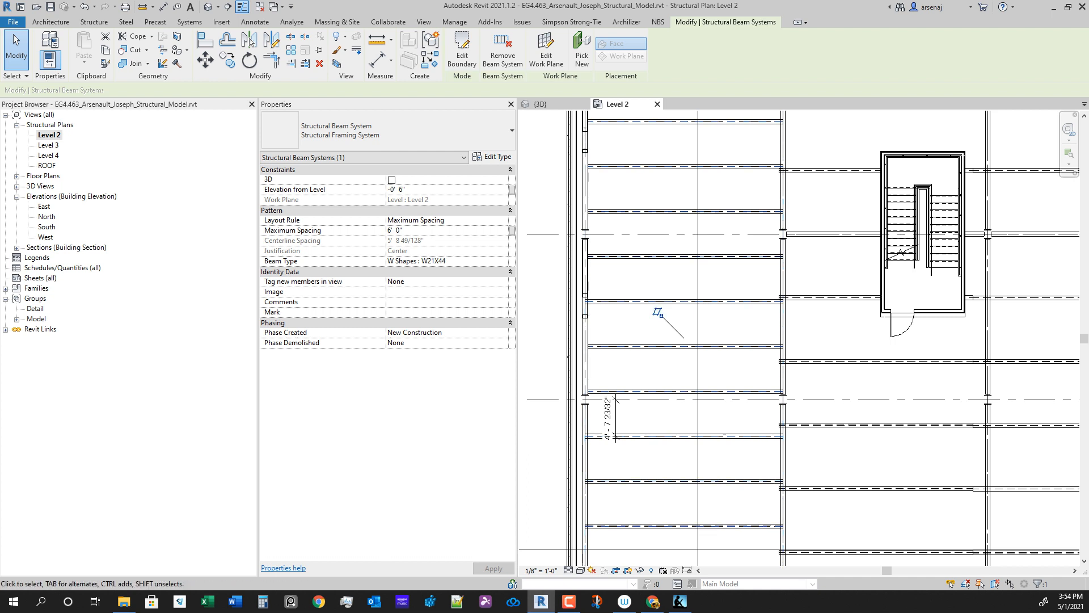
pyautogui.write('6')
pyautogui.press('Return')
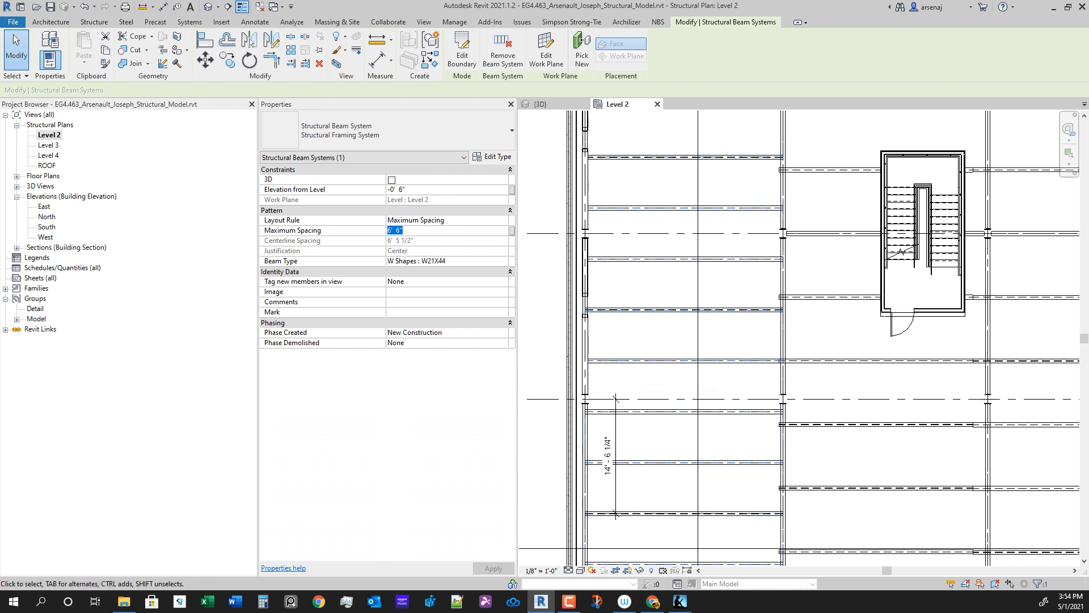
# Step: Return the maximum spacing to 5' 0", review the layout rule options while keeping Maximum Spacing, and deselect the beam system
pyautogui.write('5')
pyautogui.press('Return')
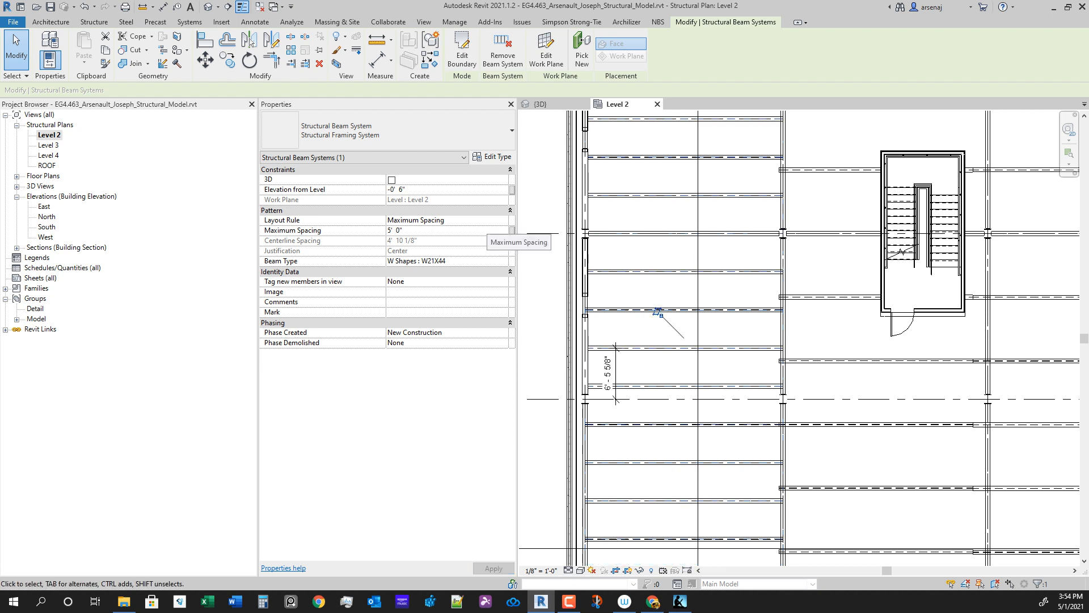
pyautogui.click(485, 220)
pyautogui.click(502, 220)
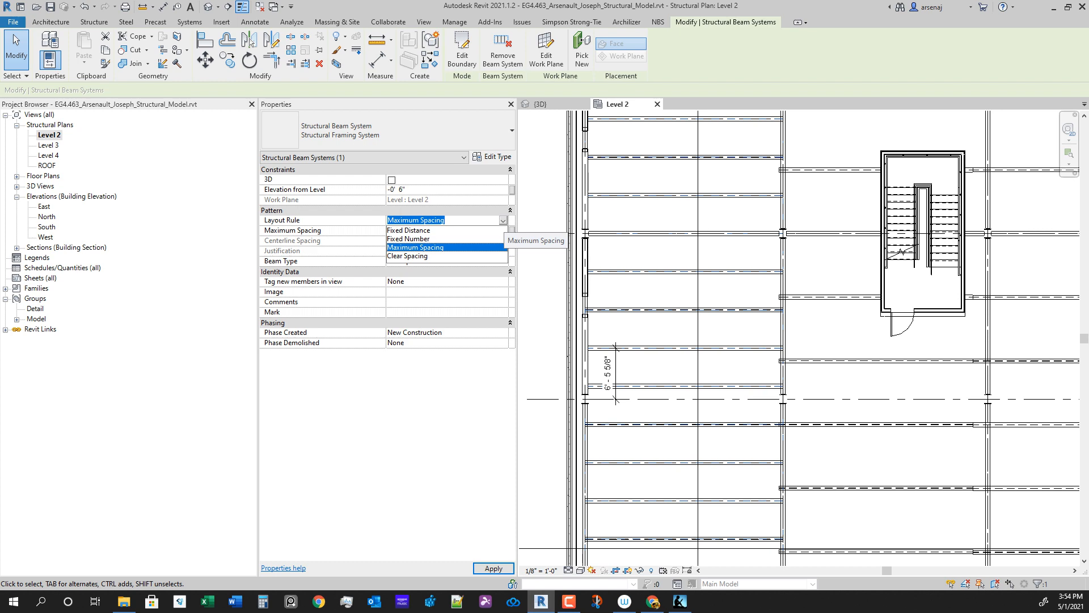
pyautogui.click(502, 221)
pyautogui.click(656, 318)
pyautogui.scroll(-1, 656, 311)
pyautogui.moveTo(656, 312); pyautogui.dragTo(738, 307, button='middle')
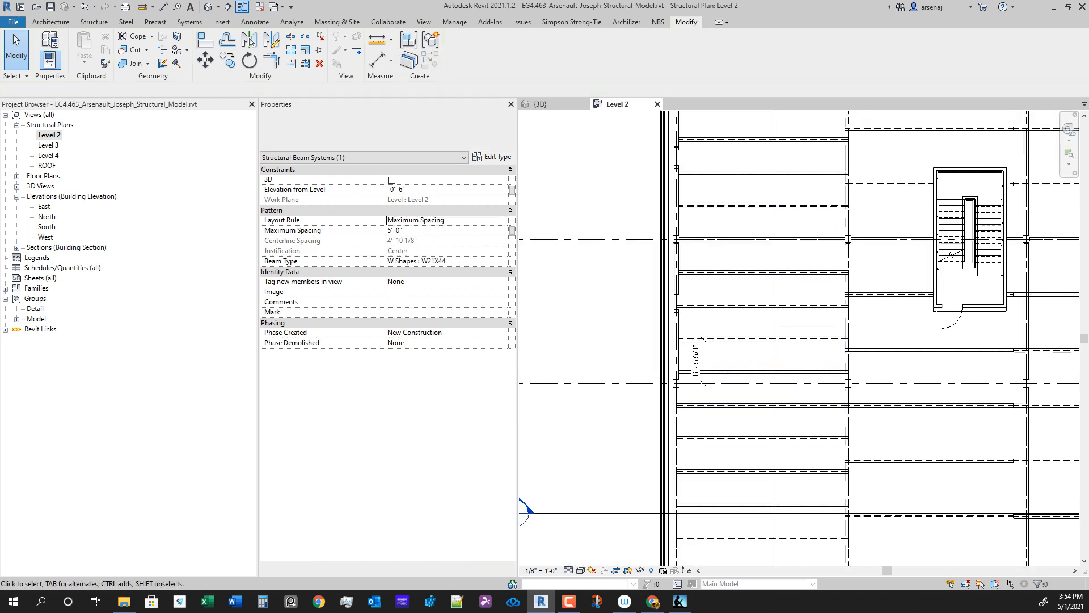
# Step: Inspect the beam layout around grid line D and the beam systems of the westernmost and adjacent bays
pyautogui.scroll(3, 779, 384)
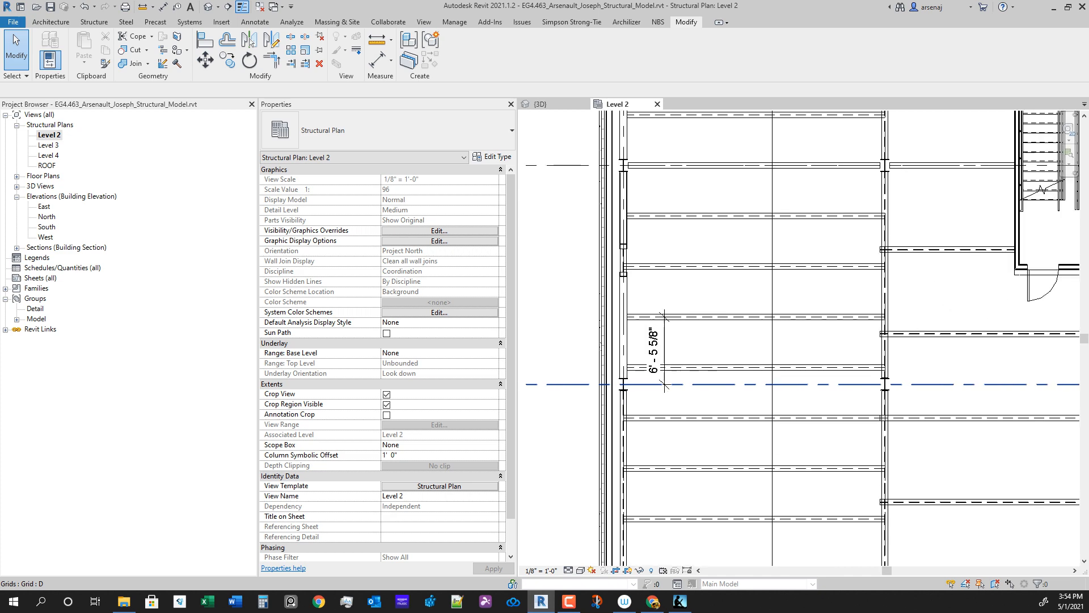
pyautogui.scroll(1, 678, 384)
pyautogui.scroll(-2, 678, 380)
pyautogui.moveTo(679, 371); pyautogui.dragTo(670, 409, button='middle')
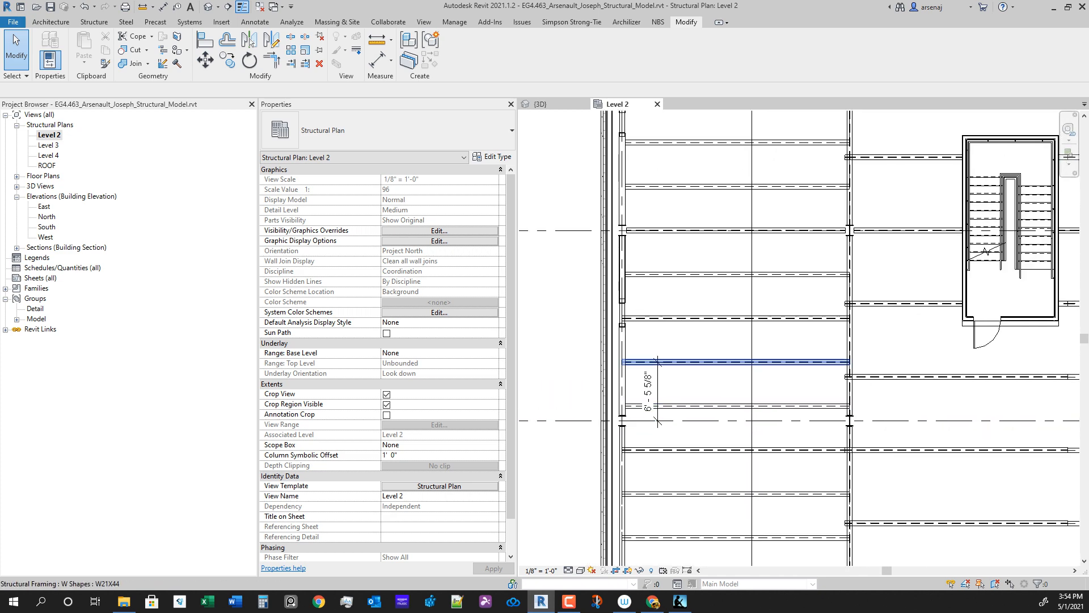
pyautogui.press('Tab')
pyautogui.click(675, 362)
pyautogui.press('Escape')
pyautogui.press('Tab')
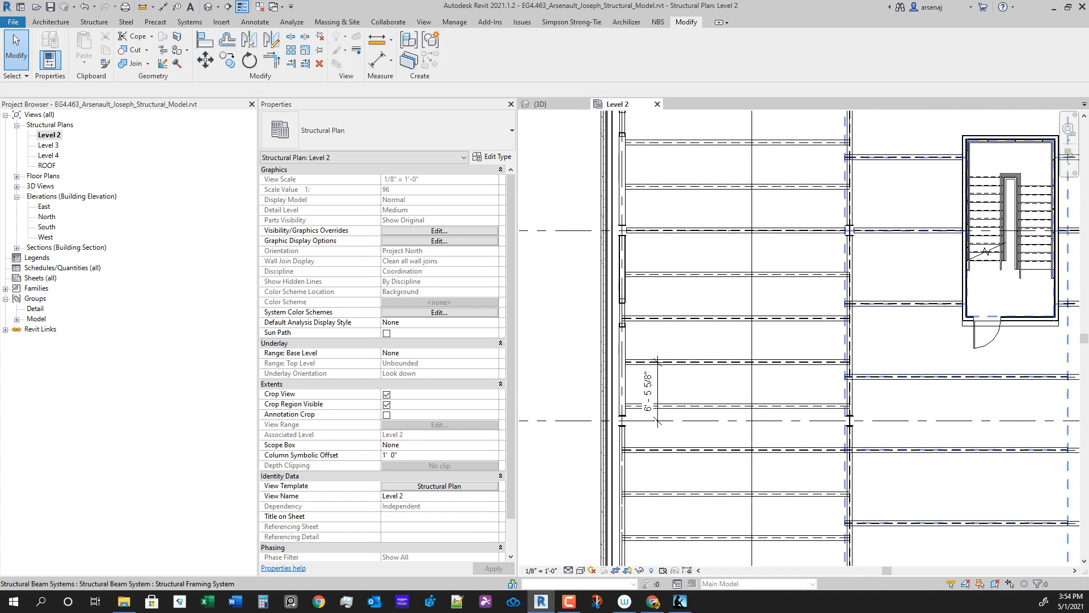
pyautogui.click(911, 376)
pyautogui.press('Escape')
# Step: Select the beam system in the westernmost bay and set its maximum spacing to 8' 0"
pyautogui.scroll(-1, 696, 367)
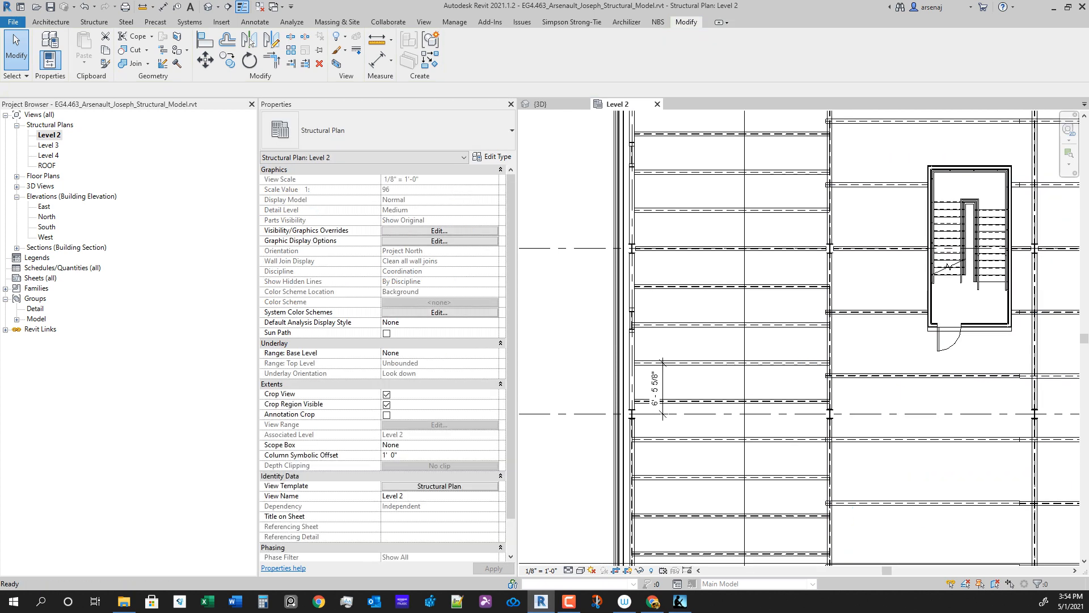
pyautogui.scroll(-1, 755, 349)
pyautogui.scroll(1, 728, 376)
pyautogui.press('Tab')
pyautogui.click(728, 354)
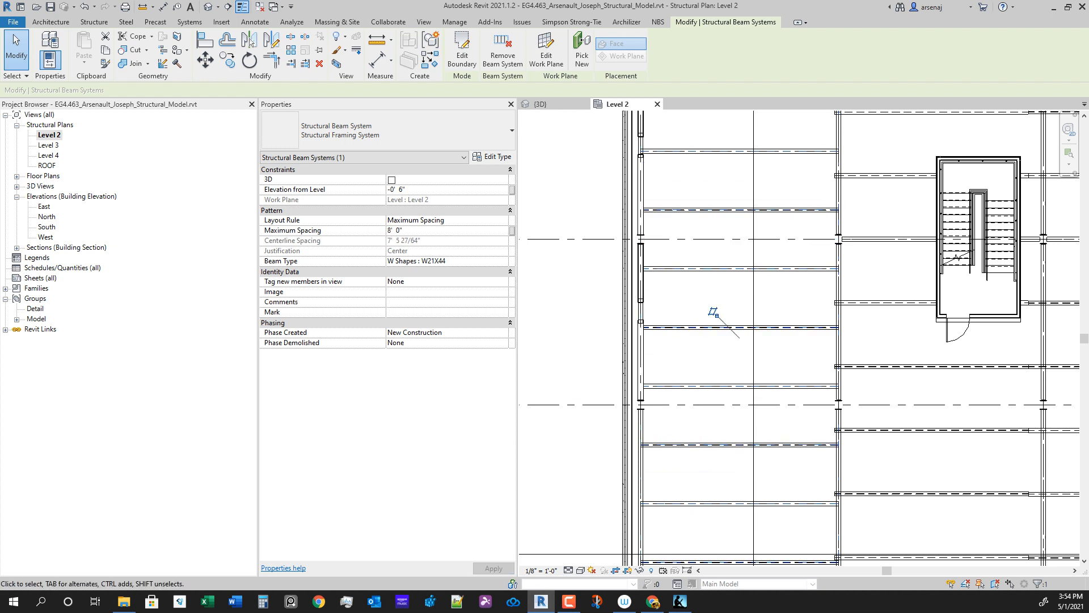
# Step: Set the maximum spacing of the westernmost bay's beam system to 8' 1"
pyautogui.moveTo(727, 354); pyautogui.dragTo(715, 352, button='middle')
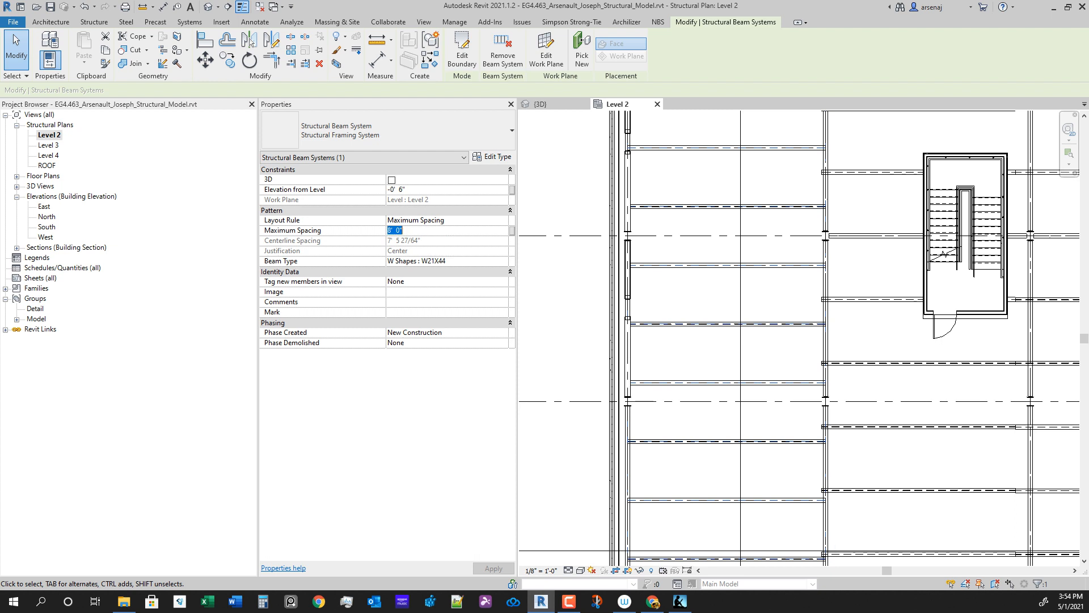
pyautogui.write('1')
pyautogui.press('Return')
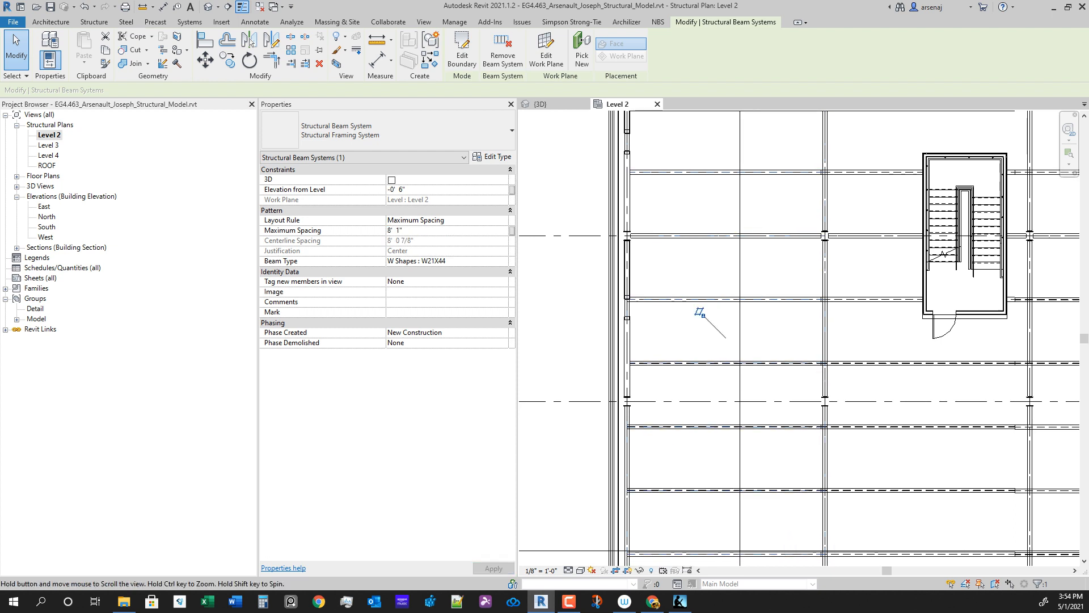
# Step: Examine how the respaced beams line up with the neighbouring bay's beams and the grid lines along the building
pyautogui.scroll(-1, 675, 397)
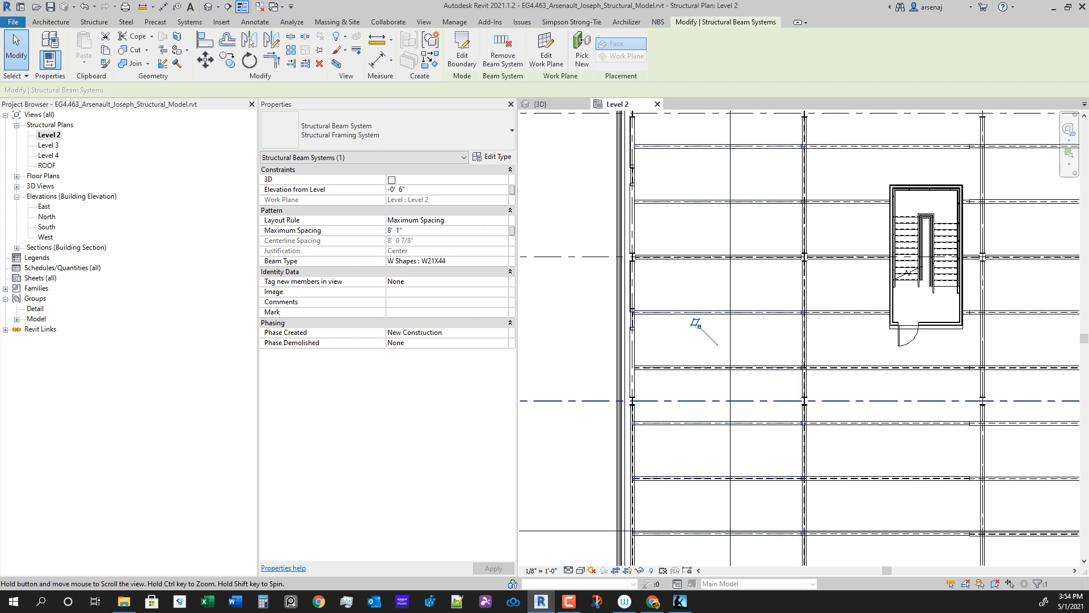
pyautogui.moveTo(675, 397); pyautogui.dragTo(674, 463, button='middle')
pyautogui.scroll(-1, 673, 463)
pyautogui.scroll(1, 677, 320)
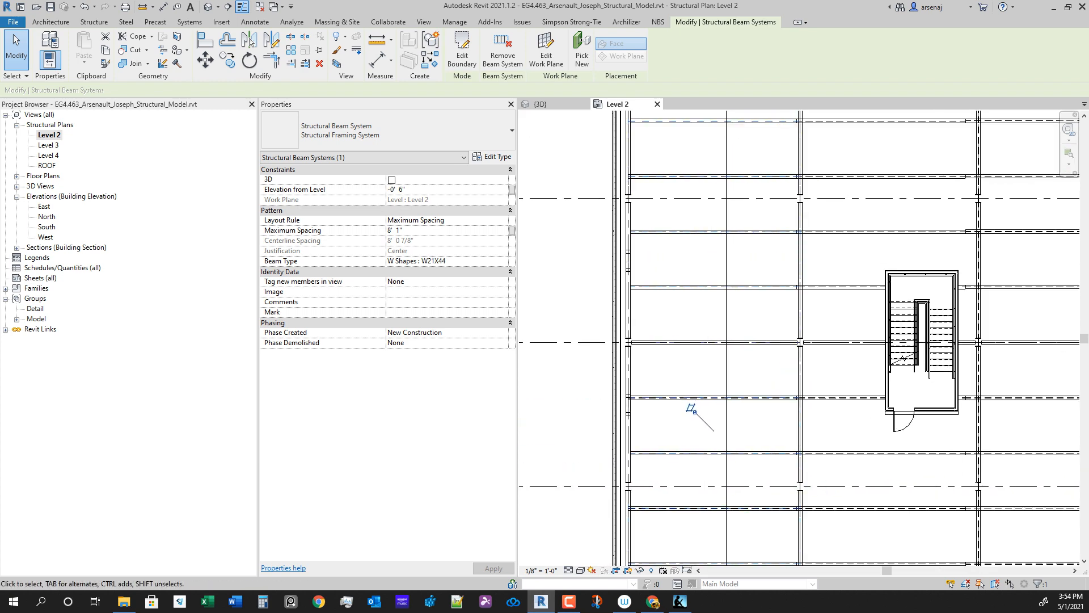
pyautogui.moveTo(678, 369); pyautogui.dragTo(657, 290, button='middle')
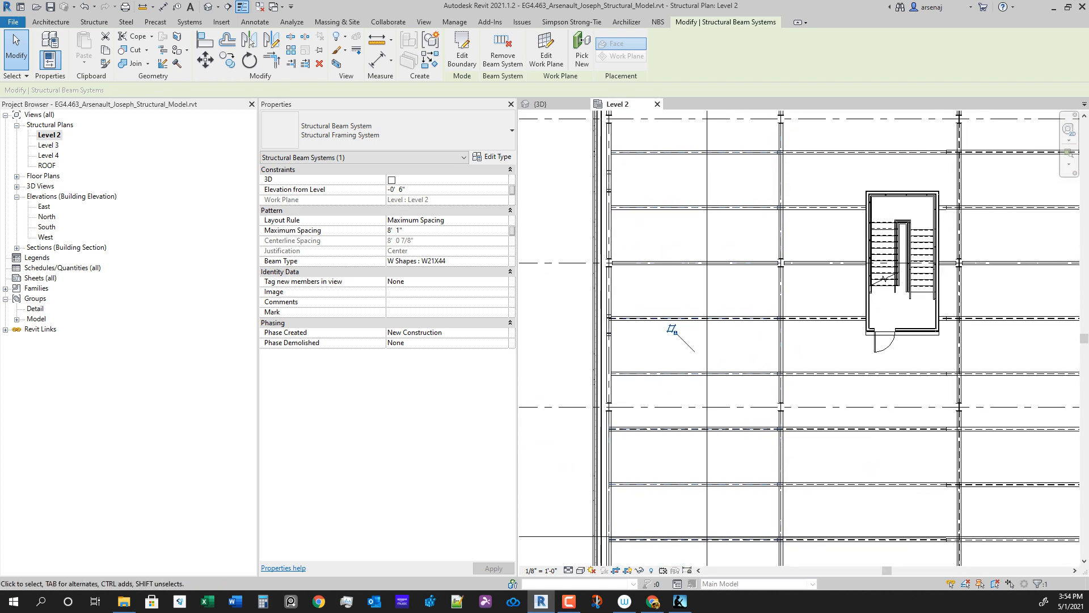
pyautogui.scroll(1, 683, 442)
pyautogui.moveTo(683, 442); pyautogui.dragTo(673, 316, button='middle')
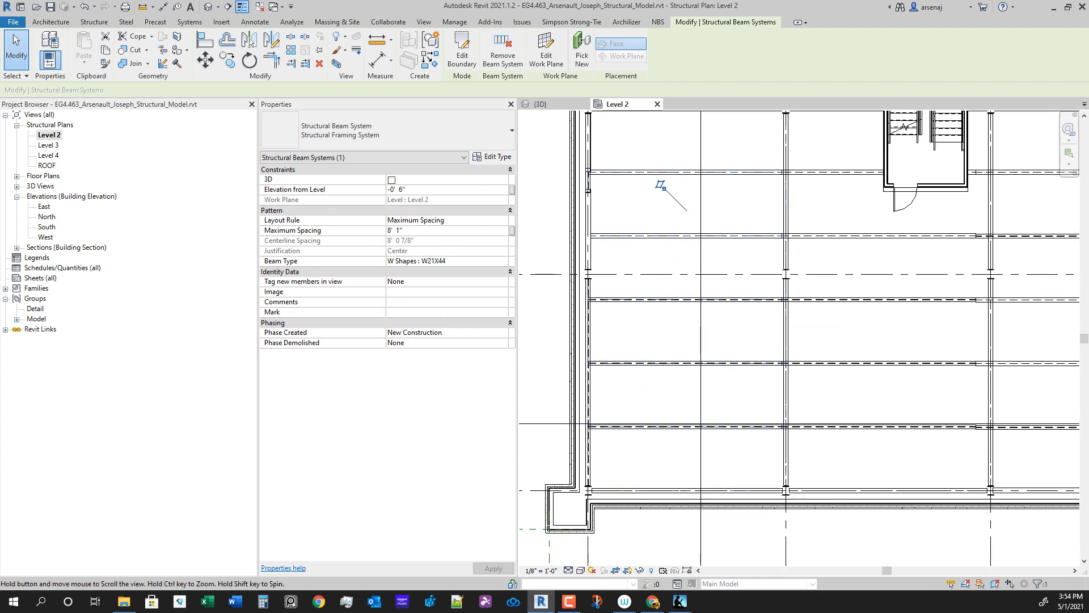
pyautogui.moveTo(658, 184); pyautogui.dragTo(679, 269, button='middle')
pyautogui.scroll(1, 675, 285)
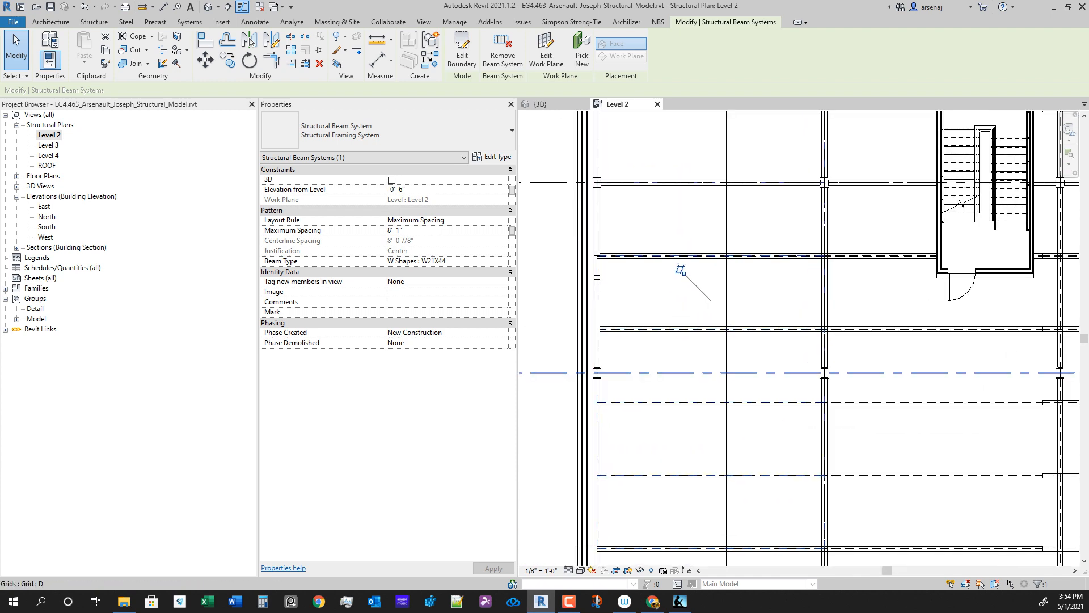
# Step: Place an aligned dimension between grid line D and the next grid line north, outside the west wall
pyautogui.press('d')
pyautogui.press('i')
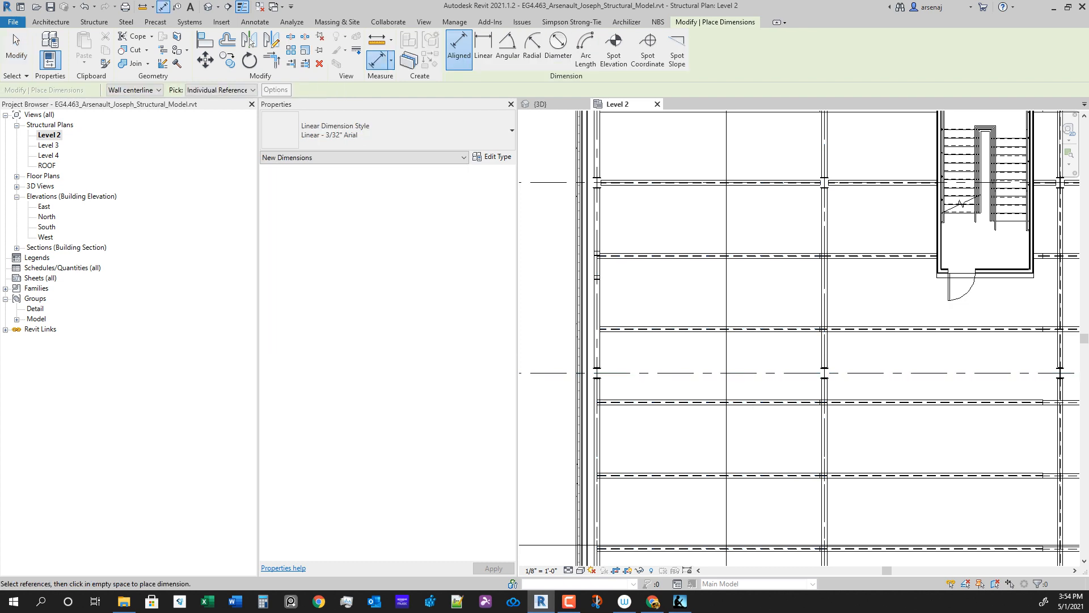
pyautogui.scroll(-3, 819, 460)
pyautogui.scroll(1, 605, 410)
pyautogui.click(630, 402)
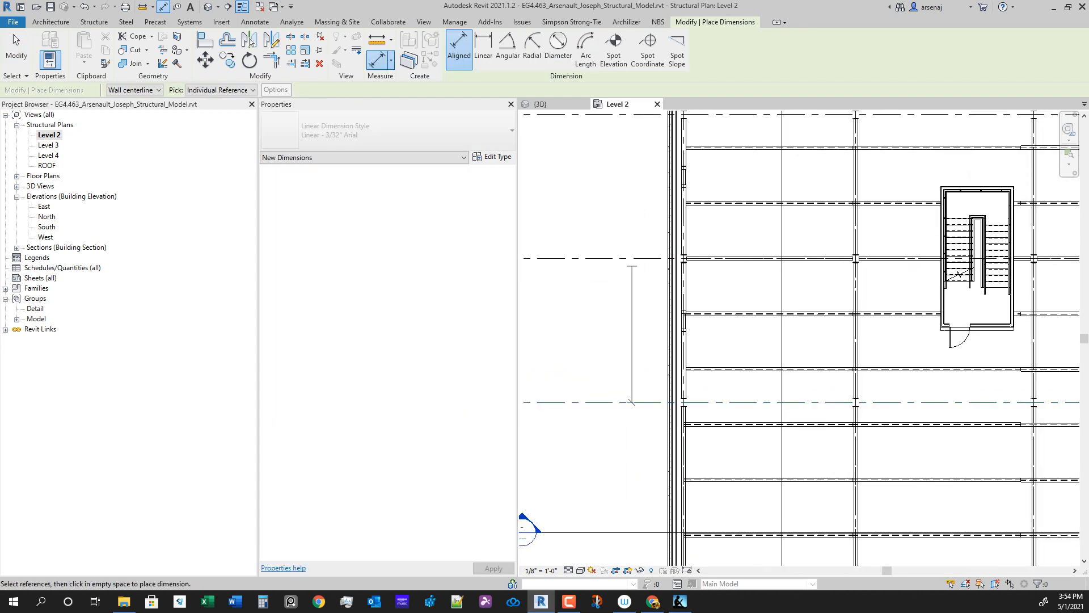
pyautogui.click(630, 259)
pyautogui.click(629, 307)
pyautogui.press('Escape')
pyautogui.press('Escape')
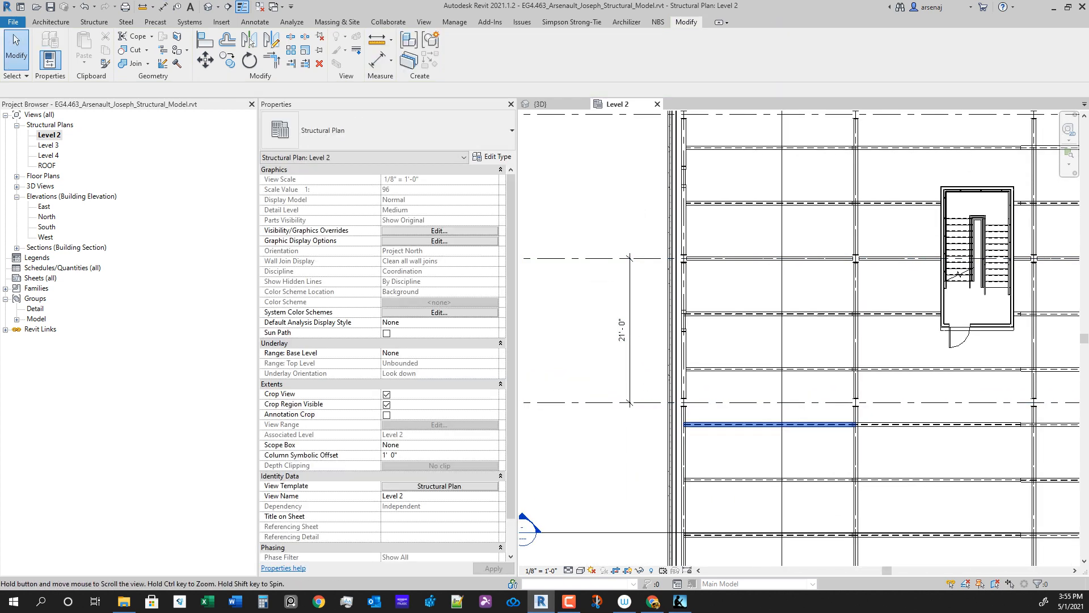
# Step: Select the westernmost bay's beam system and set its maximum spacing to 7' 0"
pyautogui.scroll(1, 664, 281)
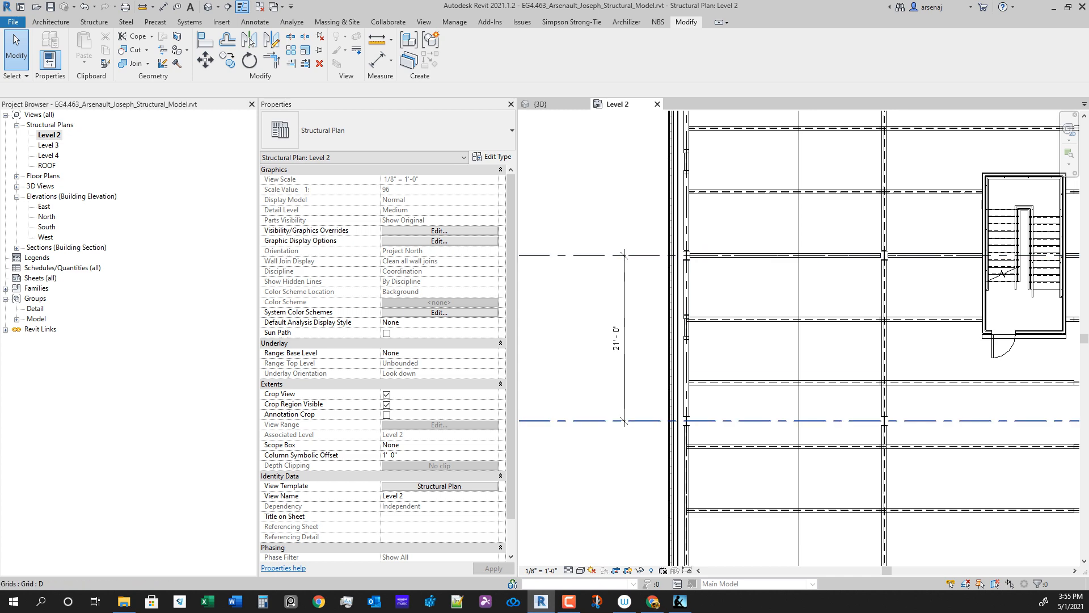
pyautogui.scroll(2, 754, 489)
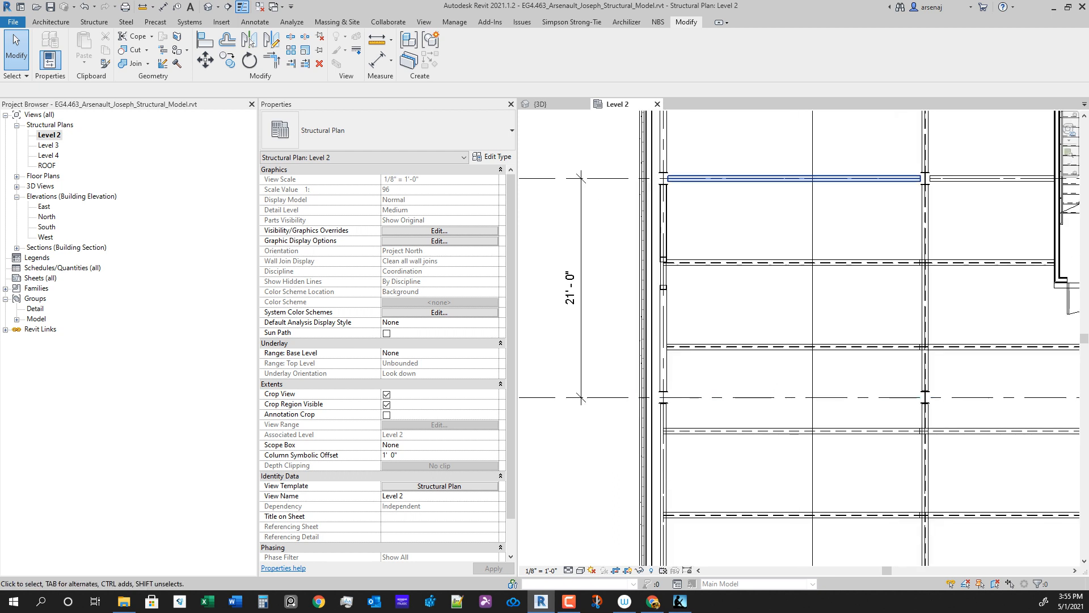
pyautogui.click(768, 312)
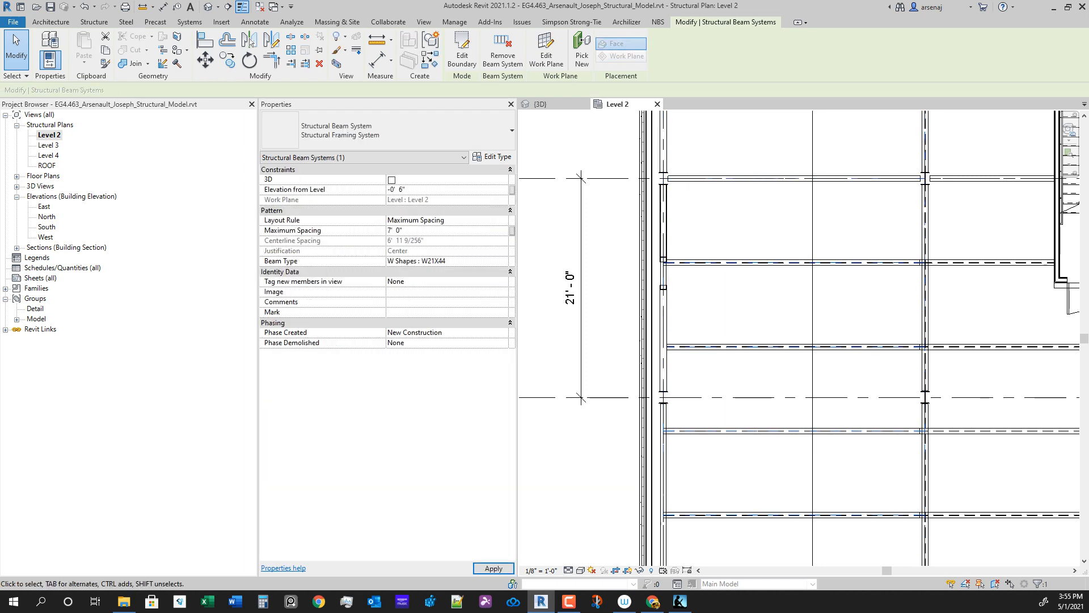
pyautogui.moveTo(799, 338); pyautogui.dragTo(785, 329, button='middle')
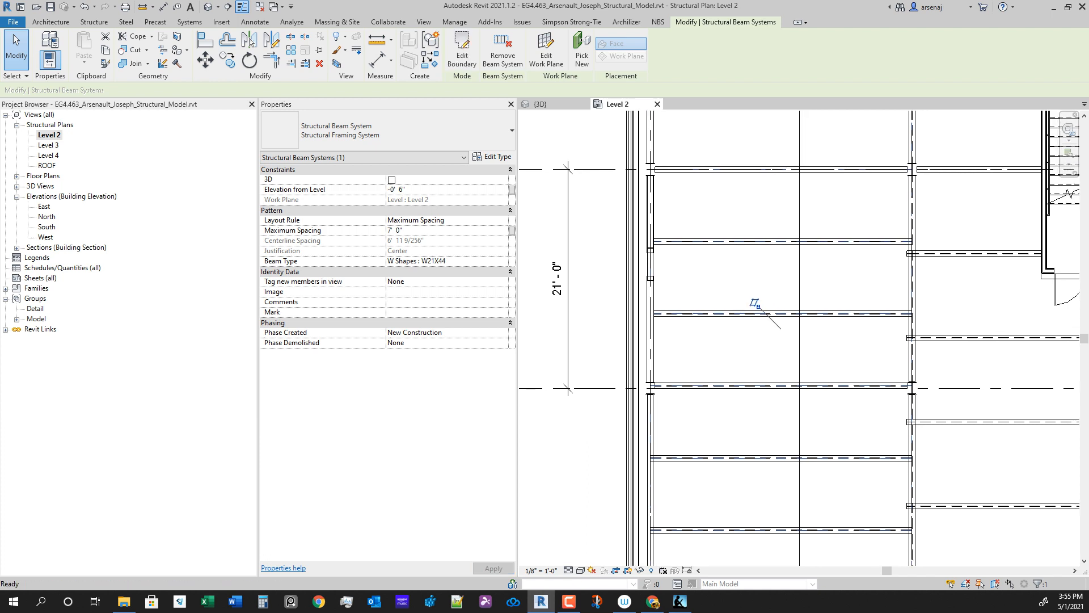
pyautogui.scroll(3, 761, 282)
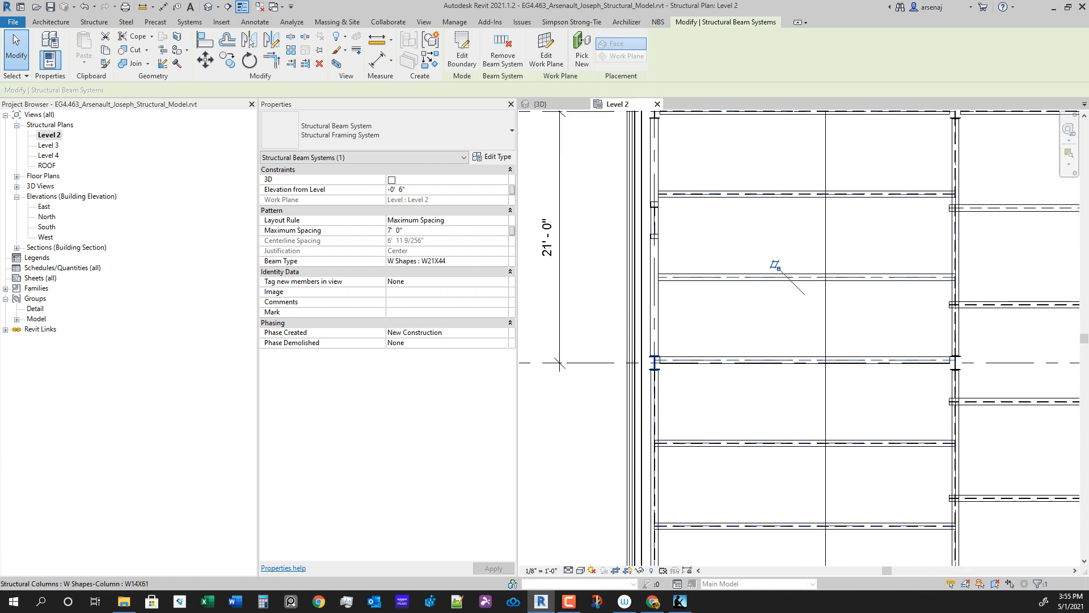
pyautogui.scroll(-4, 650, 522)
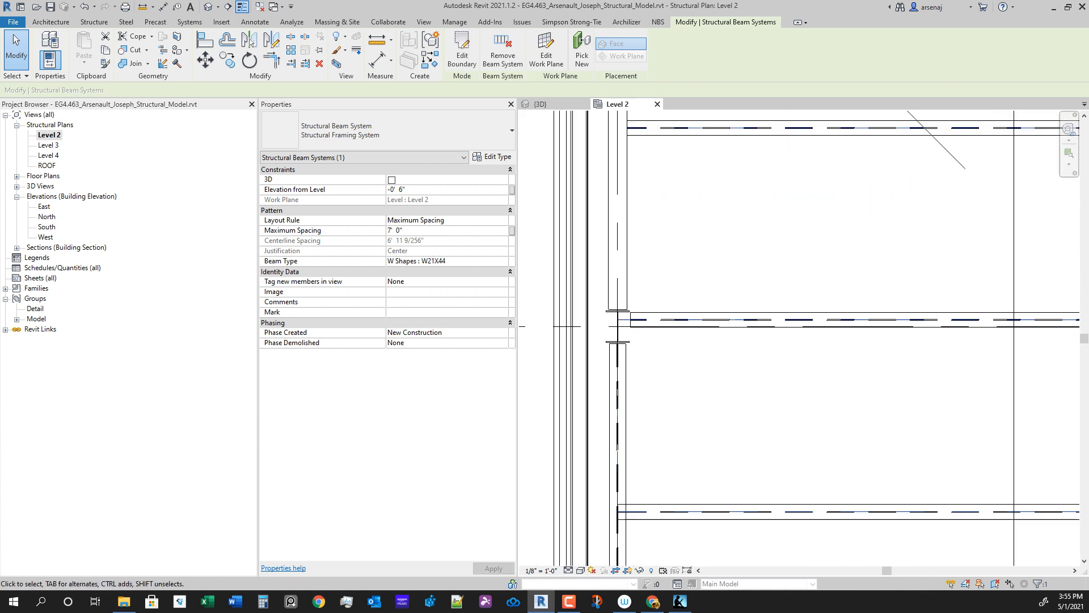
pyautogui.moveTo(650, 364); pyautogui.dragTo(639, 340, button='middle')
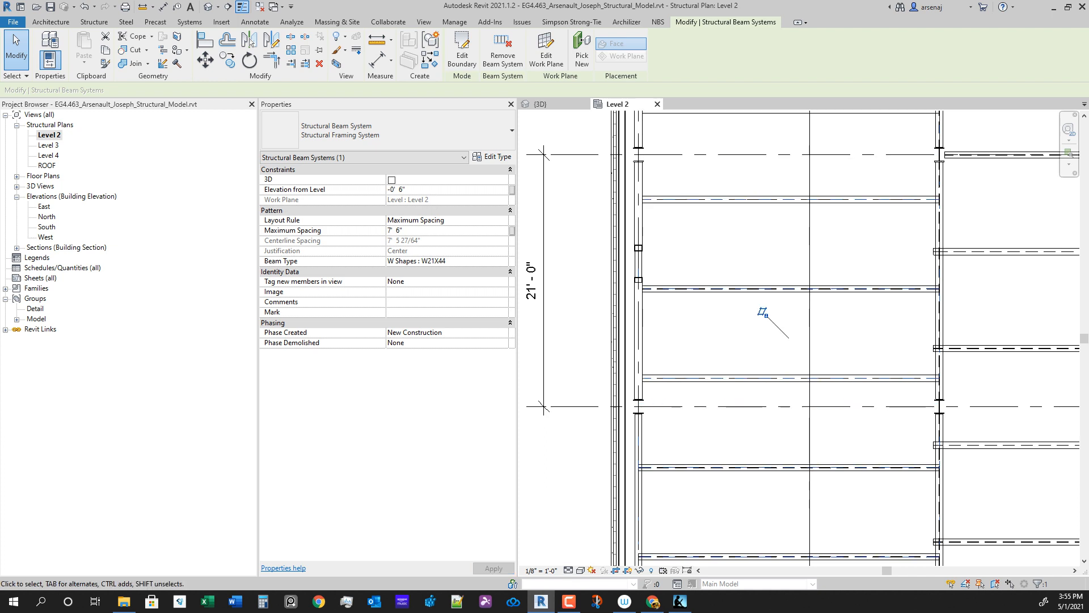
# Step: Try maximum spacings of 7' 3" and 7' 4" for the westernmost bay's beam system
pyautogui.click(447, 229)
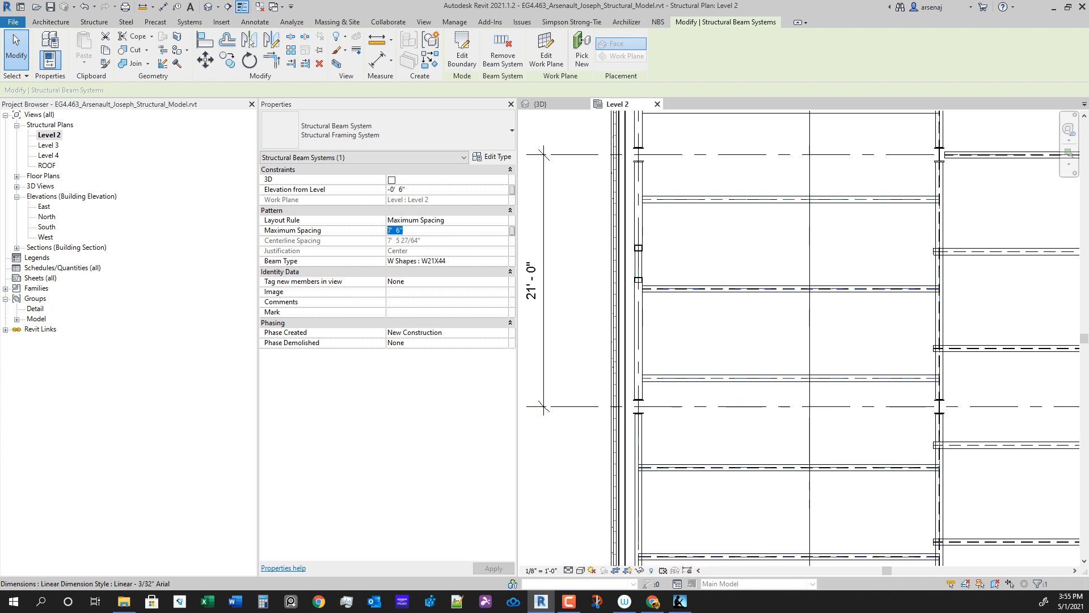
pyautogui.write("7'  3")
pyautogui.press('Return')
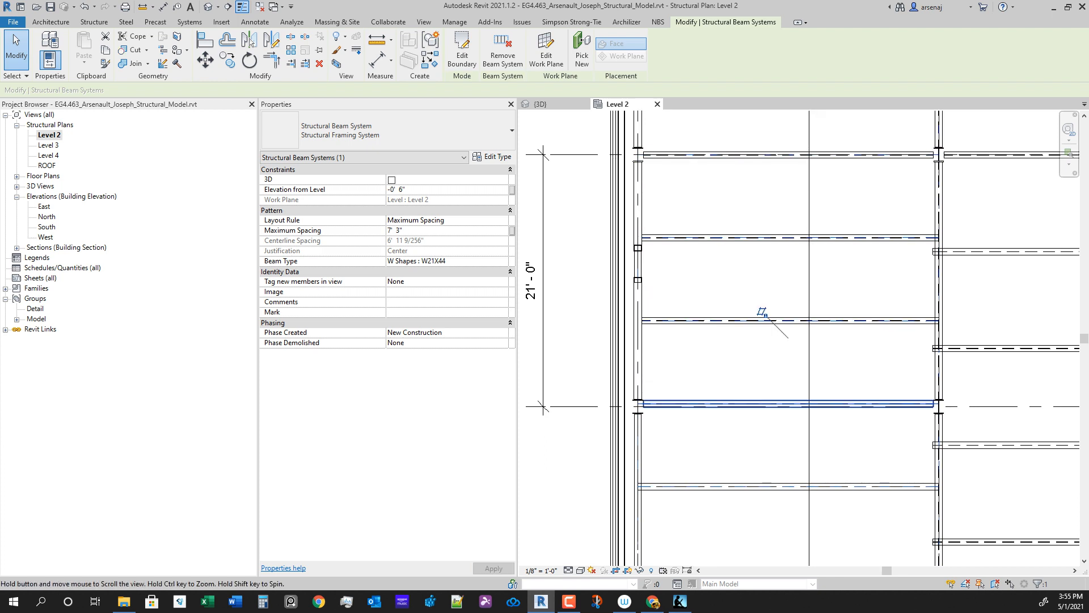
pyautogui.scroll(1, 678, 361)
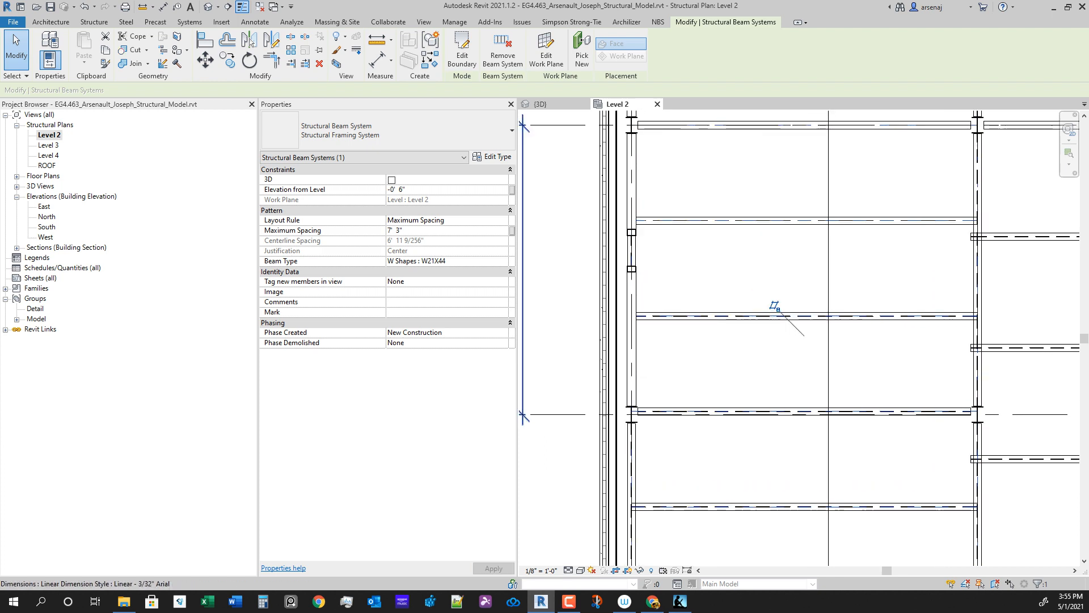
pyautogui.click(394, 231)
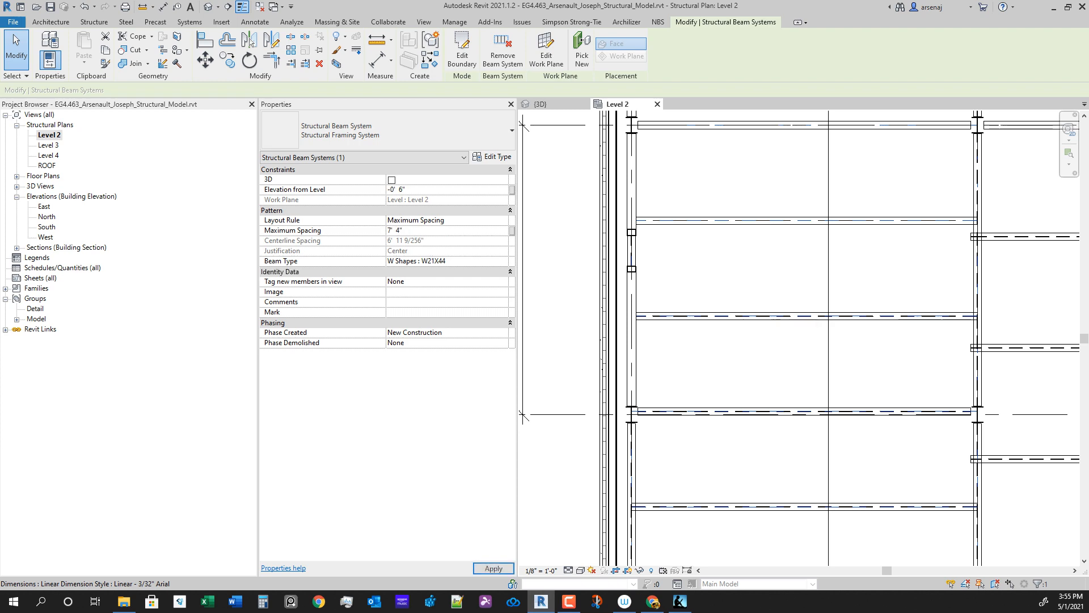
# Step: Examine how the beam nearest grid line D meets the column and grid line in the westernmost bay
pyautogui.moveTo(709, 448); pyautogui.dragTo(707, 493, button='middle')
pyautogui.scroll(1, 707, 492)
pyautogui.scroll(2, 689, 511)
pyautogui.scroll(-6, 677, 276)
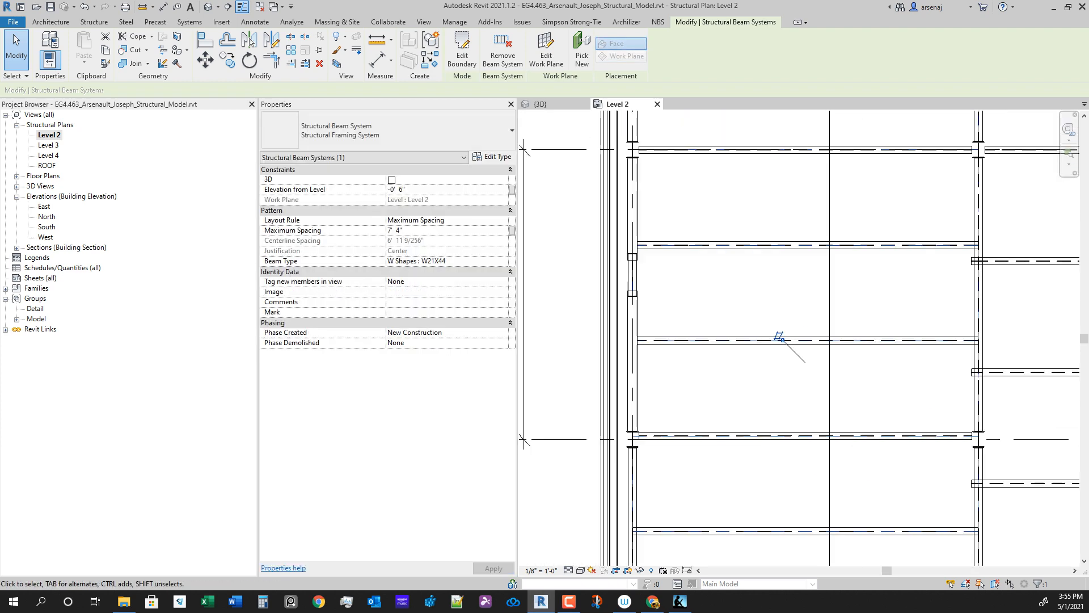
pyautogui.scroll(2, 828, 371)
pyautogui.scroll(1, 845, 377)
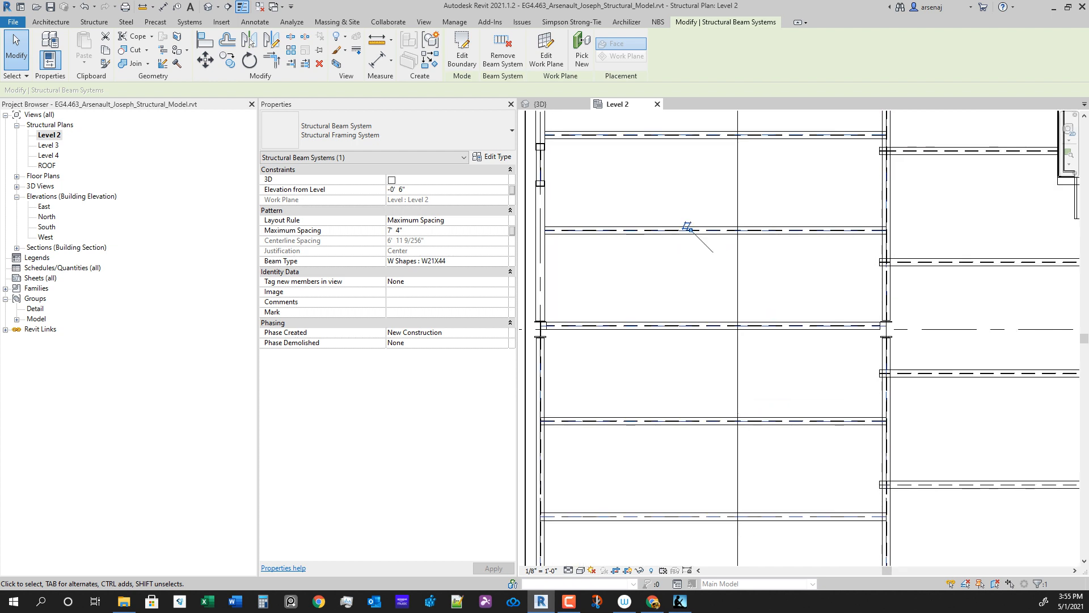
pyautogui.scroll(8, 521, 328)
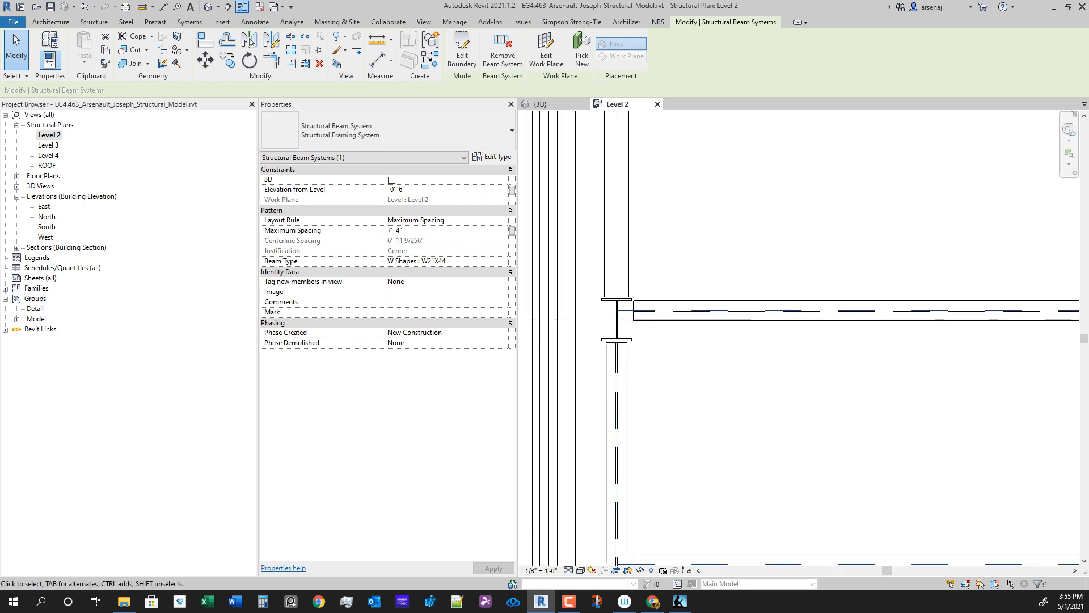
pyautogui.scroll(-3, 533, 340)
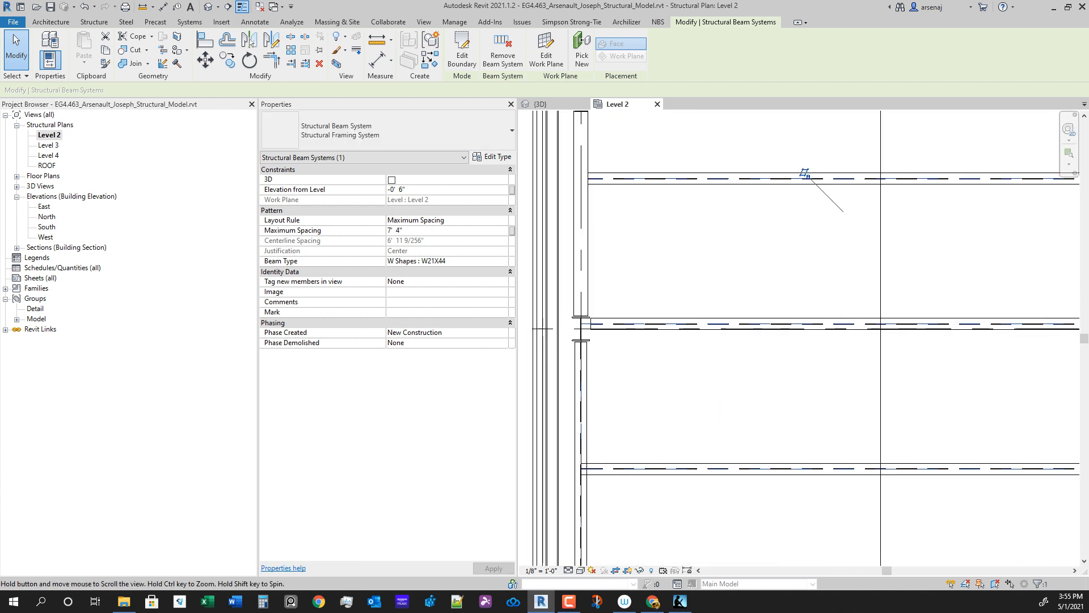
pyautogui.scroll(-4, 752, 393)
pyautogui.moveTo(752, 394); pyautogui.dragTo(647, 399, button='middle')
pyautogui.scroll(-2, 797, 410)
pyautogui.press('Escape')
pyautogui.scroll(-3, 806, 434)
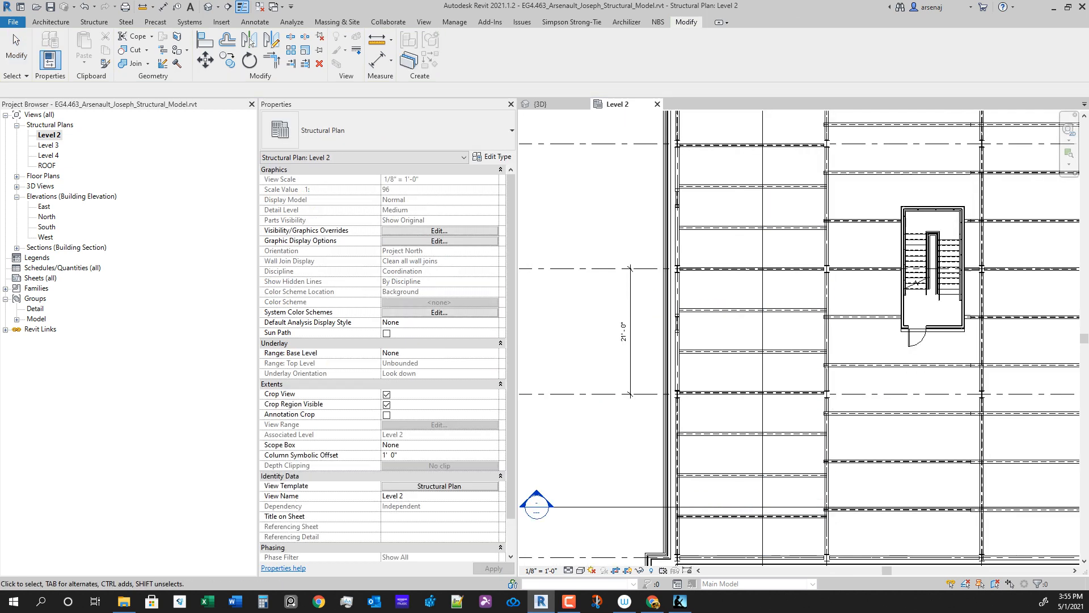
# Step: Open the boundary sketch of the beam system in the bay containing the stair
pyautogui.moveTo(854, 481); pyautogui.dragTo(750, 440, button='middle')
pyautogui.scroll(2, 750, 439)
pyautogui.press('Tab')
pyautogui.click(754, 414)
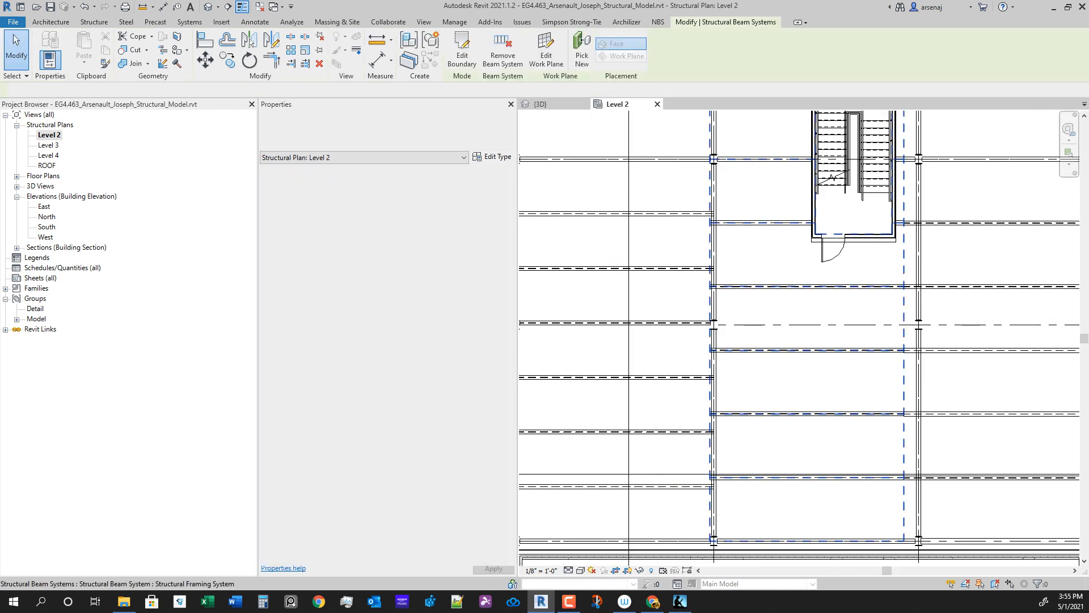
pyautogui.doubleClick(754, 414)
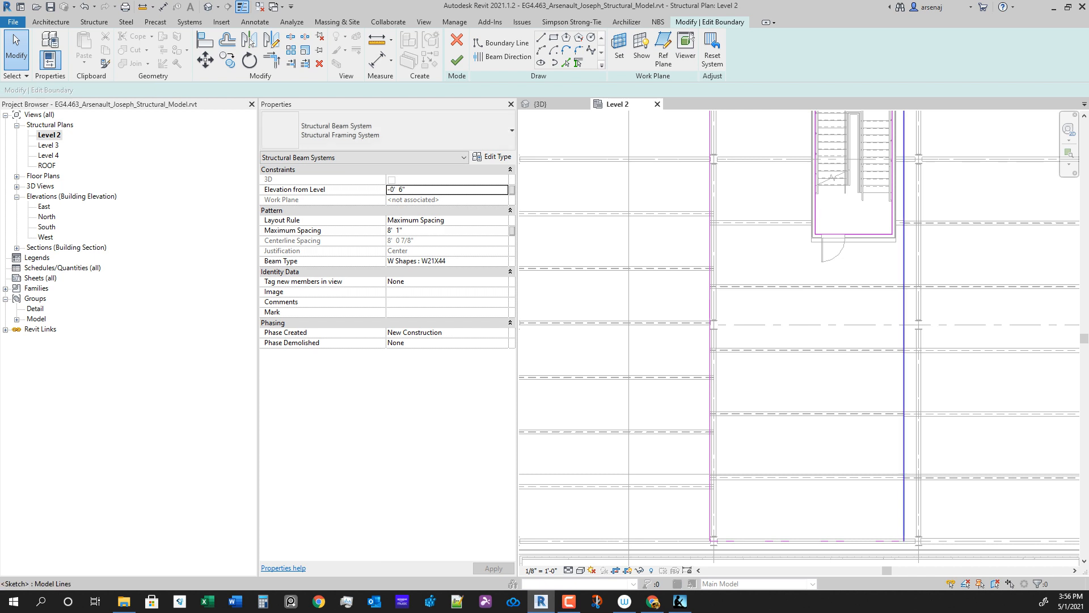
# Step: Align the east boundary line of the stair bay's beam system with the grid line through its eastern columns
pyautogui.press('a')
pyautogui.press('l')
pyautogui.scroll(5, 909, 353)
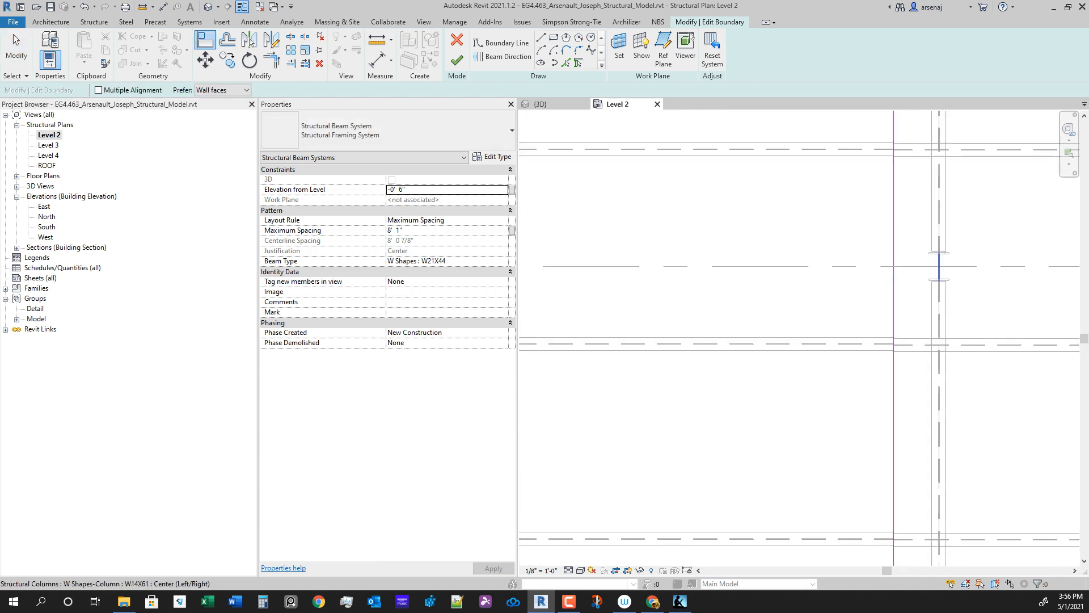
pyautogui.scroll(-3, 948, 369)
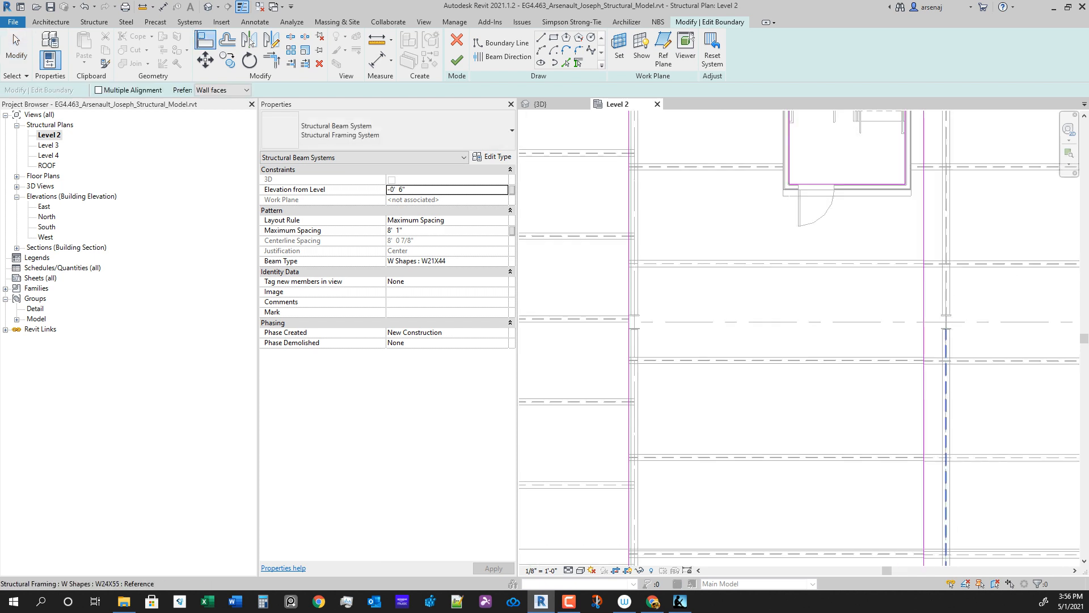
pyautogui.moveTo(949, 369); pyautogui.dragTo(930, 236, button='middle')
pyautogui.scroll(4, 935, 553)
pyautogui.click(865, 319)
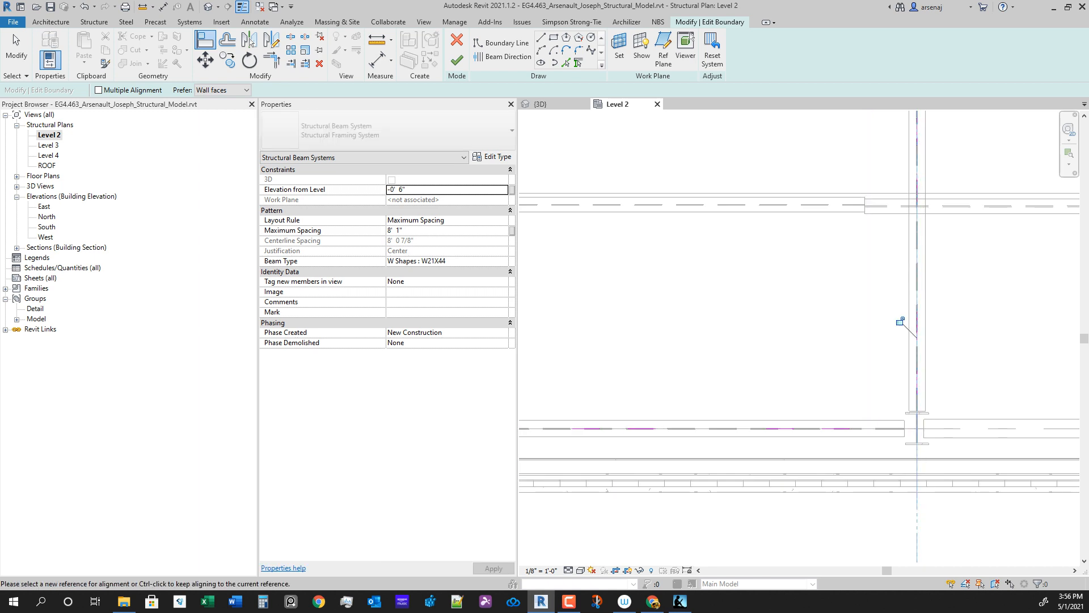
# Step: Align the west boundary line with the grid line through the western columns and finish the boundary edit
pyautogui.scroll(-3, 864, 319)
pyautogui.moveTo(864, 319); pyautogui.dragTo(978, 339, button='middle')
pyautogui.click(646, 340)
pyautogui.click(640, 341)
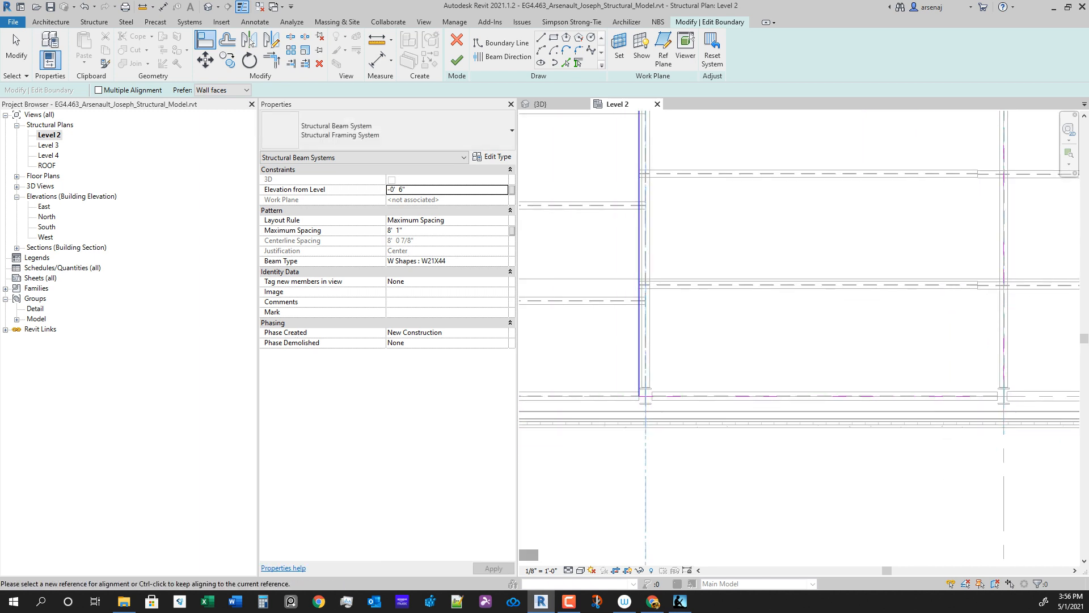
pyautogui.scroll(-3, 702, 348)
pyautogui.click(457, 60)
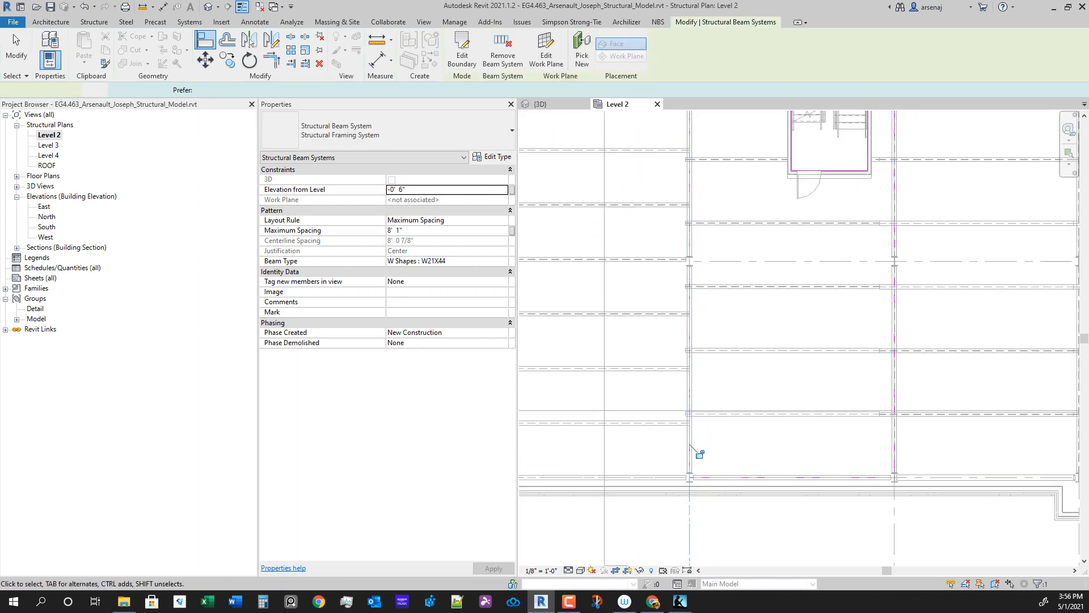
pyautogui.scroll(-2, 800, 338)
pyautogui.moveTo(800, 339); pyautogui.dragTo(843, 413, button='middle')
pyautogui.press('Escape')
# Step: Select the westernmost bay's beam system and set its layout rule to Fixed Distance with a 7' 0" spacing
pyautogui.press('Tab')
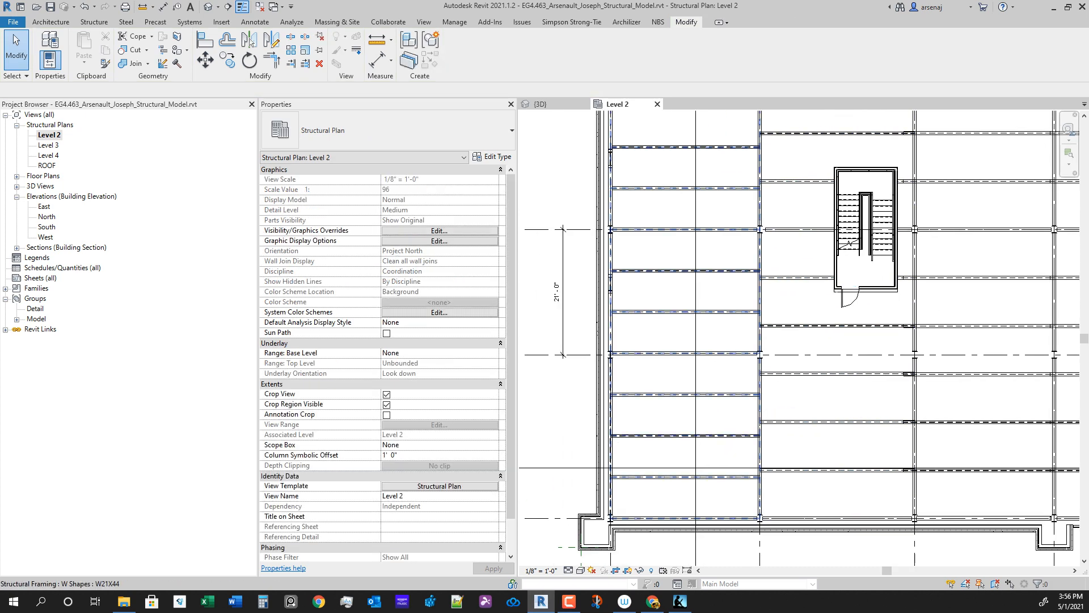
pyautogui.click(655, 313)
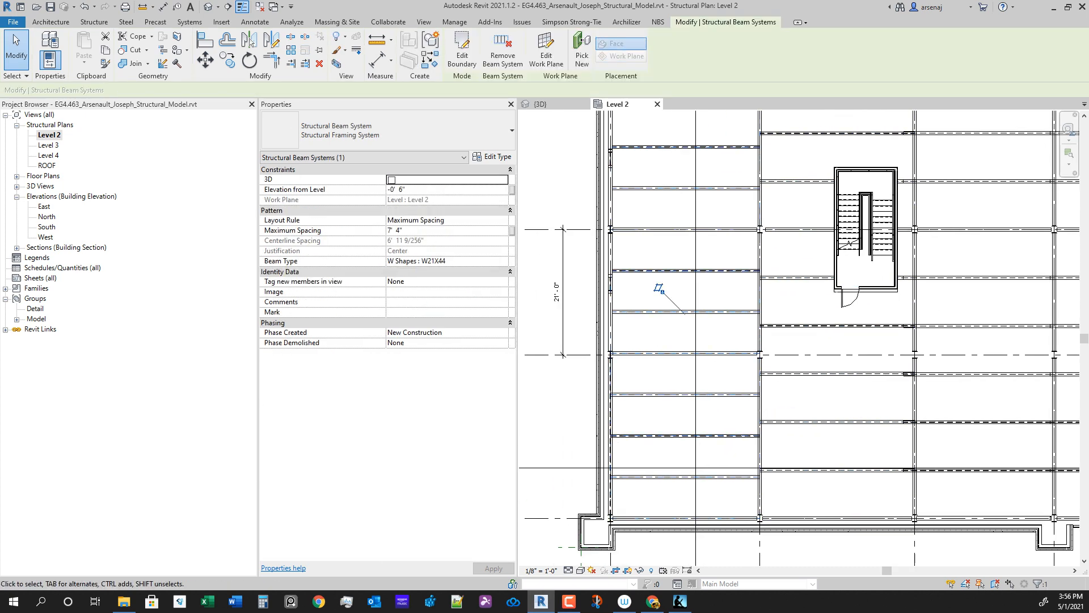
pyautogui.scroll(2, 696, 350)
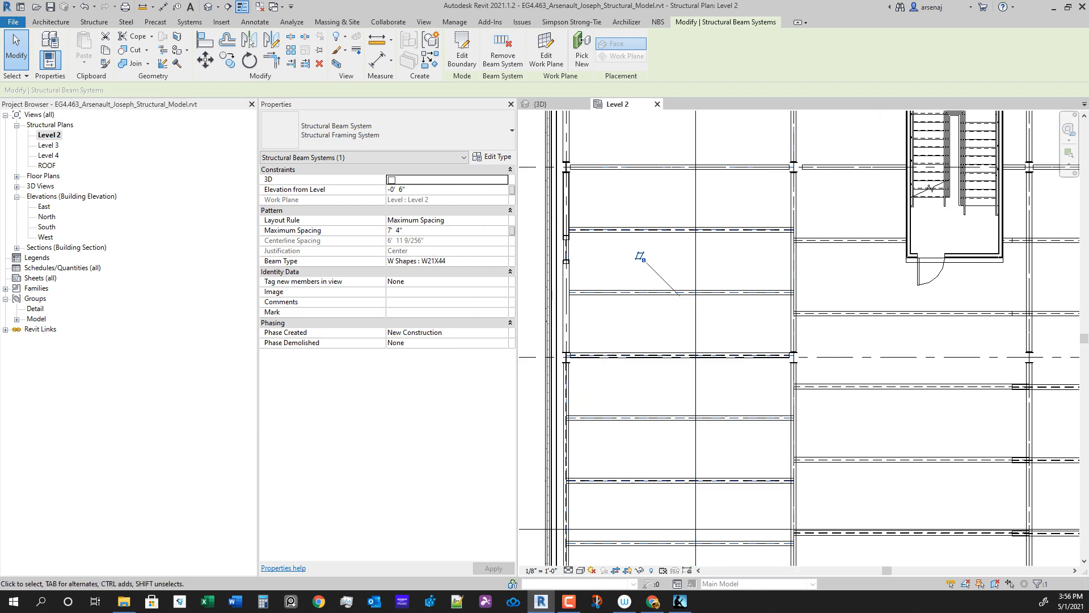
pyautogui.moveTo(696, 350); pyautogui.dragTo(761, 406, button='middle')
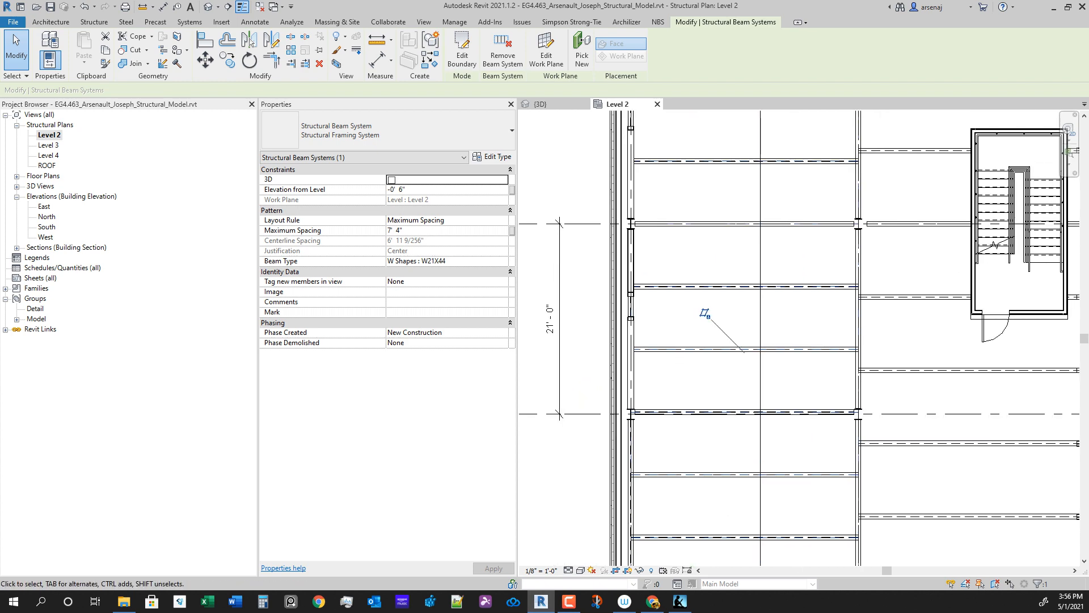
pyautogui.click(503, 221)
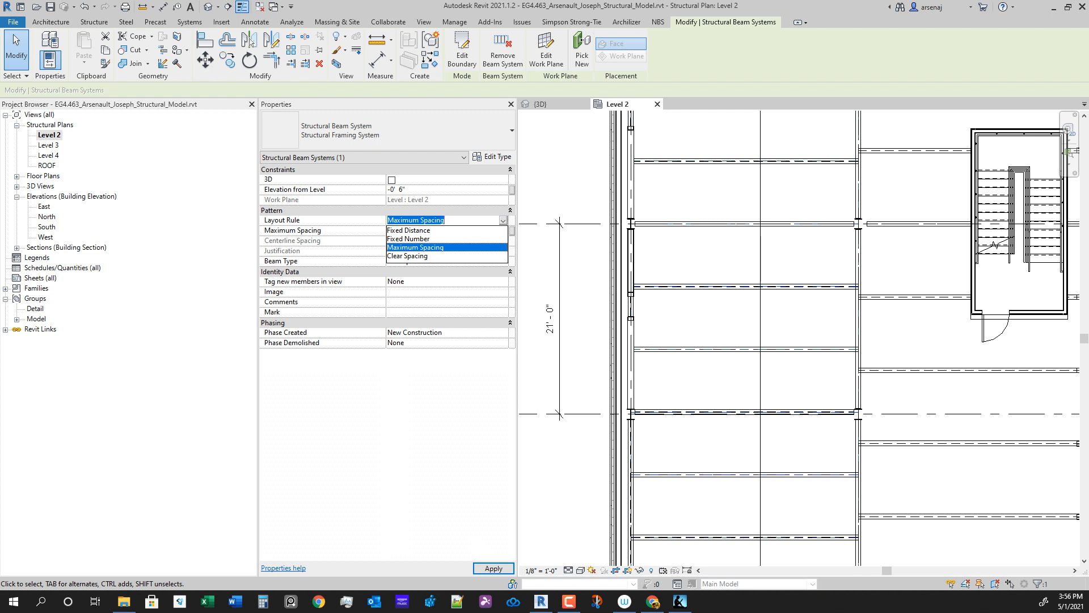
pyautogui.click(408, 231)
pyautogui.click(446, 230)
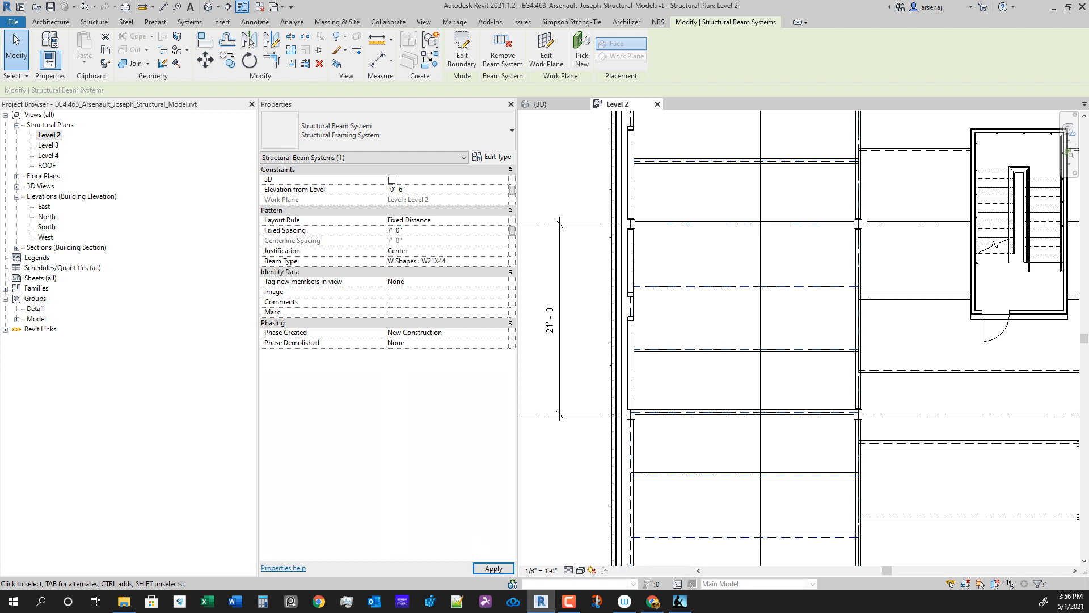
# Step: Examine how the fixed-distance beams line up with the grid lines from the south wall northward
pyautogui.moveTo(726, 406); pyautogui.dragTo(717, 247, button='middle')
pyautogui.scroll(-1, 717, 247)
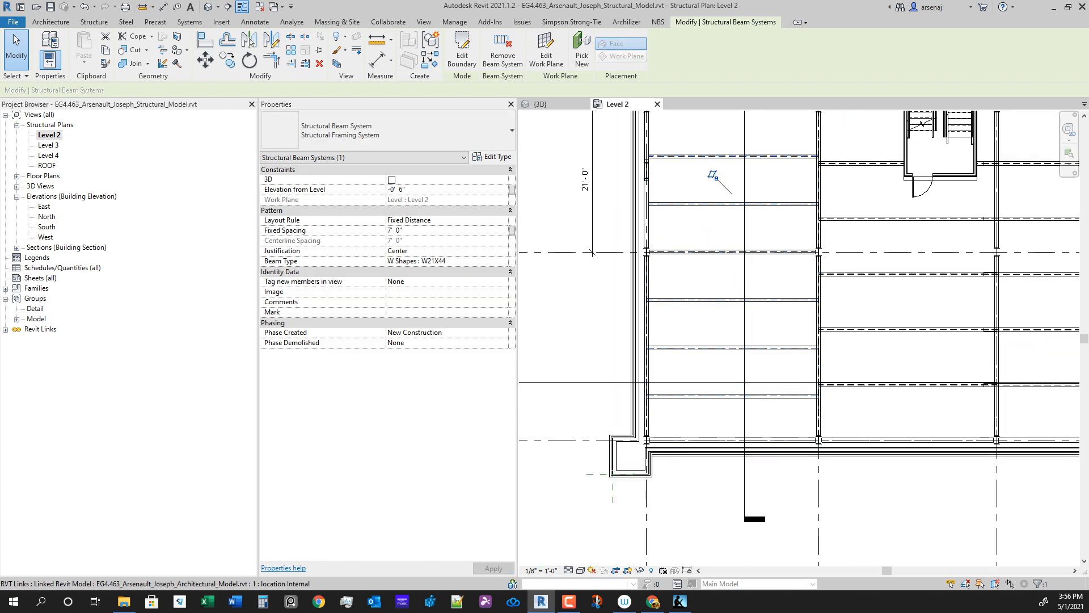
pyautogui.scroll(1, 735, 462)
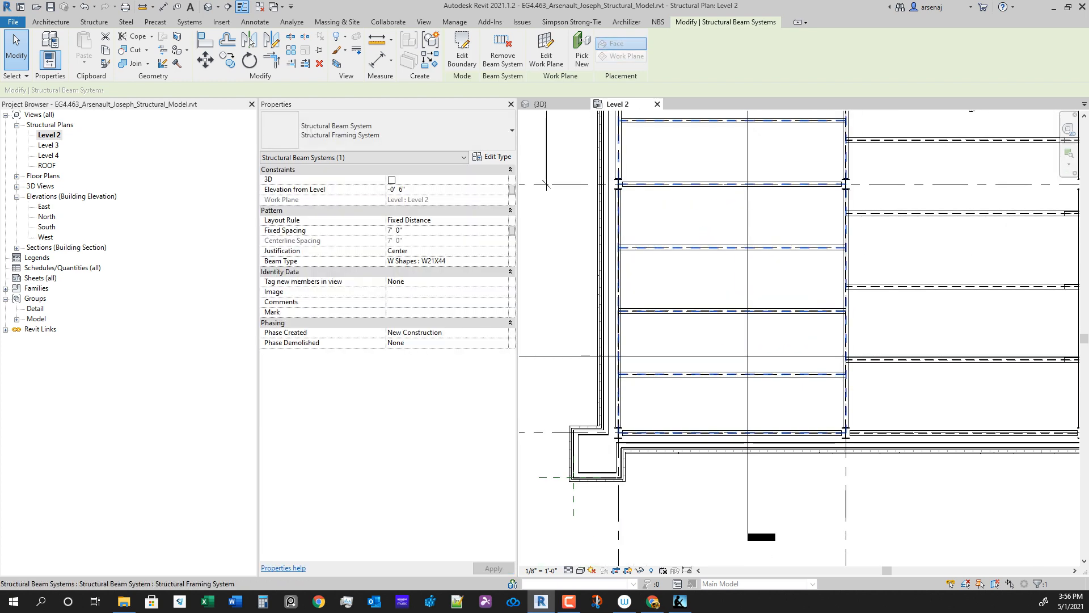
pyautogui.scroll(6, 668, 414)
pyautogui.scroll(-7, 665, 368)
pyautogui.moveTo(666, 369); pyautogui.dragTo(659, 500, button='middle')
pyautogui.scroll(-2, 661, 368)
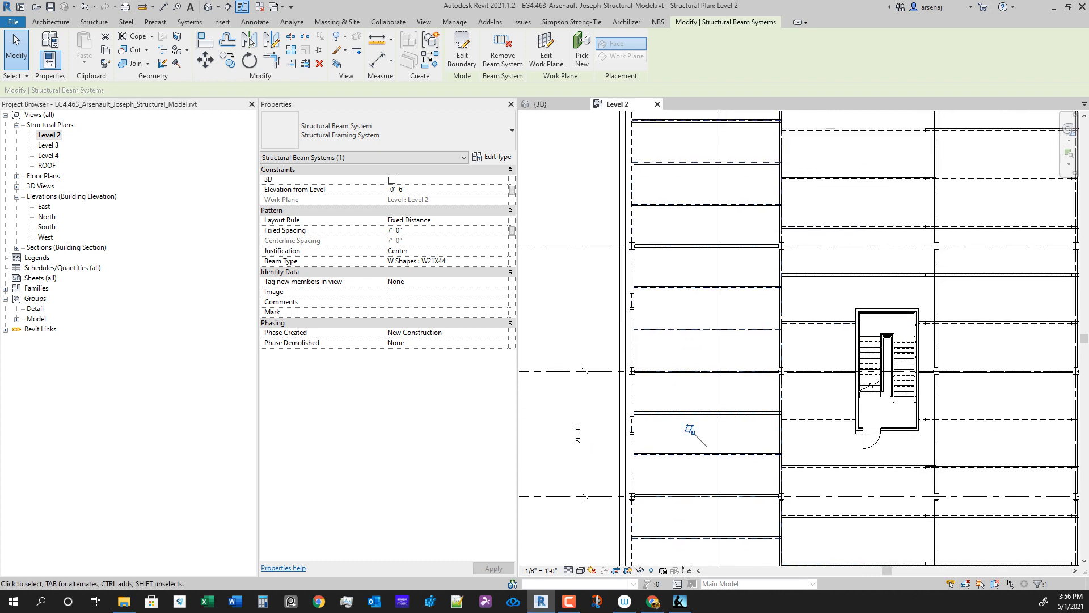
# Step: Check the westernmost bay's beams against the grid lines from the north wall down to the south wall
pyautogui.scroll(1, 773, 295)
pyautogui.moveTo(773, 295); pyautogui.dragTo(772, 419, button='middle')
pyautogui.scroll(2, 663, 220)
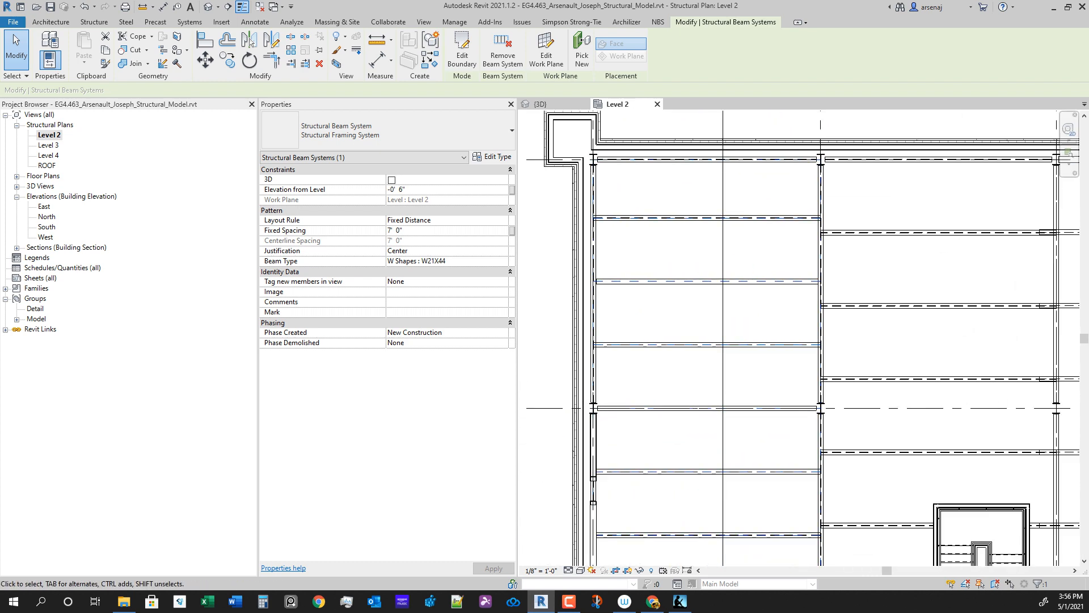
pyautogui.scroll(-2, 688, 389)
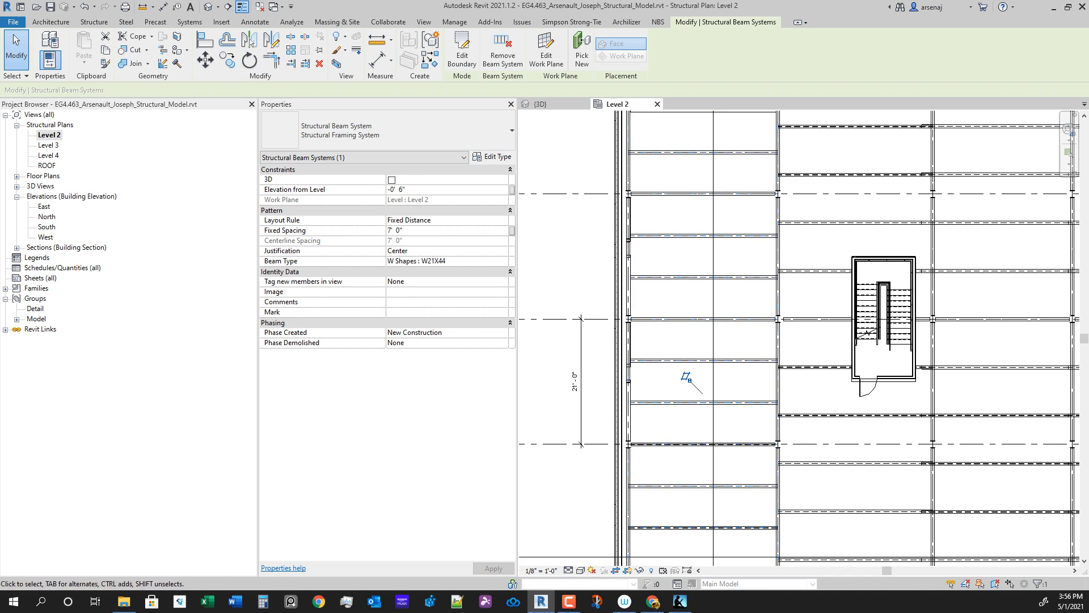
pyautogui.scroll(3, 636, 465)
pyautogui.scroll(-3, 635, 465)
pyautogui.moveTo(760, 462); pyautogui.dragTo(699, 383, button='middle')
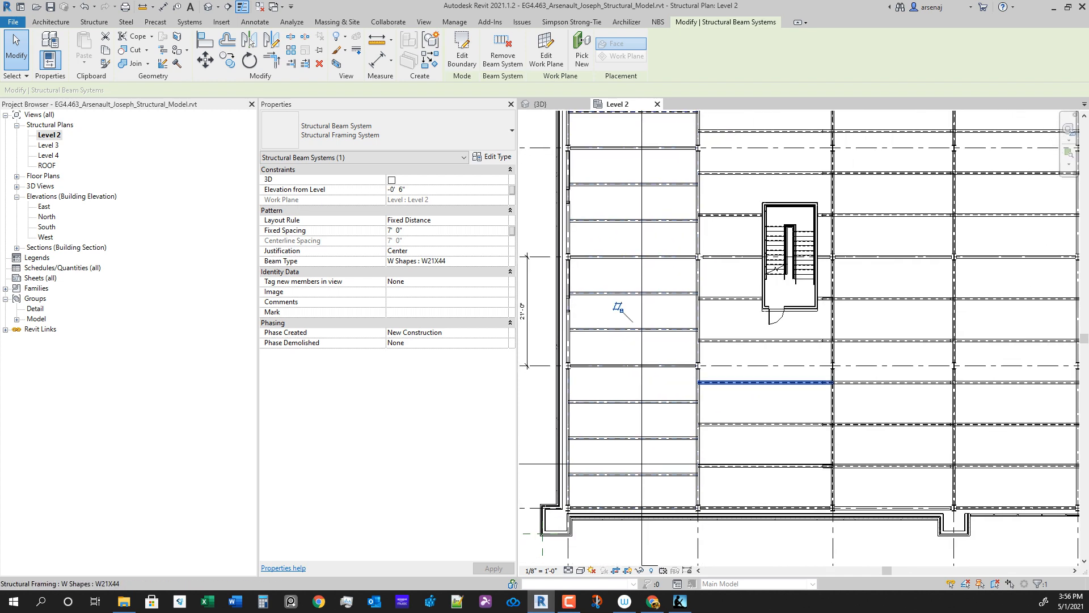
# Step: Select the stair bay's beam system and set its layout rule to Fixed Distance with a 7' 0" spacing
pyautogui.click(700, 382)
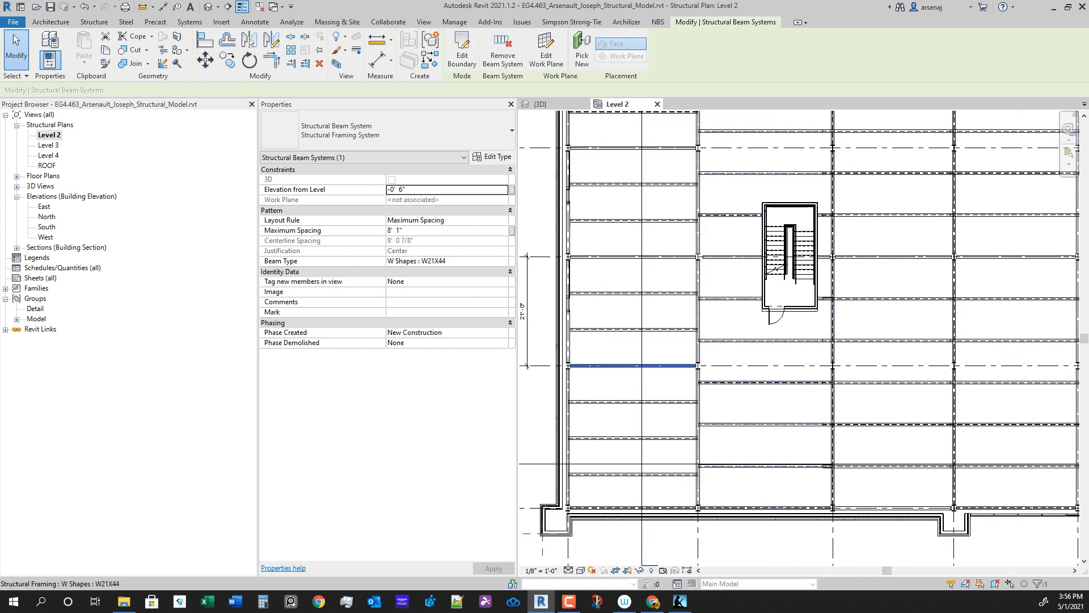
pyautogui.click(446, 220)
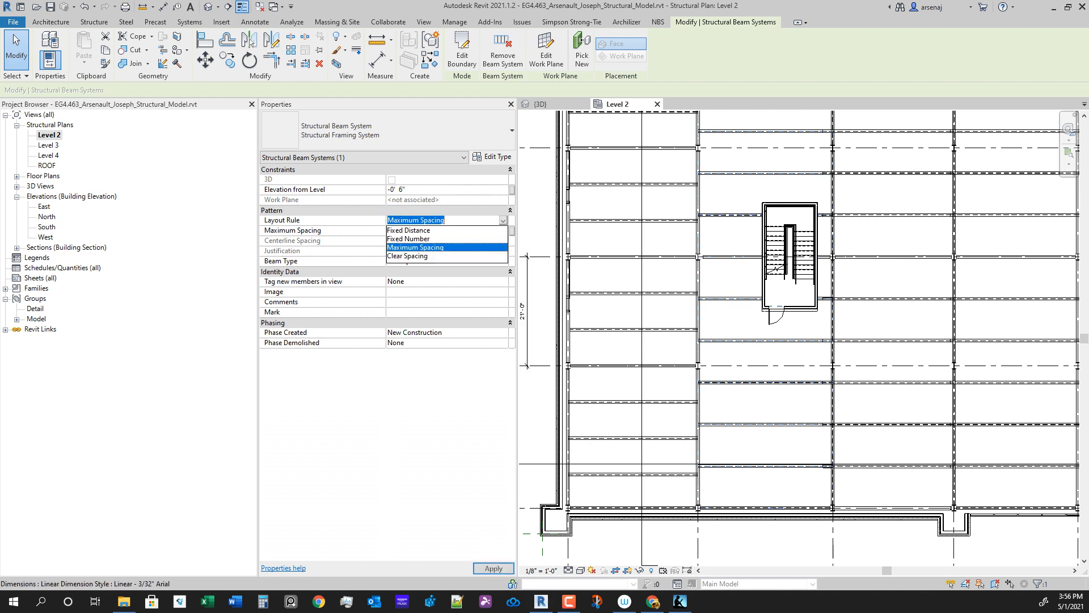
pyautogui.click(408, 238)
pyautogui.click(444, 230)
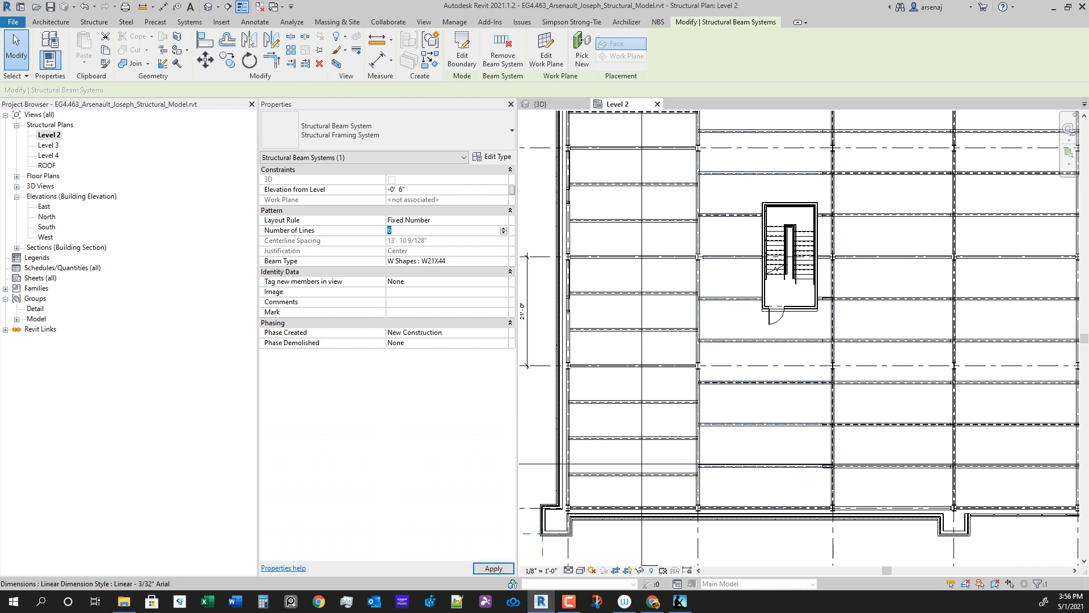
pyautogui.click(446, 220)
pyautogui.click(408, 230)
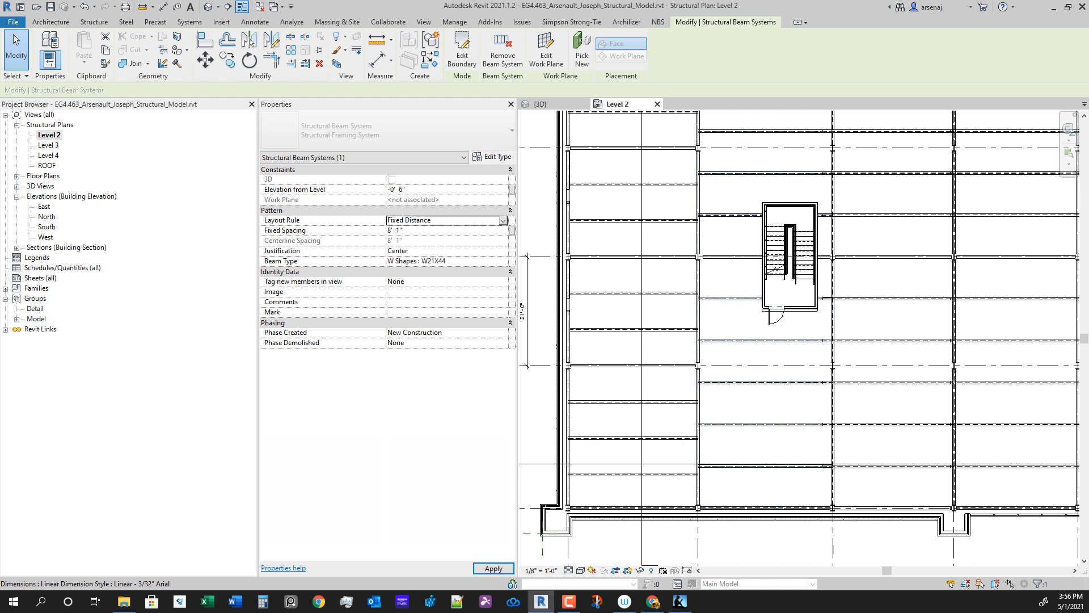
pyautogui.click(444, 230)
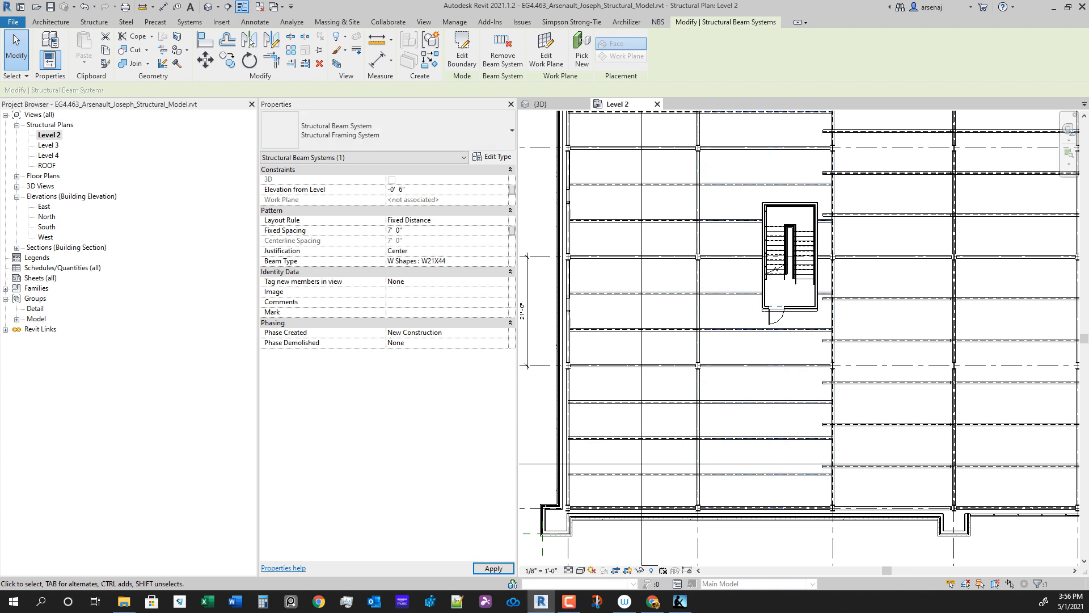
# Step: Open the stair bay beam system's boundary for editing, reset the system and finish the edit
pyautogui.scroll(-1, 660, 345)
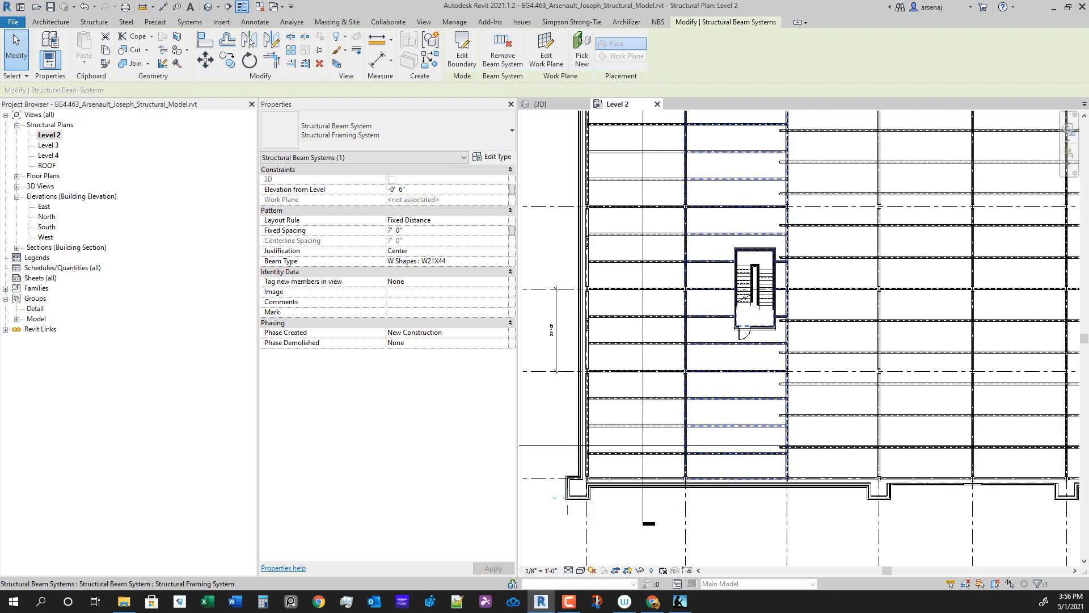
pyautogui.scroll(3, 812, 447)
pyautogui.scroll(1, 725, 519)
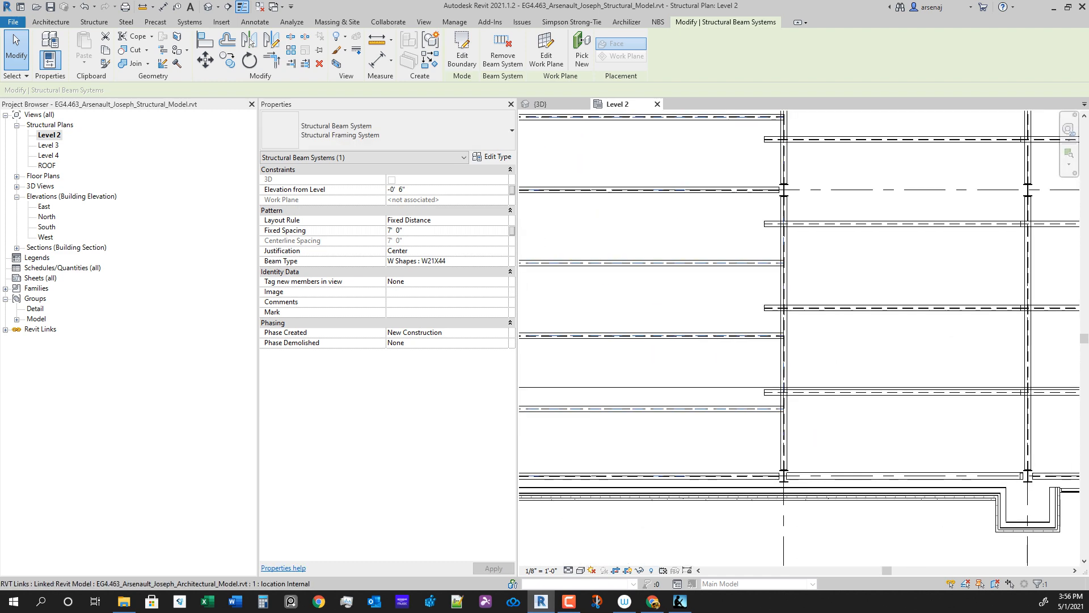
pyautogui.doubleClick(725, 475)
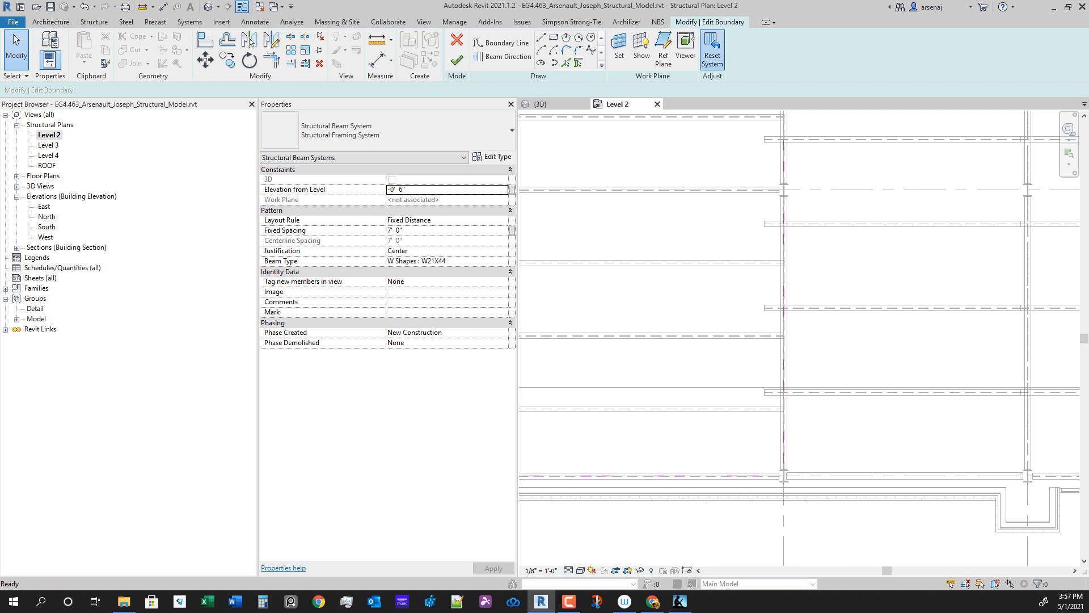
pyautogui.click(457, 60)
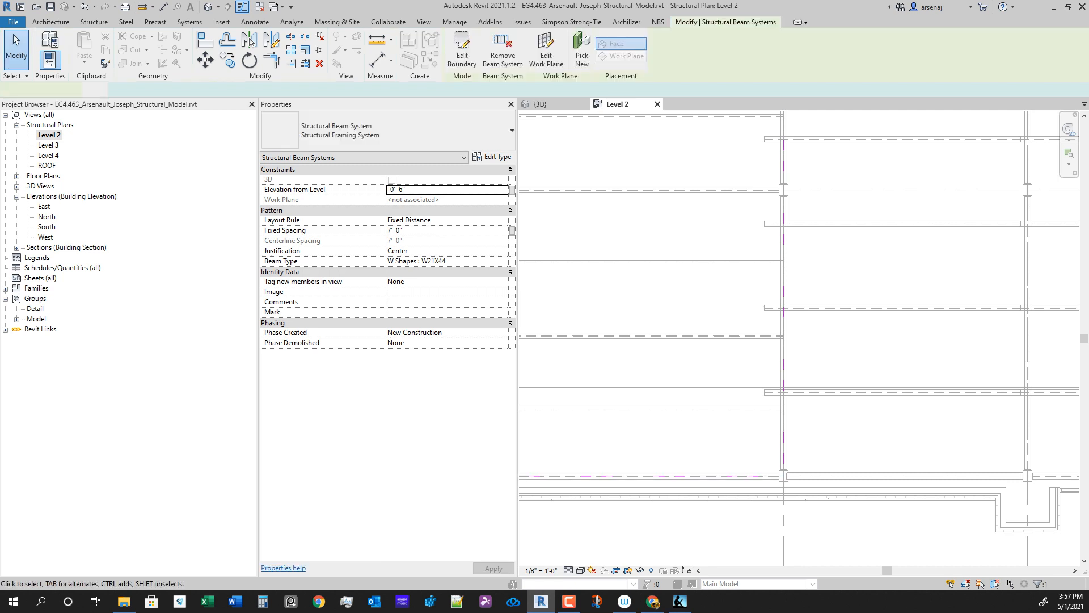
# Step: Edit the boundary of the beam system between grid lines 3 and 4 and align its east line with grid line 4
pyautogui.moveTo(698, 352); pyautogui.dragTo(824, 375, button='middle')
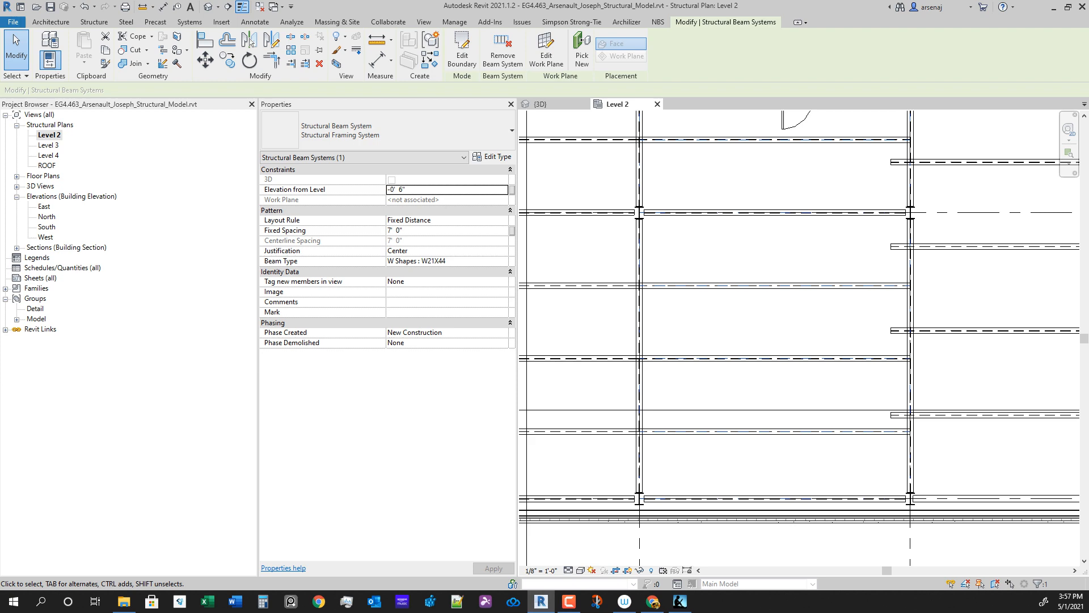
pyautogui.scroll(-2, 745, 397)
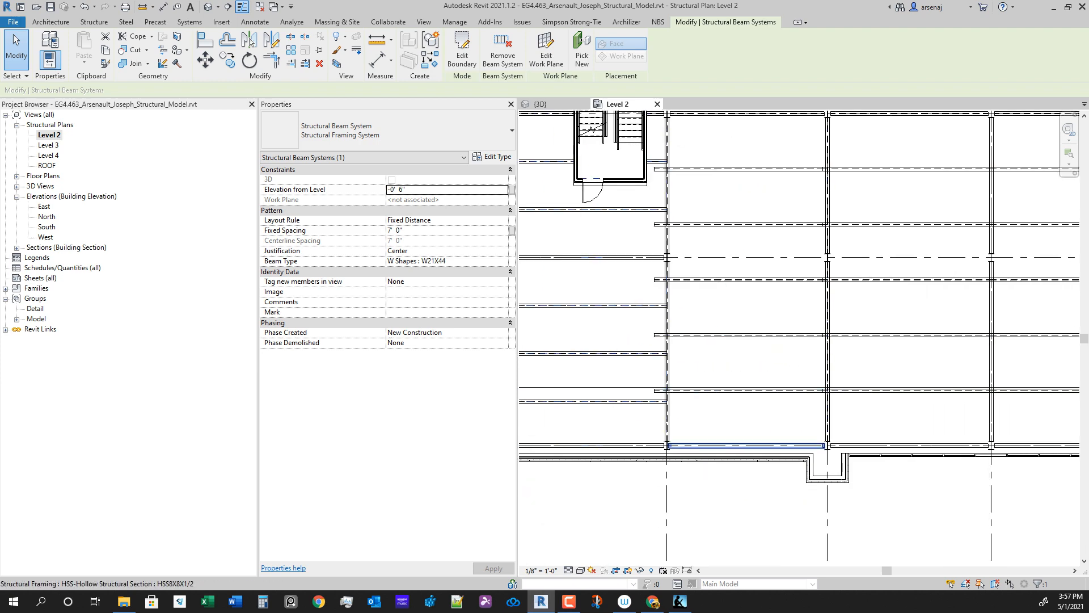
pyautogui.press('Escape')
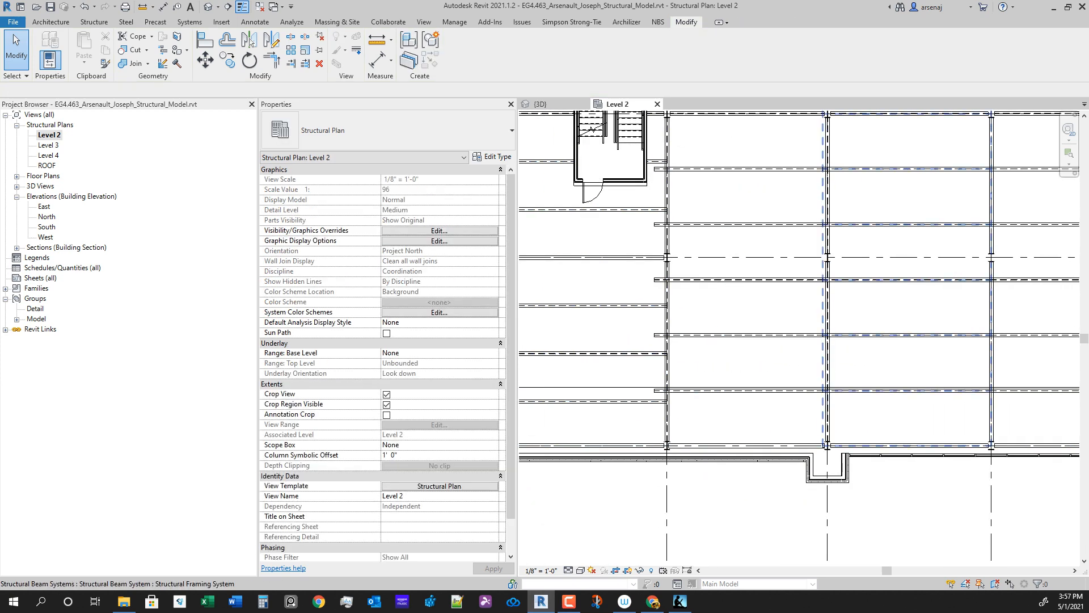
pyautogui.click(824, 406)
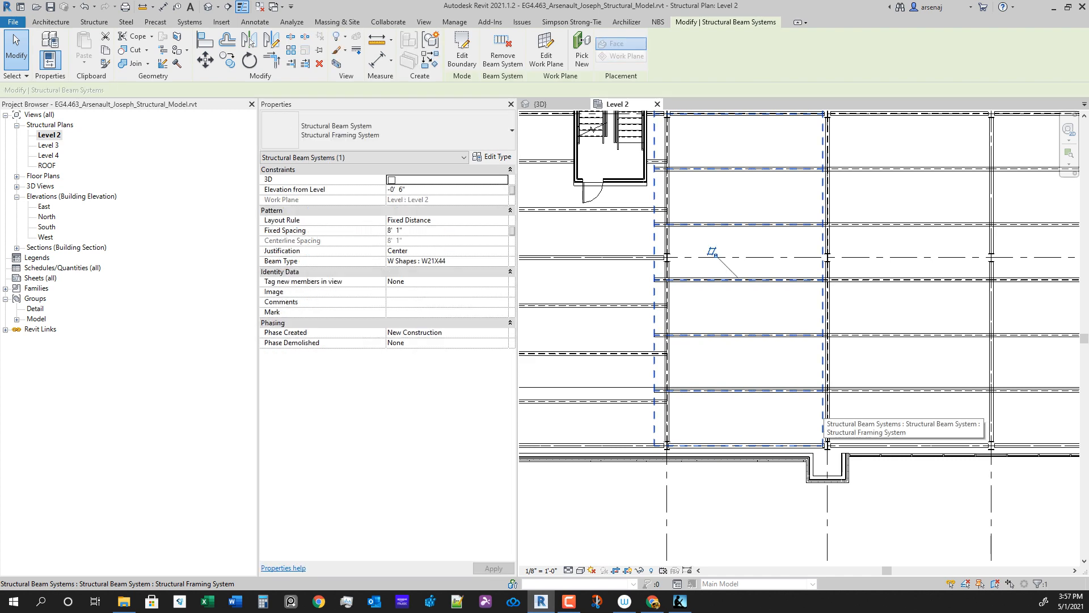
pyautogui.doubleClick(823, 406)
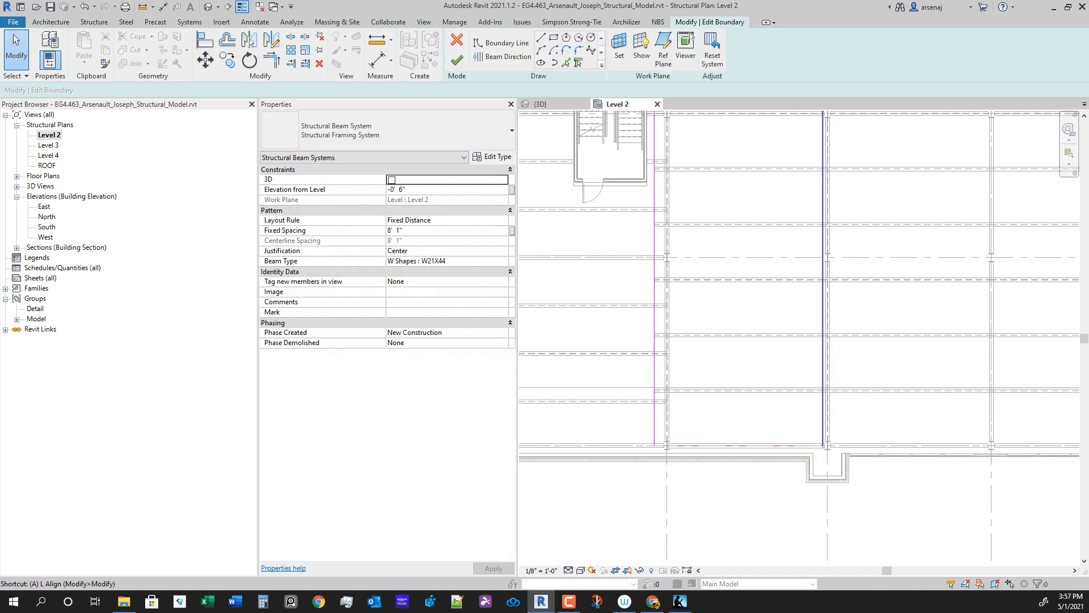
pyautogui.press('a')
pyautogui.press('l')
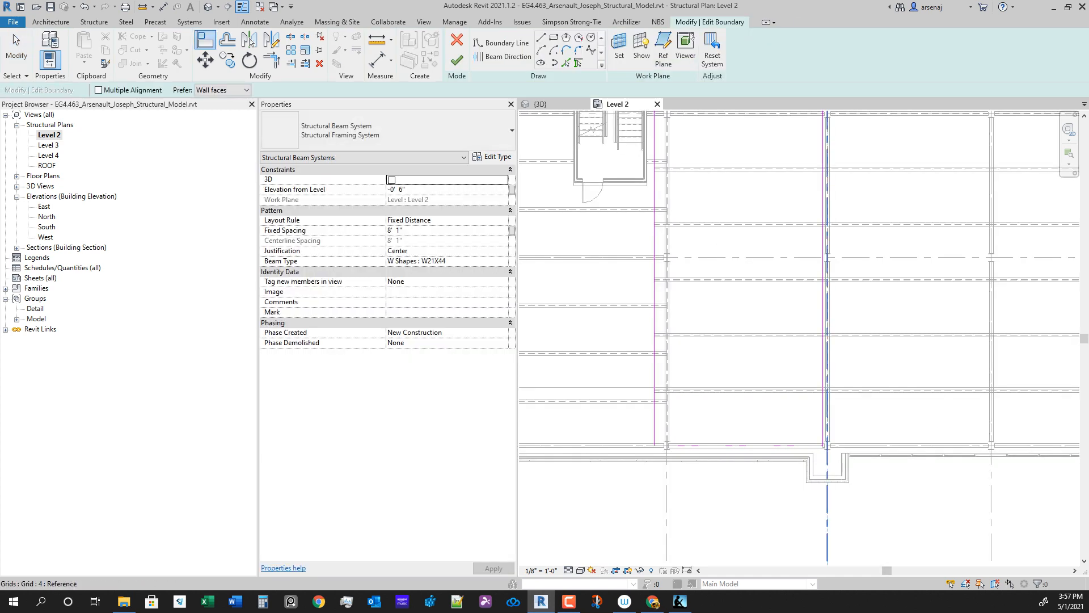
pyautogui.click(827, 327)
pyautogui.click(823, 323)
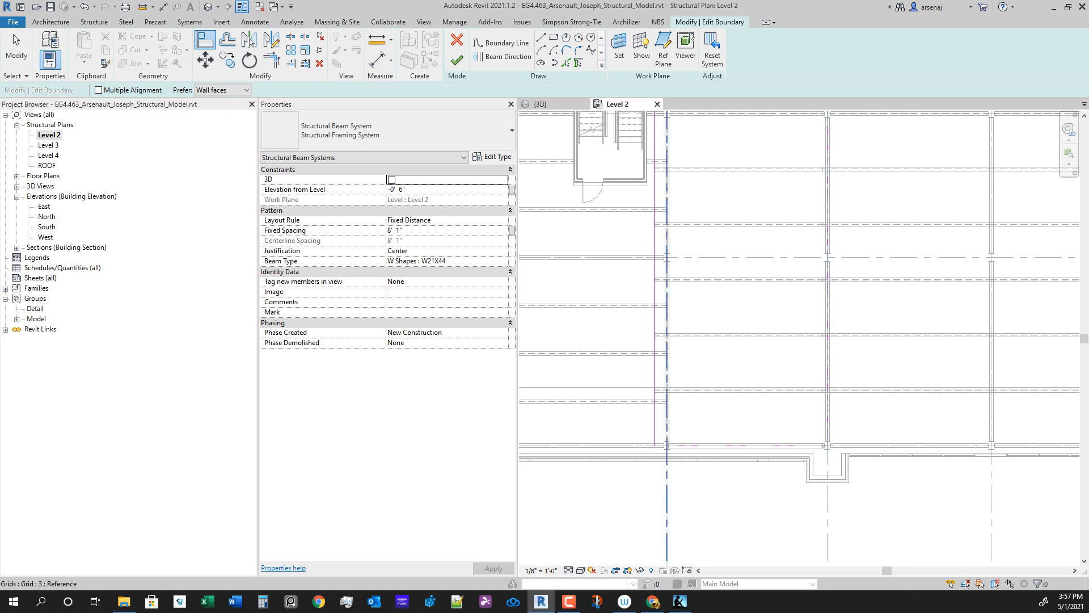
# Step: Align the same system's west boundary line with grid line 3 and finish the boundary edit
pyautogui.moveTo(683, 355); pyautogui.dragTo(682, 517, button='middle')
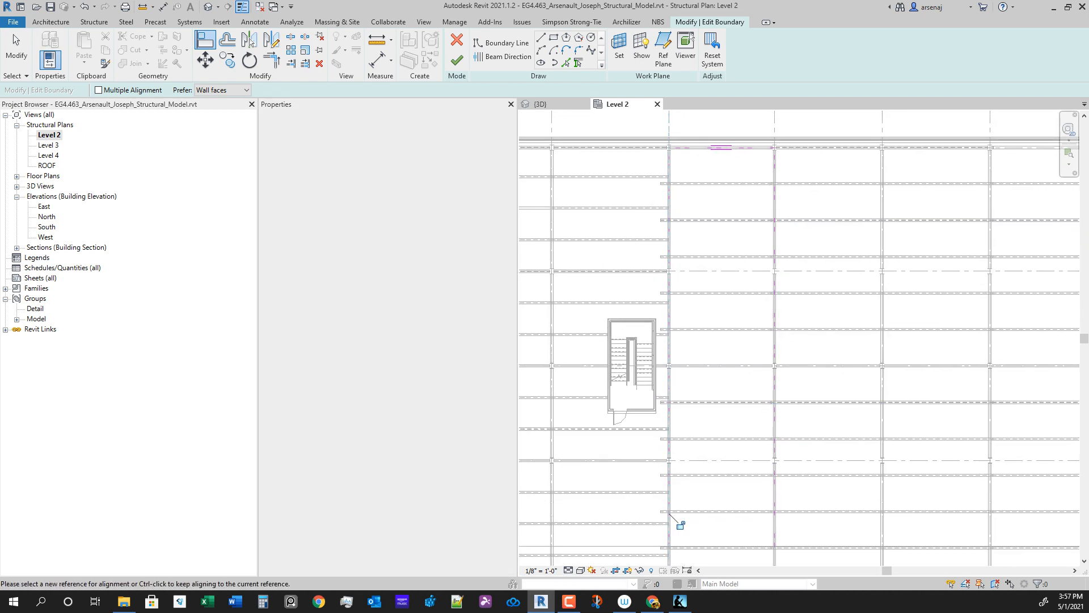
pyautogui.press('Escape')
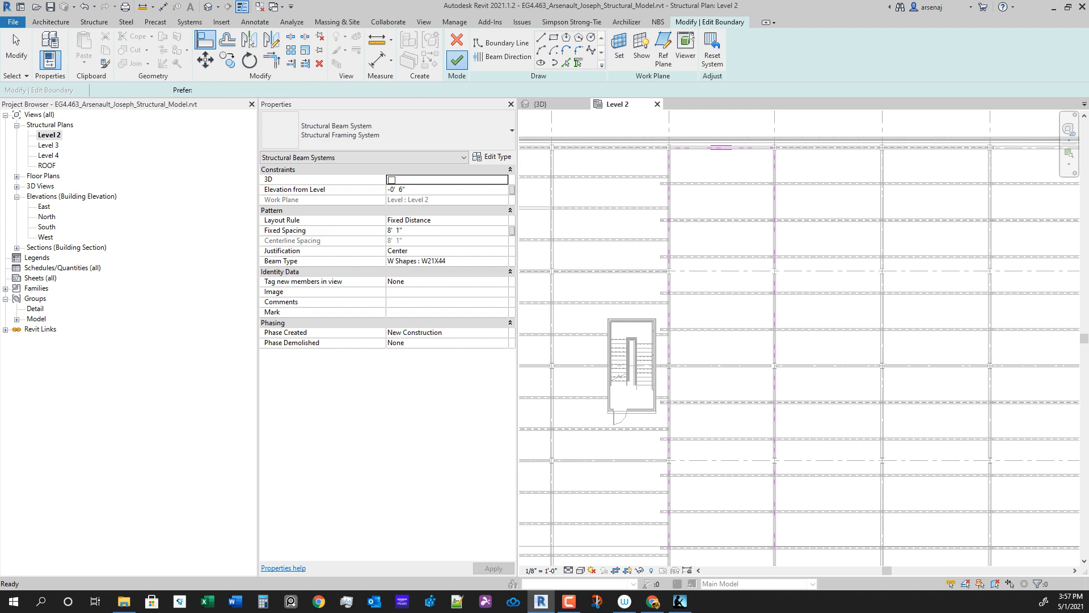
pyautogui.scroll(-1, 697, 331)
pyautogui.moveTo(697, 330)
pyautogui.mouseDown(button='middle')
pyautogui.moveTo(693, 295)
pyautogui.moveTo(627, 195)
pyautogui.mouseUp(button='middle')
pyautogui.press('Escape')
# Step: Align the west boundary line of the beam system just east of grid line 4 with that grid line, then reset the system and finish
pyautogui.scroll(2, 785, 402)
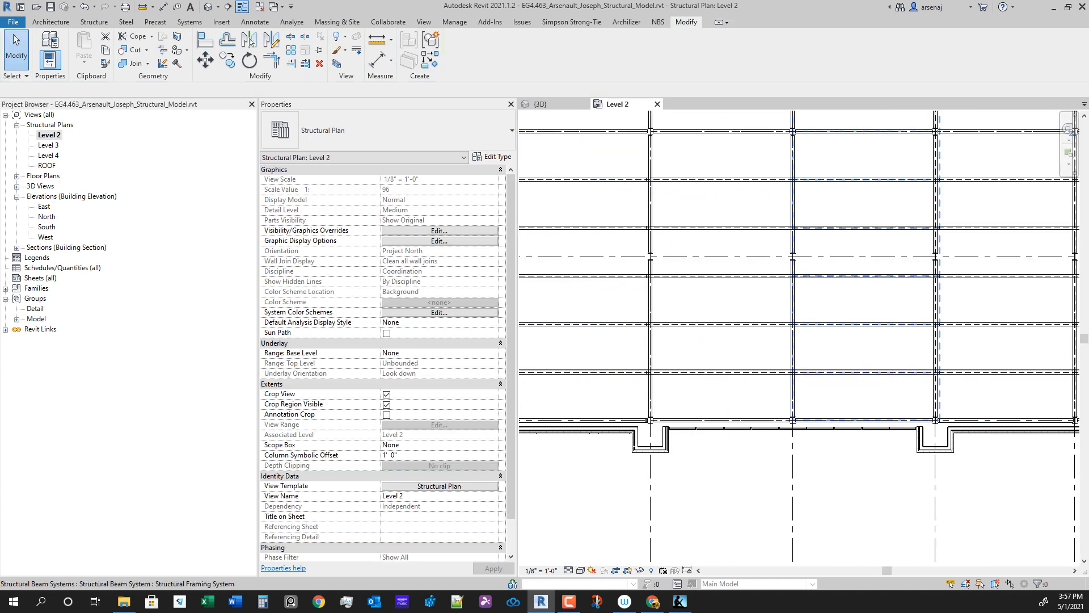
pyautogui.click(693, 237)
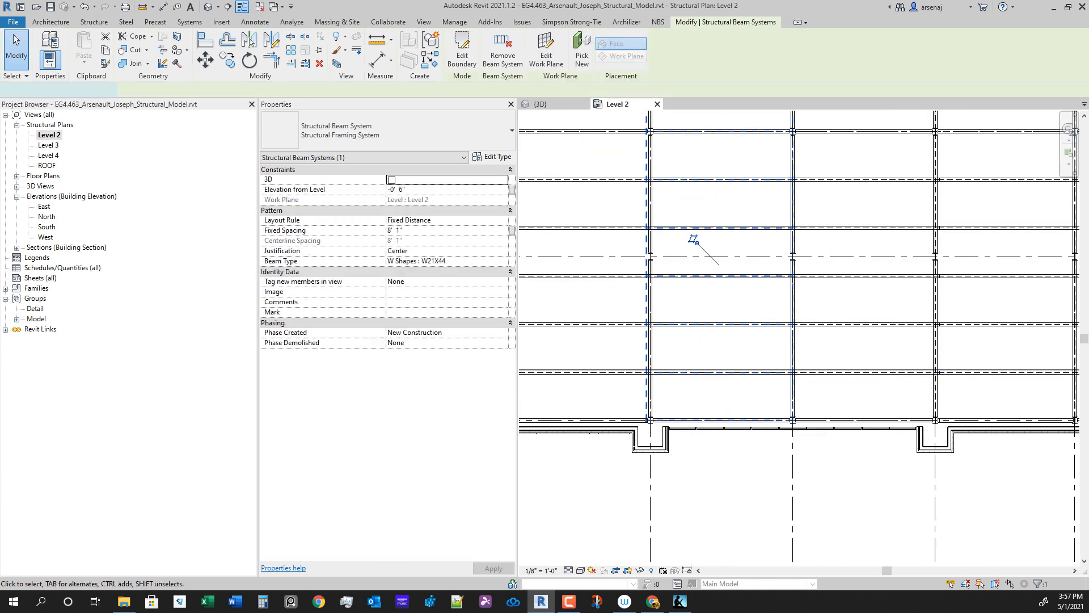
pyautogui.doubleClick(692, 237)
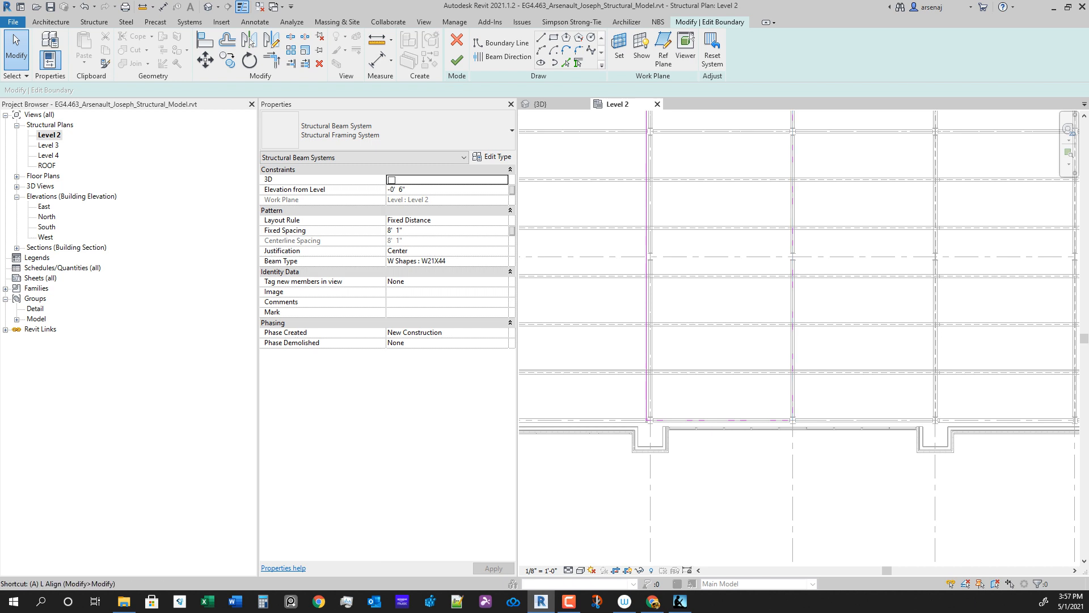
pyautogui.press('l')
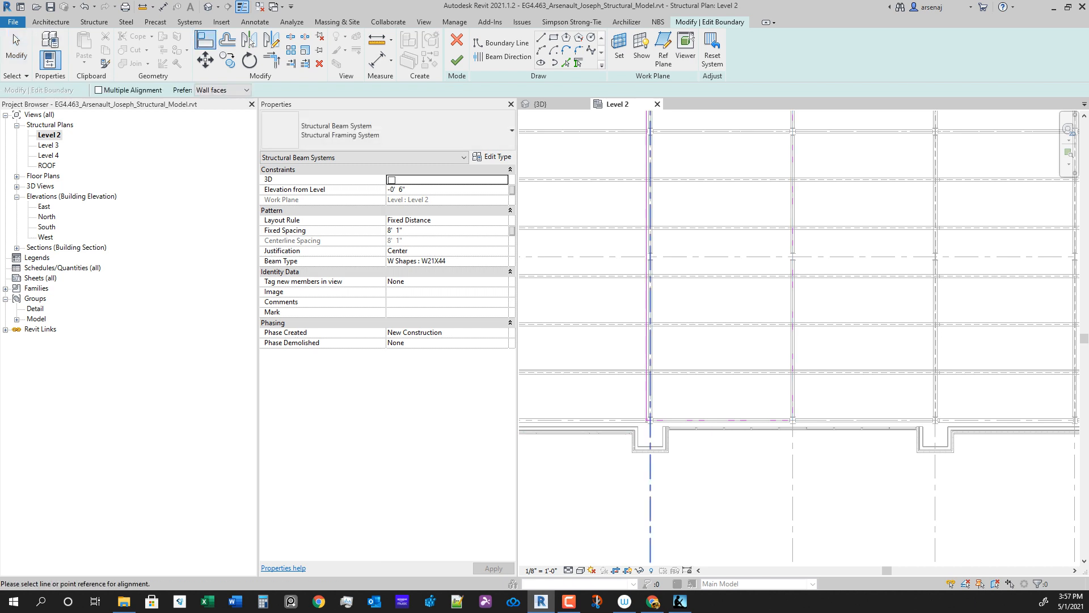
pyautogui.click(650, 339)
pyautogui.click(646, 338)
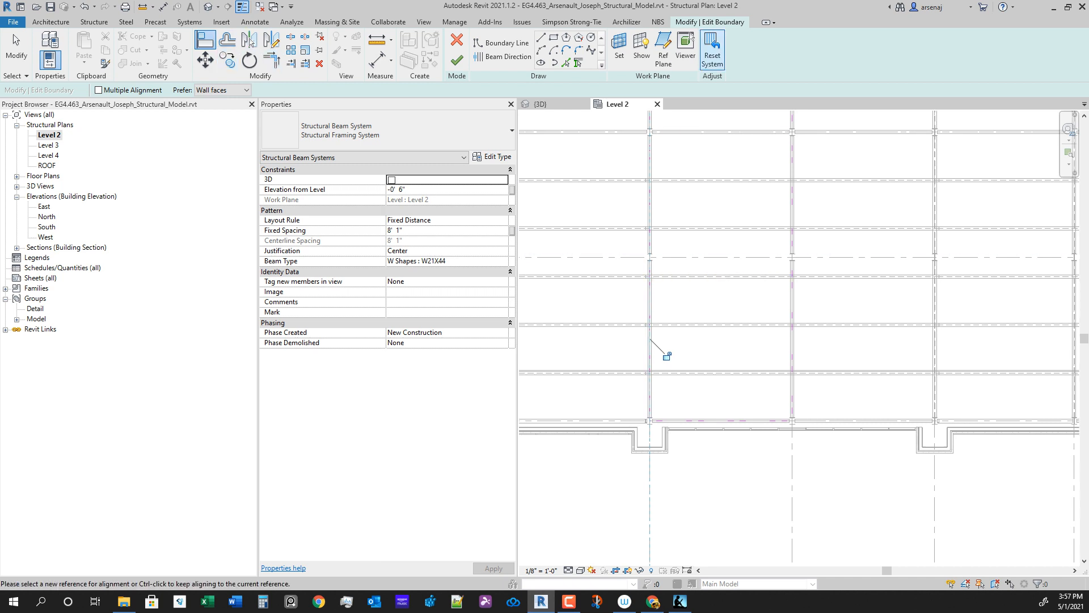
pyautogui.click(711, 49)
pyautogui.click(457, 60)
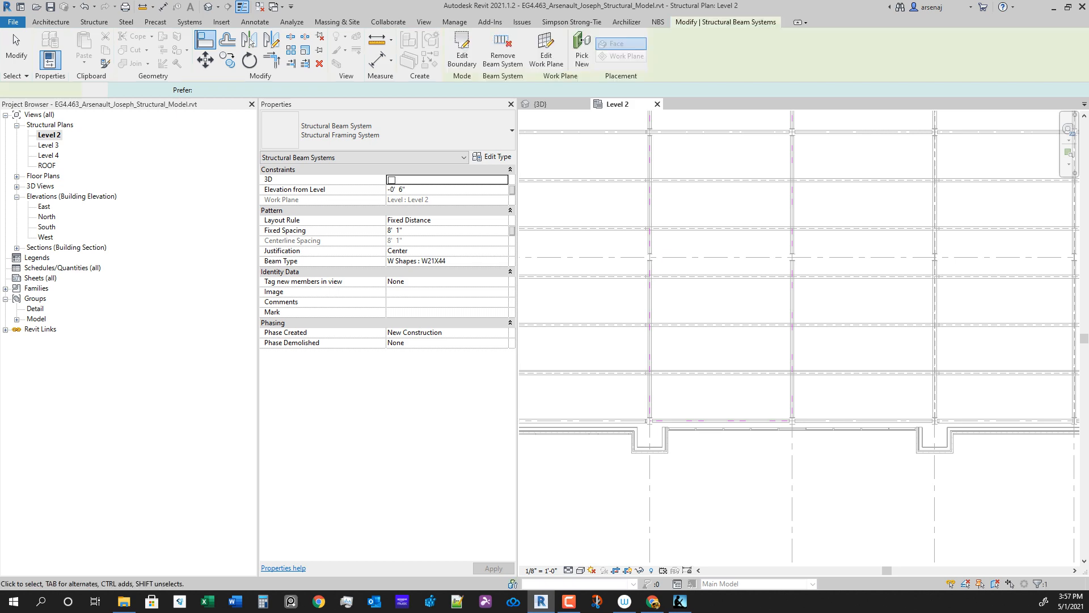
# Step: Align the next bay's east beam system boundary line with the grid line through its eastern columns and finish the boundary edit
pyautogui.scroll(-1, 872, 319)
pyautogui.moveTo(872, 319); pyautogui.dragTo(788, 307, button='middle')
pyautogui.scroll(1, 788, 307)
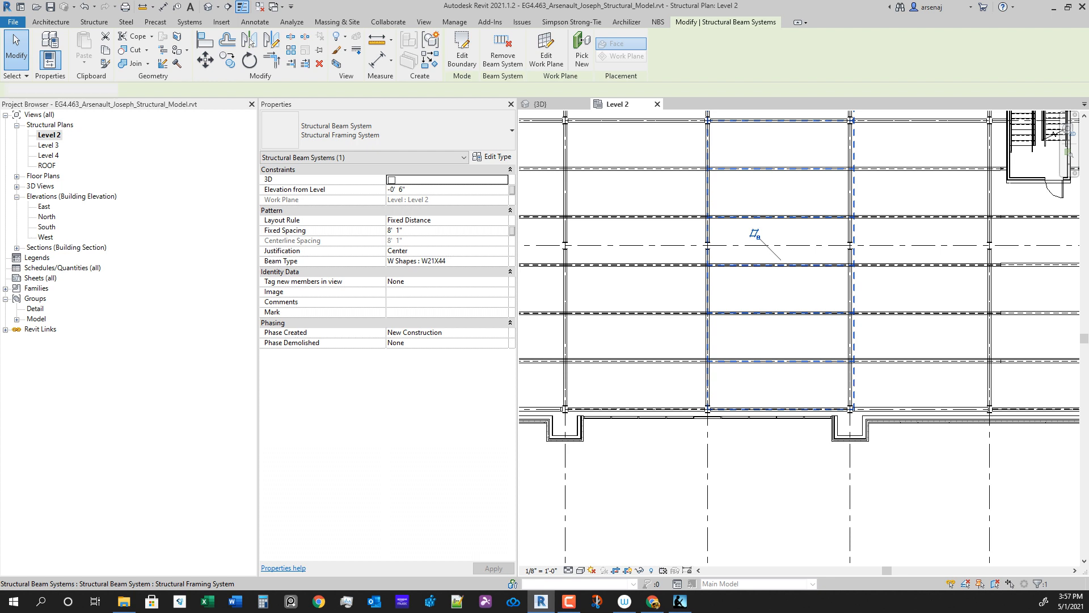
pyautogui.doubleClick(816, 360)
pyautogui.press('a')
pyautogui.press('l')
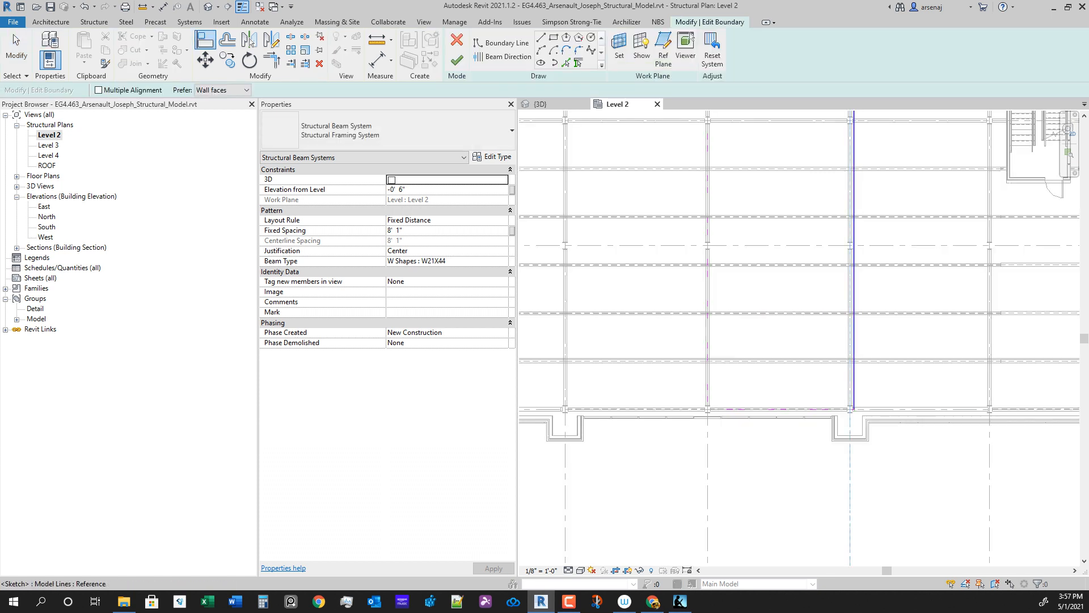
pyautogui.moveTo(834, 318); pyautogui.dragTo(813, 322, button='middle')
pyautogui.scroll(2, 746, 457)
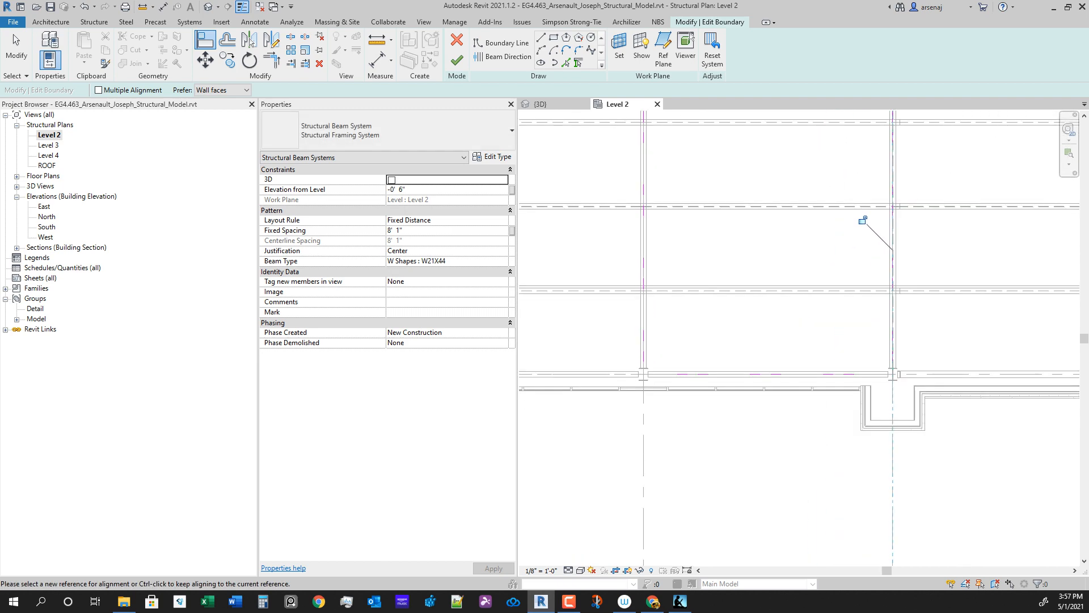
pyautogui.scroll(-3, 754, 414)
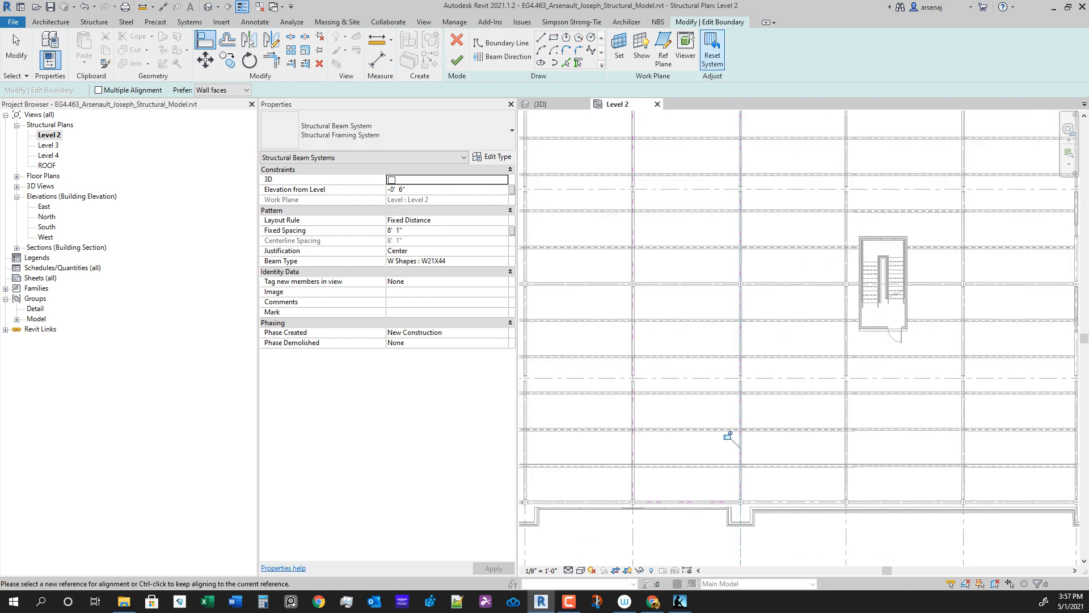
pyautogui.press('Escape')
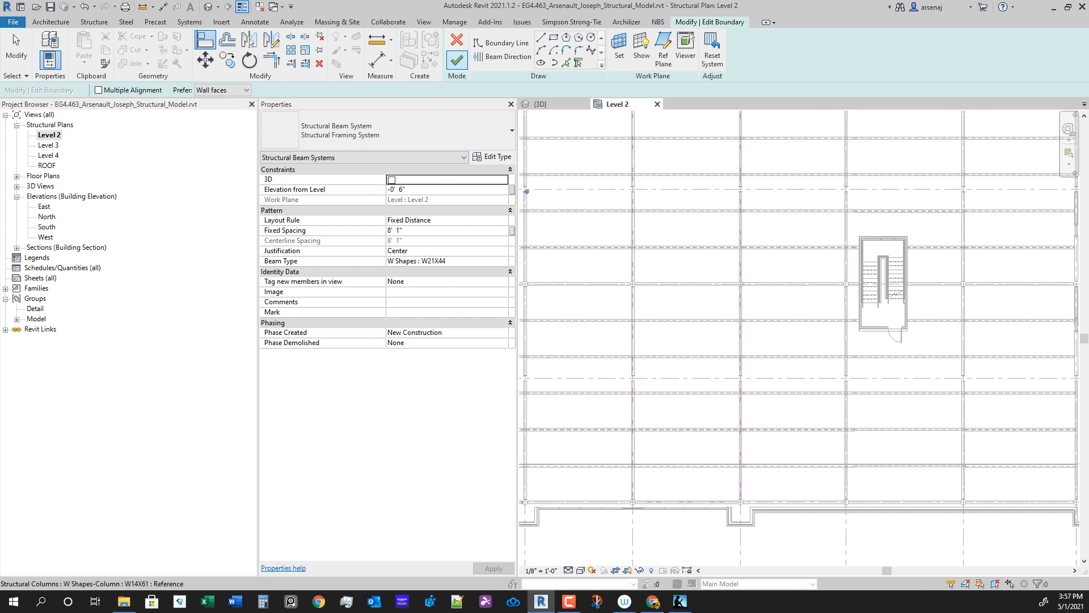
pyautogui.click(456, 60)
# Step: Edit the boundary of the beam system between grid lines 6 and 7 and align its west line with grid line 6
pyautogui.scroll(-1, 891, 496)
pyautogui.moveTo(891, 496); pyautogui.dragTo(817, 423, button='middle')
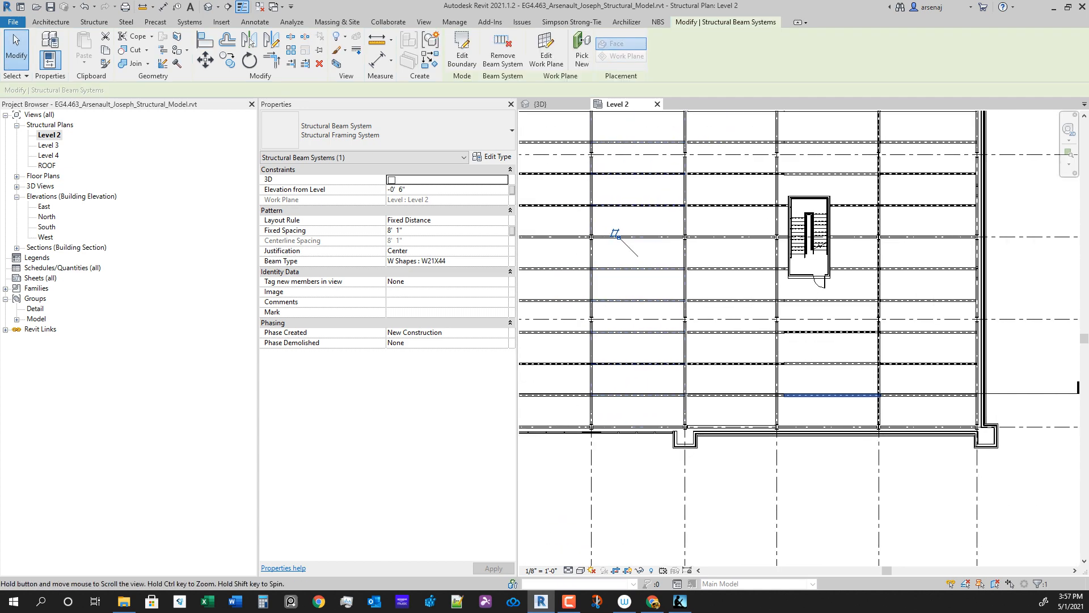
pyautogui.scroll(3, 817, 423)
pyautogui.press('Escape')
pyautogui.scroll(1, 732, 442)
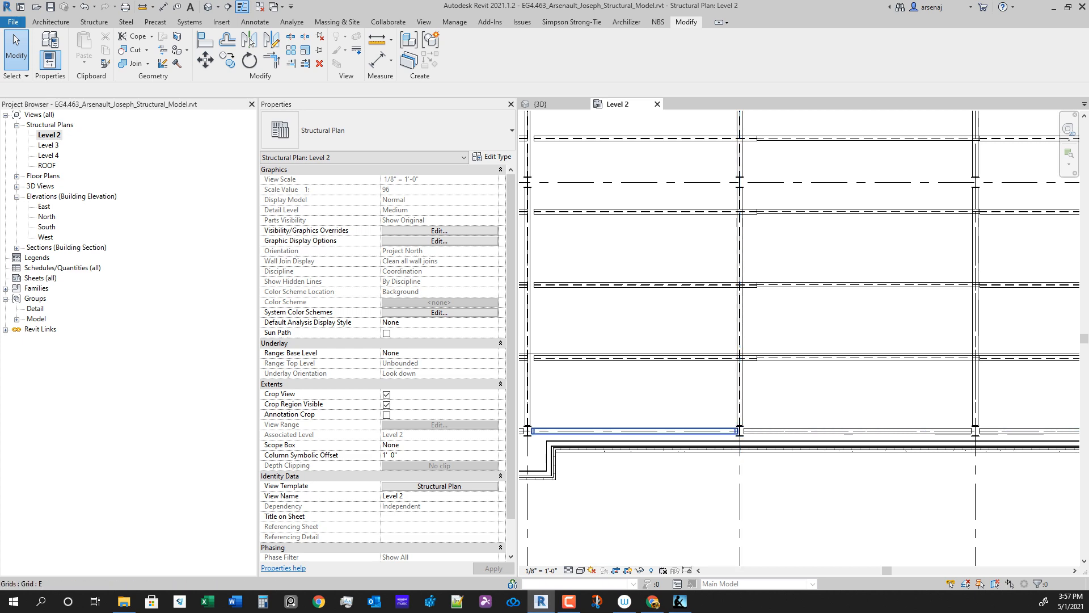
pyautogui.moveTo(731, 409); pyautogui.dragTo(811, 413, button='middle')
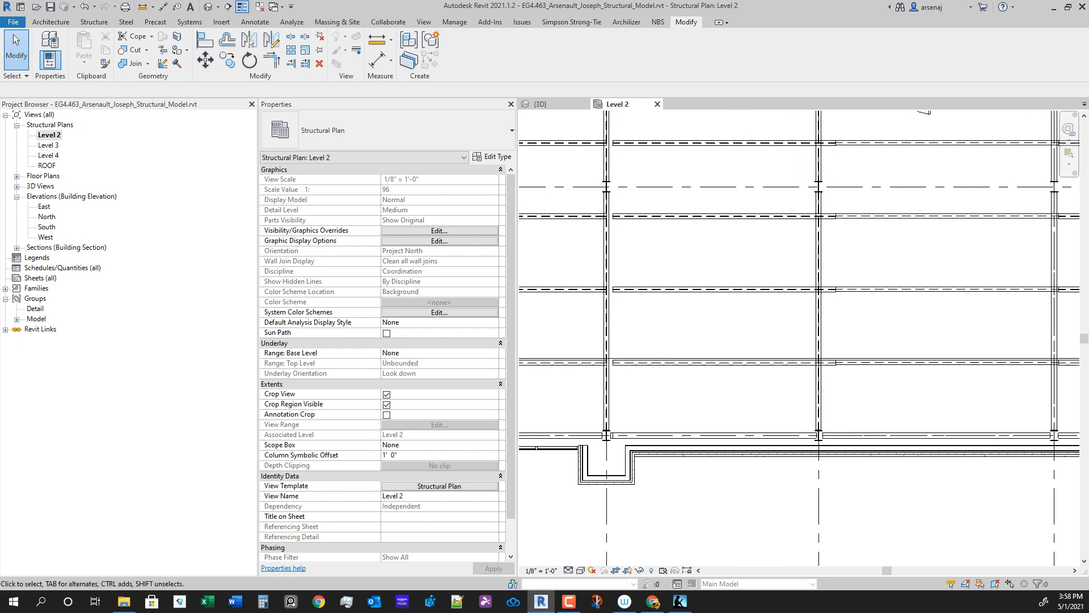
pyautogui.doubleClick(697, 243)
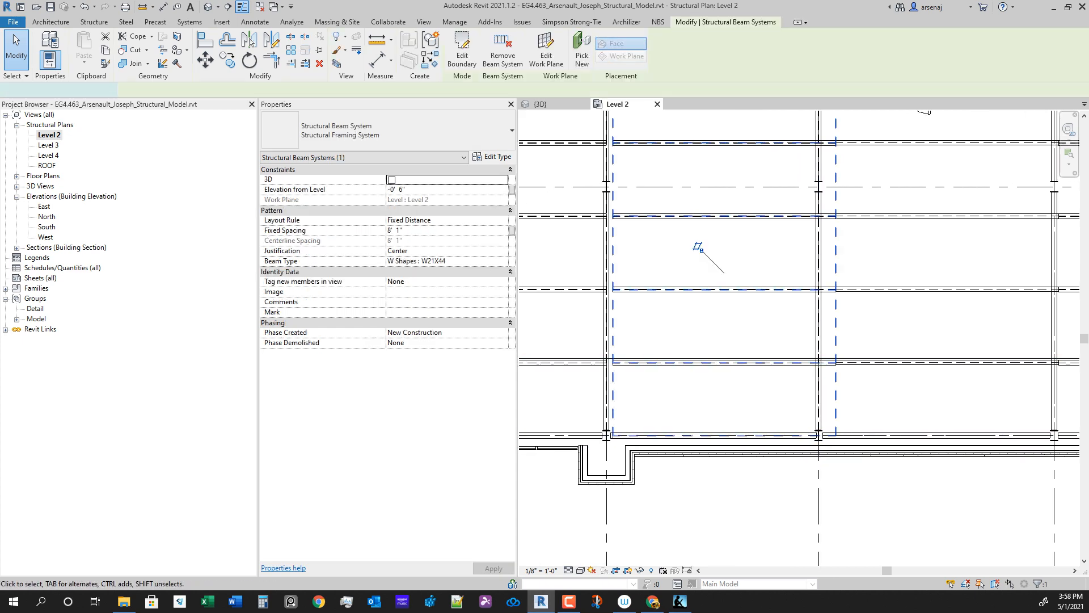
pyautogui.press('a')
pyautogui.press('l')
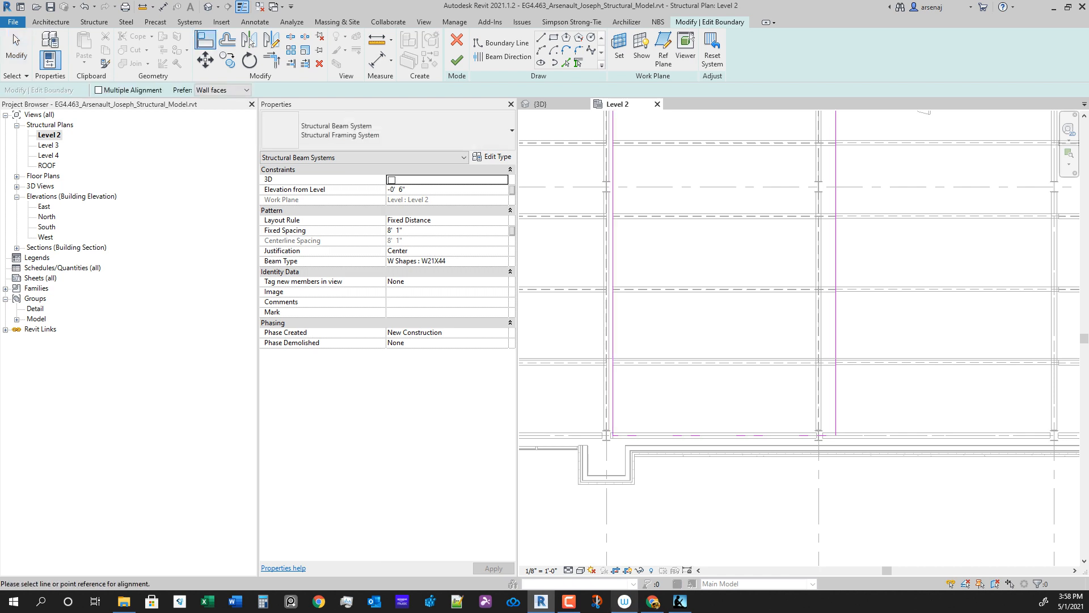
pyautogui.click(607, 339)
pyautogui.click(612, 339)
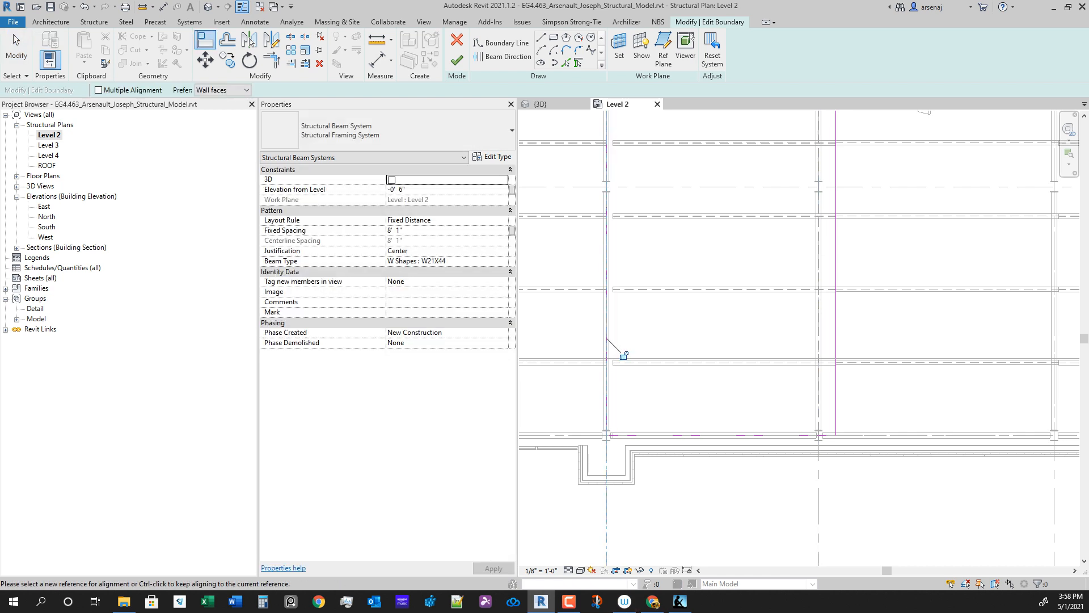
# Step: Align the same system's east boundary line with grid line 7, finish the boundary edit and deselect the system
pyautogui.click(818, 329)
pyautogui.click(836, 329)
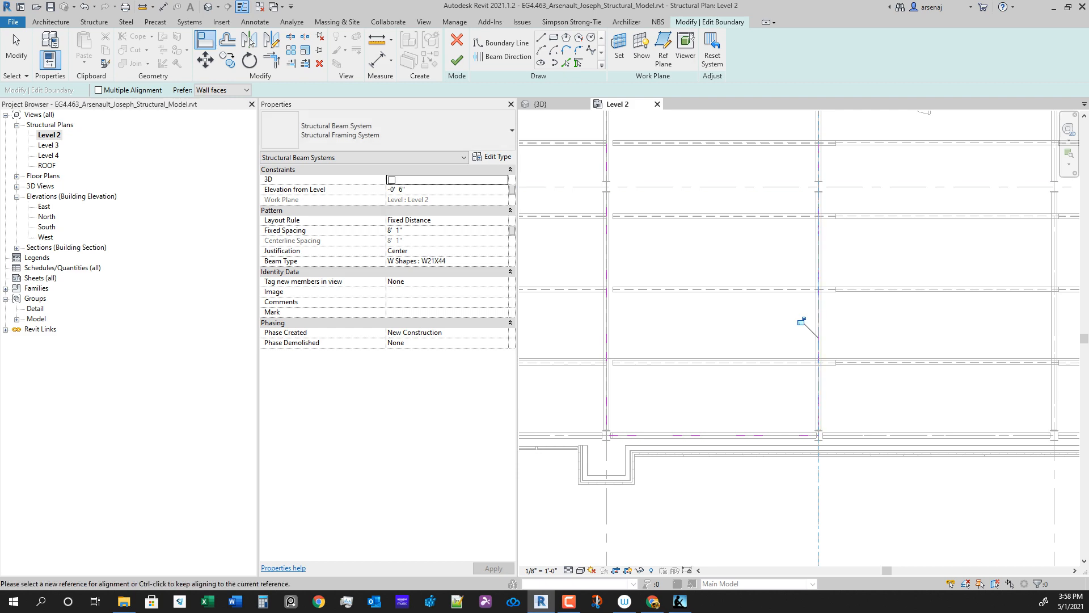
pyautogui.click(456, 61)
pyautogui.scroll(-1, 863, 361)
pyautogui.moveTo(918, 417); pyautogui.dragTo(899, 504, button='middle')
pyautogui.scroll(-5, 898, 503)
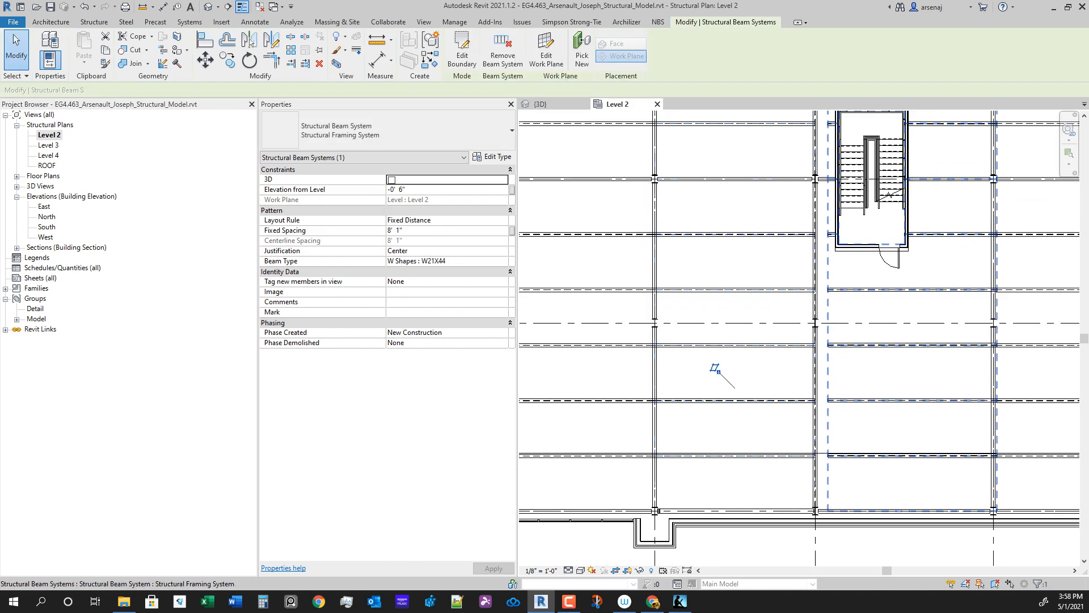
pyautogui.moveTo(687, 332); pyautogui.dragTo(865, 295, button='middle')
pyautogui.scroll(-1, 692, 284)
pyautogui.press('Escape')
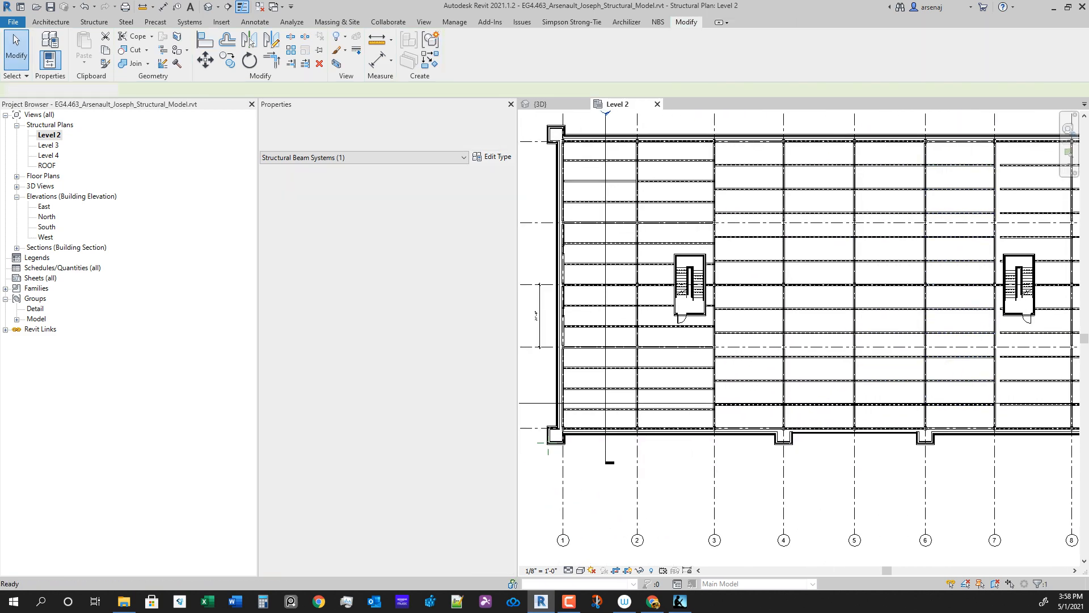
# Step: Edit the boundary of the beam system between grid lines 7 and 8 and align its west line with grid line 7
pyautogui.scroll(-1, 865, 295)
pyautogui.moveTo(988, 432); pyautogui.dragTo(811, 468, button='middle')
pyautogui.scroll(5, 811, 468)
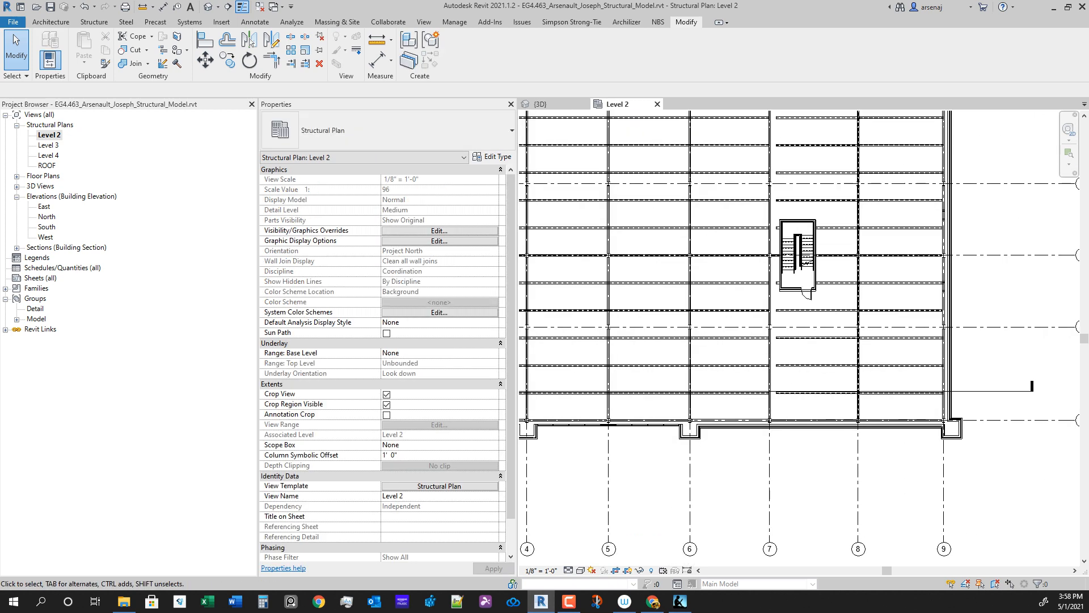
pyautogui.scroll(4, 817, 432)
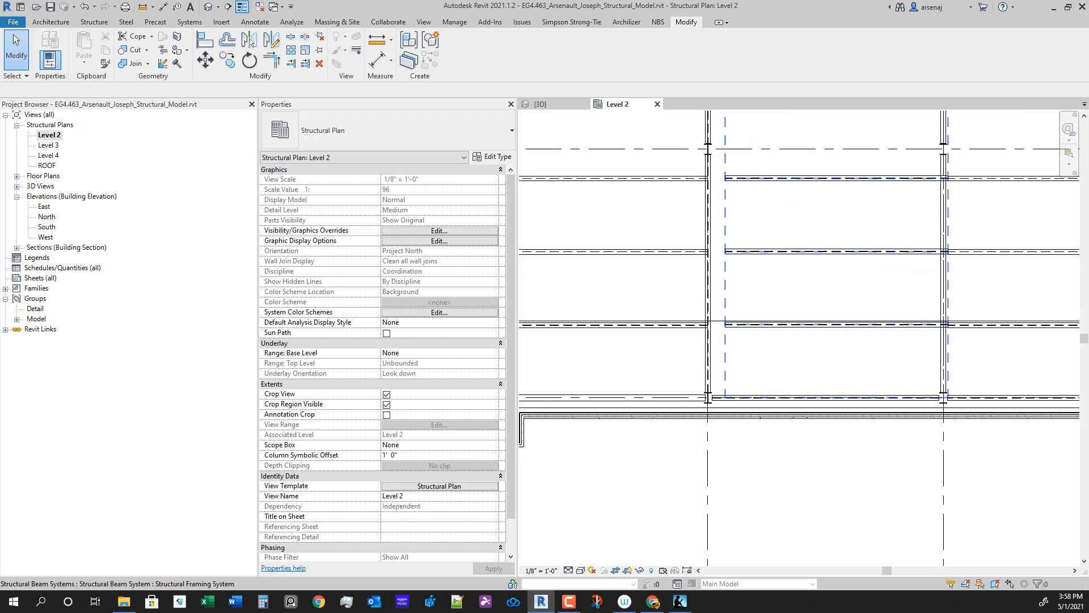
pyautogui.doubleClick(725, 353)
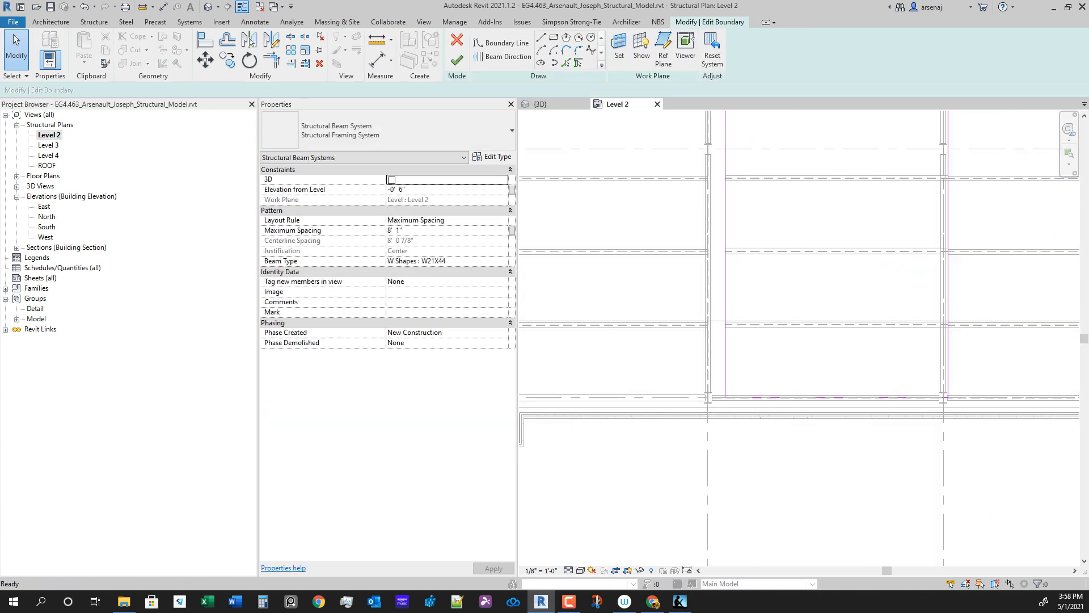
pyautogui.press('a')
pyautogui.press('l')
pyautogui.click(707, 357)
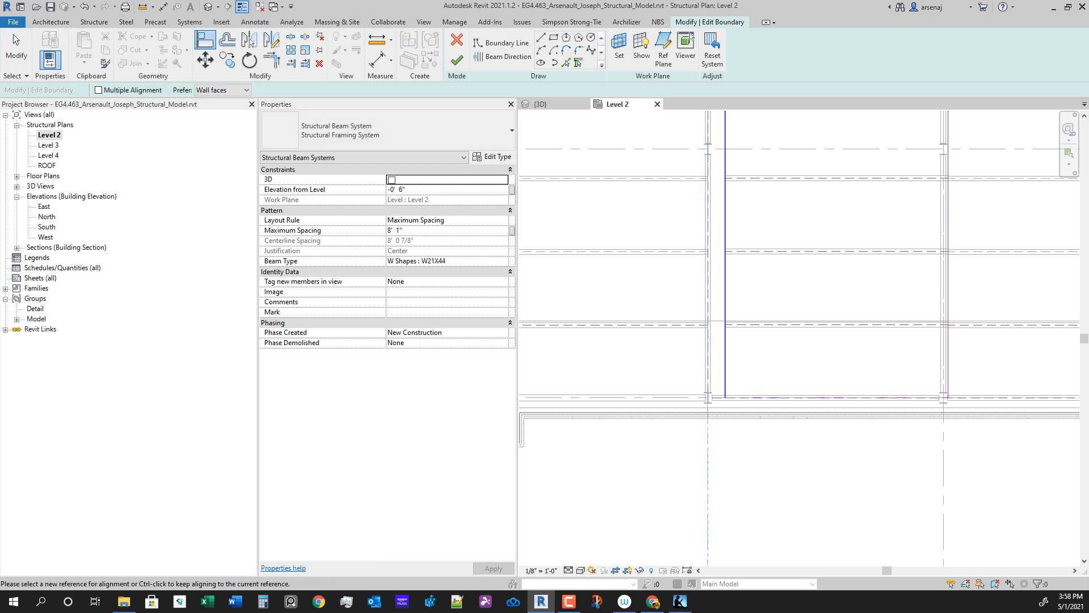
pyautogui.click(725, 358)
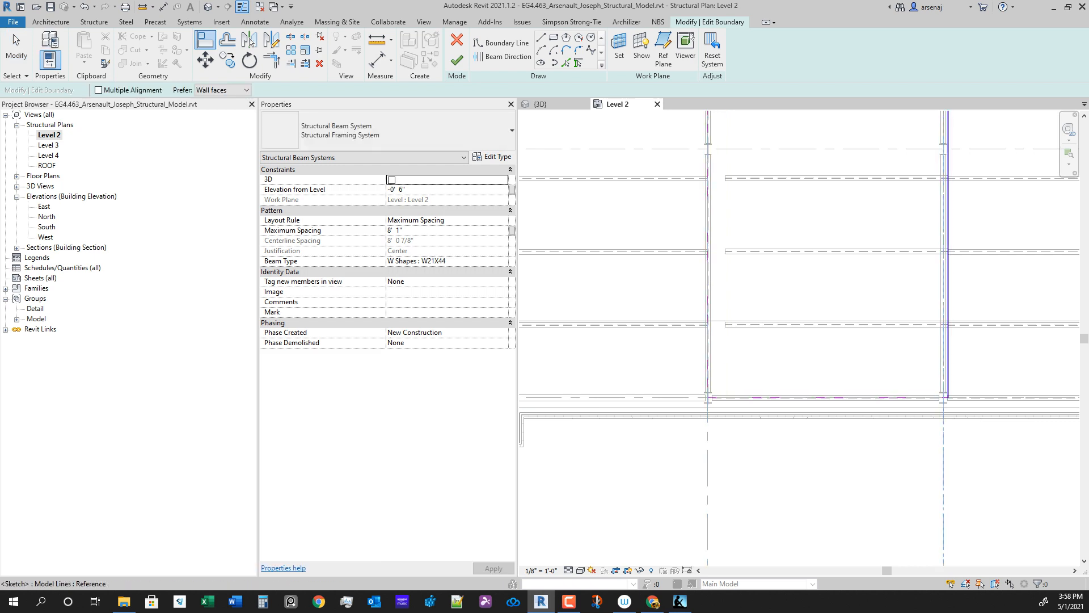
# Step: Align the east boundary line of the system around the stair with grid line 8 and finish the boundary edit
pyautogui.click(948, 332)
pyautogui.scroll(-2, 948, 332)
pyautogui.moveTo(948, 332); pyautogui.dragTo(832, 374, button='middle')
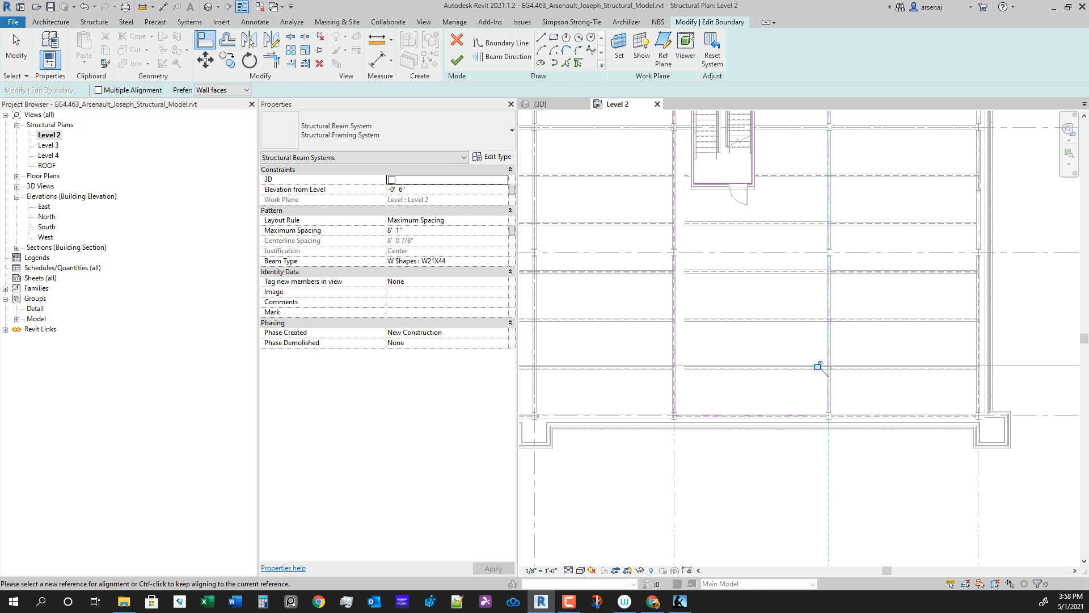
pyautogui.press('Escape')
pyautogui.press('Escape')
pyautogui.click(457, 59)
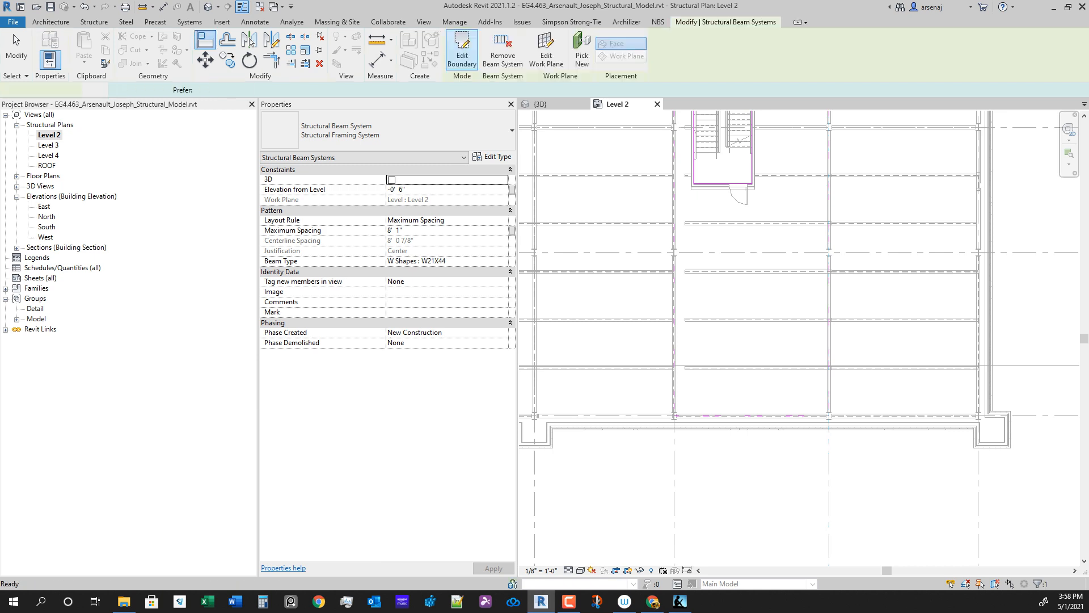
# Step: Align the west boundary line of the beam system between grid lines 8 and 9 with grid line 8, finish the edit and deselect the system
pyautogui.scroll(2, 645, 223)
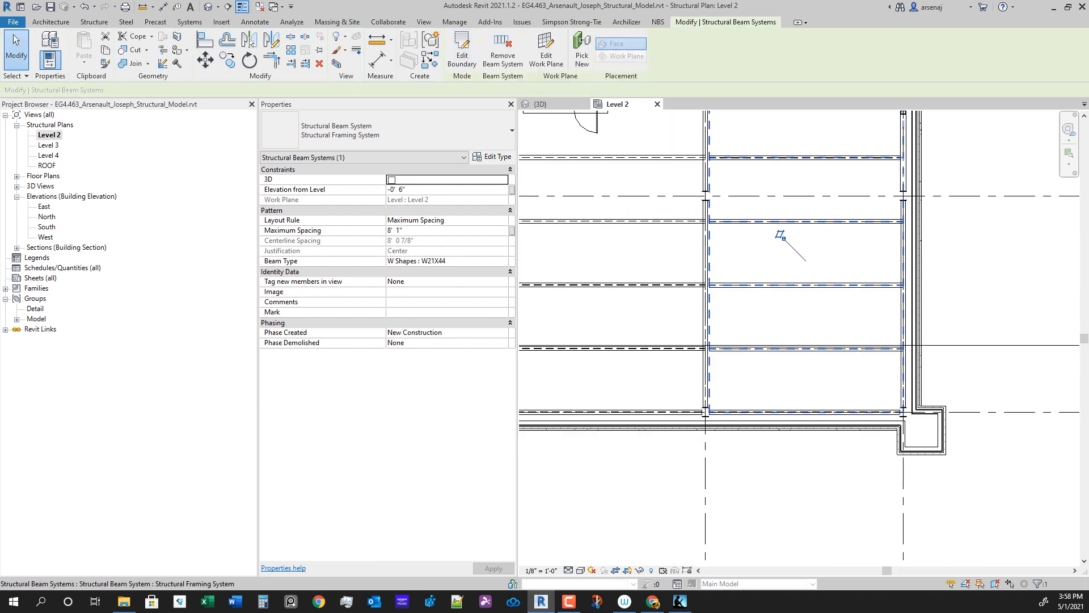
pyautogui.click(462, 49)
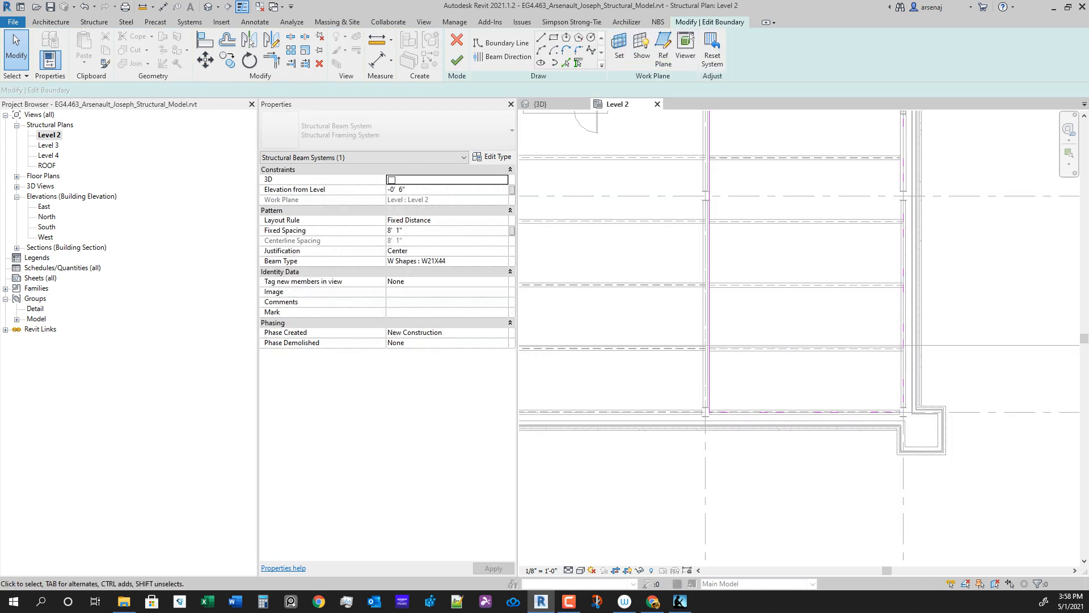
pyautogui.press('l')
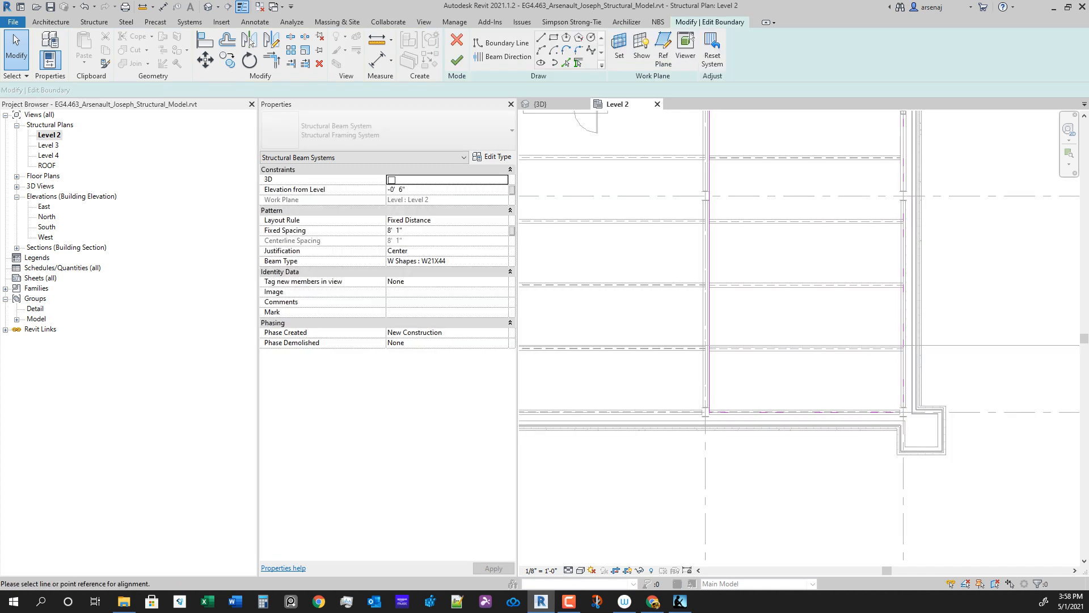
pyautogui.click(708, 307)
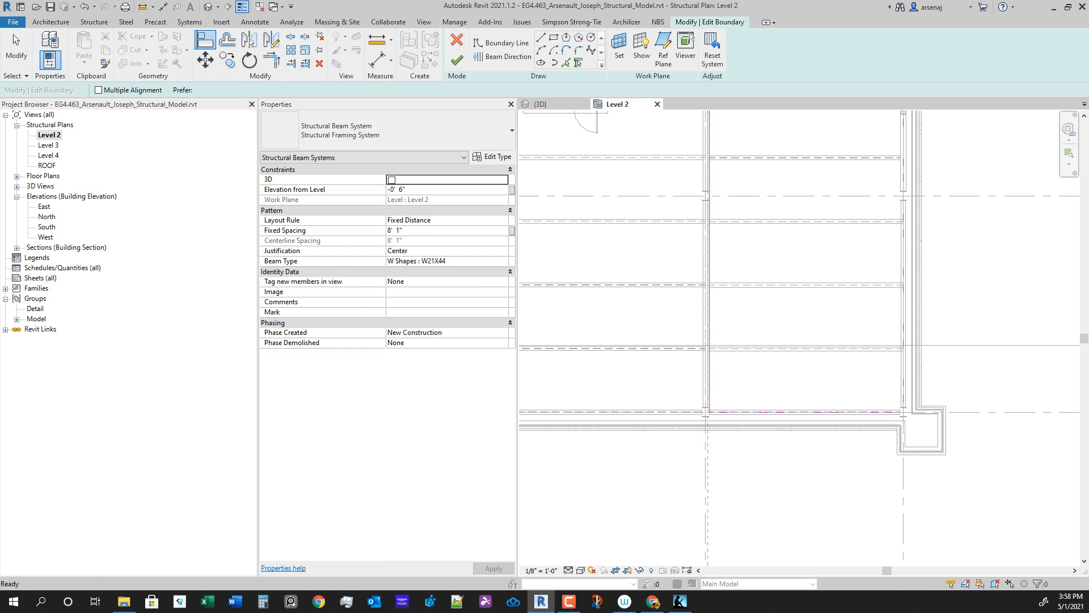
pyautogui.click(706, 339)
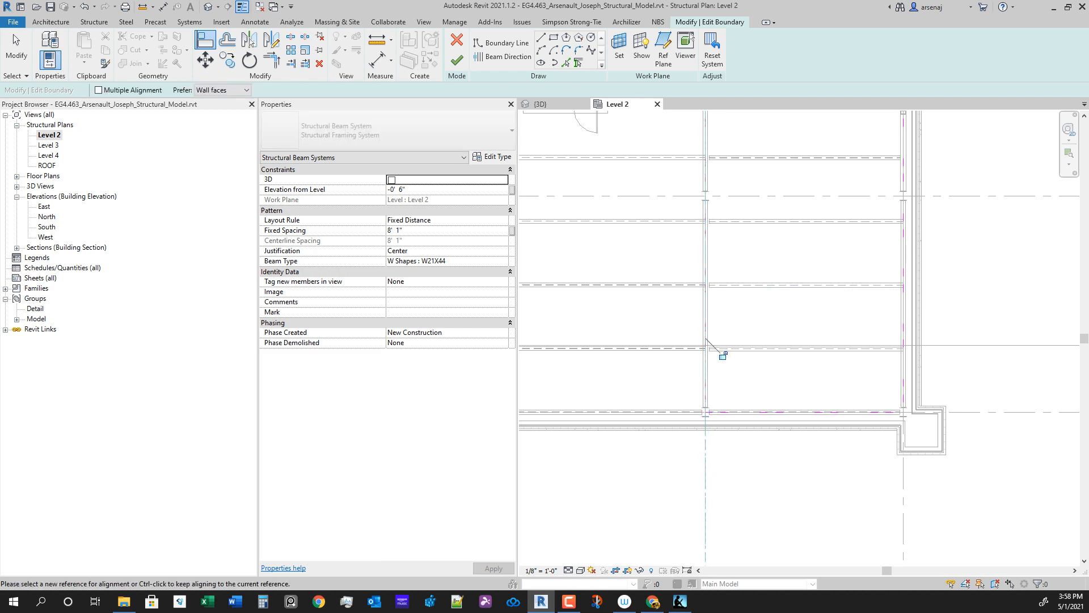
pyautogui.click(457, 60)
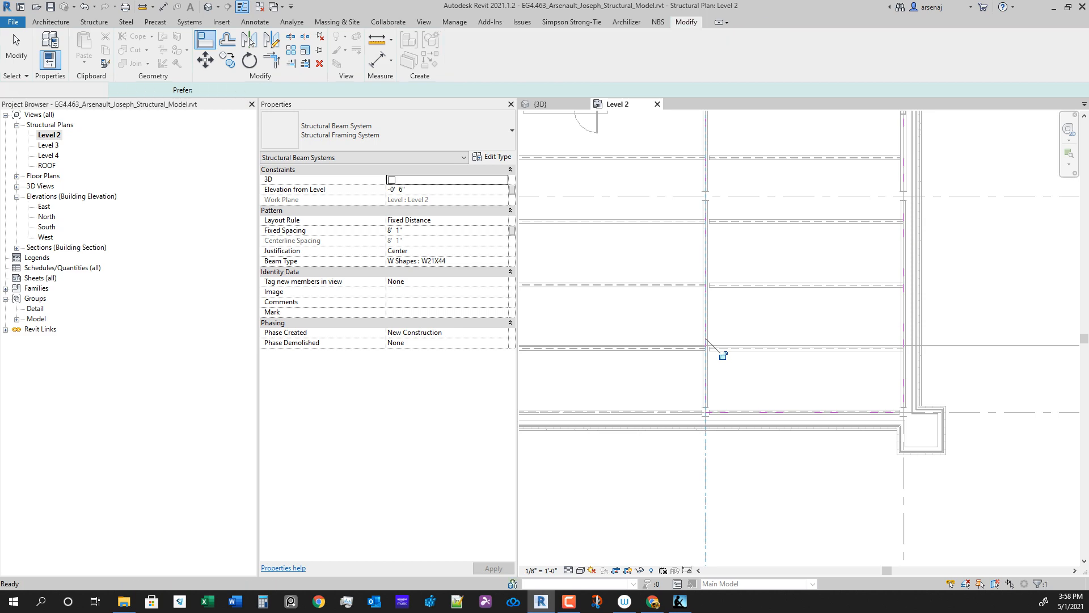
pyautogui.scroll(-2, 936, 381)
pyautogui.scroll(1, 837, 354)
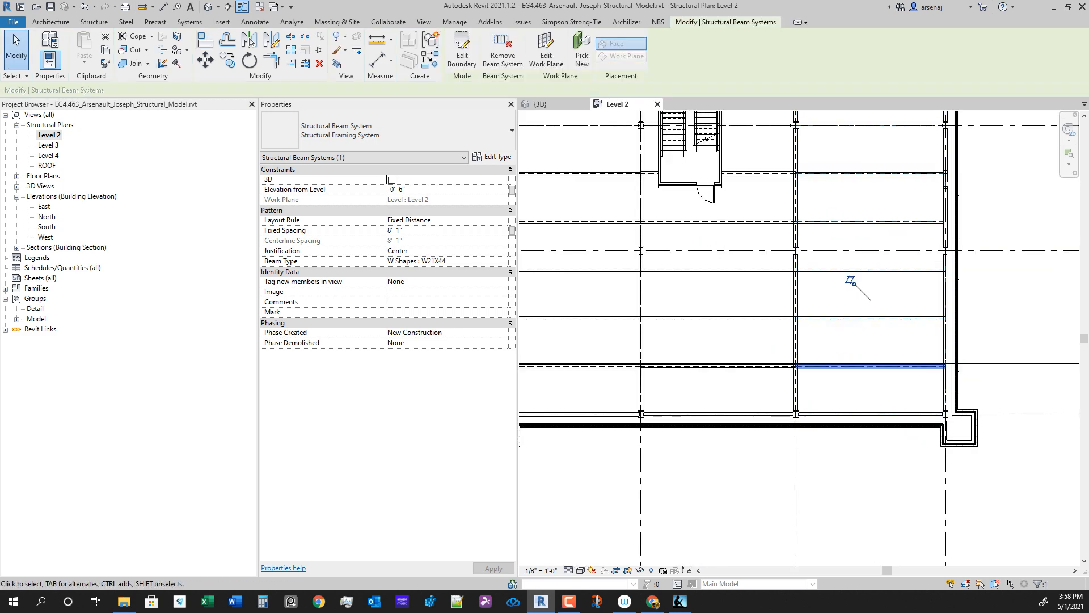
pyautogui.scroll(-3, 867, 370)
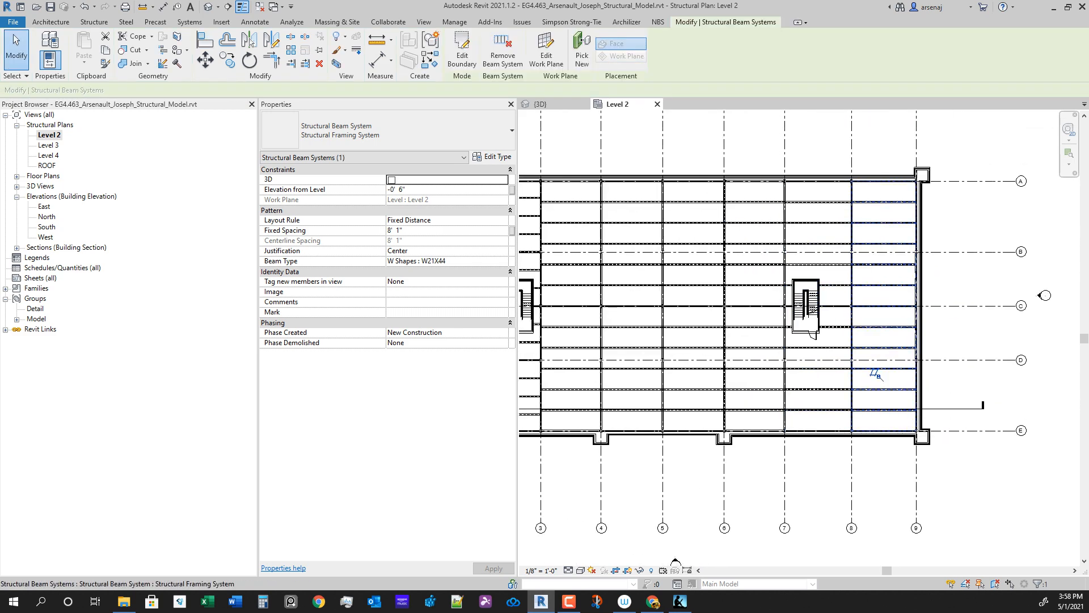
pyautogui.scroll(-2, 868, 377)
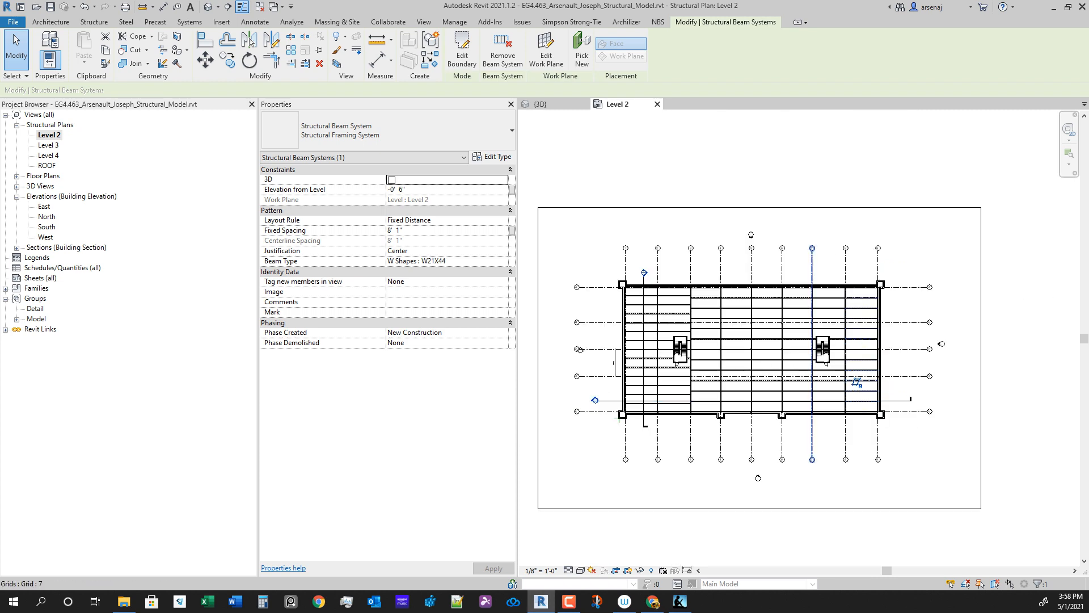
pyautogui.press('Escape')
# Step: Select the beam systems in the four bays from grid line 2 to grid line 6 together
pyautogui.scroll(5, 672, 290)
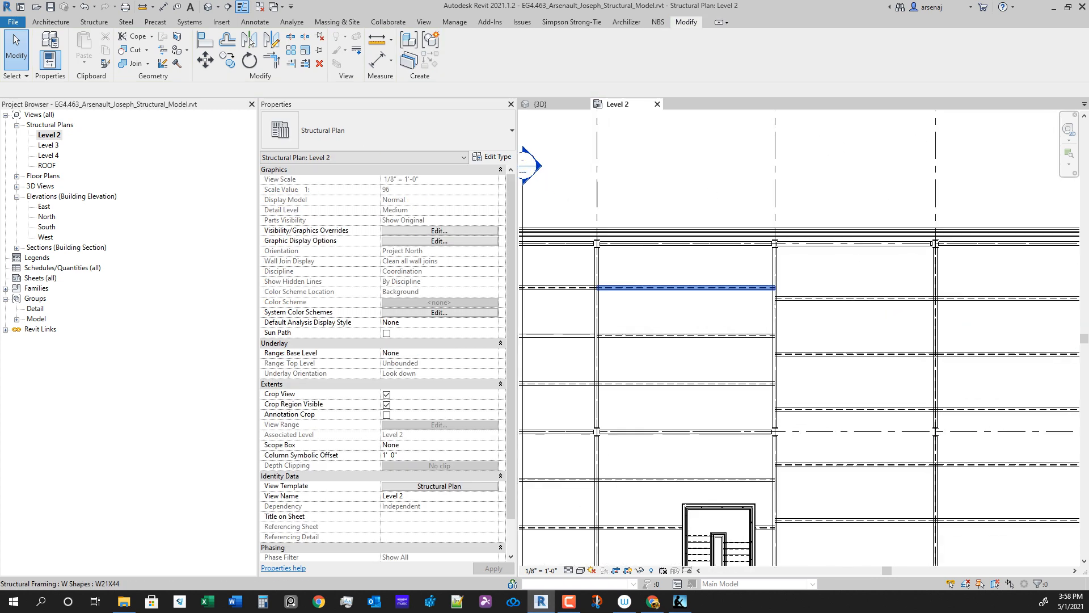
pyautogui.press('Tab')
pyautogui.click(874, 245)
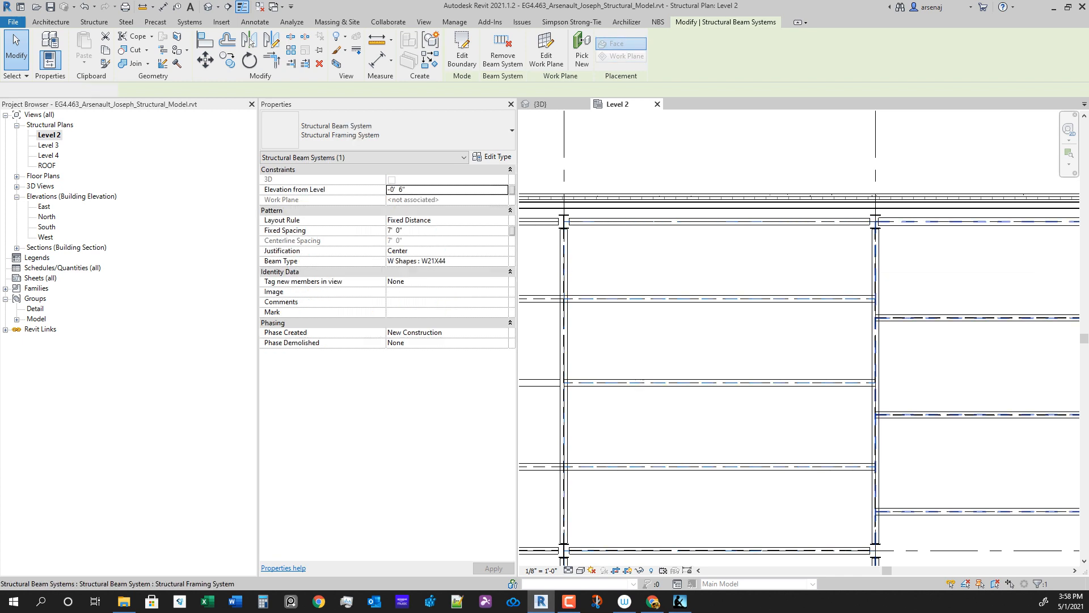
pyautogui.scroll(-3, 887, 270)
pyautogui.moveTo(888, 270); pyautogui.dragTo(544, 260, button='middle')
pyautogui.scroll(1, 761, 291)
pyautogui.keyDown('ctrl'); pyautogui.click(761, 291); pyautogui.keyUp('ctrl')
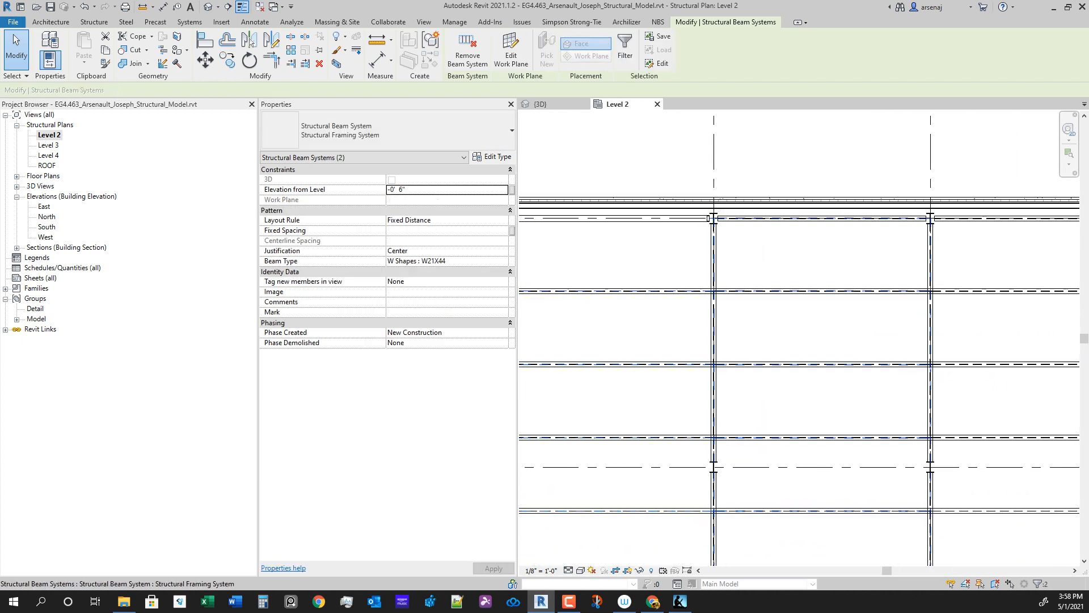
pyautogui.scroll(2, 701, 259)
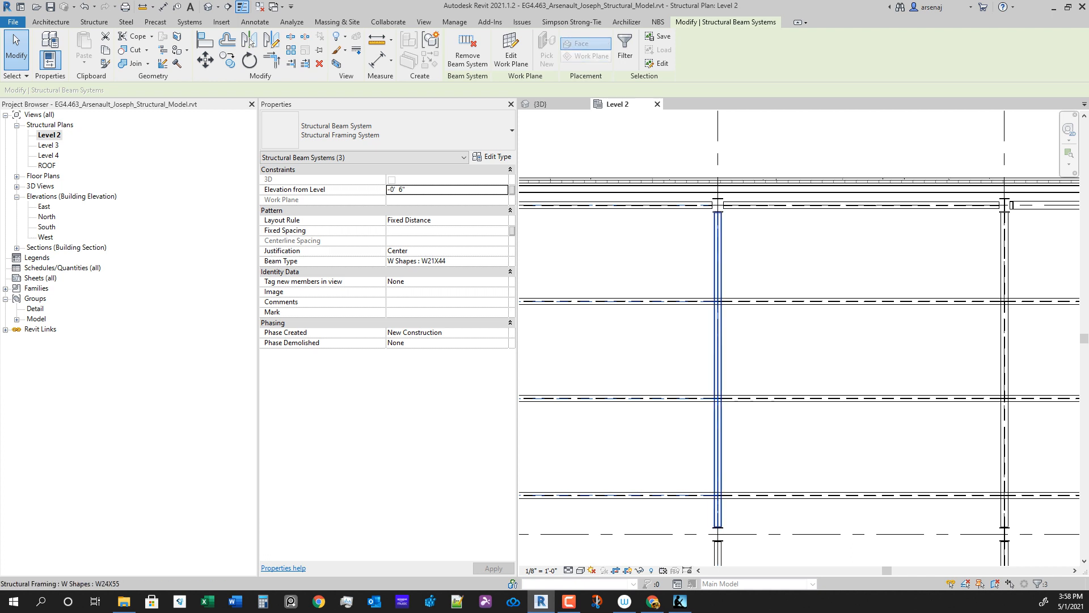
pyautogui.press('Tab')
pyautogui.press('Tab')
pyautogui.keyDown('ctrl'); pyautogui.click(717, 260); pyautogui.keyUp('ctrl')
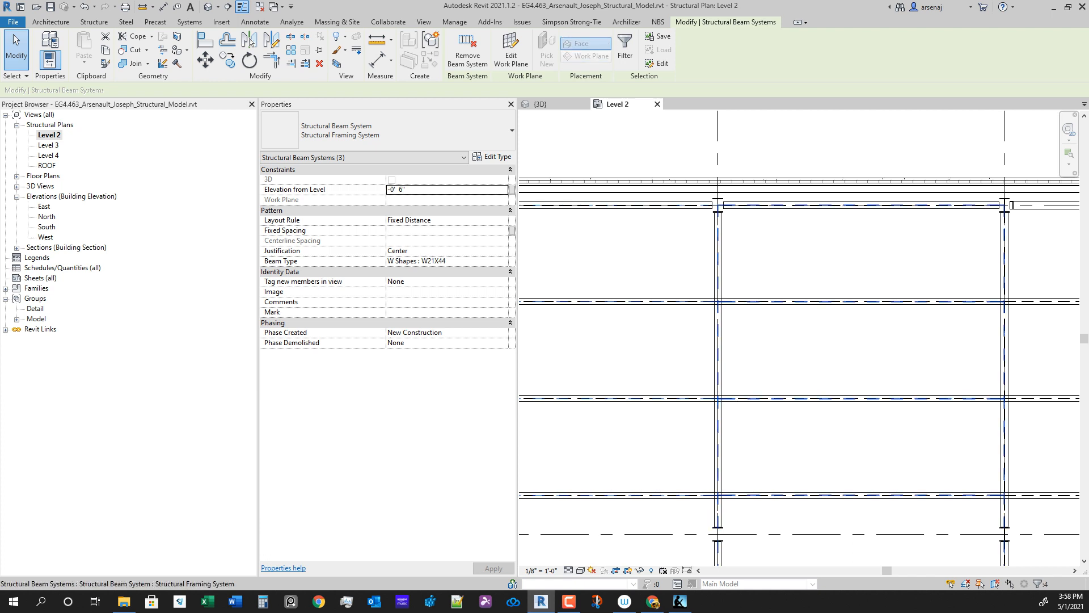
# Step: Add the beam systems in the three bays from grid line 6 to grid line 9 to the selection
pyautogui.scroll(-2, 737, 215)
pyautogui.moveTo(887, 250); pyautogui.dragTo(728, 249, button='middle')
pyautogui.scroll(2, 728, 253)
pyautogui.press('Tab')
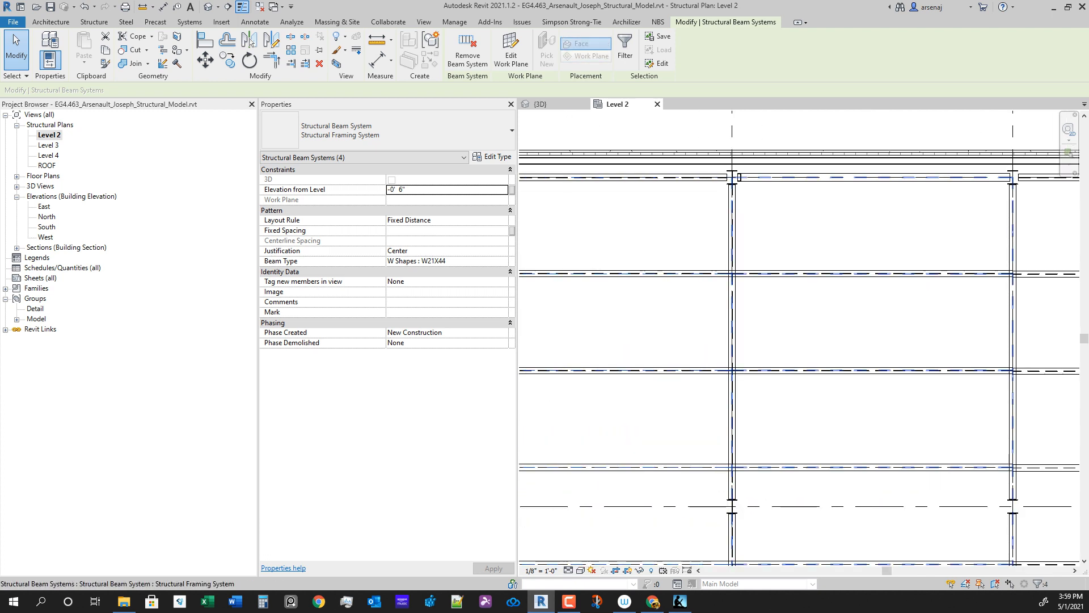
pyautogui.keyDown('ctrl'); pyautogui.click(732, 255); pyautogui.keyUp('ctrl')
pyautogui.scroll(-2, 829, 266)
pyautogui.moveTo(949, 289); pyautogui.dragTo(623, 303, button='middle')
pyautogui.scroll(2, 622, 303)
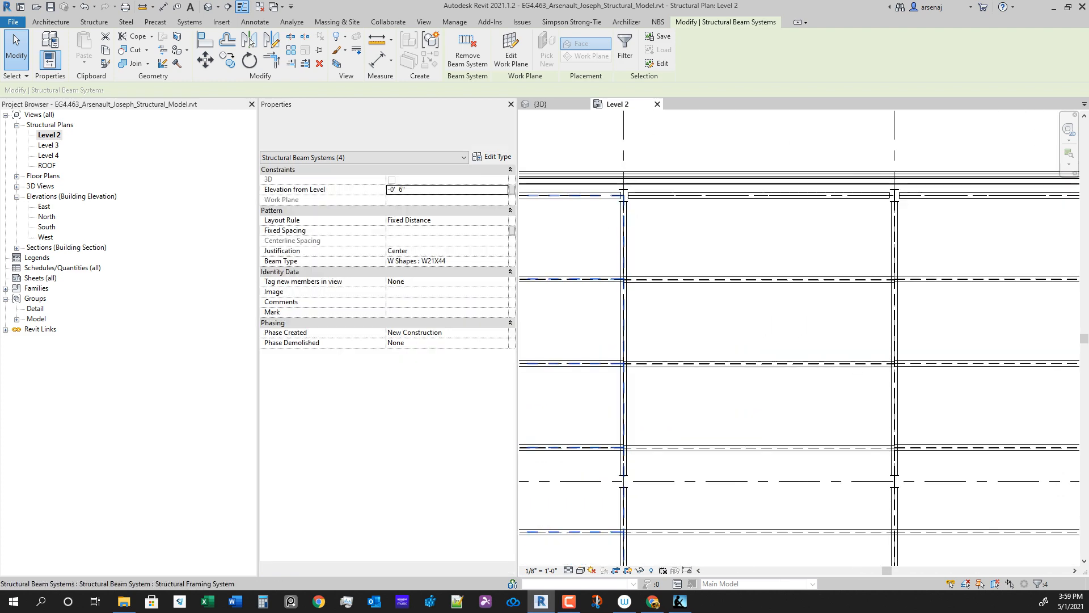
pyautogui.press('Tab')
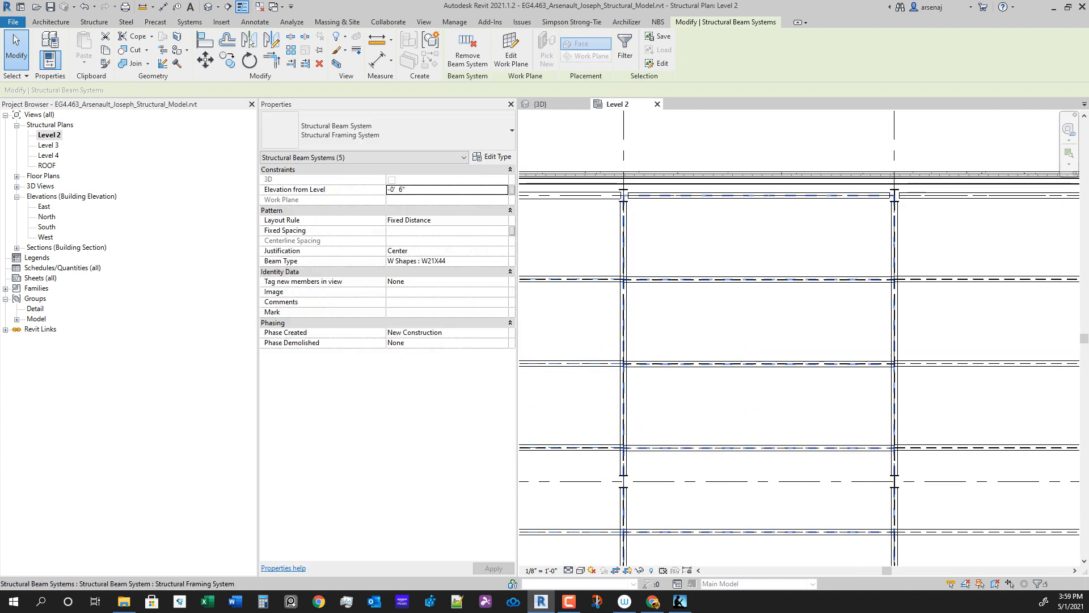
pyautogui.keyDown('ctrl'); pyautogui.click(895, 255); pyautogui.keyUp('ctrl')
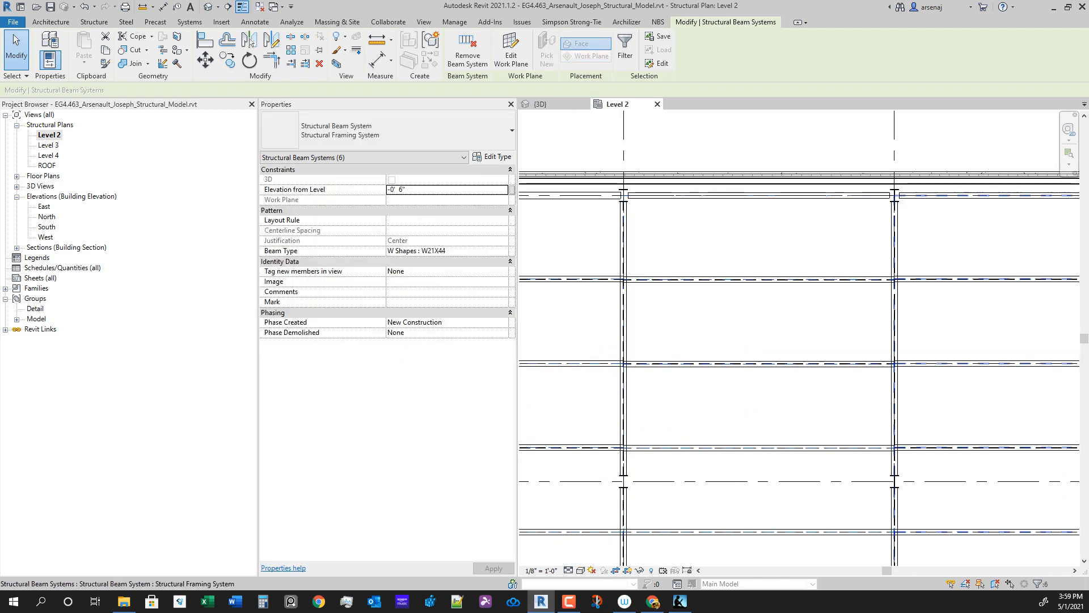
pyautogui.press('Tab')
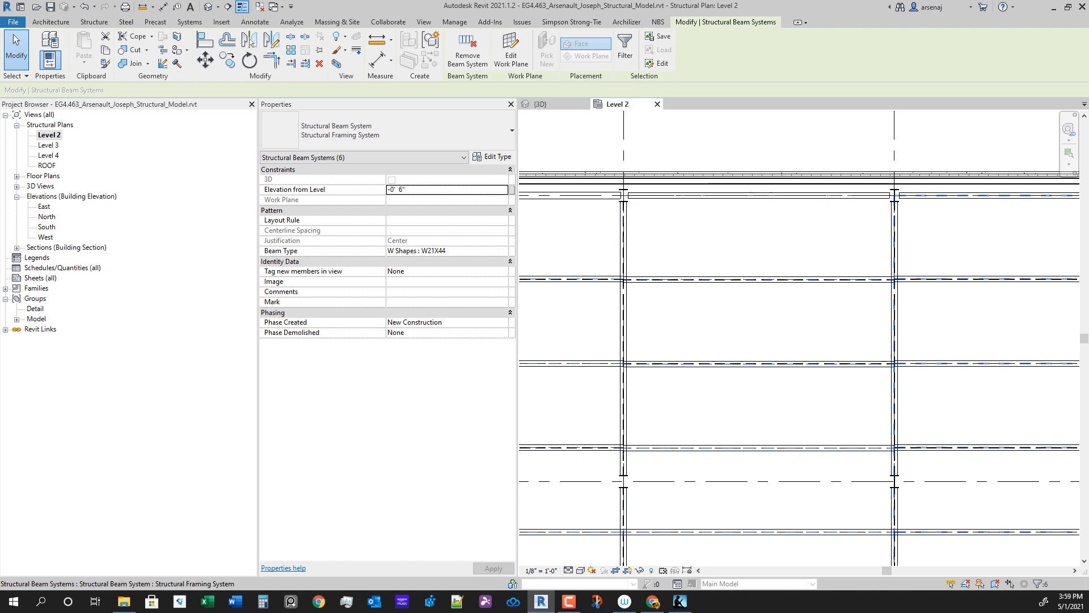
pyautogui.keyDown('ctrl'); pyautogui.click(895, 252); pyautogui.keyUp('ctrl')
pyautogui.scroll(-3, 895, 253)
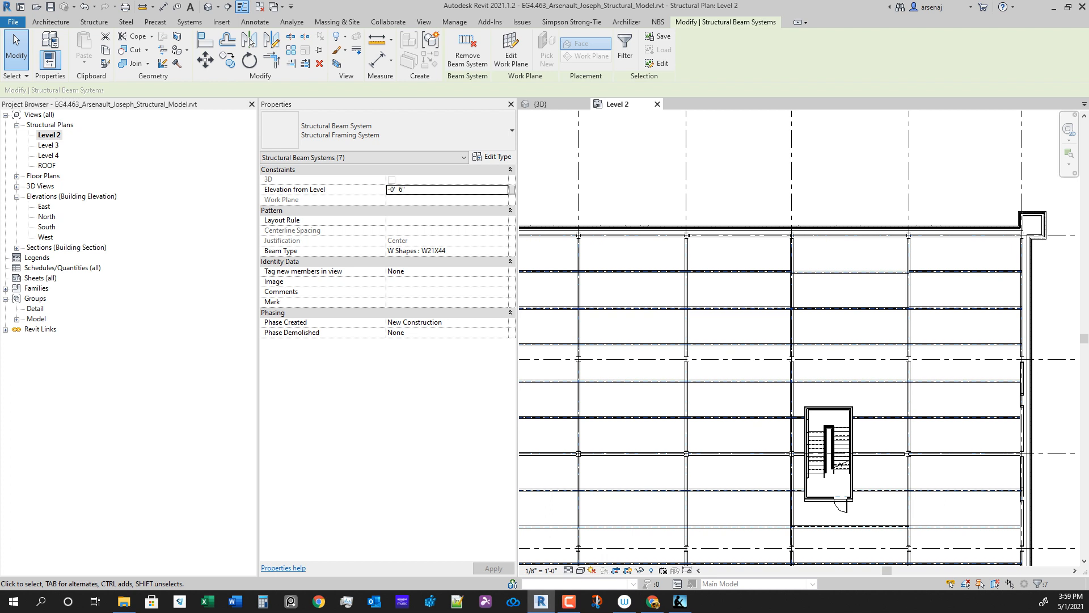
# Step: Set the selected beam systems' layout rule to Fixed Distance with a fixed spacing of 7' 0"
pyautogui.click(502, 220)
pyautogui.click(409, 229)
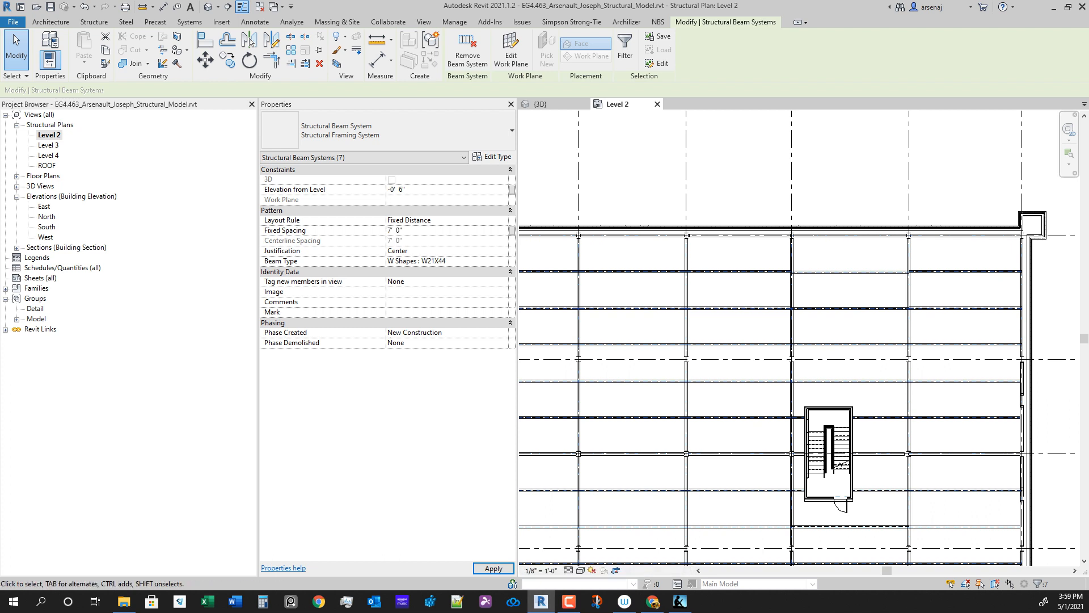
pyautogui.moveTo(791, 511); pyautogui.dragTo(1012, 346, button='middle')
pyautogui.scroll(-2, 832, 391)
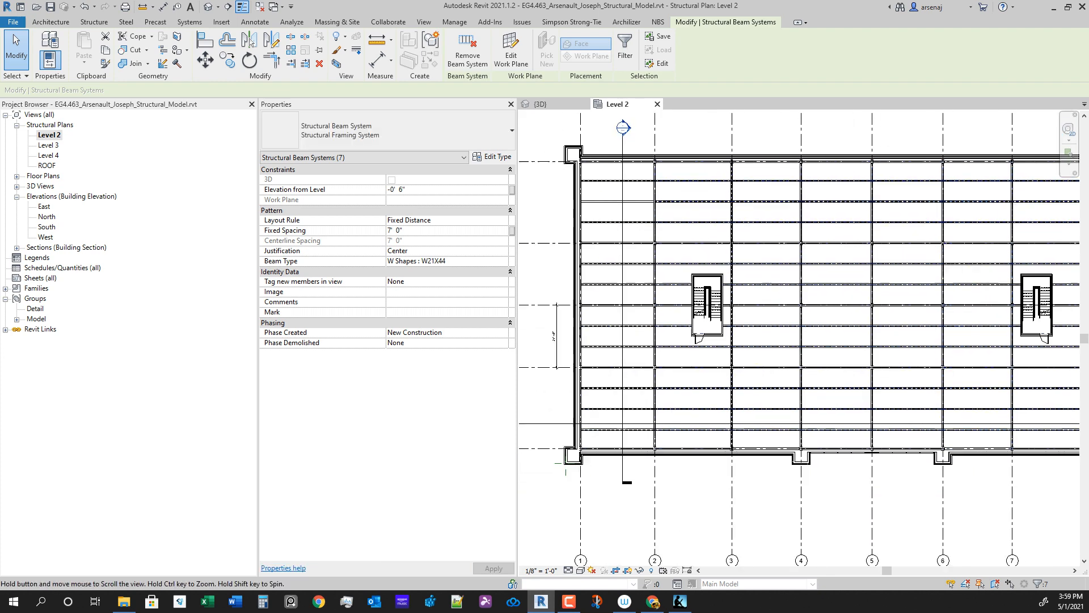
pyautogui.scroll(-1, 898, 397)
pyautogui.scroll(-2, 812, 446)
pyautogui.moveTo(811, 446); pyautogui.dragTo(845, 395, button='middle')
# Step: Switch to the 3D view and clear the beam system selection
pyautogui.click(549, 104)
pyautogui.scroll(-2, 975, 409)
pyautogui.scroll(1, 620, 324)
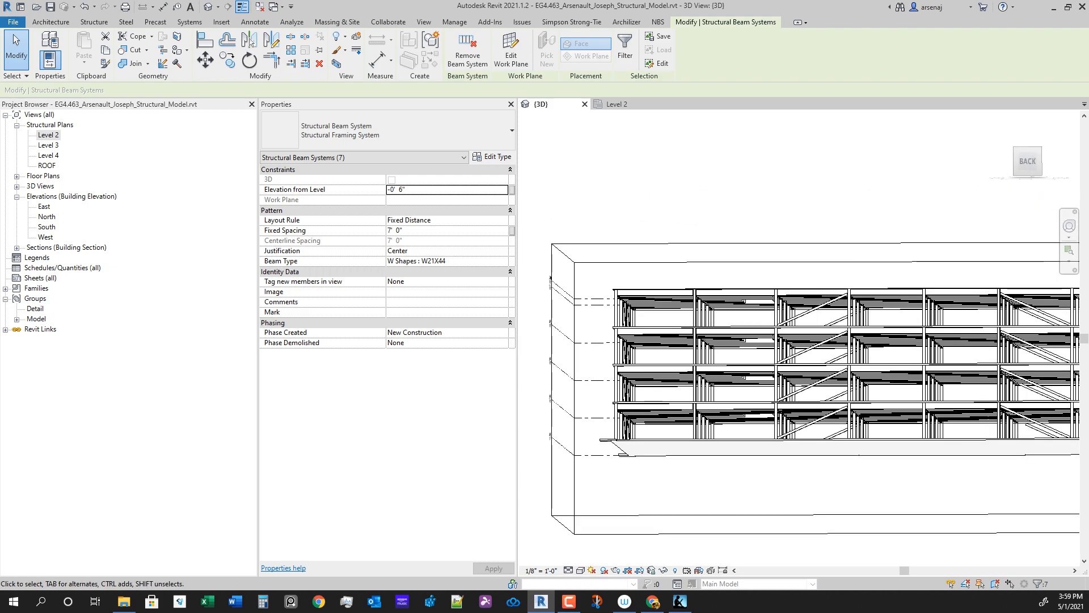
pyautogui.keyDown('shift'); pyautogui.moveTo(716, 403); pyautogui.dragTo(674, 394, button='middle'); pyautogui.keyUp('shift')
pyautogui.scroll(-2, 674, 394)
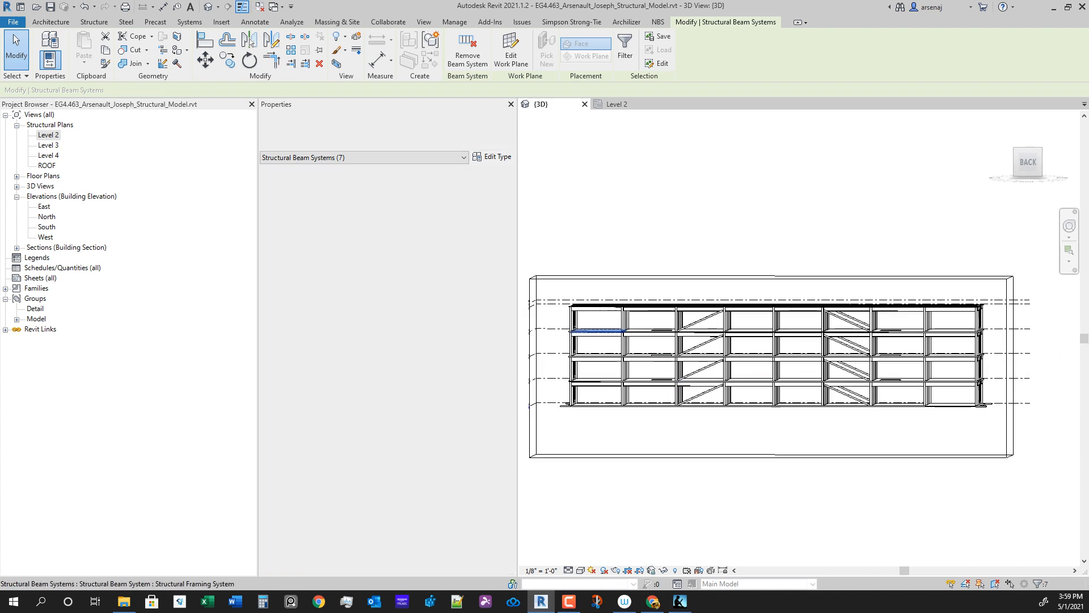
pyautogui.press('Escape')
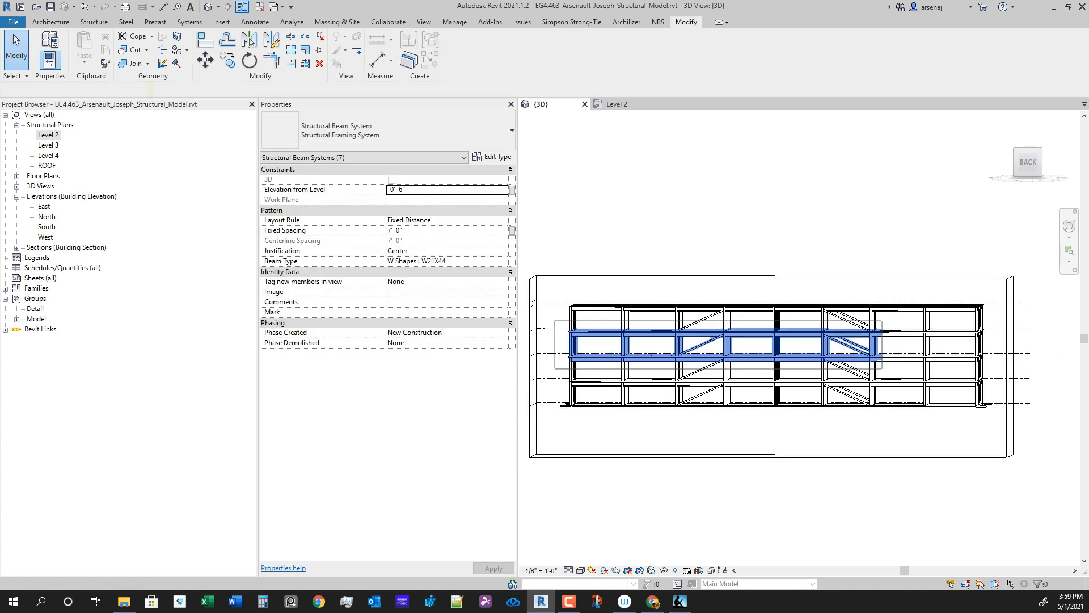
# Step: Select all structural elements of the three upper levels, from Level 3 up to the roof, across the full building length
pyautogui.moveTo(555, 321); pyautogui.dragTo(882, 369)
pyautogui.press('Escape')
pyautogui.moveTo(549, 318); pyautogui.dragTo(1007, 372)
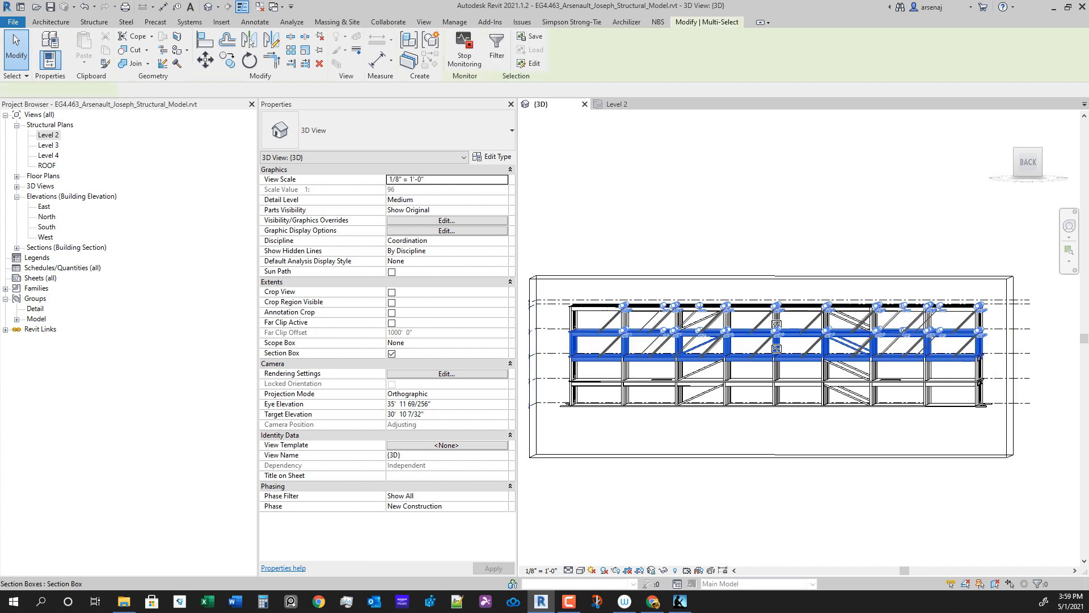
pyautogui.moveTo(557, 289); pyautogui.dragTo(999, 370)
pyautogui.keyDown('shift'); pyautogui.moveTo(999, 370); pyautogui.dragTo(976, 372, button='middle'); pyautogui.keyUp('shift')
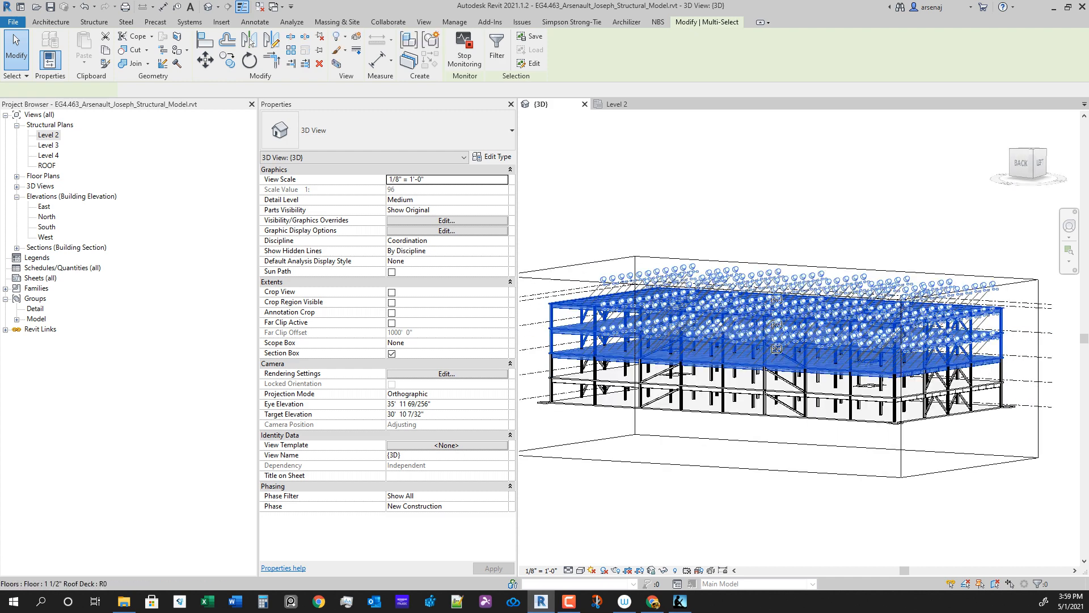
# Step: Filter the selection to exclude the floors and the structural columns
pyautogui.click(496, 51)
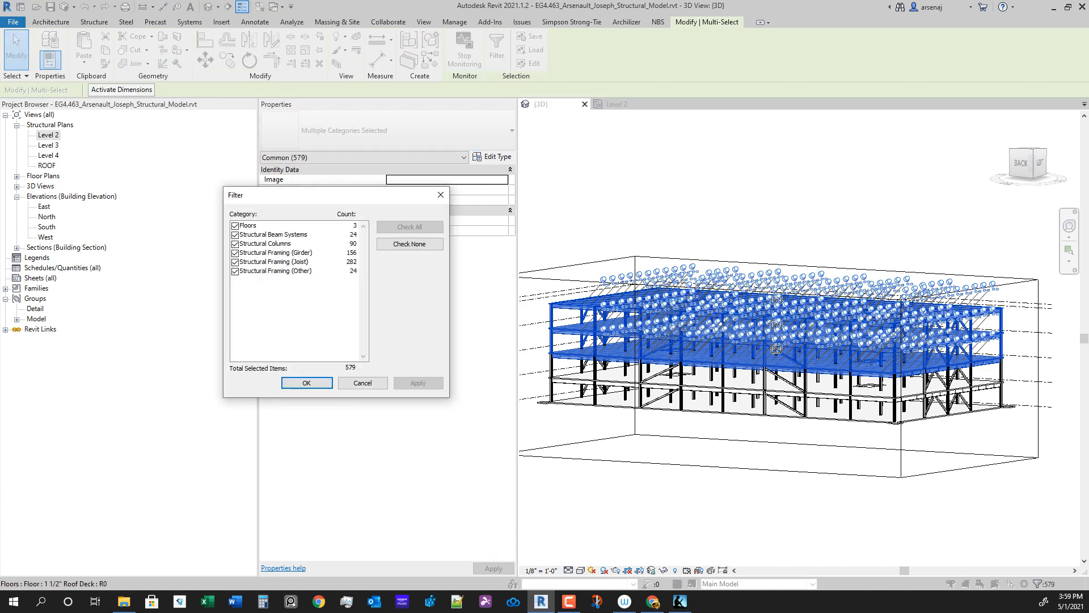
pyautogui.click(235, 225)
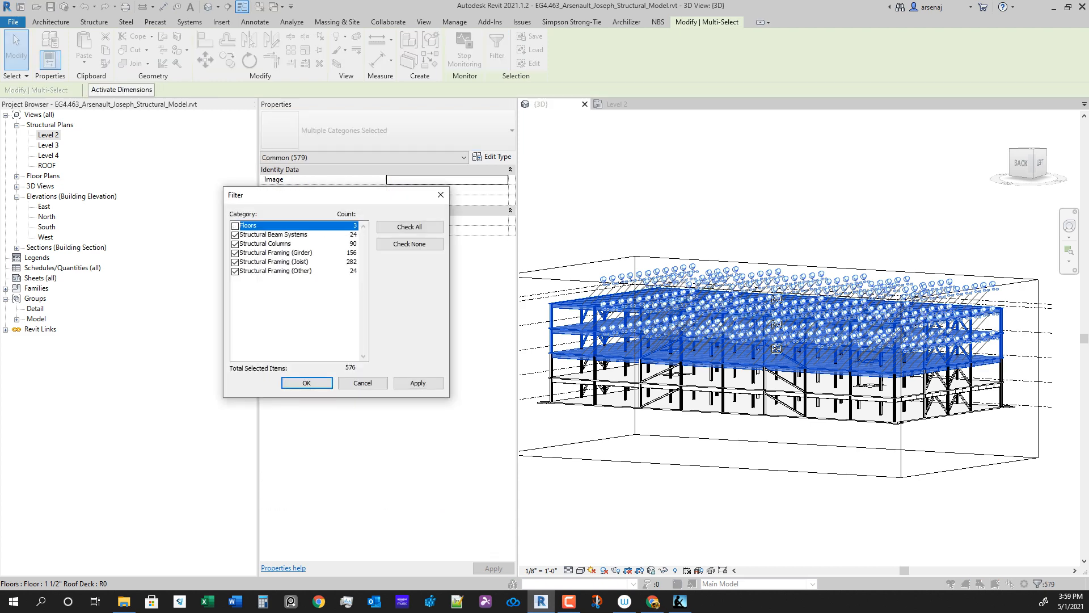
pyautogui.click(235, 243)
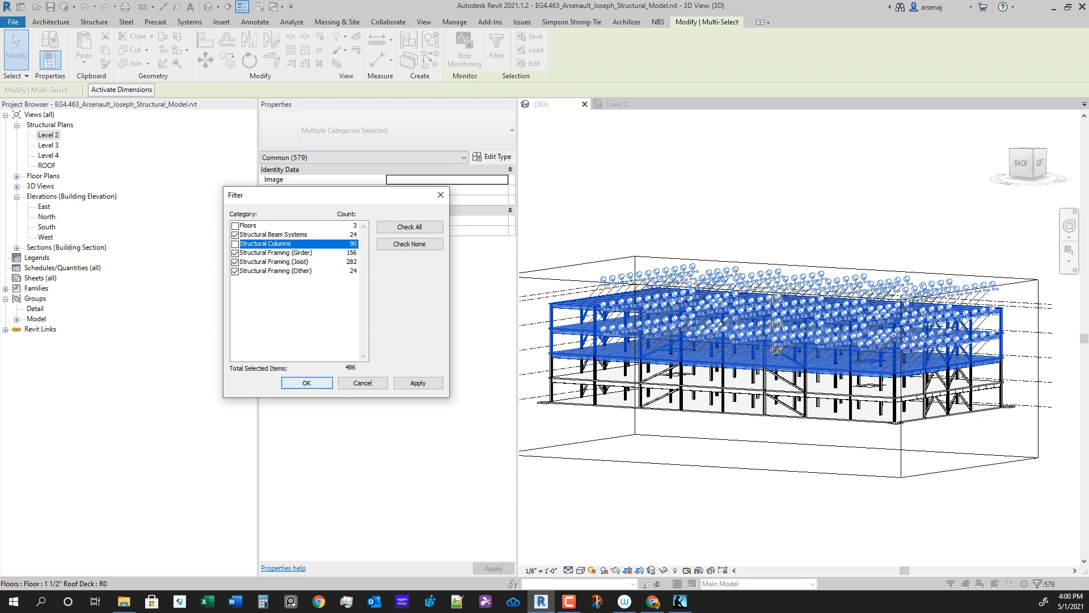
pyautogui.click(306, 383)
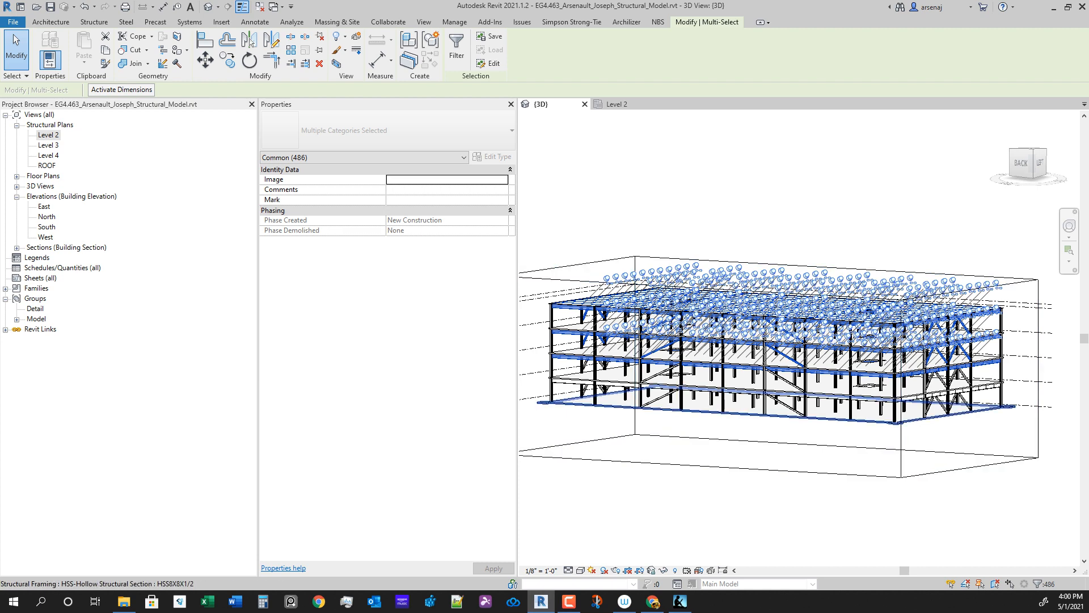
pyautogui.moveTo(777, 366); pyautogui.dragTo(782, 367, button='middle')
# Step: Filter the upper-level selection down to the Structural Beam Systems, excluding the girder, joist and other framing
pyautogui.click(456, 48)
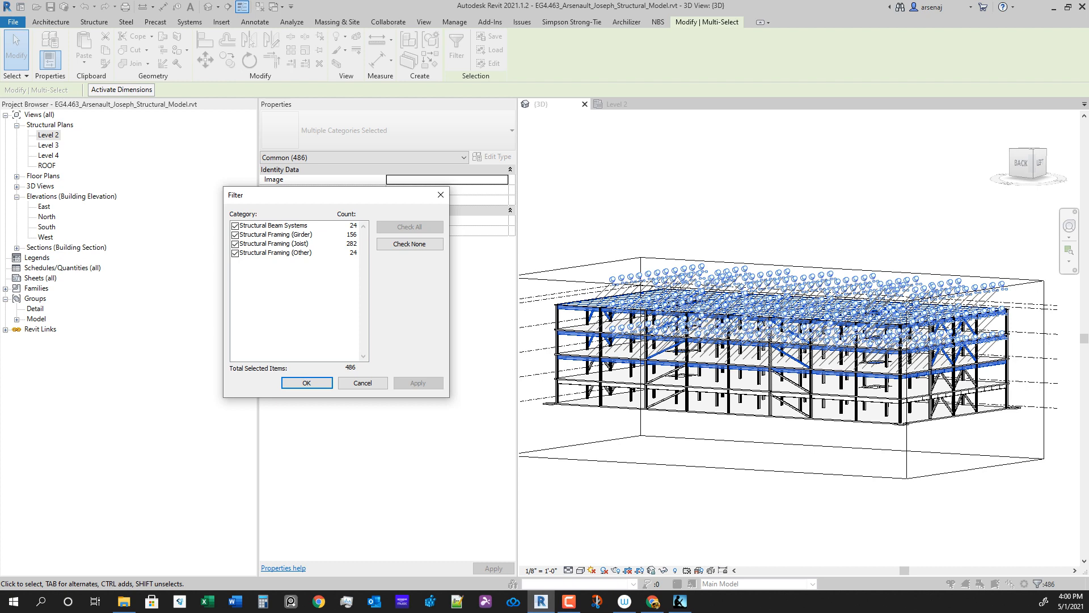
pyautogui.click(235, 234)
pyautogui.click(235, 244)
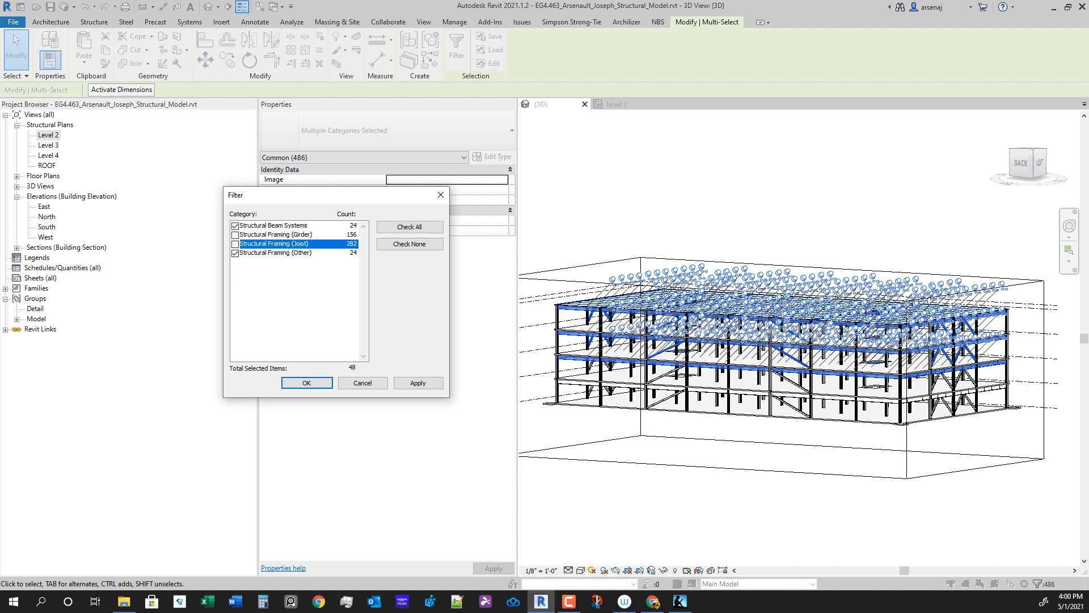
pyautogui.click(235, 252)
pyautogui.click(306, 382)
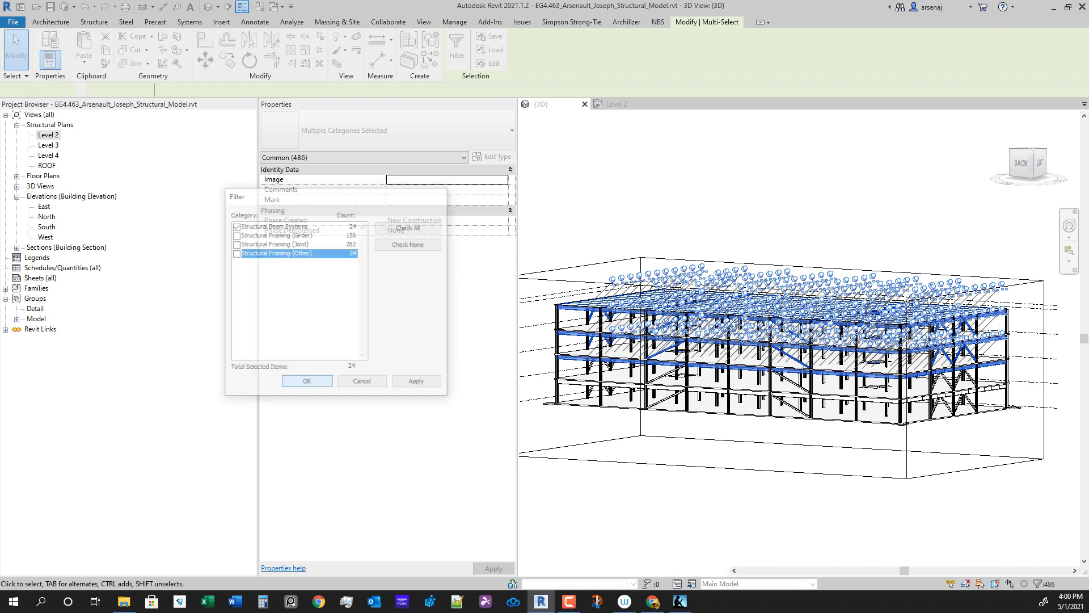
pyautogui.keyDown('shift'); pyautogui.moveTo(777, 346); pyautogui.dragTo(879, 320, button='middle'); pyautogui.keyUp('shift')
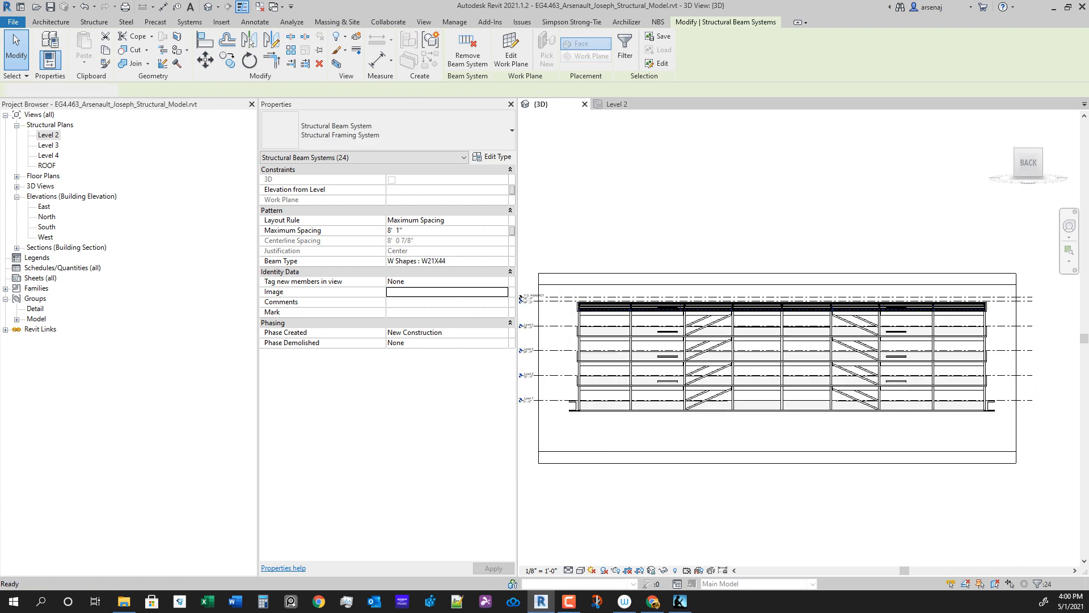
pyautogui.press('Escape')
# Step: Select the whole Level 2 floor framing and filter the selection down to the Structural Beam Systems only
pyautogui.keyDown('shift'); pyautogui.moveTo(709, 383); pyautogui.dragTo(735, 396, button='middle'); pyautogui.keyUp('shift')
pyautogui.keyDown('shift'); pyautogui.moveTo(752, 354); pyautogui.dragTo(701, 364, button='middle'); pyautogui.keyUp('shift')
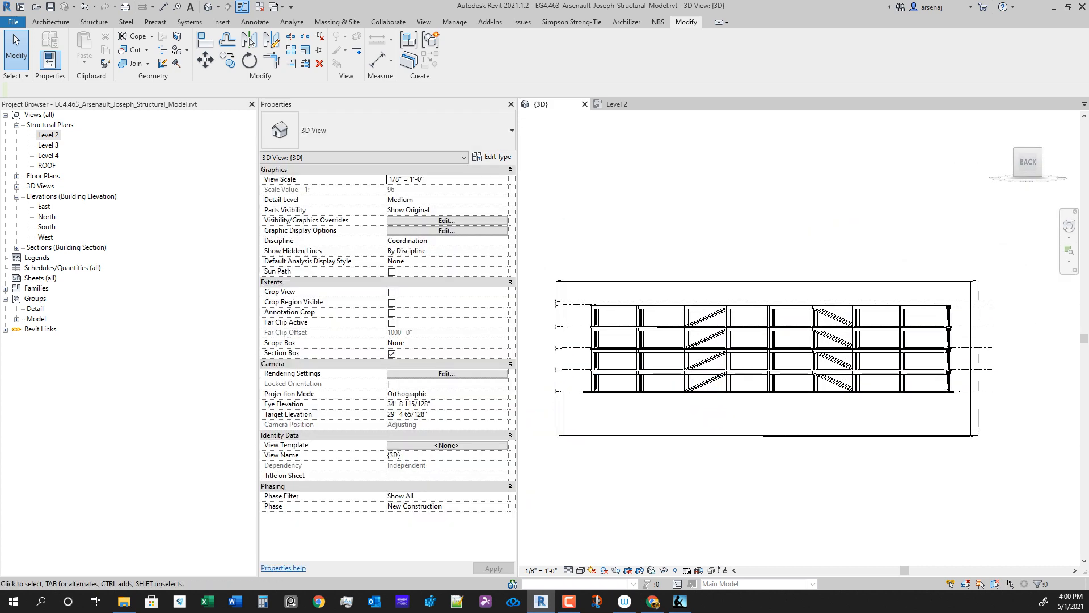
pyautogui.moveTo(577, 359); pyautogui.dragTo(957, 382)
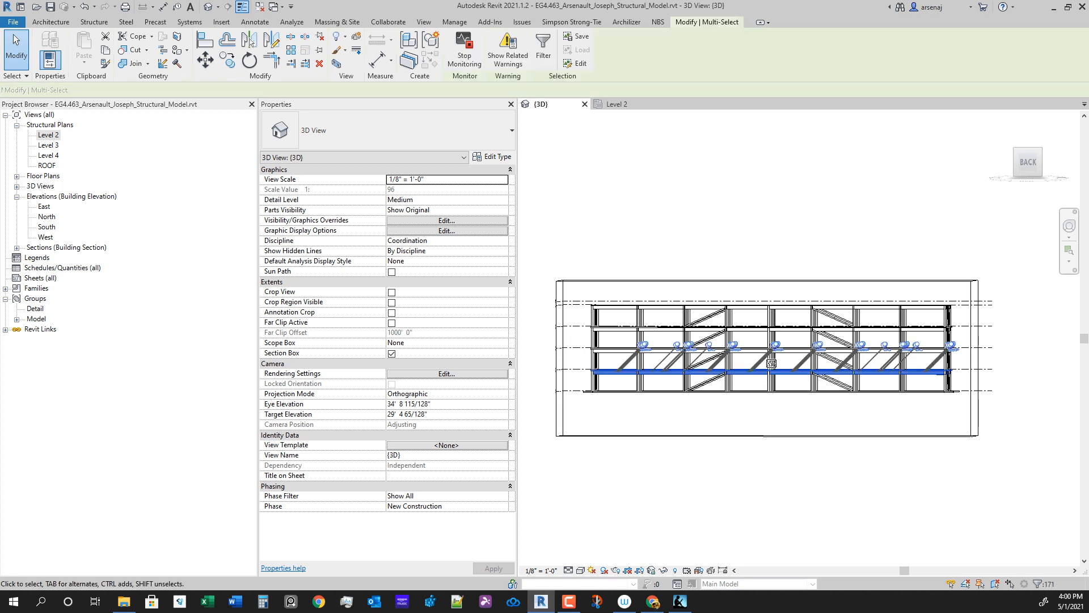
pyautogui.click(543, 48)
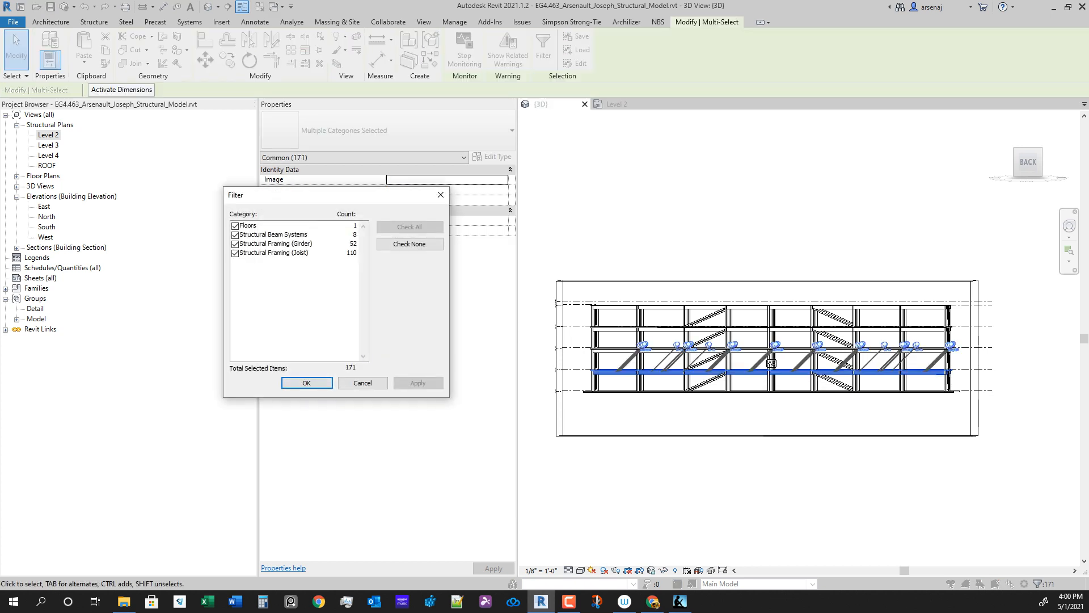
pyautogui.click(410, 243)
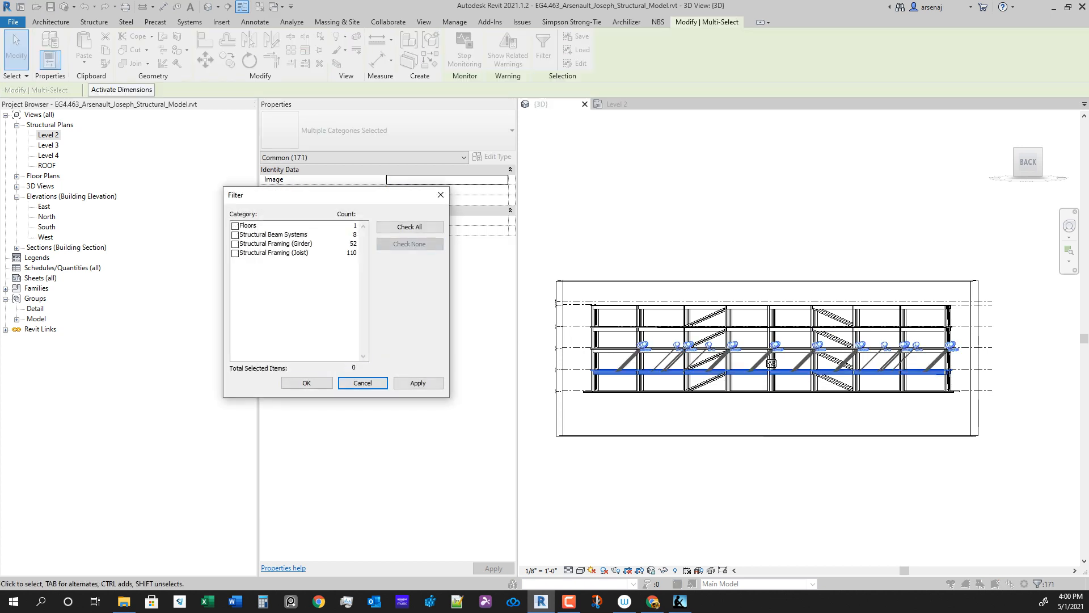
pyautogui.click(235, 234)
pyautogui.press('Return')
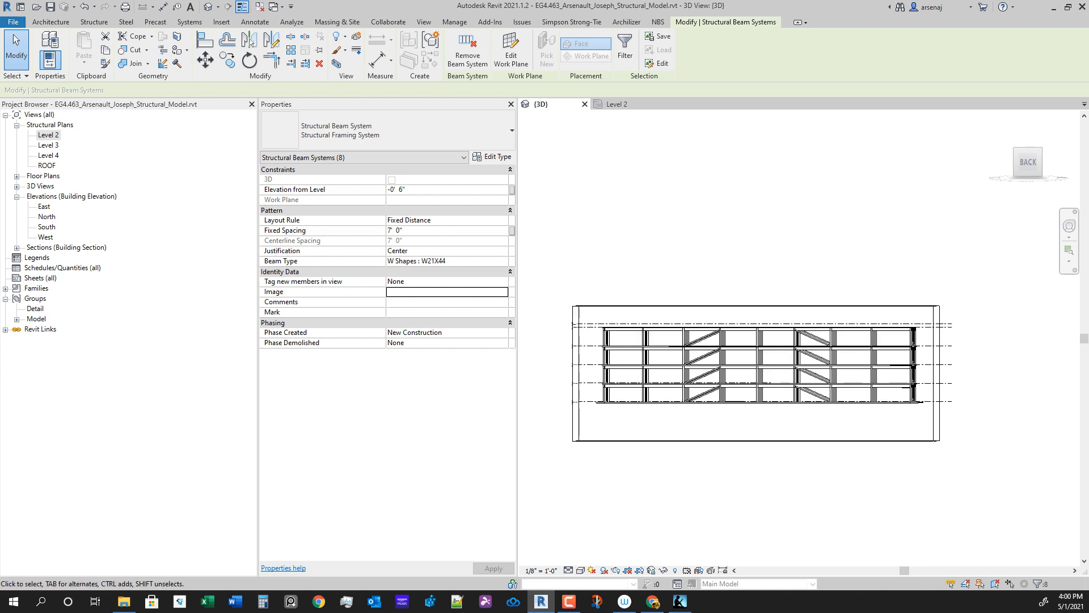
# Step: Copy the Level 2 beam systems to the clipboard and paste them aligned to Level 3 and Level 4
pyautogui.scroll(4, 644, 399)
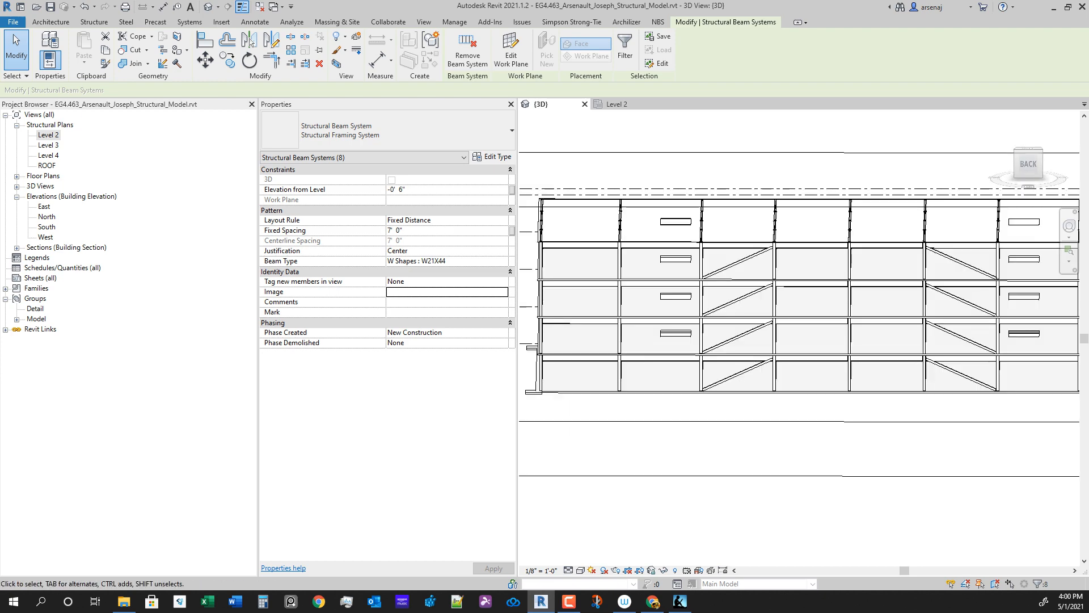
pyautogui.moveTo(647, 398); pyautogui.dragTo(684, 354, button='middle')
pyautogui.scroll(-2, 681, 388)
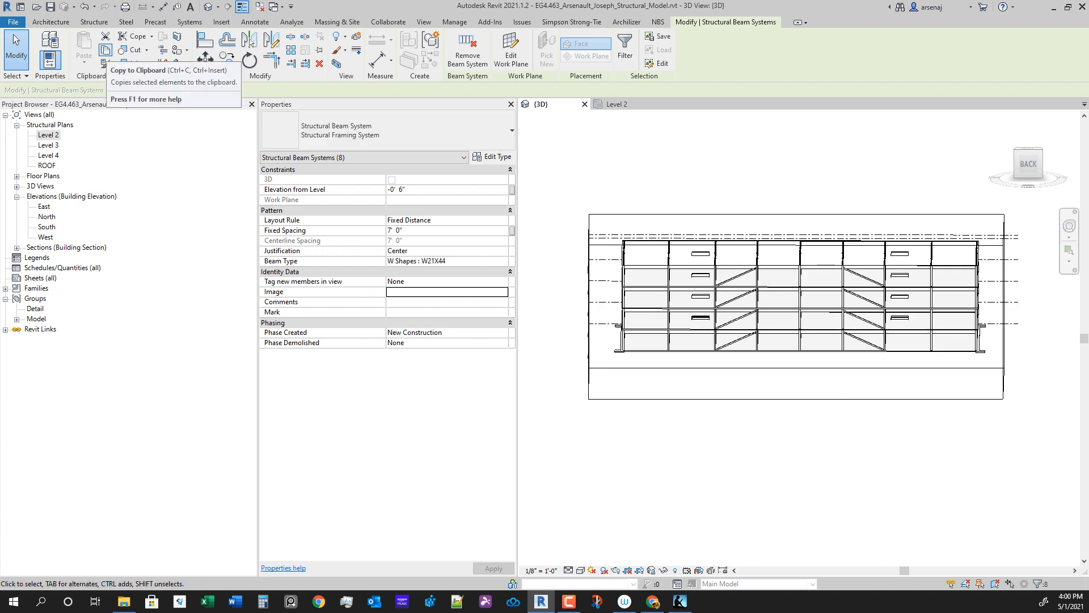
pyautogui.hotkey('ctrl', 'c')
pyautogui.moveTo(796, 307); pyautogui.dragTo(793, 298, button='middle')
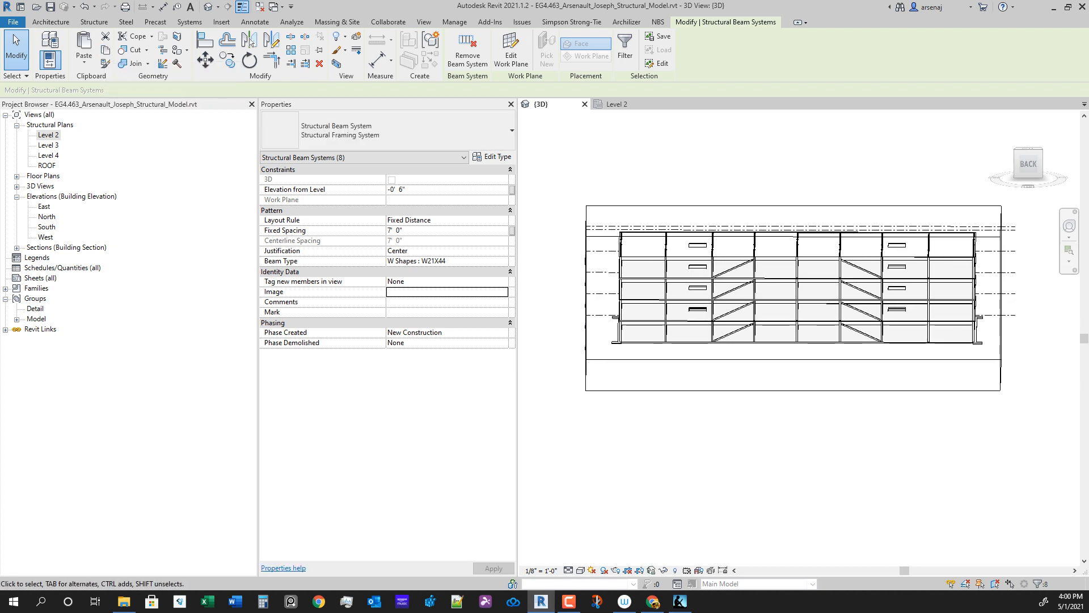
pyautogui.click(84, 63)
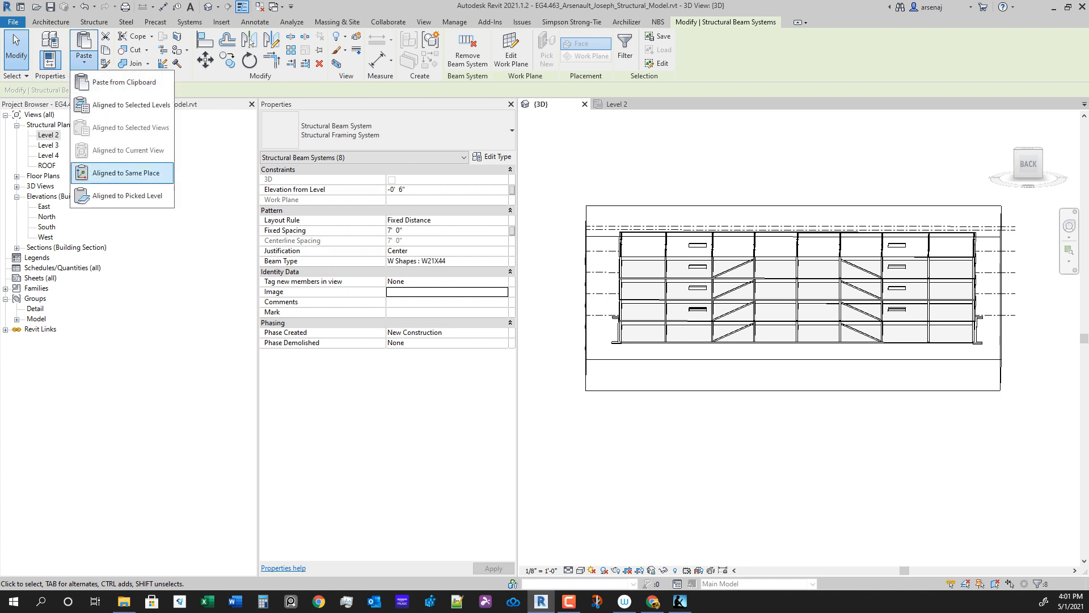
pyautogui.click(119, 104)
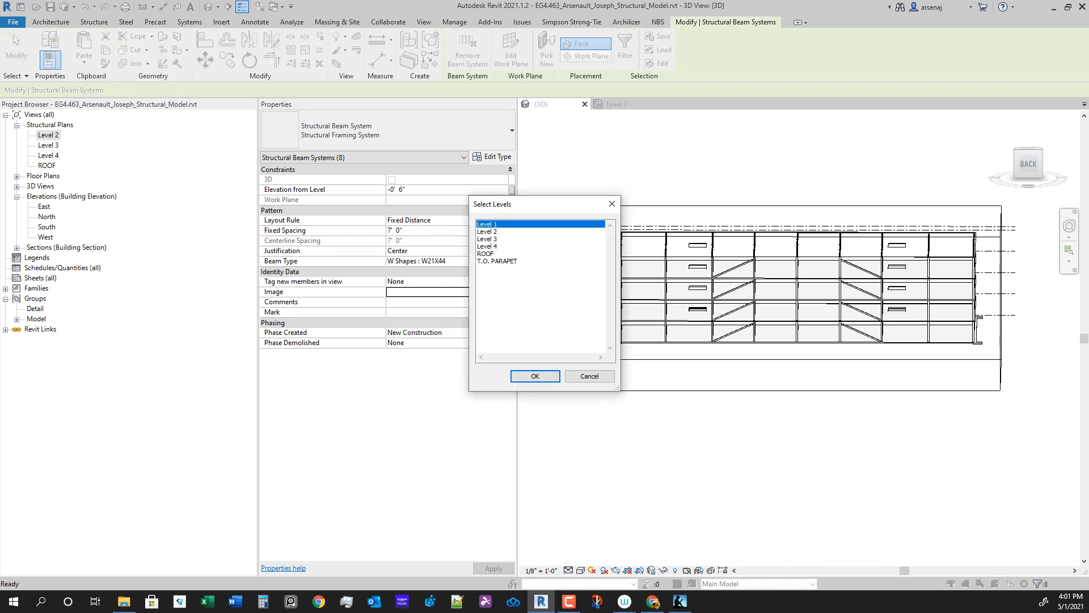
pyautogui.click(487, 239)
pyautogui.keyDown('ctrl'); pyautogui.click(486, 246); pyautogui.keyUp('ctrl')
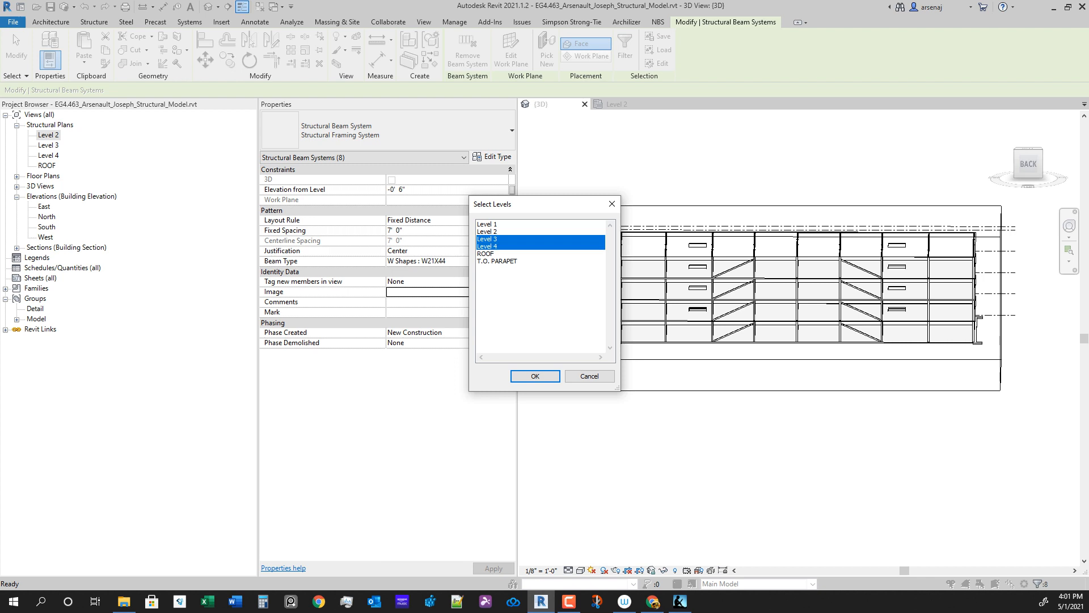
pyautogui.click(534, 376)
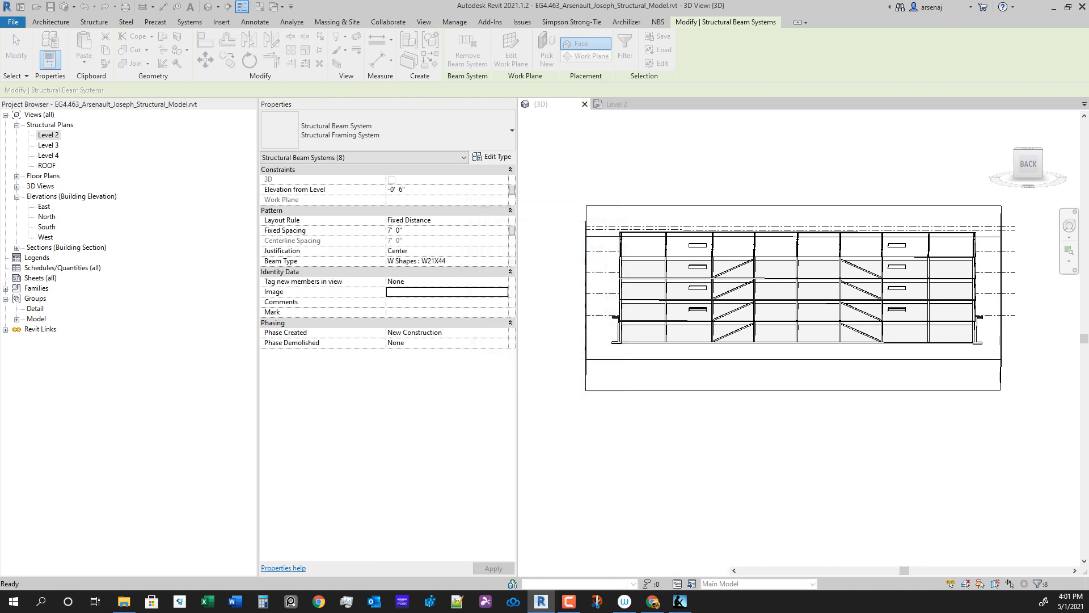
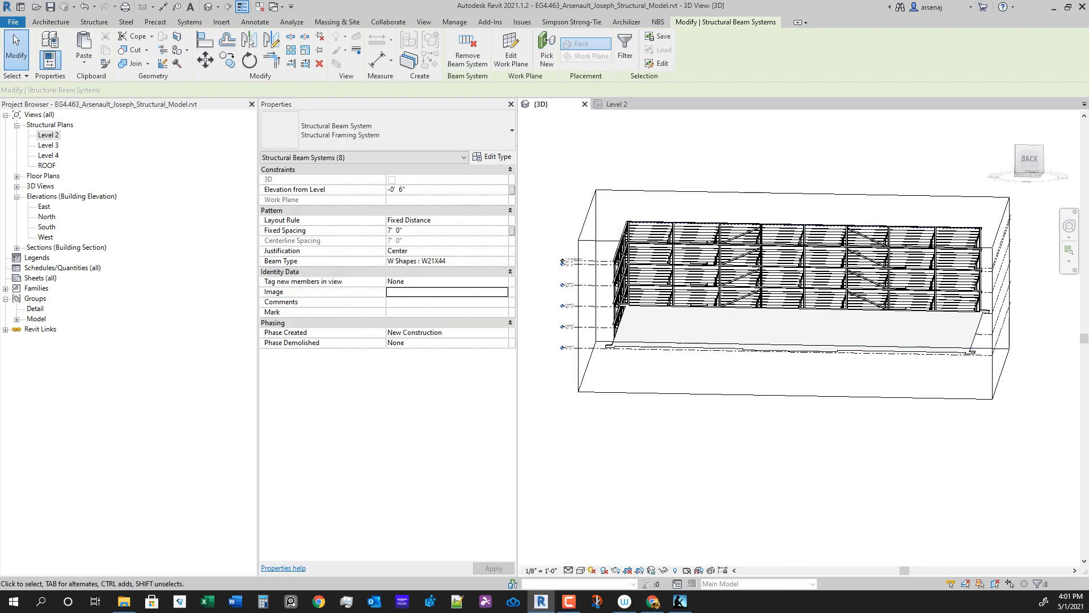
# Step: Examine the pasted beam systems in 3D from several angles, then return to the Level 2 structural plan
pyautogui.keyDown('shift'); pyautogui.moveTo(704, 244); pyautogui.dragTo(720, 349, button='middle'); pyautogui.keyUp('shift')
pyautogui.scroll(3, 754, 272)
pyautogui.scroll(-3, 981, 453)
pyautogui.keyDown('shift'); pyautogui.moveTo(981, 454); pyautogui.dragTo(851, 419, button='middle'); pyautogui.keyUp('shift')
pyautogui.scroll(2, 930, 454)
pyautogui.scroll(-2, 930, 454)
pyautogui.scroll(-1, 811, 453)
pyautogui.keyDown('shift'); pyautogui.moveTo(811, 454); pyautogui.dragTo(749, 459, button='middle'); pyautogui.keyUp('shift')
pyautogui.hotkey('ctrl', 'Tab')
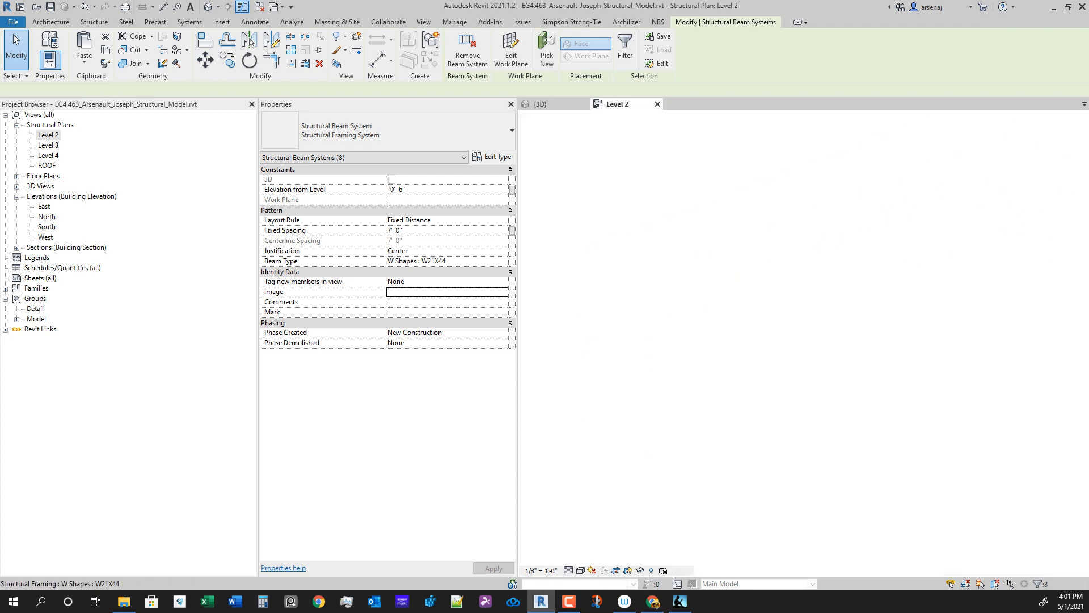
# Step: Open the West elevation and examine the diagonal bracing and floor framing shown there
pyautogui.scroll(2, 656, 369)
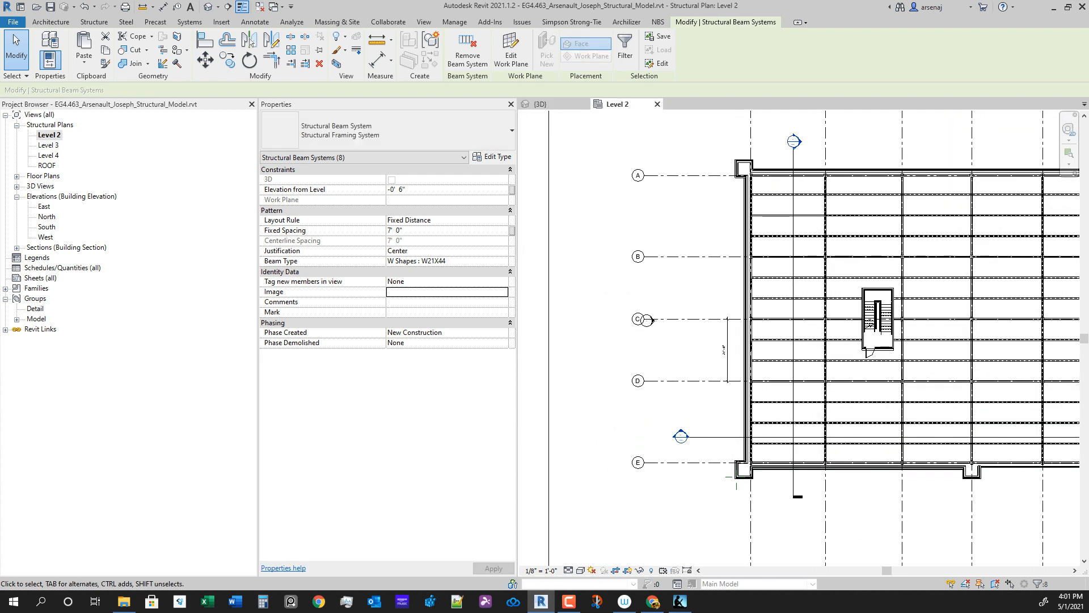
pyautogui.doubleClick(45, 237)
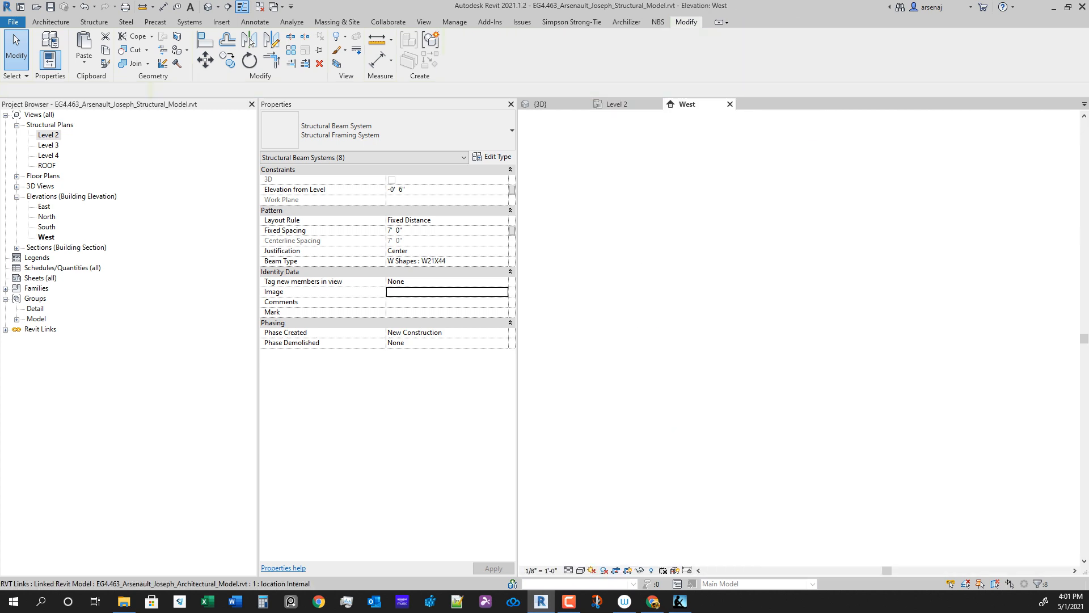
pyautogui.scroll(5, 791, 437)
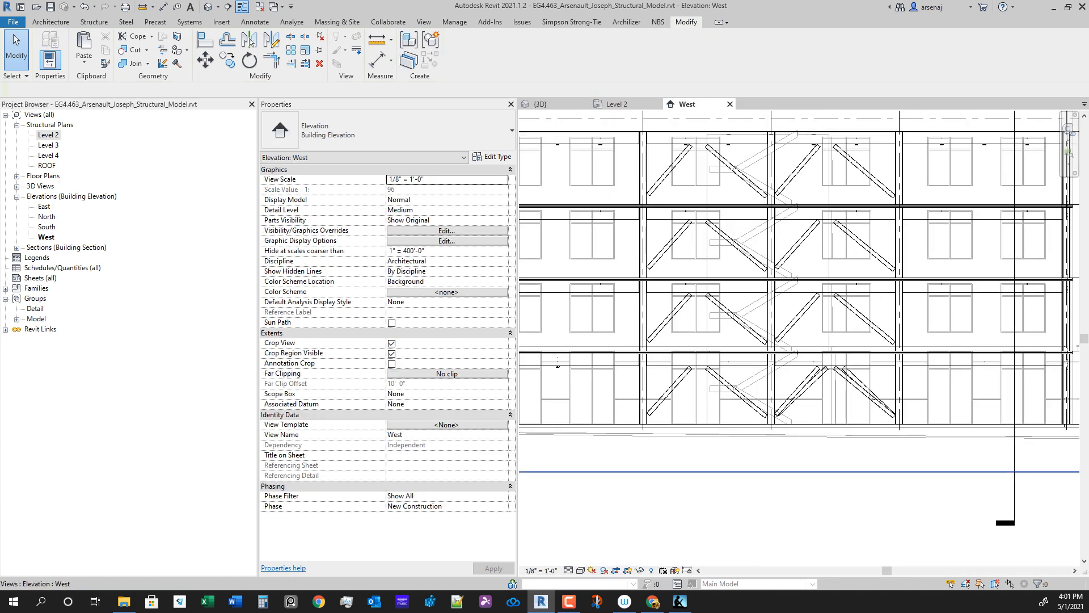
pyautogui.moveTo(790, 437); pyautogui.dragTo(826, 441, button='middle')
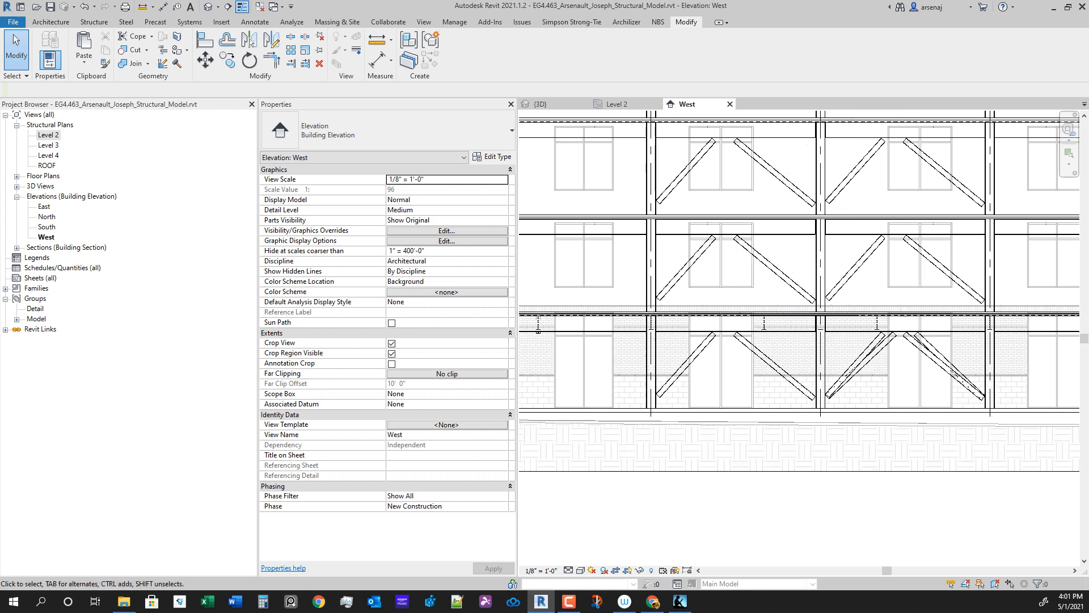
# Step: Return to the Level 2 plan and check which elevation views the markers beside grid line C and below the building define
pyautogui.click(617, 104)
pyautogui.scroll(-3, 672, 332)
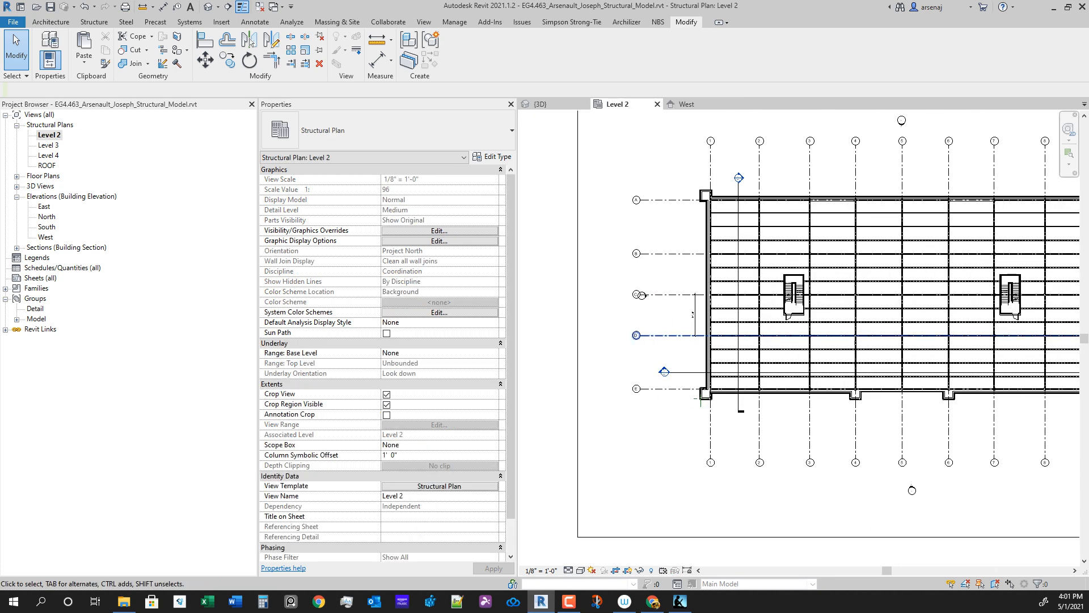
pyautogui.click(642, 294)
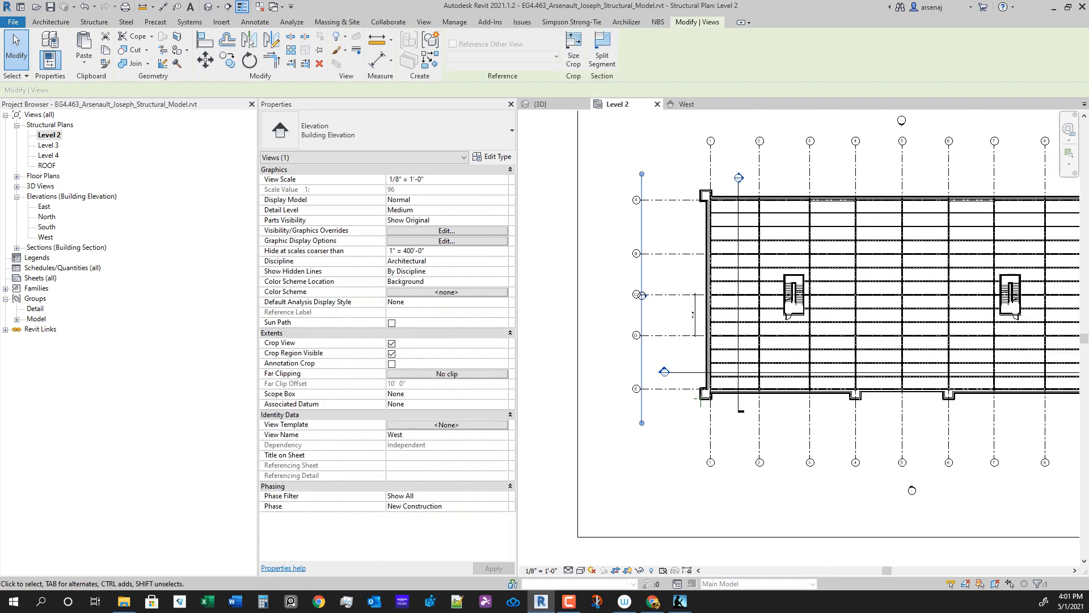
pyautogui.moveTo(912, 490); pyautogui.dragTo(824, 450, button='middle')
pyautogui.scroll(1, 824, 449)
pyautogui.click(824, 448)
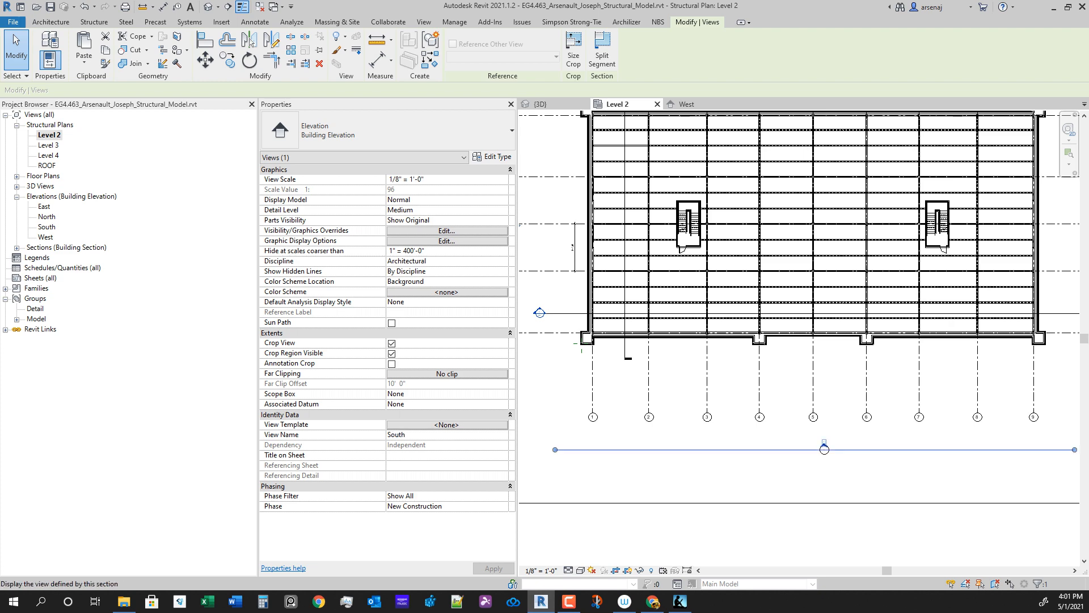
pyautogui.press('Escape')
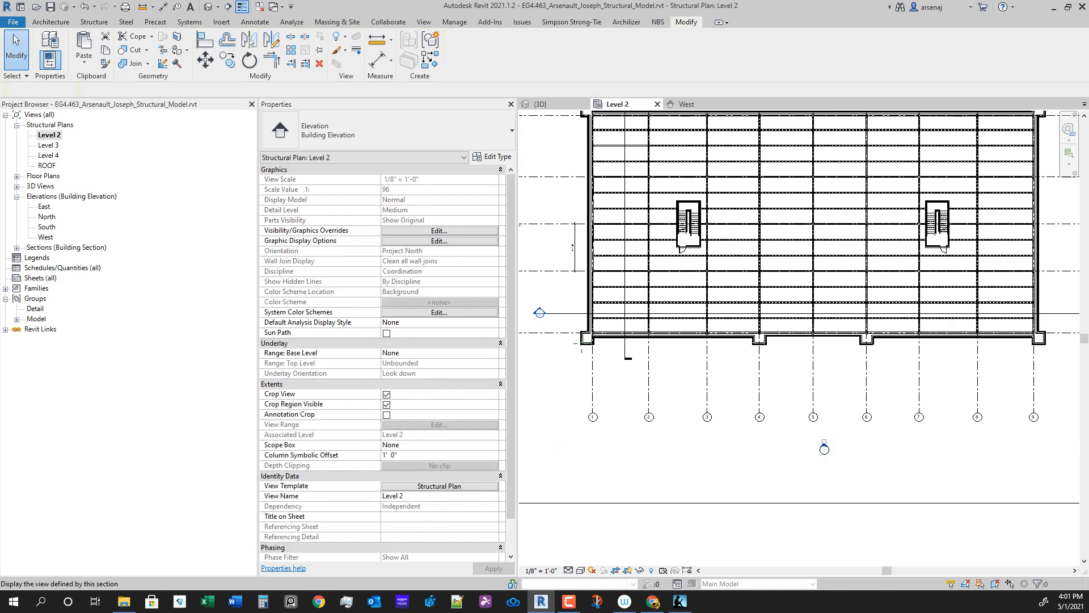
pyautogui.click(825, 446)
pyautogui.press('Escape')
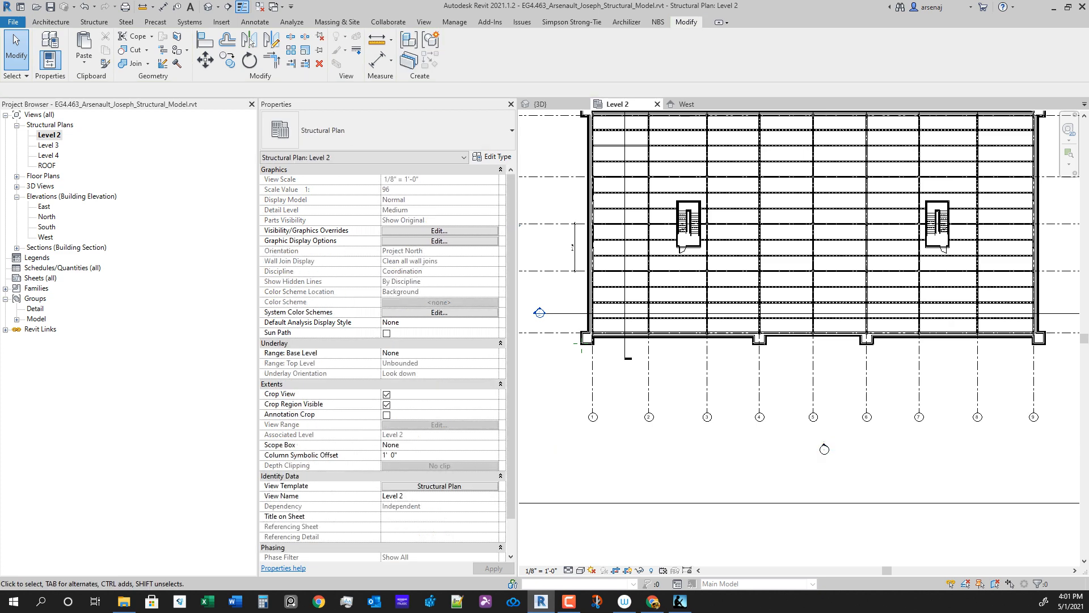
pyautogui.scroll(-2, 718, 449)
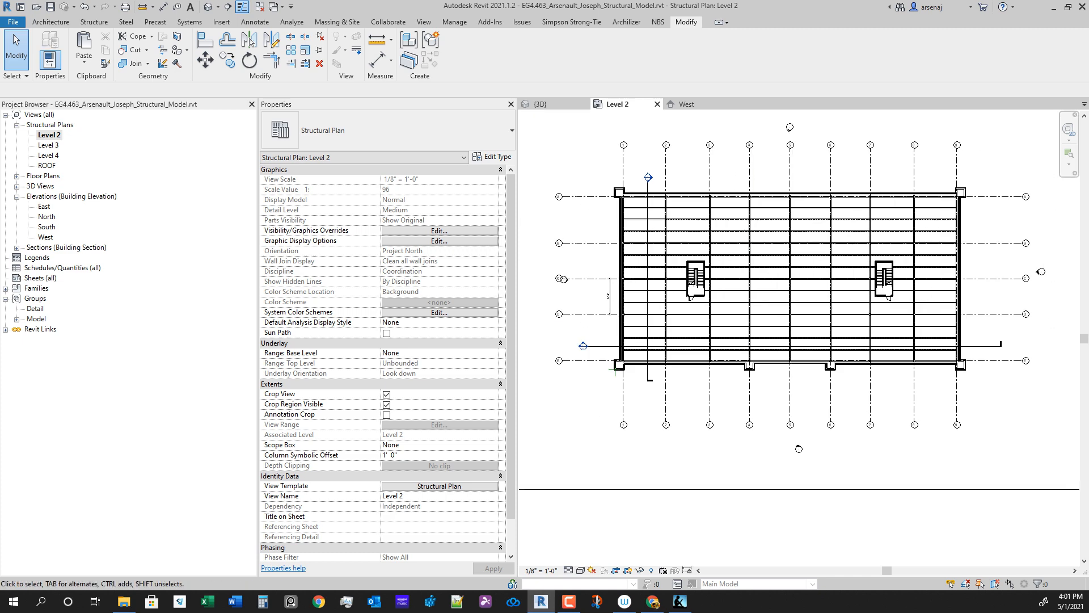
# Step: Rename the West elevation view, whose marker sits beside grid line C, as North Elevation
pyautogui.click(45, 237)
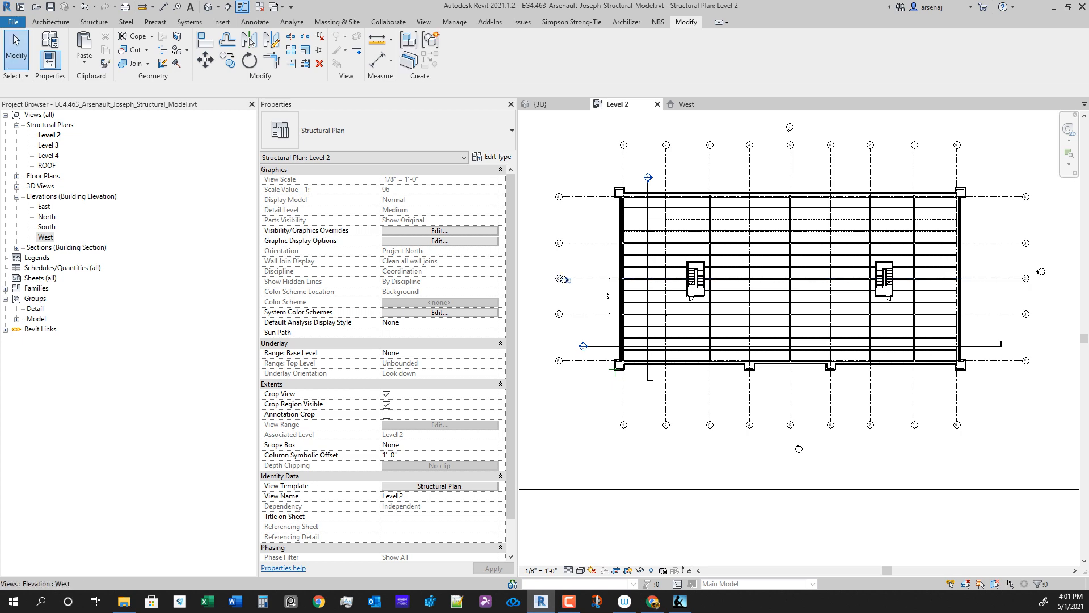
pyautogui.click(563, 279)
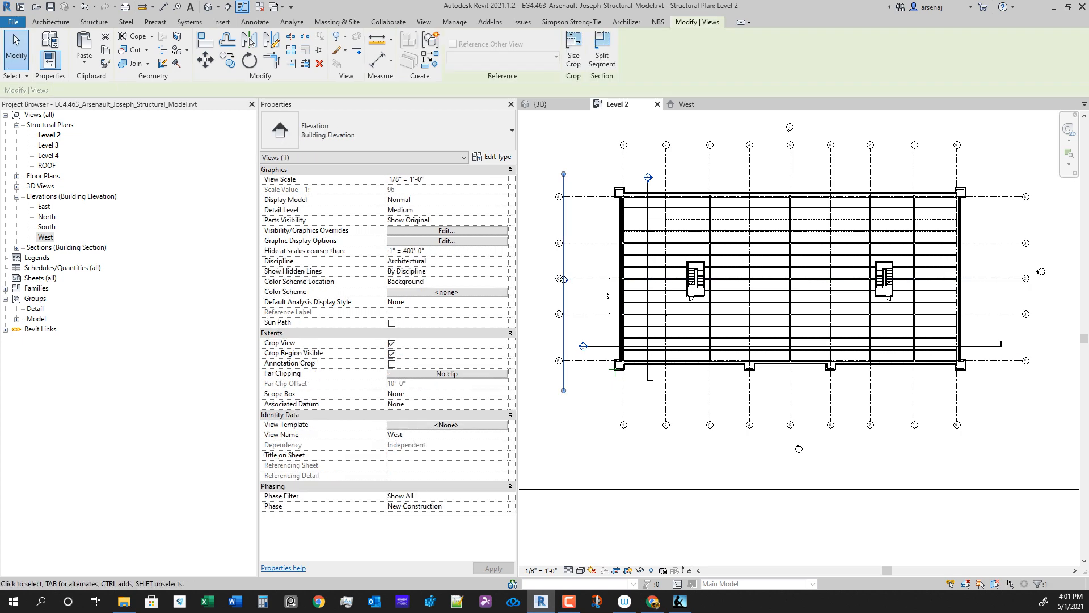
pyautogui.click(395, 434)
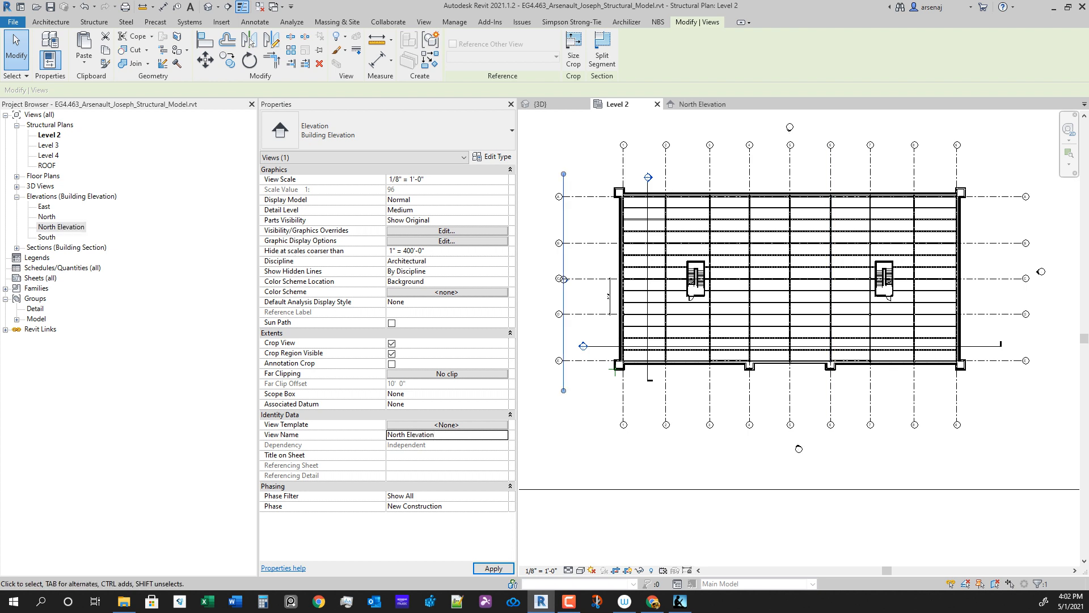
# Step: Rename the South elevation view, defined by the marker below the plan, as West Elevation
pyautogui.click(799, 449)
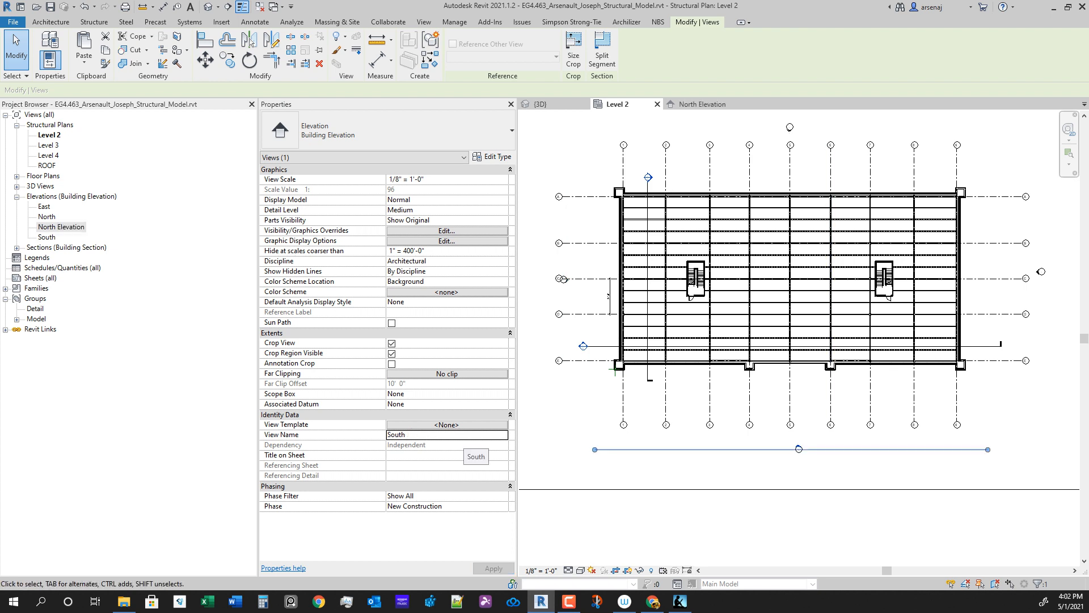
pyautogui.click(431, 435)
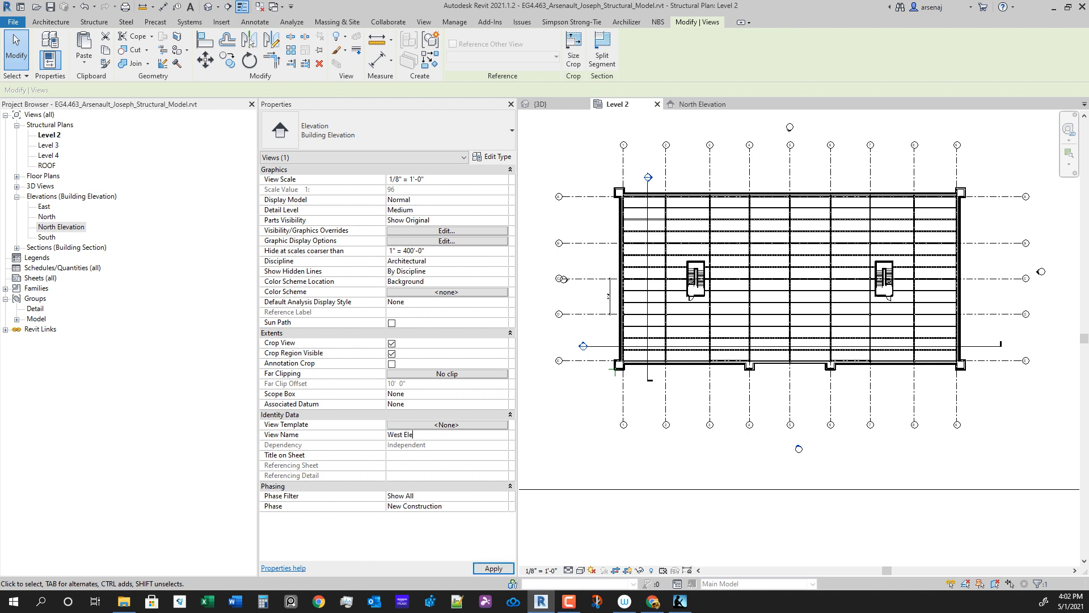
pyautogui.write('West Elevation')
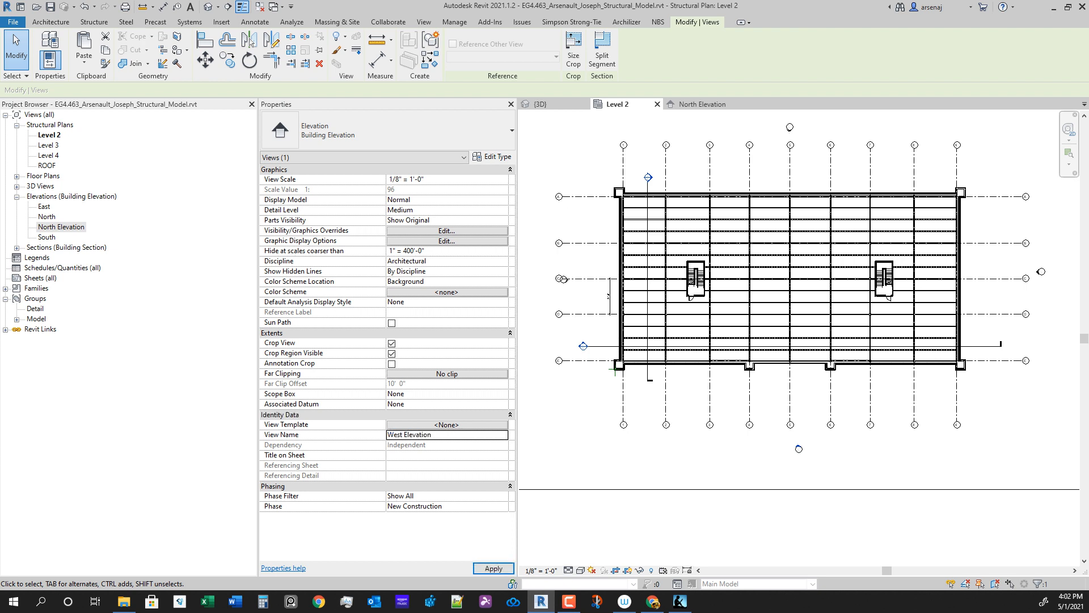
# Step: Rename the East elevation view, defined by the marker beyond the plan's right end, as South Elevation
pyautogui.click(1038, 271)
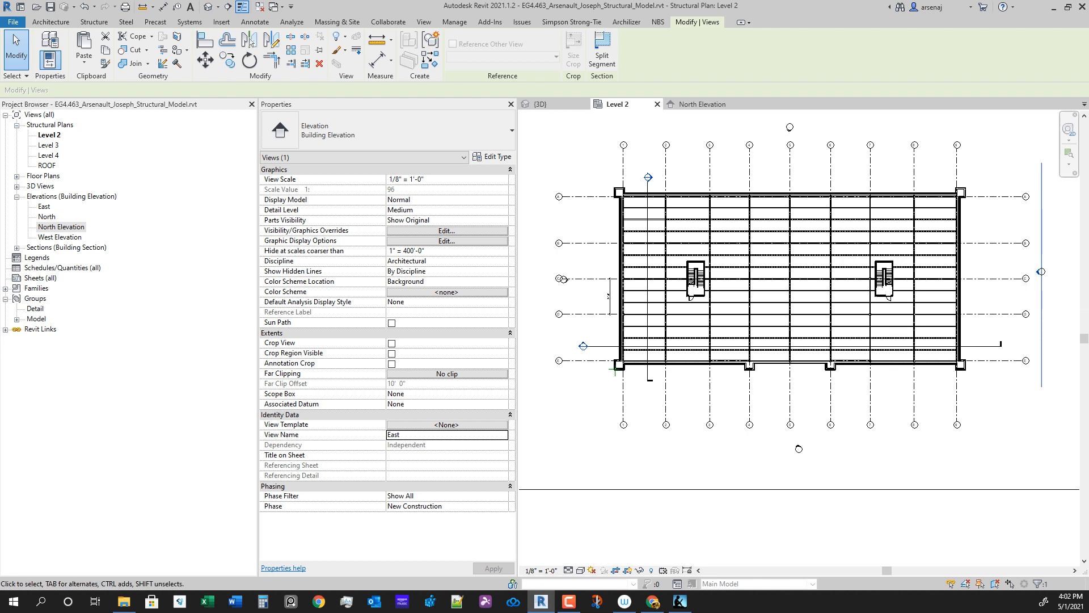
pyautogui.click(436, 434)
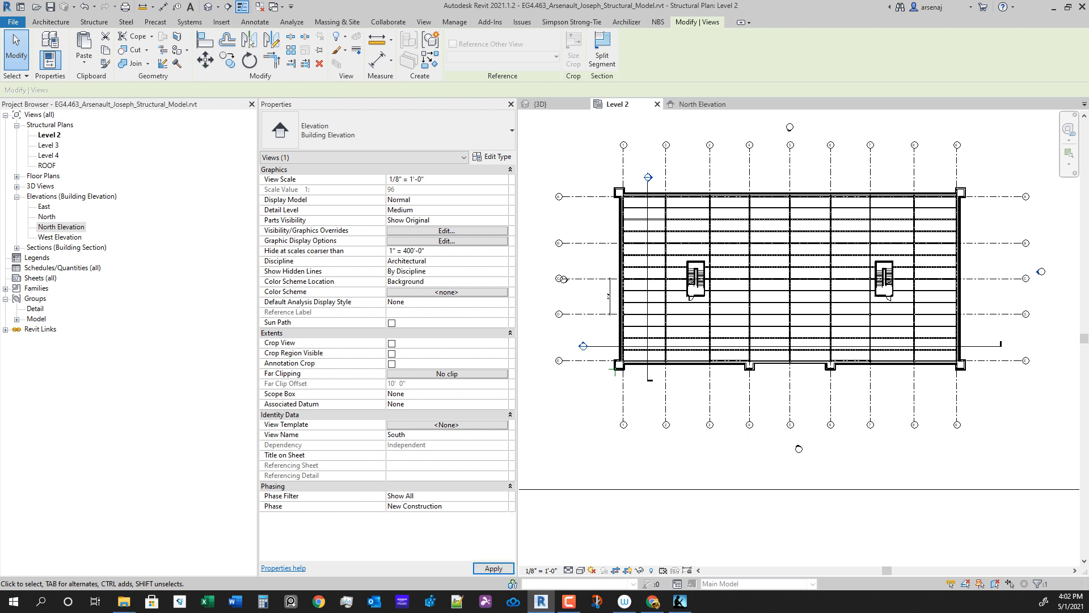
pyautogui.press('Return')
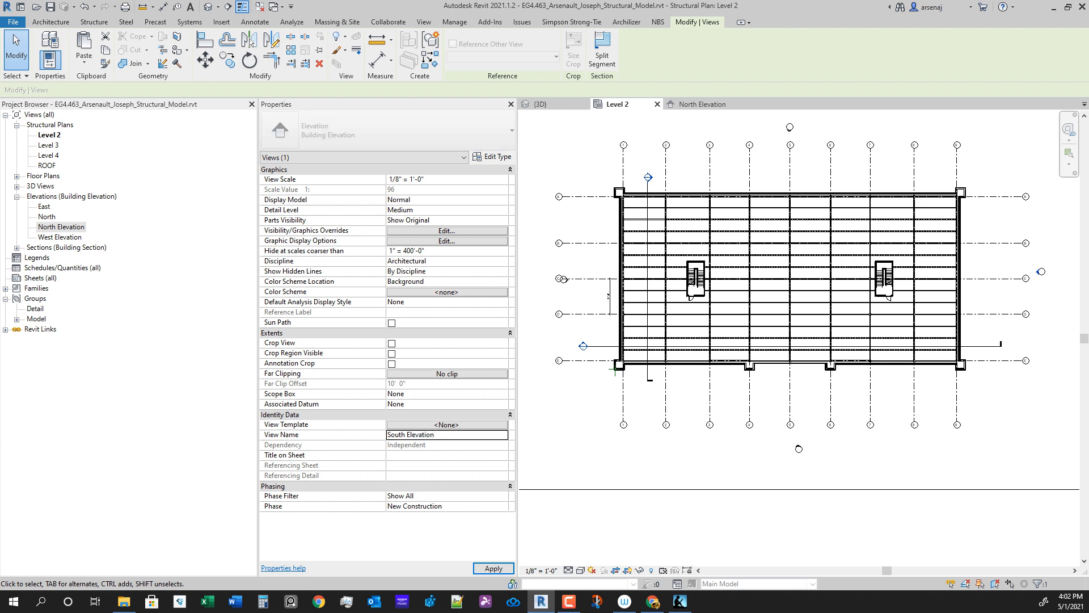
# Step: Rename the North elevation view, defined by the marker above the plan, as East Elevation
pyautogui.click(789, 127)
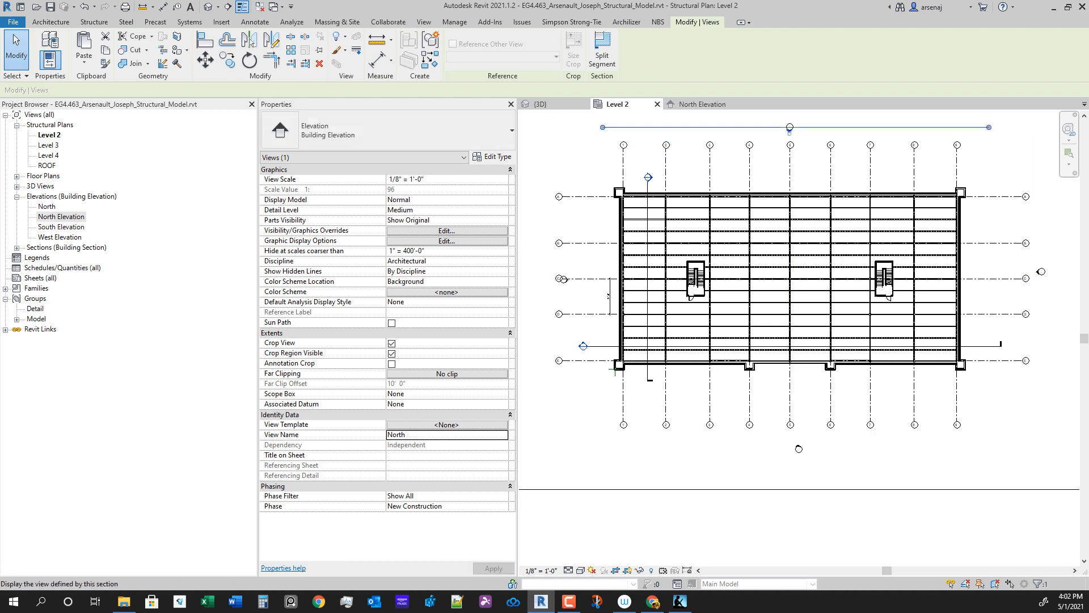
pyautogui.click(396, 435)
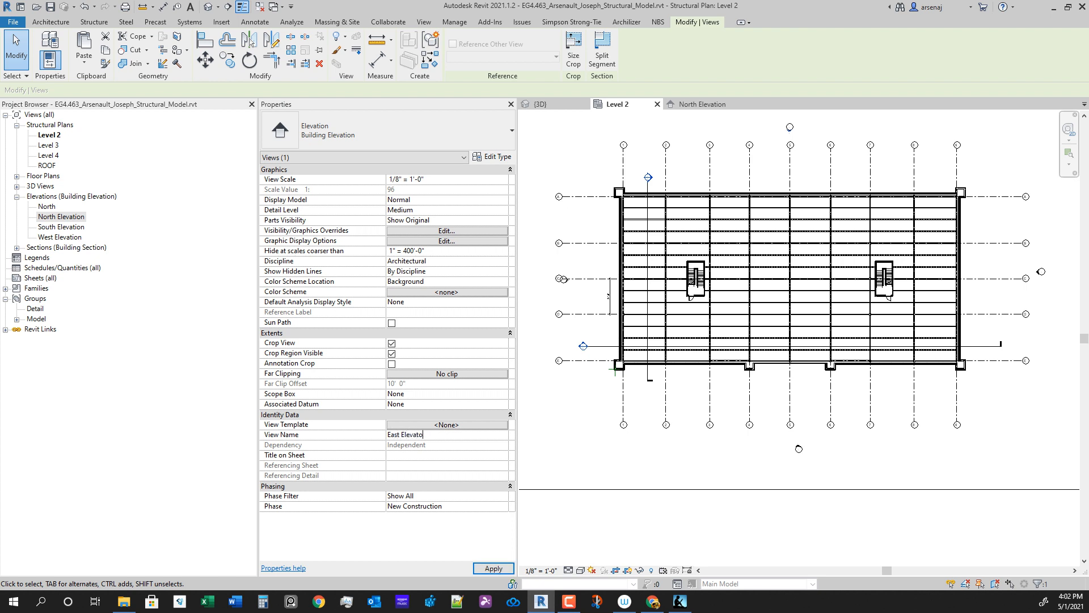
pyautogui.press('Return')
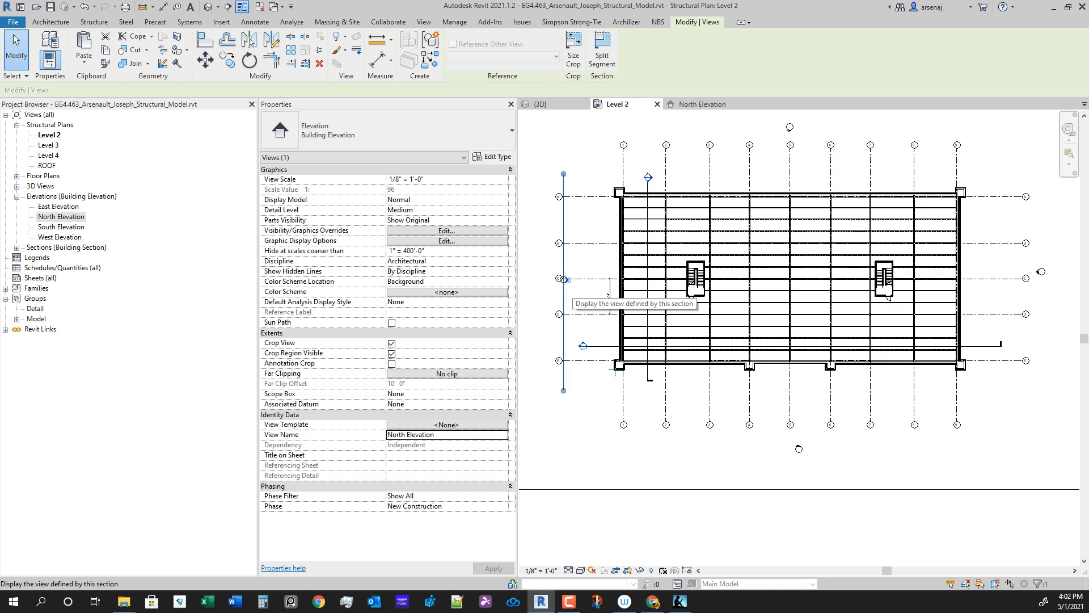
# Step: Open the North Elevation view from its marker on the Level 2 plan
pyautogui.doubleClick(566, 279)
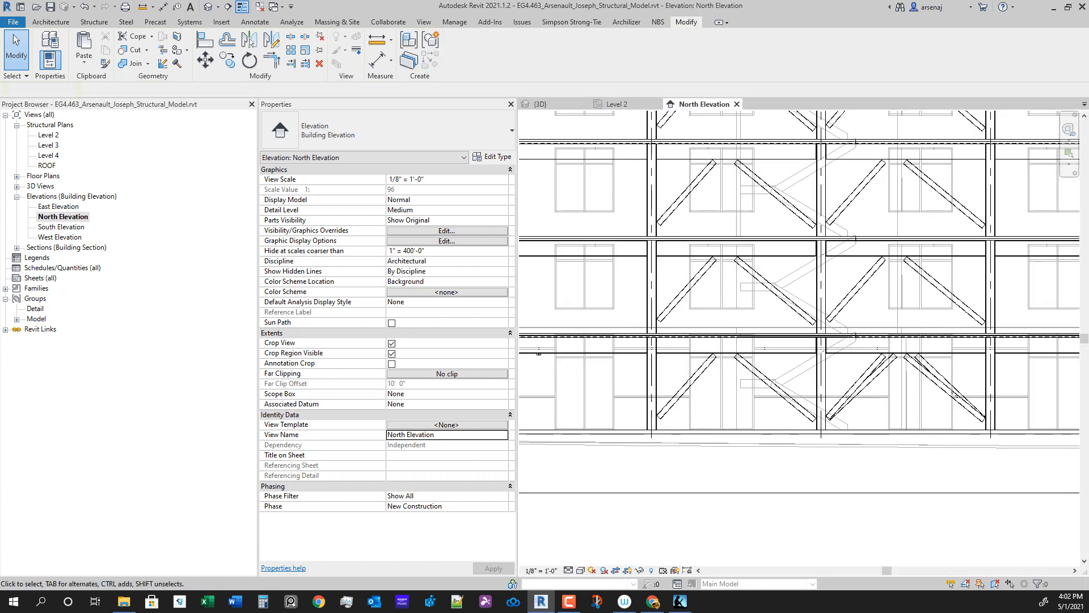
pyautogui.scroll(-2, 609, 383)
pyautogui.click(667, 386)
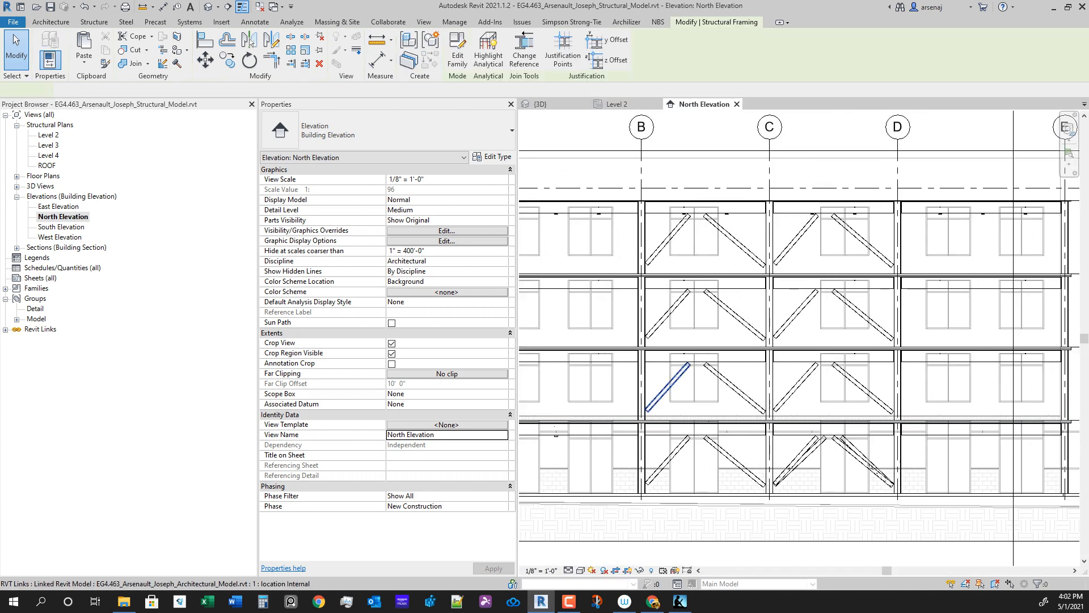
pyautogui.keyDown('ctrl'); pyautogui.click(734, 388); pyautogui.keyUp('ctrl')
pyautogui.keyDown('ctrl'); pyautogui.click(734, 315); pyautogui.keyUp('ctrl')
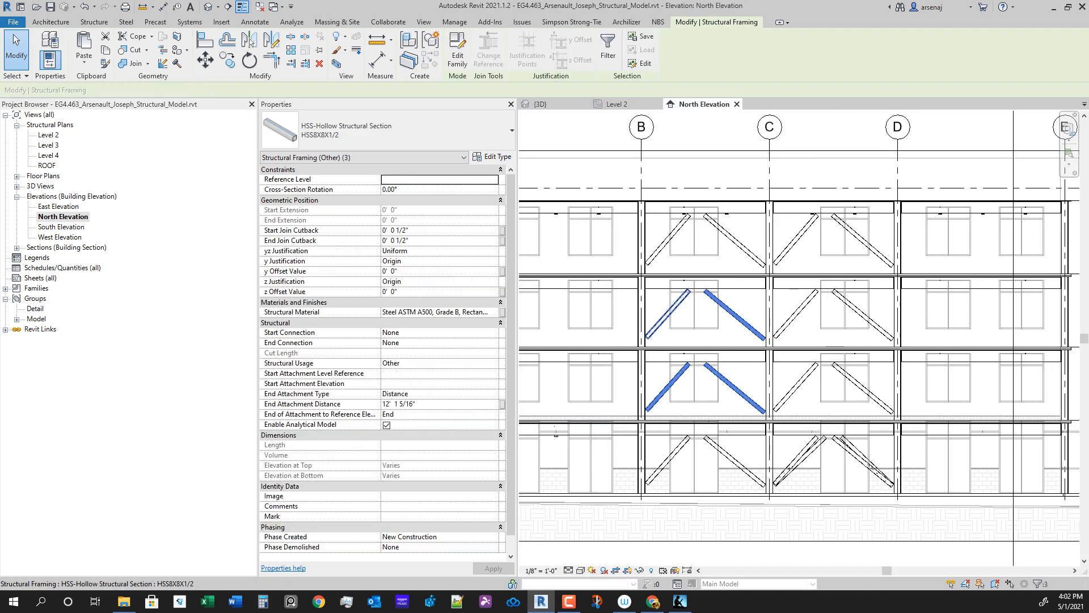
pyautogui.keyDown('ctrl'); pyautogui.click(668, 314); pyautogui.keyUp('ctrl')
pyautogui.keyDown('ctrl'); pyautogui.click(668, 239); pyautogui.keyUp('ctrl')
pyautogui.keyDown('ctrl'); pyautogui.click(734, 241); pyautogui.keyUp('ctrl')
pyautogui.keyDown('ctrl'); pyautogui.click(795, 387); pyautogui.keyUp('ctrl')
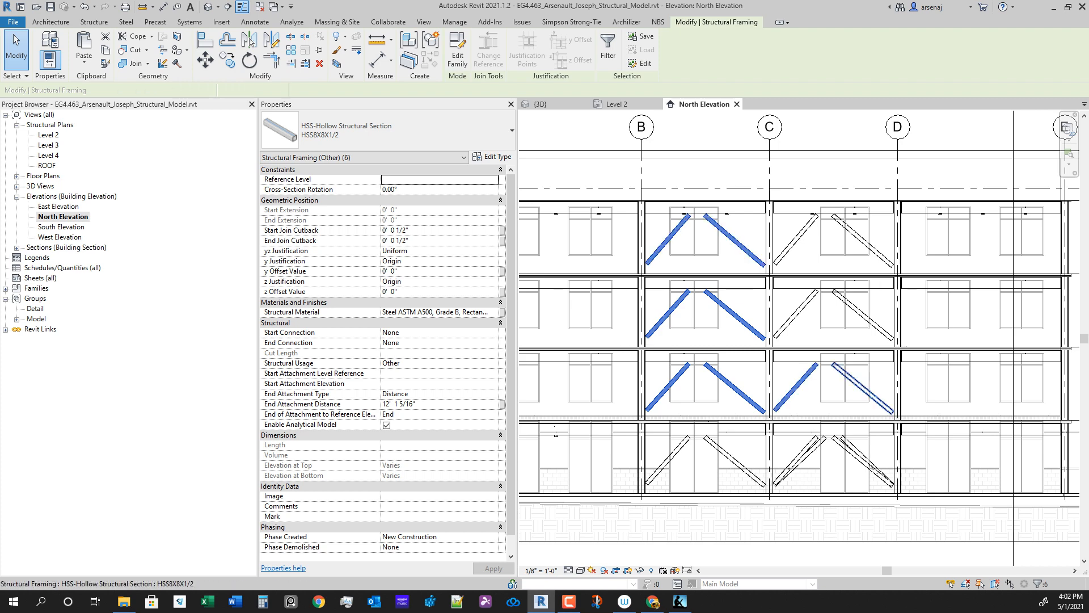
pyautogui.keyDown('ctrl'); pyautogui.click(862, 387); pyautogui.keyUp('ctrl')
pyautogui.keyDown('ctrl'); pyautogui.click(862, 315); pyautogui.keyUp('ctrl')
pyautogui.keyDown('ctrl'); pyautogui.click(795, 314); pyautogui.keyUp('ctrl')
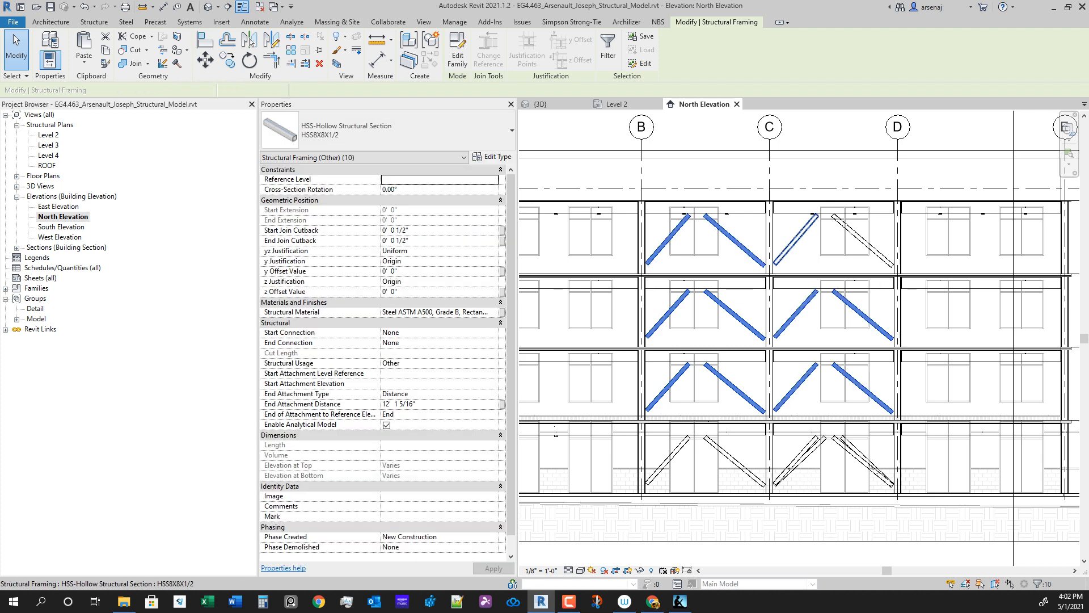
pyautogui.keyDown('ctrl'); pyautogui.click(795, 239); pyautogui.keyUp('ctrl')
pyautogui.press('Escape')
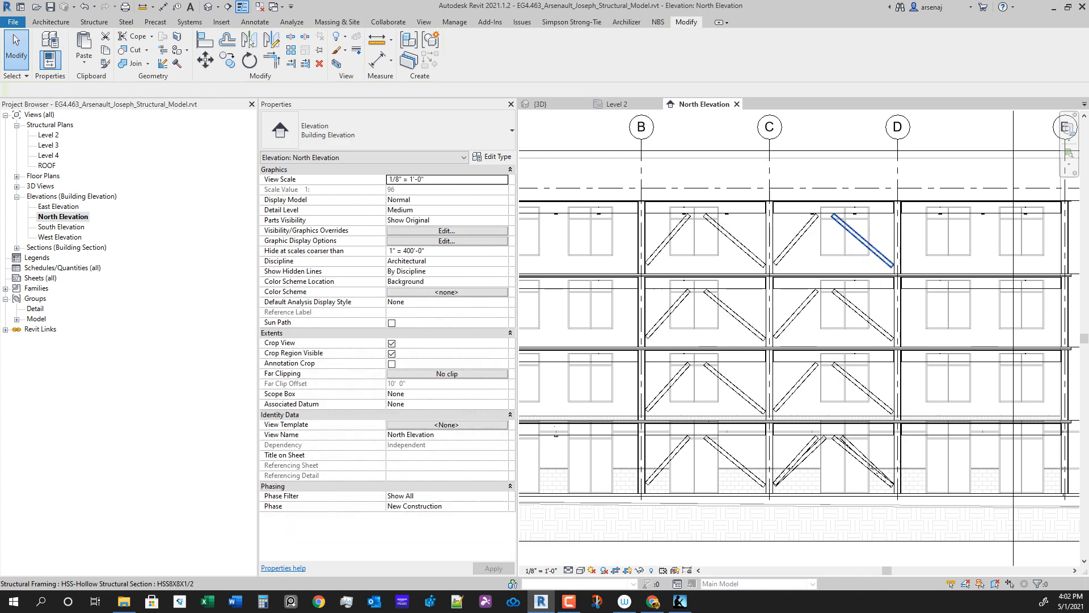
# Step: Delete the two Level 4 HSS8X8X1/2 diagonal braces between grids C and D
pyautogui.click(861, 250)
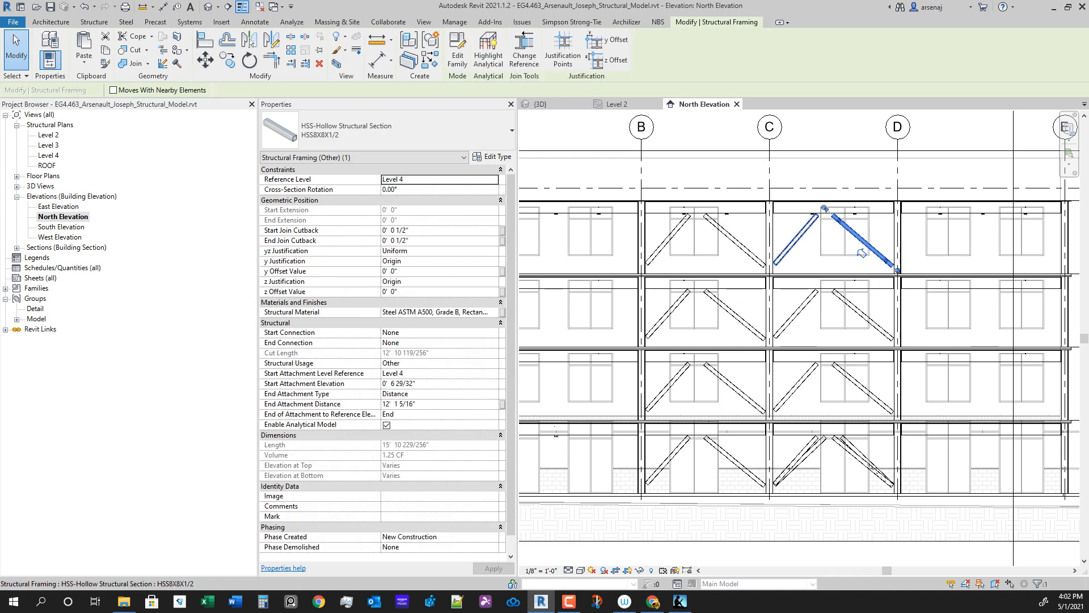
pyautogui.keyDown('ctrl'); pyautogui.click(794, 240); pyautogui.keyUp('ctrl')
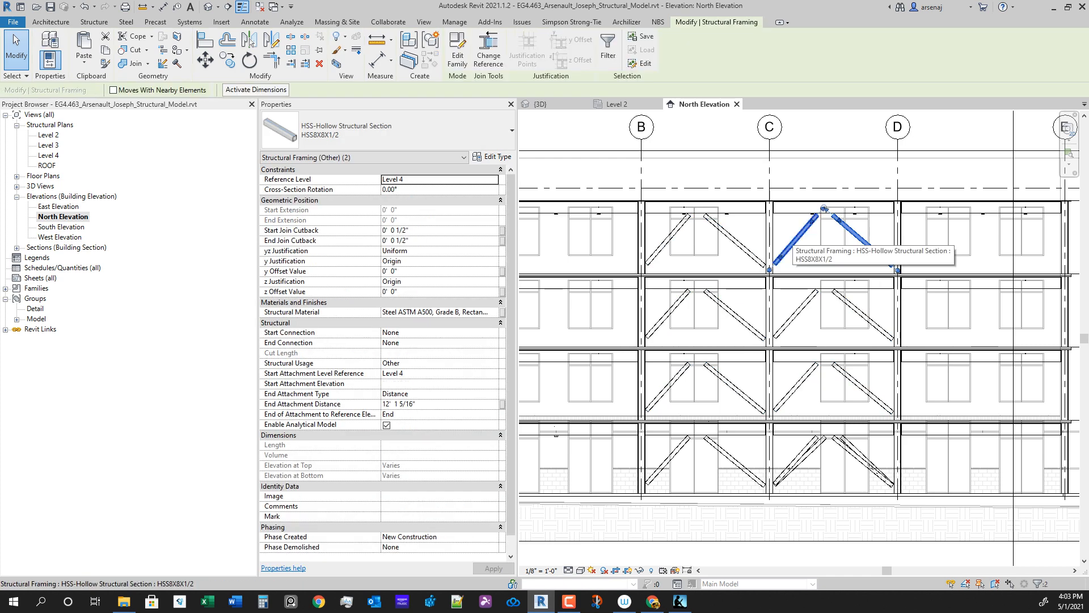
pyautogui.press('Escape')
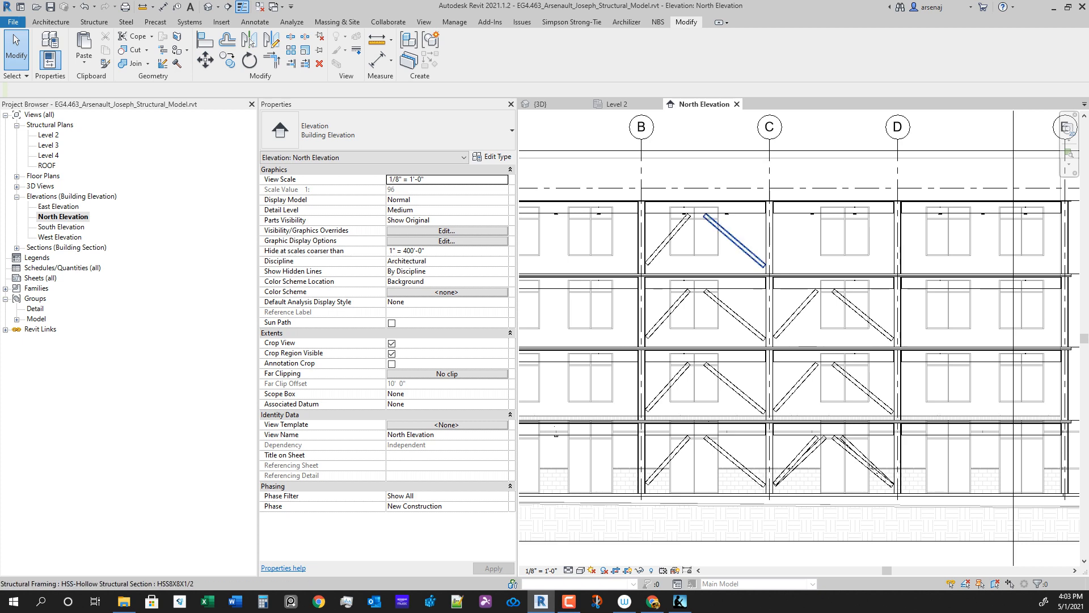
# Step: Delete the two Level 4 braces between grids B and C and the four Level 3 braces between grids B and D
pyautogui.click(734, 241)
pyautogui.keyDown('ctrl'); pyautogui.click(668, 239); pyautogui.keyUp('ctrl')
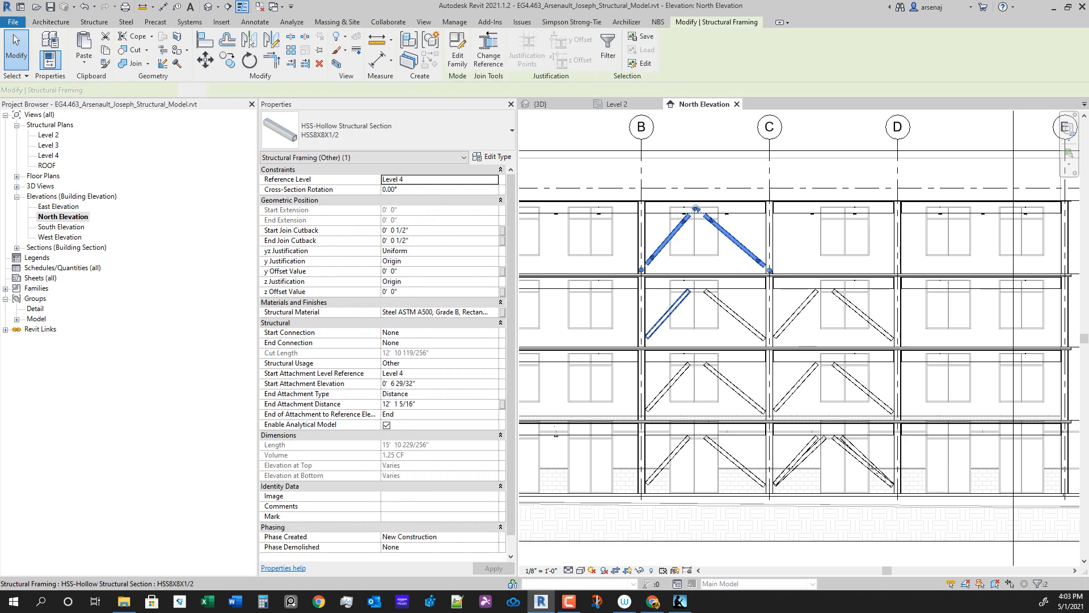
pyautogui.keyDown('ctrl'); pyautogui.click(669, 314); pyautogui.keyUp('ctrl')
pyautogui.keyDown('ctrl'); pyautogui.click(734, 314); pyautogui.keyUp('ctrl')
pyautogui.keyDown('ctrl'); pyautogui.click(796, 313); pyautogui.keyUp('ctrl')
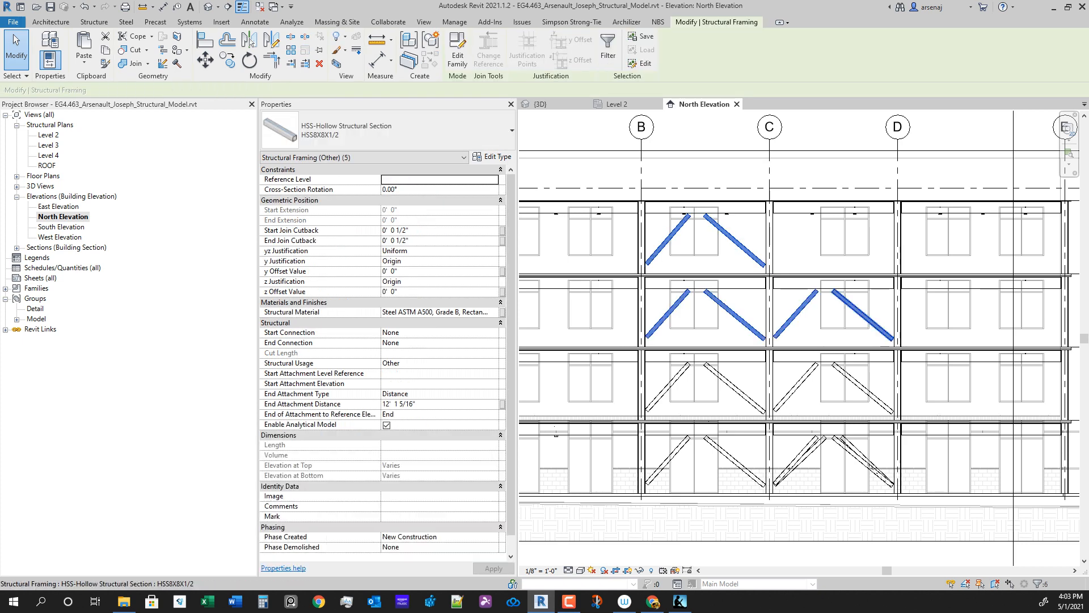
pyautogui.keyDown('ctrl'); pyautogui.click(862, 314); pyautogui.keyUp('ctrl')
pyautogui.press('Escape')
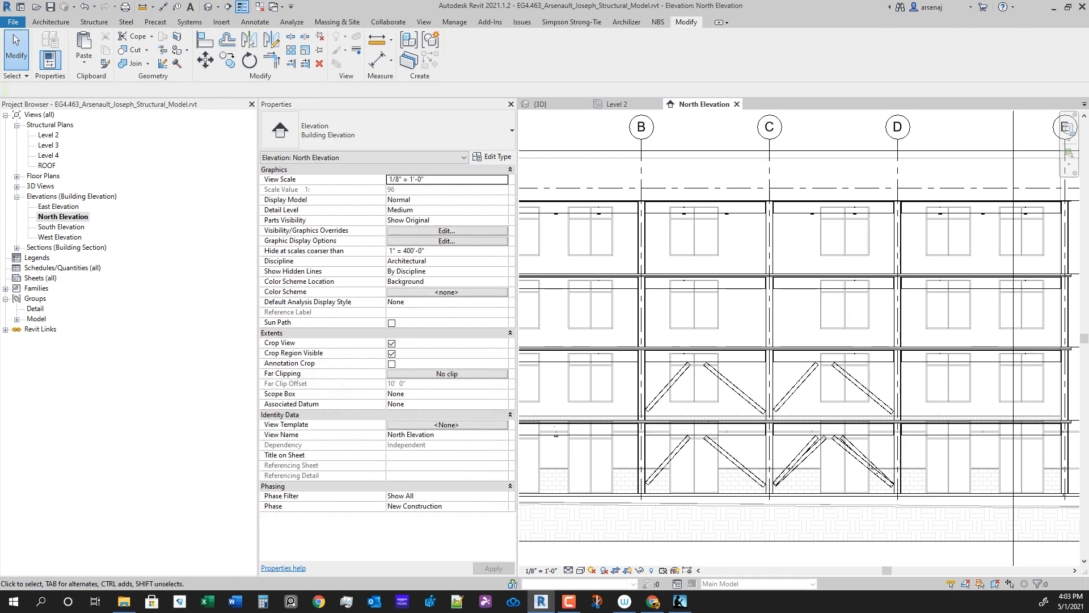
# Step: Delete the four Level 2 HSS8X8X1/2 diagonal braces between grids B and D
pyautogui.click(661, 396)
pyautogui.keyDown('ctrl'); pyautogui.click(734, 388); pyautogui.keyUp('ctrl')
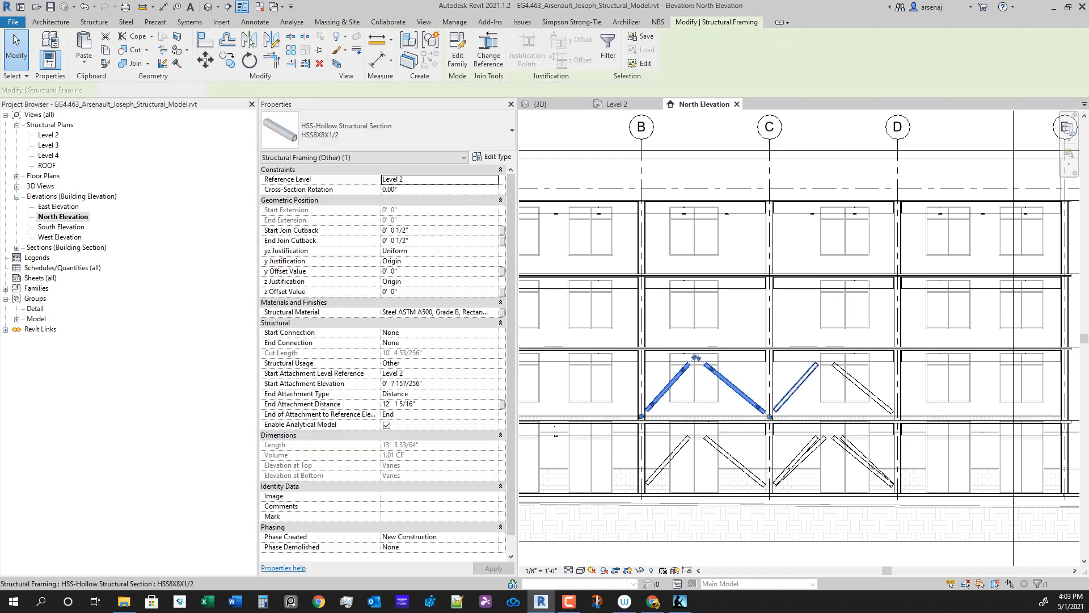
pyautogui.keyDown('ctrl'); pyautogui.click(796, 386); pyautogui.keyUp('ctrl')
pyautogui.keyDown('ctrl'); pyautogui.click(862, 388); pyautogui.keyUp('ctrl')
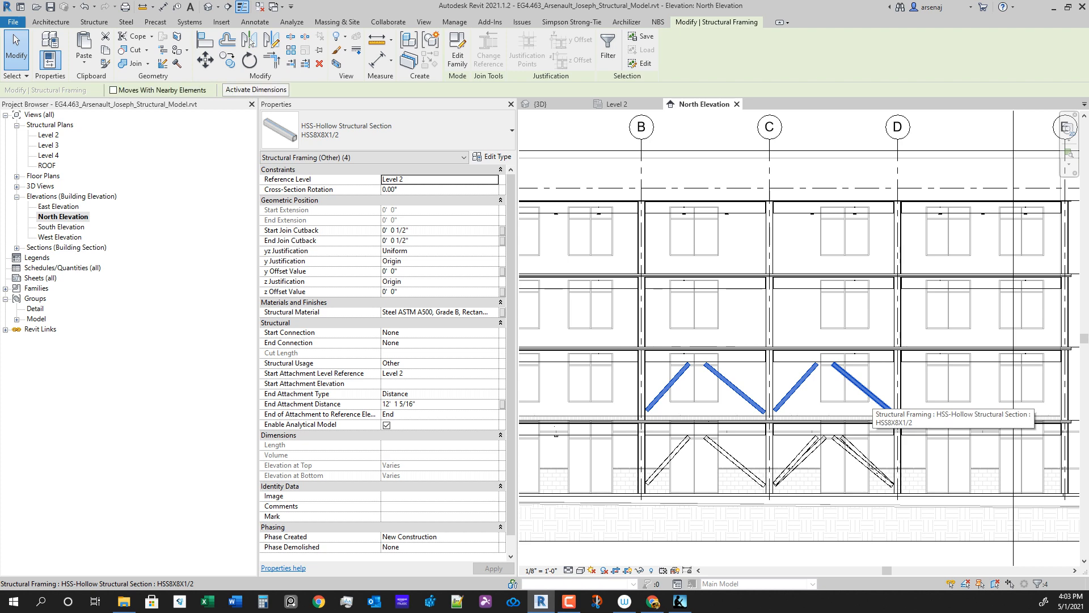
pyautogui.press('Escape')
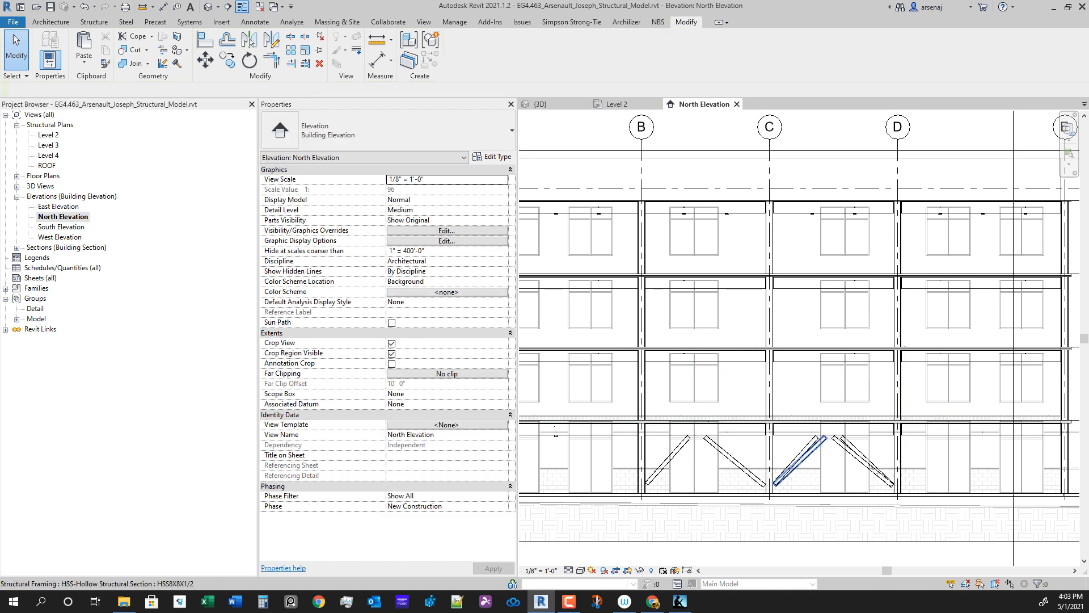
# Step: Switch the end attachment type of the Level 1 brace beside grid B to Ratio and set its end attachment ratio to 0.9
pyautogui.scroll(-2, 828, 459)
pyautogui.scroll(1, 828, 460)
pyautogui.scroll(-2, 828, 459)
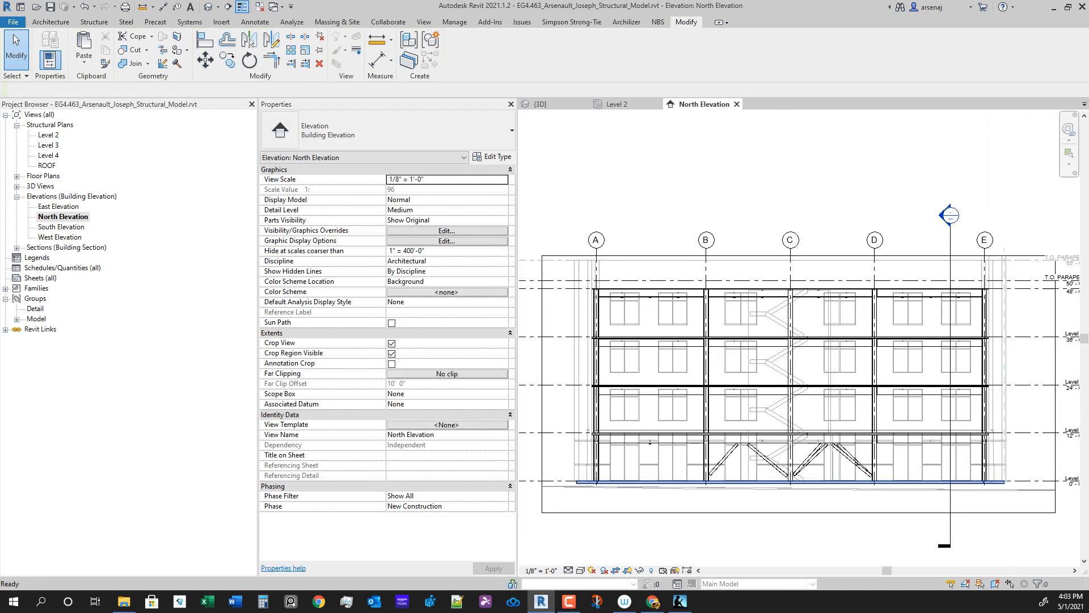
pyautogui.scroll(2, 805, 478)
pyautogui.moveTo(658, 498); pyautogui.dragTo(590, 475, button='middle')
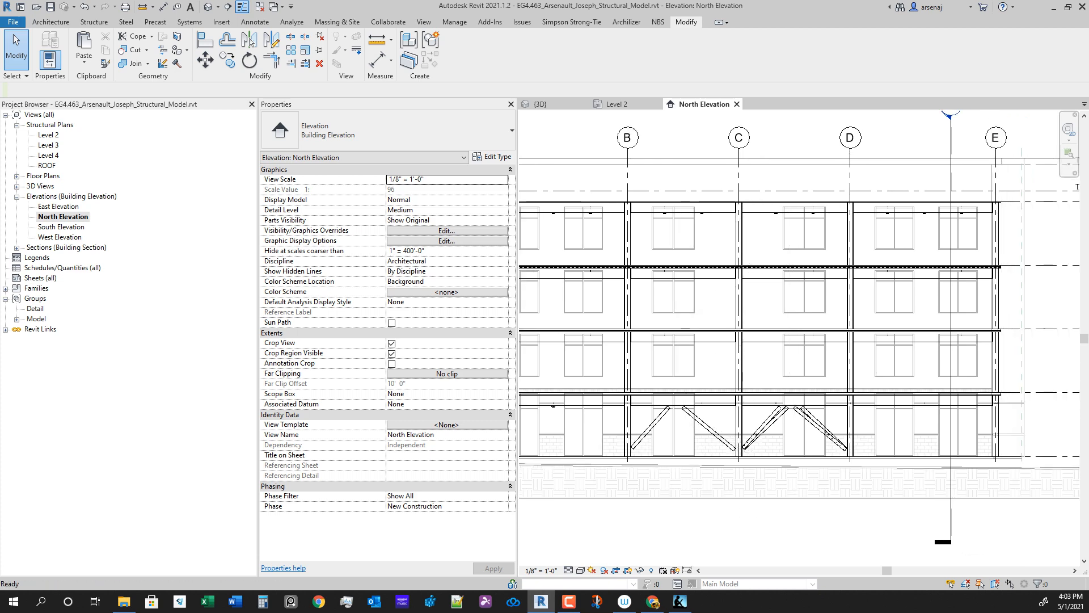
pyautogui.scroll(2, 700, 454)
pyautogui.click(612, 408)
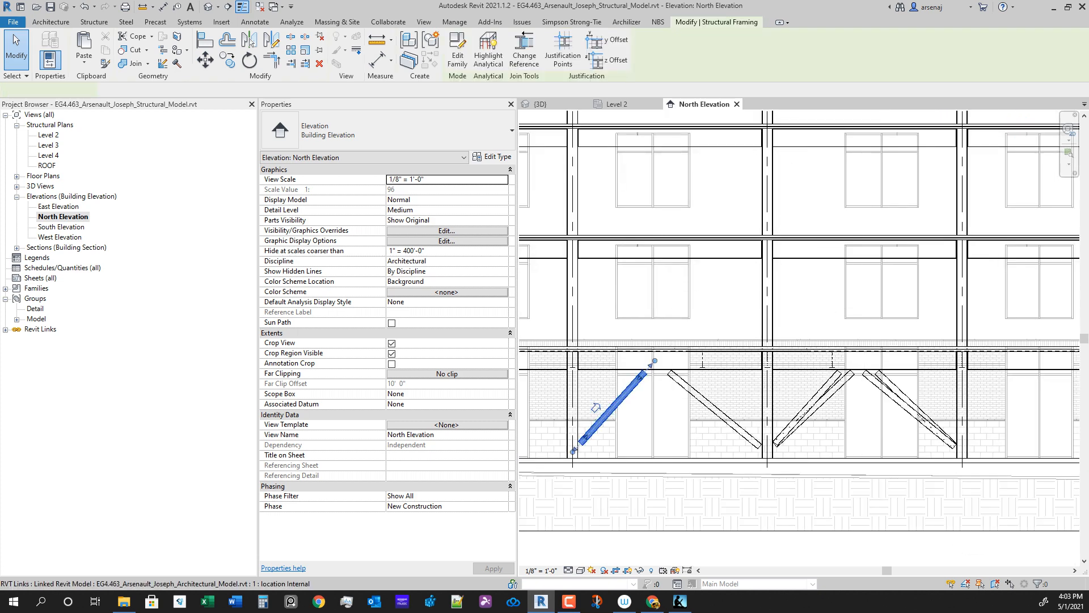
pyautogui.scroll(-1, 660, 463)
pyautogui.scroll(1, 661, 462)
pyautogui.moveTo(661, 462); pyautogui.dragTo(698, 455, button='middle')
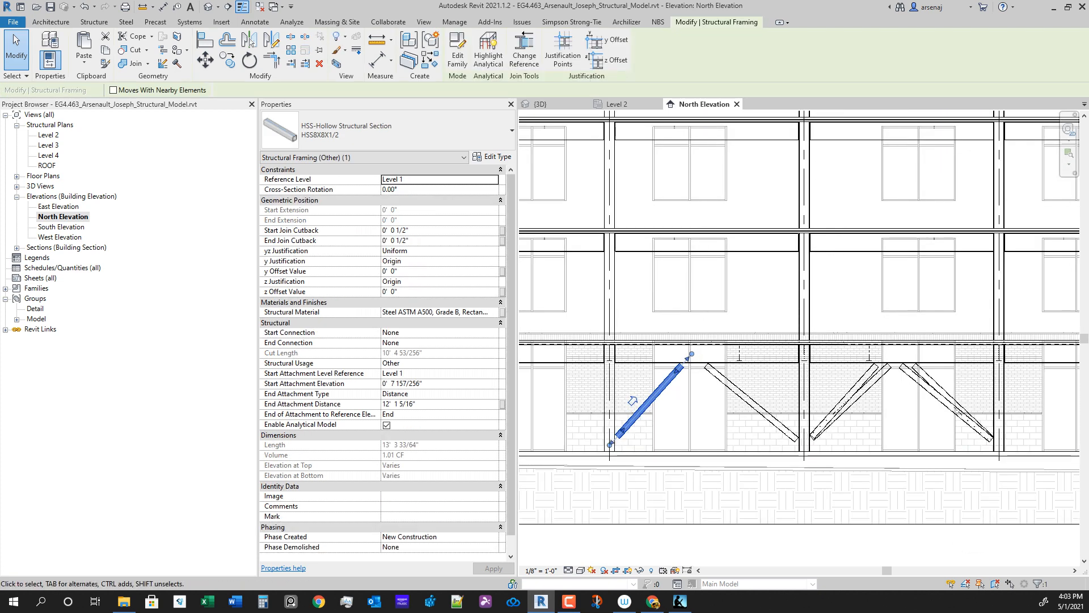
pyautogui.moveTo(698, 455); pyautogui.dragTo(700, 448, button='middle')
pyautogui.scroll(2, 693, 363)
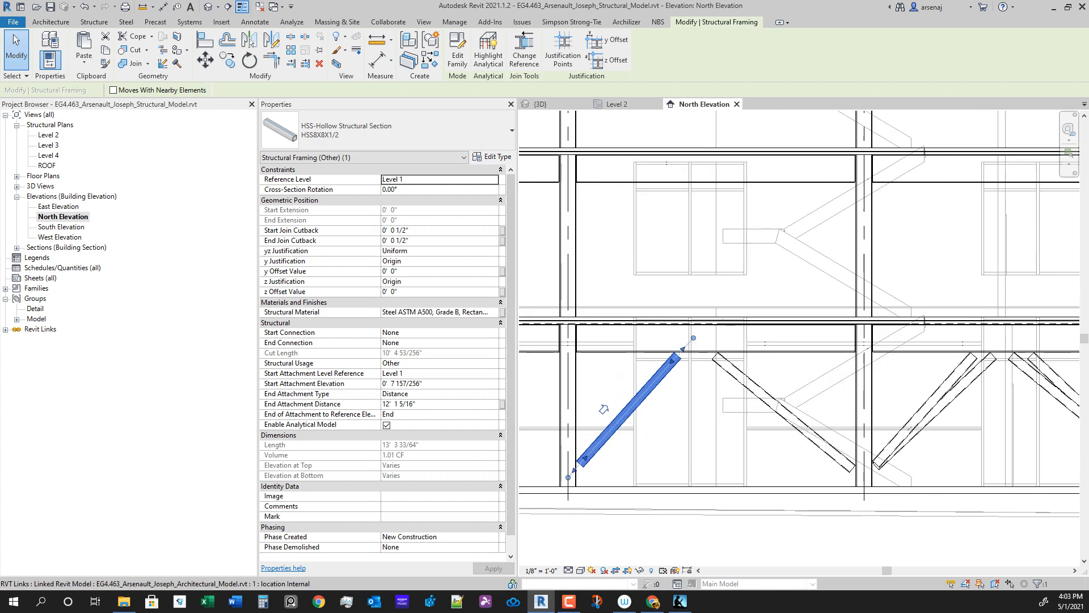
pyautogui.scroll(-2, 759, 341)
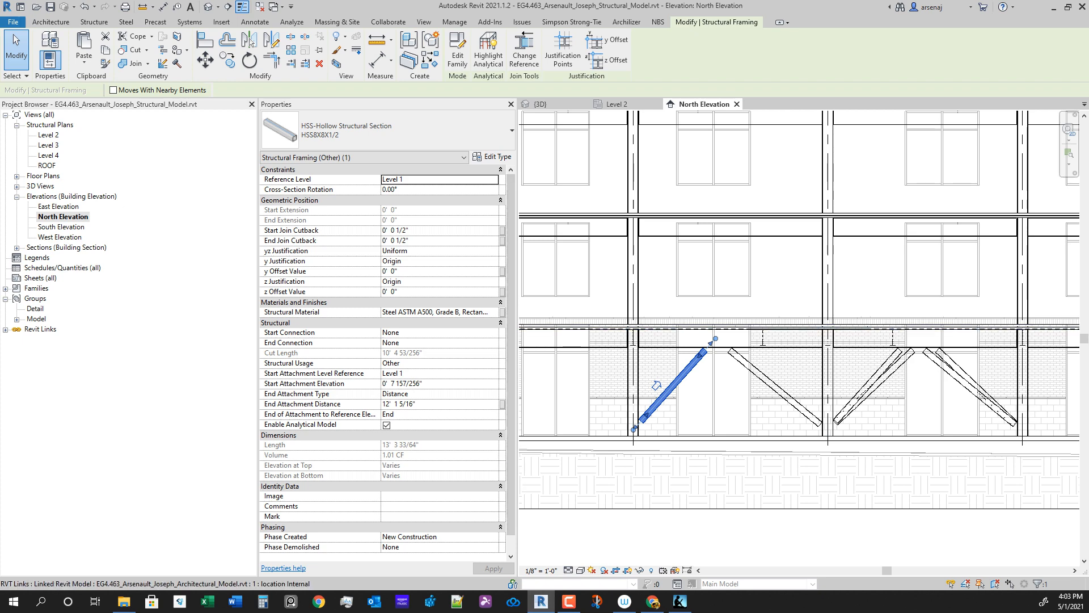
pyautogui.click(397, 393)
pyautogui.click(493, 393)
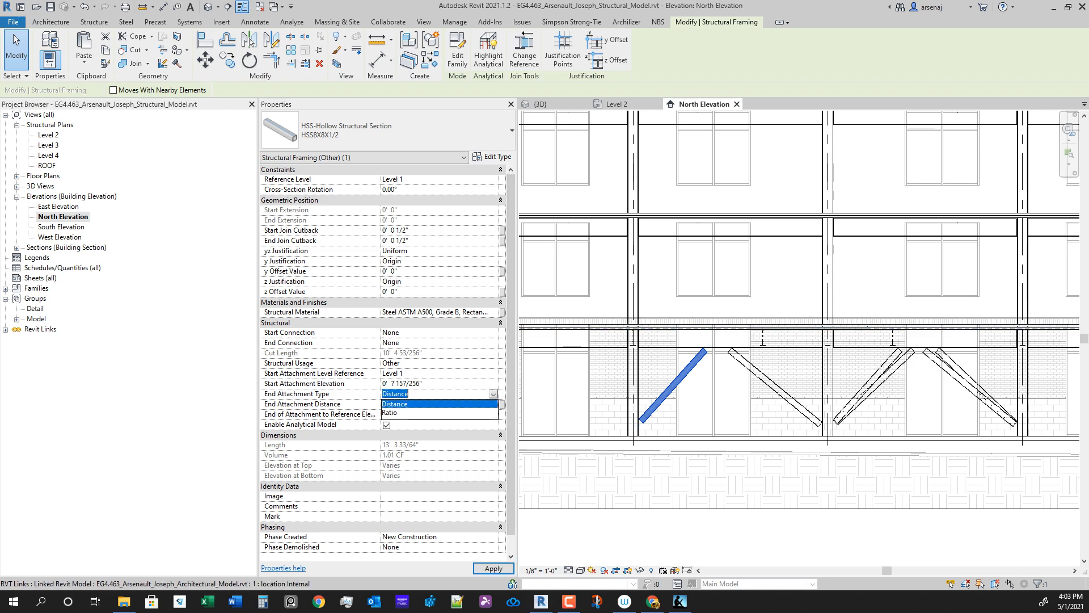
pyautogui.click(397, 413)
pyautogui.click(439, 404)
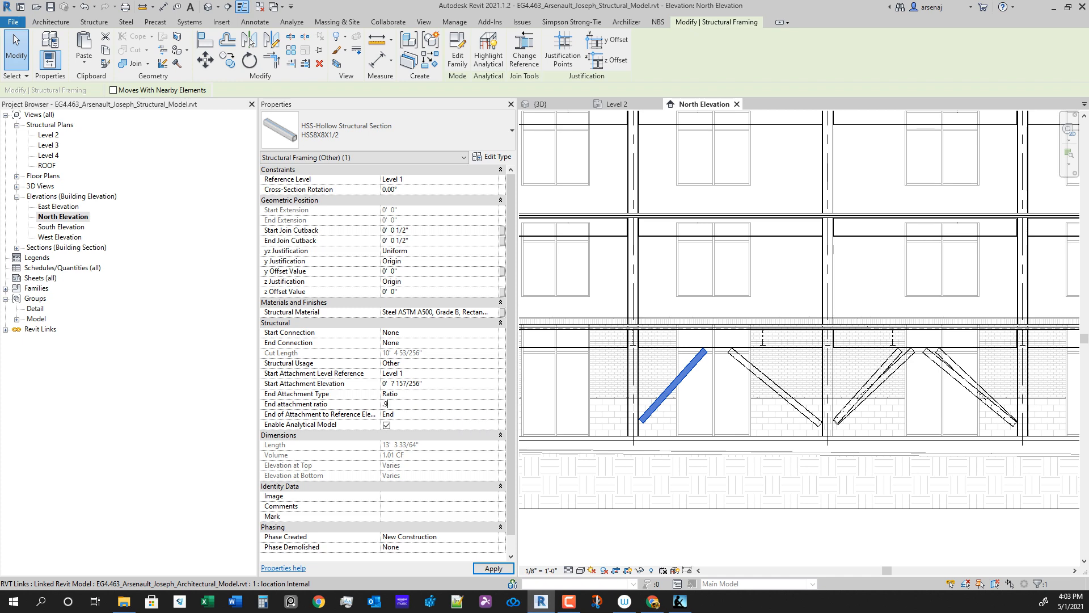
pyautogui.press('Return')
# Step: Set the end attachment ratio of the selected Level 1 brace to 0.7
pyautogui.scroll(2, 681, 389)
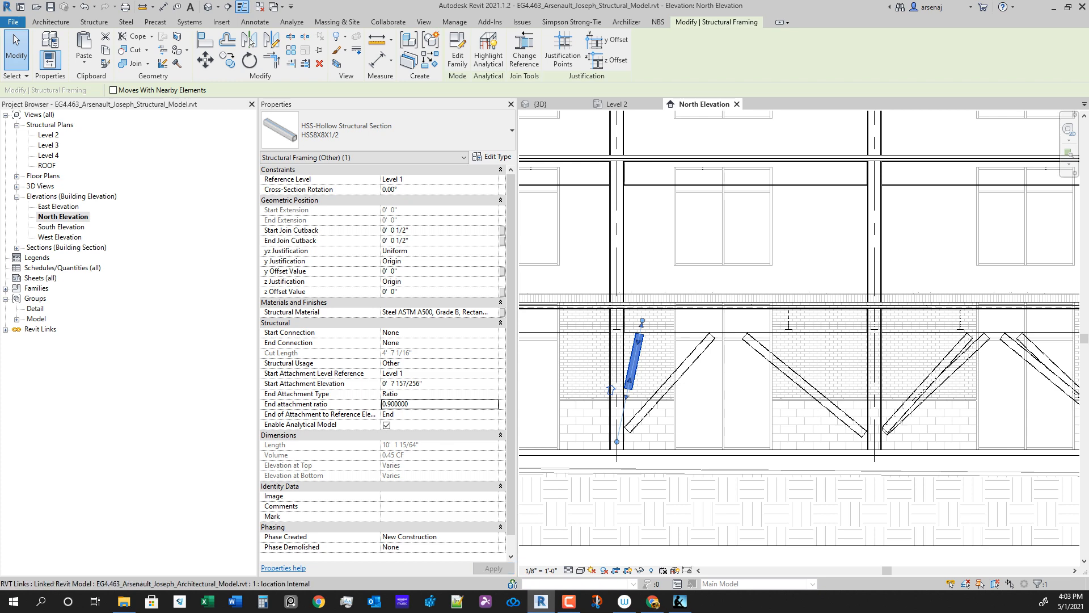
pyautogui.click(440, 404)
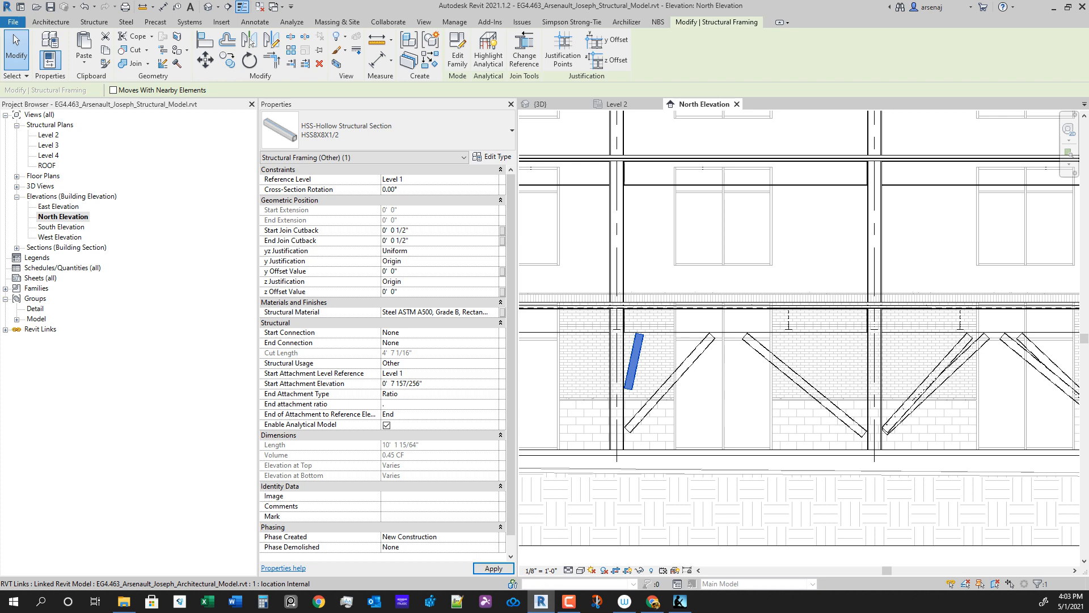
pyautogui.write('.7')
pyautogui.press('Return')
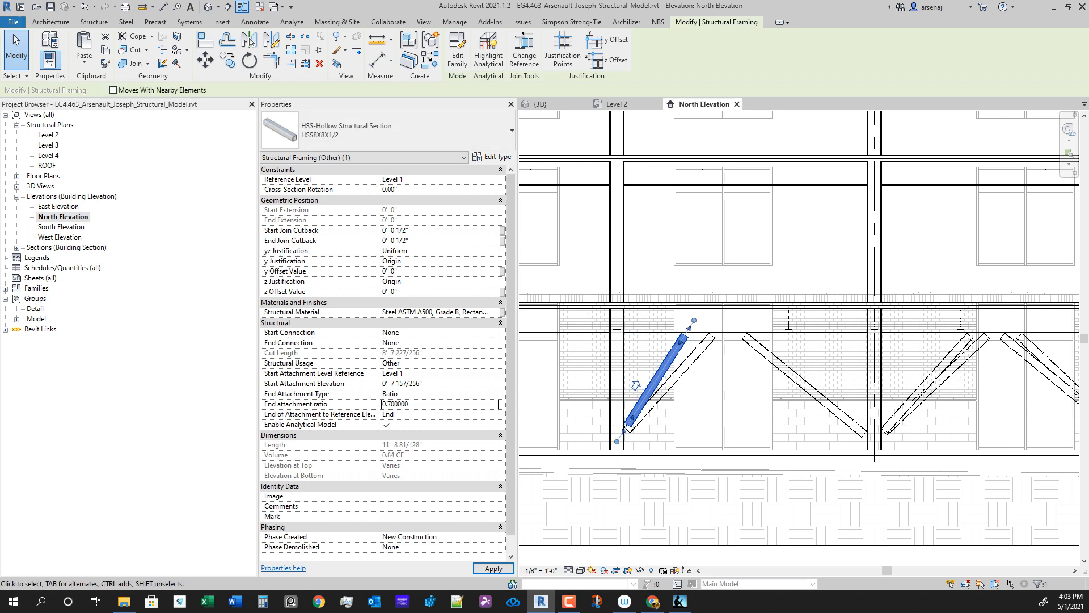
# Step: Set the end attachment ratio of the selected Level 1 brace to 0.8
pyautogui.scroll(2, 691, 434)
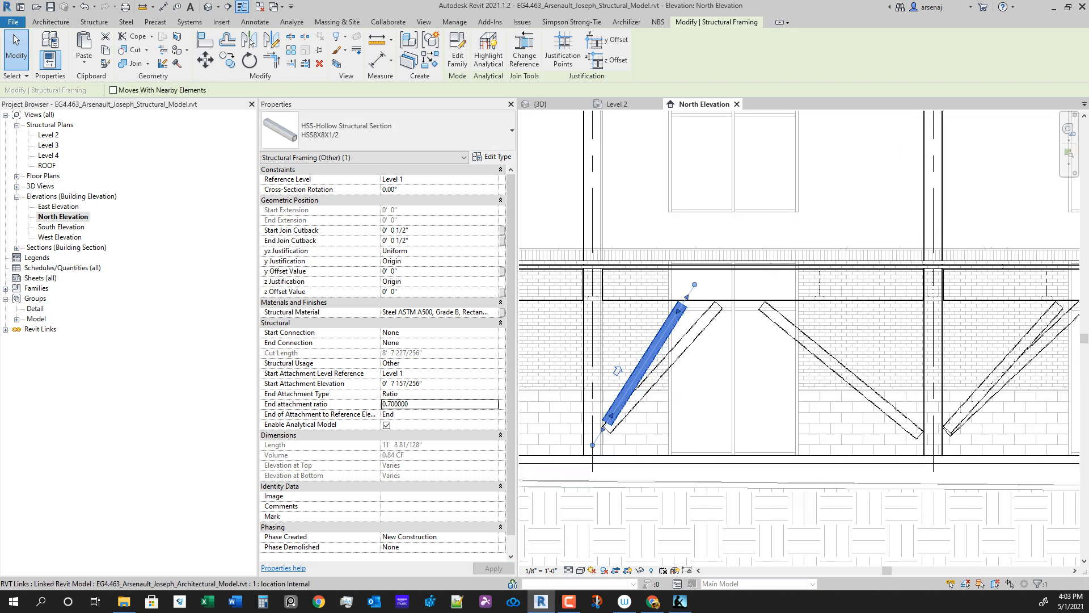
pyautogui.scroll(2, 641, 443)
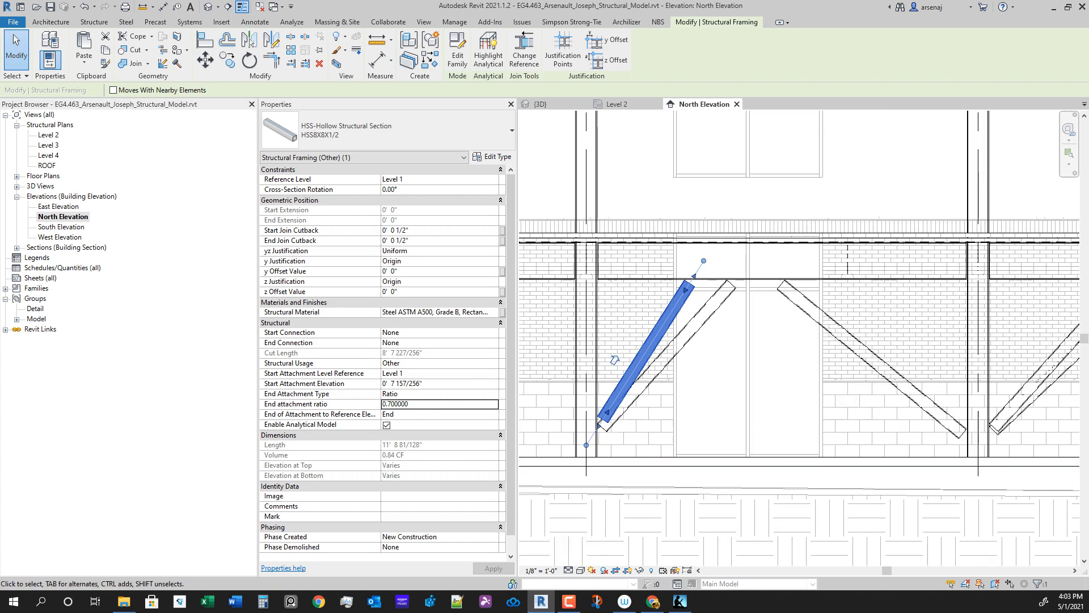
pyautogui.scroll(-3, 800, 295)
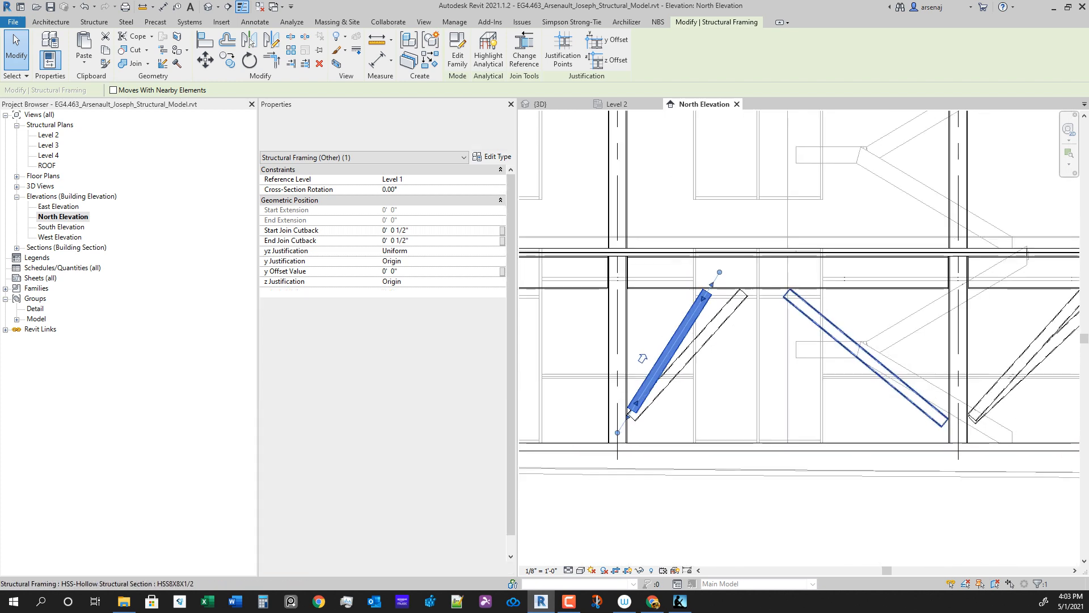
pyautogui.scroll(-3, 805, 393)
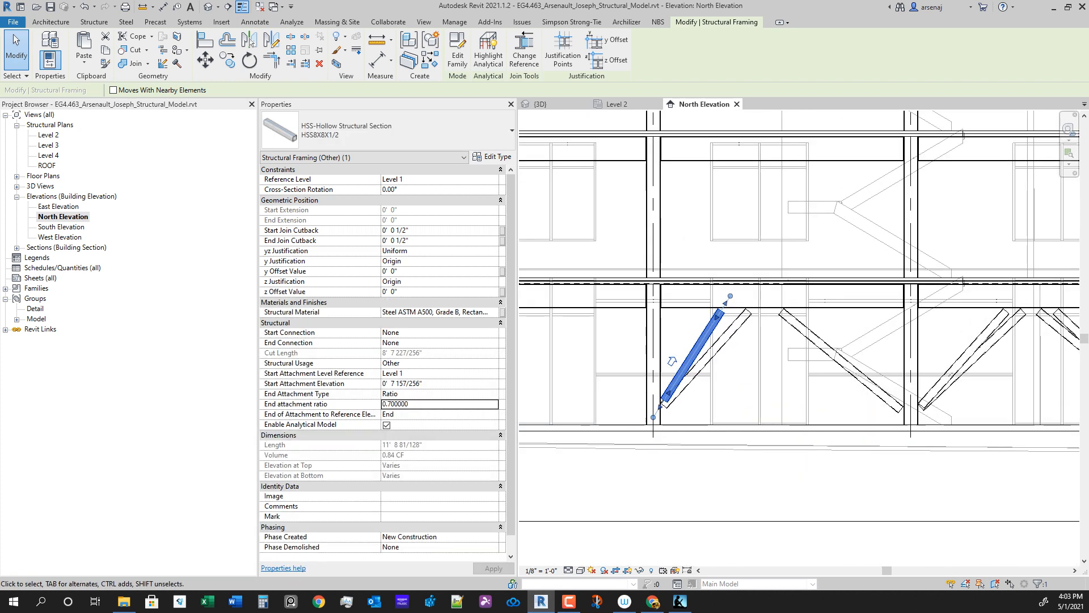
pyautogui.scroll(3, 790, 395)
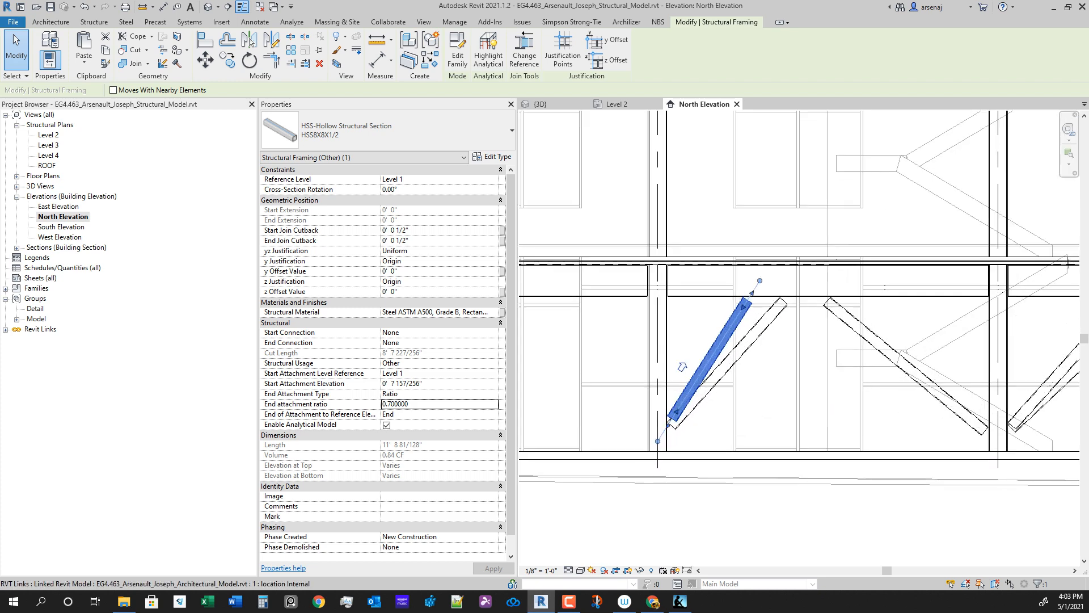
pyautogui.click(439, 403)
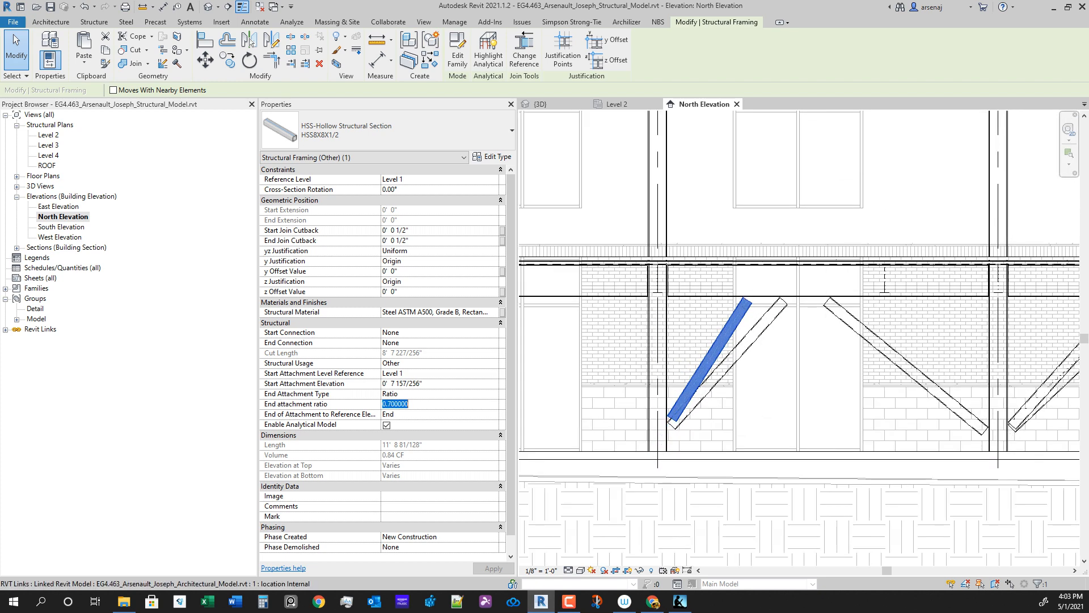
pyautogui.press('Return')
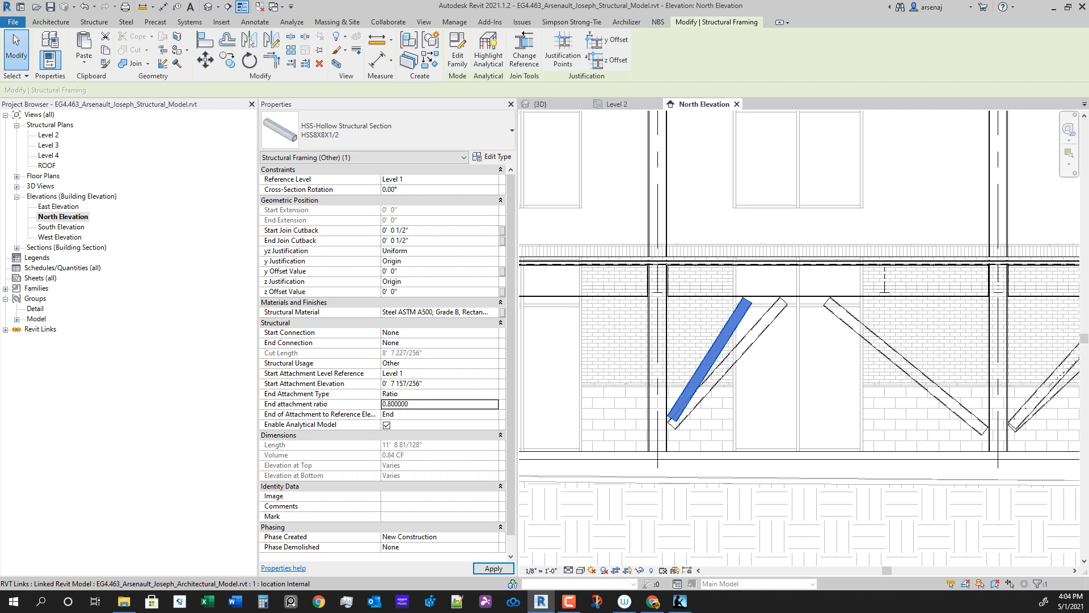
pyautogui.scroll(2, 658, 367)
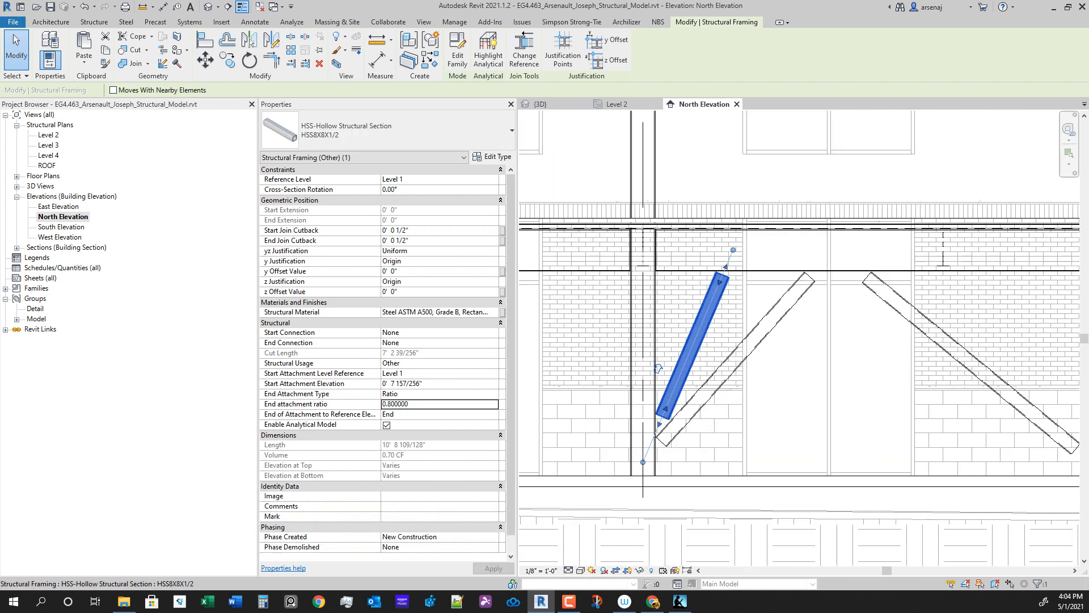
# Step: Undo the last two end attachment ratio changes on the Level 1 brace
pyautogui.moveTo(663, 369); pyautogui.dragTo(671, 371)
pyautogui.press('Escape')
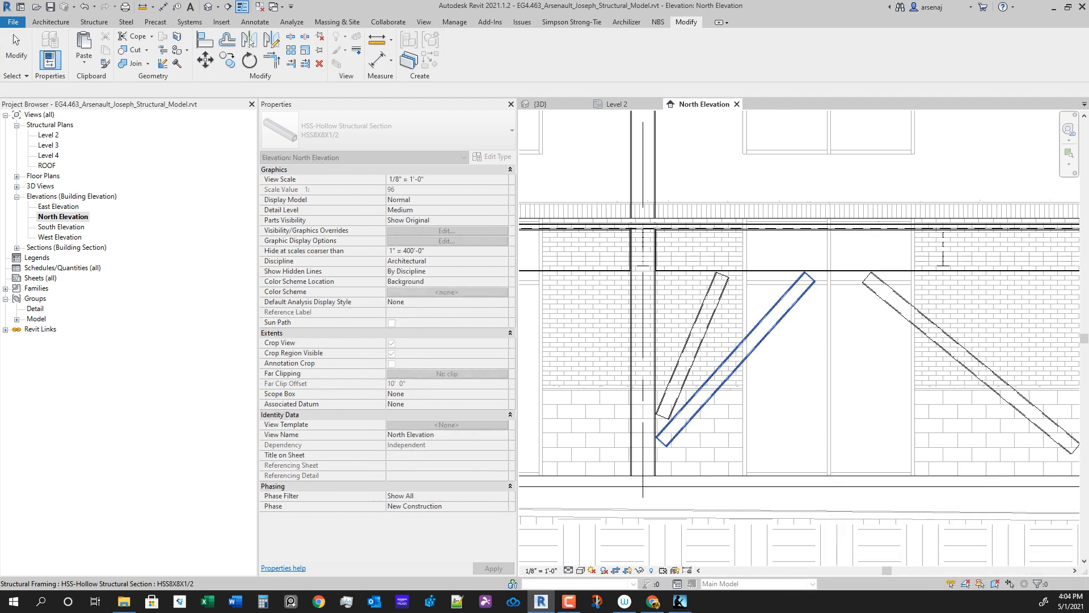
pyautogui.click(683, 387)
pyautogui.hotkey('ctrl', 'z')
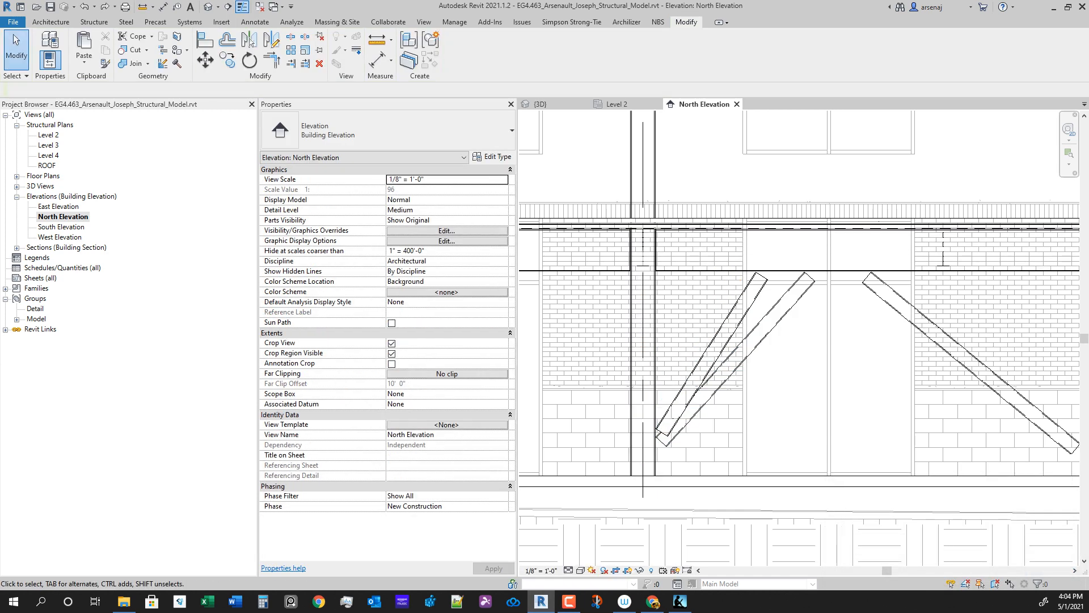
pyautogui.hotkey('ctrl', 'z')
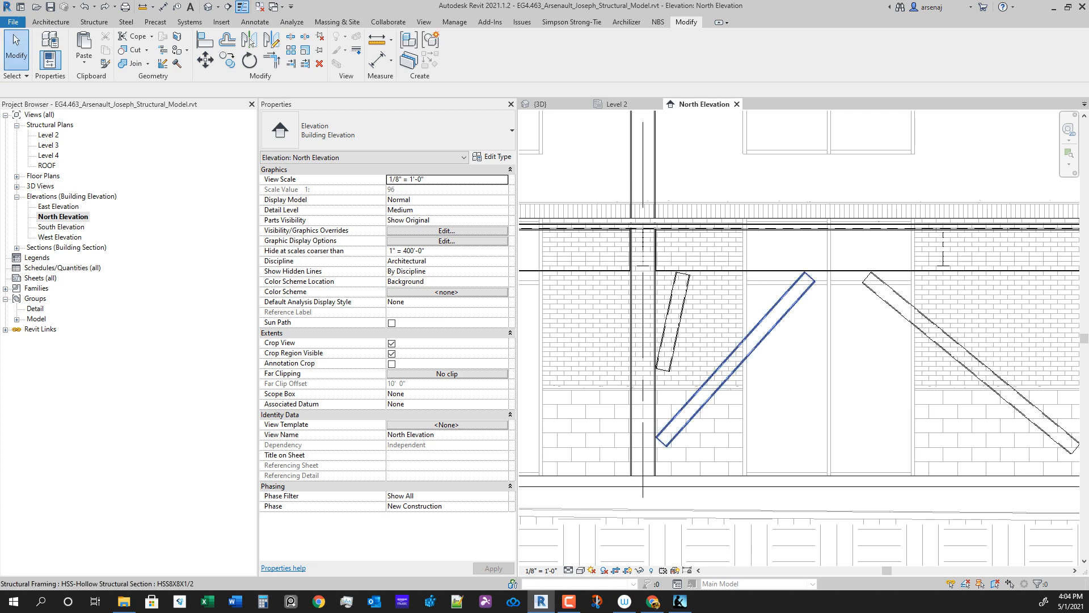
# Step: Examine the overlapping Level 1 brace beside grid B in the 3D view, and return to the North Elevation
pyautogui.click(733, 363)
pyautogui.scroll(-2, 732, 366)
pyautogui.moveTo(732, 366); pyautogui.dragTo(667, 340, button='middle')
pyautogui.scroll(1, 666, 339)
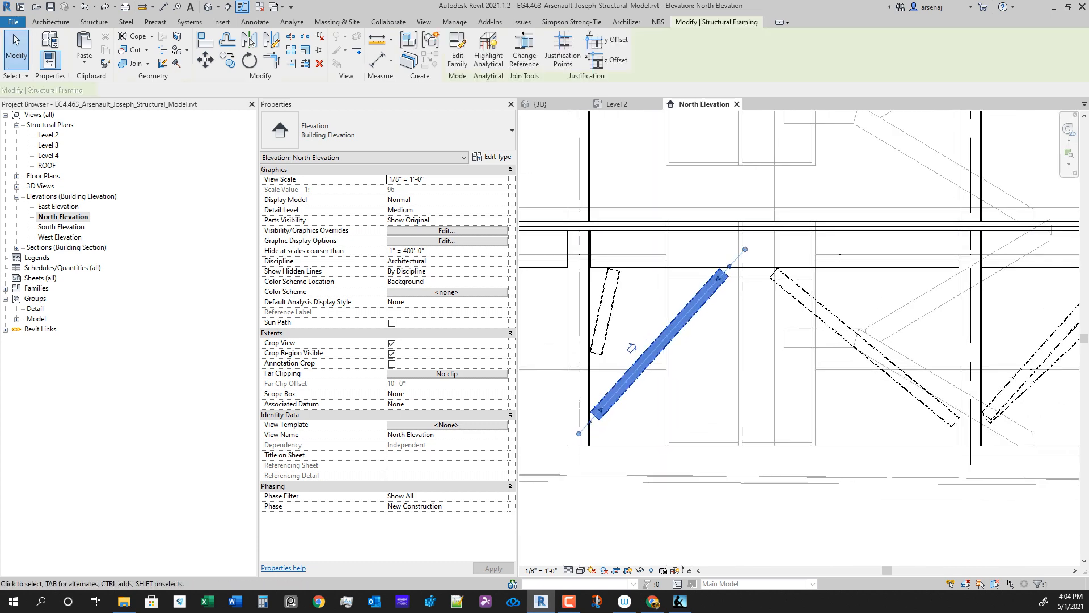
pyautogui.click(538, 104)
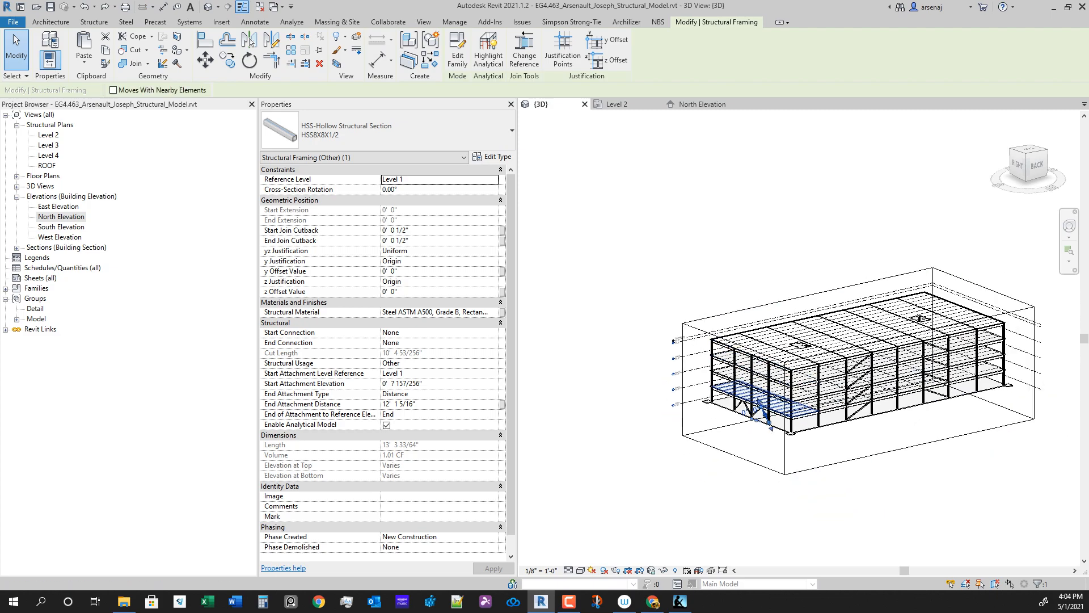
pyautogui.keyDown('shift'); pyautogui.moveTo(760, 425); pyautogui.dragTo(790, 364, button='middle'); pyautogui.keyUp('shift')
pyautogui.scroll(4, 773, 415)
pyautogui.press('Escape')
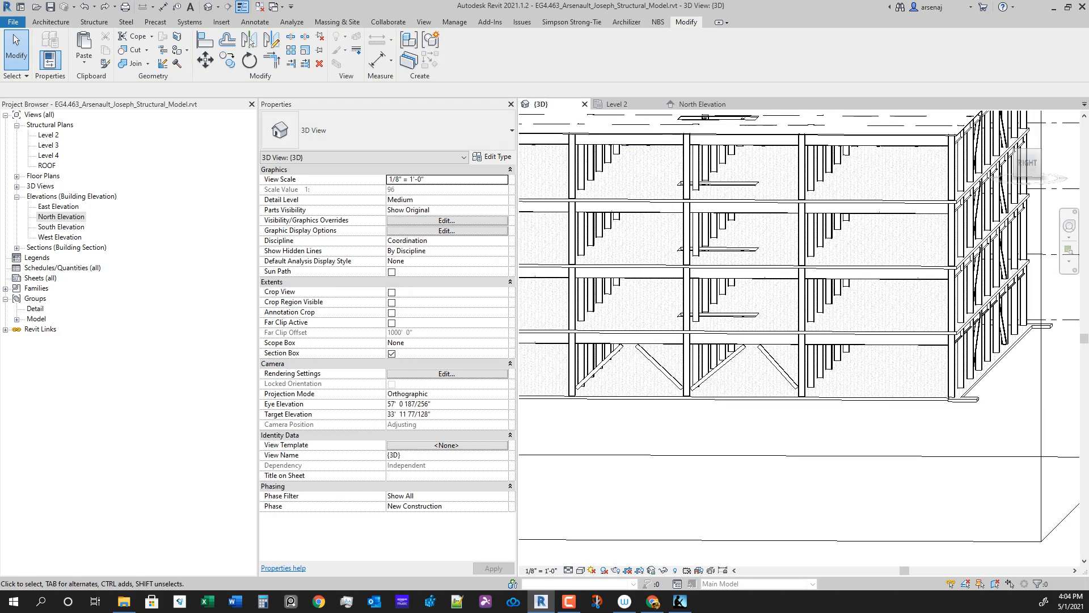
pyautogui.hotkey('ctrl', 'Tab')
pyautogui.hotkey('ctrl', 'Tab')
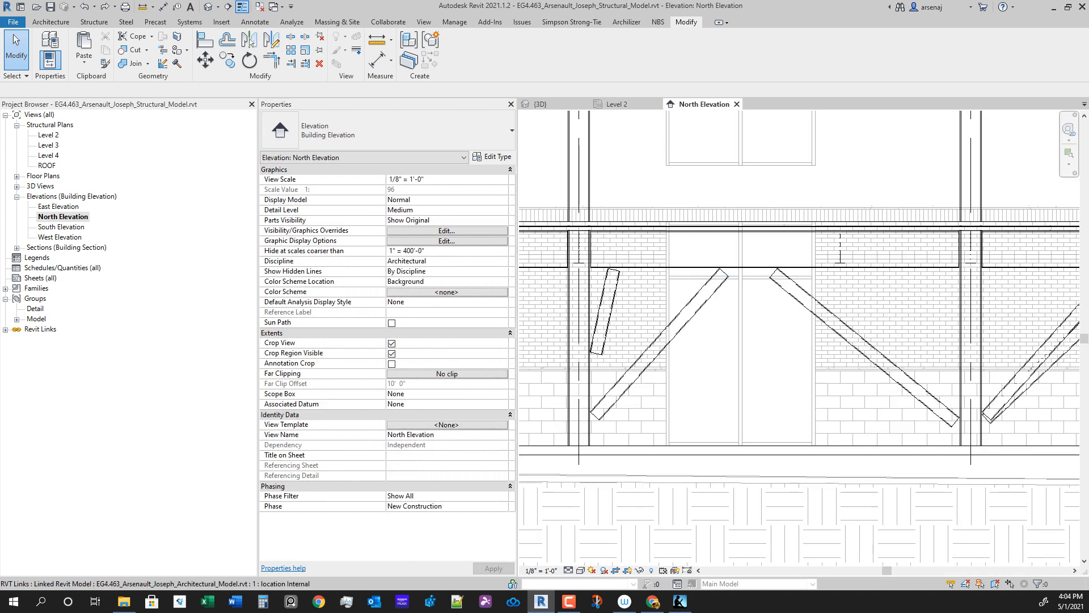
# Step: Set the North Elevation's far clipping to Clip without line with a far clip offset of 80' 0"
pyautogui.scroll(-1, 865, 385)
pyautogui.click(638, 320)
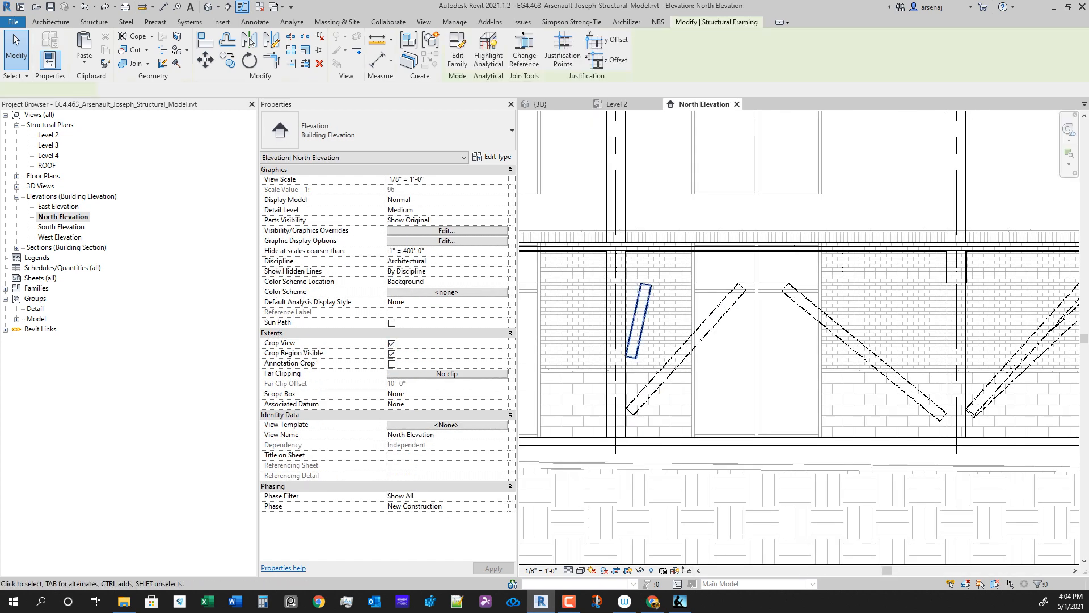
pyautogui.press('Escape')
pyautogui.scroll(-1, 780, 238)
pyautogui.scroll(-5, 747, 442)
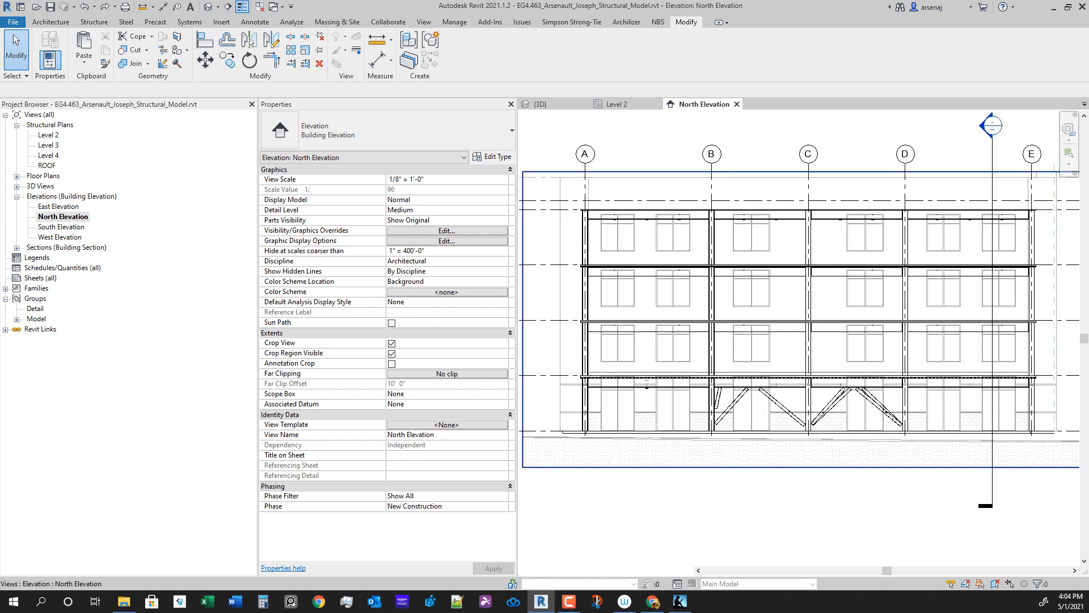
pyautogui.click(447, 373)
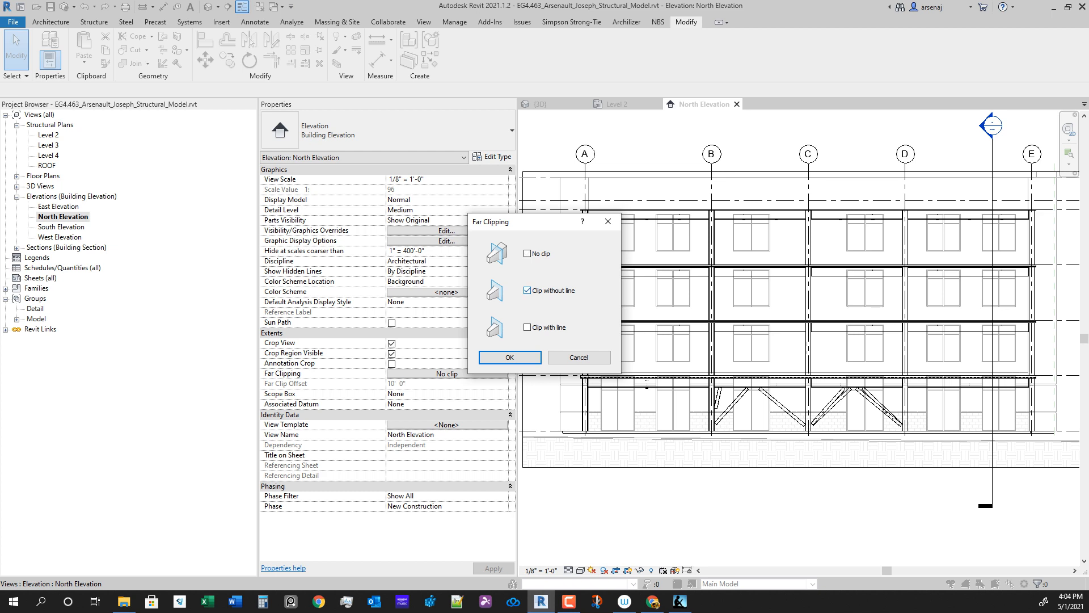
pyautogui.press('Return')
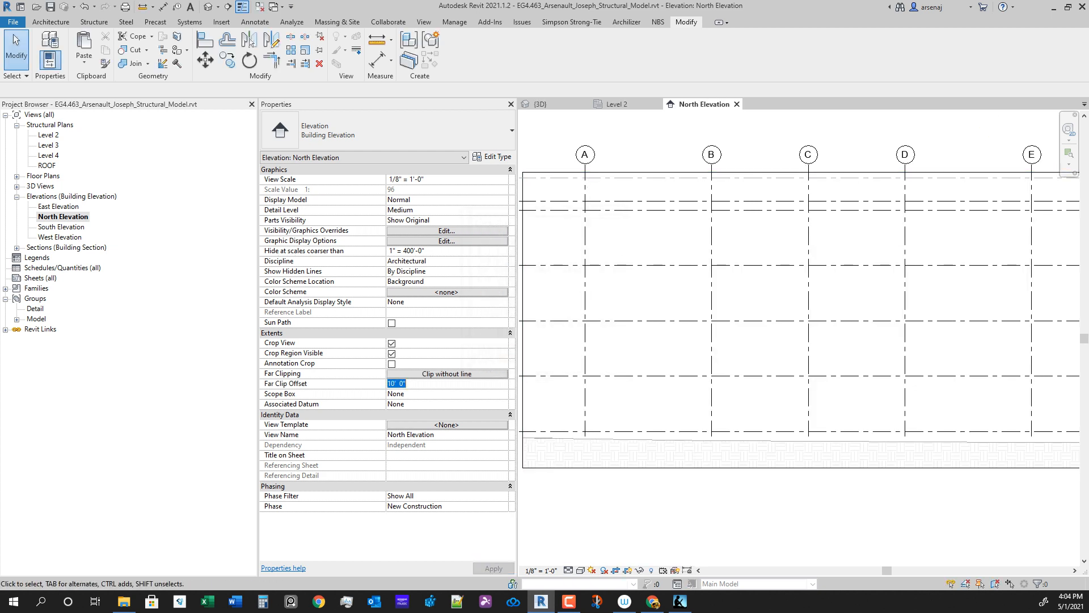
pyautogui.write('30')
pyautogui.press('Return')
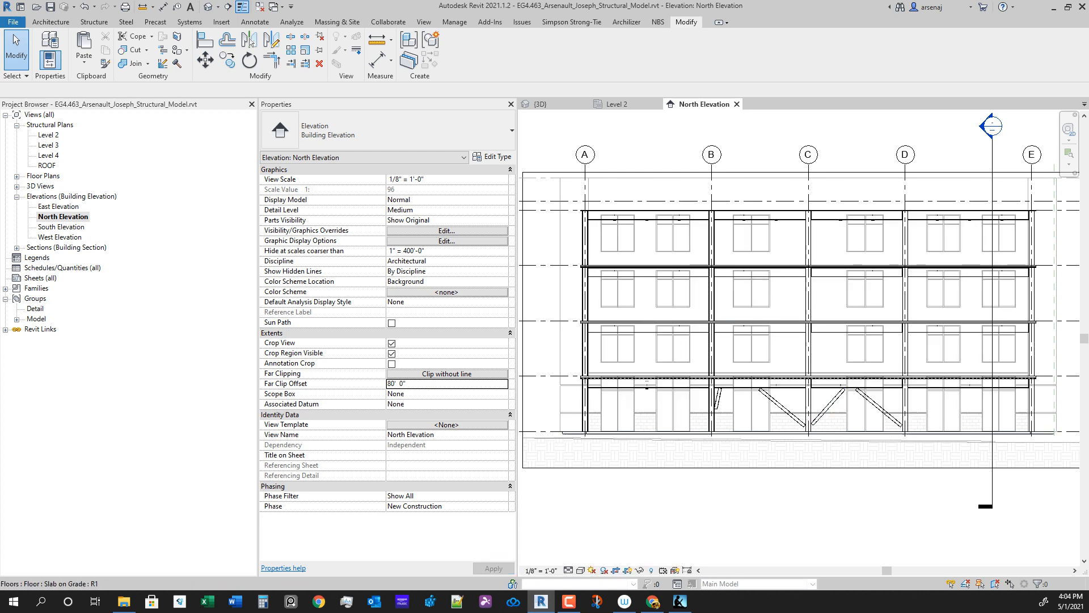
pyautogui.scroll(3, 739, 429)
pyautogui.scroll(3, 756, 382)
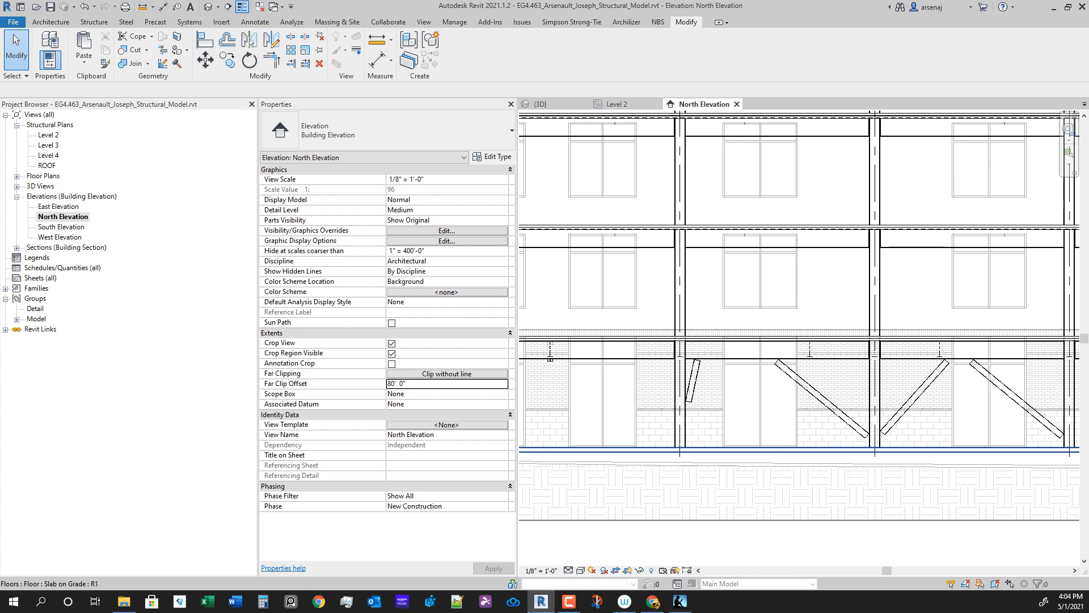
# Step: Set the end attachment ratio of the short, steep Level 1 brace to 0.75
pyautogui.scroll(-3, 1040, 417)
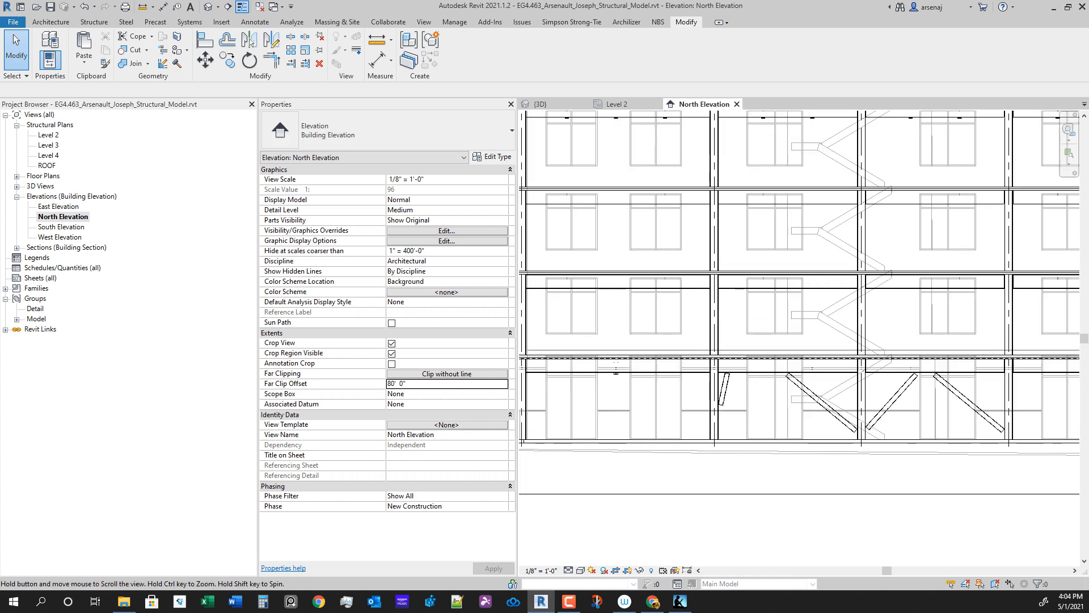
pyautogui.scroll(3, 850, 418)
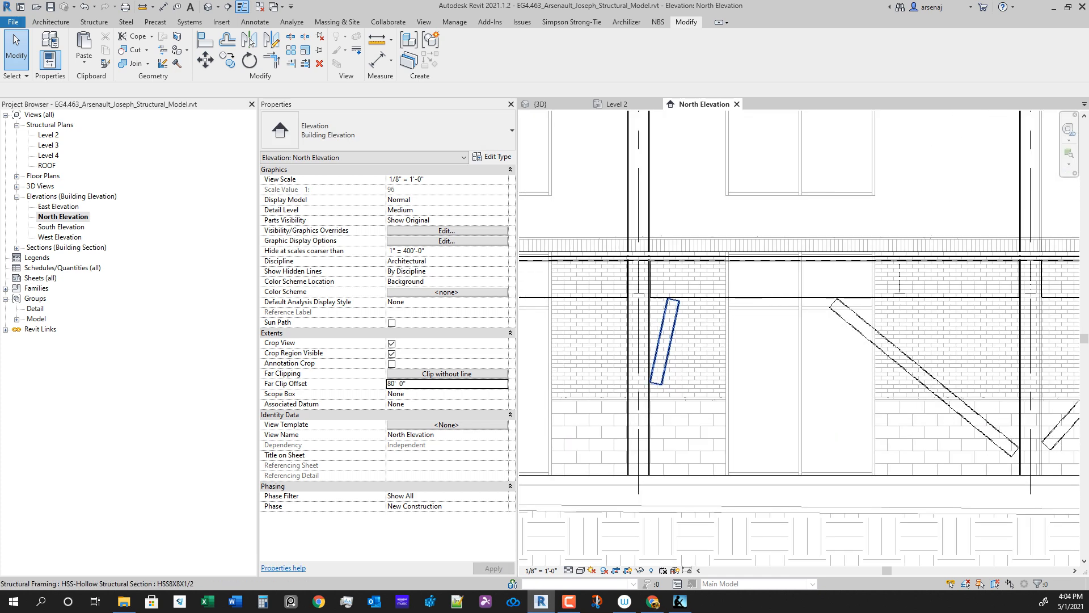
pyautogui.click(661, 358)
pyautogui.scroll(-1, 712, 381)
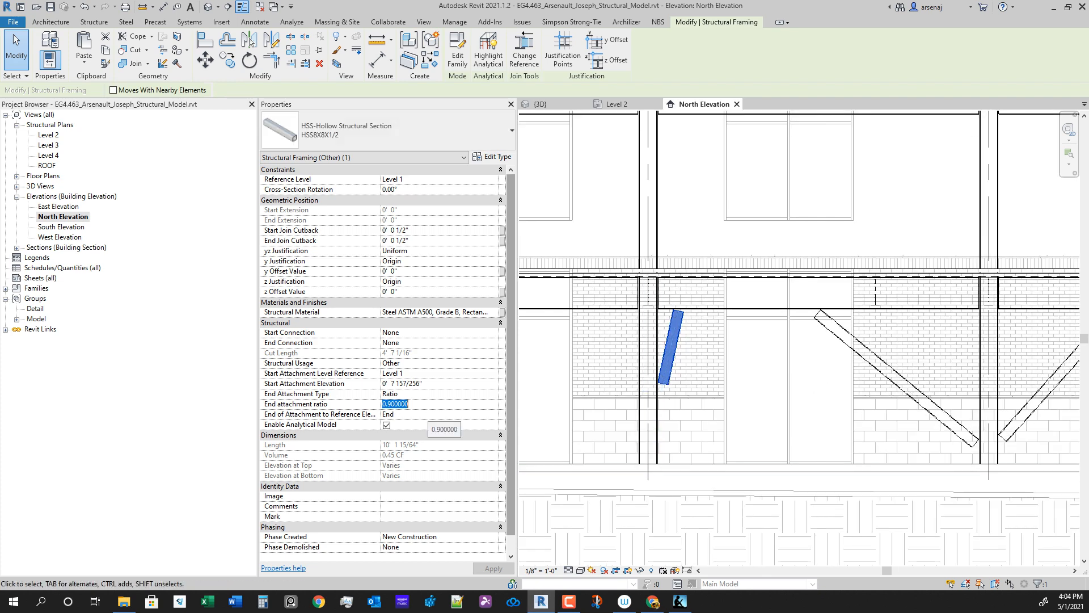
pyautogui.write('5')
pyautogui.press('Return')
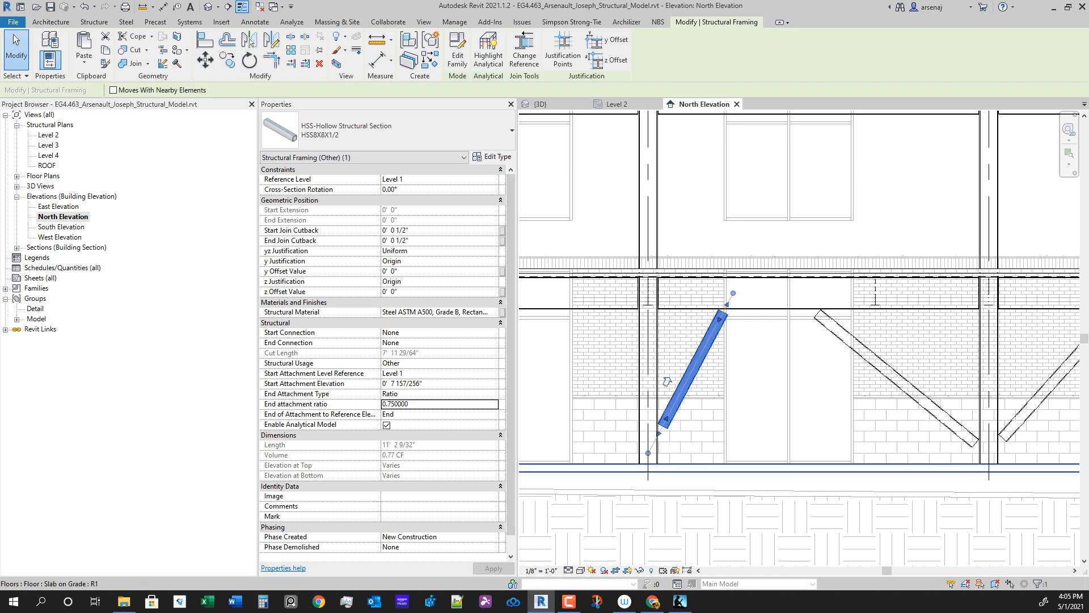
# Step: Change the other three Level 1 braces to the Ratio end attachment type with an end attachment ratio of 0.75
pyautogui.click(868, 372)
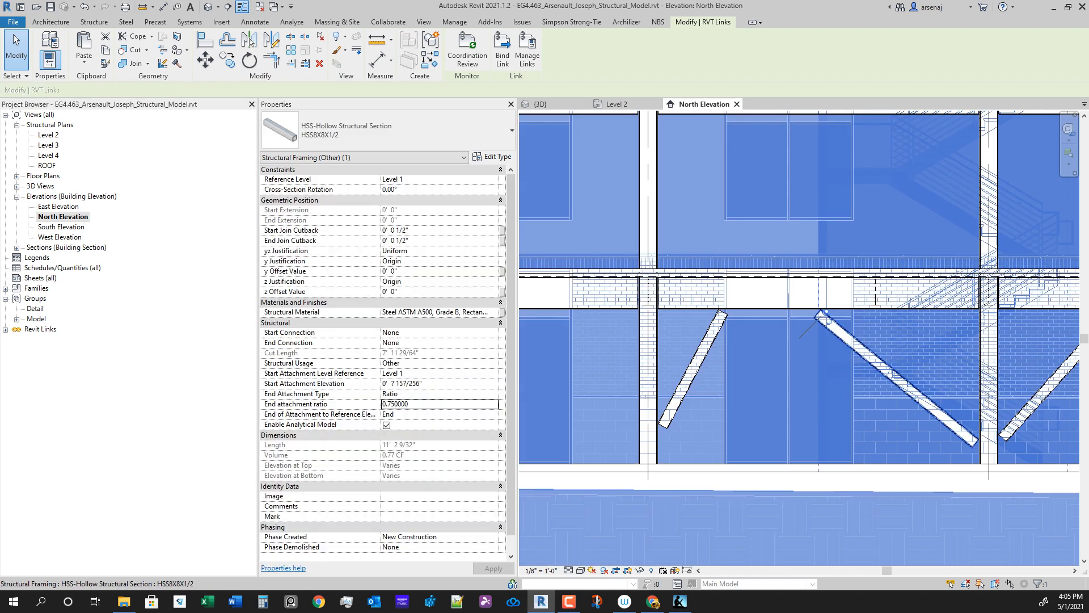
pyautogui.click(896, 378)
pyautogui.scroll(-1, 913, 408)
pyautogui.moveTo(913, 408); pyautogui.dragTo(739, 390, button='middle')
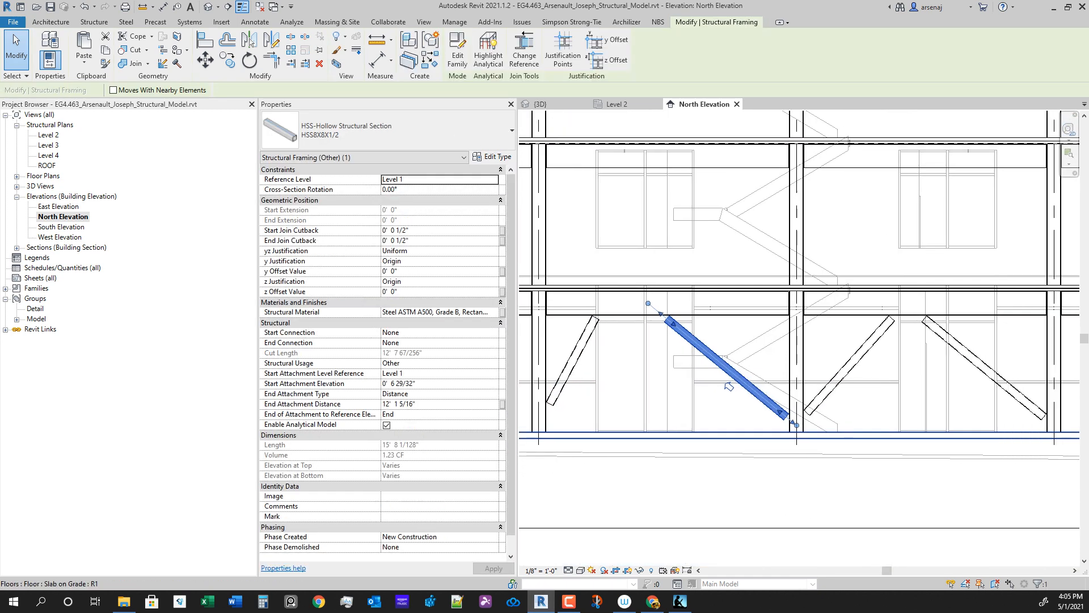
pyautogui.keyDown('ctrl'); pyautogui.click(849, 365); pyautogui.keyUp('ctrl')
pyautogui.keyDown('ctrl'); pyautogui.click(984, 367); pyautogui.keyUp('ctrl')
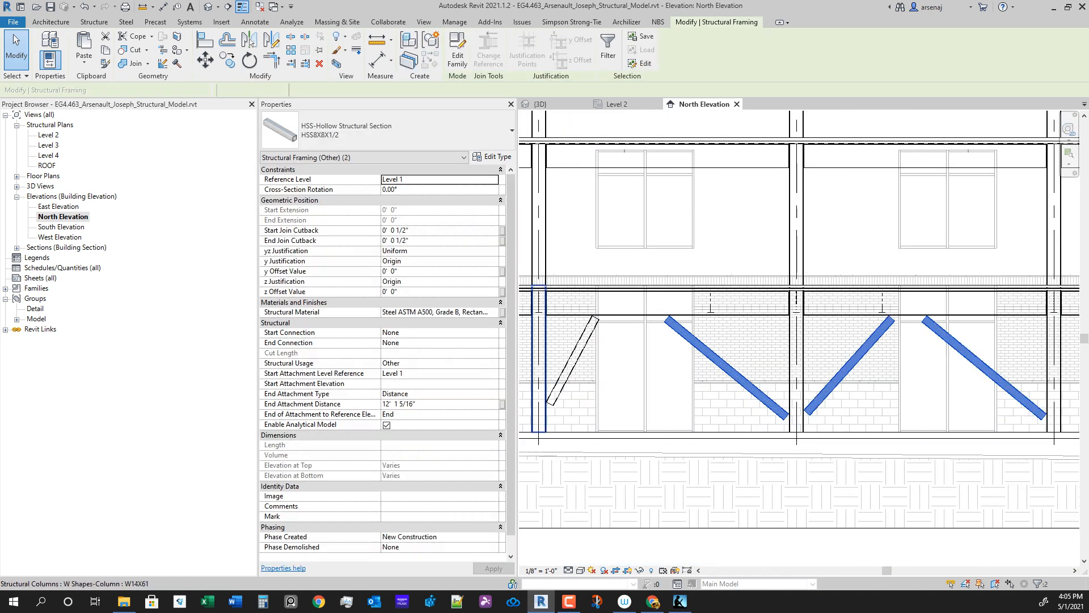
pyautogui.click(492, 393)
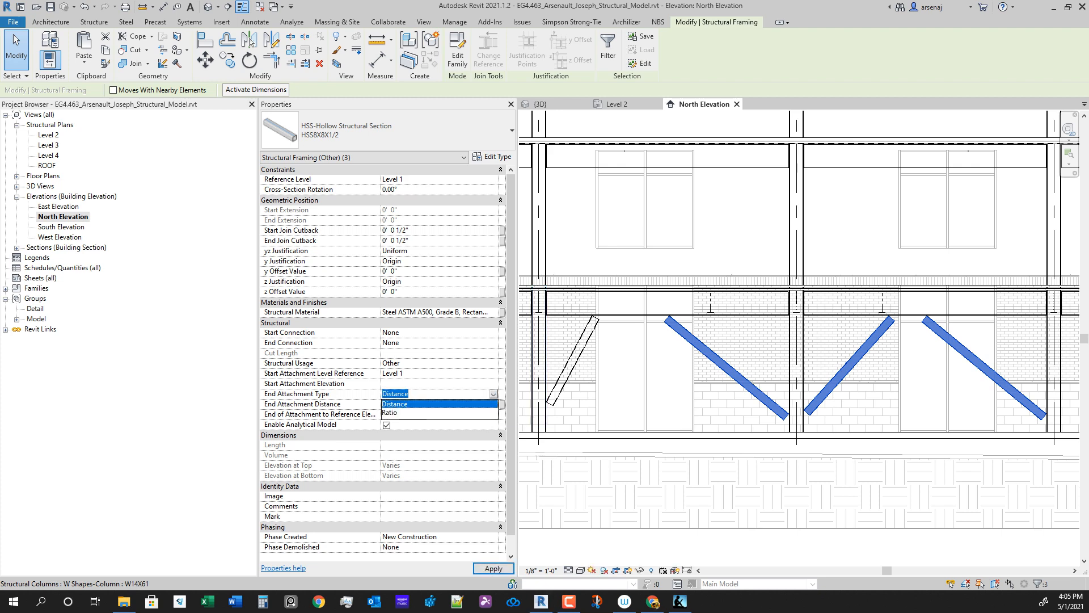
pyautogui.press('Down')
pyautogui.press('Return')
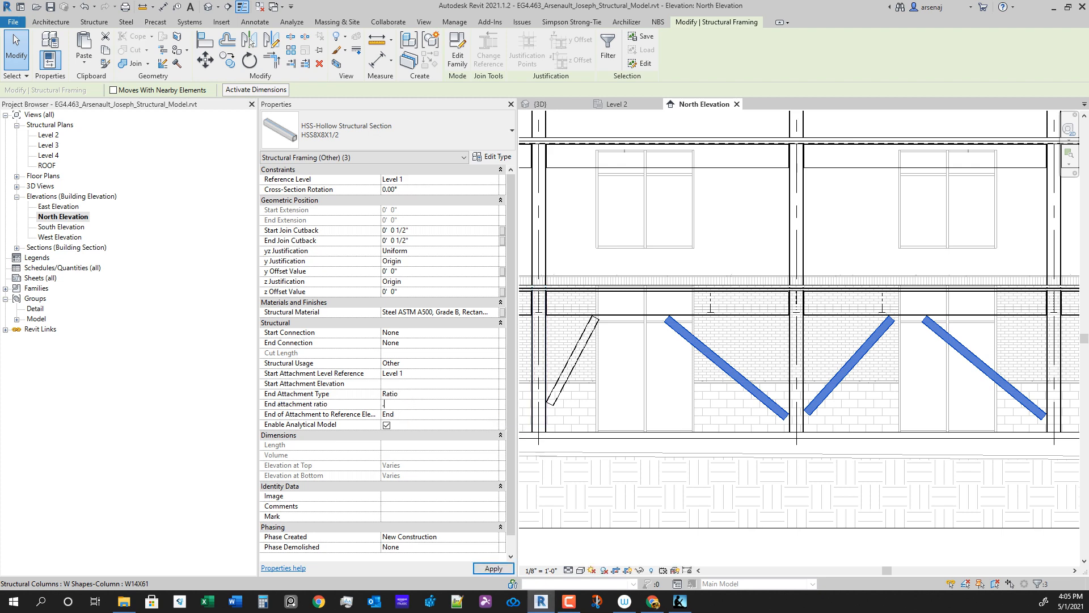
pyautogui.press('Return')
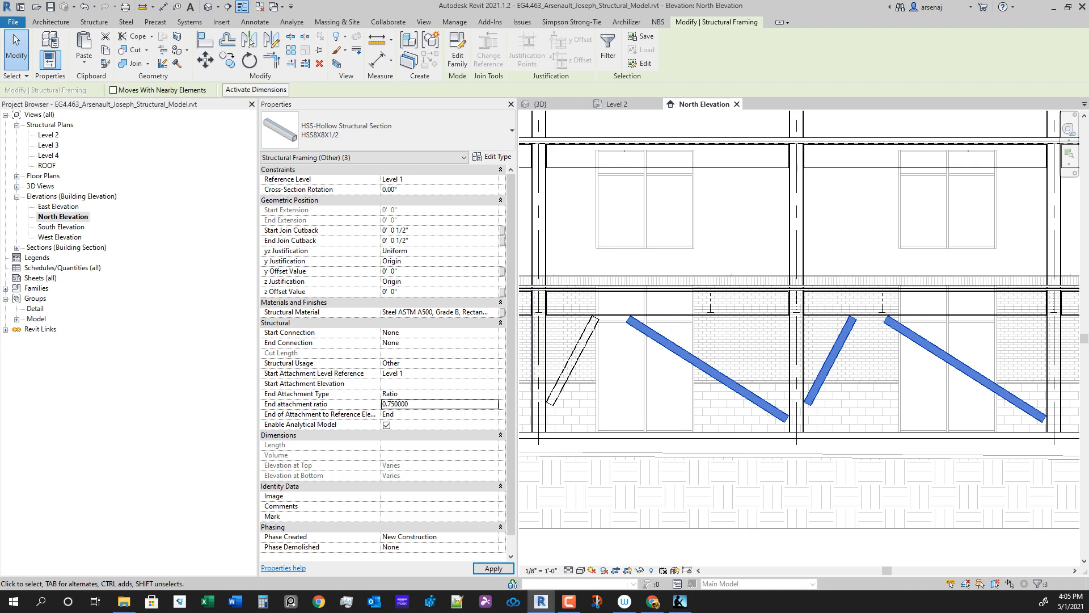
pyautogui.click(712, 389)
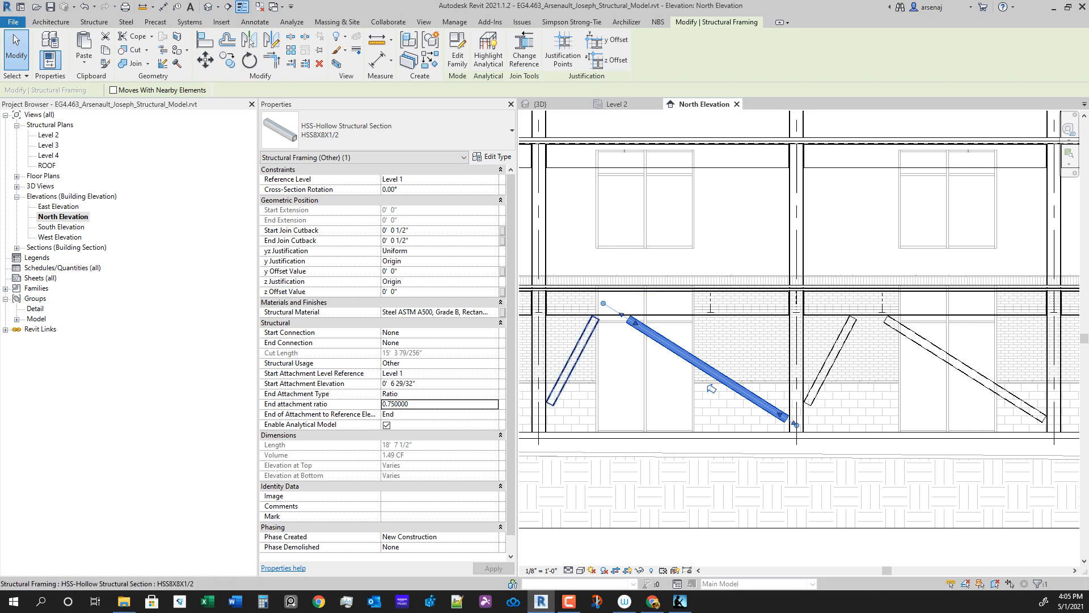
pyautogui.press('Escape')
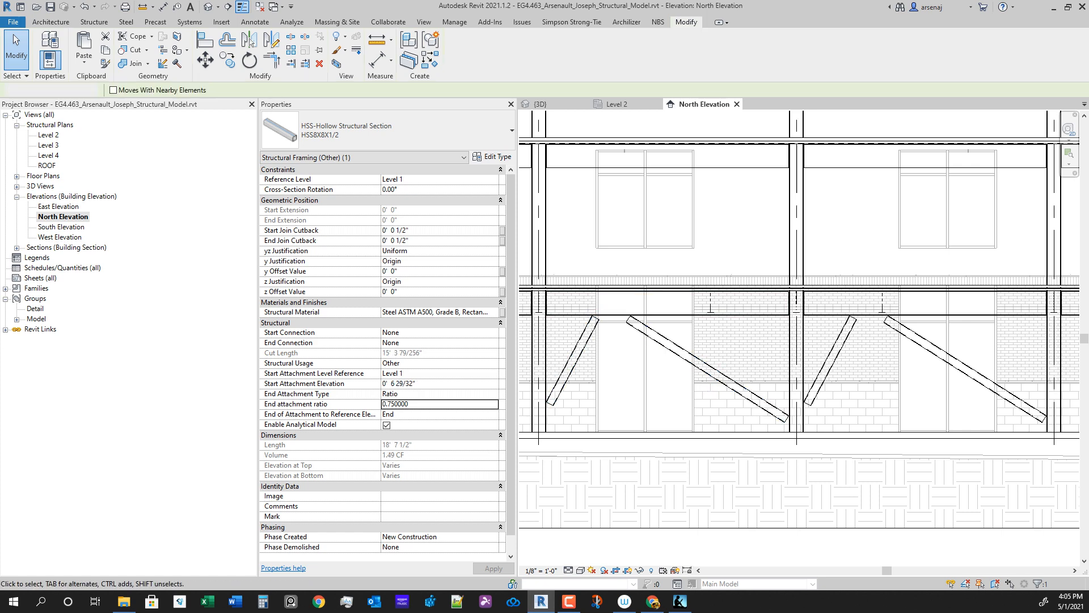
# Step: Delete all four Level 1 diagonal braces from the North Elevation and open the Level 2 structural plan
pyautogui.click(572, 359)
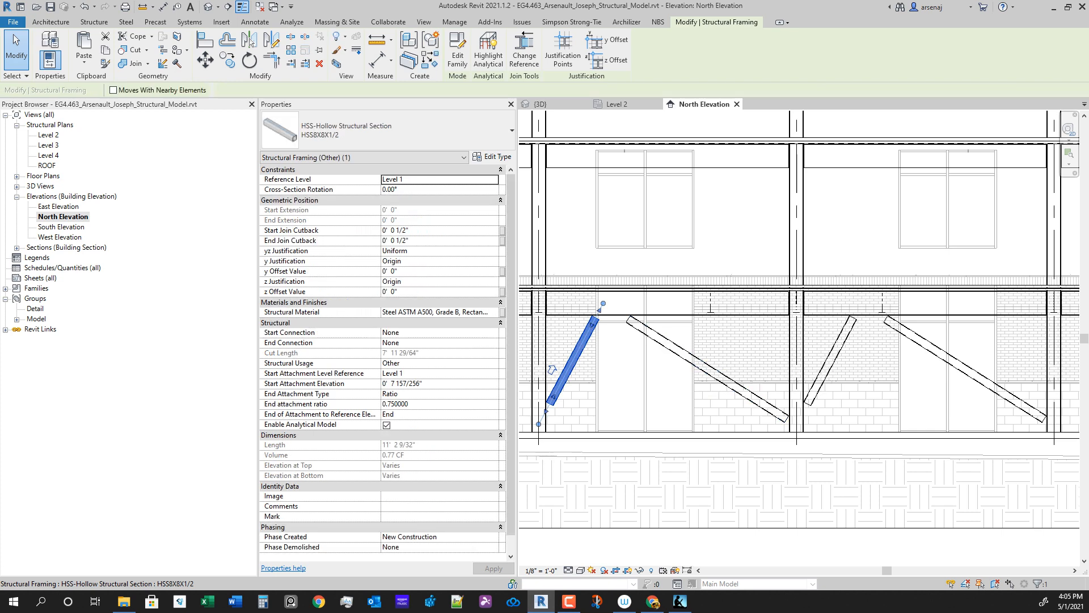
pyautogui.keyDown('ctrl'); pyautogui.click(706, 370); pyautogui.keyUp('ctrl')
pyautogui.keyDown('ctrl'); pyautogui.click(830, 360); pyautogui.keyUp('ctrl')
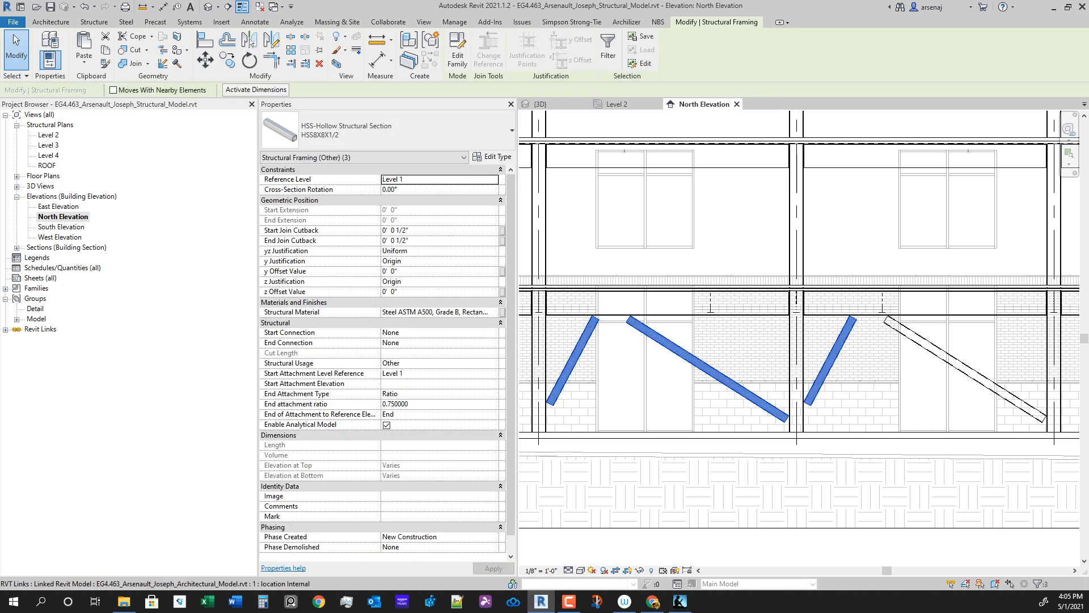
pyautogui.keyDown('ctrl'); pyautogui.click(964, 369); pyautogui.keyUp('ctrl')
pyautogui.keyDown('ctrl'); pyautogui.click(965, 369); pyautogui.keyUp('ctrl')
pyautogui.press('Delete')
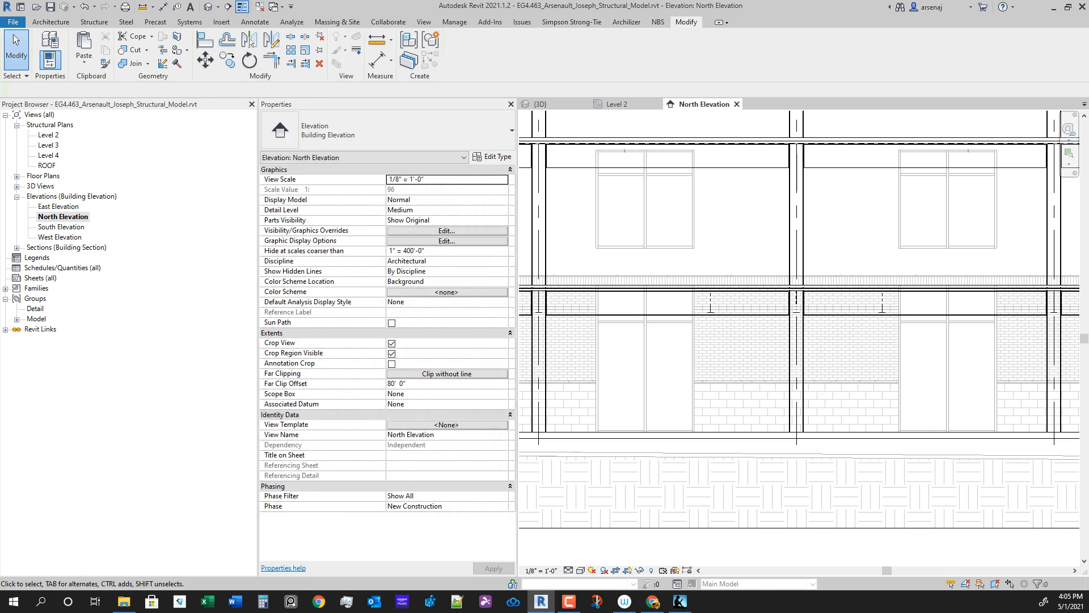
pyautogui.moveTo(656, 411); pyautogui.dragTo(656, 420, button='middle')
pyautogui.scroll(-1, 656, 420)
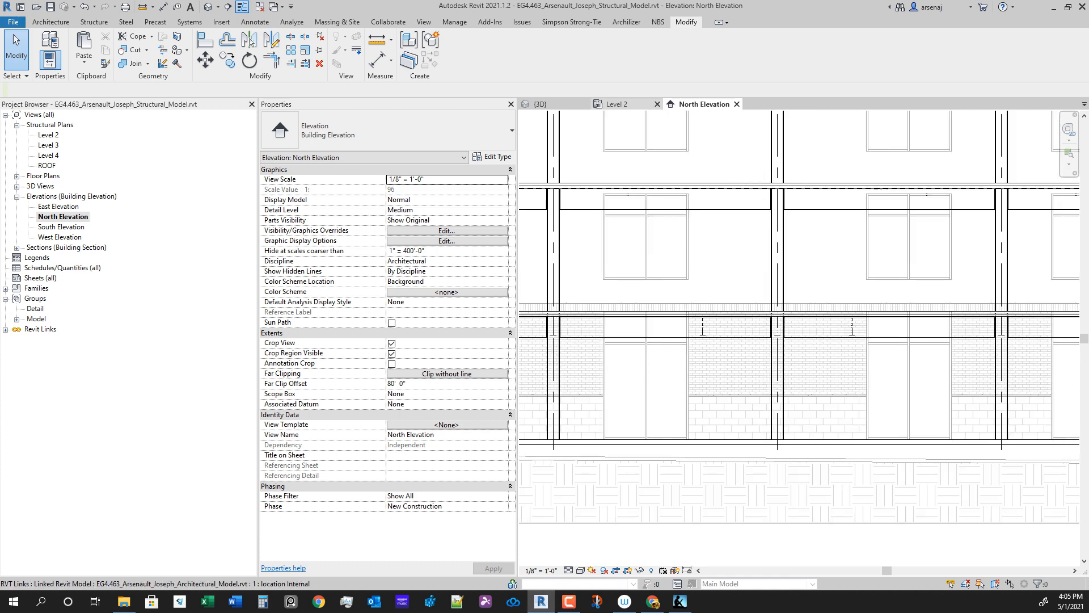
pyautogui.click(617, 103)
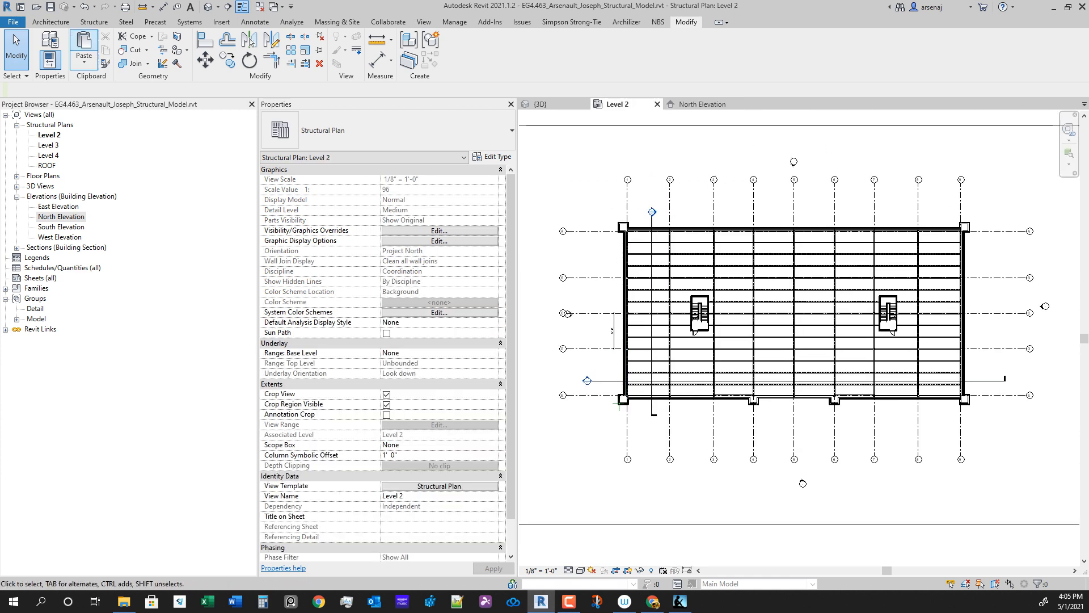
pyautogui.click(93, 22)
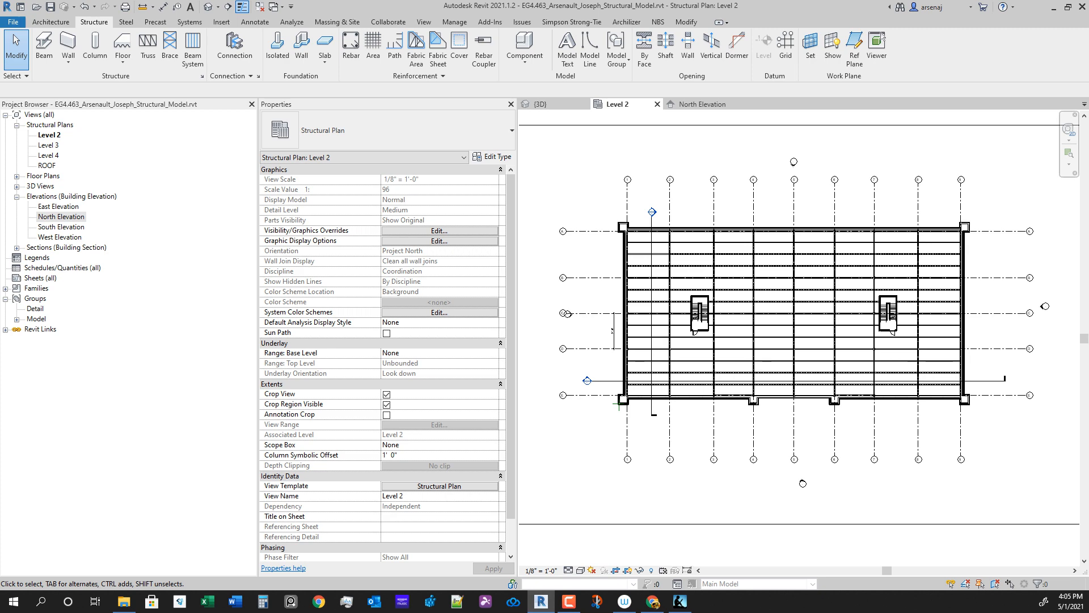
pyautogui.click(170, 47)
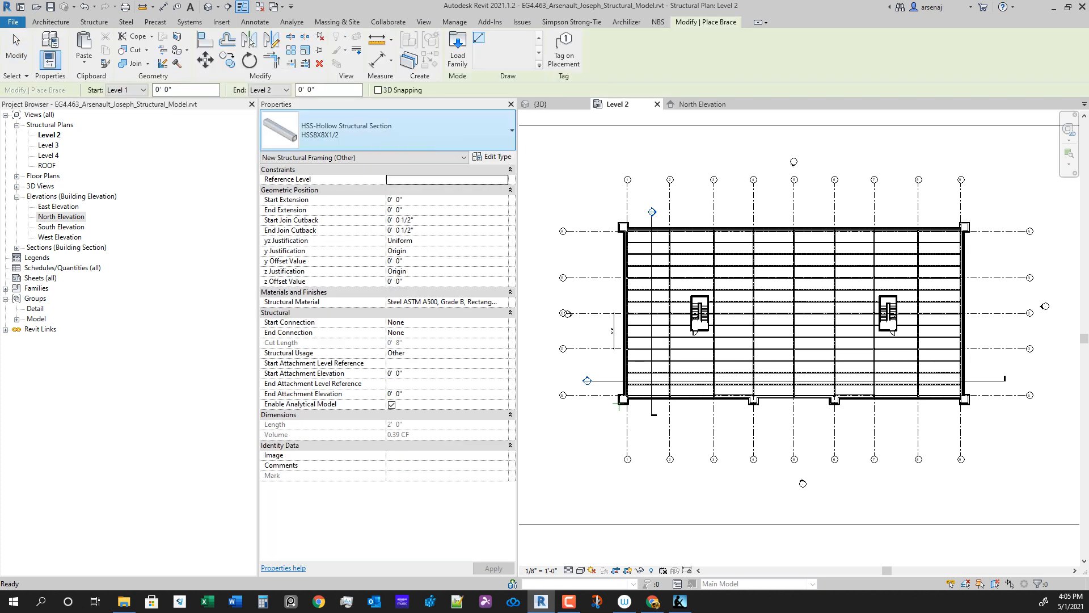
pyautogui.scroll(6, 885, 343)
pyautogui.moveTo(652, 255); pyautogui.dragTo(666, 369, button='middle')
pyautogui.scroll(-1, 667, 359)
pyautogui.scroll(1, 661, 297)
pyautogui.scroll(1, 660, 290)
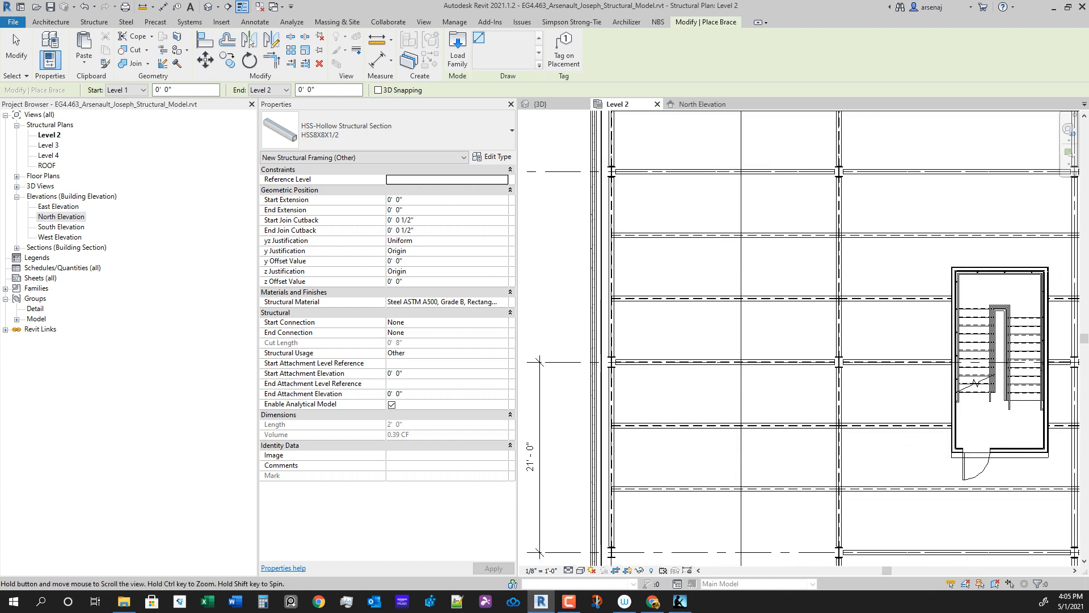
pyautogui.moveTo(661, 290); pyautogui.dragTo(688, 373, button='middle')
pyautogui.press('Escape')
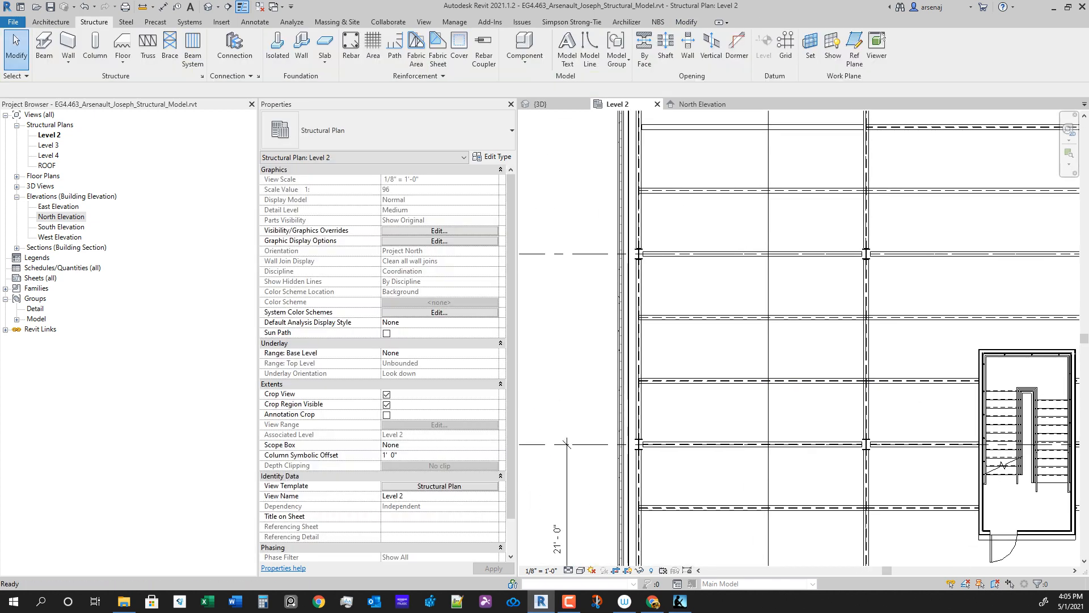
# Step: Add an aligned dimension between the two horizontal grid lines of the bay directly north of the already dimensioned bay, outside the west wall
pyautogui.press('d')
pyautogui.press('i')
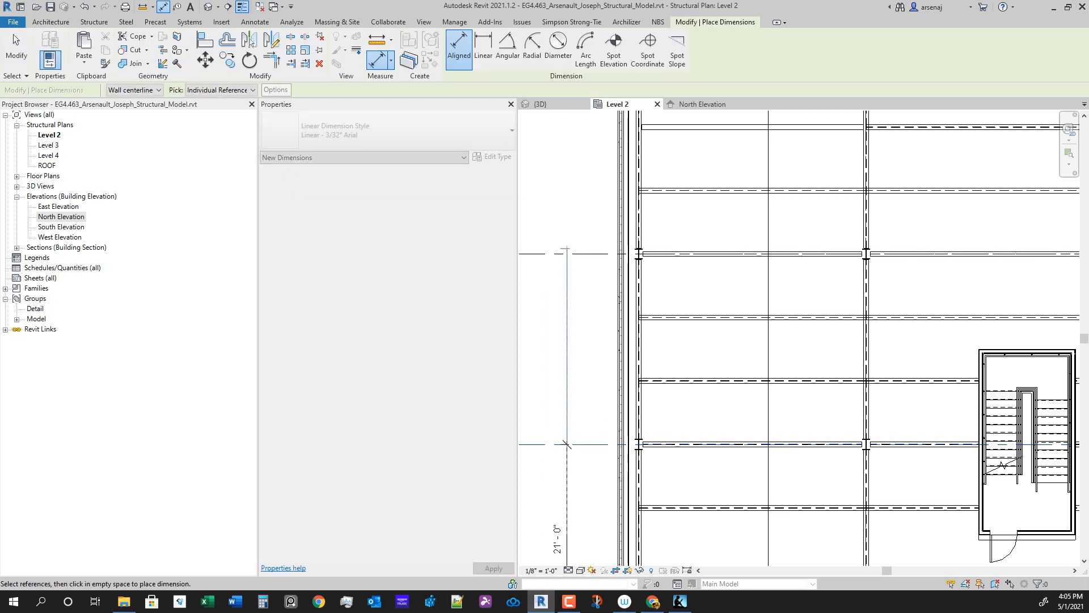
pyautogui.click(567, 444)
pyautogui.click(568, 322)
pyautogui.moveTo(567, 521); pyautogui.dragTo(603, 328, button='middle')
pyautogui.scroll(-2, 603, 327)
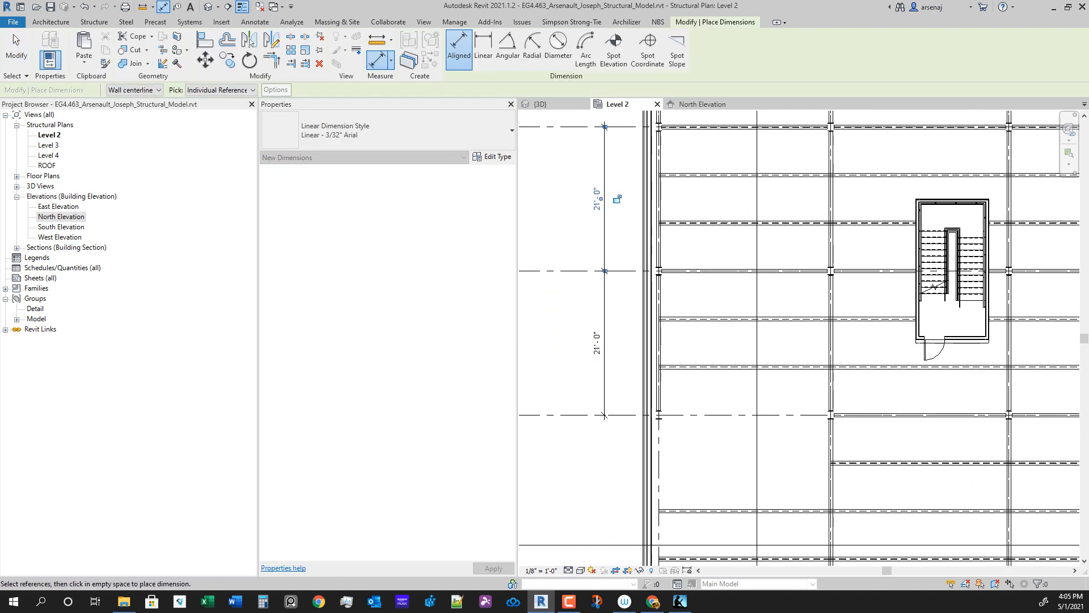
pyautogui.click(608, 403)
pyautogui.moveTo(610, 483); pyautogui.dragTo(615, 426, button='middle')
pyautogui.scroll(-2, 616, 426)
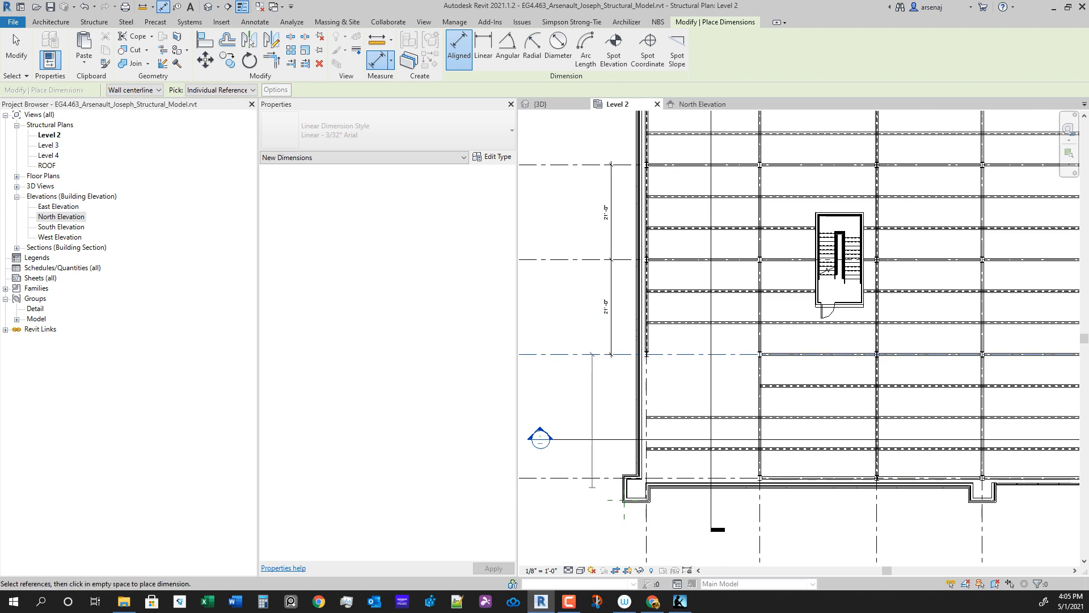
pyautogui.press('Escape')
pyautogui.press('Escape')
# Step: Examine the dimensioned grid bays and the framing along the west wall of the Level 2 plan
pyautogui.moveTo(615, 312); pyautogui.dragTo(604, 409, button='middle')
pyautogui.scroll(4, 605, 409)
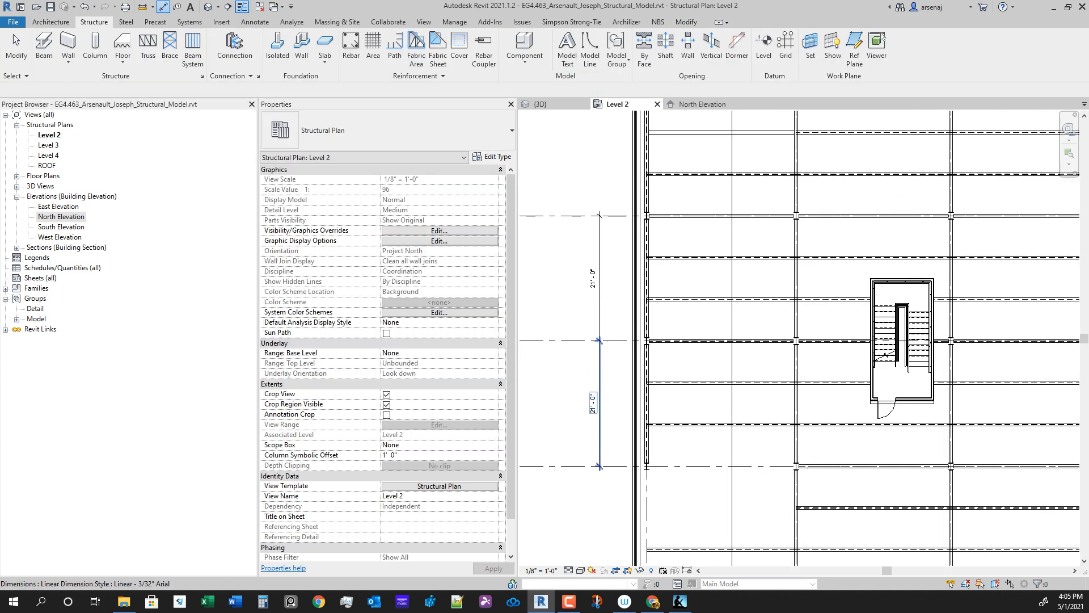
pyautogui.scroll(-3, 606, 408)
pyautogui.moveTo(656, 546); pyautogui.dragTo(653, 471, button='middle')
pyautogui.scroll(3, 653, 471)
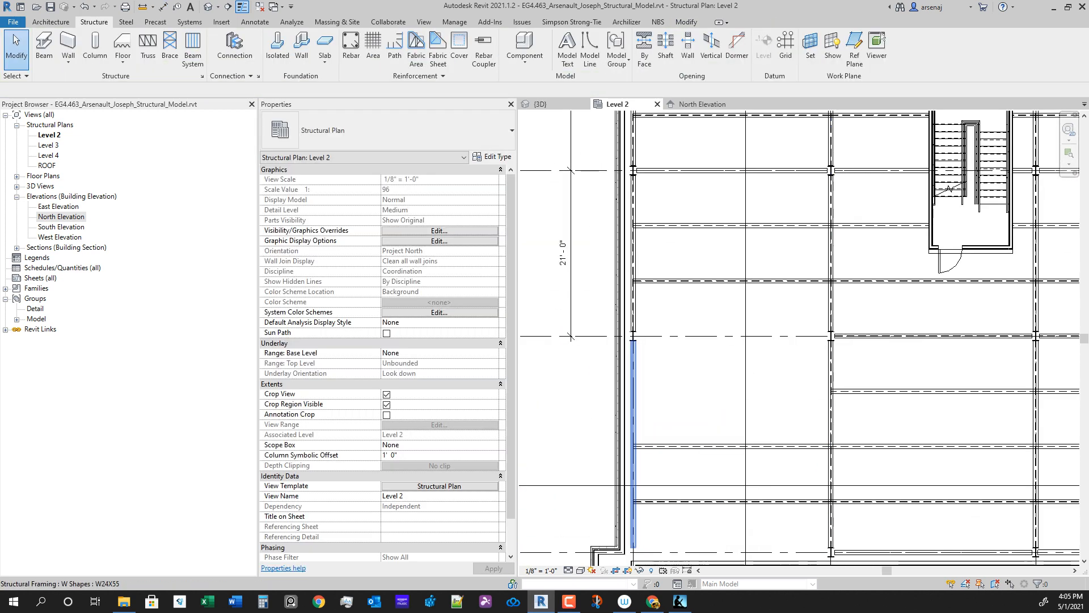
pyautogui.scroll(-5, 641, 414)
pyautogui.moveTo(641, 414); pyautogui.dragTo(669, 405, button='middle')
pyautogui.scroll(-1, 638, 397)
pyautogui.scroll(1, 675, 391)
pyautogui.scroll(-1, 668, 405)
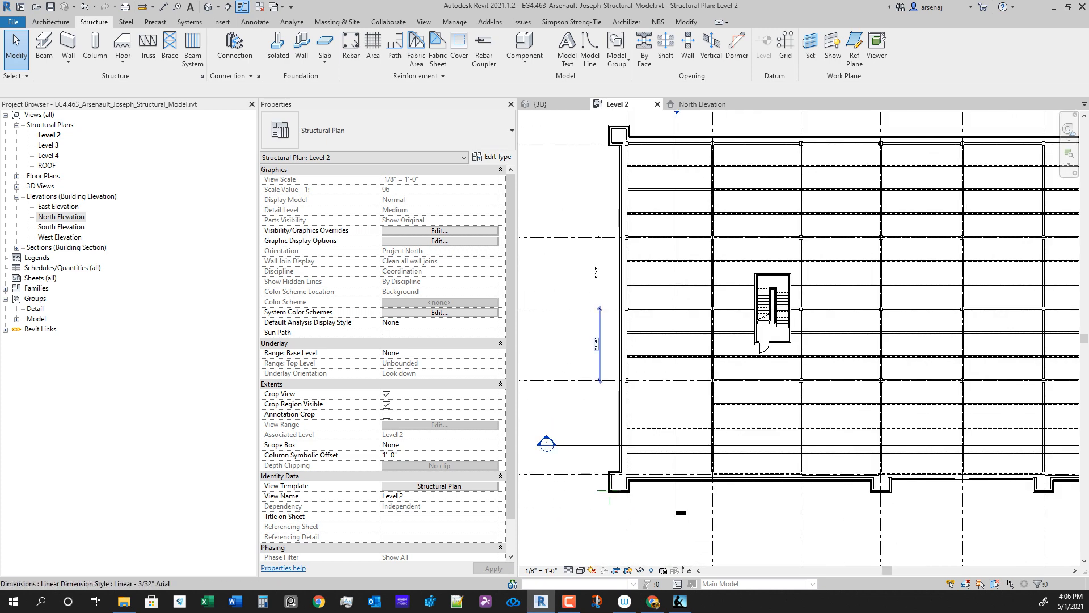
pyautogui.scroll(4, 599, 333)
pyautogui.moveTo(601, 227); pyautogui.dragTo(608, 335, button='middle')
pyautogui.scroll(-2, 605, 311)
pyautogui.scroll(1, 608, 335)
pyautogui.click(608, 334)
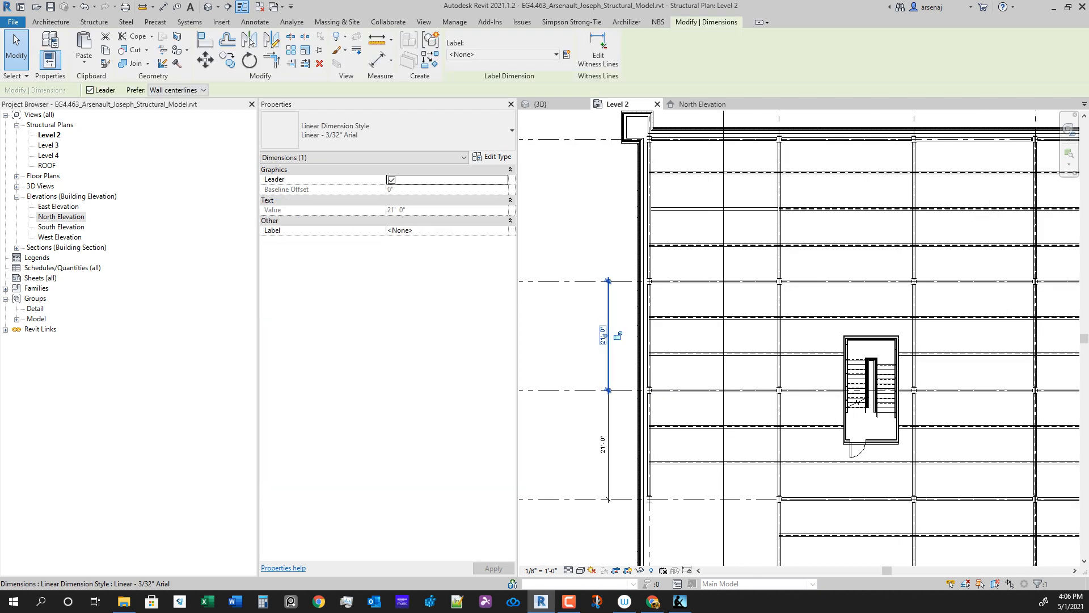
# Step: Examine the end frame of the building in the 3D view and check the North Elevation
pyautogui.click(540, 104)
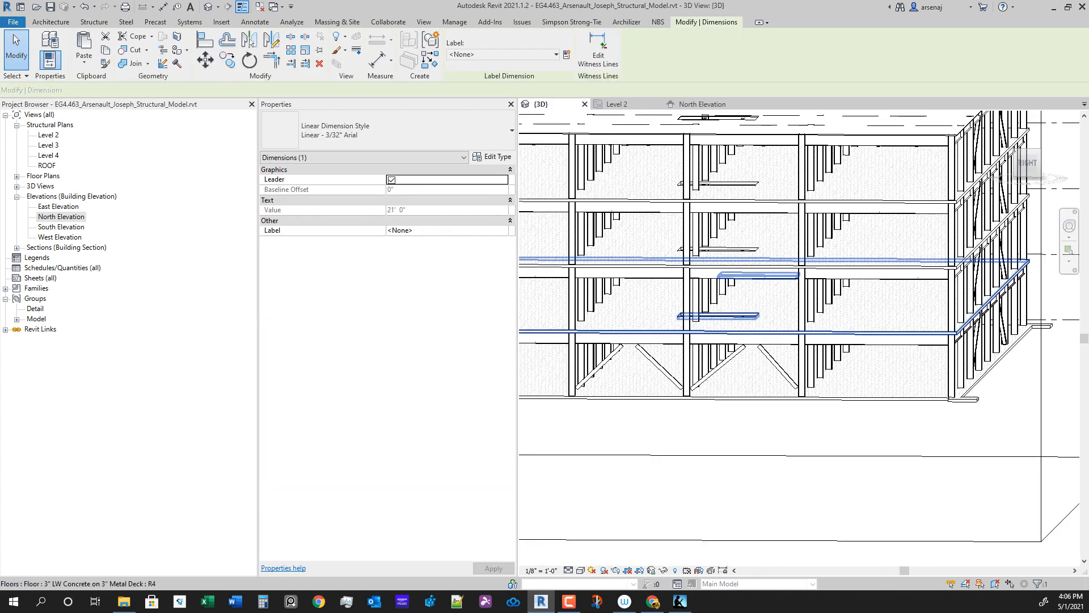
pyautogui.keyDown('shift'); pyautogui.moveTo(790, 317); pyautogui.dragTo(629, 388, button='middle'); pyautogui.keyUp('shift')
pyautogui.scroll(-4, 794, 409)
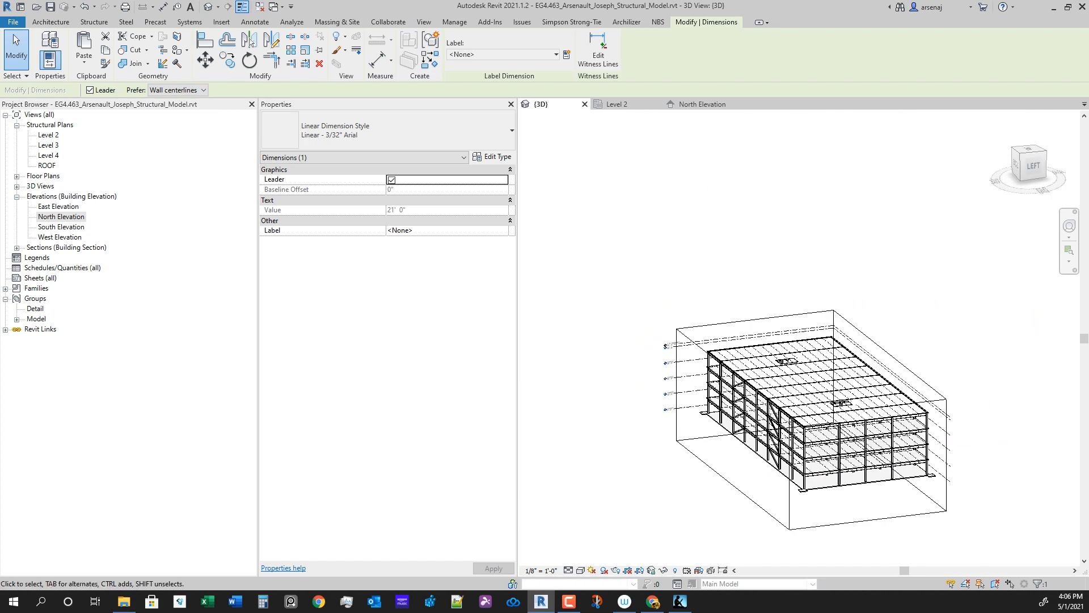
pyautogui.moveTo(828, 449); pyautogui.dragTo(817, 422, button='middle')
pyautogui.scroll(5, 749, 439)
pyautogui.scroll(-4, 750, 440)
pyautogui.scroll(3, 816, 422)
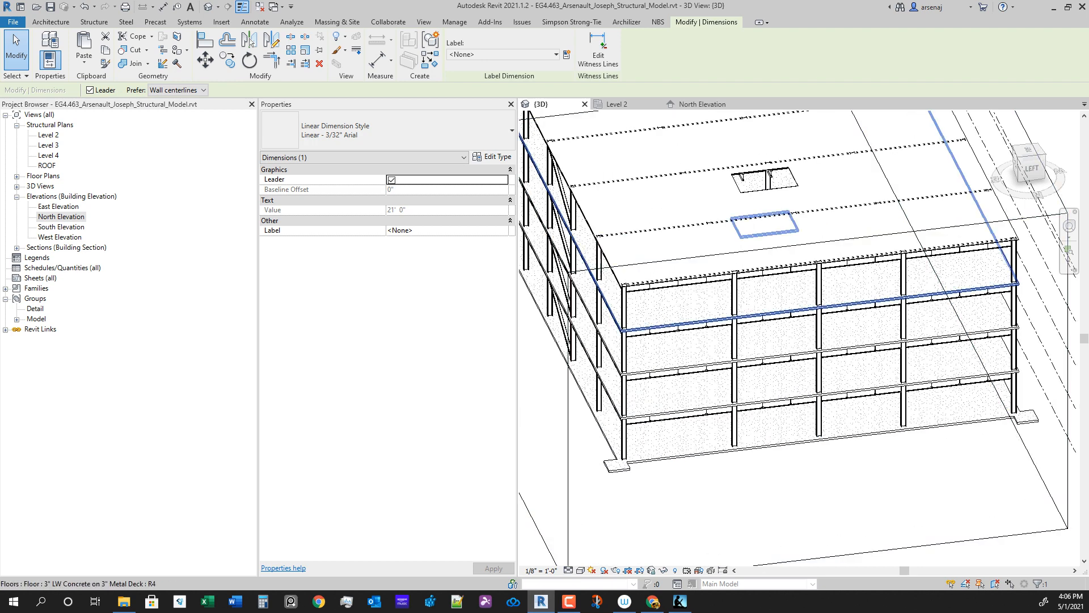
pyautogui.click(702, 105)
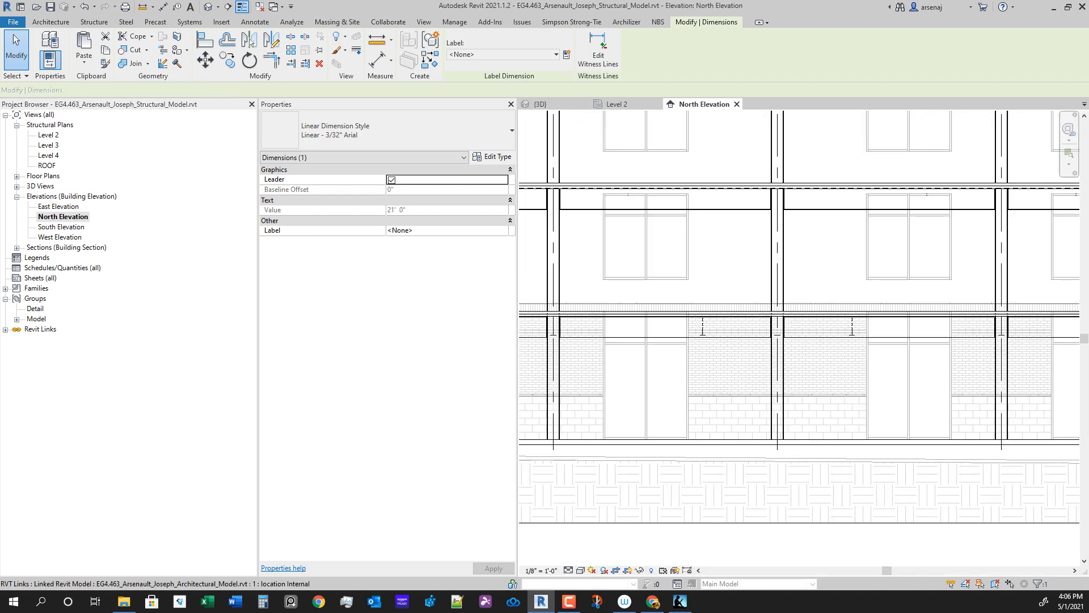
# Step: In the Level 2 plan, place an HSS8X8X1/2 brace from Level 1 to Level 2, running 7' from the west-wall column at grid B toward grid C
pyautogui.click(617, 105)
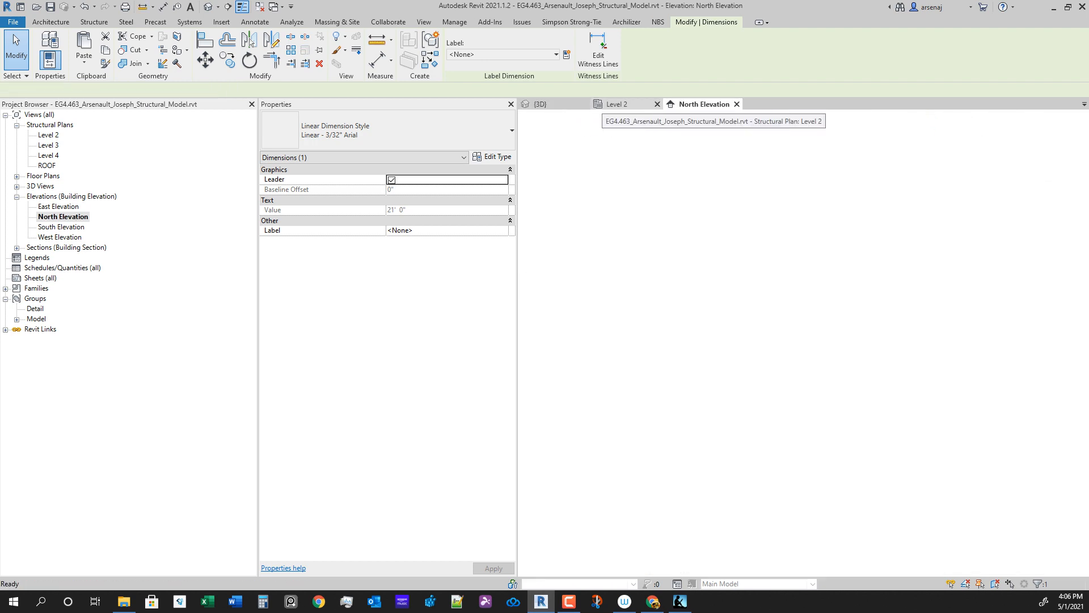
pyautogui.scroll(4, 641, 354)
pyautogui.press('Escape')
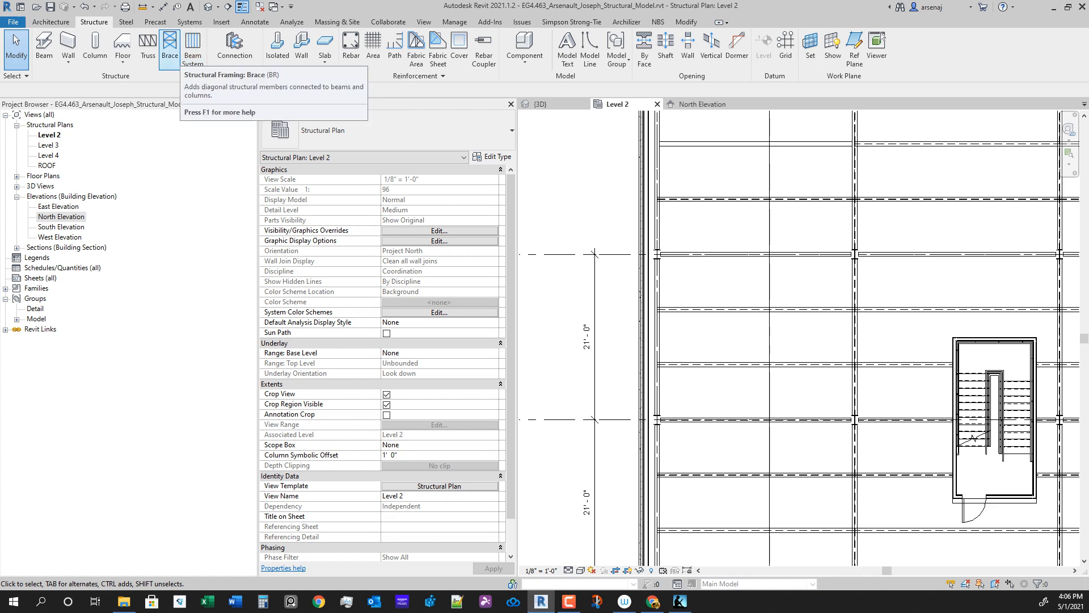
pyautogui.click(169, 48)
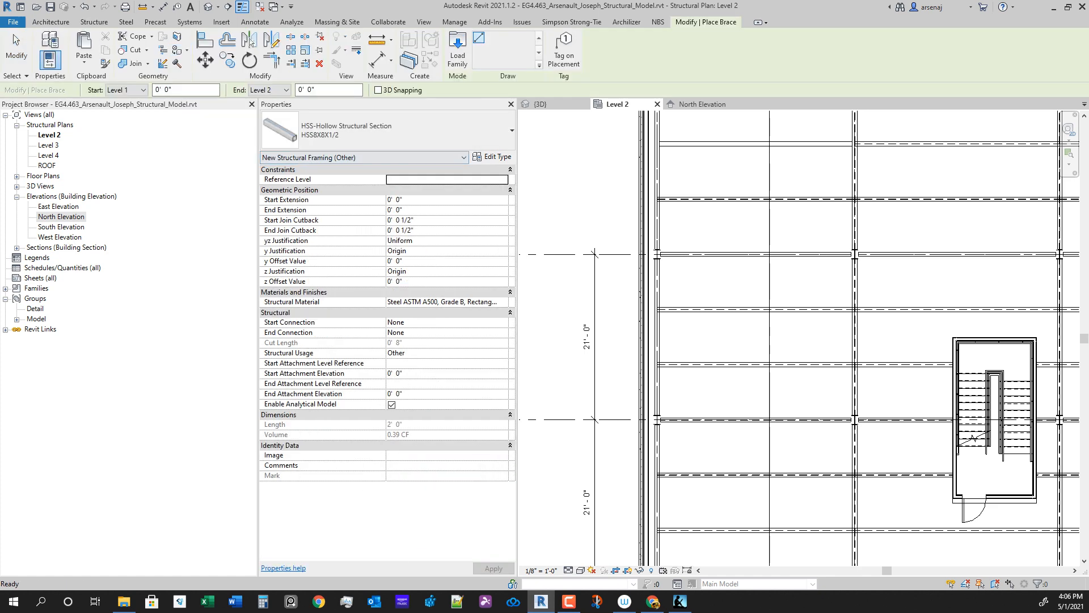
pyautogui.scroll(5, 645, 307)
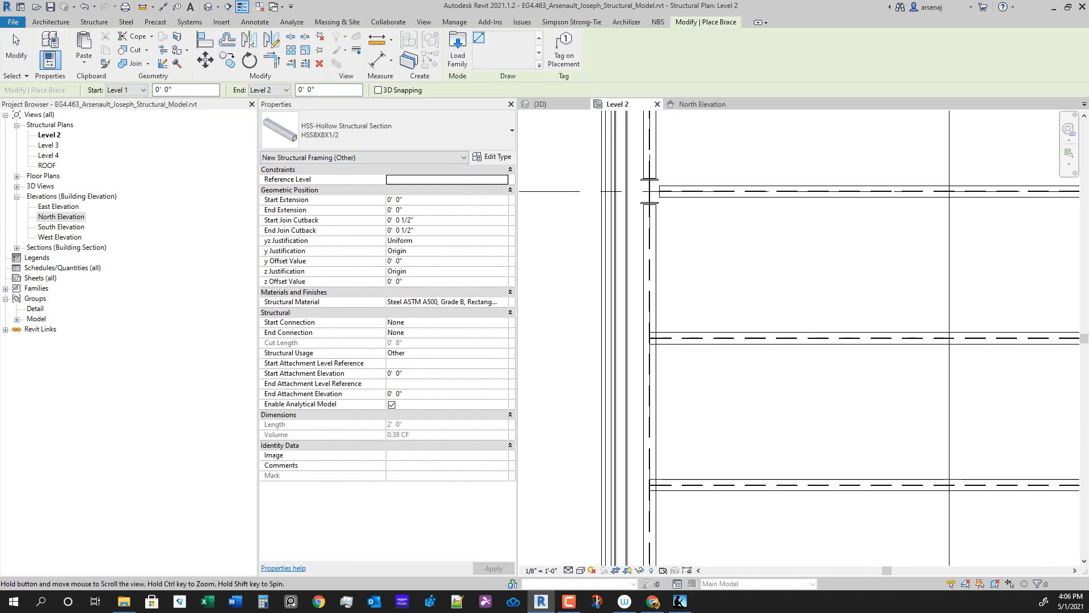
pyautogui.click(597, 184)
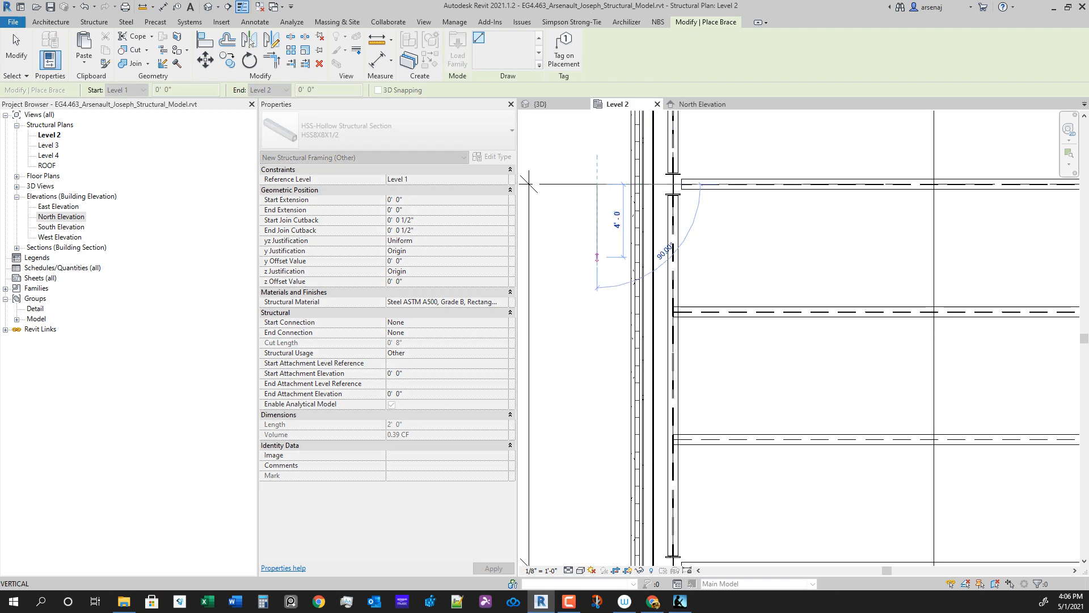
pyautogui.press('Escape')
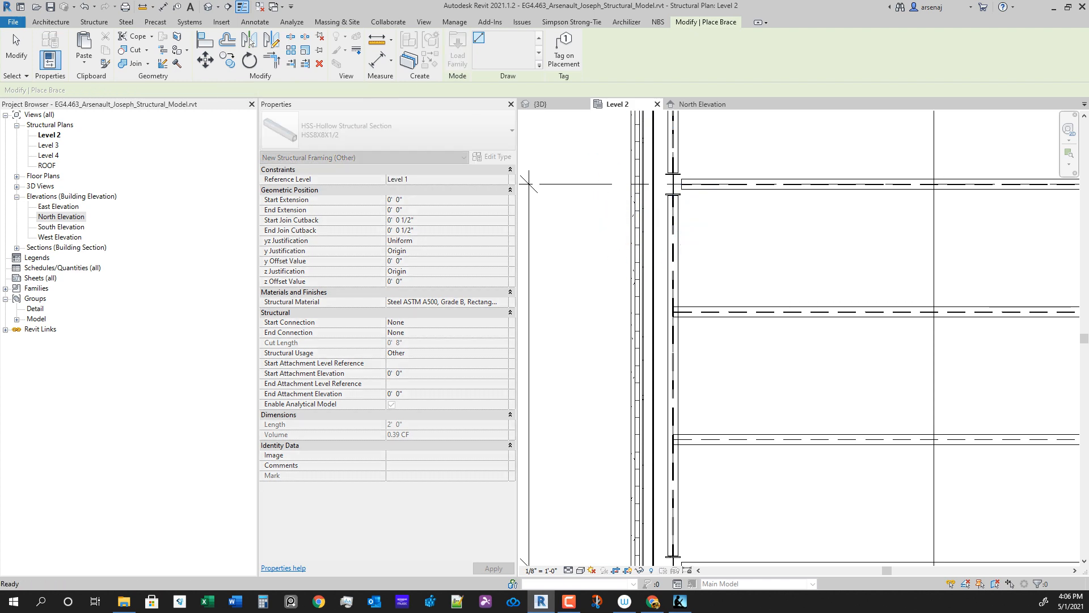
pyautogui.scroll(3, 673, 200)
pyautogui.click(673, 175)
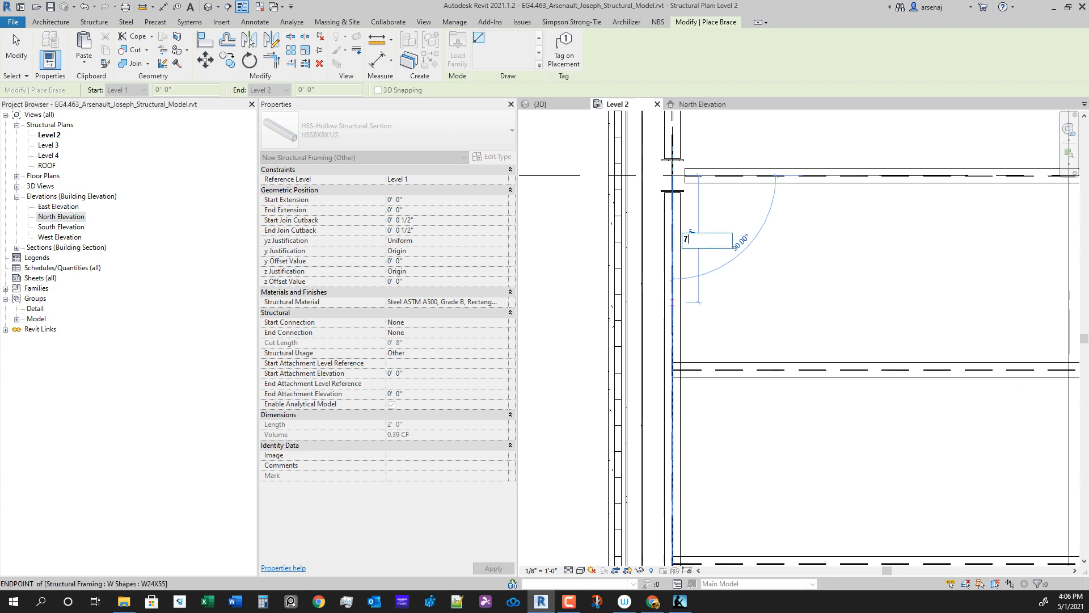
pyautogui.press('Return')
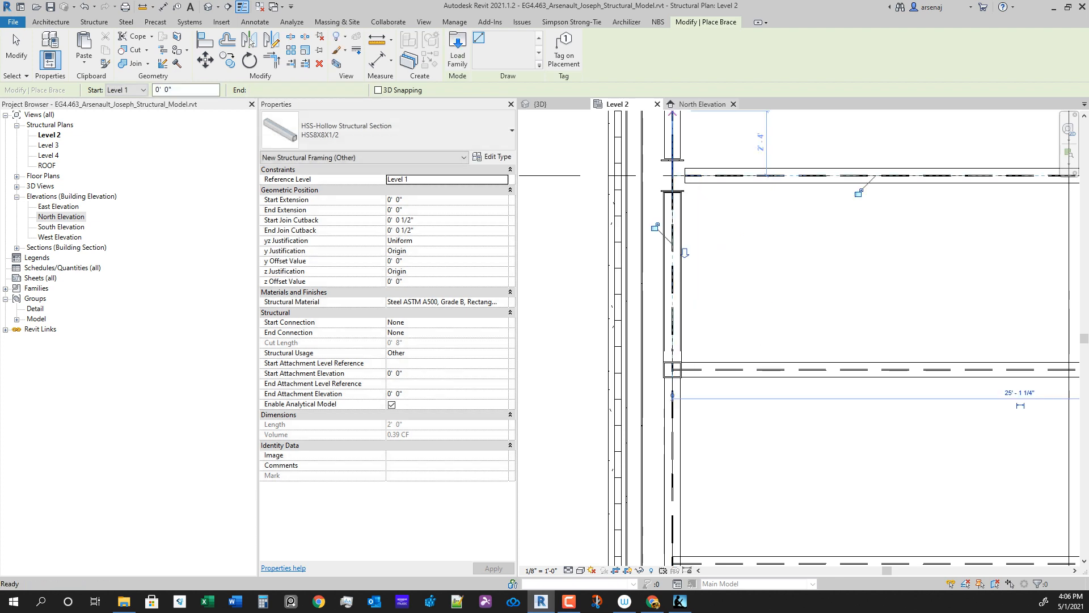
# Step: Inspect the new Level 1 brace and its surrounding bay in the North Elevation
pyautogui.click(703, 104)
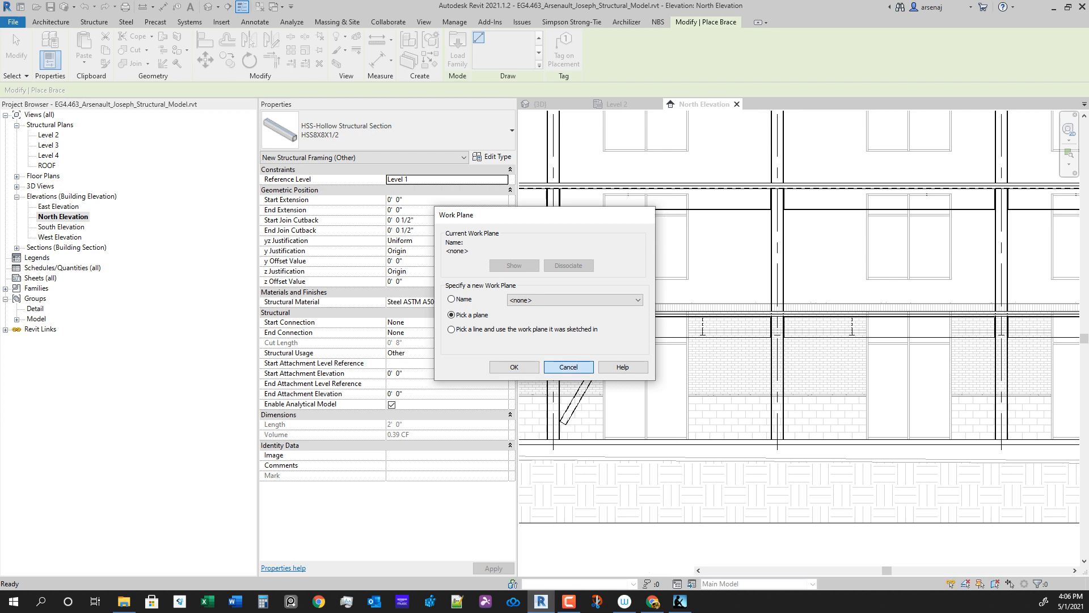
pyautogui.press('Escape')
pyautogui.scroll(5, 553, 420)
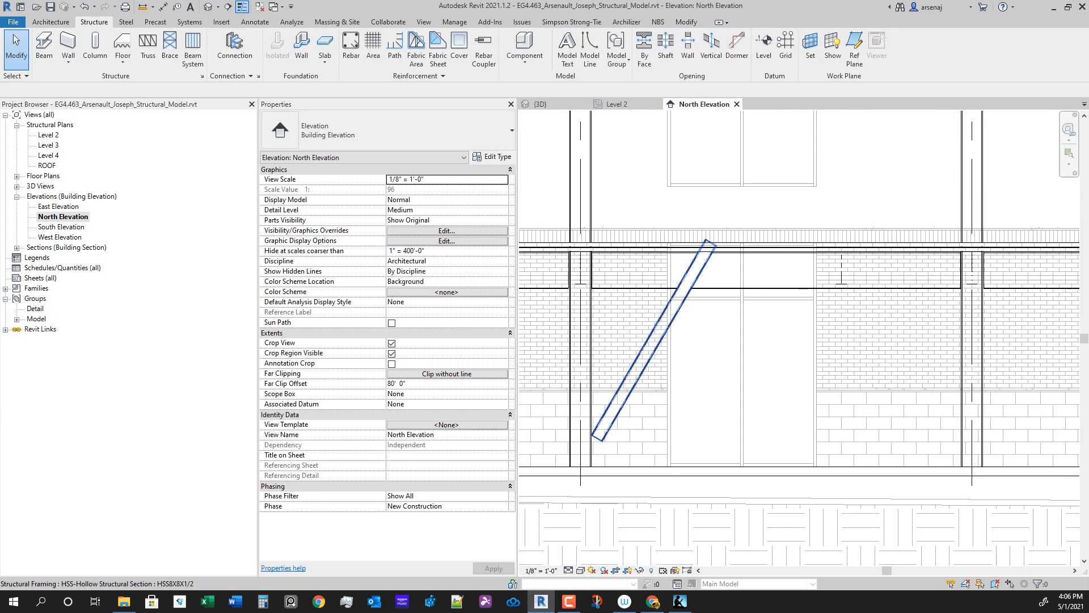
pyautogui.click(630, 369)
pyautogui.scroll(-1, 622, 369)
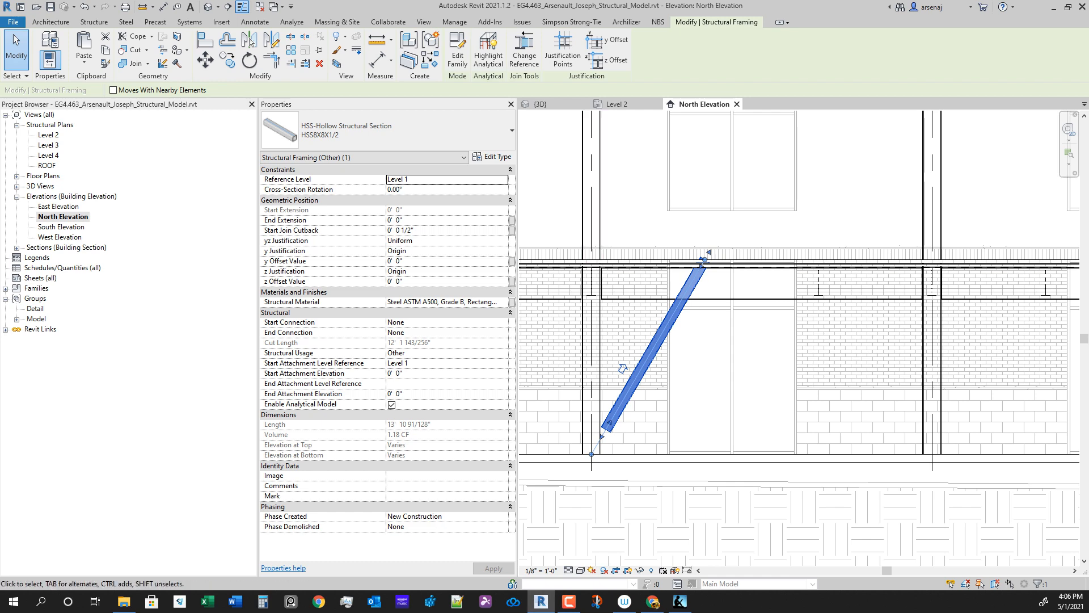
pyautogui.scroll(-5, 810, 405)
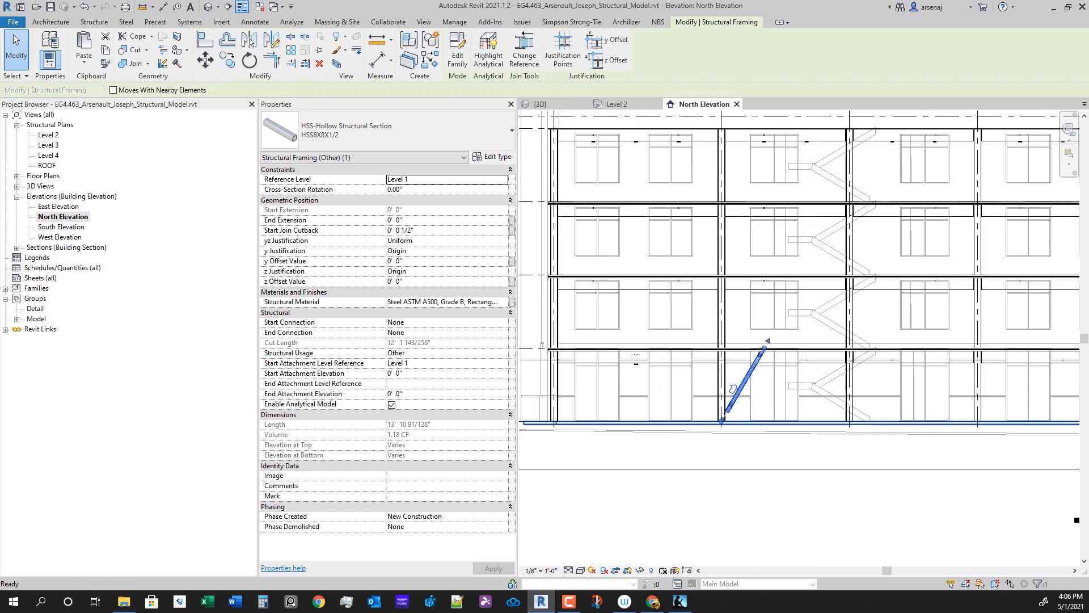
pyautogui.scroll(2, 779, 441)
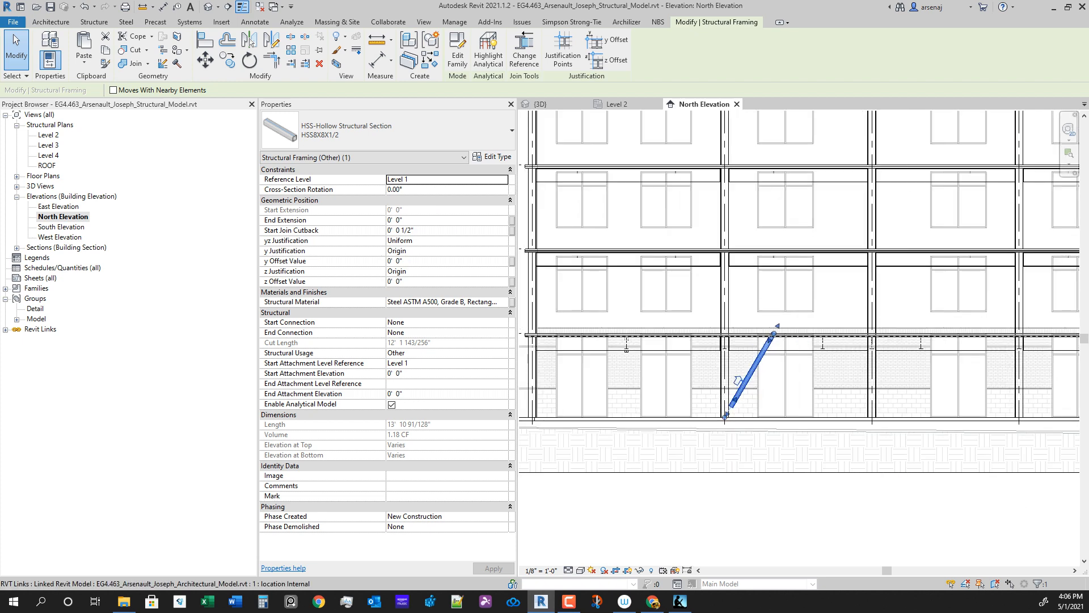
pyautogui.scroll(-3, 782, 397)
pyautogui.scroll(3, 738, 397)
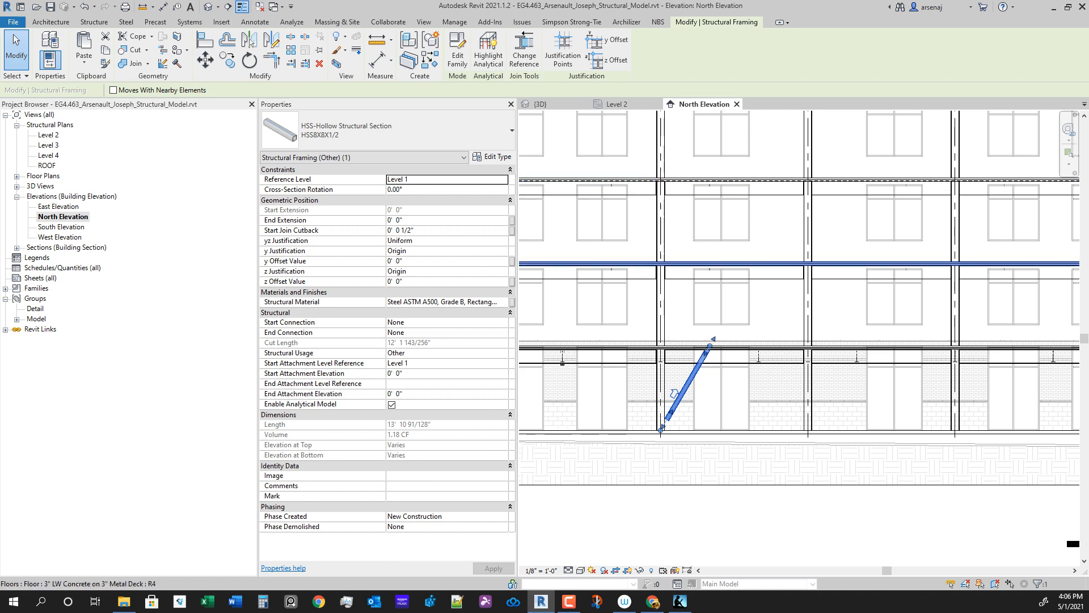
pyautogui.moveTo(738, 347); pyautogui.dragTo(727, 283, button='middle')
pyautogui.scroll(1, 721, 389)
# Step: In the Level 2 plan, place a second HSS8X8X1/2 brace from Level 1 to Level 2, running from the west-wall column at grid C toward grid B
pyautogui.click(617, 104)
pyautogui.scroll(-5, 727, 300)
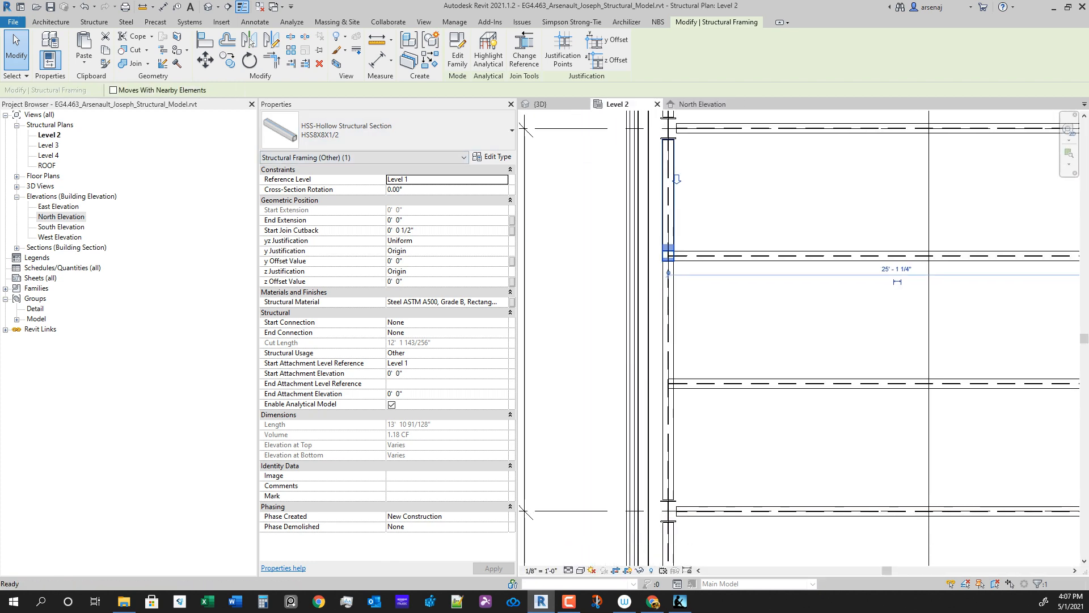
pyautogui.scroll(2, 719, 344)
pyautogui.moveTo(745, 398); pyautogui.dragTo(714, 301, button='middle')
pyautogui.scroll(-3, 714, 300)
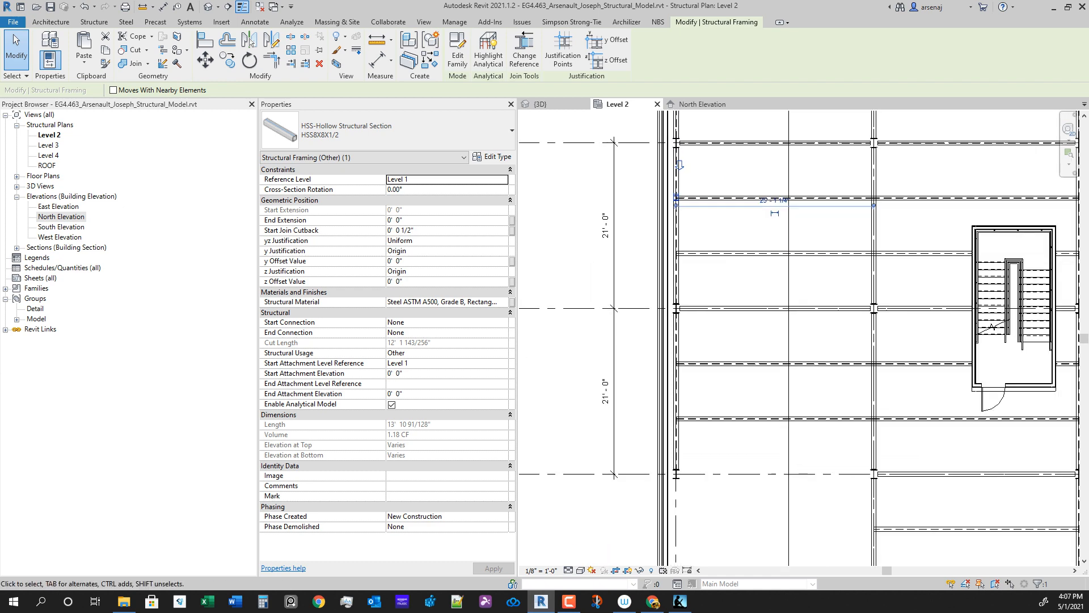
pyautogui.scroll(2, 681, 254)
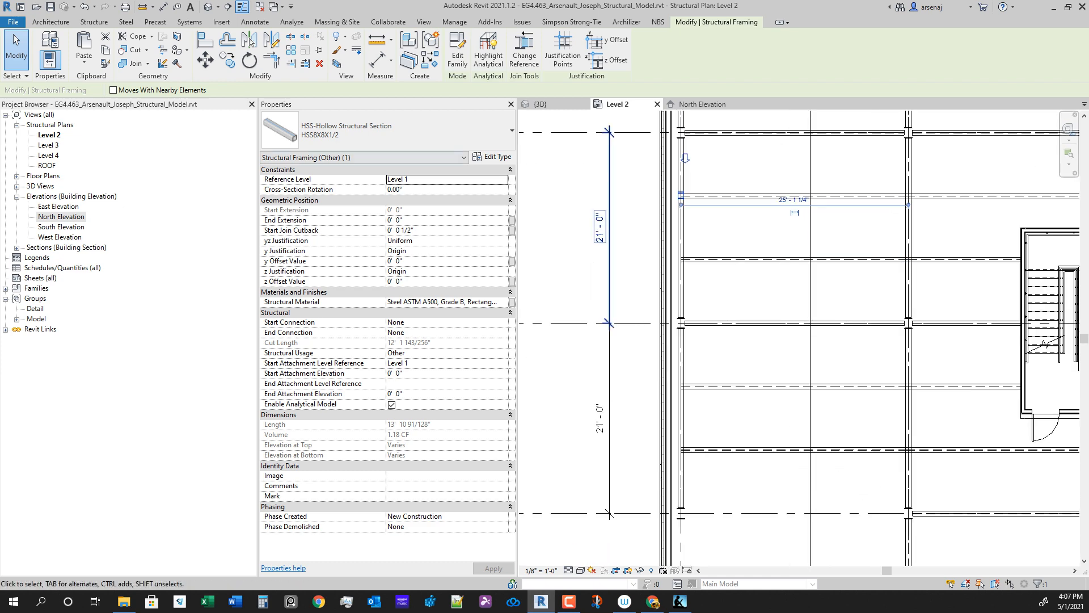
pyautogui.moveTo(681, 254); pyautogui.dragTo(676, 292, button='middle')
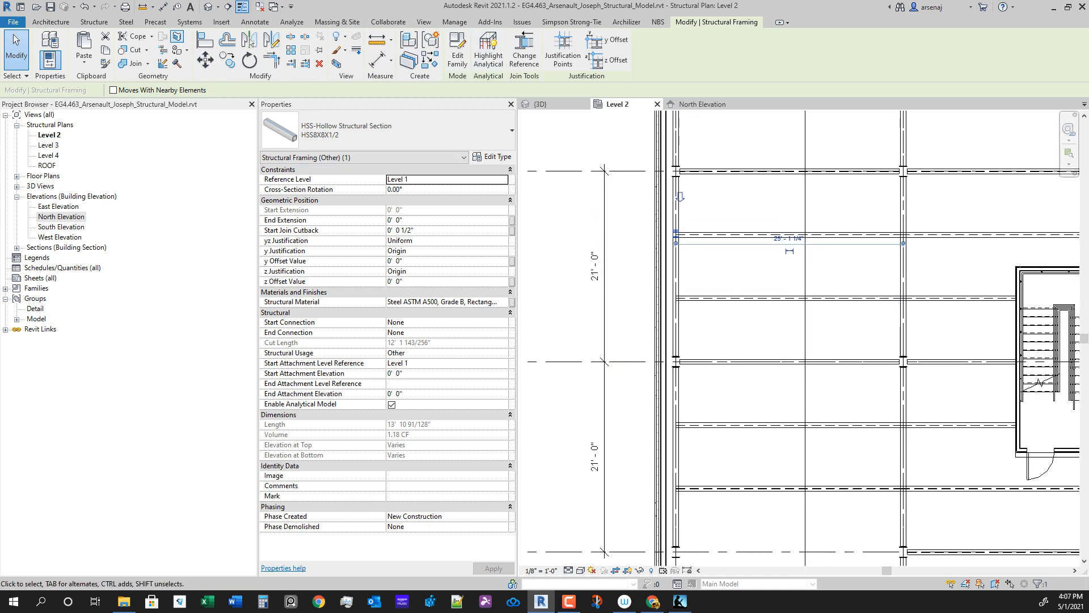
pyautogui.click(94, 22)
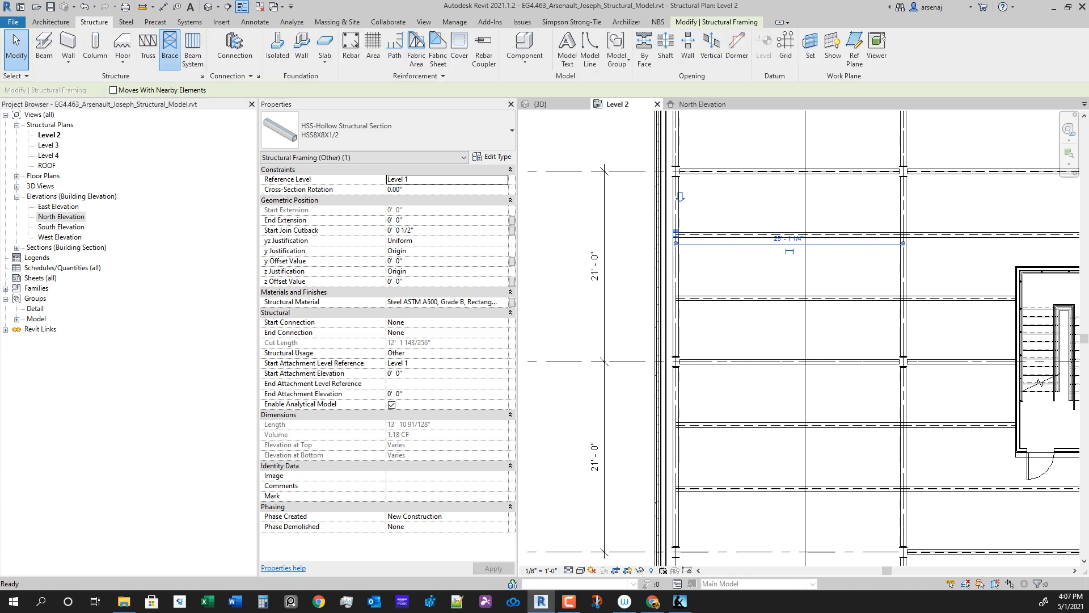
pyautogui.click(170, 48)
pyautogui.scroll(10, 675, 361)
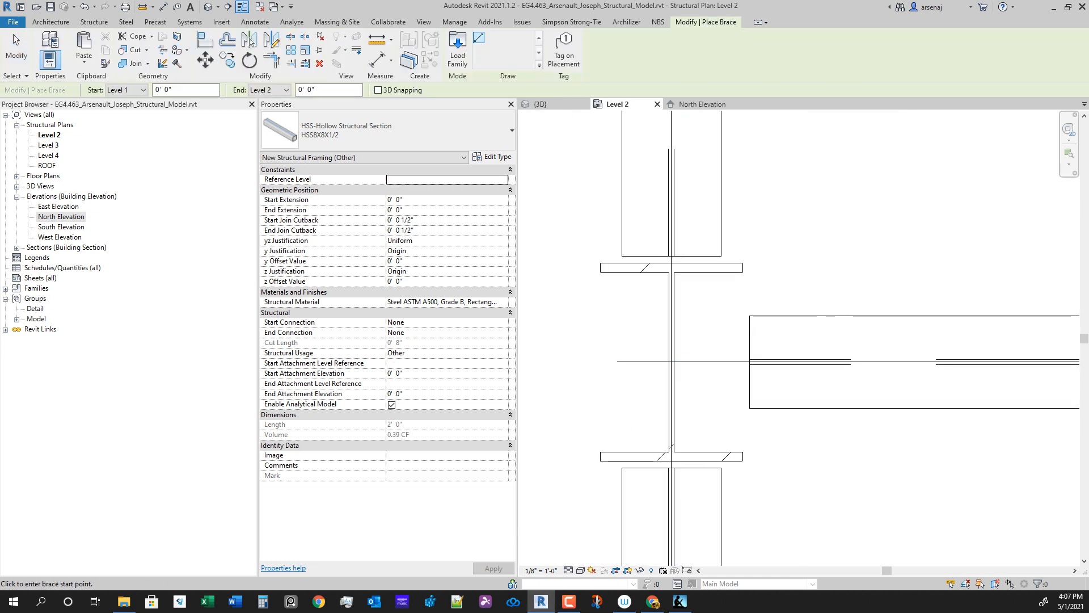
pyautogui.click(671, 361)
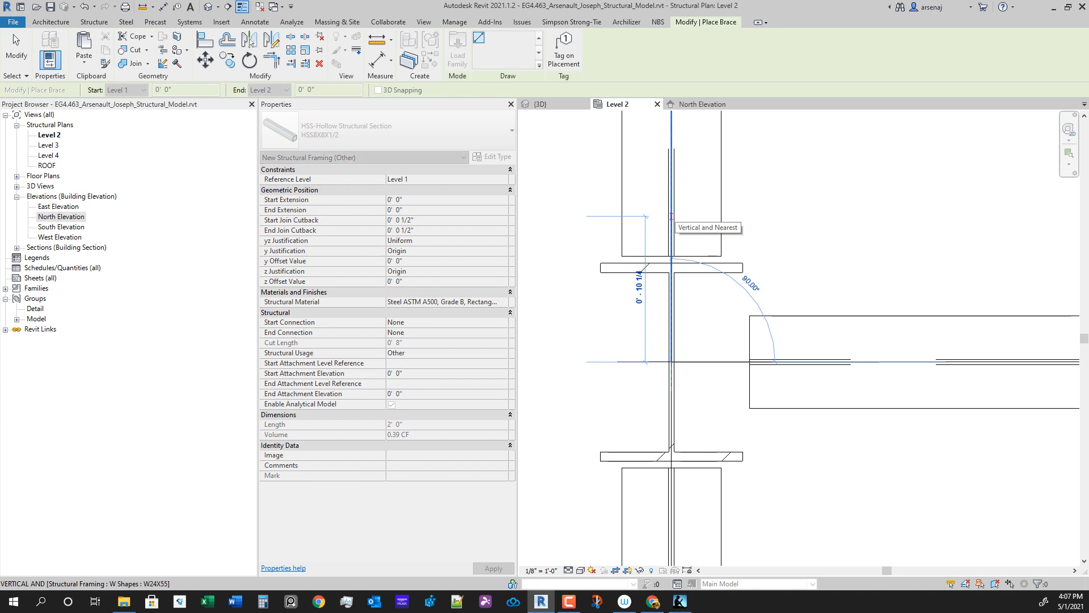
pyautogui.press('Return')
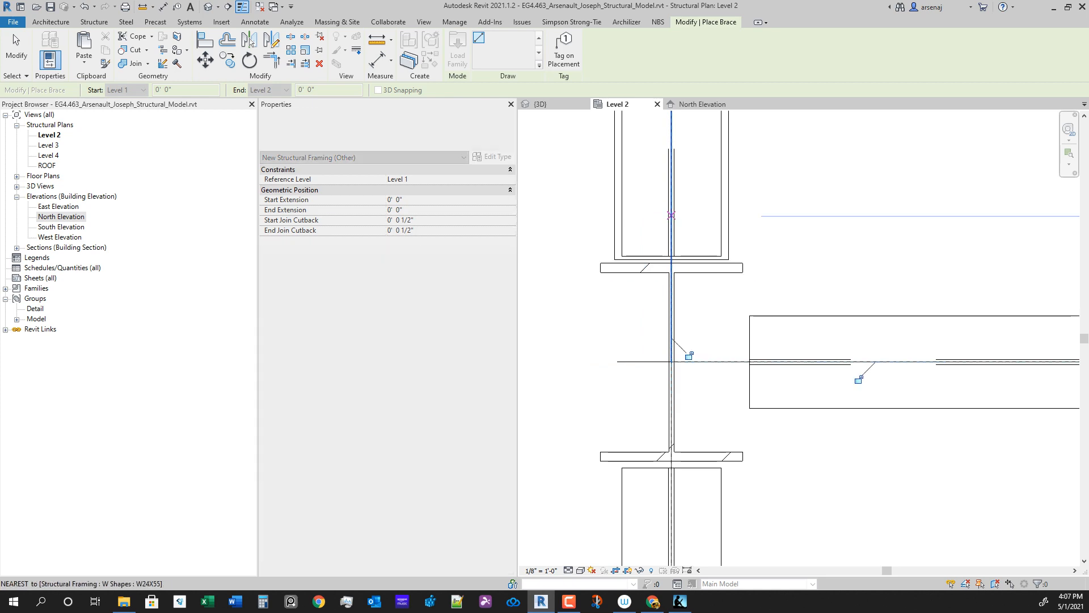
# Step: Check both Level 1 braces between grids B and C in the North Elevation
pyautogui.scroll(-2, 760, 335)
pyautogui.click(701, 104)
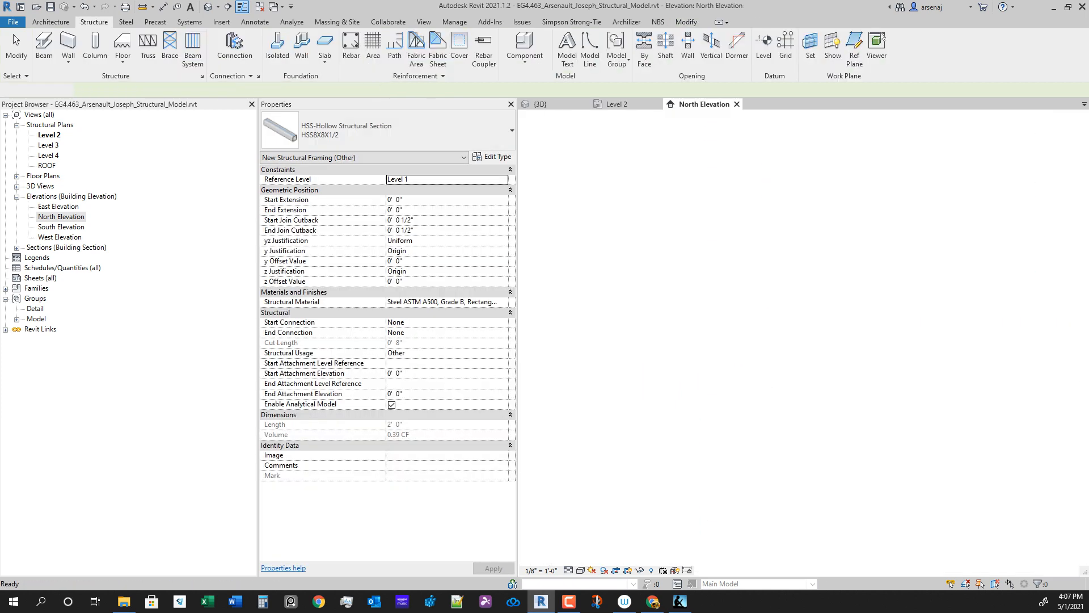
pyautogui.scroll(-2, 757, 301)
pyautogui.scroll(3, 784, 385)
pyautogui.scroll(-4, 789, 329)
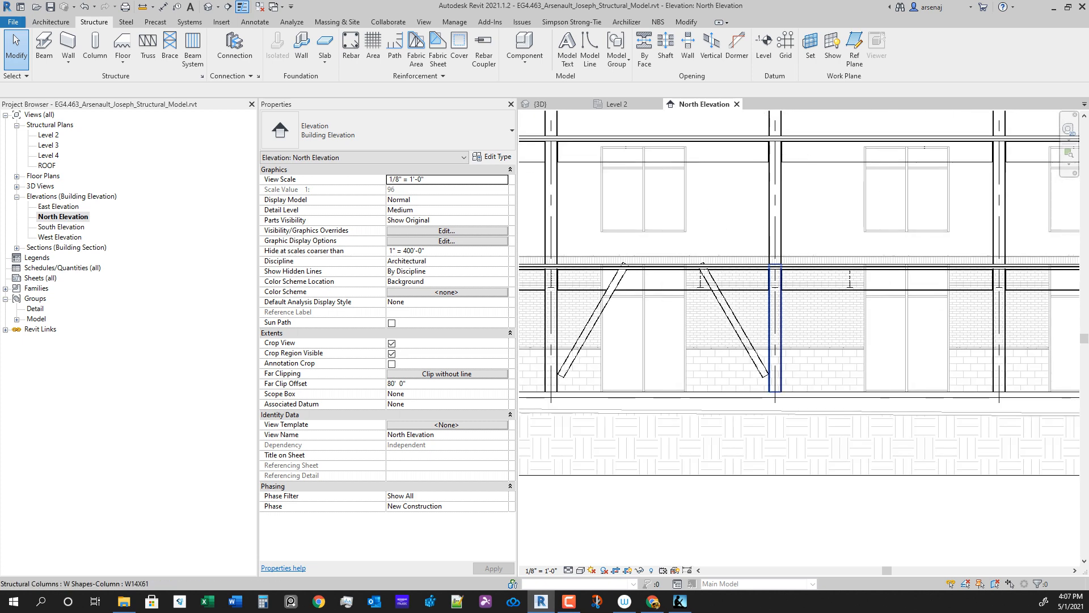
pyautogui.scroll(3, 762, 391)
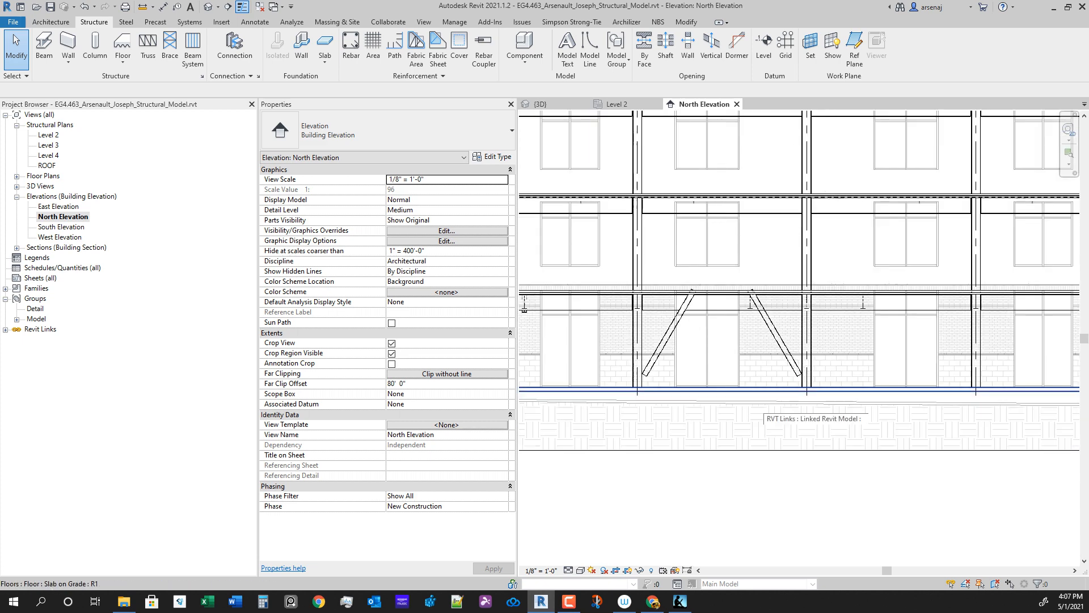
pyautogui.scroll(-2, 762, 391)
pyautogui.moveTo(762, 391); pyautogui.dragTo(765, 436, button='middle')
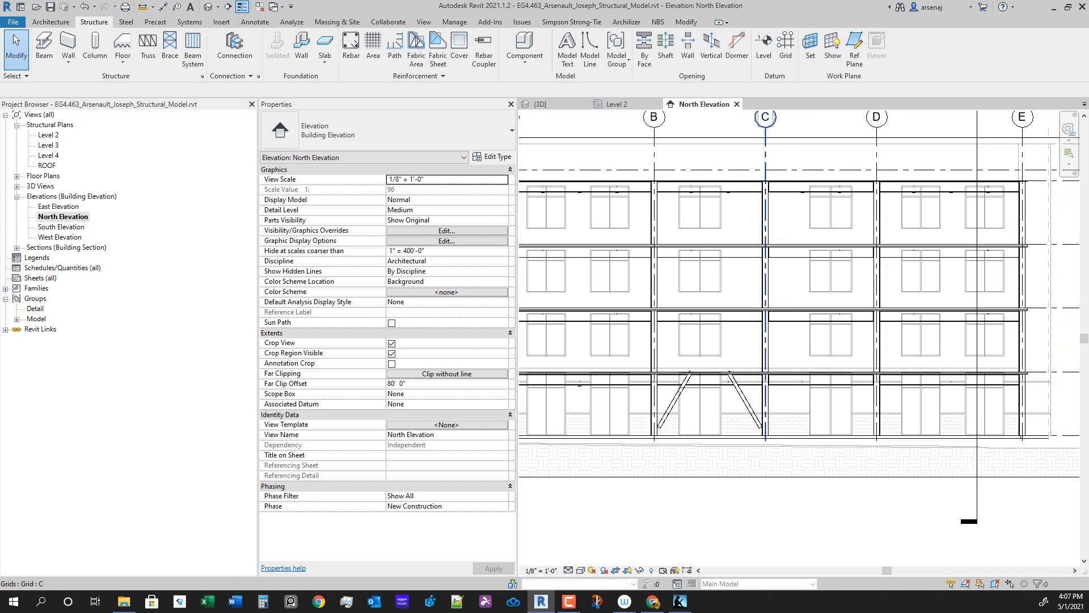
pyautogui.scroll(2, 763, 432)
pyautogui.scroll(-2, 784, 453)
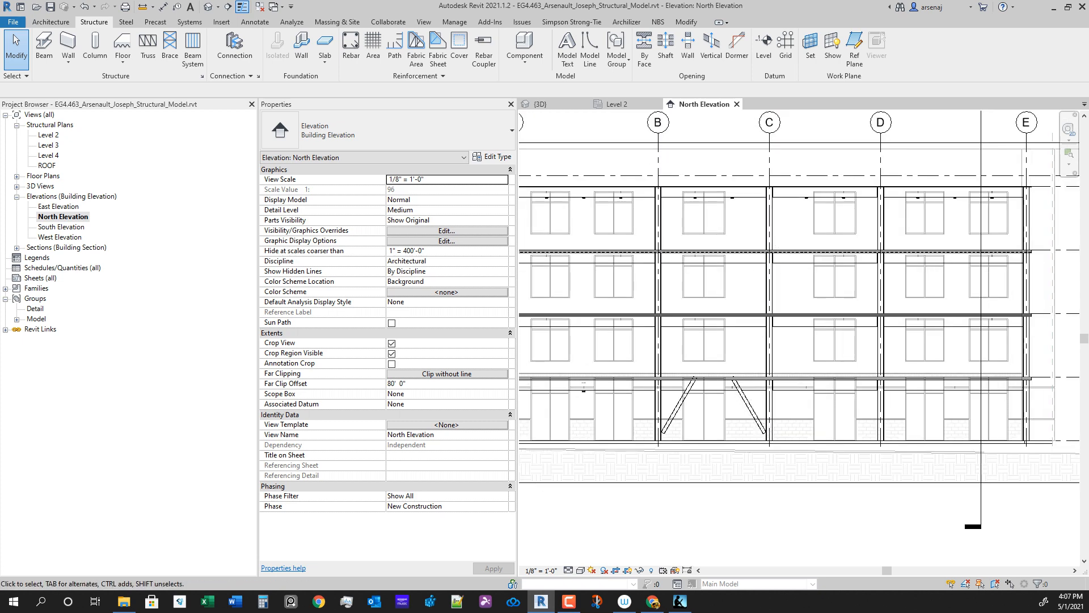
pyautogui.scroll(-2, 759, 409)
pyautogui.scroll(4, 759, 408)
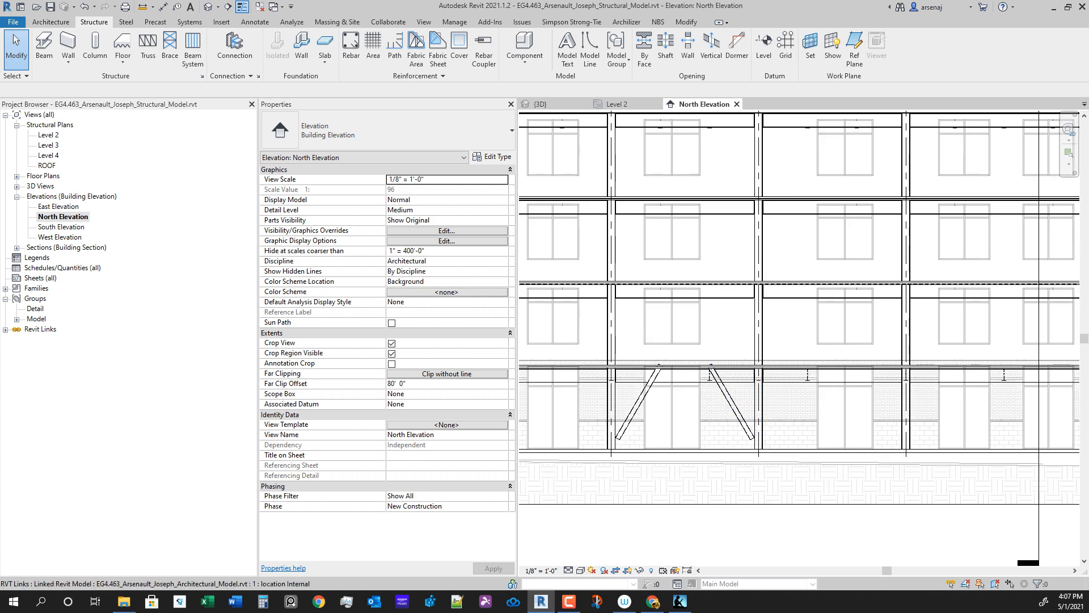
# Step: Open the Level 1 floor plan and locate the two new braces along the west wall
pyautogui.click(17, 176)
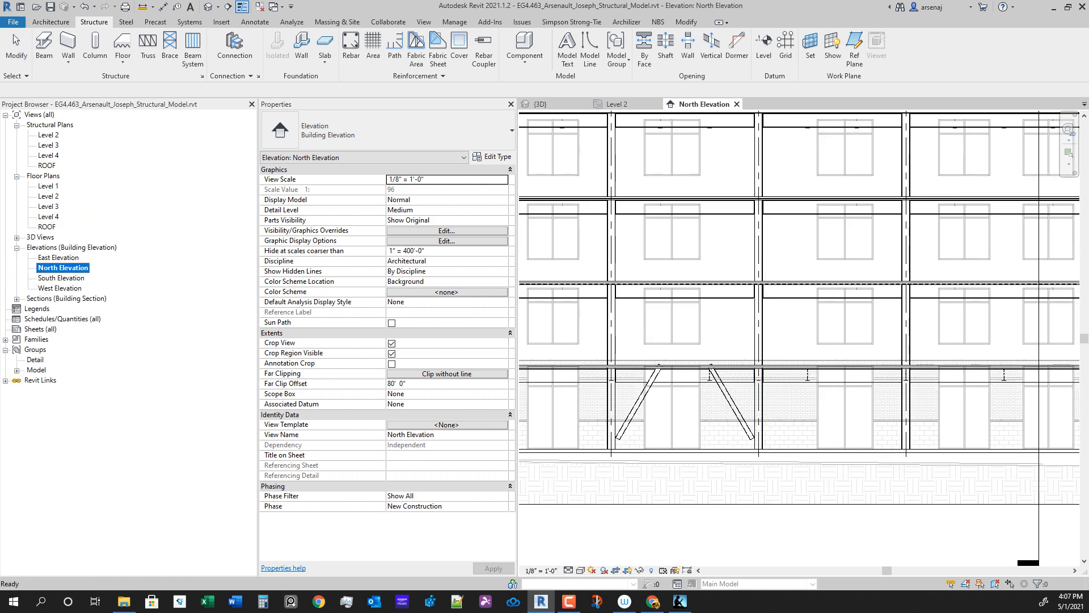
pyautogui.doubleClick(48, 186)
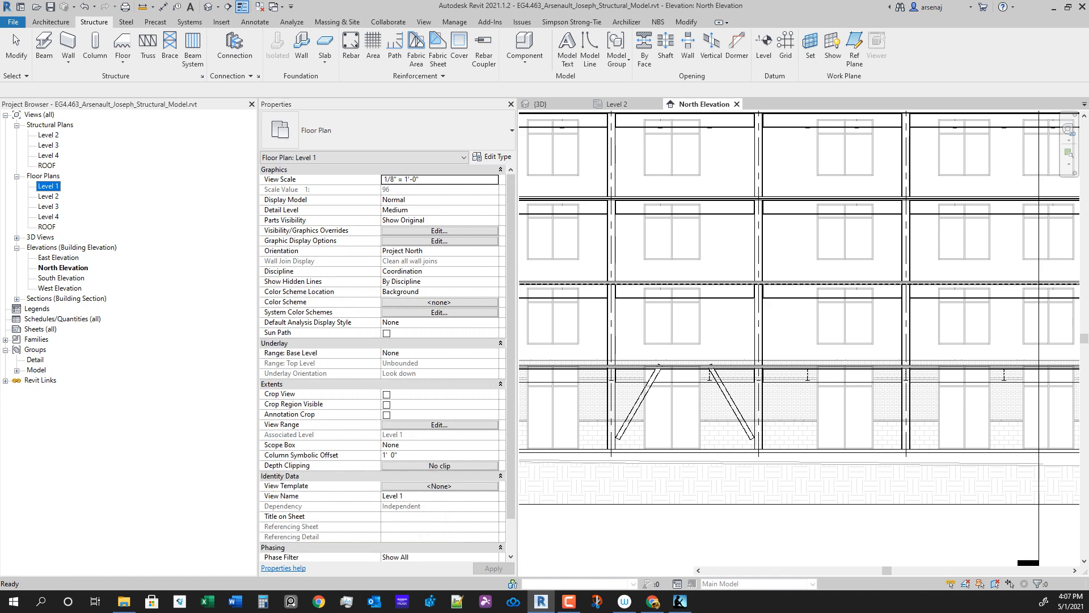
pyautogui.moveTo(757, 347)
pyautogui.mouseDown(button='middle')
pyautogui.moveTo(811, 309)
pyautogui.moveTo(784, 323)
pyautogui.moveTo(760, 418)
pyautogui.moveTo(758, 386)
pyautogui.moveTo(775, 356)
pyautogui.mouseUp(button='middle')
pyautogui.scroll(-7, 811, 309)
pyautogui.scroll(-1, 775, 359)
pyautogui.scroll(-3, 758, 385)
pyautogui.scroll(1, 794, 323)
pyautogui.scroll(2, 787, 270)
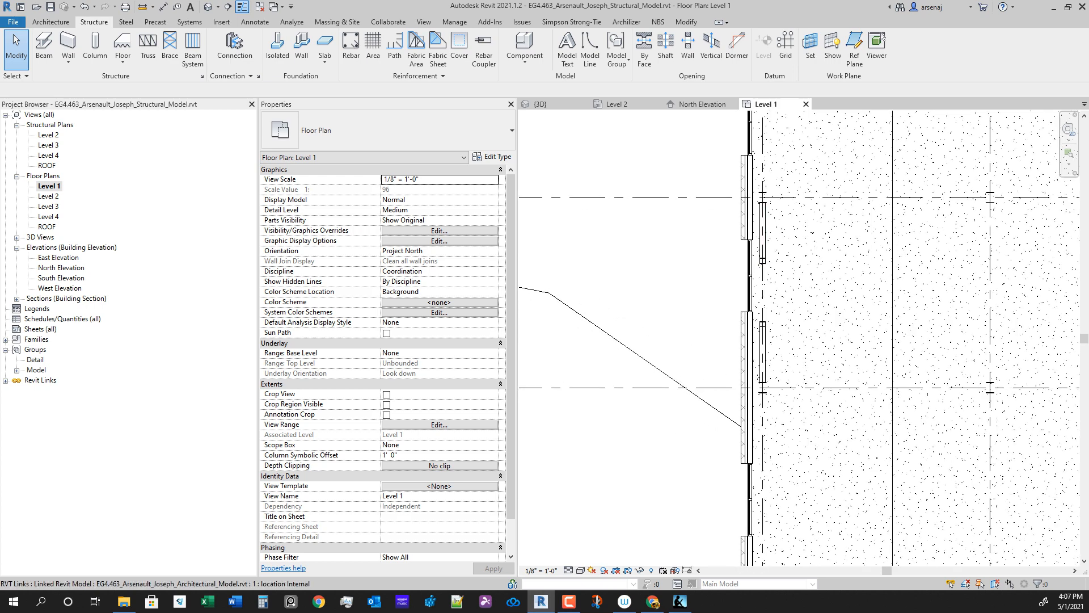
# Step: Examine the braced bay and the neighbouring bays from grid B to grid E along the west wall of the Level 1 plan
pyautogui.scroll(-2, 752, 278)
pyautogui.moveTo(756, 252); pyautogui.dragTo(754, 311, button='middle')
pyautogui.scroll(1, 754, 311)
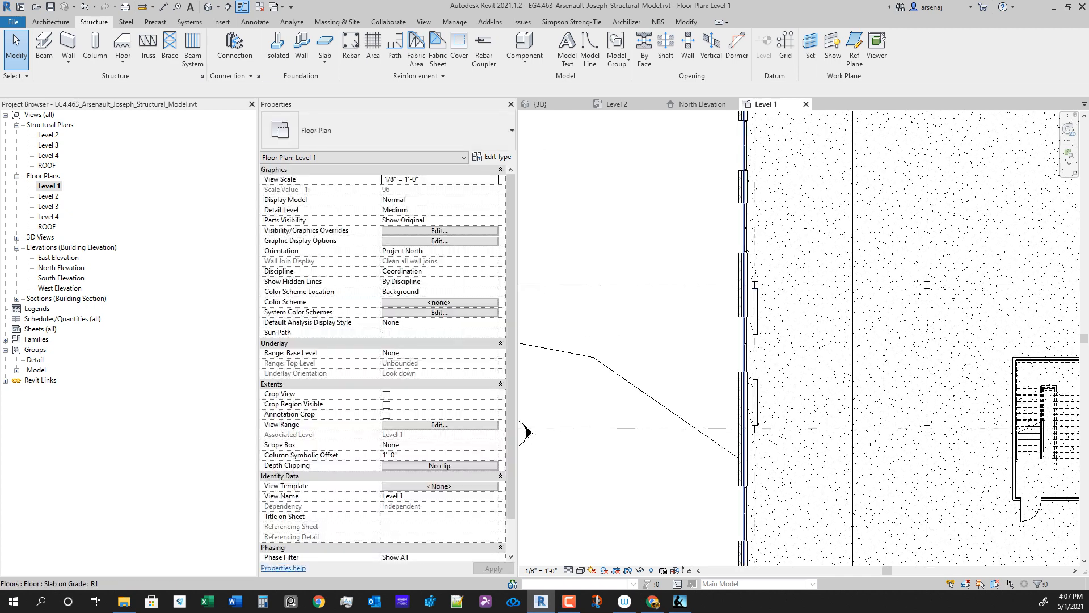
pyautogui.scroll(-2, 749, 303)
pyautogui.scroll(2, 748, 356)
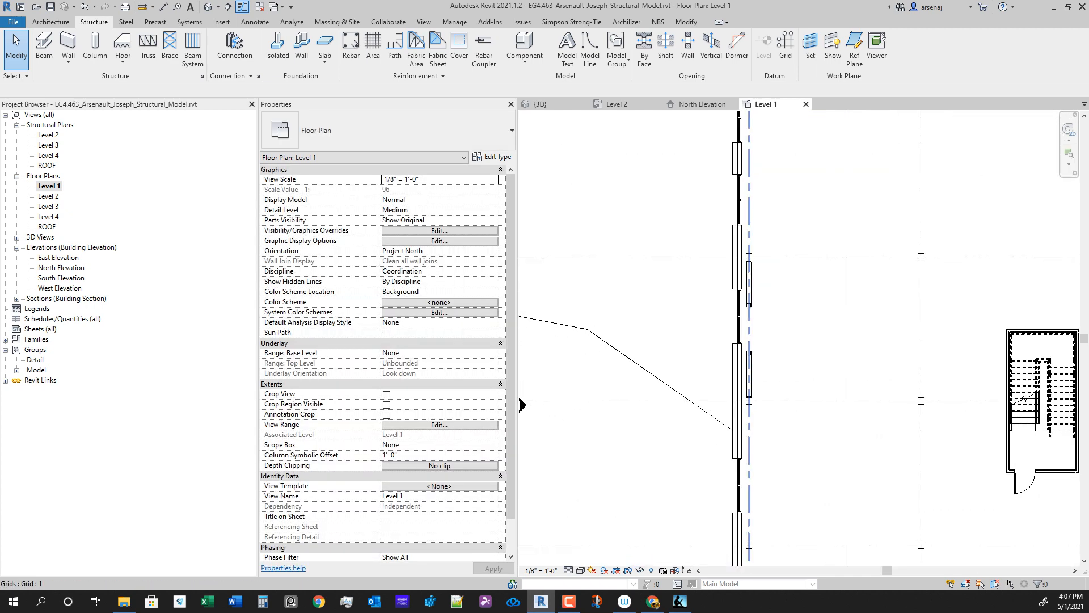
pyautogui.scroll(-1, 747, 358)
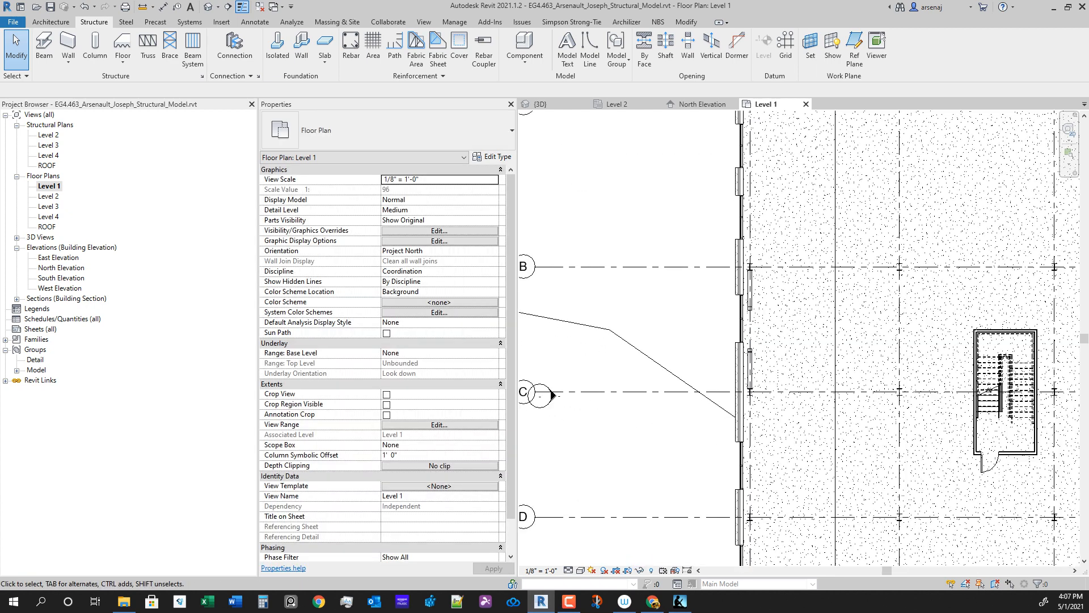
pyautogui.scroll(-1, 763, 338)
pyautogui.scroll(3, 786, 324)
pyautogui.moveTo(749, 454); pyautogui.dragTo(729, 259, button='middle')
pyautogui.scroll(-2, 729, 260)
pyautogui.scroll(1, 736, 369)
pyautogui.scroll(-1, 748, 335)
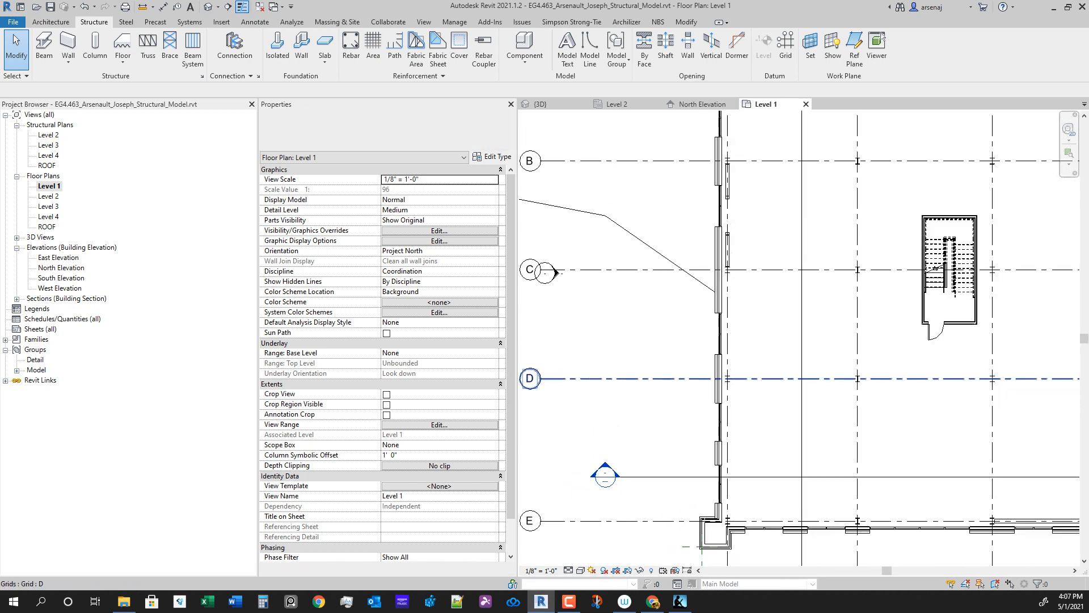
# Step: Inspect the two Level 1 braces between grids B and C in the Level 1 plan and the North Elevation, including their shared properties
pyautogui.scroll(1, 749, 317)
pyautogui.moveTo(724, 193); pyautogui.dragTo(717, 269, button='middle')
pyautogui.scroll(1, 717, 269)
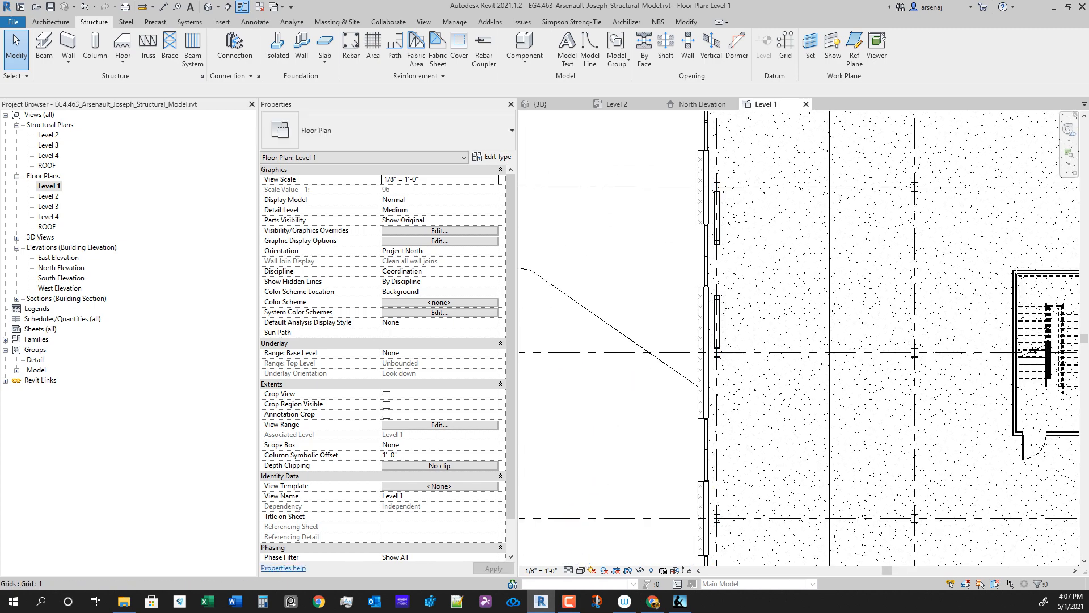
pyautogui.click(701, 105)
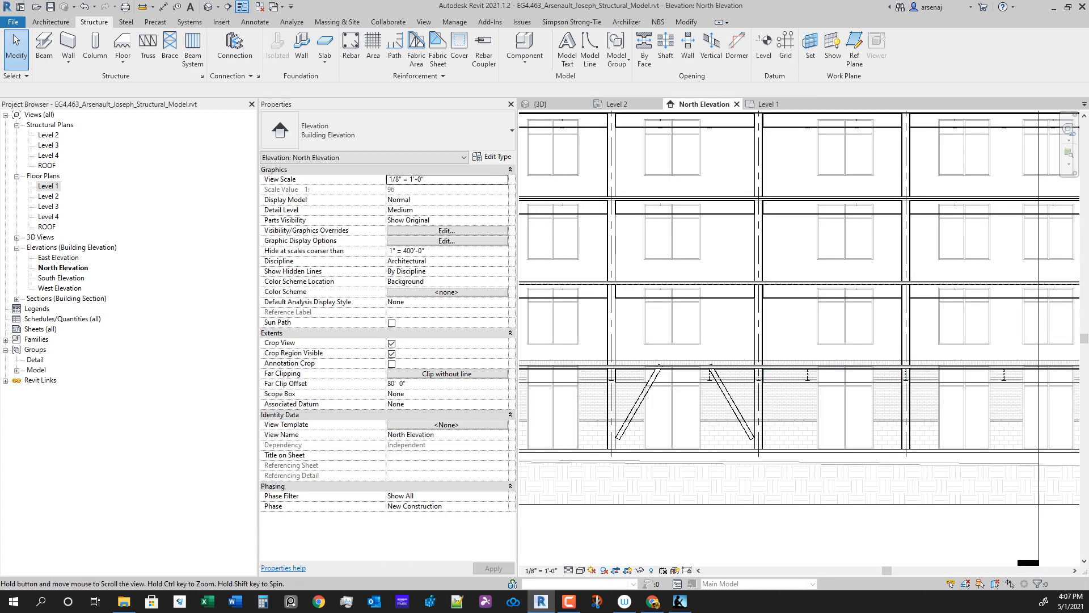
pyautogui.scroll(3, 757, 369)
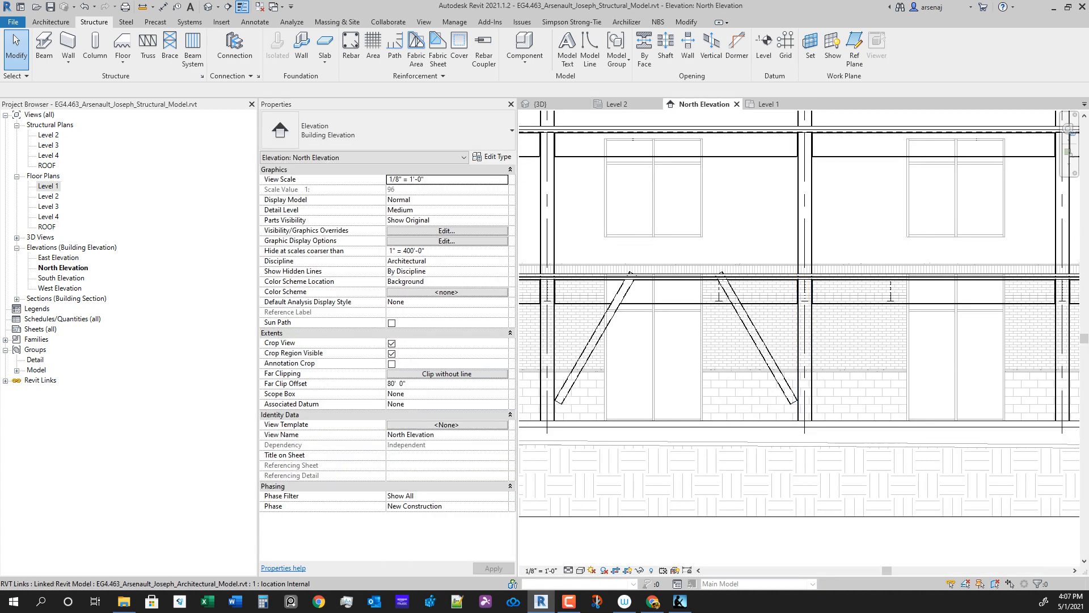
pyautogui.scroll(-1, 670, 335)
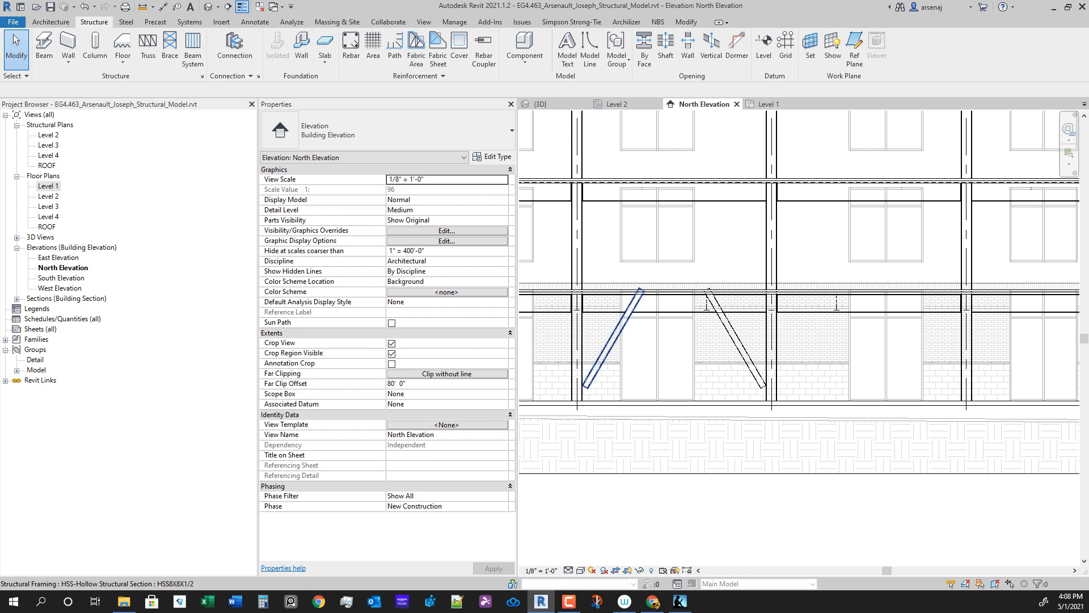
pyautogui.click(602, 357)
pyautogui.scroll(1, 678, 337)
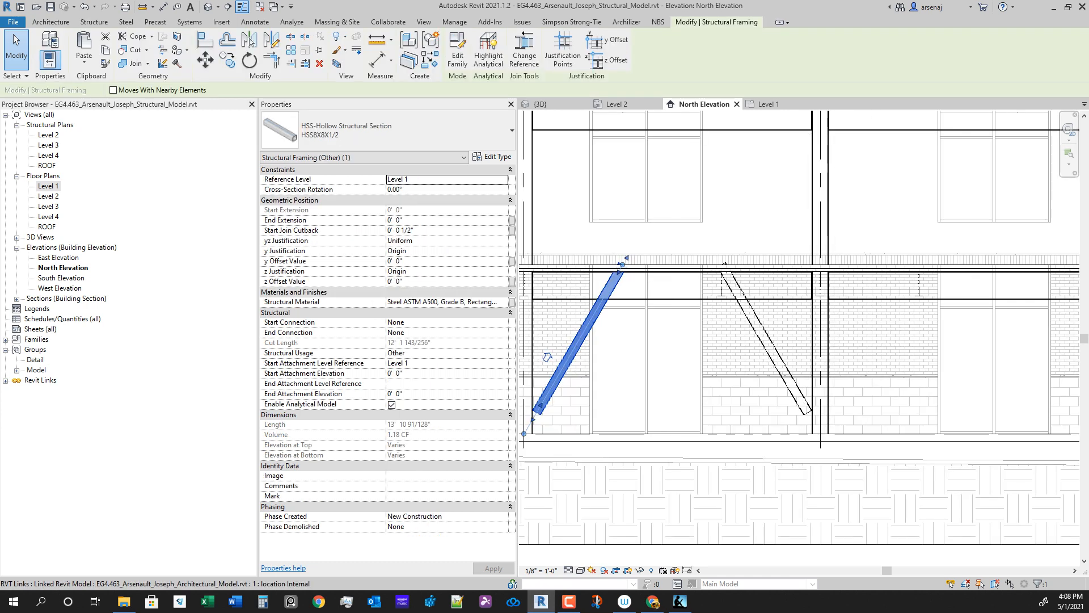
pyautogui.keyDown('ctrl'); pyautogui.click(771, 348); pyautogui.keyUp('ctrl')
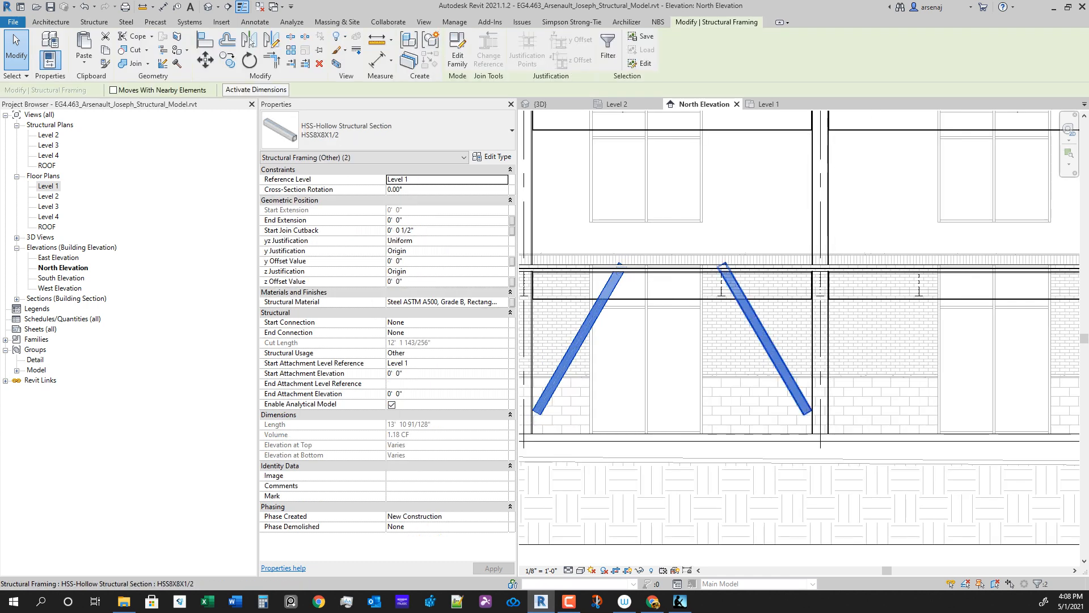
pyautogui.press('Escape')
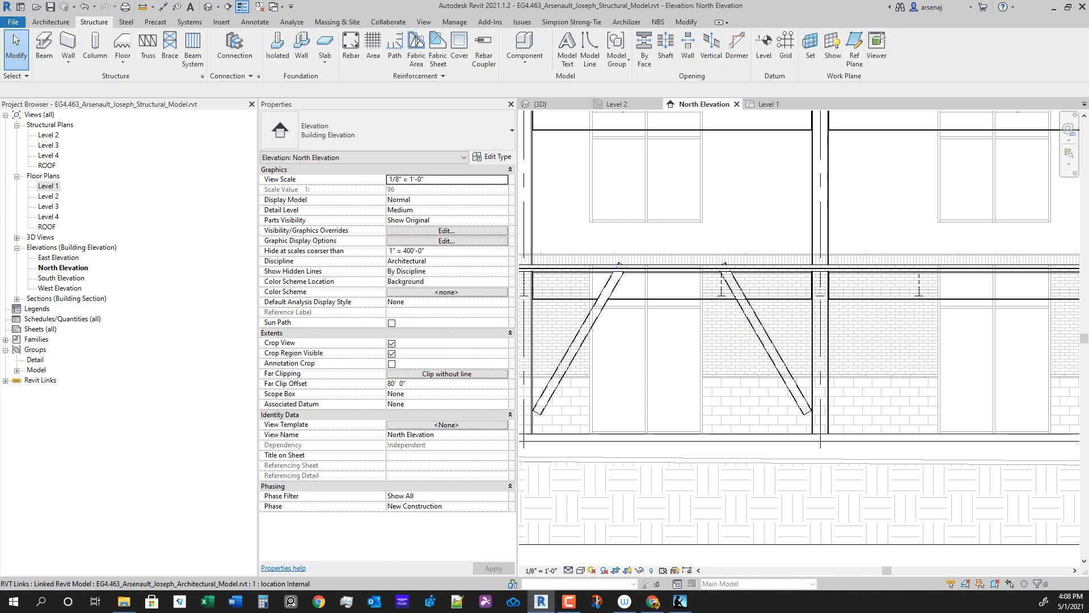
# Step: Attach the end of the Level 1 brace beside grid C to Level 2 with an end attachment elevation of -2' 0"
pyautogui.click(772, 349)
pyautogui.moveTo(772, 348); pyautogui.dragTo(808, 317, button='middle')
pyautogui.scroll(-1, 715, 309)
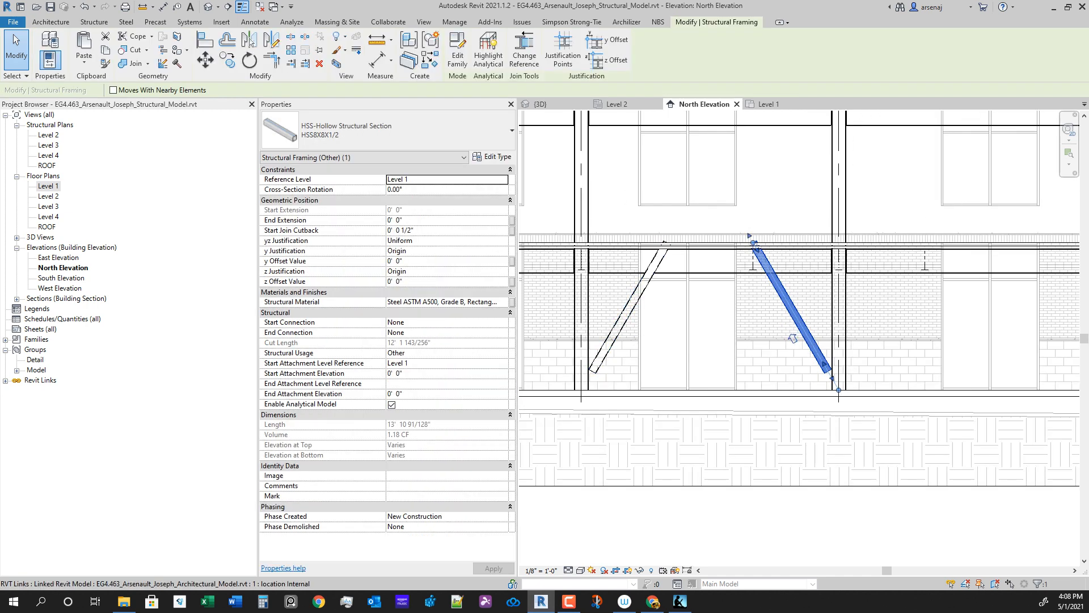
pyautogui.click(446, 383)
pyautogui.click(503, 383)
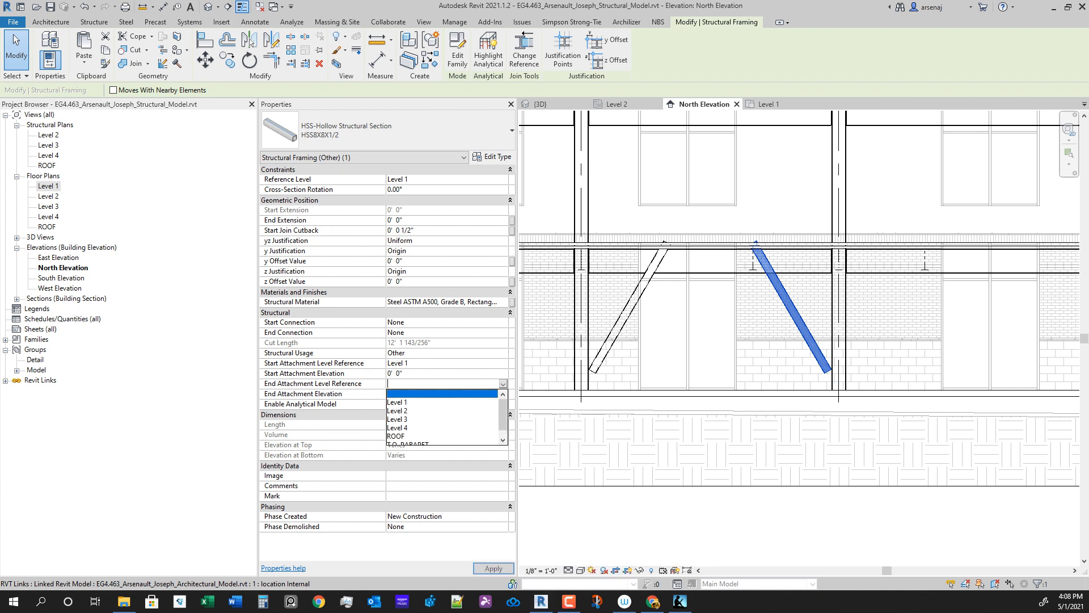
pyautogui.click(446, 393)
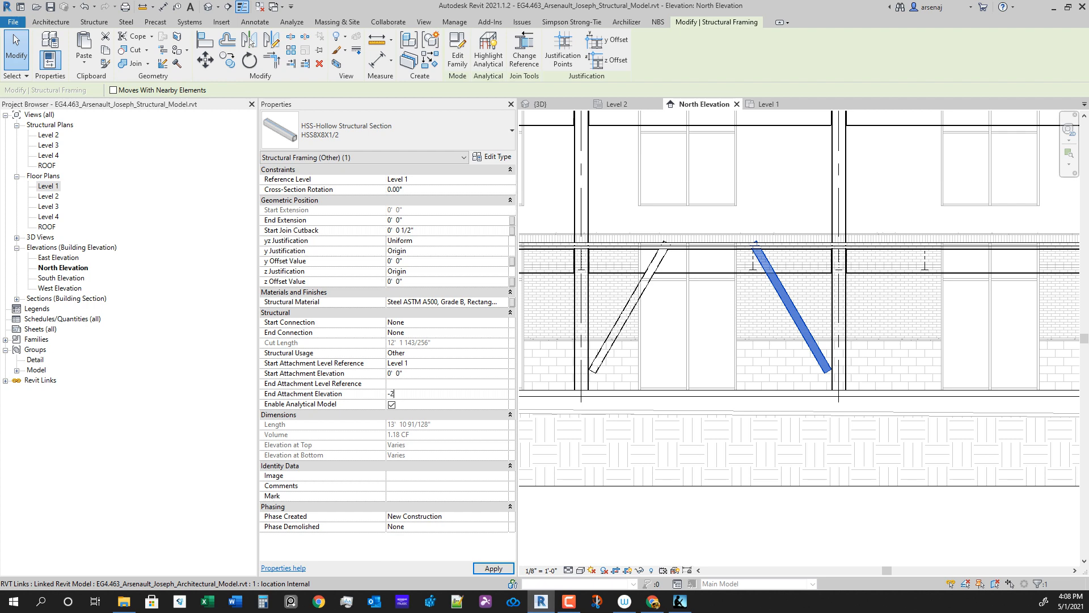
pyautogui.press('Return')
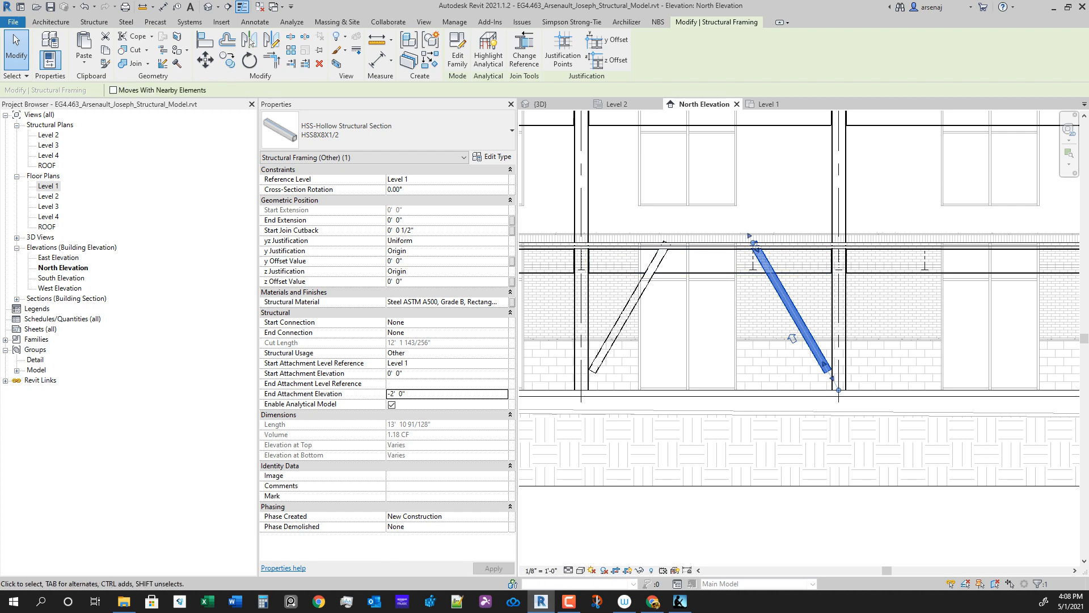
pyautogui.click(502, 383)
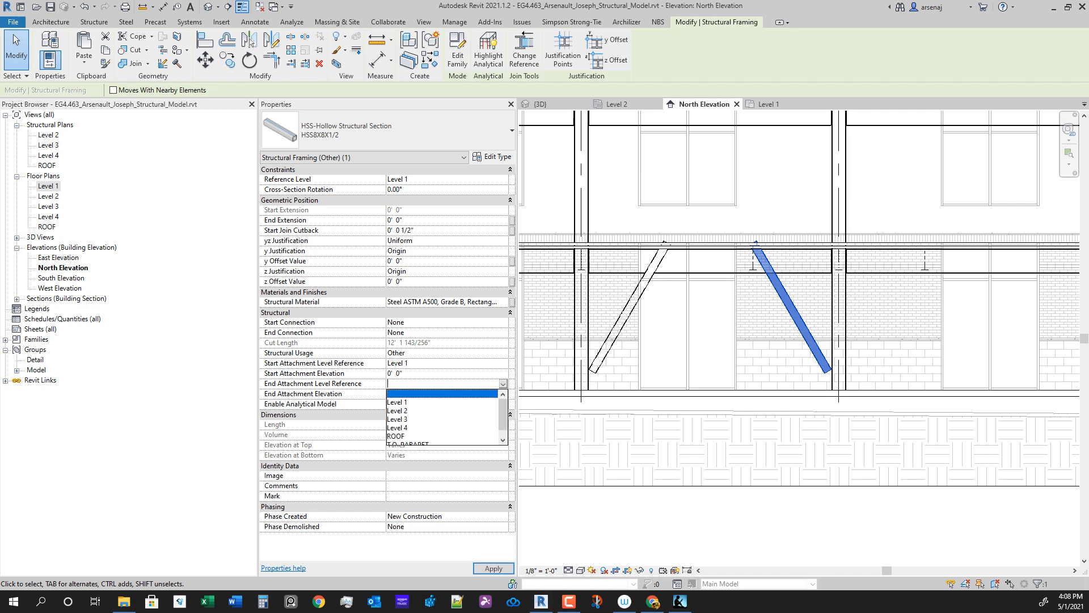
pyautogui.click(397, 410)
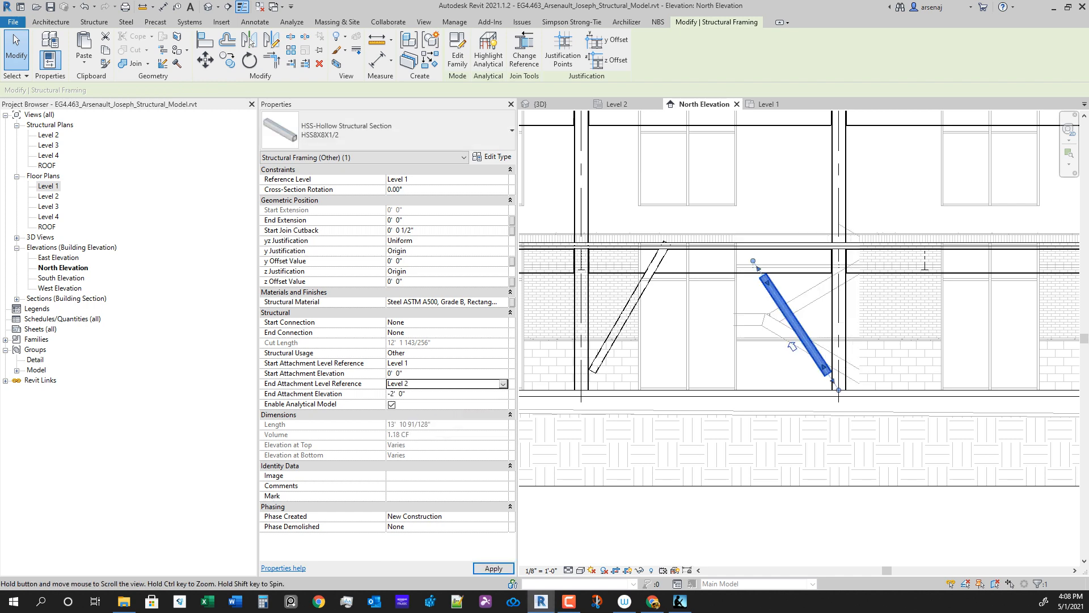
pyautogui.scroll(1, 691, 341)
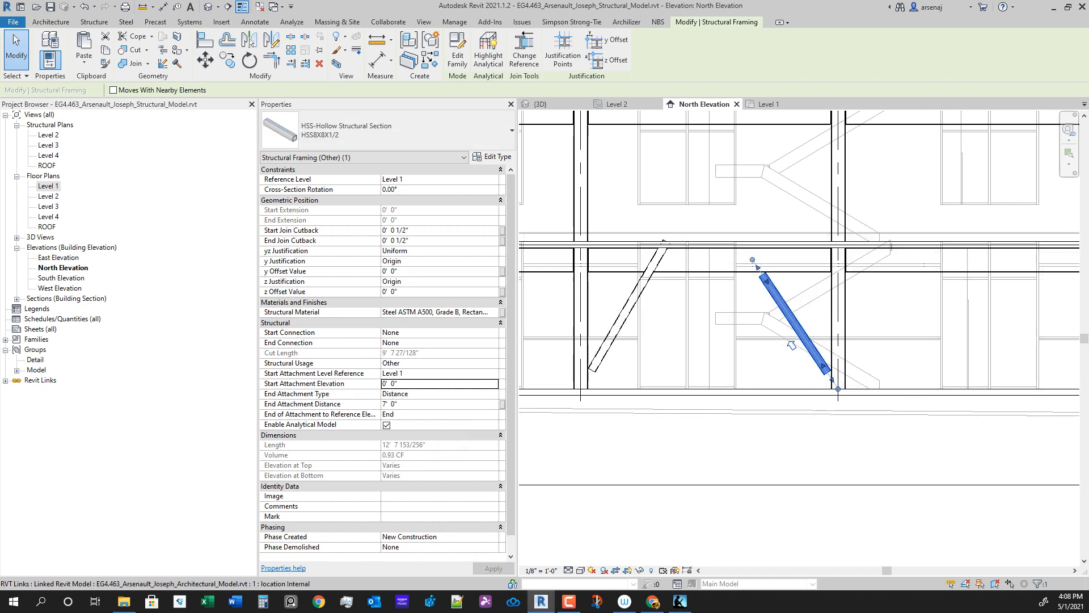
pyautogui.press('Escape')
# Step: Reference the end of the Level 1 brace beside grid B to Level 2 and set its end attachment elevation to -2' 0"
pyautogui.click(618, 304)
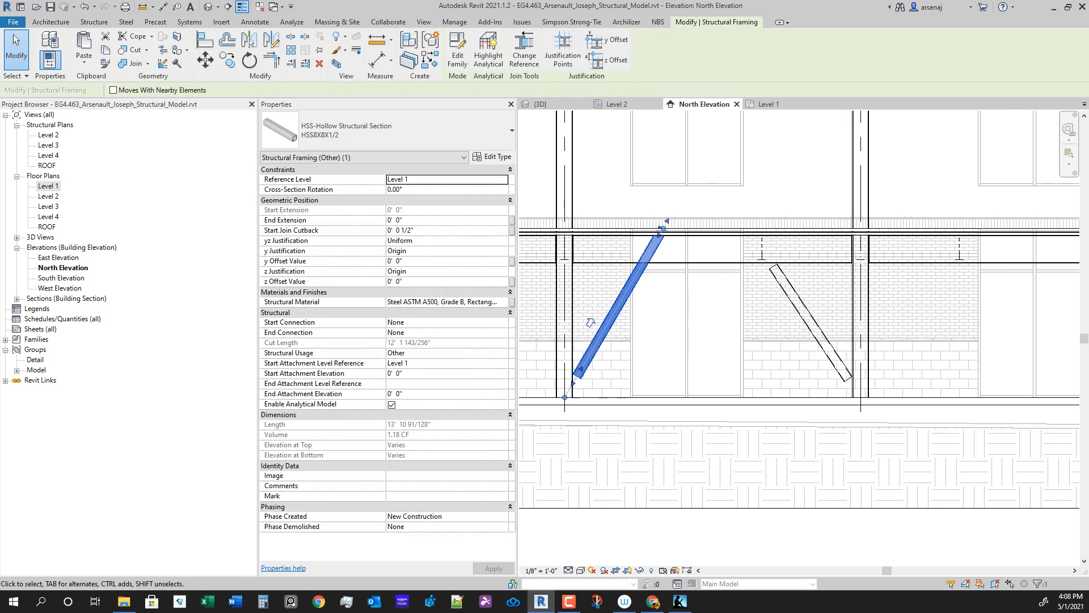
pyautogui.click(502, 384)
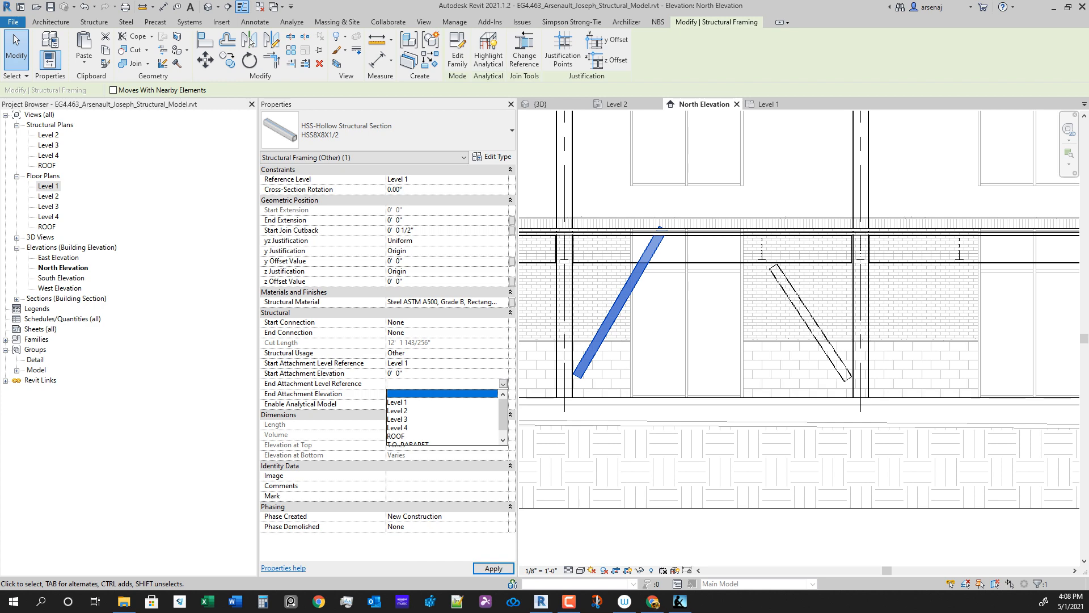
pyautogui.click(397, 410)
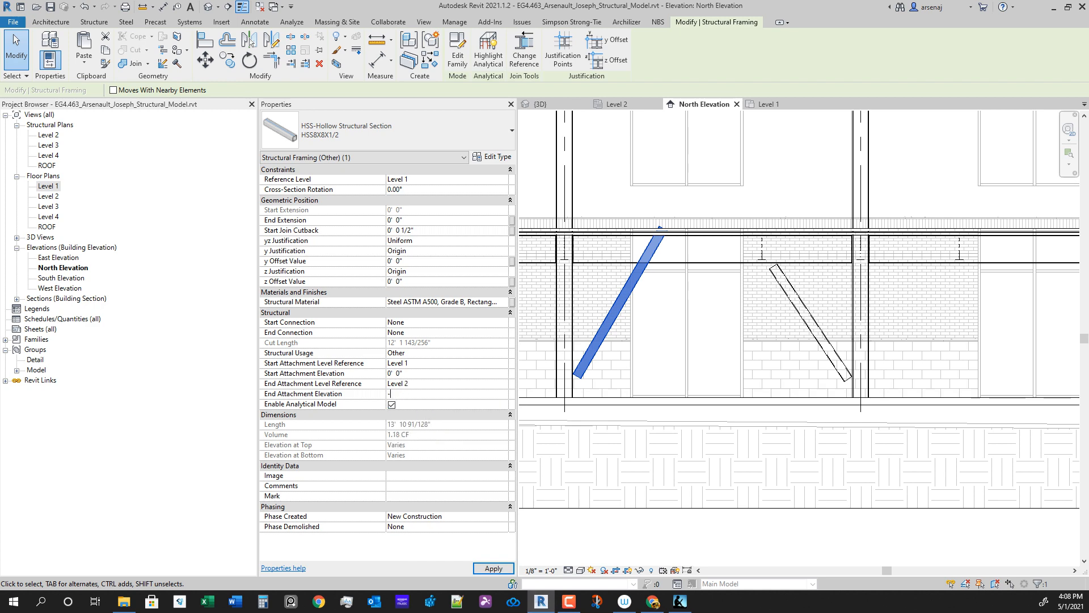
pyautogui.write('-2')
pyautogui.press('Return')
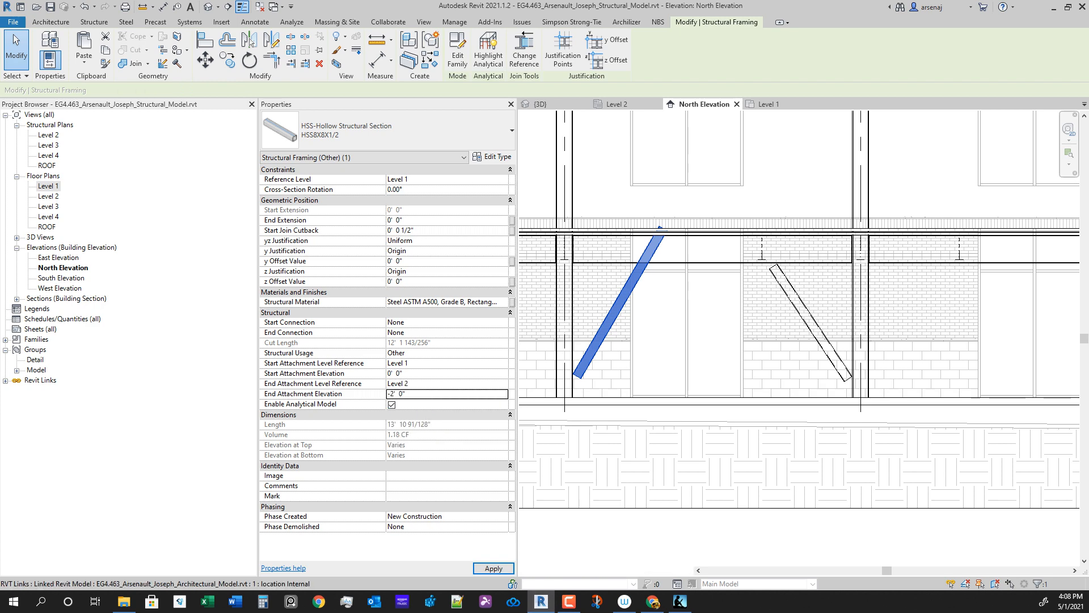
pyautogui.scroll(-1, 762, 395)
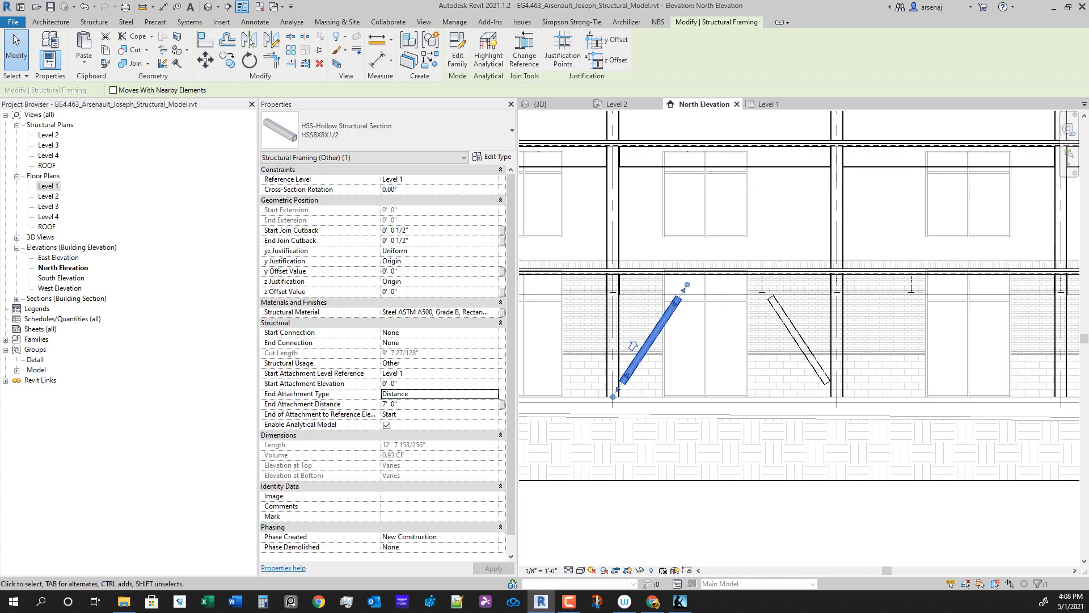
# Step: Copy both Level 1 braces from grid B to grid C so the pair also fills the bay between grids C and D
pyautogui.moveTo(762, 340); pyautogui.dragTo(693, 353, button='middle')
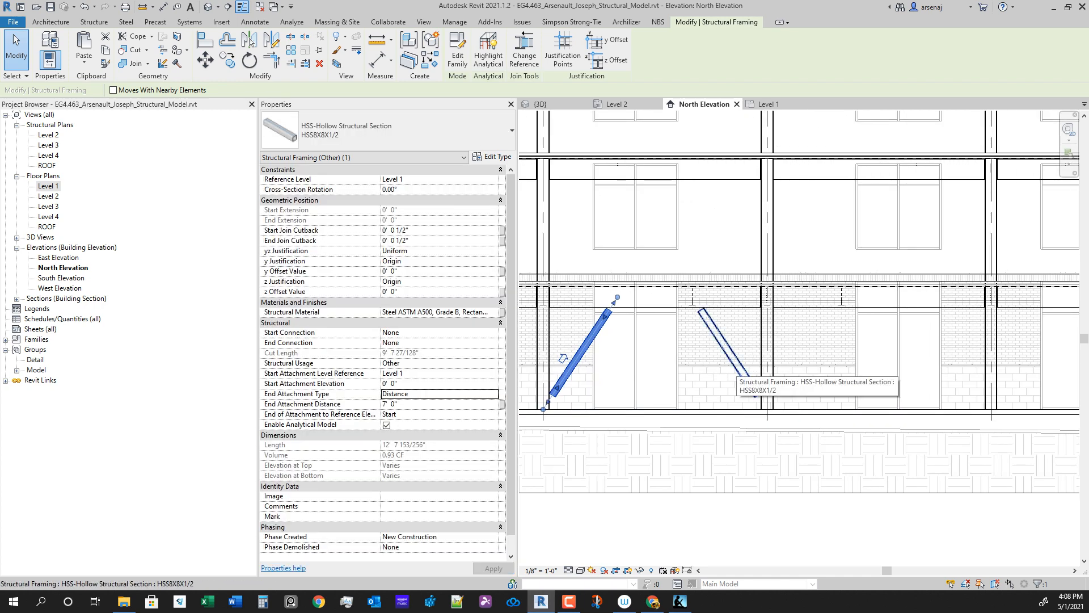
pyautogui.keyDown('ctrl'); pyautogui.click(738, 366); pyautogui.keyUp('ctrl')
pyautogui.scroll(-1, 811, 440)
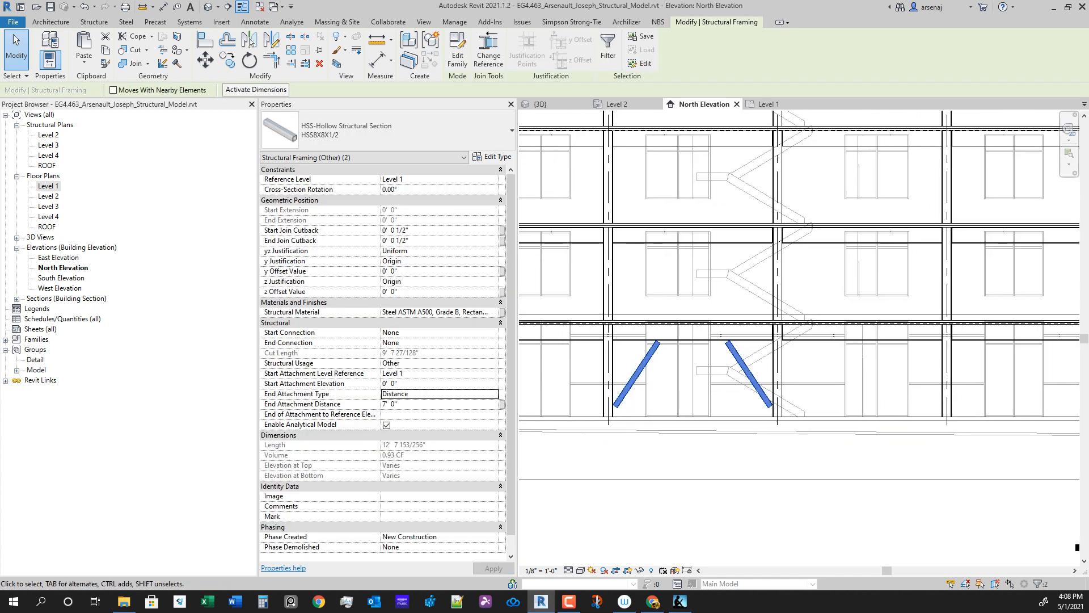
pyautogui.scroll(1, 648, 443)
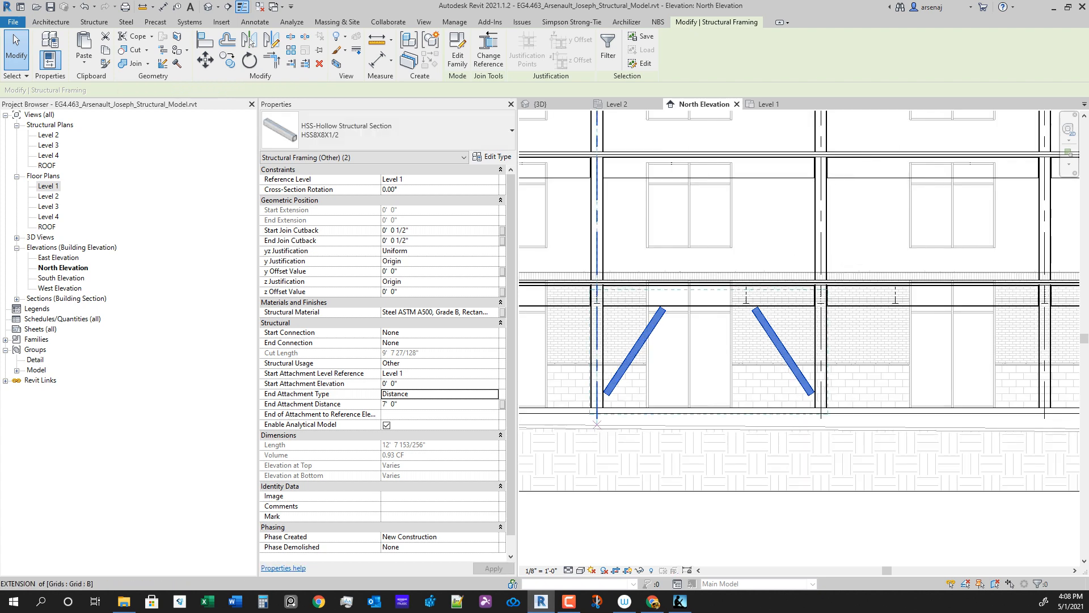
pyautogui.click(596, 418)
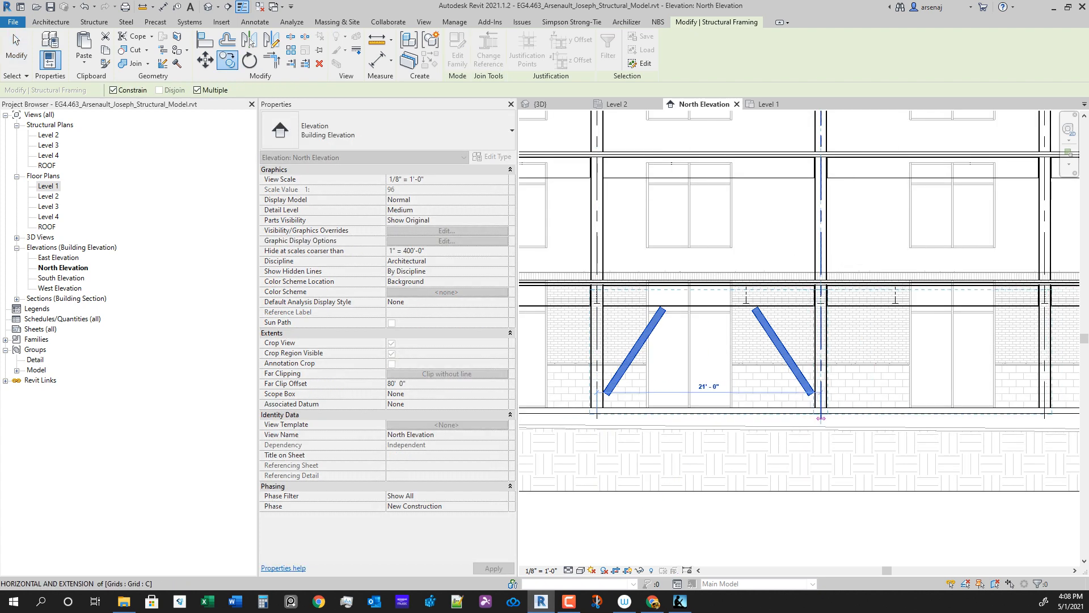
pyautogui.click(821, 418)
pyautogui.scroll(-1, 817, 422)
pyautogui.scroll(1, 804, 436)
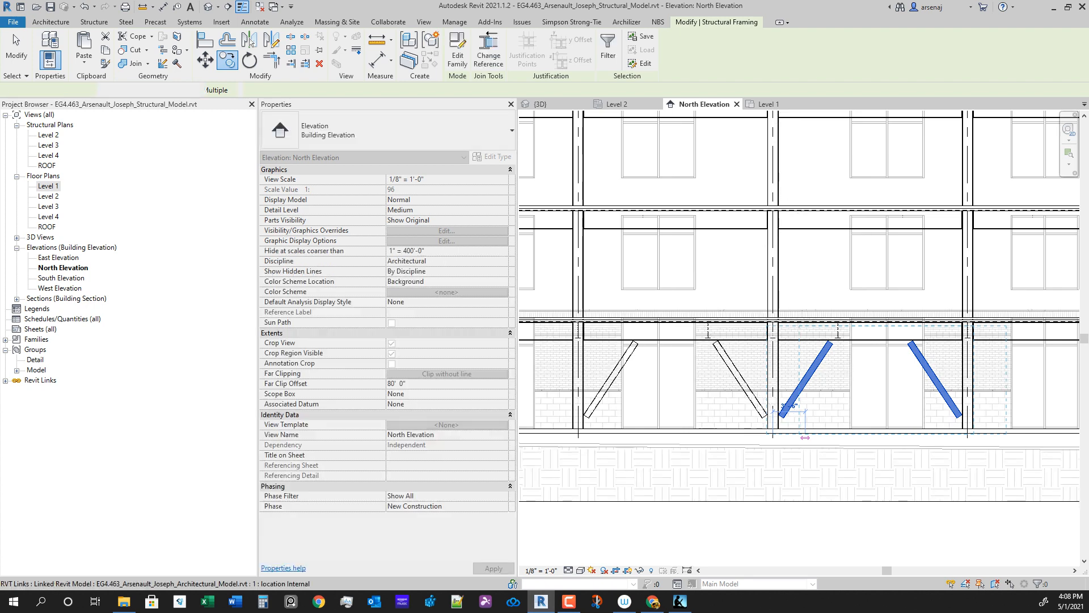
pyautogui.press('Escape')
# Step: Copy the four Level 1 braces and paste them aligned to Level 2, Level 3 and Level 4
pyautogui.keyDown('ctrl'); pyautogui.click(740, 379); pyautogui.keyUp('ctrl')
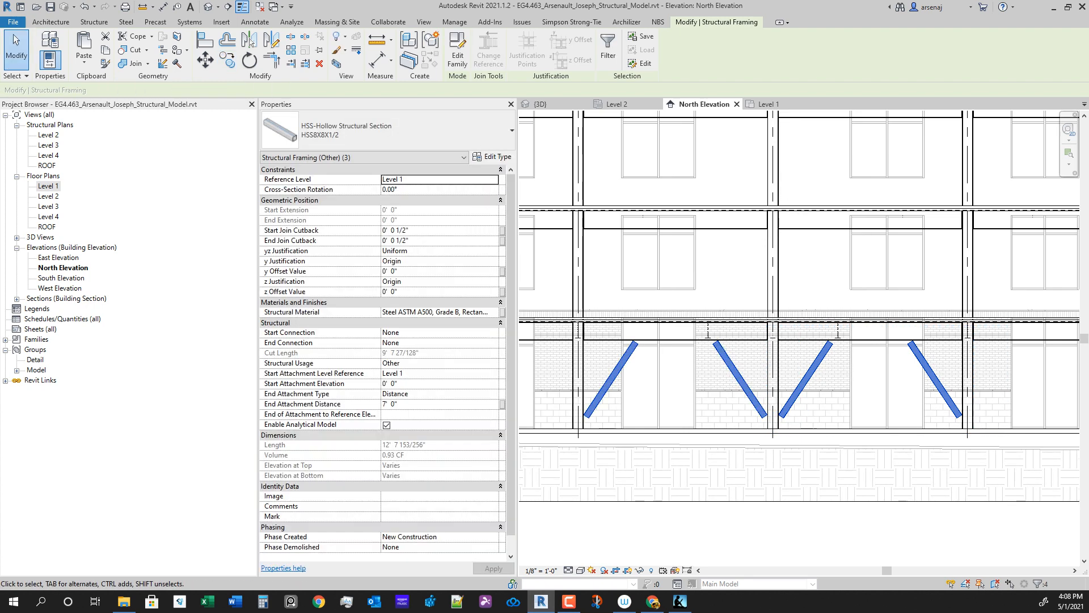
pyautogui.scroll(-1, 829, 440)
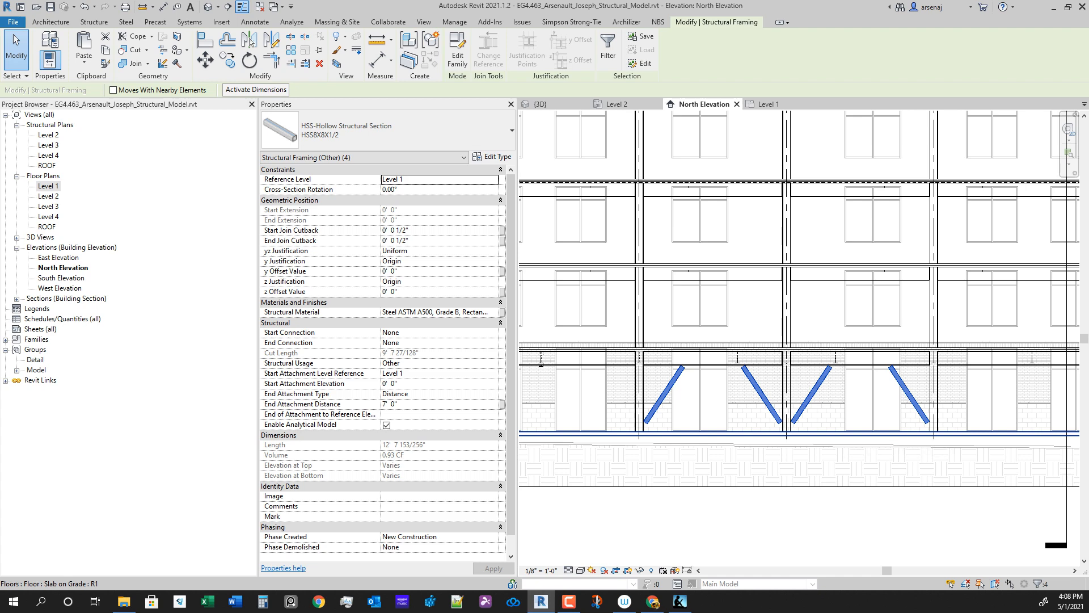
pyautogui.click(84, 63)
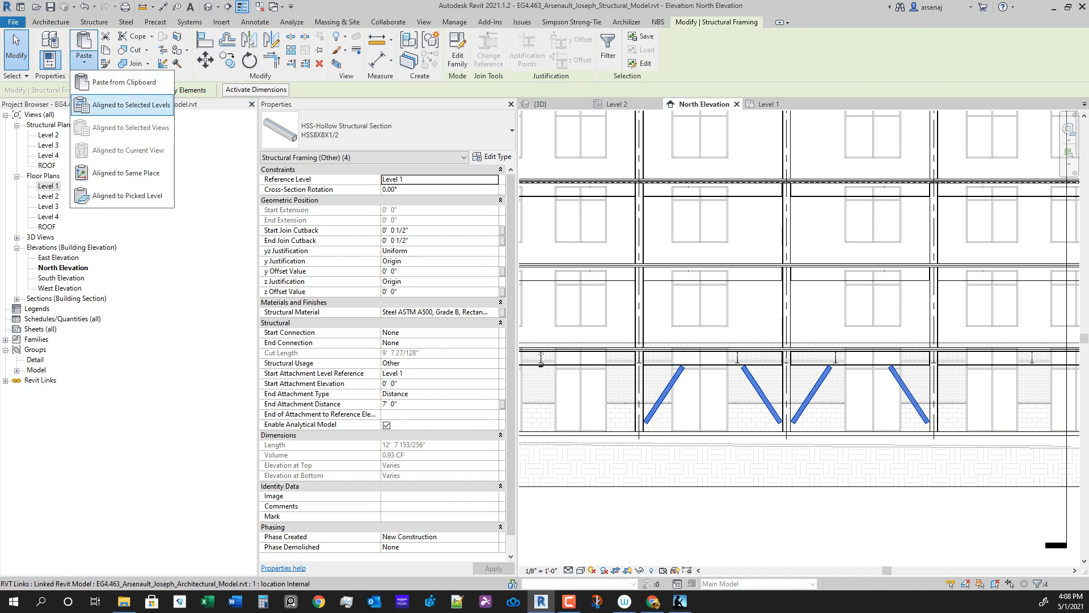
pyautogui.click(121, 102)
pyautogui.click(487, 231)
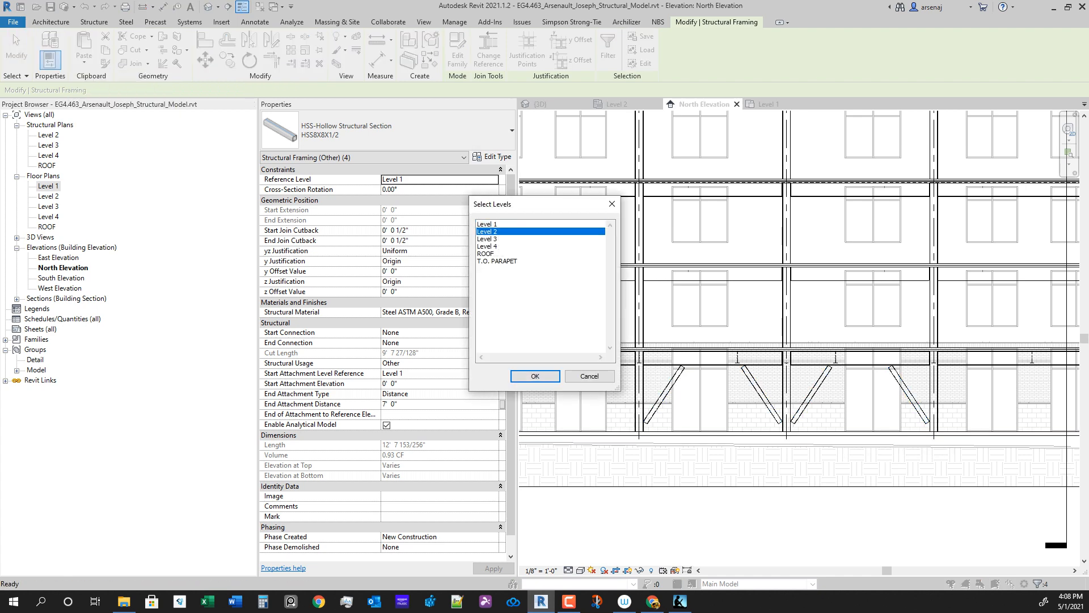
pyautogui.keyDown('shift'); pyautogui.click(486, 246); pyautogui.keyUp('shift')
pyautogui.press('Return')
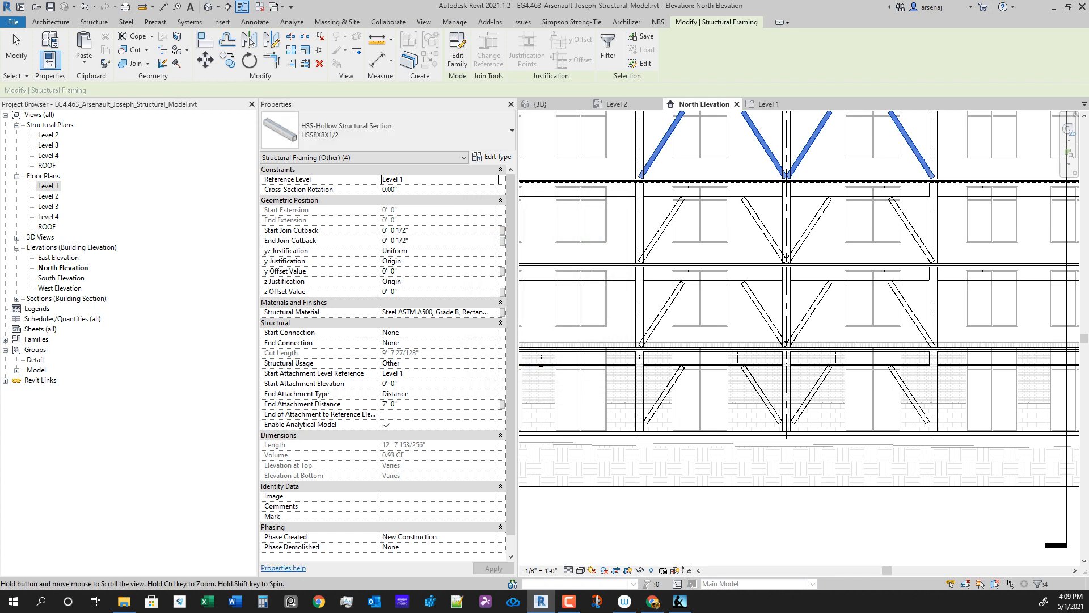
pyautogui.moveTo(782, 363); pyautogui.dragTo(762, 455, button='middle')
pyautogui.press('Escape')
# Step: Examine the braces between grids B and D on all four storeys in the North Elevation
pyautogui.moveTo(912, 483); pyautogui.dragTo(856, 470, button='middle')
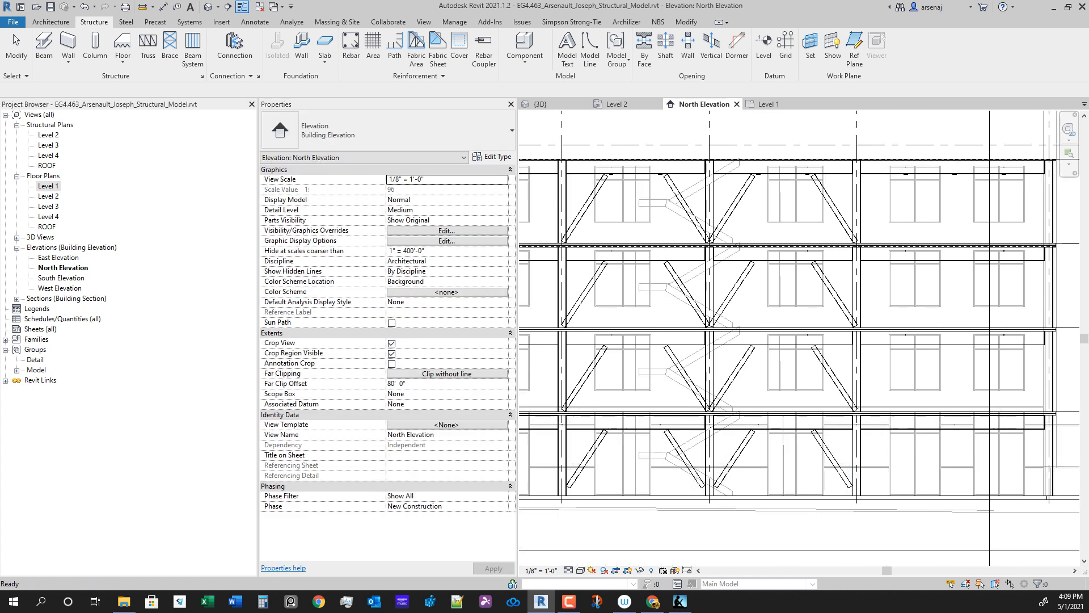
pyautogui.scroll(-1, 694, 278)
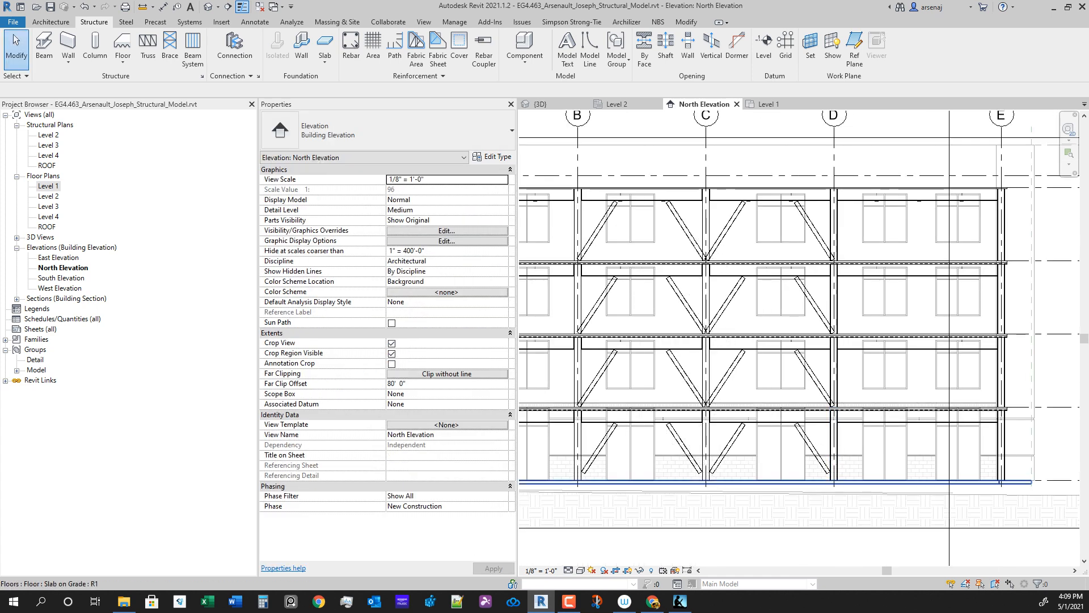
pyautogui.scroll(1, 676, 483)
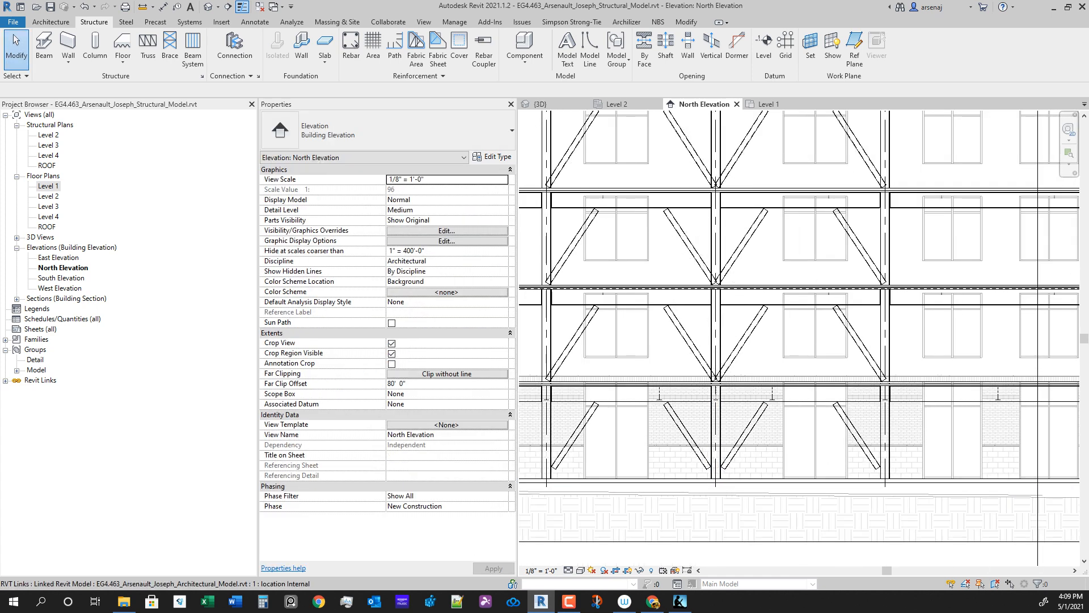
pyautogui.scroll(-2, 797, 340)
pyautogui.scroll(-2, 899, 488)
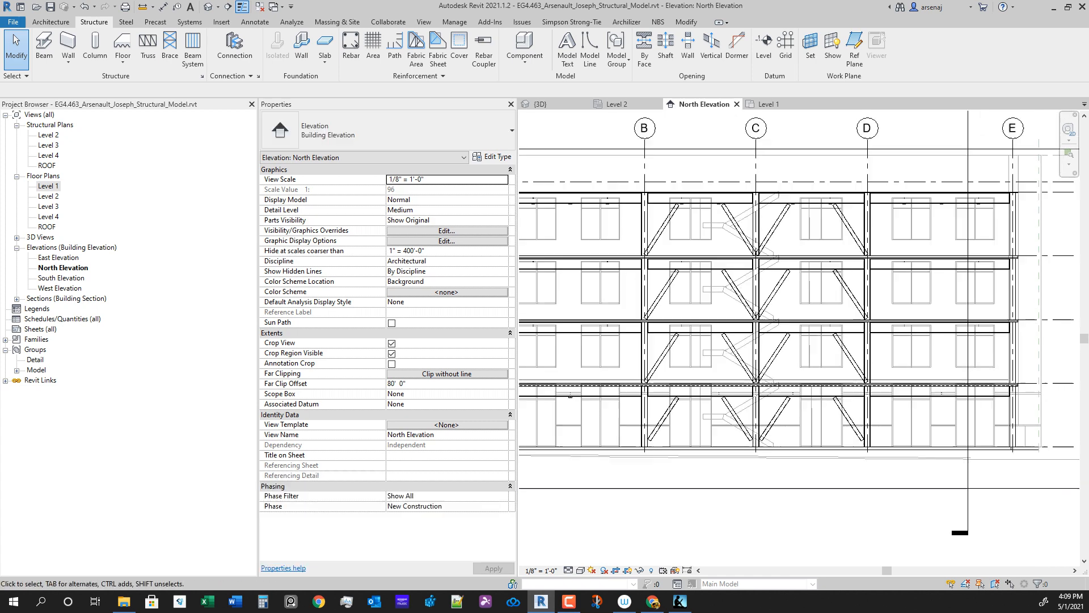
pyautogui.scroll(-1, 784, 378)
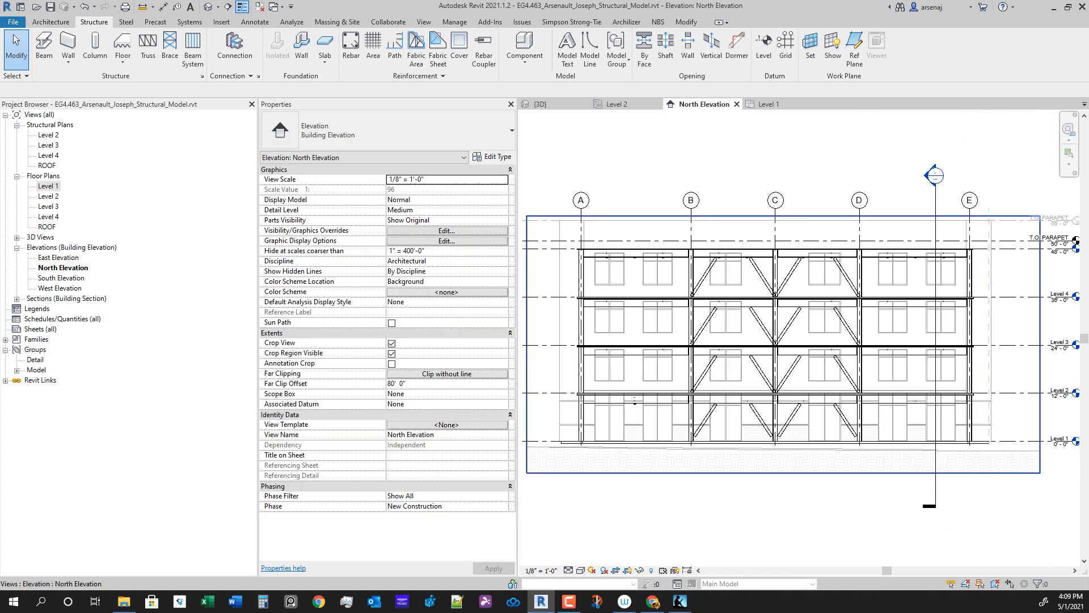
pyautogui.moveTo(875, 441)
pyautogui.mouseDown(button='middle')
pyautogui.moveTo(864, 445)
pyautogui.moveTo(878, 459)
pyautogui.mouseUp(button='middle')
pyautogui.scroll(2, 864, 445)
pyautogui.scroll(-3, 861, 445)
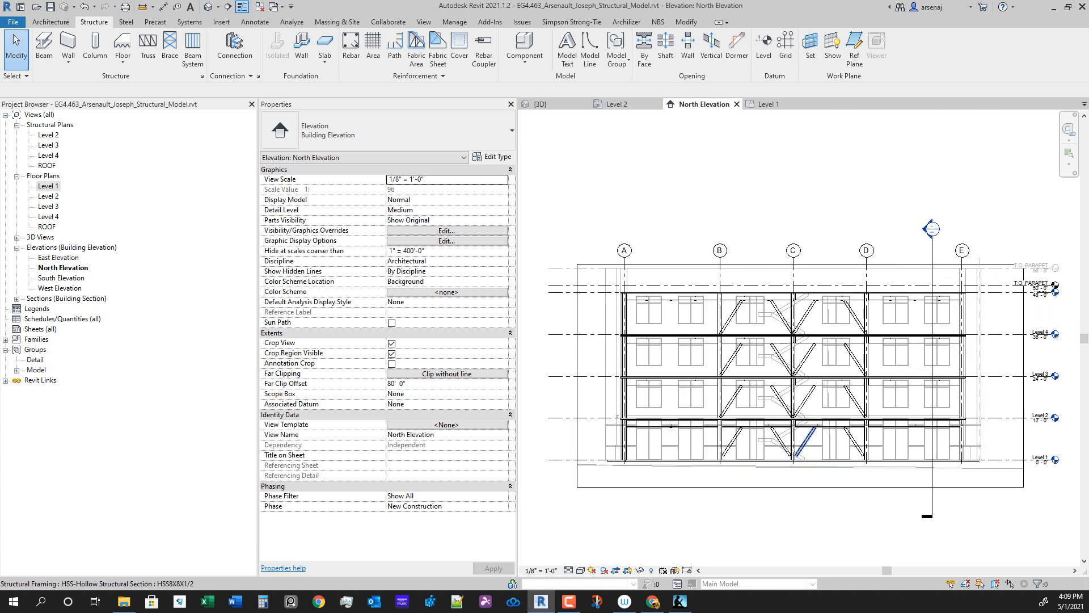
pyautogui.scroll(2, 794, 448)
pyautogui.click(730, 445)
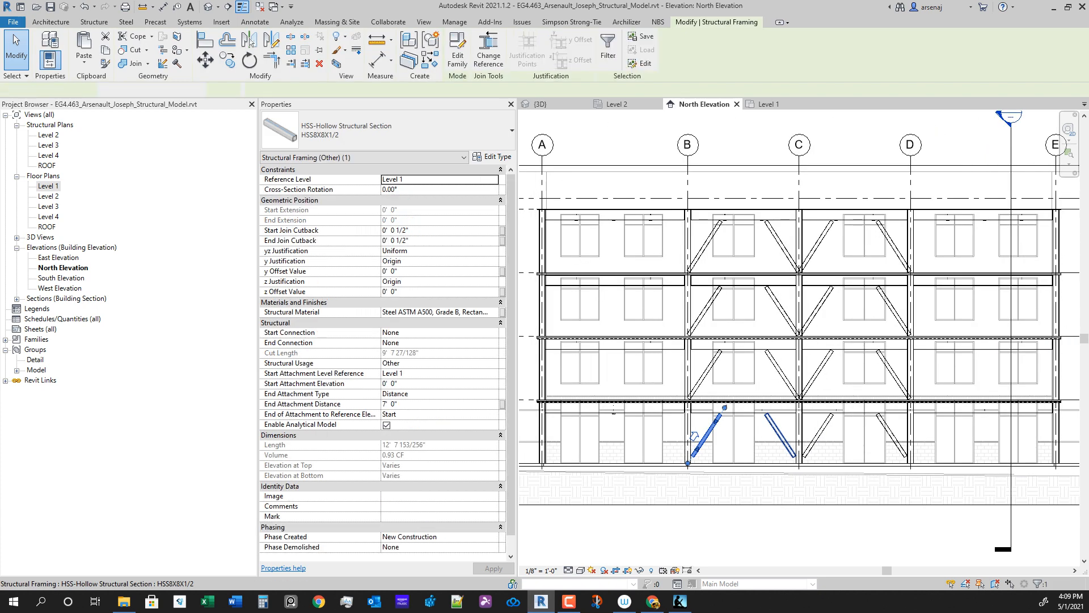
pyautogui.keyDown('ctrl'); pyautogui.click(780, 435); pyautogui.keyUp('ctrl')
pyautogui.keyDown('ctrl'); pyautogui.click(819, 435); pyautogui.keyUp('ctrl')
pyautogui.keyDown('ctrl'); pyautogui.click(892, 371); pyautogui.keyUp('ctrl')
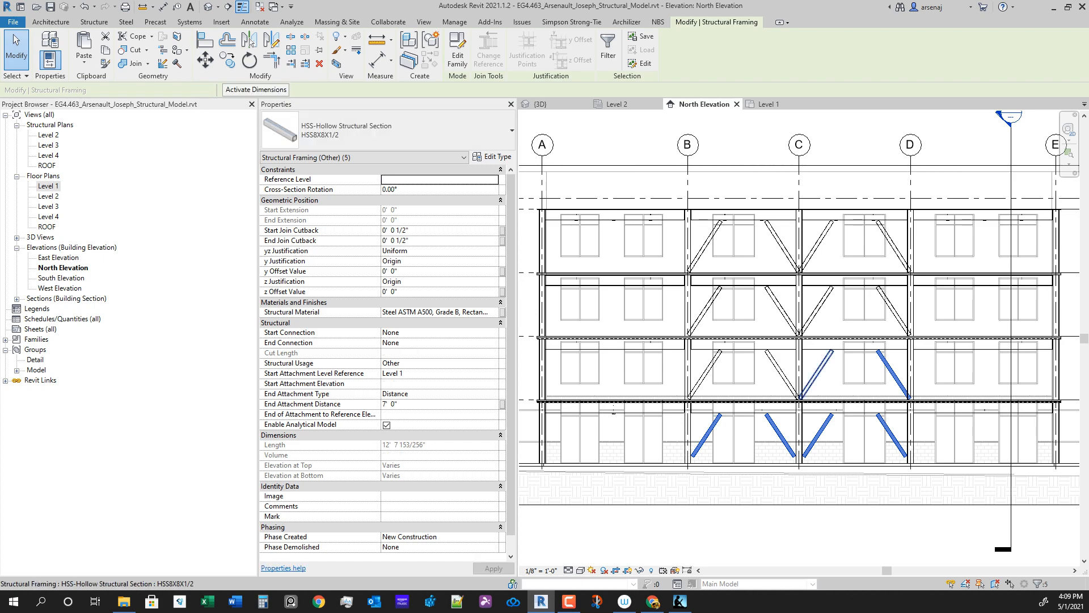
pyautogui.press('Escape')
pyautogui.scroll(-2, 746, 374)
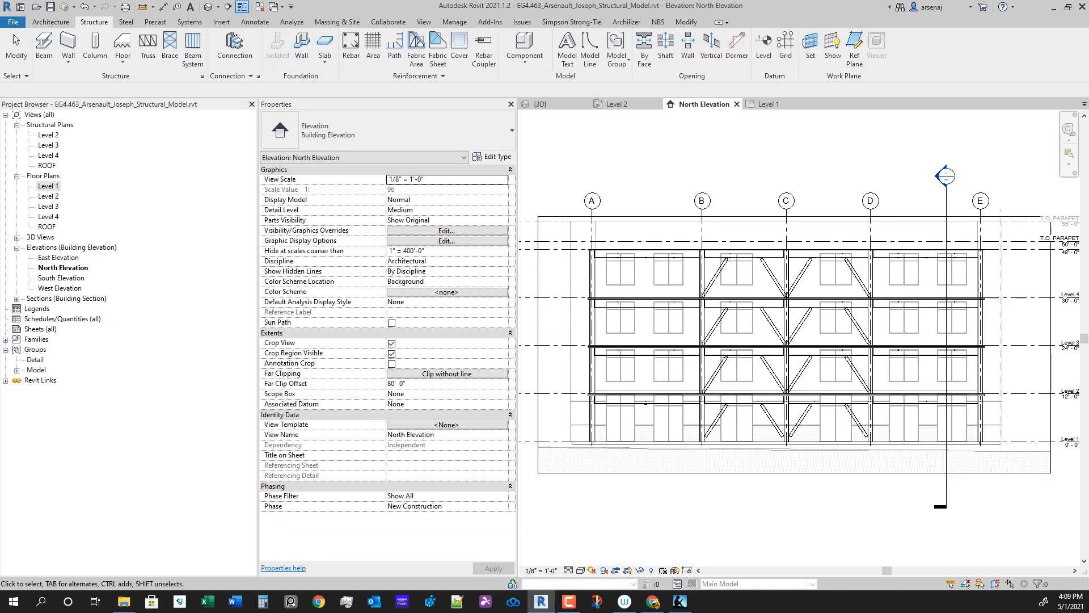
# Step: In the 3D view, delete the four old HSS8X8X1/2 braces on Level 1 at the opposite end of the building
pyautogui.click(540, 104)
pyautogui.scroll(-1, 800, 340)
pyautogui.keyDown('shift'); pyautogui.moveTo(811, 363); pyautogui.dragTo(726, 363, button='middle'); pyautogui.keyUp('shift')
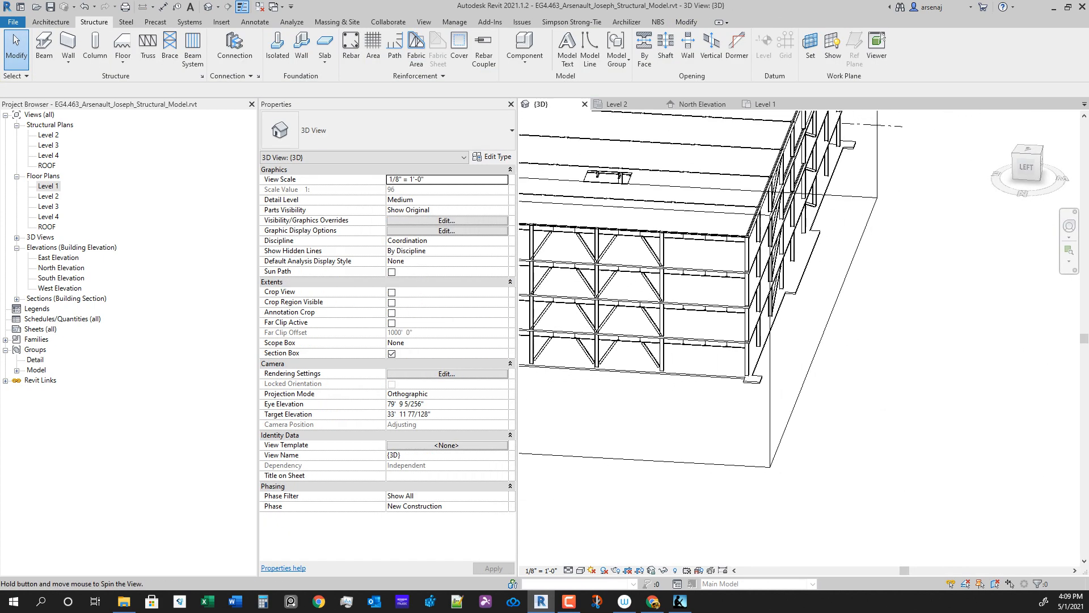
pyautogui.scroll(-3, 871, 347)
pyautogui.keyDown('shift'); pyautogui.moveTo(871, 347); pyautogui.dragTo(732, 369, button='middle'); pyautogui.keyUp('shift')
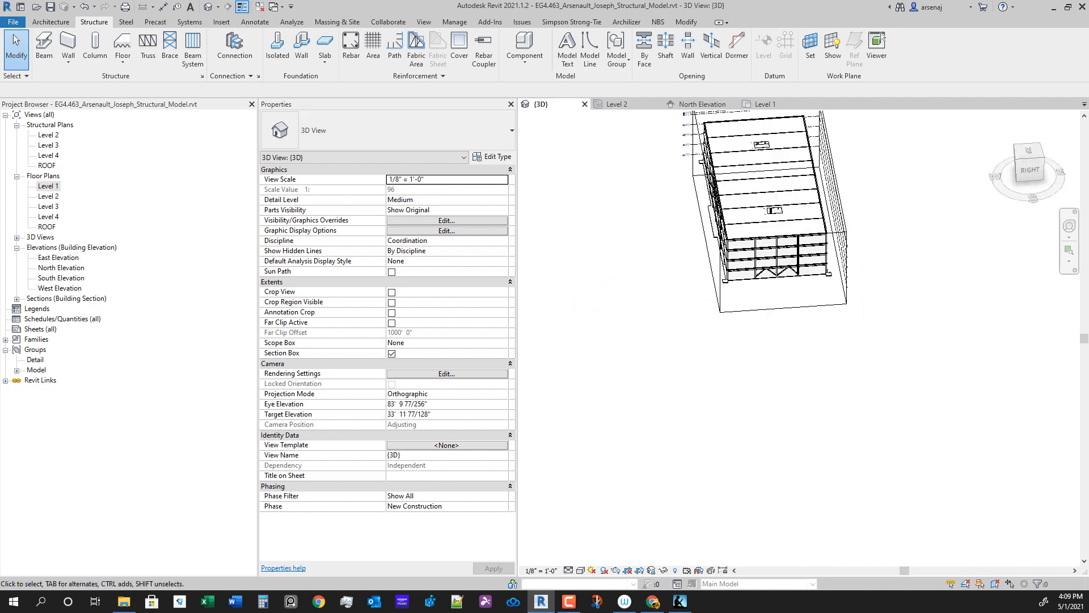
pyautogui.moveTo(794, 238); pyautogui.dragTo(689, 348, button='middle')
pyautogui.keyDown('shift'); pyautogui.moveTo(732, 386); pyautogui.dragTo(715, 390, button='middle'); pyautogui.keyUp('shift')
pyautogui.scroll(6, 716, 392)
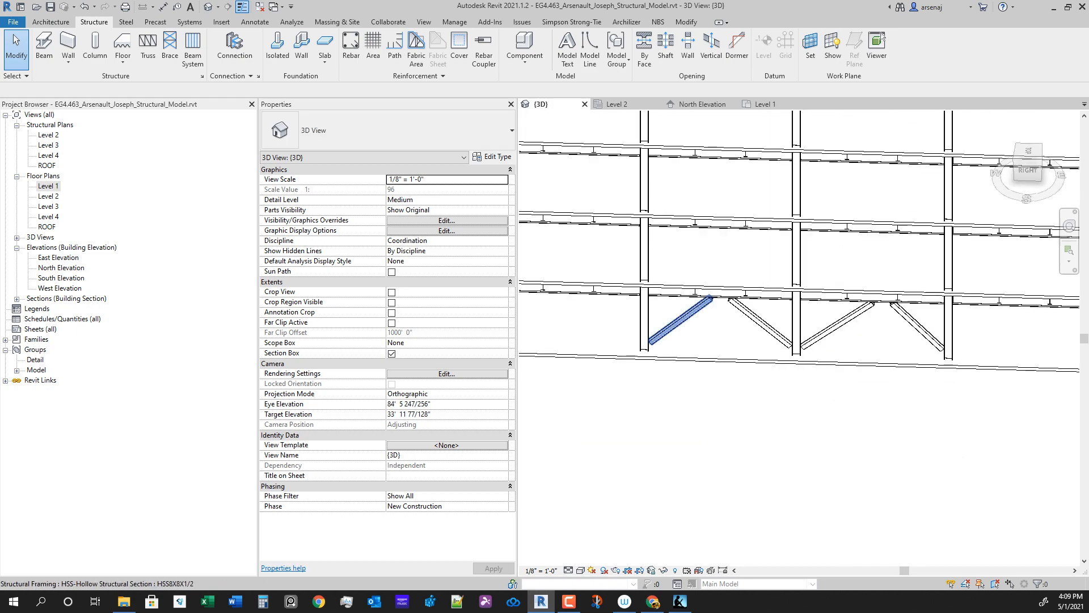
pyautogui.click(680, 321)
pyautogui.keyDown('ctrl'); pyautogui.click(760, 322); pyautogui.keyUp('ctrl')
pyautogui.keyDown('ctrl'); pyautogui.click(837, 324); pyautogui.keyUp('ctrl')
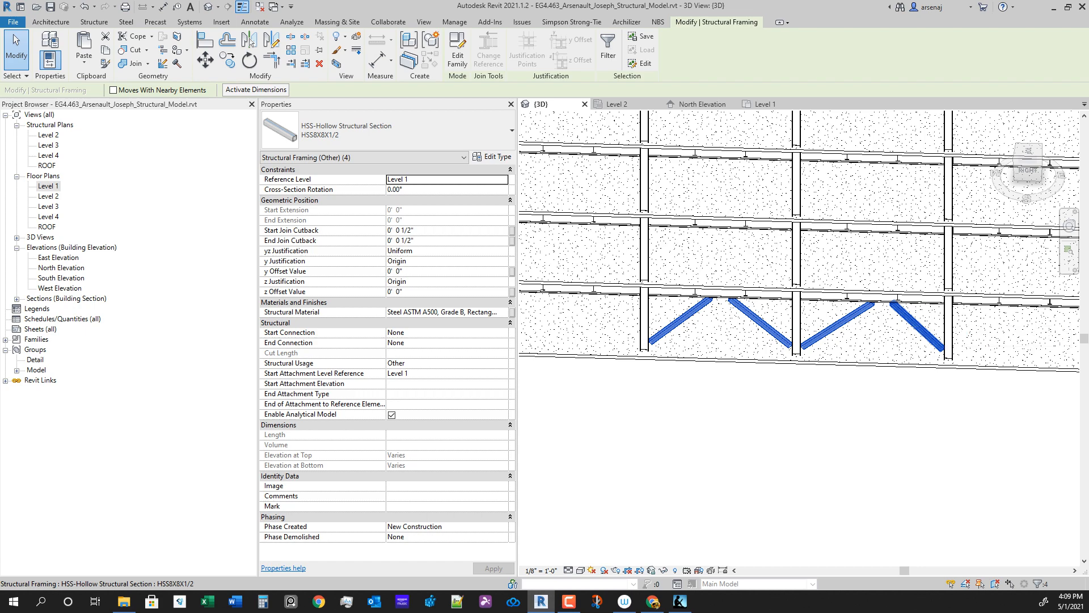
pyautogui.press('Delete')
pyautogui.scroll(-6, 891, 352)
pyautogui.keyDown('shift'); pyautogui.moveTo(885, 358); pyautogui.dragTo(975, 363, button='middle'); pyautogui.keyUp('shift')
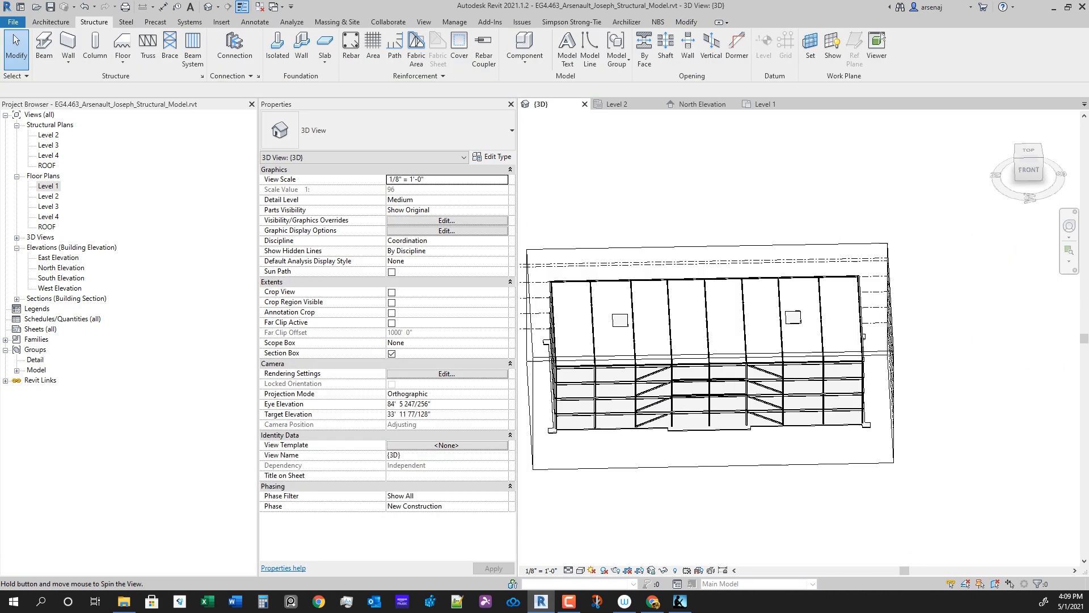
pyautogui.scroll(1, 776, 365)
pyautogui.keyDown('shift'); pyautogui.moveTo(760, 374); pyautogui.dragTo(950, 391, button='middle'); pyautogui.keyUp('shift')
pyautogui.scroll(6, 892, 431)
pyautogui.moveTo(891, 431); pyautogui.dragTo(973, 343, button='middle')
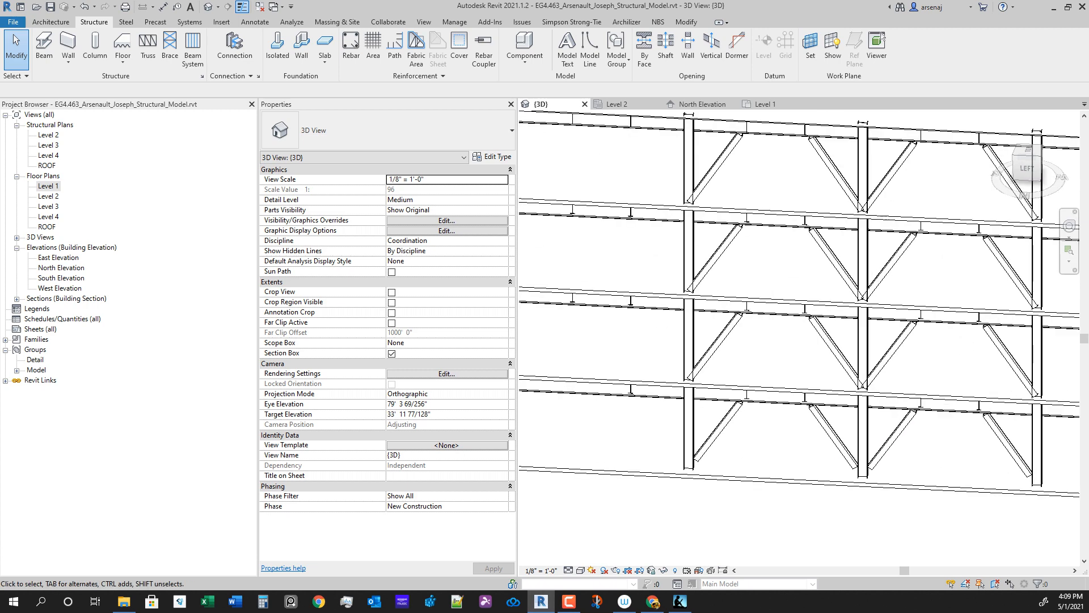
pyautogui.click(717, 432)
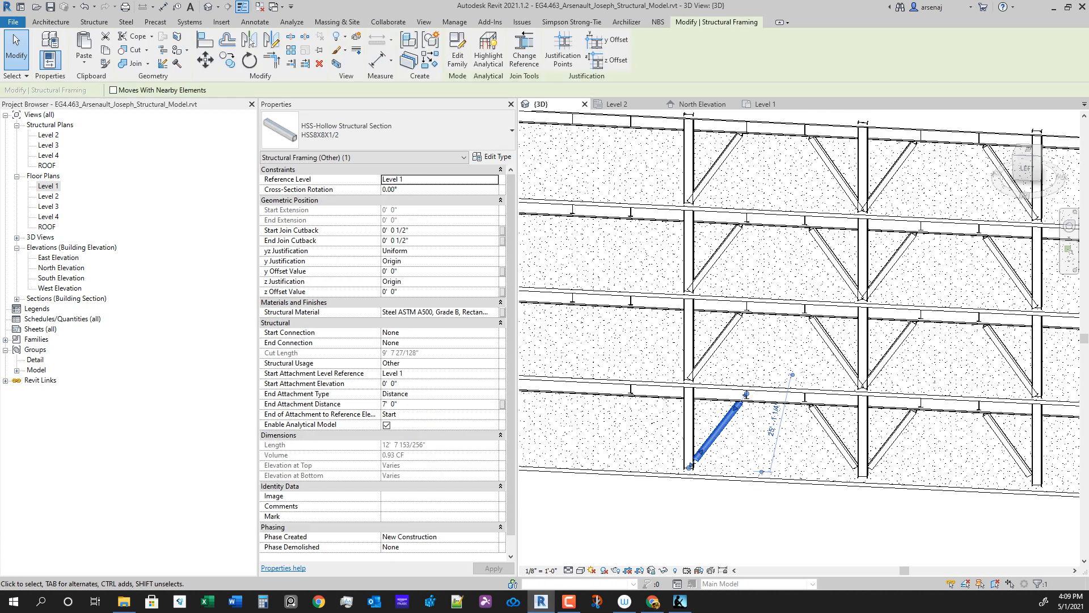
pyautogui.scroll(-1, 386, 358)
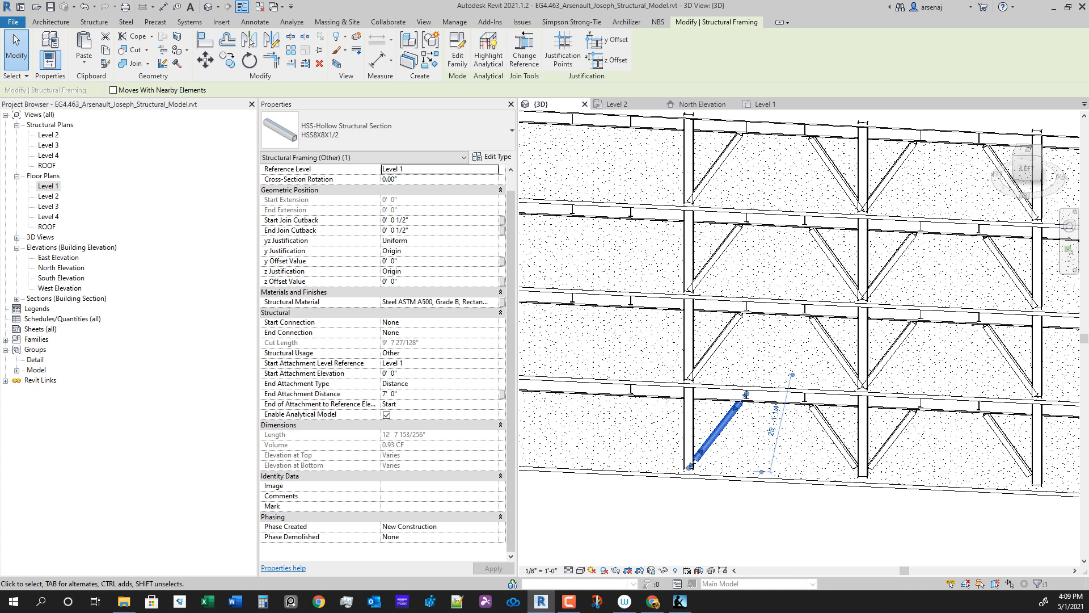
pyautogui.scroll(1, 386, 357)
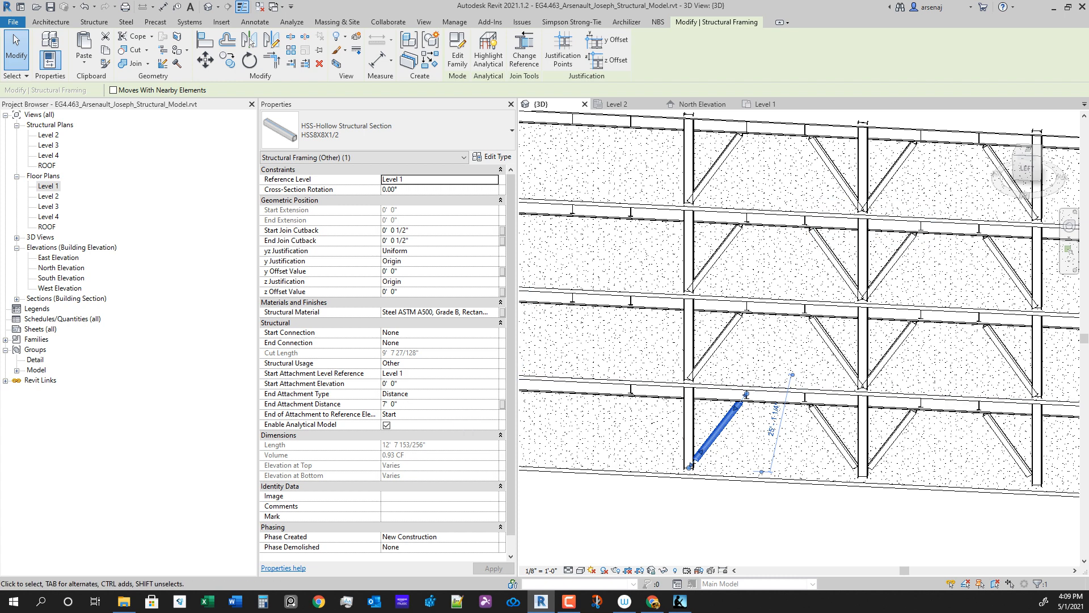
pyautogui.keyDown('ctrl'); pyautogui.click(833, 437); pyautogui.keyUp('ctrl')
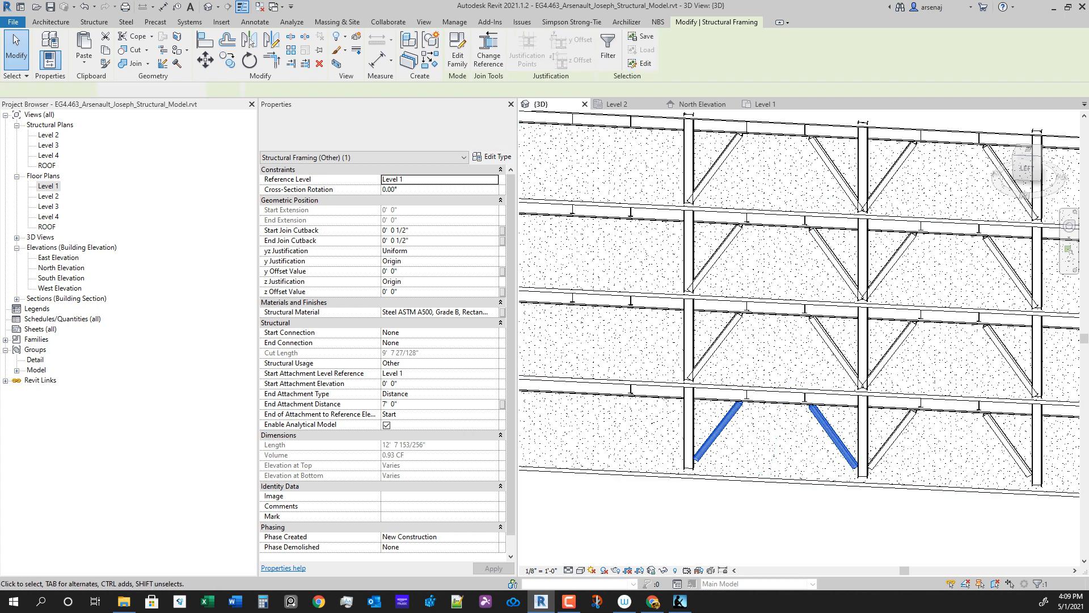
pyautogui.keyDown('ctrl'); pyautogui.click(892, 439); pyautogui.keyUp('ctrl')
pyautogui.keyDown('ctrl'); pyautogui.click(1007, 445); pyautogui.keyUp('ctrl')
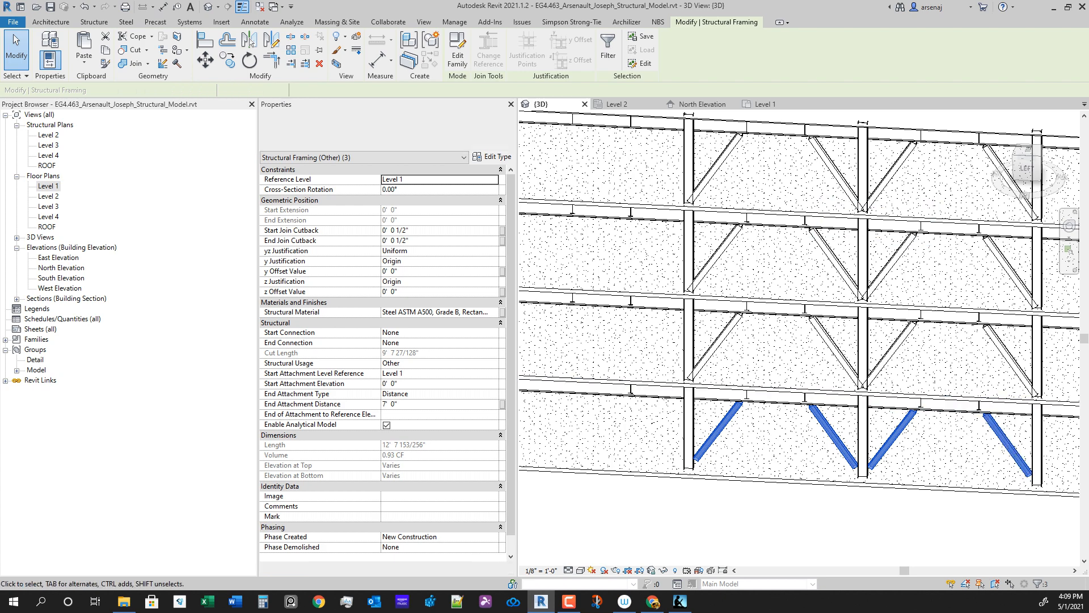
# Step: Mirror all sixteen HSS8X8X1/2 braces of the four storeys at grid 1 to the opposite end of the building, using the Level 2 structural plan
pyautogui.keyDown('shift'); pyautogui.moveTo(1006, 446); pyautogui.dragTo(1001, 417, button='middle'); pyautogui.keyUp('shift')
pyautogui.click(1007, 354)
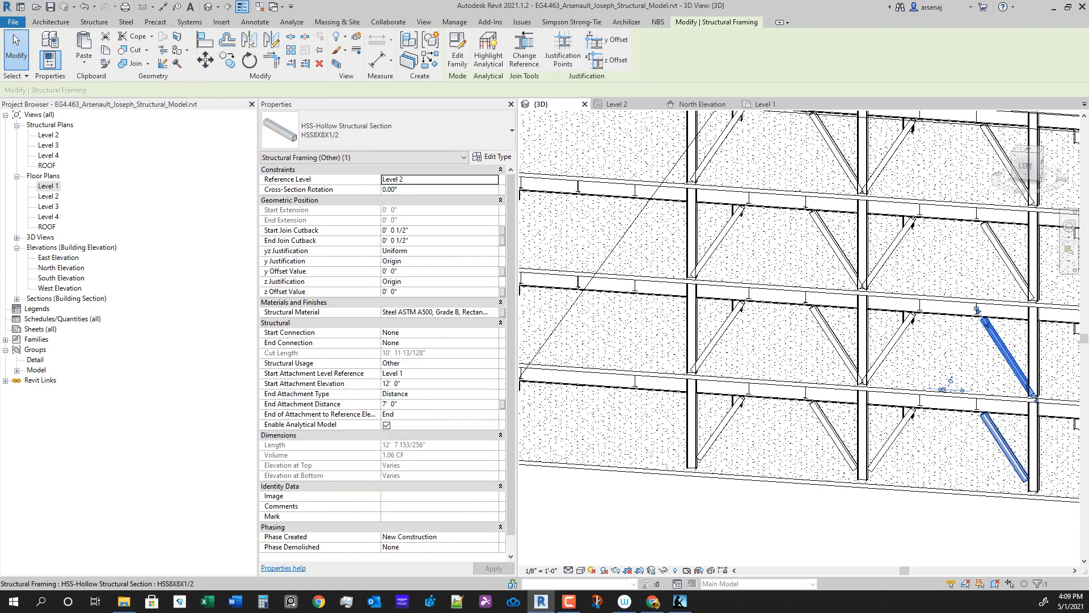
pyautogui.keyDown('ctrl'); pyautogui.click(1004, 448); pyautogui.keyUp('ctrl')
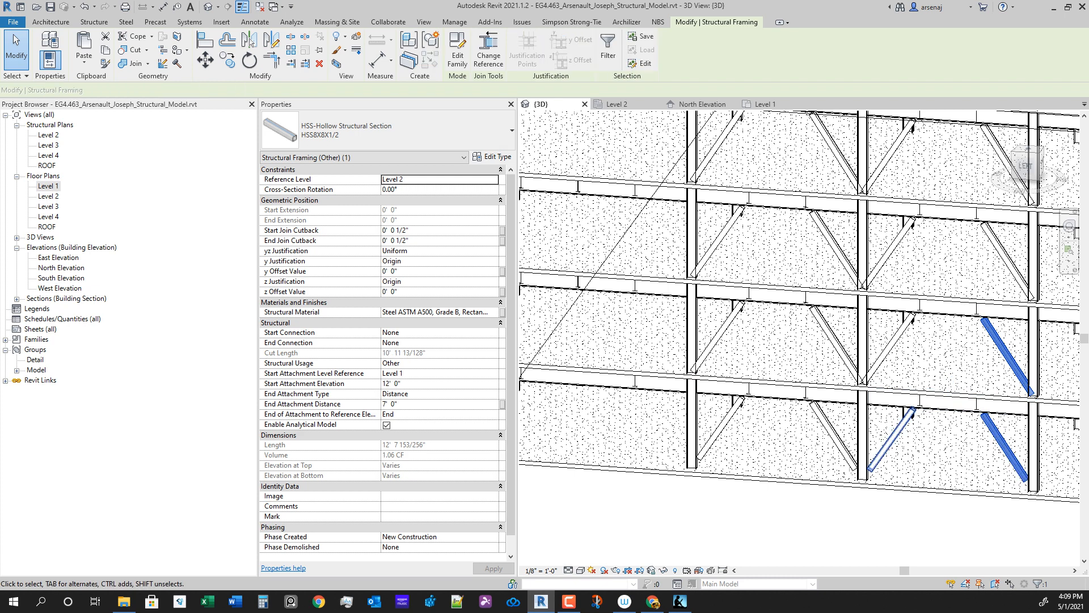
pyautogui.keyDown('ctrl'); pyautogui.click(891, 440); pyautogui.keyUp('ctrl')
pyautogui.keyDown('ctrl'); pyautogui.click(720, 428); pyautogui.keyUp('ctrl')
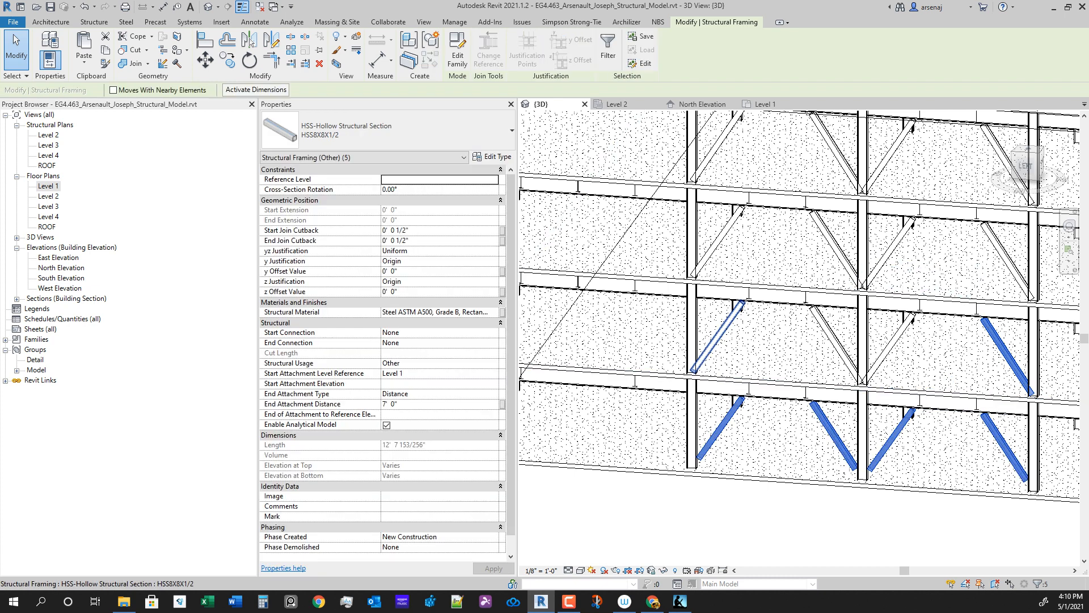
pyautogui.keyDown('ctrl'); pyautogui.click(718, 338); pyautogui.keyUp('ctrl')
pyautogui.keyDown('ctrl'); pyautogui.click(833, 340); pyautogui.keyUp('ctrl')
pyautogui.scroll(-2, 975, 491)
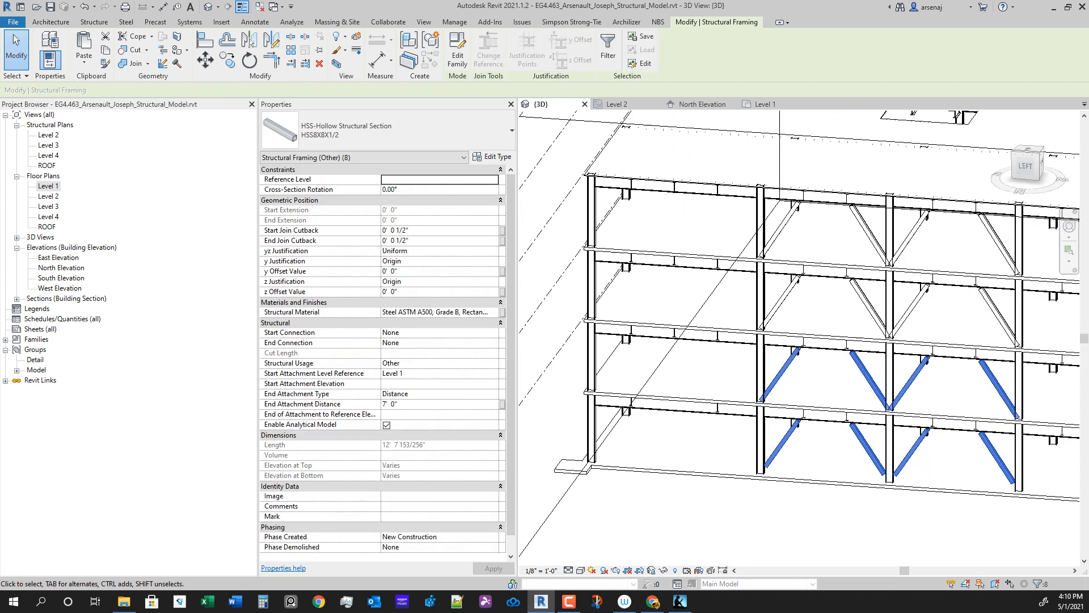
pyautogui.keyDown('ctrl'); pyautogui.click(999, 317); pyautogui.keyUp('ctrl')
pyautogui.keyDown('ctrl'); pyautogui.click(908, 311); pyautogui.keyUp('ctrl')
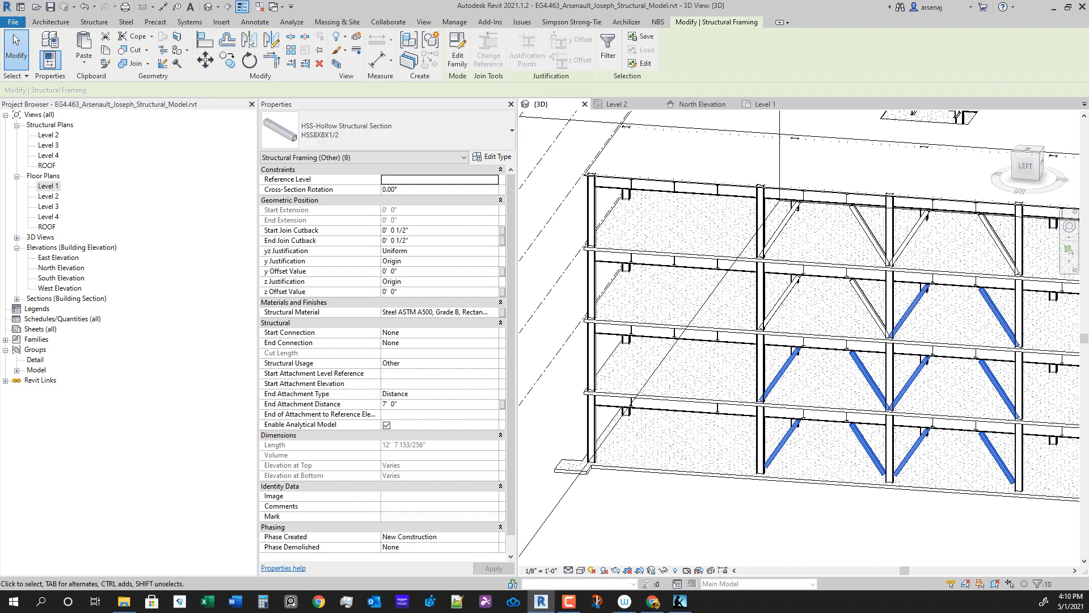
pyautogui.keyDown('ctrl'); pyautogui.click(870, 308); pyautogui.keyUp('ctrl')
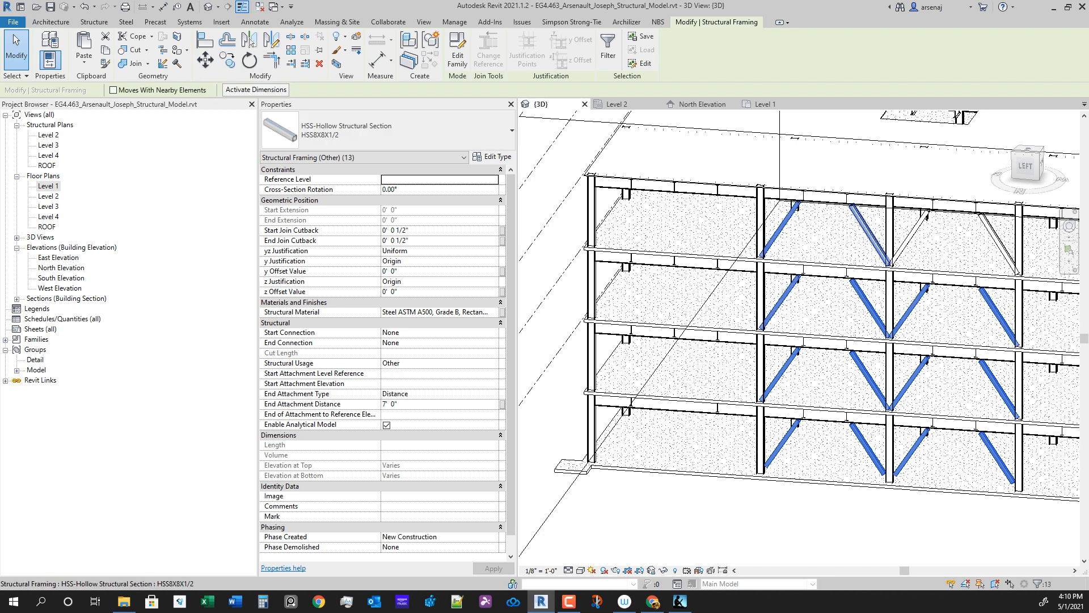
pyautogui.keyDown('ctrl'); pyautogui.click(869, 233); pyautogui.keyUp('ctrl')
pyautogui.keyDown('ctrl'); pyautogui.click(909, 239); pyautogui.keyUp('ctrl')
pyautogui.keyDown('ctrl'); pyautogui.click(998, 242); pyautogui.keyUp('ctrl')
pyautogui.scroll(-2, 975, 349)
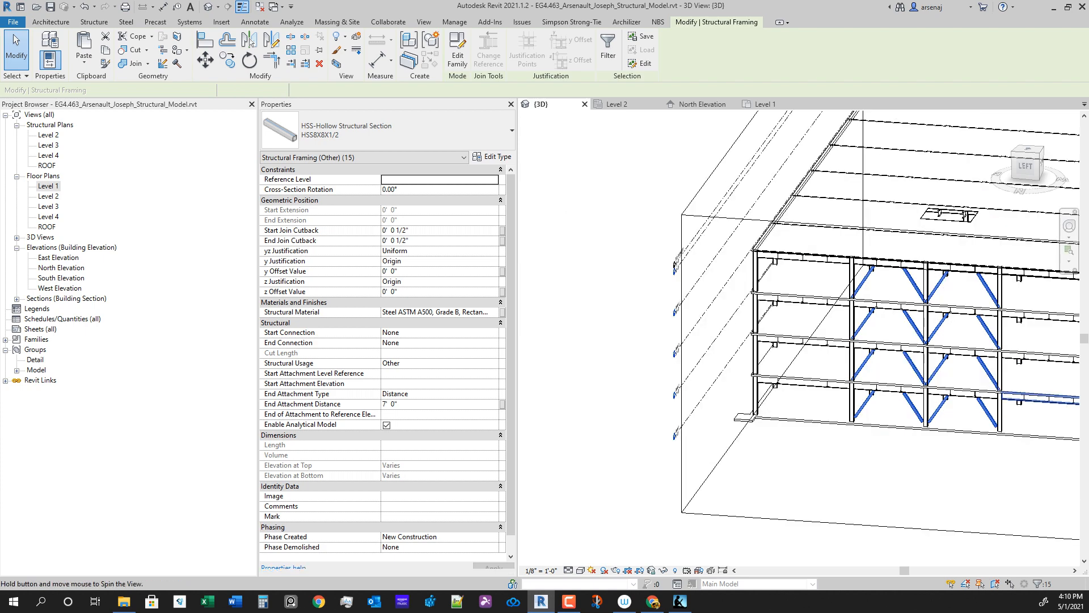
pyautogui.keyDown('shift'); pyautogui.moveTo(976, 397); pyautogui.dragTo(907, 409, button='middle'); pyautogui.keyUp('shift')
pyautogui.scroll(-2, 970, 391)
pyautogui.scroll(1, 906, 410)
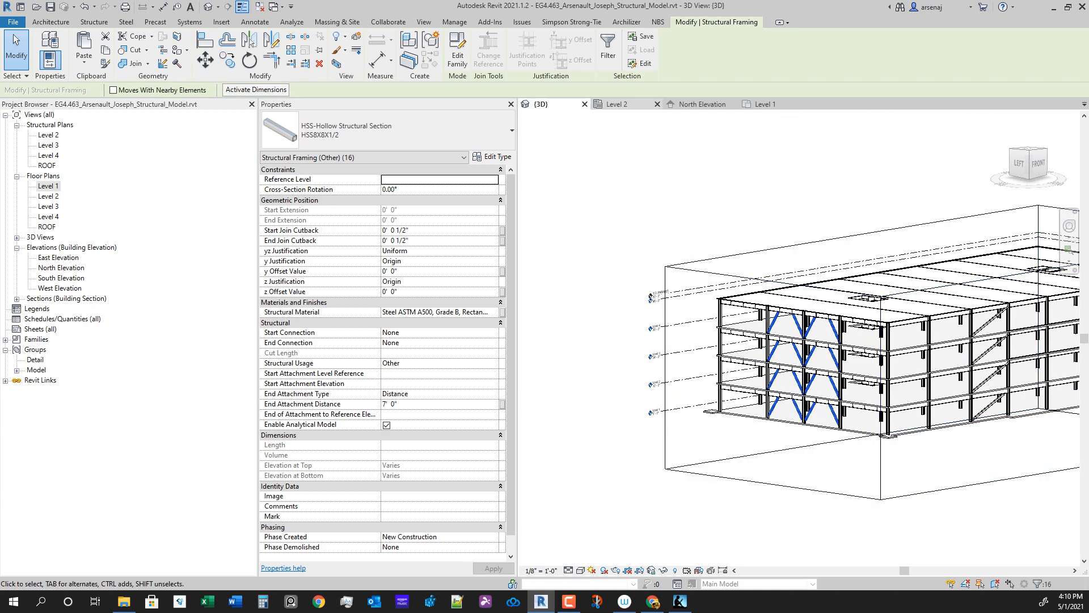
pyautogui.click(630, 103)
pyautogui.scroll(-6, 771, 317)
pyautogui.moveTo(772, 318); pyautogui.dragTo(743, 306, button='middle')
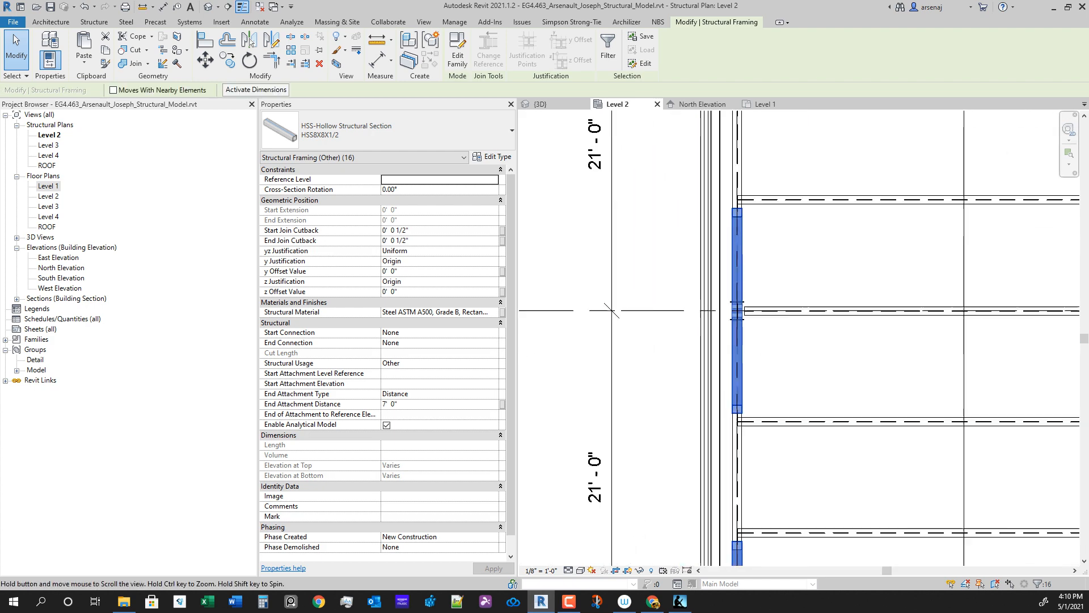
pyautogui.scroll(-8, 610, 310)
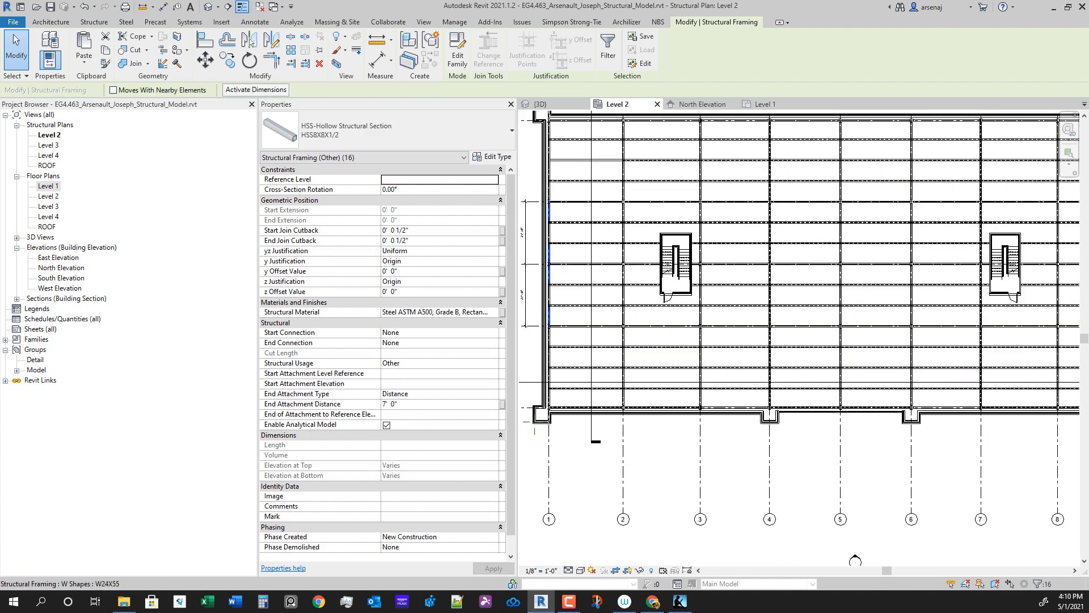
pyautogui.scroll(-1, 855, 560)
pyautogui.moveTo(855, 560); pyautogui.dragTo(842, 537, button='middle')
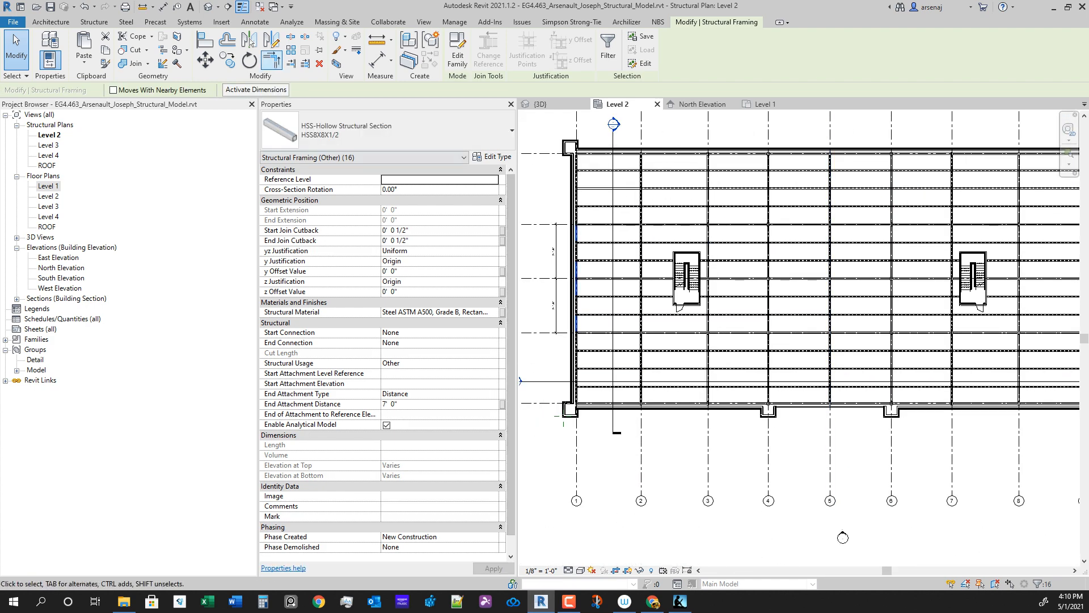
pyautogui.click(250, 41)
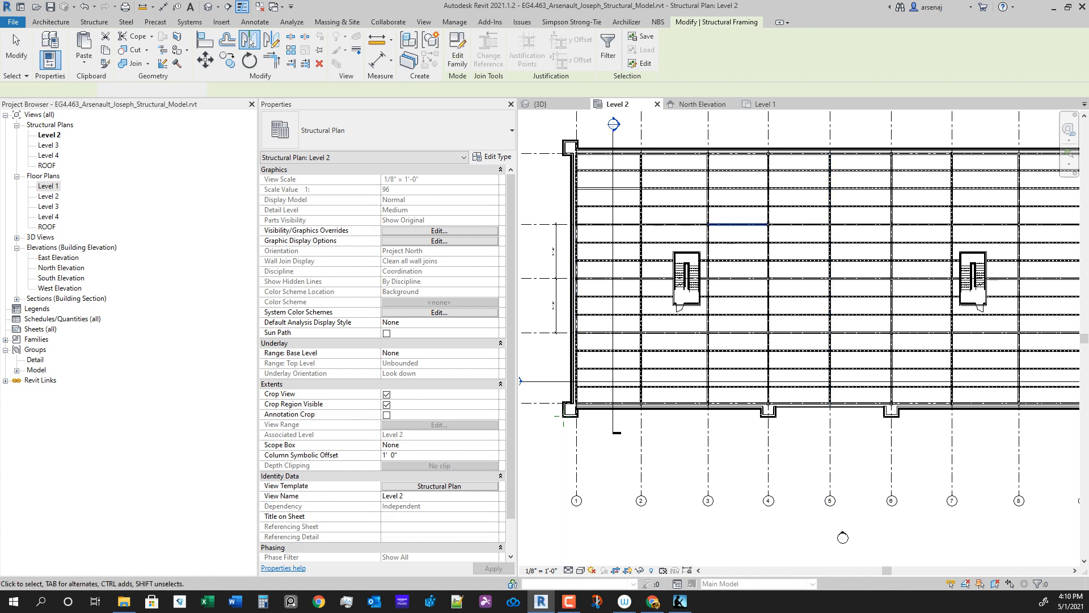
pyautogui.scroll(-3, 855, 355)
pyautogui.moveTo(856, 355); pyautogui.dragTo(807, 358, button='middle')
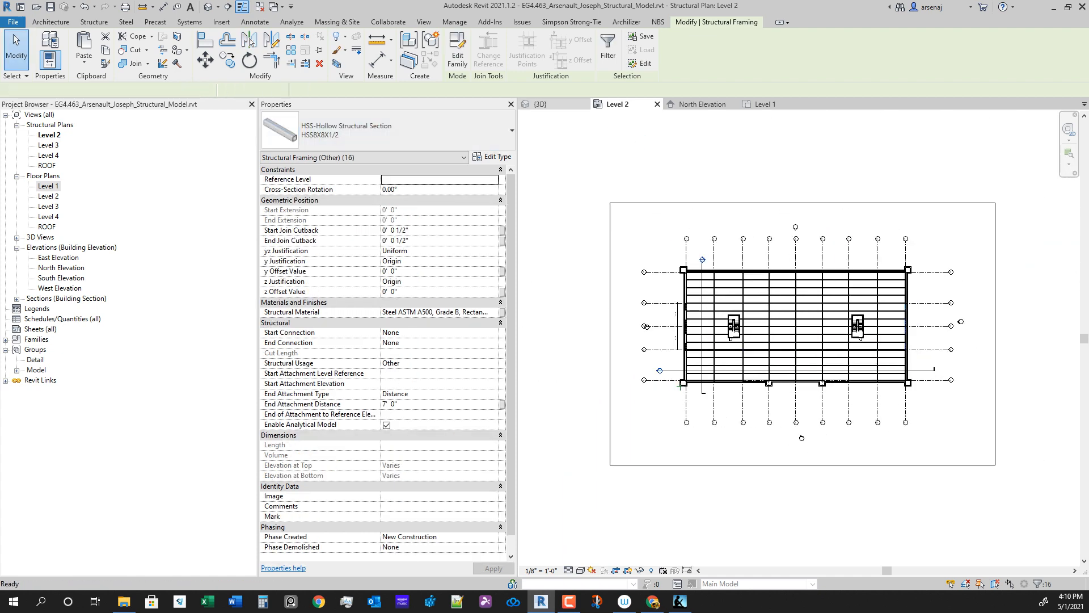
# Step: Examine the mirrored braces on all four storeys at the opposite end of the building in the 3D view
pyautogui.click(540, 104)
pyautogui.keyDown('shift'); pyautogui.moveTo(1006, 421); pyautogui.dragTo(794, 427, button='middle'); pyautogui.keyUp('shift')
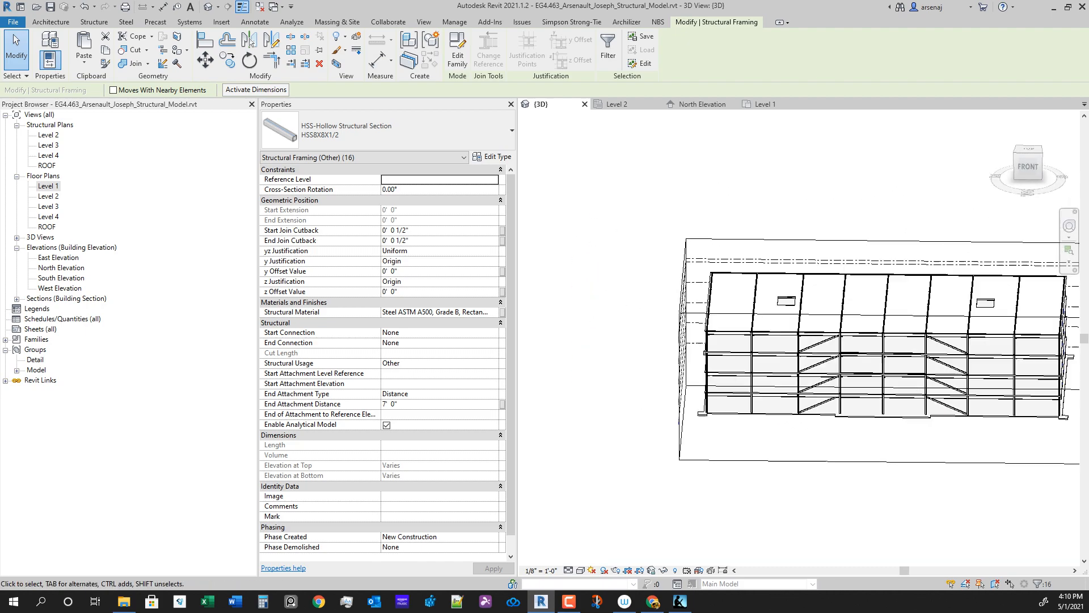
pyautogui.moveTo(690, 401); pyautogui.dragTo(538, 398, button='middle')
pyautogui.scroll(-1, 538, 398)
pyautogui.keyDown('shift'); pyautogui.moveTo(885, 391); pyautogui.dragTo(777, 386, button='middle'); pyautogui.keyUp('shift')
pyautogui.scroll(7, 856, 377)
pyautogui.press('Escape')
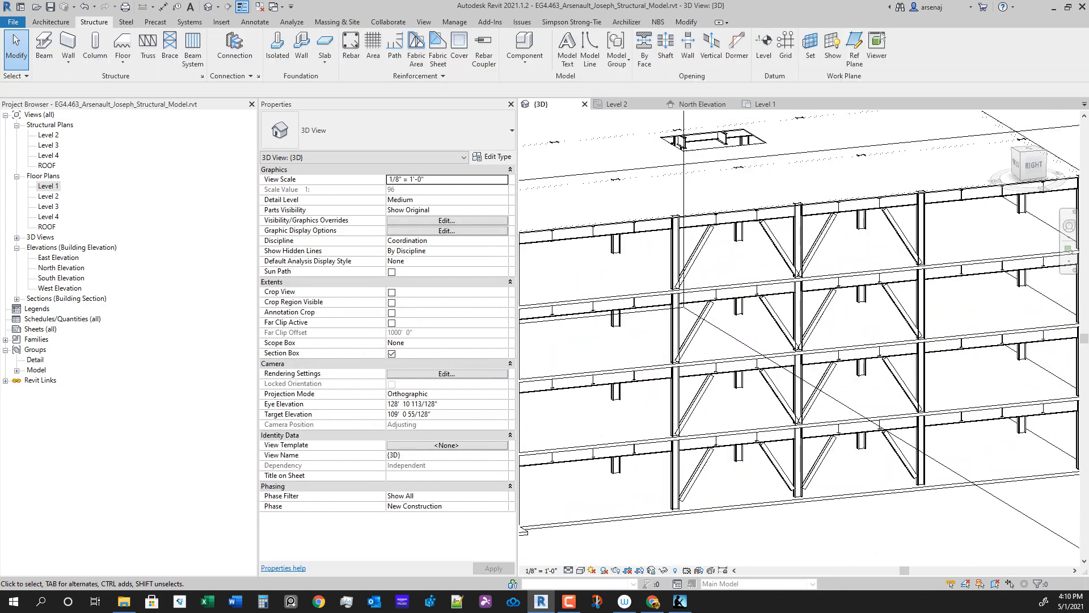
pyautogui.scroll(-4, 902, 414)
pyautogui.keyDown('shift'); pyautogui.moveTo(902, 414); pyautogui.dragTo(794, 422, button='middle'); pyautogui.keyUp('shift')
pyautogui.scroll(5, 763, 437)
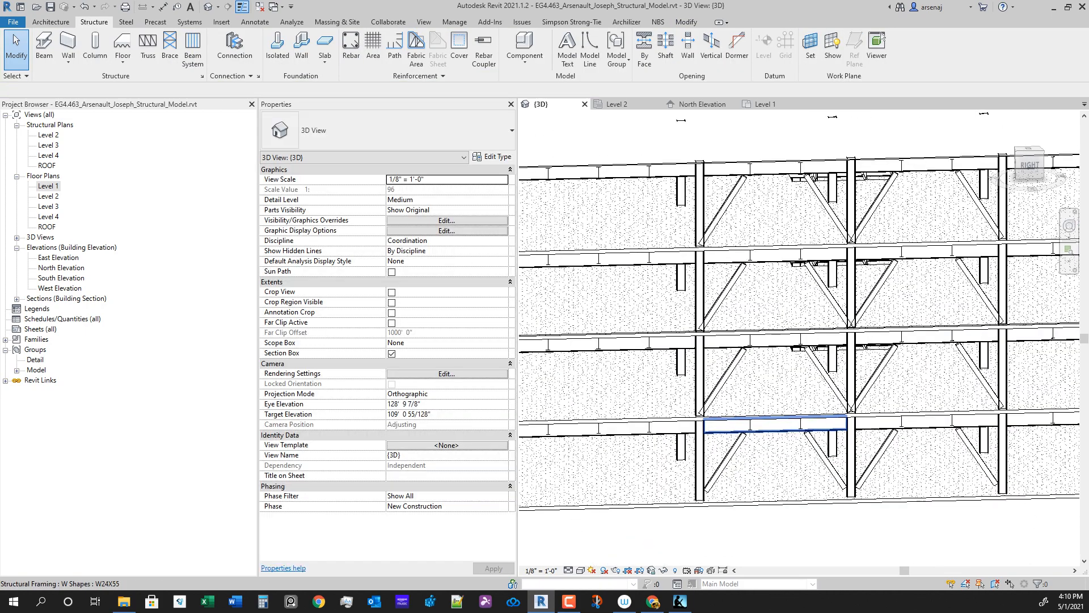
# Step: Inspect the lower end of a mirrored Level 2 brace and select all four mirrored braces on that storey
pyautogui.click(717, 386)
pyautogui.scroll(7, 711, 425)
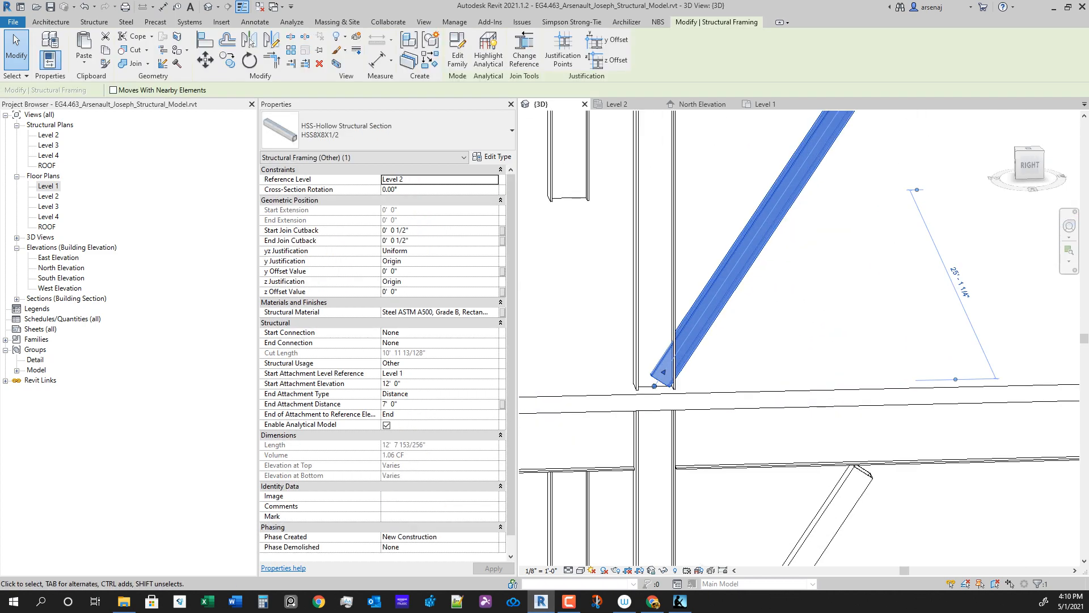
pyautogui.scroll(-5, 722, 391)
pyautogui.keyDown('shift'); pyautogui.moveTo(721, 392); pyautogui.dragTo(646, 393, button='middle'); pyautogui.keyUp('shift')
pyautogui.scroll(3, 703, 397)
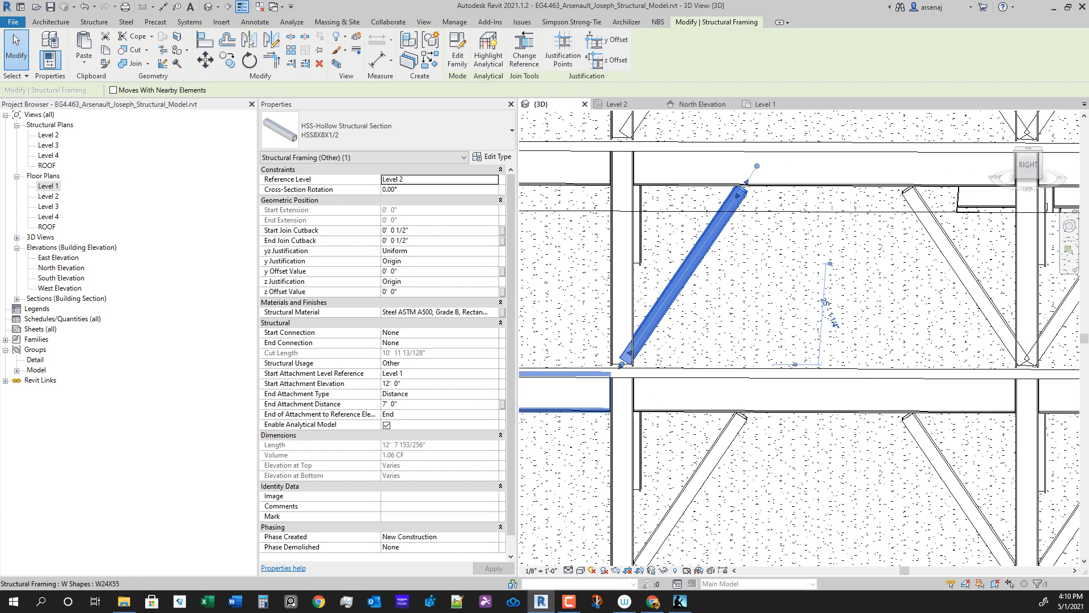
pyautogui.scroll(-2, 624, 383)
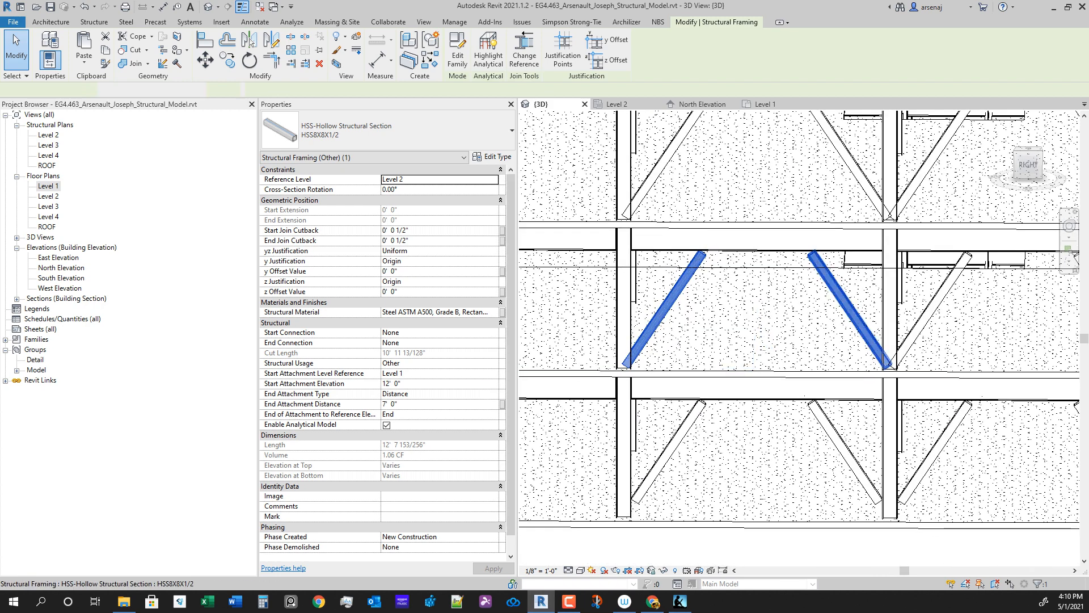
pyautogui.keyDown('ctrl'); pyautogui.click(932, 306); pyautogui.keyUp('ctrl')
pyautogui.scroll(-3, 749, 346)
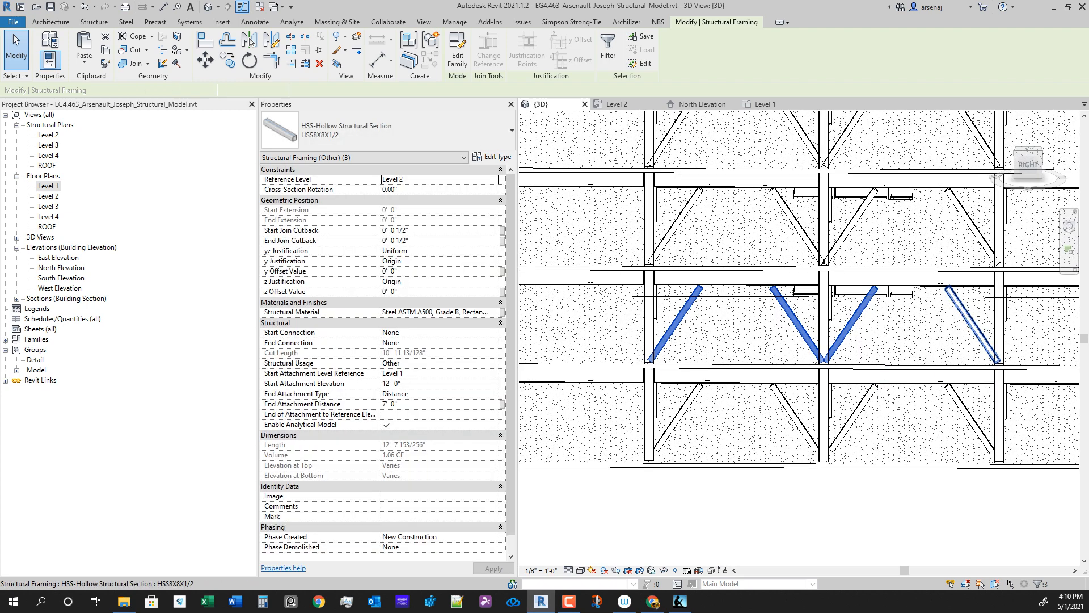
pyautogui.keyDown('ctrl'); pyautogui.click(971, 323); pyautogui.keyUp('ctrl')
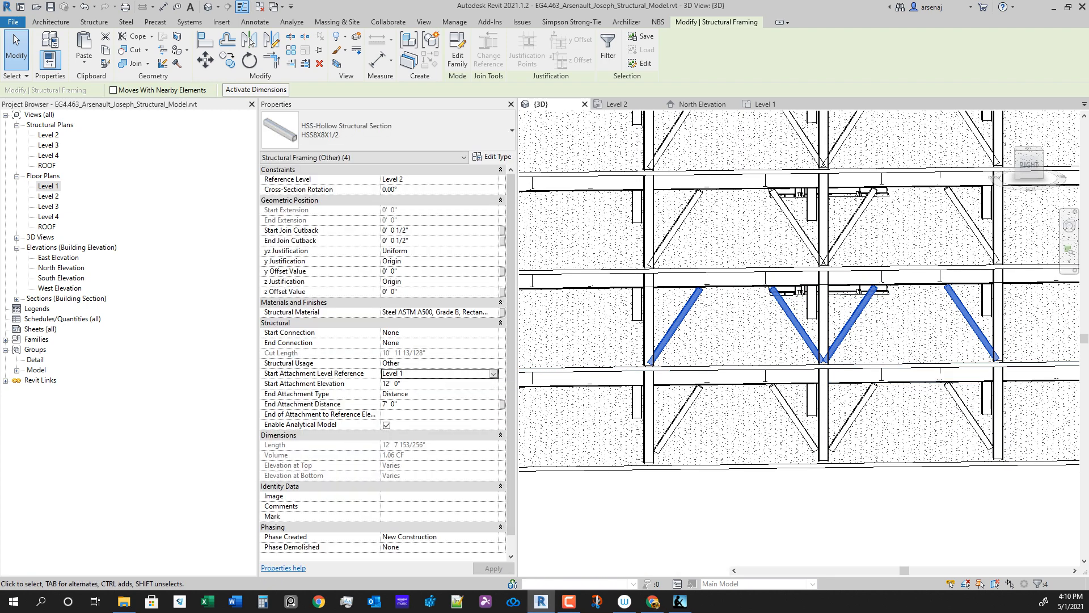
# Step: Set the start attachment level reference of the four selected HSS8X8X1/2 braces to Level 2
pyautogui.click(488, 373)
pyautogui.click(408, 394)
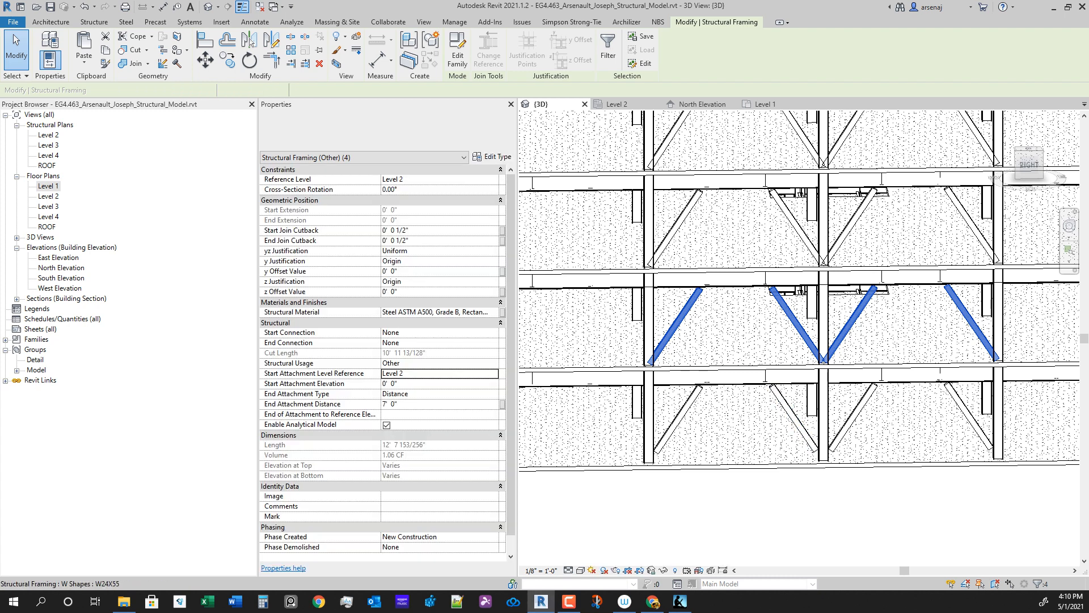
pyautogui.scroll(2, 708, 349)
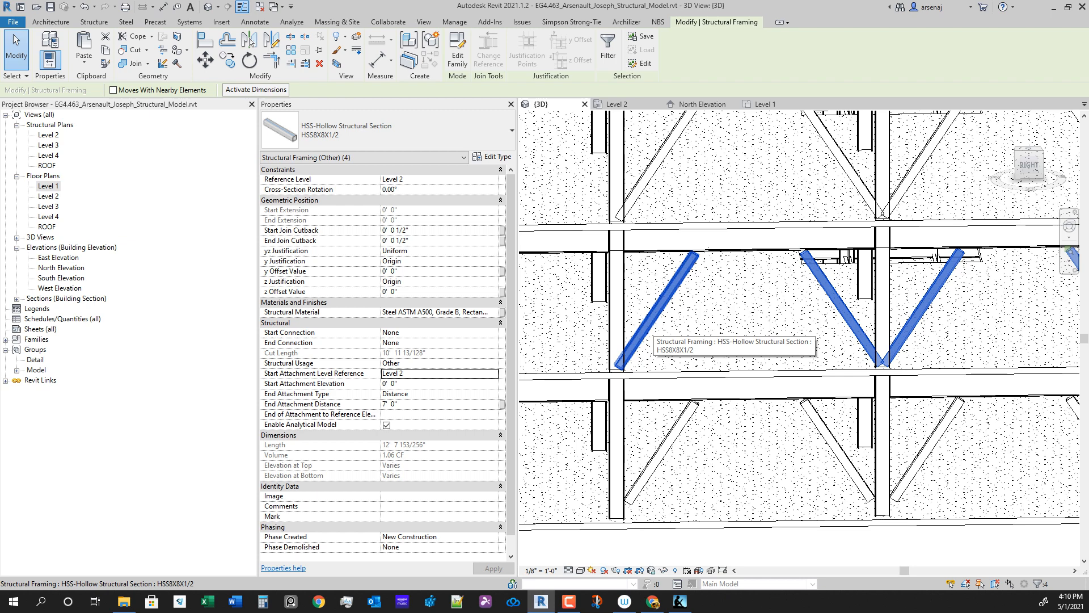
pyautogui.scroll(1, 542, 395)
pyautogui.scroll(-2, 785, 309)
pyautogui.keyDown('shift'); pyautogui.moveTo(766, 306); pyautogui.dragTo(747, 242, button='middle'); pyautogui.keyUp('shift')
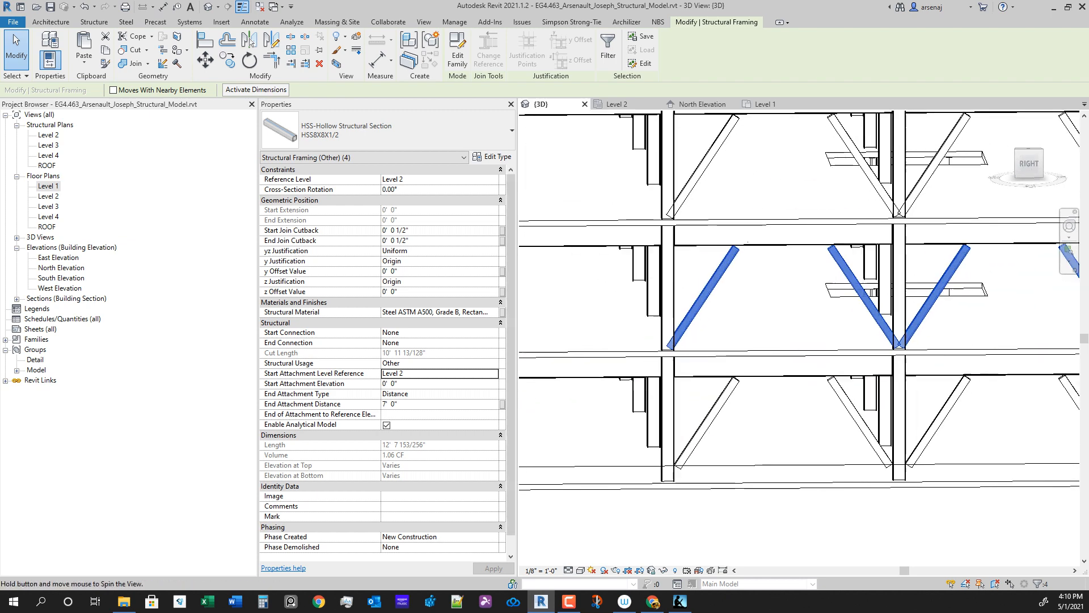
# Step: Try a Cantilever Moment start connection on the Level 2 brace in the first braced bay
pyautogui.click(702, 298)
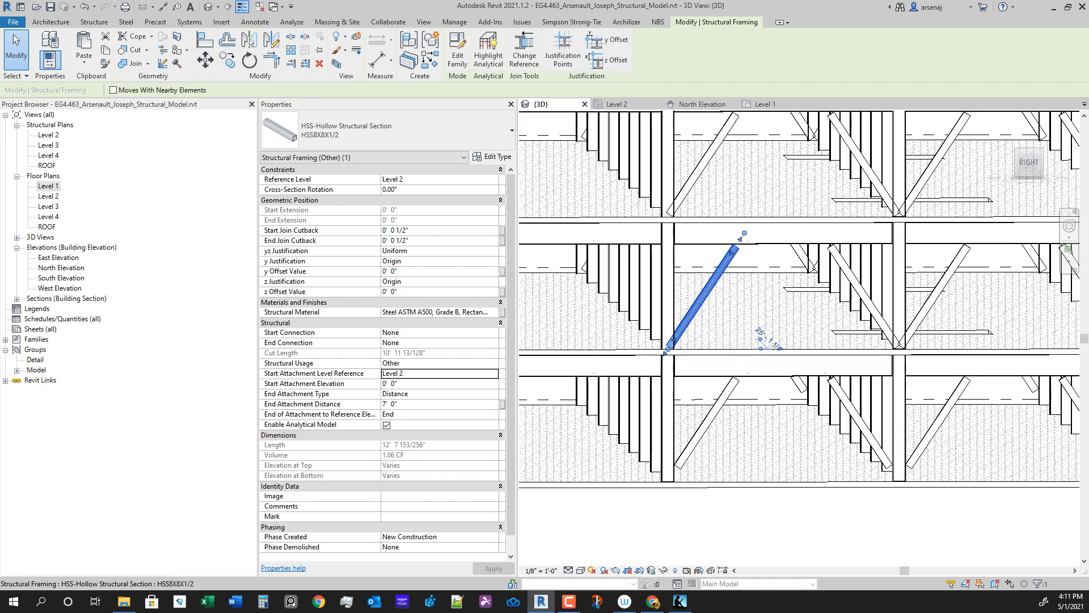
pyautogui.scroll(5, 694, 361)
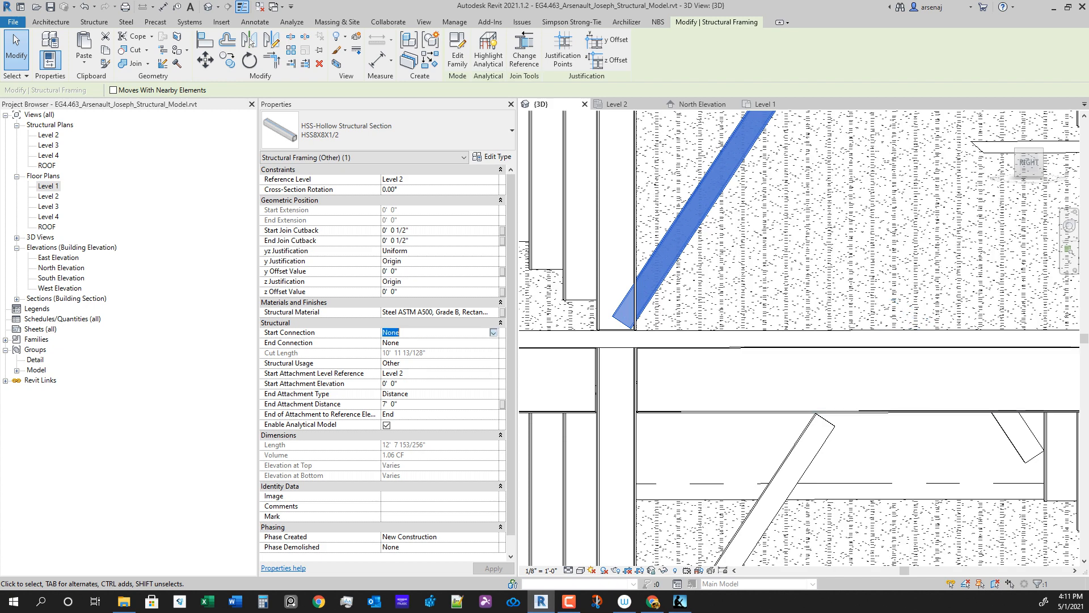
pyautogui.click(493, 332)
pyautogui.click(410, 351)
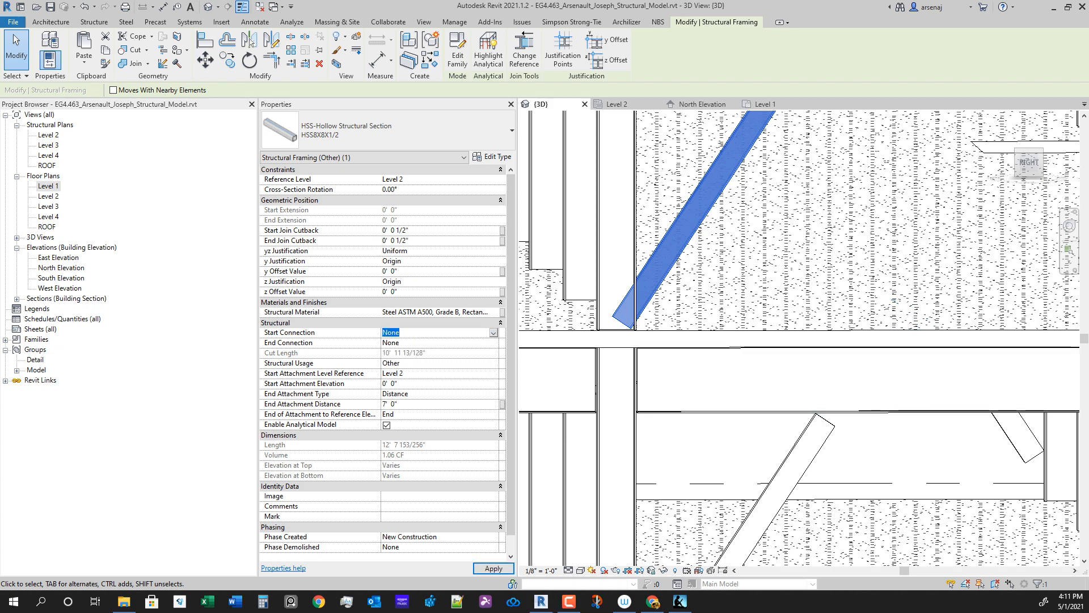
pyautogui.moveTo(805, 335)
pyautogui.keyDown('shift'); pyautogui.mouseDown(button='middle')
pyautogui.moveTo(755, 363)
pyautogui.moveTo(786, 341)
pyautogui.mouseUp(button='middle'); pyautogui.keyUp('shift')
pyautogui.scroll(-3, 775, 354)
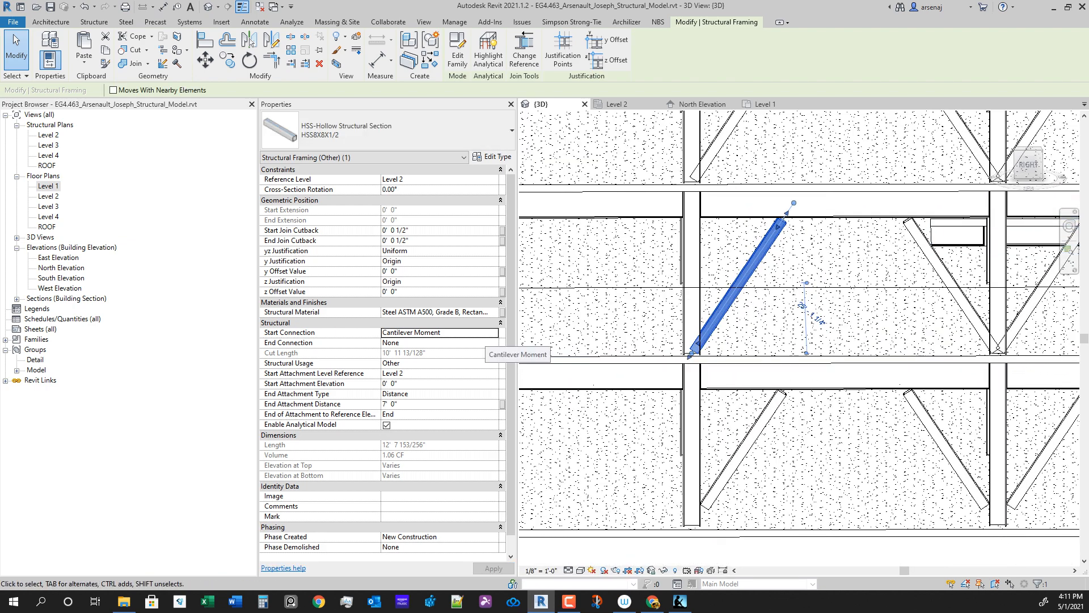
# Step: Return the Level 2 brace's start connection to None and deselect it
pyautogui.click(492, 333)
pyautogui.click(390, 343)
pyautogui.keyDown('shift'); pyautogui.moveTo(786, 340); pyautogui.dragTo(712, 312, button='middle'); pyautogui.keyUp('shift')
pyautogui.scroll(5, 674, 387)
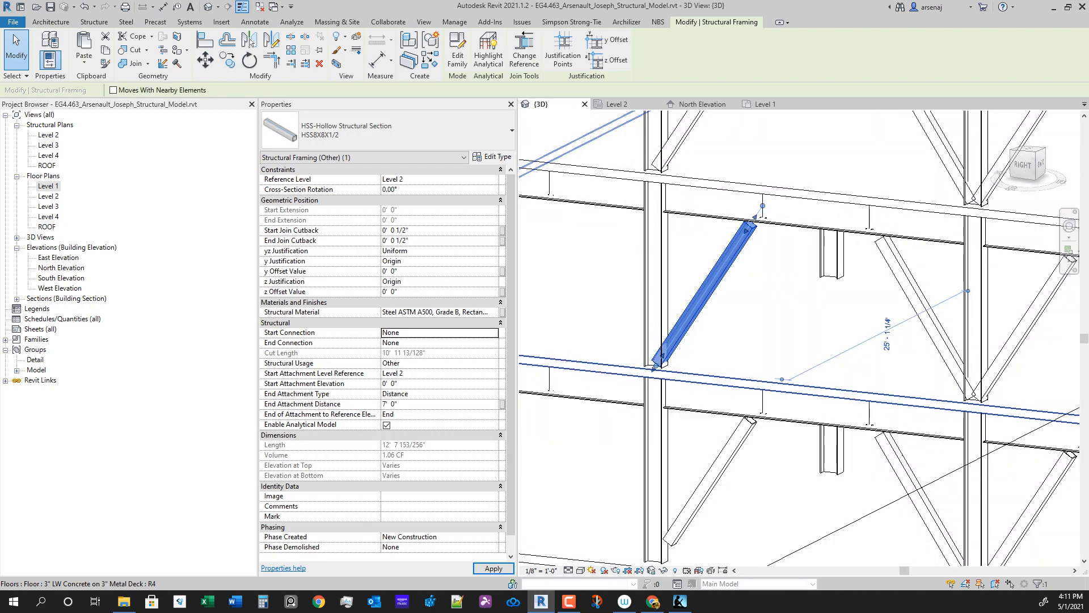
pyautogui.scroll(-1, 696, 378)
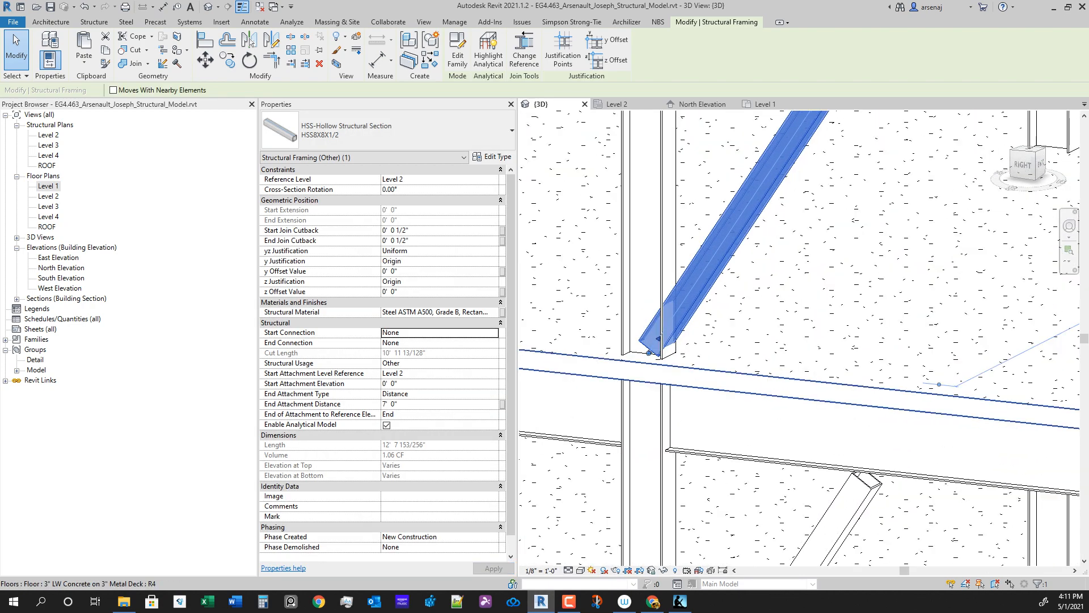
pyautogui.press('Escape')
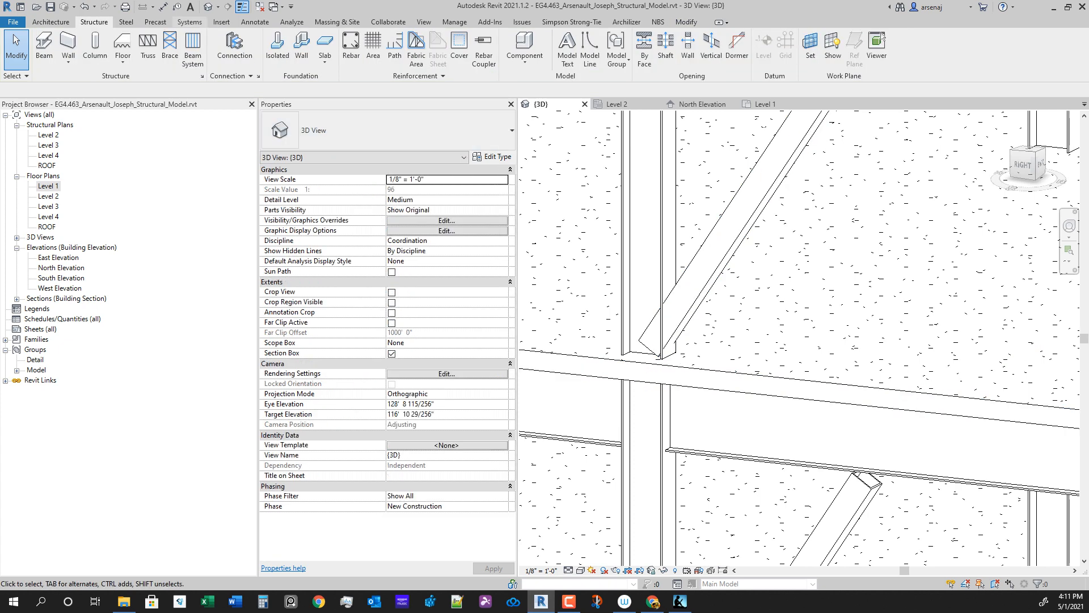
# Step: Trim the Level 2 brace to the face of its W14X61 column using Trim/Extend Multiple Elements
pyautogui.click(189, 22)
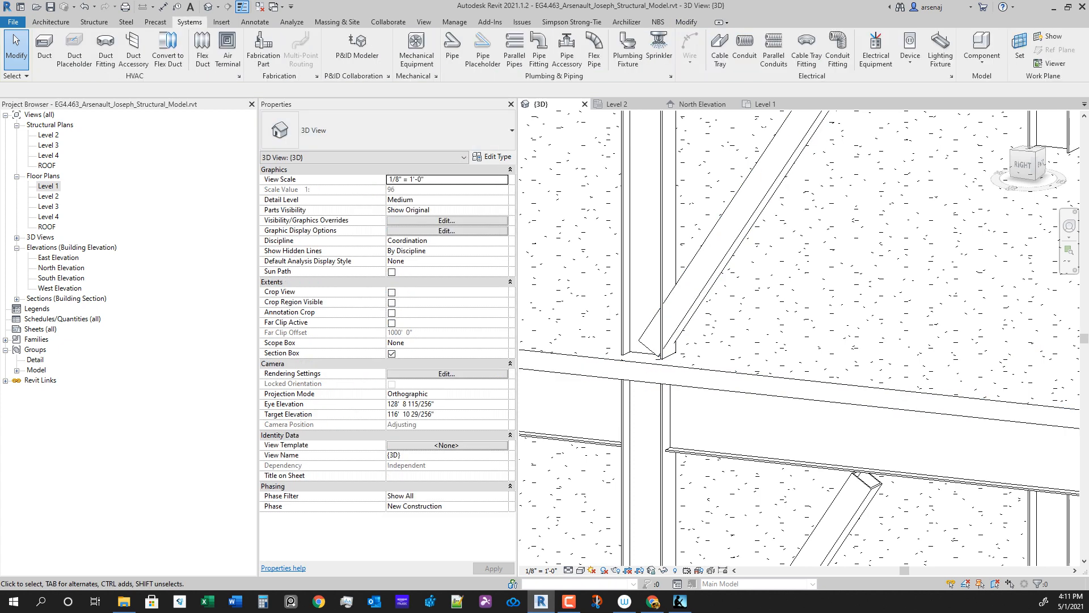
pyautogui.click(686, 21)
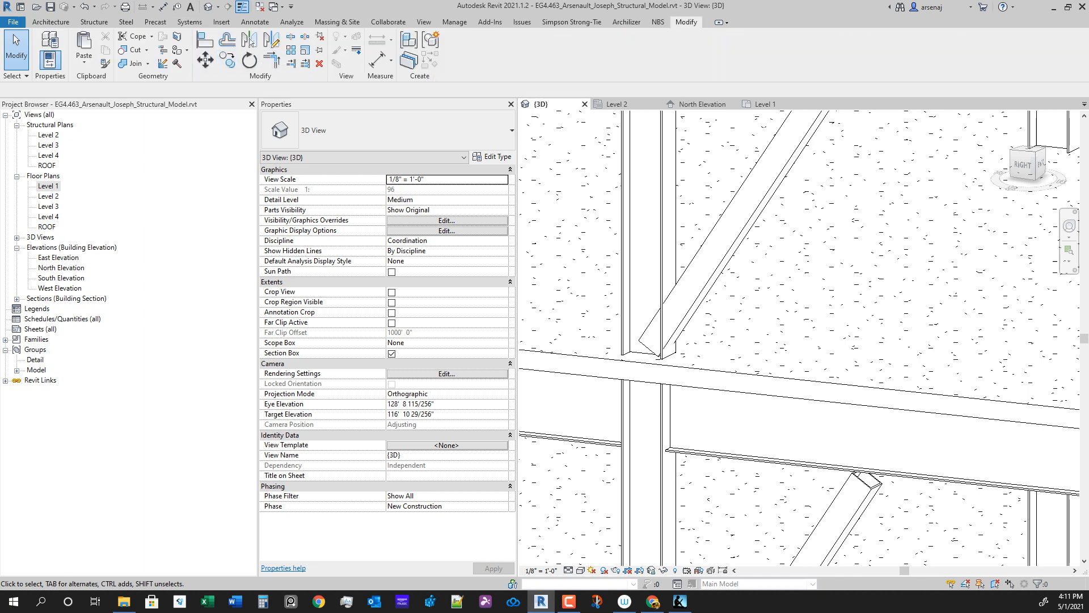
pyautogui.click(304, 63)
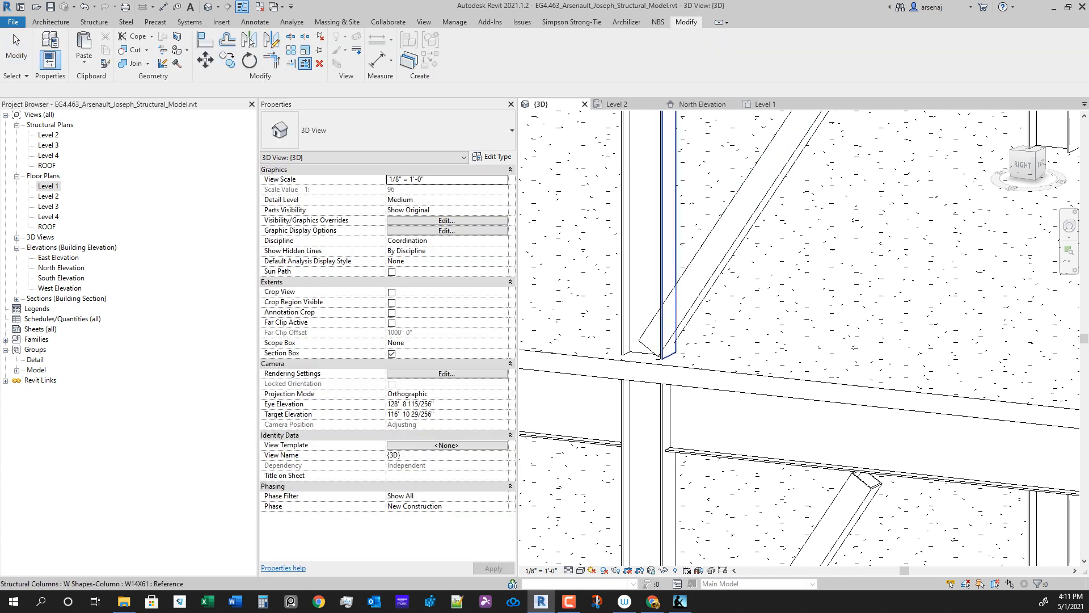
pyautogui.click(668, 272)
pyautogui.click(713, 254)
pyautogui.scroll(-2, 708, 255)
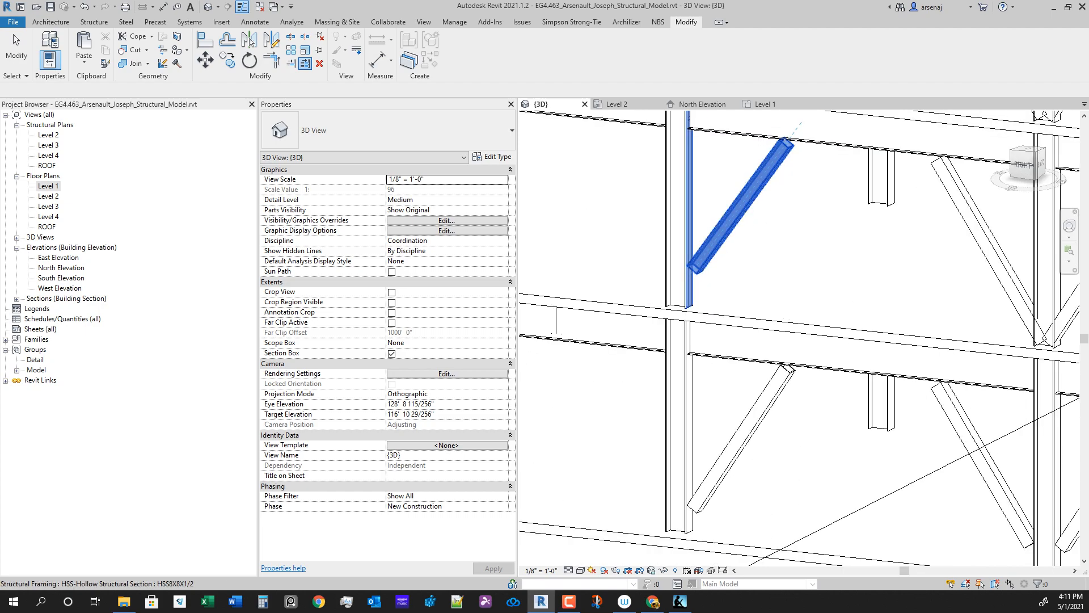
# Step: Trim the matching braces on the other floors to the face of the same column line
pyautogui.moveTo(707, 255); pyautogui.dragTo(709, 287, button='middle')
pyautogui.scroll(-1, 749, 431)
pyautogui.keyDown('shift'); pyautogui.moveTo(748, 431); pyautogui.dragTo(811, 392, button='middle'); pyautogui.keyUp('shift')
pyautogui.scroll(-1, 876, 389)
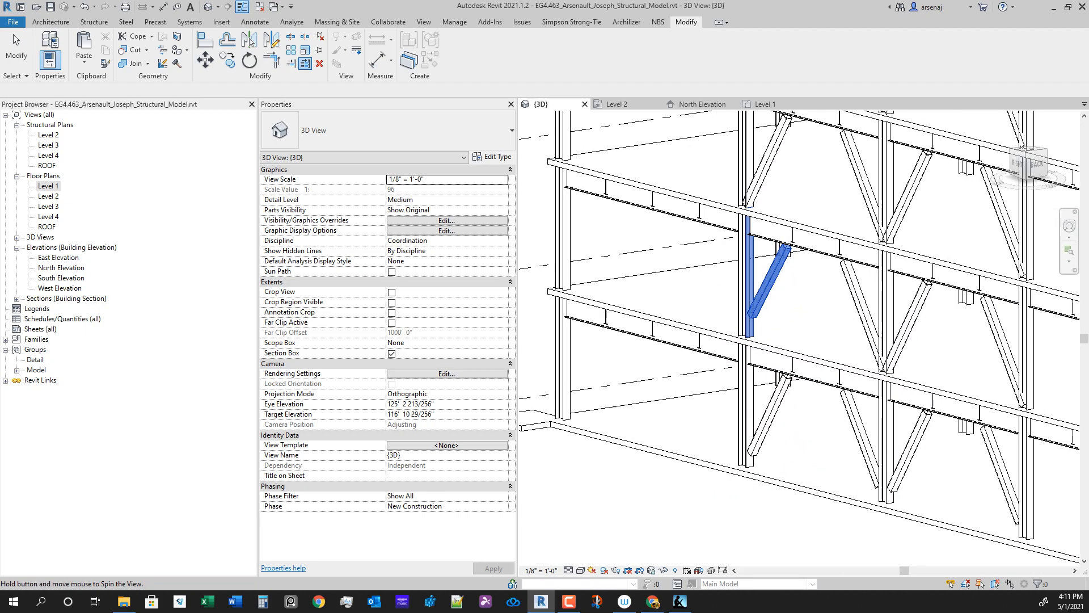
pyautogui.scroll(-1, 774, 207)
pyautogui.moveTo(777, 216); pyautogui.dragTo(775, 368, button='middle')
pyautogui.keyDown('shift'); pyautogui.moveTo(774, 369); pyautogui.dragTo(791, 369, button='middle'); pyautogui.keyUp('shift')
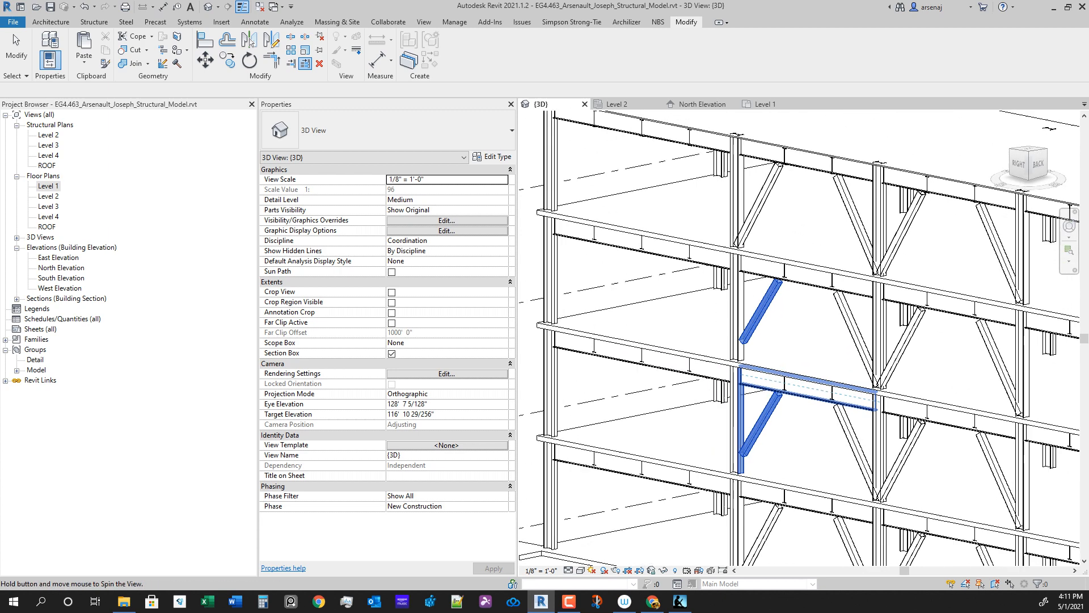
pyautogui.click(760, 196)
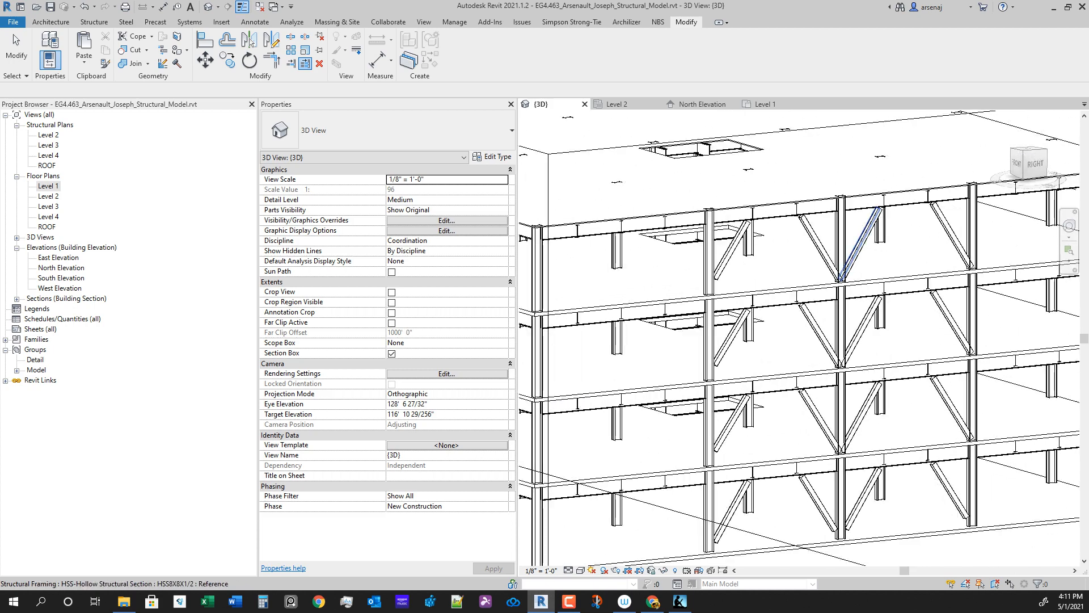
# Step: Using the middle column's face as the boundary, trim the adjoining first-bay braces on the two upper floors
pyautogui.scroll(5, 836, 261)
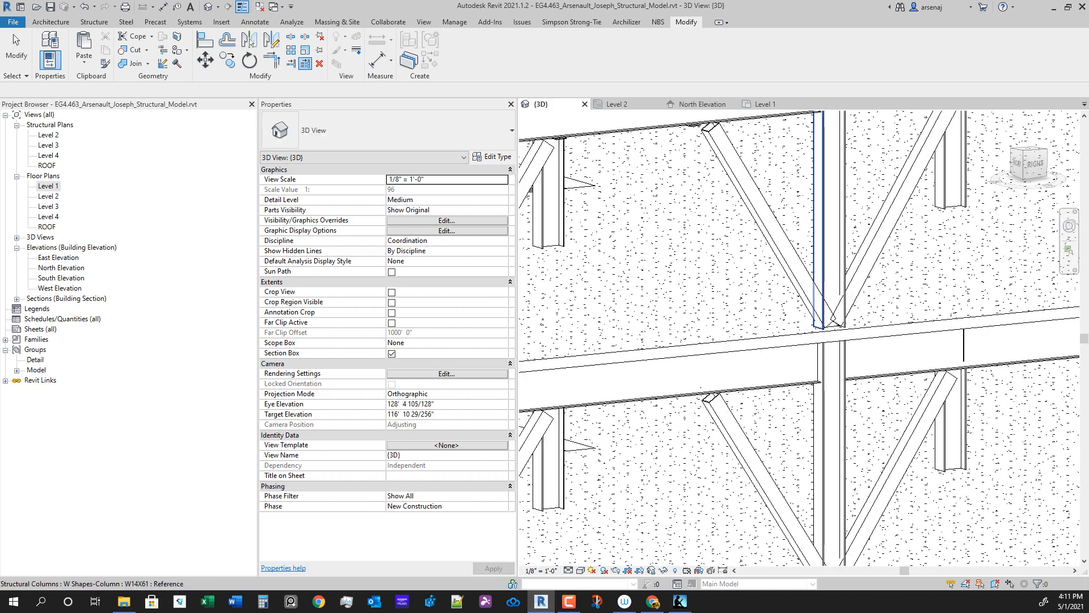
pyautogui.click(819, 267)
pyautogui.click(786, 261)
pyautogui.moveTo(794, 482); pyautogui.dragTo(789, 280, button='middle')
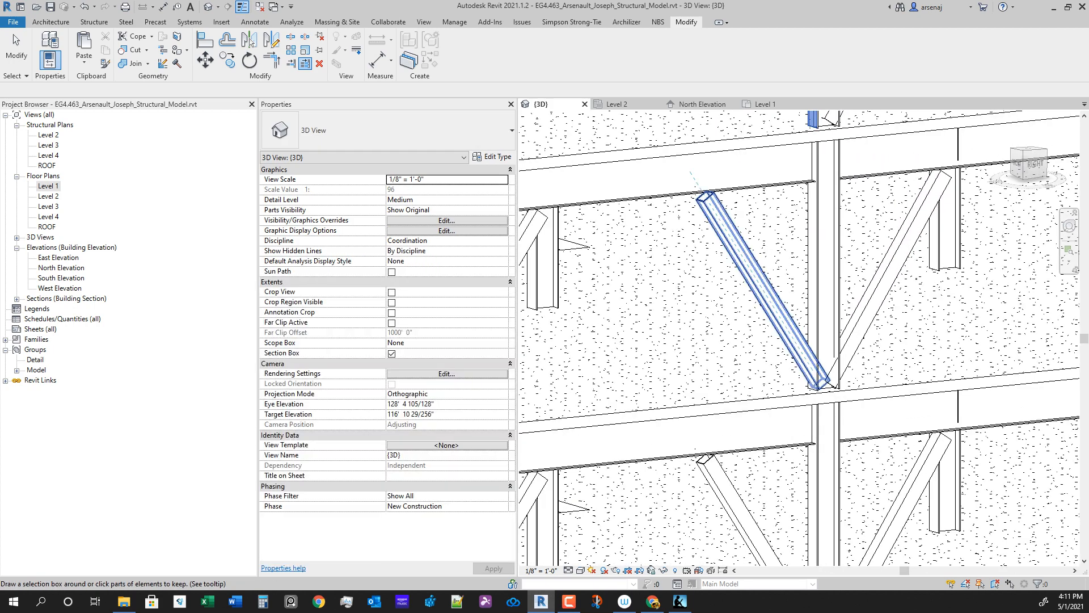
pyautogui.click(772, 303)
# Step: Trim the matching first-bay braces on the two lower floors to the middle column's face and exit the trim command
pyautogui.moveTo(786, 419); pyautogui.dragTo(789, 267, button='middle')
pyautogui.scroll(-1, 788, 266)
pyautogui.click(775, 382)
pyautogui.scroll(-1, 802, 377)
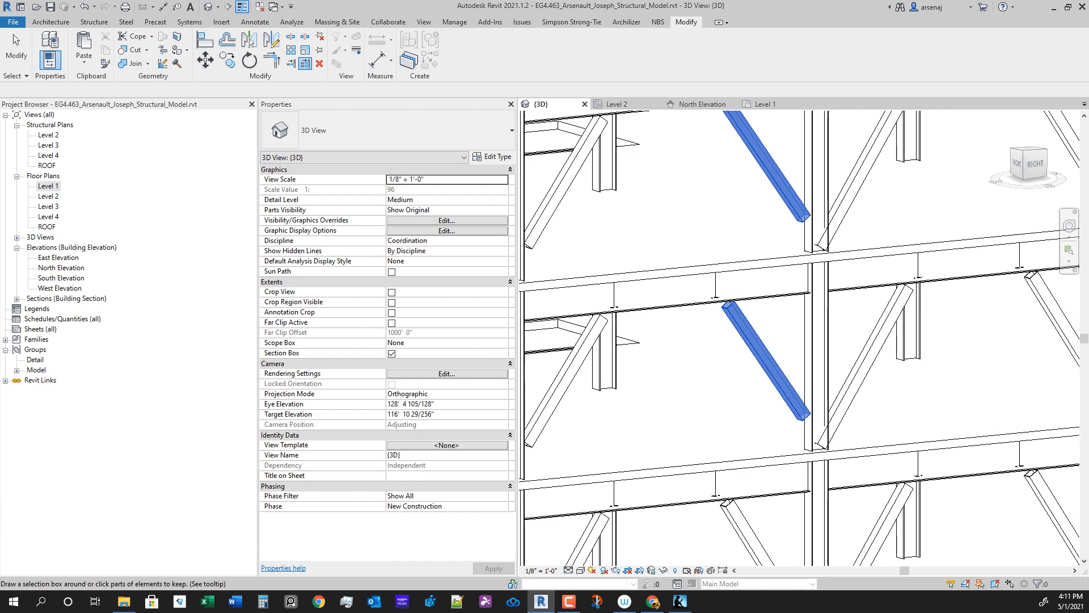
pyautogui.scroll(-1, 789, 397)
pyautogui.moveTo(788, 431); pyautogui.dragTo(789, 323, button='middle')
pyautogui.click(786, 440)
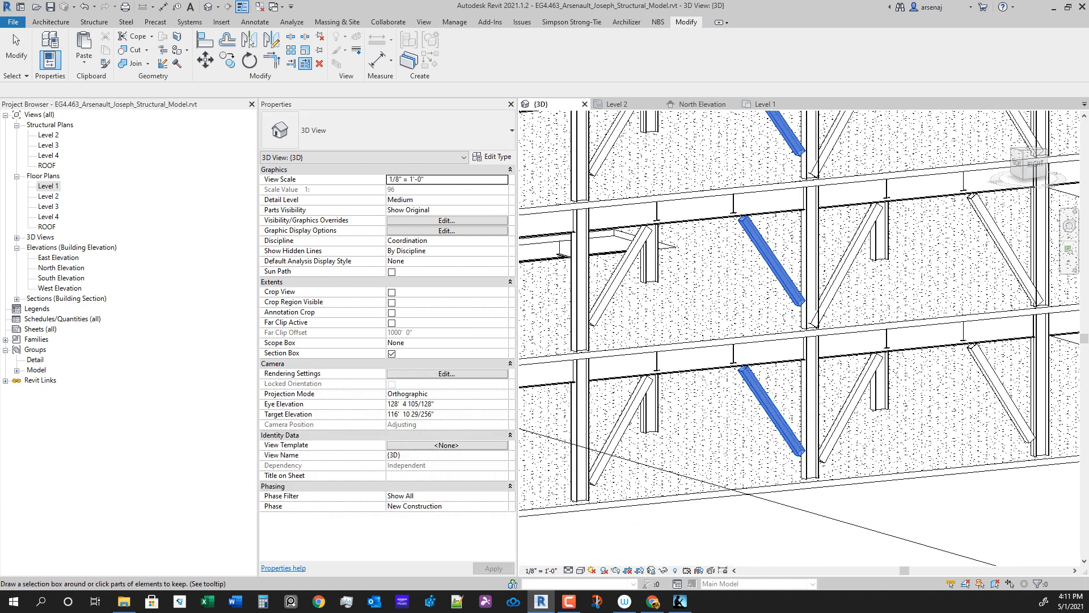
pyautogui.click(1034, 164)
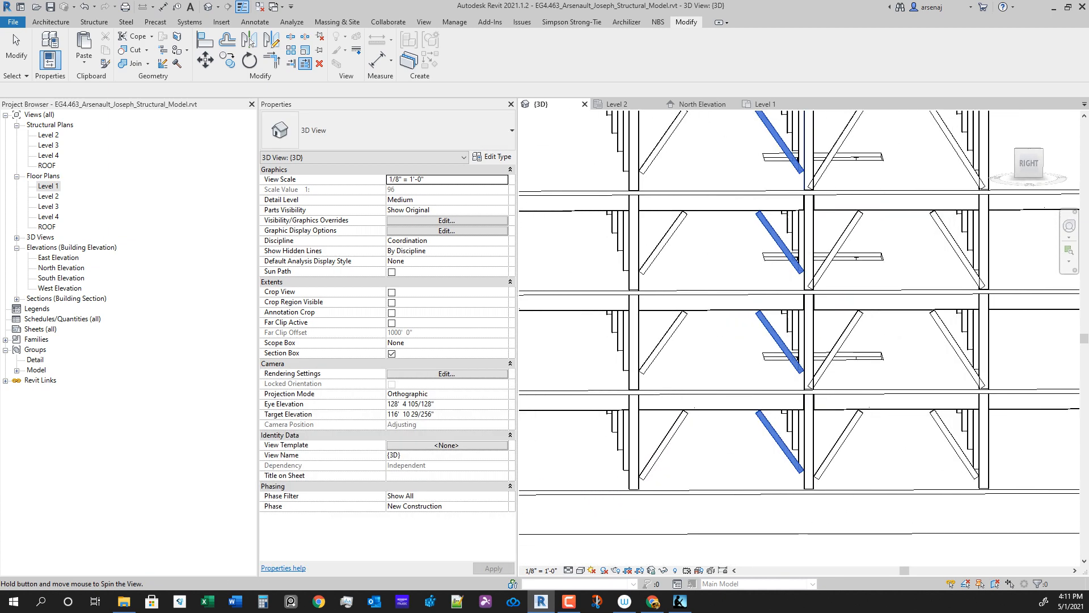
pyautogui.press('Escape')
pyautogui.press('Escape')
pyautogui.moveTo(798, 244); pyautogui.dragTo(795, 241, button='middle')
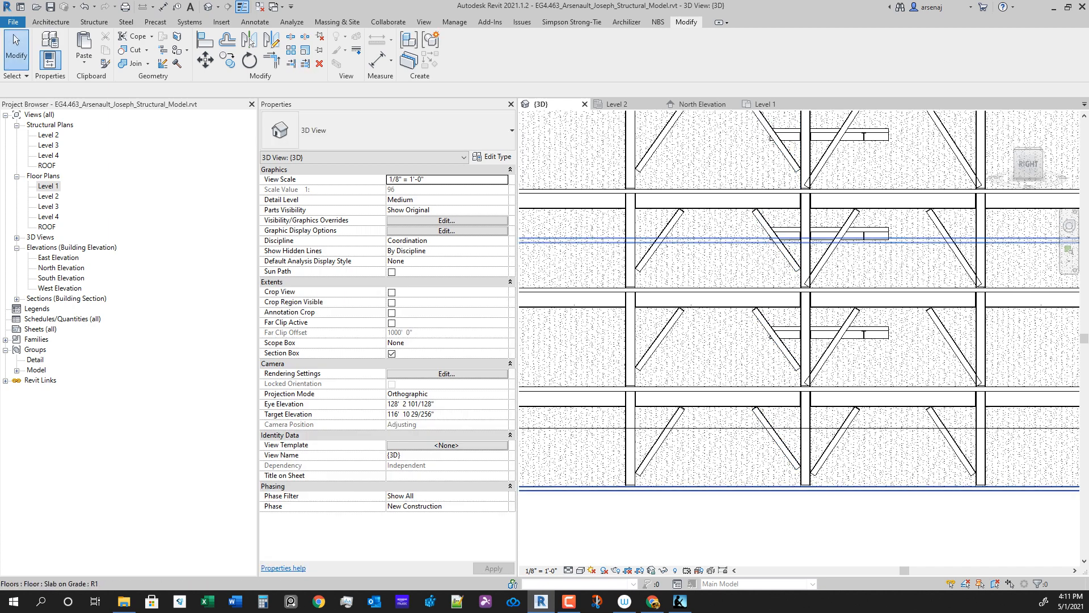
# Step: Set the start attachment elevation of the Level 1 brace that meets the middle column in the first bay to 0' 0"
pyautogui.scroll(2, 716, 302)
pyautogui.click(843, 404)
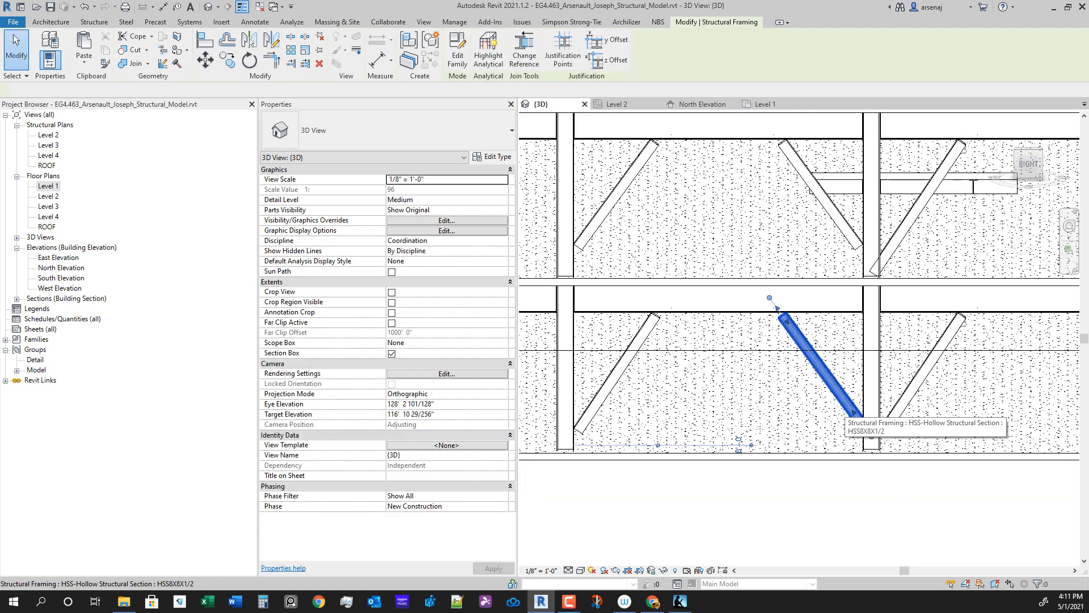
pyautogui.scroll(-3, 843, 404)
pyautogui.keyDown('shift'); pyautogui.moveTo(844, 404); pyautogui.dragTo(868, 411, button='middle'); pyautogui.keyUp('shift')
pyautogui.scroll(3, 855, 445)
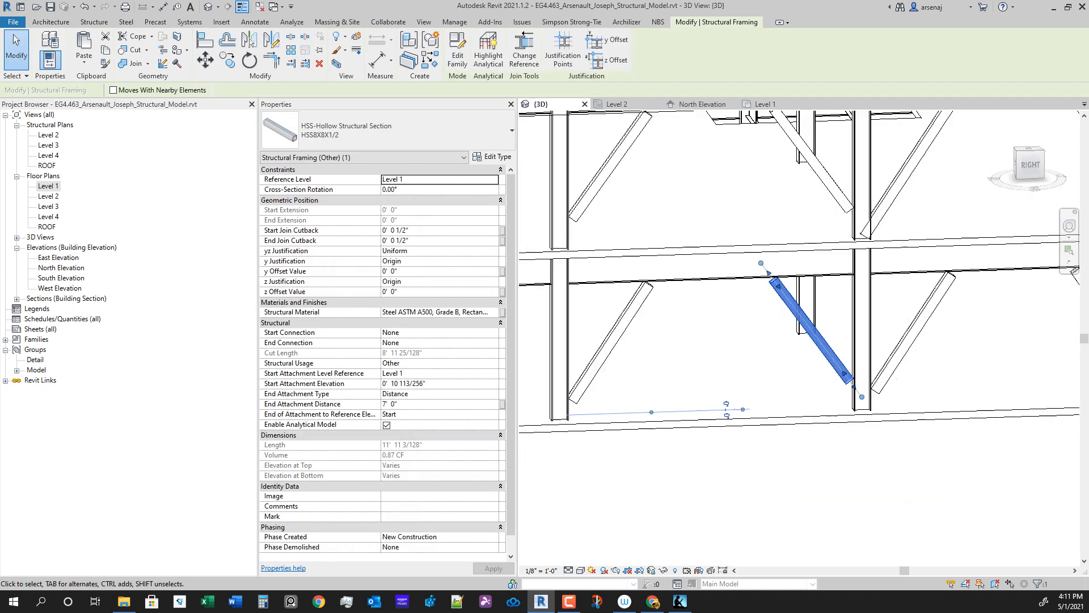
pyautogui.click(462, 383)
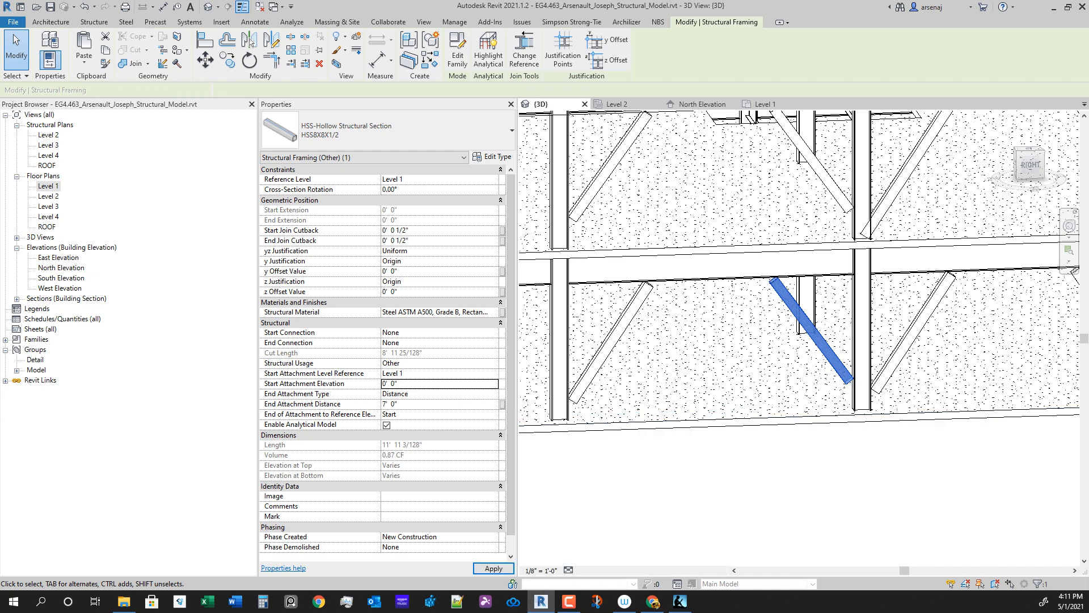
# Step: Set the start attachment elevation of both first-bay braces on Level 2 to 0' 0"
pyautogui.click(611, 343)
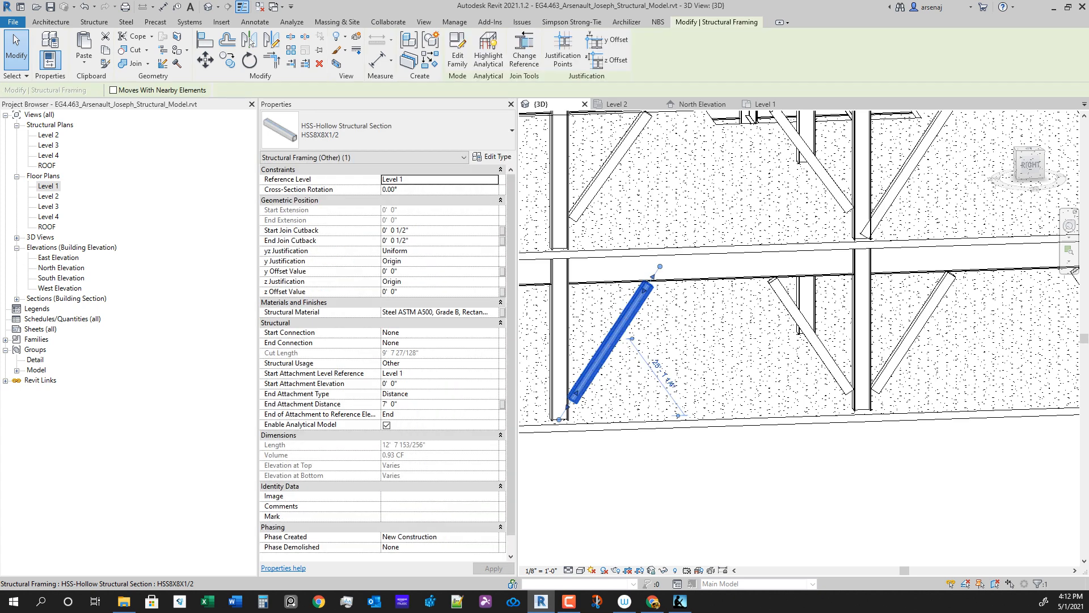
pyautogui.moveTo(610, 343); pyautogui.dragTo(614, 414, button='middle')
pyautogui.press('Escape')
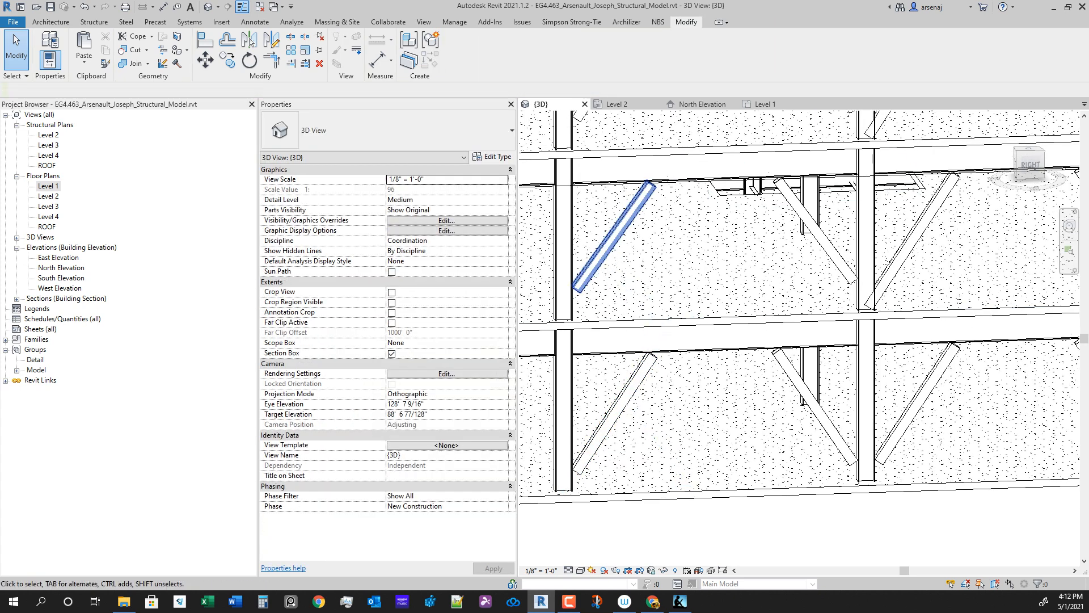
pyautogui.click(613, 235)
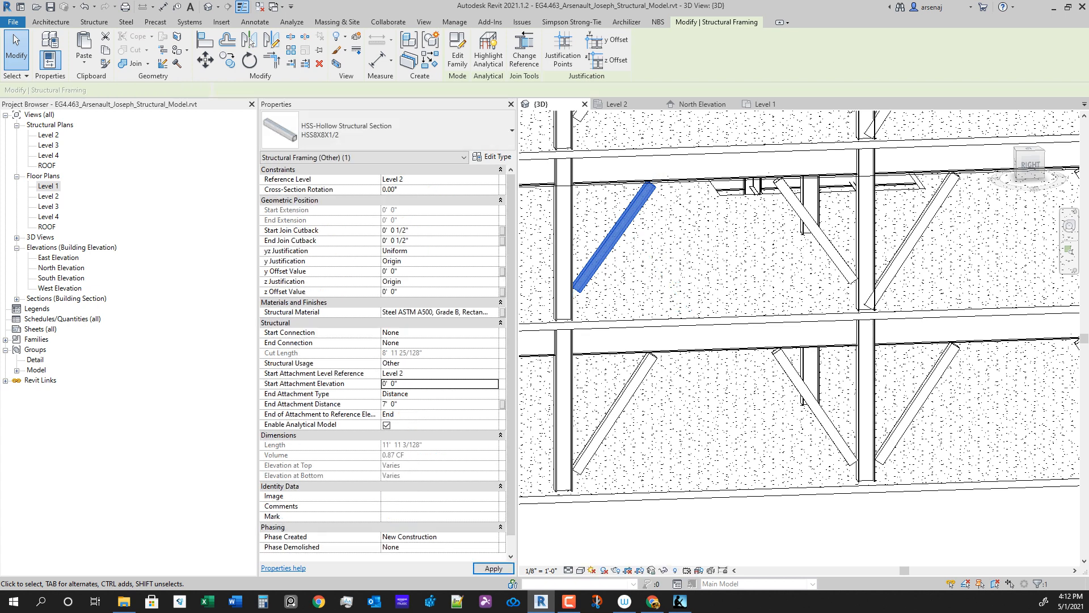
pyautogui.click(817, 230)
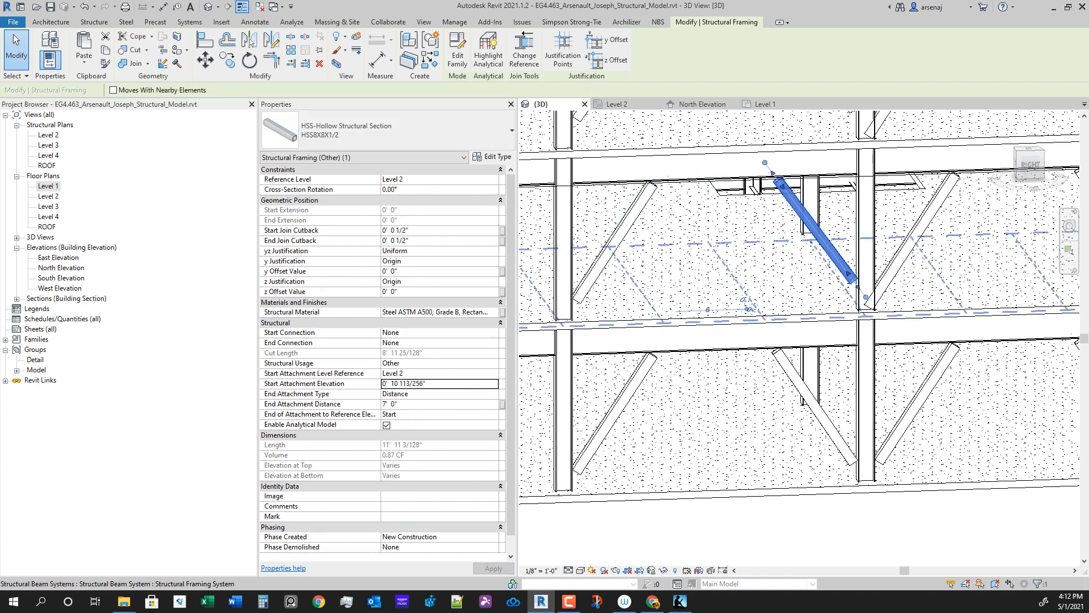
pyautogui.click(439, 383)
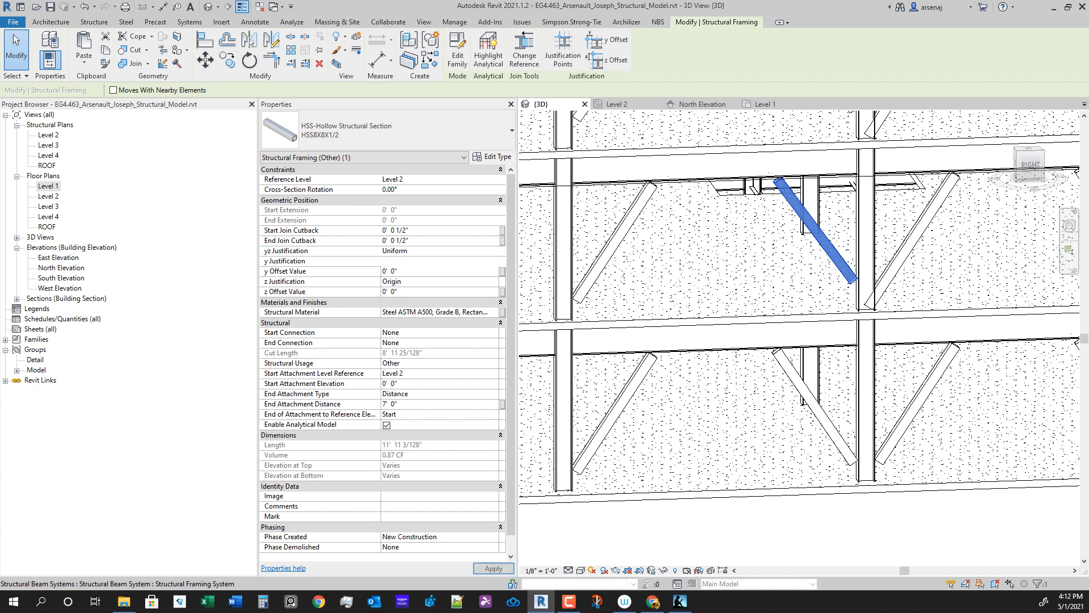
# Step: Set the start attachment elevation of both first-bay braces on Level 3 to 0' 0"
pyautogui.moveTo(817, 187); pyautogui.dragTo(801, 340, button='middle')
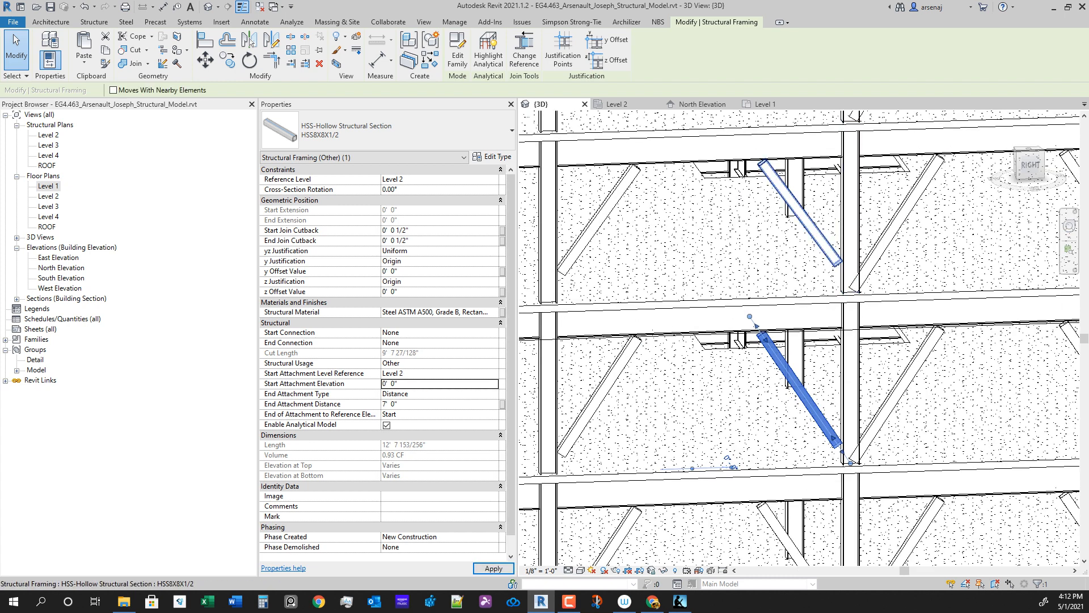
pyautogui.click(799, 211)
pyautogui.click(444, 384)
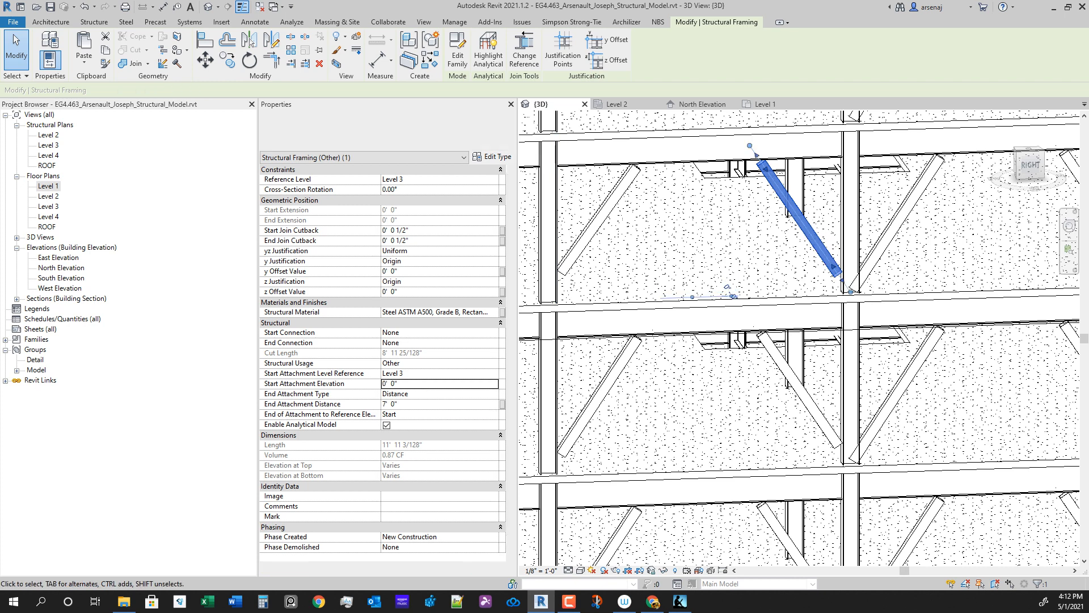
pyautogui.click(599, 221)
pyautogui.click(439, 384)
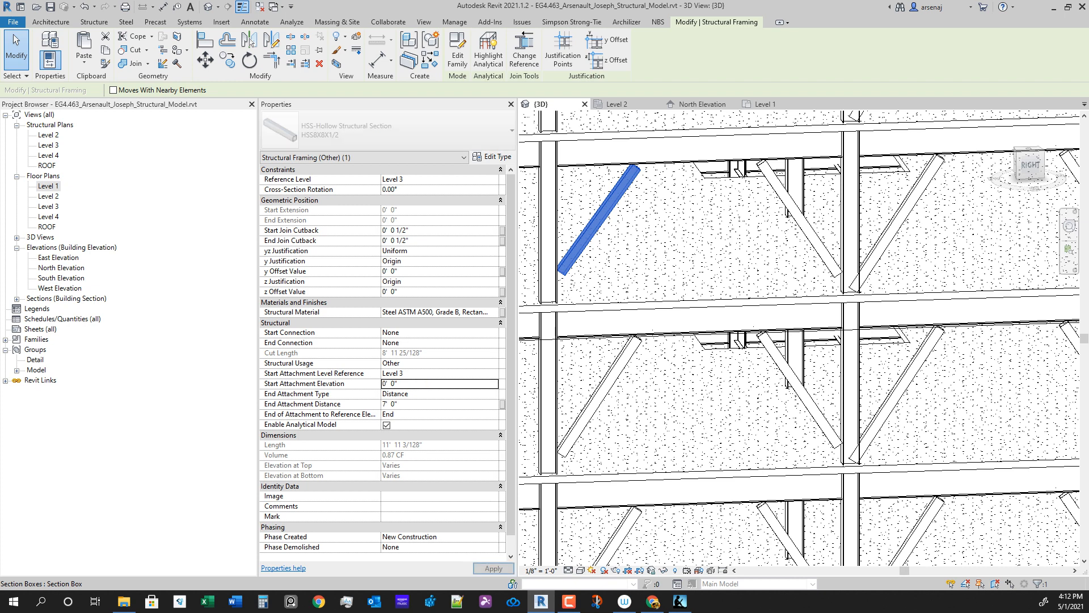
pyautogui.moveTo(739, 430); pyautogui.dragTo(717, 527, button='middle')
pyautogui.scroll(-2, 717, 527)
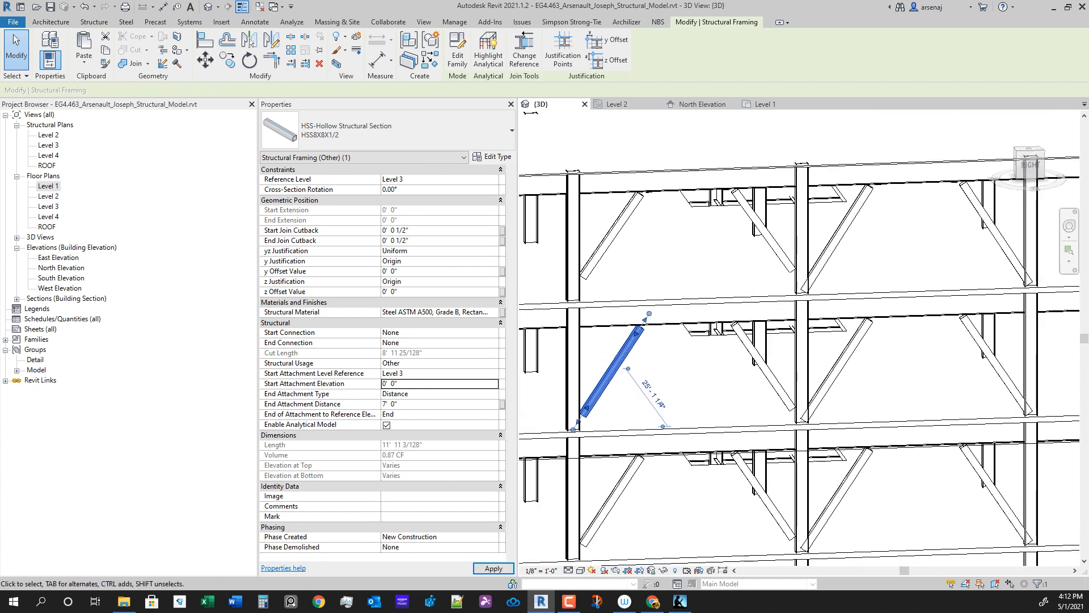
# Step: Set the start attachment elevation of both first-bay braces on Level 4 to 0' 0"
pyautogui.click(611, 235)
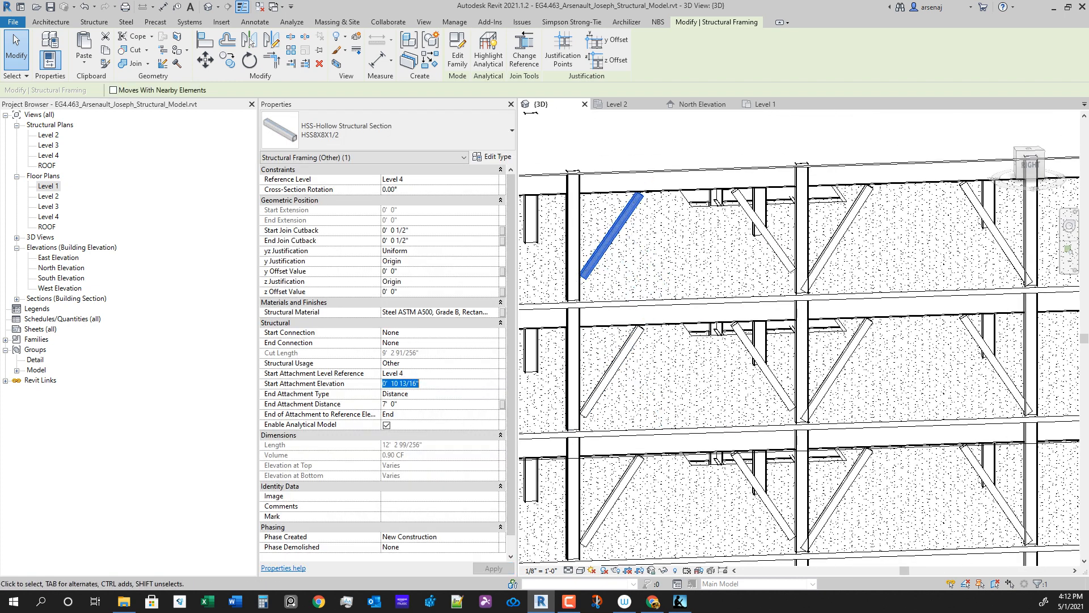
pyautogui.press('Return')
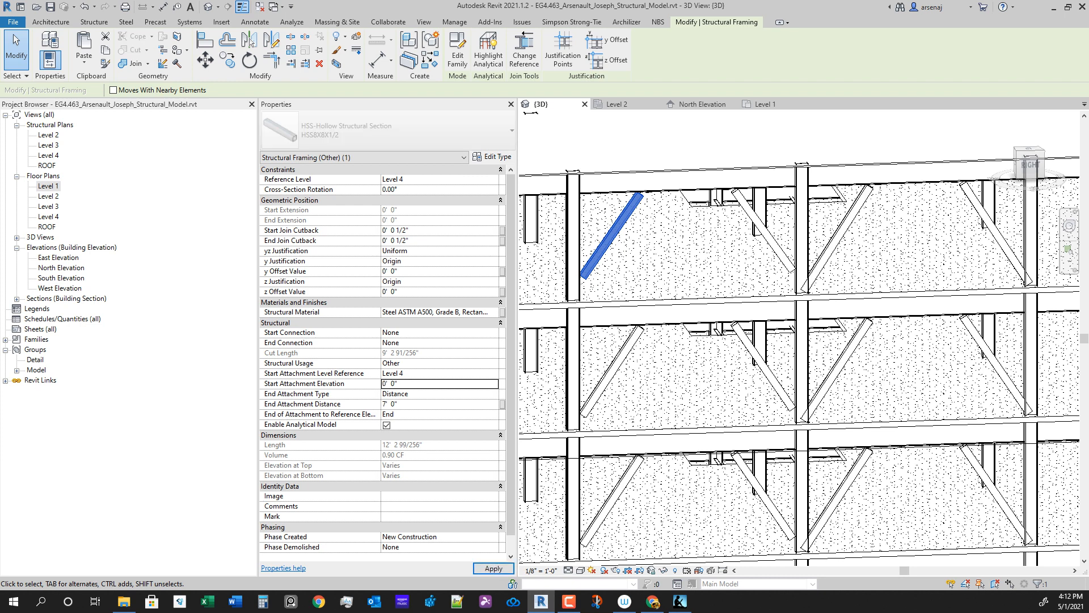
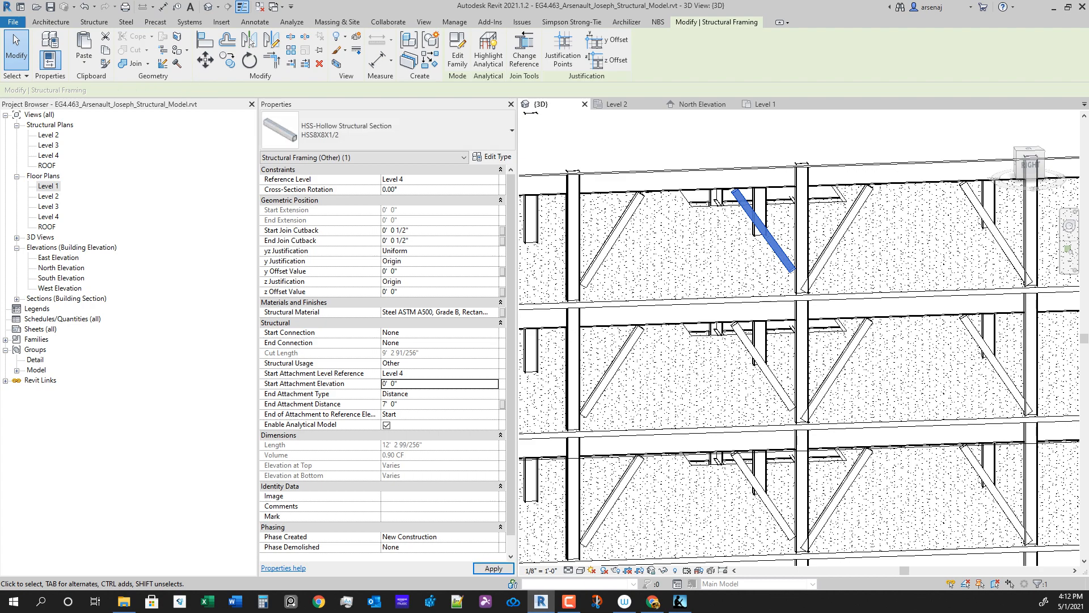
pyautogui.scroll(-4, 794, 369)
pyautogui.keyDown('shift'); pyautogui.moveTo(773, 381); pyautogui.dragTo(764, 424, button='middle'); pyautogui.keyUp('shift')
pyautogui.scroll(-2, 816, 434)
pyautogui.scroll(3, 824, 453)
pyautogui.scroll(3, 880, 453)
pyautogui.scroll(-1, 880, 454)
pyautogui.keyDown('shift'); pyautogui.moveTo(851, 454); pyautogui.dragTo(794, 428, button='middle'); pyautogui.keyUp('shift')
pyautogui.scroll(2, 834, 386)
pyautogui.press('Escape')
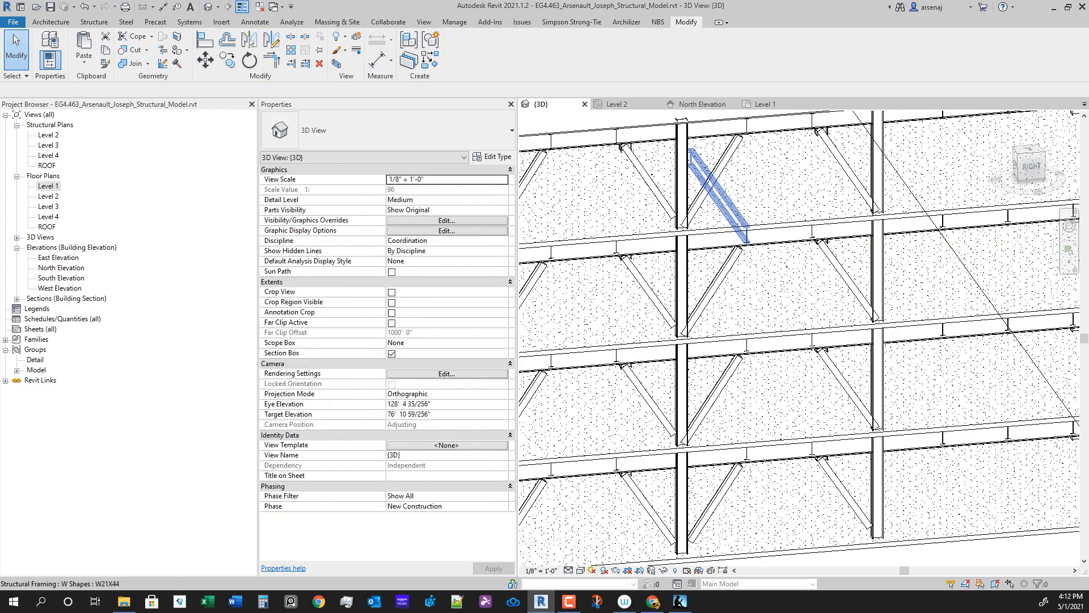
pyautogui.click(712, 180)
pyautogui.press('Escape')
pyautogui.click(710, 180)
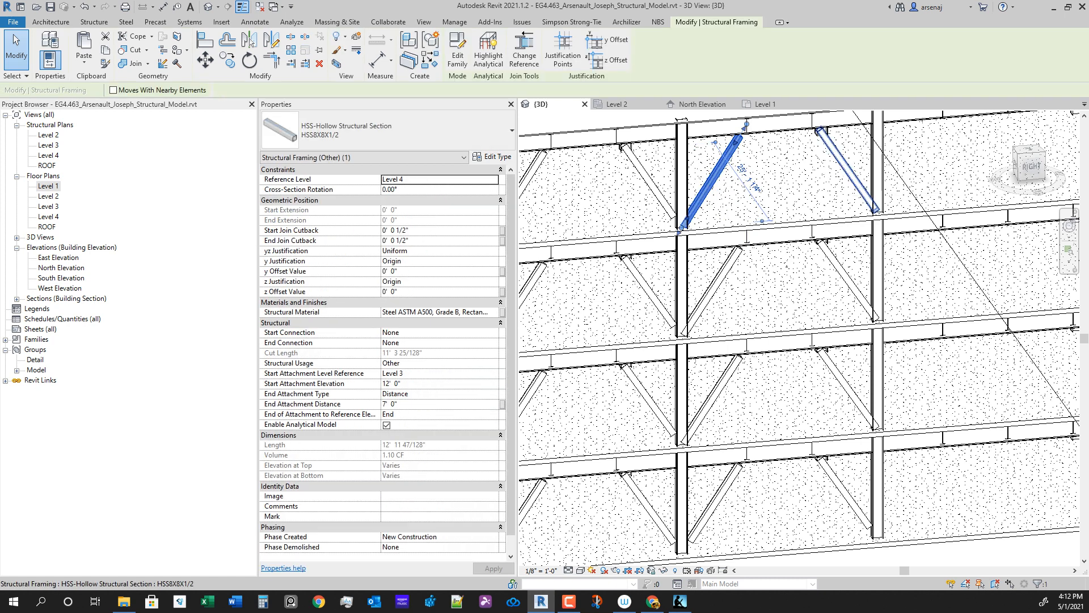
pyautogui.scroll(-1, 825, 271)
pyautogui.moveTo(825, 271); pyautogui.dragTo(831, 293, button='middle')
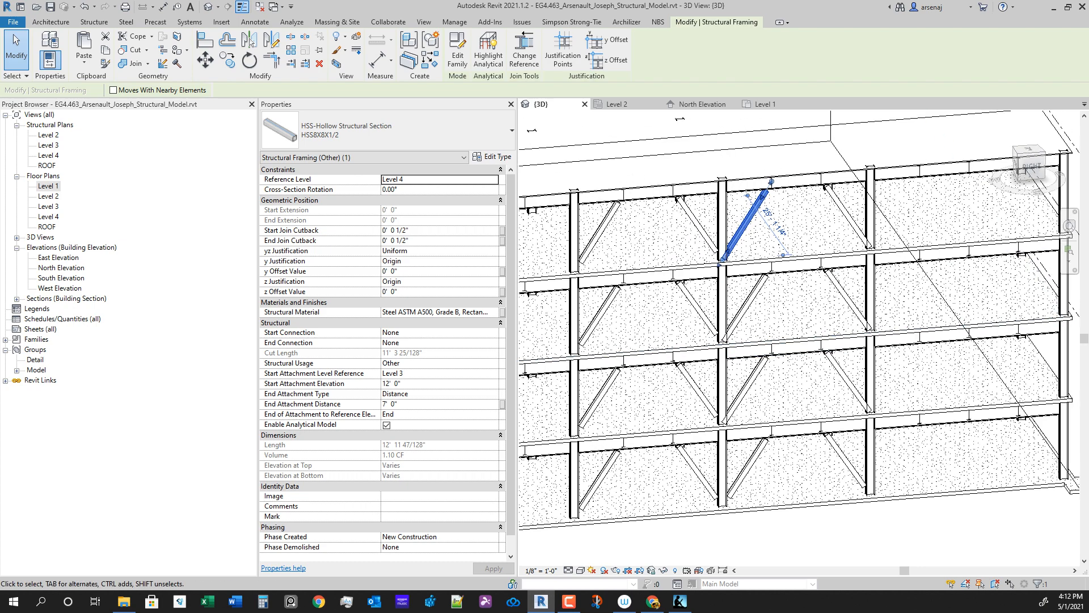
pyautogui.press('Escape')
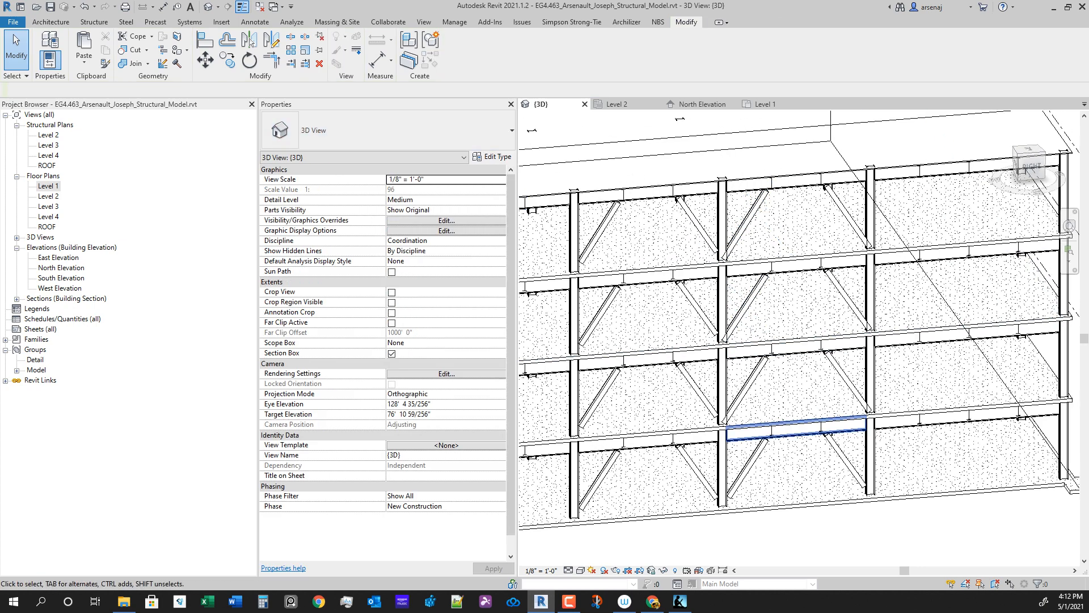
# Step: Trim the second-bay braces on Levels 2, 3 and 4 to the middle column's face
pyautogui.keyDown('shift'); pyautogui.moveTo(797, 428); pyautogui.dragTo(732, 427, button='middle'); pyautogui.keyUp('shift')
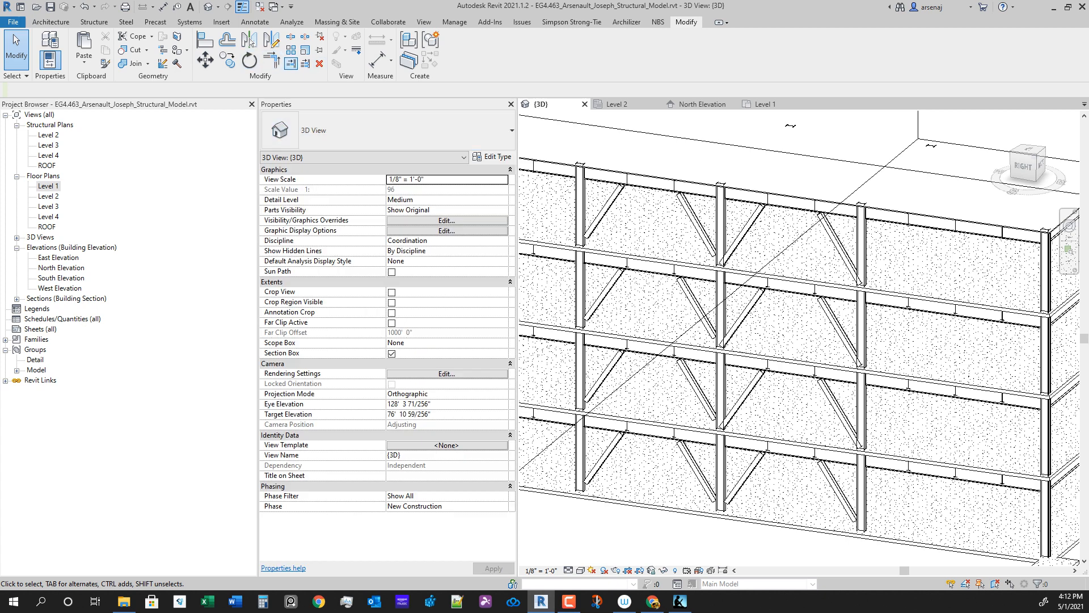
pyautogui.scroll(5, 719, 278)
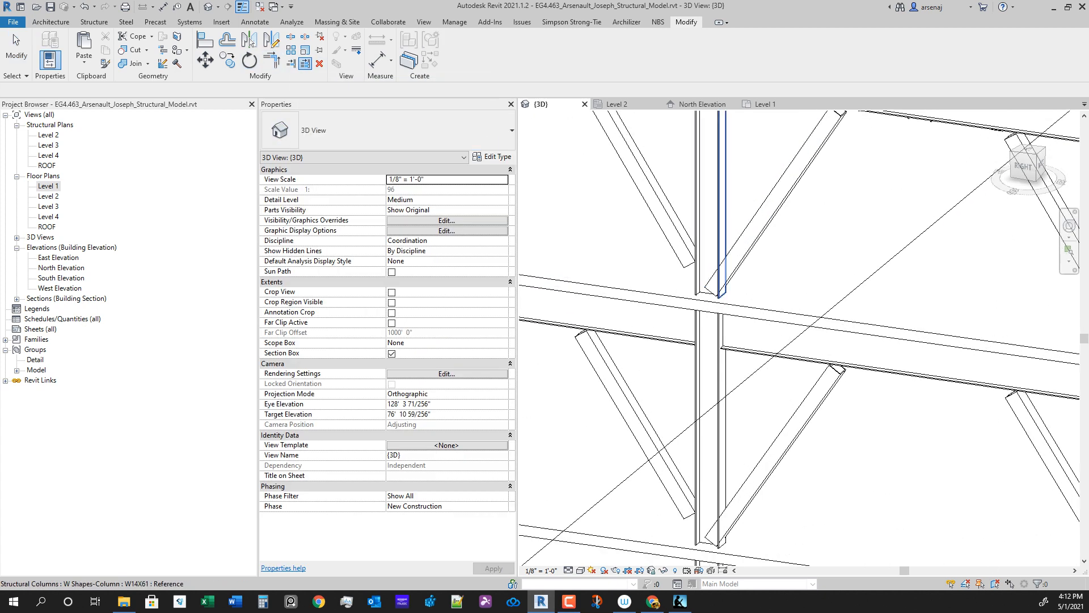
pyautogui.click(722, 267)
pyautogui.click(794, 176)
pyautogui.scroll(-2, 794, 176)
pyautogui.moveTo(794, 222); pyautogui.dragTo(798, 178, button='middle')
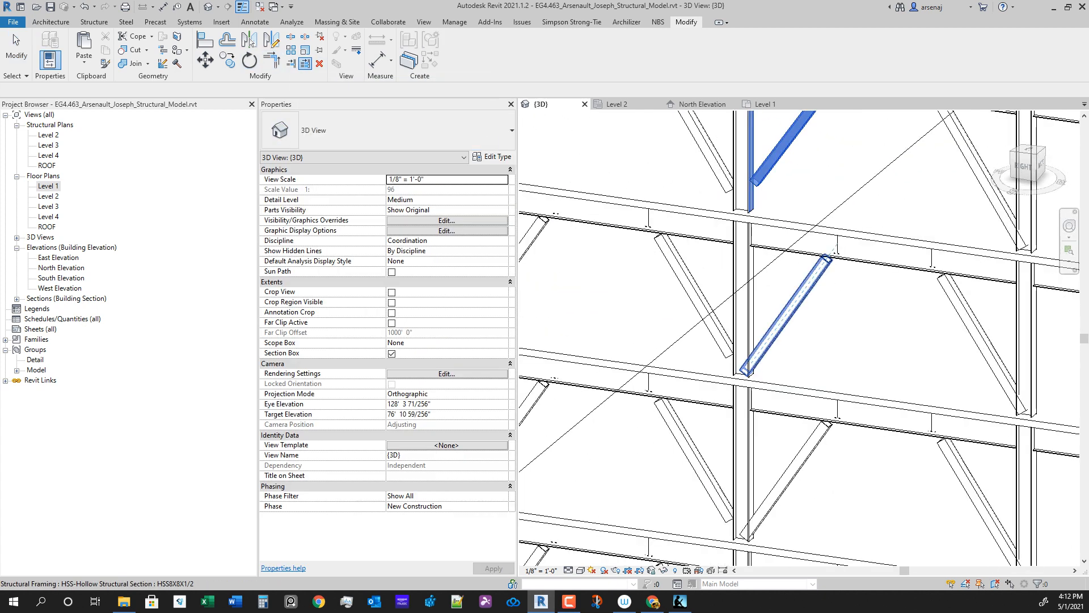
pyautogui.click(786, 315)
pyautogui.click(793, 470)
pyautogui.scroll(-1, 792, 470)
pyautogui.moveTo(793, 470); pyautogui.dragTo(751, 329, button='middle')
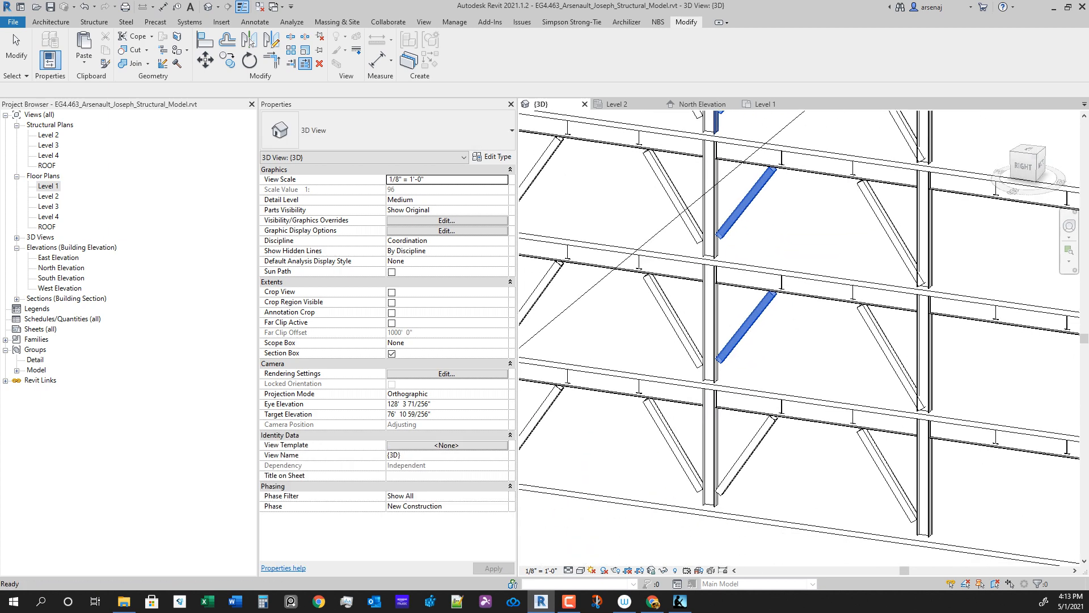
# Step: Trim the opposite second-bay braces on all four floors to the face of the bay's outer column and exit the trim command
pyautogui.keyDown('shift'); pyautogui.moveTo(794, 397); pyautogui.dragTo(865, 397, button='middle'); pyautogui.keyUp('shift')
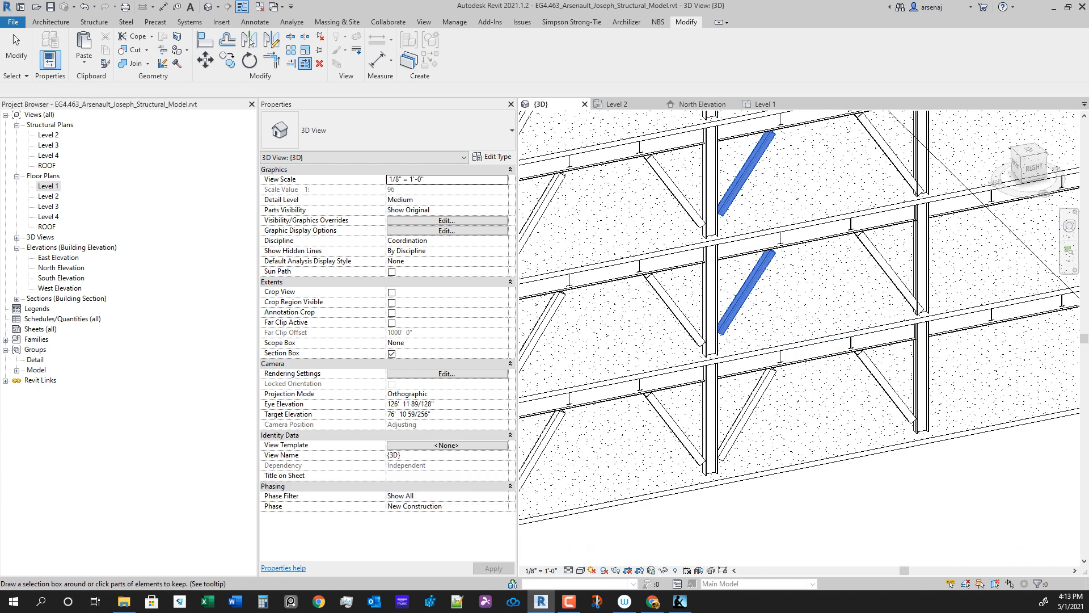
pyautogui.click(305, 63)
pyautogui.scroll(3, 926, 381)
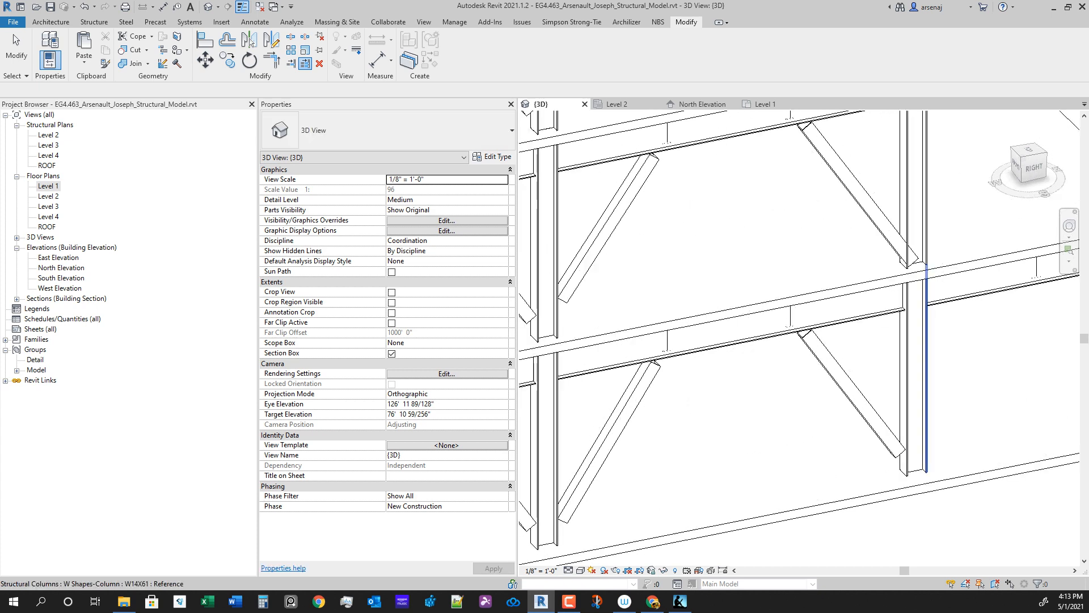
pyautogui.click(897, 369)
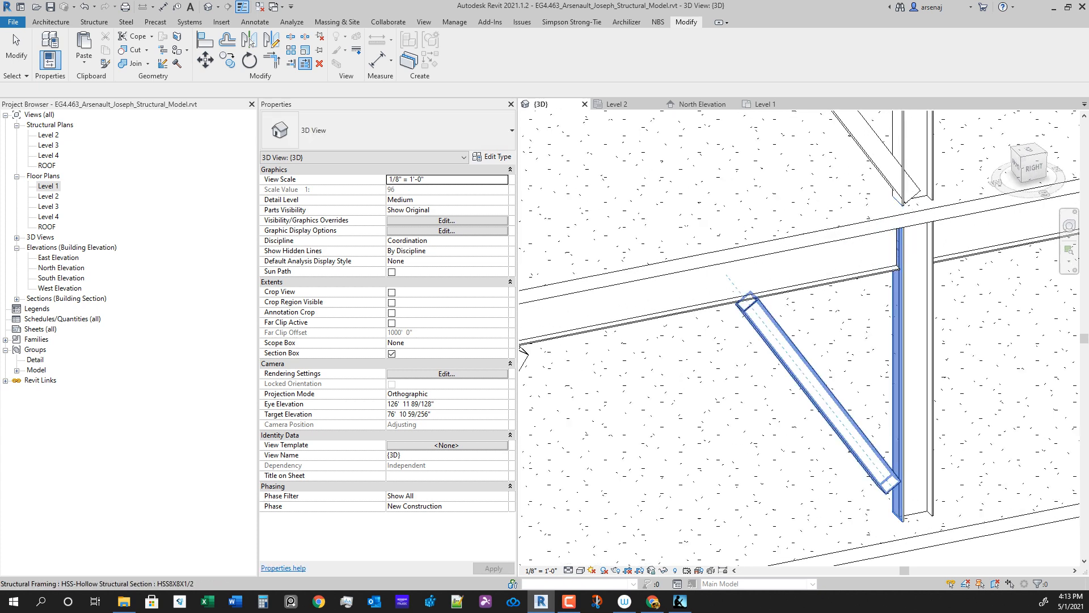
pyautogui.click(818, 392)
pyautogui.scroll(-2, 818, 391)
pyautogui.moveTo(818, 392); pyautogui.dragTo(833, 536, button='middle')
pyautogui.scroll(-1, 855, 477)
pyautogui.click(826, 349)
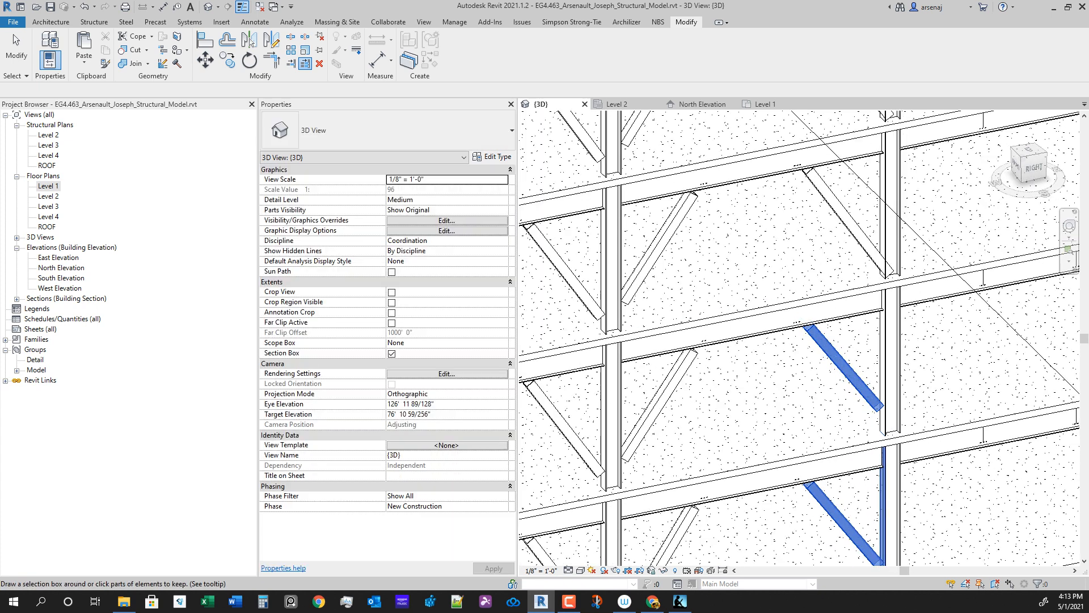
pyautogui.click(823, 191)
pyautogui.moveTo(824, 190); pyautogui.dragTo(814, 389, button='middle')
pyautogui.scroll(-1, 837, 378)
pyautogui.click(825, 252)
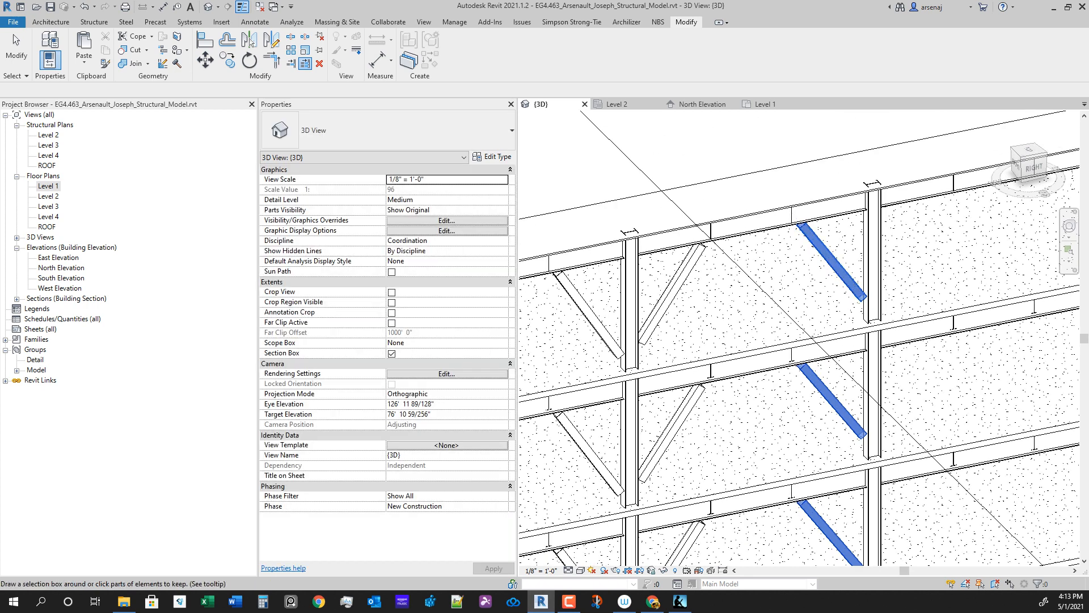
pyautogui.press('Escape')
# Step: Set the start attachment elevation of the second-bay braces, apart from the Level 1 one at the middle column, to 0' 0"
pyautogui.click(825, 253)
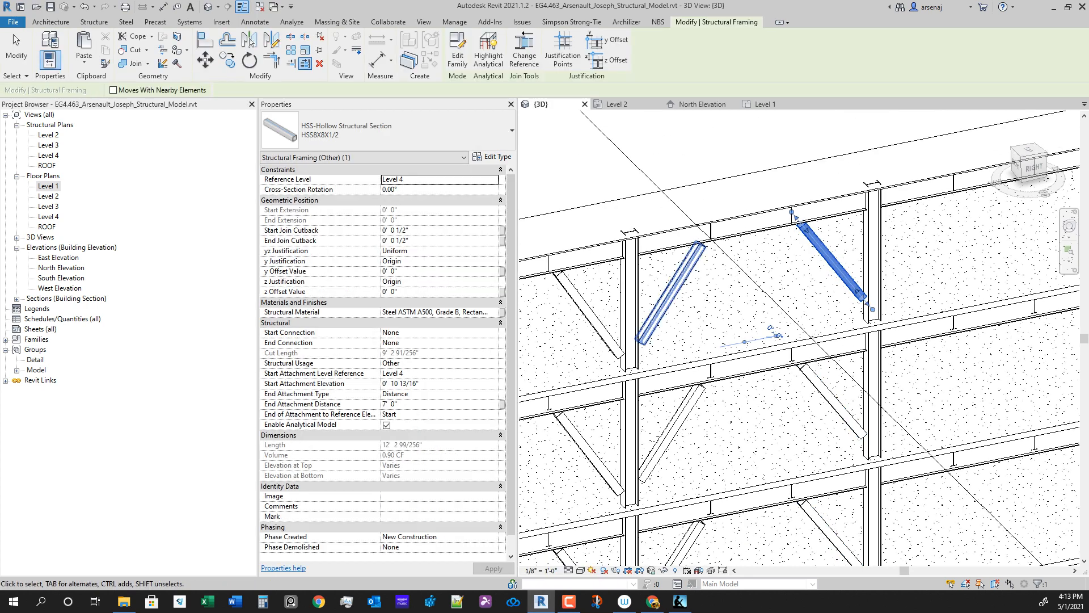
pyautogui.keyDown('ctrl'); pyautogui.click(671, 293); pyautogui.keyUp('ctrl')
pyautogui.keyDown('ctrl'); pyautogui.click(830, 400); pyautogui.keyUp('ctrl')
pyautogui.moveTo(820, 480); pyautogui.dragTo(817, 284, button='middle')
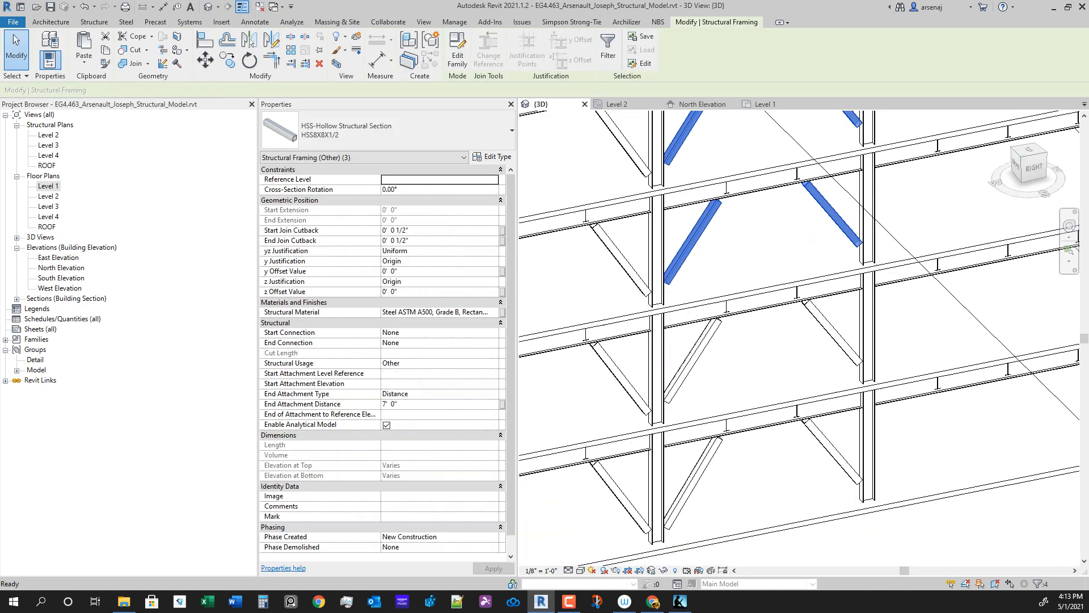
pyautogui.scroll(-1, 817, 284)
pyautogui.keyDown('ctrl'); pyautogui.click(707, 350); pyautogui.keyUp('ctrl')
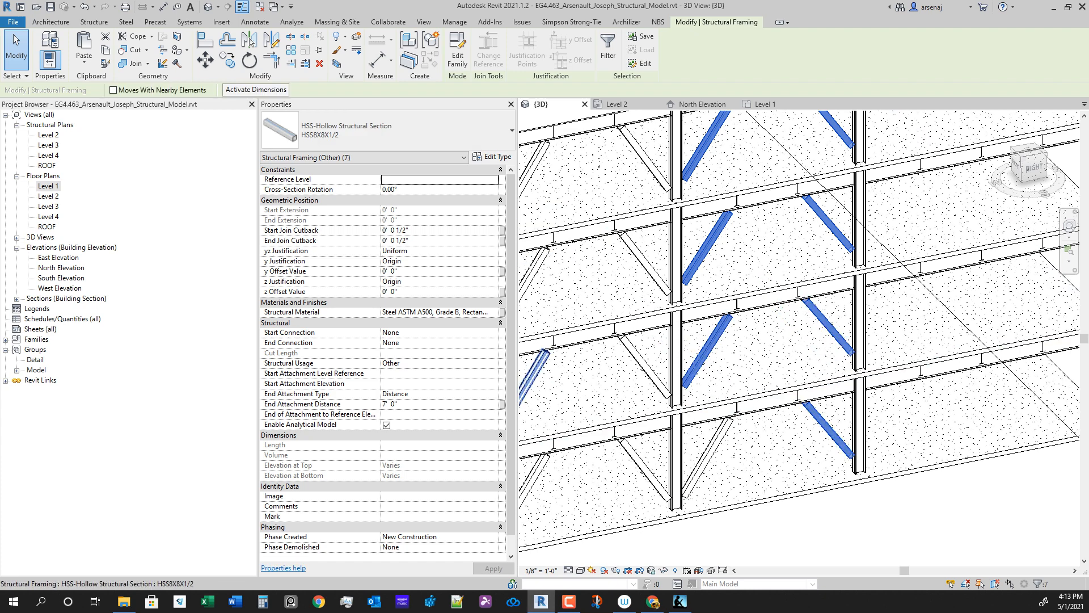
pyautogui.click(437, 374)
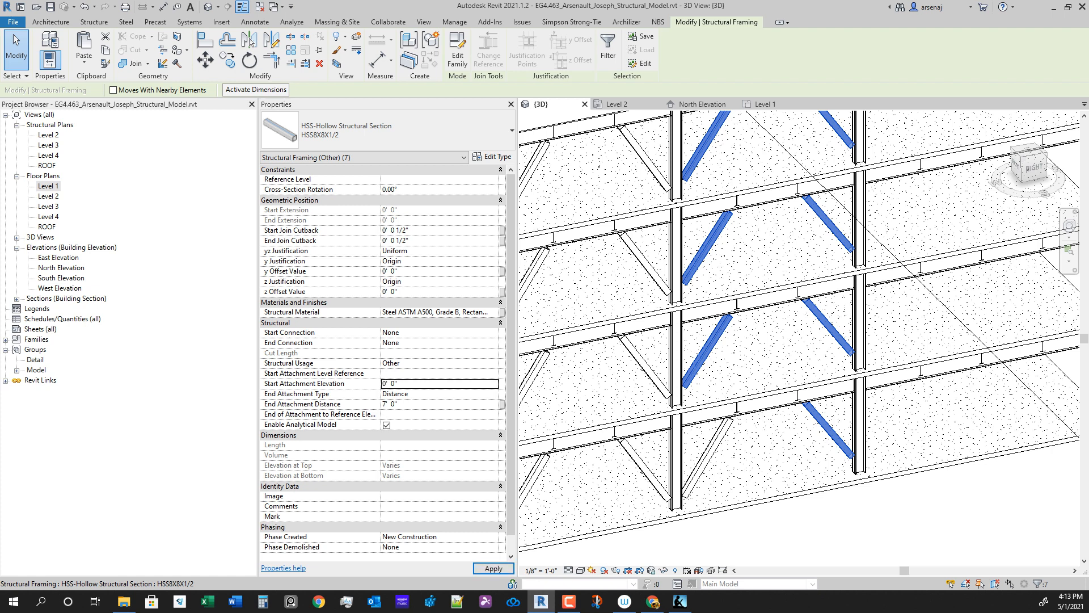
pyautogui.click(713, 451)
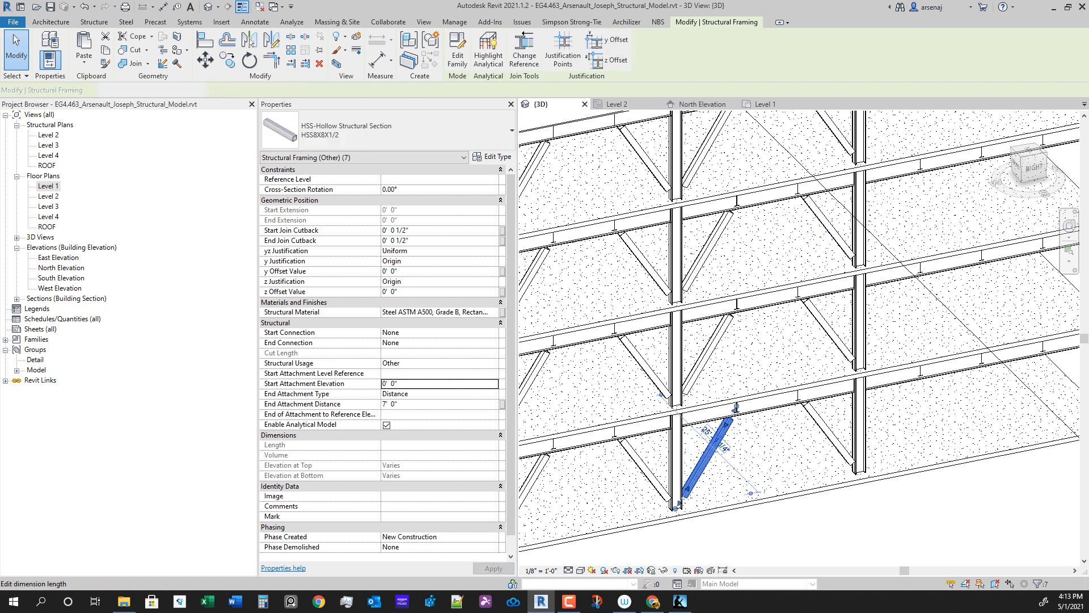
# Step: View the frame straight from the right and select sample braces in both bays to check their start attachment elevation
pyautogui.scroll(-5, 654, 371)
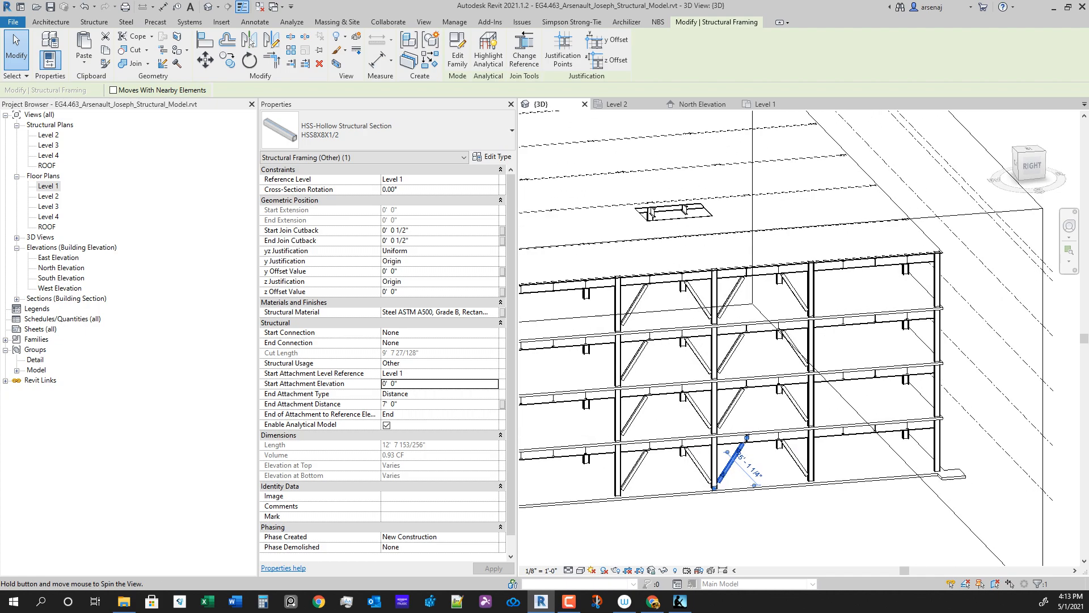
pyautogui.click(1032, 165)
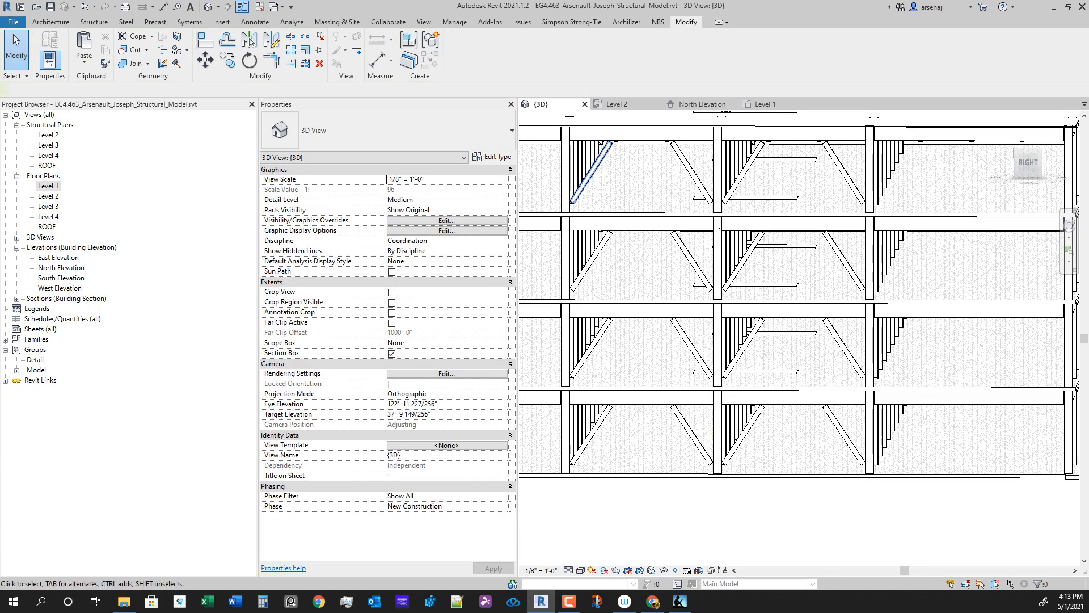
pyautogui.click(591, 172)
pyautogui.keyDown('ctrl'); pyautogui.click(843, 435); pyautogui.keyUp('ctrl')
pyautogui.click(1028, 162)
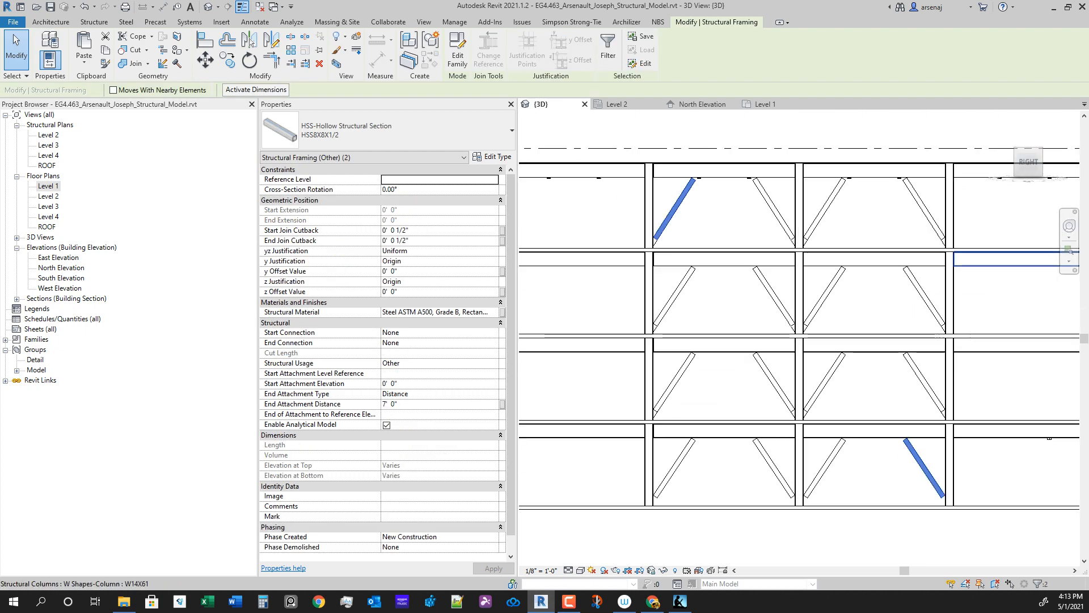
# Step: On the building's left side, trim the first-bay braces on the three upper floors to the outer column's face
pyautogui.scroll(-3, 829, 323)
pyautogui.keyDown('shift'); pyautogui.moveTo(741, 341); pyautogui.dragTo(925, 465, button='middle'); pyautogui.keyUp('shift')
pyautogui.scroll(2, 1031, 437)
pyautogui.press('Escape')
pyautogui.scroll(2, 805, 429)
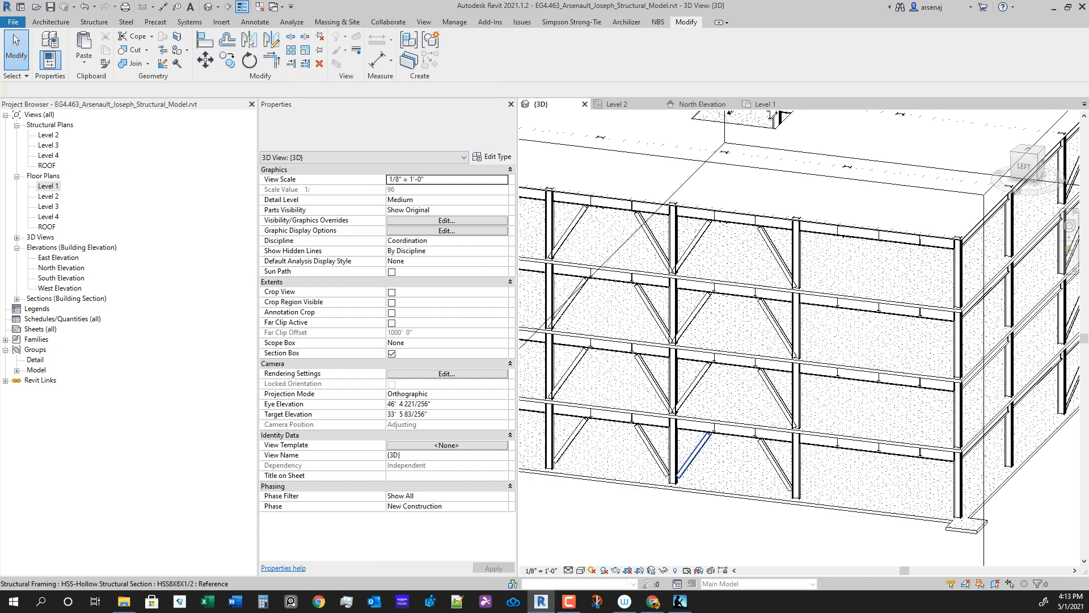
pyautogui.scroll(5, 701, 443)
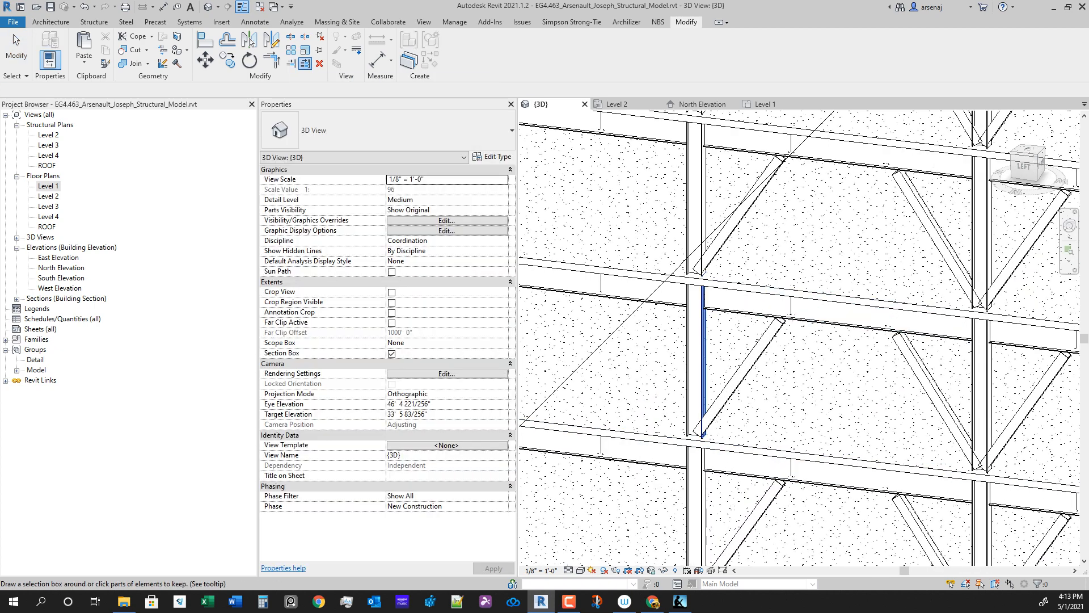
pyautogui.scroll(-3, 755, 318)
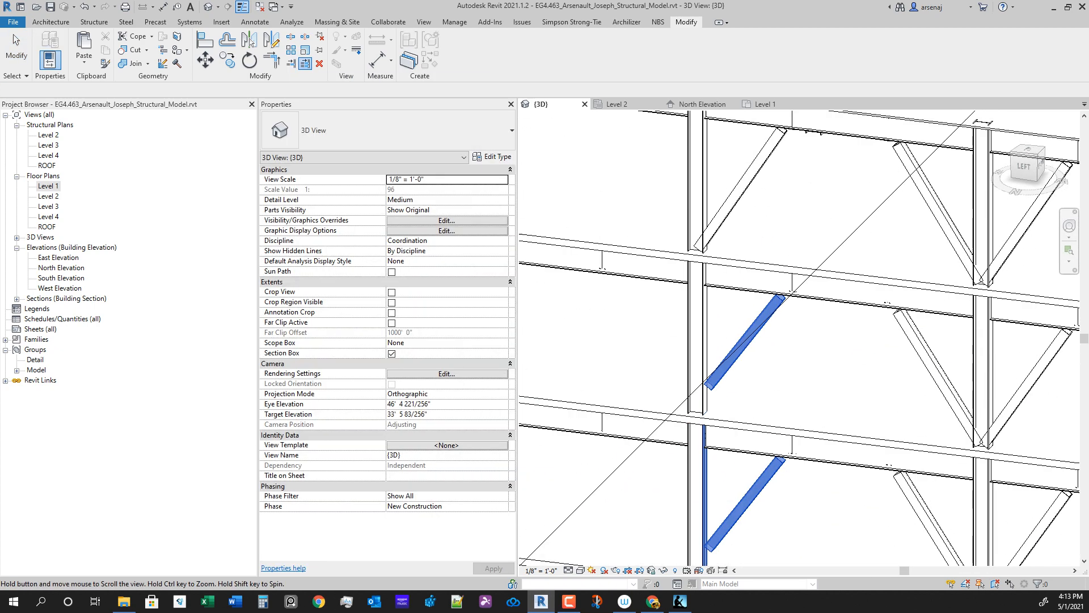
pyautogui.keyDown('shift'); pyautogui.moveTo(776, 286); pyautogui.dragTo(641, 340, button='middle'); pyautogui.keyUp('shift')
pyautogui.scroll(-6, 720, 300)
pyautogui.scroll(8, 843, 308)
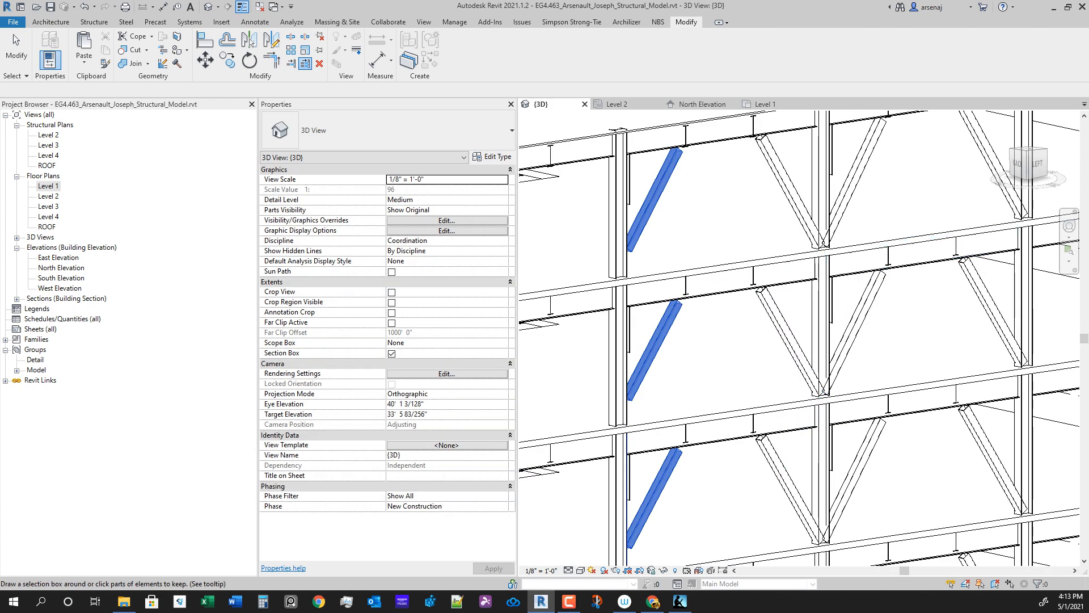
# Step: Trim the matching left-side first-bay braces on the three upper floors to the near face of the middle column
pyautogui.scroll(-2, 799, 337)
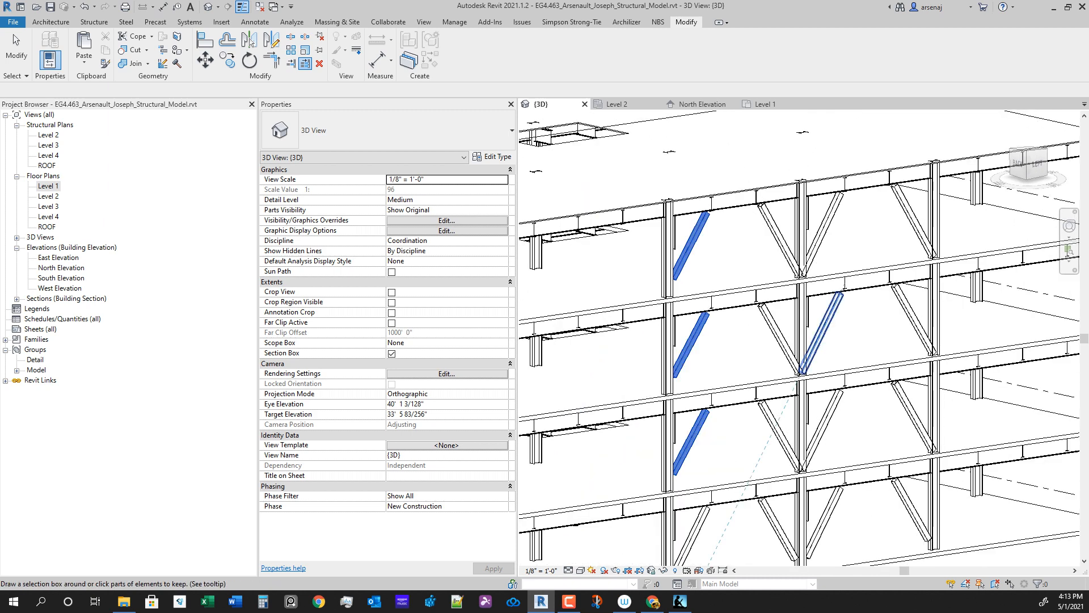
pyautogui.scroll(4, 819, 306)
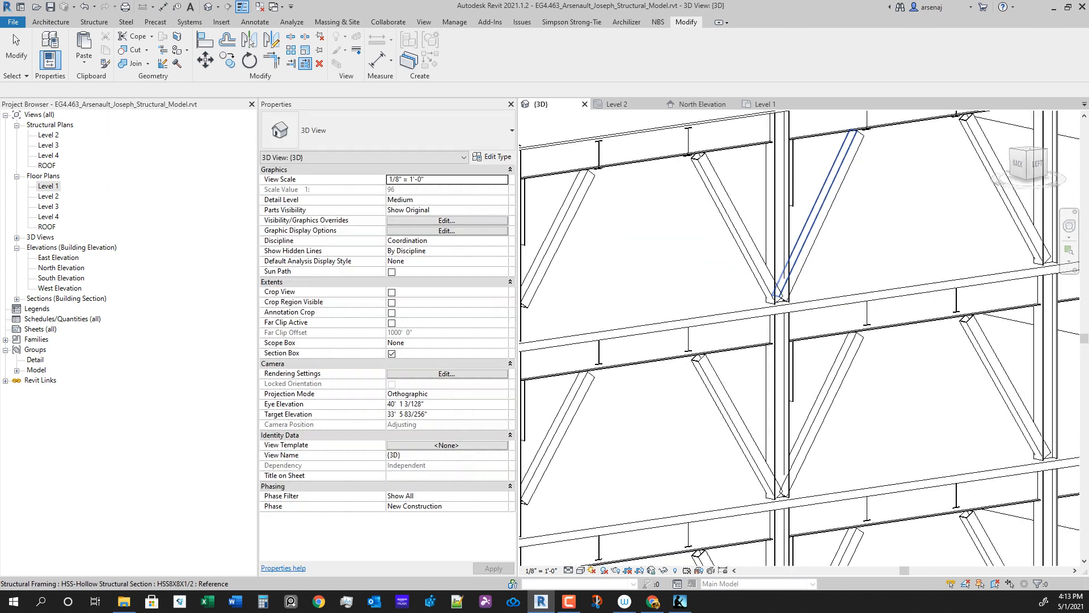
pyautogui.click(770, 221)
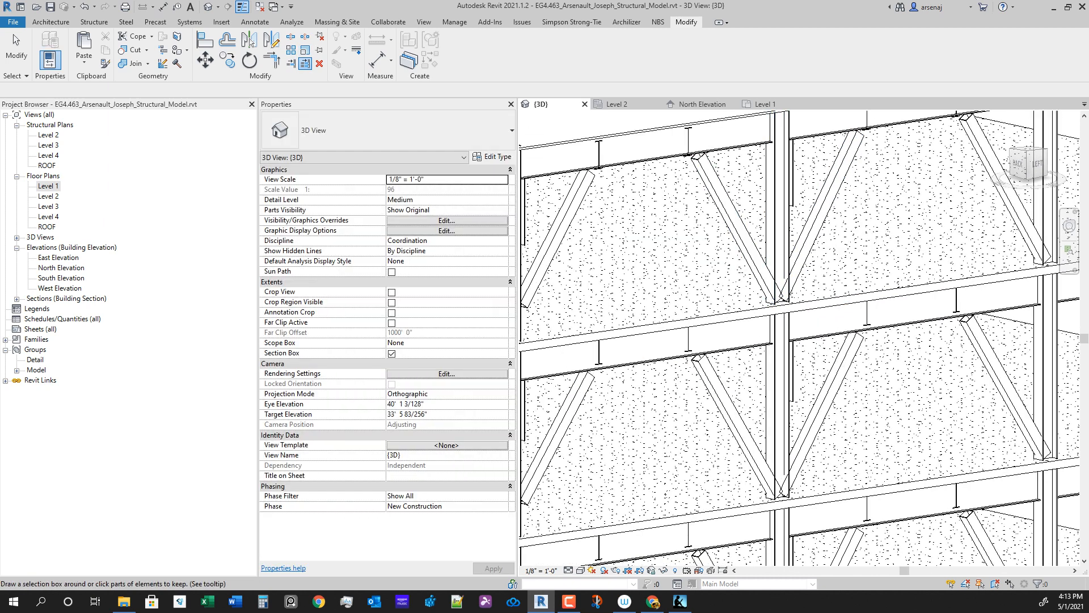
pyautogui.click(732, 219)
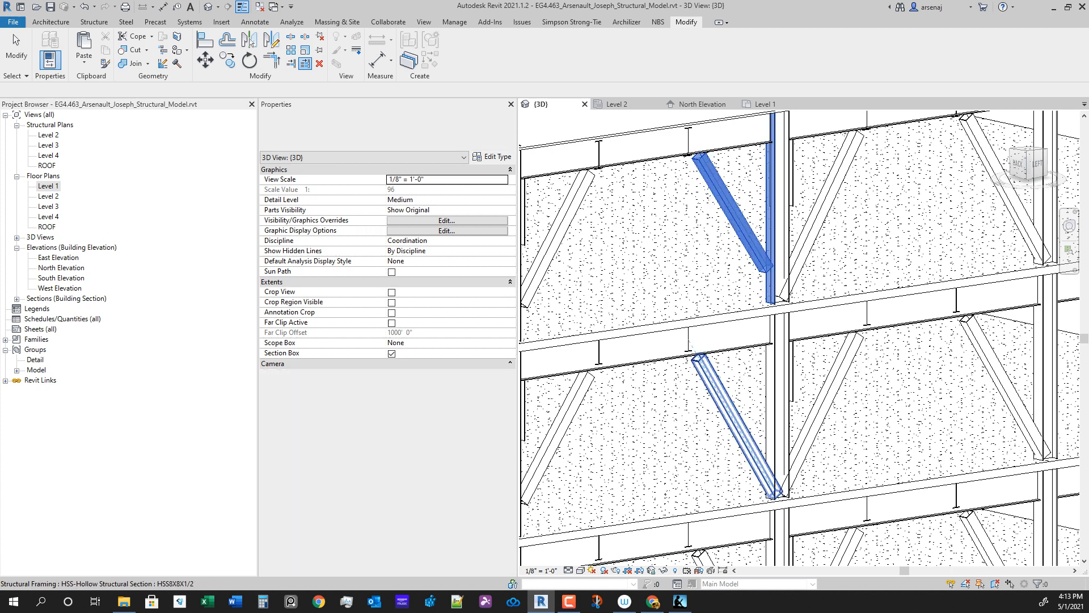
pyautogui.click(732, 419)
pyautogui.moveTo(732, 420); pyautogui.dragTo(704, 197, button='middle')
pyautogui.scroll(-1, 749, 290)
pyautogui.click(712, 381)
pyautogui.moveTo(697, 471); pyautogui.dragTo(662, 437, button='middle')
pyautogui.scroll(-3, 760, 301)
pyautogui.scroll(2, 794, 252)
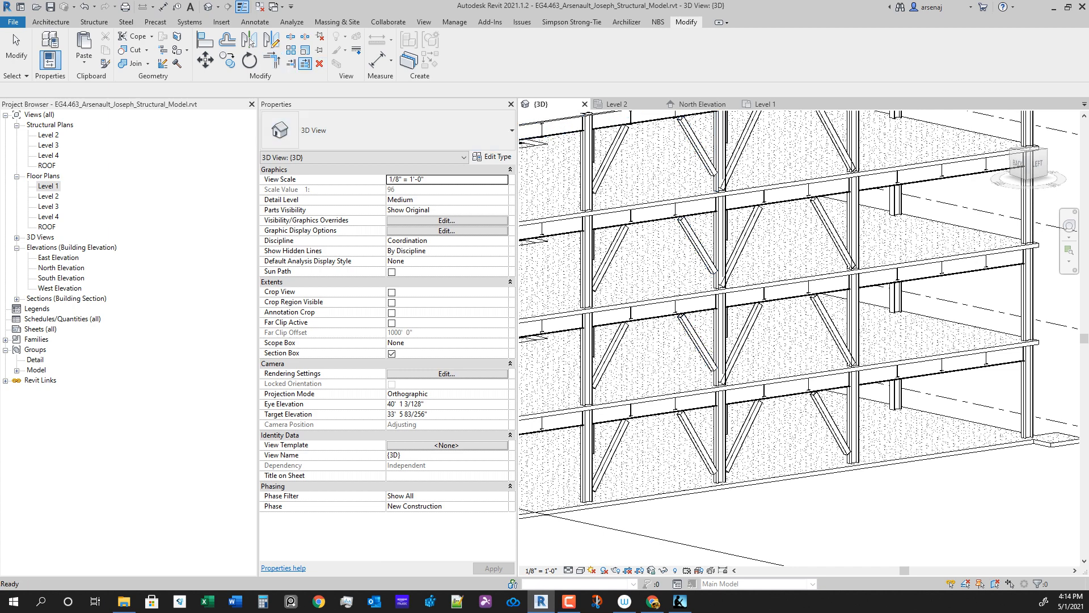
# Step: On the building's left side, trim the second-bay braces on all floors to the near face of the middle column
pyautogui.moveTo(794, 283)
pyautogui.keyDown('shift'); pyautogui.mouseDown(button='middle')
pyautogui.moveTo(737, 287)
pyautogui.moveTo(795, 283)
pyautogui.mouseUp(button='middle'); pyautogui.keyUp('shift')
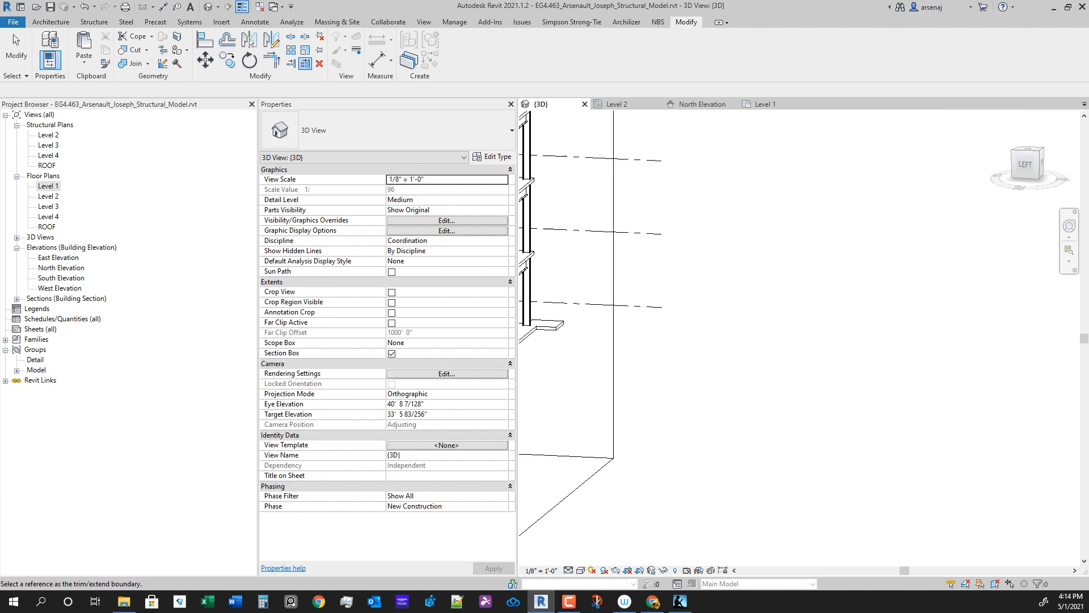
pyautogui.scroll(-3, 794, 284)
pyautogui.moveTo(681, 283); pyautogui.dragTo(755, 284, button='middle')
pyautogui.scroll(2, 658, 348)
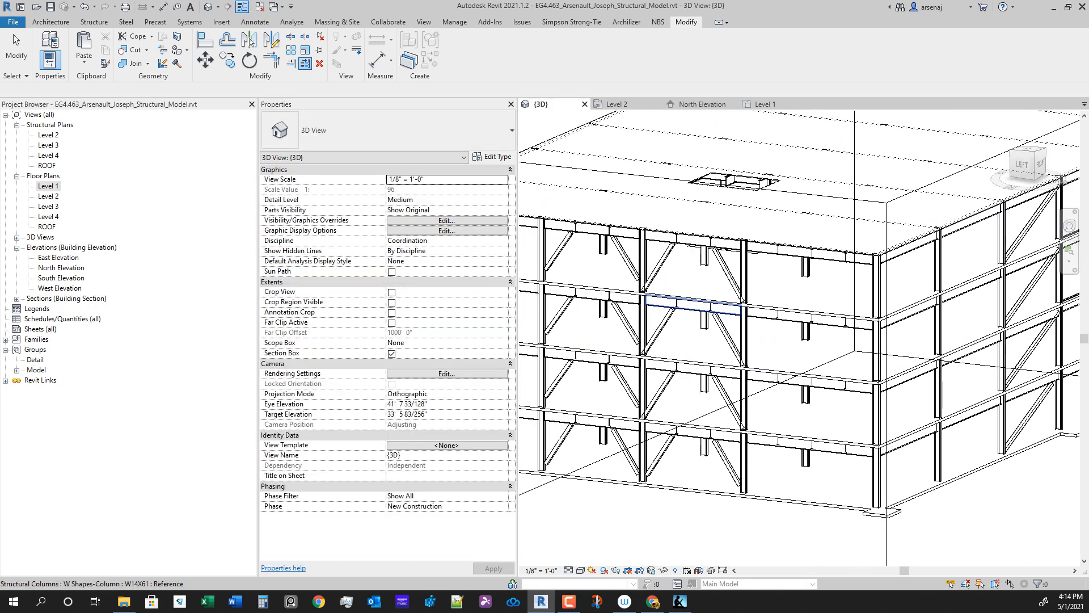
pyautogui.scroll(3, 604, 256)
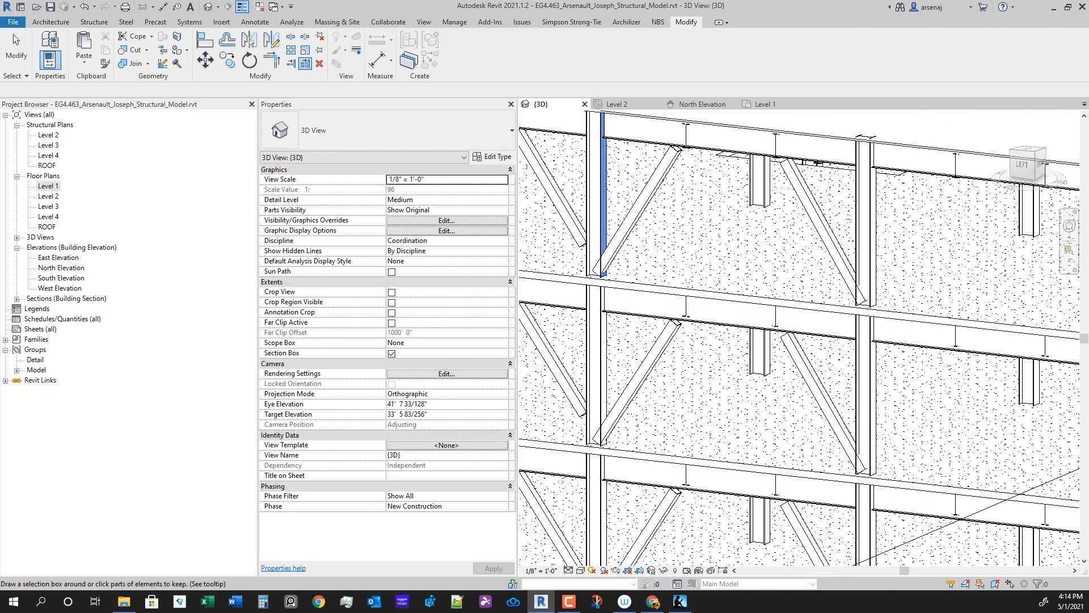
pyautogui.click(641, 207)
pyautogui.click(641, 374)
pyautogui.moveTo(641, 374); pyautogui.dragTo(685, 189, button='middle')
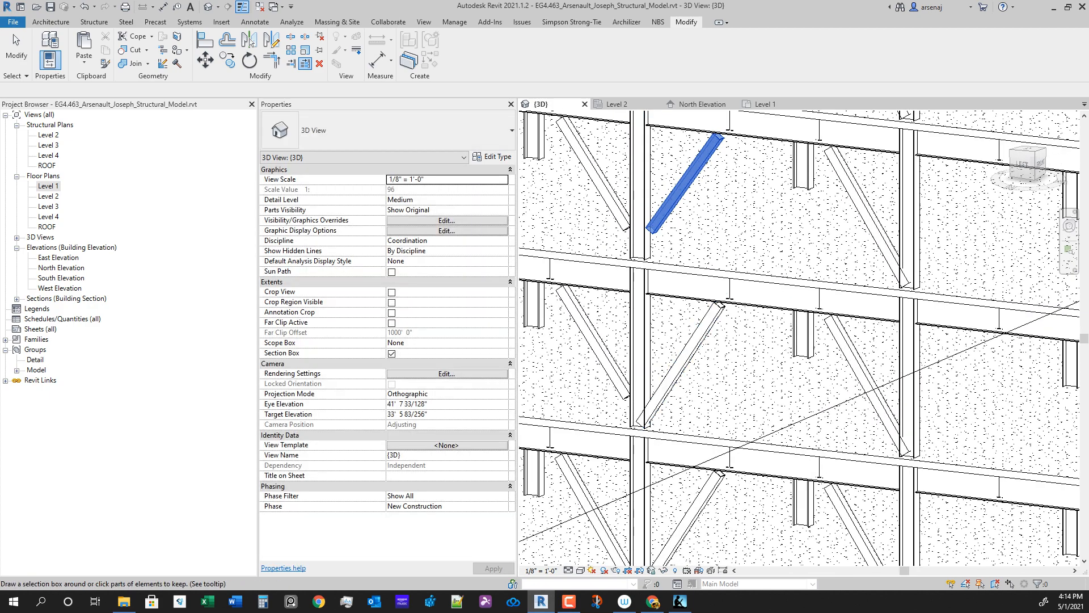
pyautogui.moveTo(684, 355); pyautogui.dragTo(806, 414, button='middle')
pyautogui.scroll(-1, 723, 357)
pyautogui.moveTo(859, 308); pyautogui.dragTo(691, 308, button='middle')
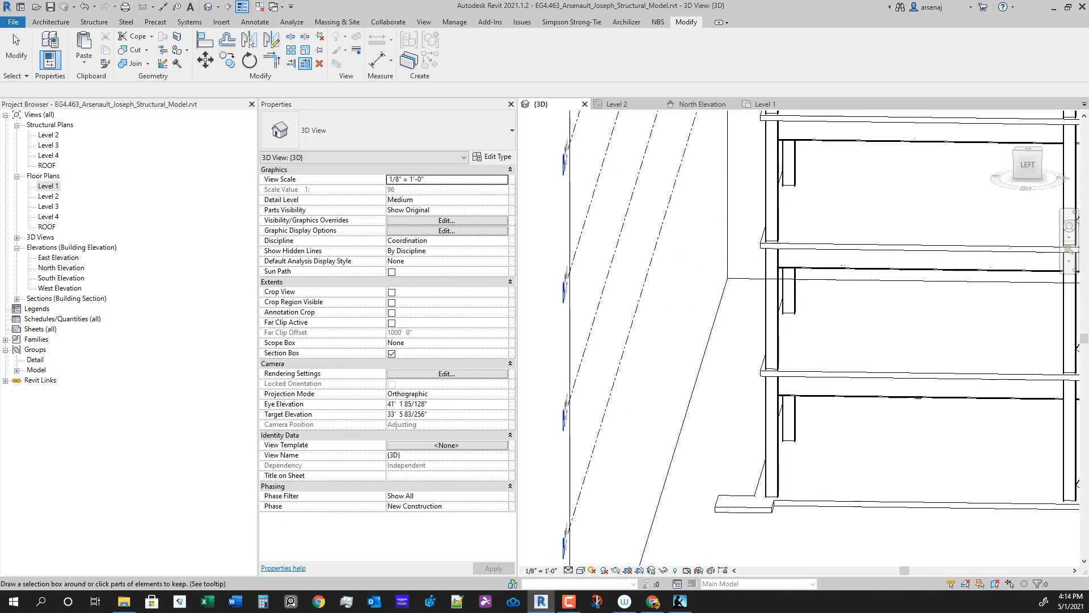
pyautogui.scroll(-3, 691, 308)
pyautogui.moveTo(1032, 255); pyautogui.dragTo(610, 320, button='middle')
pyautogui.press('Escape')
pyautogui.press('Escape')
pyautogui.scroll(1, 777, 306)
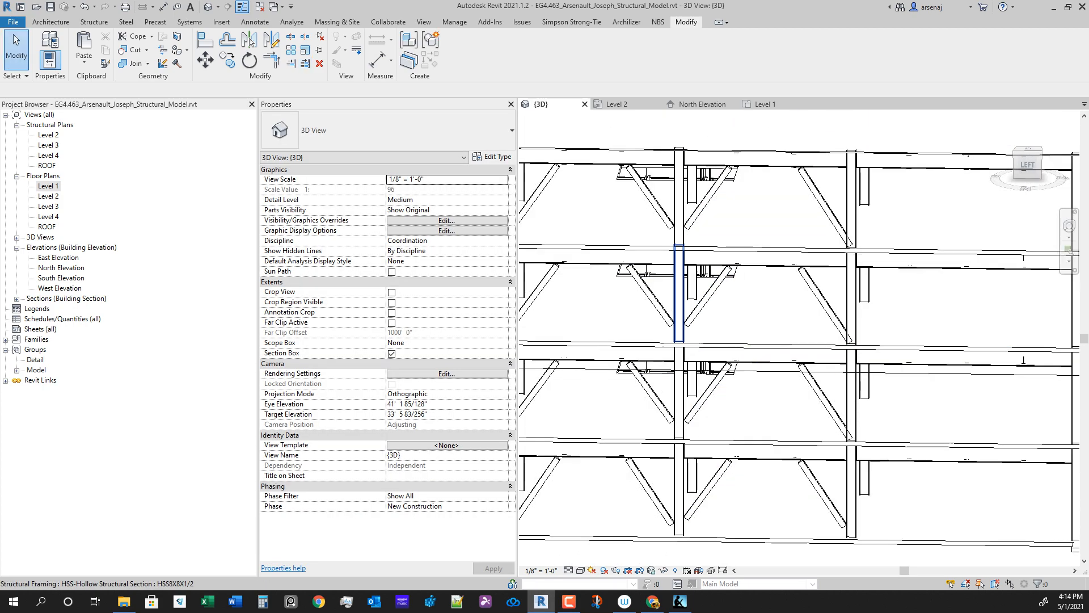
# Step: Trim the matching left-side second-bay braces on all floors to the near face of the outer column
pyautogui.scroll(1, 647, 289)
pyautogui.scroll(-2, 888, 355)
pyautogui.keyDown('shift'); pyautogui.moveTo(888, 354); pyautogui.dragTo(902, 420, button='middle'); pyautogui.keyUp('shift')
pyautogui.scroll(2, 902, 420)
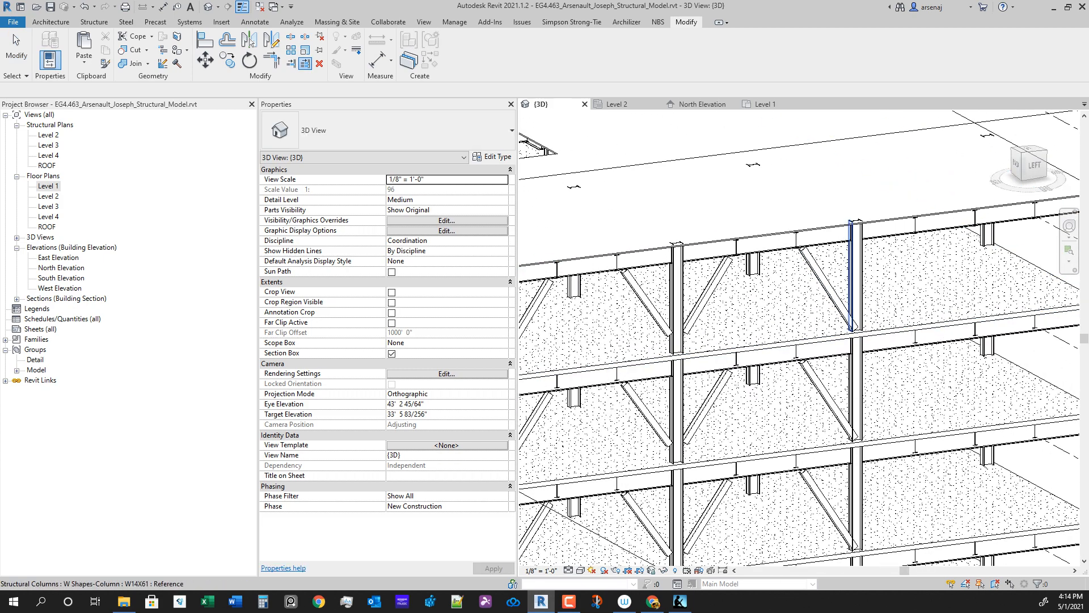
pyautogui.scroll(5, 850, 287)
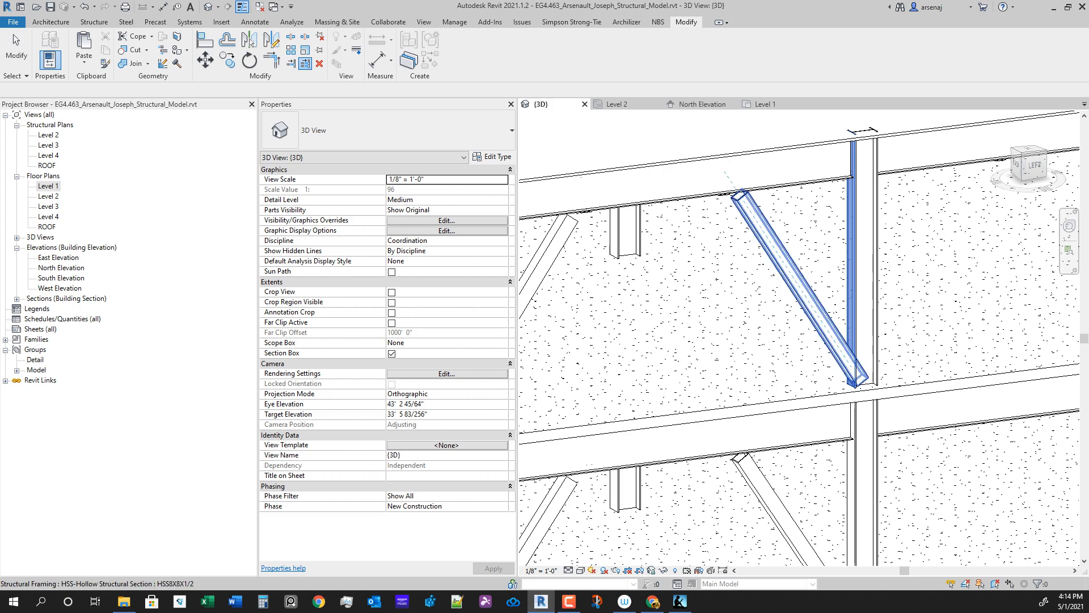
pyautogui.click(806, 295)
pyautogui.scroll(-3, 805, 295)
pyautogui.moveTo(805, 295); pyautogui.dragTo(781, 190, button='middle')
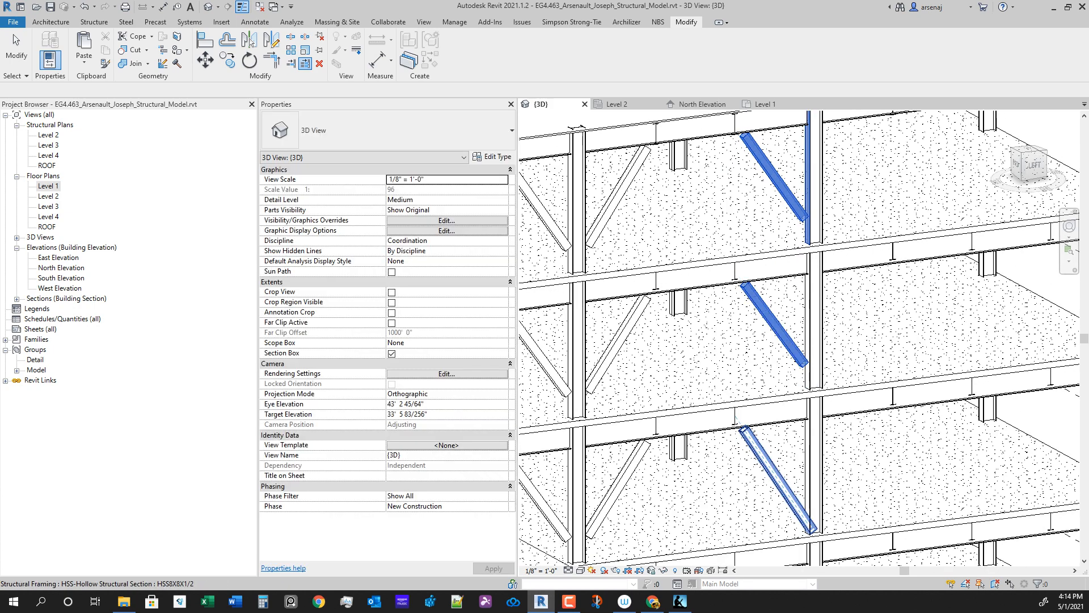
pyautogui.click(778, 479)
pyautogui.moveTo(778, 480); pyautogui.dragTo(785, 296, button='middle')
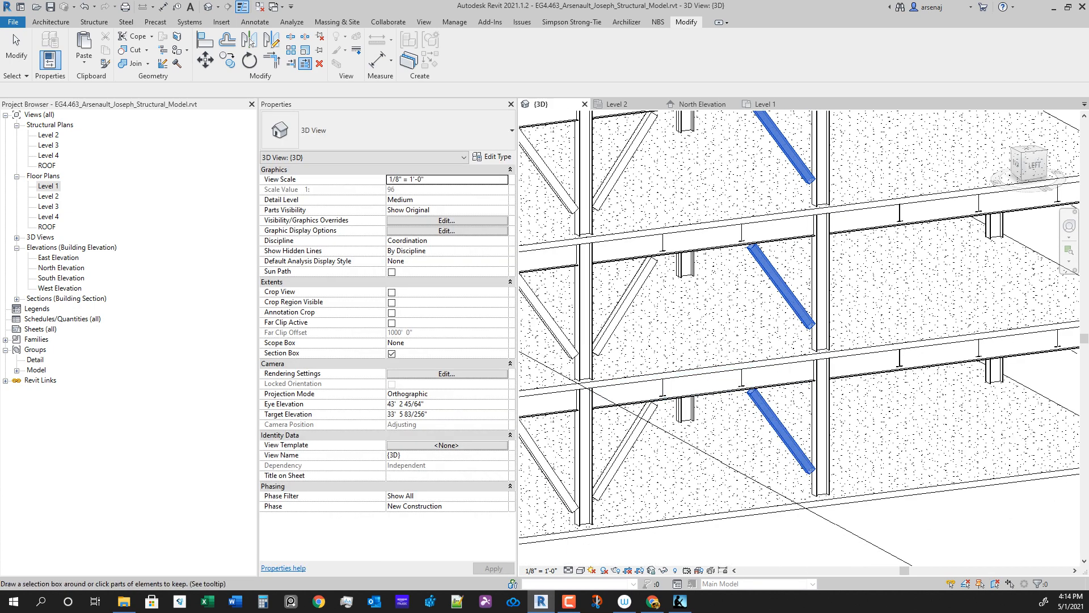
pyautogui.scroll(-2, 788, 457)
pyautogui.press('Escape')
pyautogui.press('Escape')
# Step: Set the start attachment elevation of all upper-floor left-side braces and the Level 1 brace at the second bay's outer column to 0' 0"
pyautogui.click(787, 451)
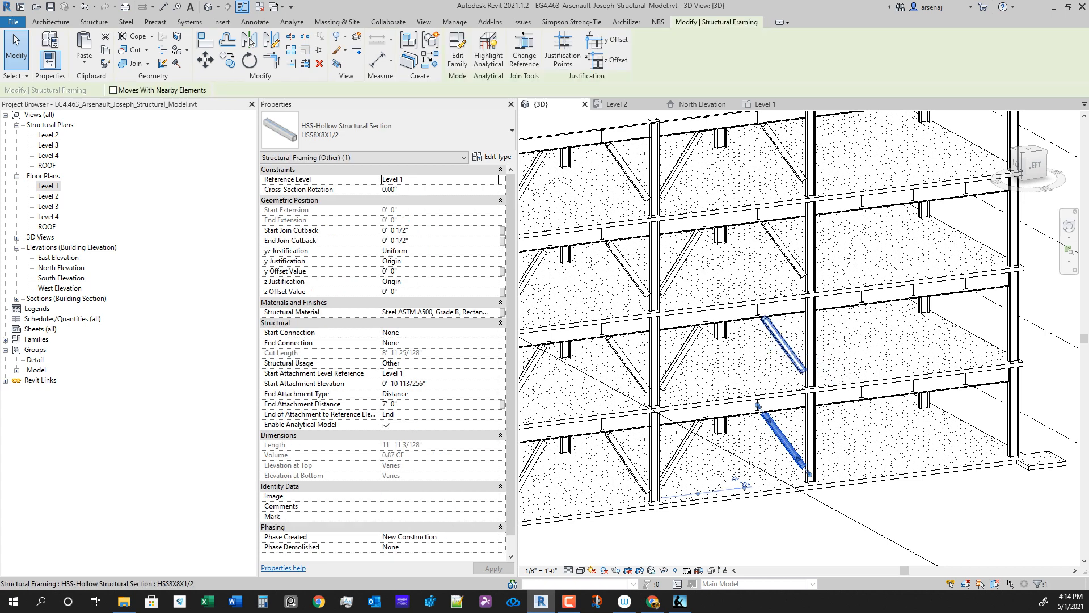
pyautogui.keyDown('ctrl'); pyautogui.click(784, 344); pyautogui.keyUp('ctrl')
pyautogui.keyDown('ctrl'); pyautogui.click(681, 358); pyautogui.keyUp('ctrl')
pyautogui.keyDown('ctrl'); pyautogui.click(681, 262); pyautogui.keyUp('ctrl')
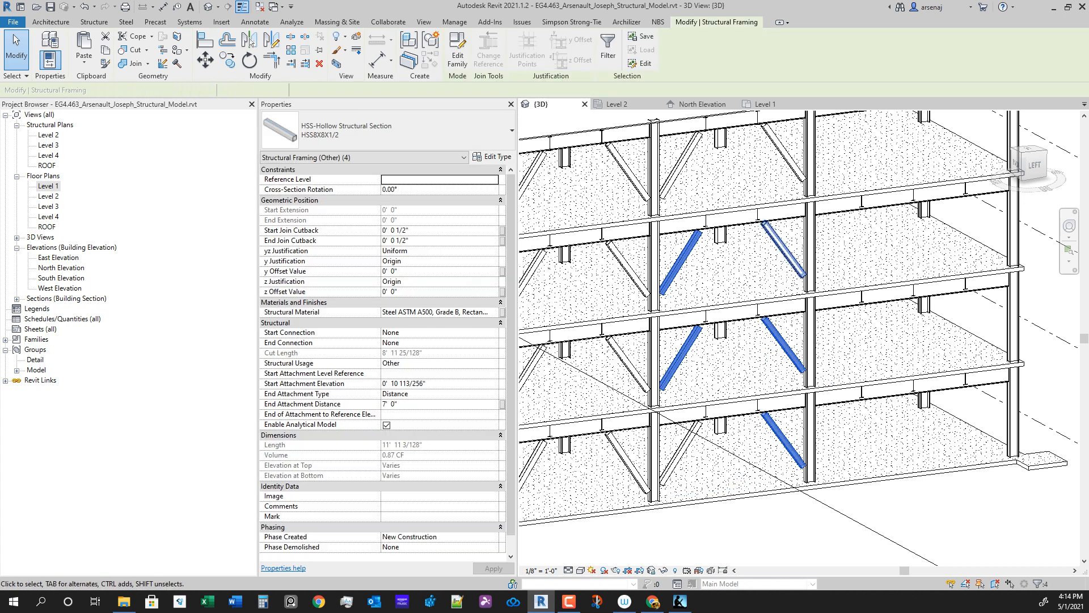
pyautogui.keyDown('ctrl'); pyautogui.click(784, 250); pyautogui.keyUp('ctrl')
pyautogui.keyDown('ctrl'); pyautogui.click(784, 153); pyautogui.keyUp('ctrl')
pyautogui.keyDown('ctrl'); pyautogui.click(627, 172); pyautogui.keyUp('ctrl')
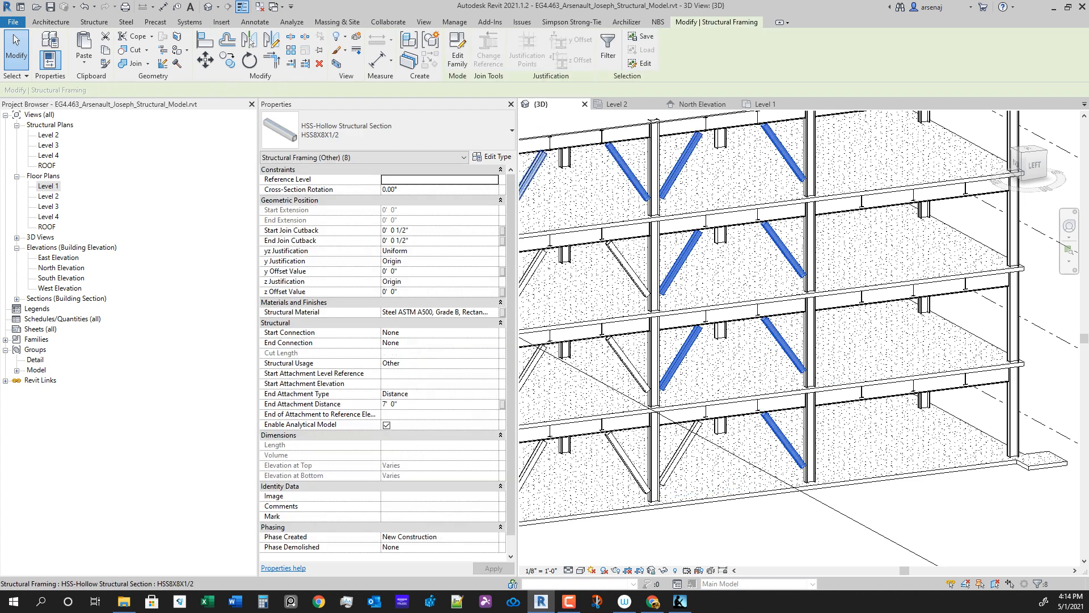
pyautogui.scroll(-1, 590, 306)
pyautogui.moveTo(589, 306); pyautogui.dragTo(680, 252, button='middle')
pyautogui.keyDown('ctrl'); pyautogui.click(624, 146); pyautogui.keyUp('ctrl')
pyautogui.keyDown('ctrl'); pyautogui.click(713, 219); pyautogui.keyUp('ctrl')
pyautogui.keyDown('ctrl'); pyautogui.click(626, 228); pyautogui.keyUp('ctrl')
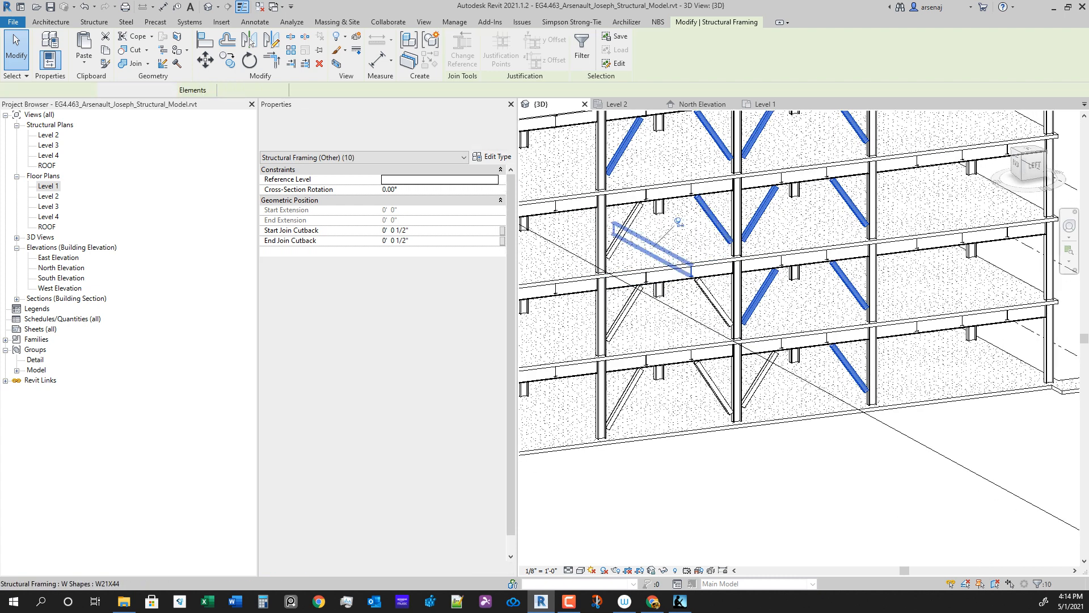
pyautogui.keyDown('shift'); pyautogui.click(626, 228); pyautogui.keyUp('shift')
pyautogui.keyDown('ctrl'); pyautogui.click(622, 233); pyautogui.keyUp('ctrl')
pyautogui.keyDown('ctrl'); pyautogui.click(624, 313); pyautogui.keyUp('ctrl')
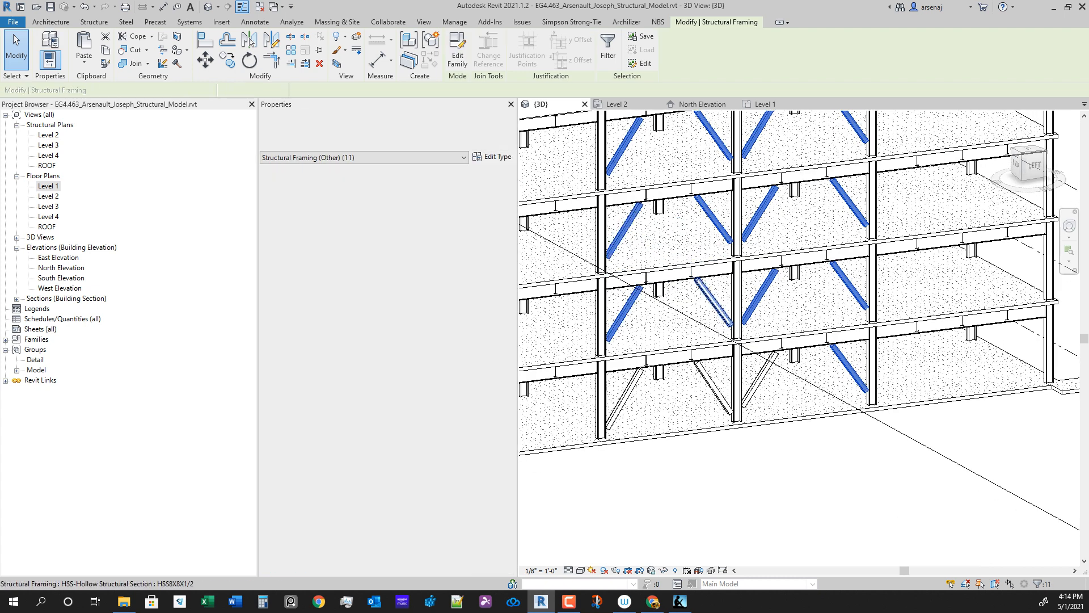
pyautogui.keyDown('ctrl'); pyautogui.click(713, 301); pyautogui.keyUp('ctrl')
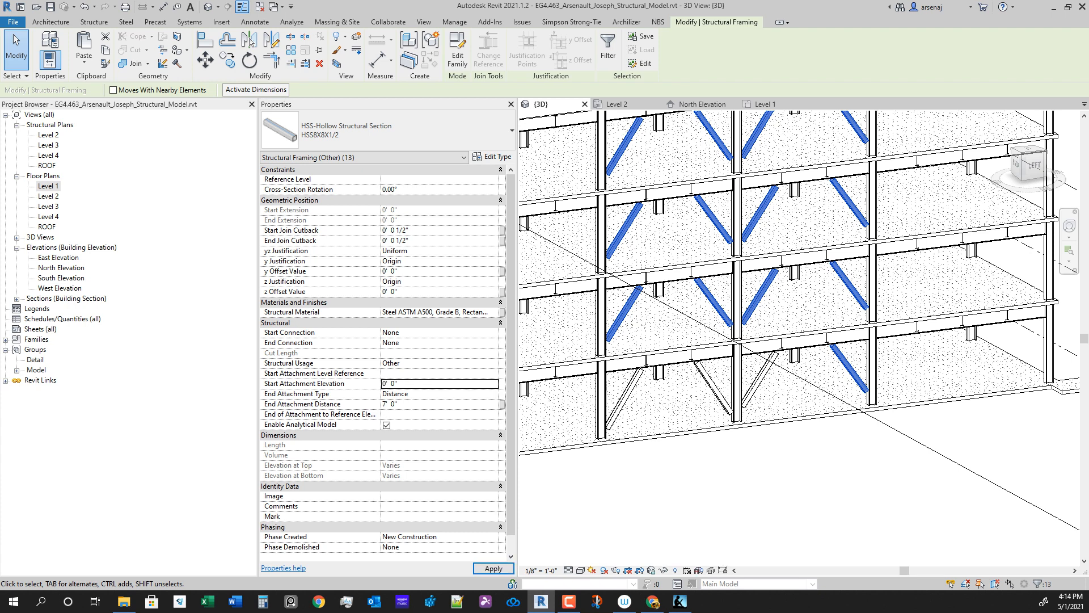
pyautogui.scroll(2, 735, 240)
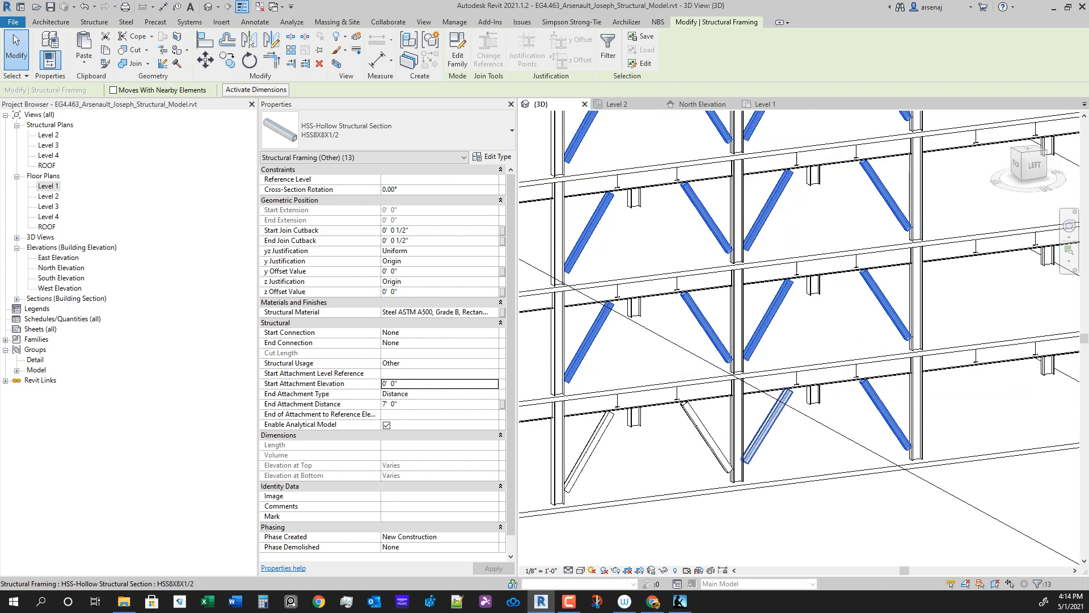
# Step: Set the start attachment elevation of the Level 1 second-bay brace at the middle column to 0' 0" and check two first-bay braces
pyautogui.click(767, 425)
pyautogui.click(439, 383)
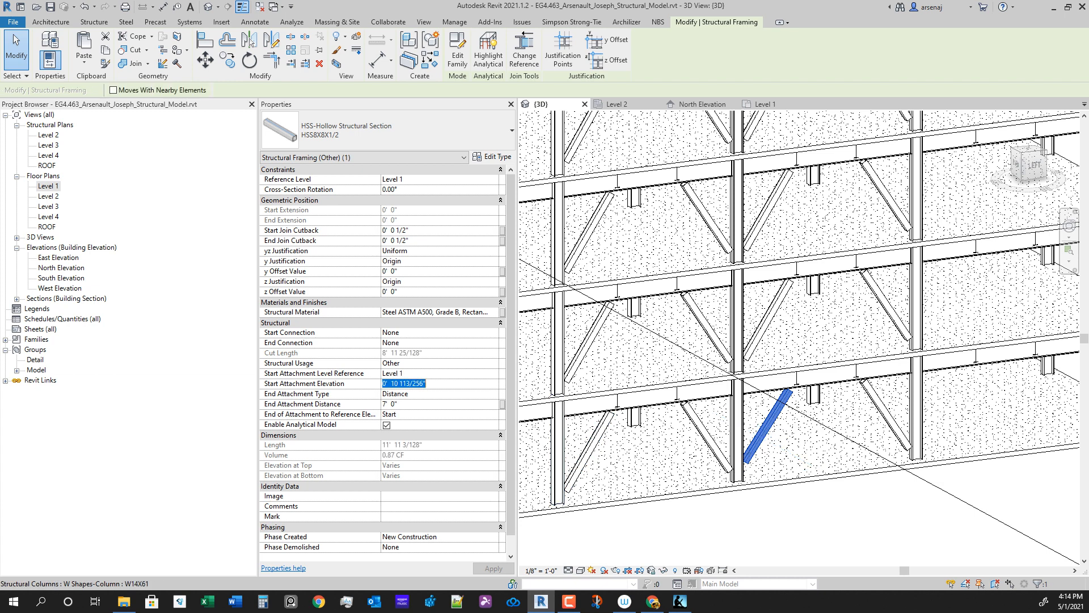
pyautogui.write('0')
pyautogui.press('Return')
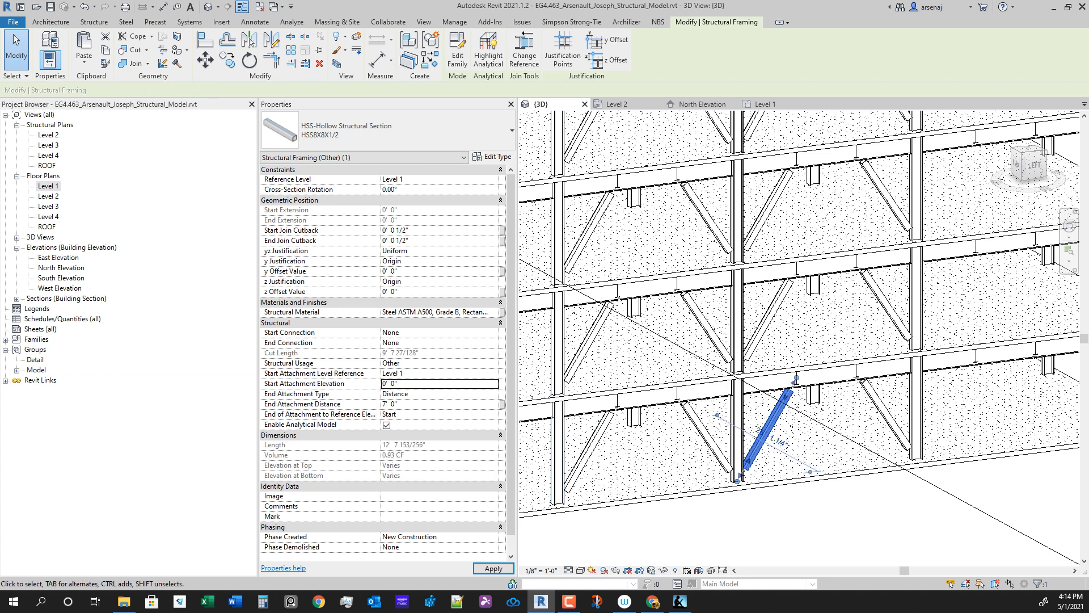
pyautogui.click(587, 451)
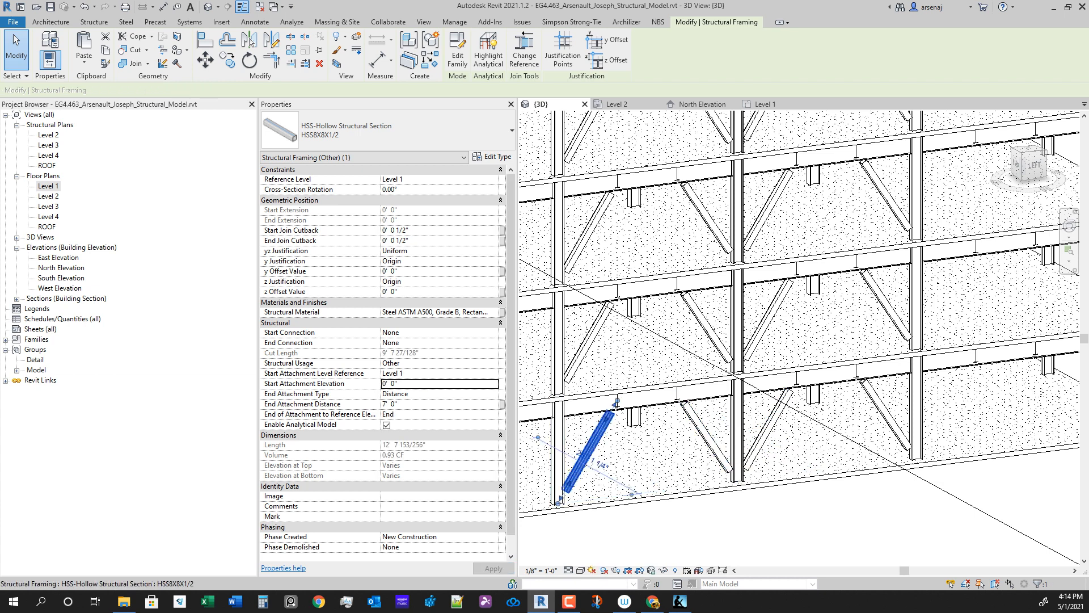
pyautogui.click(588, 342)
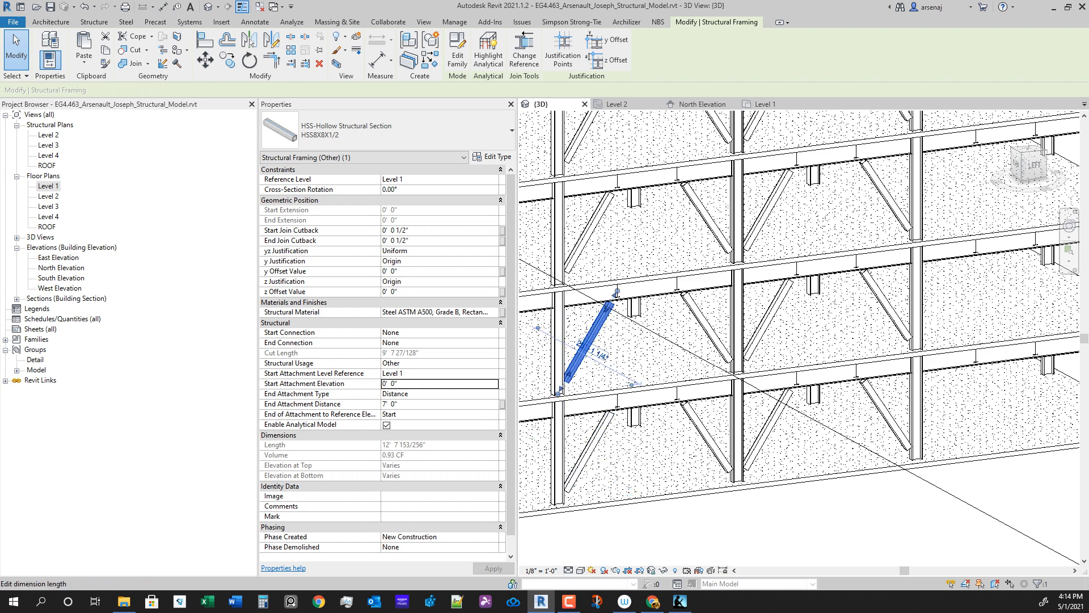
# Step: Orbit around the whole building and examine the braced bays along its long side
pyautogui.press('Escape')
pyautogui.scroll(-3, 675, 380)
pyautogui.keyDown('shift'); pyautogui.moveTo(719, 404); pyautogui.dragTo(636, 386, button='middle'); pyautogui.keyUp('shift')
pyautogui.keyDown('shift'); pyautogui.moveTo(703, 465); pyautogui.dragTo(831, 363, button='middle'); pyautogui.keyUp('shift')
pyautogui.scroll(3, 667, 534)
pyautogui.scroll(-1, 729, 355)
pyautogui.moveTo(830, 363); pyautogui.dragTo(669, 469, button='middle')
pyautogui.scroll(-2, 709, 452)
pyautogui.scroll(-2, 775, 453)
pyautogui.moveTo(775, 453); pyautogui.dragTo(850, 460, button='middle')
pyautogui.scroll(6, 744, 433)
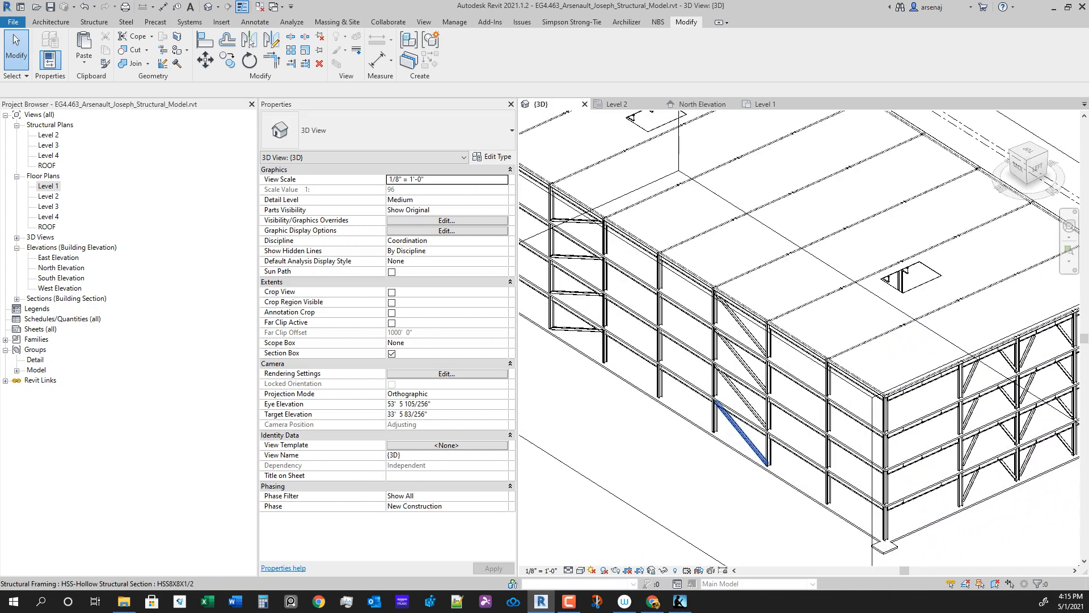
pyautogui.scroll(-4, 769, 357)
pyautogui.keyDown('shift'); pyautogui.moveTo(822, 386); pyautogui.dragTo(902, 393, button='middle'); pyautogui.keyUp('shift')
pyautogui.scroll(-3, 823, 318)
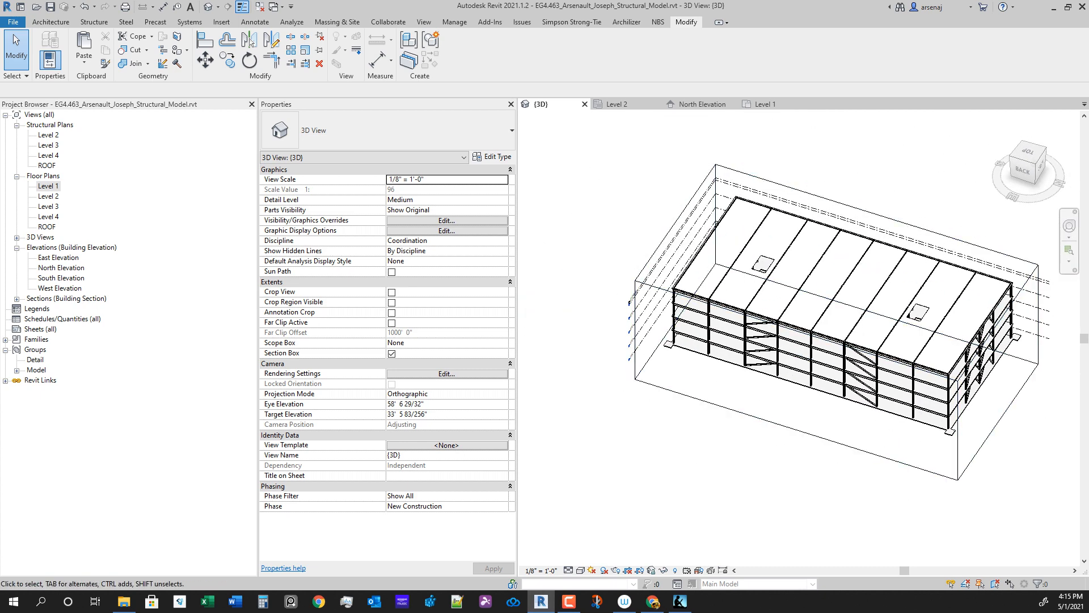
# Step: Open the West Elevation and turn on the linked architectural model as an underlay
pyautogui.doubleClick(61, 288)
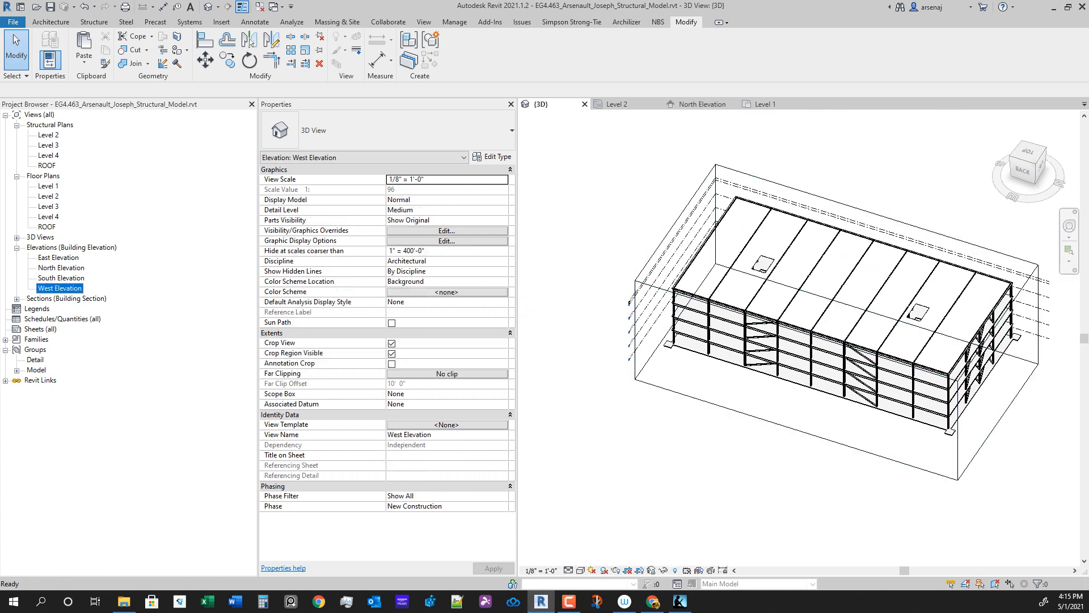
pyautogui.moveTo(743, 372); pyautogui.dragTo(739, 377, button='middle')
pyautogui.scroll(2, 712, 382)
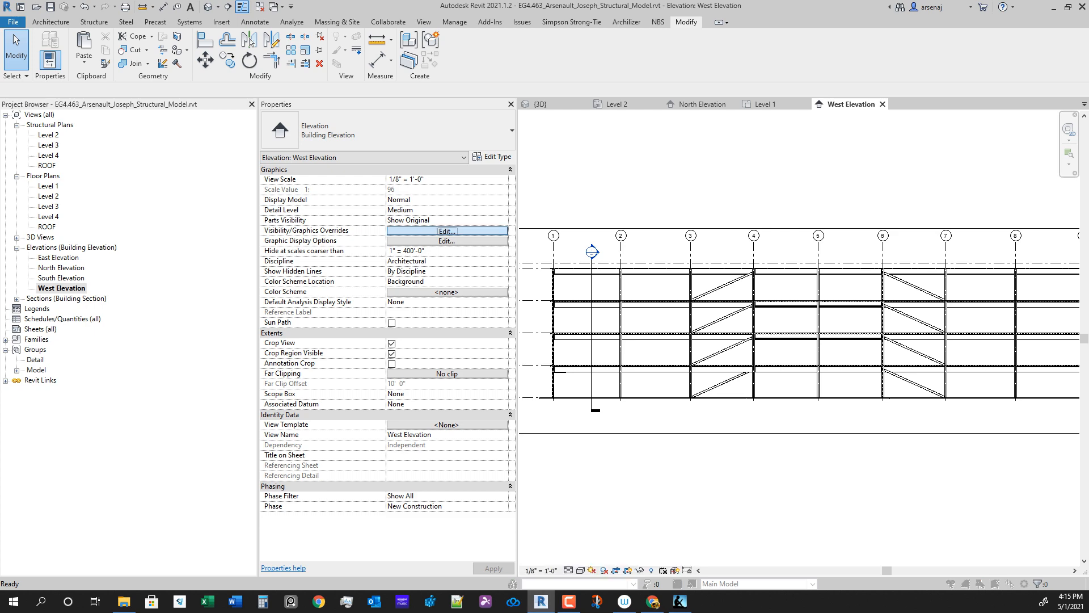
pyautogui.press('g')
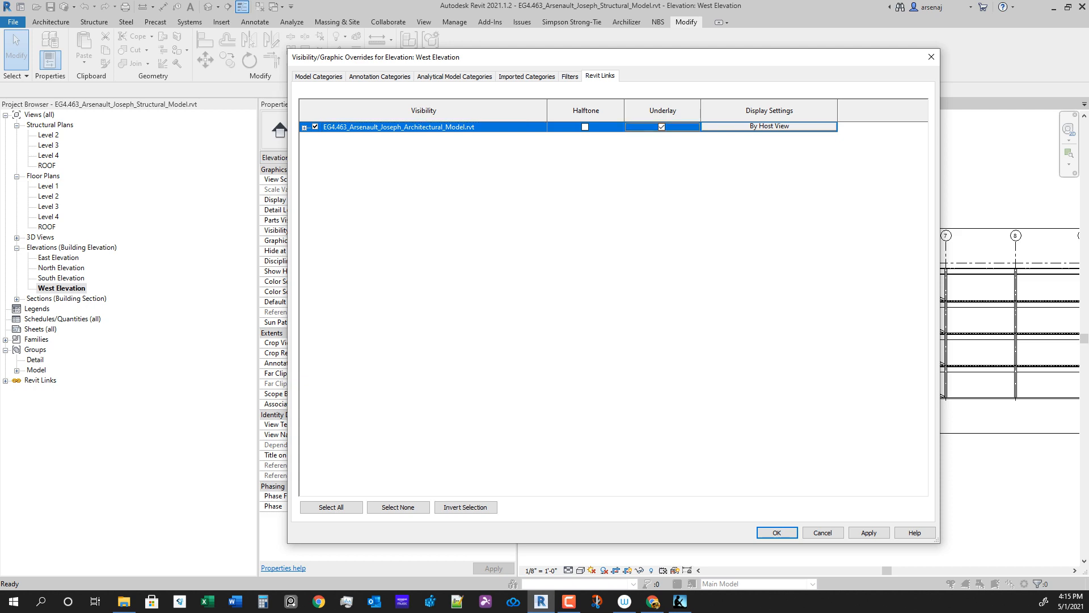
pyautogui.click(776, 532)
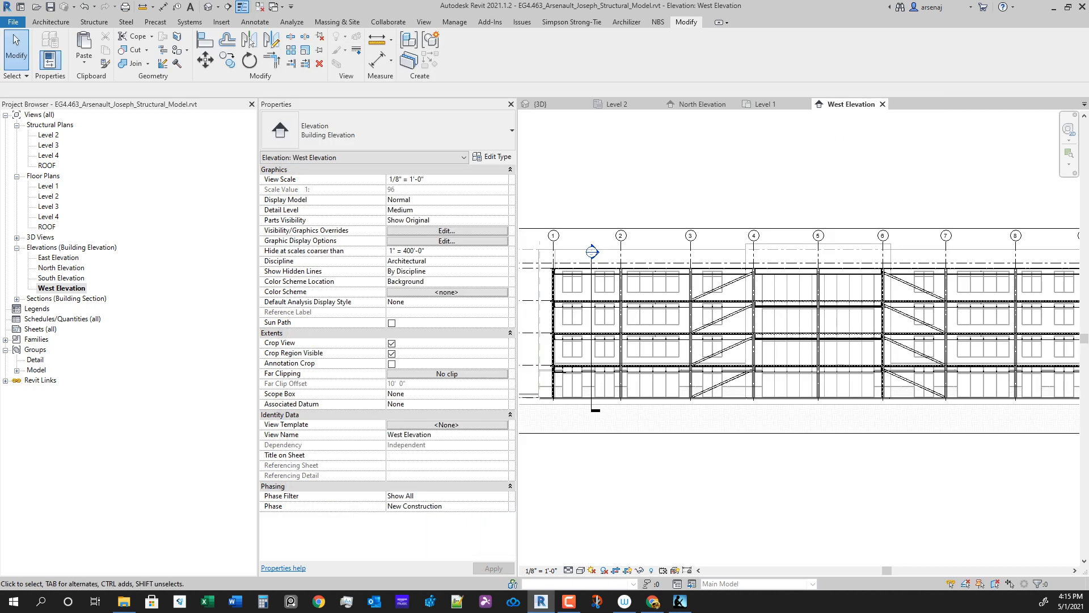
# Step: Set the West Elevation's far clipping to Clip without line with a far clip offset of 80' 0"
pyautogui.scroll(5, 682, 418)
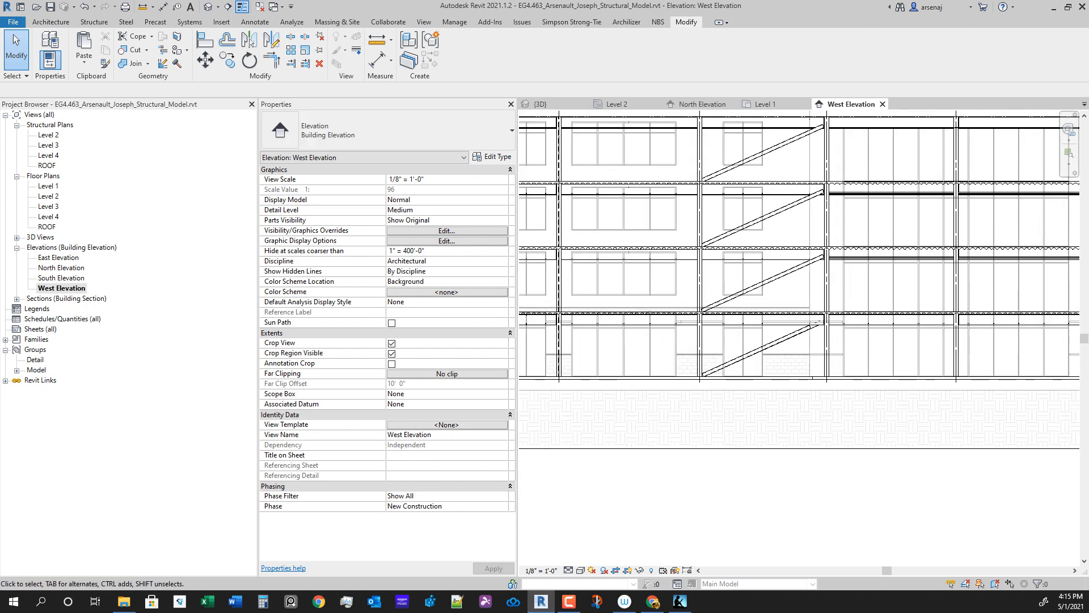
pyautogui.click(447, 374)
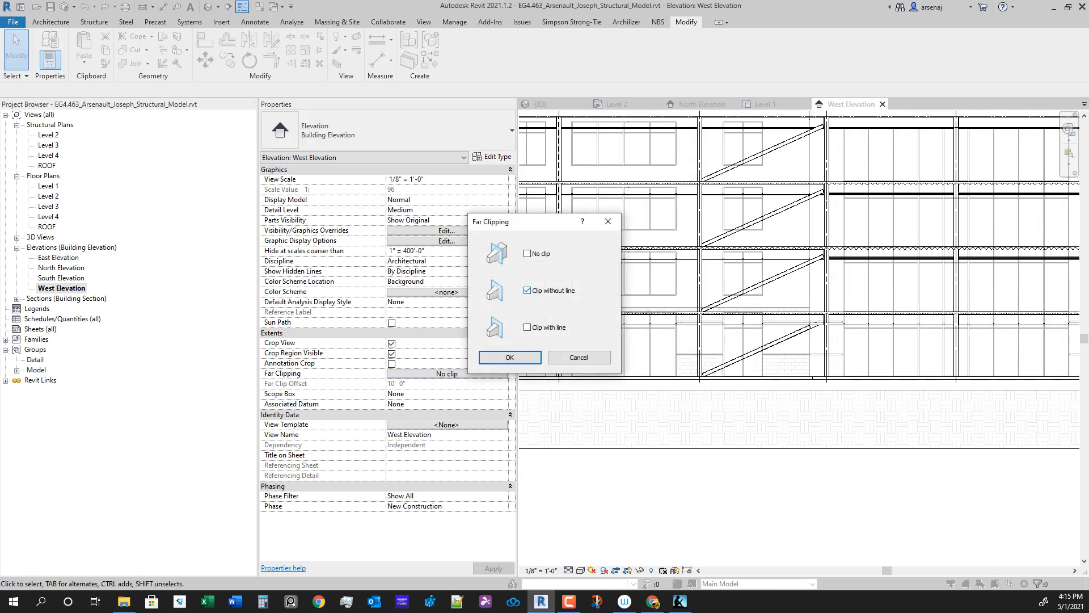
pyautogui.press('Return')
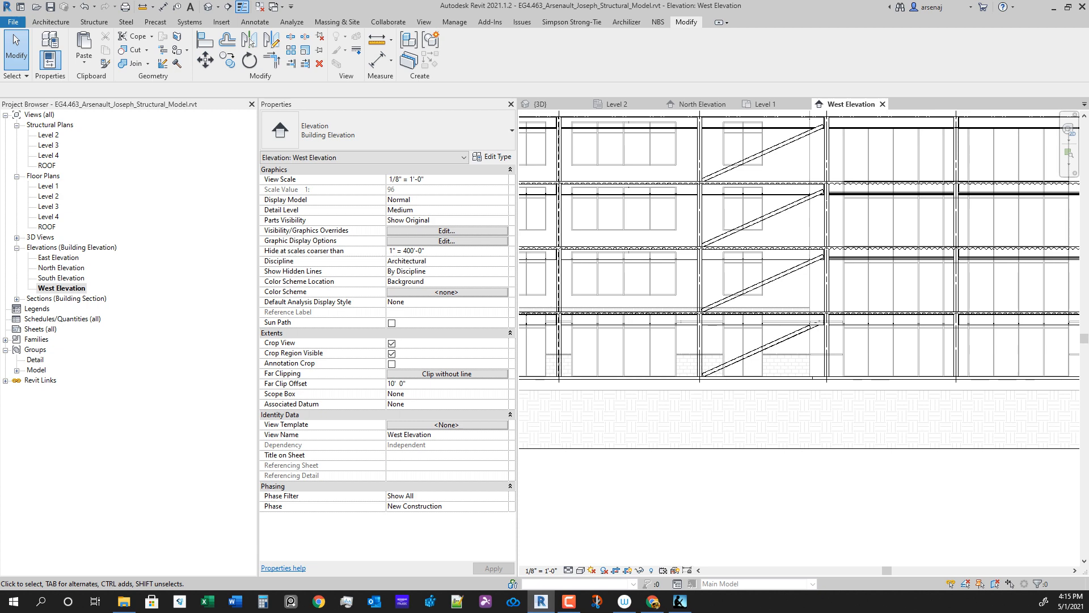
pyautogui.press('Return')
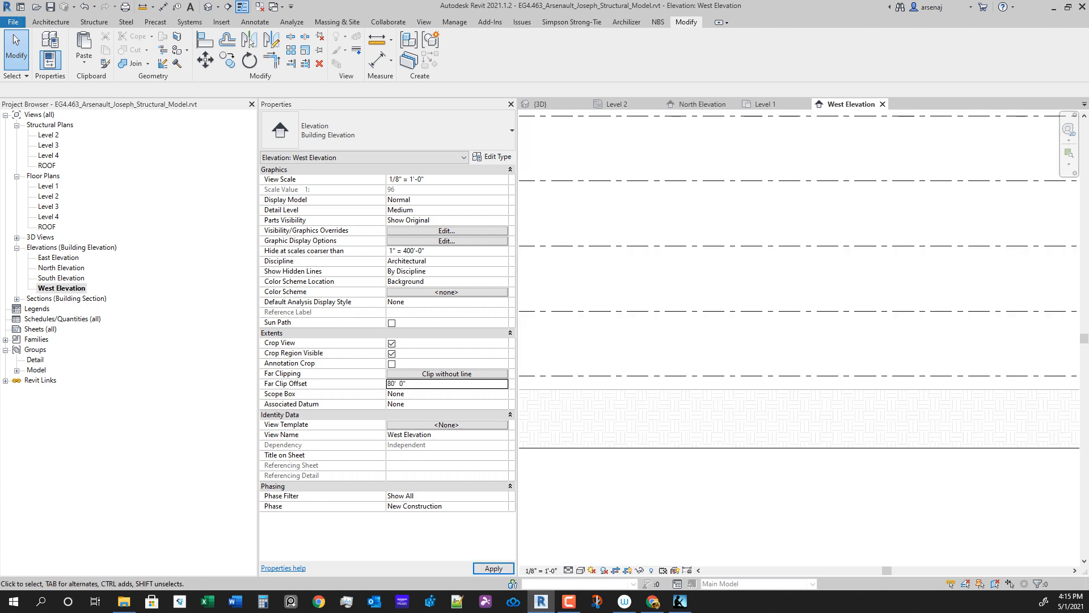
# Step: Reduce the West Elevation's far clip offset to 70' 0"
pyautogui.scroll(-3, 811, 457)
pyautogui.scroll(2, 859, 440)
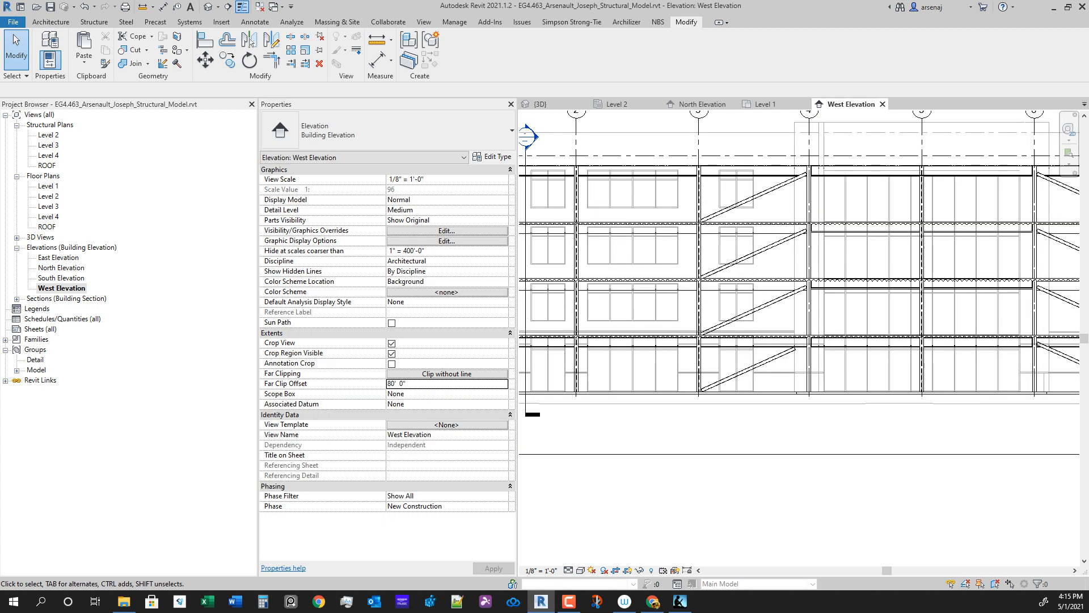
pyautogui.moveTo(860, 440); pyautogui.dragTo(735, 442, button='middle')
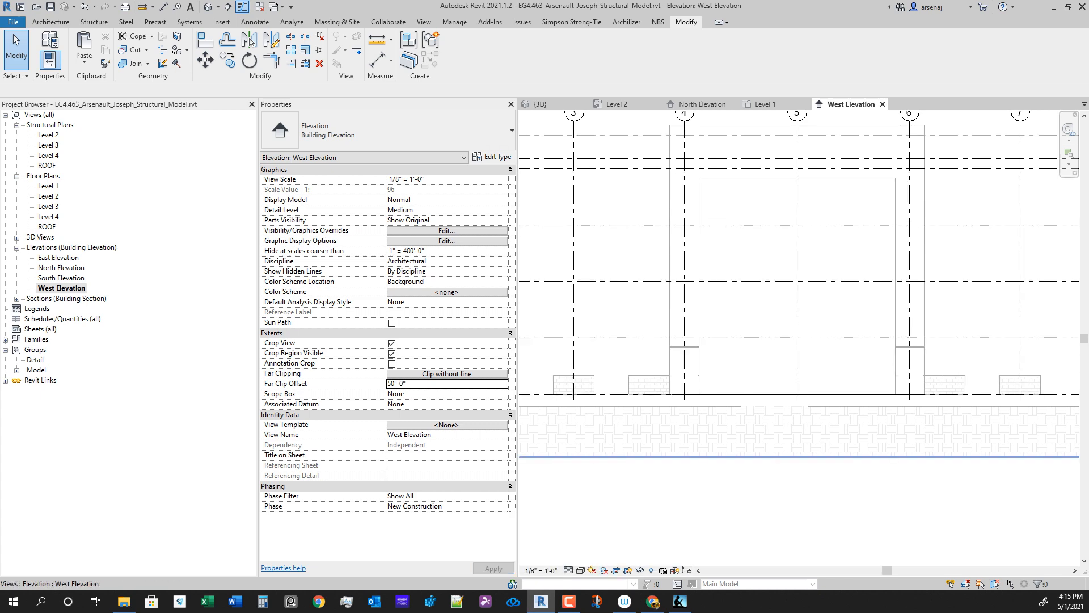
pyautogui.click(396, 384)
pyautogui.write('70')
pyautogui.press('Return')
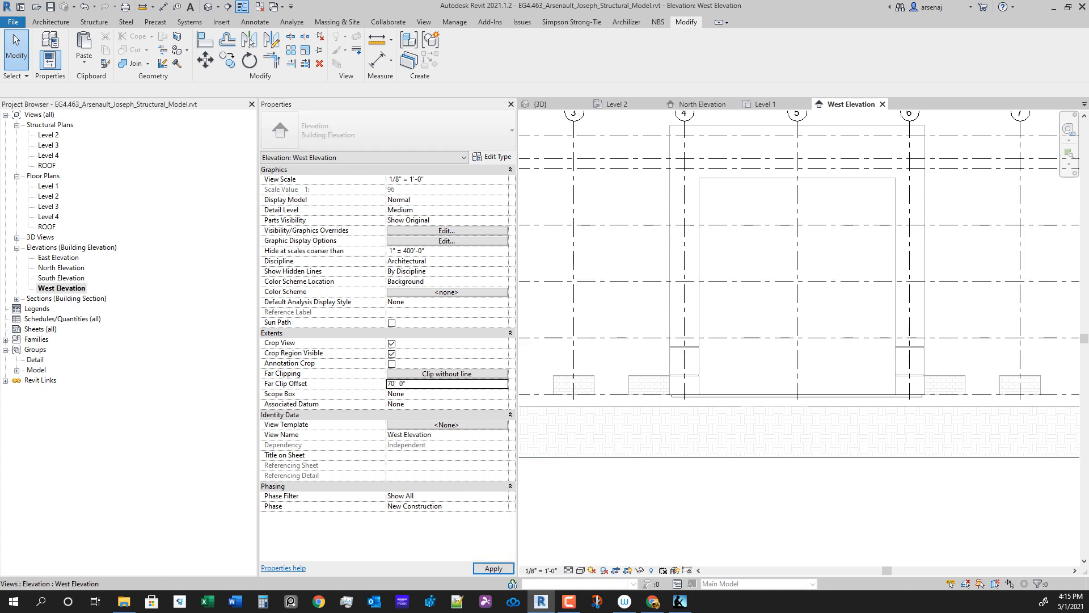
pyautogui.moveTo(797, 260); pyautogui.dragTo(788, 300, button='middle')
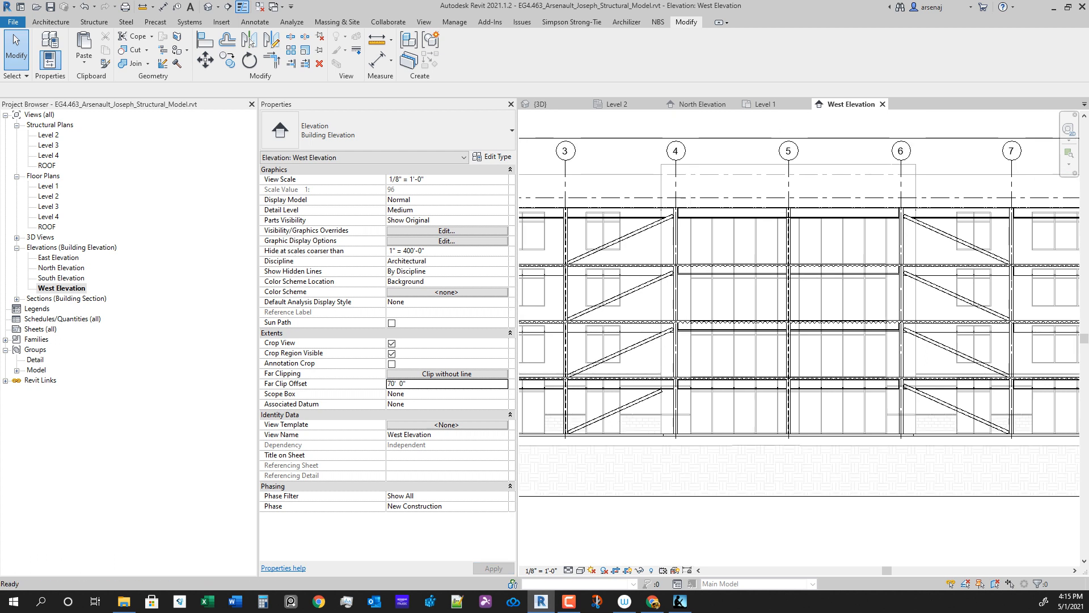
# Step: Set the West Elevation's far clip offset to 80' 0" and apply it
pyautogui.click(397, 383)
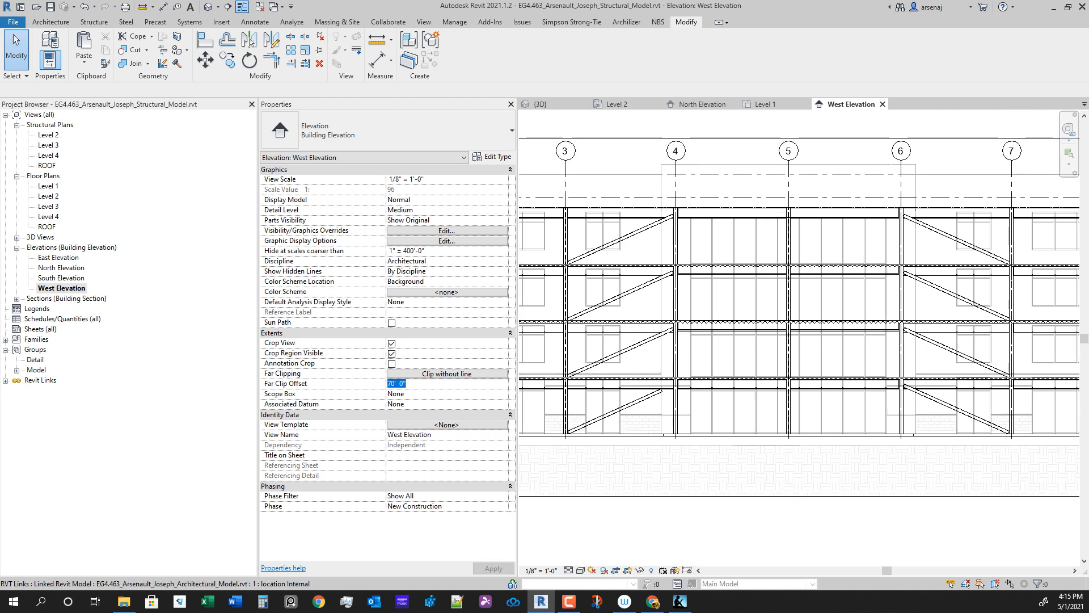
pyautogui.write('80')
pyautogui.press('Return')
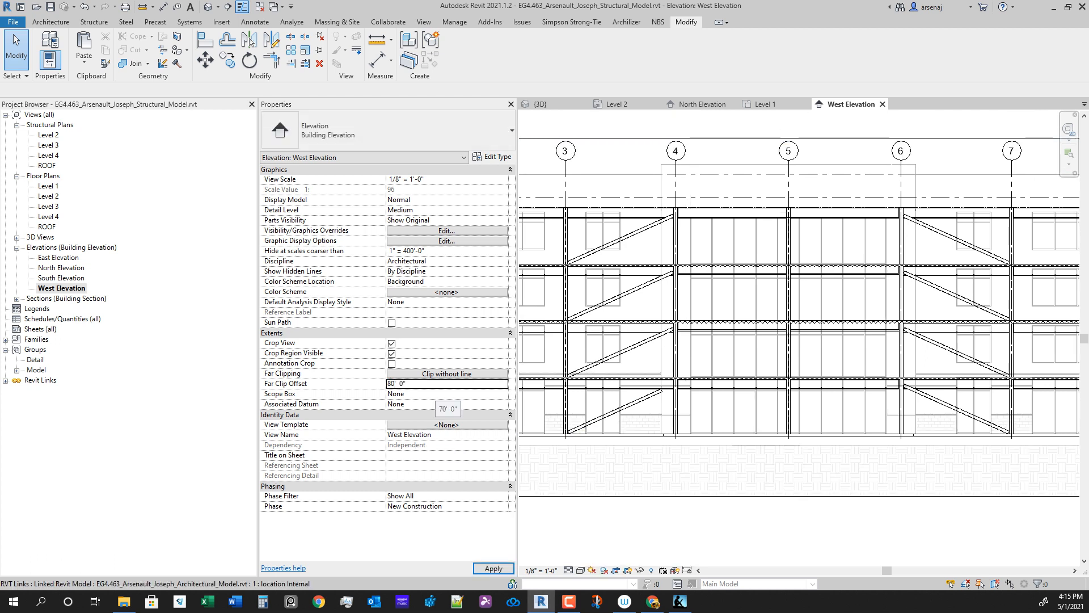
pyautogui.click(493, 568)
# Step: Delete all eight HSS8X8X1/2 diagonal braces on the West Elevation, between grids 3 and 4 and grids 6 and 7
pyautogui.scroll(3, 722, 318)
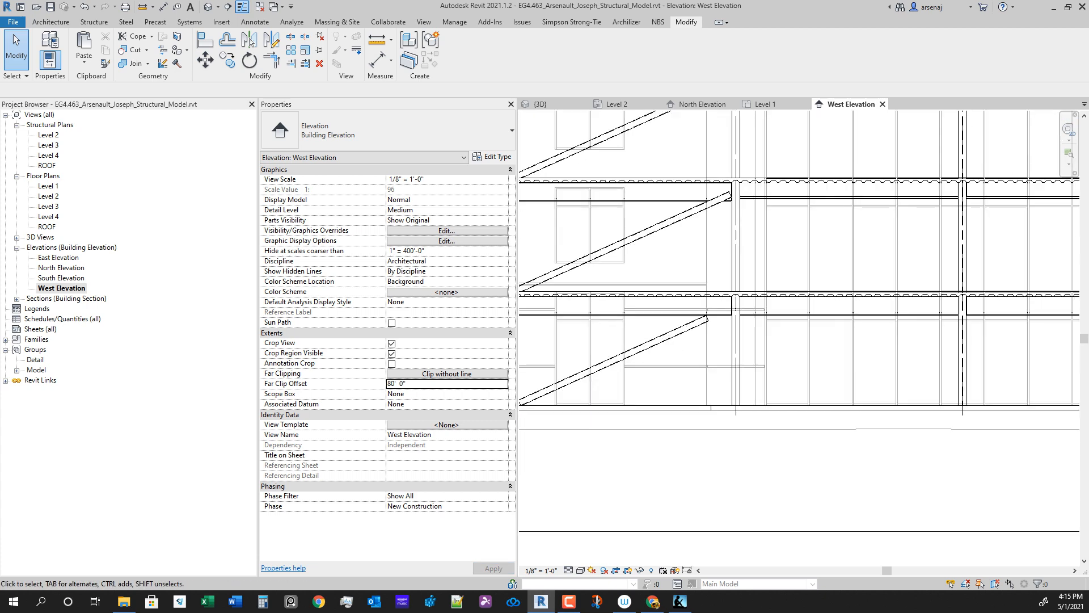
pyautogui.scroll(2, 714, 393)
pyautogui.click(717, 379)
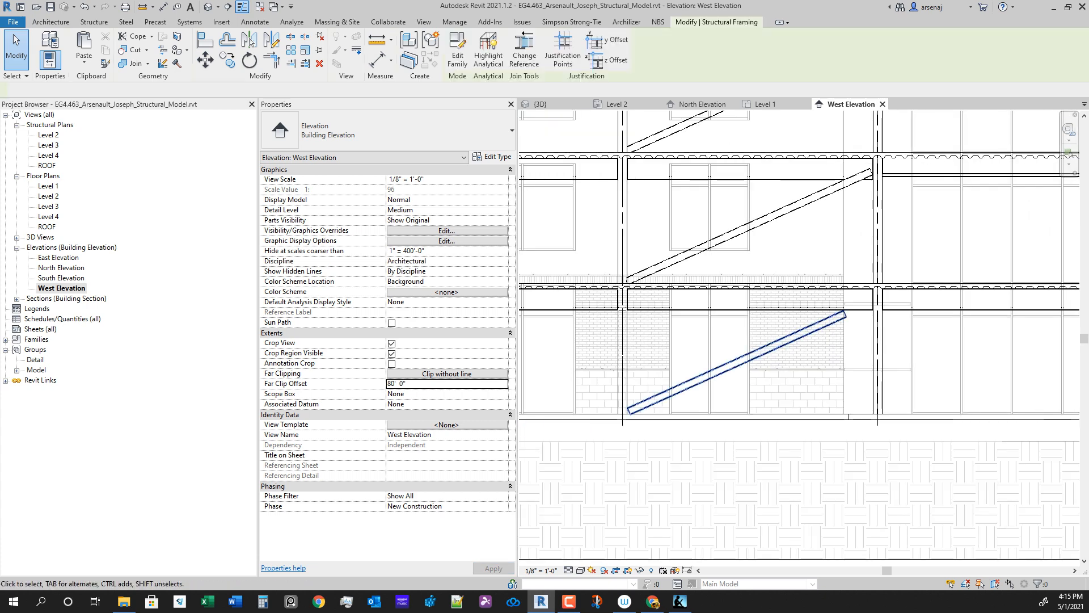
pyautogui.keyDown('ctrl'); pyautogui.click(749, 226); pyautogui.keyUp('ctrl')
pyautogui.moveTo(749, 225); pyautogui.dragTo(692, 393, button='middle')
pyautogui.scroll(-2, 692, 393)
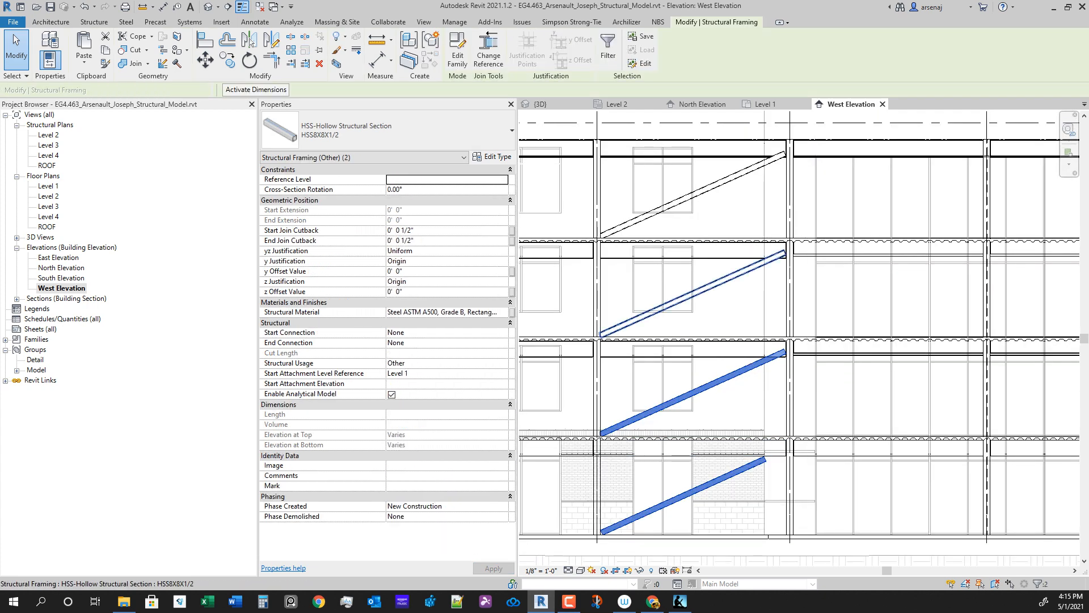
pyautogui.keyDown('ctrl'); pyautogui.click(692, 293); pyautogui.keyUp('ctrl')
pyautogui.keyDown('ctrl'); pyautogui.click(693, 195); pyautogui.keyUp('ctrl')
pyautogui.scroll(-2, 908, 255)
pyautogui.moveTo(908, 255); pyautogui.dragTo(676, 260, button='middle')
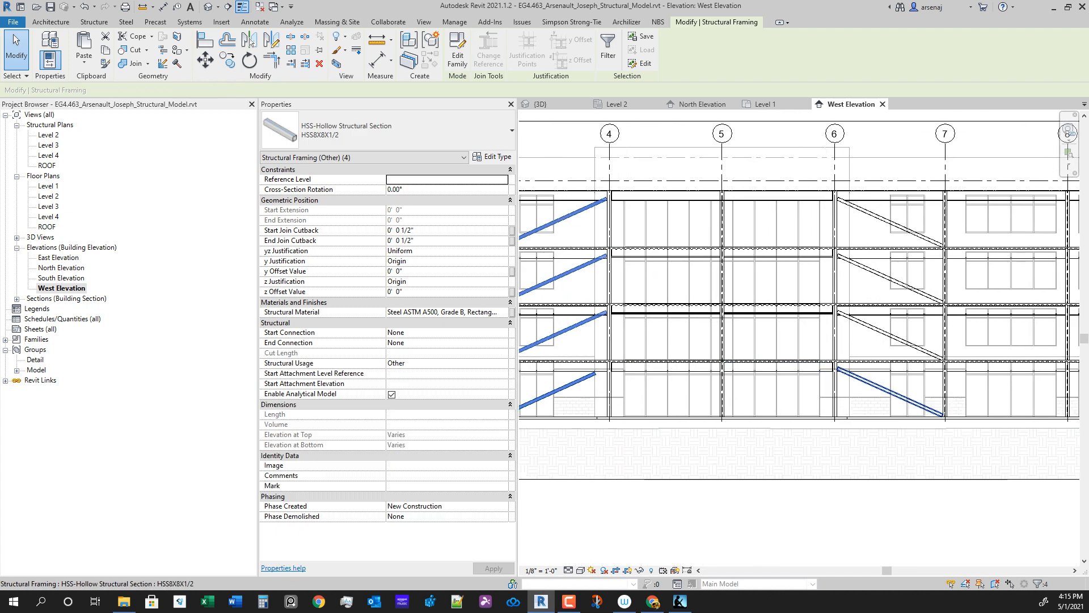
pyautogui.keyDown('ctrl'); pyautogui.click(878, 330); pyautogui.keyUp('ctrl')
pyautogui.keyDown('ctrl'); pyautogui.click(878, 273); pyautogui.keyUp('ctrl')
pyautogui.keyDown('ctrl'); pyautogui.click(878, 216); pyautogui.keyUp('ctrl')
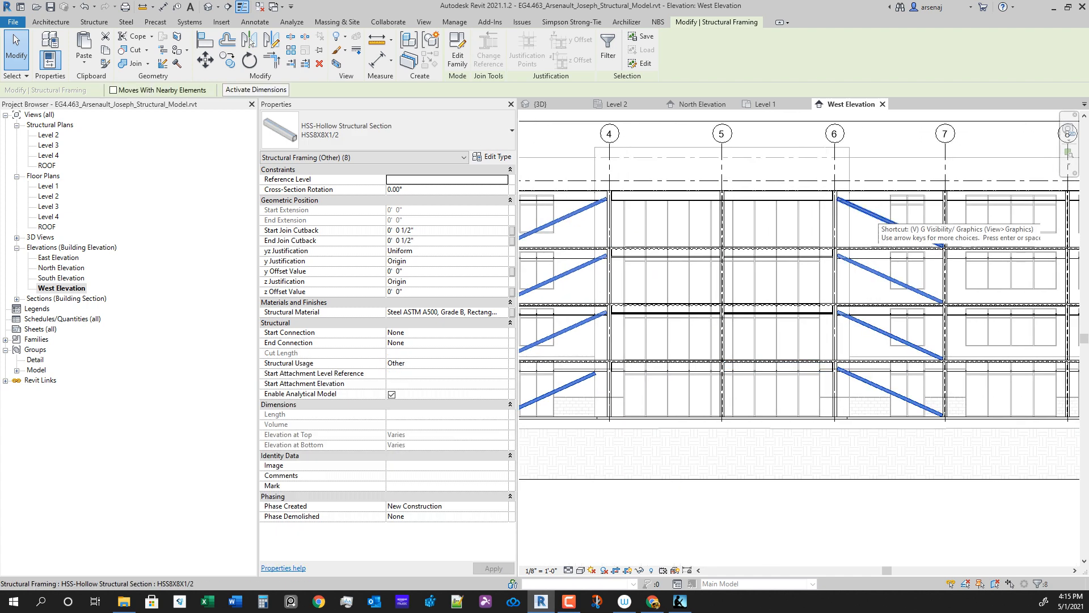
pyautogui.press('Delete')
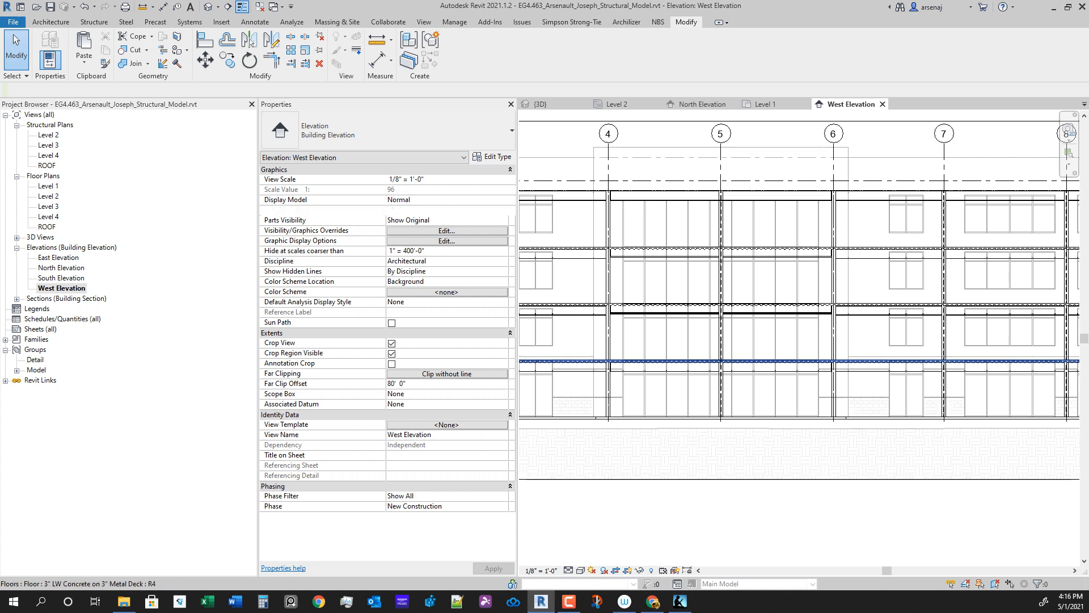
# Step: Switch to the Level 2 structural plan and close the North Elevation, Level 1 and West Elevation views
pyautogui.click(617, 104)
pyautogui.scroll(4, 760, 406)
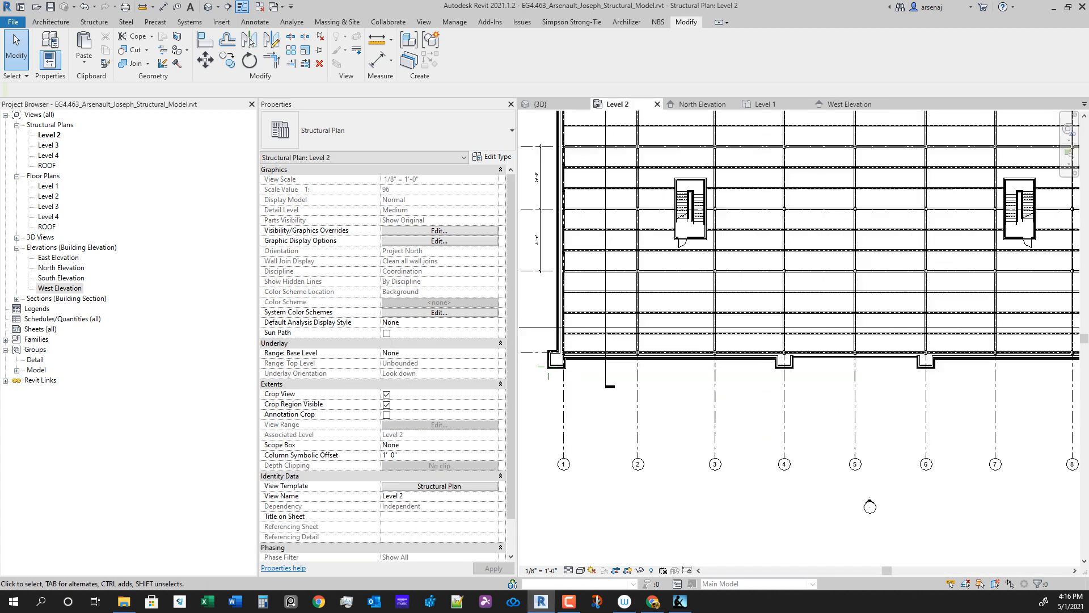
pyautogui.scroll(-2, 766, 409)
pyautogui.scroll(2, 752, 382)
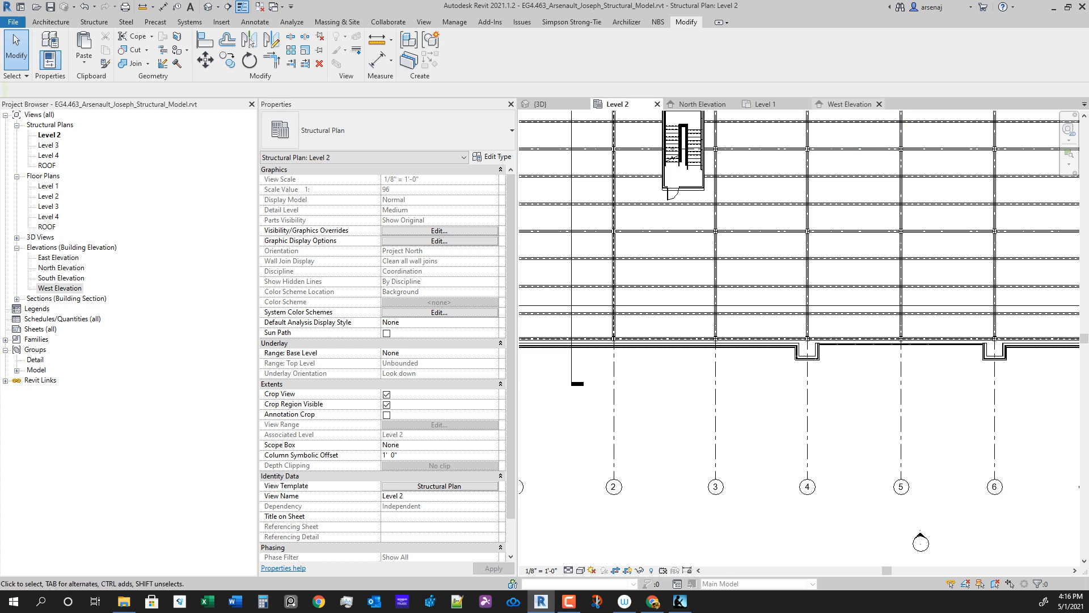
pyautogui.click(733, 104)
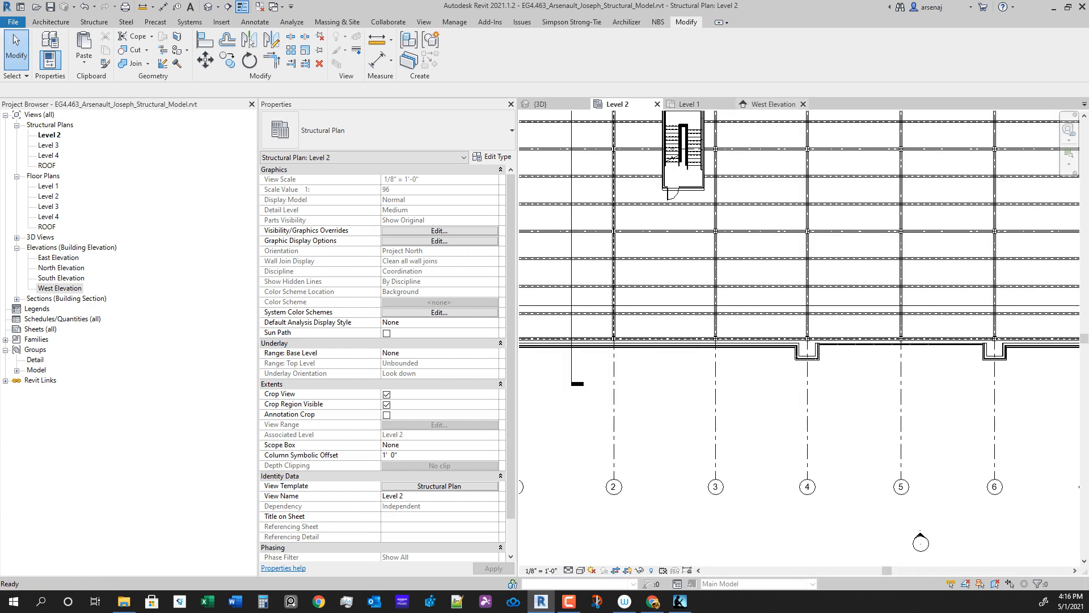
pyautogui.click(730, 104)
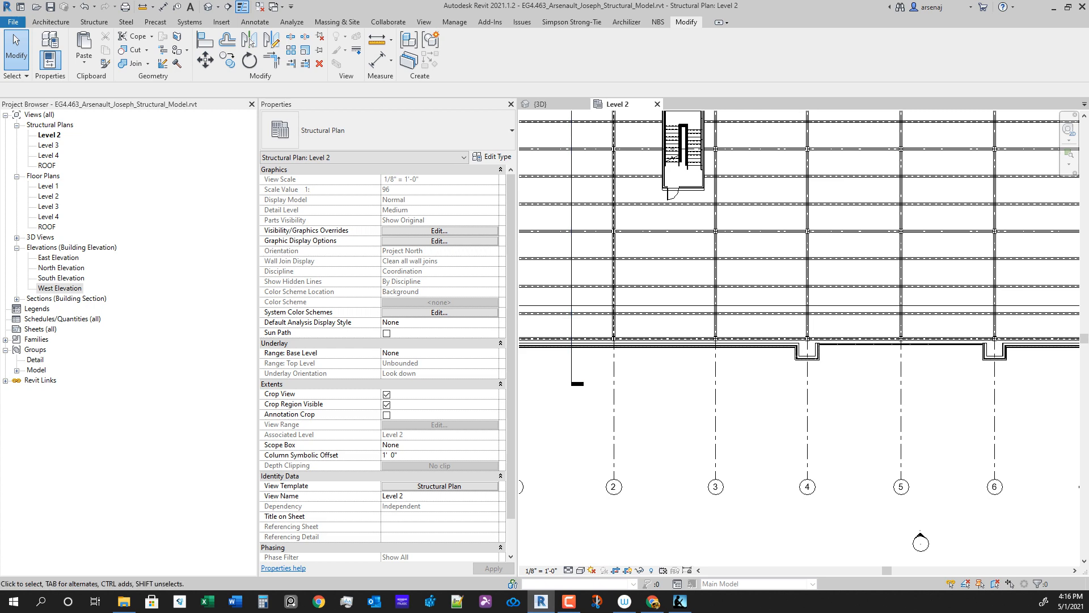
# Step: Tile the Level 2 plan beside the 3D view and orient the 3D model to show the remaining long-side braces
pyautogui.click(423, 21)
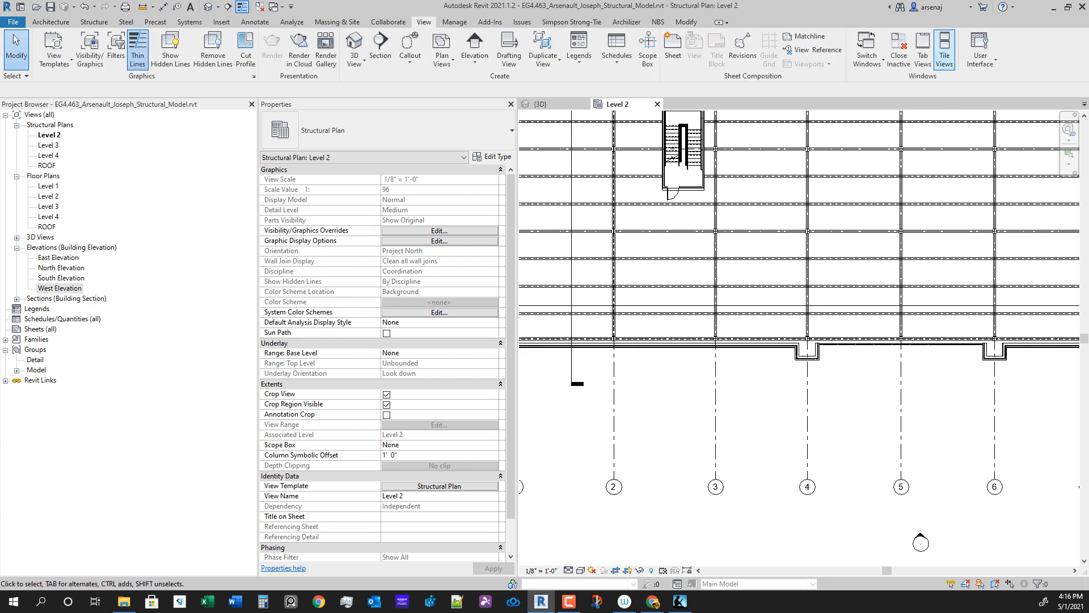
pyautogui.click(944, 51)
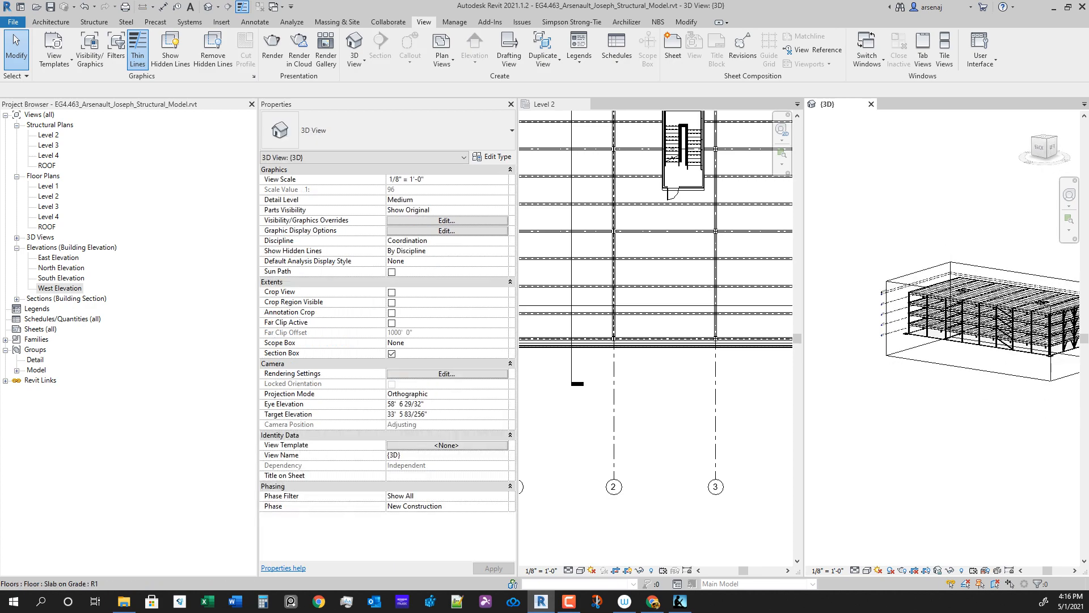
pyautogui.scroll(3, 992, 346)
pyautogui.keyDown('shift'); pyautogui.moveTo(993, 346); pyautogui.dragTo(1015, 397, button='middle'); pyautogui.keyUp('shift')
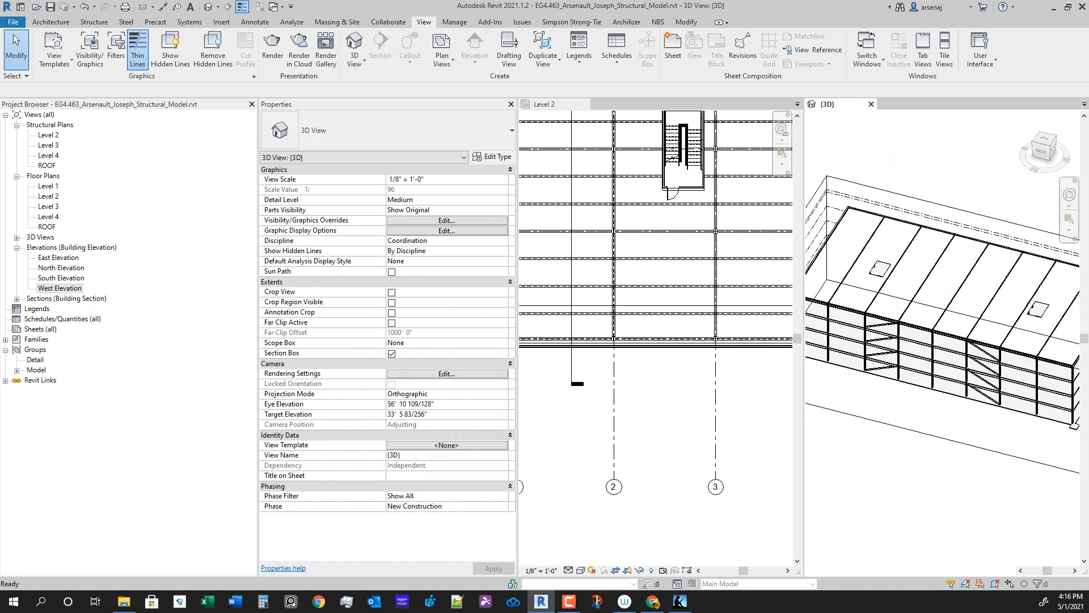
pyautogui.scroll(-4, 669, 380)
pyautogui.moveTo(669, 380); pyautogui.dragTo(555, 407, button='middle')
pyautogui.scroll(2, 914, 401)
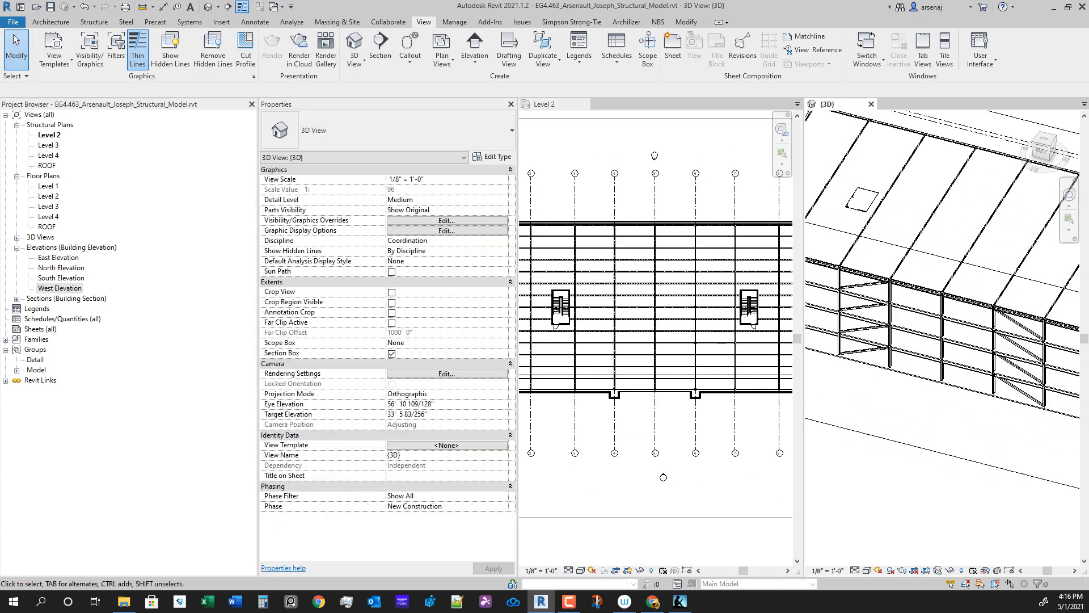
pyautogui.scroll(-2, 914, 317)
pyautogui.keyDown('shift'); pyautogui.moveTo(914, 318); pyautogui.dragTo(894, 348, button='middle'); pyautogui.keyUp('shift')
pyautogui.scroll(1, 894, 348)
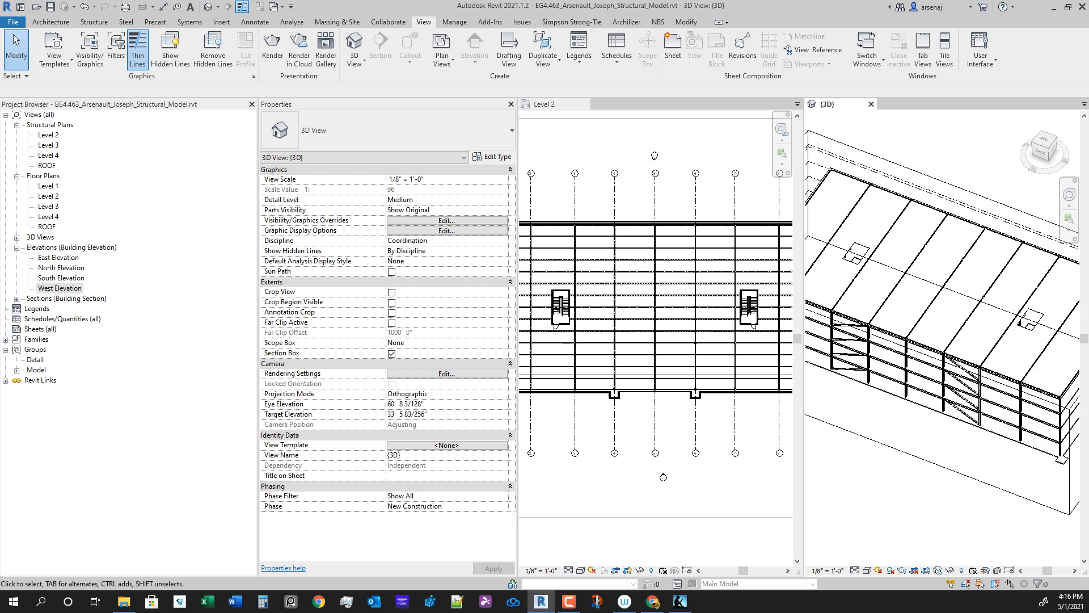
pyautogui.scroll(1, 921, 416)
# Step: Inspect the remaining long-side brace between grids 3 and 4 in plan and 3D, and compare its bay with the opposite side
pyautogui.click(570, 425)
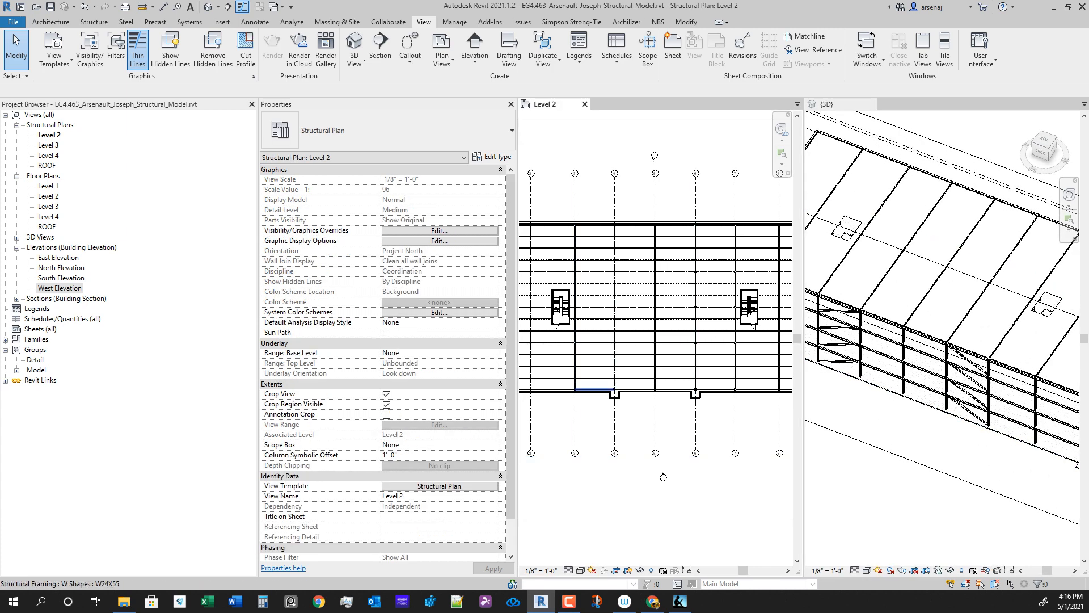
pyautogui.scroll(3, 585, 397)
pyautogui.scroll(2, 584, 397)
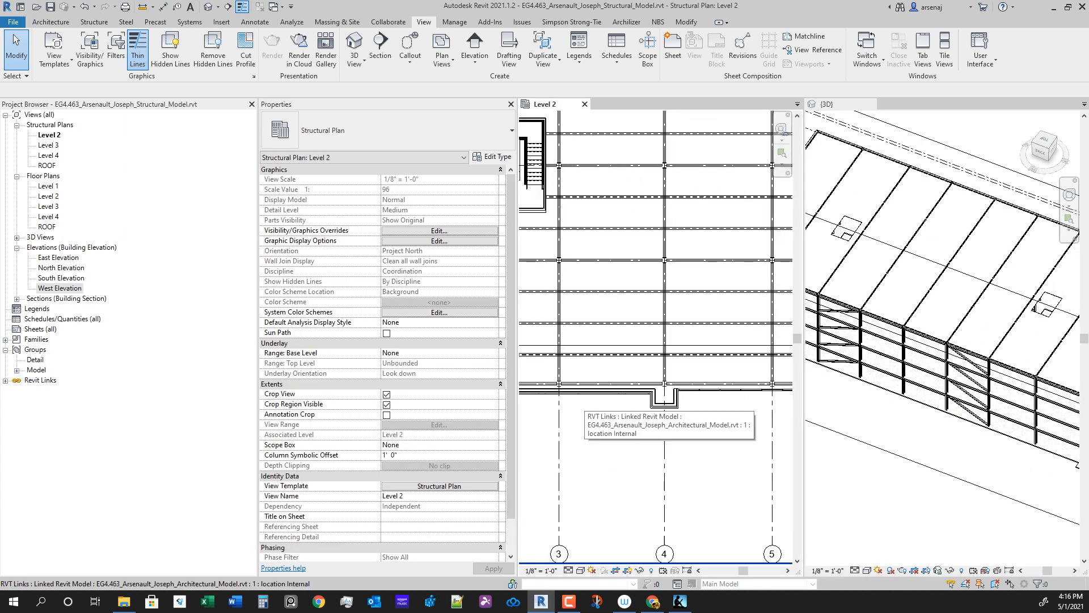
pyautogui.scroll(-3, 644, 395)
pyautogui.scroll(2, 641, 174)
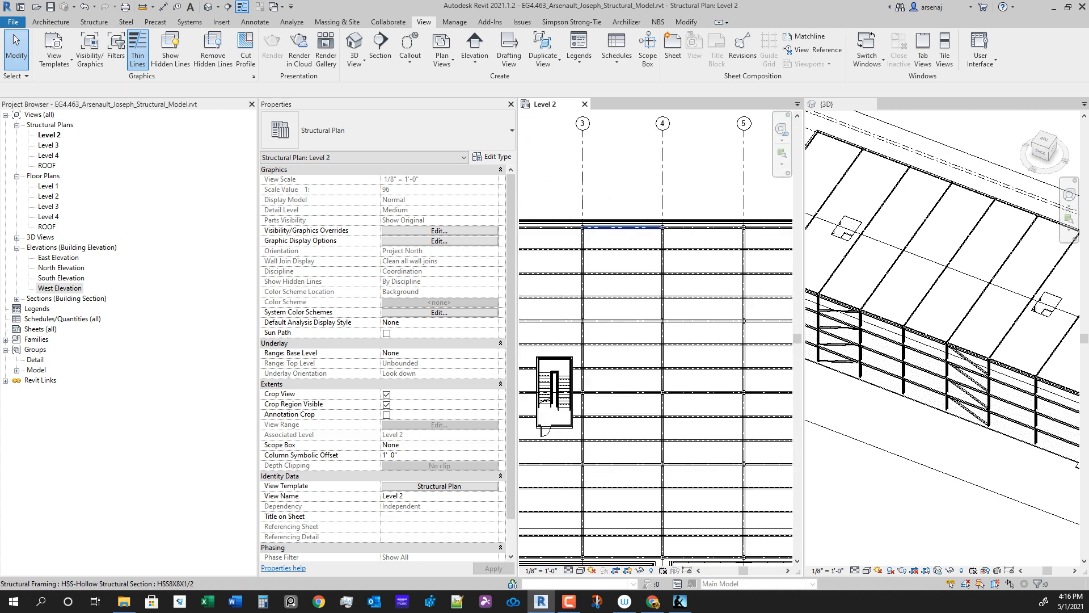
pyautogui.click(624, 227)
pyautogui.scroll(3, 891, 357)
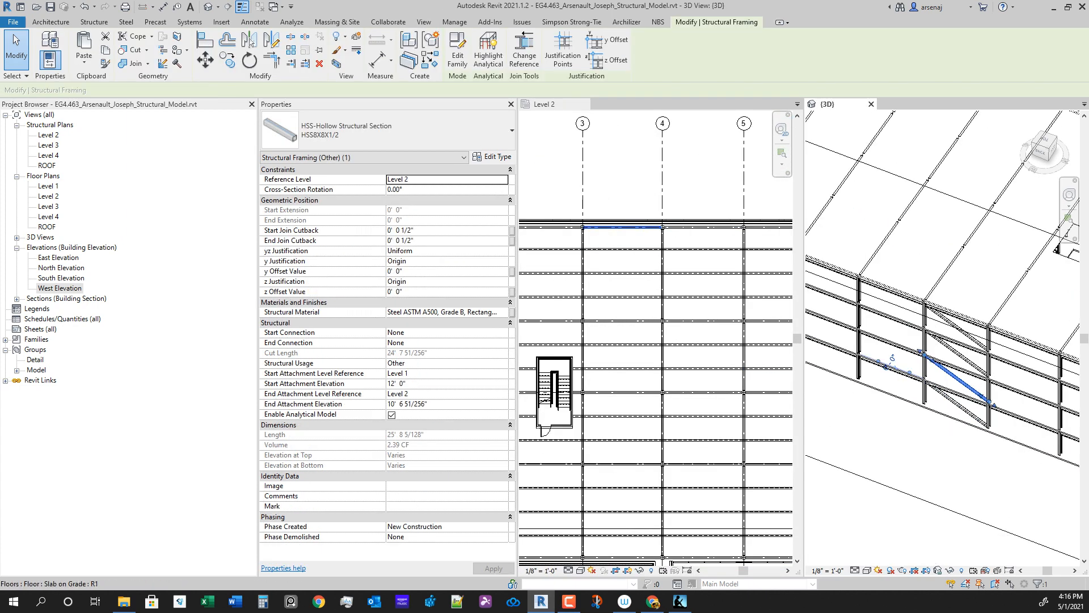
pyautogui.scroll(-3, 664, 420)
pyautogui.scroll(1, 664, 419)
pyautogui.moveTo(664, 420); pyautogui.dragTo(624, 329, button='middle')
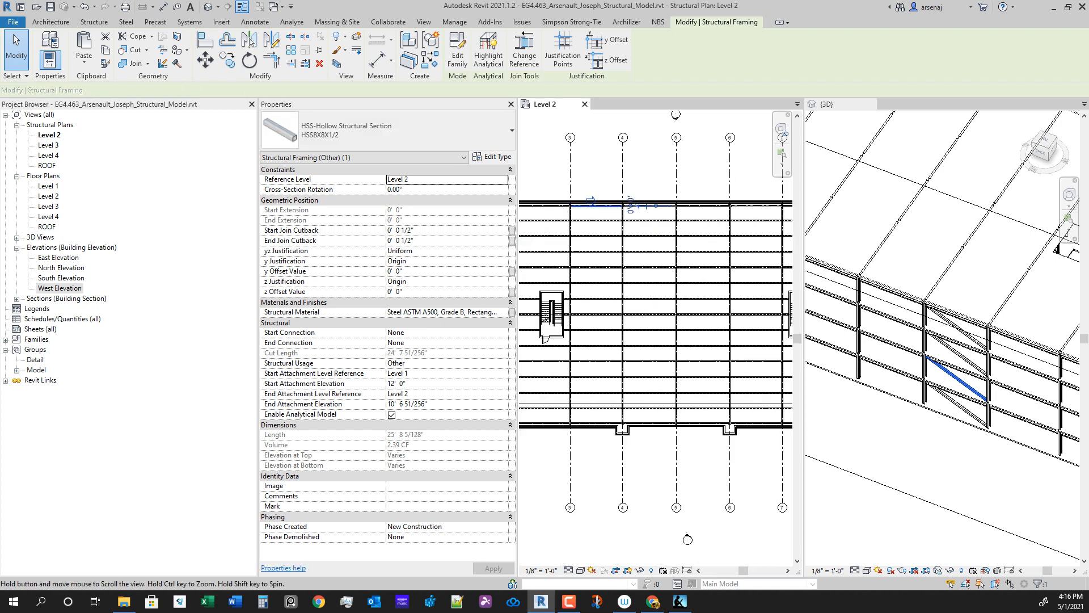
pyautogui.moveTo(749, 418); pyautogui.dragTo(716, 464, button='middle')
pyautogui.scroll(1, 717, 464)
pyautogui.scroll(-1, 717, 464)
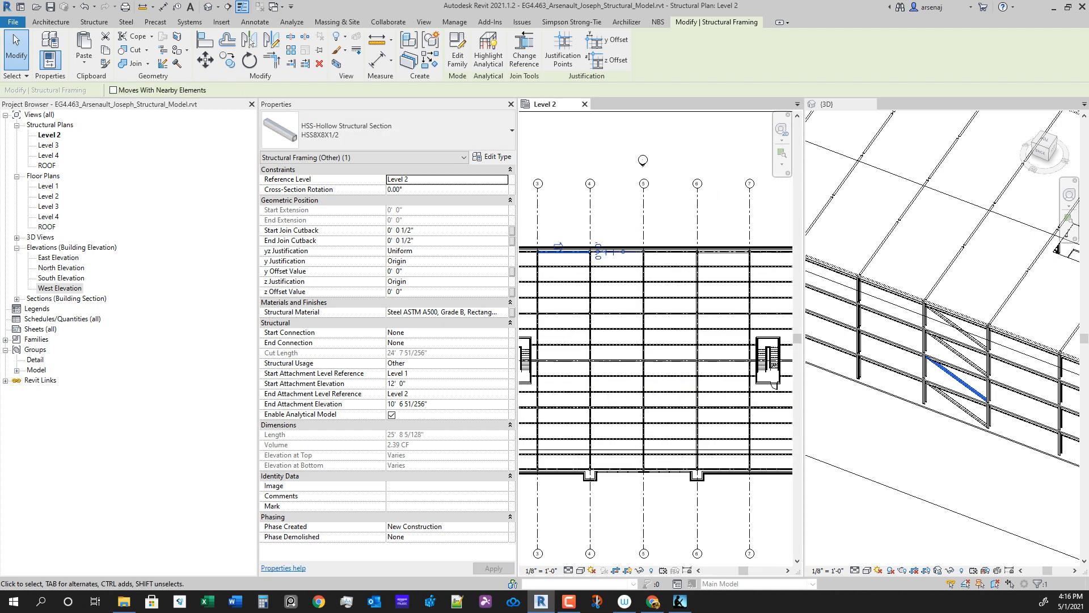
pyautogui.scroll(-1, 582, 494)
pyautogui.moveTo(553, 503); pyautogui.dragTo(656, 495, button='middle')
pyautogui.scroll(2, 582, 493)
pyautogui.scroll(-1, 604, 516)
pyautogui.scroll(3, 656, 495)
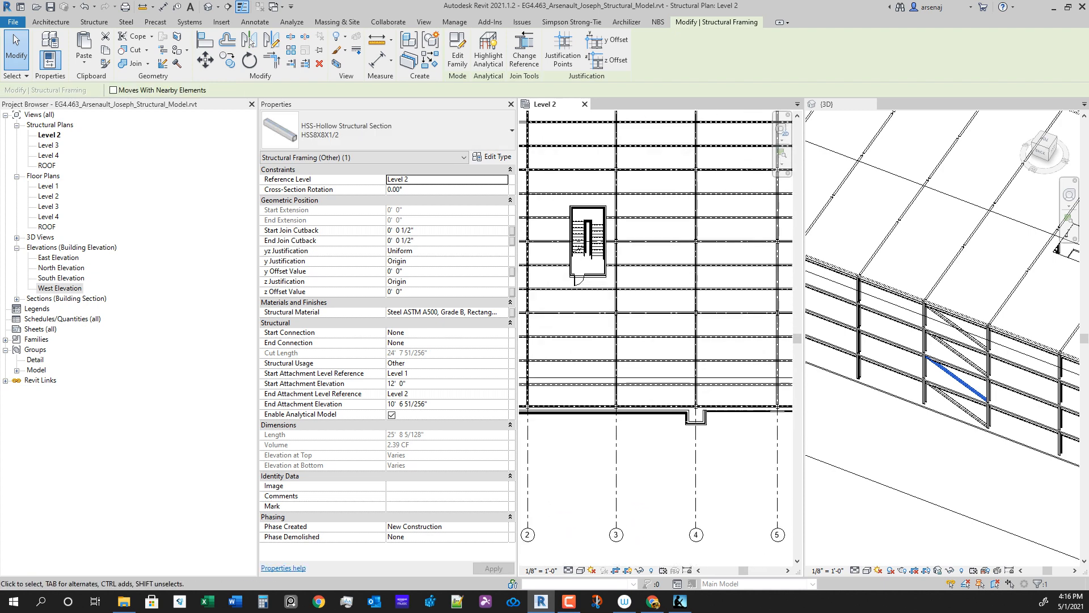
# Step: Place an aligned dimension between grids 3 and 4 below the building on the Level 2 plan
pyautogui.scroll(2, 662, 483)
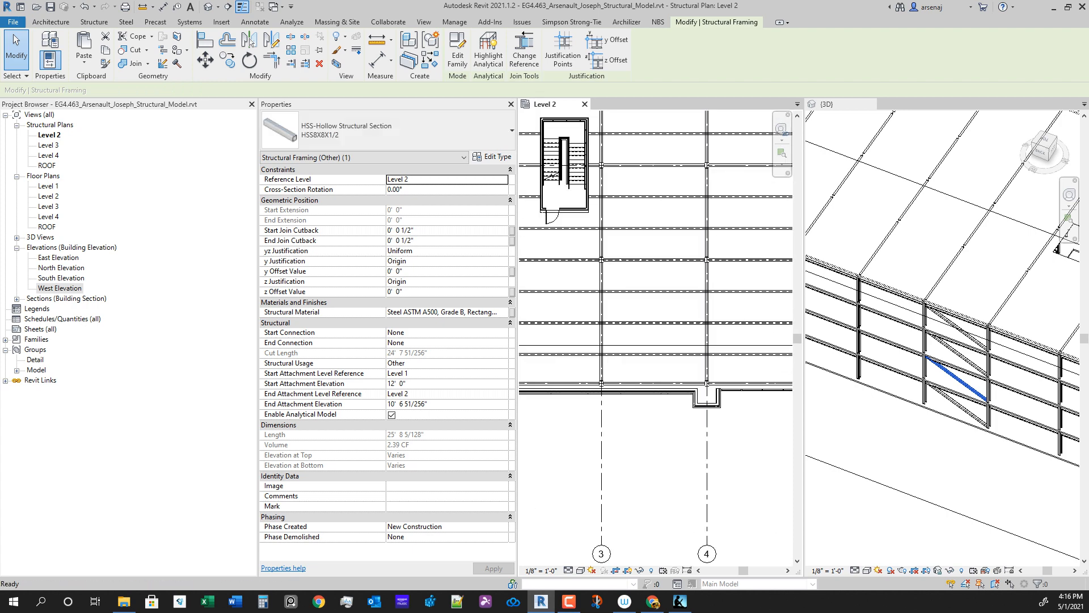
pyautogui.press('d')
pyautogui.press('i')
pyautogui.click(601, 482)
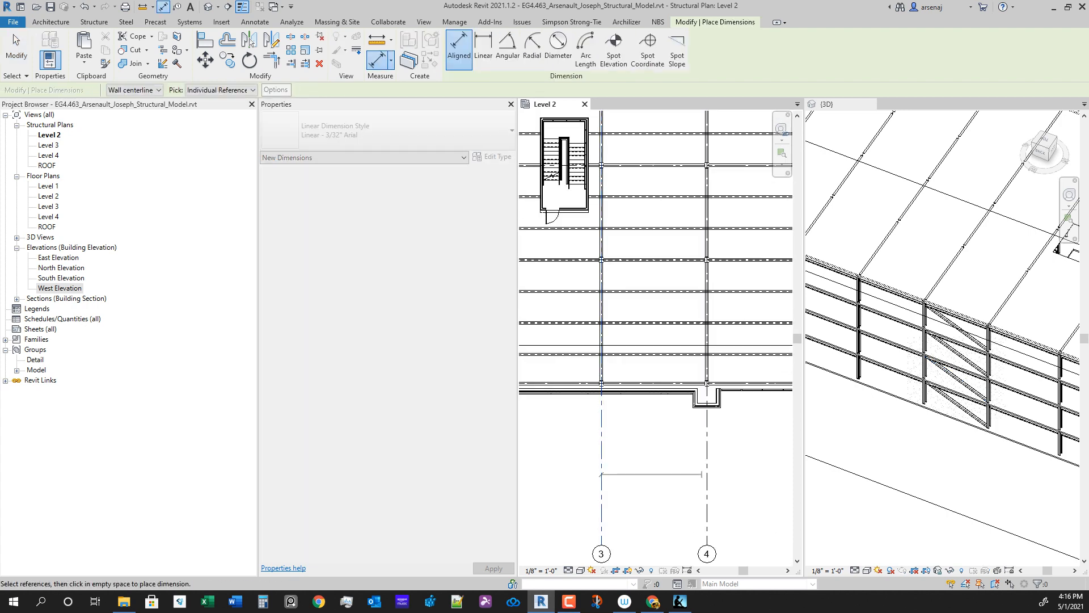
pyautogui.click(706, 475)
pyautogui.click(657, 459)
pyautogui.scroll(3, 658, 469)
pyautogui.scroll(-4, 653, 468)
pyautogui.moveTo(652, 468); pyautogui.dragTo(591, 445, button='middle')
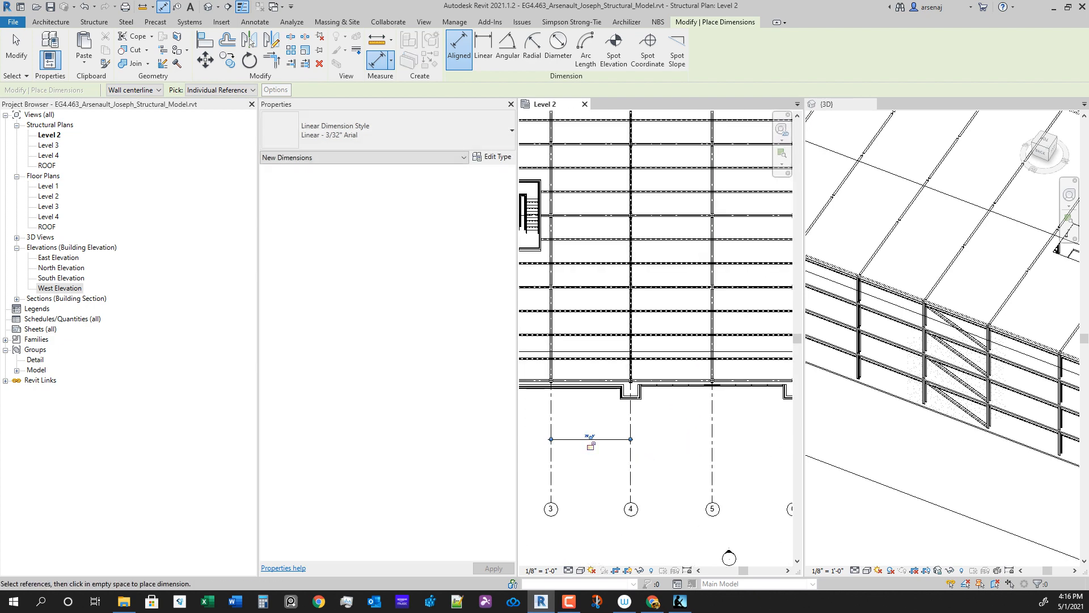
# Step: Place an aligned dimension between grids 6 and 7 below the building and finish dimensioning
pyautogui.moveTo(729, 558); pyautogui.dragTo(605, 540, button='middle')
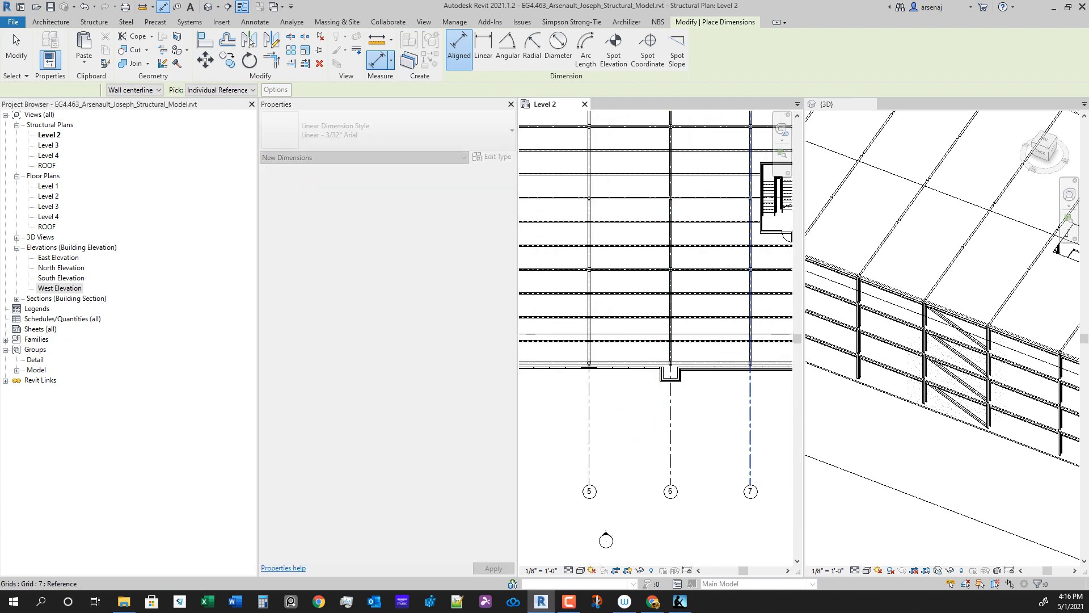
pyautogui.click(750, 425)
pyautogui.click(671, 425)
pyautogui.scroll(3, 712, 428)
pyautogui.scroll(-1, 711, 431)
pyautogui.click(711, 431)
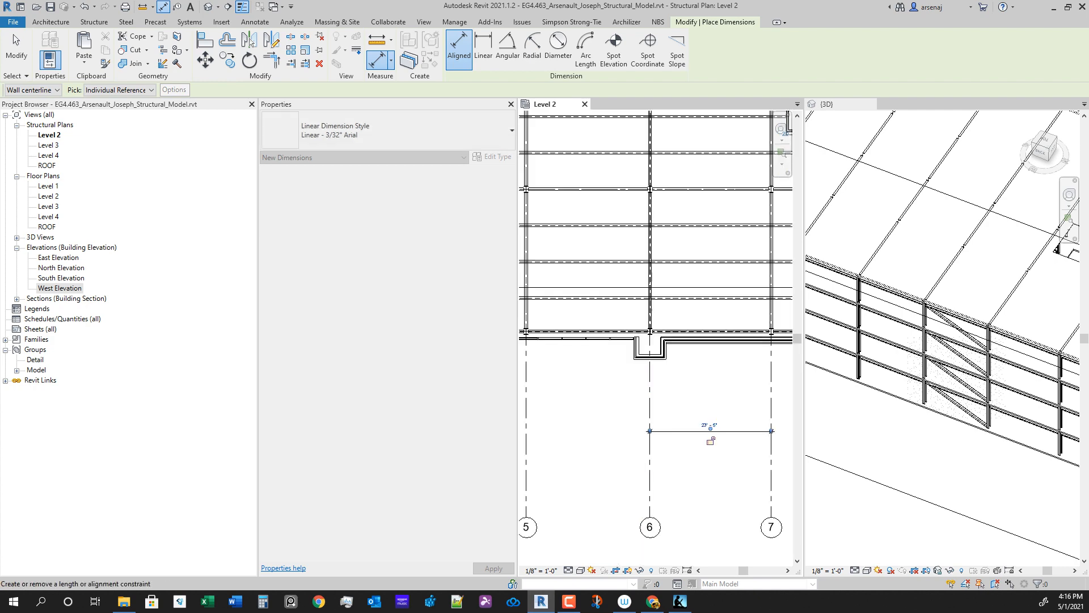
pyautogui.press('Escape')
pyautogui.press('Escape')
pyautogui.scroll(-6, 711, 439)
pyautogui.moveTo(710, 439); pyautogui.dragTo(770, 432, button='middle')
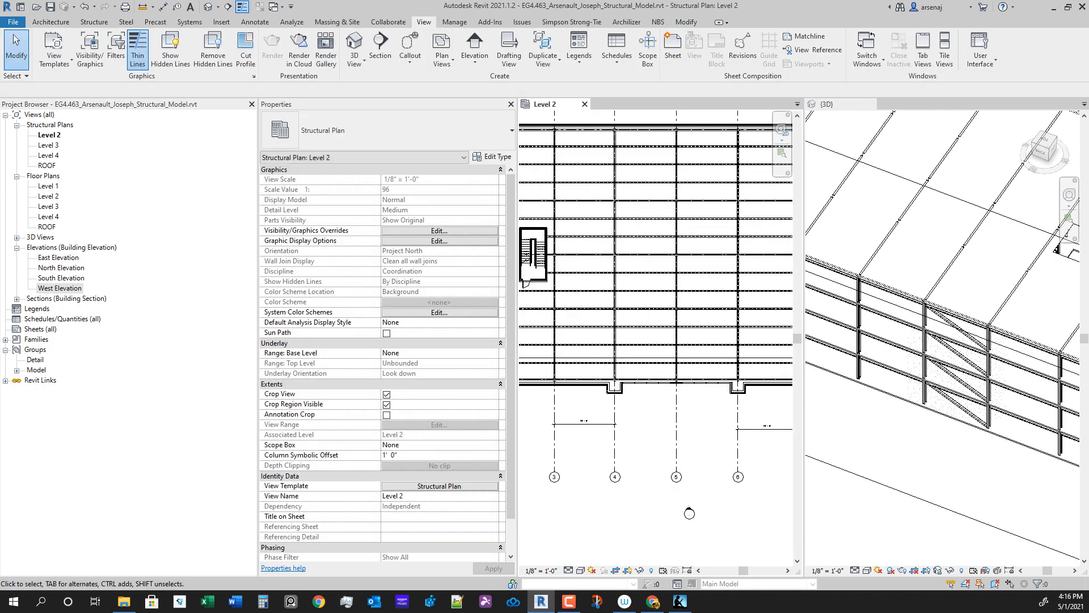
# Step: Examine the dimensioned bay between grids 3 and 4 and the West Elevation marker on the Level 2 plan
pyautogui.click(94, 21)
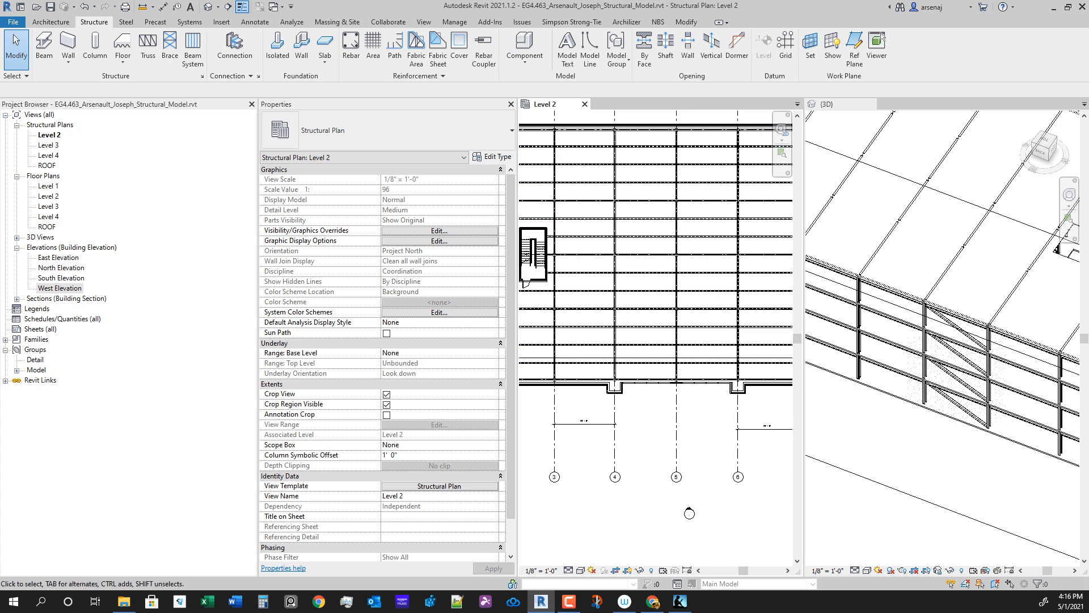
pyautogui.scroll(5, 689, 513)
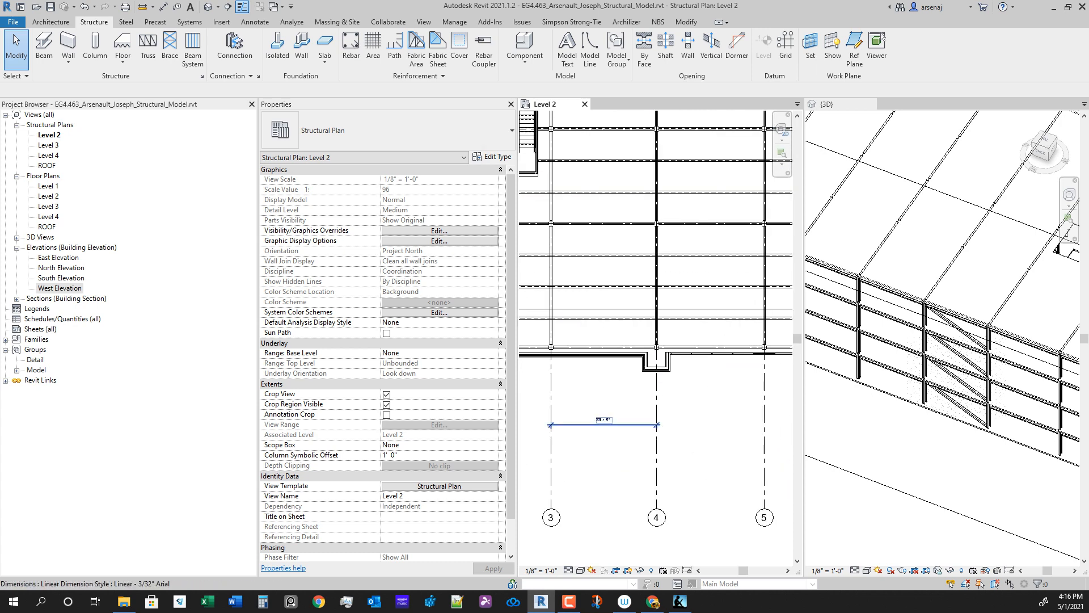
pyautogui.scroll(-4, 718, 494)
pyautogui.scroll(-3, 718, 494)
pyautogui.scroll(1, 701, 484)
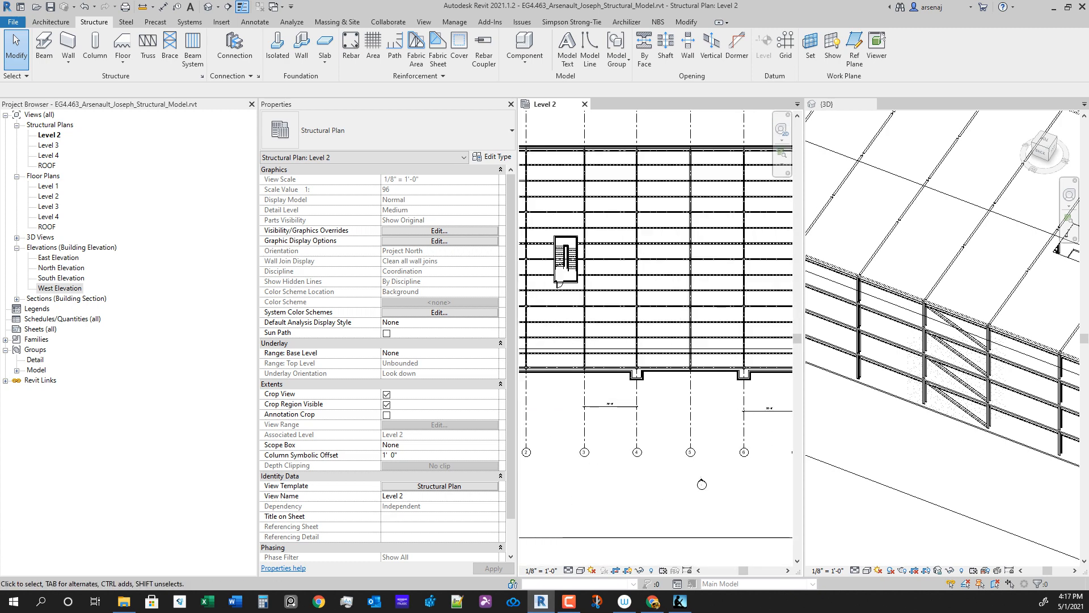
pyautogui.click(702, 484)
pyautogui.press('Escape')
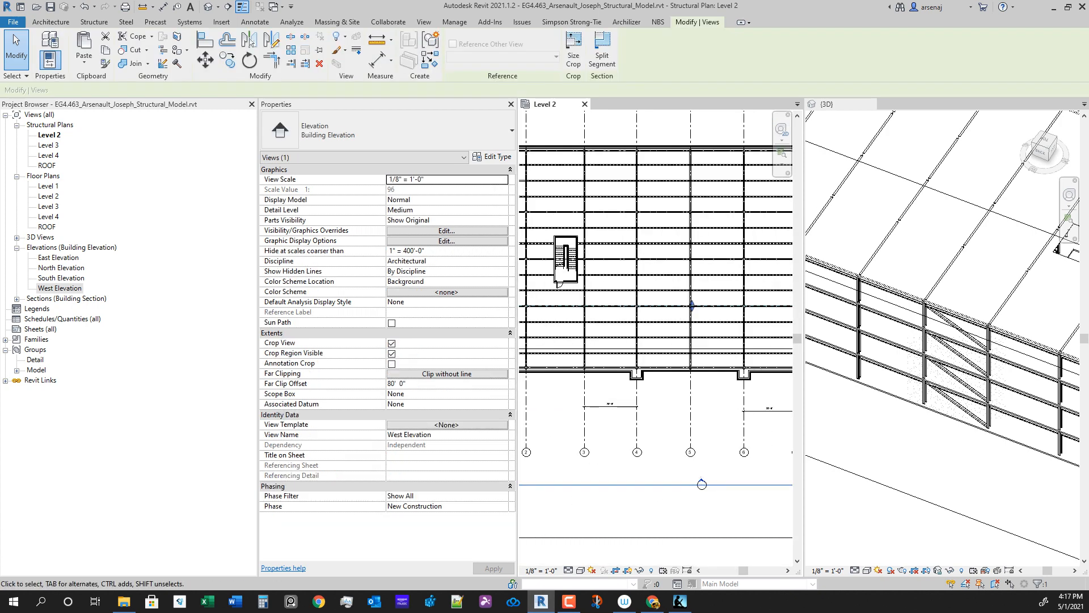
pyautogui.scroll(3, 615, 397)
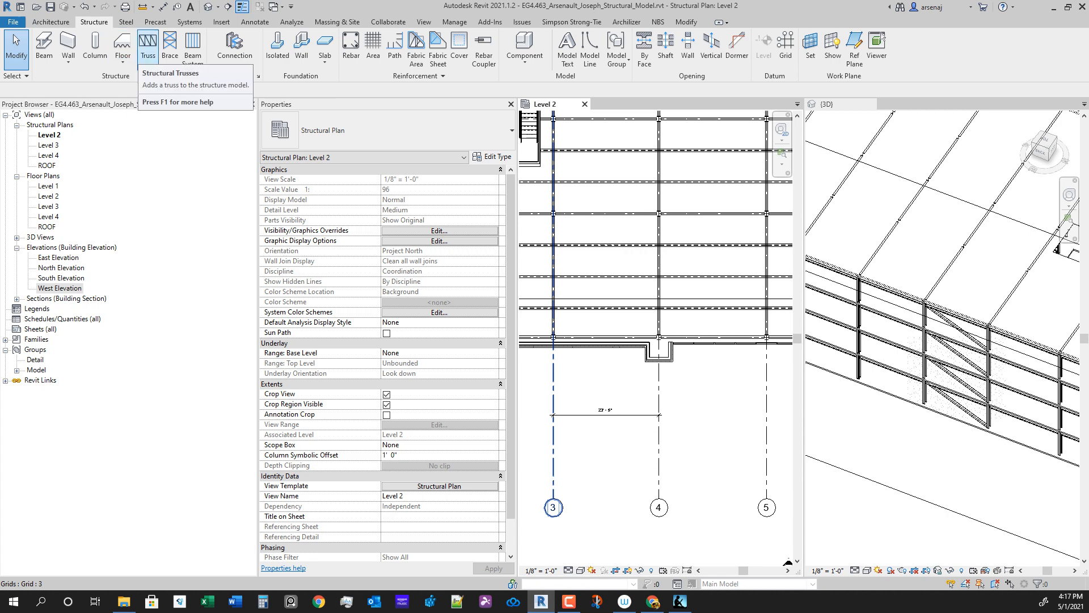
# Step: Place an HSS8X8X1/2 brace from Level 1 to Level 2, from the grid 3 column's midpoint to 10' 0" along the beam toward grid 4
pyautogui.click(169, 49)
pyautogui.scroll(2, 587, 385)
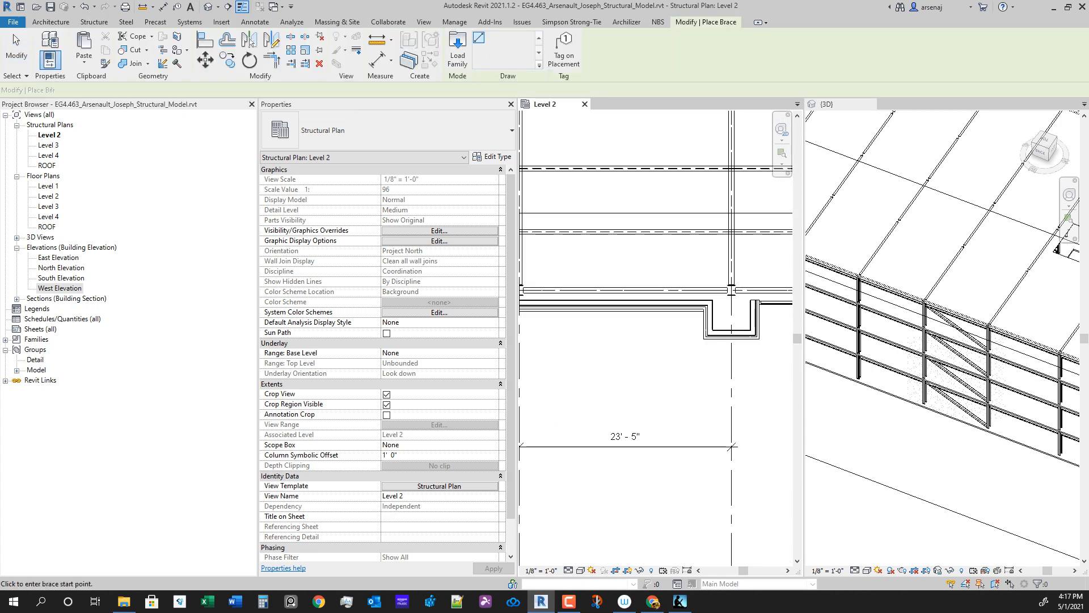
pyautogui.moveTo(587, 385); pyautogui.dragTo(648, 424, button='middle')
pyautogui.scroll(1, 619, 349)
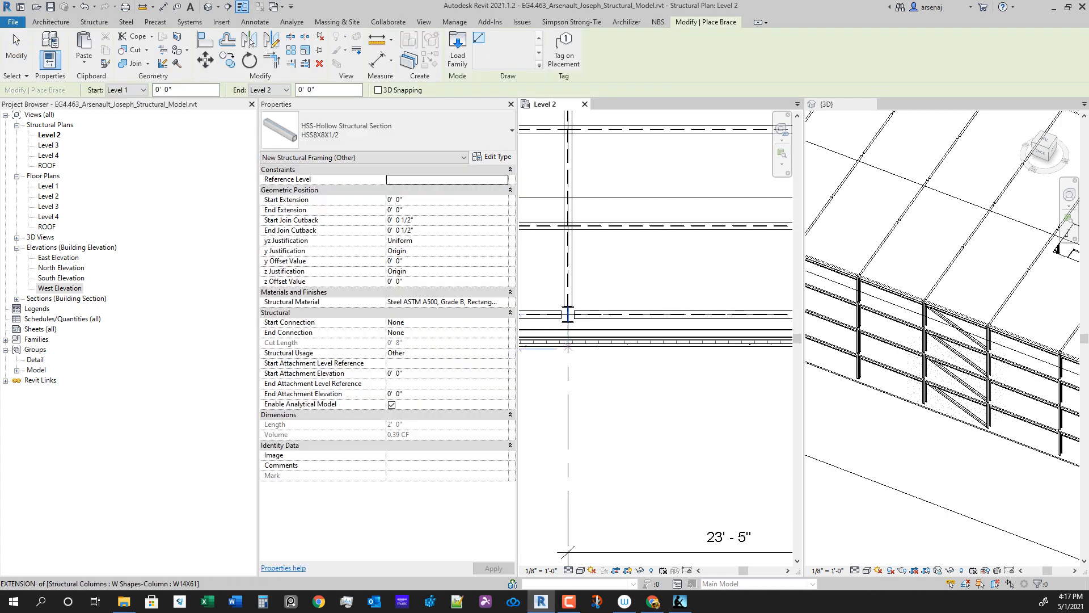
pyautogui.scroll(4, 569, 317)
pyautogui.scroll(3, 563, 310)
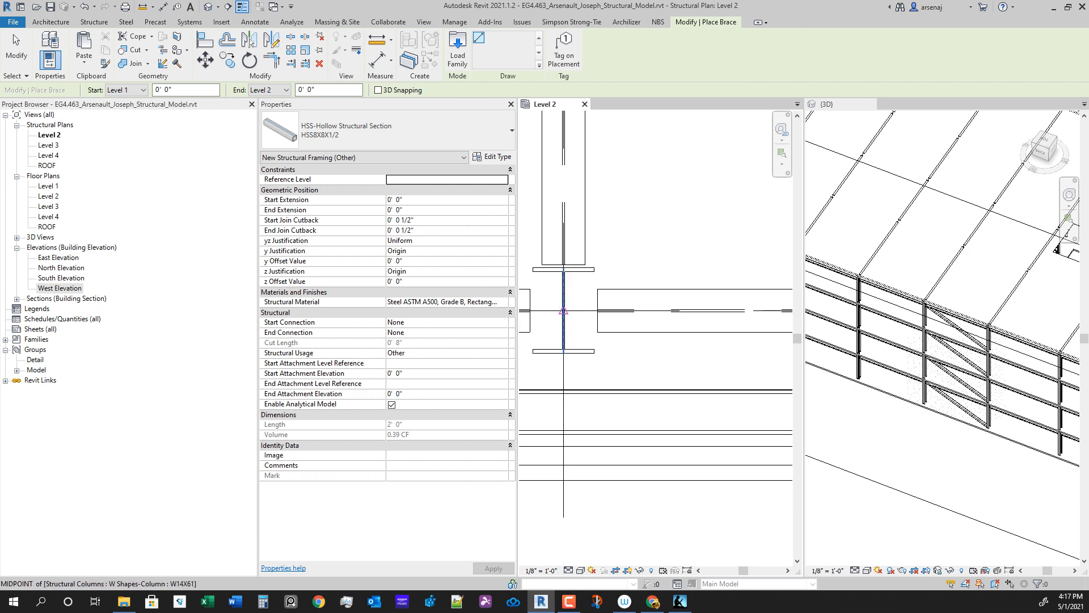
pyautogui.scroll(2, 564, 308)
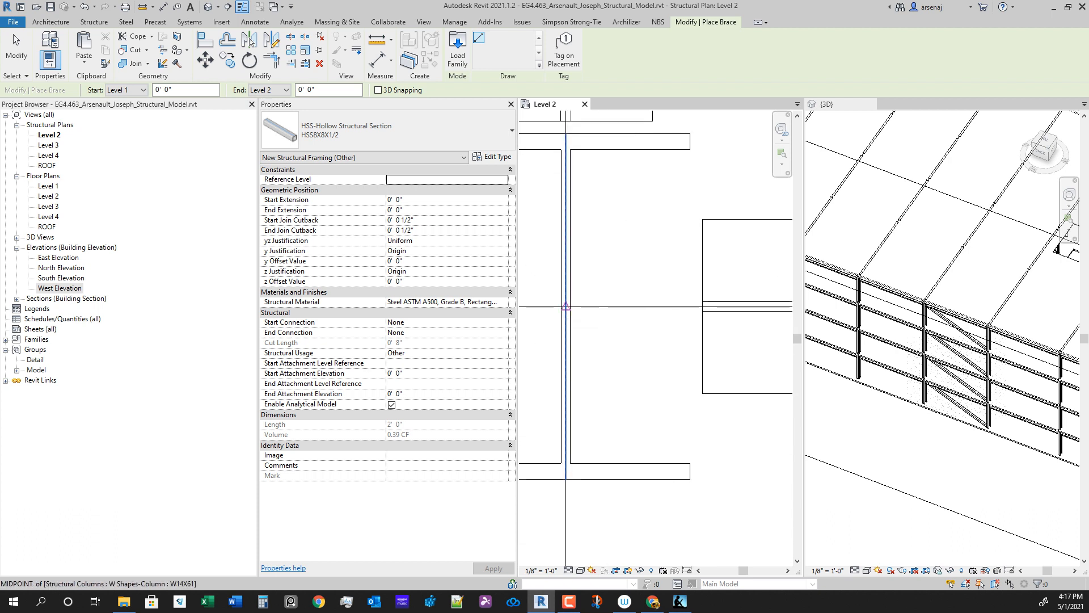
pyautogui.click(565, 307)
pyautogui.scroll(-8, 567, 306)
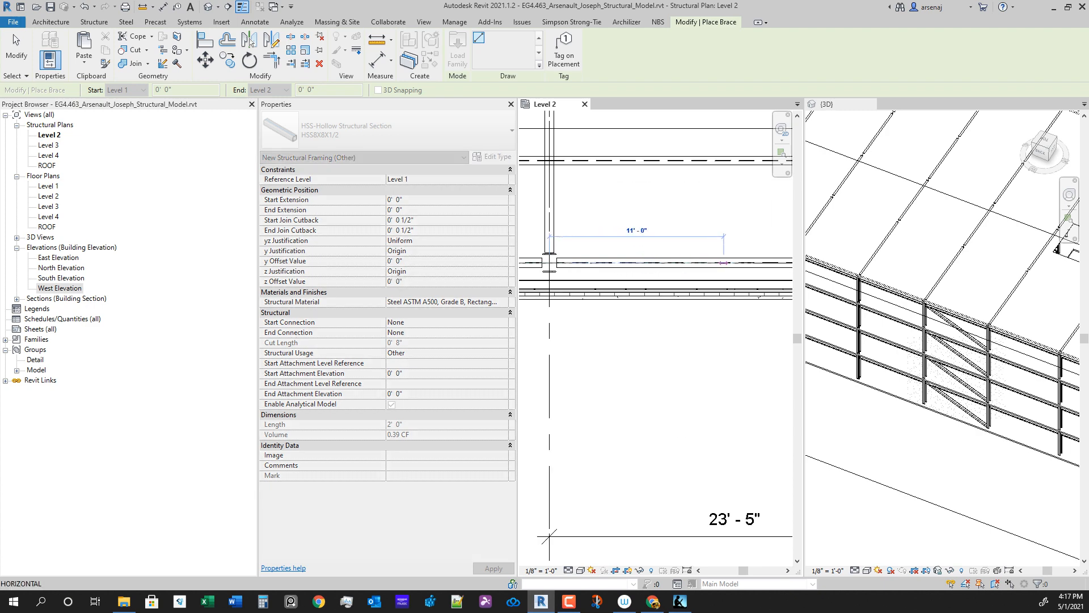
pyautogui.scroll(-3, 723, 262)
pyautogui.moveTo(723, 263); pyautogui.dragTo(654, 282, button='middle')
pyautogui.scroll(2, 613, 280)
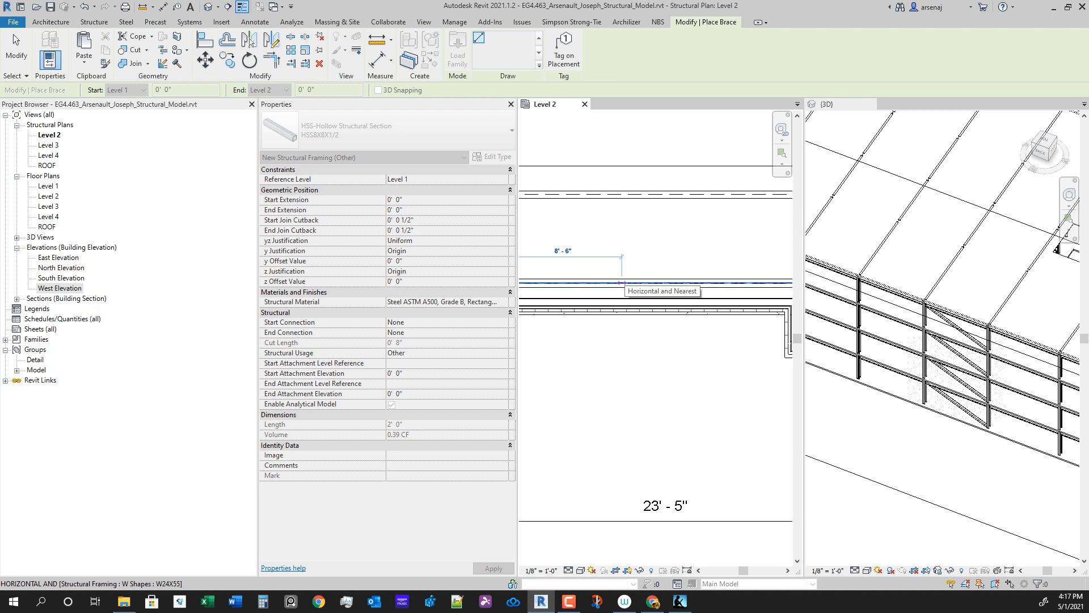
pyautogui.press('Return')
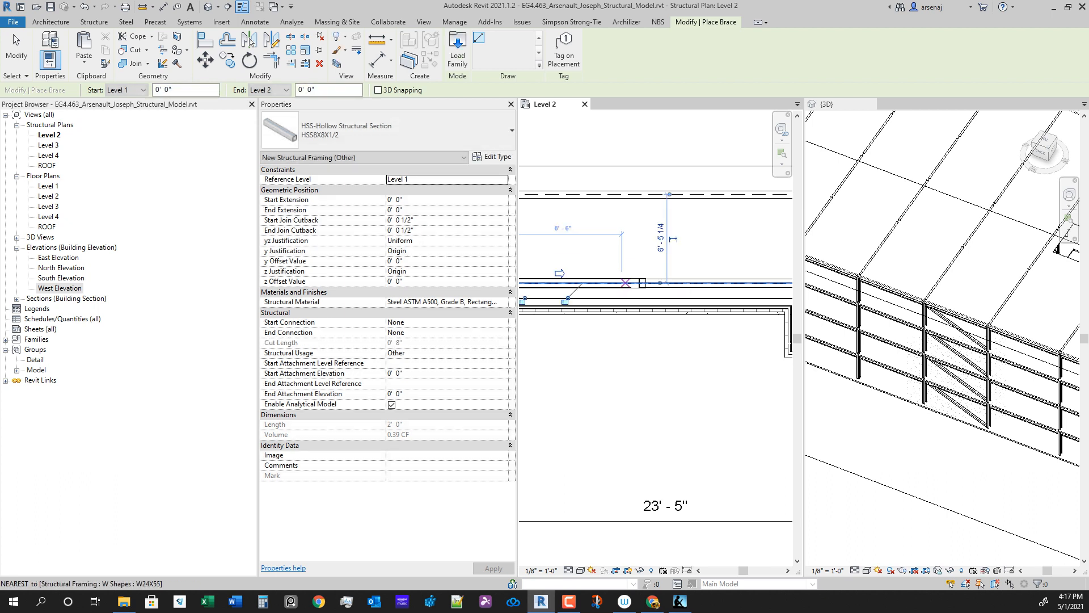
pyautogui.press('Escape')
# Step: Set the new brace's end attachment level reference to Level 2 and give its end attachment elevation a negative offset
pyautogui.click(639, 282)
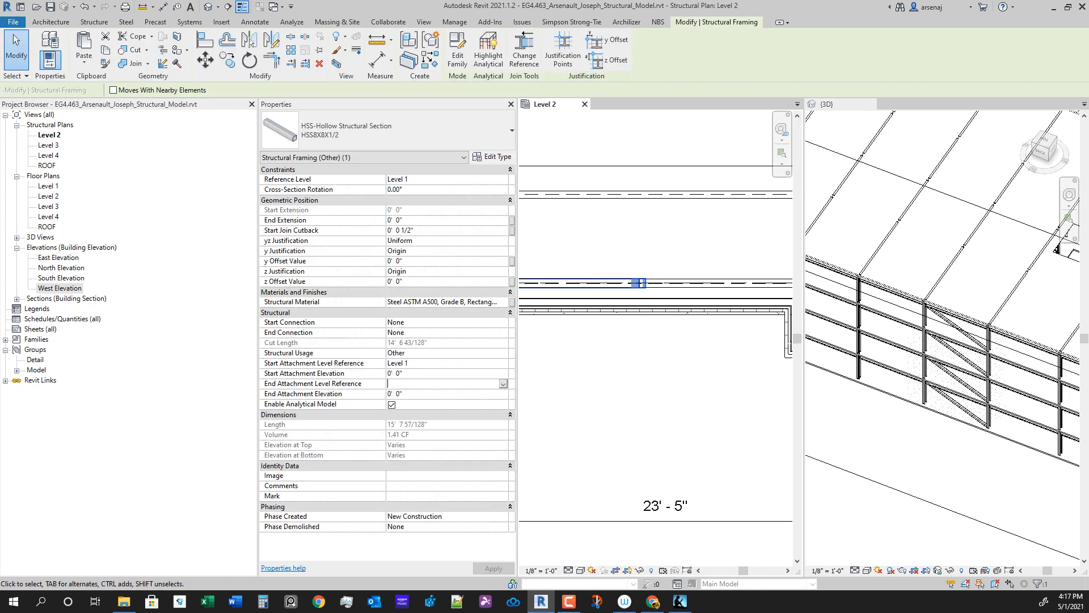
pyautogui.click(503, 384)
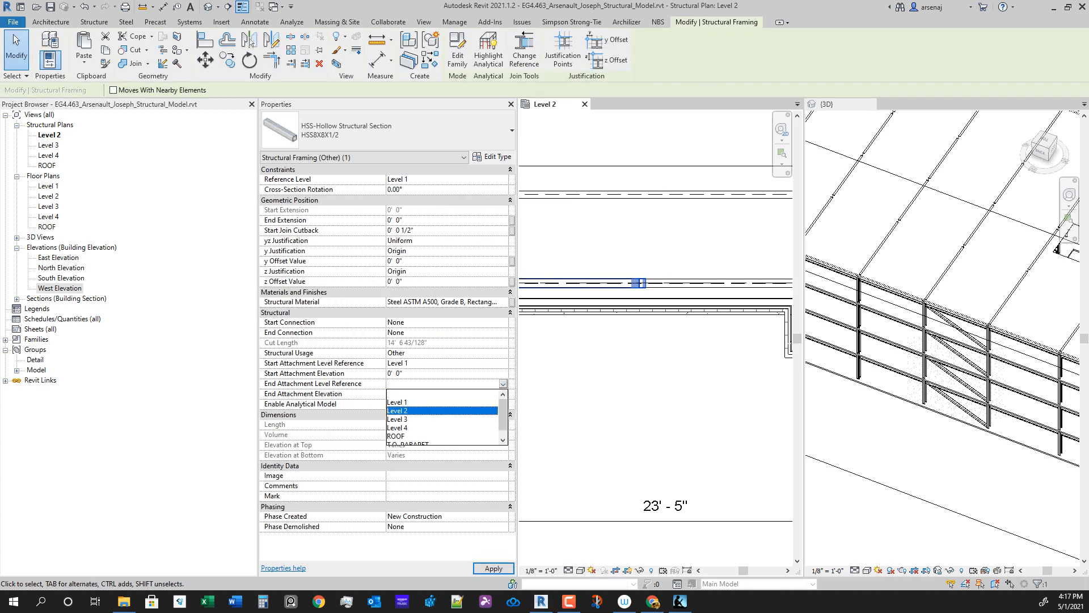
pyautogui.click(409, 411)
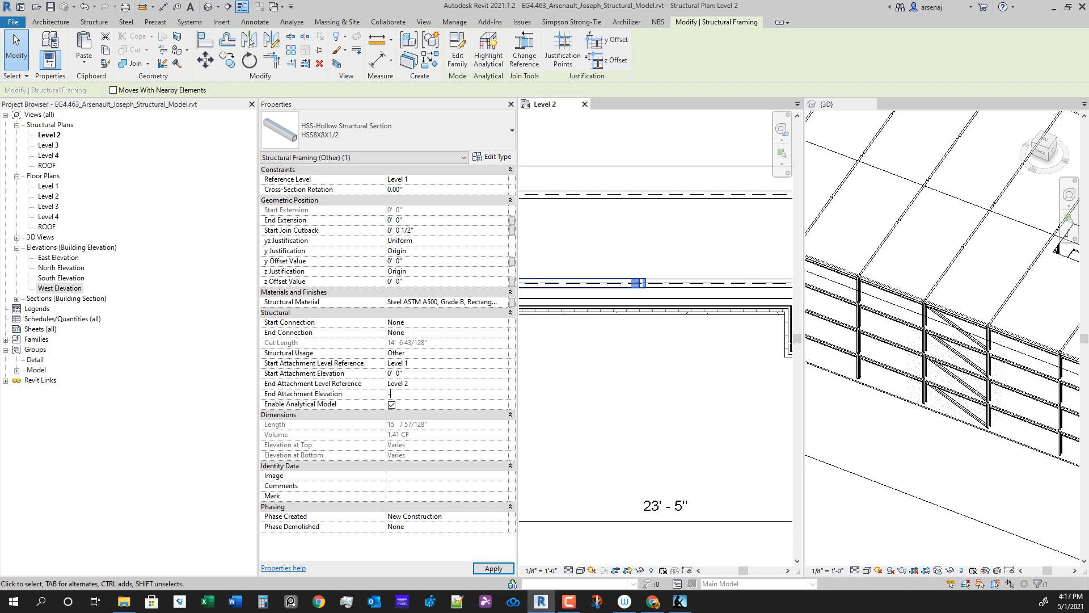
pyautogui.press('Escape')
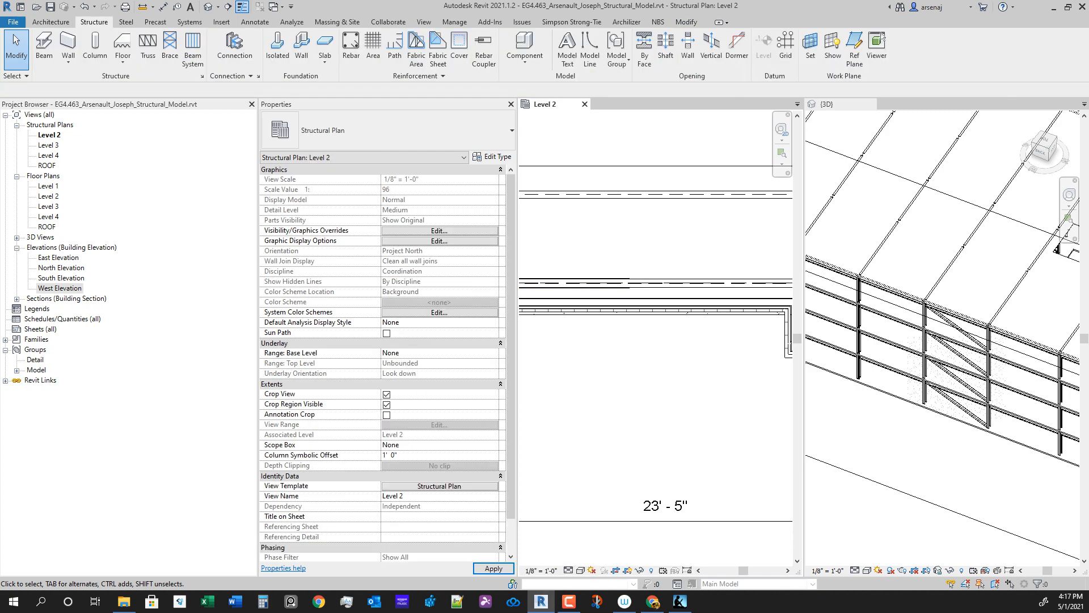
# Step: Open the West Elevation from its marker below the building, at the new ground-floor brace beside grid 3
pyautogui.scroll(-4, 652, 196)
pyautogui.moveTo(698, 386); pyautogui.dragTo(652, 375, button='middle')
pyautogui.moveTo(751, 474); pyautogui.dragTo(721, 506, button='middle')
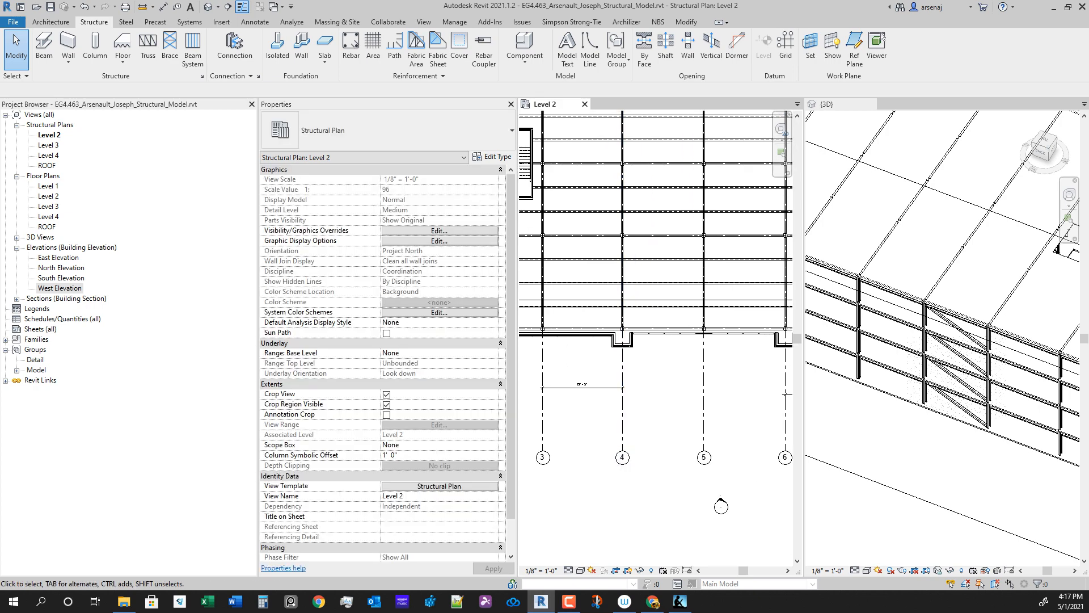
pyautogui.click(721, 499)
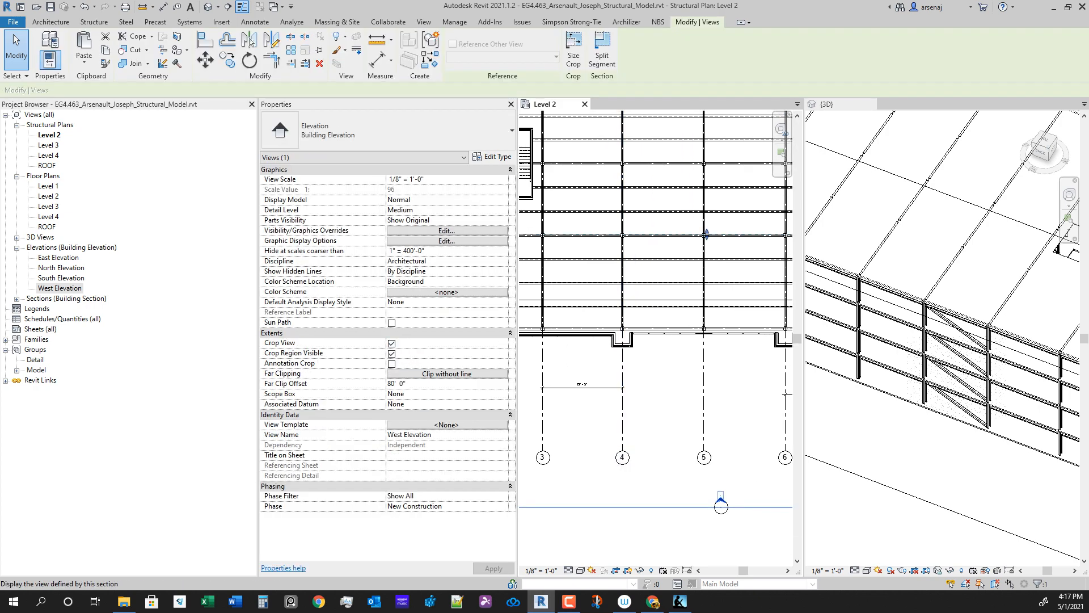
pyautogui.doubleClick(720, 498)
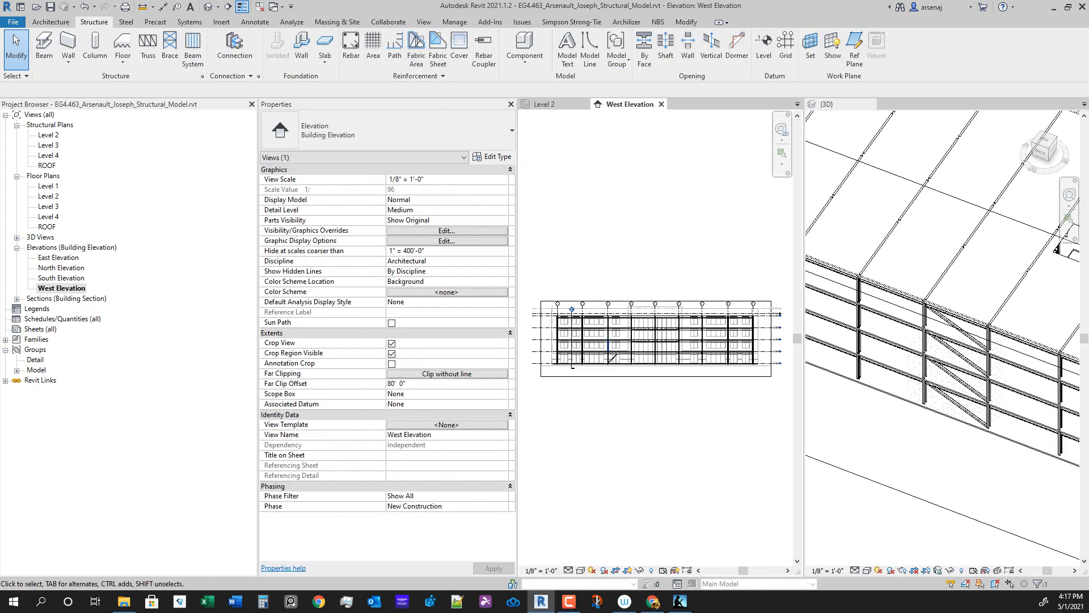
pyautogui.scroll(8, 587, 358)
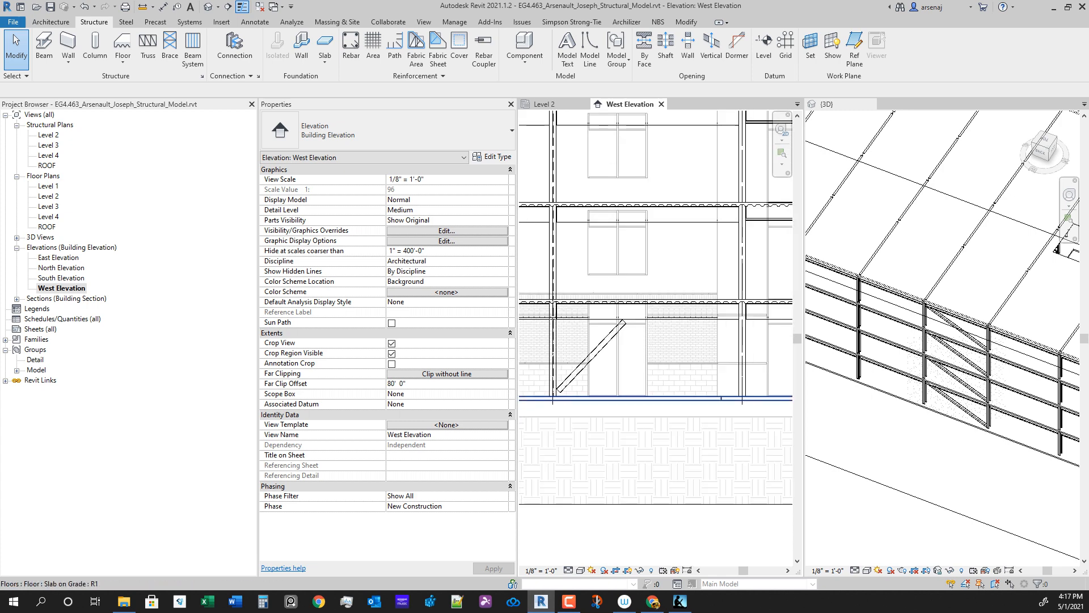
pyautogui.moveTo(587, 397); pyautogui.dragTo(611, 415, button='middle')
# Step: Select the new brace and inspect its end connection in the West Elevation and its position on the Level 2 plan
pyautogui.click(615, 370)
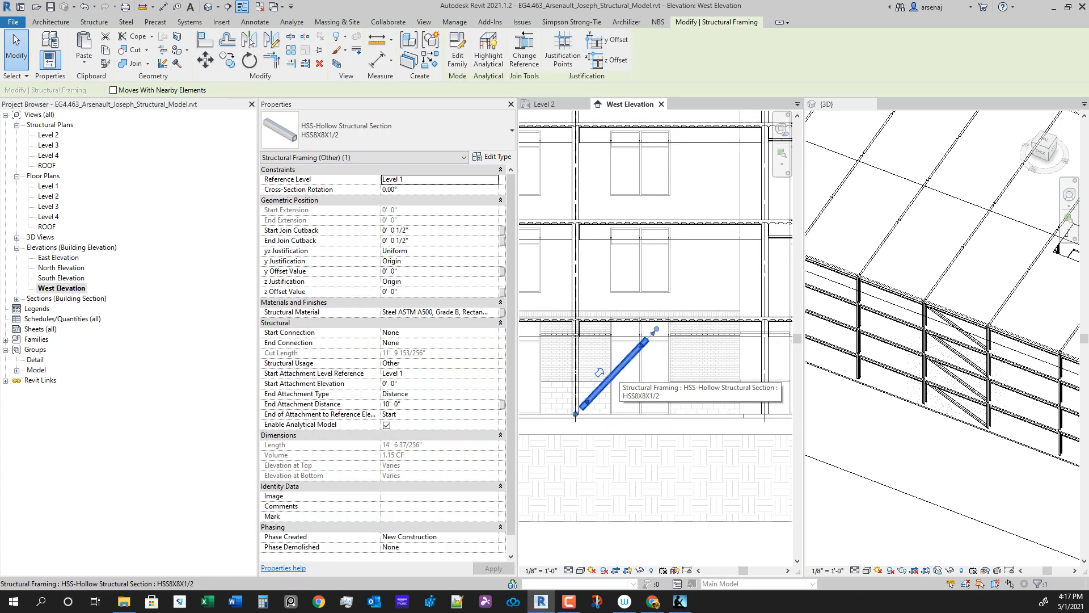
pyautogui.moveTo(615, 370); pyautogui.dragTo(644, 386, button='middle')
pyautogui.scroll(2, 644, 386)
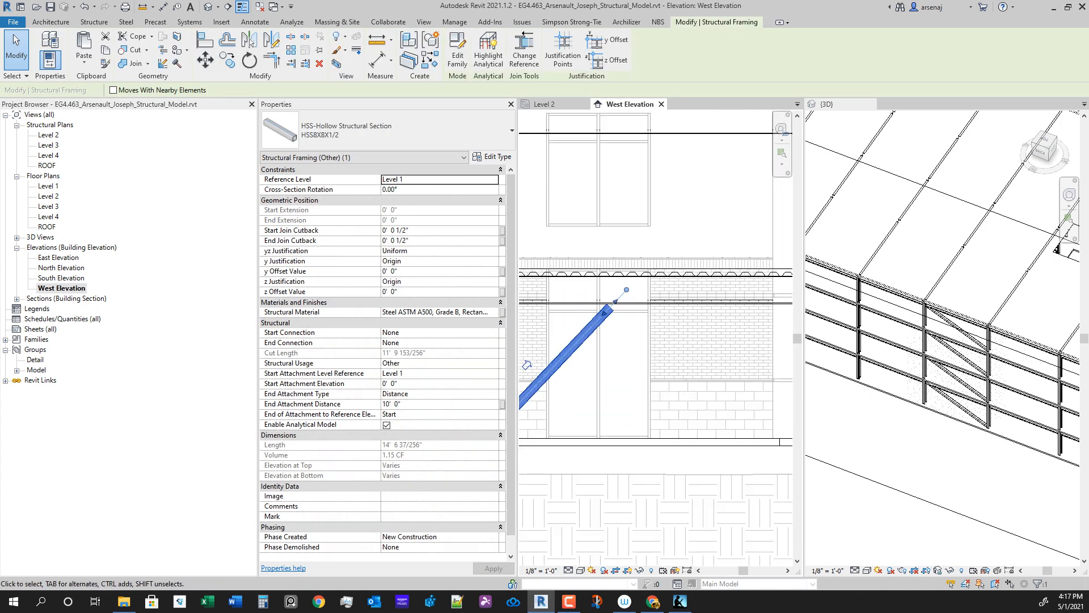
pyautogui.moveTo(527, 365); pyautogui.dragTo(592, 416, button='middle')
pyautogui.moveTo(669, 388)
pyautogui.mouseDown(button='middle')
pyautogui.moveTo(656, 373)
pyautogui.moveTo(589, 373)
pyautogui.moveTo(616, 376)
pyautogui.mouseUp(button='middle')
pyautogui.scroll(-1, 656, 373)
pyautogui.scroll(-1, 589, 373)
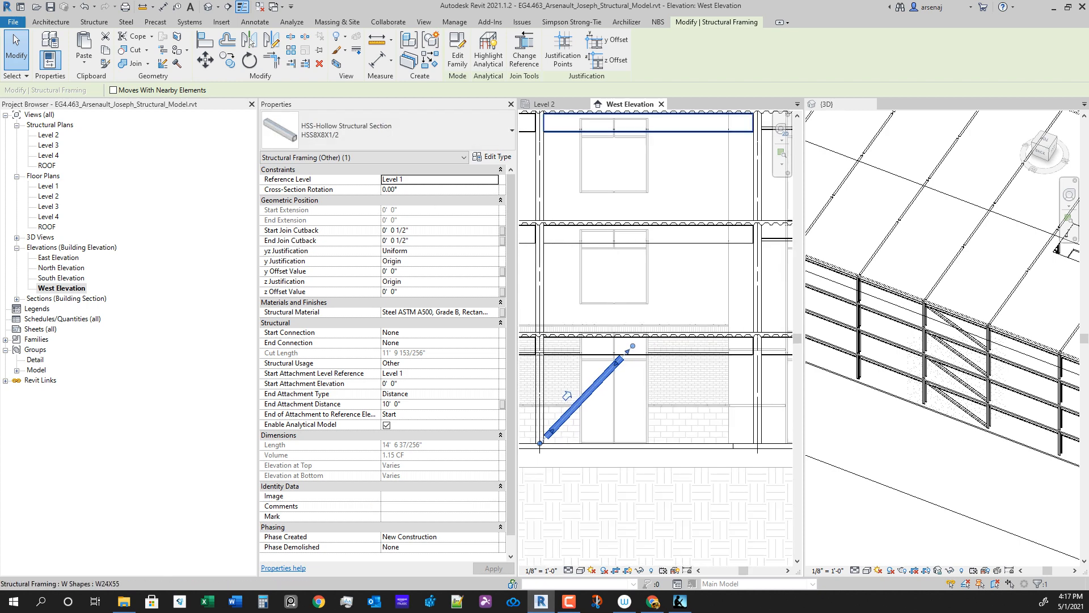
pyautogui.click(544, 103)
pyautogui.scroll(3, 536, 340)
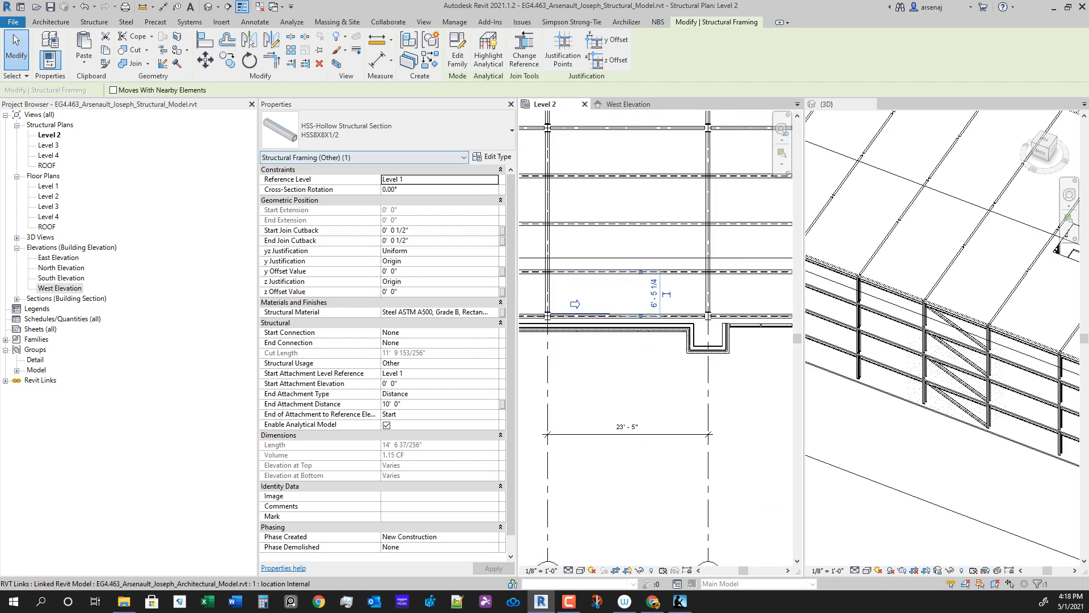
pyautogui.scroll(3, 614, 328)
pyautogui.scroll(-3, 614, 328)
pyautogui.moveTo(614, 329); pyautogui.dragTo(618, 356, button='middle')
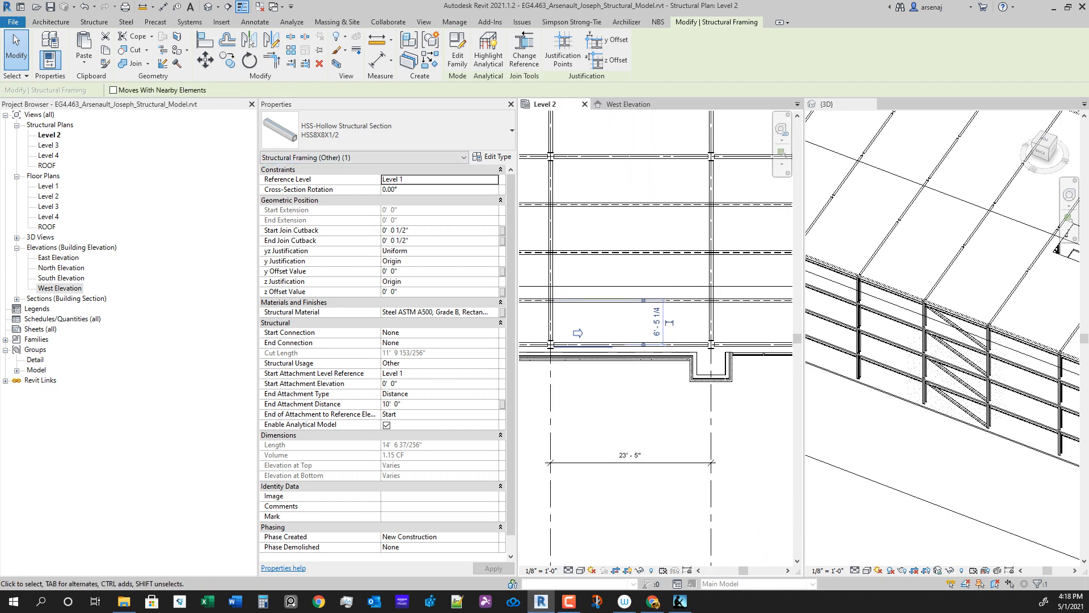
pyautogui.hotkey('ctrl', 'Tab')
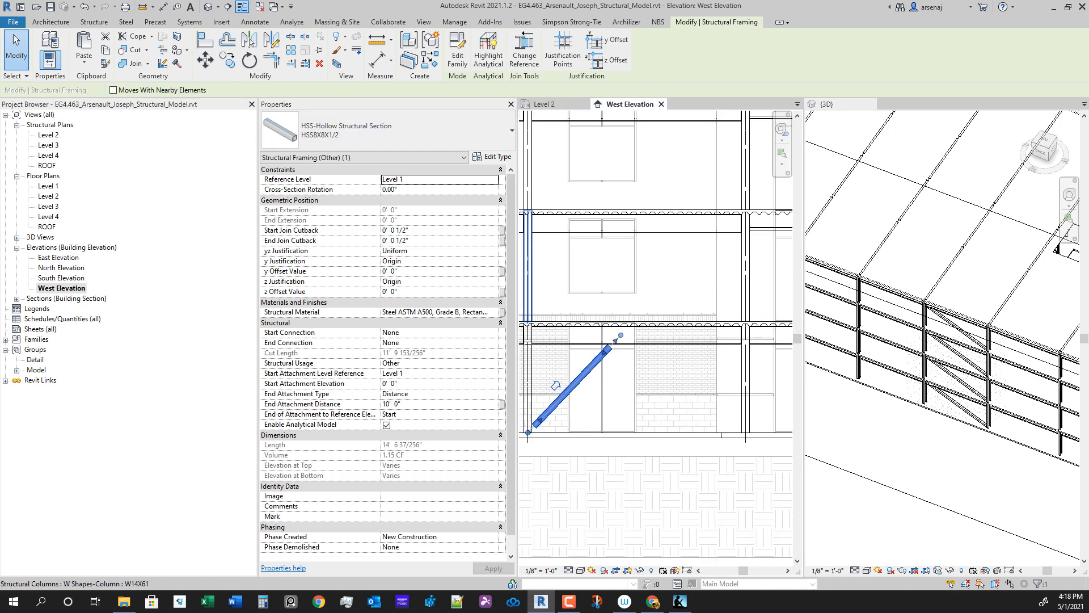
# Step: Mirror a copy of the brace about a vertical axis drawn through the beam's midpoint between grids 3 and 4
pyautogui.click(271, 41)
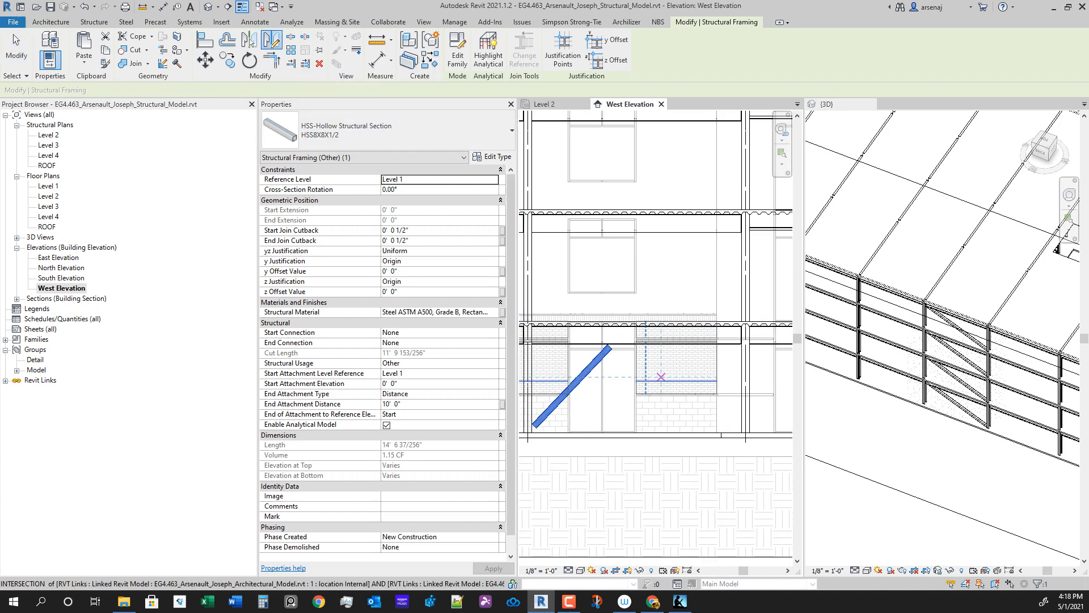
pyautogui.scroll(3, 646, 355)
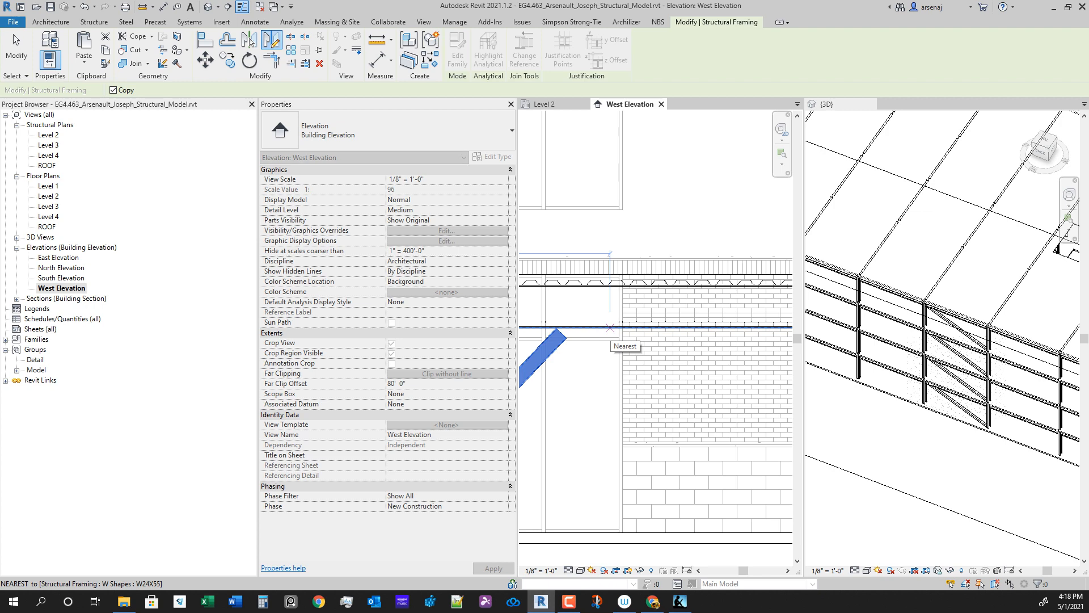
pyautogui.click(623, 327)
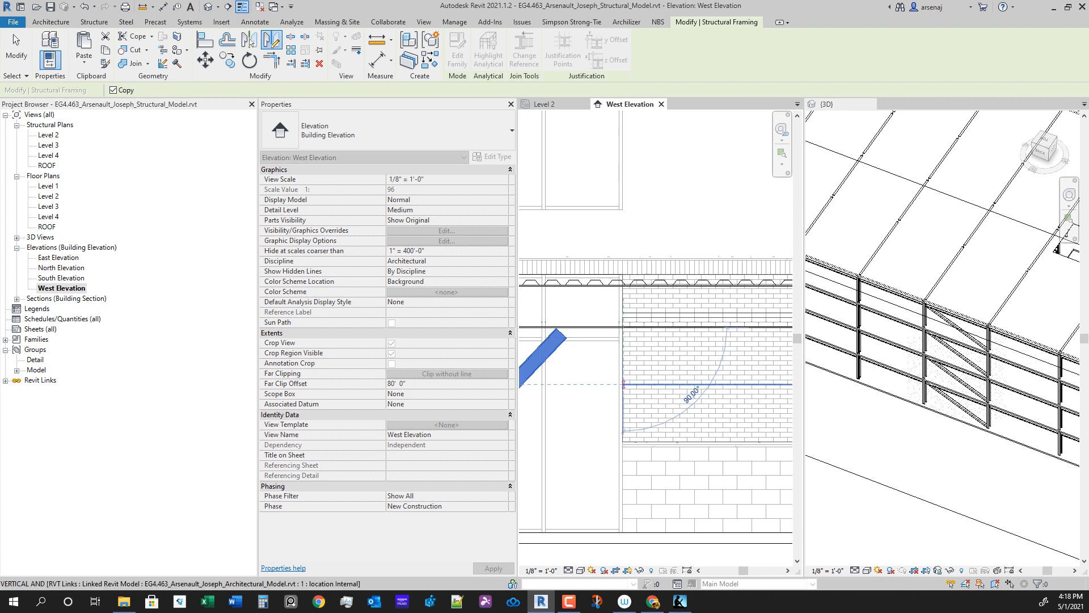
pyautogui.click(623, 384)
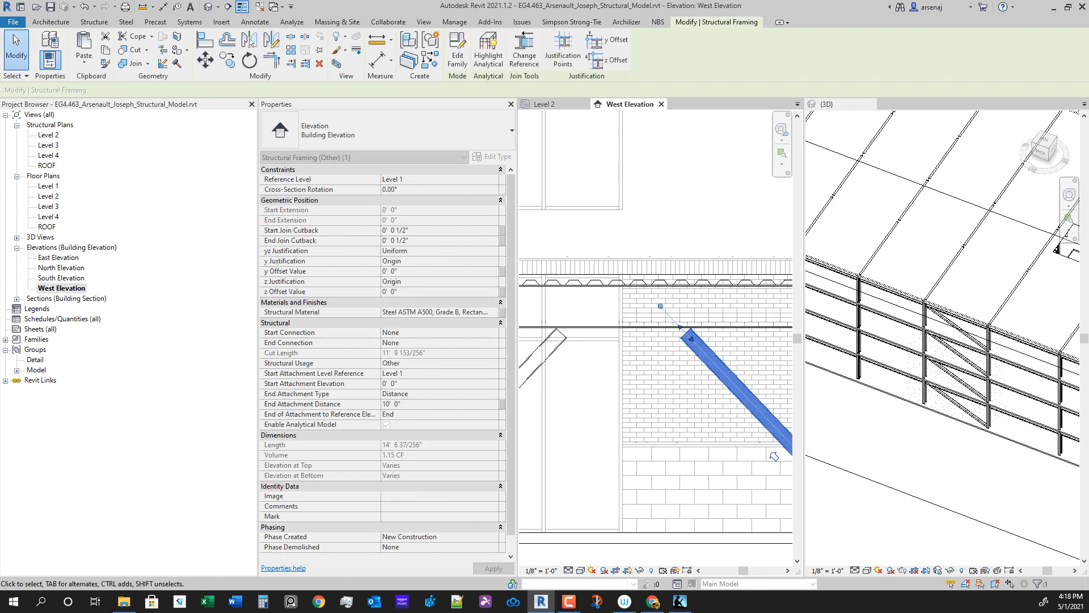
pyautogui.scroll(-3, 624, 384)
pyautogui.press('Escape')
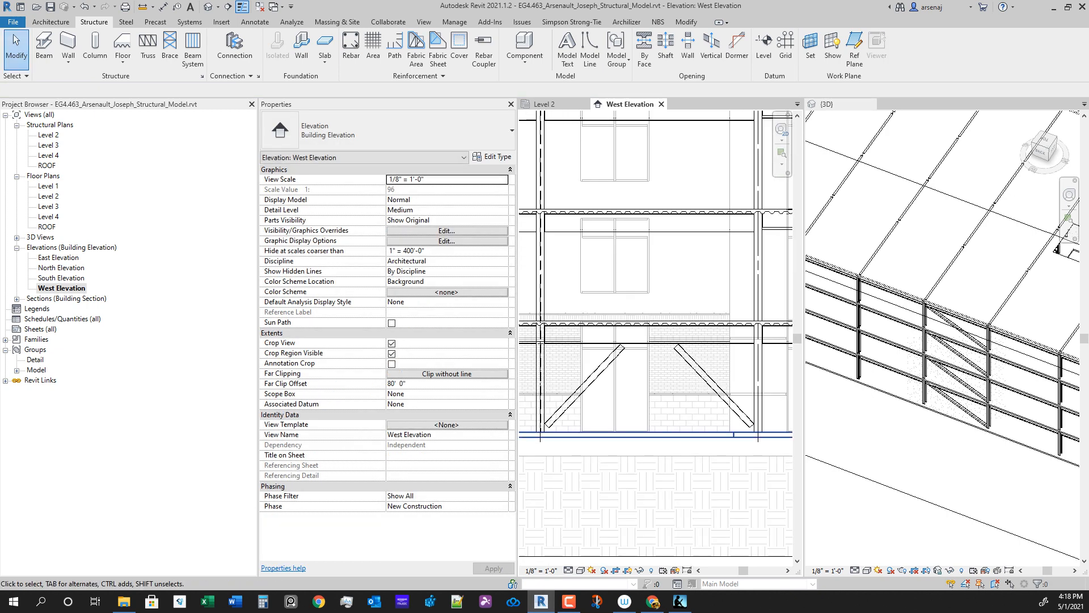
# Step: Examine the mirrored pair of ground-floor braces between grids 3 and 4 in the context of the West Elevation
pyautogui.scroll(-1, 658, 440)
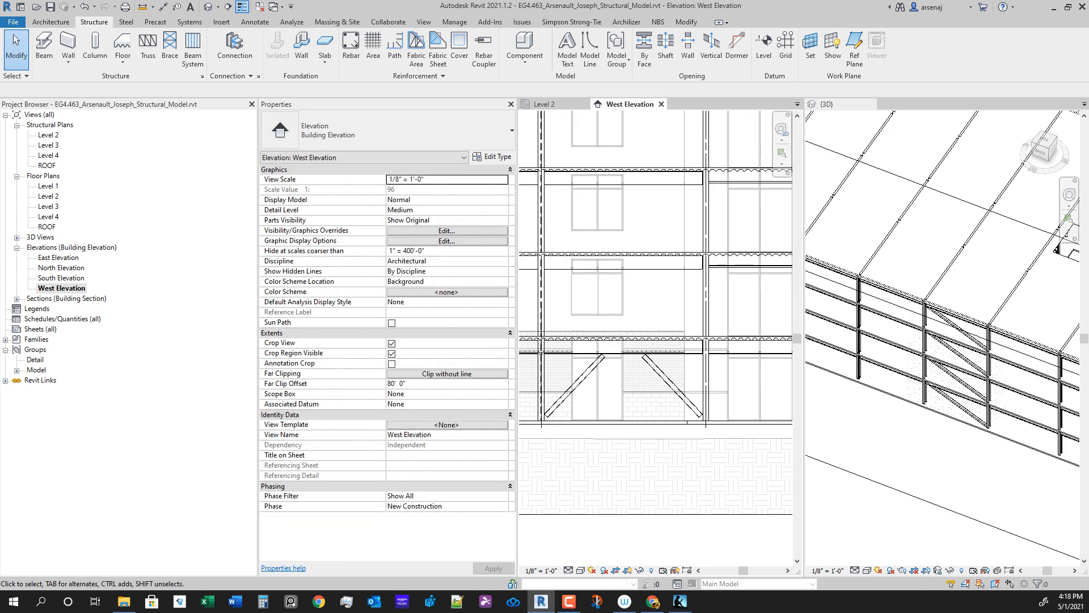
pyautogui.scroll(-3, 684, 451)
pyautogui.scroll(1, 714, 451)
pyautogui.moveTo(719, 451); pyautogui.dragTo(623, 446, button='middle')
pyautogui.scroll(-4, 620, 451)
pyautogui.scroll(3, 623, 446)
pyautogui.scroll(2, 681, 368)
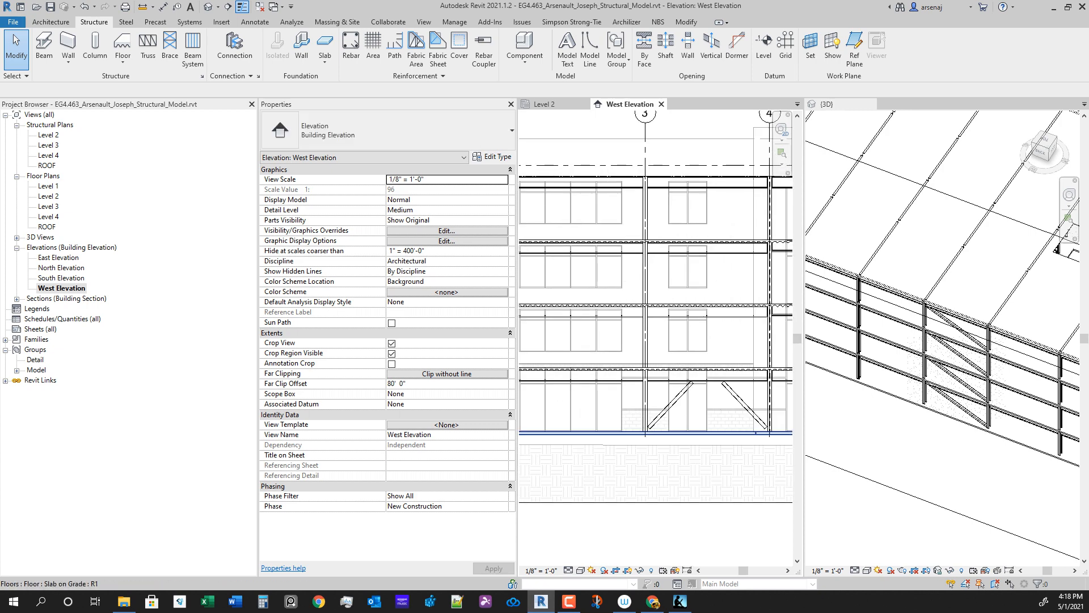
pyautogui.click(681, 363)
pyautogui.scroll(-3, 702, 453)
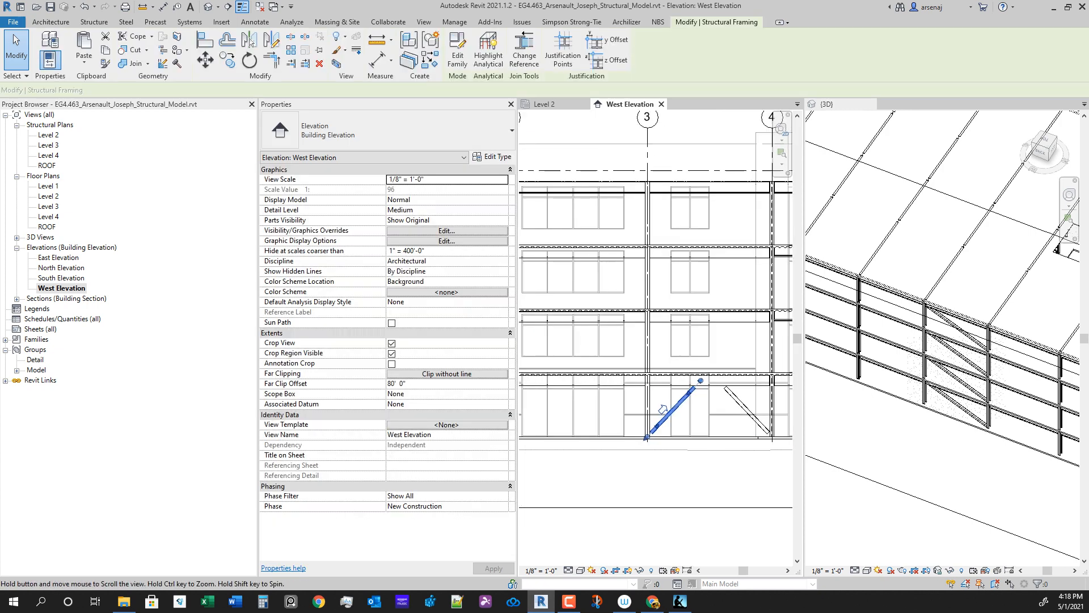
pyautogui.moveTo(737, 418); pyautogui.dragTo(696, 439, button='middle')
pyautogui.scroll(3, 695, 439)
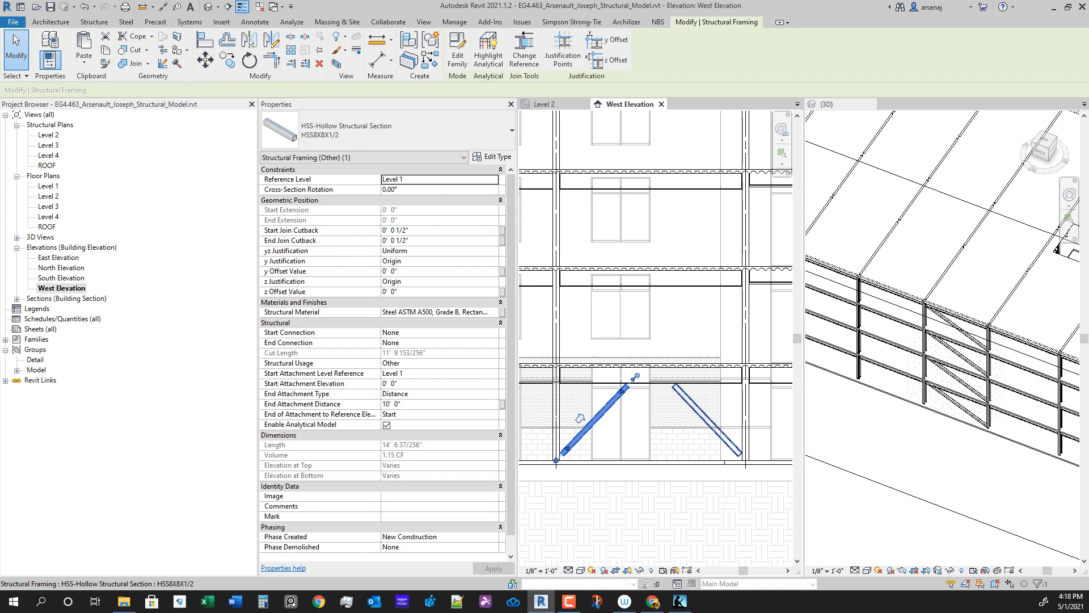
pyautogui.keyDown('ctrl'); pyautogui.click(693, 405); pyautogui.keyUp('ctrl')
pyautogui.scroll(1, 692, 428)
pyautogui.press('Escape')
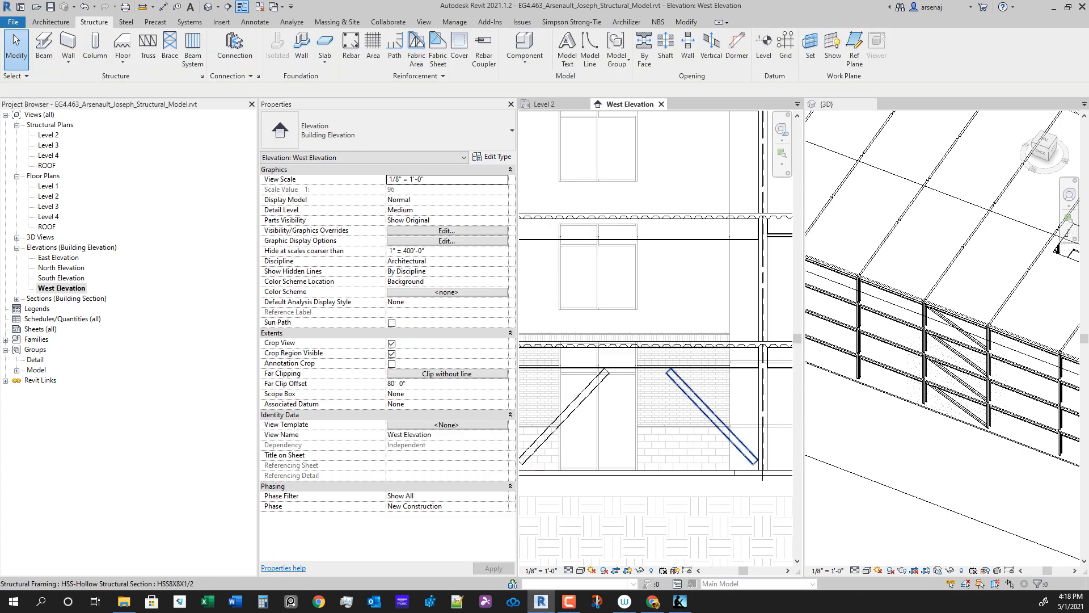
# Step: Select the mirrored brace beside grid 4, check its position on the Level 2 plan, and return to the West Elevation
pyautogui.click(711, 434)
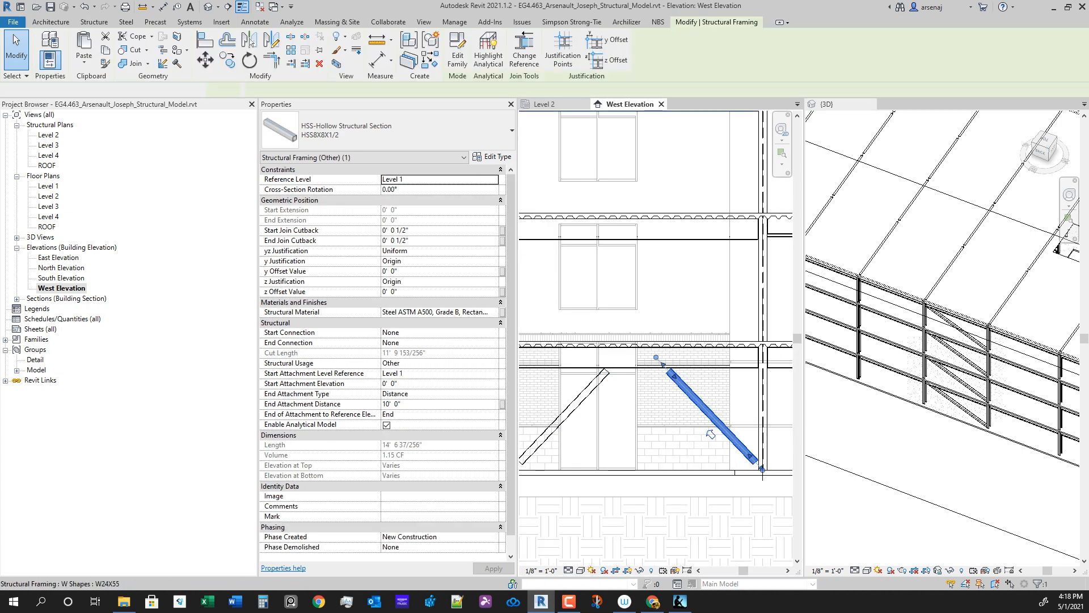
pyautogui.click(544, 104)
pyautogui.scroll(4, 574, 363)
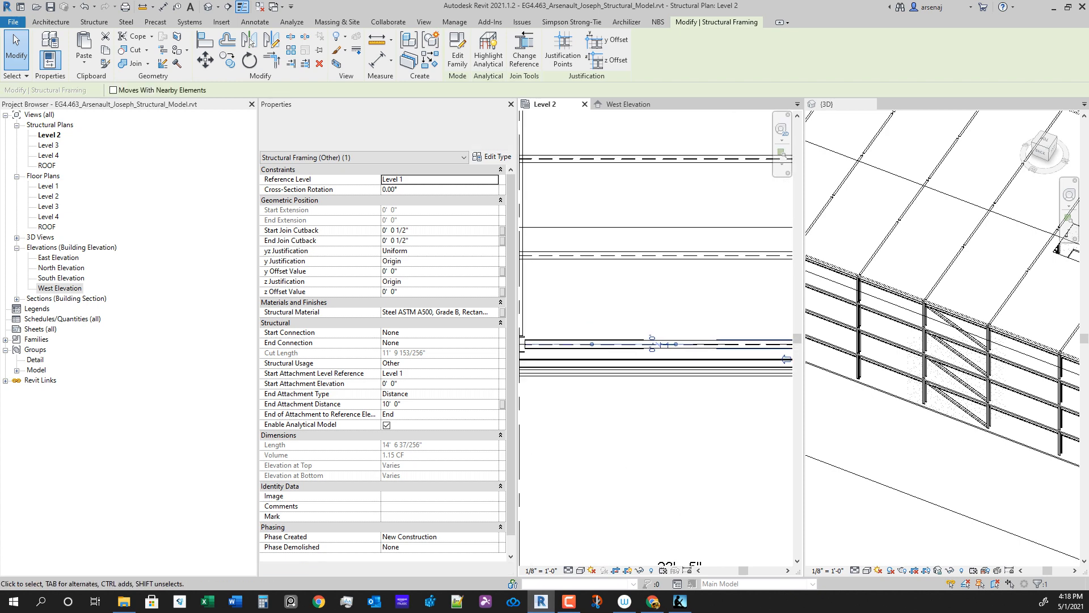
pyautogui.scroll(-4, 658, 397)
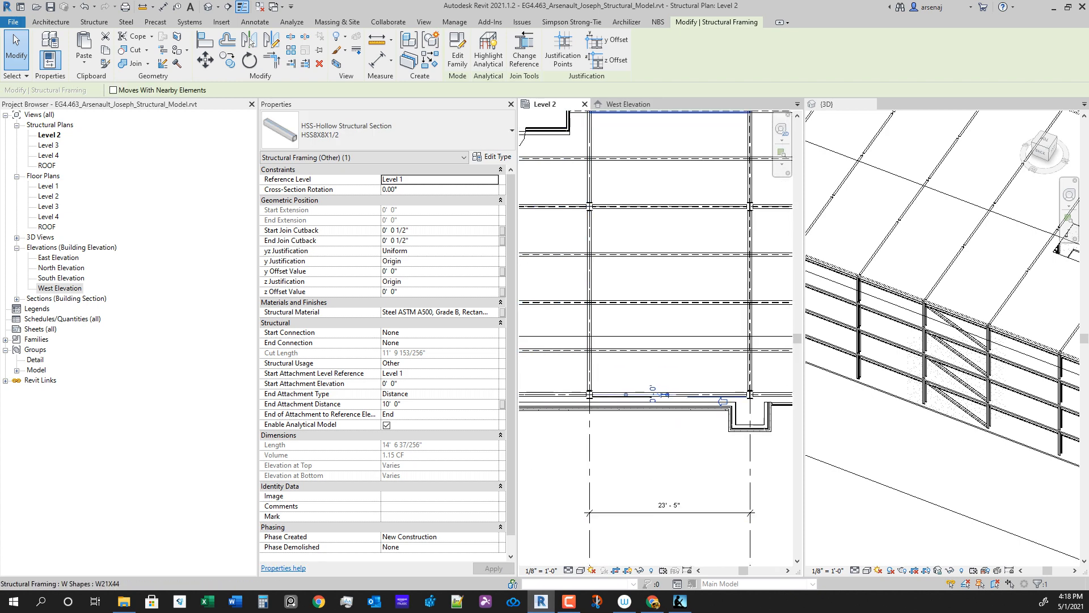
pyautogui.hotkey('ctrl', 'Tab')
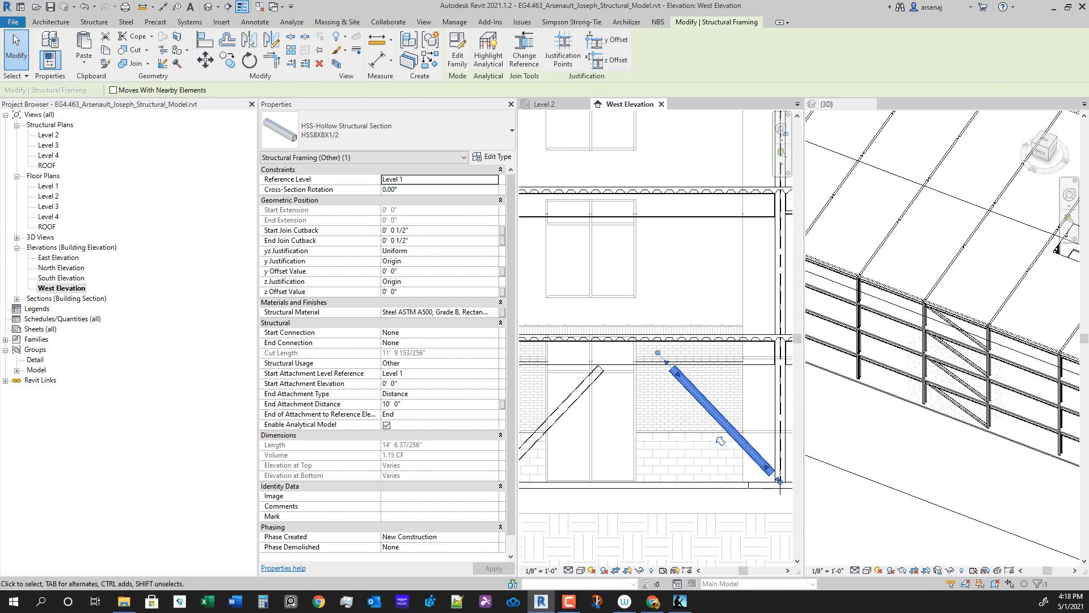
# Step: Set the end attachment distance of the ground-floor brace beside grid 4 to 8' 0"
pyautogui.moveTo(720, 441); pyautogui.dragTo(705, 428, button='middle')
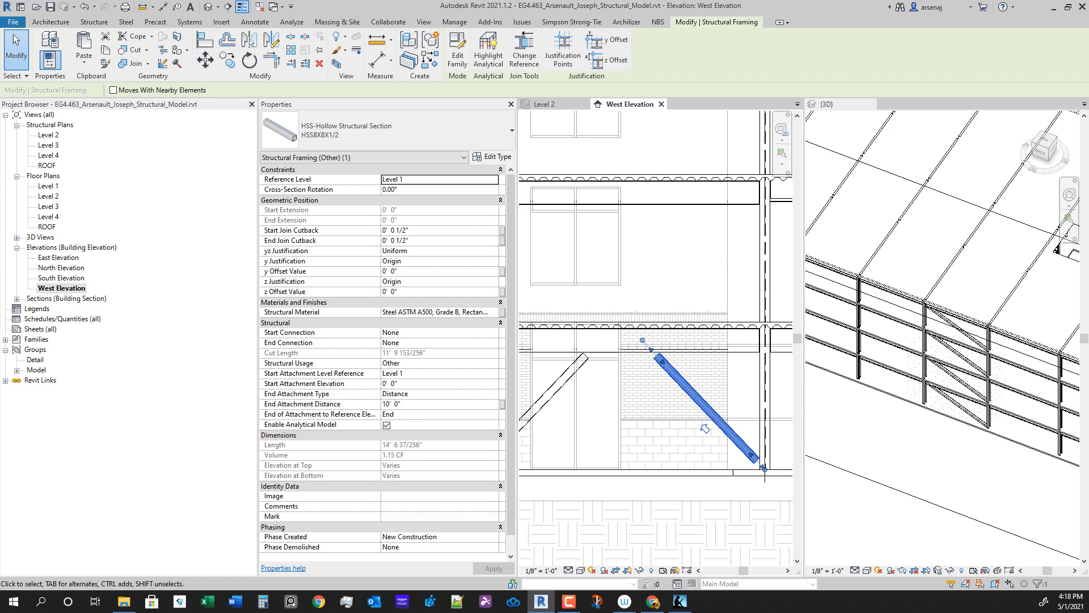
pyautogui.scroll(-5, 705, 429)
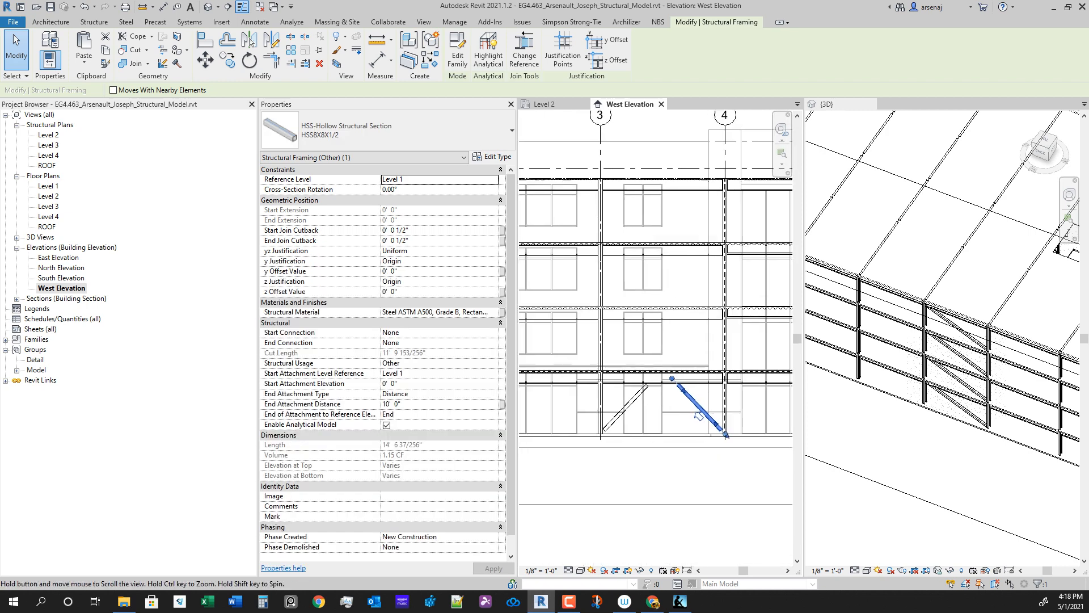
pyautogui.moveTo(705, 430); pyautogui.dragTo(747, 423, button='middle')
pyautogui.scroll(-1, 711, 434)
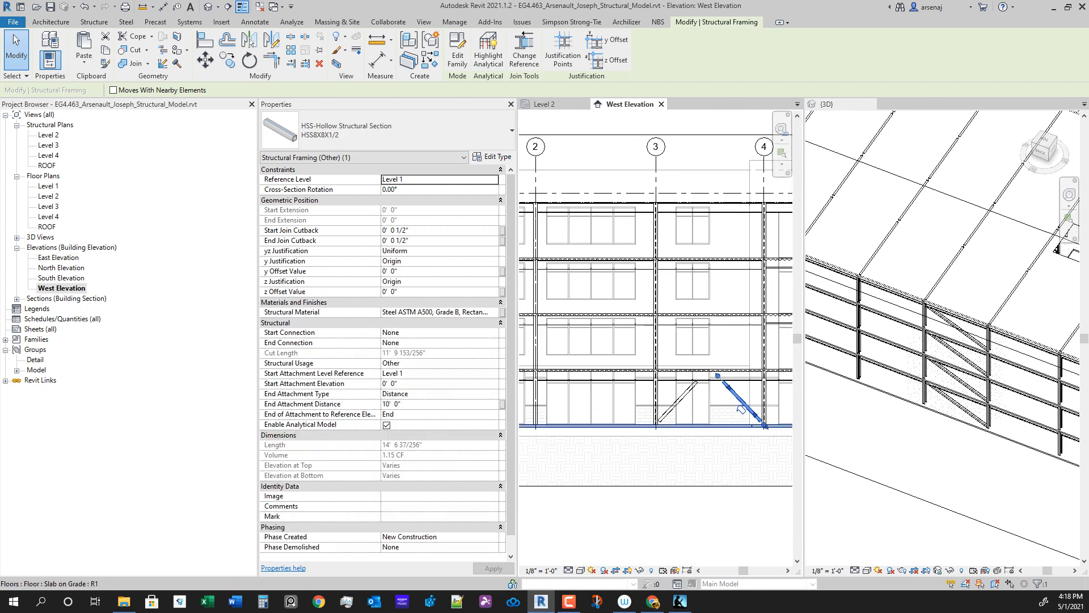
pyautogui.scroll(-1, 737, 406)
pyautogui.scroll(4, 734, 408)
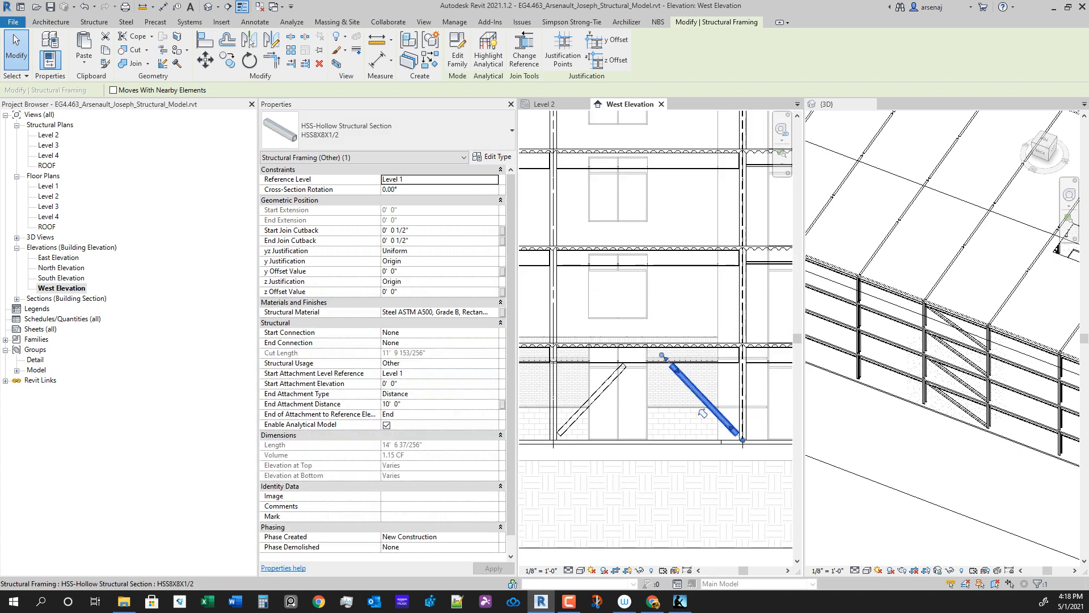
pyautogui.click(442, 394)
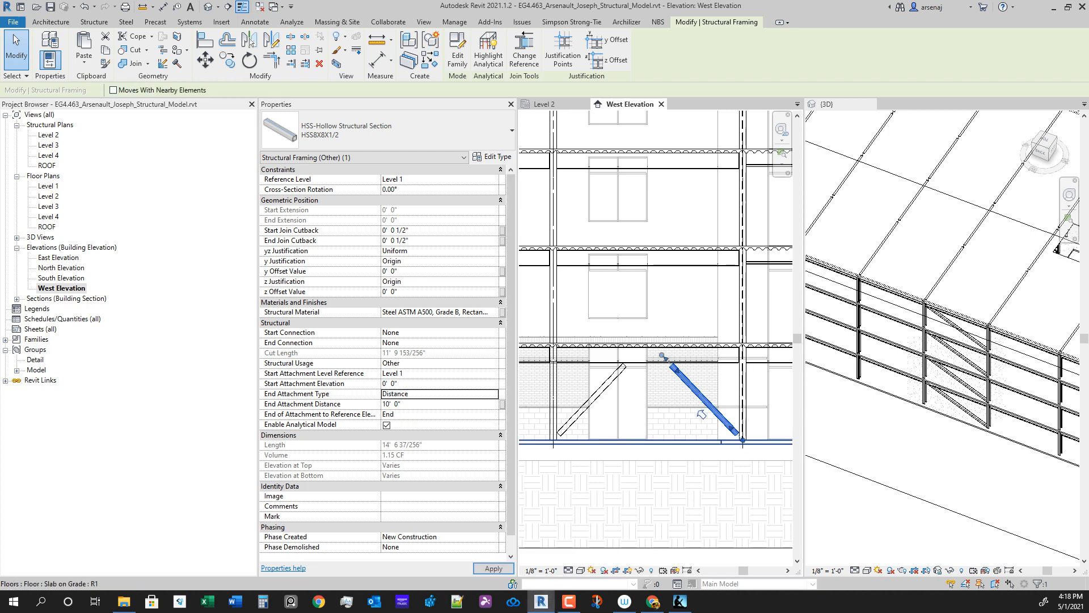
pyautogui.click(391, 404)
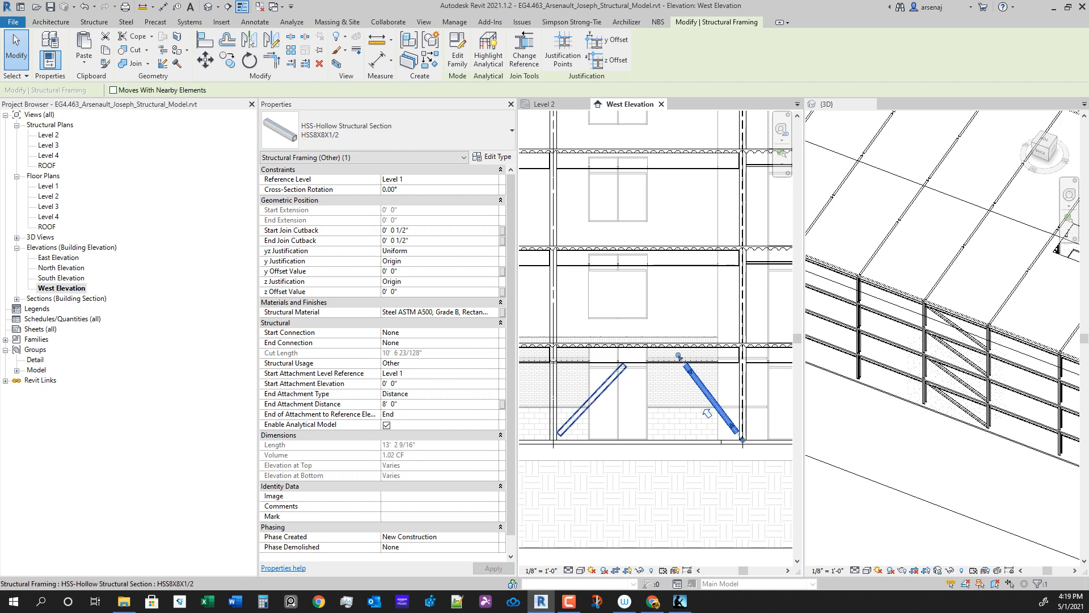
# Step: Set the end attachment distance of the ground-floor brace beside grid 3 to 8' 0" and clear the selection
pyautogui.click(576, 397)
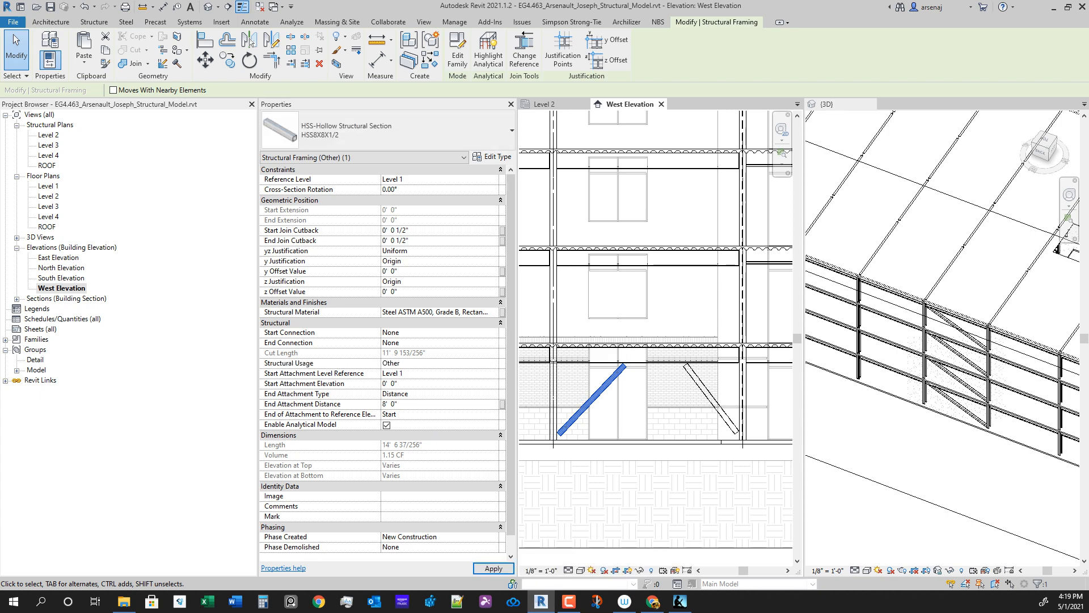
pyautogui.scroll(3, 637, 375)
pyautogui.press('Escape')
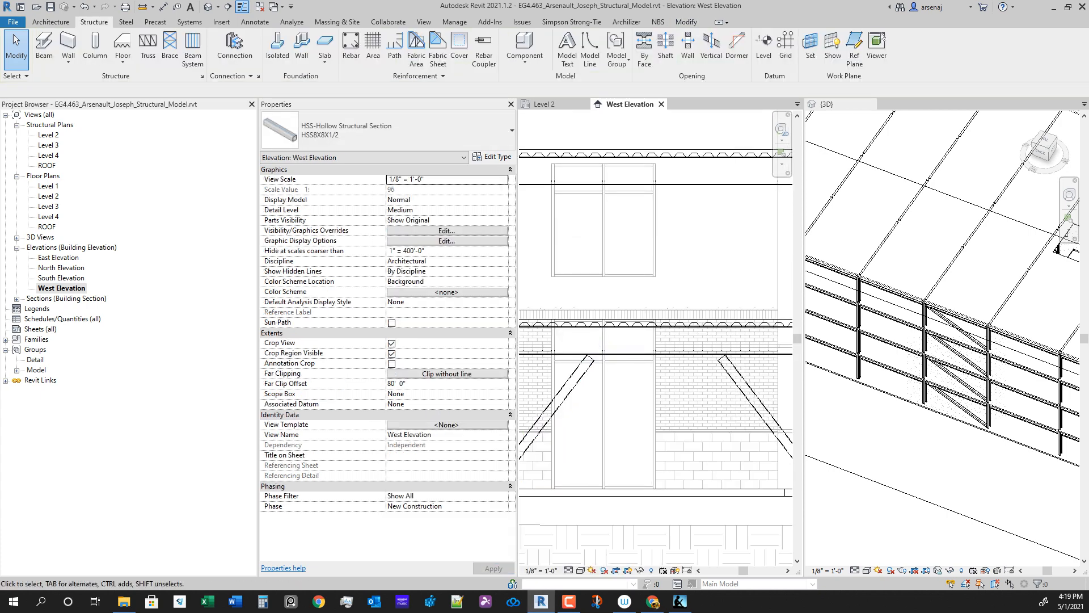
# Step: Make multiple copies of both ground-floor braces vertically from Level 1 to Levels 2, 3 and 4
pyautogui.scroll(-4, 689, 335)
pyautogui.scroll(1, 709, 391)
pyautogui.click(732, 374)
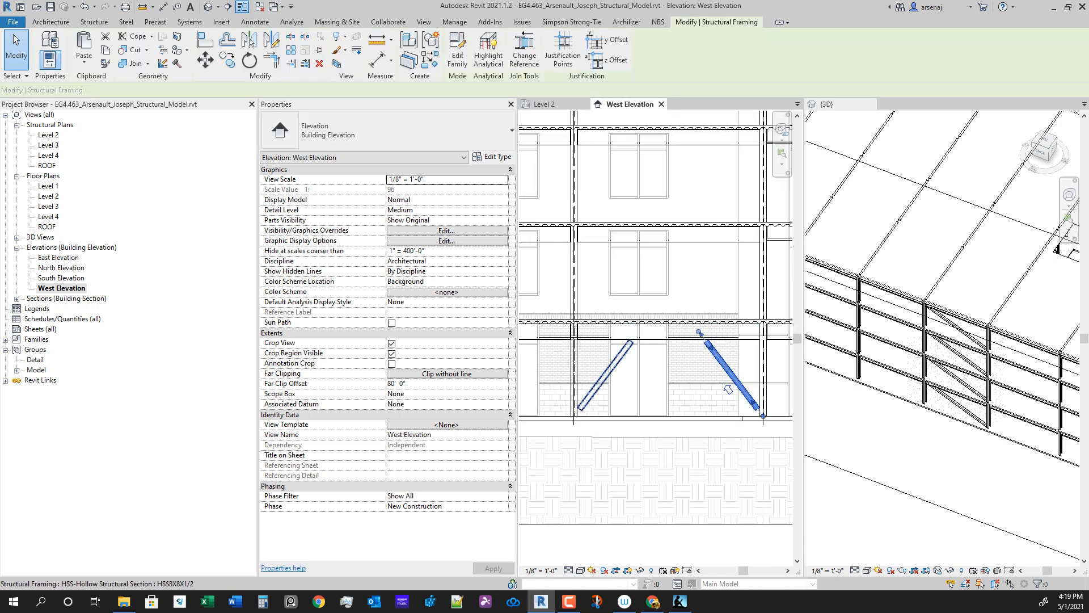
pyautogui.keyDown('ctrl'); pyautogui.click(604, 375); pyautogui.keyUp('ctrl')
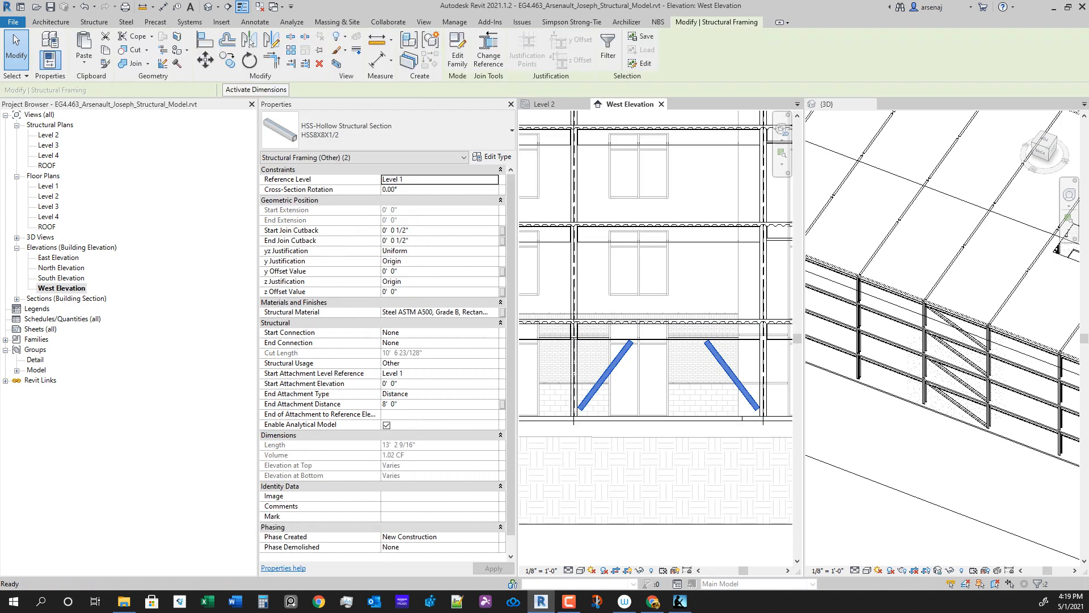
pyautogui.press('c')
pyautogui.press('o')
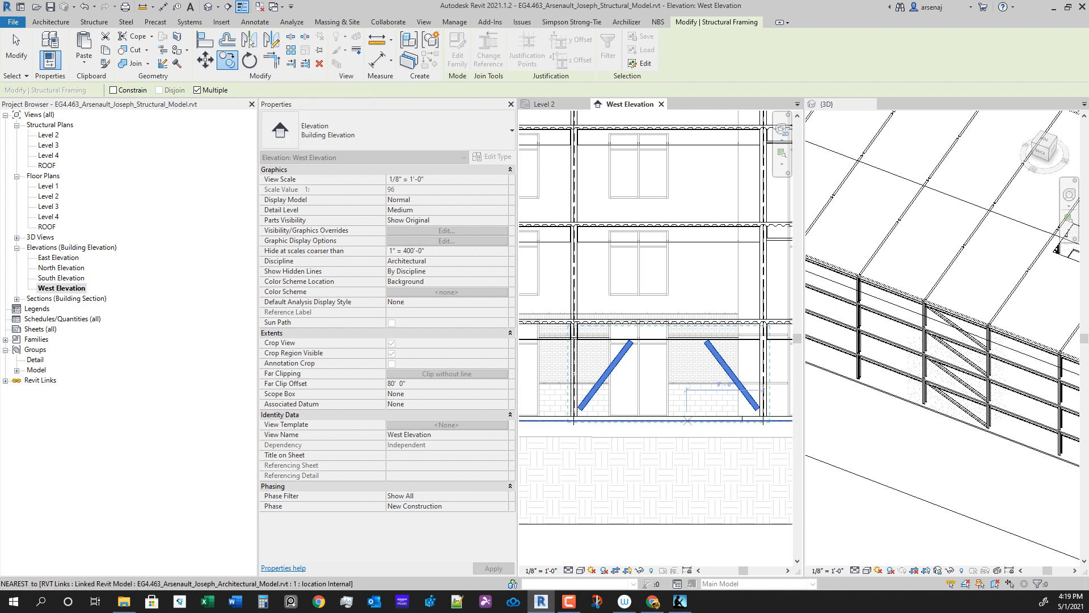
pyautogui.scroll(-3, 729, 443)
pyautogui.scroll(-1, 729, 443)
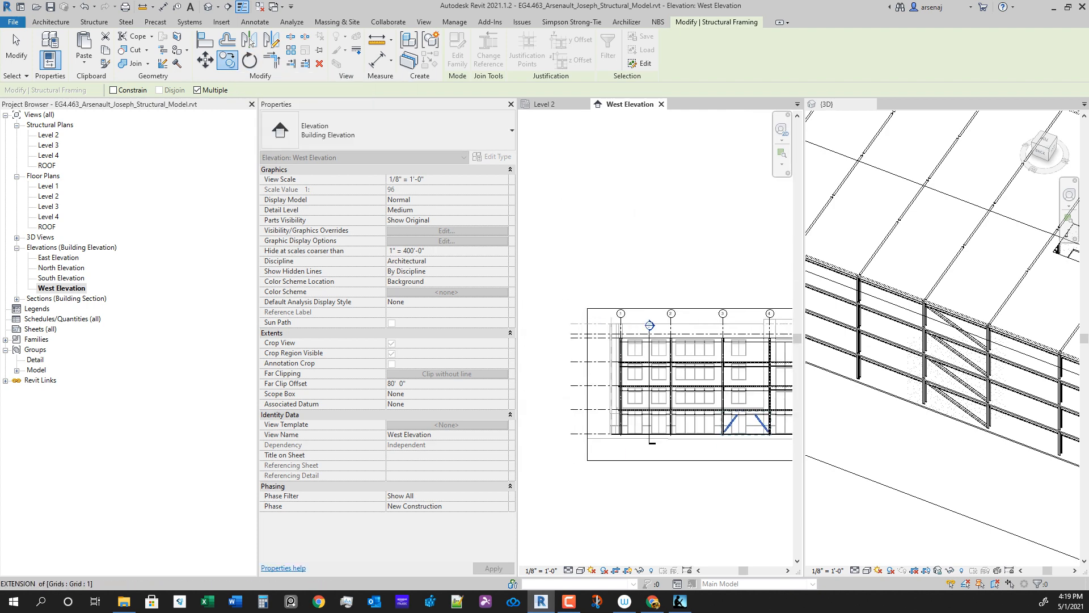
pyautogui.click(600, 434)
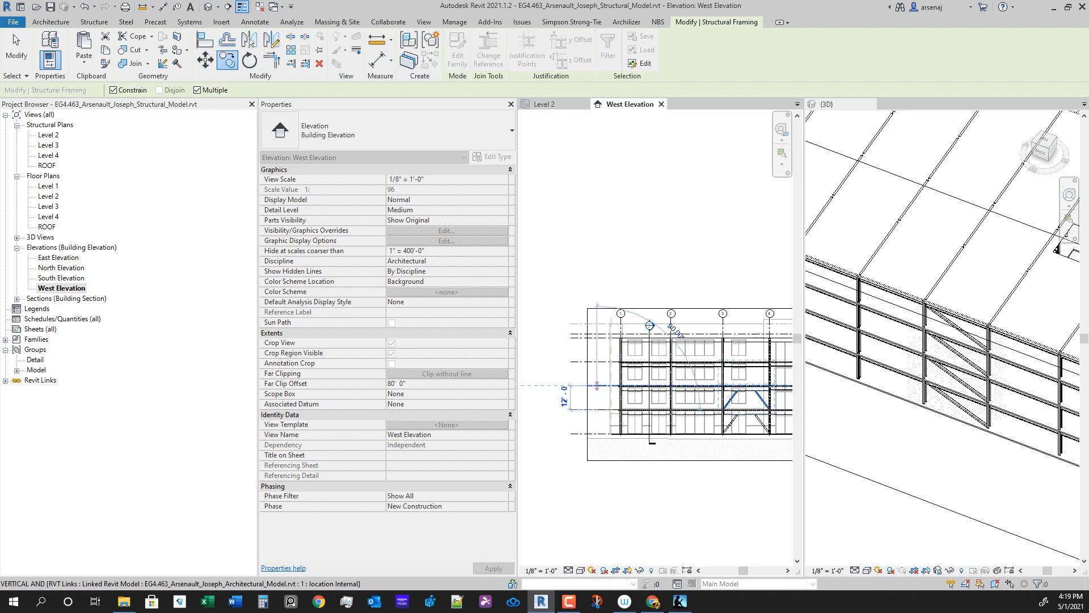
pyautogui.click(597, 361)
pyautogui.scroll(5, 635, 397)
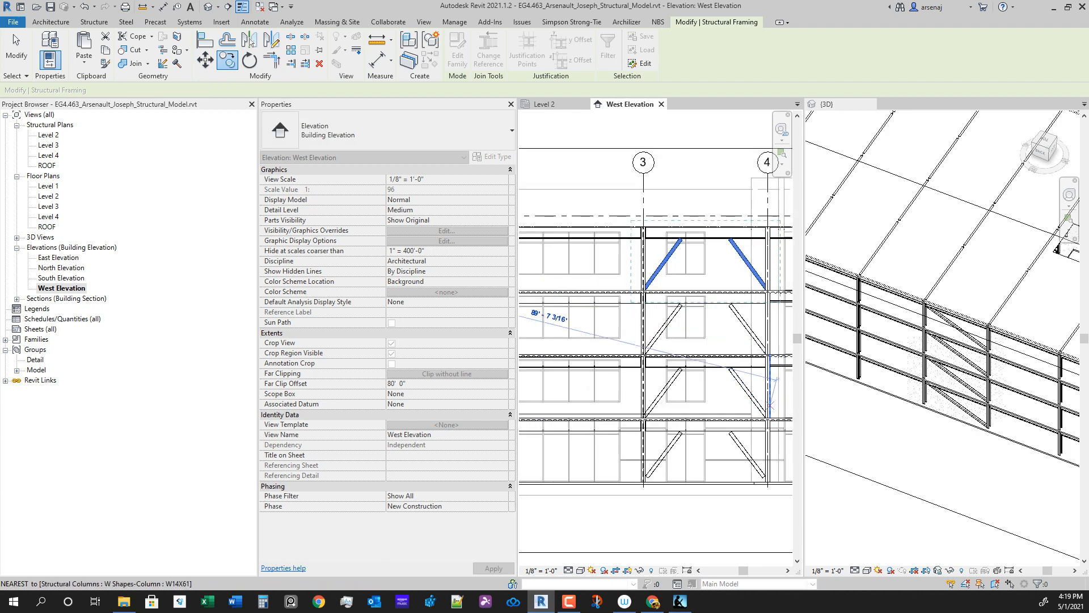
pyautogui.press('Escape')
pyautogui.press('Escape')
# Step: Select the Level 2 brace beside grid 3 and examine it with the copied braces in the West Elevation
pyautogui.scroll(3, 609, 411)
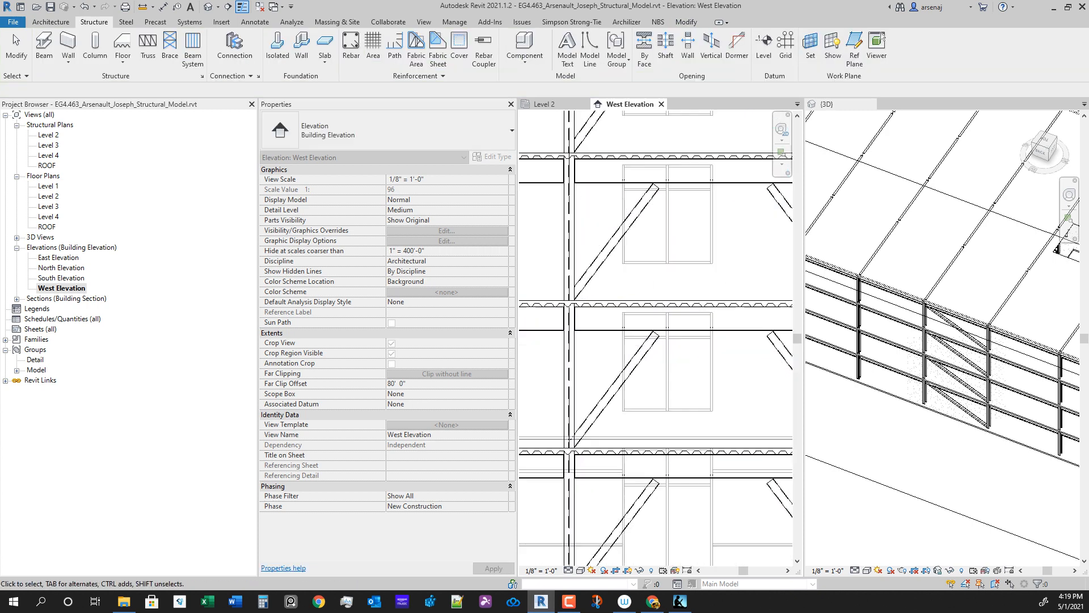
pyautogui.click(610, 370)
pyautogui.scroll(-3, 610, 369)
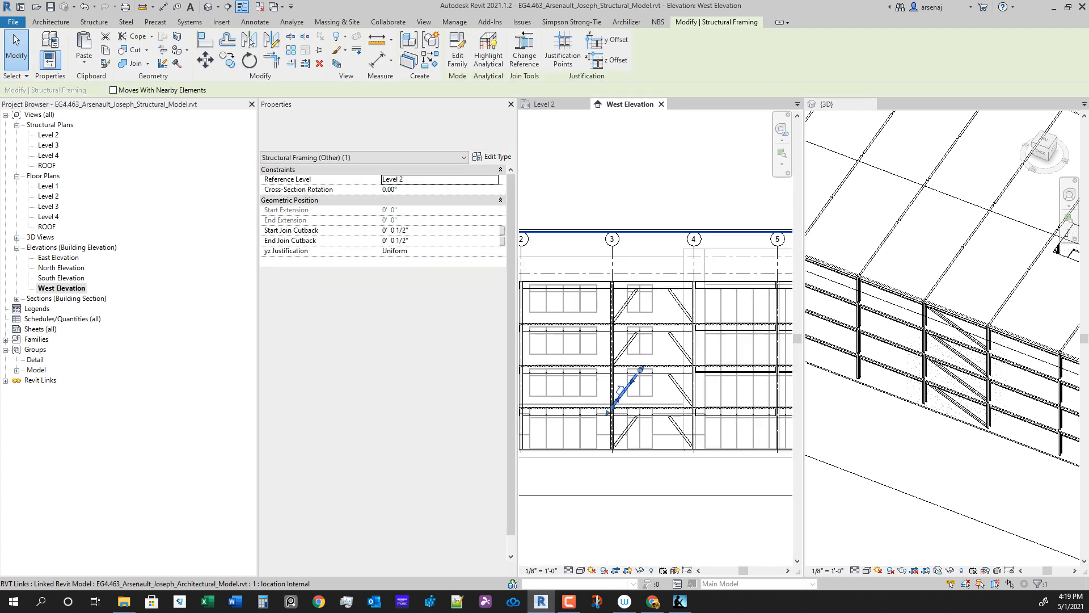
pyautogui.scroll(2, 597, 383)
pyautogui.scroll(-3, 689, 421)
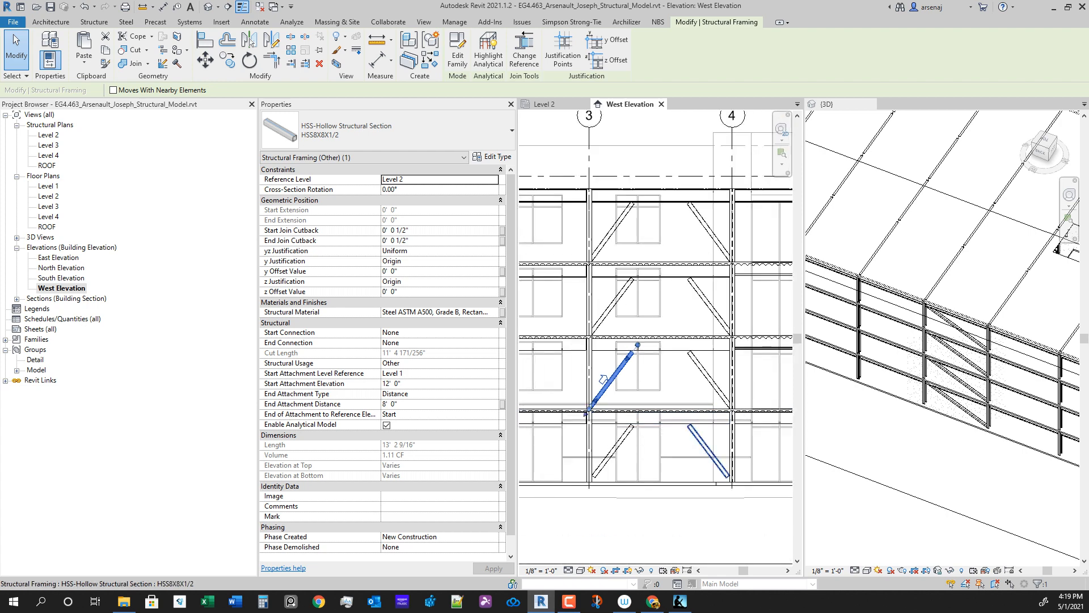
pyautogui.scroll(-4, 697, 422)
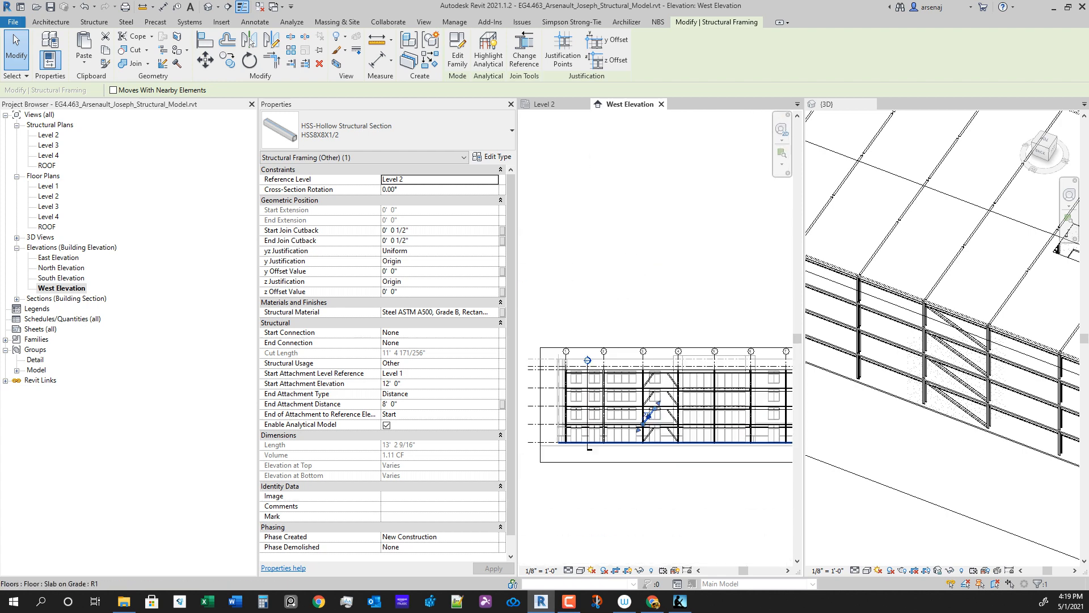
pyautogui.scroll(3, 639, 440)
# Step: Examine the stacked braces between grids 3 and 4 in the 3D view
pyautogui.scroll(-4, 941, 363)
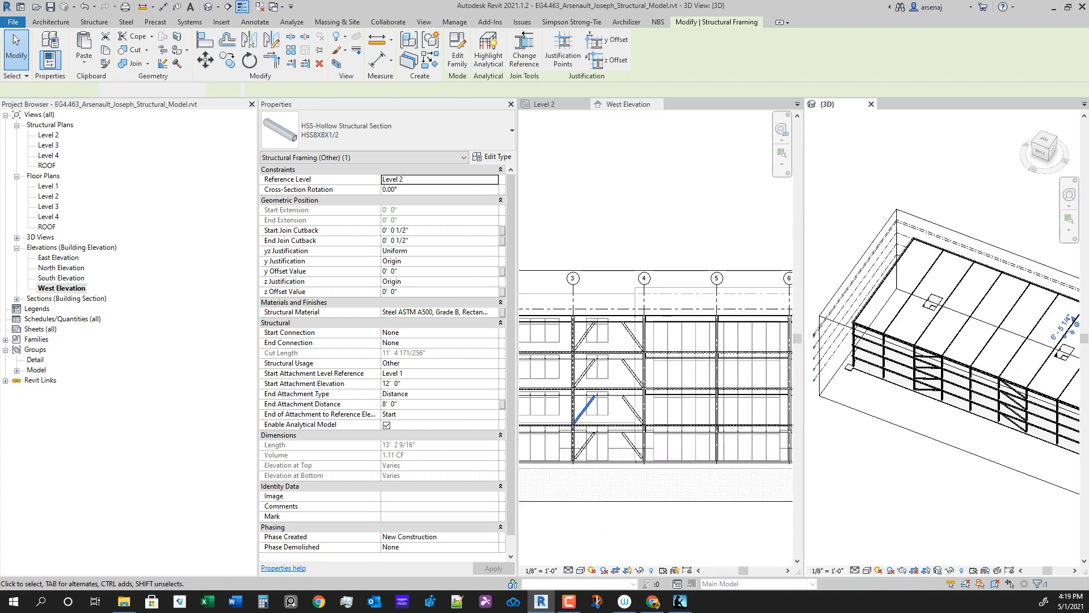
pyautogui.keyDown('shift'); pyautogui.moveTo(998, 385); pyautogui.dragTo(930, 397, button='middle'); pyautogui.keyUp('shift')
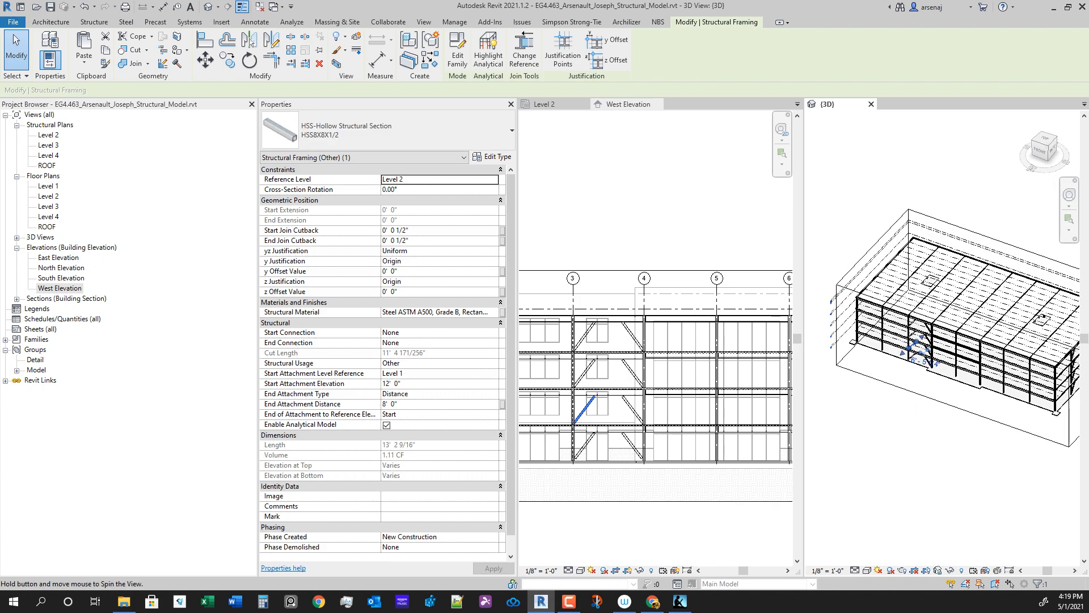
pyautogui.scroll(3, 941, 397)
pyautogui.keyDown('shift'); pyautogui.moveTo(924, 352); pyautogui.dragTo(915, 406, button='middle'); pyautogui.keyUp('shift')
pyautogui.moveTo(907, 227); pyautogui.dragTo(953, 283, button='middle')
pyautogui.scroll(3, 955, 361)
pyautogui.keyDown('shift'); pyautogui.moveTo(956, 360); pyautogui.dragTo(931, 359, button='middle'); pyautogui.keyUp('shift')
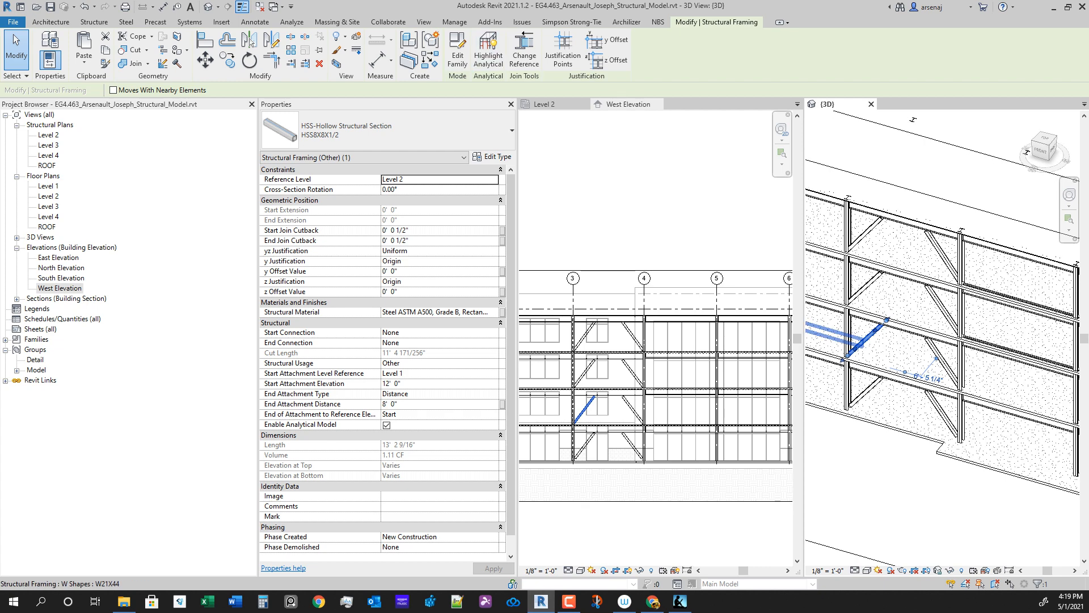
# Step: Use Trim/Extend Multiple Elements with the grid 3 column reference as boundary on the three upper braces beside it
pyautogui.press('Escape')
pyautogui.scroll(5, 818, 310)
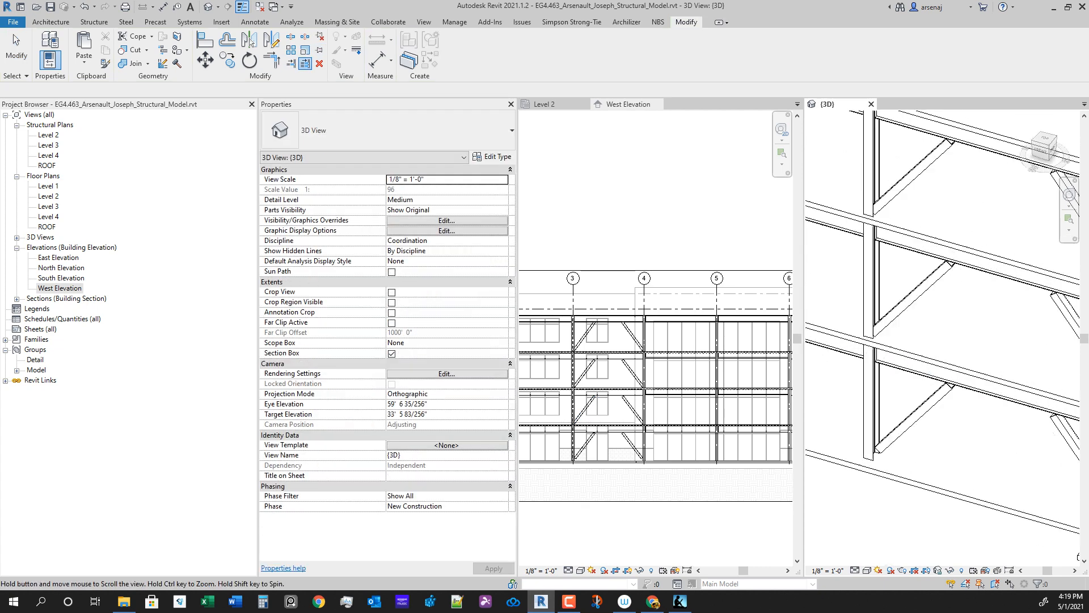
pyautogui.keyDown('shift'); pyautogui.moveTo(964, 397); pyautogui.dragTo(881, 430, button='middle'); pyautogui.keyUp('shift')
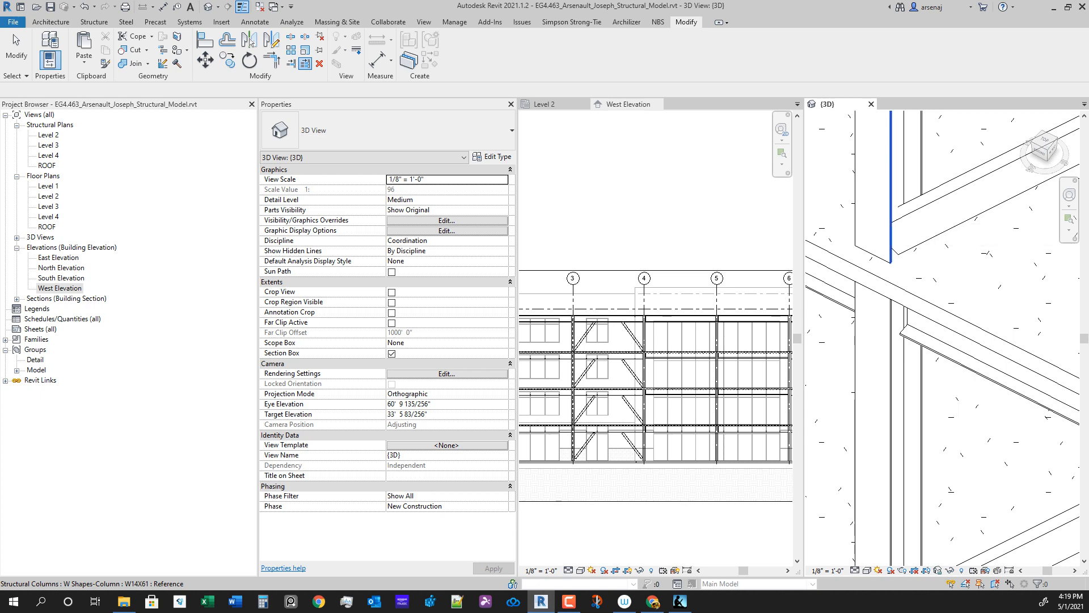
pyautogui.scroll(-3, 904, 410)
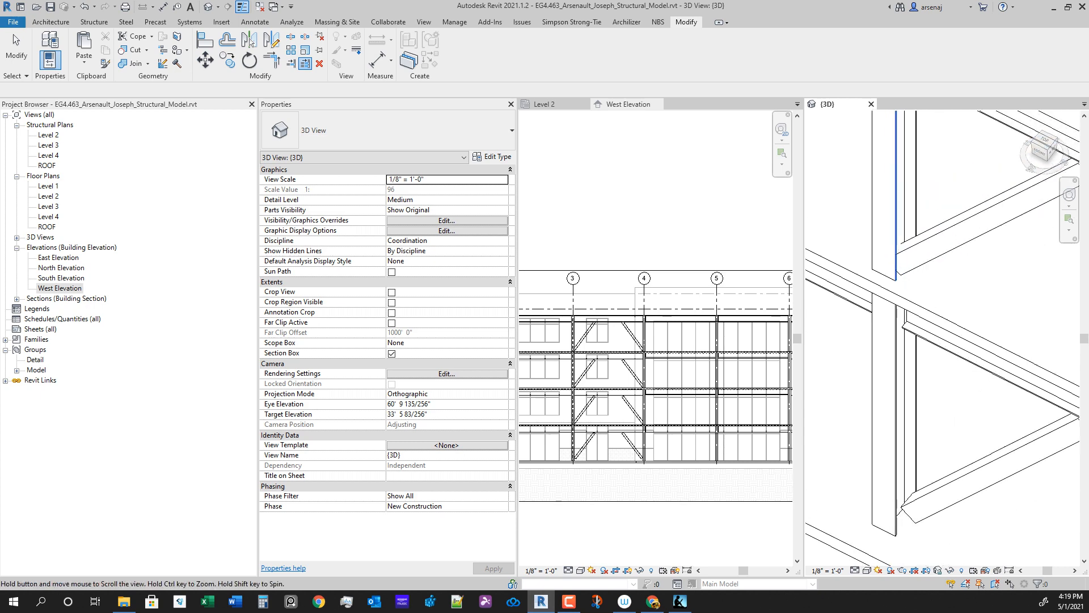
pyautogui.click(987, 256)
pyautogui.scroll(-3, 945, 283)
pyautogui.moveTo(945, 283); pyautogui.dragTo(905, 410, button='middle')
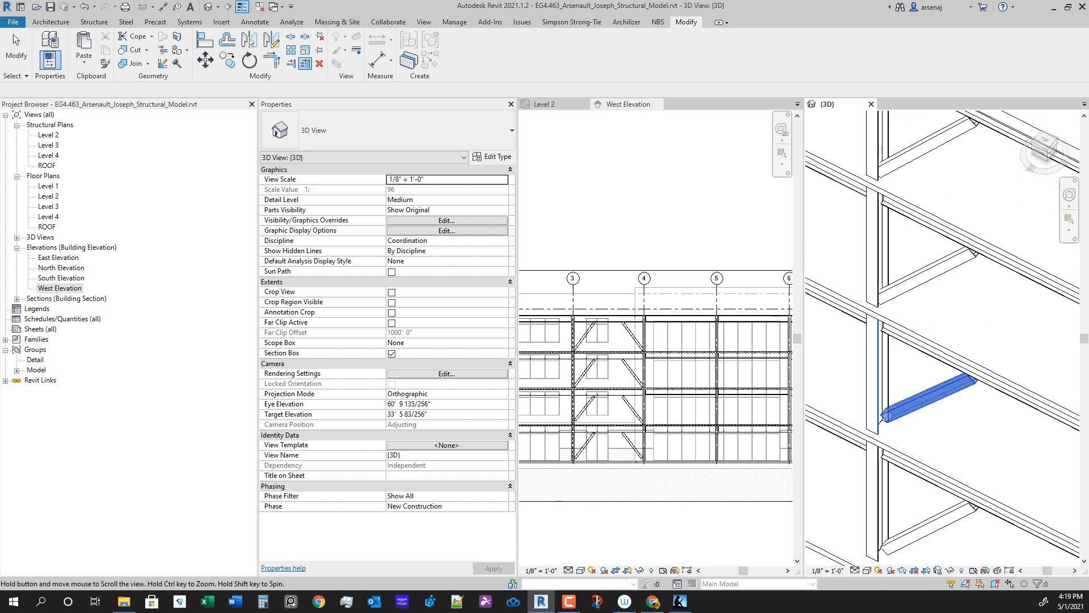
pyautogui.click(931, 273)
pyautogui.click(928, 147)
# Step: Apply the same multiple trim/extend to the three upper braces beside grid 4, using that column's reference as boundary
pyautogui.scroll(-3, 910, 222)
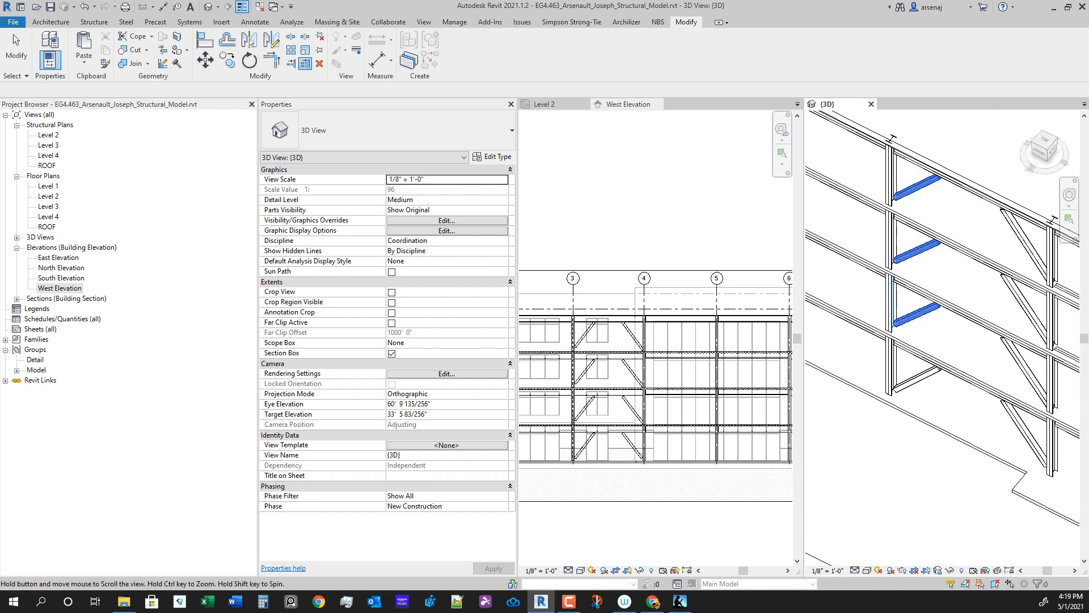
pyautogui.moveTo(910, 223); pyautogui.dragTo(859, 247, button='middle')
pyautogui.keyDown('shift'); pyautogui.moveTo(859, 247); pyautogui.dragTo(924, 233, button='middle'); pyautogui.keyUp('shift')
pyautogui.scroll(2, 925, 234)
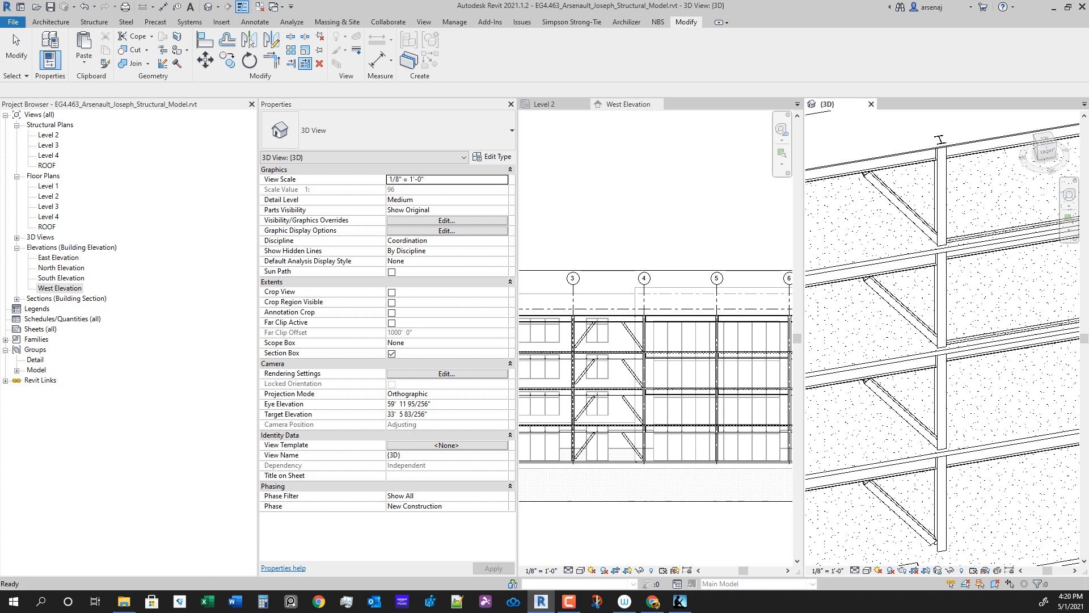
pyautogui.scroll(5, 928, 215)
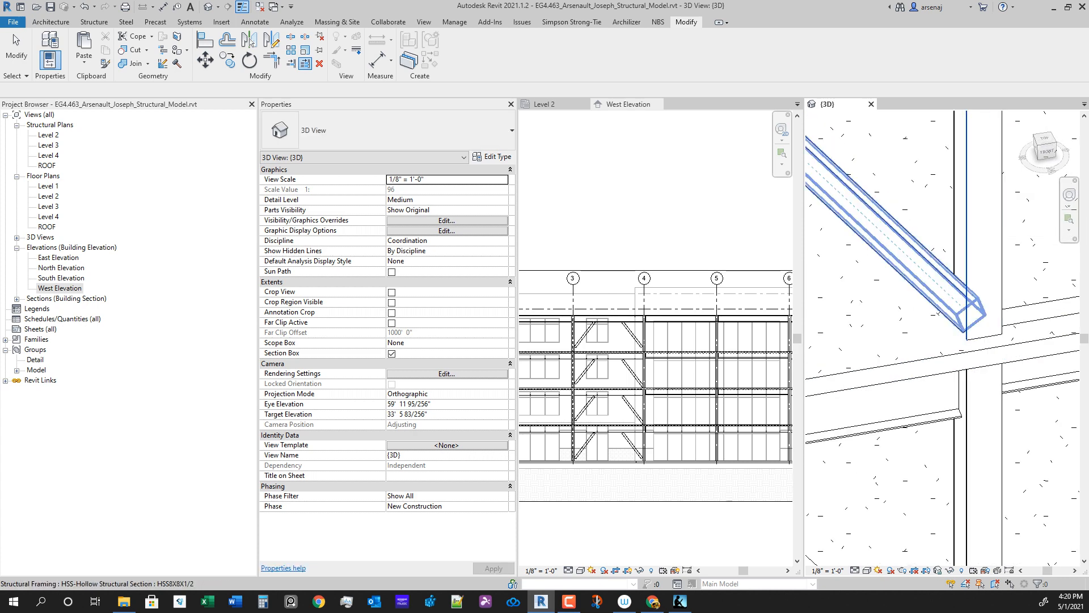
pyautogui.scroll(-5, 930, 363)
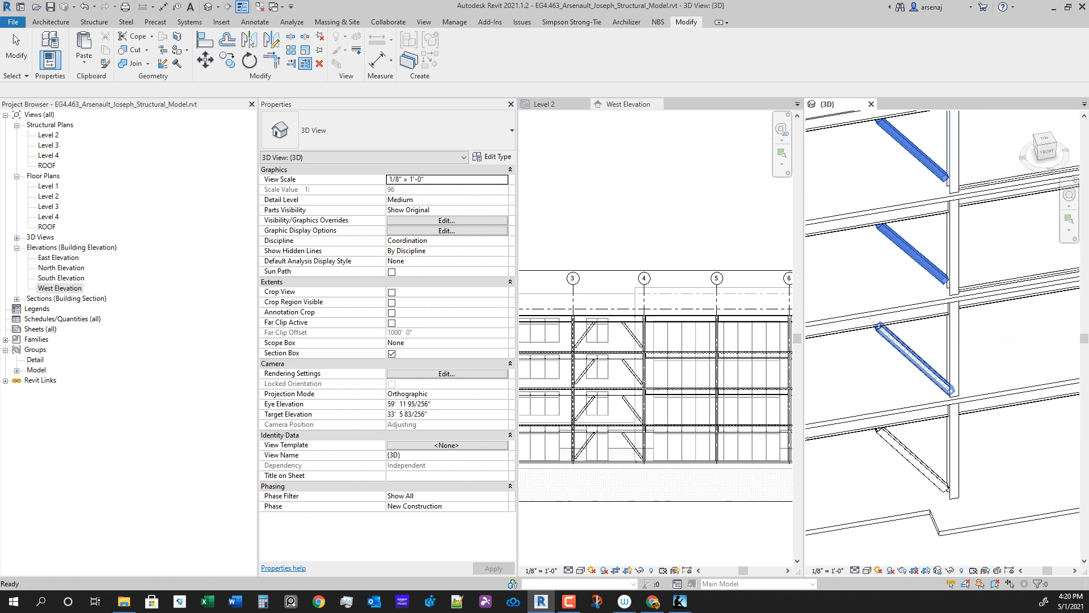
pyautogui.scroll(-1, 934, 384)
# Step: Pick the grid 4 column's reference as the trim/extend boundary and finish trimming the upper braces beside it
pyautogui.scroll(5, 948, 158)
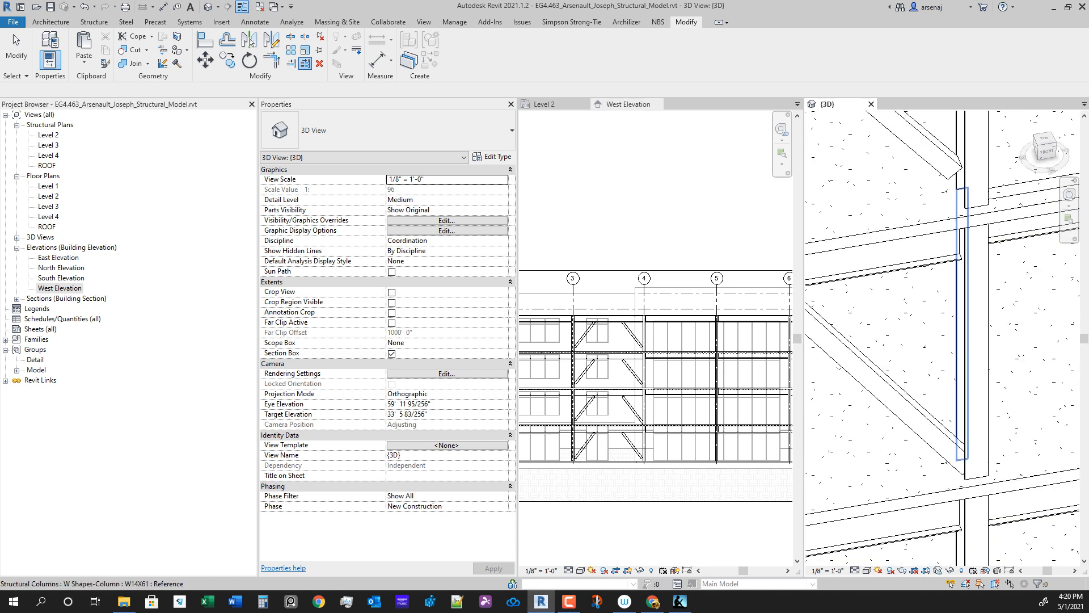
pyautogui.click(965, 359)
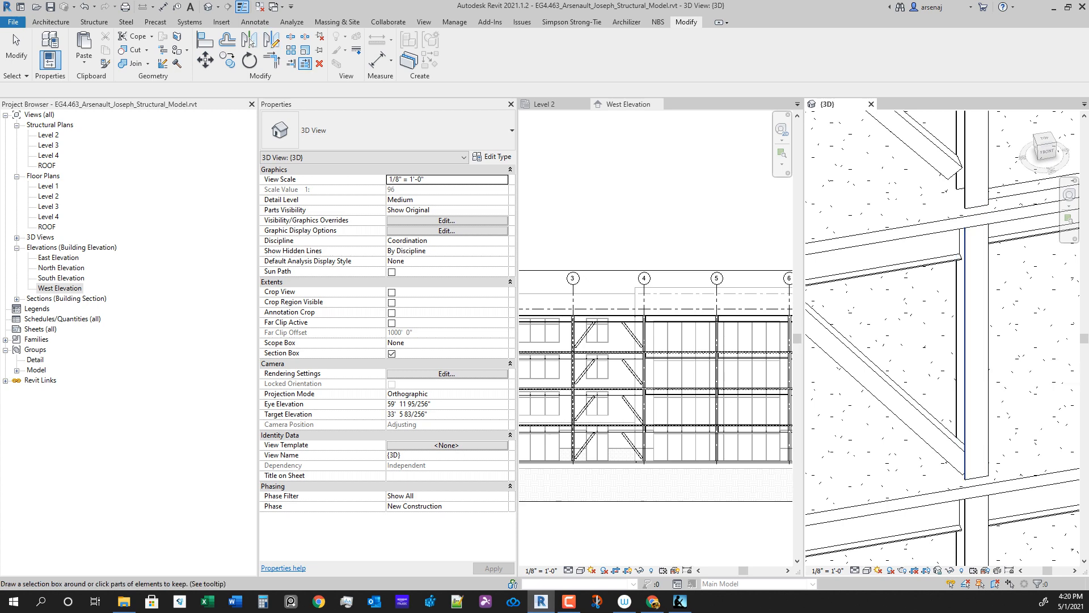
pyautogui.scroll(3, 964, 357)
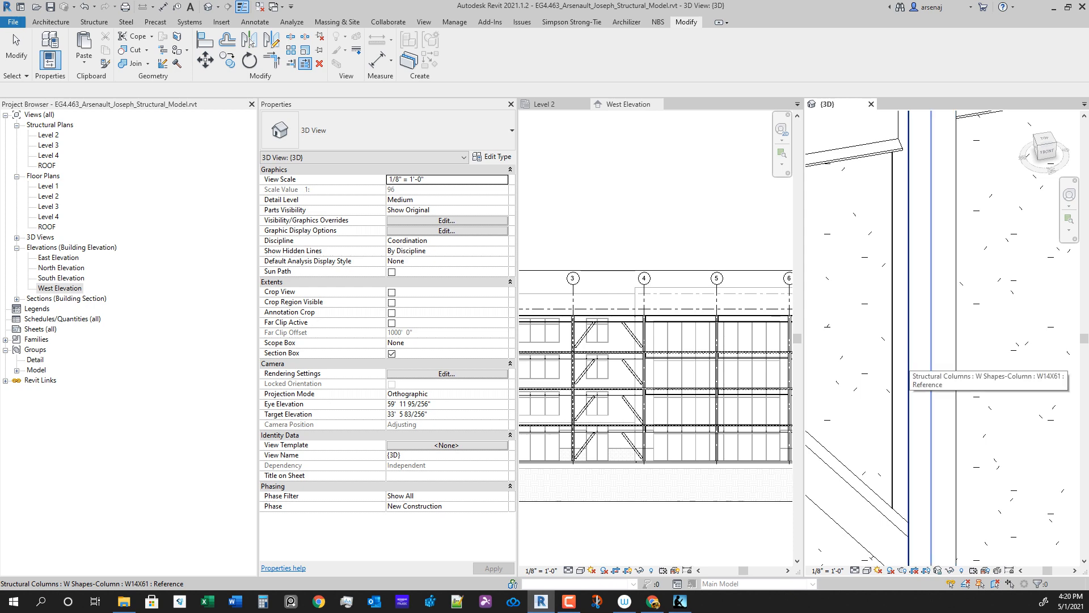
pyautogui.click(964, 363)
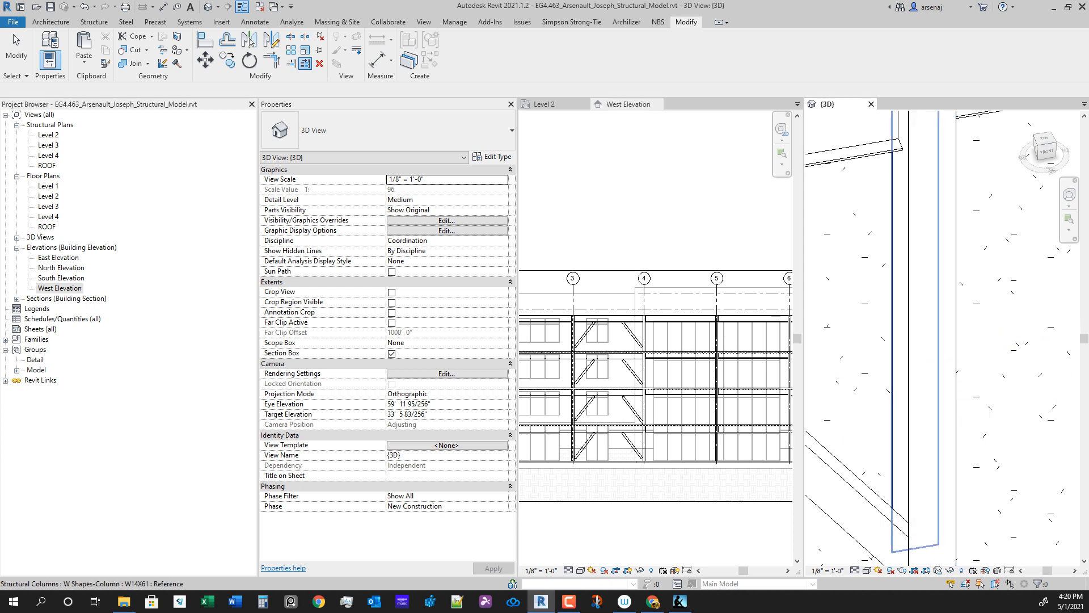
pyautogui.scroll(-2, 964, 357)
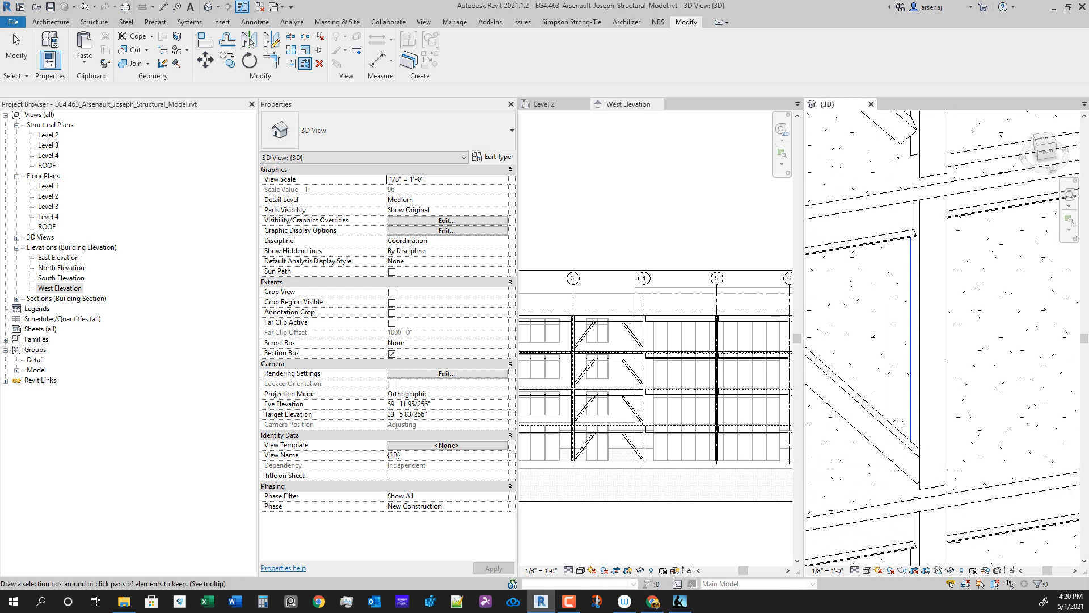
pyautogui.scroll(-4, 965, 369)
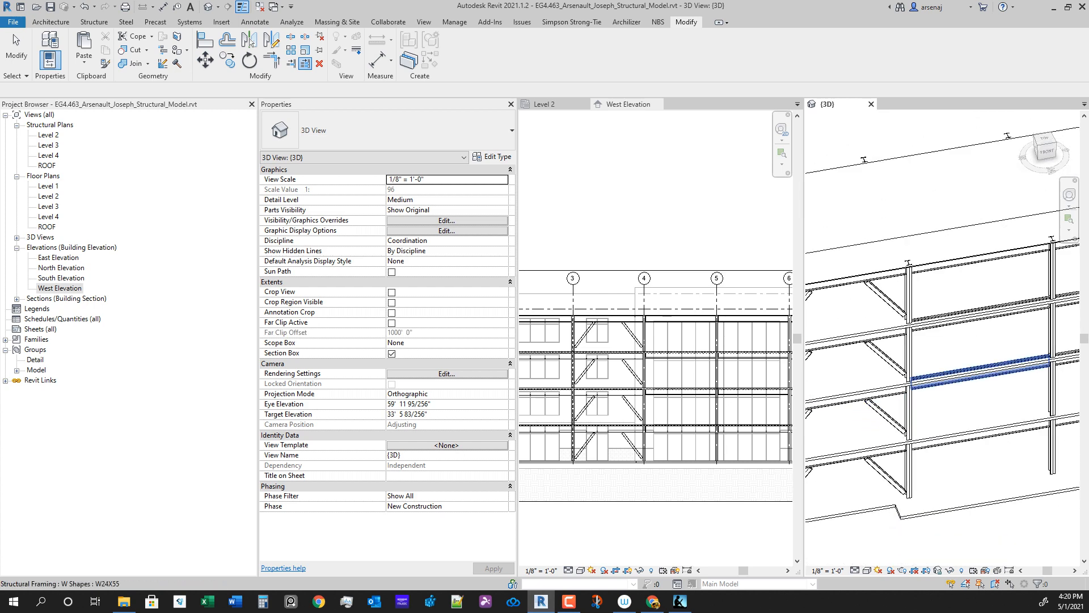
pyautogui.scroll(-1, 965, 375)
pyautogui.keyDown('shift'); pyautogui.moveTo(964, 375); pyautogui.dragTo(896, 399, button='middle'); pyautogui.keyUp('shift')
pyautogui.press('Escape')
# Step: Set the Start Attachment Elevation of the six upper HSS8X8X1/2 braces between grids 3 and 4 to 0' 0"
pyautogui.click(879, 406)
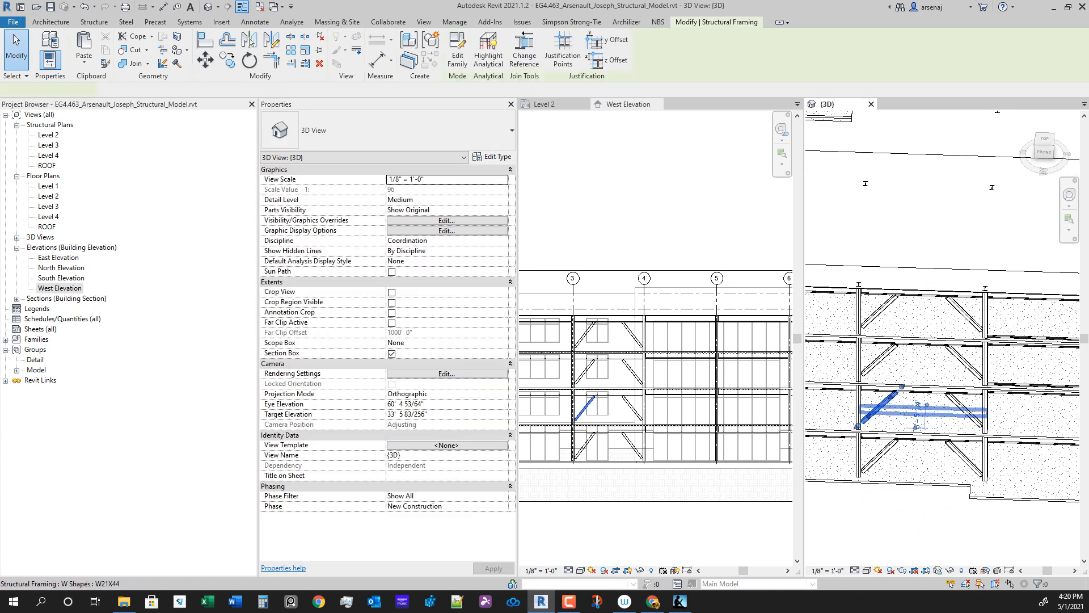
pyautogui.keyDown('ctrl'); pyautogui.click(963, 408); pyautogui.keyUp('ctrl')
pyautogui.keyDown('ctrl'); pyautogui.click(962, 361); pyautogui.keyUp('ctrl')
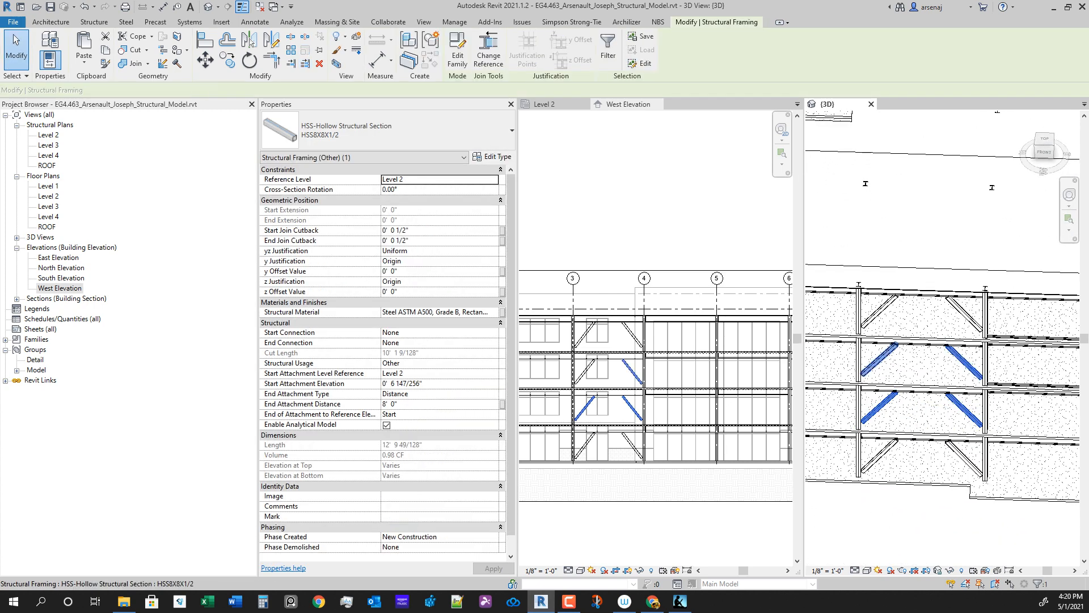
pyautogui.keyDown('ctrl'); pyautogui.click(879, 311); pyautogui.keyUp('ctrl')
pyautogui.keyDown('ctrl'); pyautogui.click(963, 313); pyautogui.keyUp('ctrl')
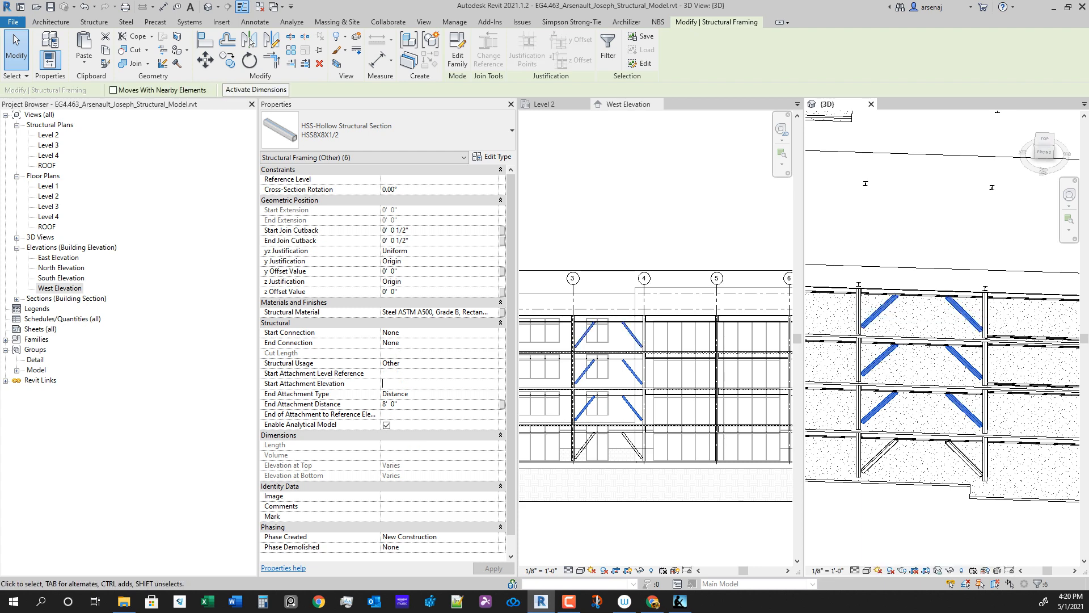
pyautogui.press('Return')
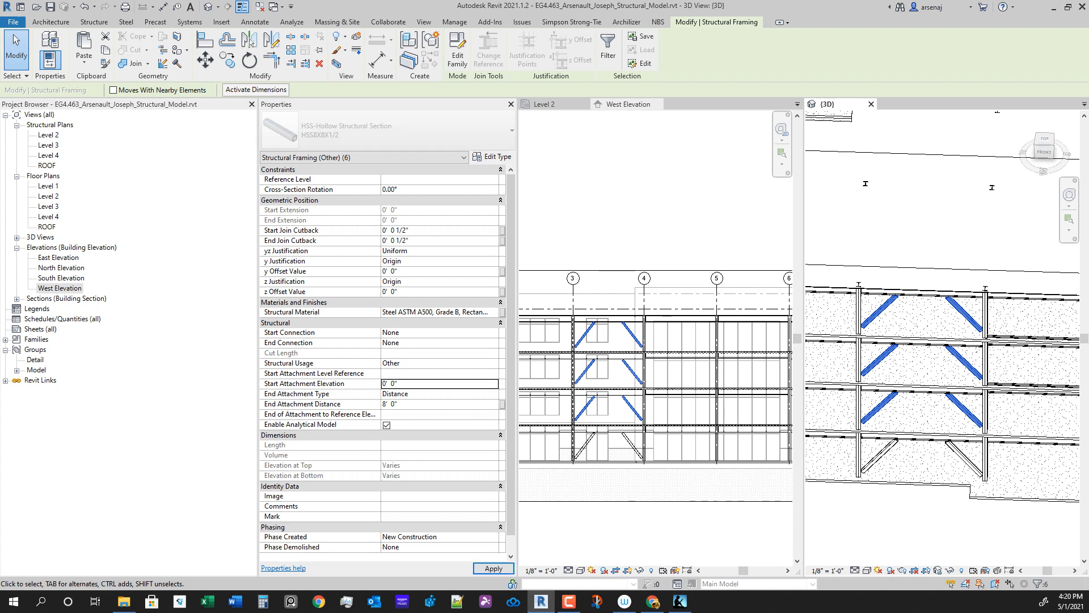
# Step: Select all eight HSS8X8X1/2 braces between grids 3 and 4 and copy them from grid 3 to grid 6 in the West Elevation
pyautogui.scroll(4, 1000, 510)
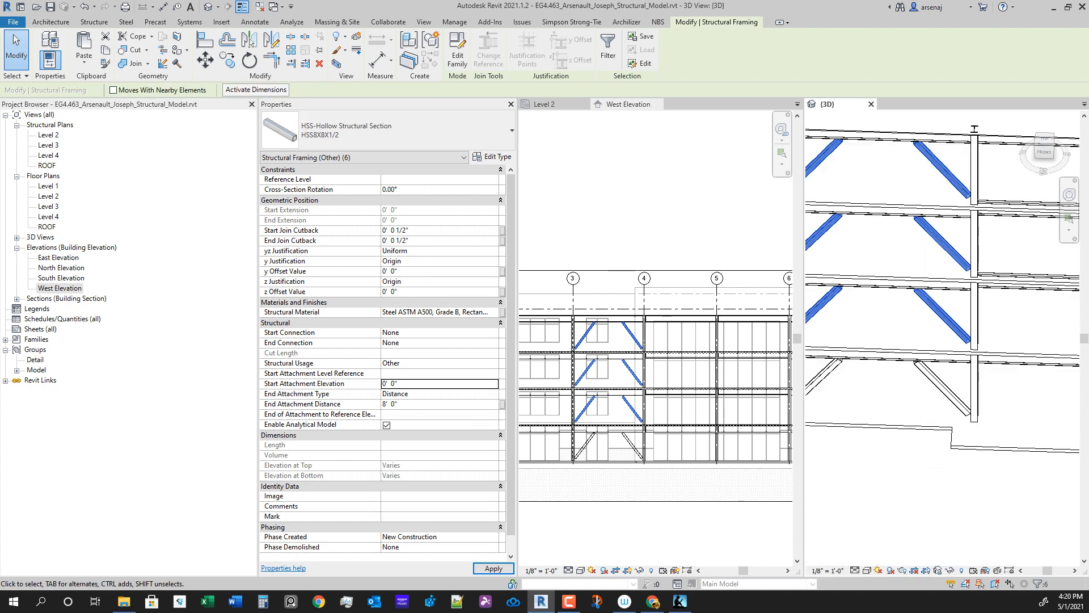
pyautogui.scroll(-2, 916, 420)
pyautogui.click(933, 413)
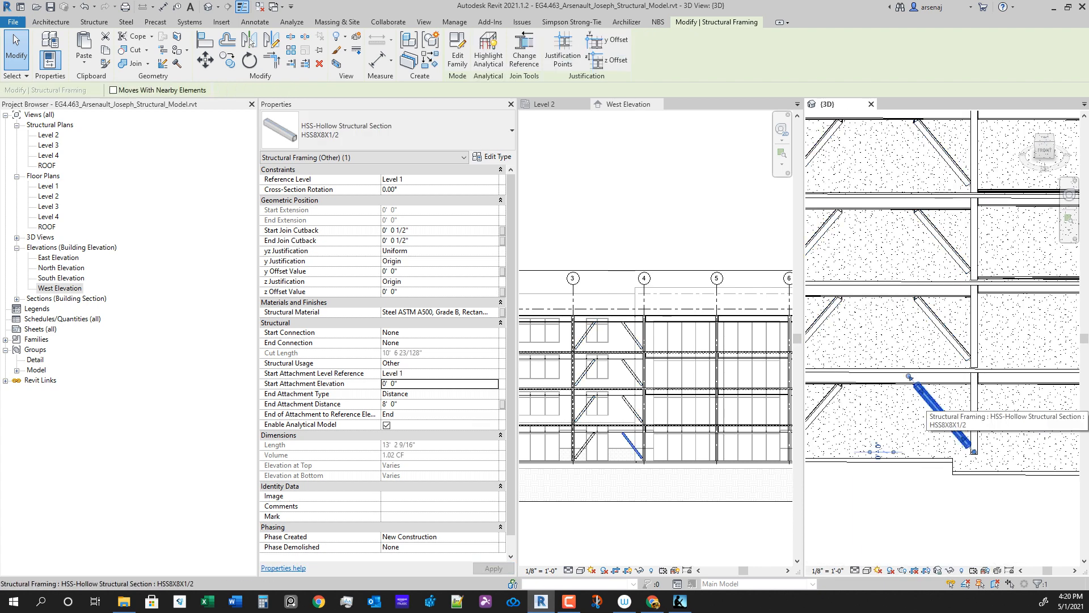
pyautogui.keyDown('ctrl'); pyautogui.click(850, 416); pyautogui.keyUp('ctrl')
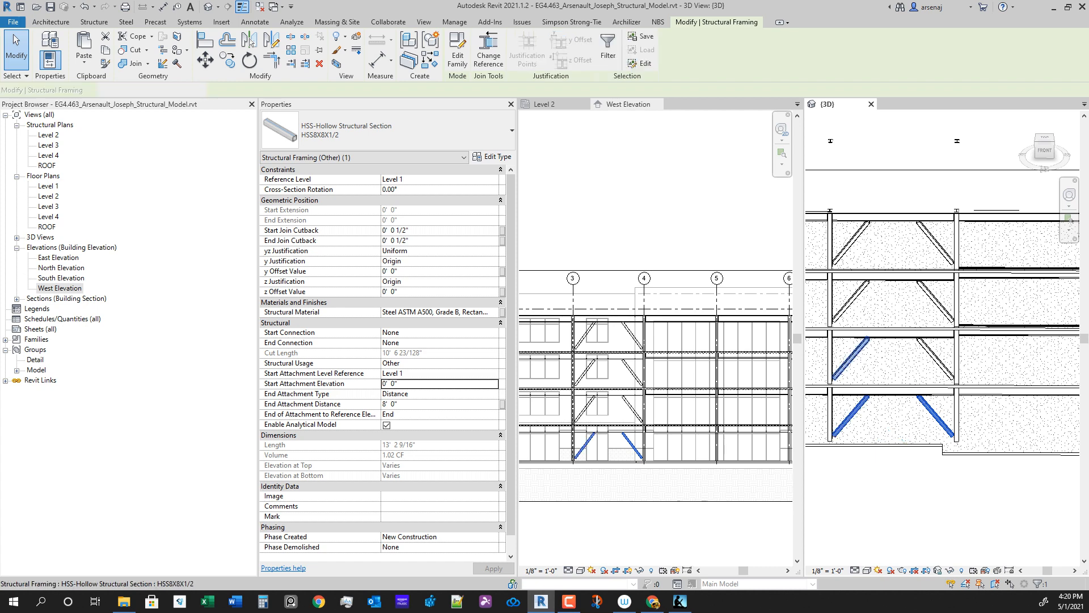
pyautogui.keyDown('ctrl'); pyautogui.click(935, 357); pyautogui.keyUp('ctrl')
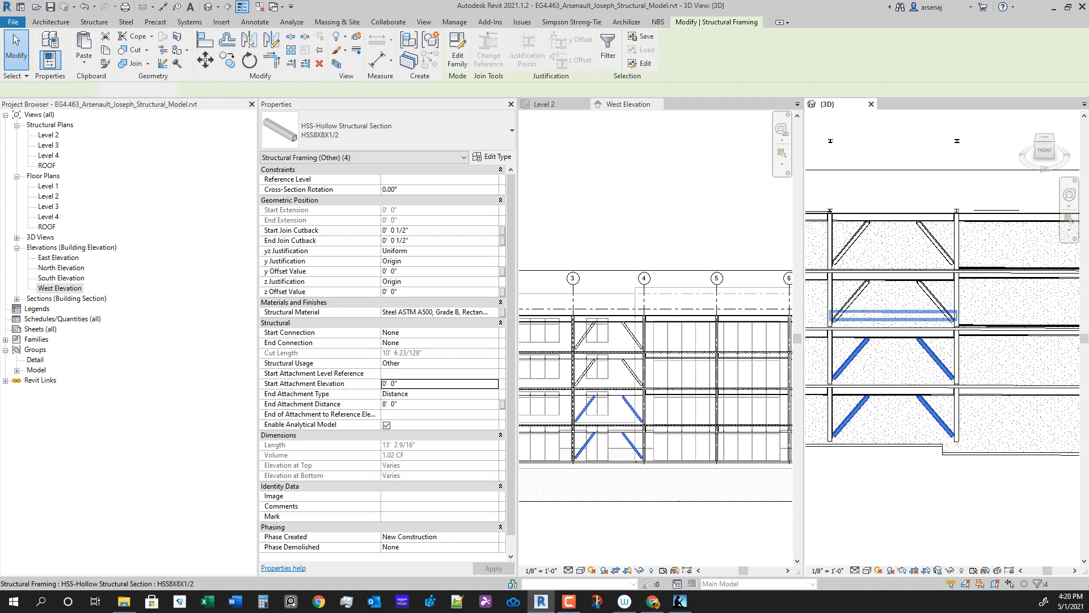
pyautogui.keyDown('ctrl'); pyautogui.click(894, 315); pyautogui.keyUp('ctrl')
pyautogui.keyDown('shift'); pyautogui.click(893, 315); pyautogui.keyUp('shift')
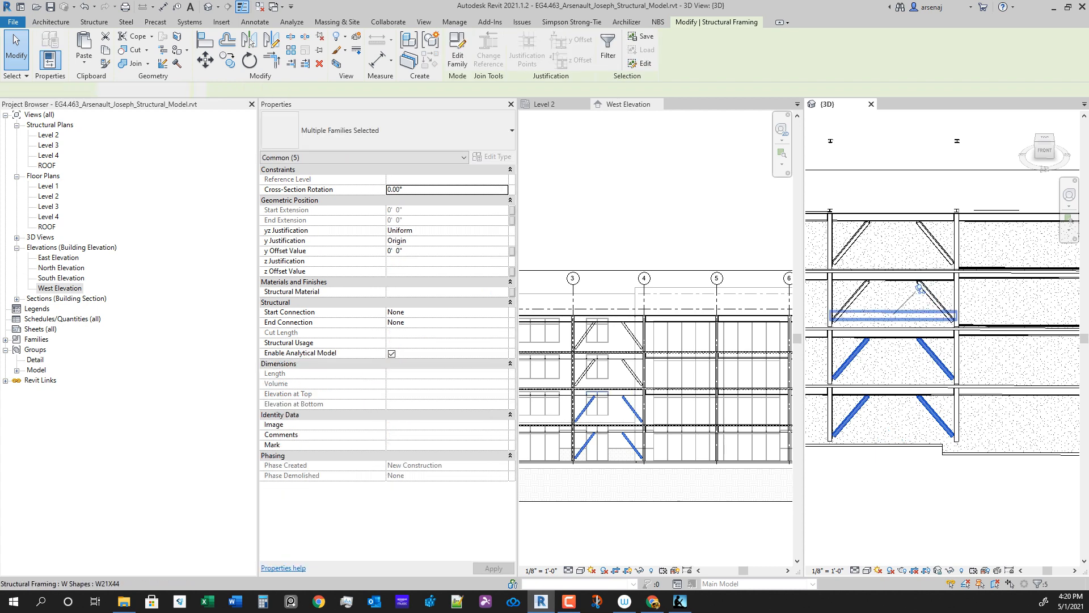
pyautogui.keyDown('ctrl'); pyautogui.click(935, 301); pyautogui.keyUp('ctrl')
pyautogui.keyDown('ctrl'); pyautogui.click(851, 301); pyautogui.keyUp('ctrl')
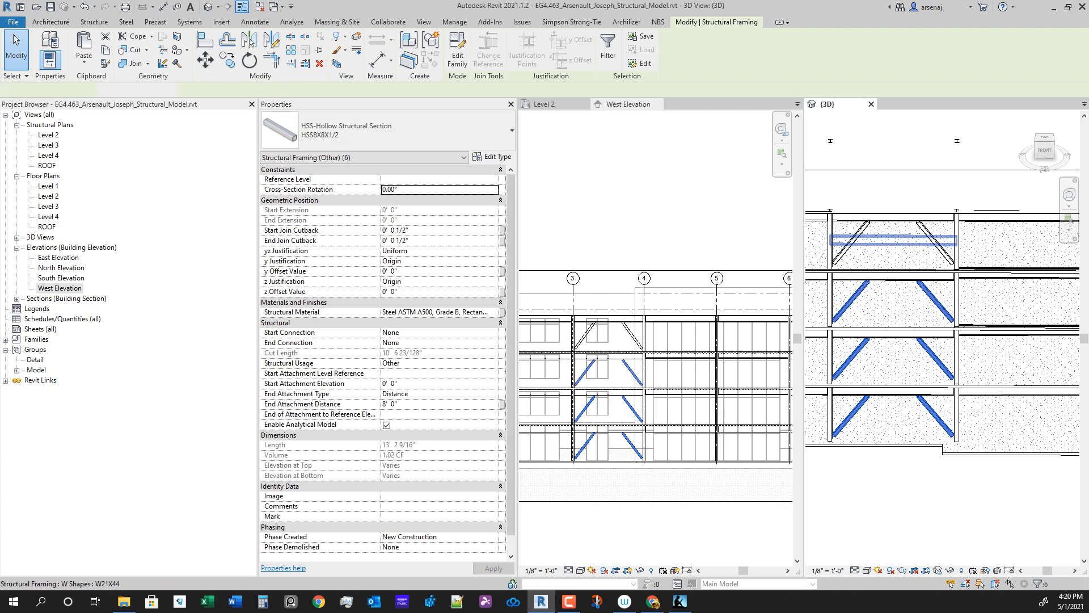
pyautogui.keyDown('ctrl'); pyautogui.click(893, 242); pyautogui.keyUp('ctrl')
pyautogui.keyDown('shift'); pyautogui.click(893, 241); pyautogui.keyUp('shift')
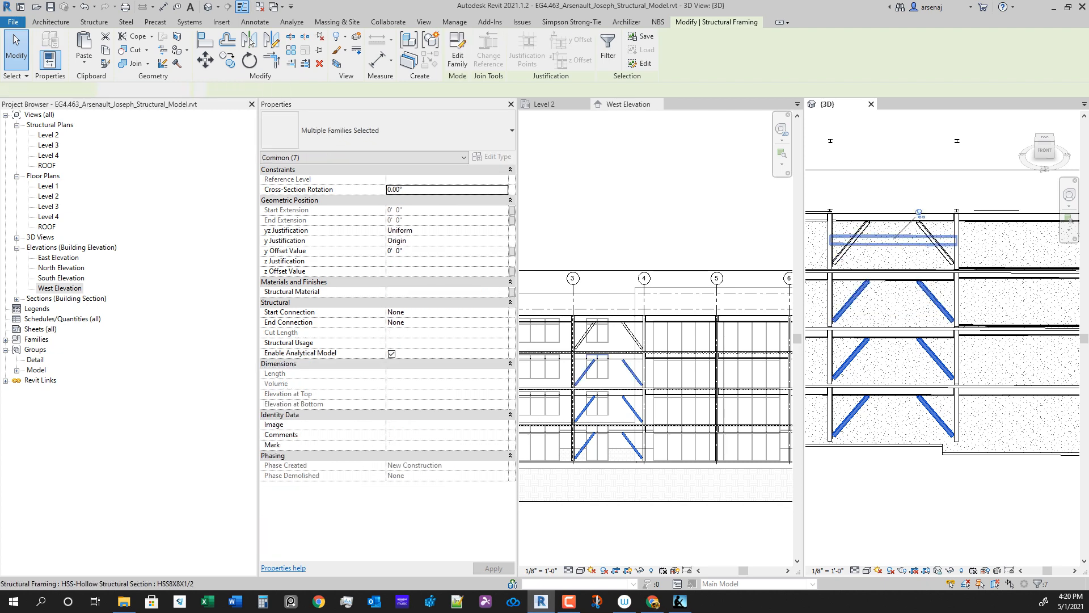
pyautogui.keyDown('ctrl'); pyautogui.click(850, 242); pyautogui.keyUp('ctrl')
pyautogui.keyDown('ctrl'); pyautogui.click(935, 243); pyautogui.keyUp('ctrl')
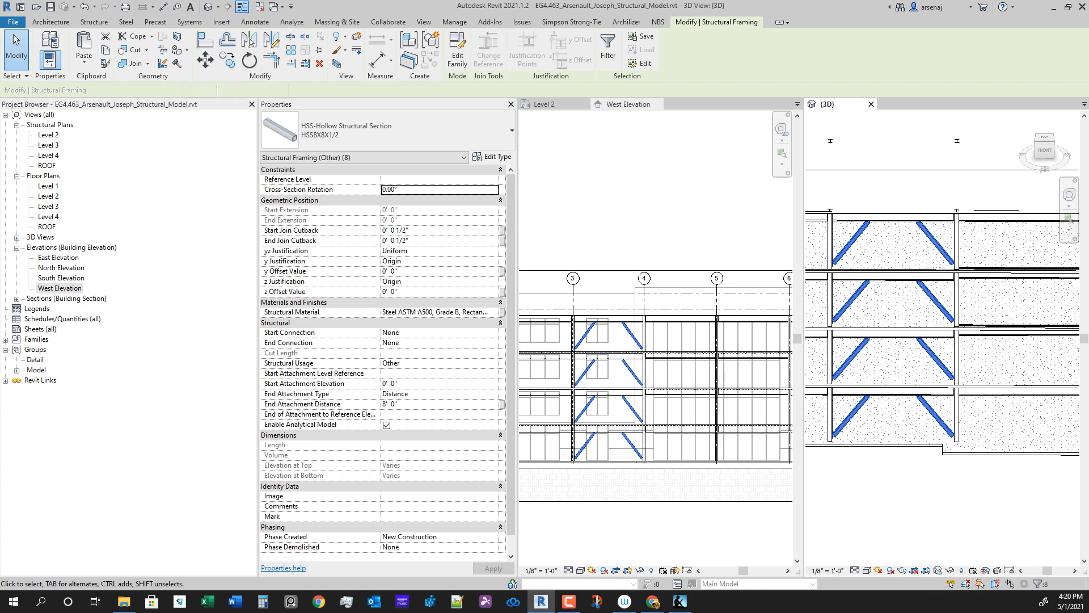
pyautogui.scroll(-1, 639, 389)
pyautogui.scroll(2, 624, 343)
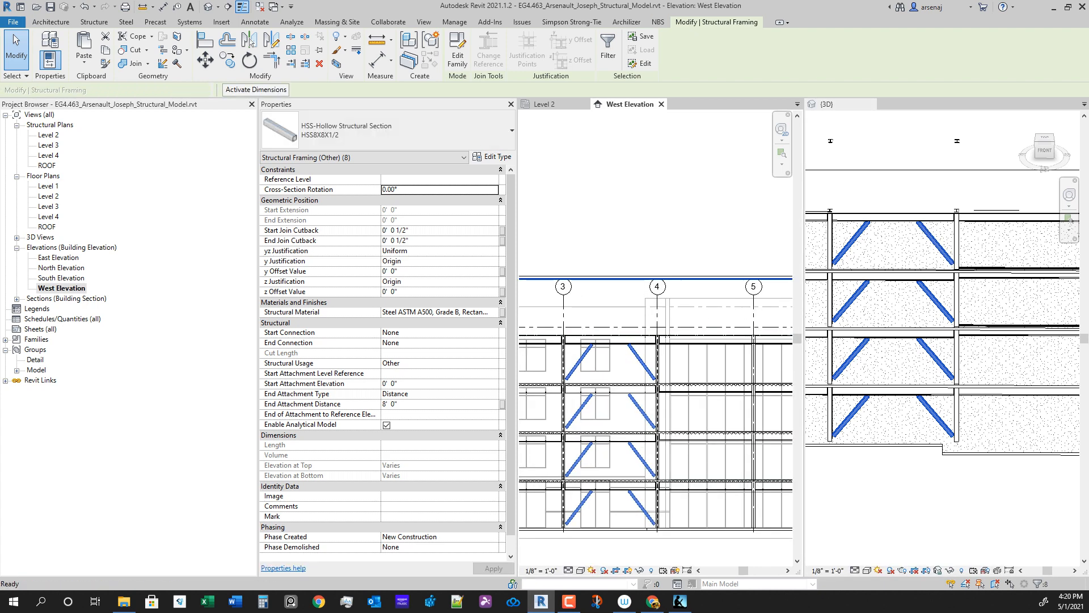
pyautogui.press('c')
pyautogui.press('o')
pyautogui.click(564, 310)
pyautogui.scroll(-2, 680, 363)
pyautogui.moveTo(730, 376); pyautogui.dragTo(588, 363, button='middle')
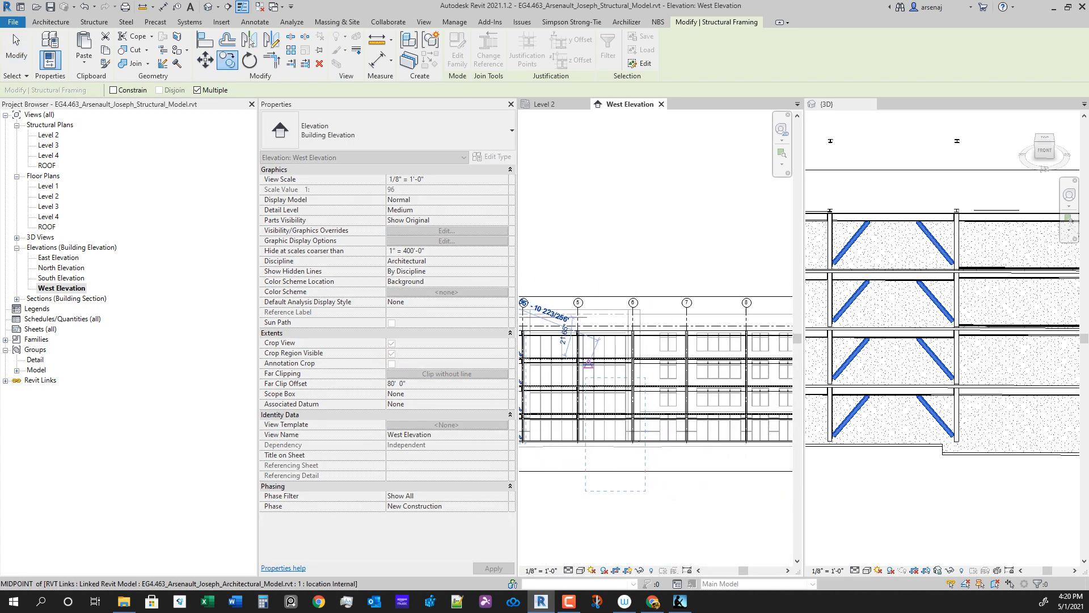
pyautogui.scroll(2, 616, 330)
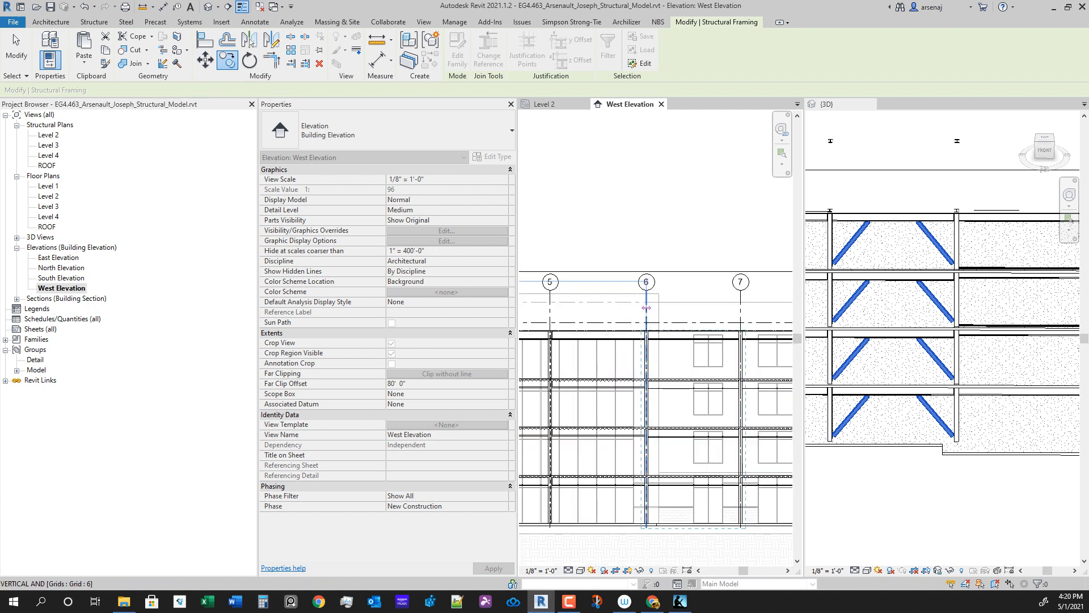
pyautogui.click(646, 308)
pyautogui.scroll(3, 652, 340)
pyautogui.scroll(-2, 681, 453)
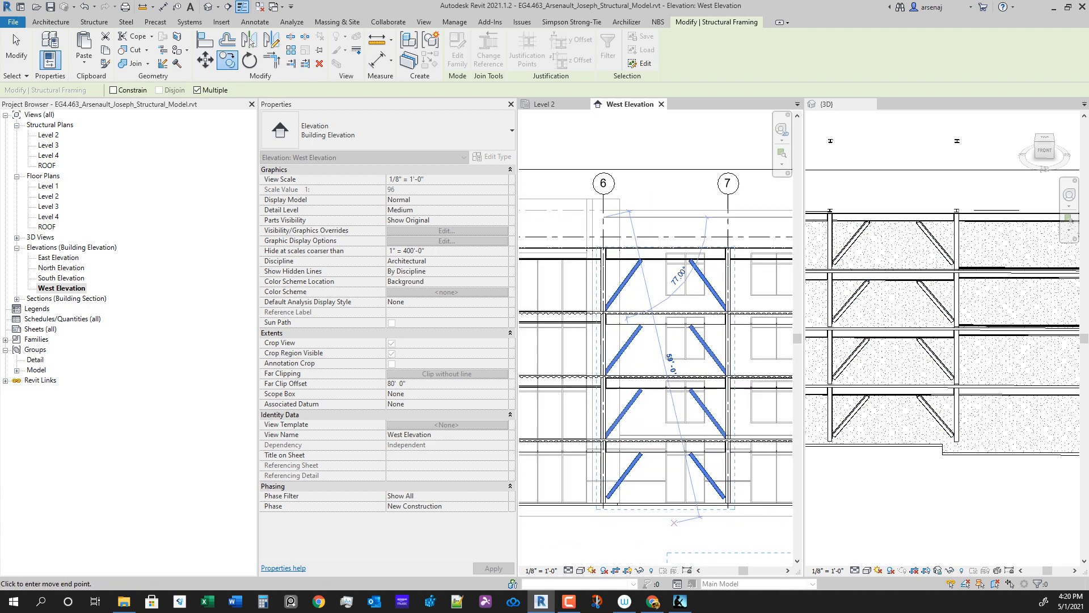
pyautogui.scroll(3, 674, 522)
pyautogui.press('Escape')
# Step: Use Trim/Extend Multiple Elements on the three upper copied braces beside grid 6, with that column's reference as boundary
pyautogui.scroll(-2, 911, 488)
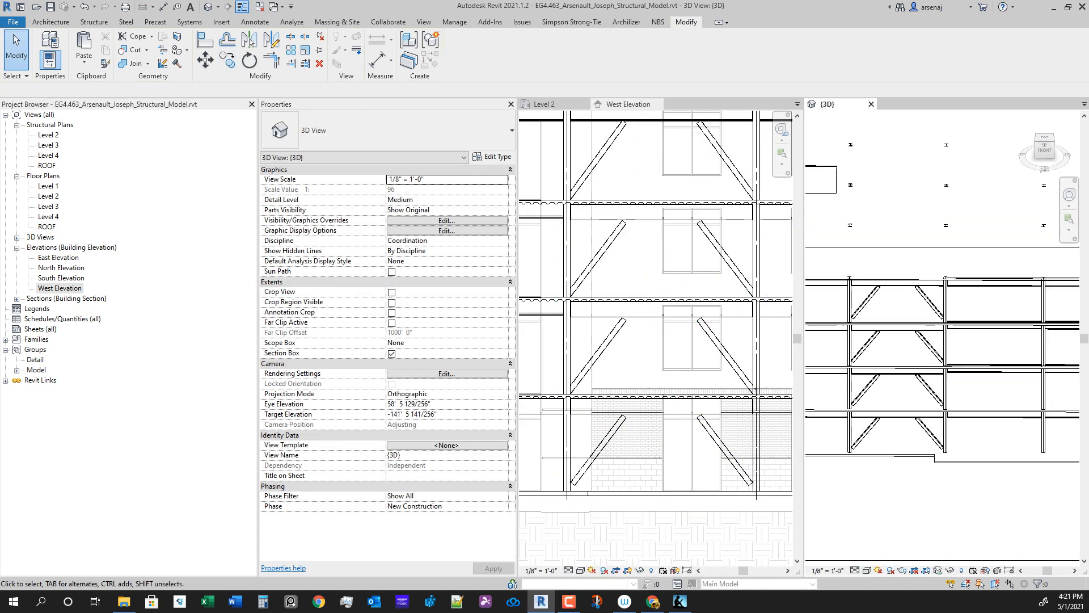
pyautogui.moveTo(910, 426)
pyautogui.mouseDown(button='middle')
pyautogui.moveTo(1015, 425)
pyautogui.moveTo(930, 419)
pyautogui.mouseUp(button='middle')
pyautogui.scroll(5, 873, 391)
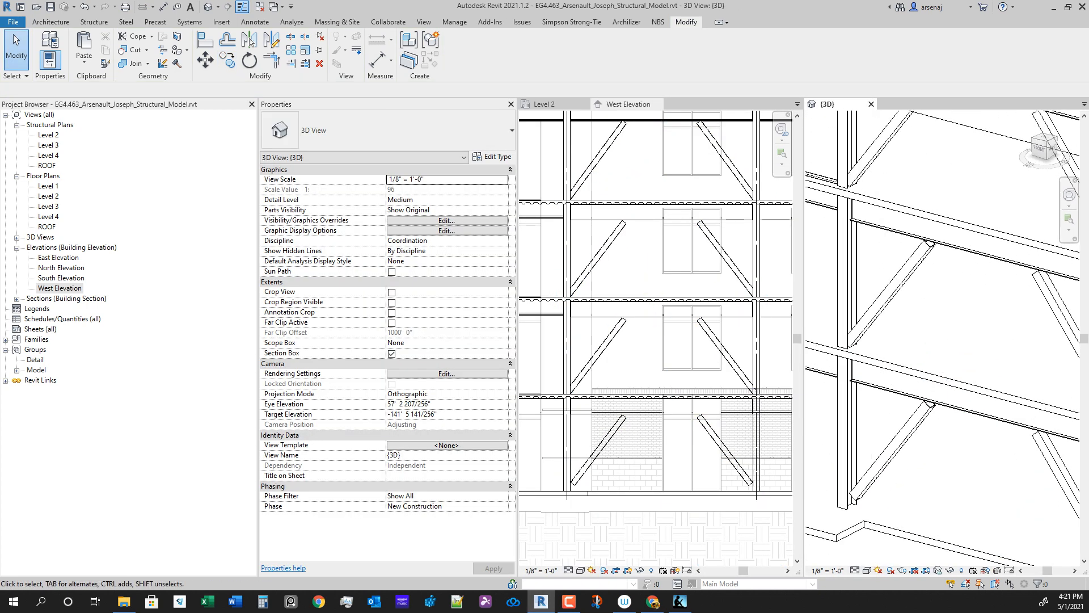
pyautogui.scroll(1, 894, 377)
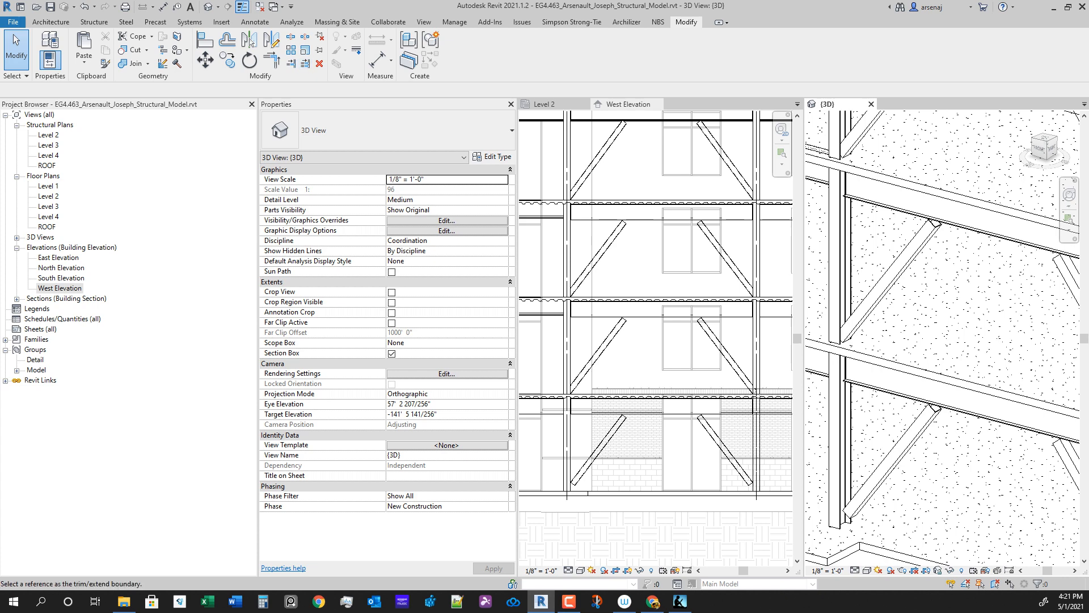
pyautogui.scroll(5, 896, 386)
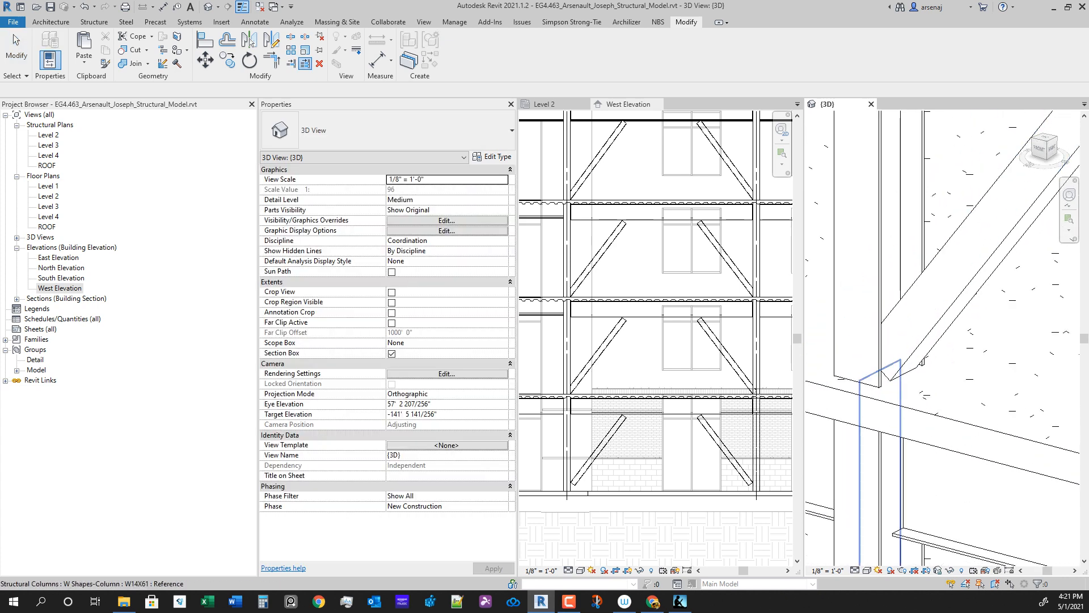
pyautogui.scroll(-4, 953, 454)
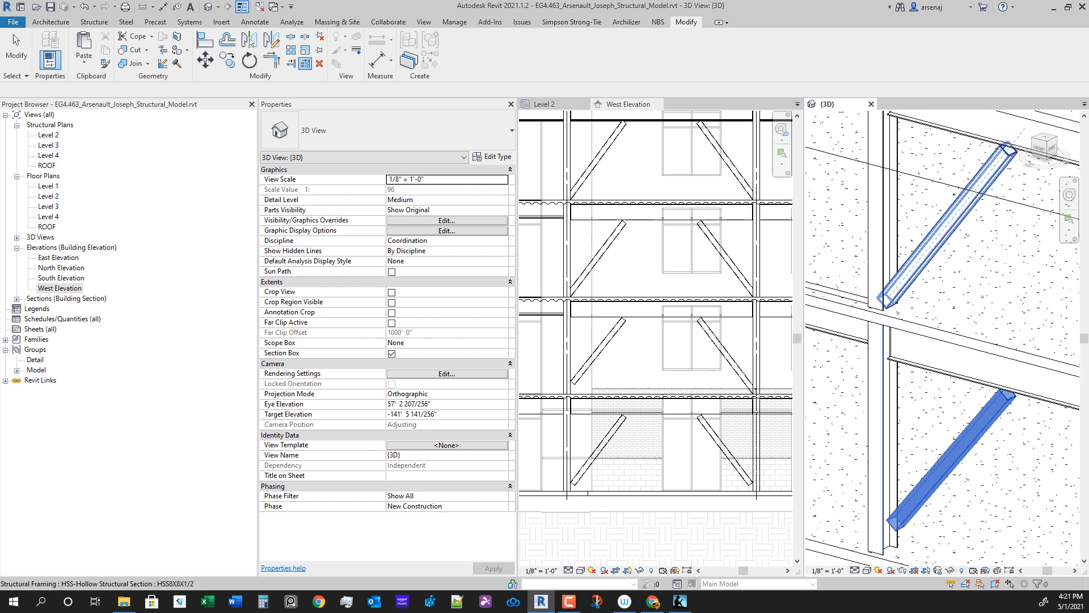
pyautogui.scroll(-5, 919, 341)
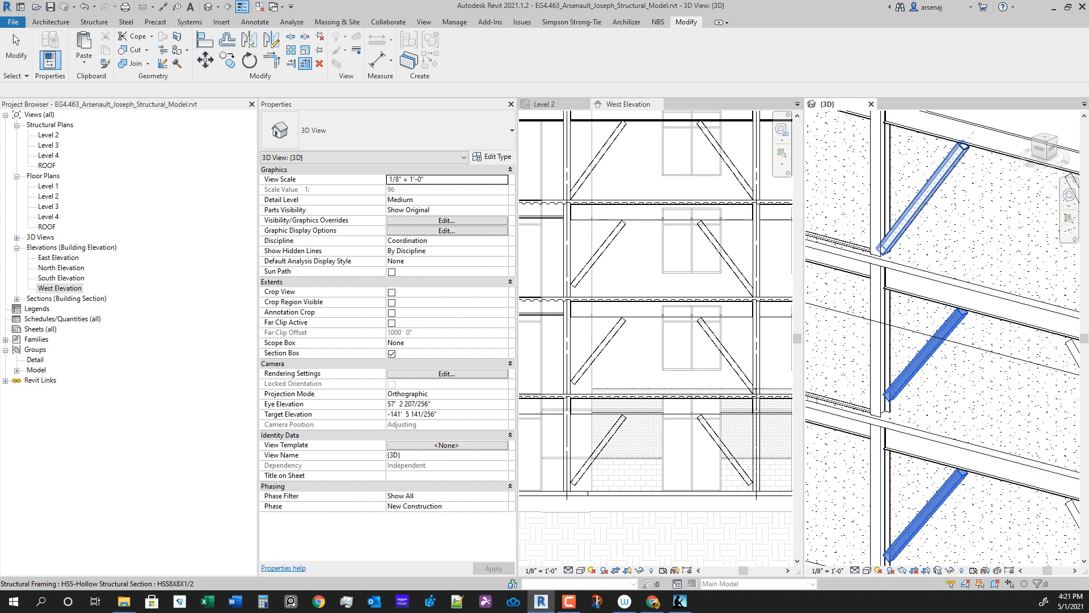
# Step: Trim the three upper copied braces beside grid 7 with Trim/Extend Multiple Elements, using that column's reference as boundary
pyautogui.keyDown('shift'); pyautogui.moveTo(919, 341); pyautogui.dragTo(976, 346, button='middle'); pyautogui.keyUp('shift')
pyautogui.scroll(-2, 953, 334)
pyautogui.moveTo(833, 198); pyautogui.dragTo(843, 278, button='middle')
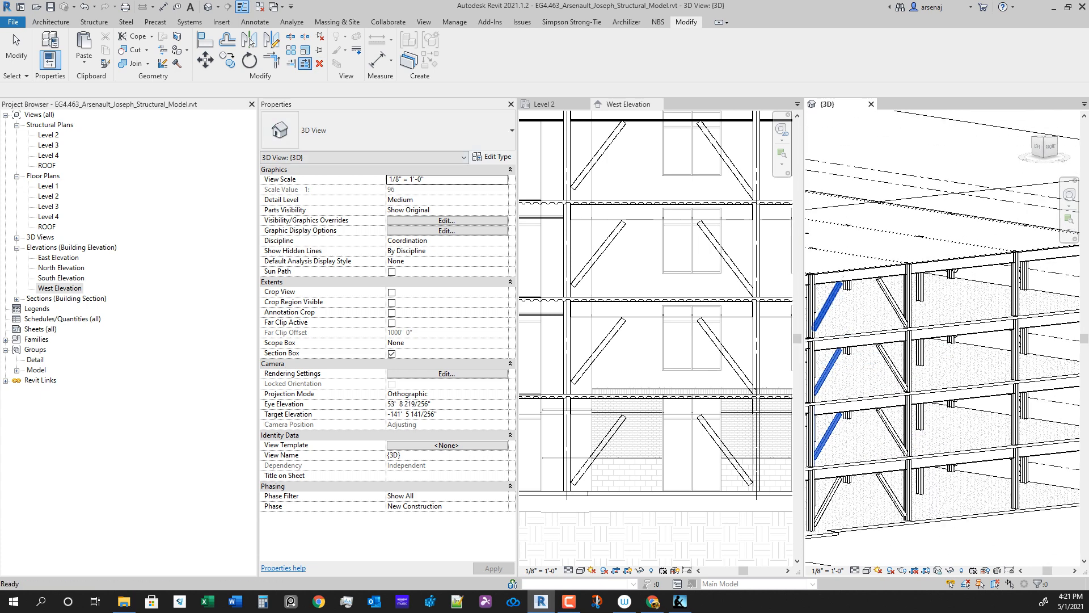
pyautogui.scroll(6, 843, 277)
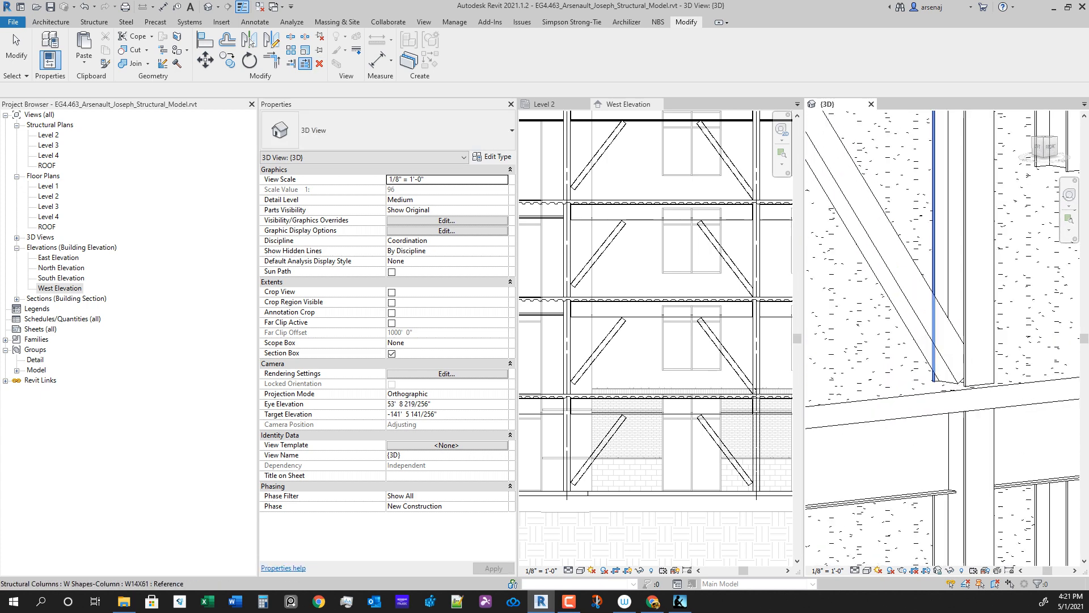
pyautogui.scroll(-3, 908, 261)
pyautogui.keyDown('shift'); pyautogui.moveTo(908, 261); pyautogui.dragTo(913, 321, button='middle'); pyautogui.keyUp('shift')
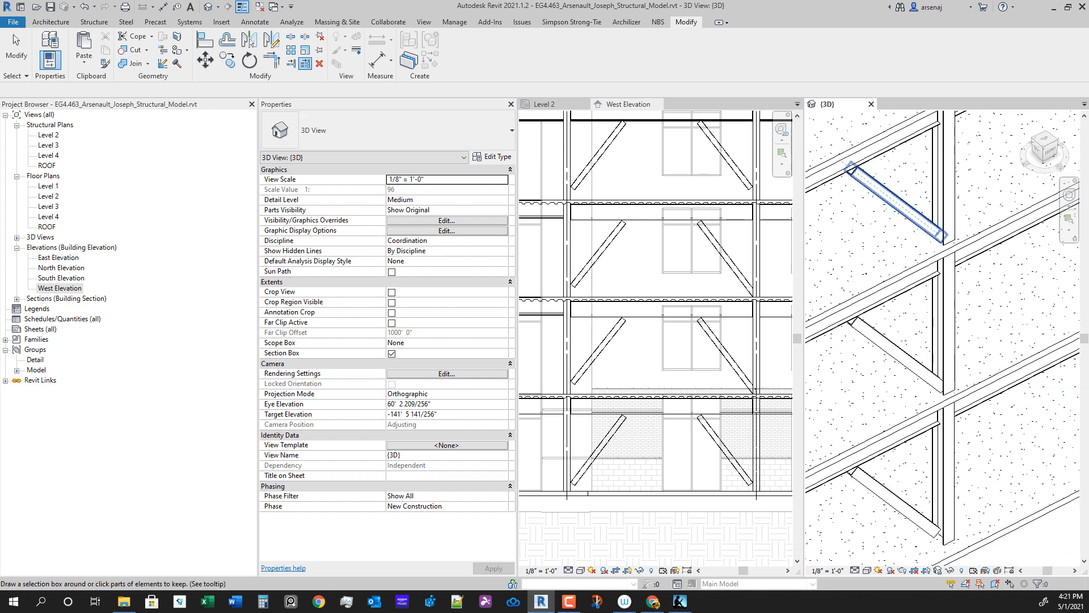
pyautogui.click(896, 203)
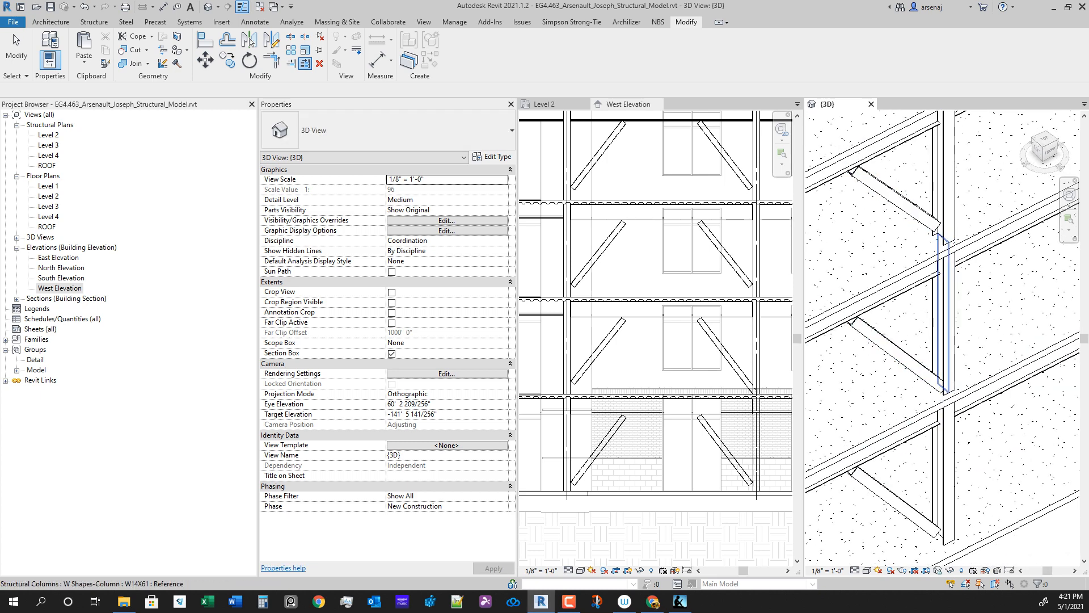
pyautogui.click(893, 346)
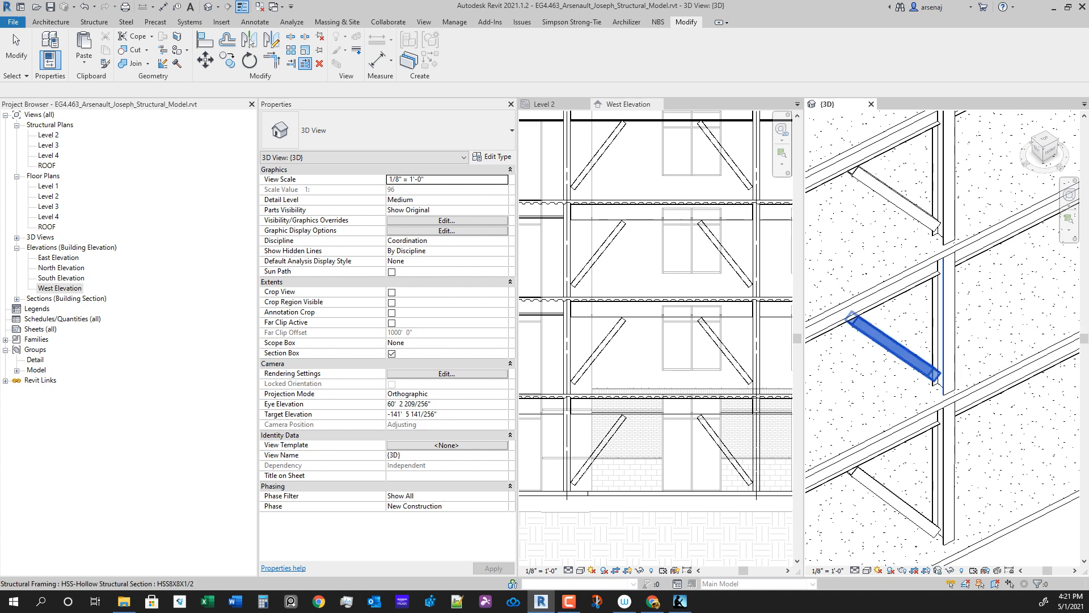
pyautogui.press('Escape')
# Step: Set the Start Attachment Elevation of the six upper HSS8X8X1/2 braces between grids 6 and 7 to 0' 0"
pyautogui.scroll(-3, 908, 346)
pyautogui.keyDown('shift'); pyautogui.moveTo(907, 346); pyautogui.dragTo(851, 317, button='middle'); pyautogui.keyUp('shift')
pyautogui.click(863, 473)
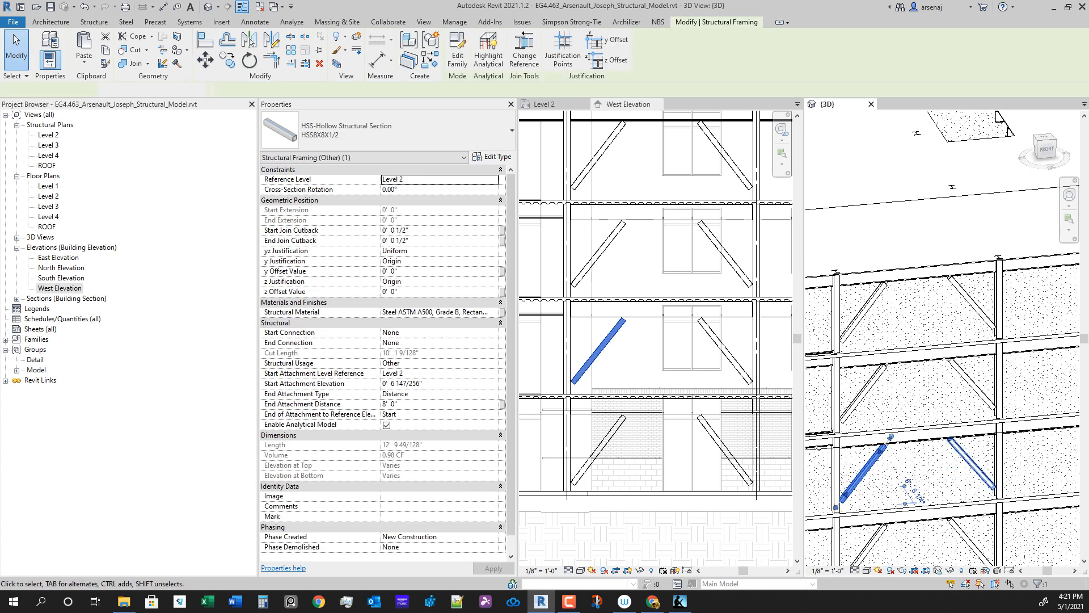
pyautogui.keyDown('ctrl'); pyautogui.click(971, 462); pyautogui.keyUp('ctrl')
pyautogui.keyDown('ctrl'); pyautogui.click(971, 383); pyautogui.keyUp('ctrl')
pyautogui.keyDown('ctrl'); pyautogui.click(863, 312); pyautogui.keyUp('ctrl')
pyautogui.keyDown('ctrl'); pyautogui.click(862, 393); pyautogui.keyUp('ctrl')
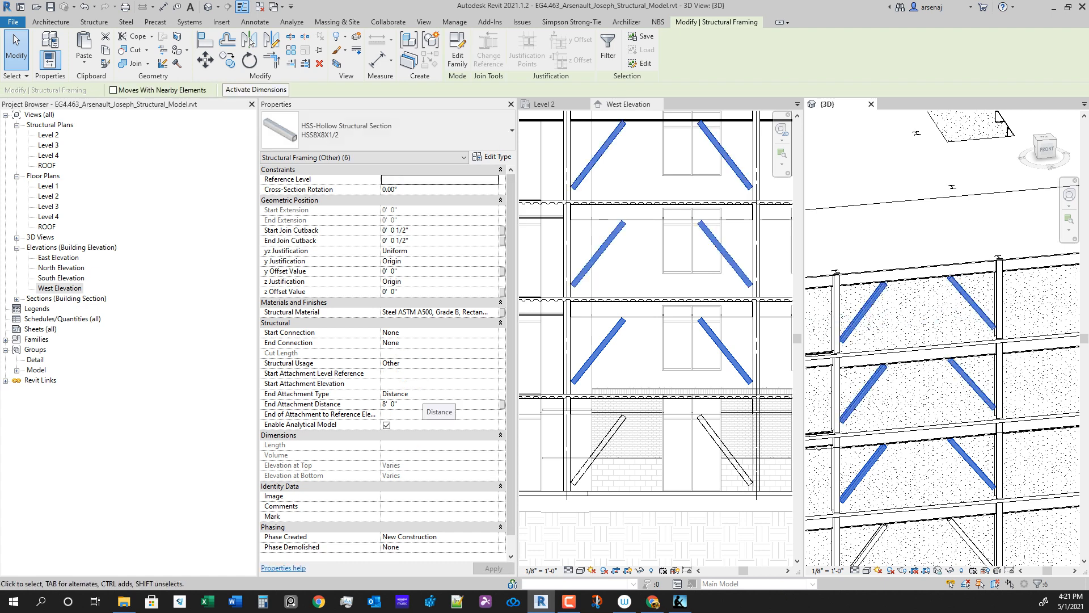
pyautogui.click(422, 393)
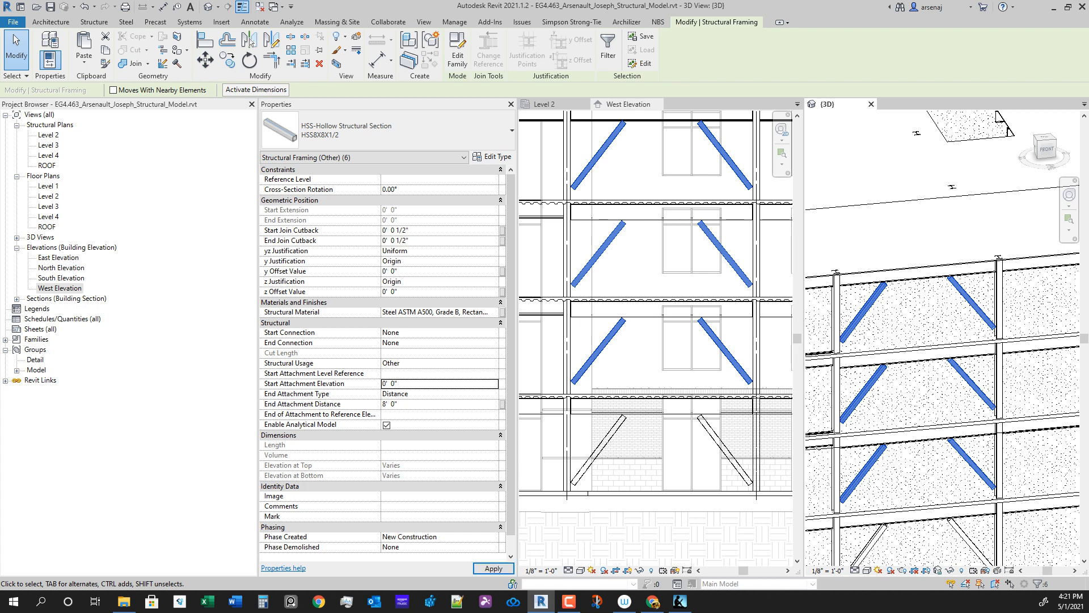
# Step: Select all sixteen HSS8X8X1/2 braces in both bays and mirror copies onto the opposite long side of the building in the Level 2 plan
pyautogui.scroll(-3, 942, 340)
pyautogui.keyDown('shift'); pyautogui.moveTo(942, 340); pyautogui.dragTo(913, 346, button='middle'); pyautogui.keyUp('shift')
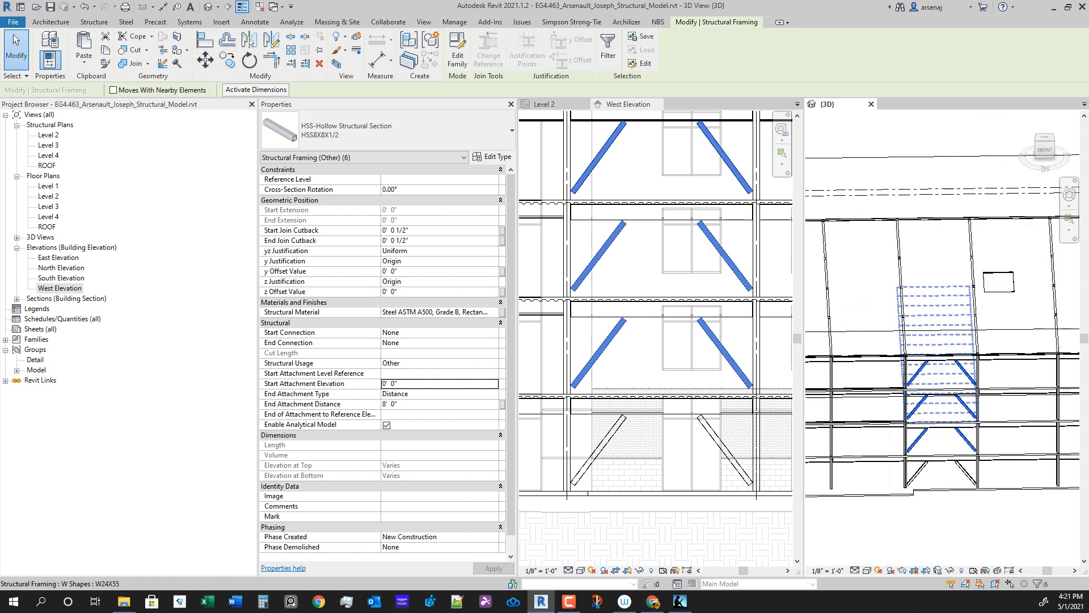
pyautogui.scroll(2, 910, 487)
pyautogui.keyDown('ctrl'); pyautogui.click(1009, 460); pyautogui.keyUp('ctrl')
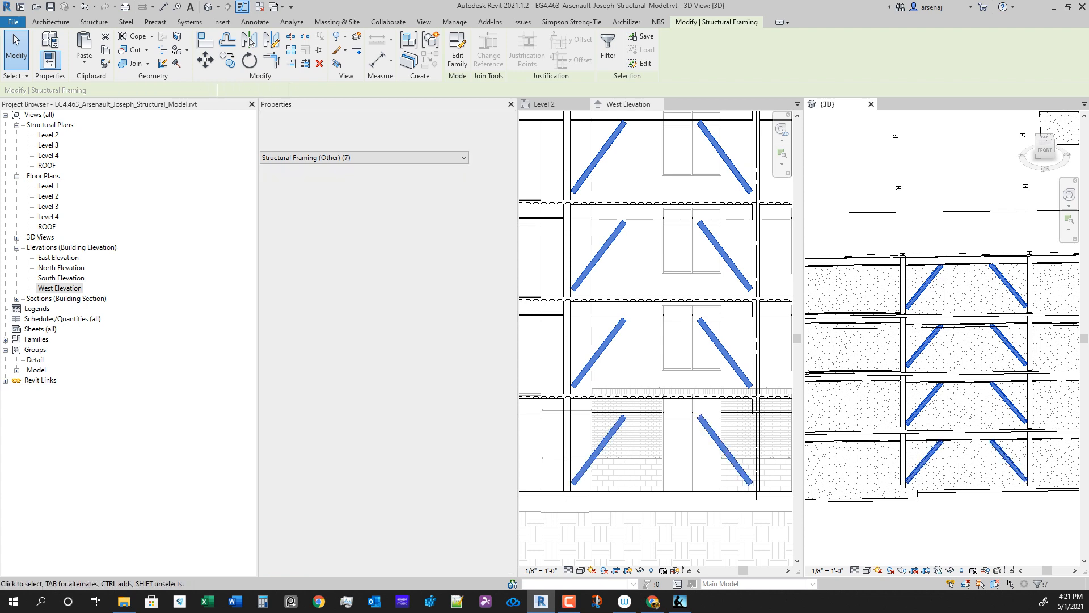
pyautogui.scroll(-2, 999, 470)
pyautogui.moveTo(914, 482); pyautogui.dragTo(999, 489, button='middle')
pyautogui.scroll(1, 1000, 499)
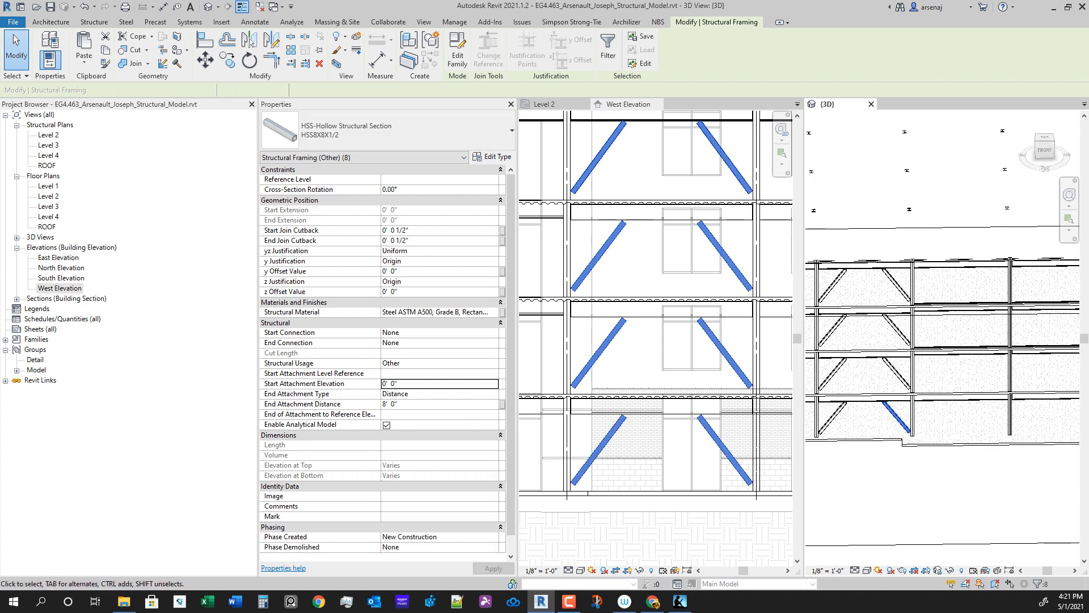
pyautogui.keyDown('ctrl'); pyautogui.click(832, 373); pyautogui.keyUp('ctrl')
pyautogui.keyDown('ctrl'); pyautogui.click(896, 373); pyautogui.keyUp('ctrl')
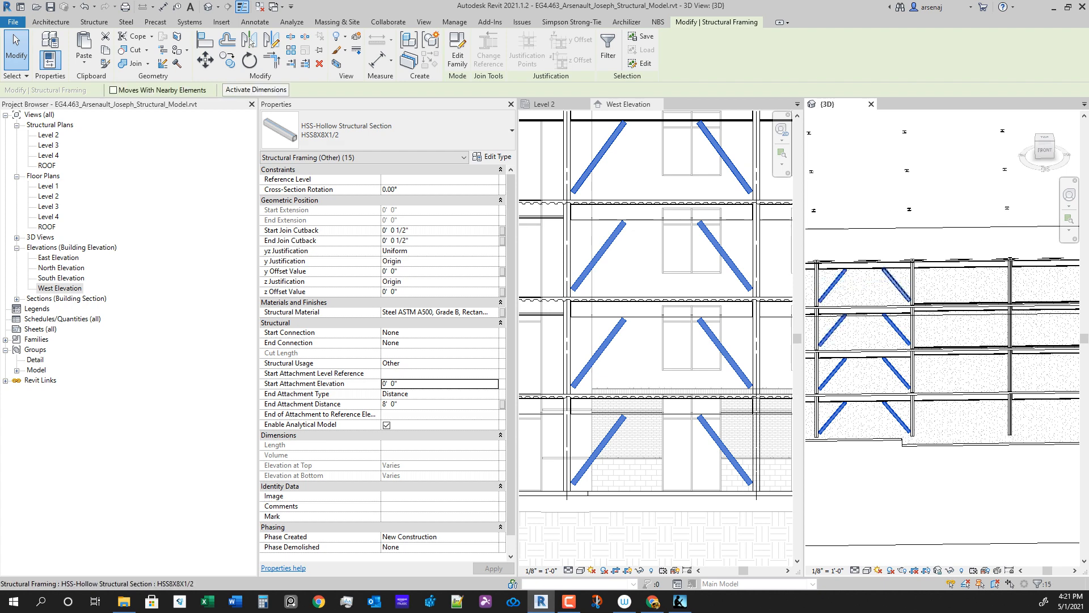
pyautogui.keyDown('ctrl'); pyautogui.click(896, 284); pyautogui.keyUp('ctrl')
pyautogui.scroll(-3, 939, 386)
pyautogui.moveTo(939, 385); pyautogui.dragTo(907, 417, button='middle')
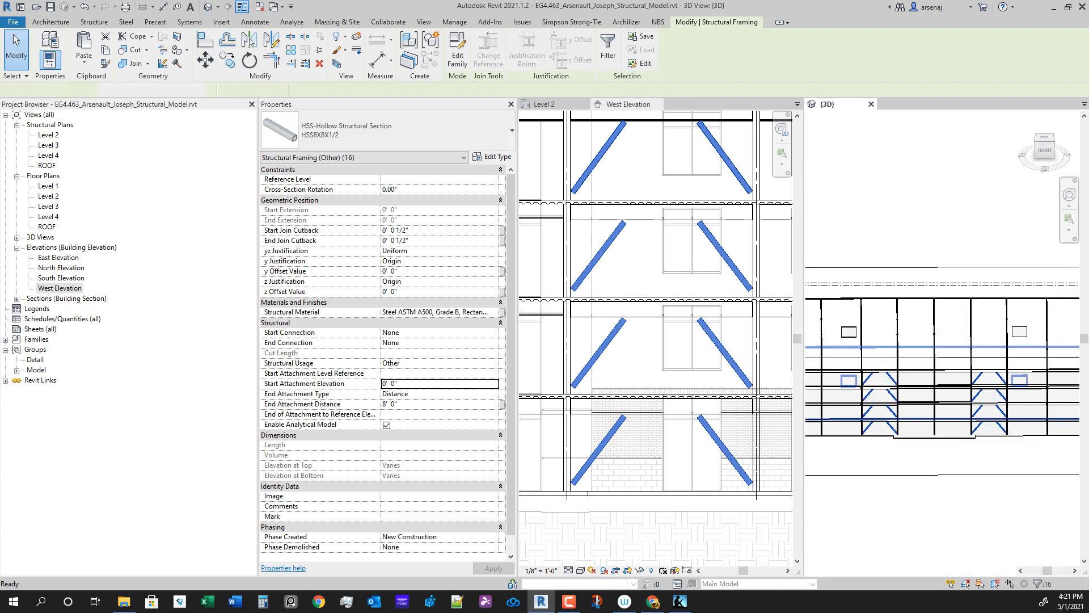
pyautogui.click(628, 104)
pyautogui.click(544, 104)
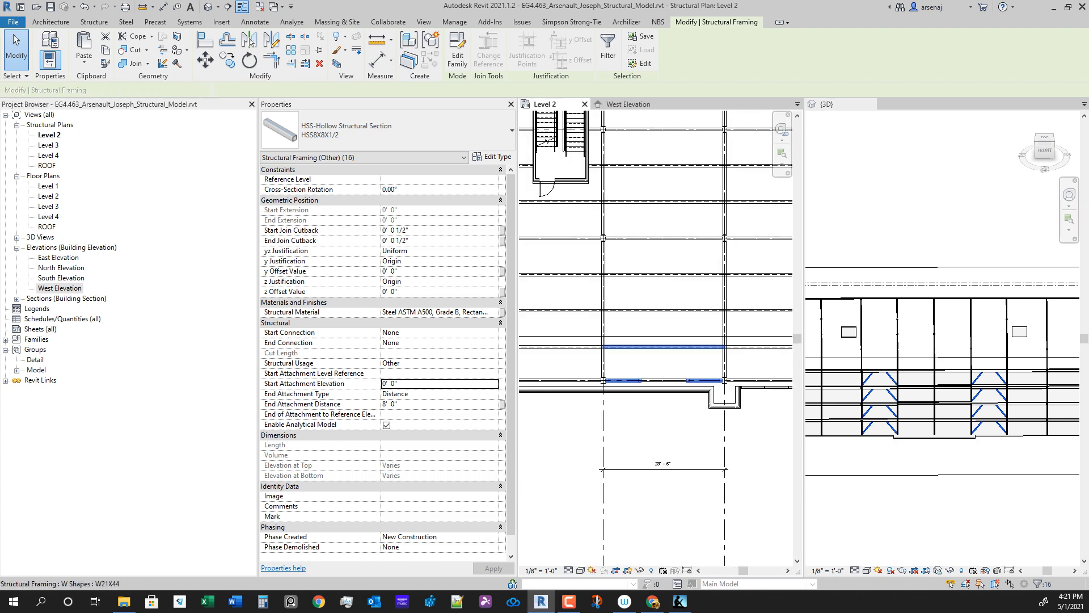
pyautogui.scroll(-3, 565, 469)
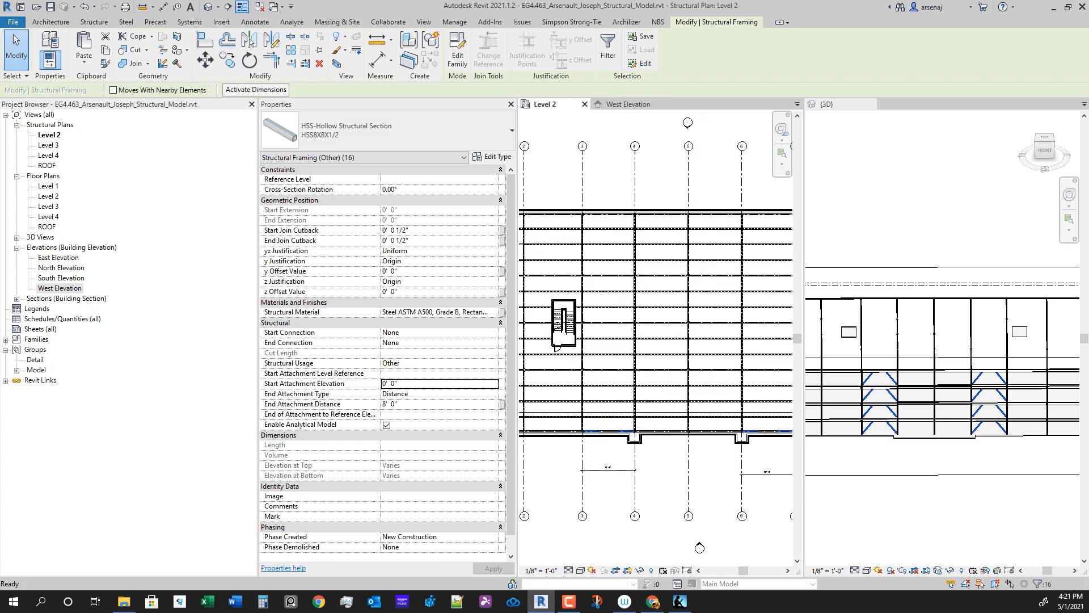
pyautogui.click(250, 41)
pyautogui.scroll(-3, 594, 444)
pyautogui.moveTo(744, 439); pyautogui.dragTo(686, 447, button='middle')
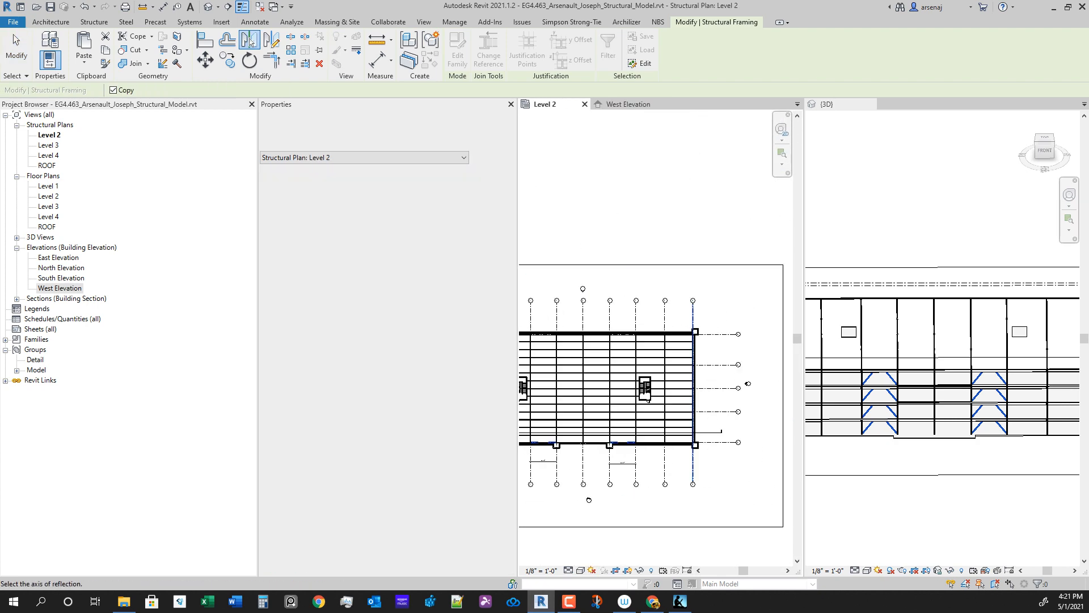
pyautogui.scroll(2, 685, 447)
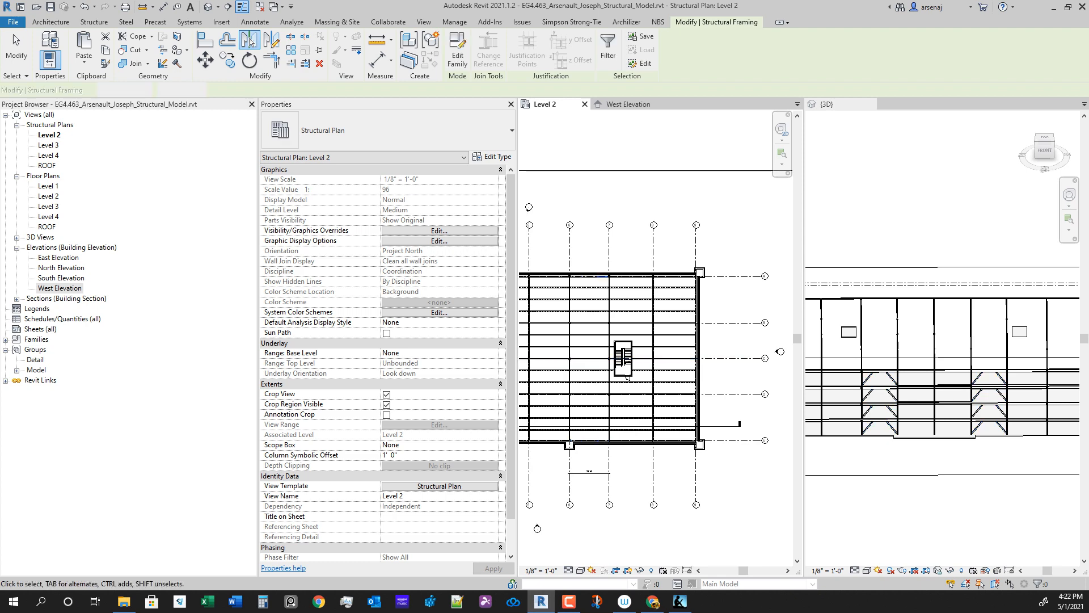
pyautogui.press('Escape')
# Step: Delete the eight full-bay diagonal HSS8X8X1/2 braces that overlap the mirrored brace pairs in the two bays on the opposite side
pyautogui.scroll(-2, 942, 443)
pyautogui.keyDown('shift'); pyautogui.moveTo(942, 443); pyautogui.dragTo(862, 397, button='middle'); pyautogui.keyUp('shift')
pyautogui.scroll(3, 943, 445)
pyautogui.scroll(-2, 942, 445)
pyautogui.scroll(3, 946, 451)
pyautogui.scroll(-3, 958, 420)
pyautogui.keyDown('shift'); pyautogui.moveTo(964, 391); pyautogui.dragTo(899, 315, button='middle'); pyautogui.keyUp('shift')
pyautogui.scroll(3, 899, 315)
pyautogui.scroll(2, 947, 348)
pyautogui.click(944, 333)
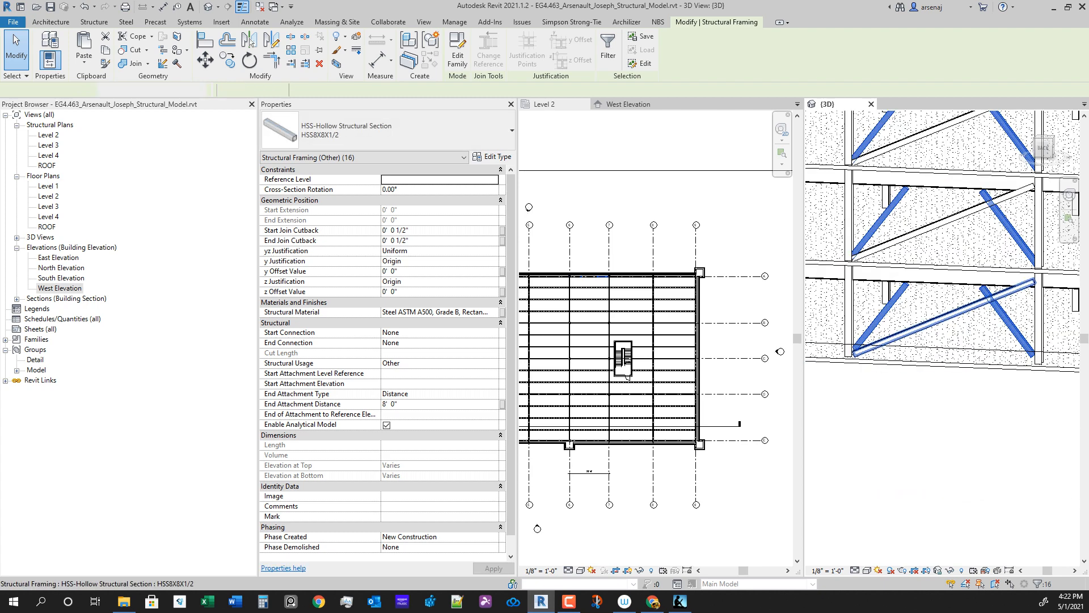
pyautogui.keyDown('ctrl'); pyautogui.click(944, 237); pyautogui.keyUp('ctrl')
pyautogui.moveTo(944, 237); pyautogui.dragTo(901, 408, button='middle')
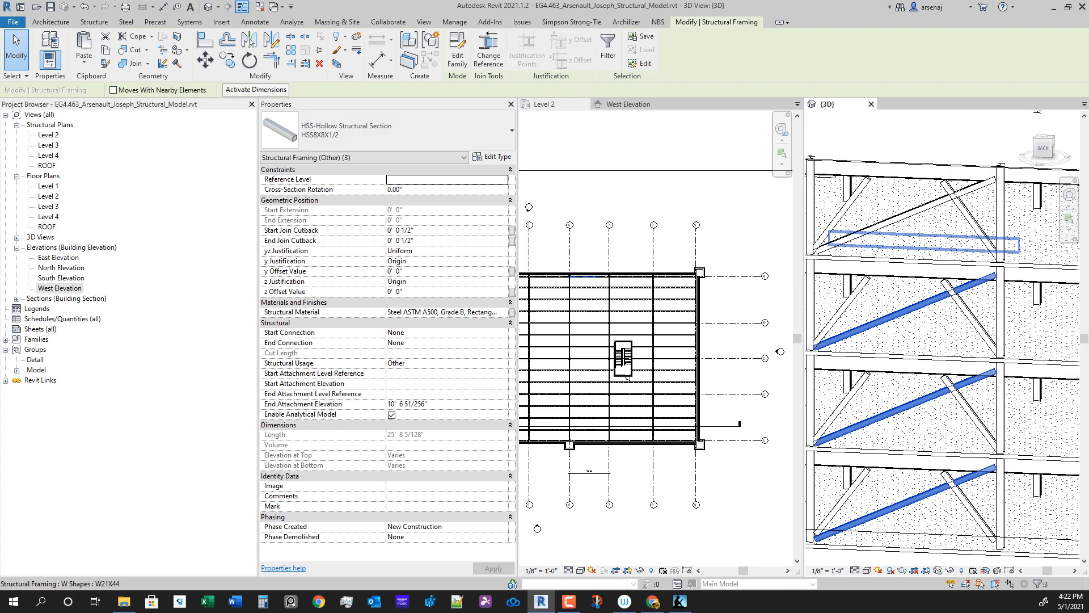
pyautogui.keyDown('ctrl'); pyautogui.click(908, 214); pyautogui.keyUp('ctrl')
pyautogui.scroll(-3, 902, 215)
pyautogui.moveTo(1010, 256); pyautogui.dragTo(817, 255, button='middle')
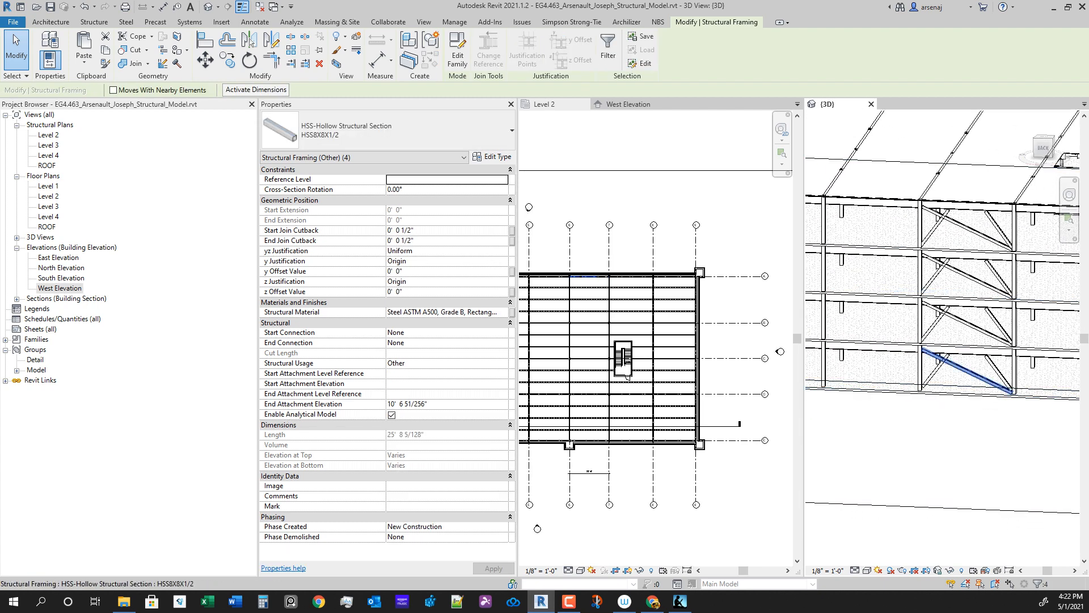
pyautogui.keyDown('ctrl'); pyautogui.click(968, 276); pyautogui.keyUp('ctrl')
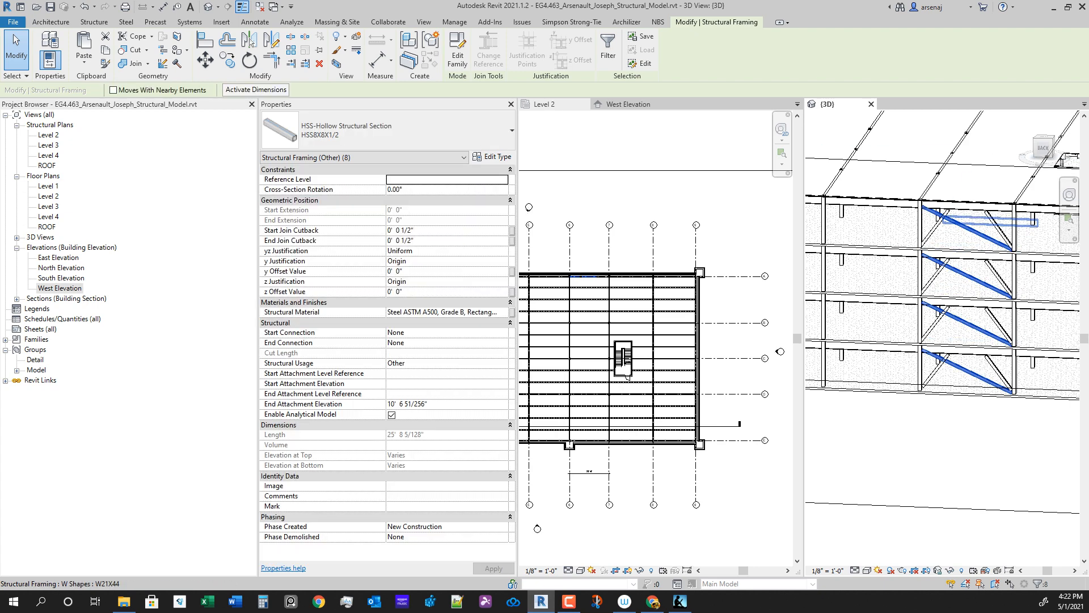
pyautogui.press('Escape')
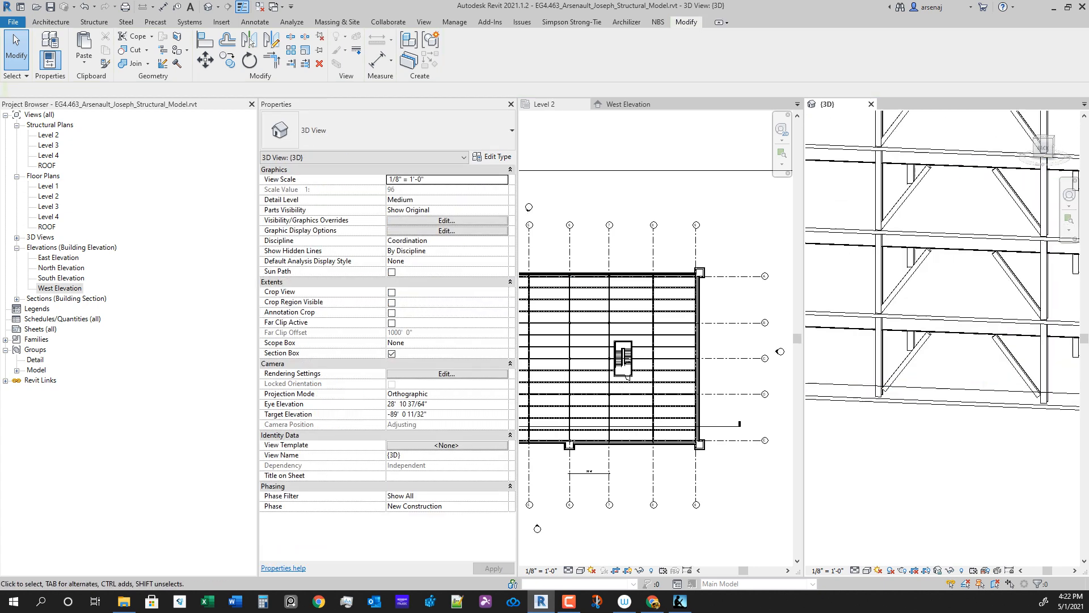
# Step: Use Trim/Extend Multiple Elements on the three upper braces at one column of a mirrored bay, with that W14X61 column's reference as boundary
pyautogui.scroll(-2, 1010, 499)
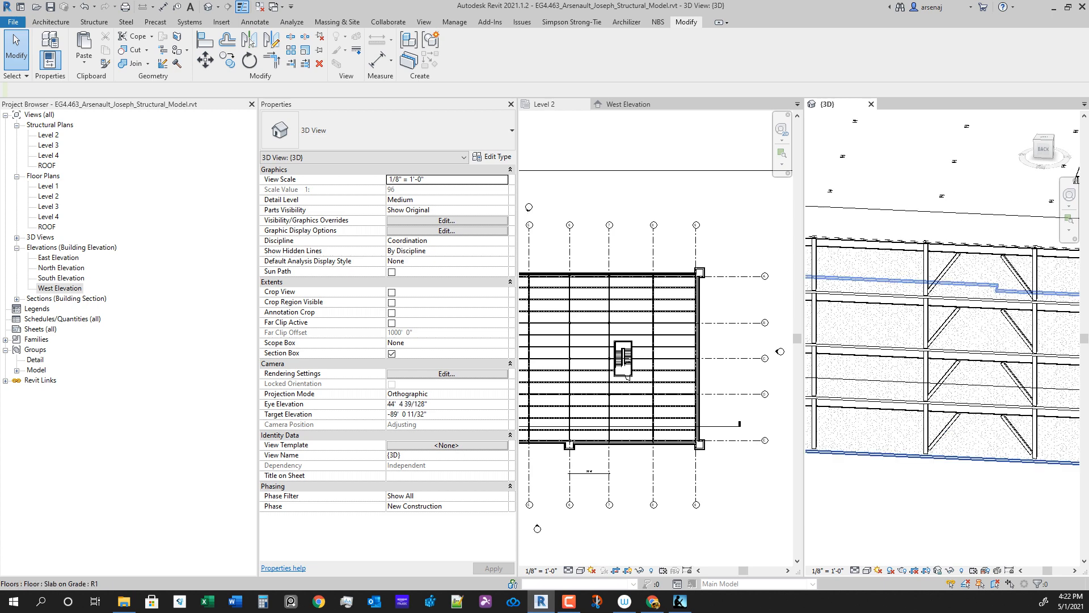
pyautogui.scroll(-1, 1027, 468)
pyautogui.scroll(2, 823, 457)
pyautogui.scroll(-2, 840, 454)
pyautogui.keyDown('shift'); pyautogui.moveTo(908, 420); pyautogui.dragTo(873, 448, button='middle'); pyautogui.keyUp('shift')
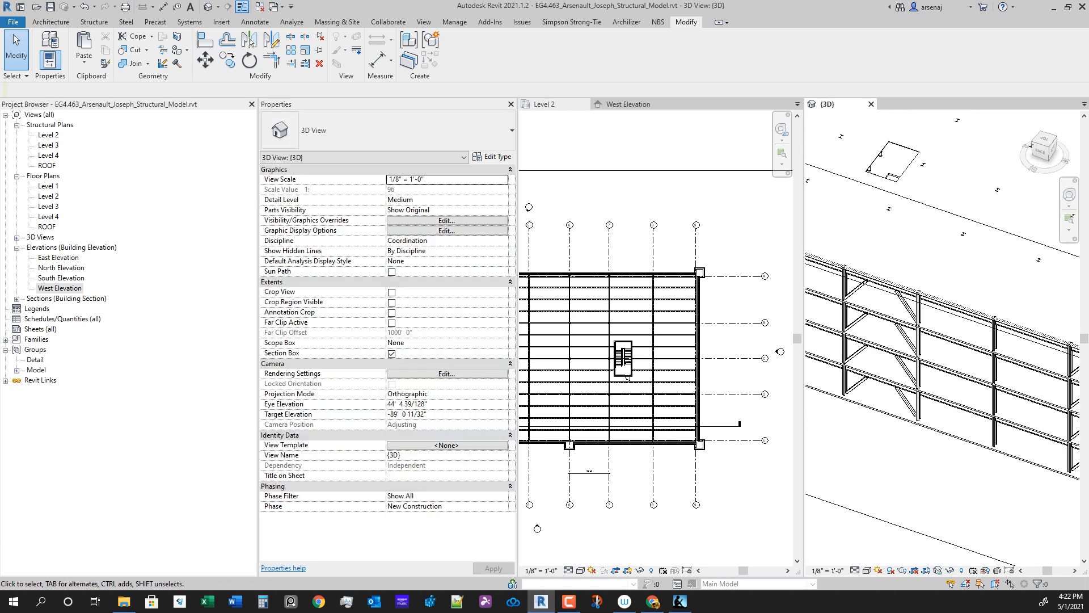
pyautogui.scroll(3, 851, 352)
pyautogui.scroll(-1, 884, 341)
pyautogui.moveTo(885, 341); pyautogui.dragTo(896, 355, button='middle')
pyautogui.scroll(3, 871, 261)
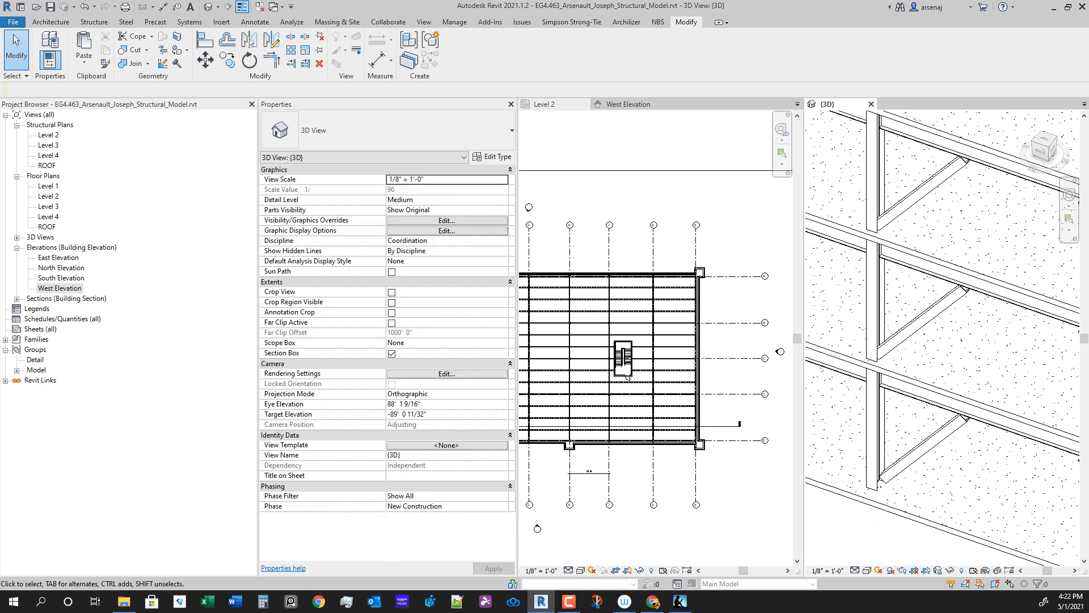
pyautogui.press('Return')
pyautogui.scroll(3, 907, 453)
pyautogui.moveTo(873, 426); pyautogui.dragTo(944, 436, button='middle')
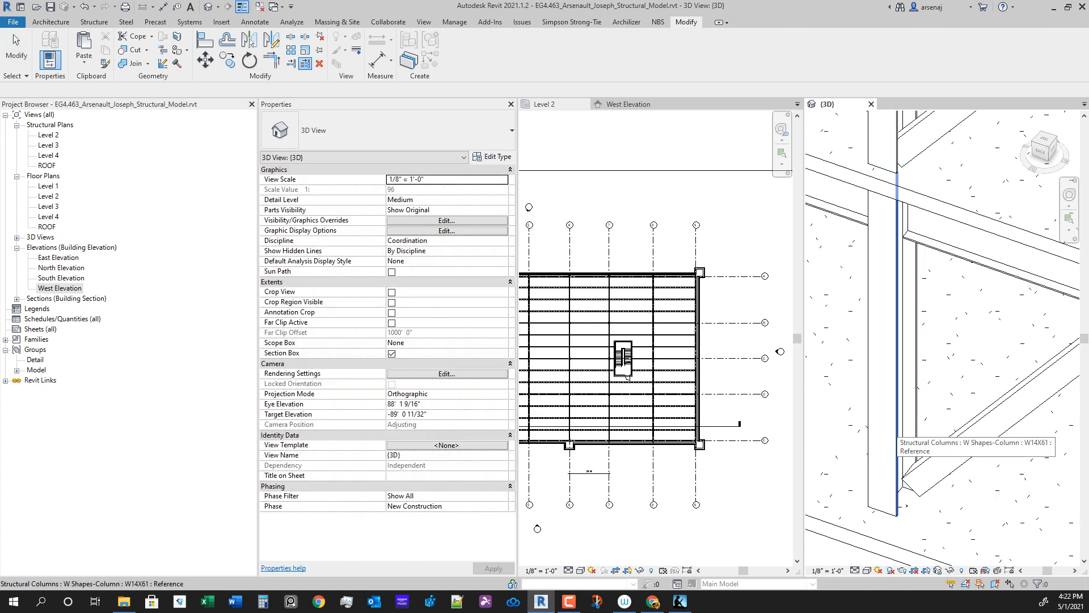
pyautogui.click(897, 434)
pyautogui.scroll(-3, 897, 434)
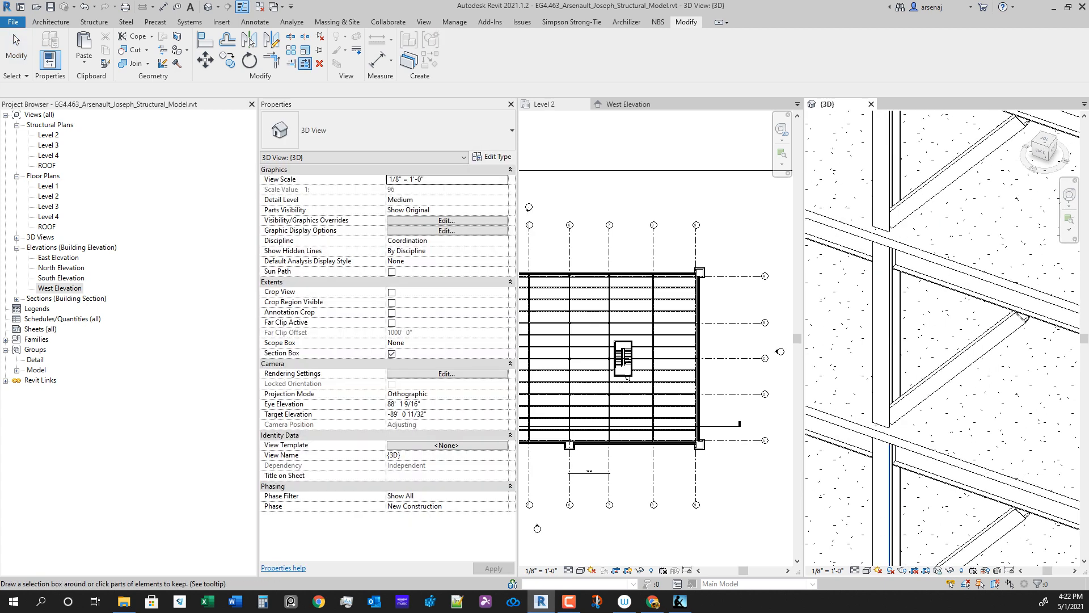
pyautogui.click(959, 364)
pyautogui.click(956, 165)
pyautogui.scroll(-3, 956, 165)
pyautogui.moveTo(956, 165); pyautogui.dragTo(890, 320, button='middle')
# Step: Trim the three upper braces at the same mirrored bay's other column with Trim/Extend Multiple Elements, using that column's reference as boundary
pyautogui.scroll(-2, 849, 352)
pyautogui.keyDown('shift'); pyautogui.moveTo(849, 352); pyautogui.dragTo(825, 323, button='middle'); pyautogui.keyUp('shift')
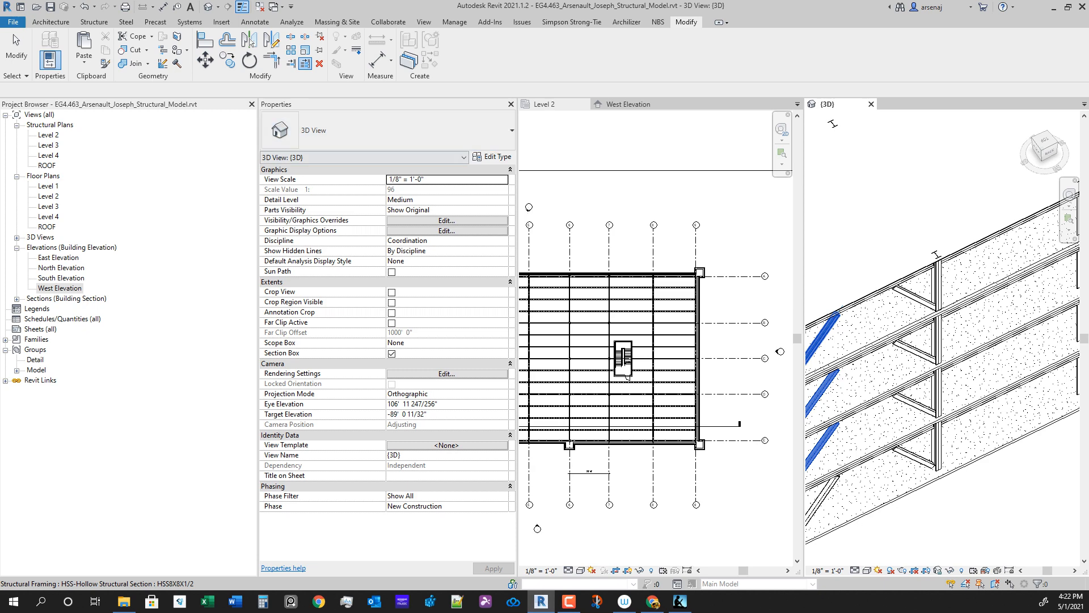
pyautogui.scroll(5, 940, 376)
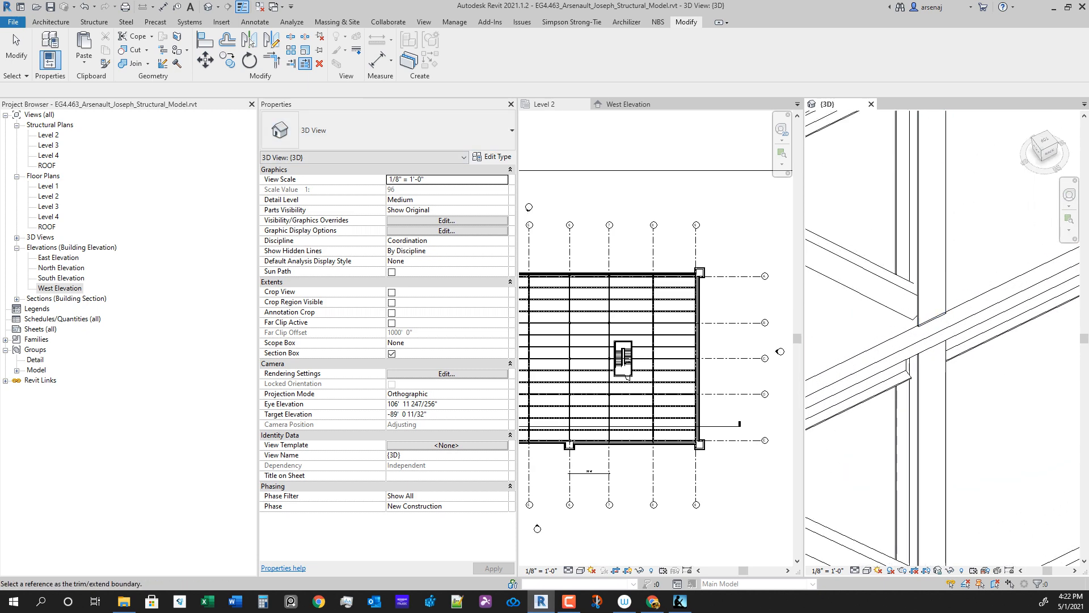
pyautogui.click(903, 284)
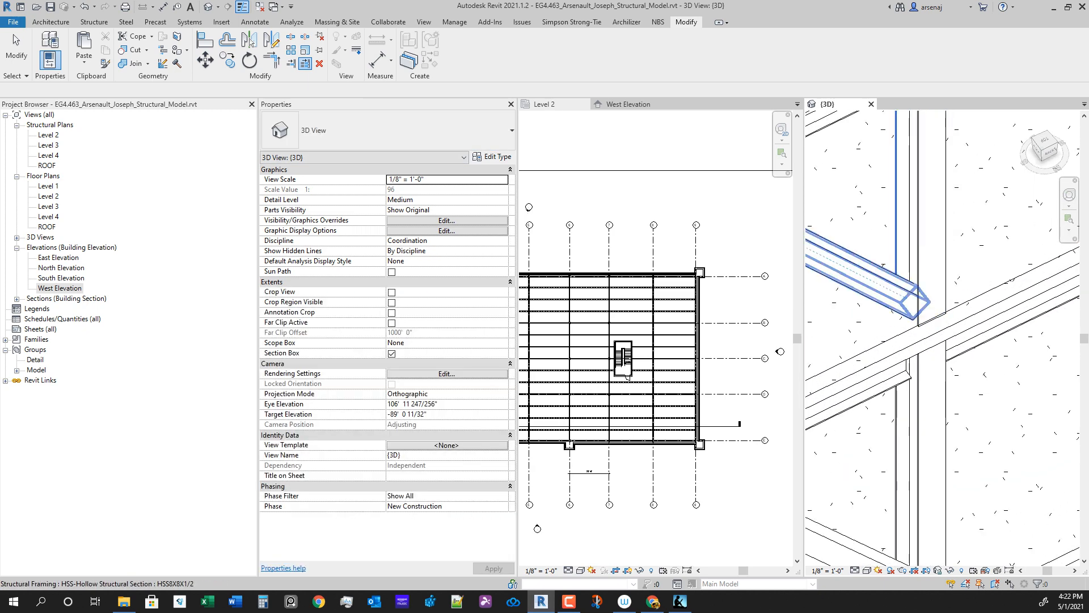
pyautogui.click(888, 289)
pyautogui.scroll(-2, 914, 327)
pyautogui.moveTo(914, 327); pyautogui.dragTo(950, 217, button='middle')
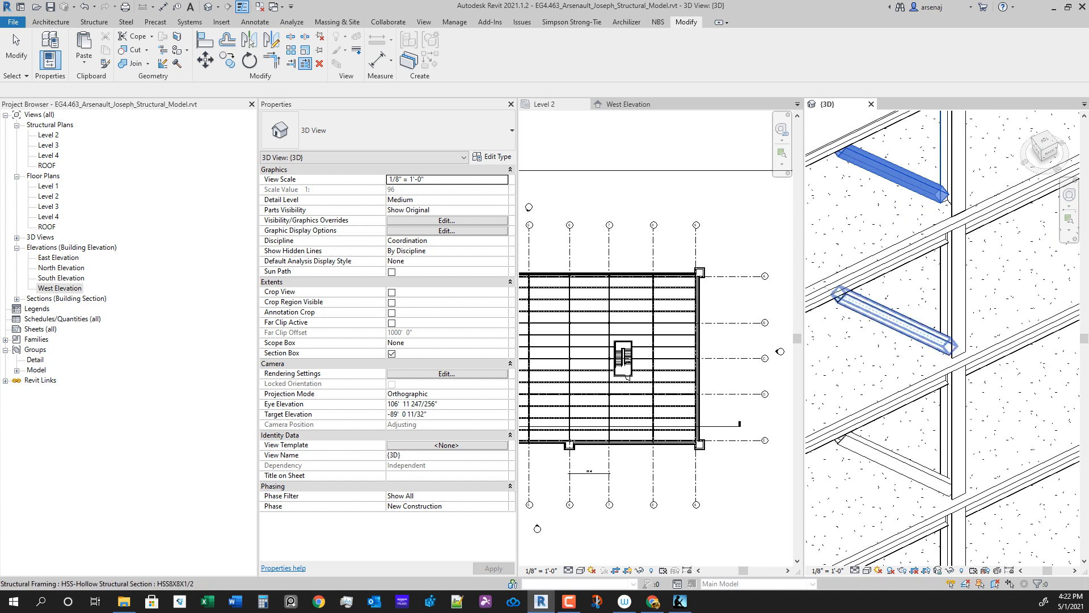
pyautogui.click(893, 321)
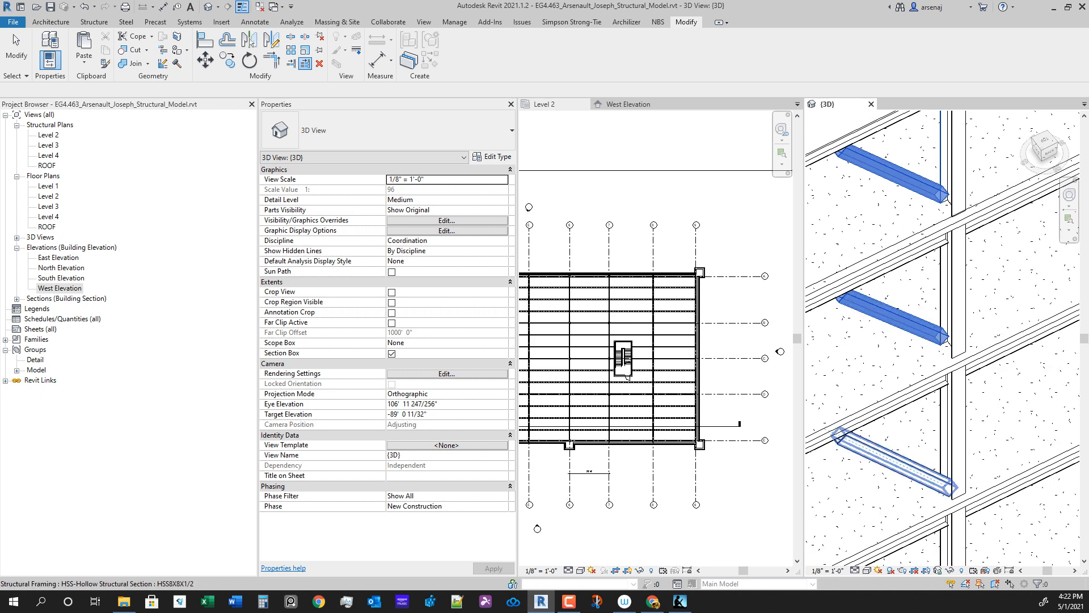
pyautogui.scroll(-8, 907, 397)
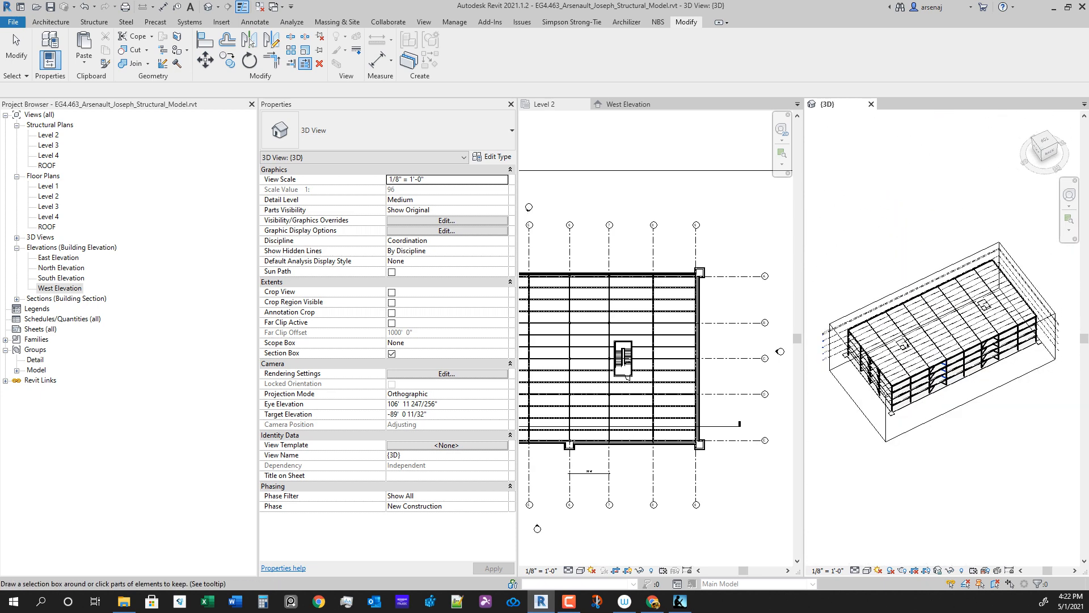
pyautogui.scroll(7, 945, 379)
pyautogui.press('Escape')
pyautogui.press('Escape')
# Step: Set the Start Attachment Elevation of the six upper HSS8X8X1/2 braces in the trimmed mirrored bay to 0' 0"
pyautogui.click(855, 399)
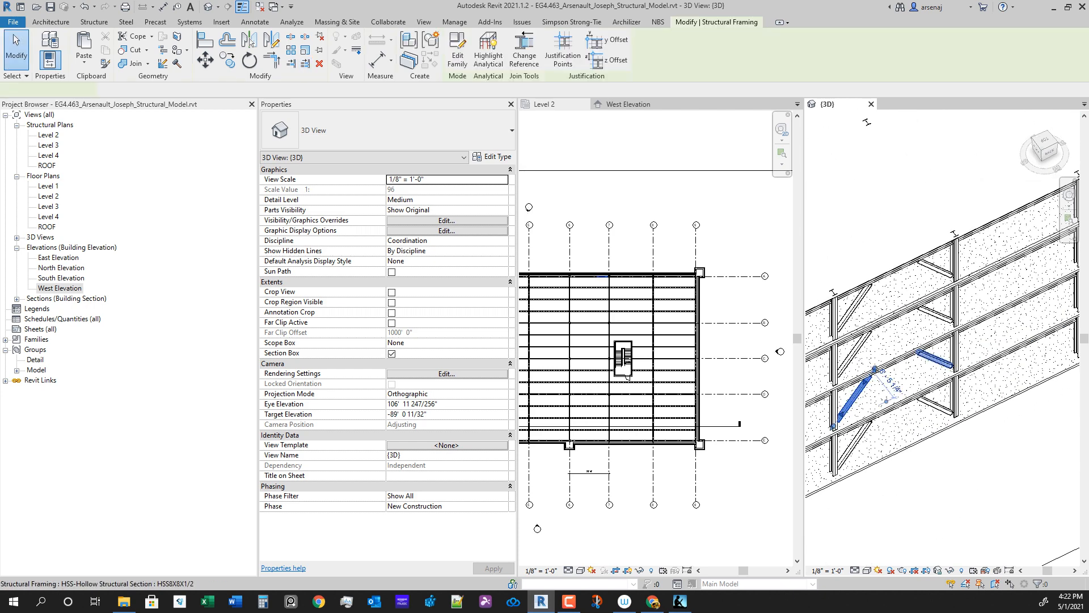
pyautogui.keyDown('ctrl'); pyautogui.click(934, 359); pyautogui.keyUp('ctrl')
pyautogui.keyDown('ctrl'); pyautogui.click(935, 314); pyautogui.keyUp('ctrl')
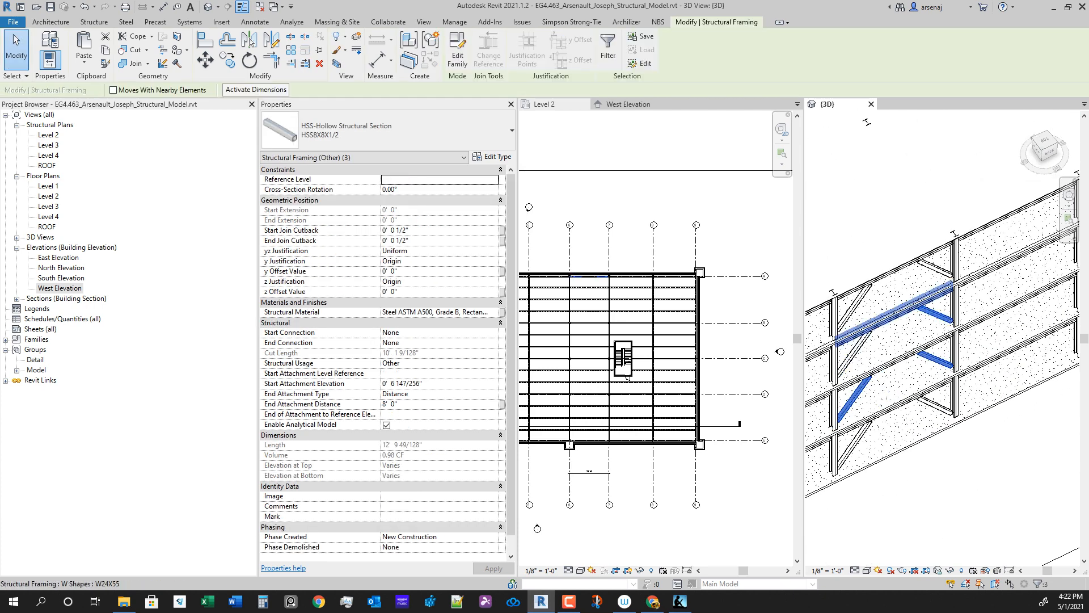
pyautogui.keyDown('ctrl'); pyautogui.click(853, 308); pyautogui.keyUp('ctrl')
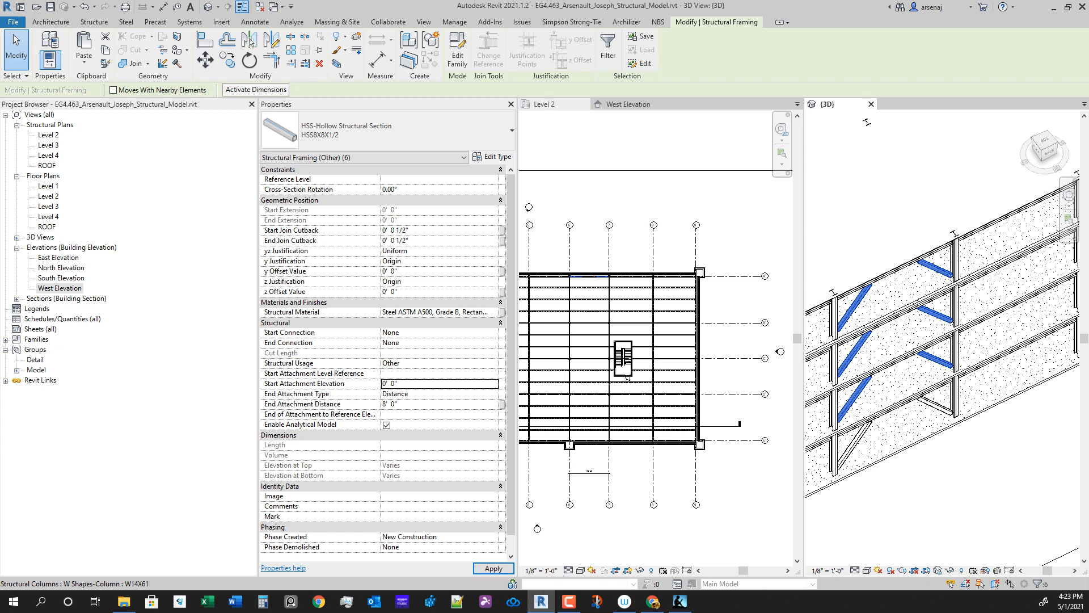
# Step: Trim the HSS8X8X1/2 braces in the other mirrored bay with Trim/Extend Multiple Elements, using the W14X61 column's reference at one side as boundary
pyautogui.keyDown('shift'); pyautogui.moveTo(885, 187); pyautogui.dragTo(908, 193, button='middle'); pyautogui.keyUp('shift')
pyautogui.scroll(-2, 908, 363)
pyautogui.keyDown('shift'); pyautogui.moveTo(908, 363); pyautogui.dragTo(859, 346, button='middle'); pyautogui.keyUp('shift')
pyautogui.scroll(6, 976, 406)
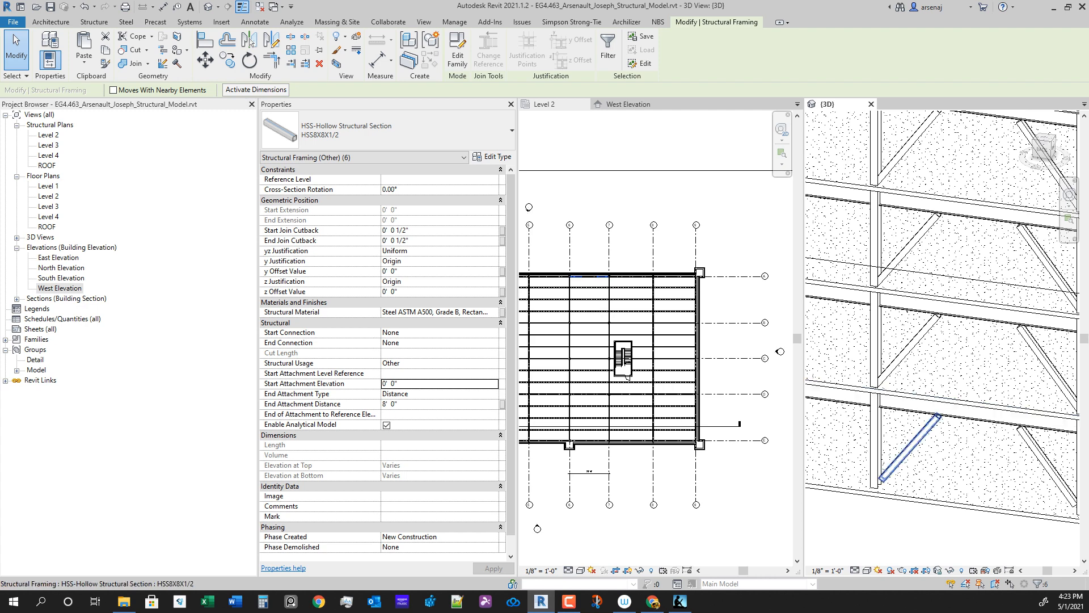
pyautogui.scroll(5, 864, 408)
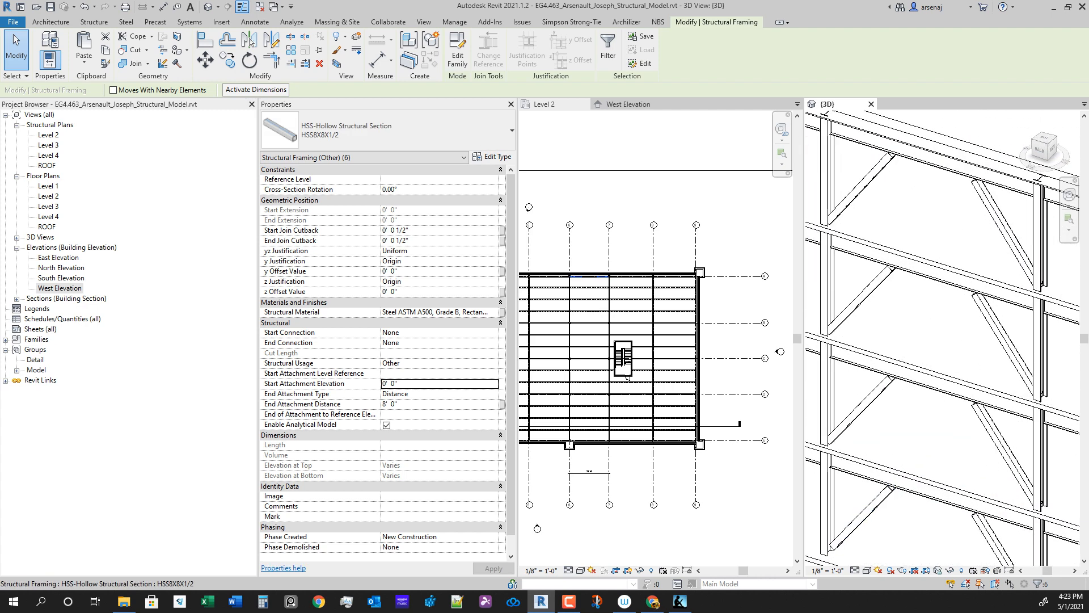
pyautogui.scroll(3, 864, 409)
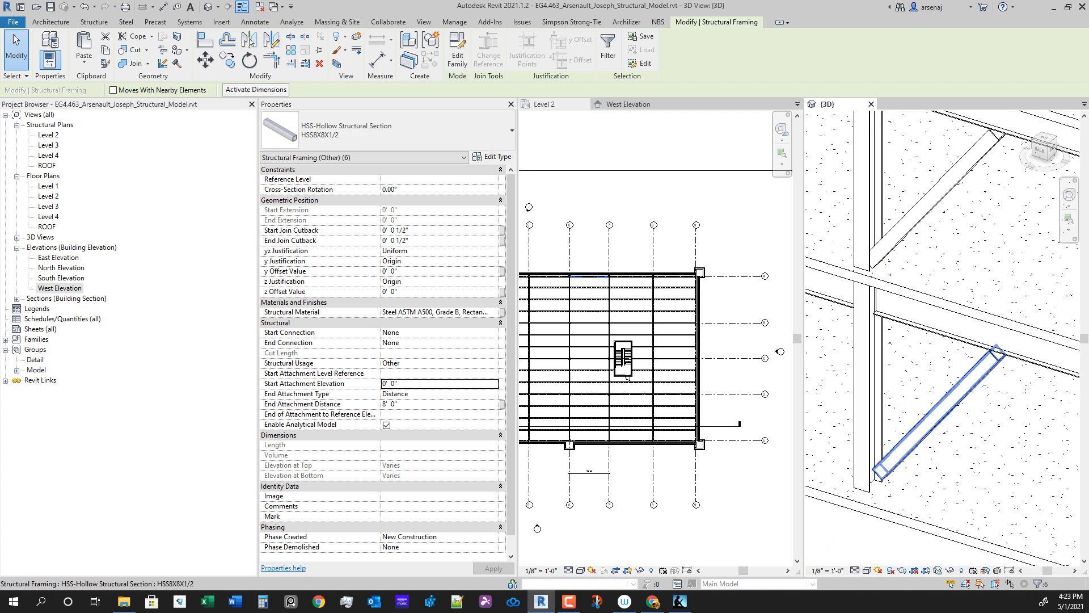
pyautogui.scroll(-1, 954, 406)
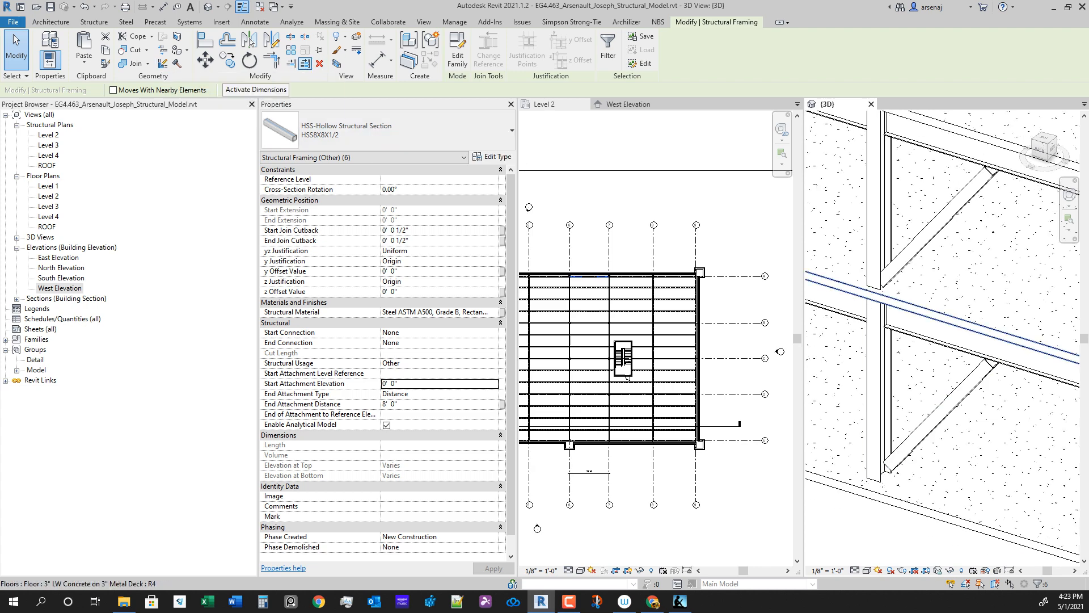
pyautogui.press('Escape')
pyautogui.scroll(4, 887, 251)
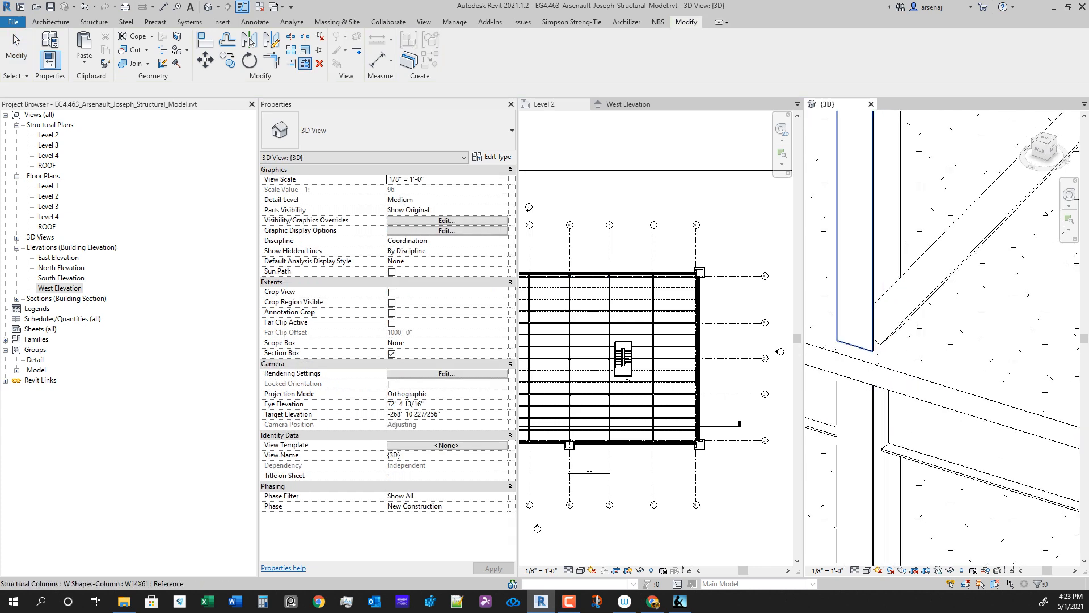
pyautogui.click(873, 250)
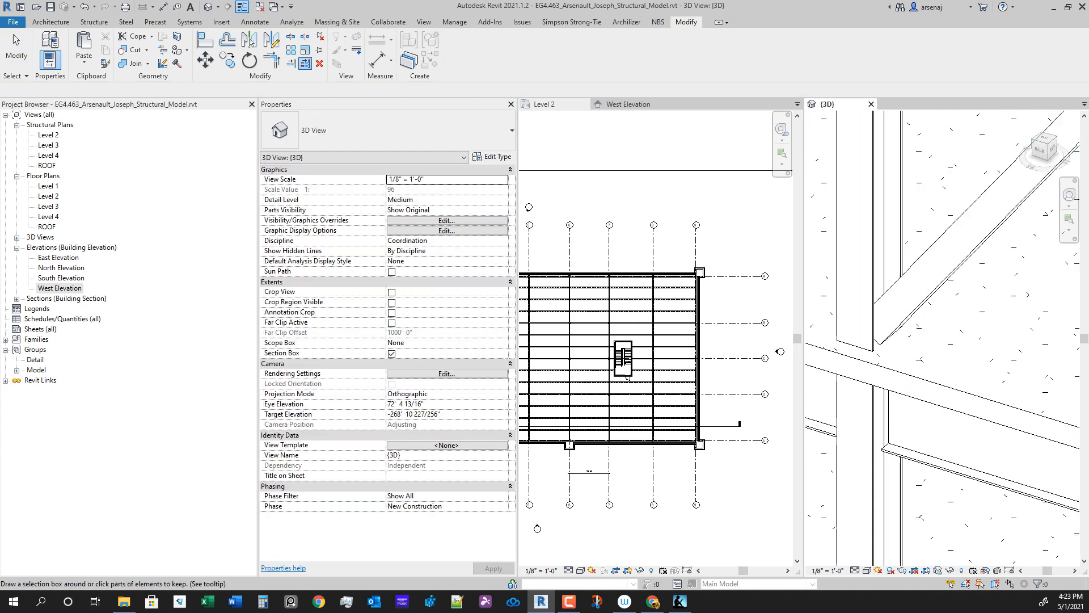
pyautogui.click(919, 281)
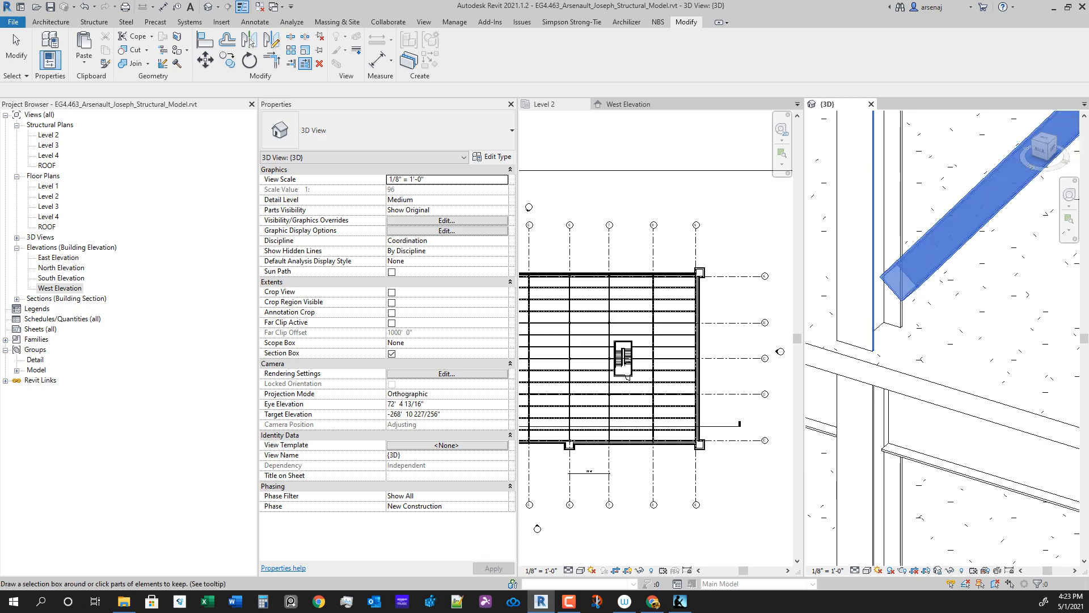
pyautogui.scroll(-4, 876, 511)
pyautogui.scroll(1, 902, 187)
pyautogui.click(923, 285)
pyautogui.scroll(-3, 864, 553)
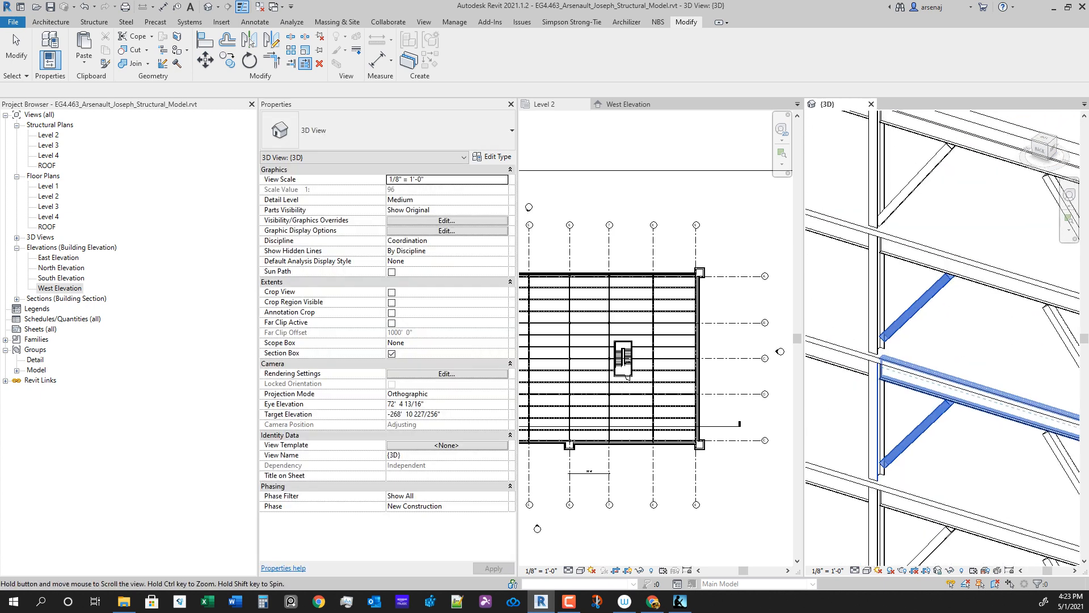
pyautogui.click(902, 263)
pyautogui.scroll(-3, 953, 391)
pyautogui.keyDown('shift'); pyautogui.moveTo(952, 391); pyautogui.dragTo(1010, 372, button='middle'); pyautogui.keyUp('shift')
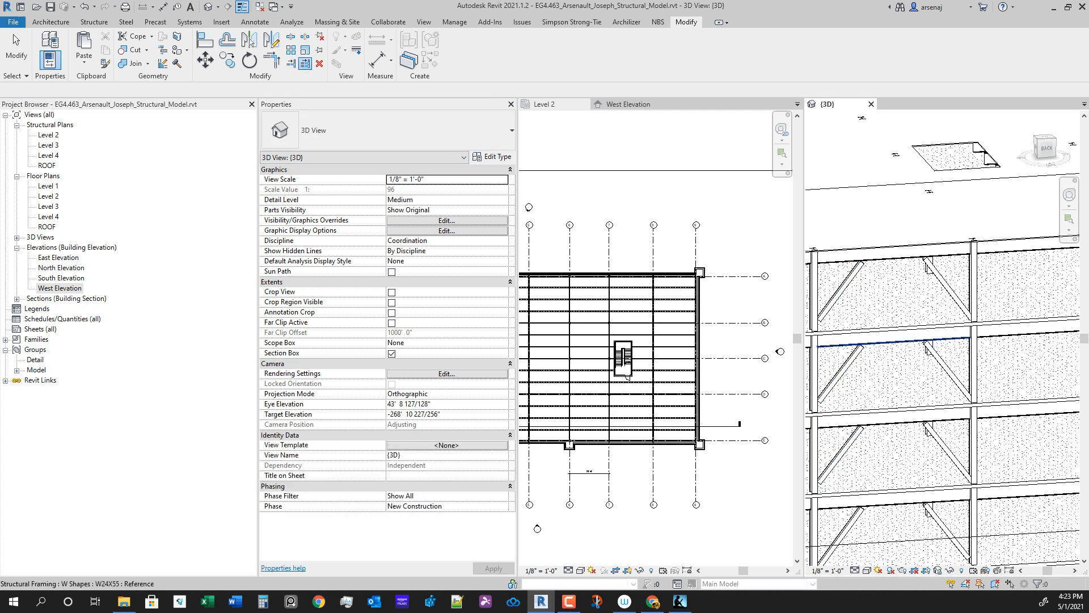
# Step: Trim the braces at the same bay's opposite column with Trim/Extend Multiple Elements, using that column's reference as boundary
pyautogui.scroll(-2, 912, 341)
pyautogui.keyDown('shift'); pyautogui.moveTo(912, 341); pyautogui.dragTo(1038, 440, button='middle'); pyautogui.keyUp('shift')
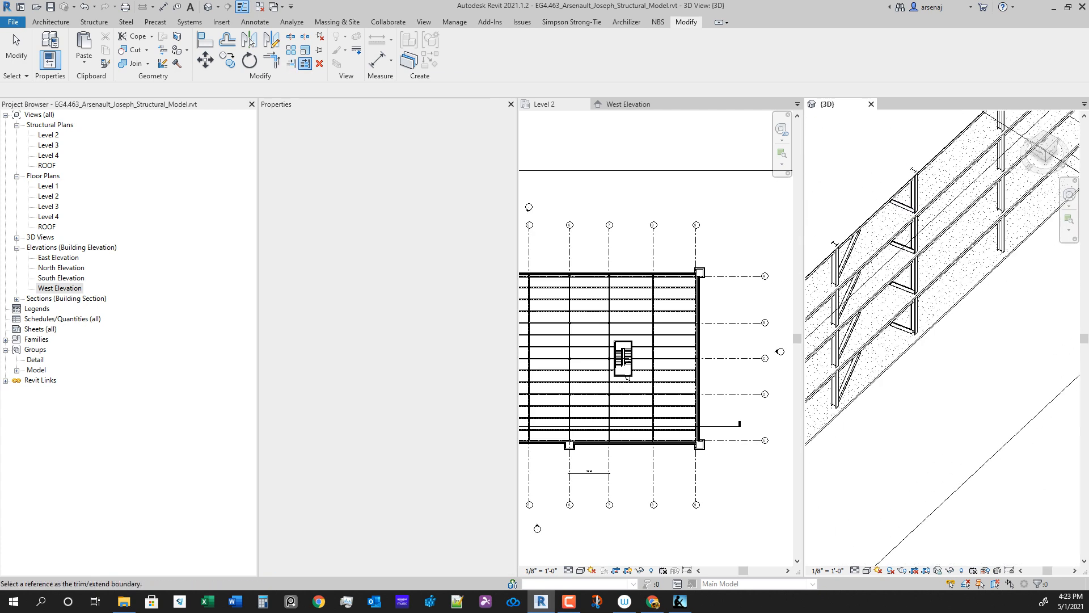
pyautogui.scroll(5, 910, 332)
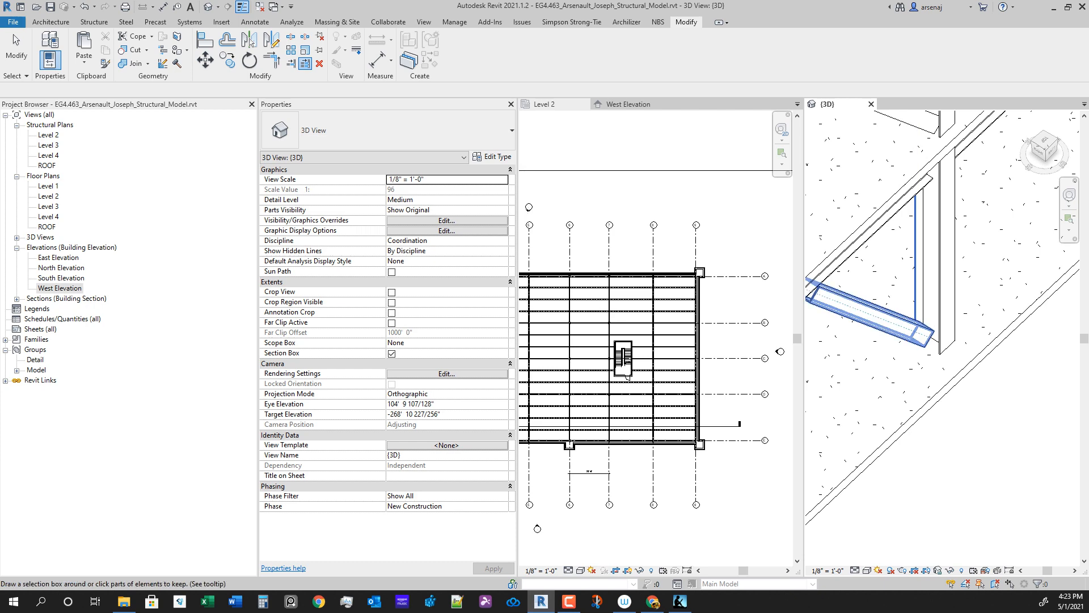
pyautogui.scroll(-2, 907, 328)
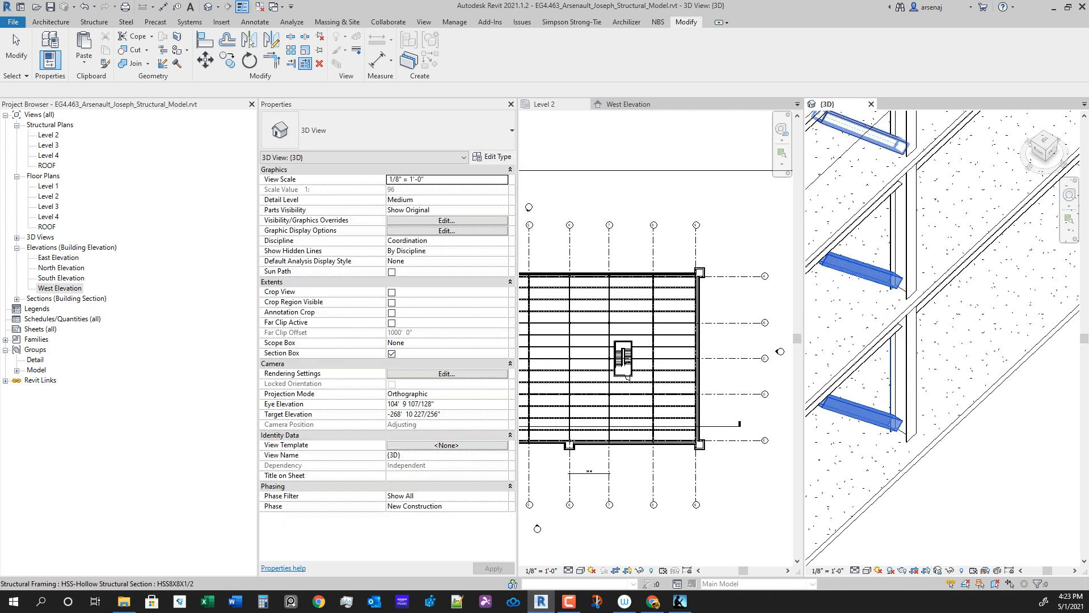
pyautogui.click(899, 146)
pyautogui.keyDown('shift'); pyautogui.moveTo(899, 147); pyautogui.dragTo(936, 238, button='middle'); pyautogui.keyUp('shift')
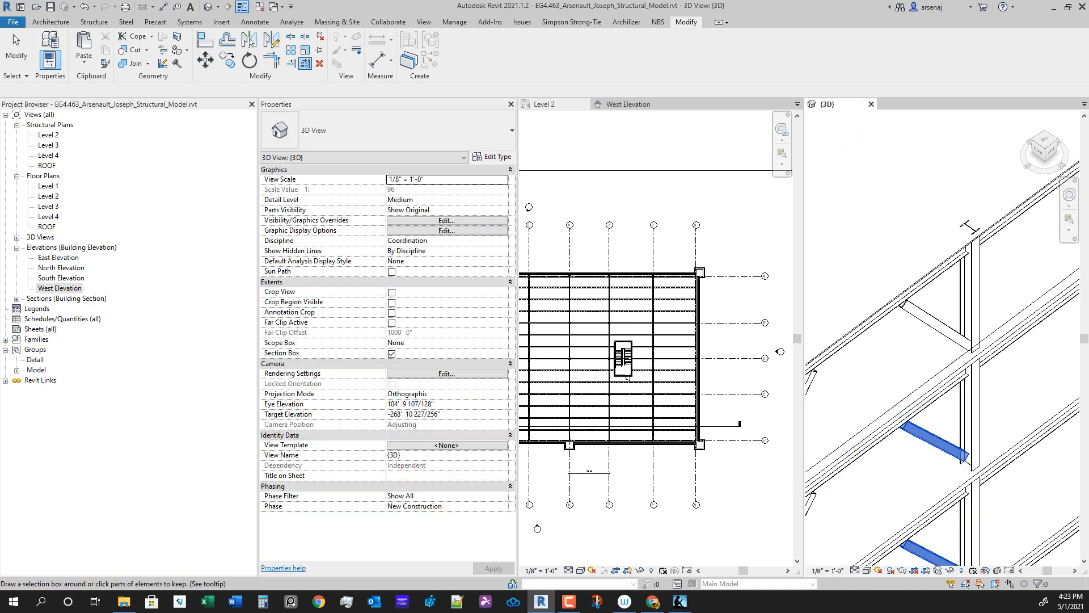
pyautogui.scroll(-2, 911, 312)
pyautogui.moveTo(911, 312); pyautogui.dragTo(909, 235, button='middle')
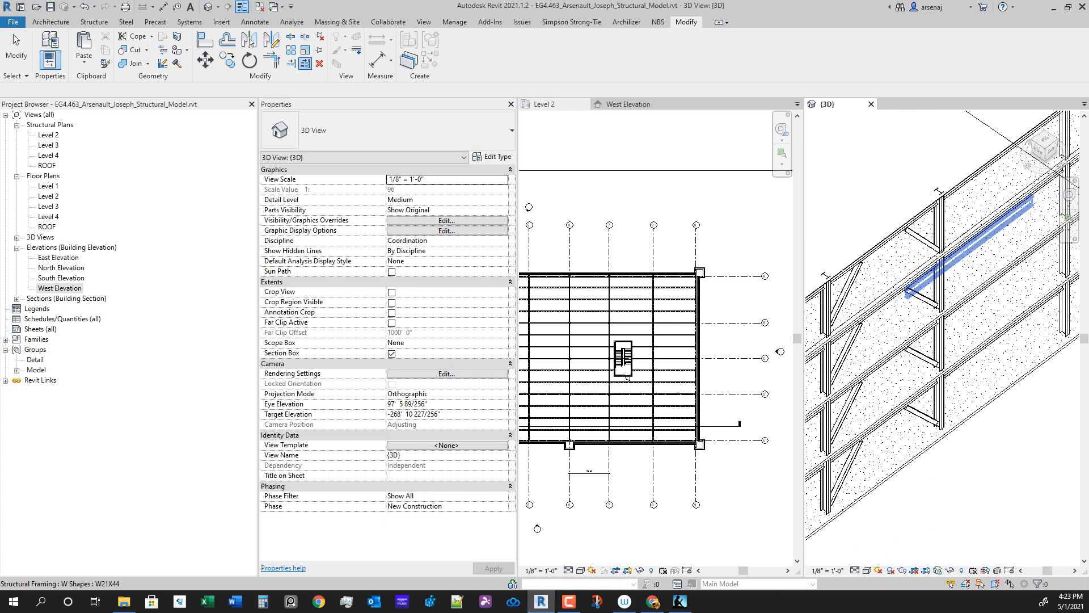
pyautogui.scroll(4, 936, 255)
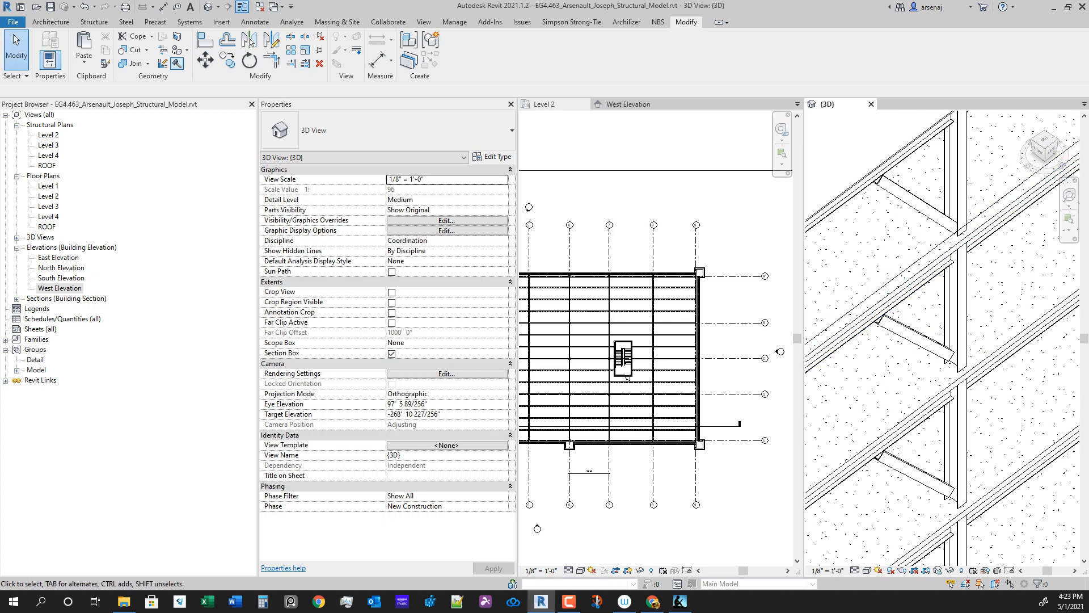
pyautogui.scroll(3, 948, 227)
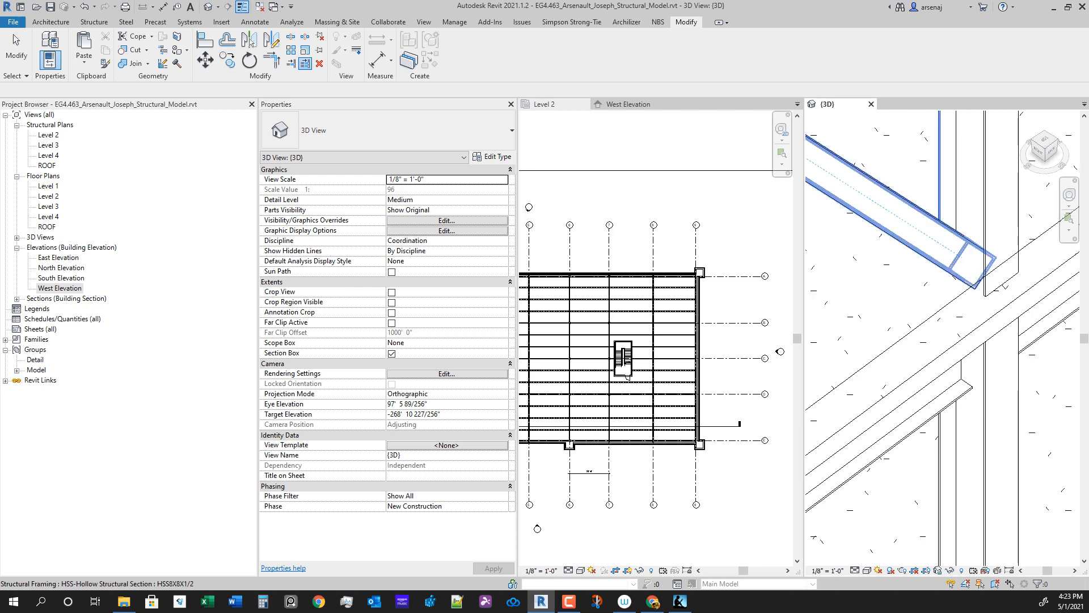
# Step: Select all eight HSS8X8X1/2 braces in this bay and set their Start Attachment Elevation to 0' 0"
pyautogui.scroll(-2, 850, 164)
pyautogui.scroll(-2, 908, 334)
pyautogui.keyDown('shift'); pyautogui.moveTo(964, 341); pyautogui.dragTo(897, 363, button='middle'); pyautogui.keyUp('shift')
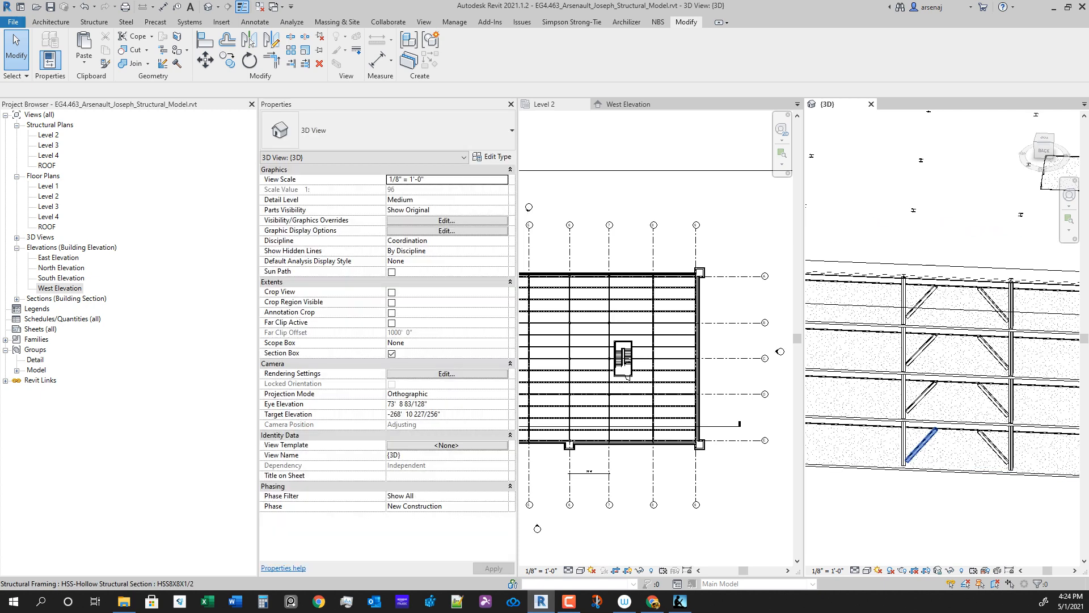
pyautogui.click(920, 446)
pyautogui.keyDown('ctrl'); pyautogui.click(993, 448); pyautogui.keyUp('ctrl')
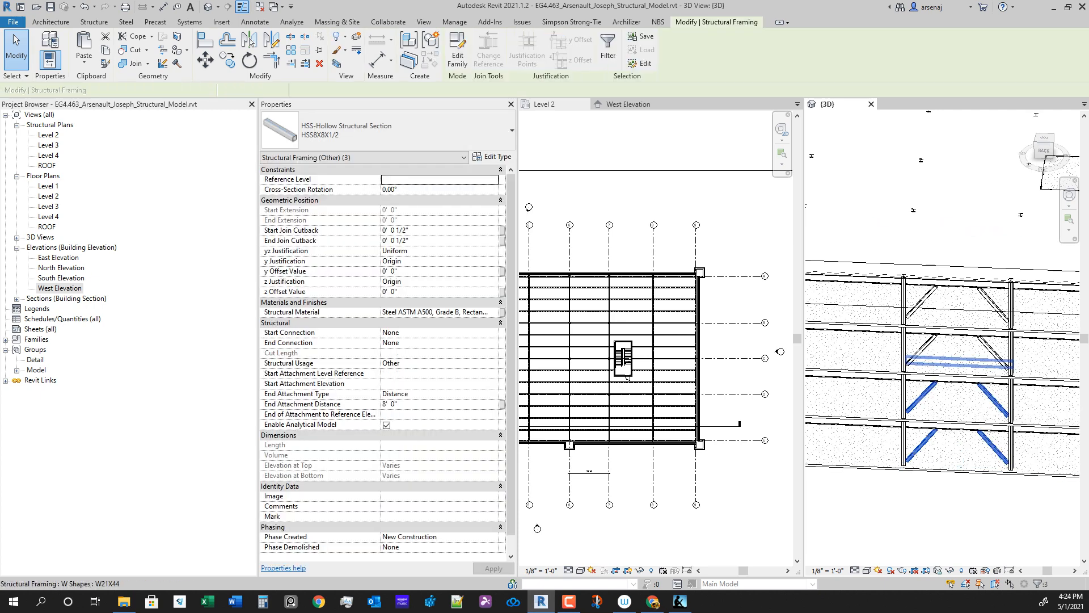
pyautogui.keyDown('ctrl'); pyautogui.click(921, 301); pyautogui.keyUp('ctrl')
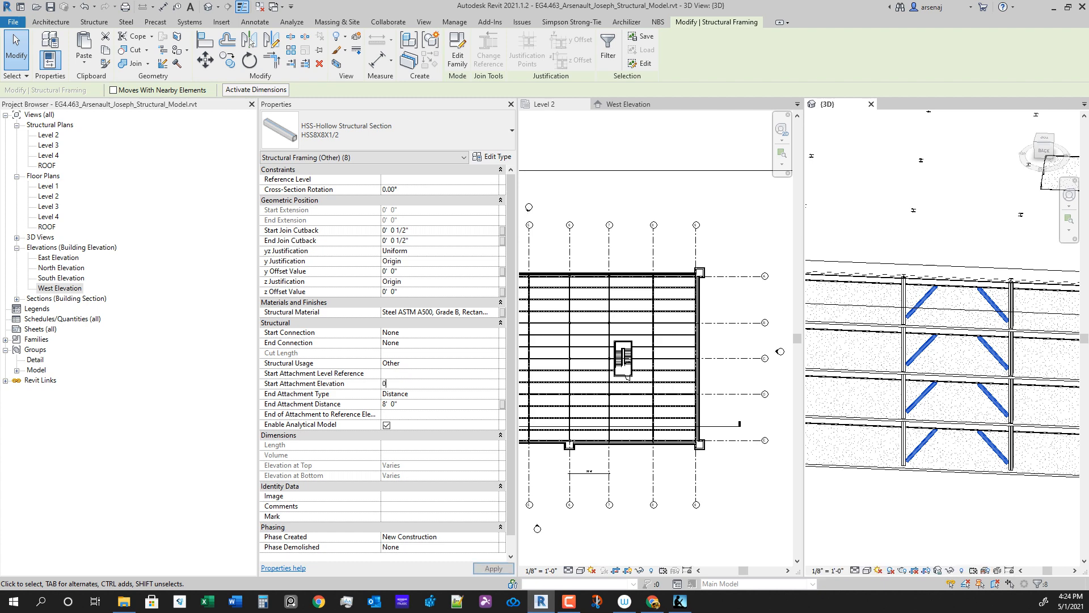
pyautogui.moveTo(921, 301); pyautogui.dragTo(915, 282, button='middle')
pyautogui.scroll(-2, 941, 397)
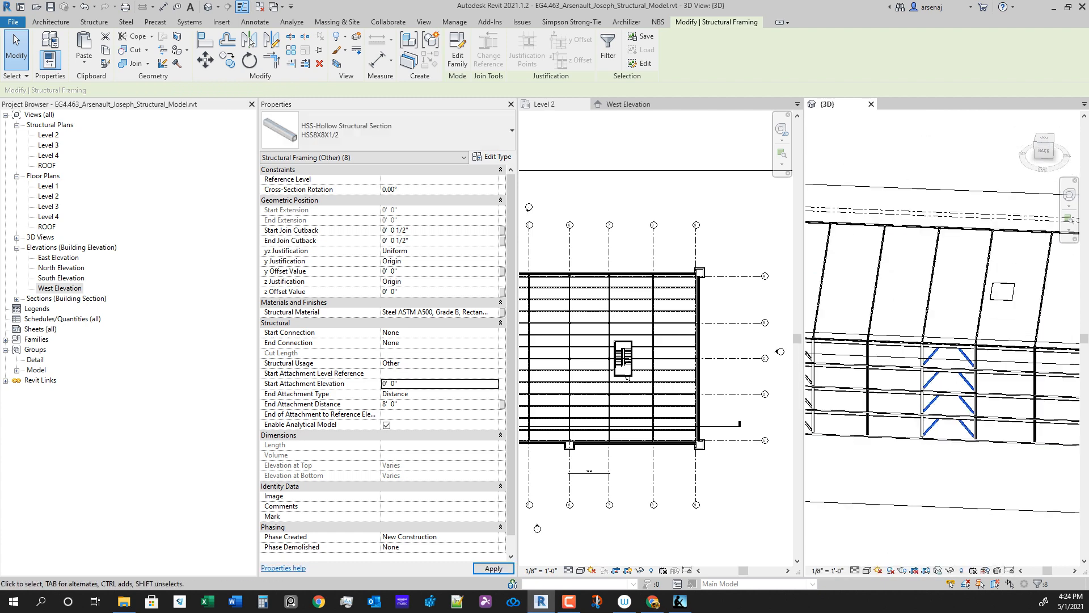
# Step: Review both braced bays along the building's long side in the 3D view and glance over the Level 2 plan
pyautogui.moveTo(896, 391); pyautogui.dragTo(947, 386, button='middle')
pyautogui.scroll(2, 859, 408)
pyautogui.scroll(-6, 941, 340)
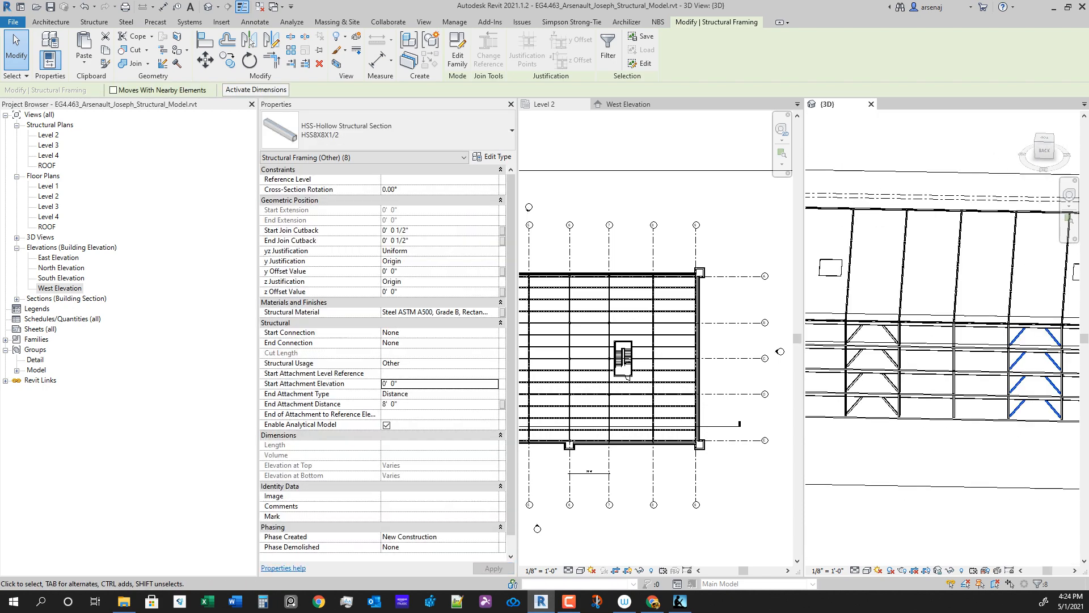
pyautogui.click(1041, 146)
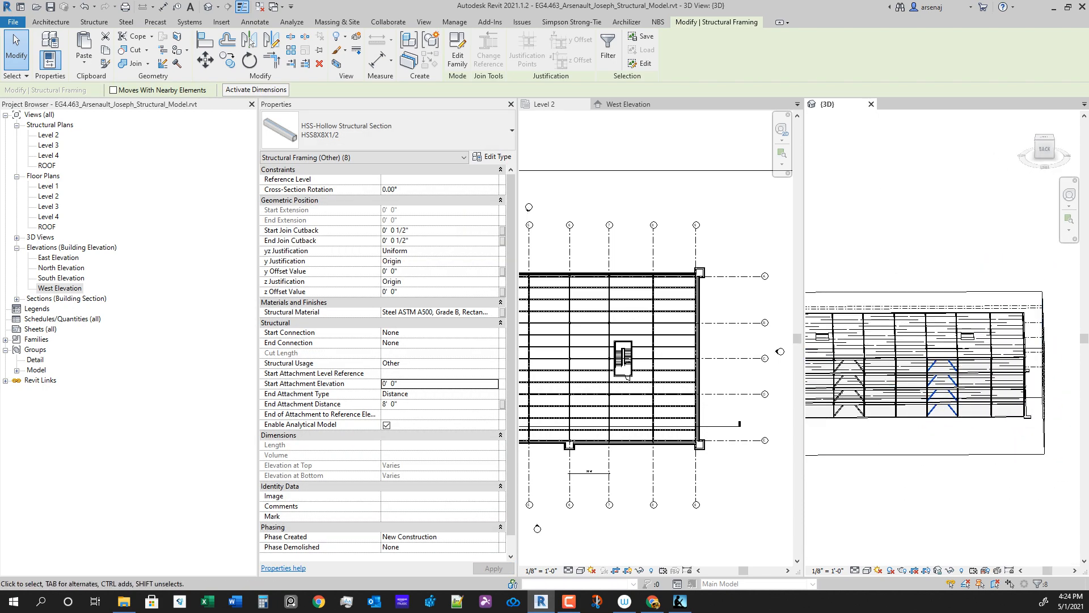
pyautogui.keyDown('shift'); pyautogui.moveTo(936, 397); pyautogui.dragTo(964, 437, button='middle'); pyautogui.keyUp('shift')
pyautogui.scroll(-1, 964, 457)
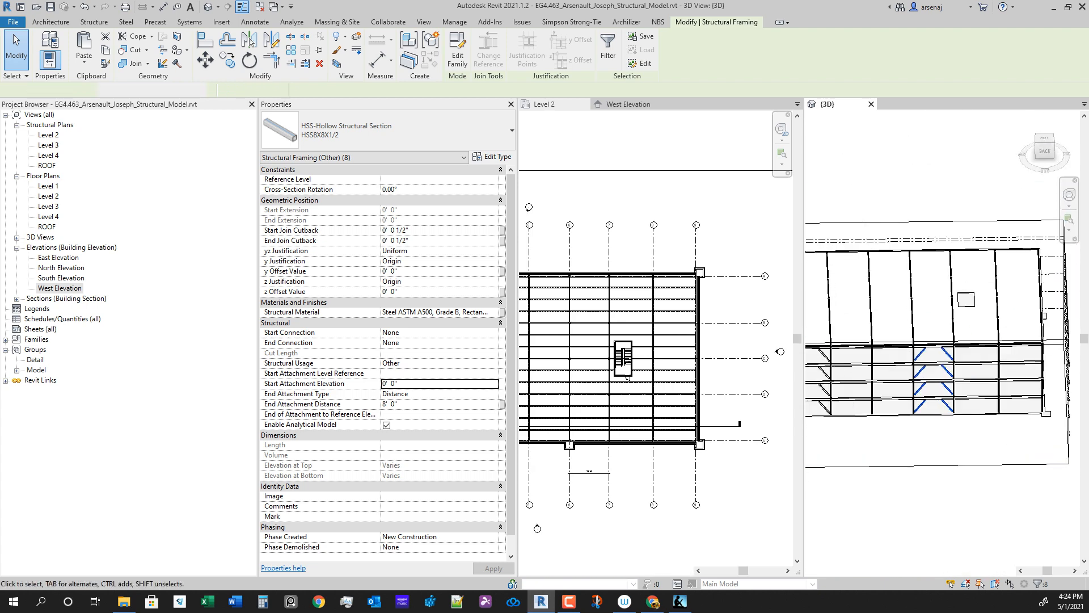
pyautogui.click(627, 375)
pyautogui.scroll(-1, 635, 363)
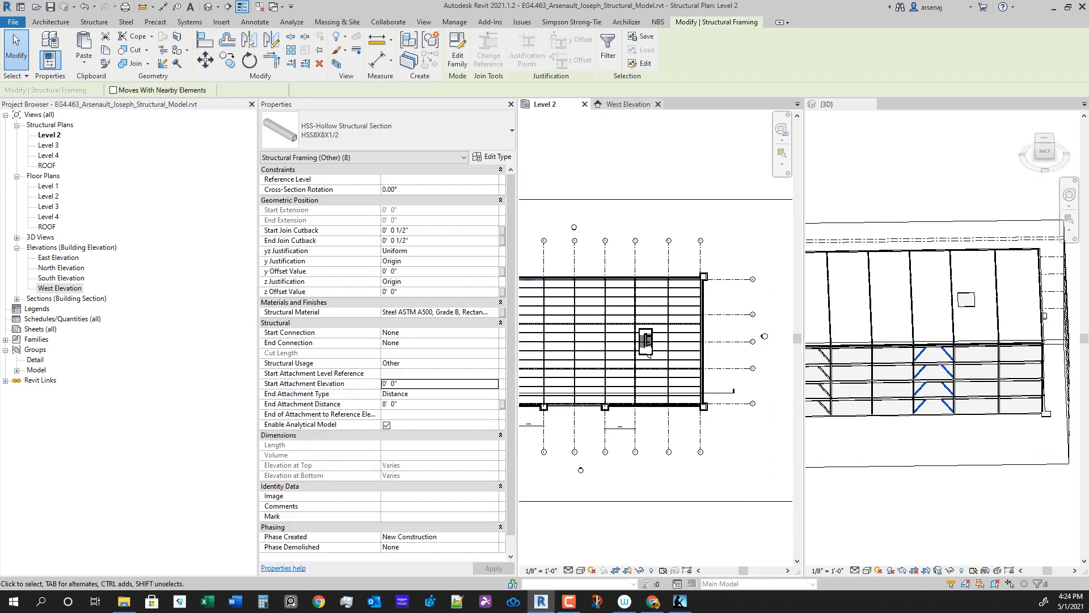
# Step: Examine the braced bays, columns and framing along the full length of the building in the West Elevation
pyautogui.click(627, 104)
pyautogui.scroll(-3, 703, 431)
pyautogui.moveTo(704, 431); pyautogui.dragTo(653, 423, button='middle')
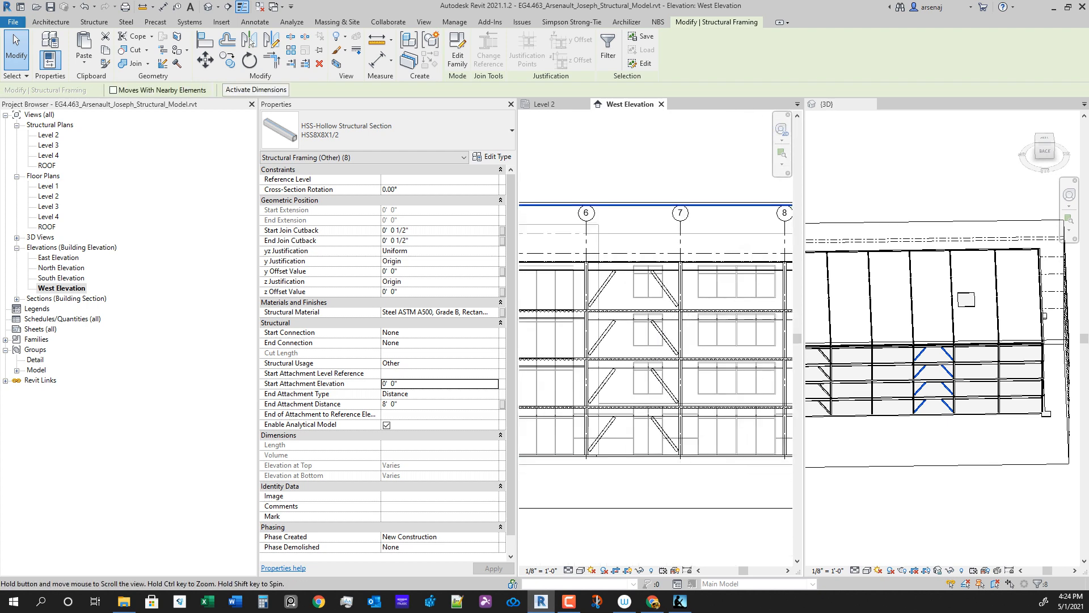
pyautogui.scroll(-1, 760, 437)
pyautogui.moveTo(783, 454); pyautogui.dragTo(641, 436, button='middle')
pyautogui.scroll(5, 641, 435)
pyautogui.scroll(-2, 641, 436)
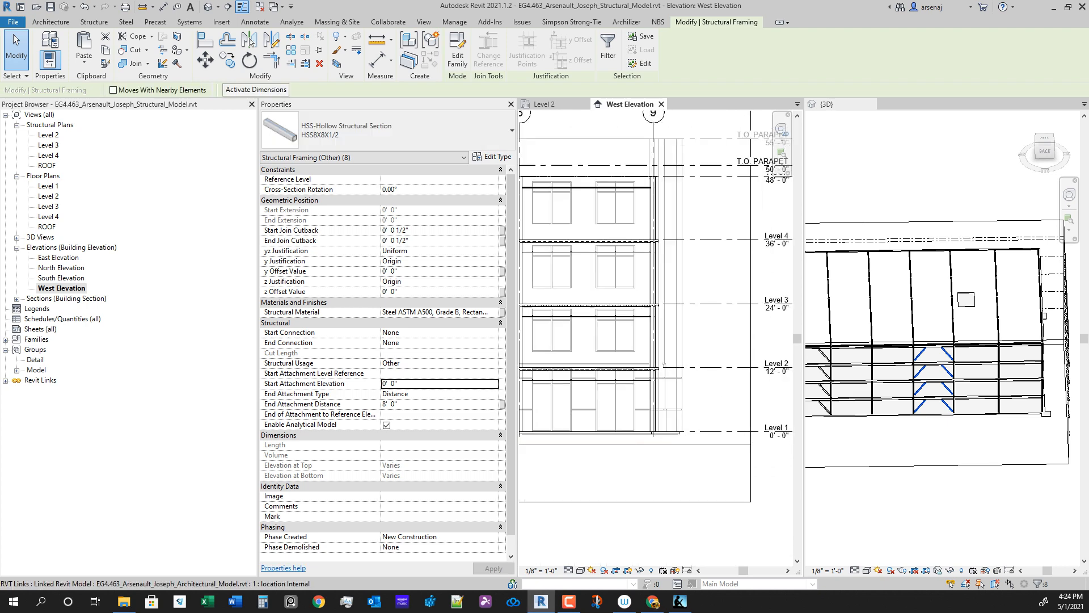
pyautogui.scroll(-1, 656, 369)
pyautogui.moveTo(656, 369); pyautogui.dragTo(711, 370, button='middle')
pyautogui.scroll(-1, 656, 392)
pyautogui.moveTo(656, 391); pyautogui.dragTo(769, 391, button='middle')
pyautogui.scroll(-1, 656, 445)
pyautogui.moveTo(655, 445)
pyautogui.mouseDown(button='middle')
pyautogui.moveTo(769, 447)
pyautogui.moveTo(728, 447)
pyautogui.moveTo(749, 450)
pyautogui.mouseUp(button='middle')
pyautogui.scroll(2, 569, 426)
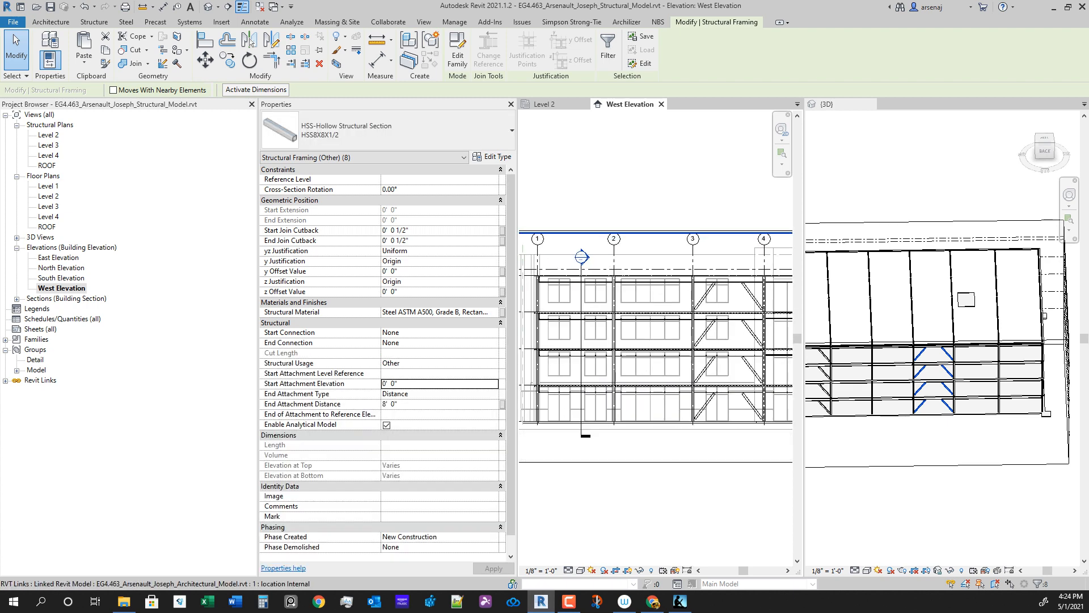
pyautogui.scroll(1, 567, 426)
pyautogui.scroll(-2, 640, 402)
pyautogui.moveTo(640, 402); pyautogui.dragTo(567, 418, button='middle')
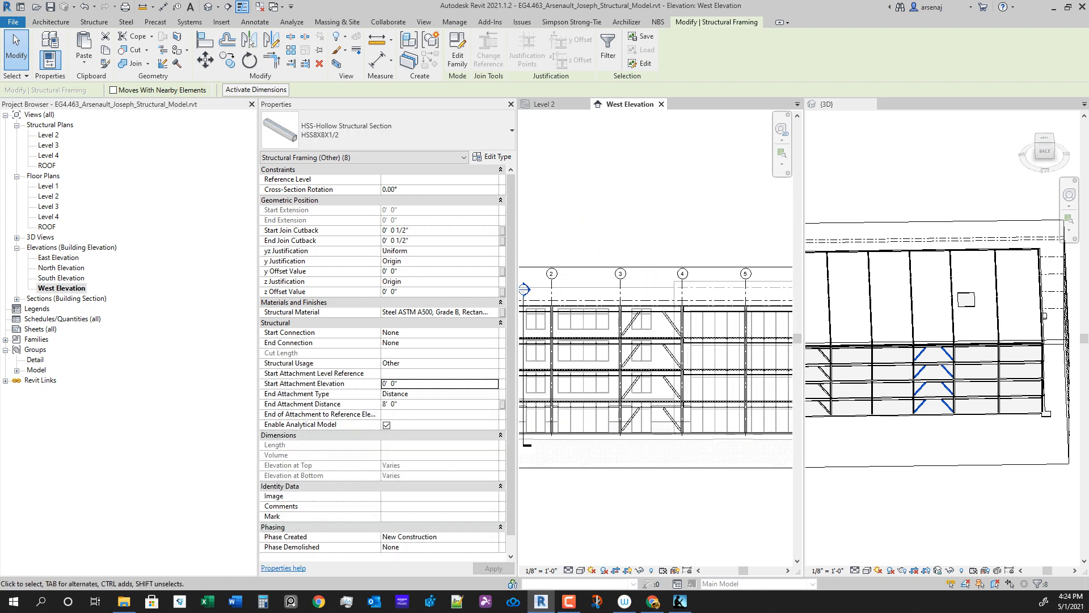
pyautogui.moveTo(524, 453); pyautogui.dragTo(635, 458, button='middle')
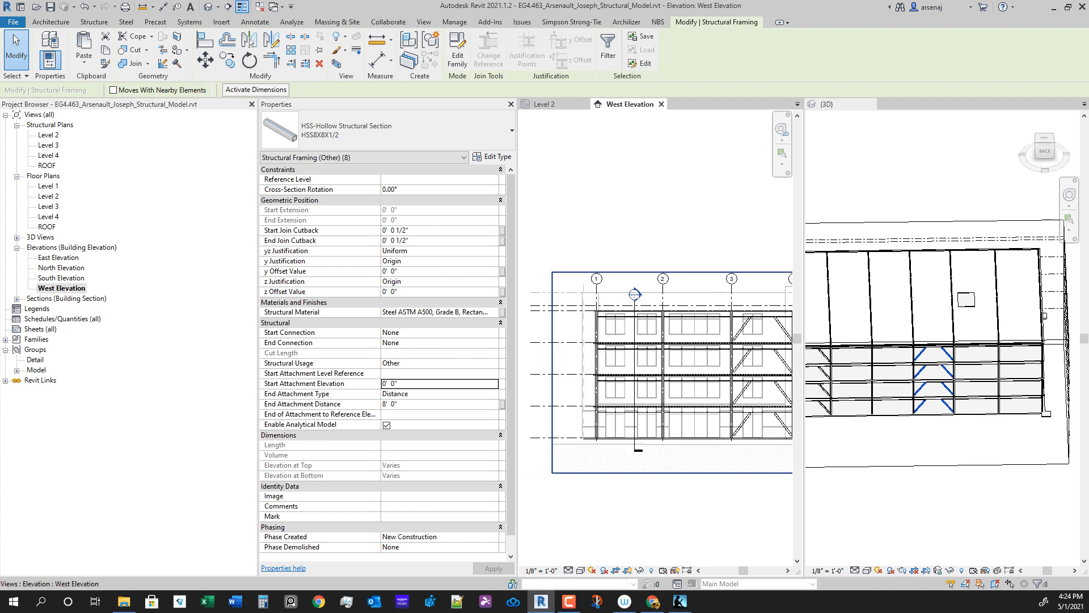
pyautogui.scroll(2, 635, 457)
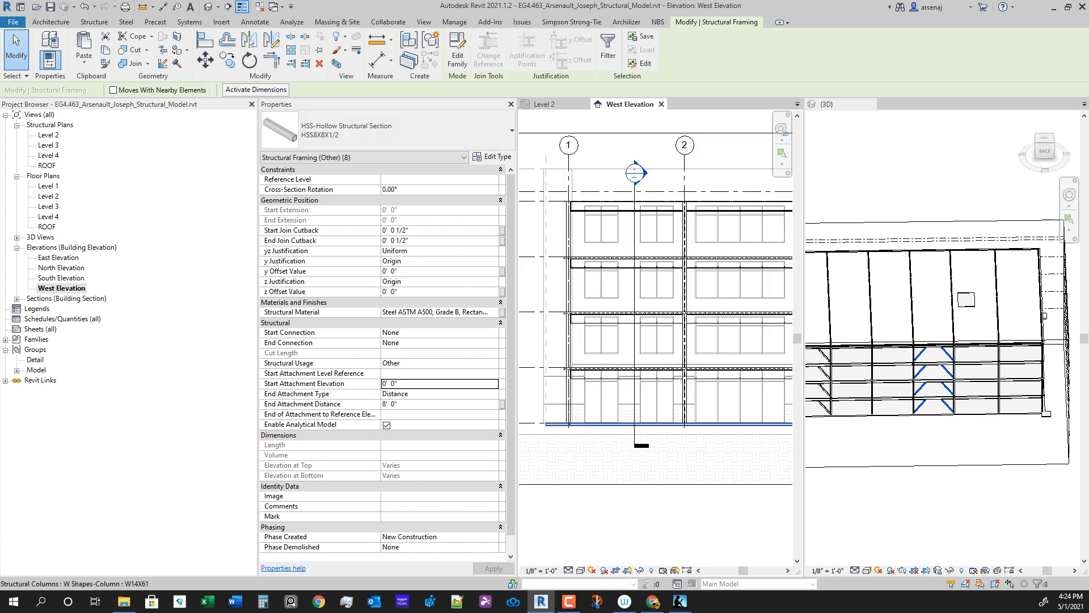
pyautogui.scroll(2, 567, 425)
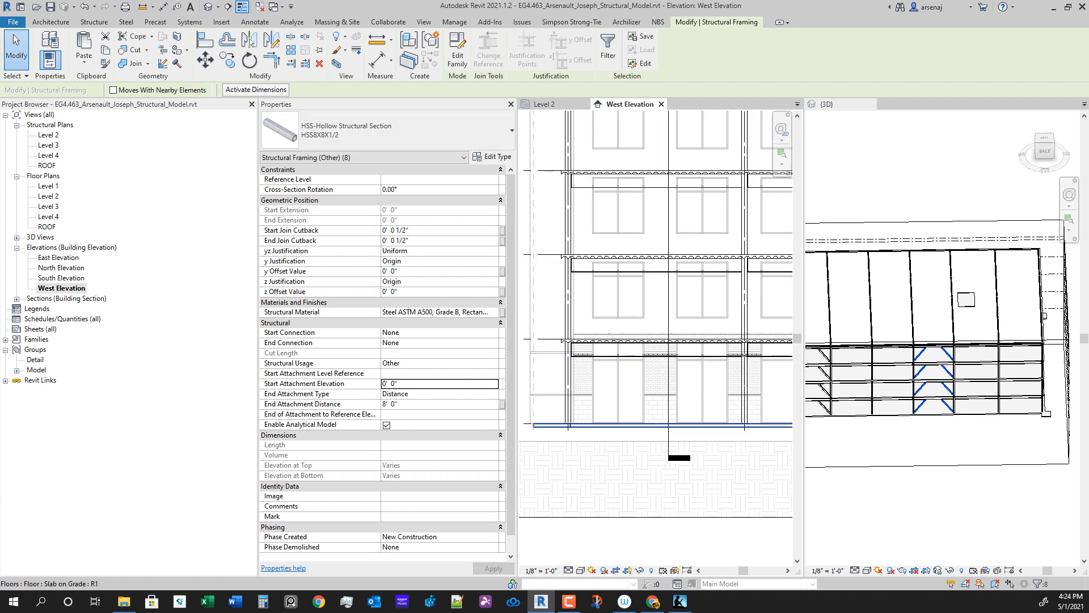
pyautogui.scroll(-3, 687, 434)
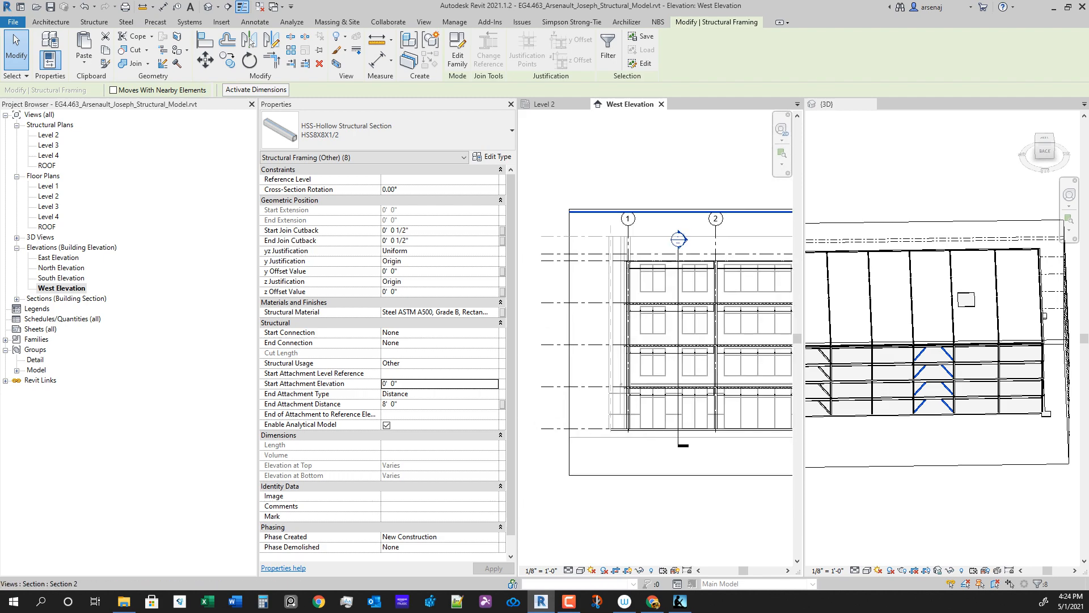
pyautogui.scroll(-2, 998, 341)
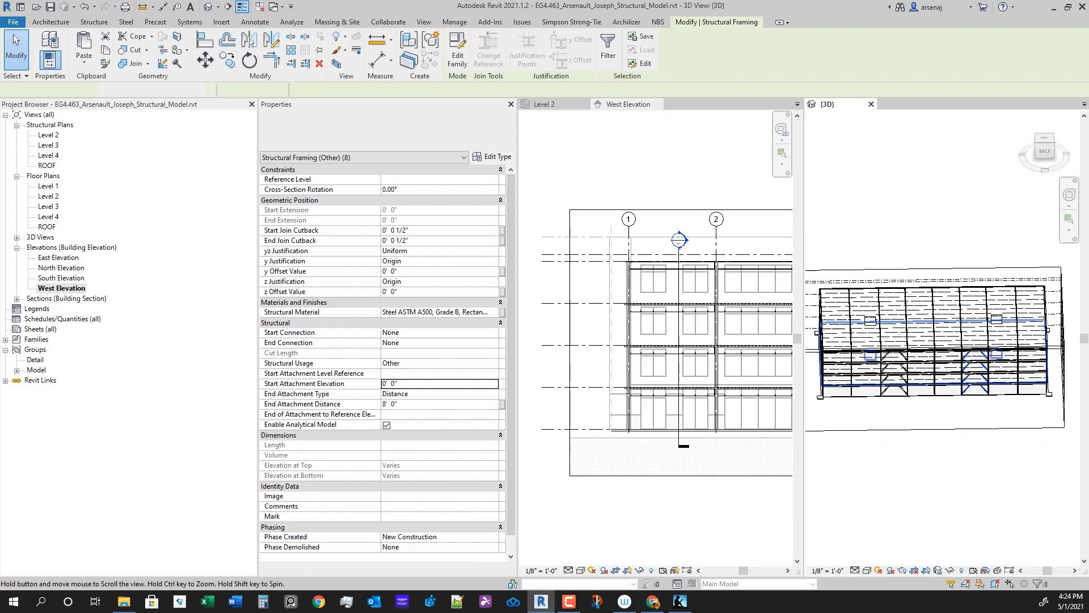
# Step: Clear the brace selection and inspect the building's corner and the bracing on its adjoining sides in the 3D view
pyautogui.moveTo(998, 340); pyautogui.dragTo(1072, 369, button='middle')
pyautogui.scroll(3, 918, 482)
pyautogui.press('Escape')
pyautogui.moveTo(918, 481); pyautogui.dragTo(964, 425, button='middle')
pyautogui.scroll(1, 965, 363)
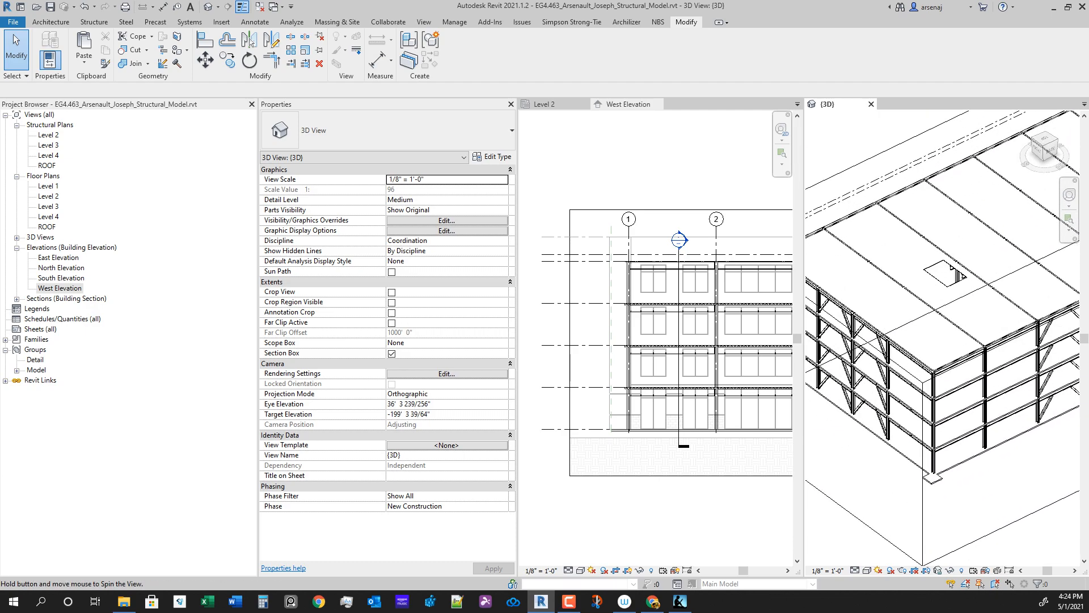
pyautogui.scroll(2, 964, 425)
pyautogui.scroll(-2, 973, 476)
pyautogui.keyDown('shift'); pyautogui.moveTo(962, 316); pyautogui.dragTo(967, 299, button='middle'); pyautogui.keyUp('shift')
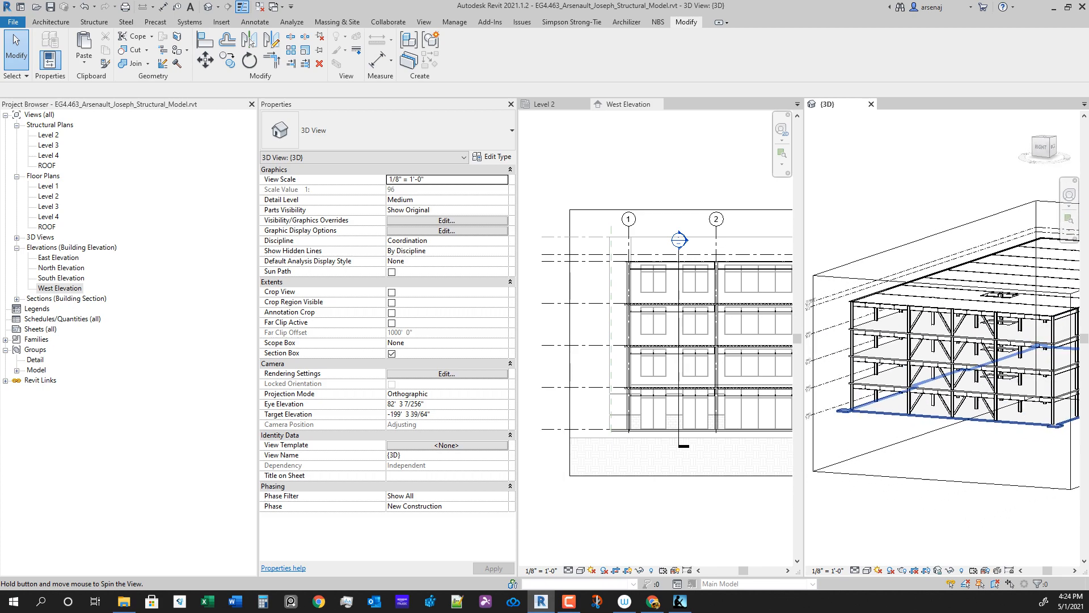
# Step: Inspect the braced bays and column lines around the building's corners from several angles in the 3D view
pyautogui.keyDown('shift'); pyautogui.moveTo(968, 341); pyautogui.dragTo(959, 375, button='middle'); pyautogui.keyUp('shift')
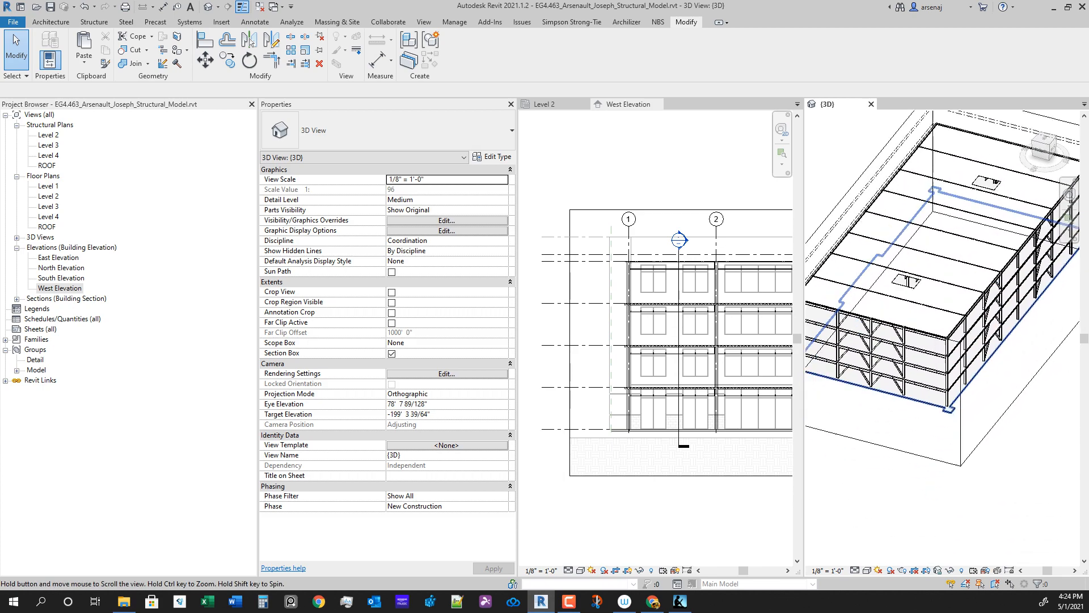
pyautogui.scroll(2, 931, 385)
pyautogui.keyDown('shift'); pyautogui.moveTo(959, 443); pyautogui.dragTo(947, 431, button='middle'); pyautogui.keyUp('shift')
pyautogui.scroll(1, 947, 431)
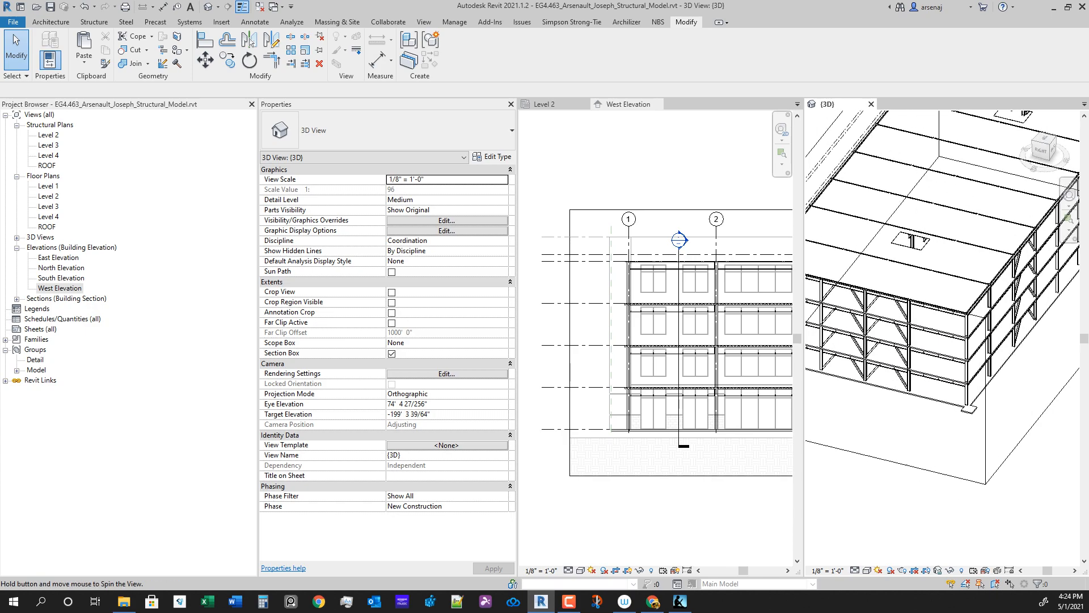
pyautogui.keyDown('shift'); pyautogui.moveTo(839, 391); pyautogui.dragTo(975, 402, button='middle'); pyautogui.keyUp('shift')
pyautogui.keyDown('shift'); pyautogui.moveTo(896, 414); pyautogui.dragTo(919, 436, button='middle'); pyautogui.keyUp('shift')
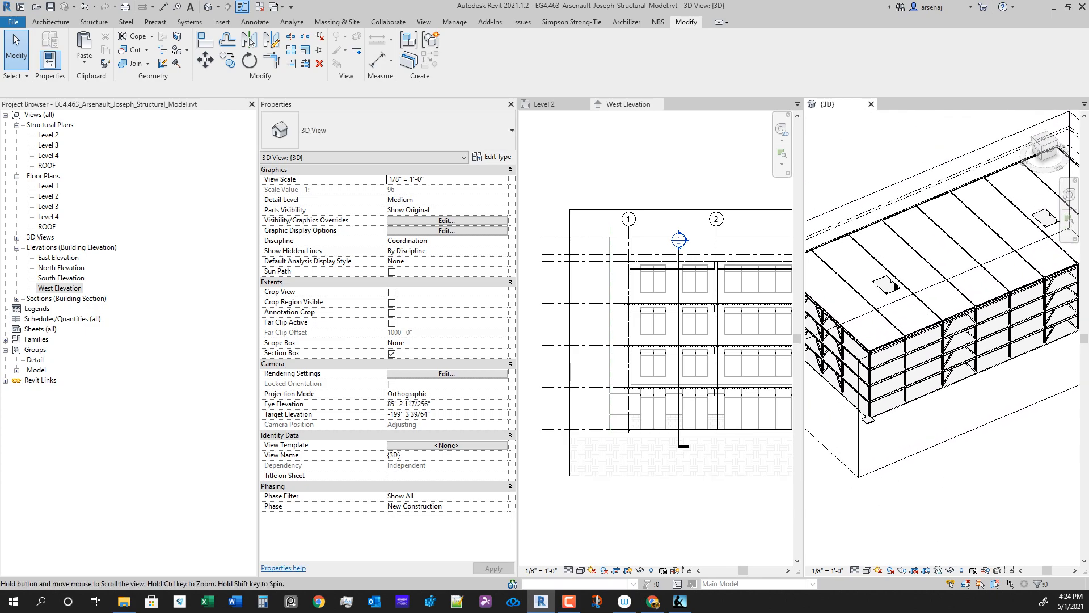
pyautogui.scroll(3, 851, 343)
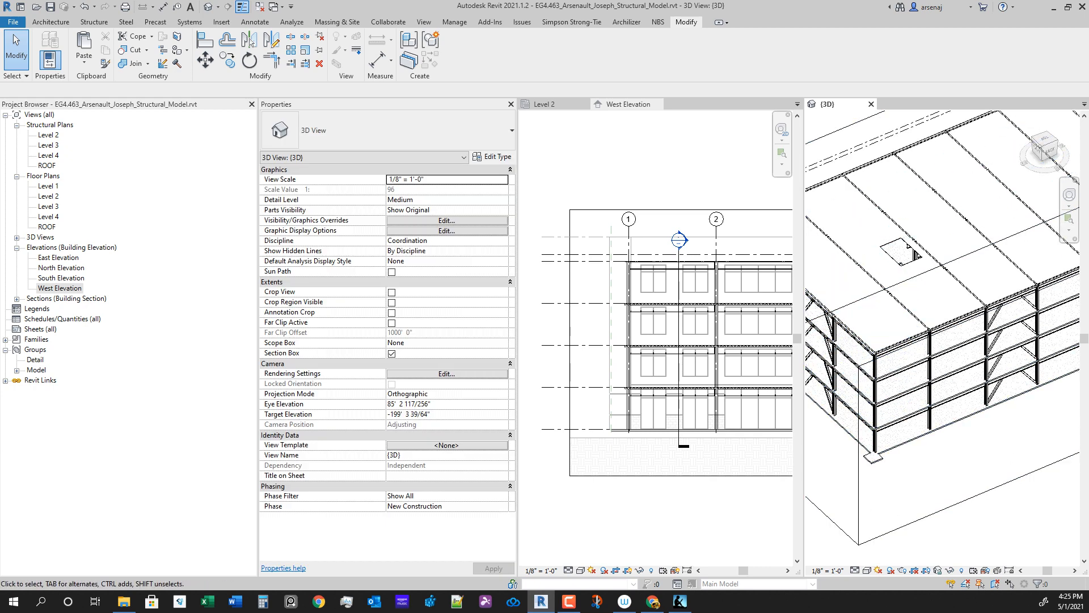
pyautogui.keyDown('shift'); pyautogui.moveTo(868, 402); pyautogui.dragTo(878, 394, button='middle'); pyautogui.keyUp('shift')
pyautogui.scroll(2, 874, 397)
pyautogui.scroll(-2, 874, 397)
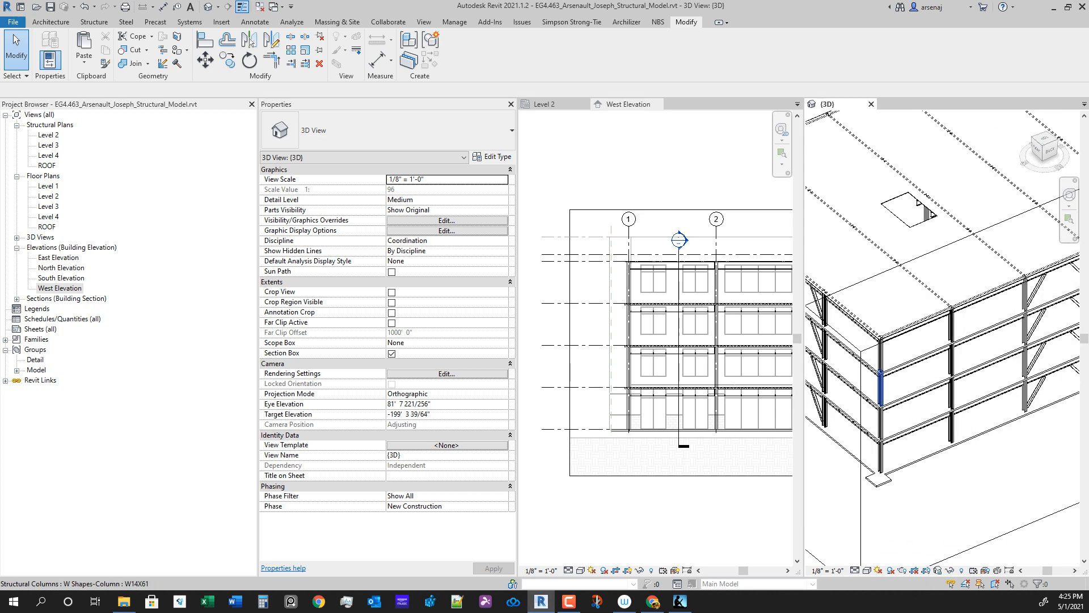
# Step: Examine the corner column and floor framing up close, then review the whole frame in 3D against the West Elevation
pyautogui.scroll(2, 839, 436)
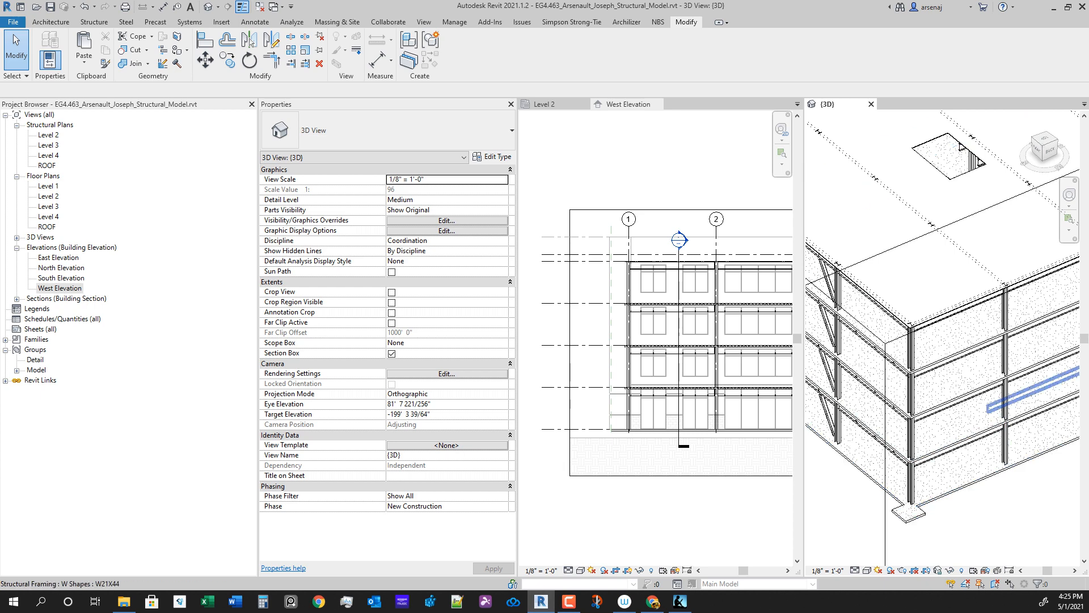
pyautogui.scroll(4, 1009, 329)
pyautogui.scroll(-3, 1006, 354)
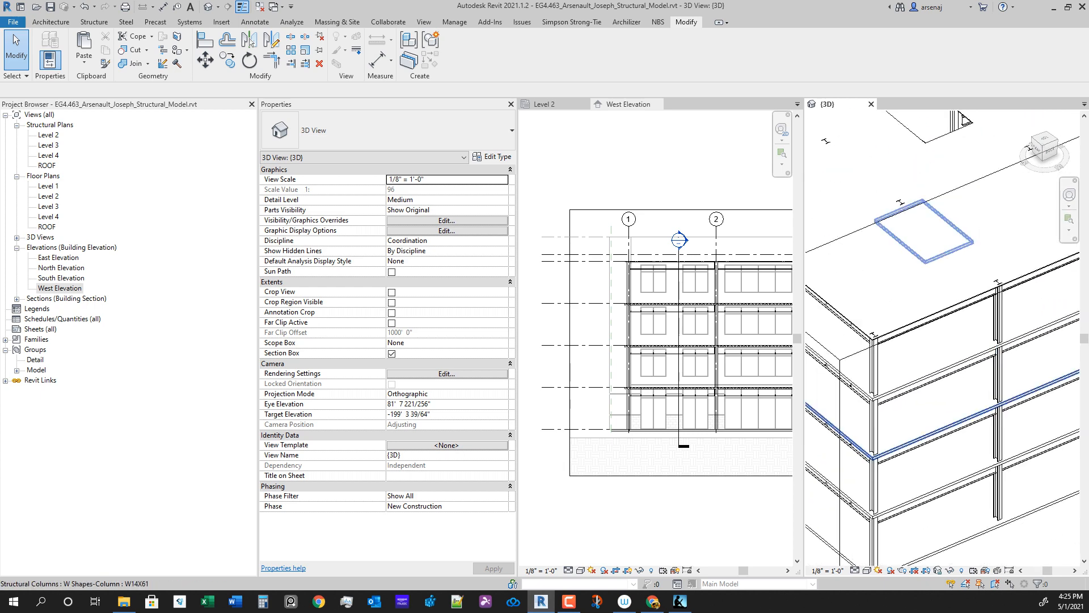
pyautogui.keyDown('shift'); pyautogui.moveTo(998, 402); pyautogui.dragTo(993, 385, button='middle'); pyautogui.keyUp('shift')
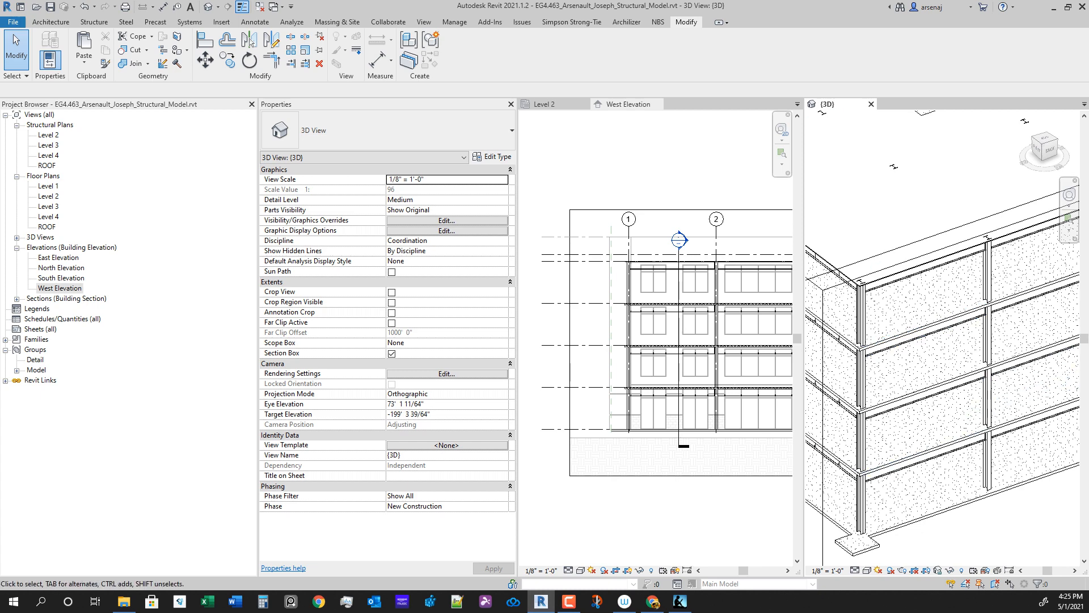
pyautogui.scroll(-4, 928, 451)
pyautogui.moveTo(935, 444)
pyautogui.keyDown('shift'); pyautogui.mouseDown(button='middle')
pyautogui.moveTo(936, 402)
pyautogui.moveTo(931, 445)
pyautogui.moveTo(916, 435)
pyautogui.moveTo(936, 457)
pyautogui.mouseUp(button='middle'); pyautogui.keyUp('shift')
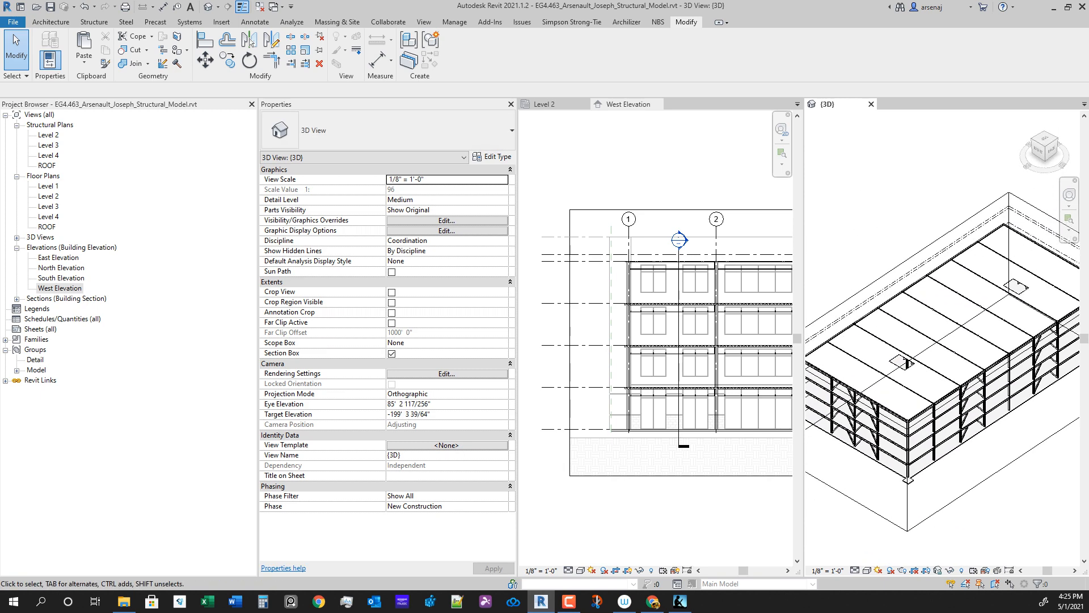
pyautogui.scroll(-1, 962, 450)
pyautogui.keyDown('shift'); pyautogui.moveTo(962, 450); pyautogui.dragTo(1044, 309, button='middle'); pyautogui.keyUp('shift')
pyautogui.scroll(-1, 935, 407)
pyautogui.click(628, 103)
pyautogui.scroll(-2, 676, 442)
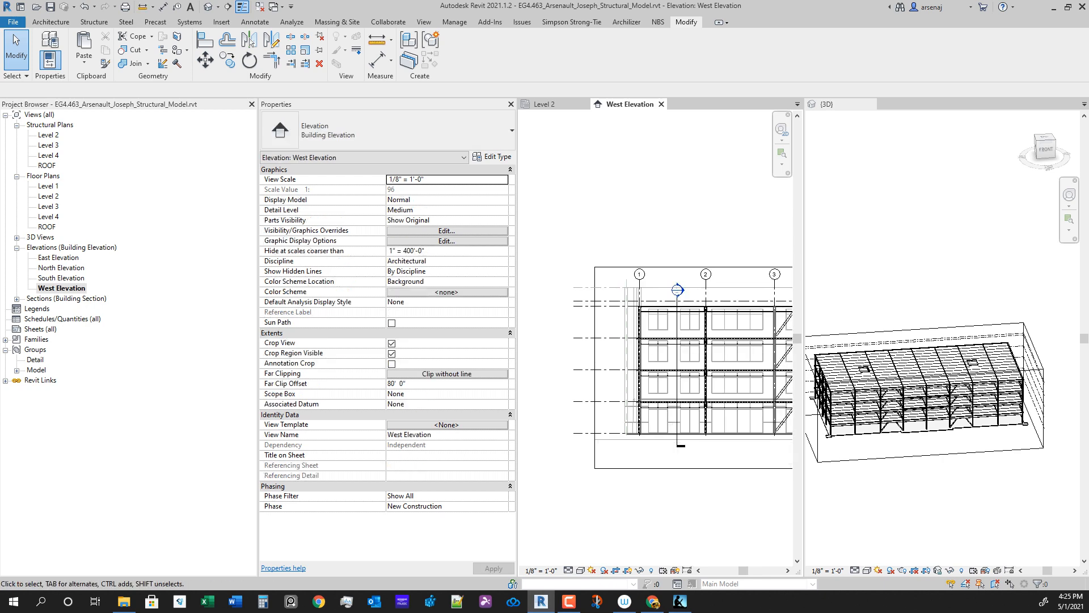
pyautogui.moveTo(676, 442); pyautogui.dragTo(662, 443, button='middle')
pyautogui.click(919, 295)
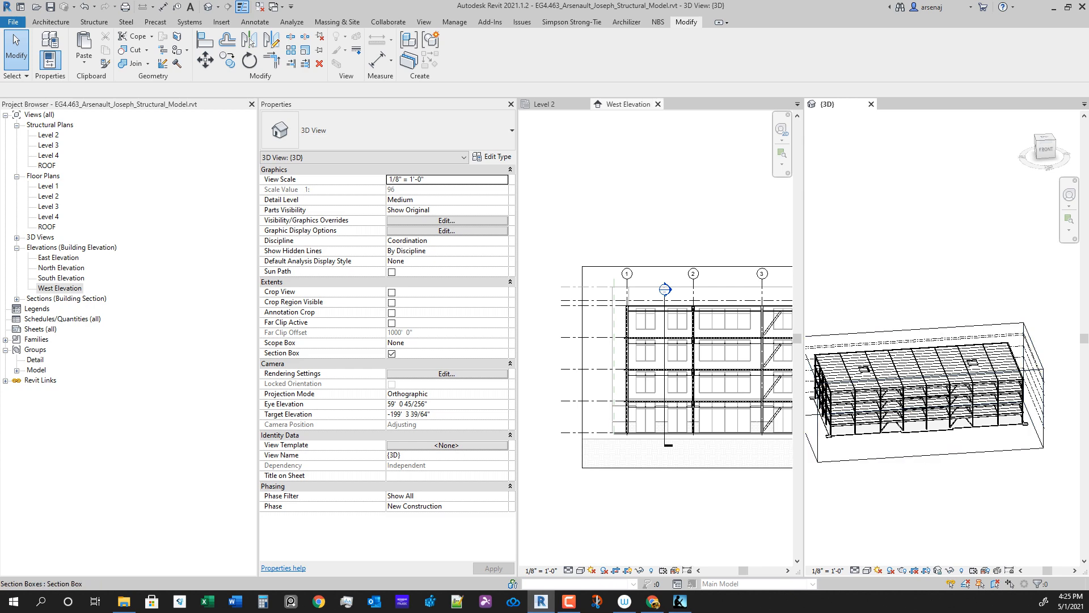
# Step: Close the structural model's views and open the current Architectural_Model.rvt project from the Revit Files folder
pyautogui.click(656, 104)
pyautogui.click(584, 104)
pyautogui.click(585, 104)
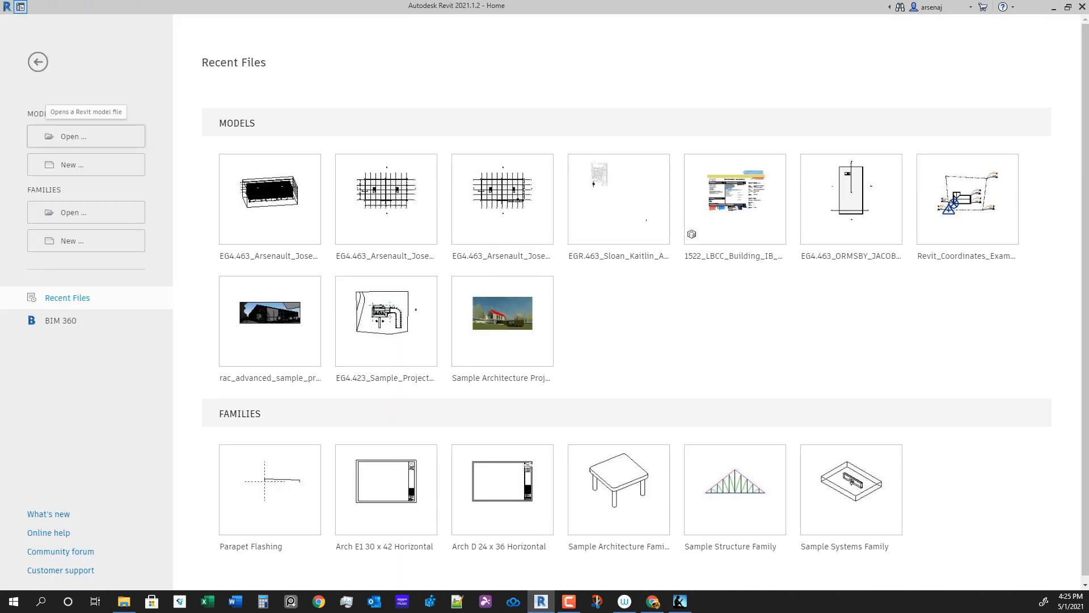
pyautogui.click(74, 136)
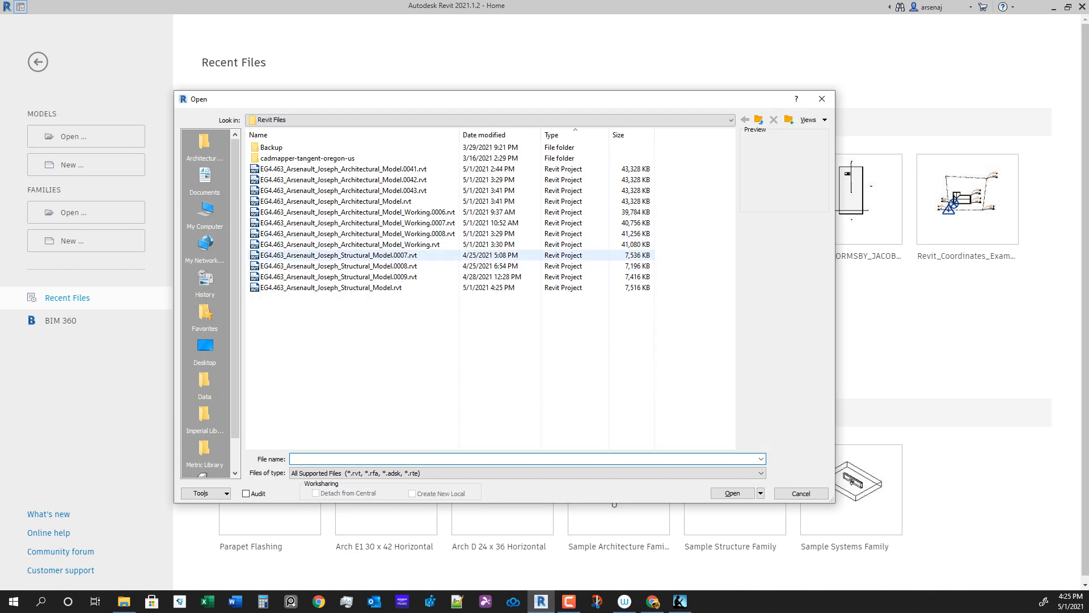
pyautogui.click(336, 201)
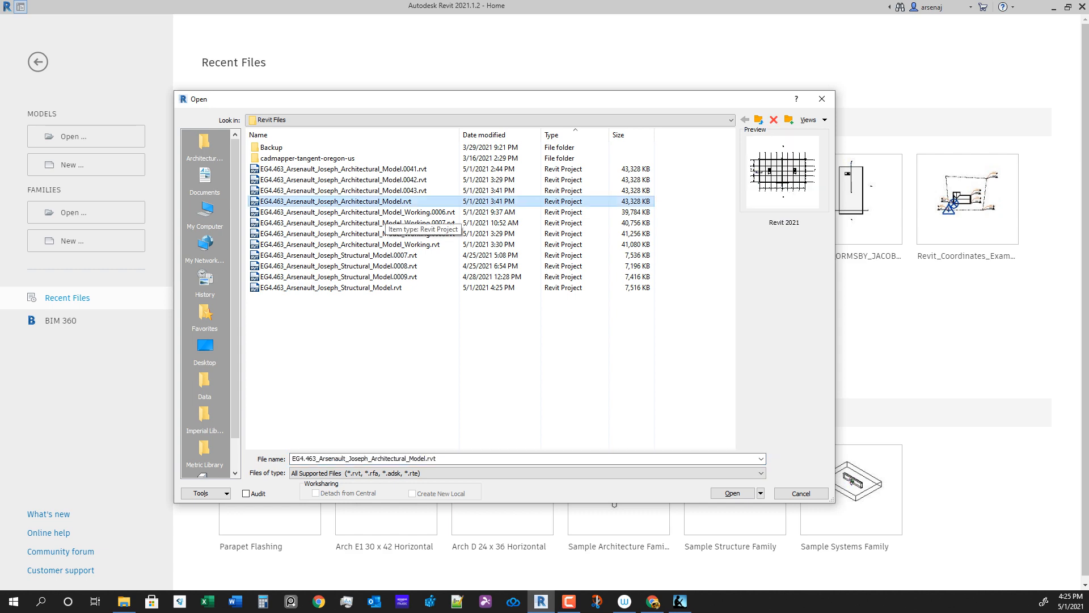
pyautogui.press('Return')
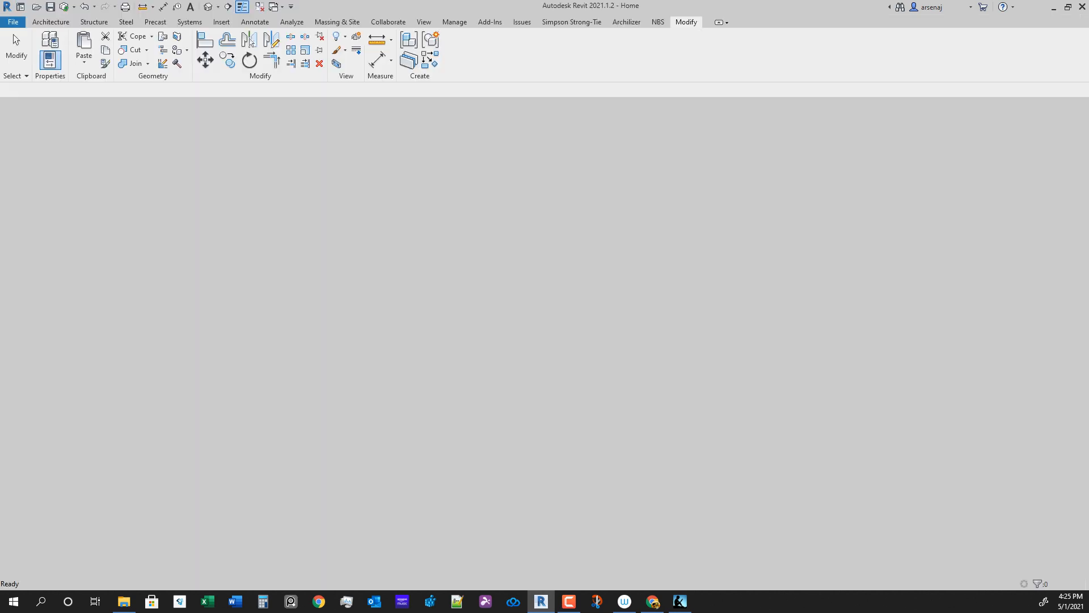
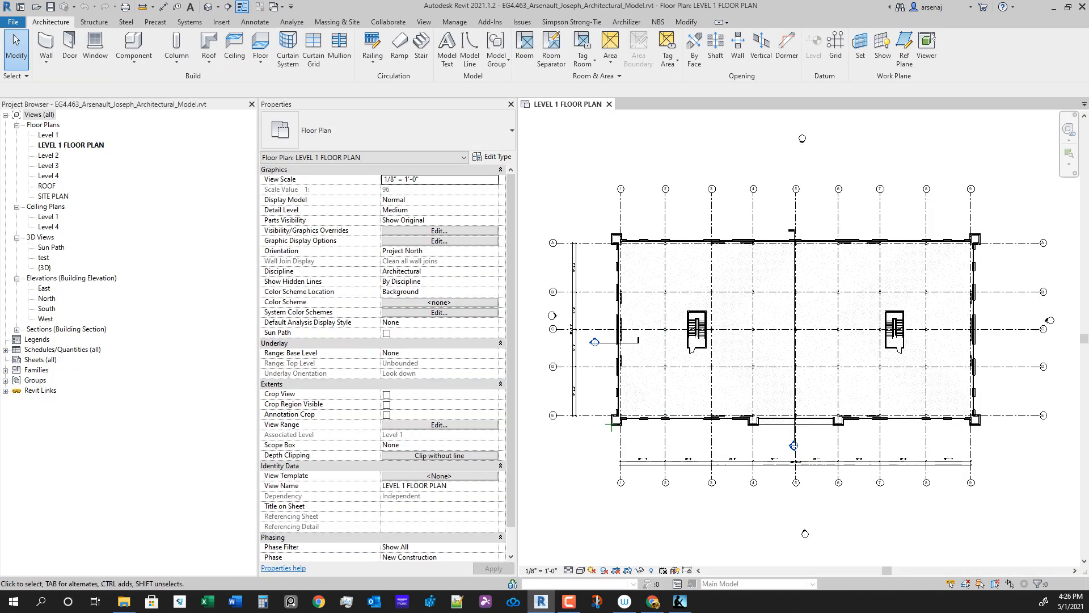
# Step: Examine how the braces sit against the exterior wall and the column bump-out on the LEVEL 1 FLOOR PLAN
pyautogui.scroll(3, 703, 436)
pyautogui.scroll(-1, 803, 398)
pyautogui.scroll(3, 781, 416)
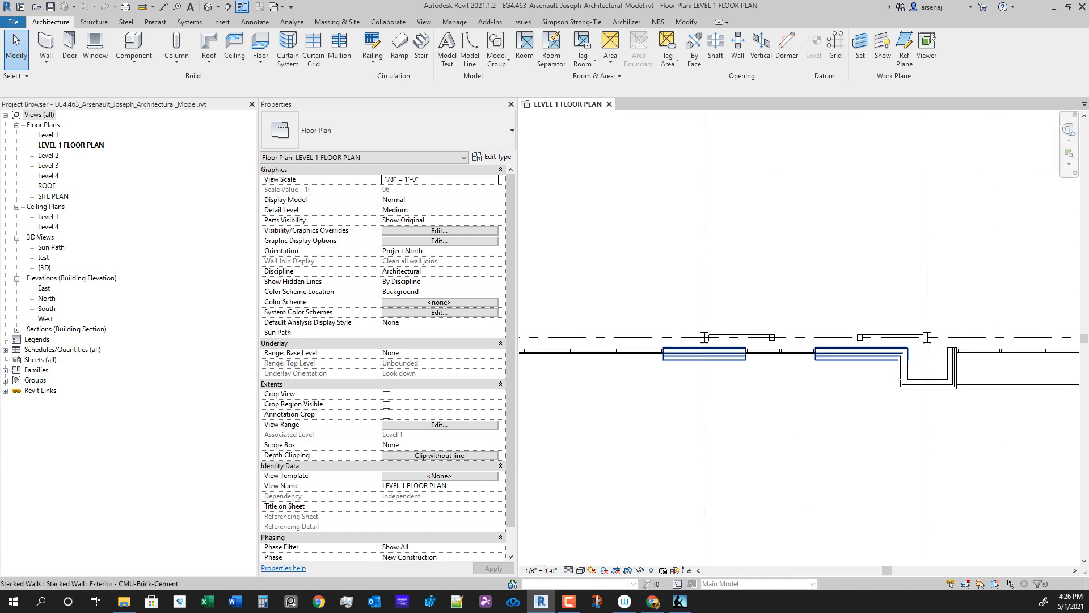
pyautogui.scroll(1, 868, 362)
pyautogui.moveTo(868, 362); pyautogui.dragTo(700, 386, button='middle')
pyautogui.scroll(4, 700, 386)
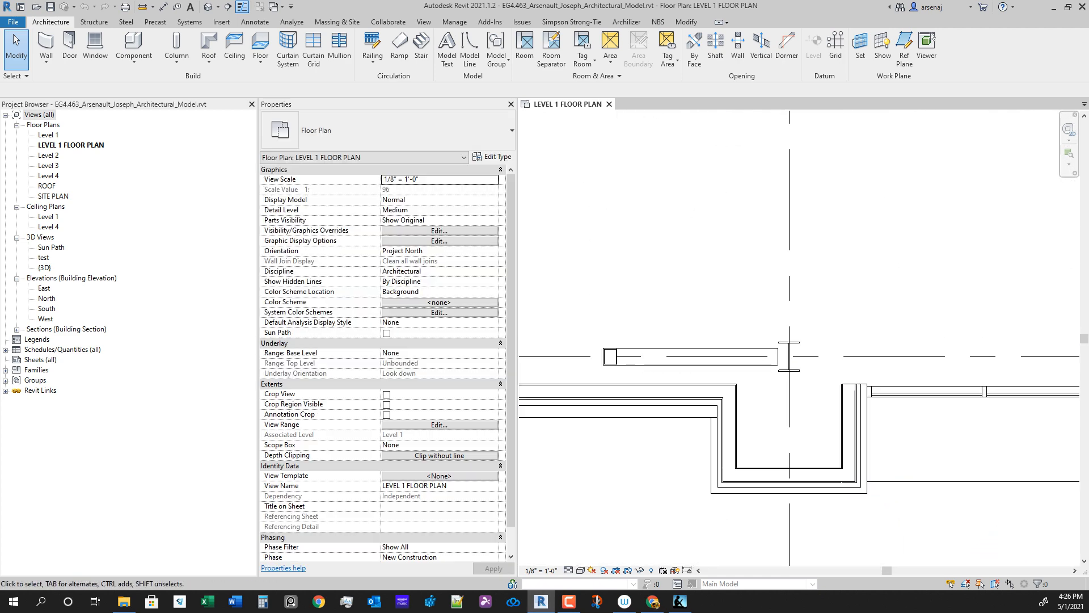
pyautogui.scroll(-4, 765, 373)
pyautogui.moveTo(772, 373); pyautogui.dragTo(877, 432, button='middle')
pyautogui.scroll(2, 726, 424)
# Step: Examine the braces along the adjoining exterior wall and around the stair core on the LEVEL 1 FLOOR PLAN
pyautogui.scroll(-4, 855, 415)
pyautogui.moveTo(533, 297)
pyautogui.mouseDown(button='middle')
pyautogui.moveTo(701, 307)
pyautogui.moveTo(692, 390)
pyautogui.mouseUp(button='middle')
pyautogui.scroll(3, 702, 307)
pyautogui.scroll(-2, 699, 358)
pyautogui.scroll(-3, 574, 340)
pyautogui.moveTo(574, 340); pyautogui.dragTo(550, 347, button='middle')
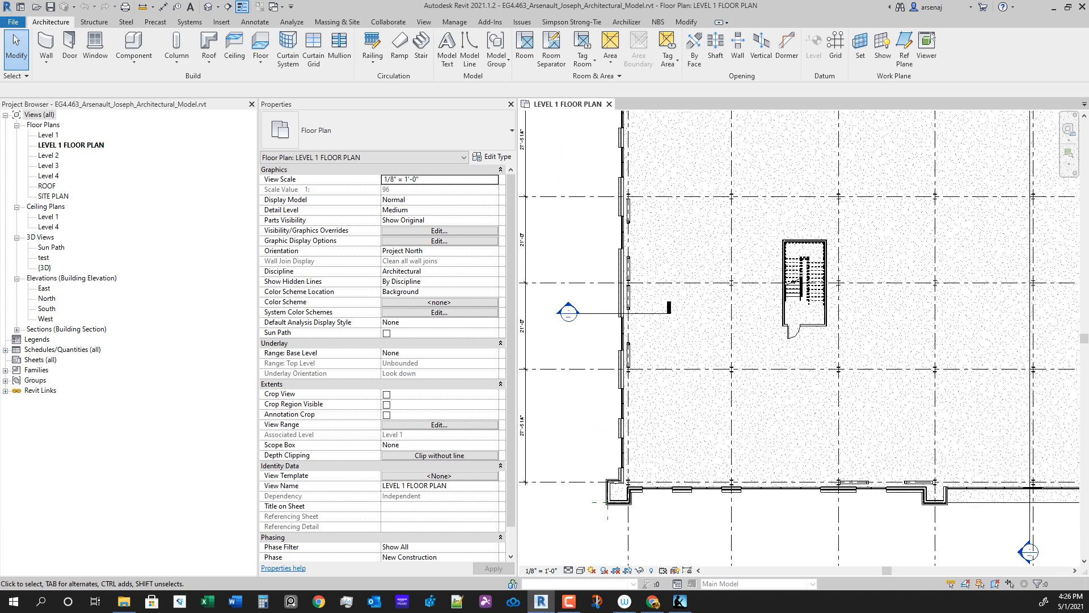
pyautogui.moveTo(796, 319); pyautogui.dragTo(641, 315, button='middle')
pyautogui.scroll(-4, 641, 315)
pyautogui.scroll(2, 788, 485)
pyautogui.scroll(-2, 793, 437)
# Step: Open the West elevation from the plan, examine the braces behind the windows and set the visual style to Hidden Line
pyautogui.moveTo(788, 549)
pyautogui.mouseDown(button='middle')
pyautogui.moveTo(785, 479)
pyautogui.moveTo(774, 492)
pyautogui.mouseUp(button='middle')
pyautogui.scroll(2, 785, 479)
pyautogui.doubleClick(774, 491)
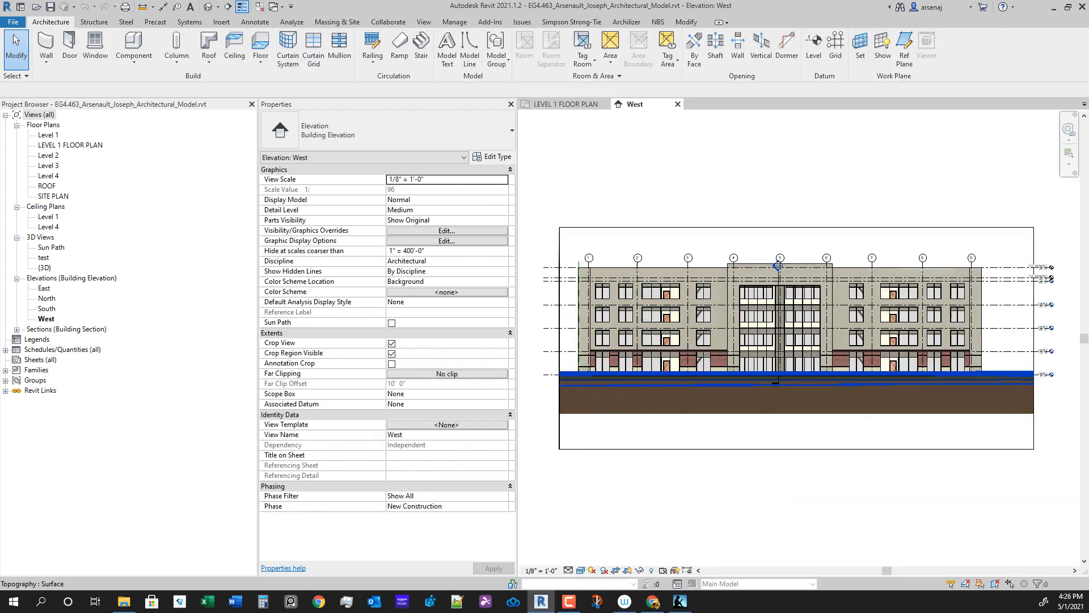
pyautogui.scroll(5, 886, 178)
pyautogui.scroll(2, 566, 383)
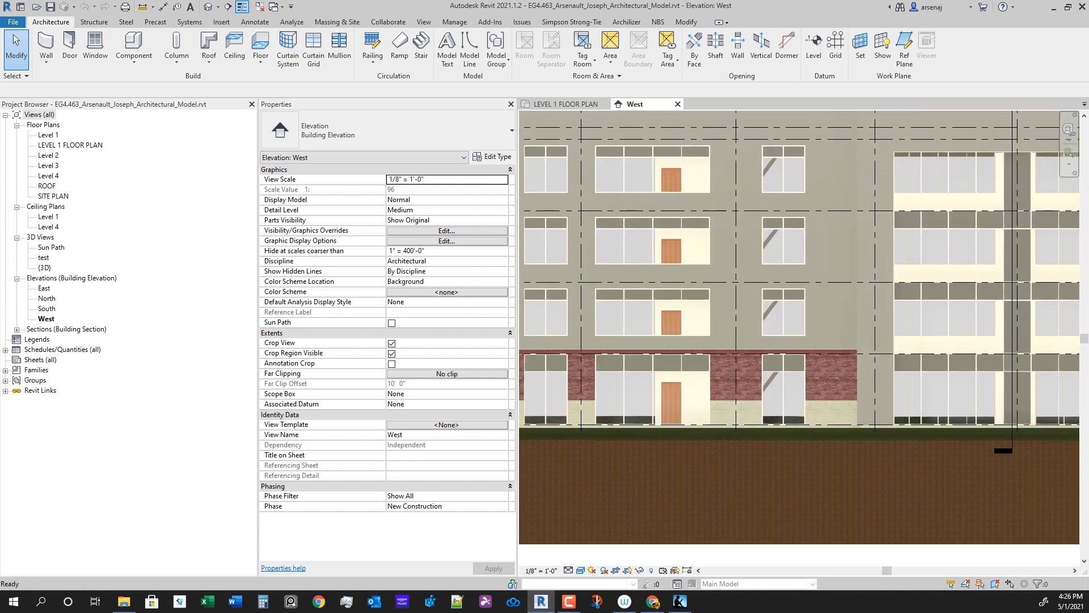
pyautogui.scroll(3, 856, 404)
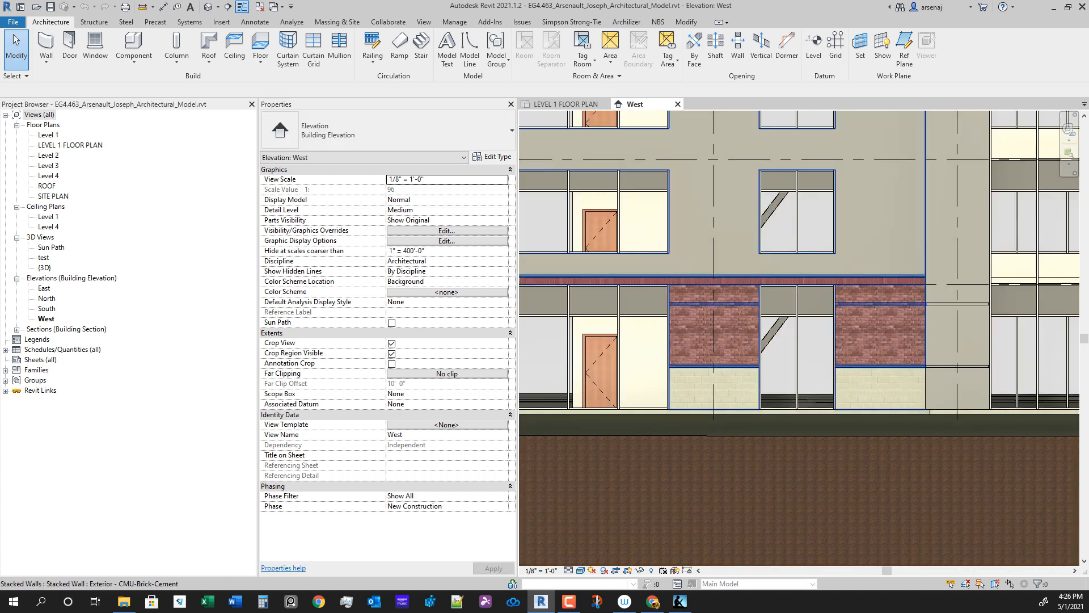
pyautogui.click(580, 570)
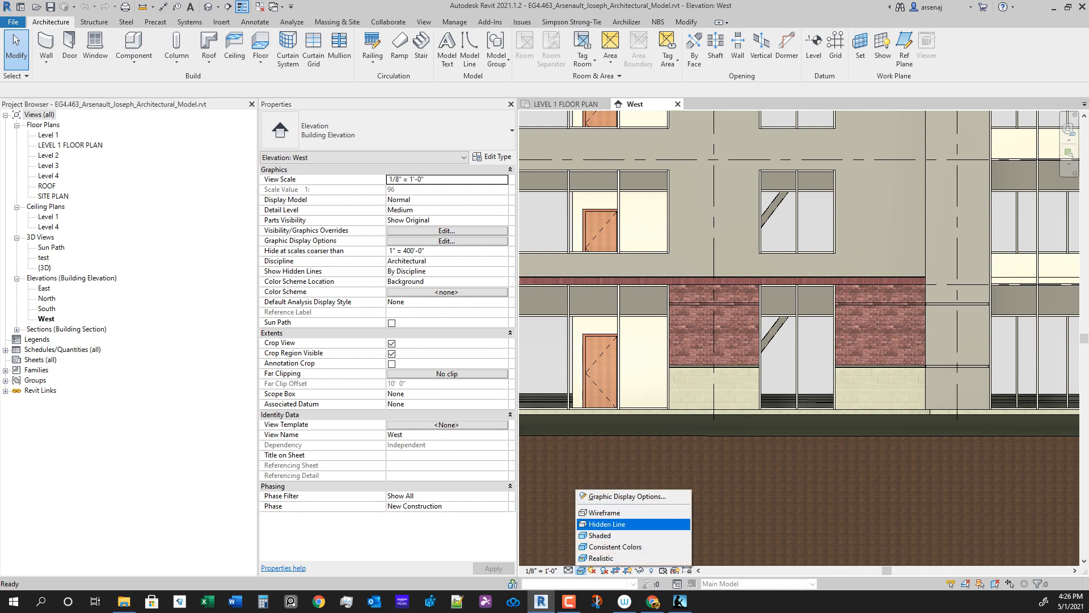
pyautogui.click(601, 524)
pyautogui.scroll(4, 829, 315)
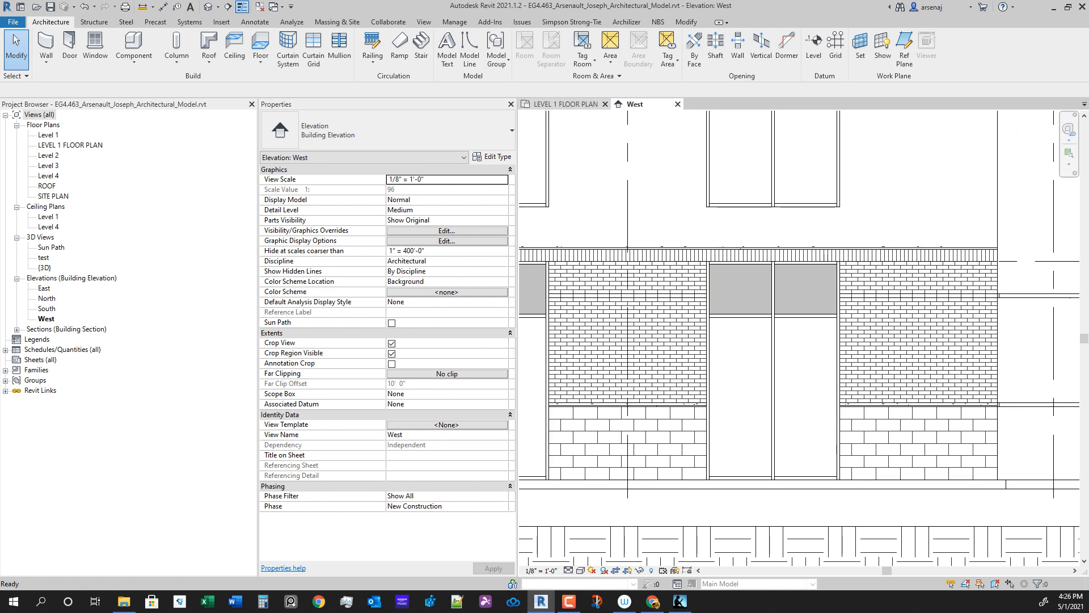
# Step: On the LEVEL 1 FLOOR PLAN, place an aligned dimension string from the storefront's centre mullion to both grids bounding the braced bay
pyautogui.click(565, 103)
pyautogui.scroll(6, 688, 315)
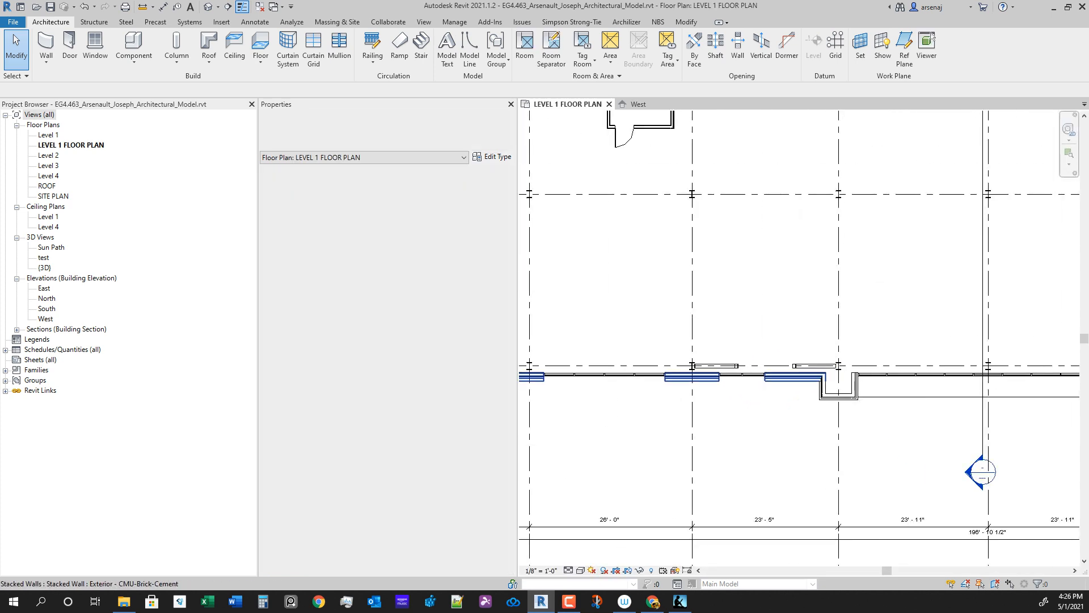
pyautogui.scroll(-3, 767, 397)
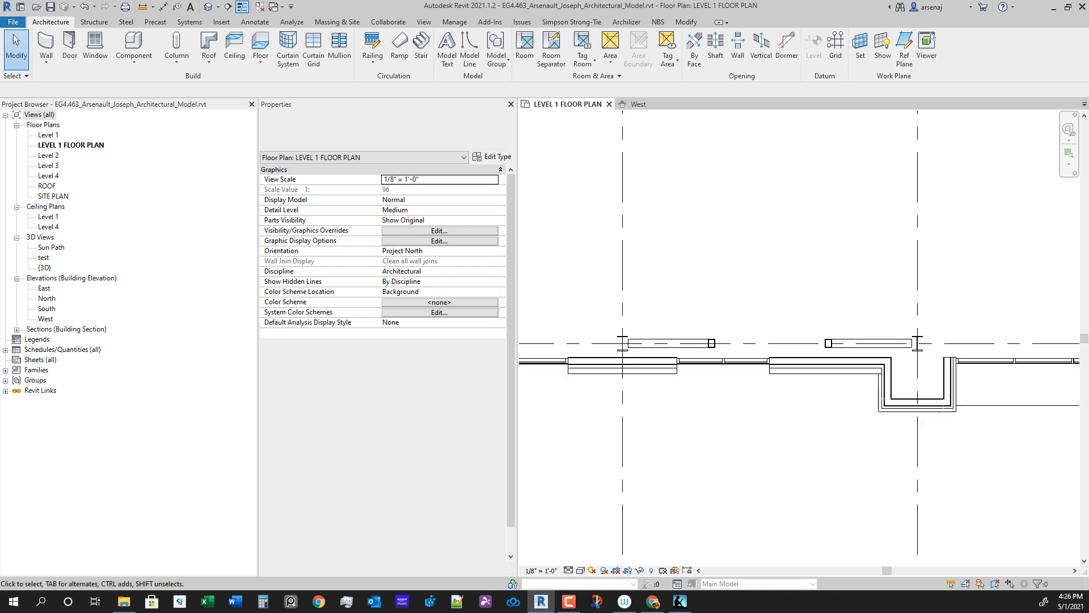
pyautogui.press('d')
pyautogui.press('i')
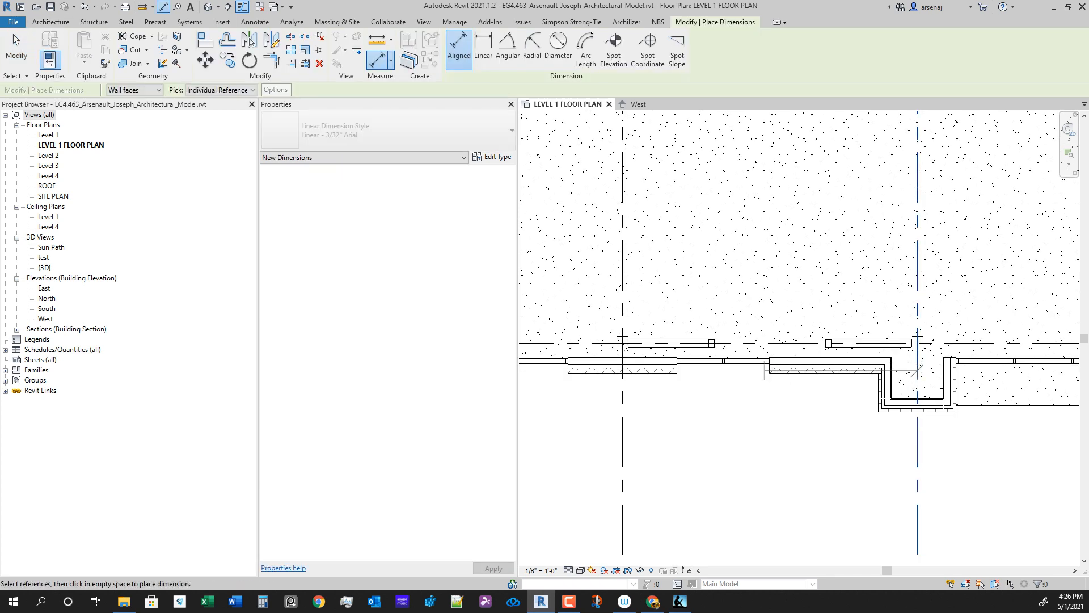
pyautogui.click(724, 362)
pyautogui.click(917, 369)
pyautogui.click(623, 436)
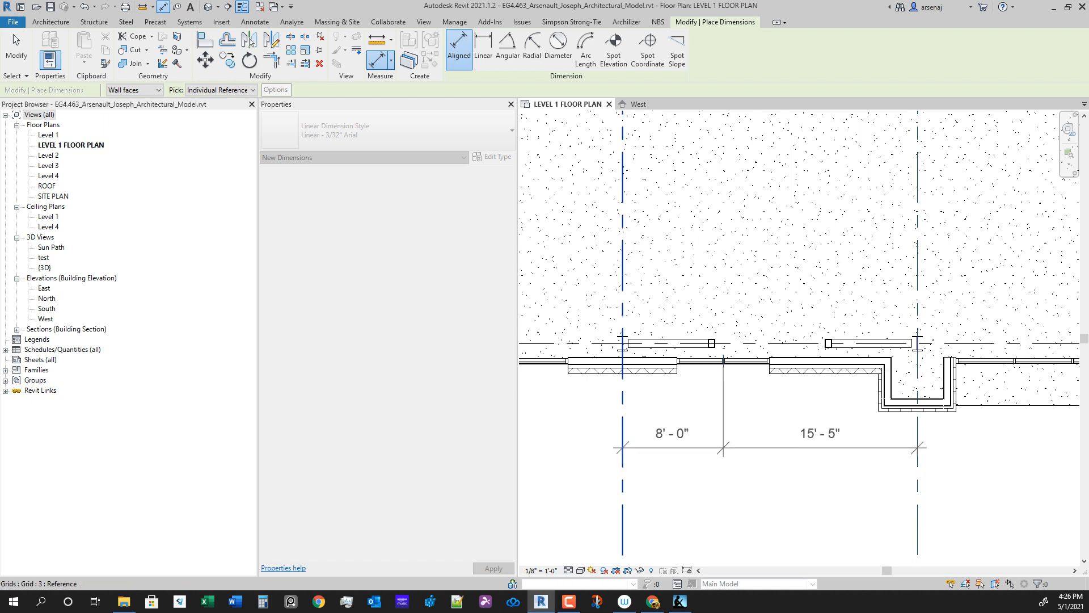
pyautogui.click(785, 471)
# Step: Try to equalize the two dimension segments so the storefront is centred between the grids
pyautogui.scroll(-2, 785, 468)
pyautogui.click(774, 440)
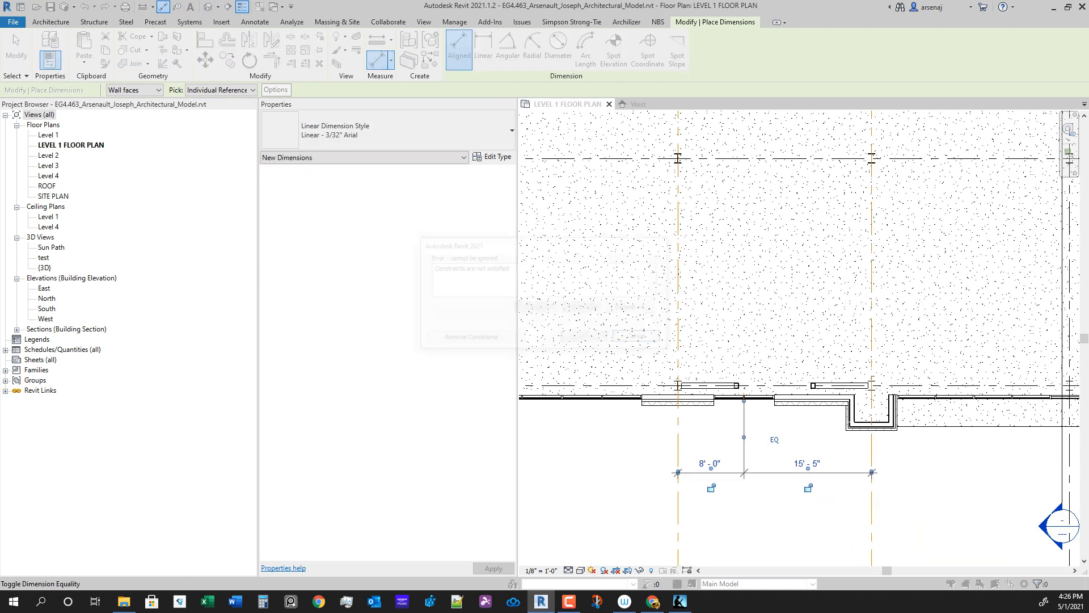
pyautogui.click(641, 338)
pyautogui.press('Escape')
pyautogui.press('Escape')
pyautogui.scroll(2, 763, 438)
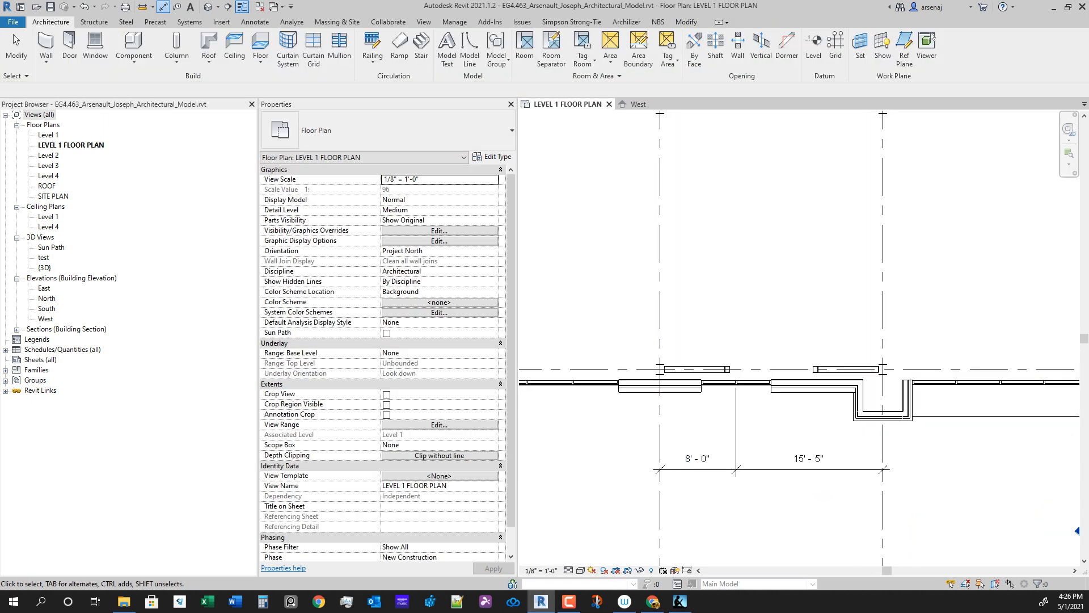
# Step: Check the properties and temporary dimensions of the Storefront curtain wall in the braced bay
pyautogui.click(766, 375)
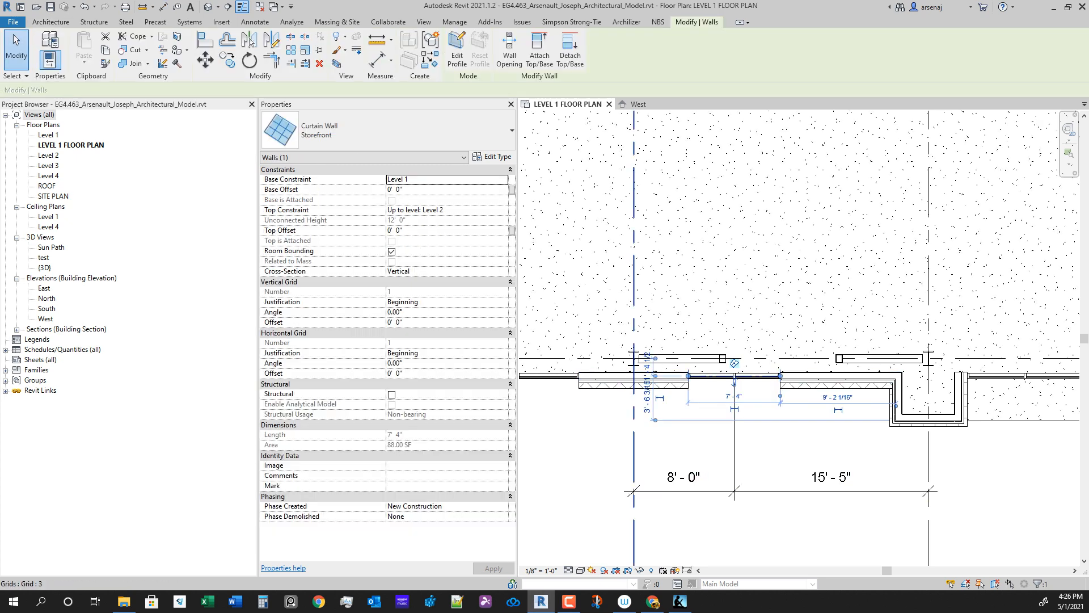
pyautogui.moveTo(766, 420); pyautogui.dragTo(752, 337, button='middle')
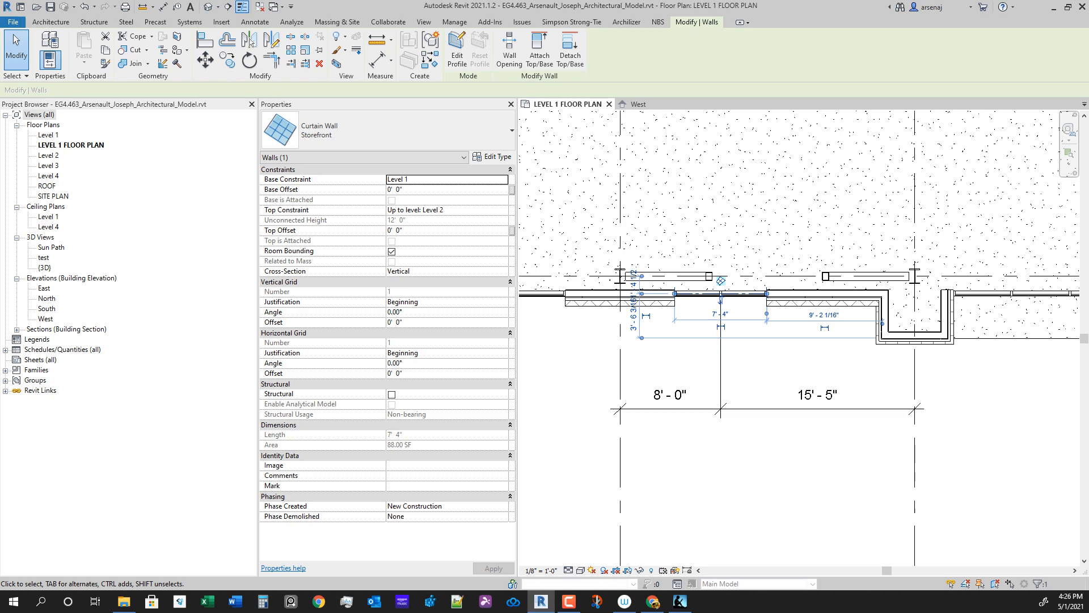
pyautogui.press('Escape')
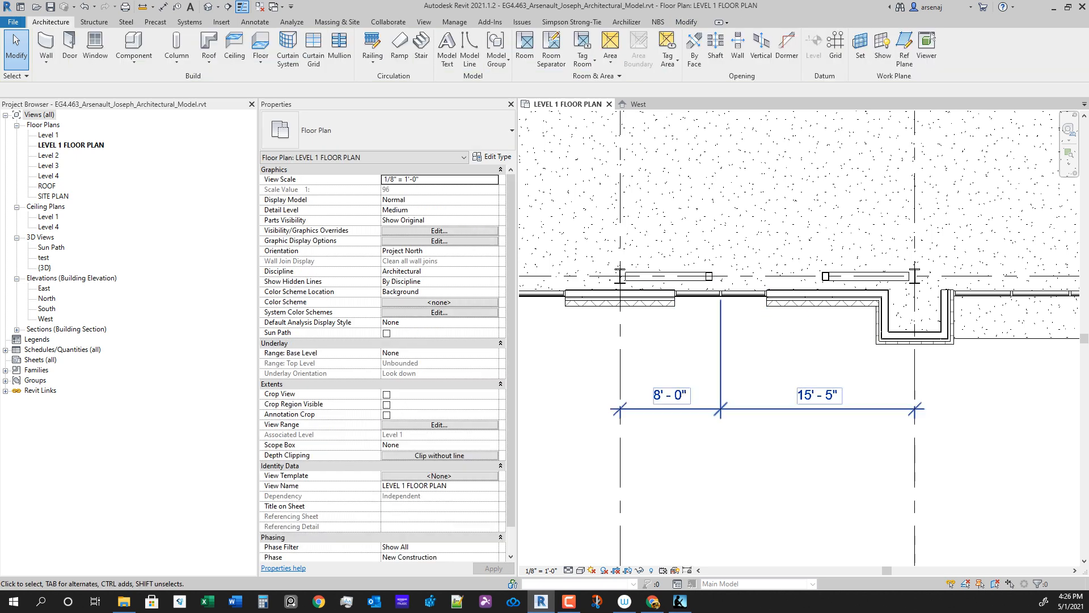
# Step: Move the dimension string's middle witness line from the storefront's centre mullion to the opening edge nearest grid 3
pyautogui.click(818, 398)
pyautogui.scroll(2, 762, 319)
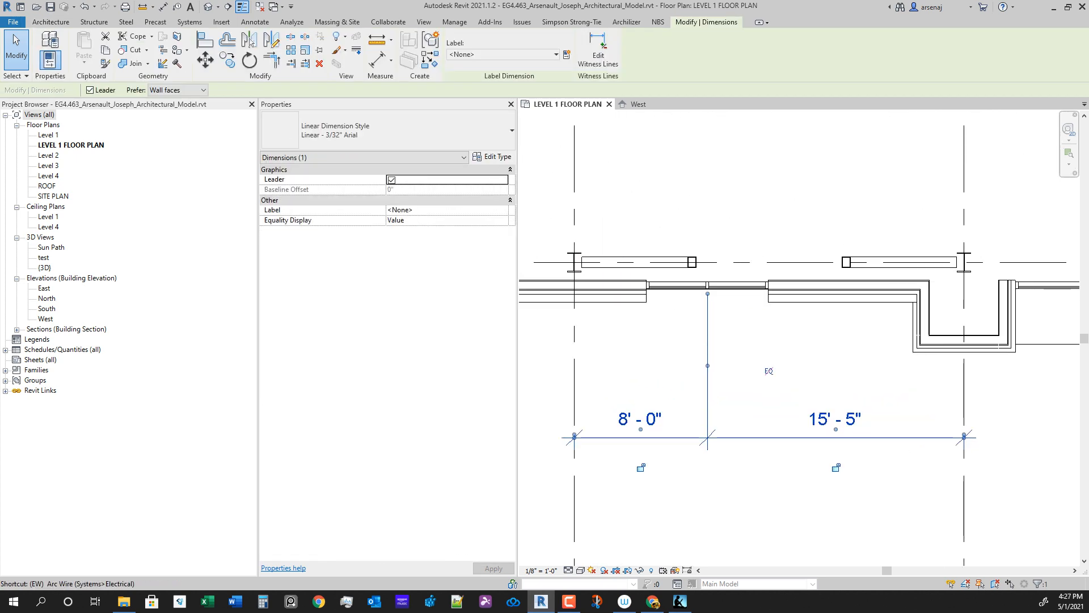
pyautogui.moveTo(708, 365); pyautogui.dragTo(646, 290)
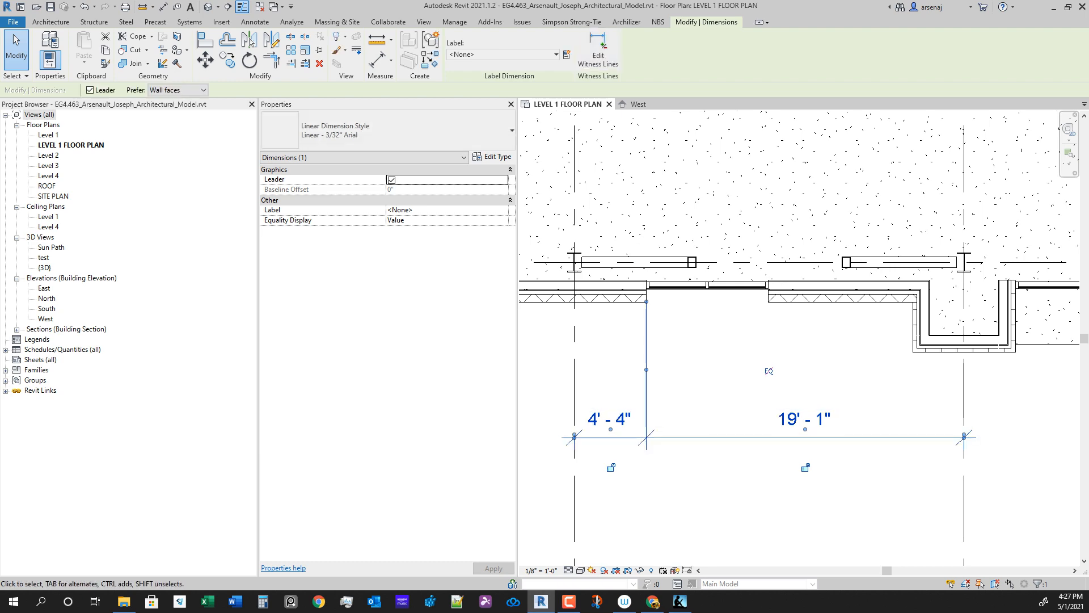
# Step: Add a witness line at the storefront opening's other edge so the dimension string gives the opening and both side distances
pyautogui.scroll(3, 789, 262)
pyautogui.press('Escape')
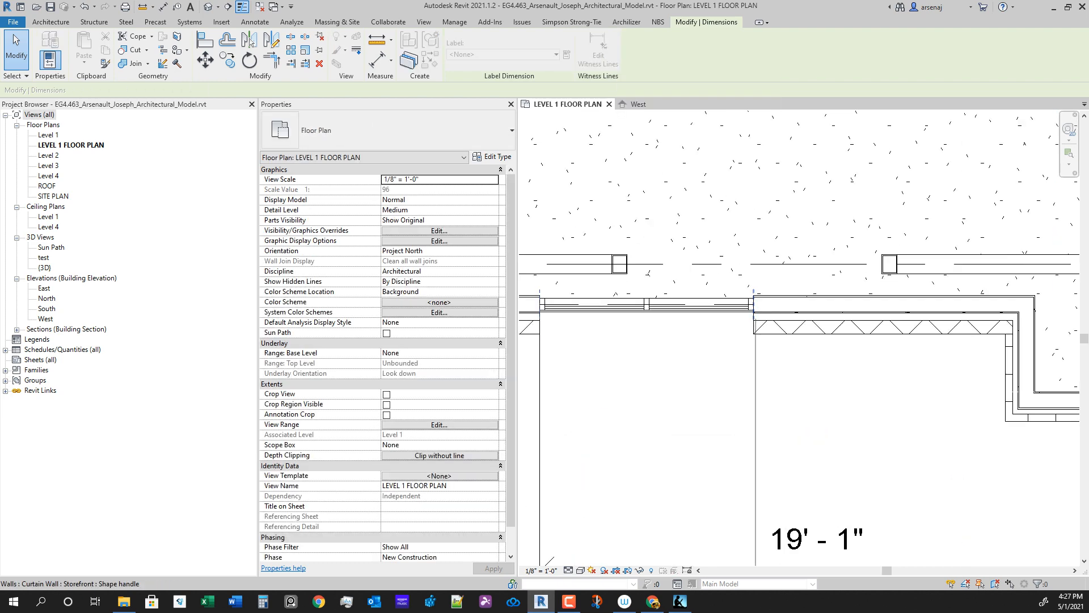
pyautogui.scroll(-4, 754, 306)
pyautogui.click(762, 368)
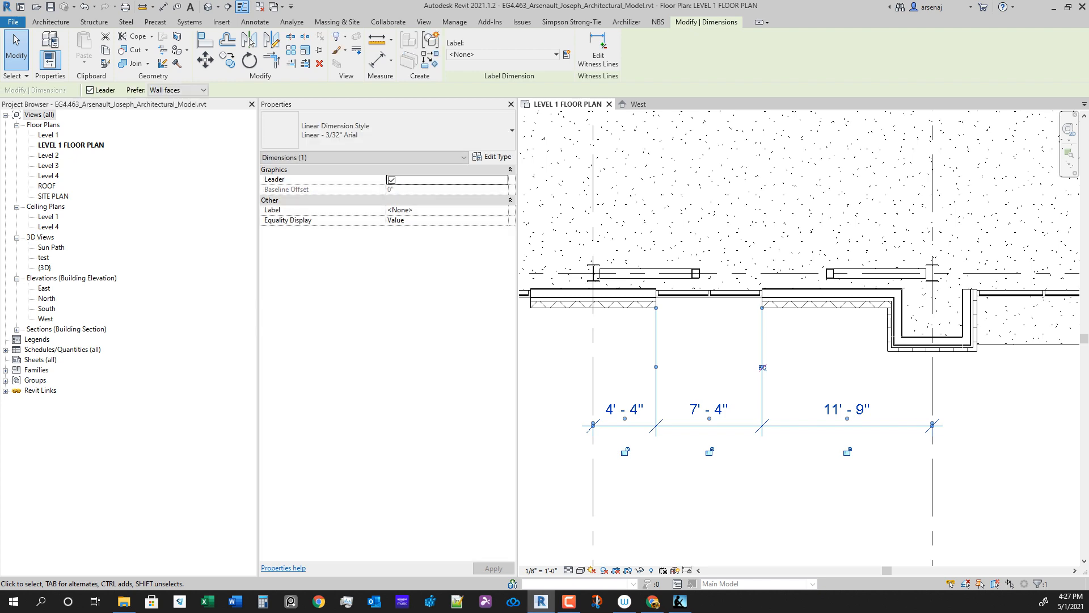
pyautogui.press('Escape')
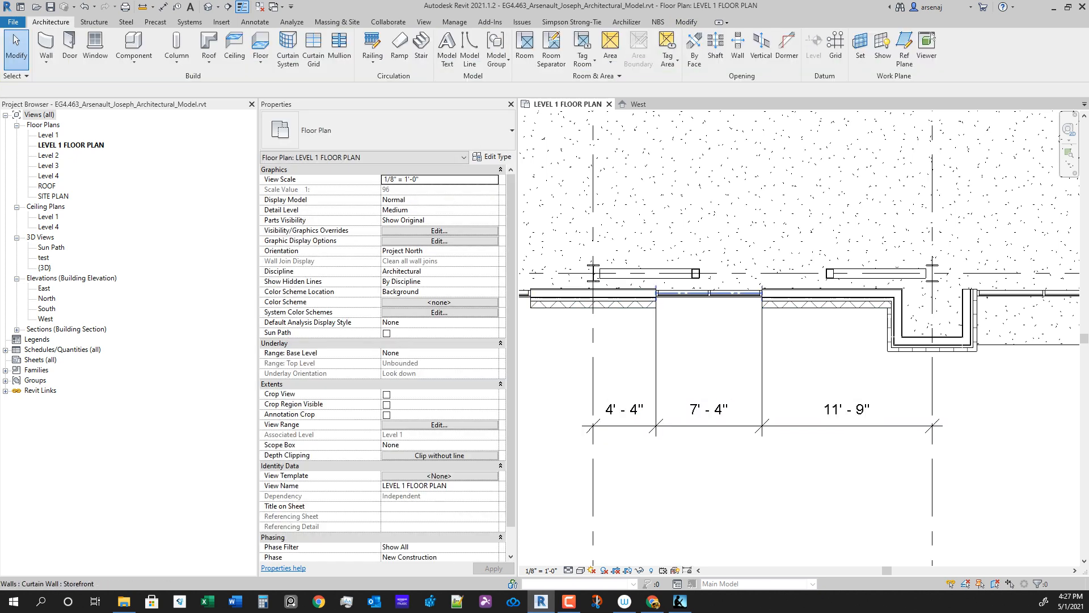
# Step: Try distances of 5' and 9' between the storefront and the grid beside the projecting pier
pyautogui.click(709, 292)
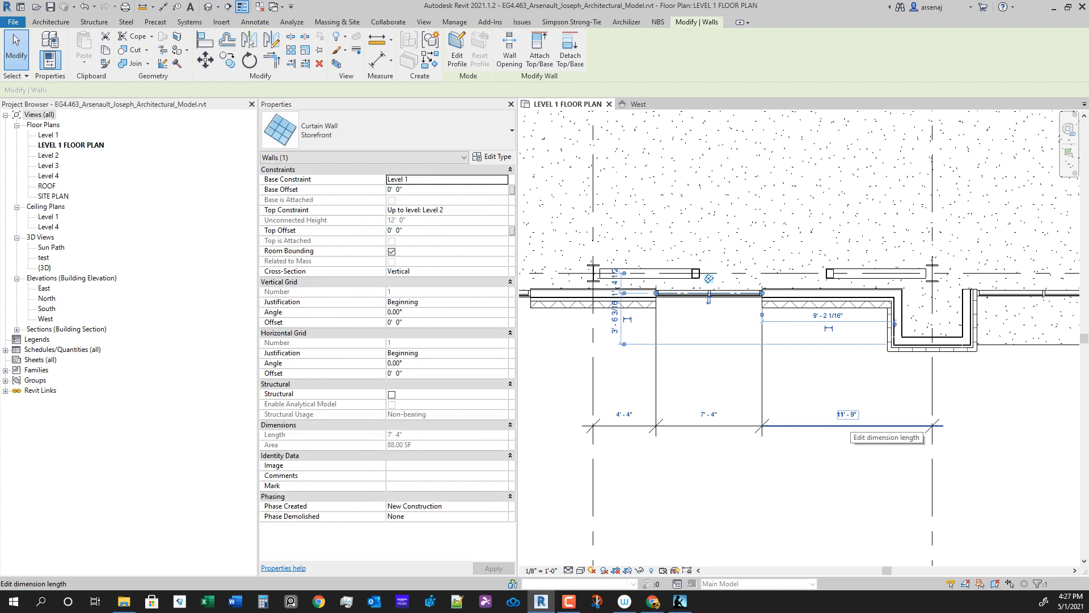
pyautogui.click(848, 414)
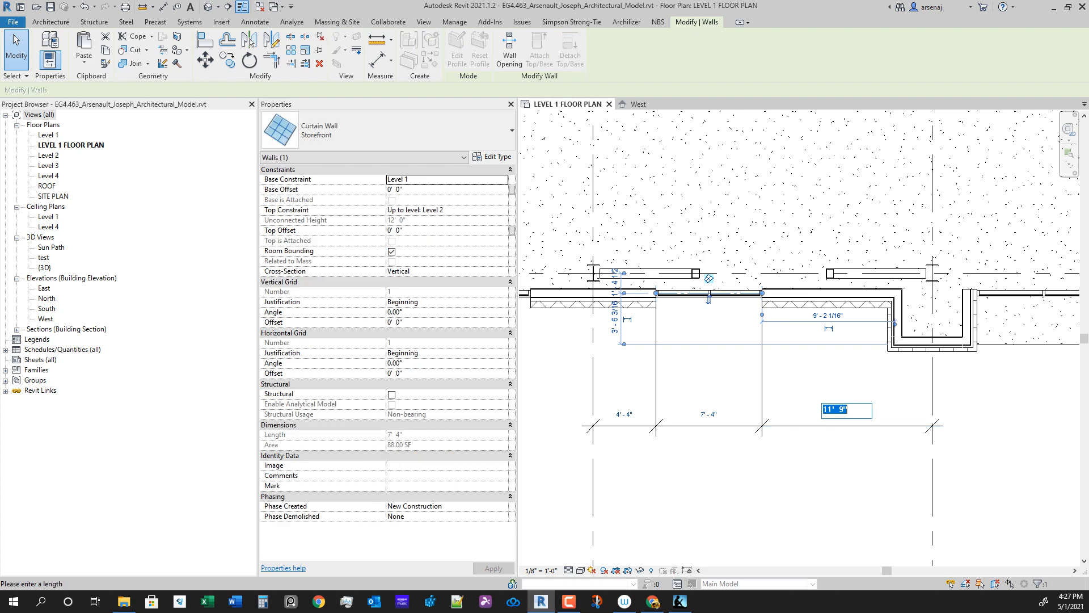
pyautogui.write('5')
pyautogui.press('Return')
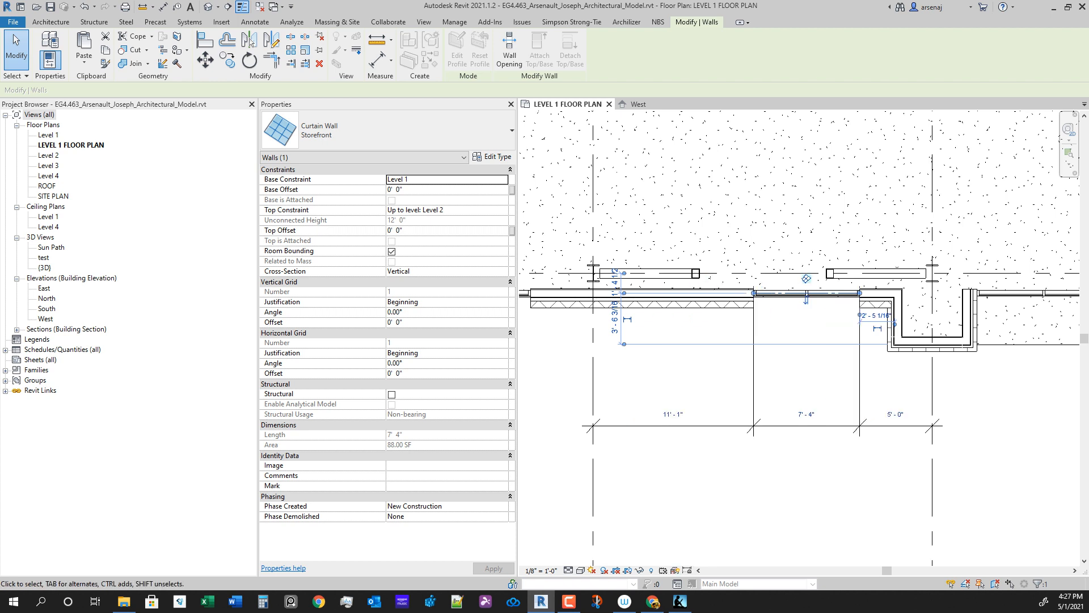
pyautogui.click(895, 414)
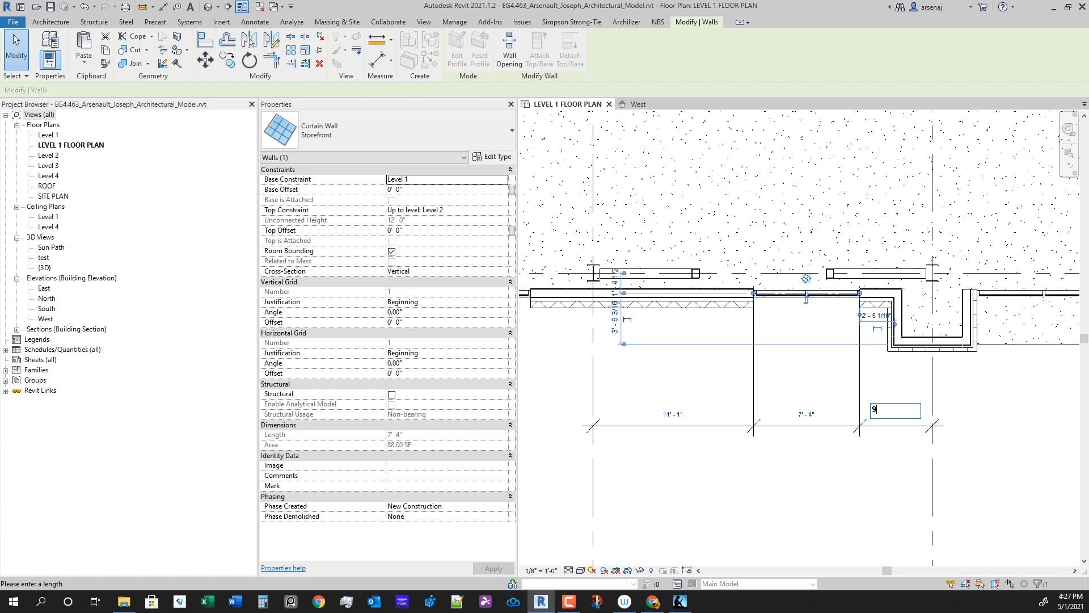
pyautogui.press('Return')
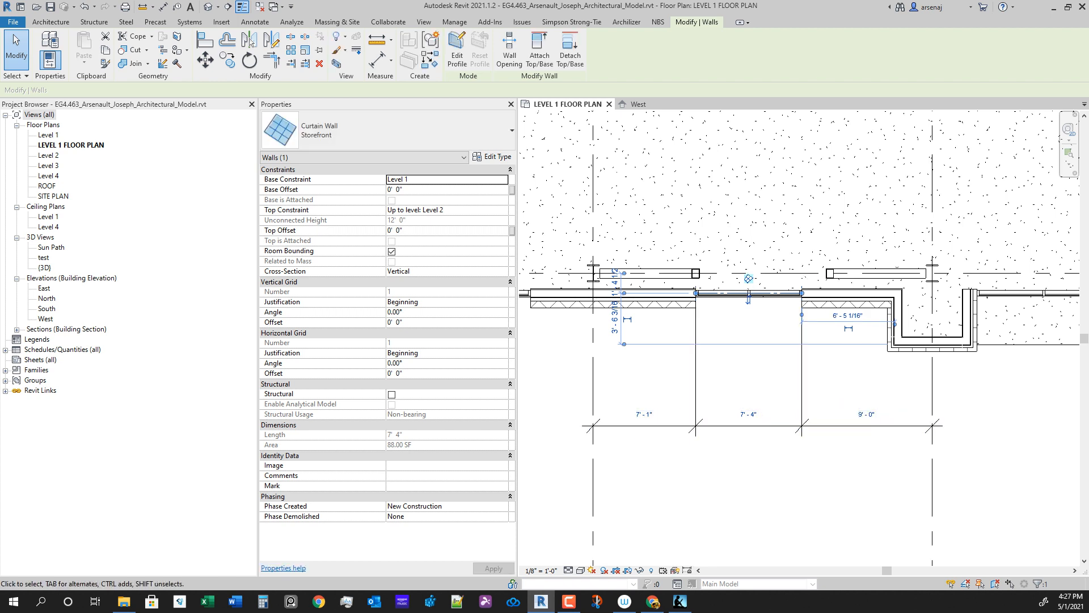
# Step: Centre the storefront in the braced bay by setting its distance from grid 3 to 8', refined to 8' 0 1/2"
pyautogui.click(643, 414)
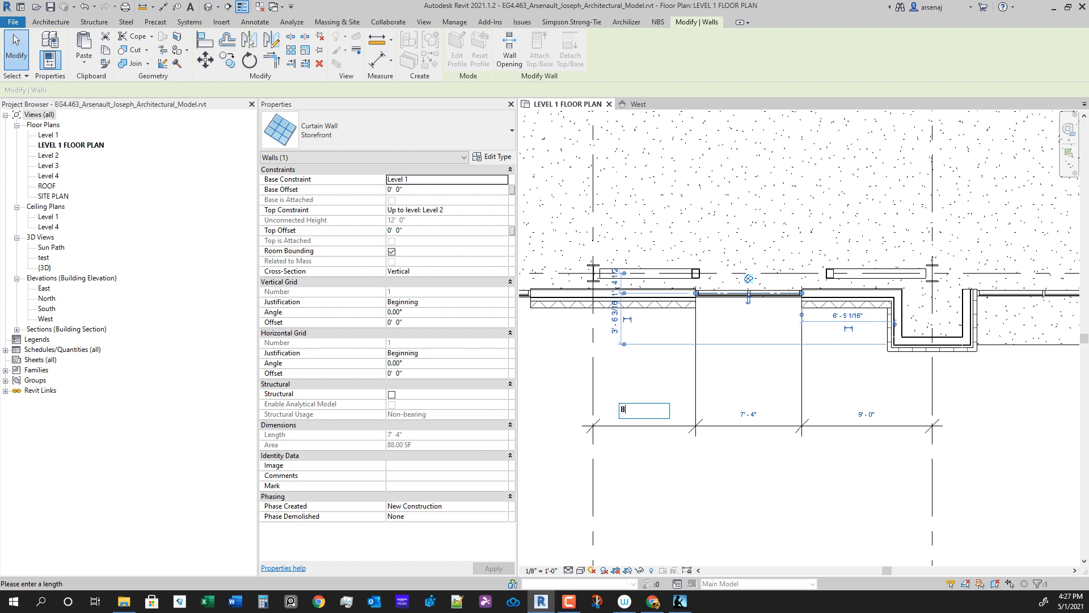
pyautogui.press('Return')
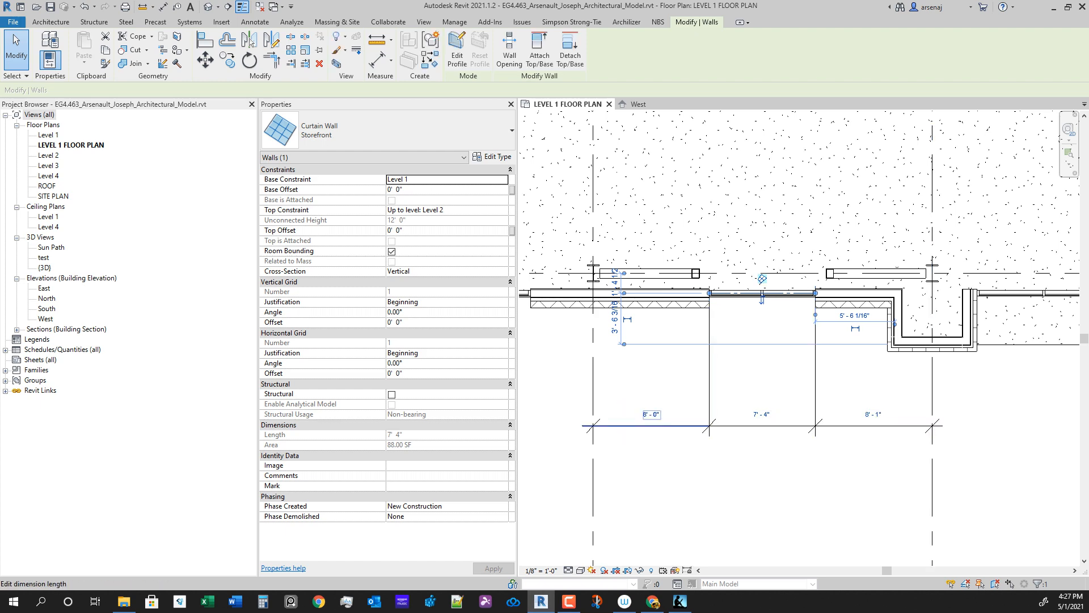
pyautogui.click(651, 413)
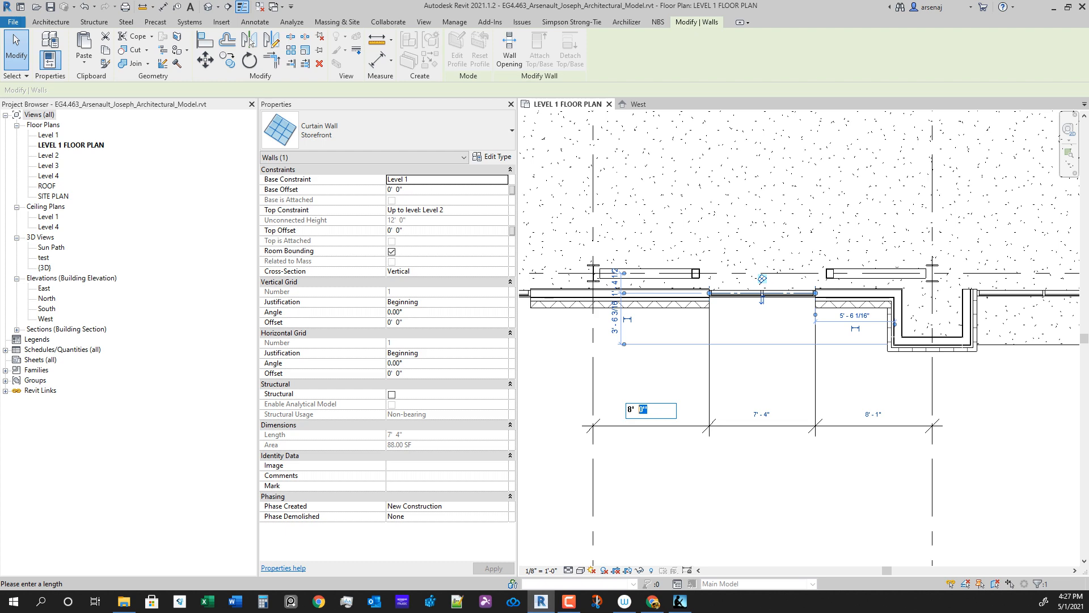
pyautogui.press('Return')
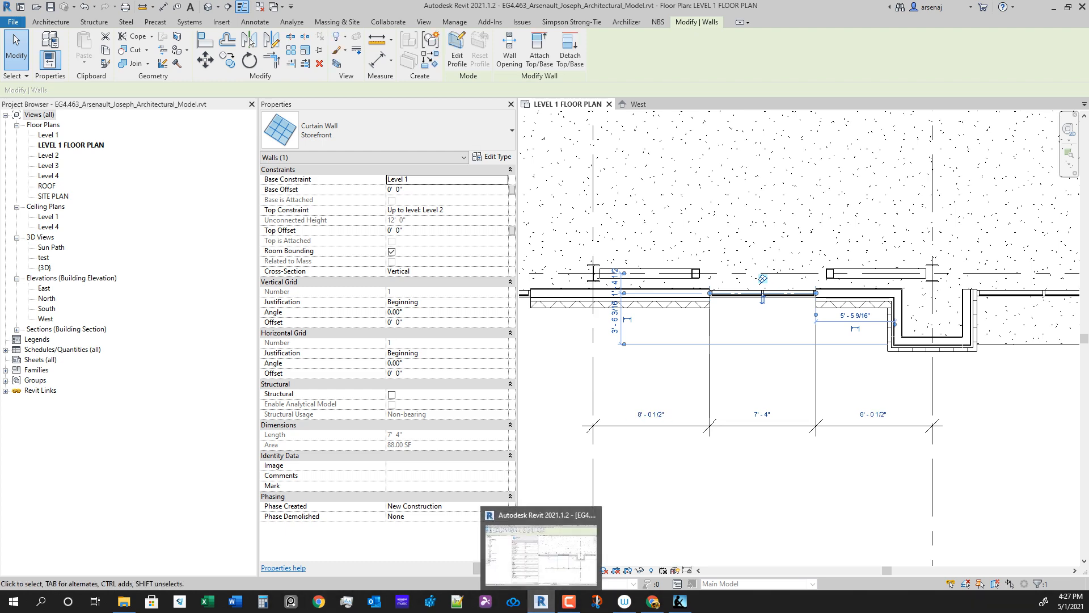
pyautogui.press('Escape')
pyautogui.scroll(-1, 778, 497)
pyautogui.moveTo(778, 498); pyautogui.dragTo(726, 442, button='middle')
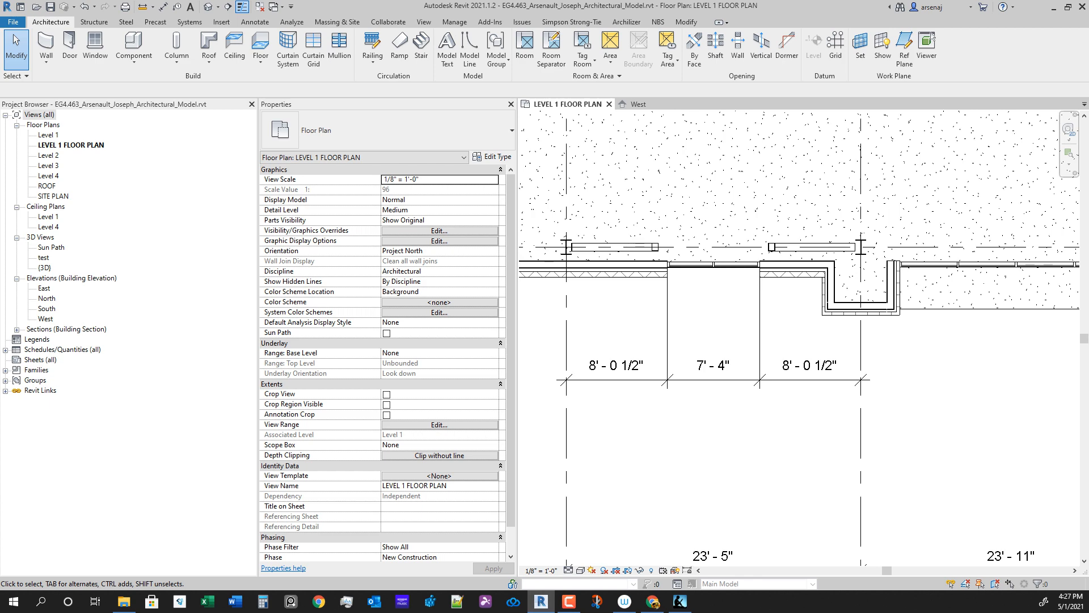
# Step: Open the {3D} view and enclose all of the building's elements in a section box
pyautogui.doubleClick(45, 267)
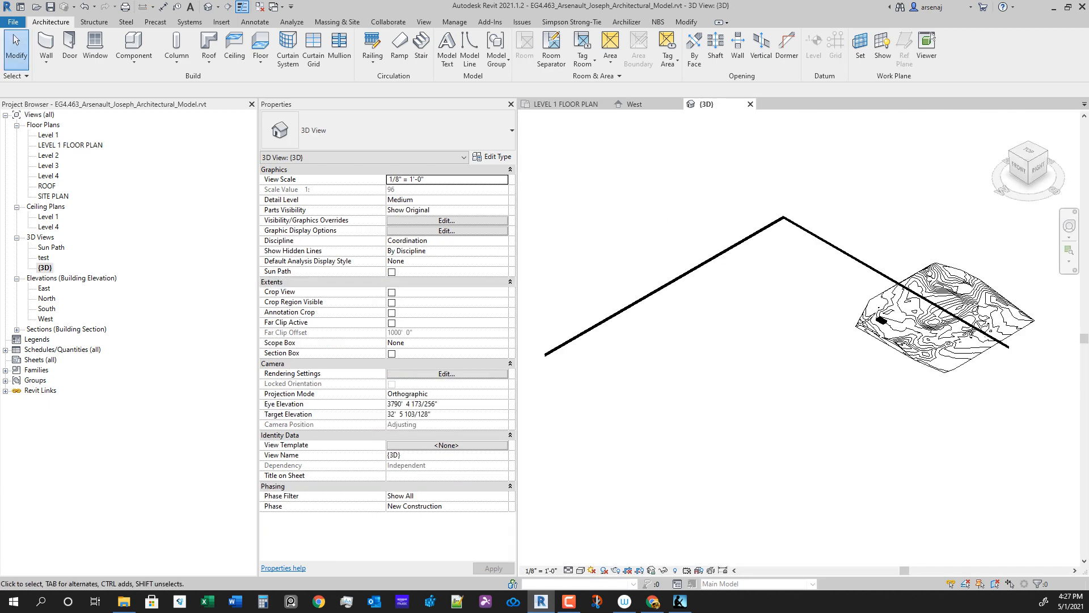
pyautogui.scroll(-1, 827, 442)
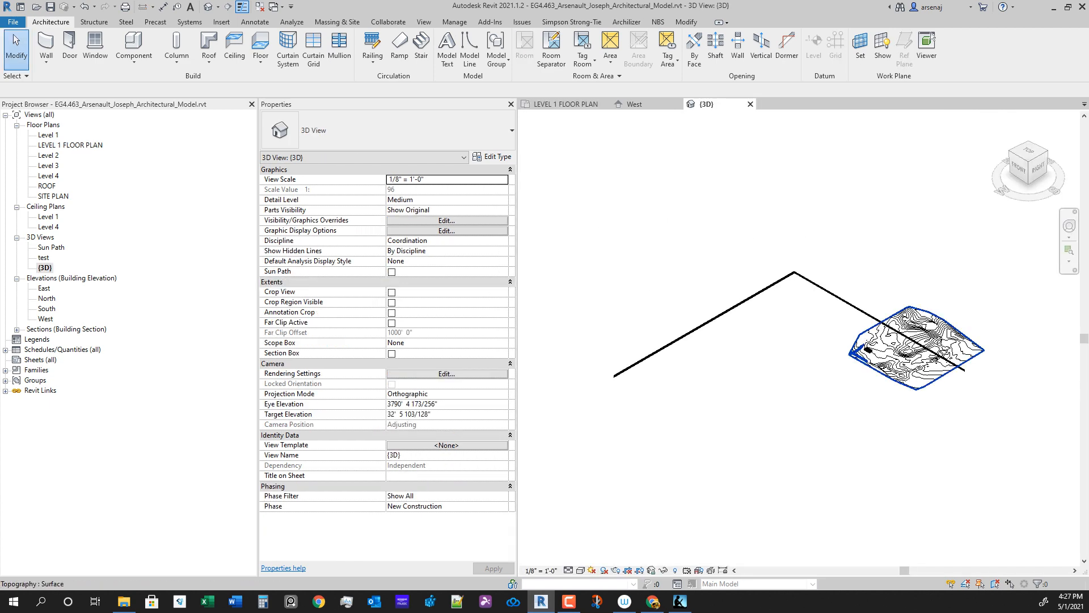
pyautogui.scroll(8, 877, 350)
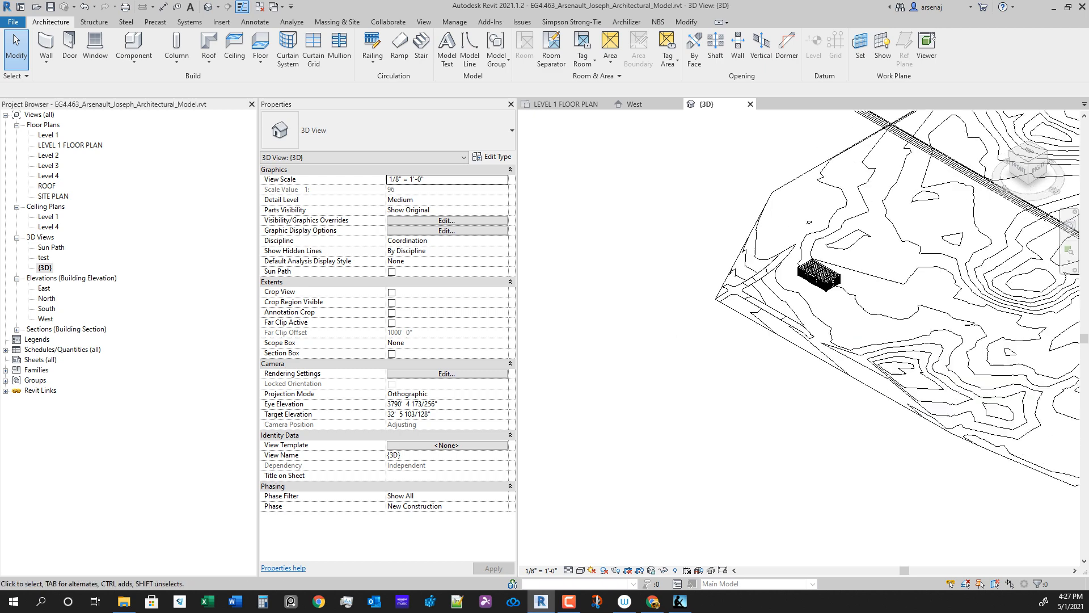
pyautogui.moveTo(612, 214); pyautogui.dragTo(886, 434)
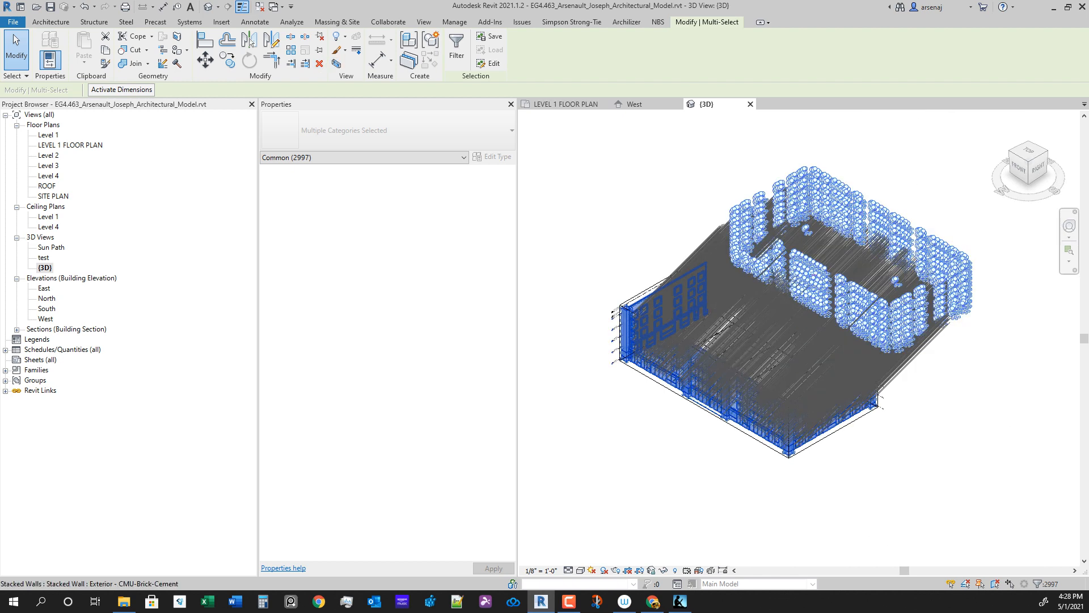
pyautogui.press('Escape')
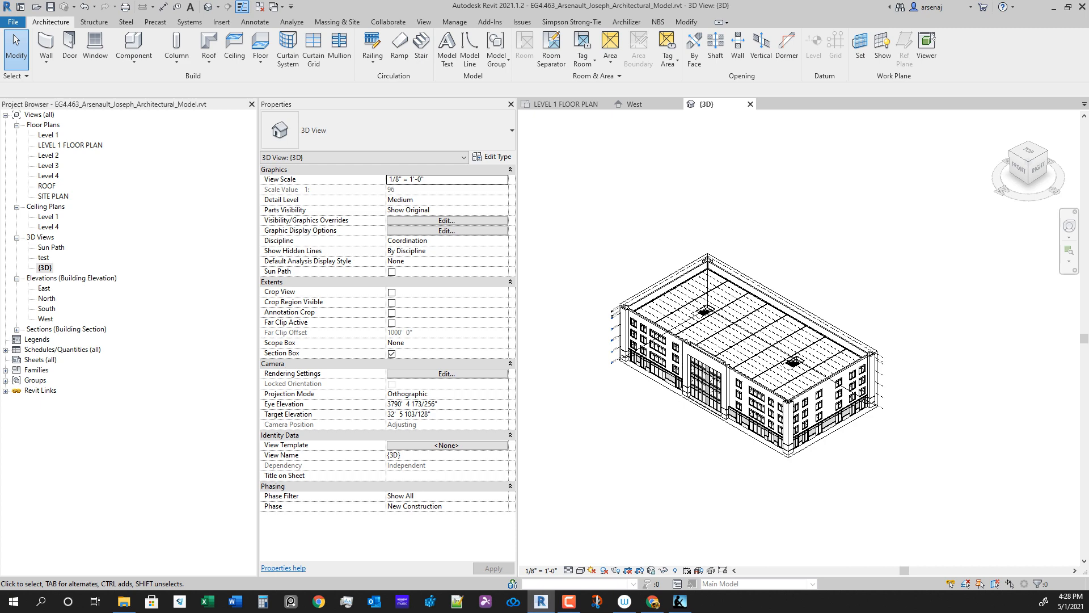
# Step: Extend the section box beyond the building above, below and at both ends
pyautogui.scroll(2, 755, 284)
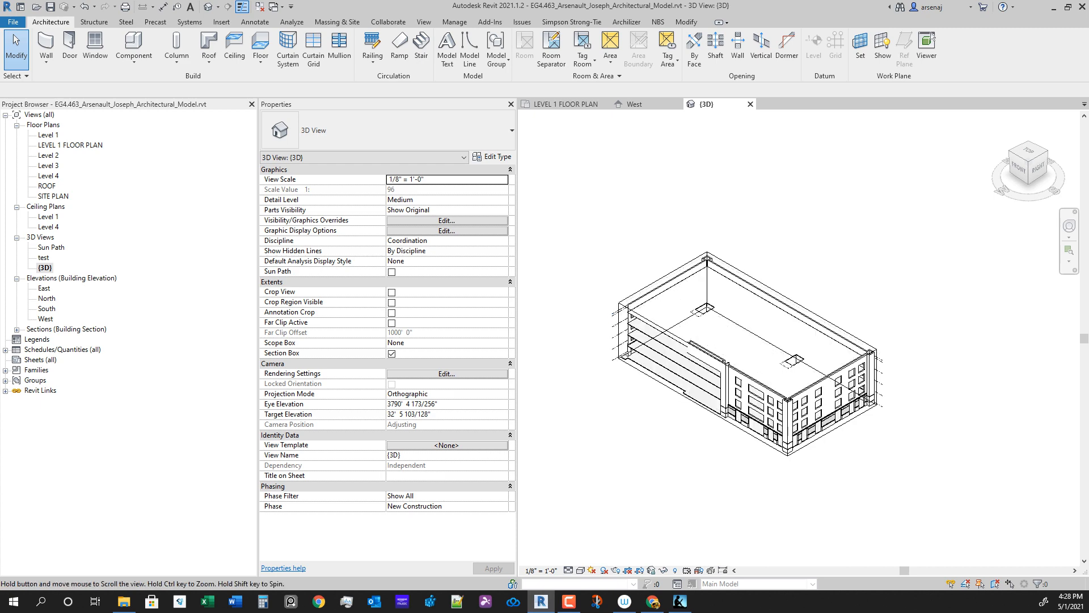
pyautogui.click(740, 336)
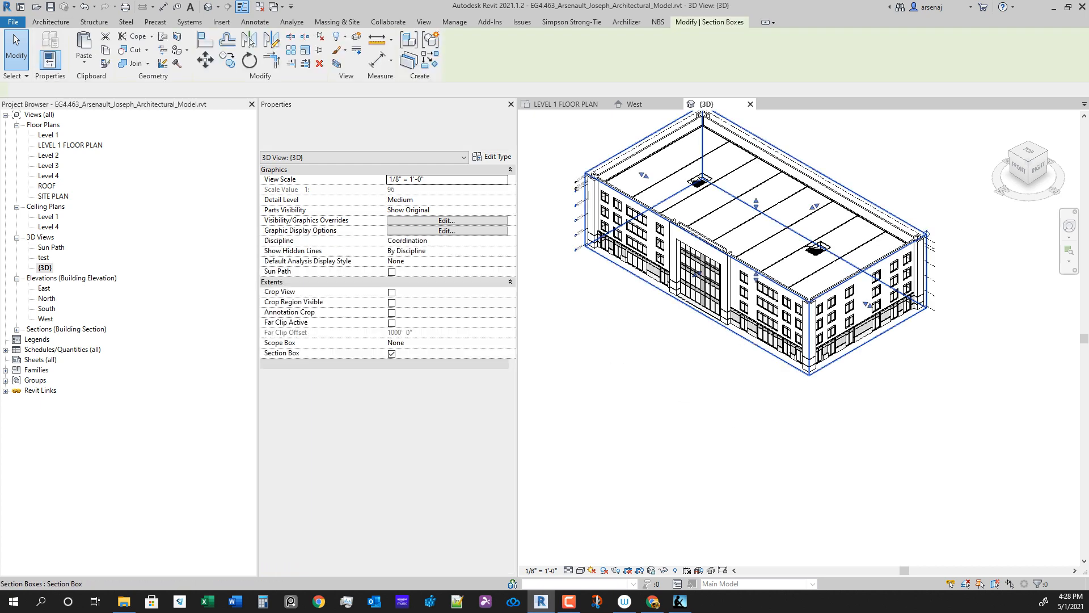
pyautogui.scroll(1, 745, 300)
pyautogui.moveTo(758, 273); pyautogui.dragTo(758, 289)
pyautogui.moveTo(758, 188)
pyautogui.mouseDown()
pyautogui.moveTo(758, 157)
pyautogui.moveTo(757, 166)
pyautogui.mouseUp()
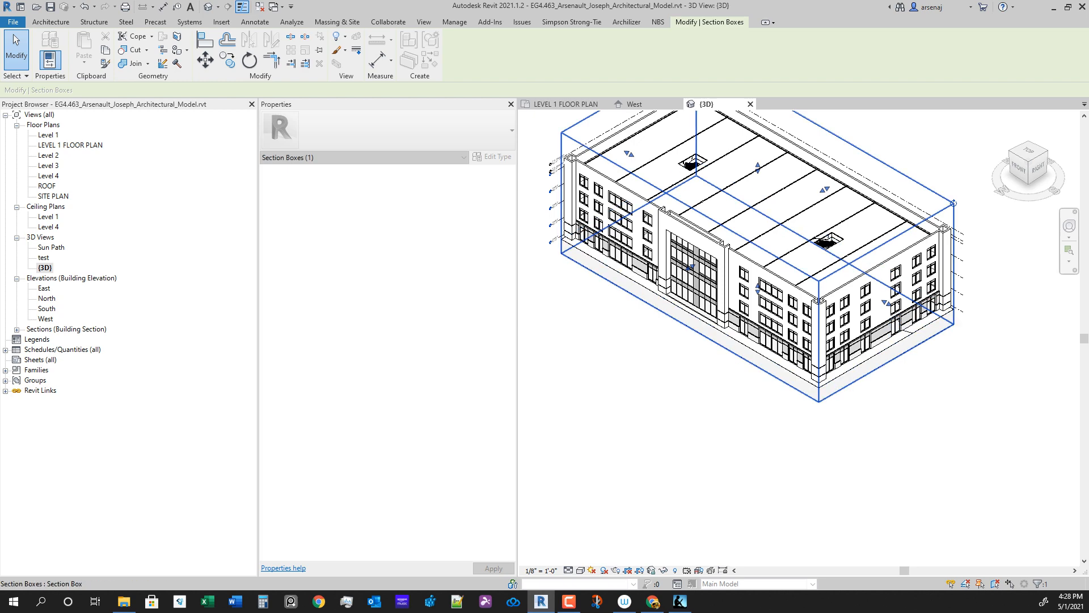
pyautogui.moveTo(886, 303); pyautogui.dragTo(906, 314)
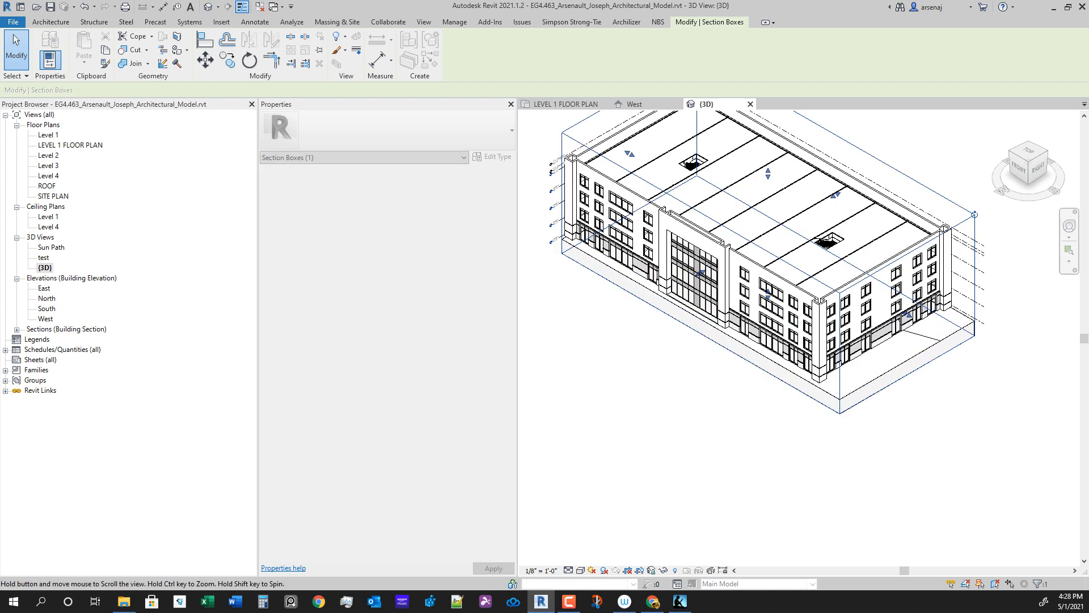
pyautogui.moveTo(623, 227); pyautogui.dragTo(709, 307, button='middle')
pyautogui.scroll(1, 709, 306)
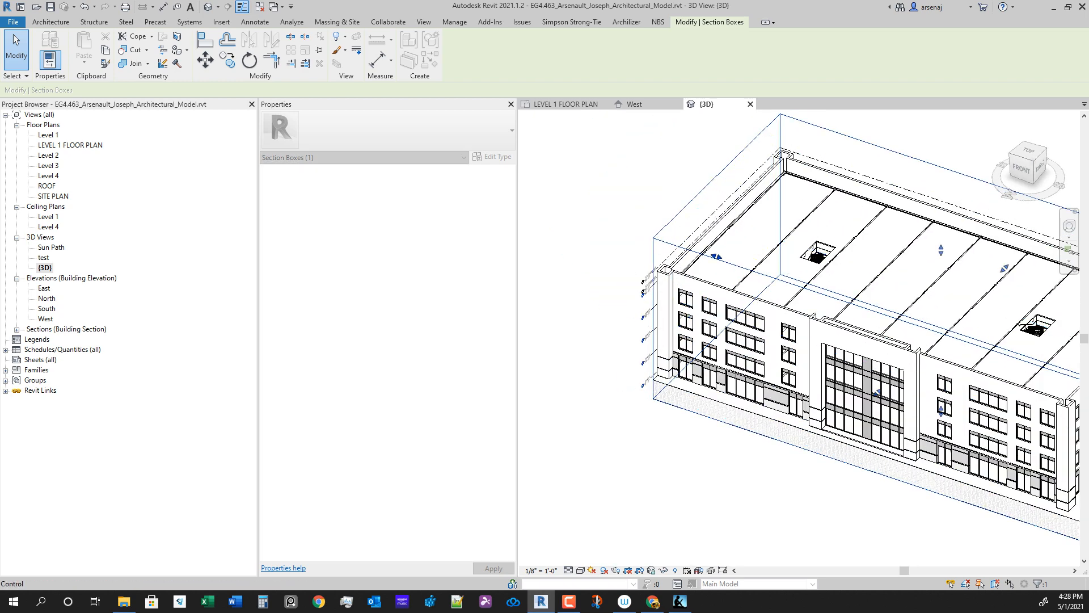
pyautogui.moveTo(715, 256); pyautogui.dragTo(686, 246)
# Step: Examine the moved storefront on the front facade against the braces behind it and the windows above
pyautogui.scroll(5, 794, 392)
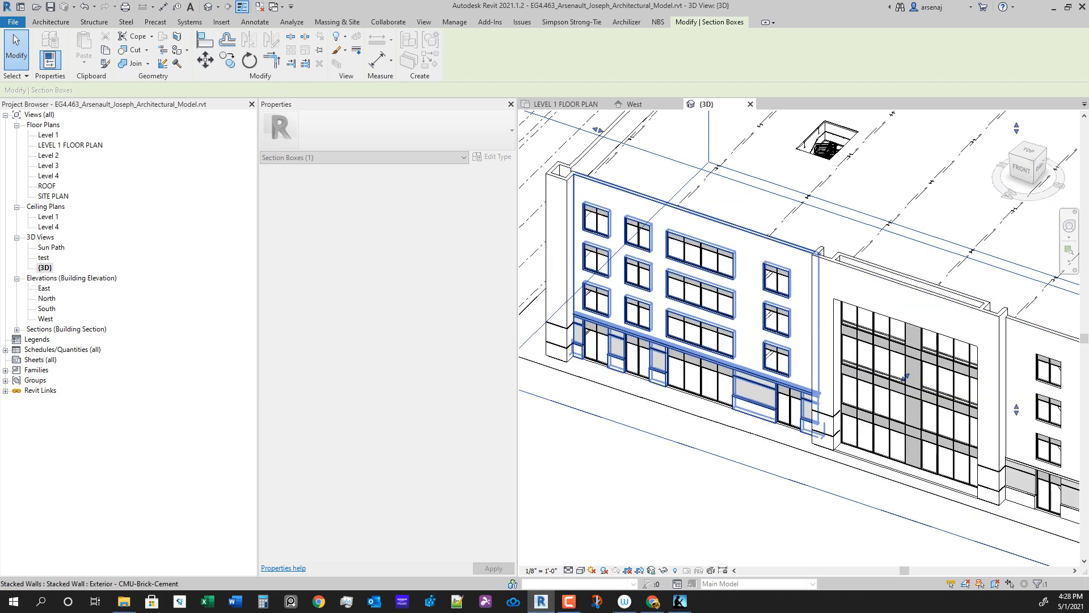
pyautogui.moveTo(777, 397); pyautogui.dragTo(761, 255, button='middle')
pyautogui.scroll(-2, 726, 256)
pyautogui.scroll(7, 791, 330)
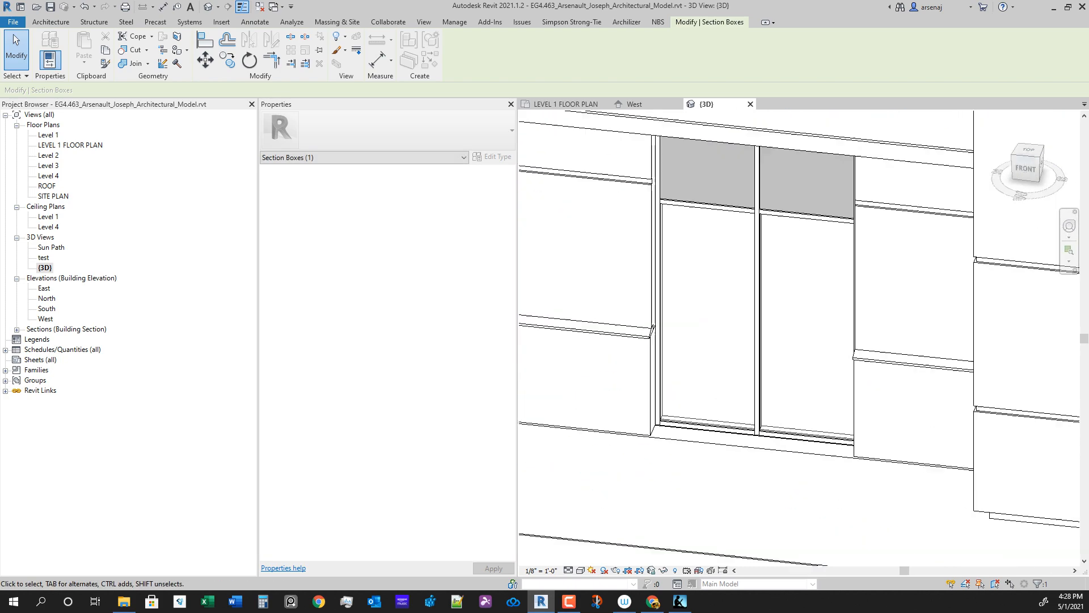
pyautogui.scroll(-3, 802, 326)
pyautogui.click(858, 393)
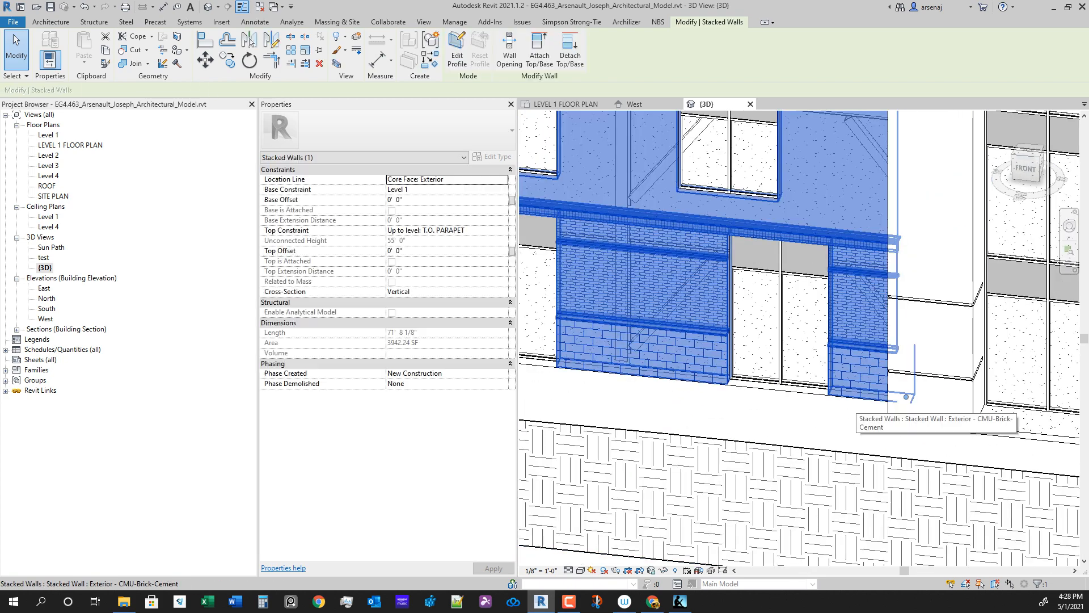
pyautogui.keyDown('shift'); pyautogui.moveTo(858, 392); pyautogui.dragTo(882, 334, button='middle'); pyautogui.keyUp('shift')
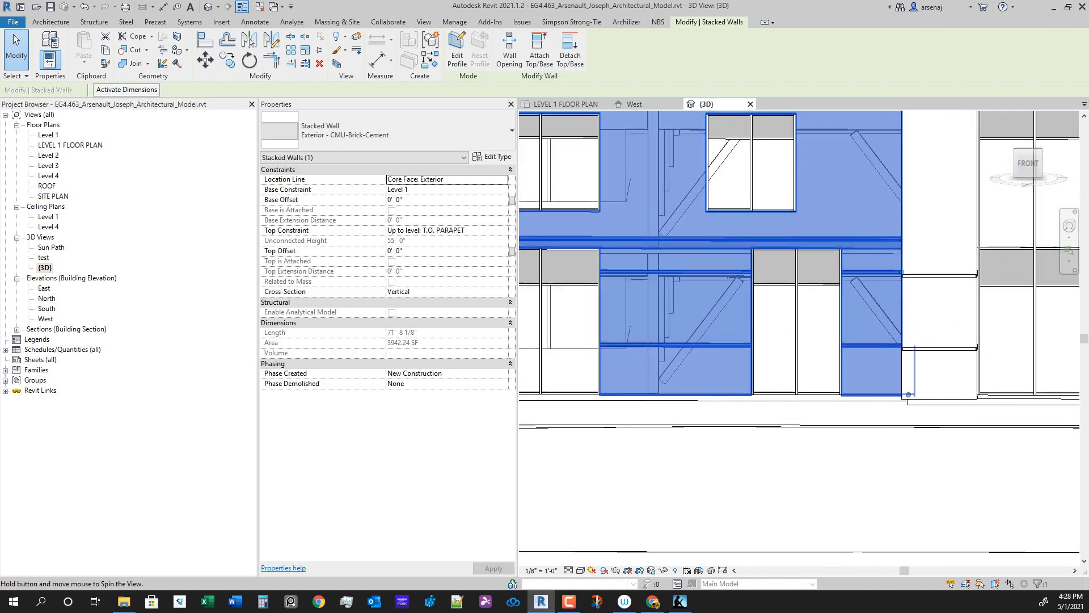
pyautogui.press('Escape')
pyautogui.scroll(-2, 871, 369)
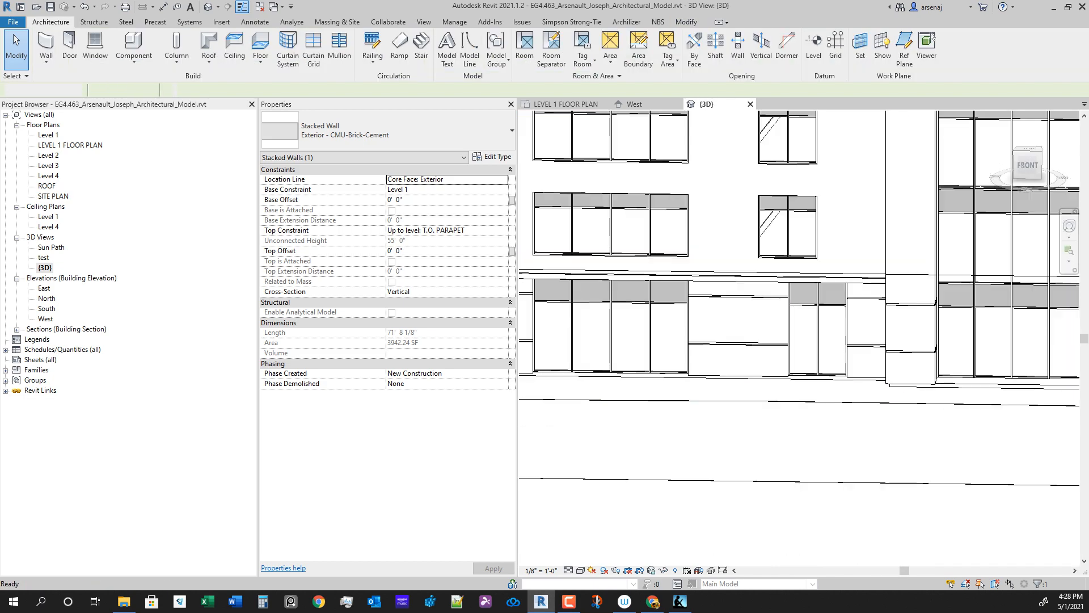
pyautogui.moveTo(893, 335); pyautogui.dragTo(887, 357, button='middle')
pyautogui.scroll(1, 887, 357)
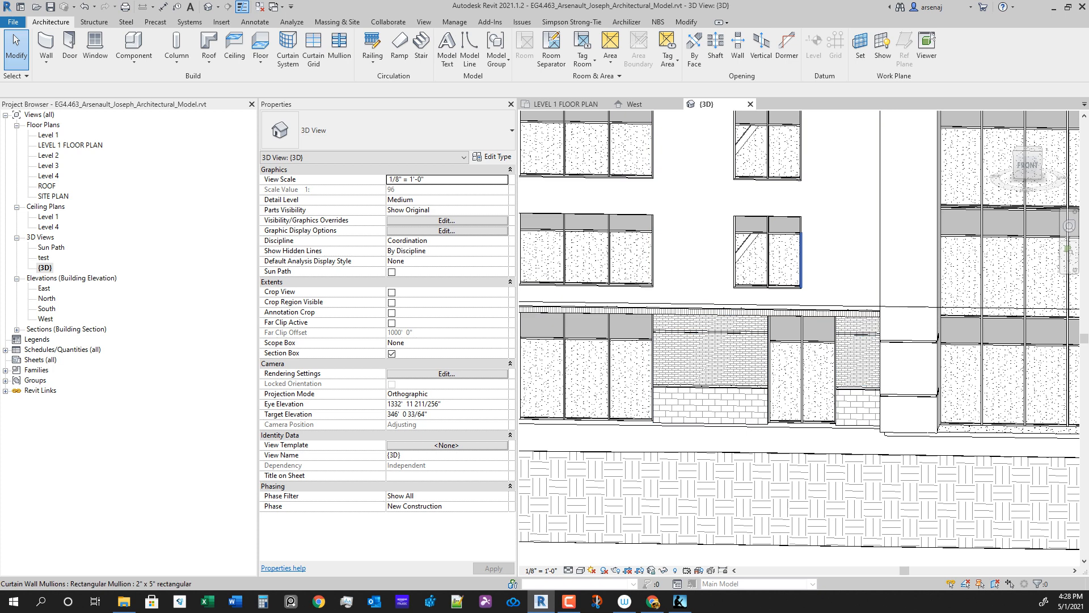
pyautogui.scroll(-3, 799, 255)
pyautogui.moveTo(857, 266); pyautogui.dragTo(769, 256, button='middle')
pyautogui.scroll(-1, 902, 346)
pyautogui.moveTo(1061, 337)
pyautogui.mouseDown(button='middle')
pyautogui.moveTo(902, 346)
pyautogui.moveTo(1059, 340)
pyautogui.mouseUp(button='middle')
pyautogui.scroll(1, 902, 346)
pyautogui.scroll(-1, 902, 346)
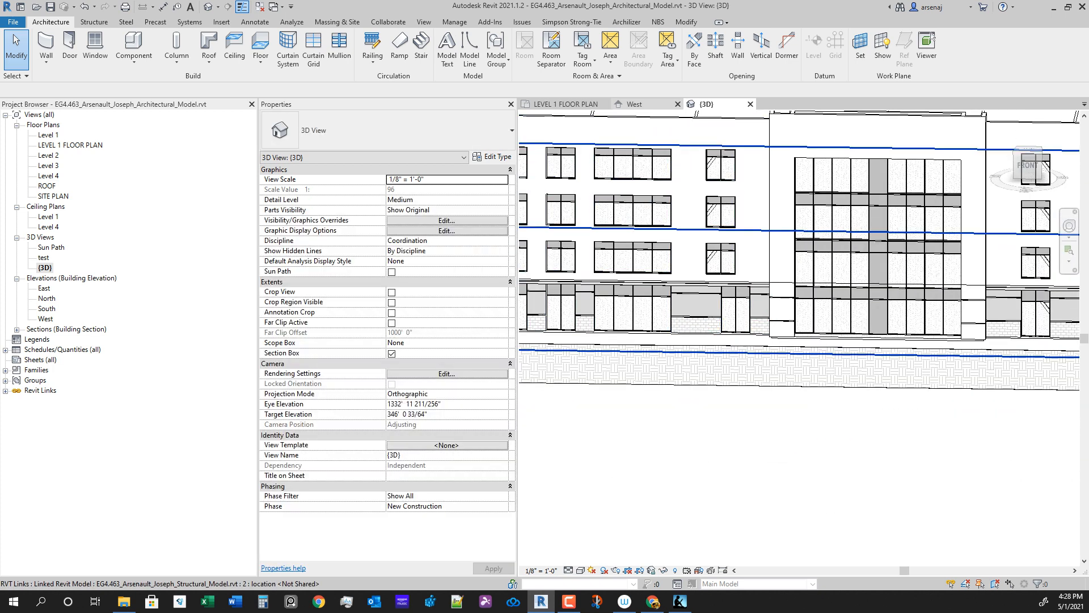
# Step: Place an aligned dimension on the West elevation from the nearest vertical block joint to the storefront's edge
pyautogui.click(634, 104)
pyautogui.scroll(3, 777, 457)
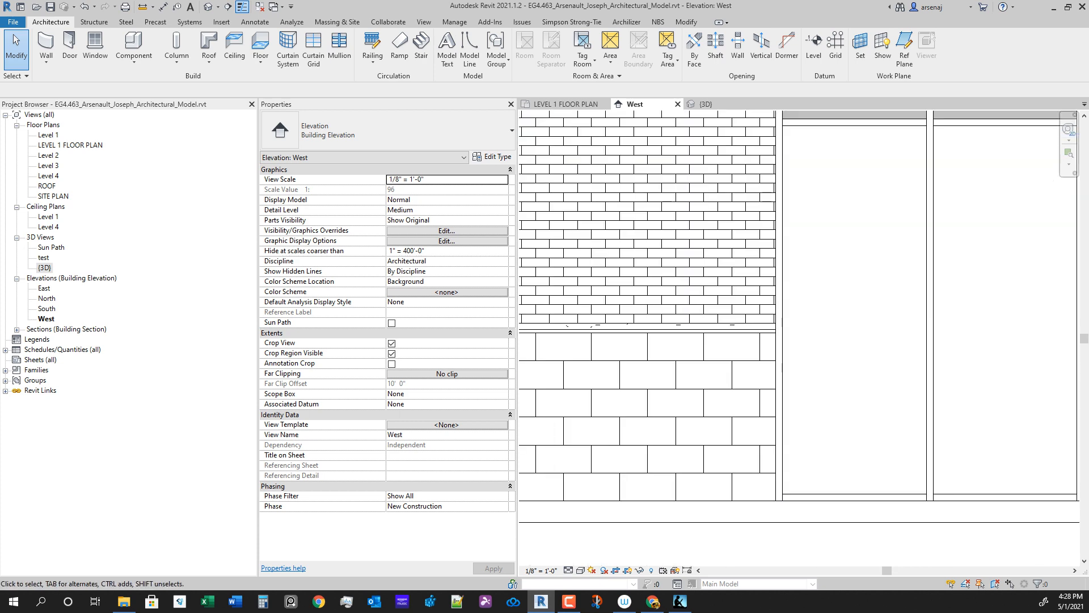
pyautogui.scroll(-1, 873, 435)
pyautogui.press('d')
pyautogui.press('i')
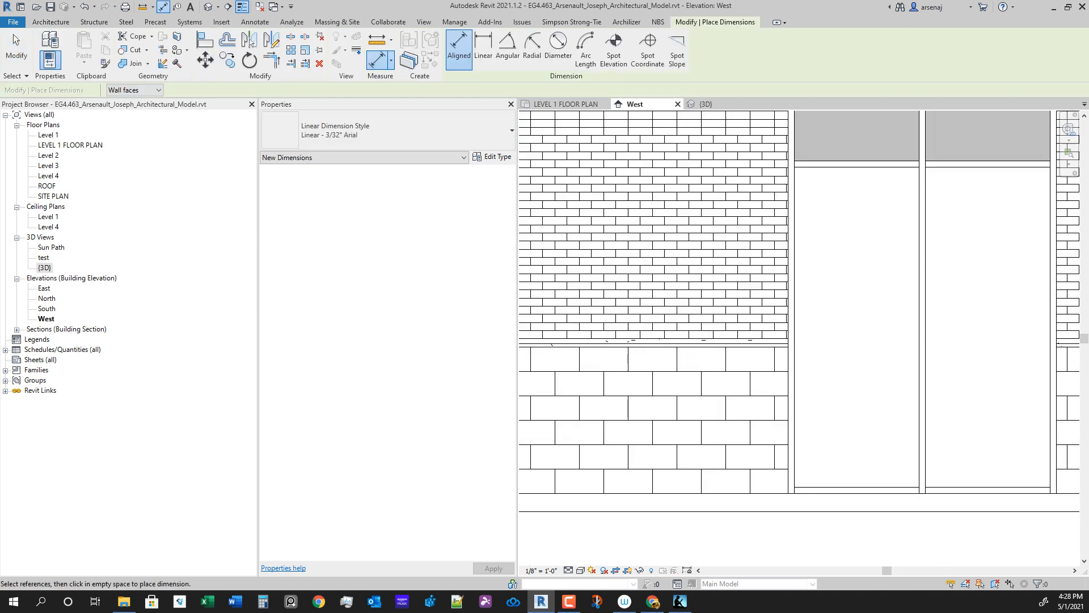
pyautogui.click(775, 408)
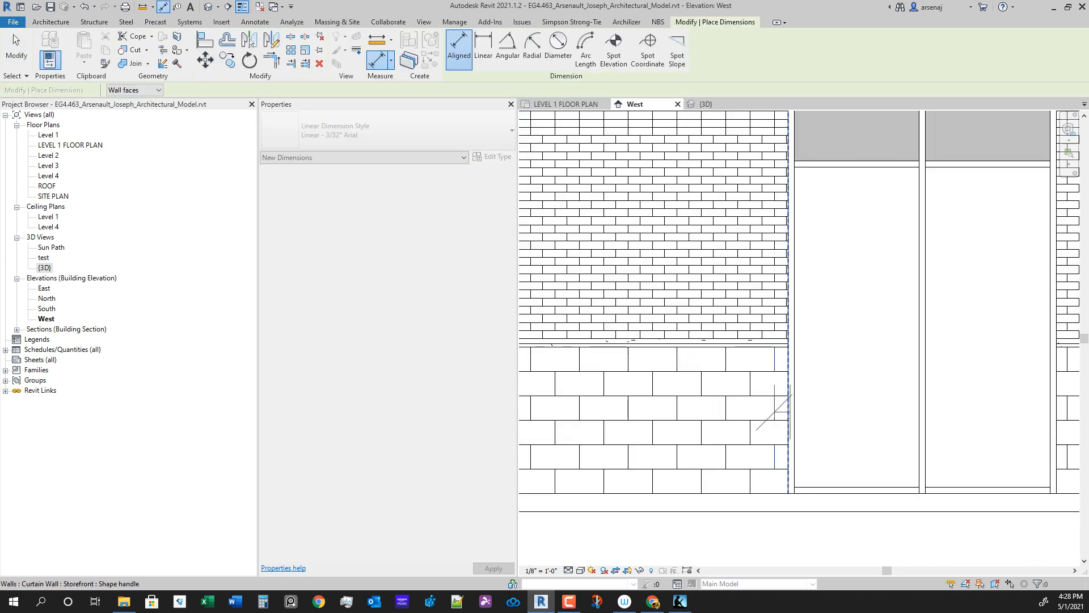
pyautogui.press('Escape')
pyautogui.press('Escape')
pyautogui.scroll(-2, 703, 341)
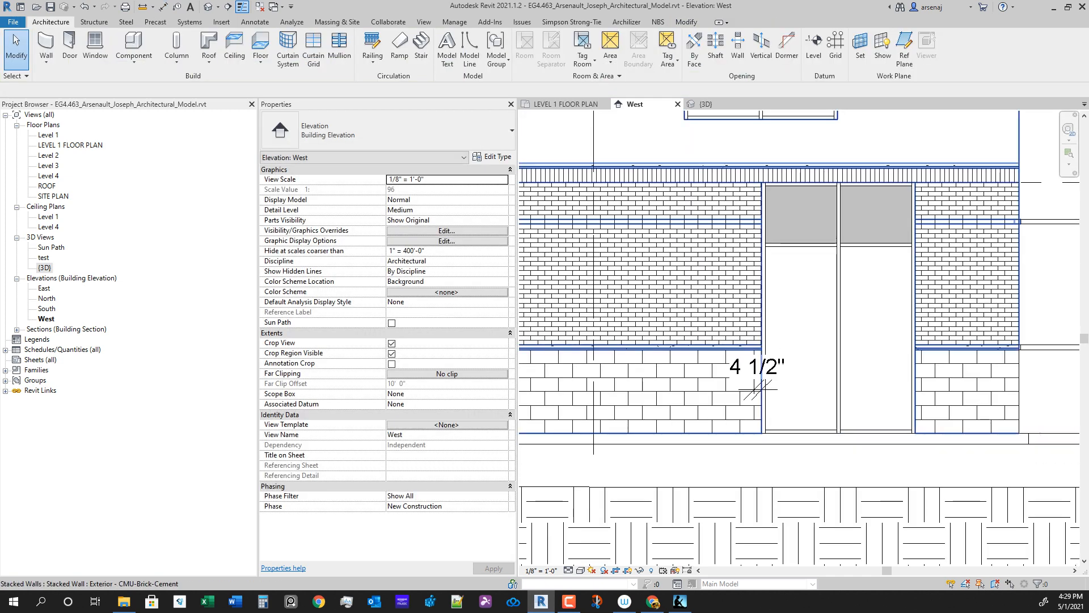
# Step: Move the two-panel ground-floor storefront between grids 3 and 4 sideways so its masonry joint offset dimension becomes 8"
pyautogui.scroll(-2, 871, 433)
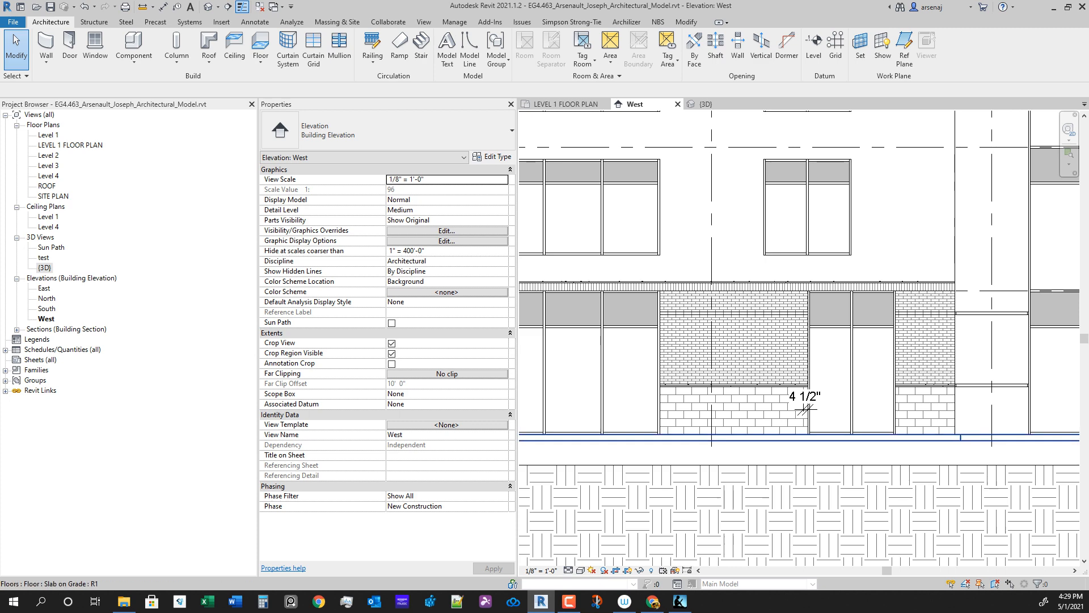
pyautogui.moveTo(851, 409); pyautogui.dragTo(1066, 386, button='middle')
pyautogui.moveTo(926, 373); pyautogui.dragTo(817, 369, button='middle')
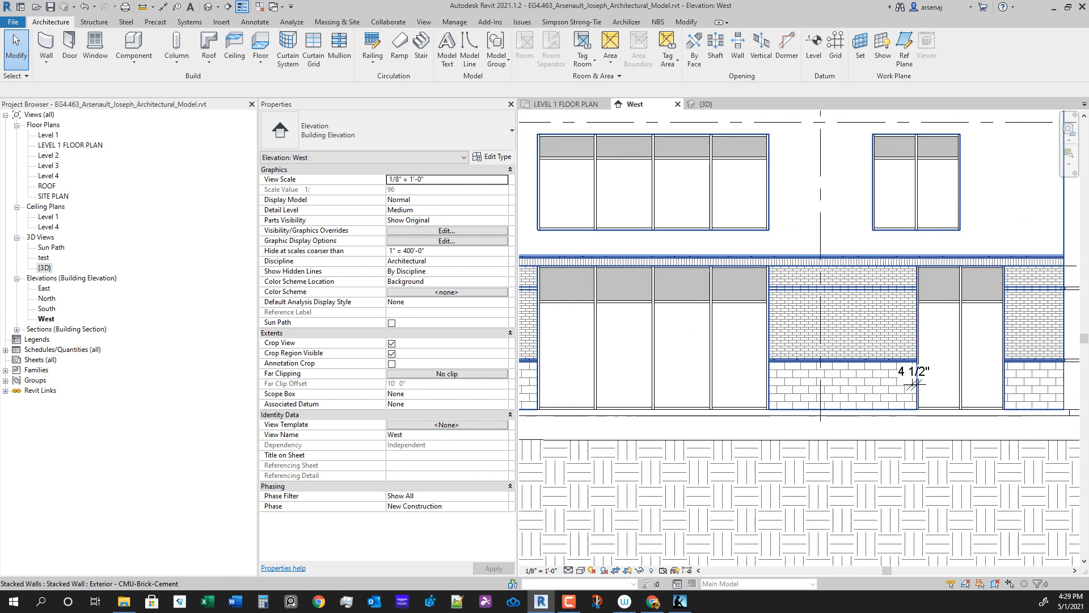
pyautogui.scroll(2, 817, 368)
pyautogui.moveTo(947, 369); pyautogui.dragTo(808, 371, button='middle')
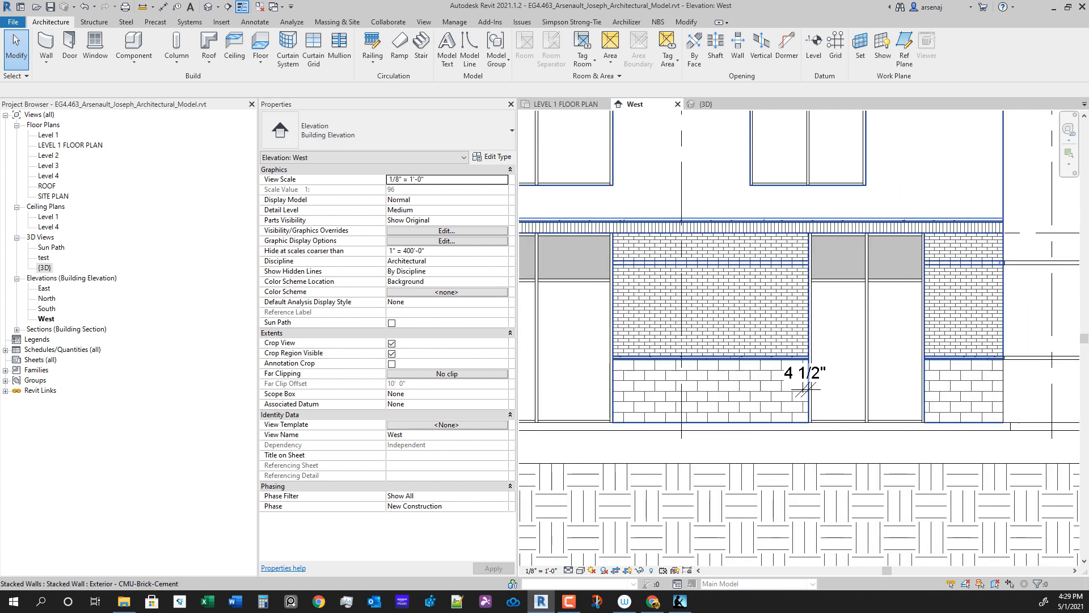
pyautogui.press('Tab')
pyautogui.press('Tab')
pyautogui.click(808, 371)
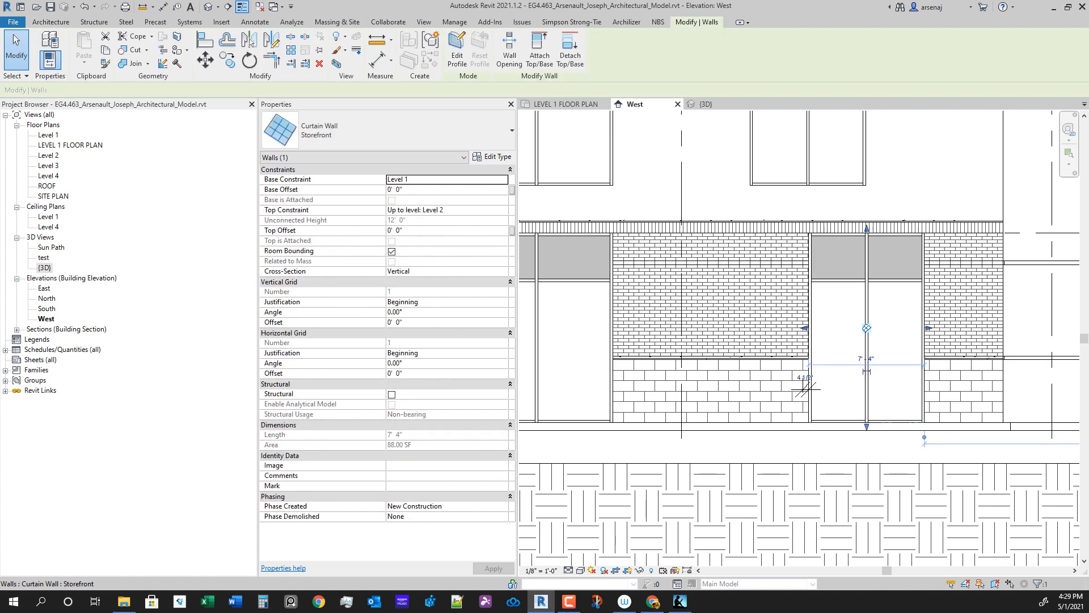
pyautogui.scroll(2, 830, 334)
pyautogui.press('v')
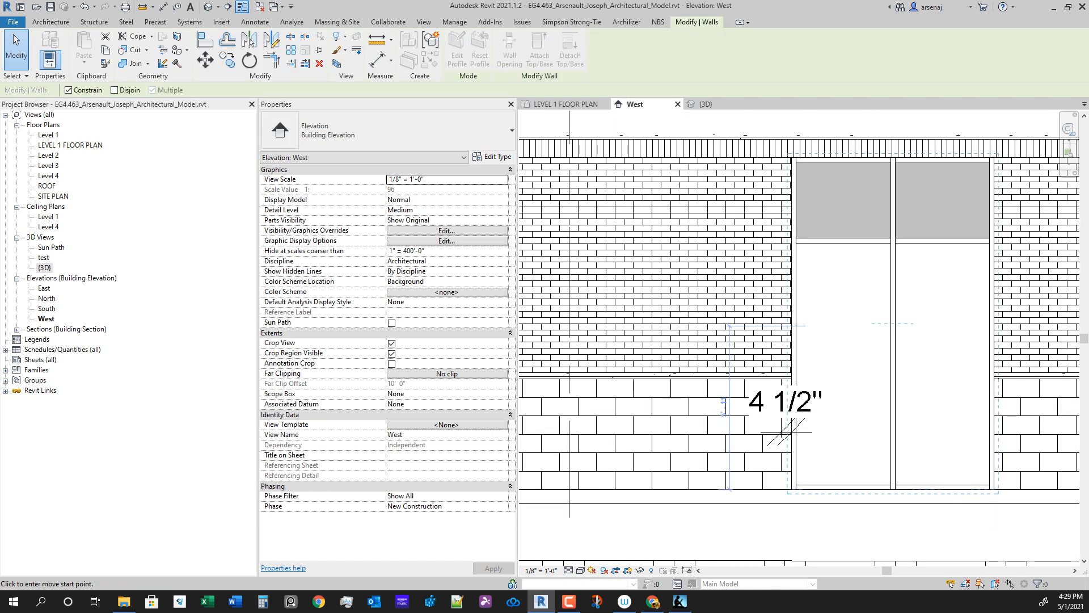
pyautogui.scroll(3, 993, 436)
pyautogui.click(992, 411)
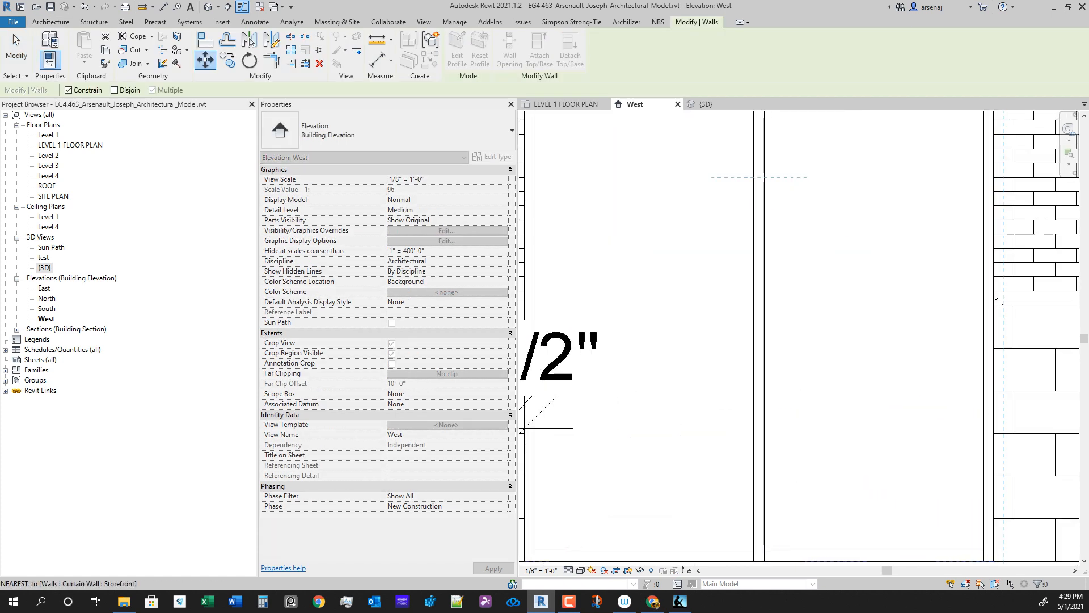
pyautogui.click(1012, 411)
pyautogui.scroll(-2, 977, 459)
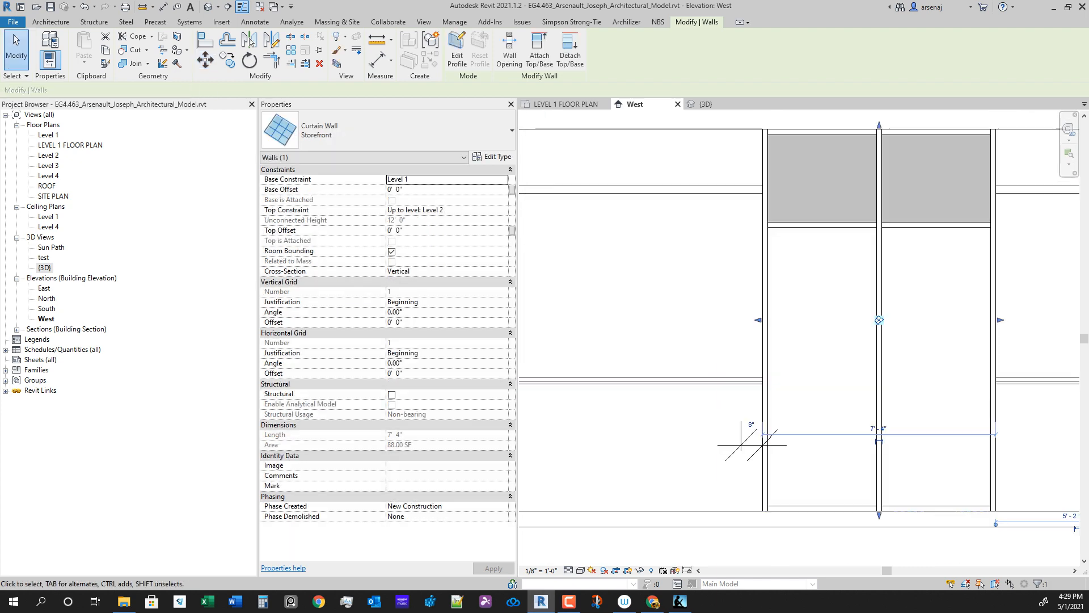
pyautogui.moveTo(976, 459); pyautogui.dragTo(909, 431, button='middle')
pyautogui.press('Escape')
pyautogui.scroll(-2, 821, 466)
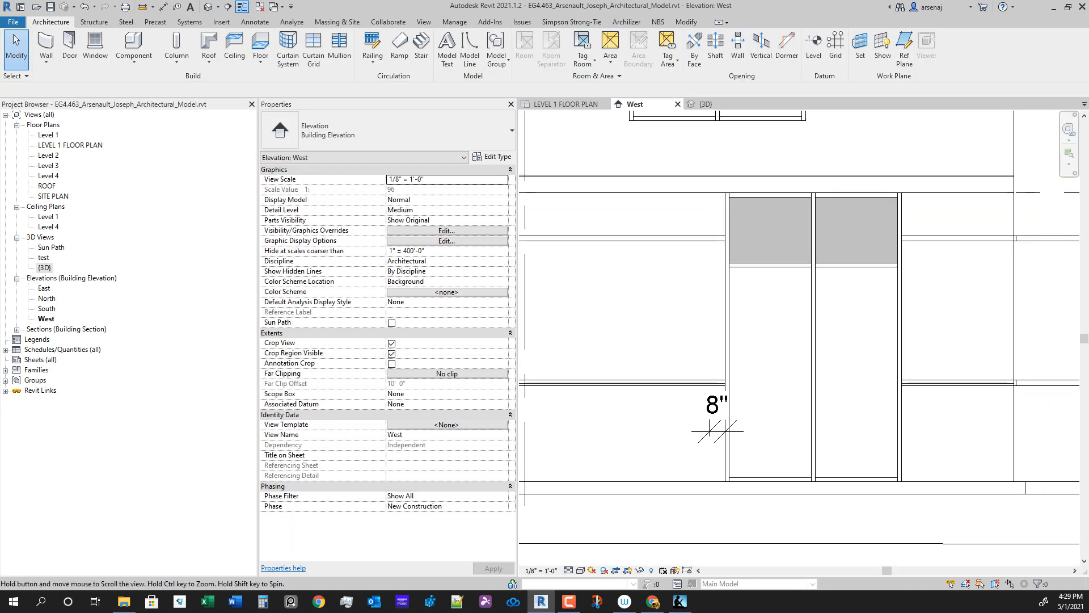
# Step: Align the brick band's vertical joints with the surrounding brick joints on both sides of the storefront between grids 3 and 4
pyautogui.scroll(1, 901, 255)
pyautogui.press('l')
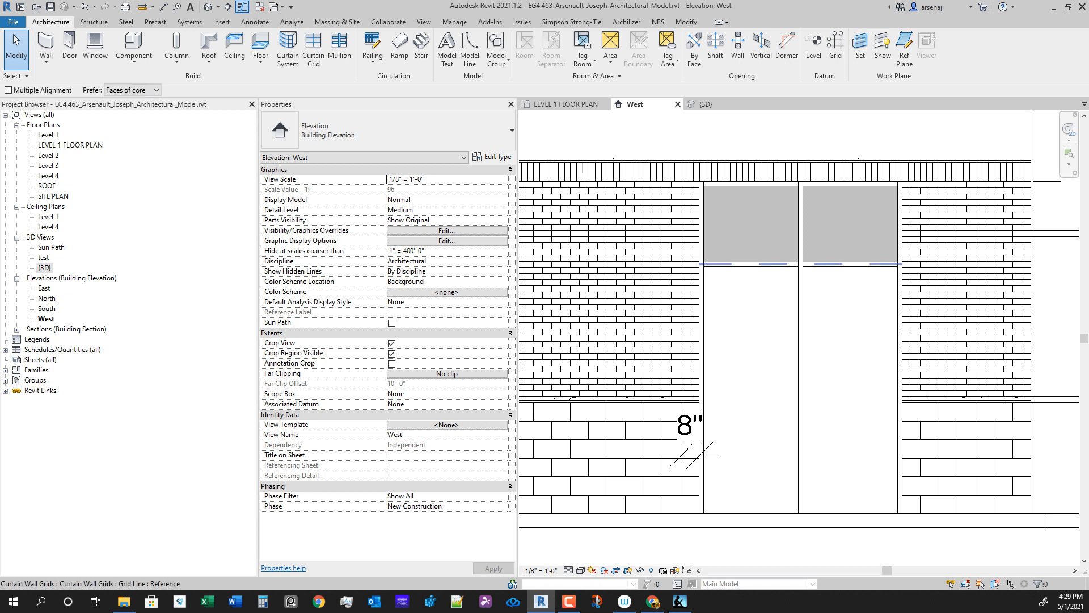
pyautogui.scroll(2, 894, 251)
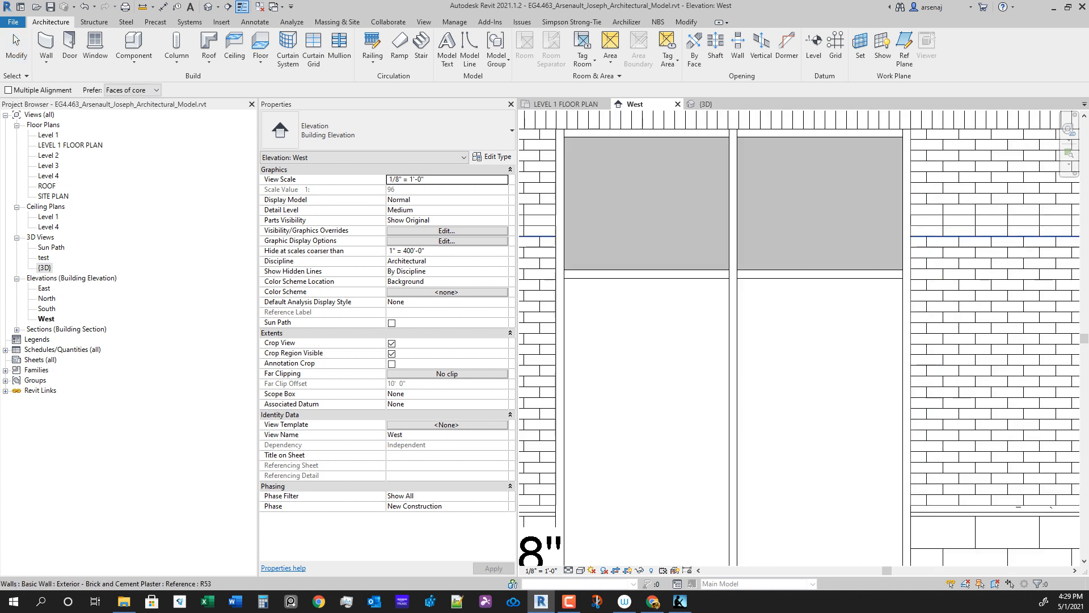
pyautogui.click(926, 318)
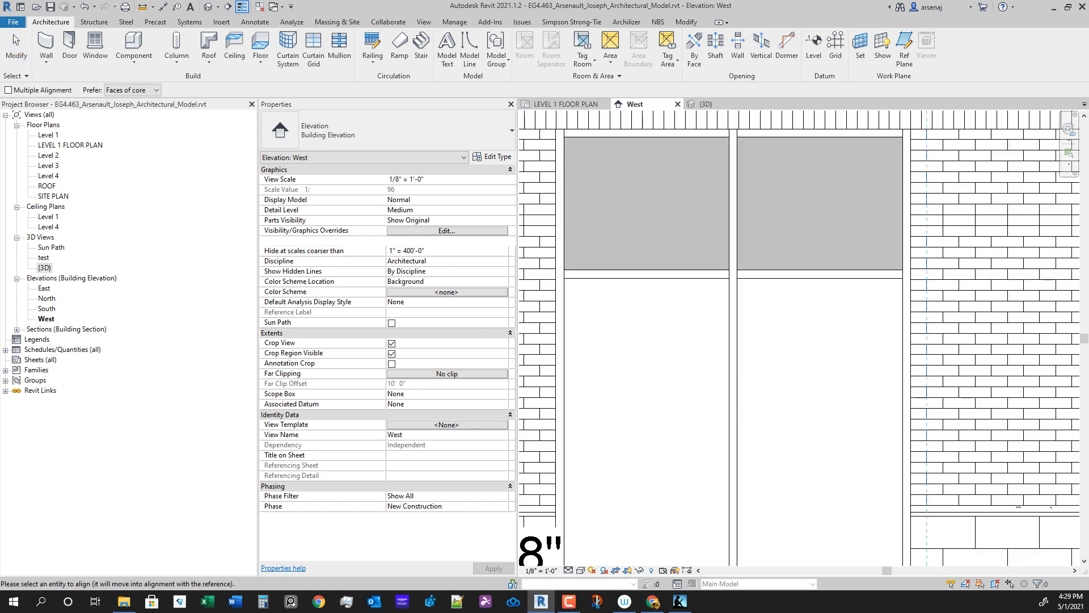
pyautogui.scroll(-3, 944, 317)
pyautogui.moveTo(943, 318); pyautogui.dragTo(1038, 311, button='middle')
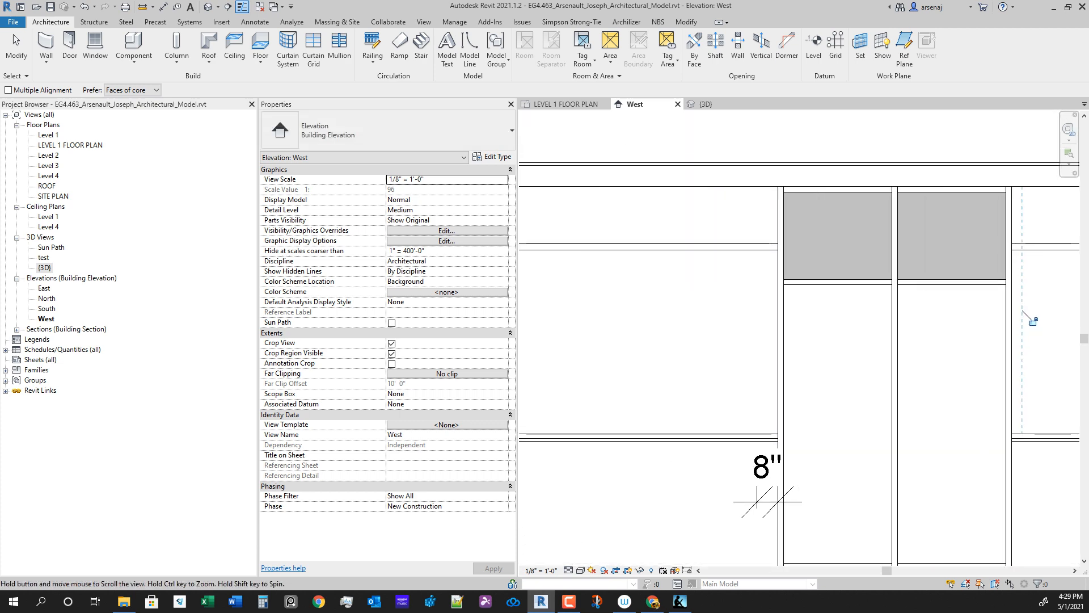
pyautogui.scroll(2, 750, 288)
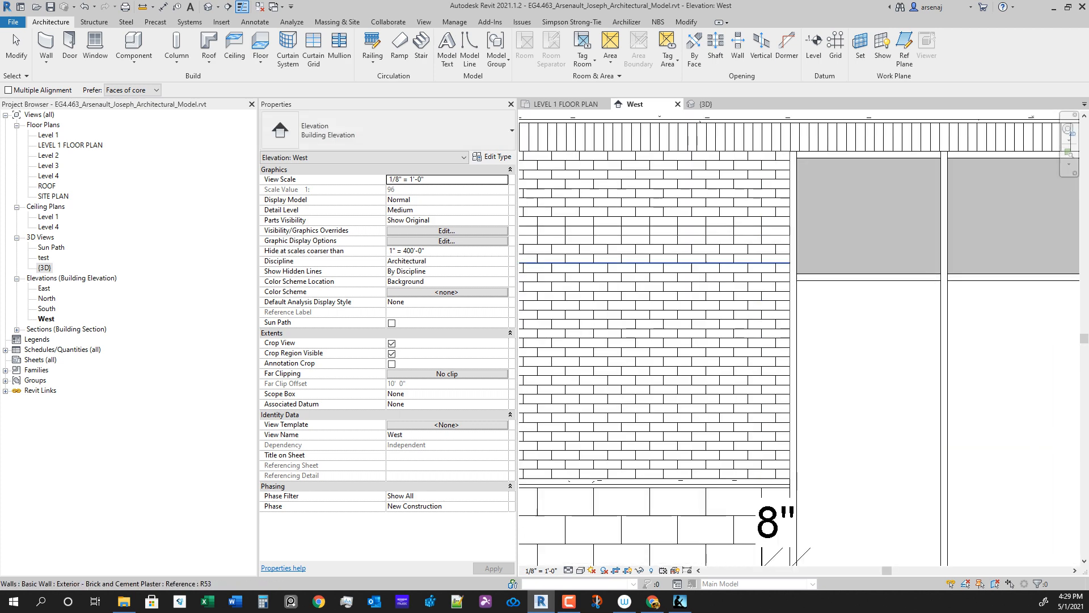
pyautogui.click(776, 262)
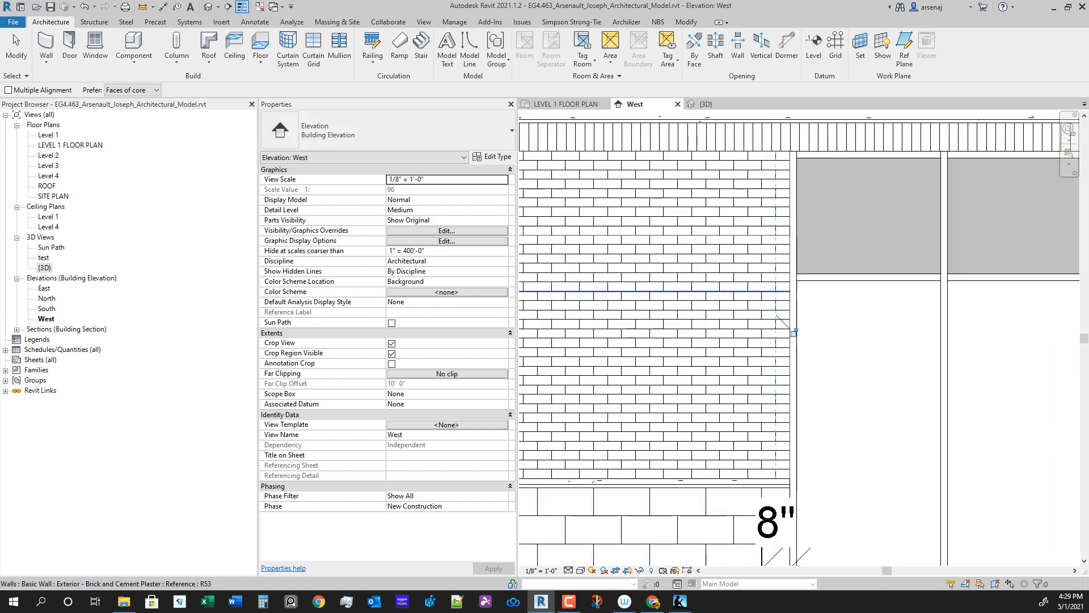
# Step: Align the brick band's joints with the surrounding brickwork on the ground-floor piers at grid 2 and between grids 1 and 2
pyautogui.scroll(-3, 774, 335)
pyautogui.moveTo(785, 330); pyautogui.dragTo(356, 322, button='middle')
pyautogui.scroll(2, 844, 310)
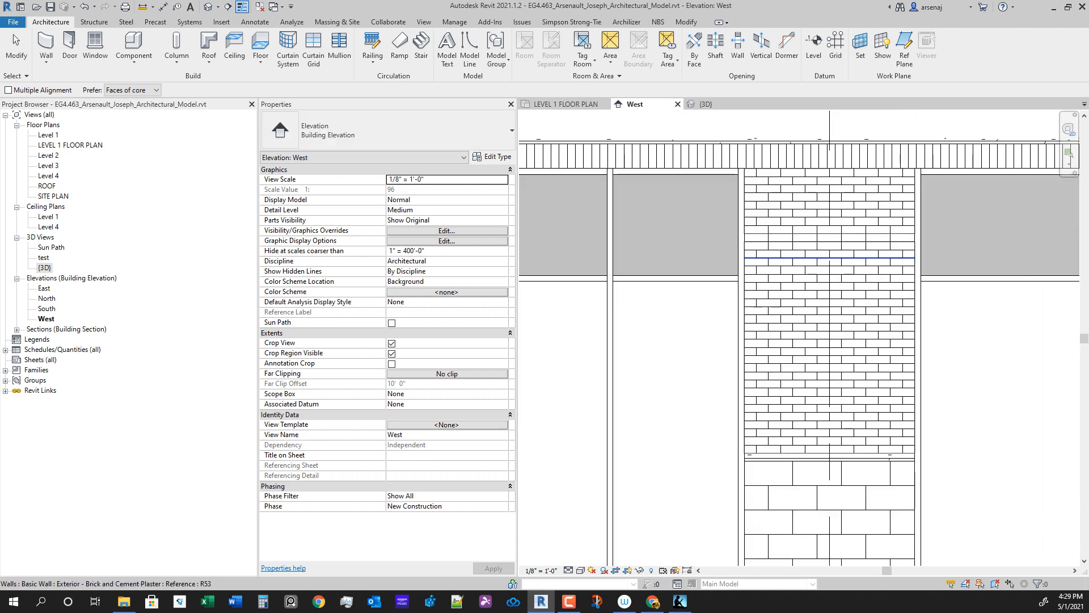
pyautogui.scroll(2, 845, 259)
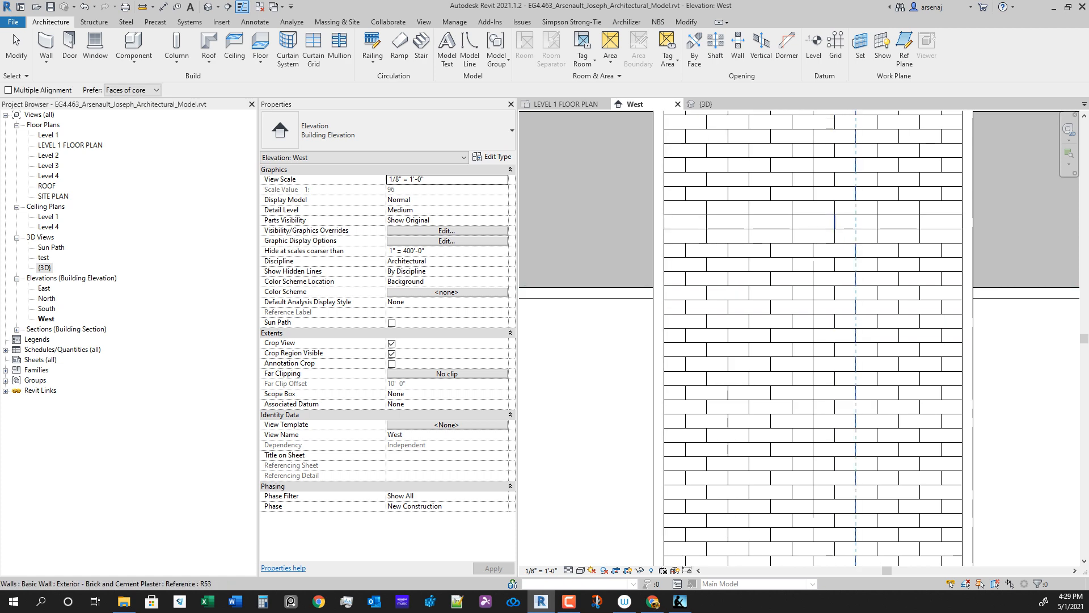
pyautogui.scroll(-3, 873, 354)
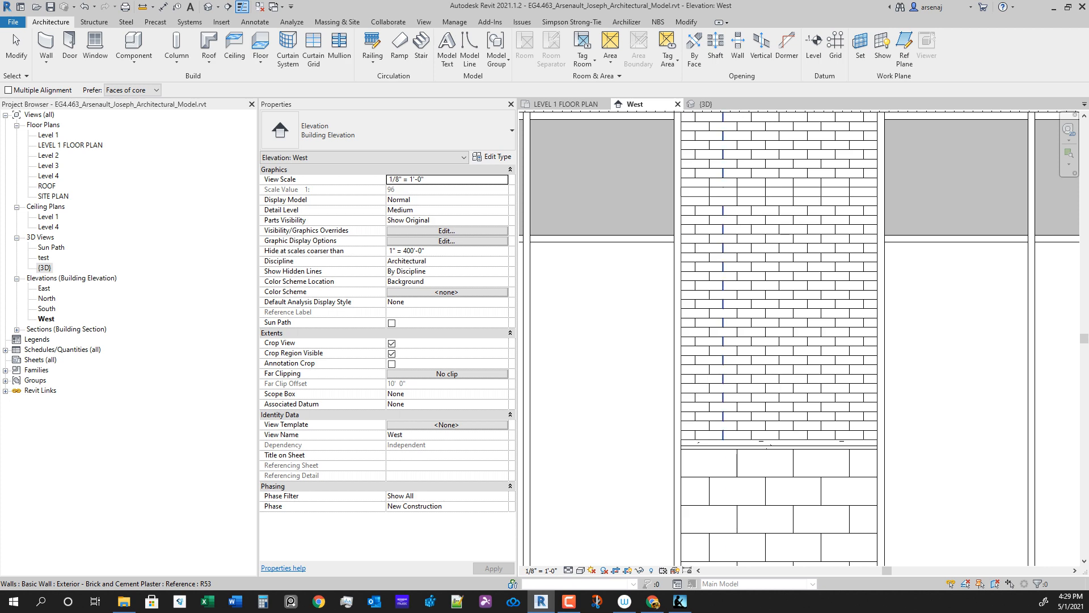
pyautogui.click(723, 186)
pyautogui.scroll(-3, 741, 294)
pyautogui.moveTo(741, 294); pyautogui.dragTo(1023, 272, button='middle')
pyautogui.scroll(2, 1023, 272)
pyautogui.scroll(1, 783, 264)
pyautogui.press('Escape')
pyautogui.press('Escape')
pyautogui.scroll(2, 800, 247)
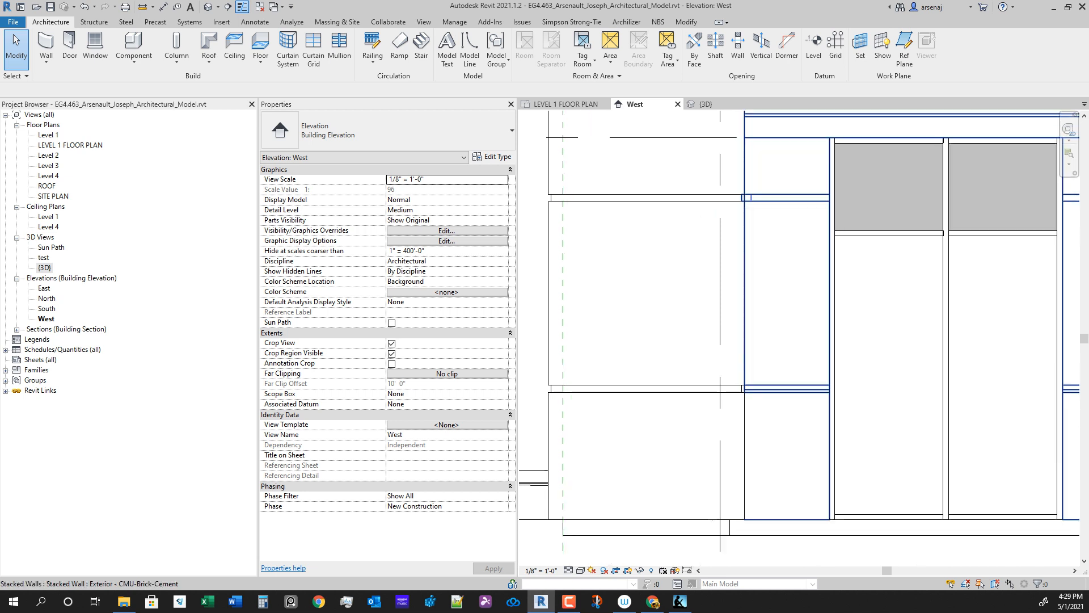
# Step: Align the brick band's vertical joints with the surrounding brickwork on the end pier near grid 1
pyautogui.press('a')
pyautogui.press('l')
pyautogui.scroll(2, 796, 213)
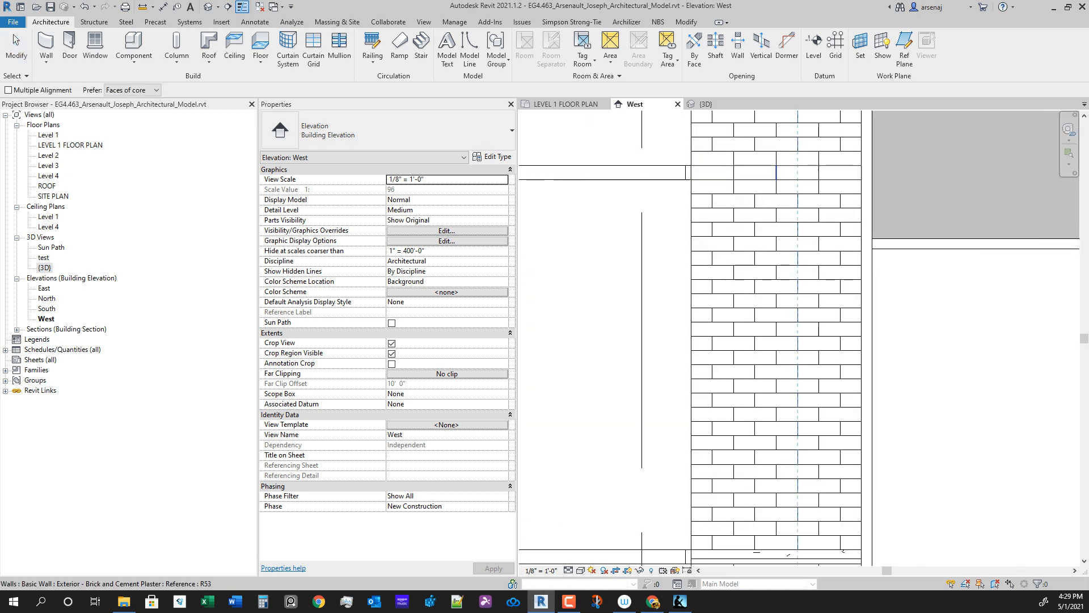
pyautogui.scroll(-5, 1043, 345)
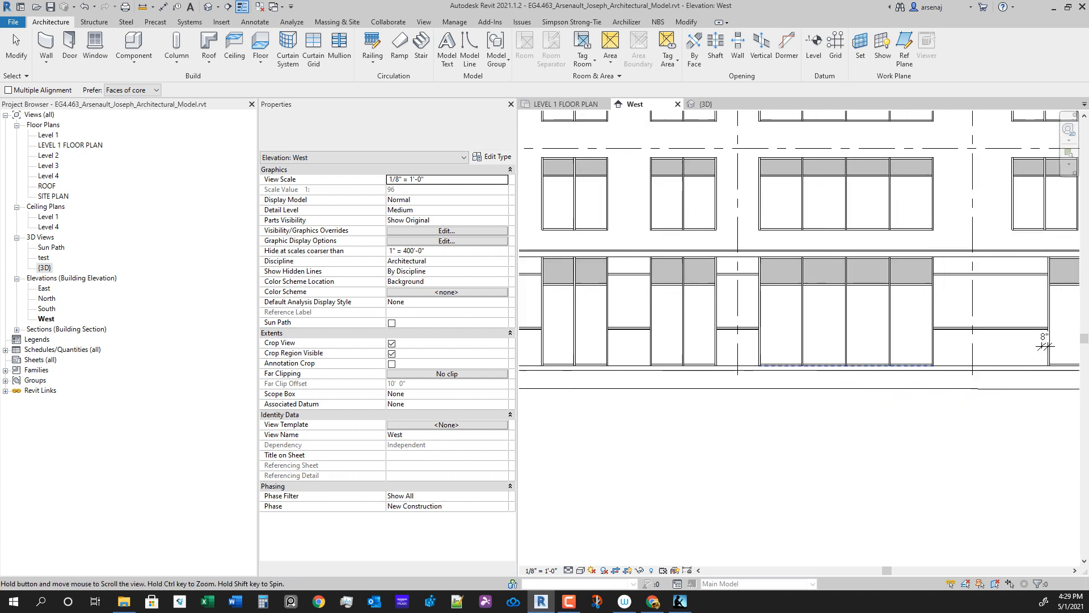
pyautogui.scroll(4, 737, 334)
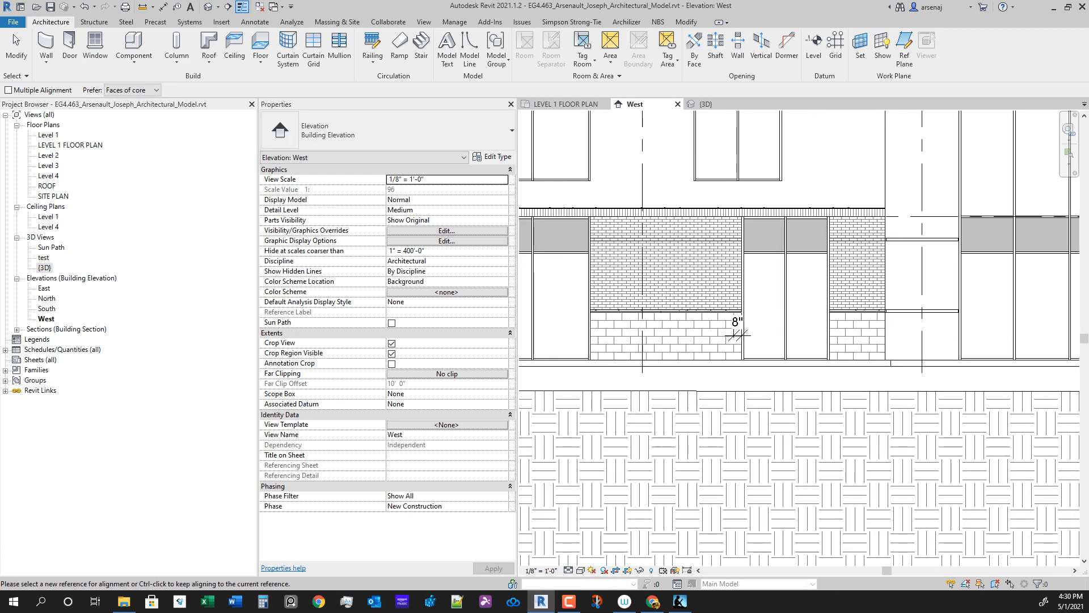
pyautogui.scroll(-3, 736, 335)
pyautogui.press('Escape')
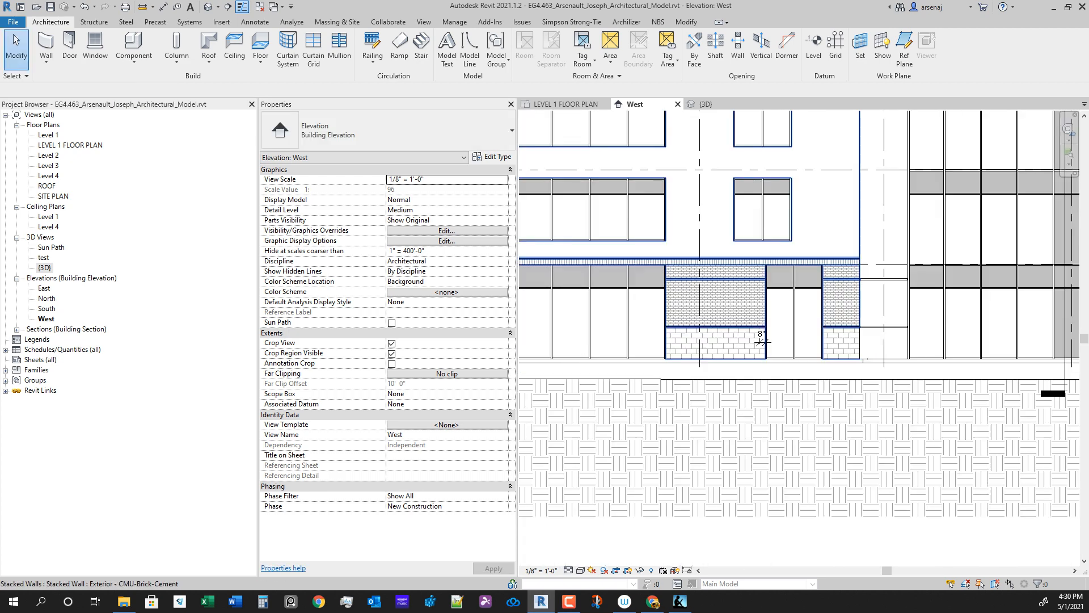
# Step: Delete the 8" dimension beside the two-panel storefront in the west elevation
pyautogui.scroll(-4, 762, 341)
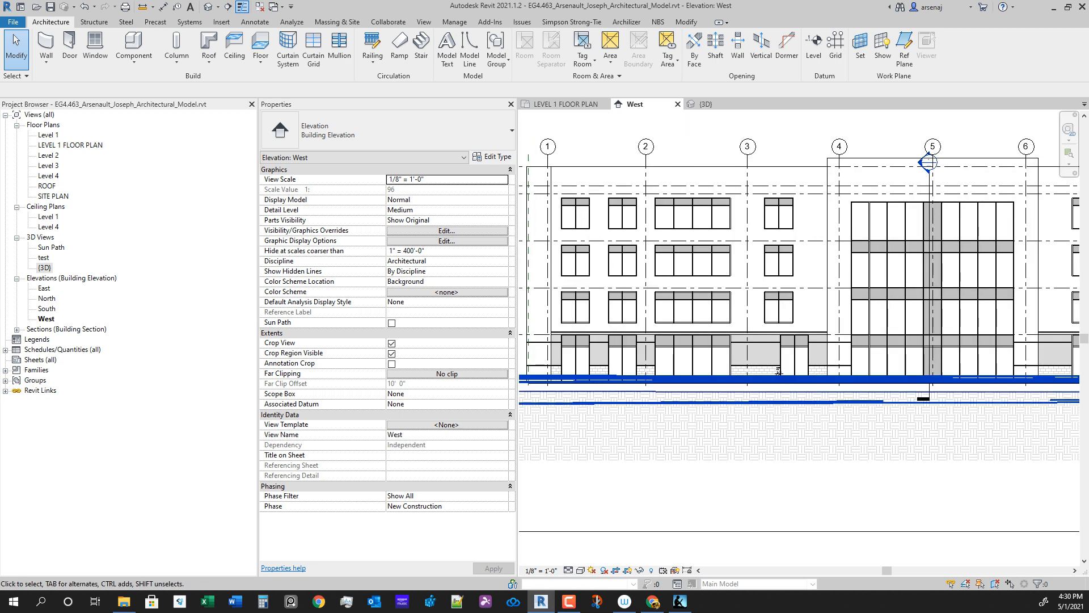
pyautogui.scroll(4, 779, 372)
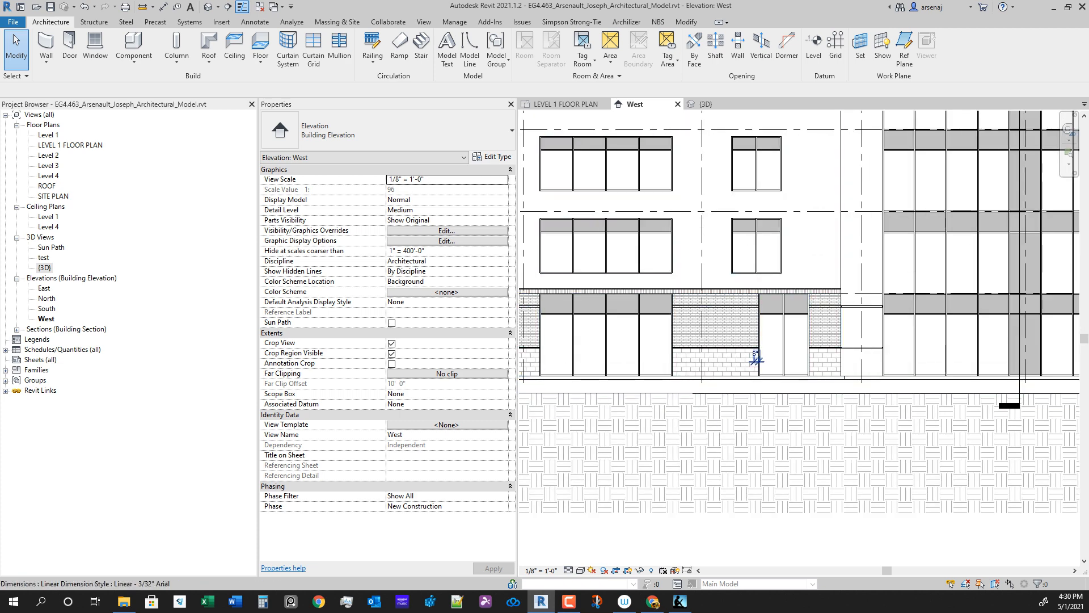
pyautogui.click(756, 361)
pyautogui.press('Delete')
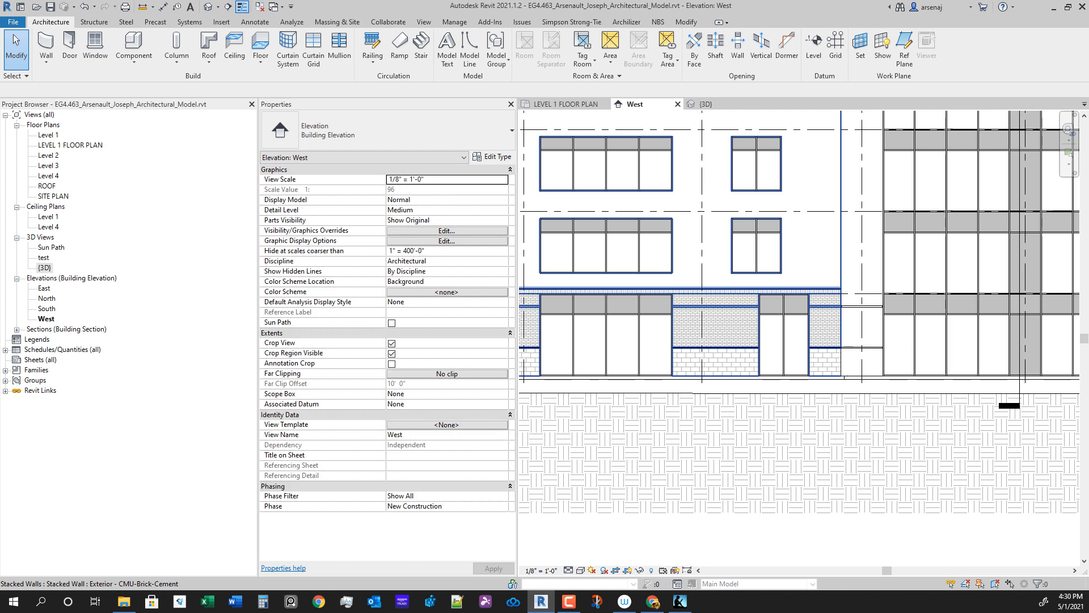
pyautogui.click(810, 365)
pyautogui.scroll(3, 810, 366)
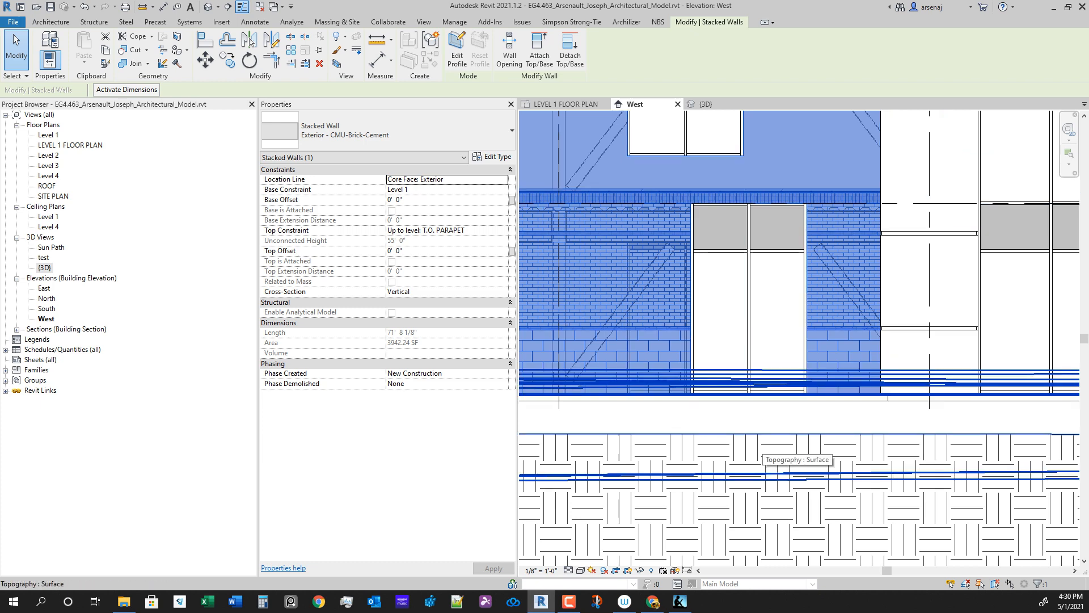
pyautogui.moveTo(816, 390); pyautogui.dragTo(816, 406, button='middle')
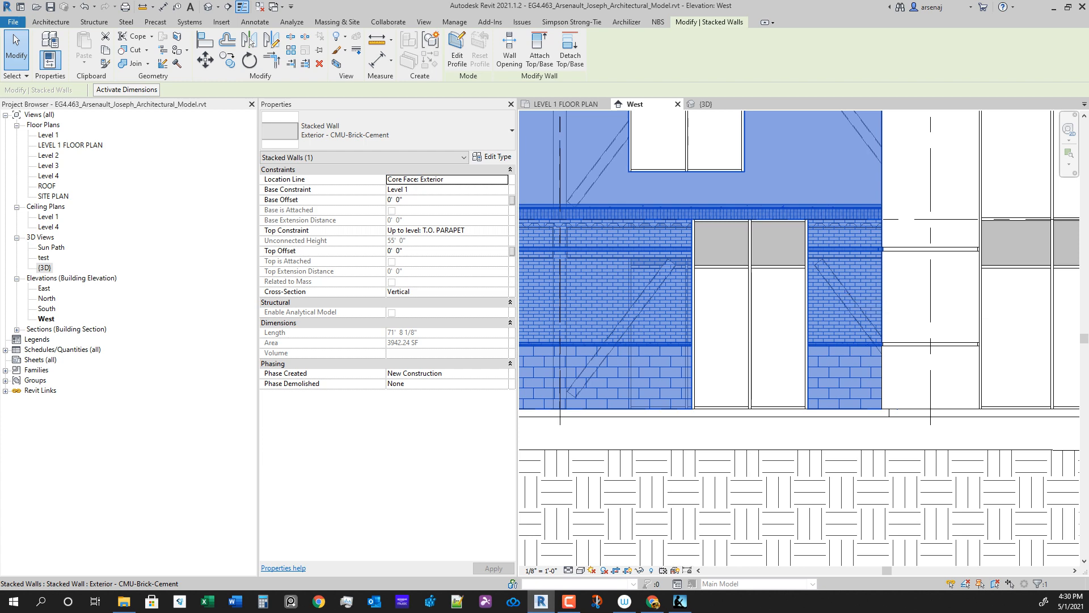
pyautogui.press('Escape')
pyautogui.scroll(2, 851, 470)
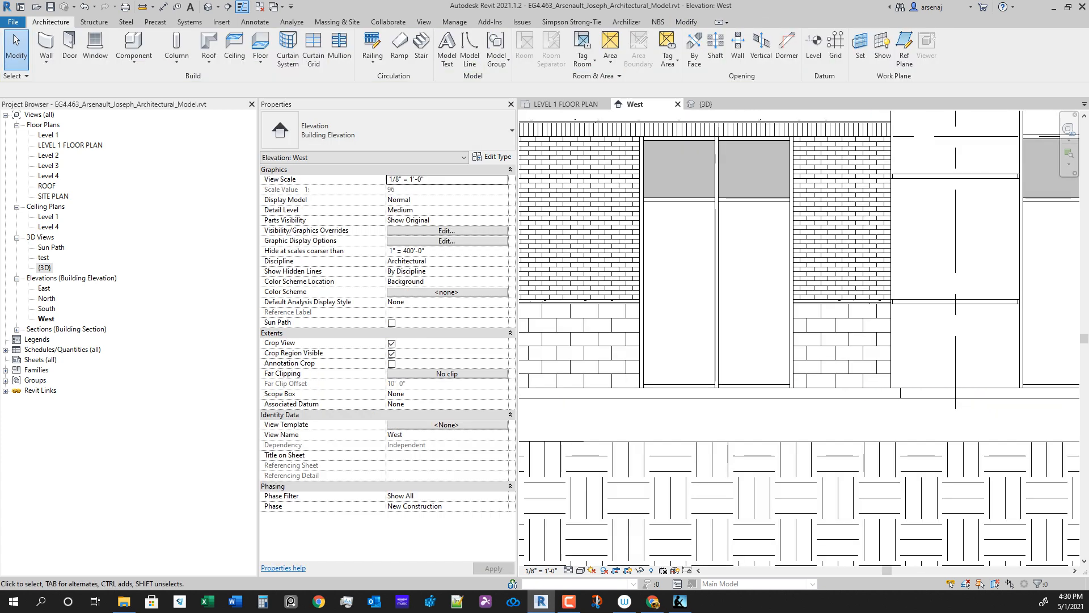
pyautogui.scroll(-4, 817, 406)
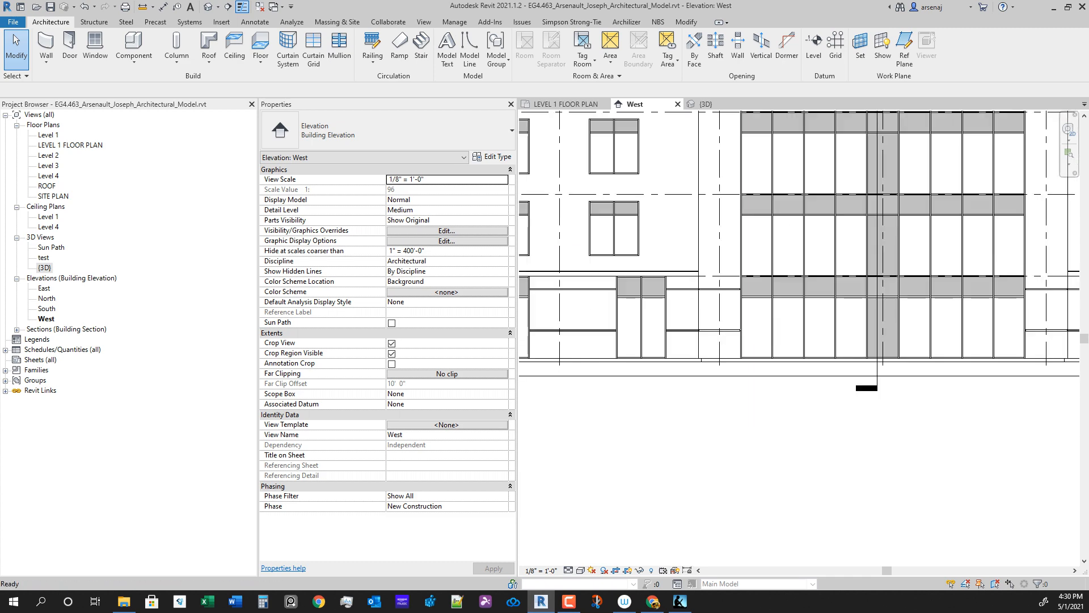
pyautogui.moveTo(817, 406); pyautogui.dragTo(827, 385, button='middle')
# Step: Open the LEVEL 1 FLOOR PLAN view at the exterior wall around grids 6 and 7
pyautogui.click(565, 103)
pyautogui.scroll(-3, 827, 386)
pyautogui.moveTo(1021, 430); pyautogui.dragTo(689, 400, button='middle')
pyautogui.scroll(-1, 689, 400)
# Step: Place an aligned dimension string from grid 6 across both storefront edges to grid 7, outside the exterior wall
pyautogui.press('d')
pyautogui.press('i')
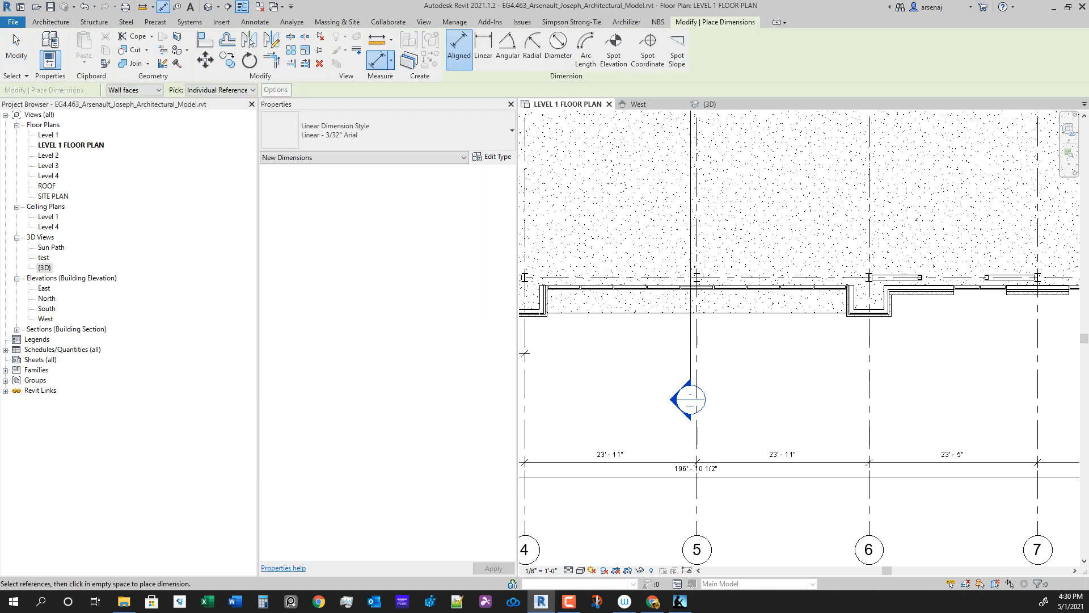
pyautogui.click(869, 329)
pyautogui.scroll(4, 943, 309)
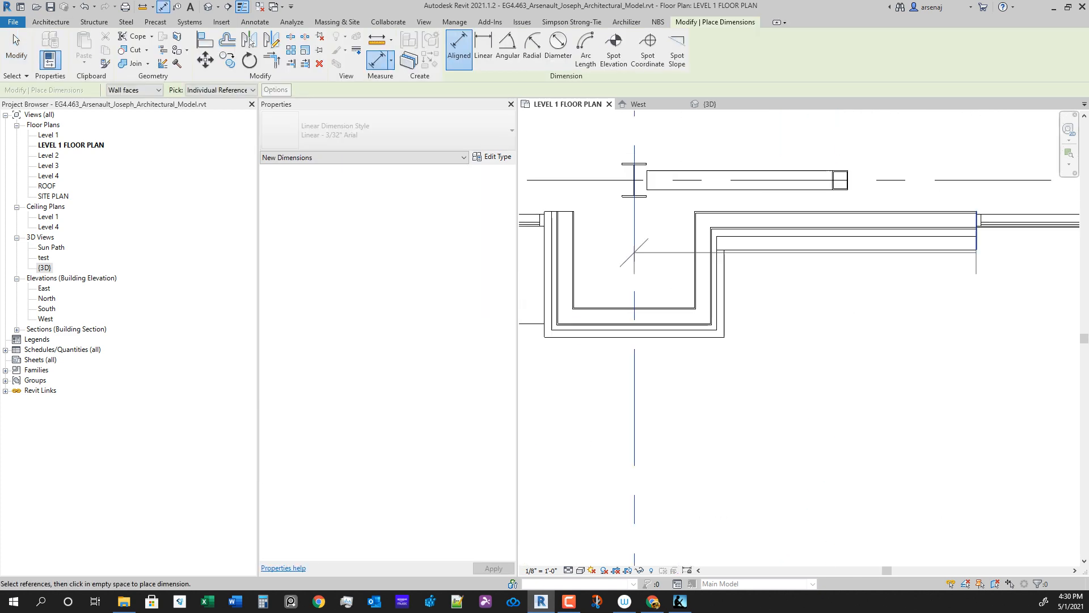
pyautogui.click(977, 233)
pyautogui.scroll(-3, 958, 371)
pyautogui.moveTo(1055, 346); pyautogui.dragTo(924, 371, button='middle')
pyautogui.scroll(3, 953, 363)
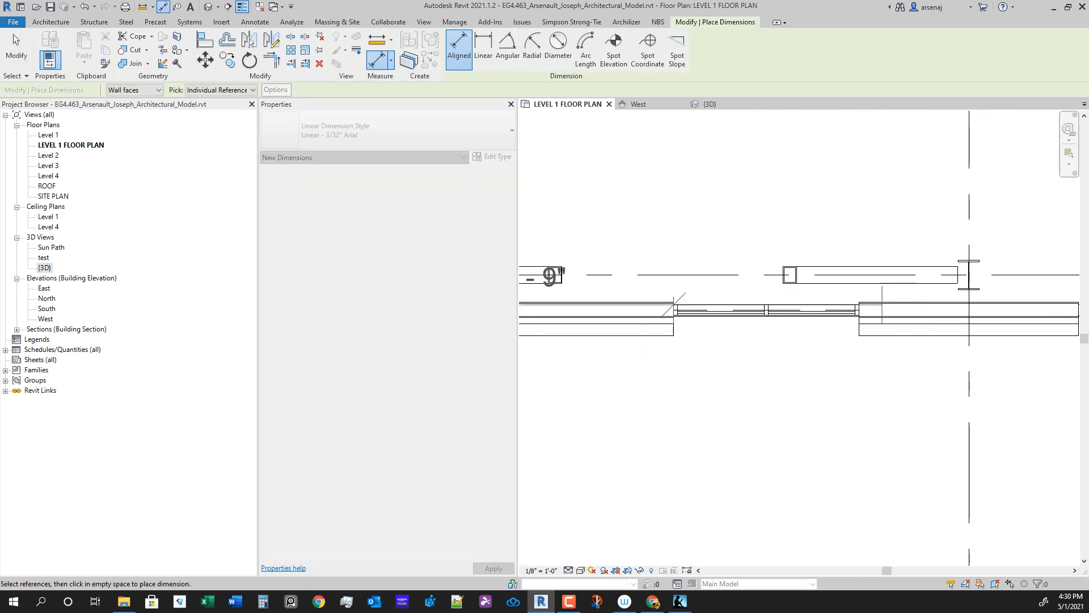
pyautogui.click(859, 311)
pyautogui.click(969, 397)
pyautogui.scroll(-5, 1066, 437)
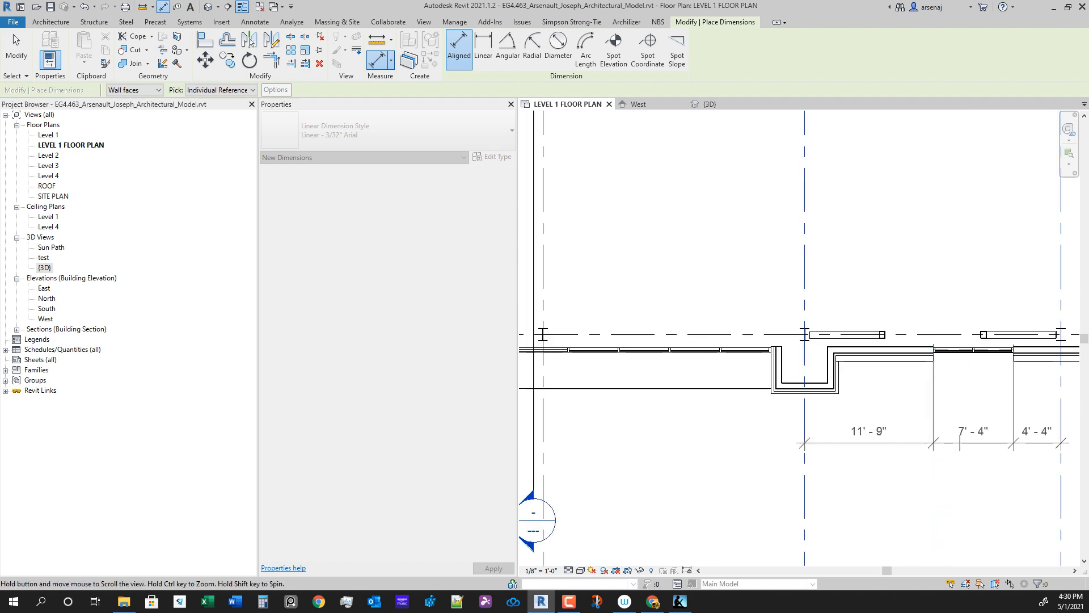
pyautogui.press('Escape')
pyautogui.press('Escape')
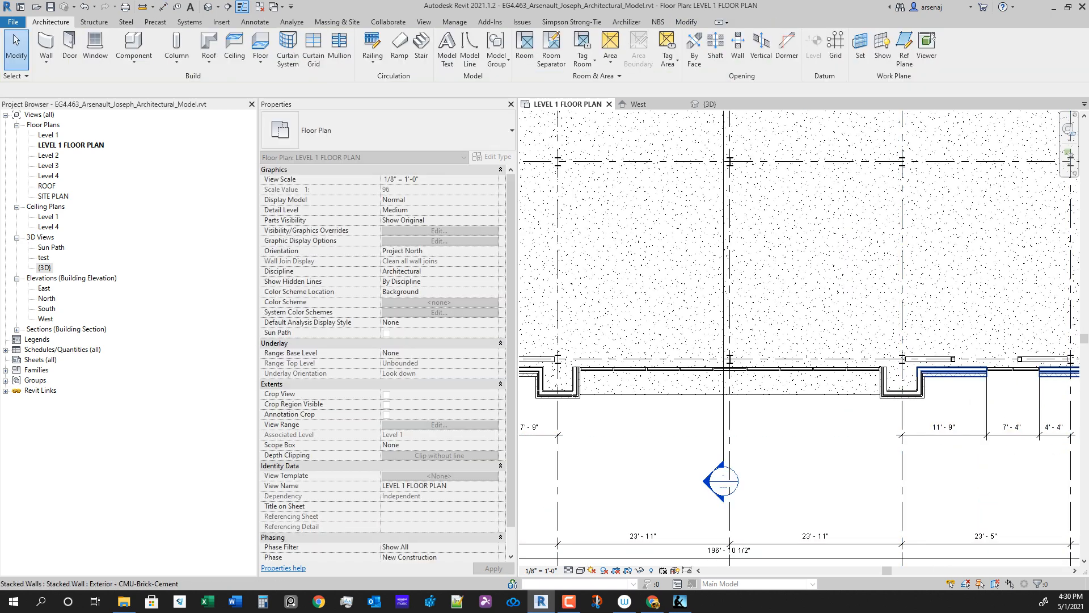
# Step: Set the storefront right of the long glazed bay to 7'-9" from the grid line at the adjacent pier
pyautogui.click(1012, 368)
pyautogui.click(944, 427)
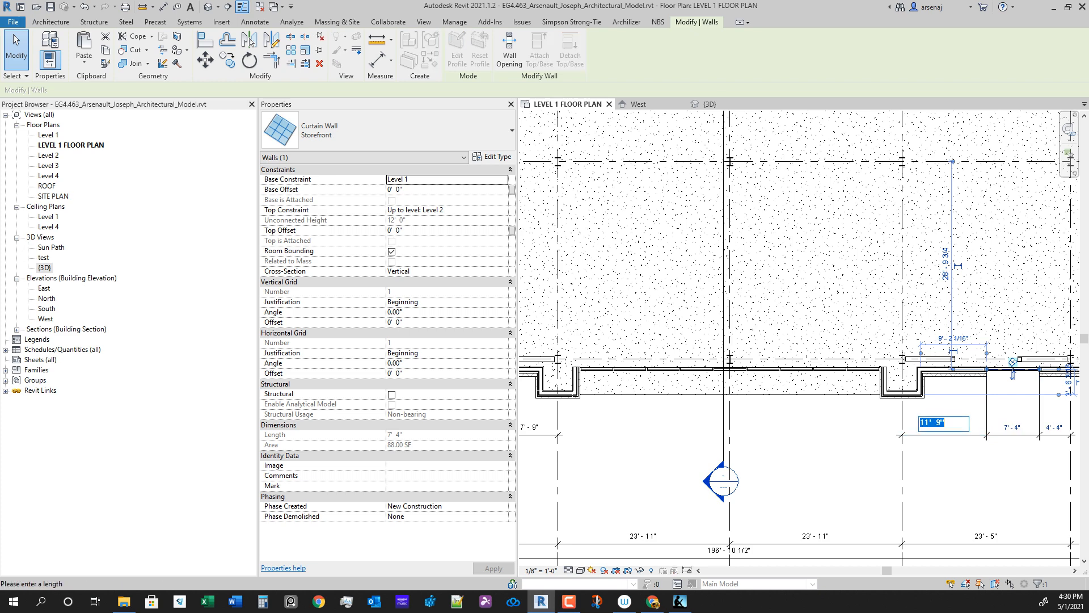
pyautogui.scroll(-2, 913, 445)
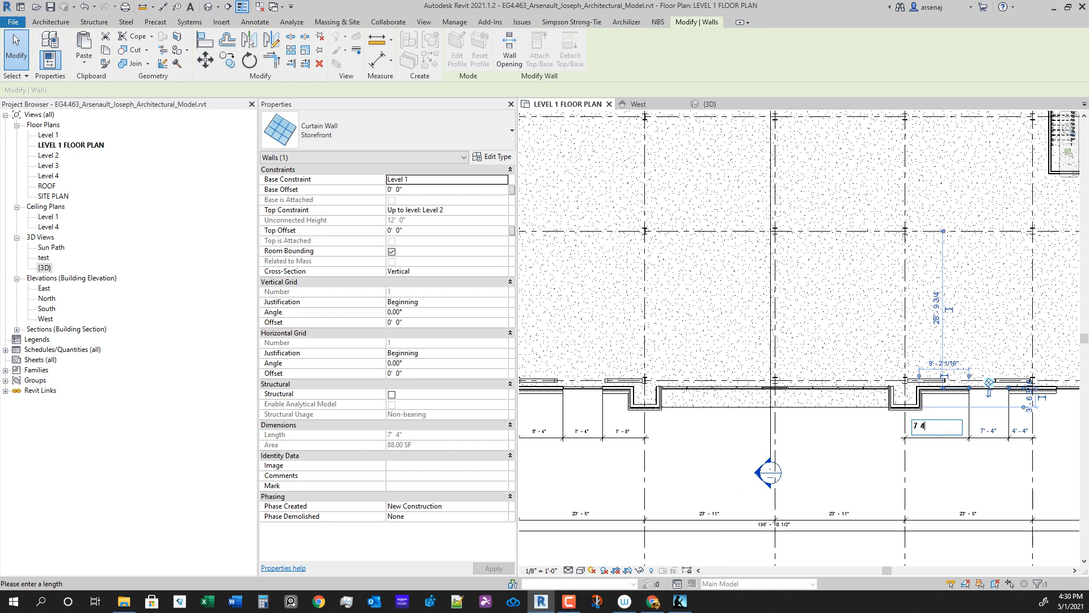
pyautogui.write('7 9')
pyautogui.press('Return')
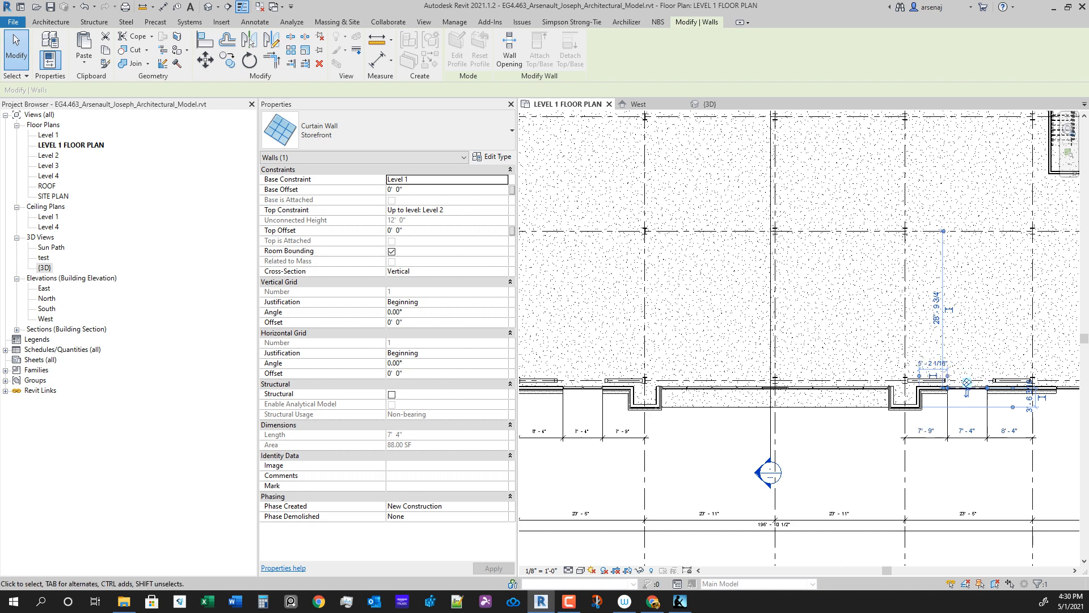
# Step: Compare the storefront dimension strings on both sides of the long glazed bay in plan
pyautogui.scroll(3, 987, 436)
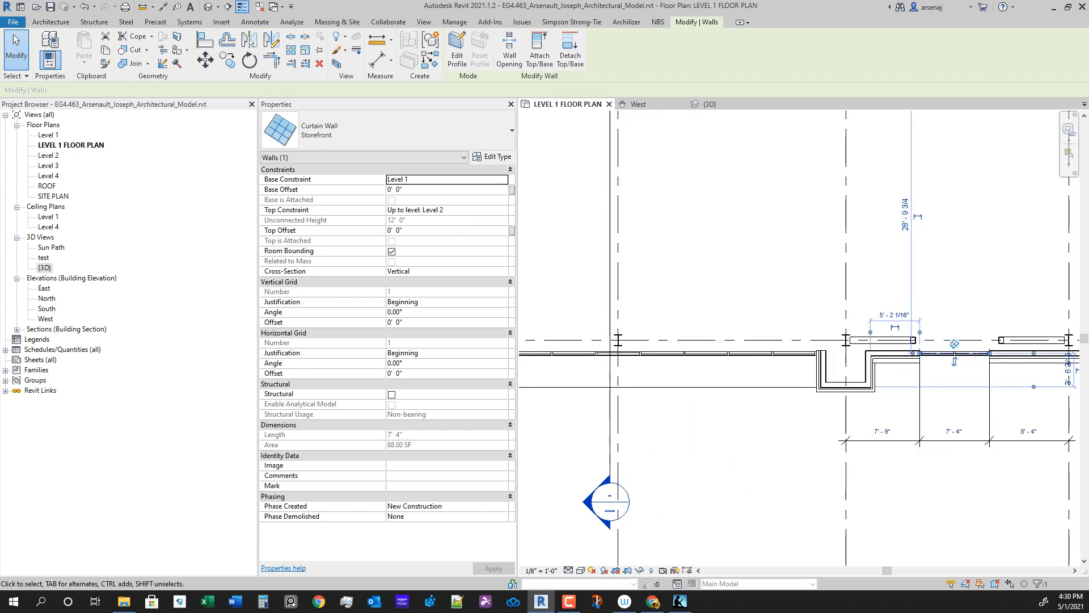
pyautogui.scroll(-2, 610, 501)
pyautogui.moveTo(610, 501); pyautogui.dragTo(835, 475, button='middle')
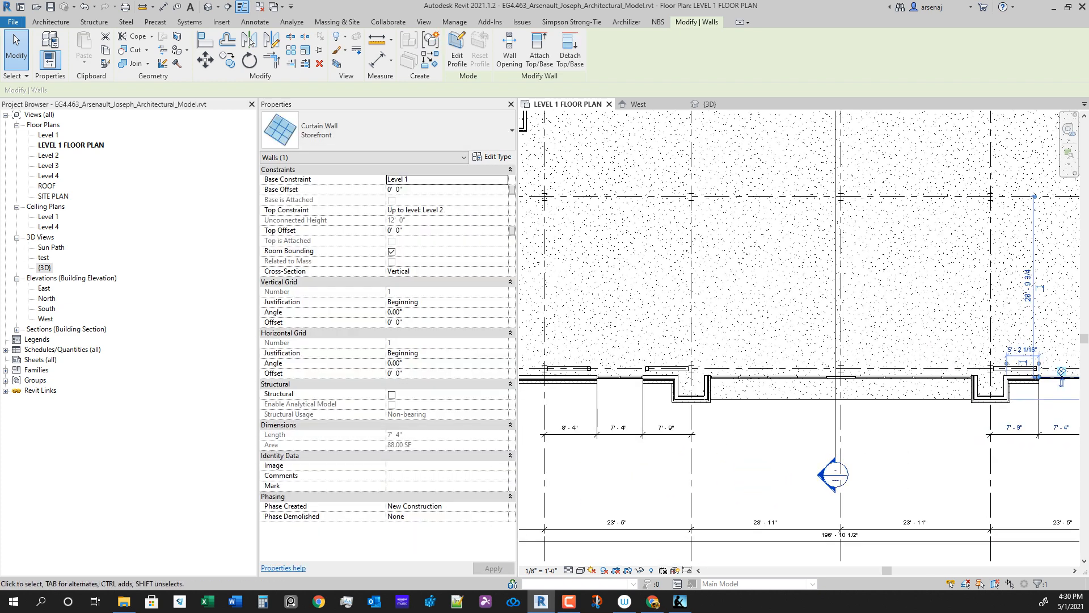
pyautogui.scroll(1, 1061, 397)
pyautogui.moveTo(1061, 397)
pyautogui.mouseDown(button='middle')
pyautogui.moveTo(999, 387)
pyautogui.moveTo(801, 403)
pyautogui.moveTo(823, 404)
pyautogui.mouseUp(button='middle')
pyautogui.scroll(4, 817, 403)
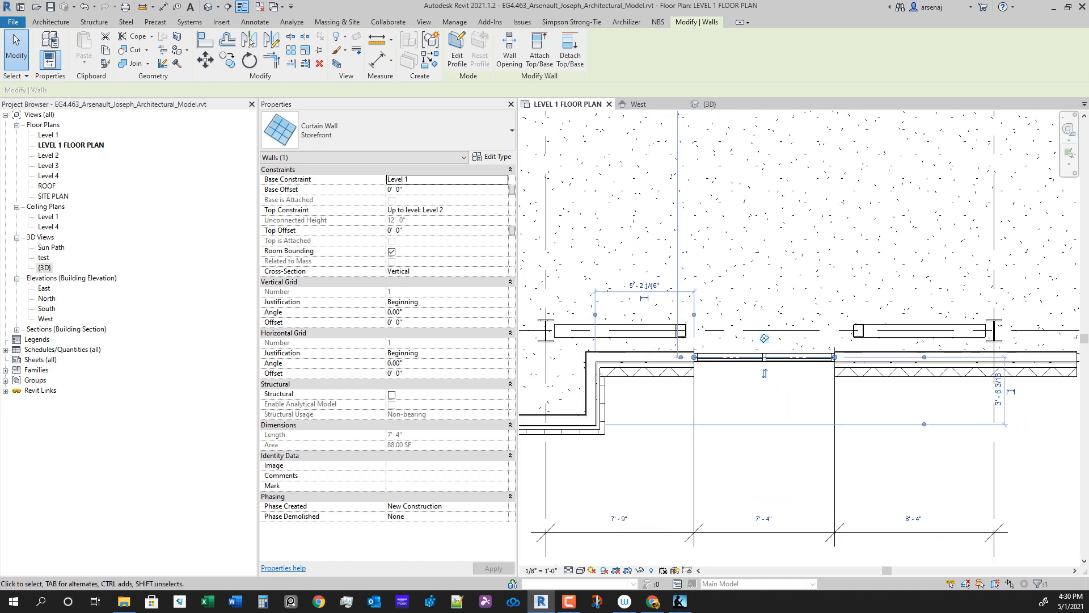
pyautogui.scroll(-3, 800, 403)
pyautogui.moveTo(738, 408); pyautogui.dragTo(1026, 375, button='middle')
pyautogui.moveTo(709, 397); pyautogui.dragTo(959, 372, button='middle')
pyautogui.moveTo(533, 420); pyautogui.dragTo(680, 457, button='middle')
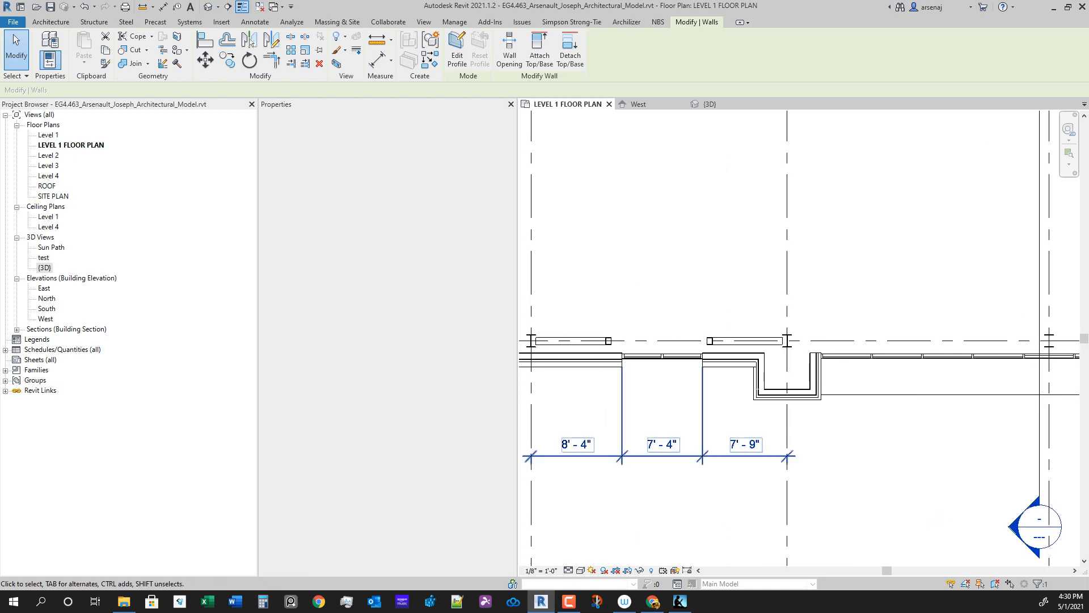
pyautogui.press('Escape')
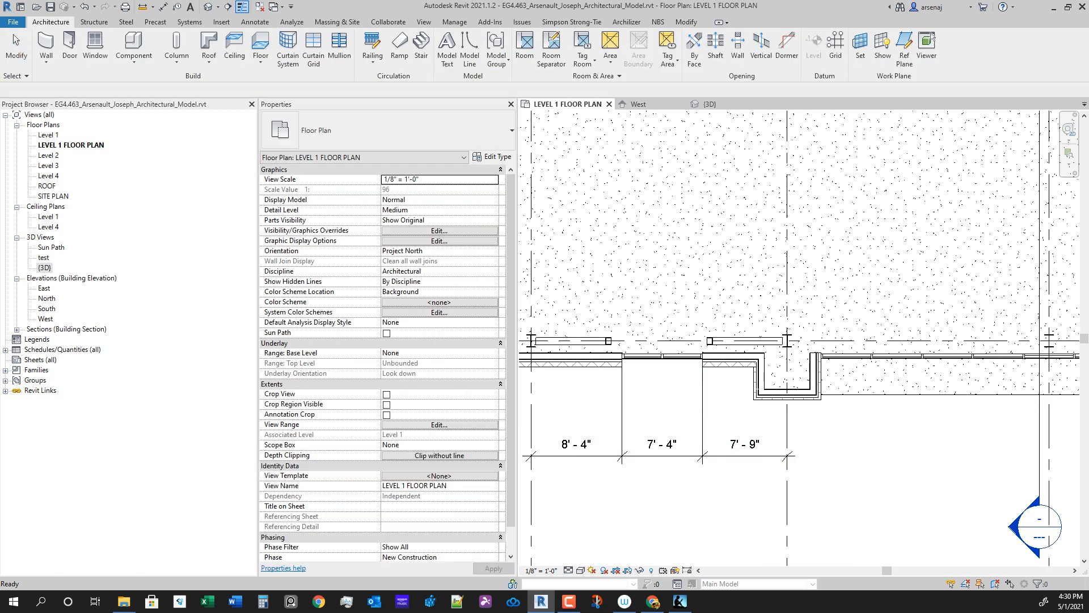
# Step: Set the storefront right of the long glazed bay to 8'-0" wide and 7'-9" from the pier's grid line
pyautogui.scroll(-3, 964, 442)
pyautogui.moveTo(1050, 454); pyautogui.dragTo(686, 429, button='middle')
pyautogui.scroll(2, 907, 426)
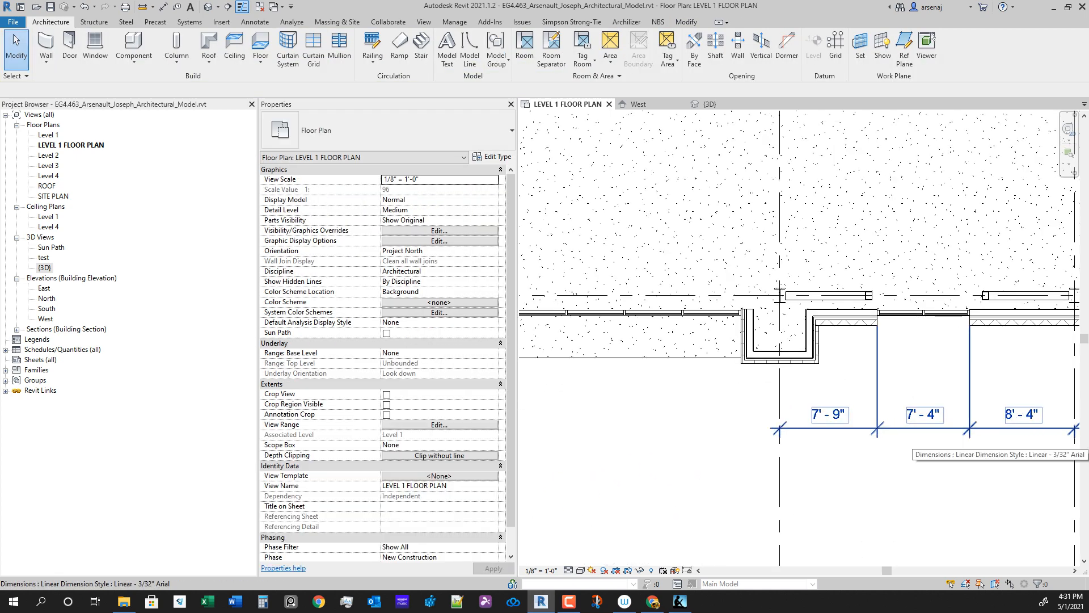
pyautogui.scroll(2, 909, 429)
pyautogui.click(907, 313)
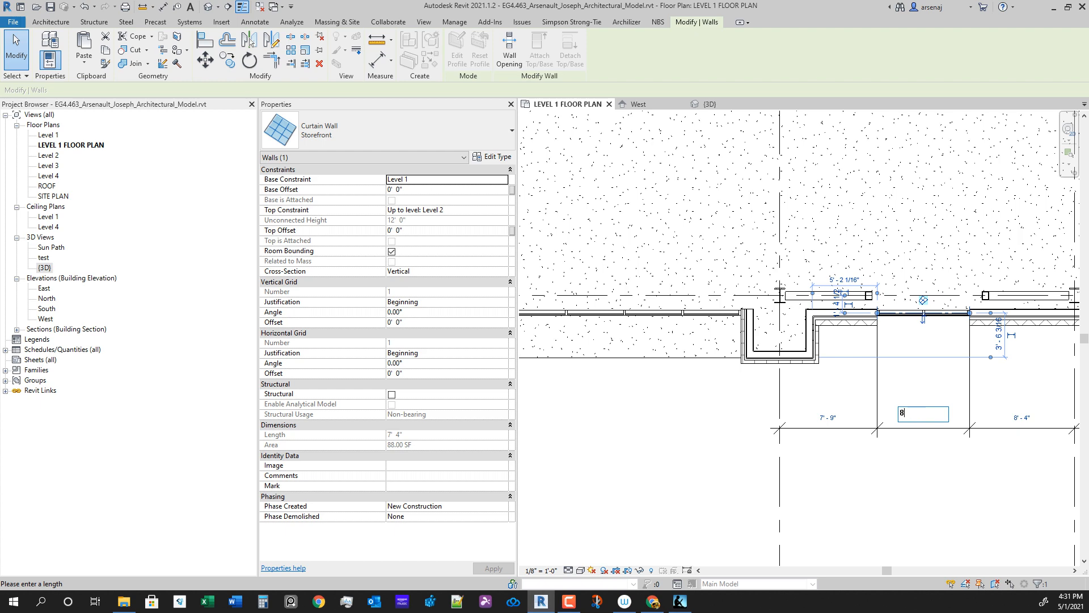
pyautogui.press('Return')
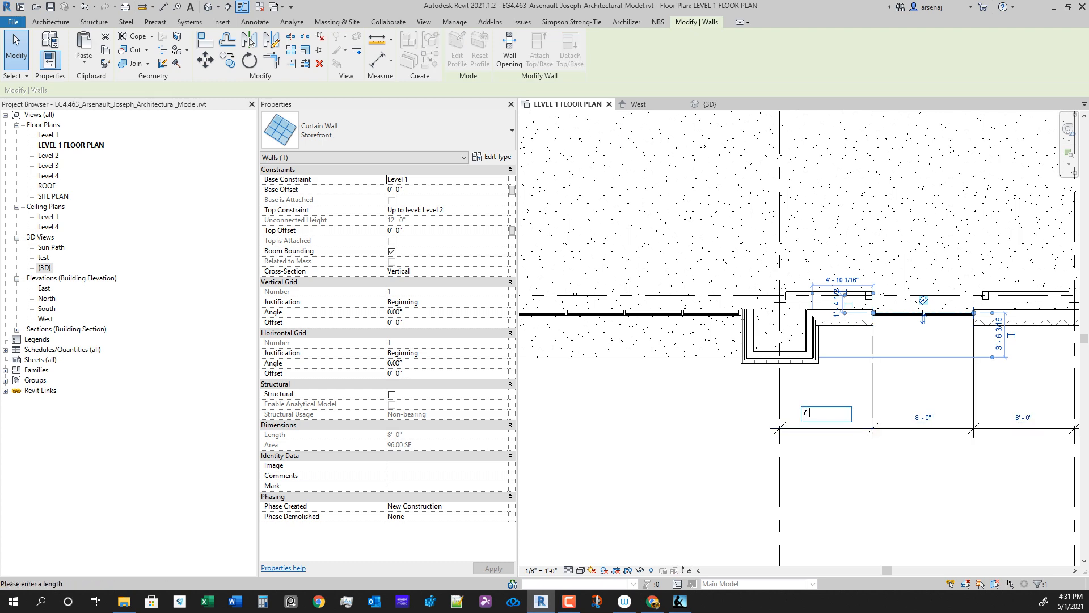
pyautogui.press('Return')
# Step: Set the matching storefront left of the glazed bay to 8'-0" wide and 7'-9" from its pier's grid line
pyautogui.scroll(-3, 800, 340)
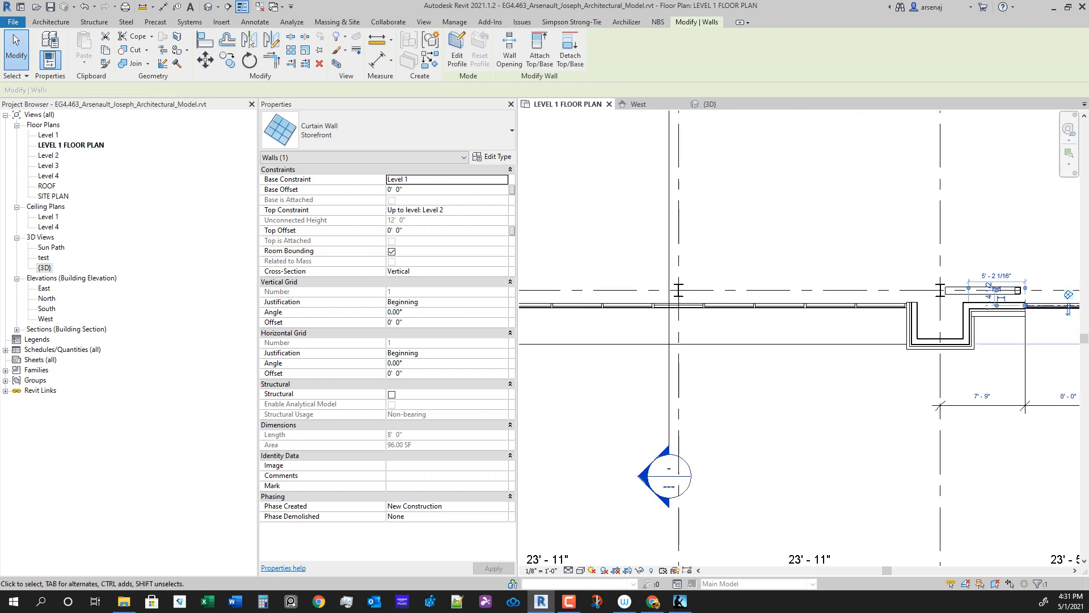
pyautogui.scroll(2, 655, 403)
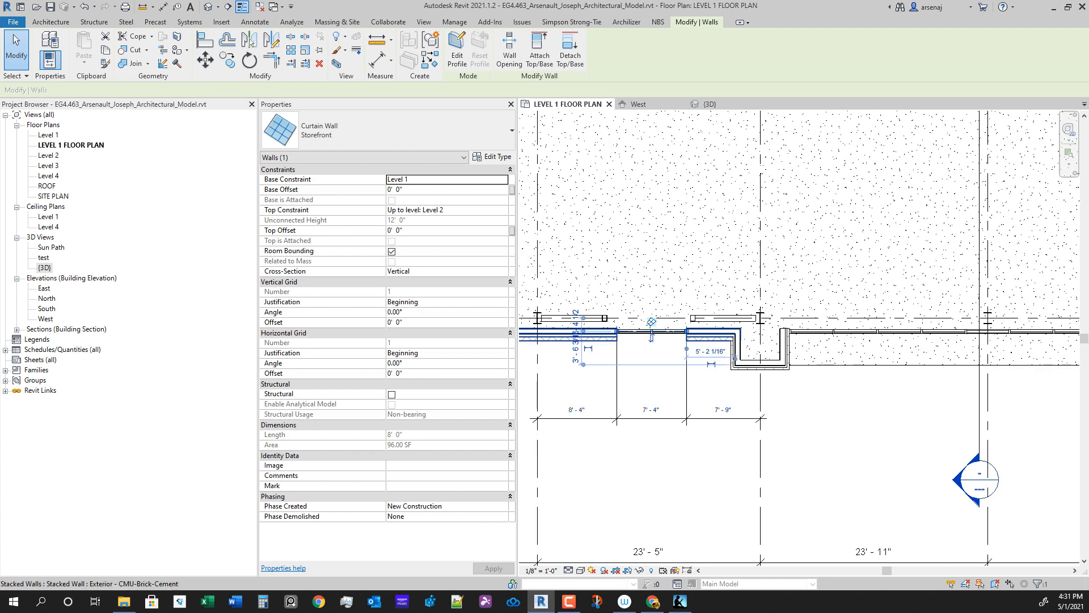
pyautogui.click(652, 410)
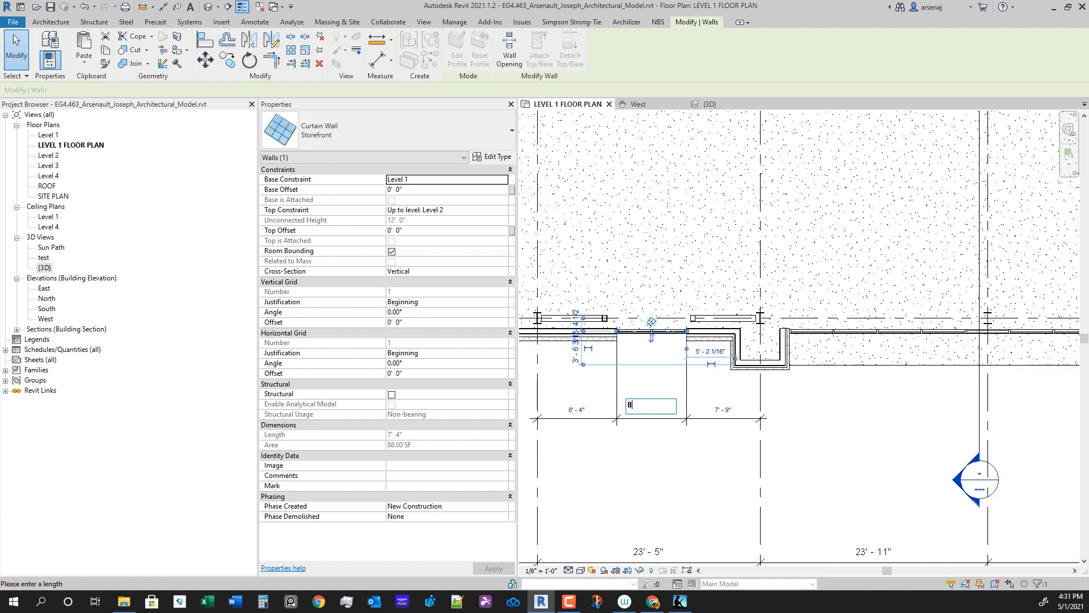
pyautogui.write('8')
pyautogui.press('Return')
pyautogui.click(723, 409)
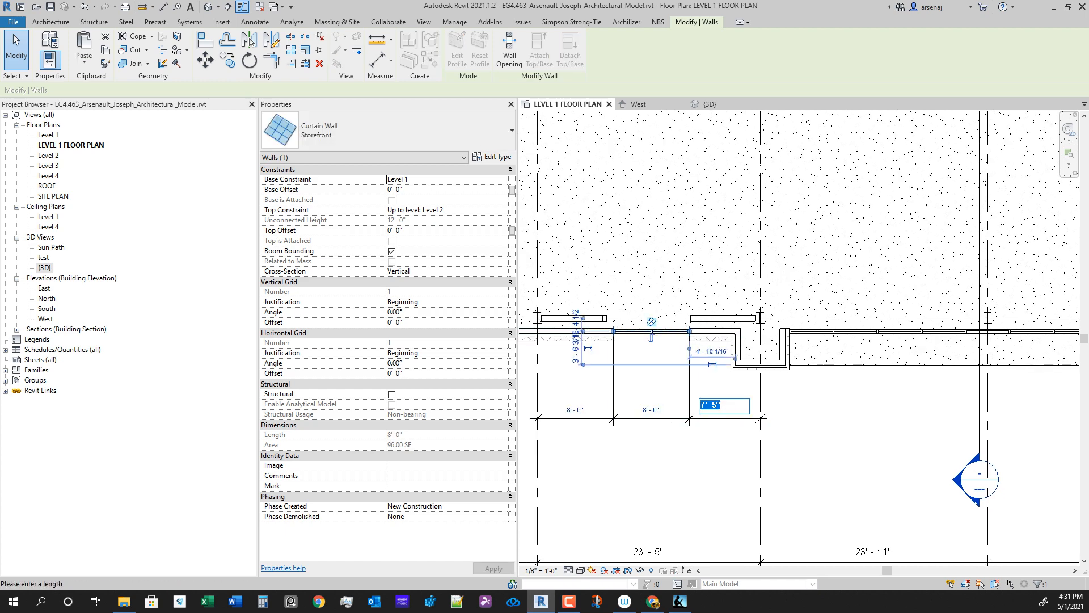
pyautogui.press('Return')
pyautogui.press('Escape')
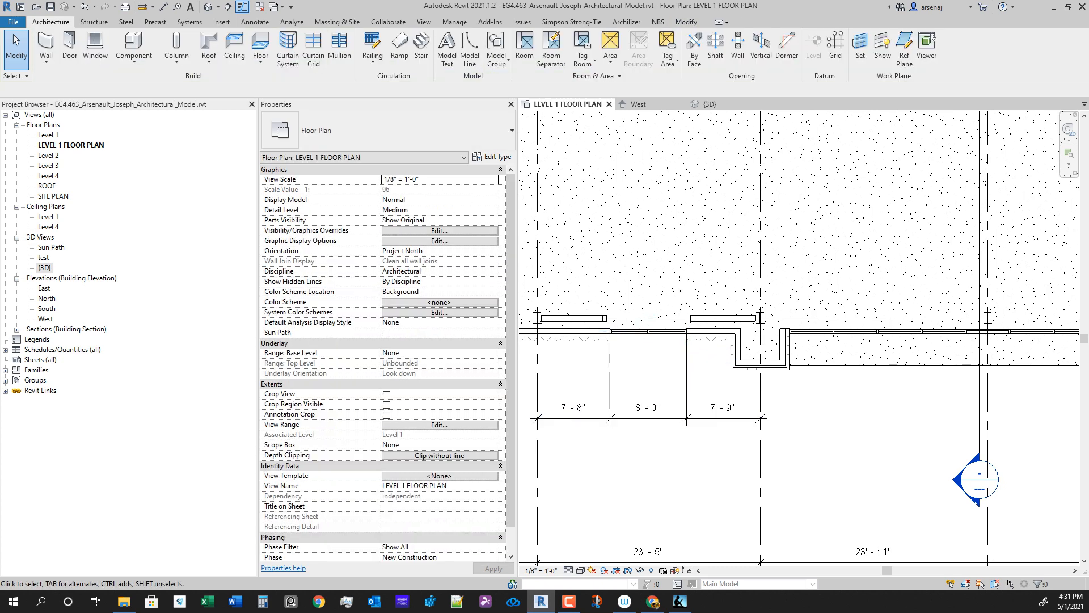
# Step: Examine in the {3D} view how the brick and block coursing meets the resized two-panel storefront
pyautogui.scroll(-1, 799, 337)
pyautogui.moveTo(799, 337); pyautogui.dragTo(693, 302, button='middle')
pyautogui.click(709, 104)
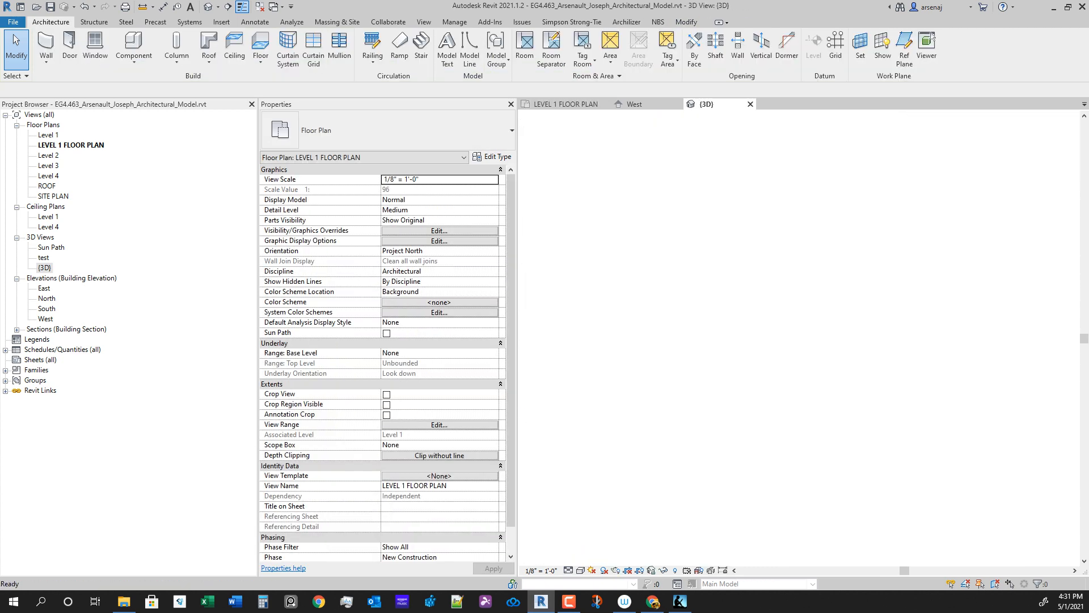
pyautogui.scroll(-2, 798, 337)
pyautogui.scroll(2, 799, 338)
pyautogui.scroll(1, 771, 327)
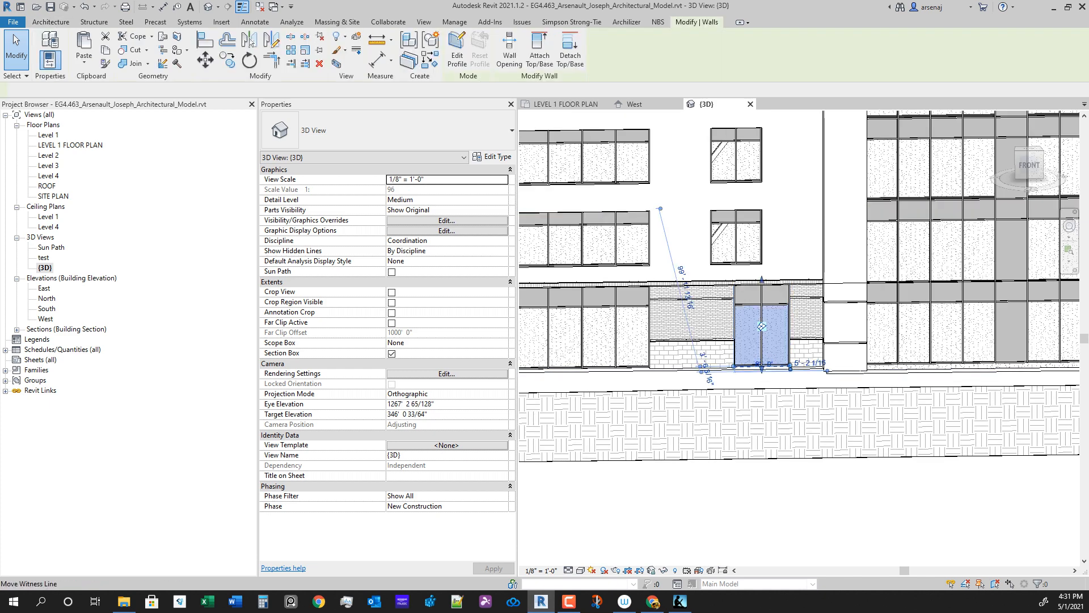
pyautogui.scroll(4, 791, 369)
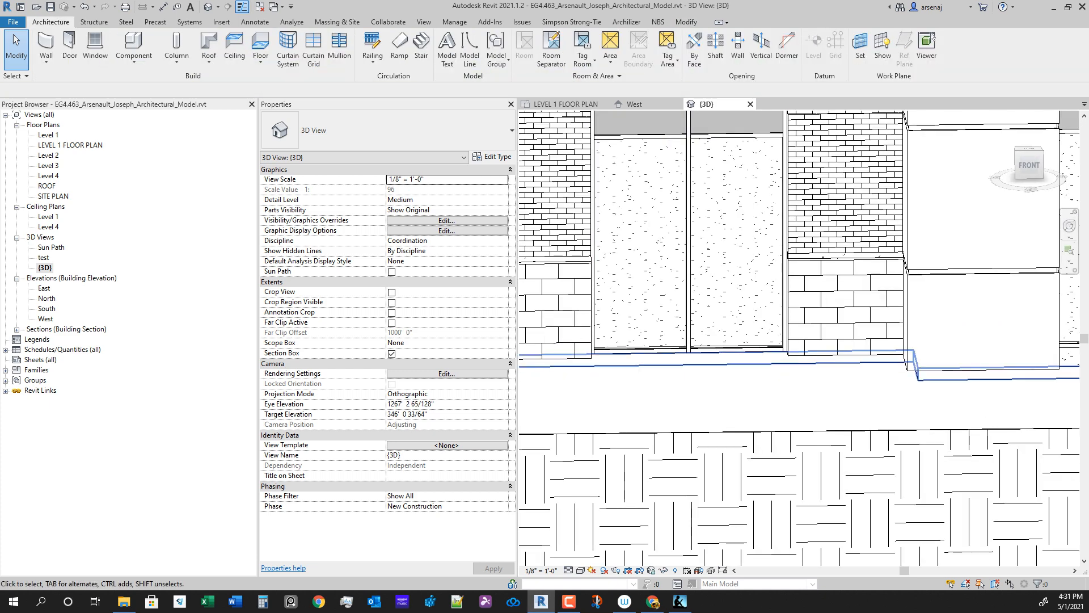
# Step: In the West elevation, align a vertical joint of the soldier brick band with a joint in the brickwork between the storefronts
pyautogui.click(565, 103)
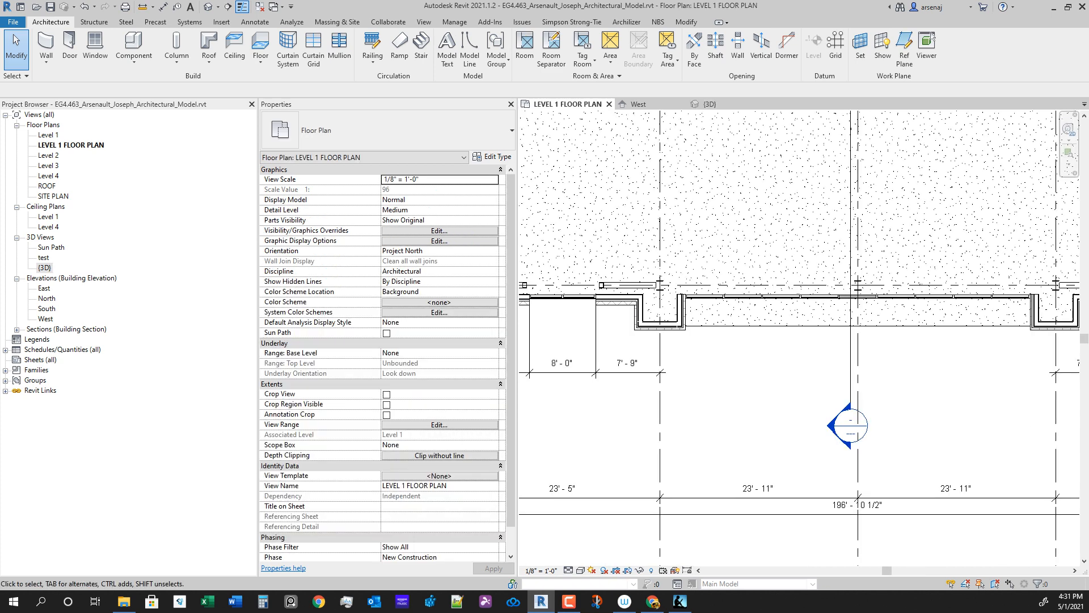
pyautogui.click(634, 104)
pyautogui.scroll(5, 691, 279)
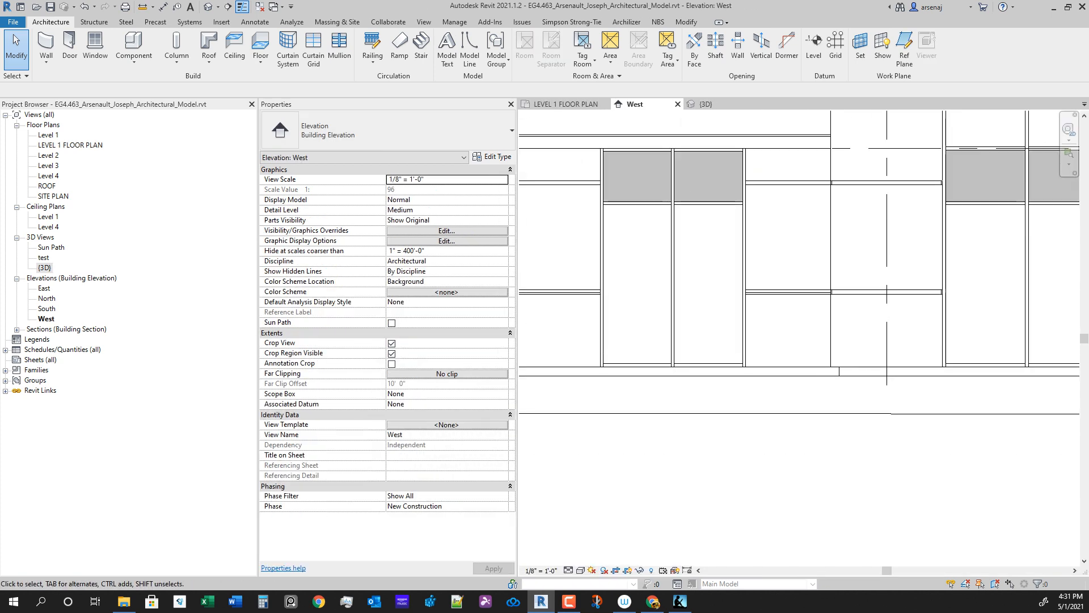
pyautogui.moveTo(691, 279); pyautogui.dragTo(711, 280, button='middle')
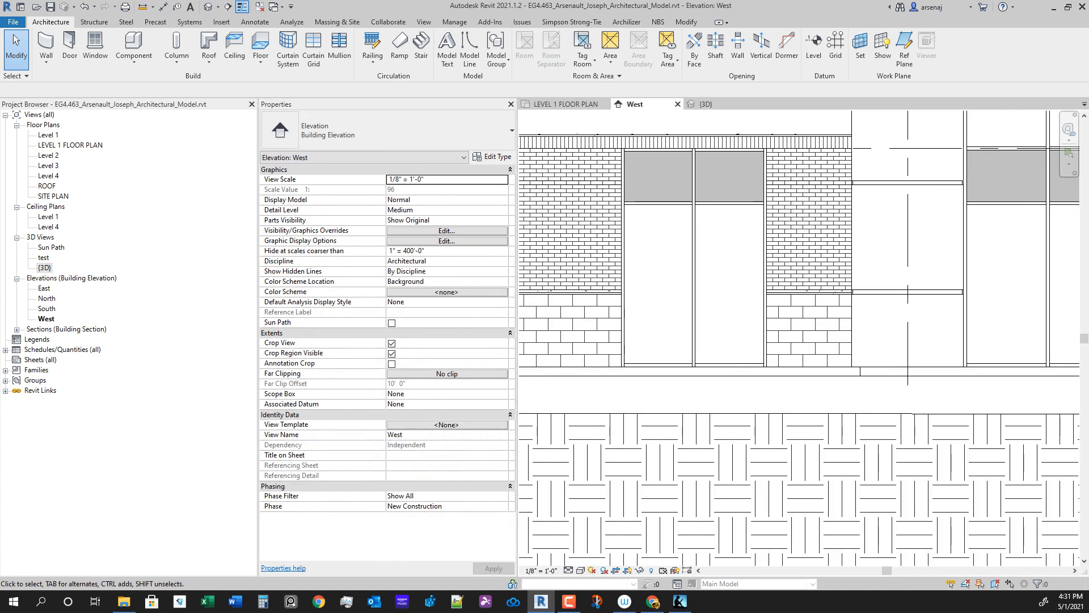
pyautogui.moveTo(677, 426); pyautogui.dragTo(857, 456, button='middle')
pyautogui.scroll(-2, 857, 457)
pyautogui.press('a')
pyautogui.press('l')
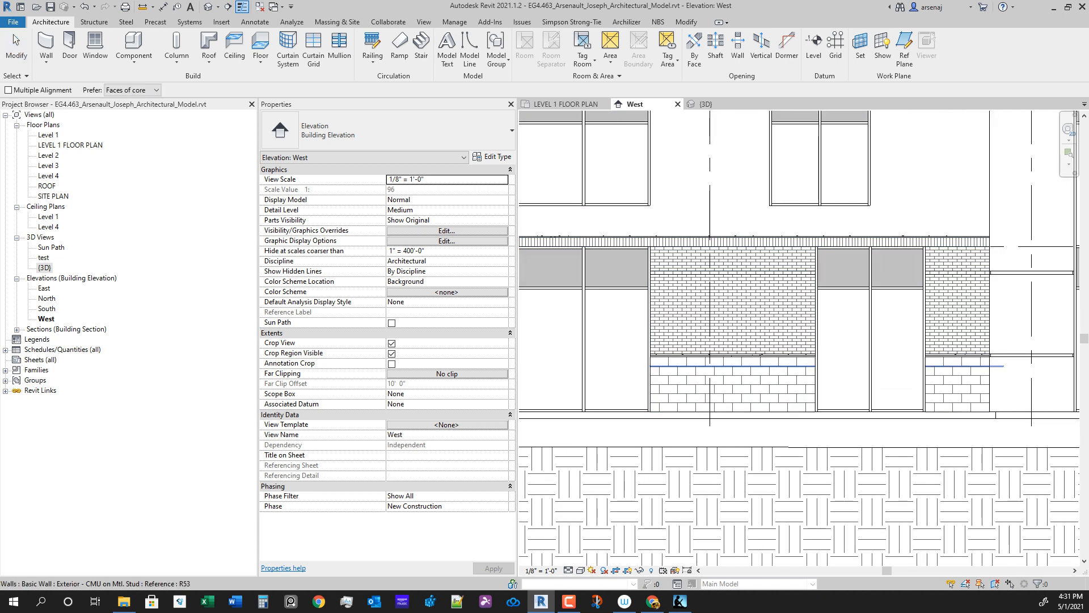
pyautogui.scroll(5, 638, 258)
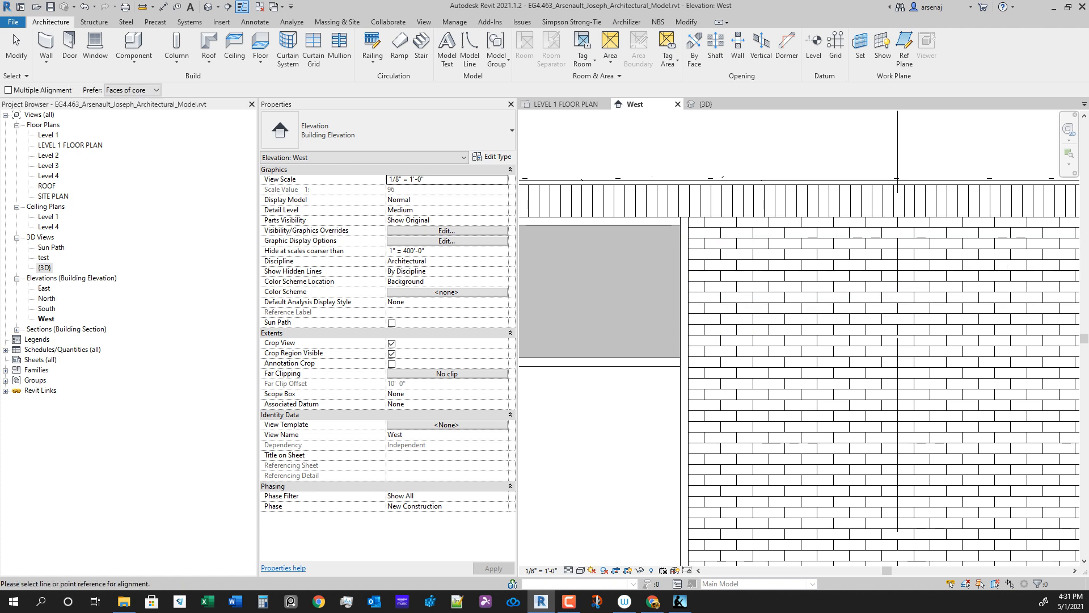
pyautogui.click(721, 286)
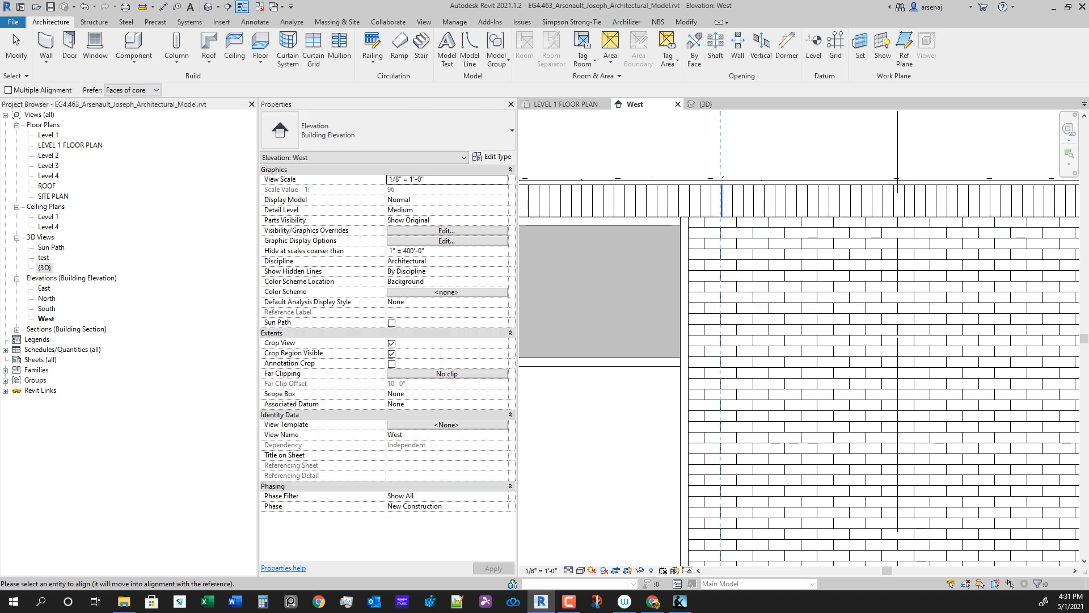
# Step: Try to align the level 2 two-panel window's edge with the edge of the storefront below it, using multiple alignment
pyautogui.scroll(-4, 753, 335)
pyautogui.moveTo(754, 336)
pyautogui.mouseDown(button='middle')
pyautogui.moveTo(693, 328)
pyautogui.moveTo(442, 224)
pyautogui.mouseUp(button='middle')
pyautogui.scroll(-1, 772, 362)
pyautogui.moveTo(1038, 327)
pyautogui.mouseDown(button='middle')
pyautogui.moveTo(771, 362)
pyautogui.moveTo(788, 371)
pyautogui.moveTo(785, 362)
pyautogui.mouseUp(button='middle')
pyautogui.scroll(-1, 771, 362)
pyautogui.scroll(-1, 806, 440)
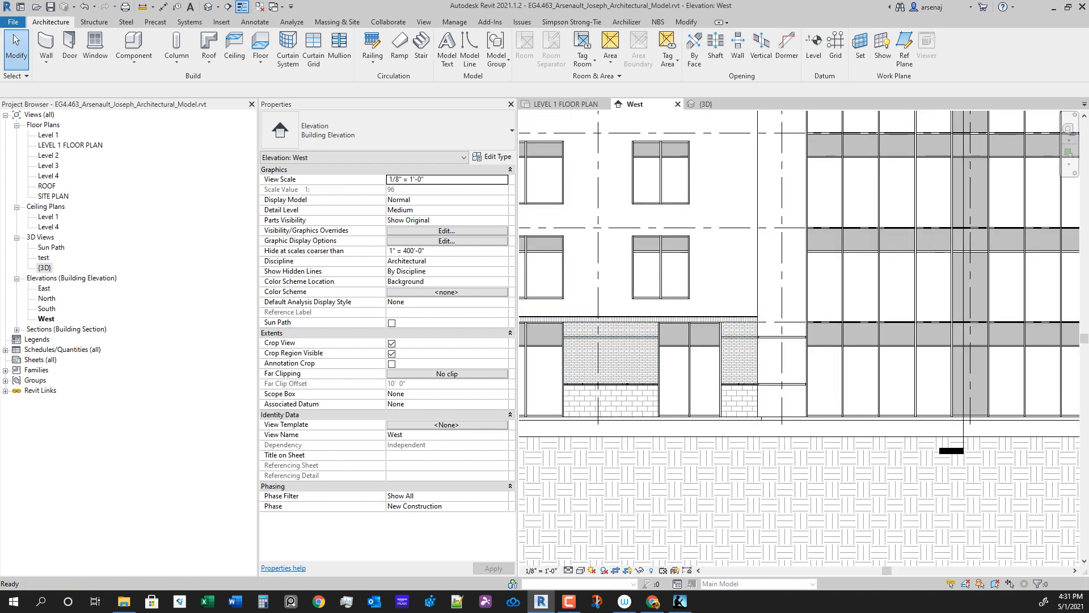
pyautogui.press('a')
pyautogui.press('l')
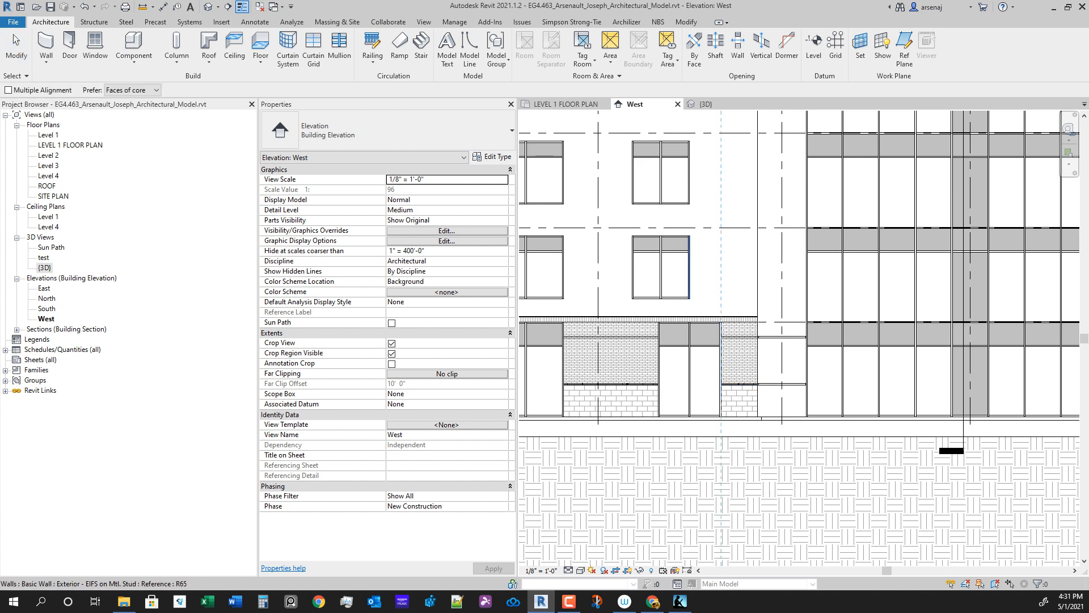
pyautogui.click(689, 266)
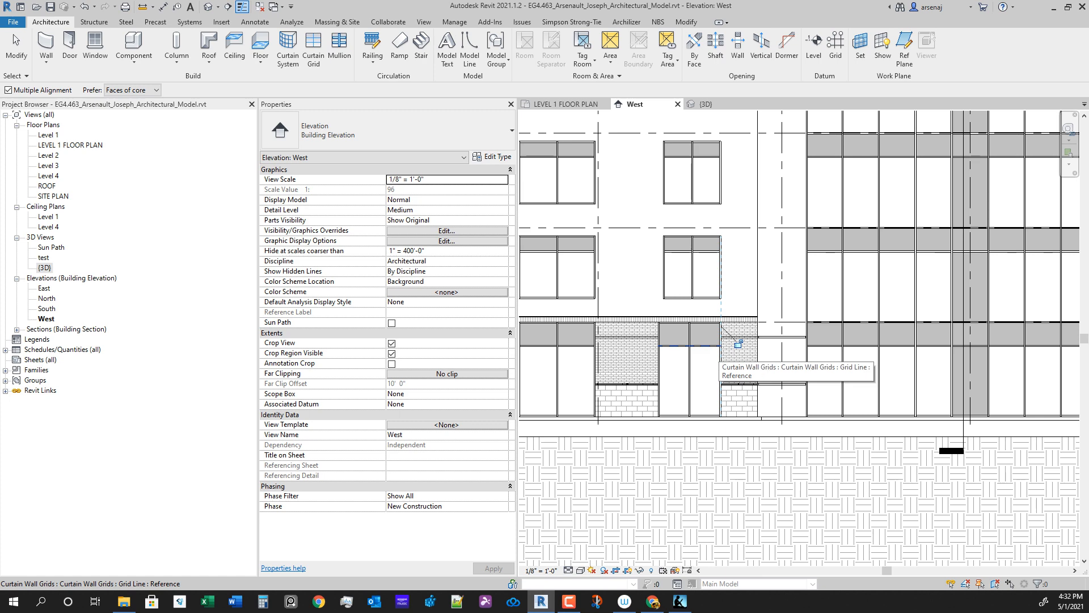
pyautogui.press('Escape')
pyautogui.hotkey('ctrl', 'z')
pyautogui.press('Escape')
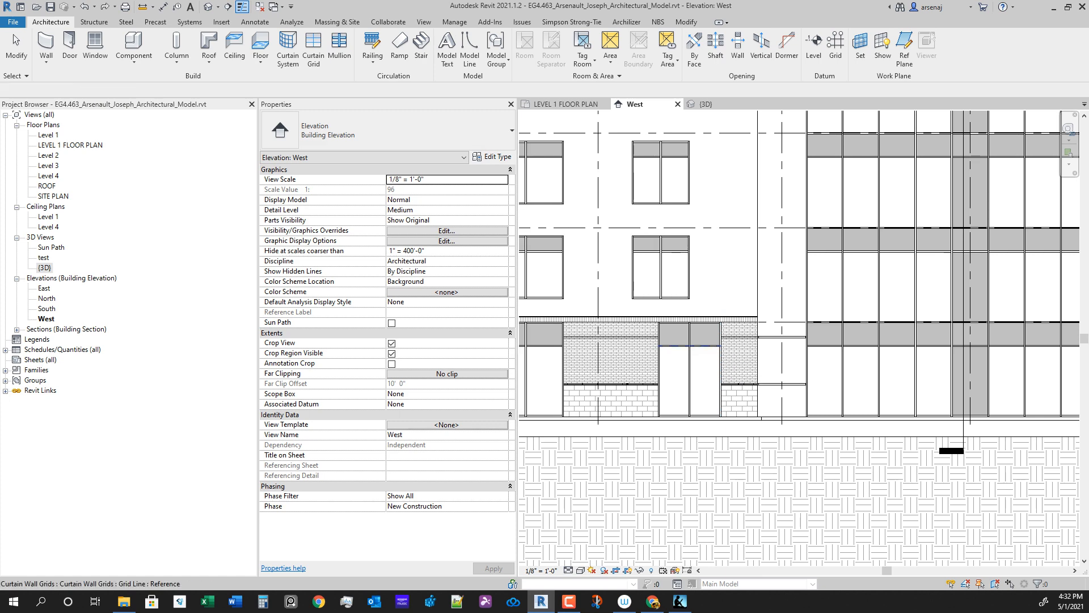
# Step: Align both side edges of the level 2 two-panel window with the side edges of the storefront below
pyautogui.scroll(2, 712, 396)
pyautogui.click(724, 396)
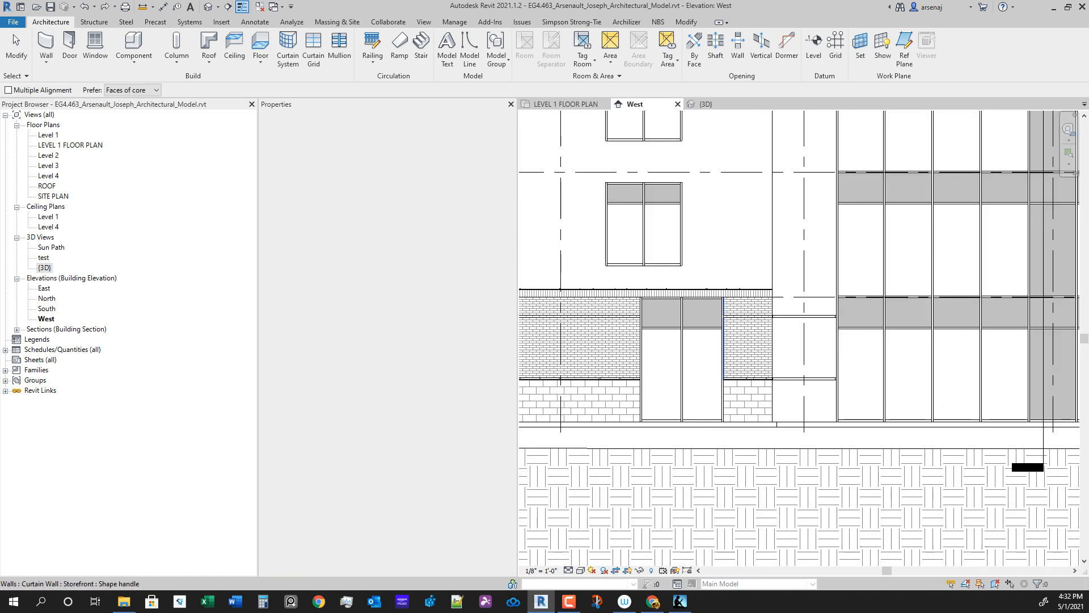
pyautogui.click(682, 224)
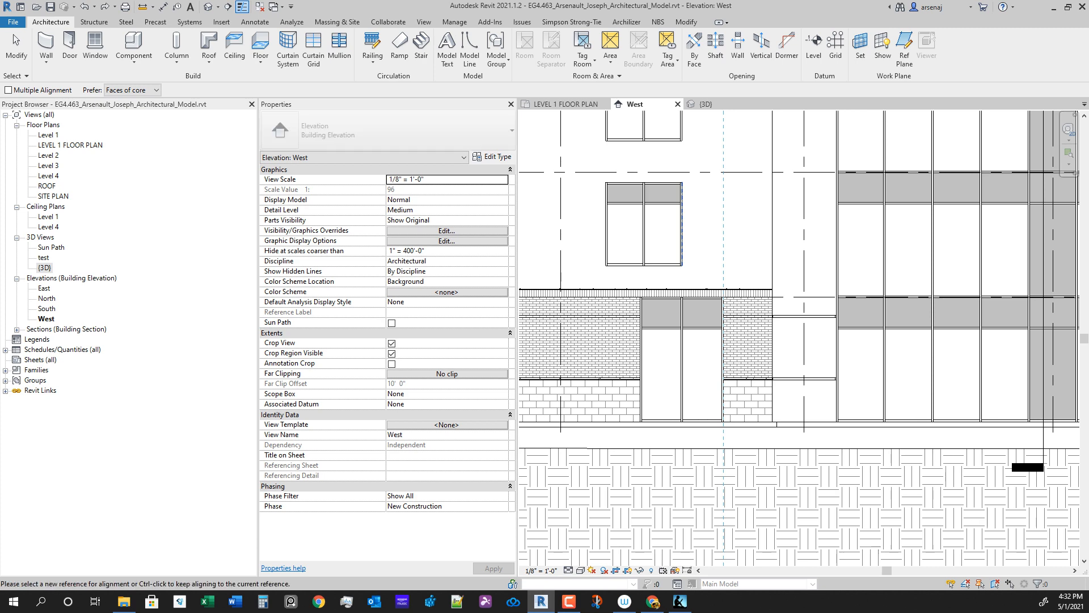
pyautogui.moveTo(681, 224); pyautogui.dragTo(682, 276, button='middle')
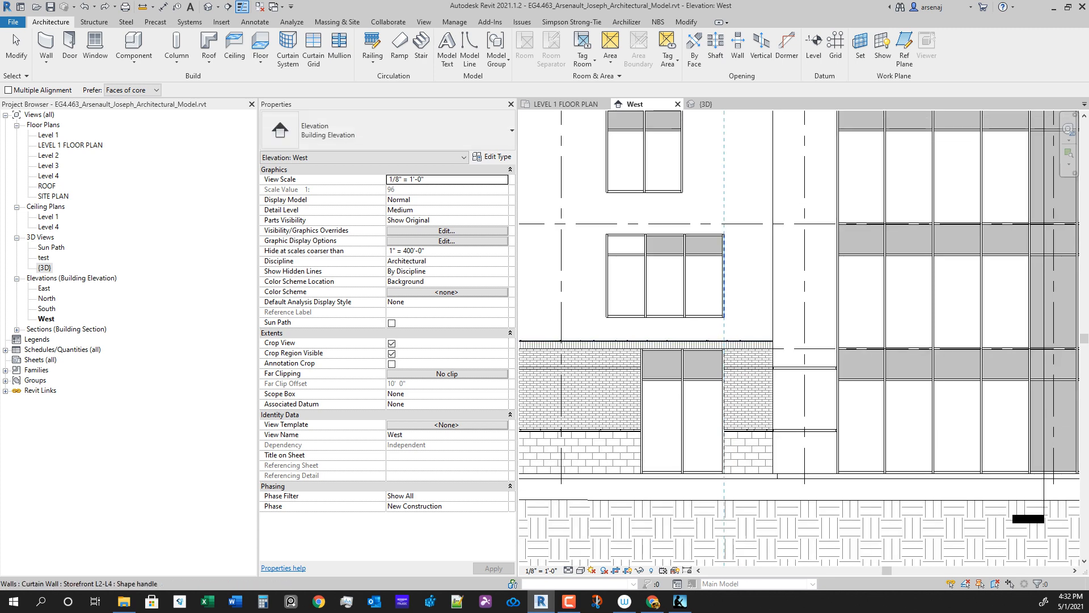
pyautogui.press('l')
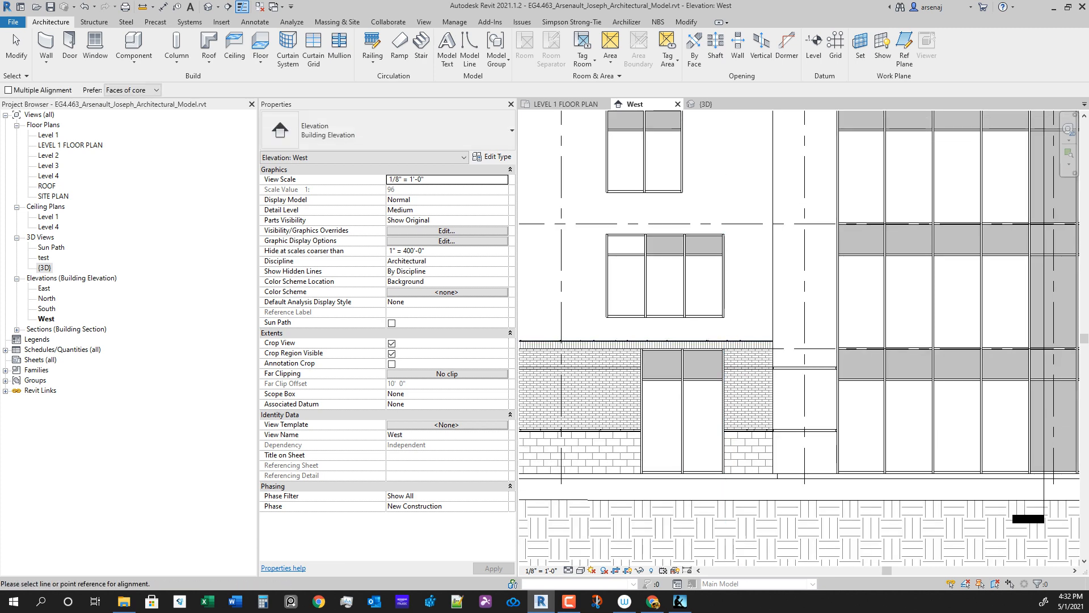
pyautogui.click(641, 401)
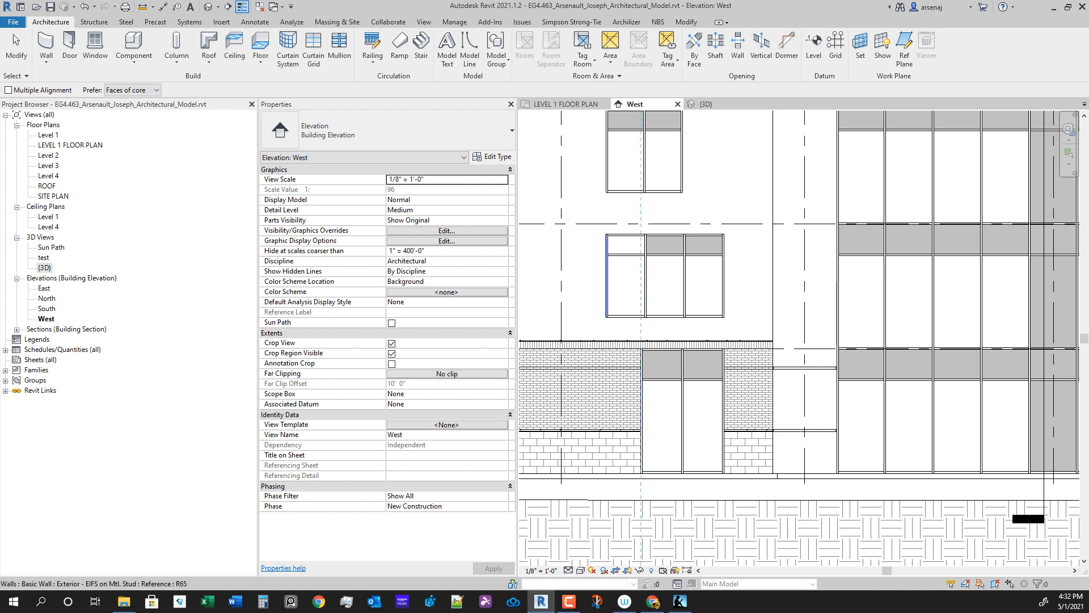
pyautogui.click(606, 301)
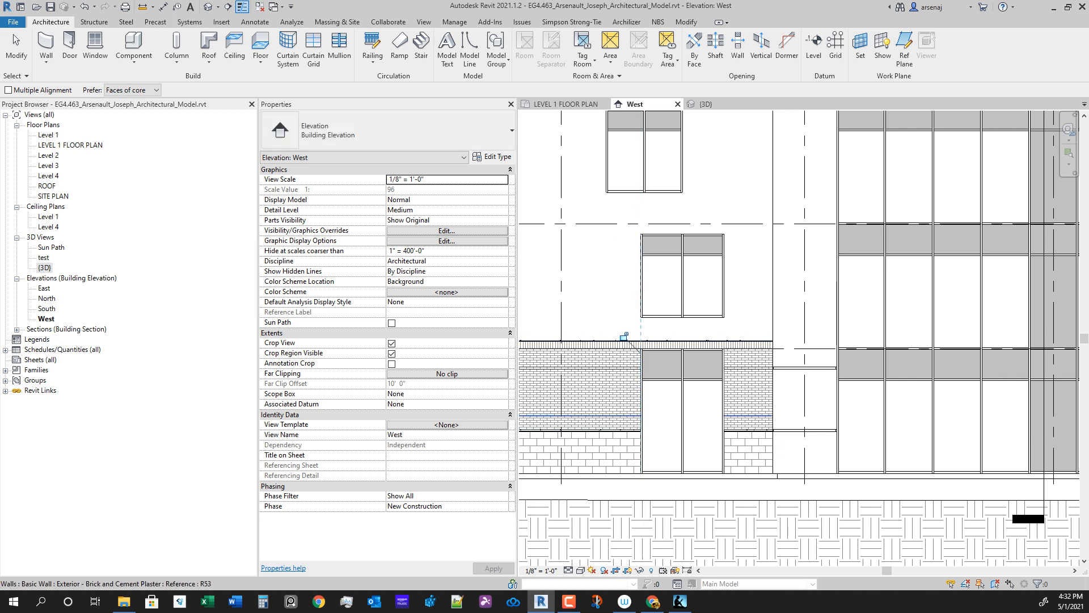
# Step: Align the right-hand edges of the level 3 and level 4 two-panel windows with the storefront below, using multiple alignment
pyautogui.click(641, 409)
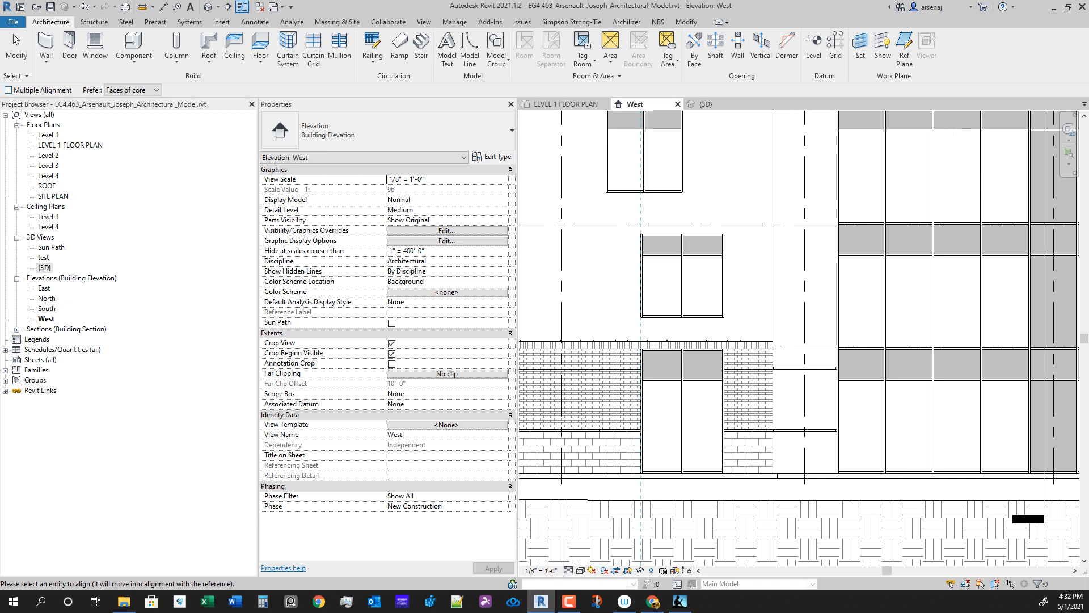
pyautogui.moveTo(717, 280); pyautogui.dragTo(726, 363, button='middle')
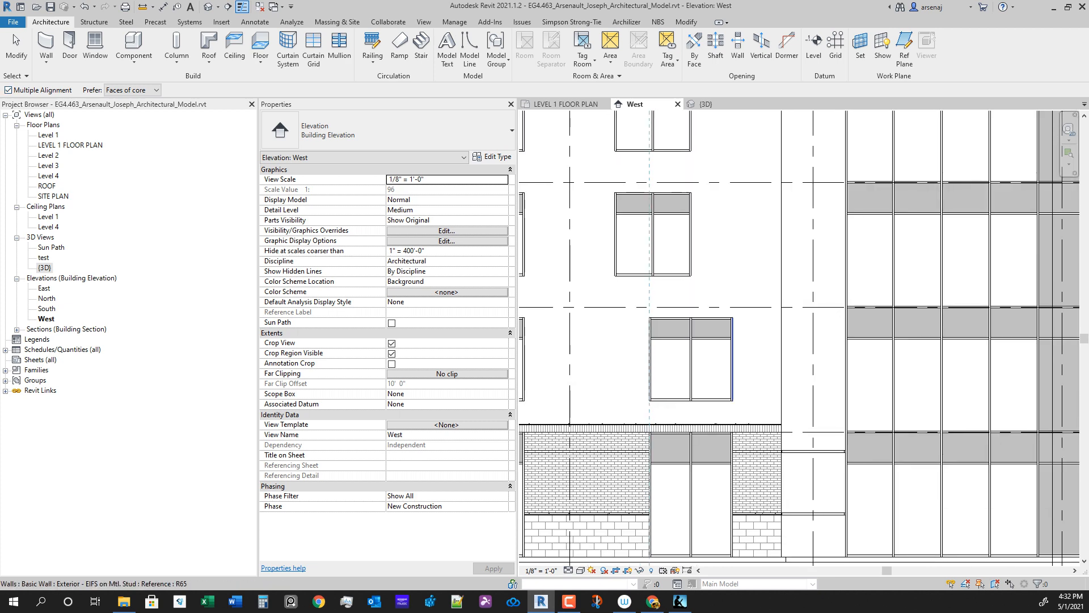
pyautogui.press('l')
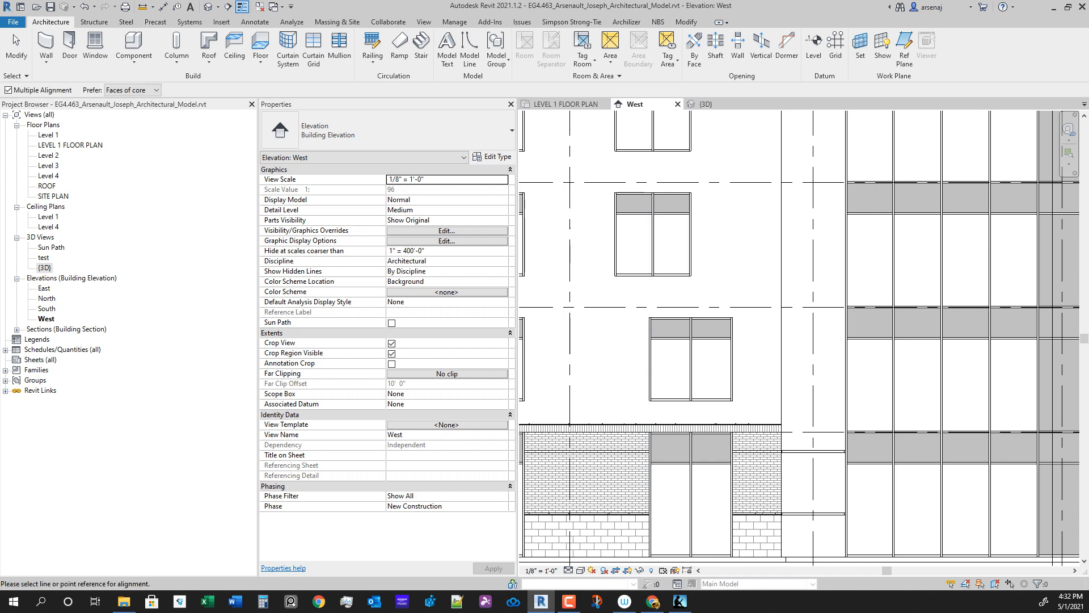
pyautogui.click(732, 494)
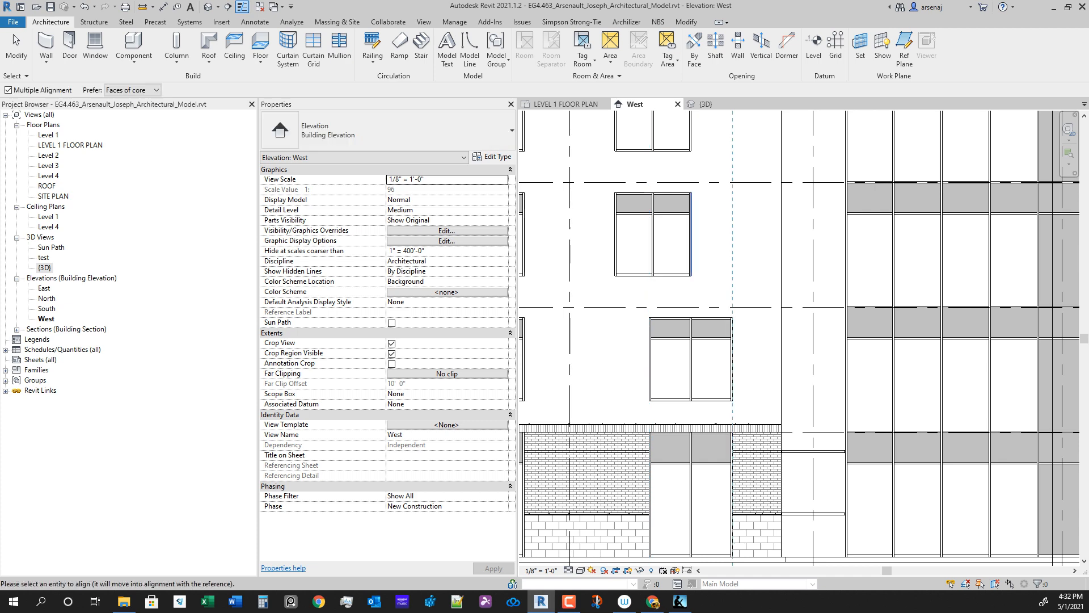
pyautogui.click(690, 234)
pyautogui.moveTo(691, 235); pyautogui.dragTo(691, 323, button='middle')
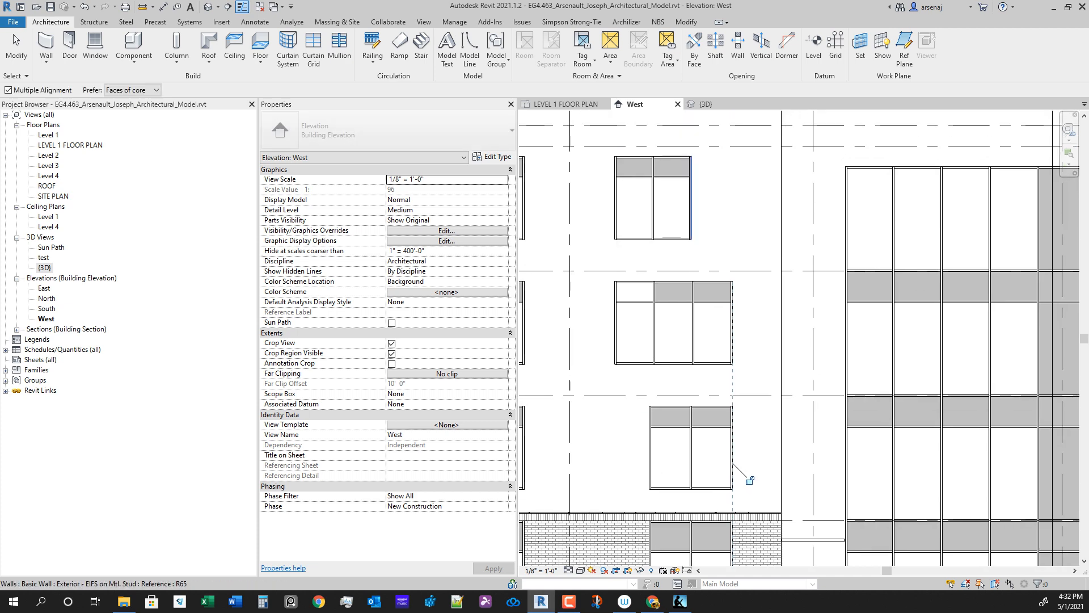
pyautogui.click(691, 198)
pyautogui.scroll(1, 767, 306)
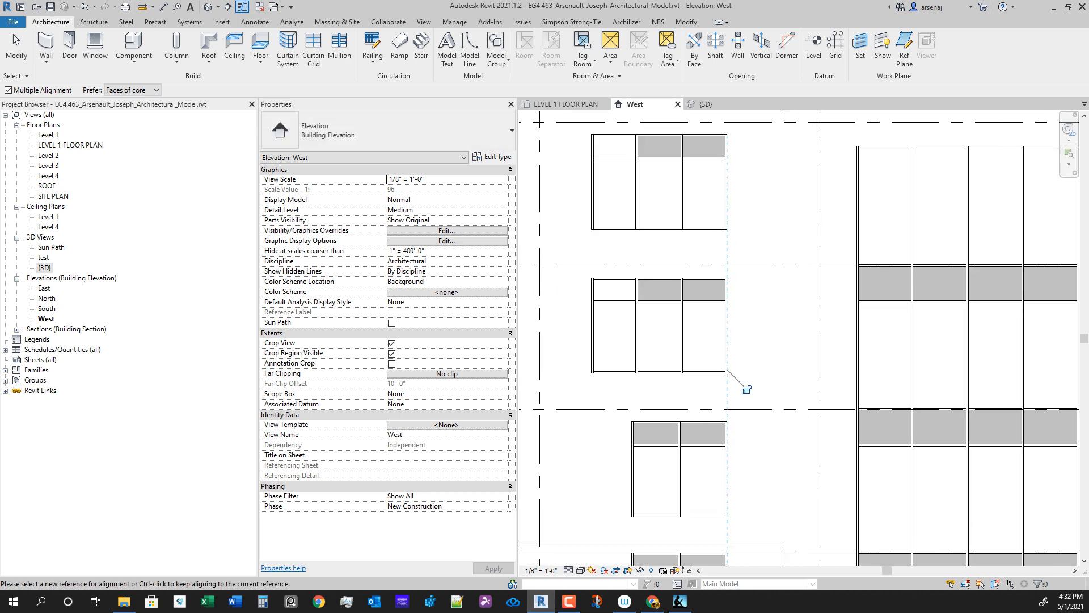
pyautogui.moveTo(766, 306); pyautogui.dragTo(757, 267, button='middle')
pyautogui.scroll(-2, 684, 230)
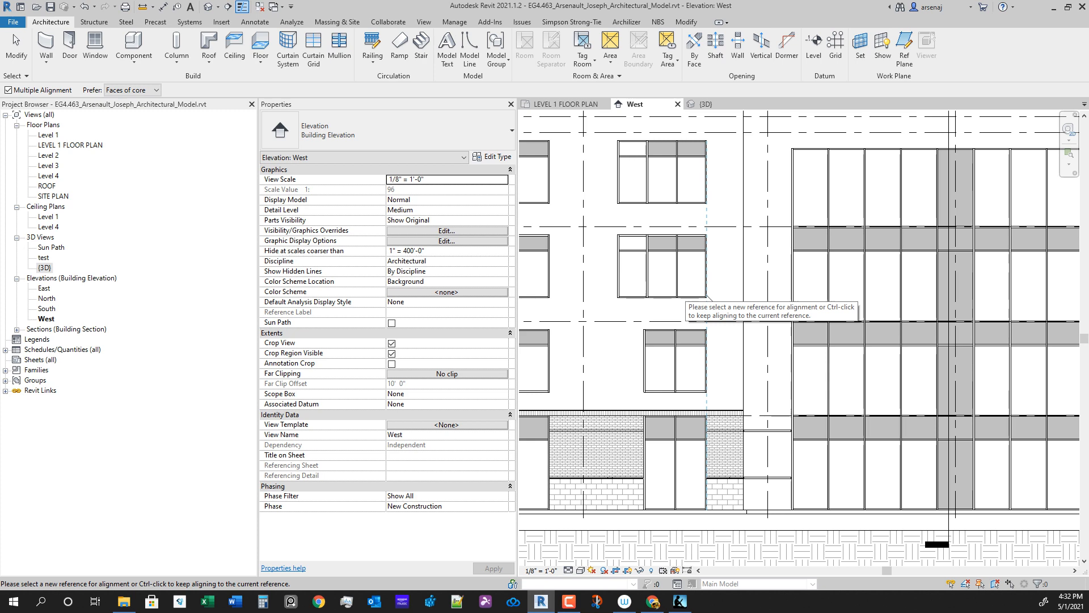
pyautogui.press('Escape')
pyautogui.press('Escape')
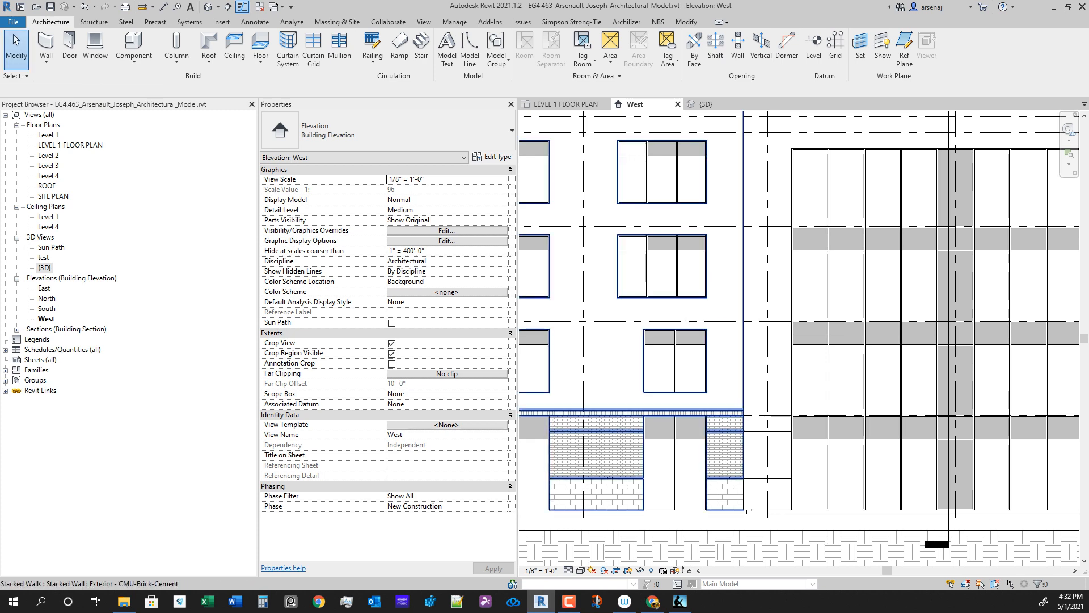
# Step: Align the left-hand edges of the level 3 and level 4 windows above the same storefront with its left-hand edge
pyautogui.press('a')
pyautogui.press('l')
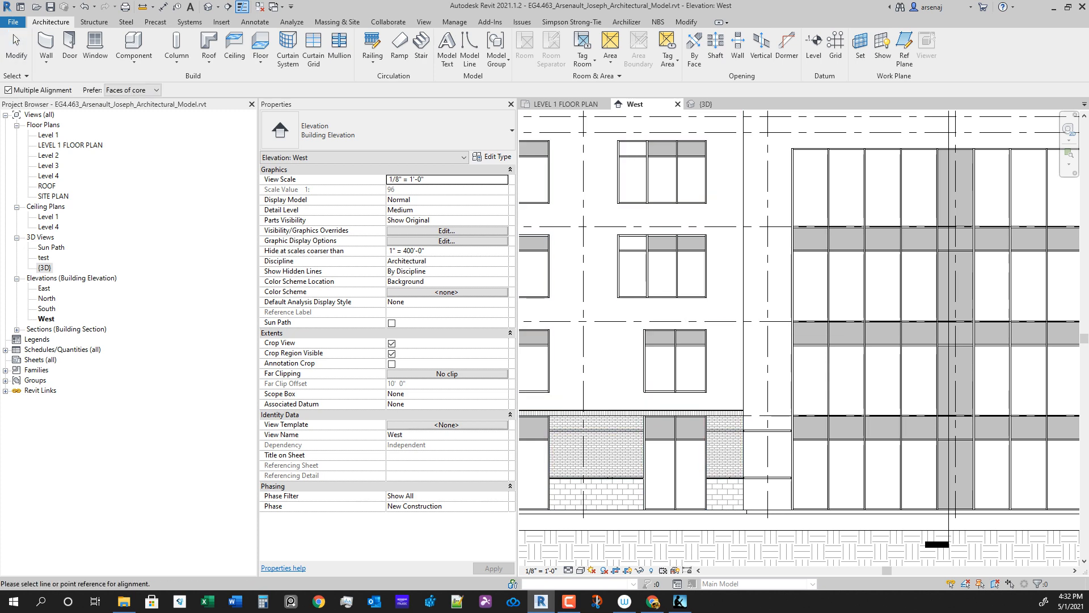
pyautogui.scroll(2, 630, 175)
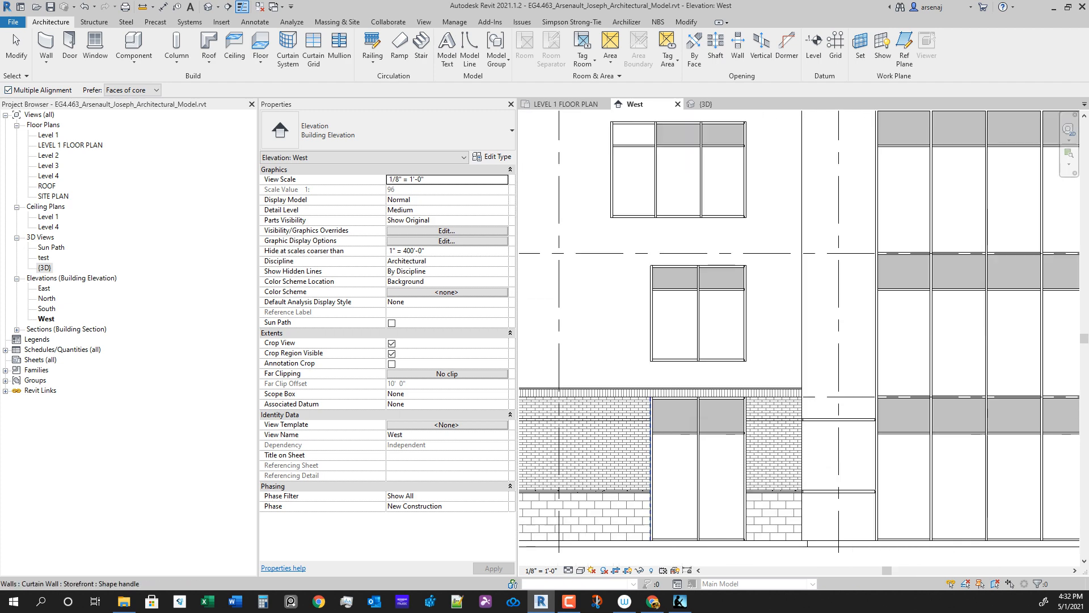
pyautogui.moveTo(635, 242); pyautogui.dragTo(672, 359, button='middle')
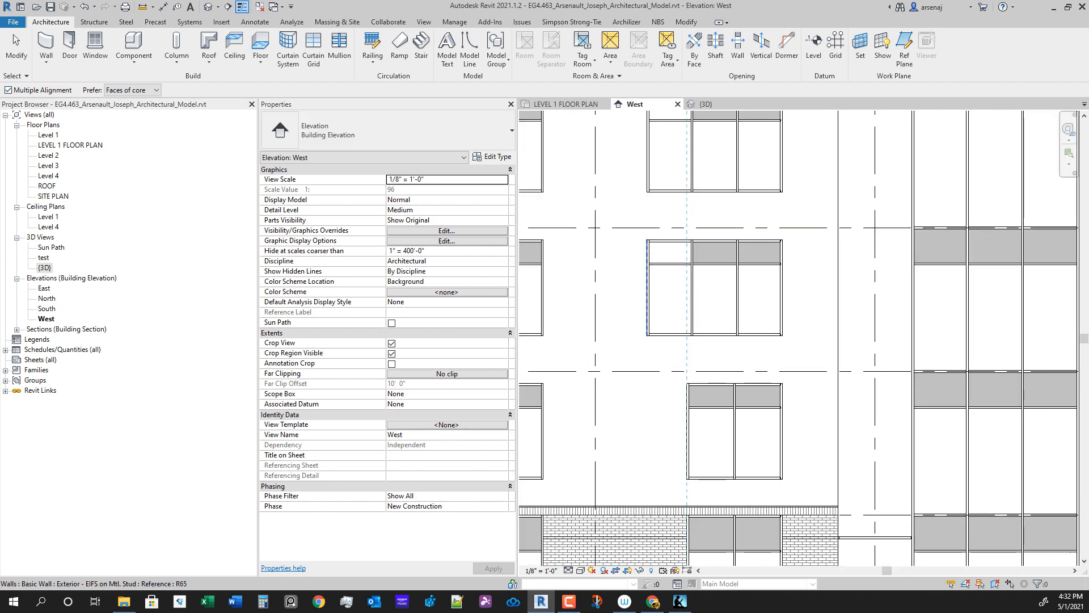
pyautogui.click(647, 288)
pyautogui.moveTo(647, 187); pyautogui.dragTo(648, 323, button='middle')
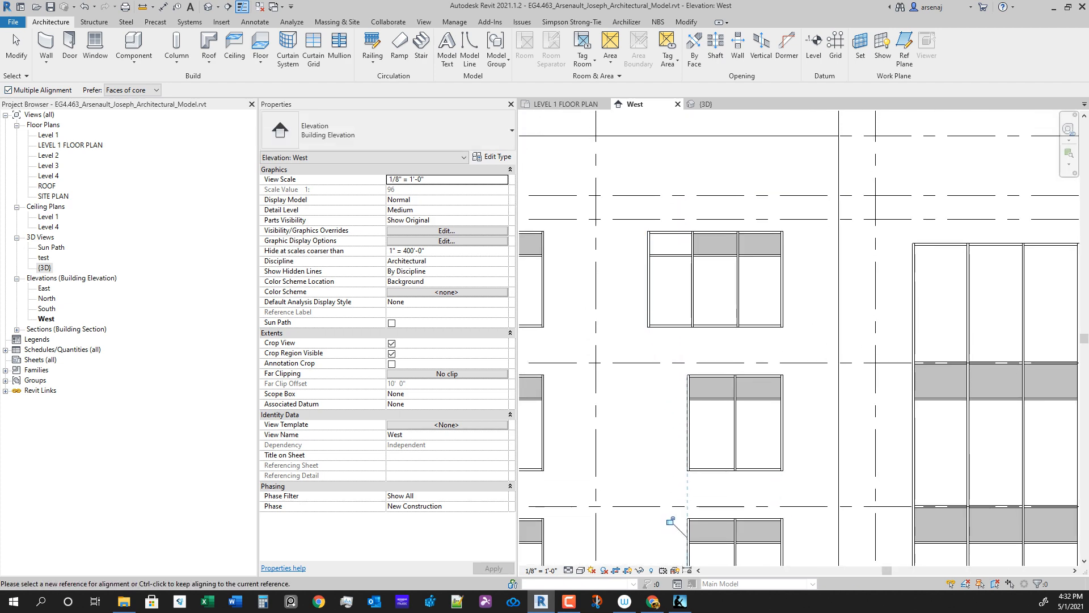
pyautogui.scroll(-4, 674, 378)
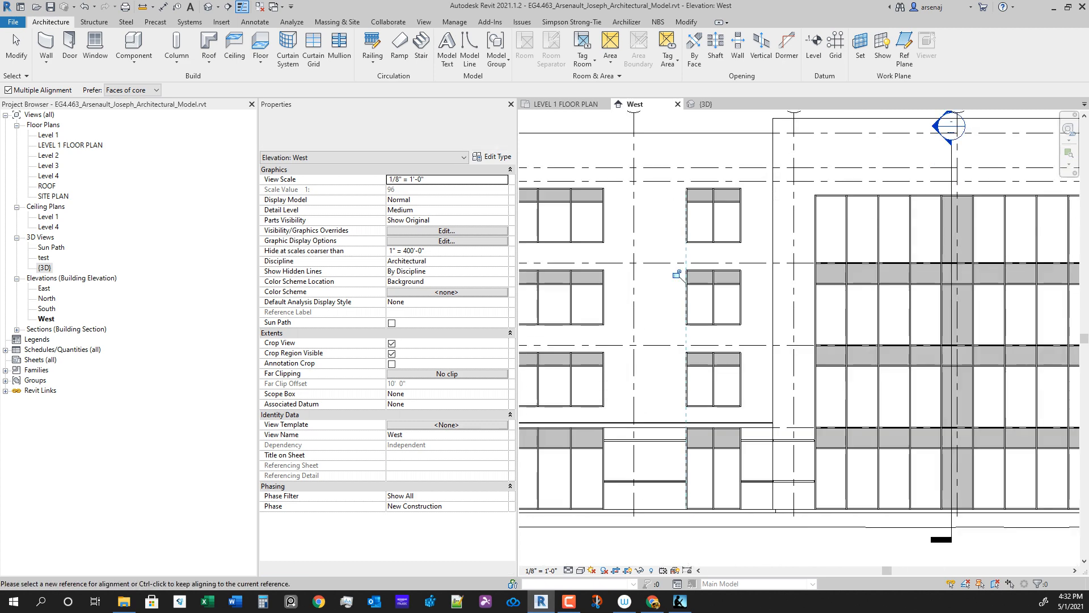
pyautogui.press('Escape')
pyautogui.scroll(-1, 754, 384)
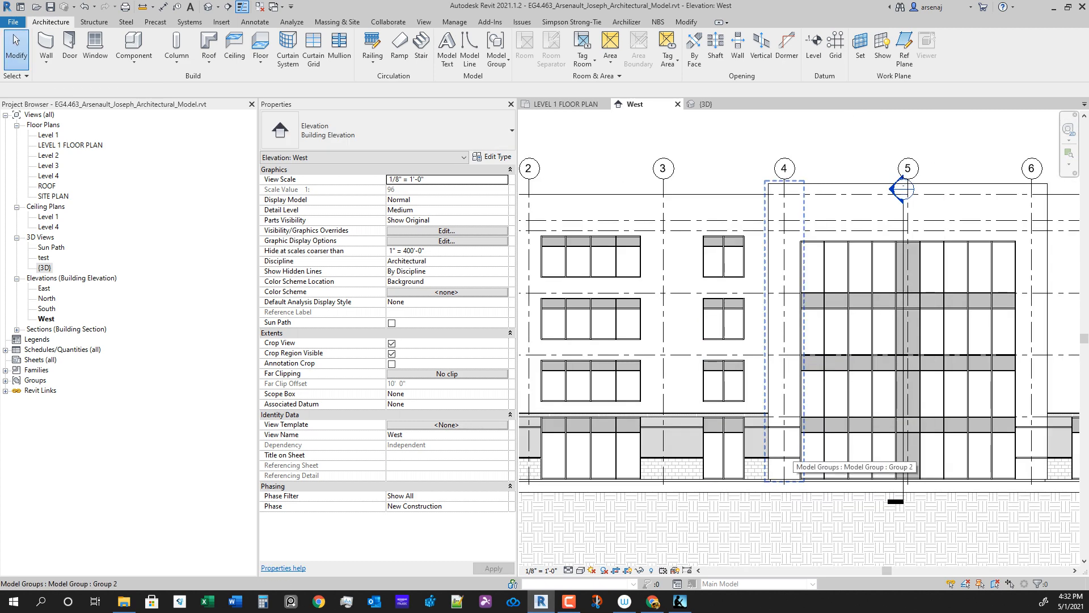
# Step: Align a vertical joint of the soldier brick band with a brickwork joint beside the two-panel storefront between grids 6 and 7
pyautogui.scroll(-1, 902, 486)
pyautogui.moveTo(901, 486); pyautogui.dragTo(774, 475, button='middle')
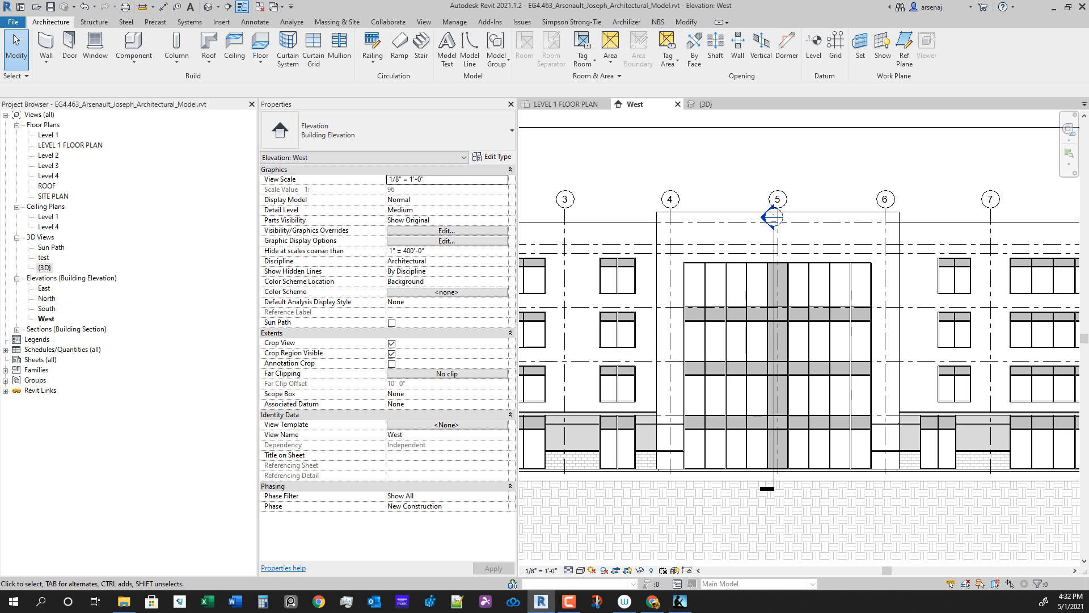
pyautogui.scroll(4, 958, 471)
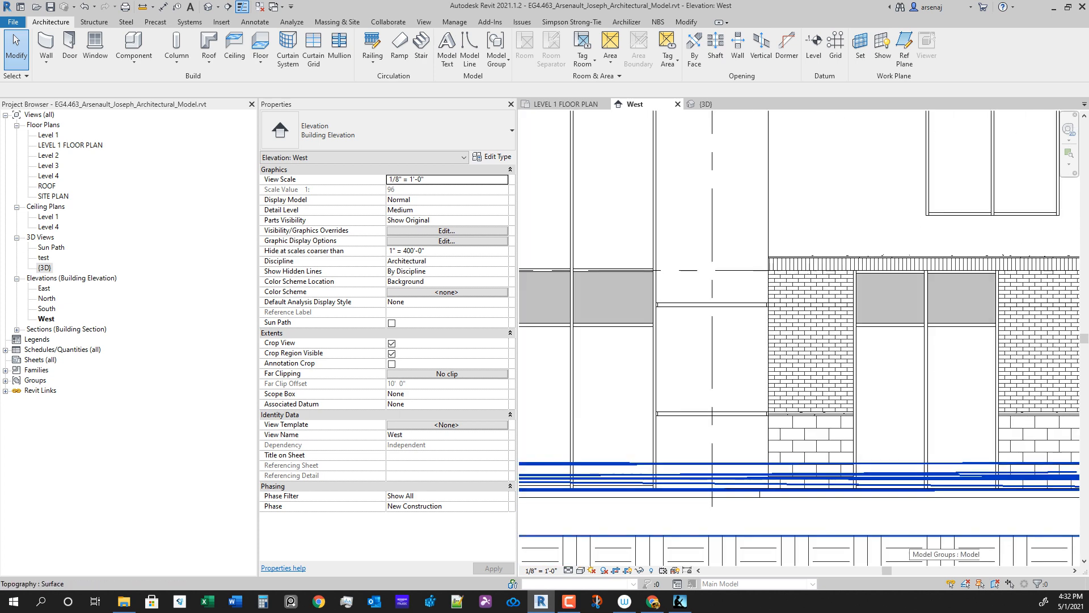
pyautogui.scroll(2, 958, 471)
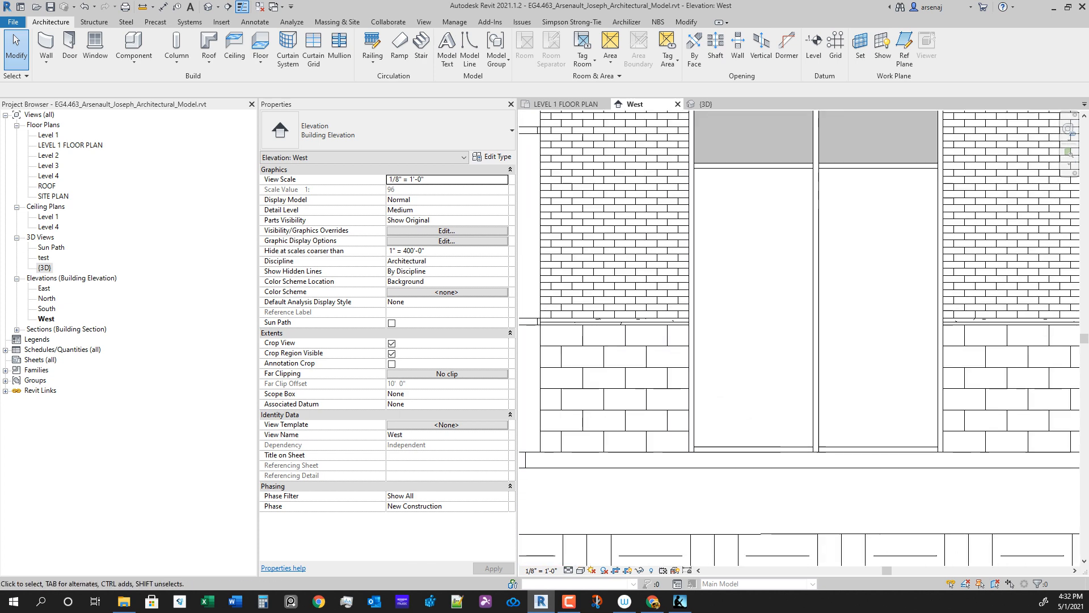
pyautogui.moveTo(958, 472); pyautogui.dragTo(910, 522, button='middle')
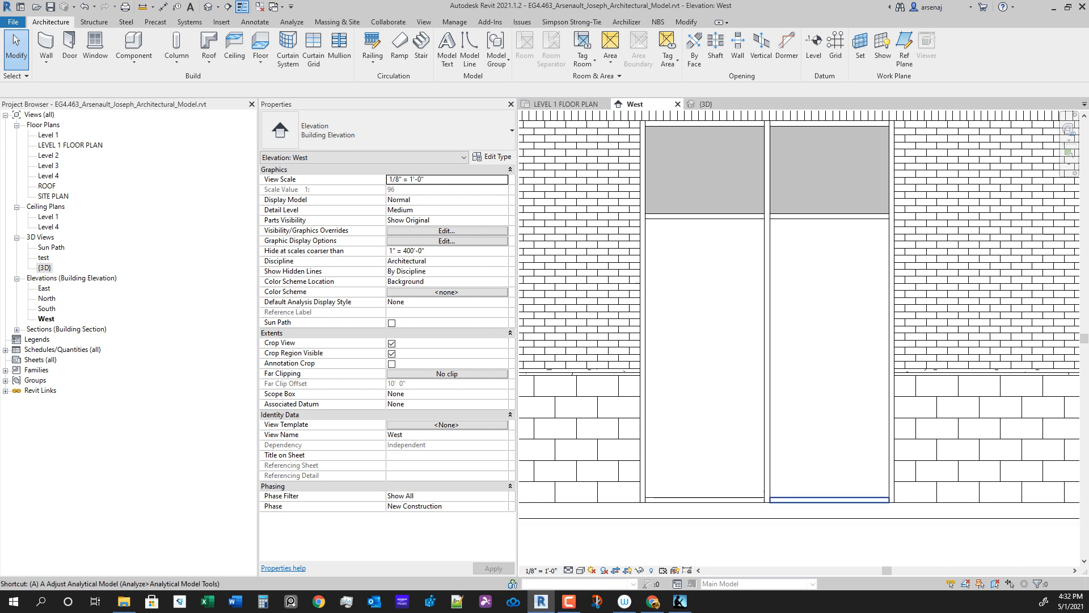
pyautogui.press('l')
pyautogui.moveTo(610, 155); pyautogui.dragTo(643, 281, button='middle')
pyautogui.scroll(2, 643, 280)
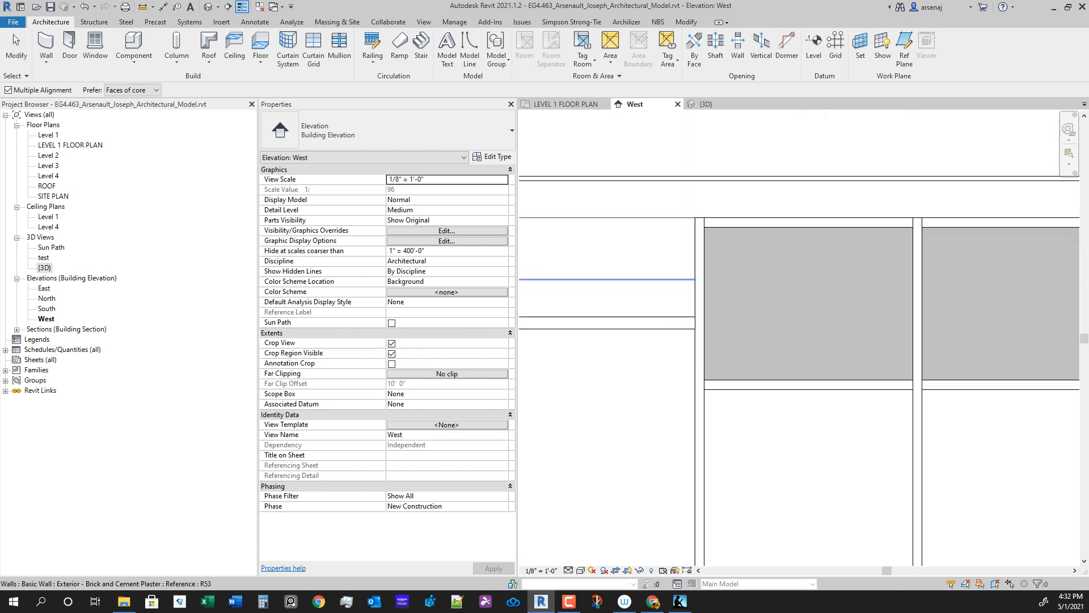
pyautogui.click(633, 254)
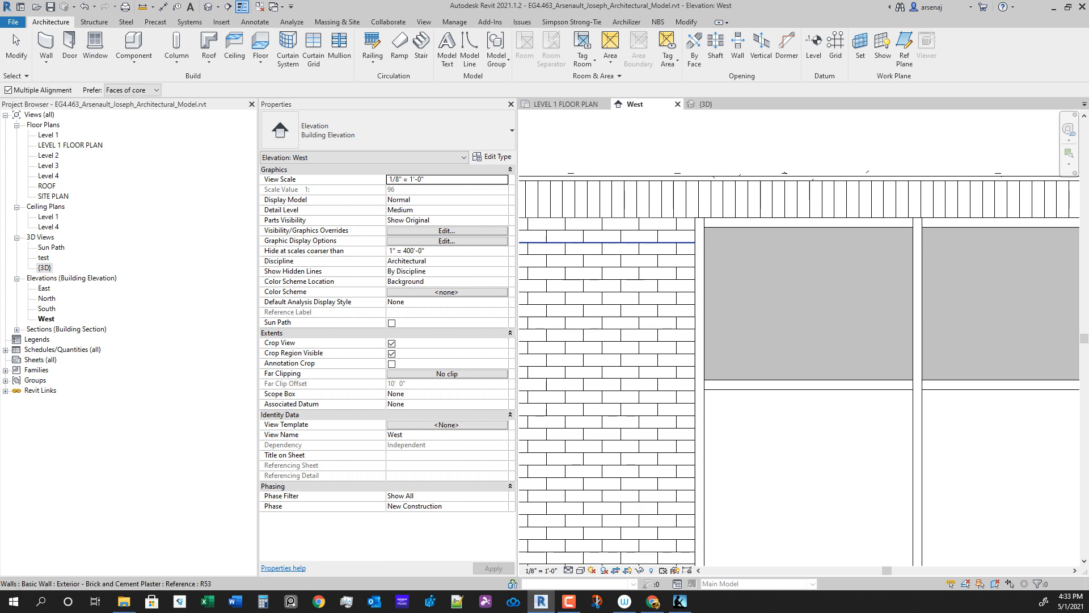
pyautogui.click(639, 377)
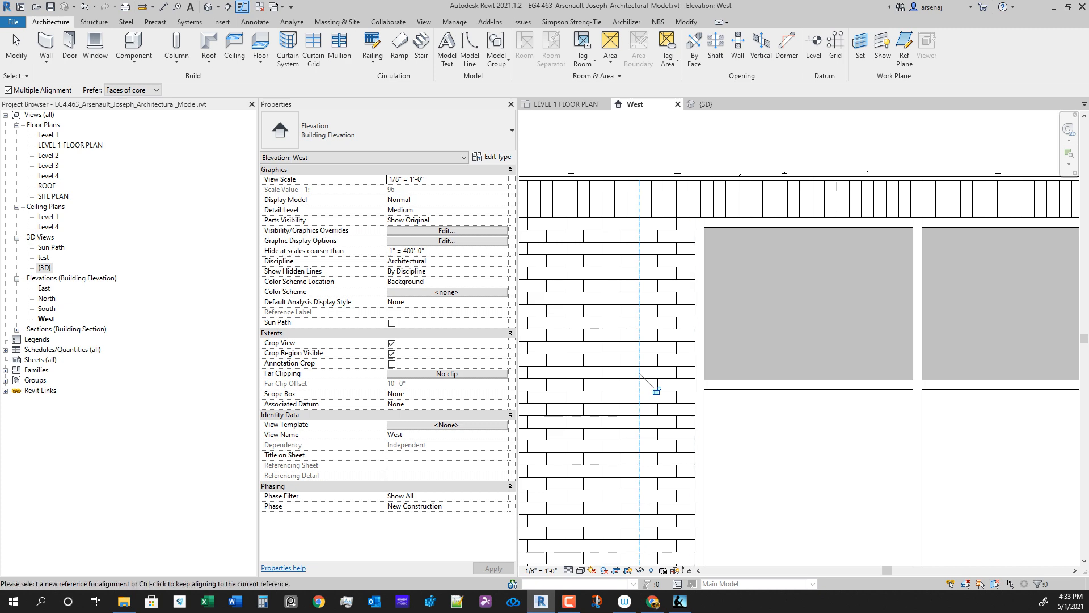
# Step: Try to align the left-hand edge of that two-panel storefront with the brickwork joint beside it, and undo the change
pyautogui.scroll(-5, 656, 390)
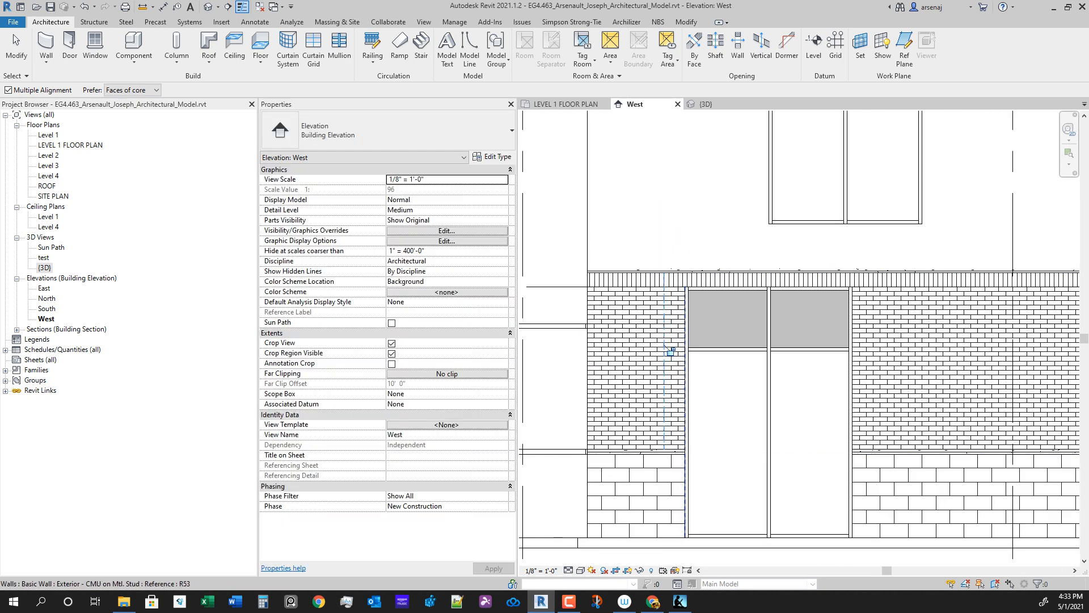
pyautogui.click(670, 350)
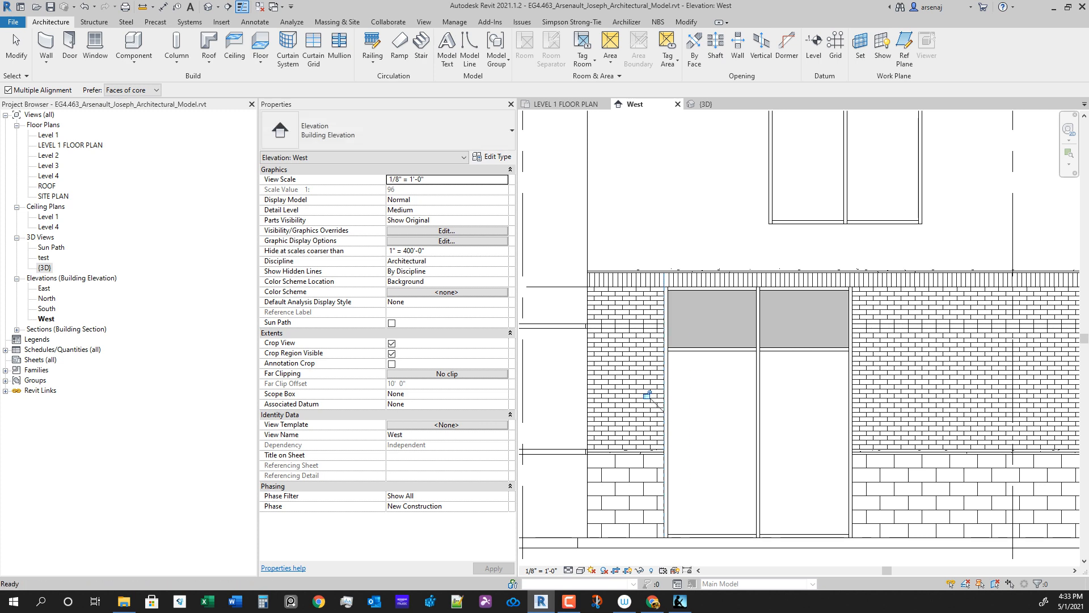
pyautogui.hotkey('ctrl', 'z')
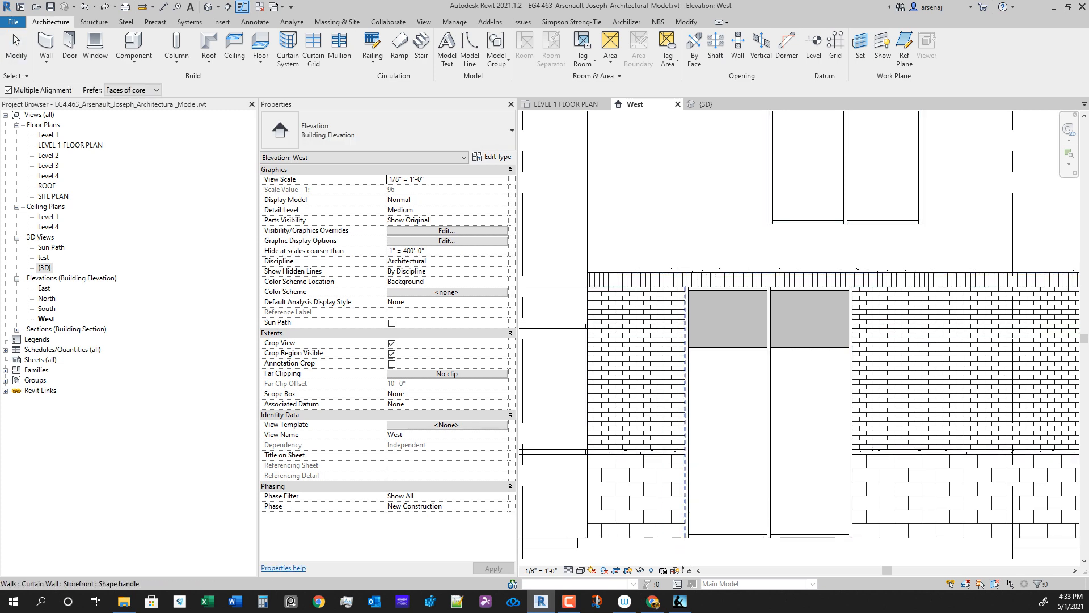
# Step: Align the left-hand edges of the level 2, 3 and 4 windows between grids 6 and 7 with the storefront's left-hand edge
pyautogui.scroll(-2, 685, 340)
pyautogui.moveTo(685, 341); pyautogui.dragTo(685, 427, button='middle')
pyautogui.scroll(1, 749, 326)
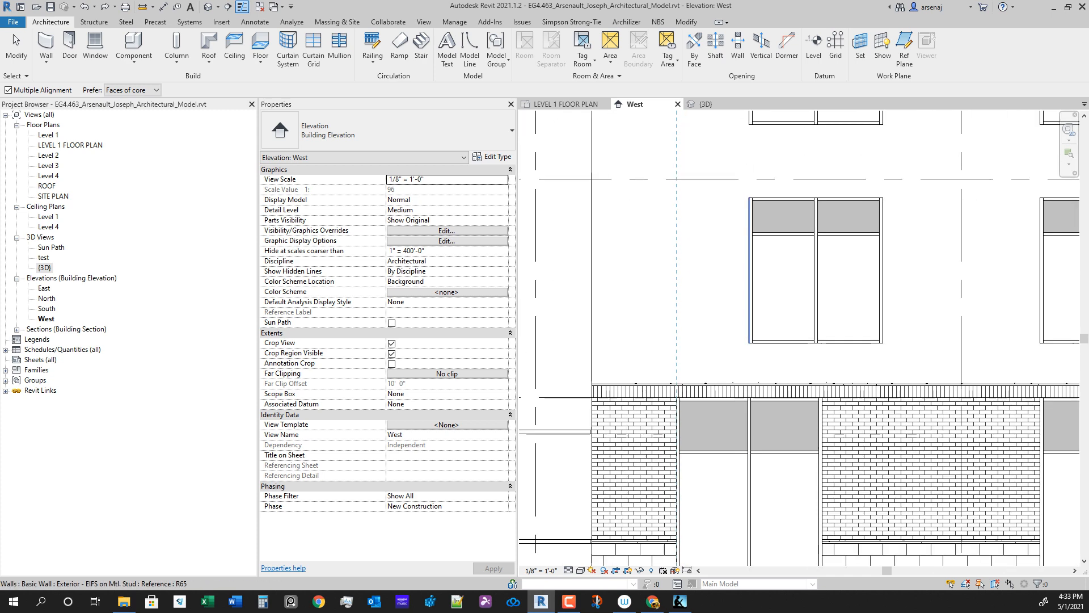
pyautogui.click(748, 326)
pyautogui.scroll(-1, 749, 325)
pyautogui.moveTo(749, 326); pyautogui.dragTo(748, 468, button='middle')
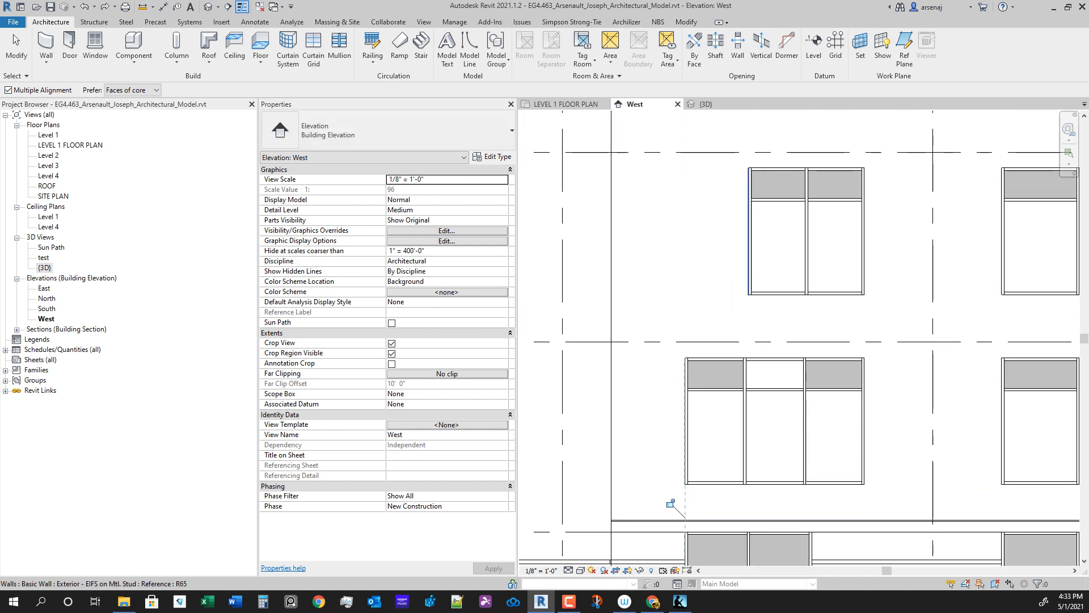
pyautogui.click(749, 255)
pyautogui.moveTo(749, 255); pyautogui.dragTo(768, 414, button='middle')
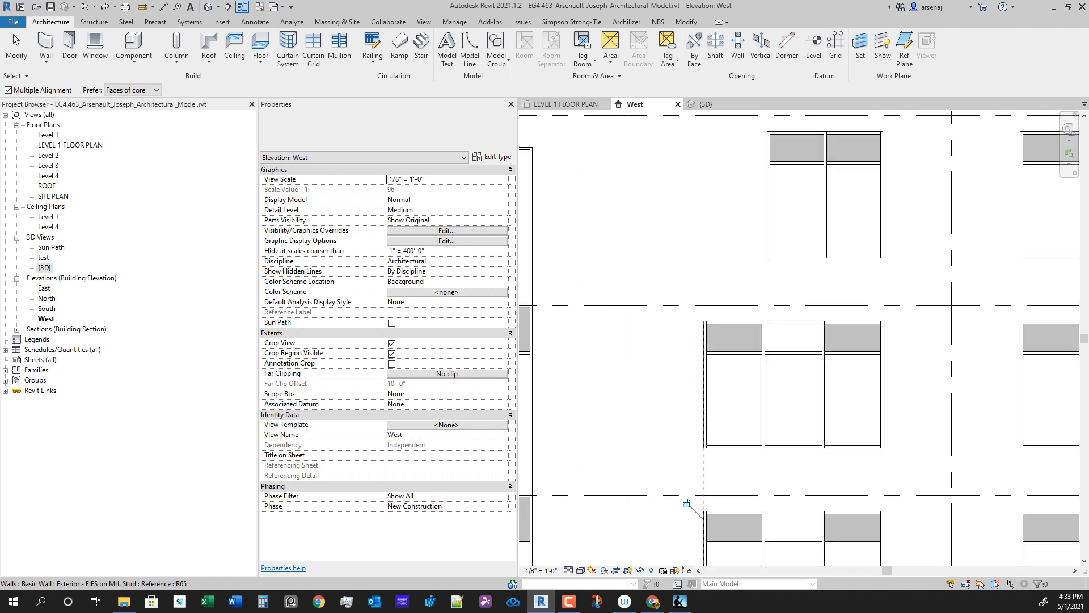
pyautogui.click(768, 239)
pyautogui.scroll(-2, 768, 238)
pyautogui.moveTo(769, 238); pyautogui.dragTo(719, 111, button='middle')
pyautogui.press('Escape')
pyautogui.press('Escape')
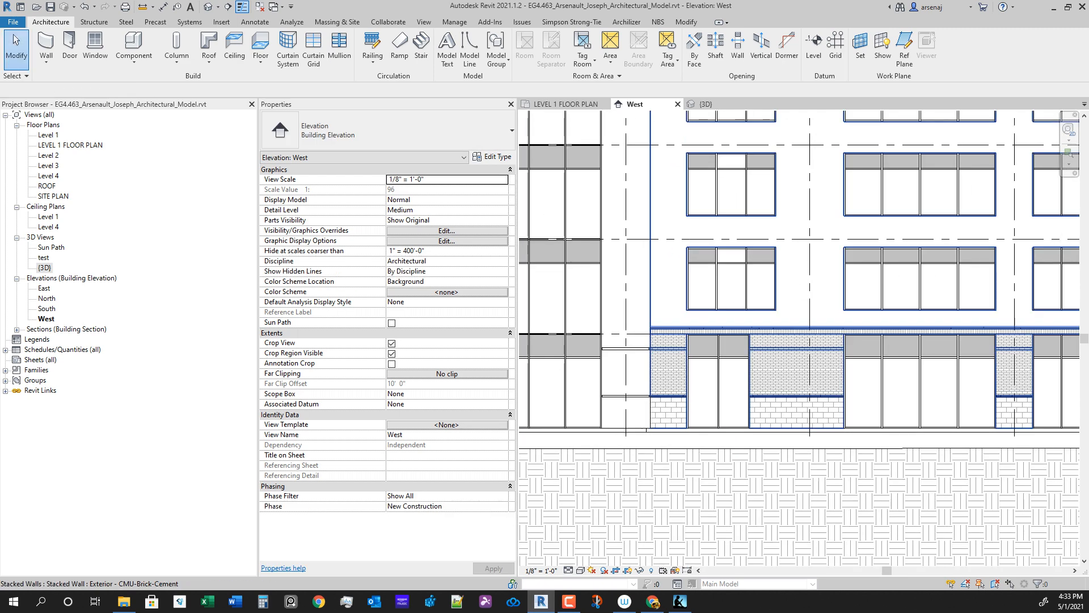
# Step: Align the right-hand edges of the level 2, 3 and 4 windows between grids 6 and 7 with the storefront's right-hand edge
pyautogui.press('l')
pyautogui.click(749, 365)
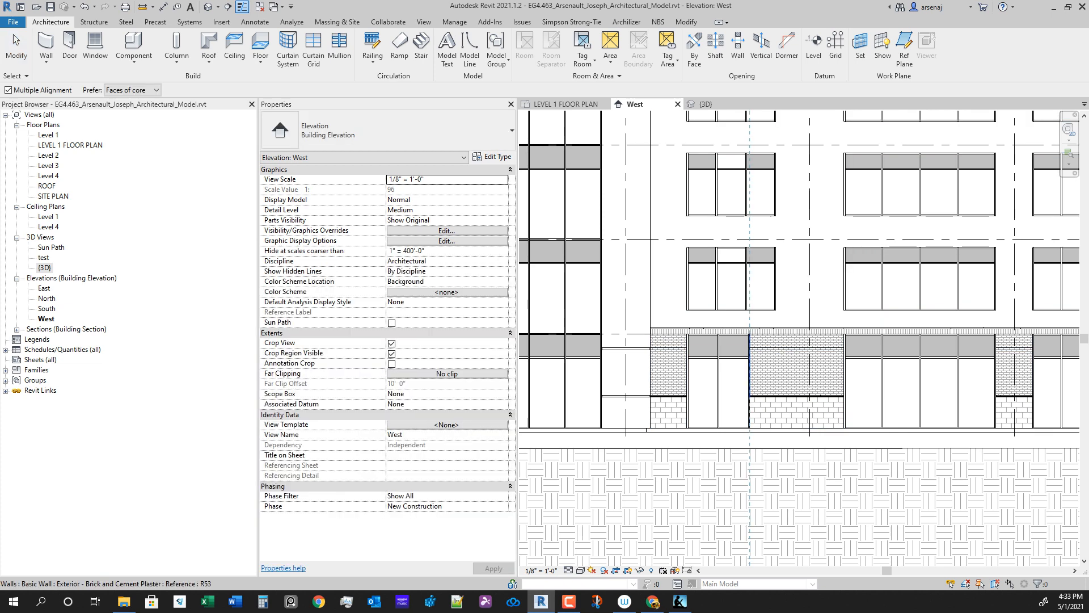
pyautogui.click(776, 283)
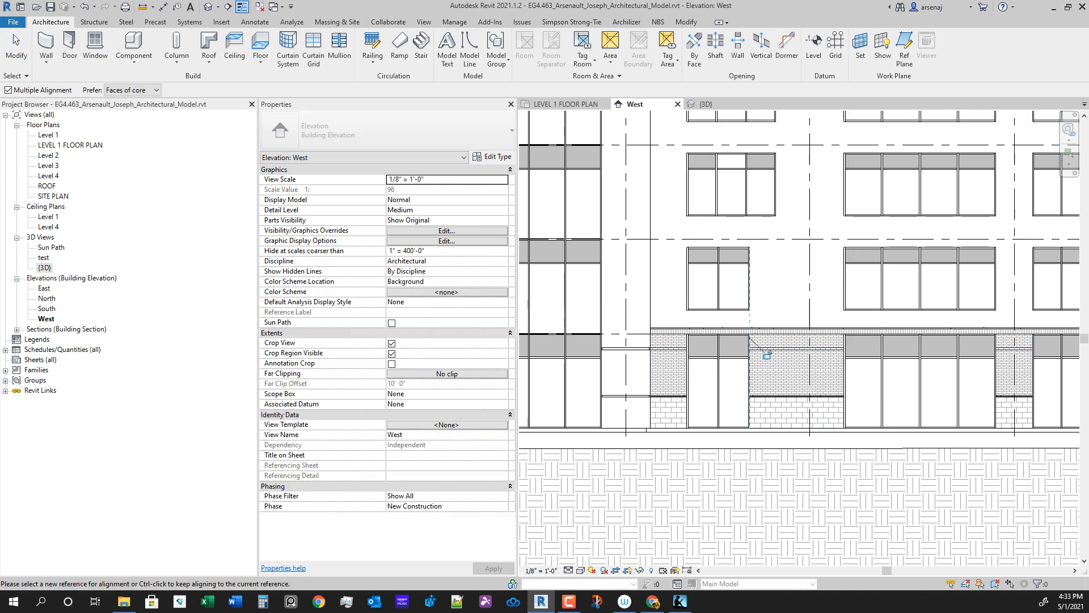
pyautogui.moveTo(761, 305); pyautogui.dragTo(756, 465, button='middle')
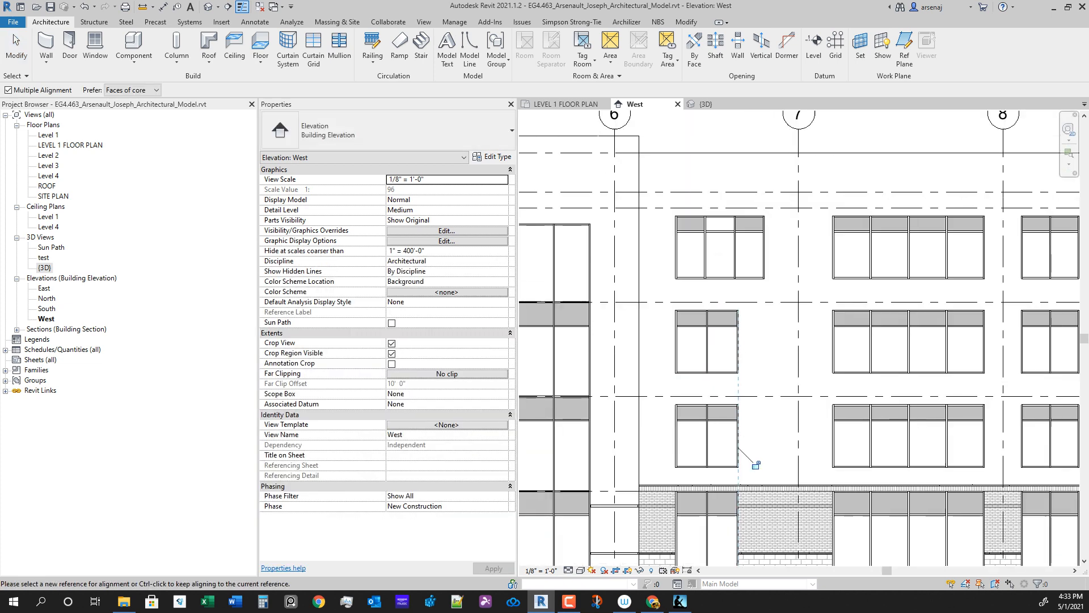
pyautogui.click(764, 250)
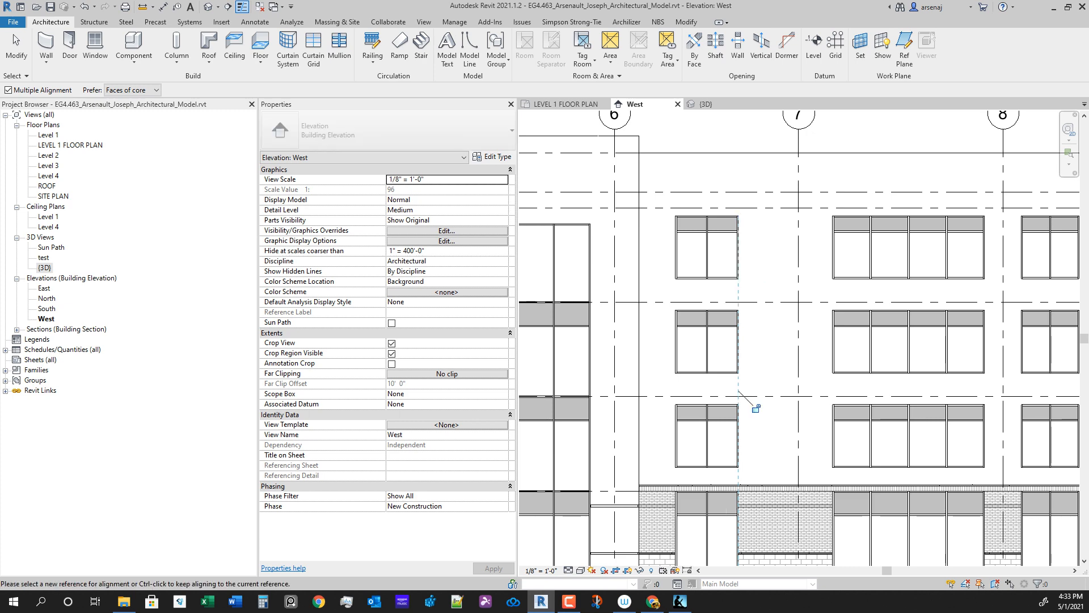
pyautogui.scroll(-3, 791, 366)
pyautogui.press('Escape')
pyautogui.press('Escape')
pyautogui.scroll(2, 812, 471)
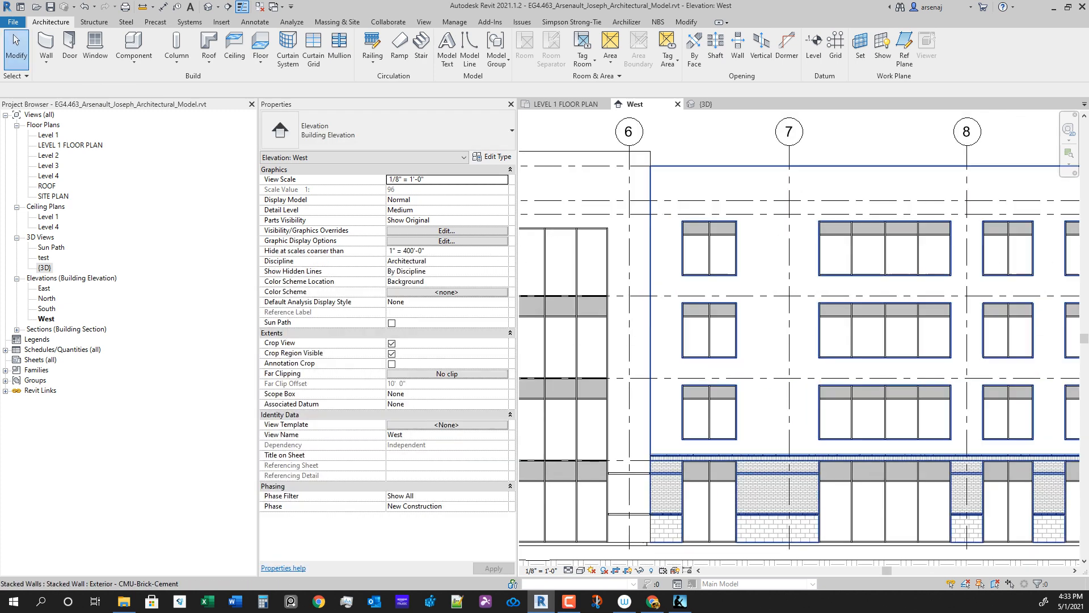
# Step: Switch from the West elevation to the LEVEL 1 FLOOR PLAN view
pyautogui.scroll(-1, 947, 114)
pyautogui.scroll(-4, 967, 279)
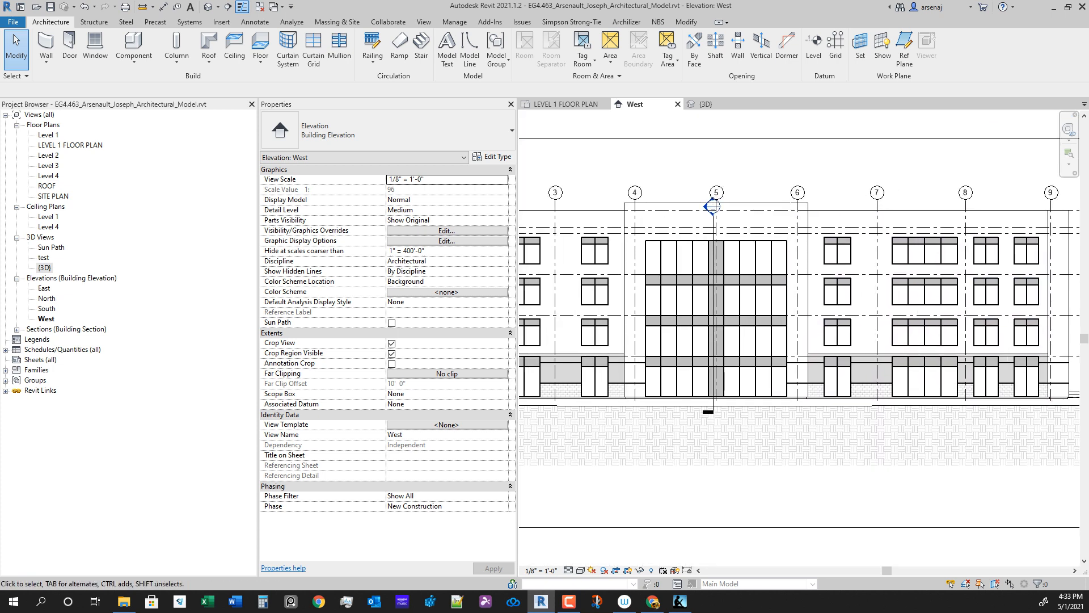
pyautogui.click(565, 104)
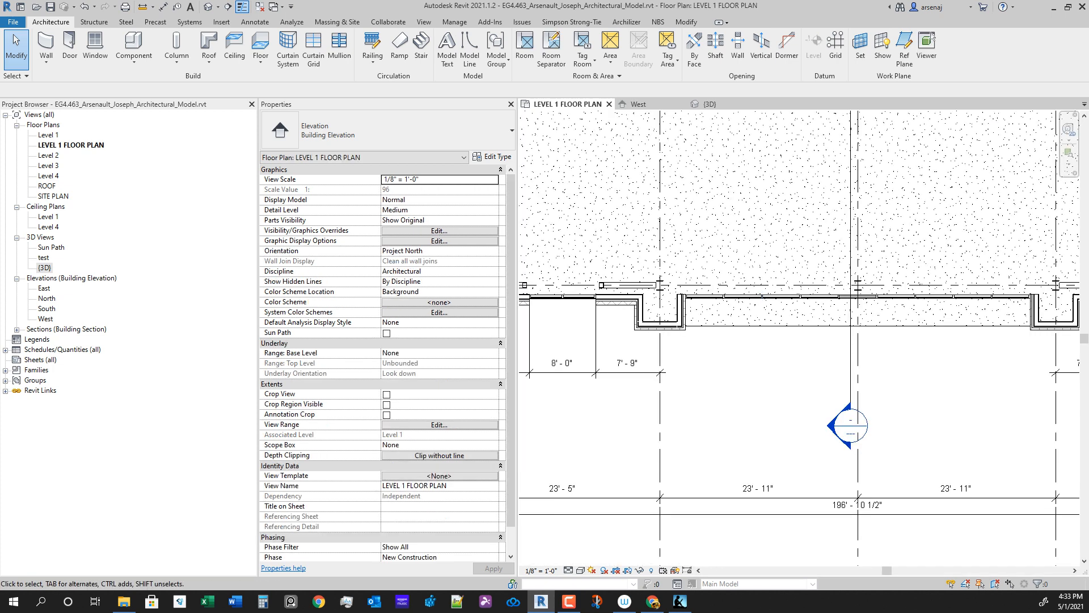
# Step: Delete the two storefront dimension strings between grids 3 and 4 and between grids 6 and 7
pyautogui.scroll(-2, 906, 386)
pyautogui.moveTo(905, 386); pyautogui.dragTo(920, 388, button='middle')
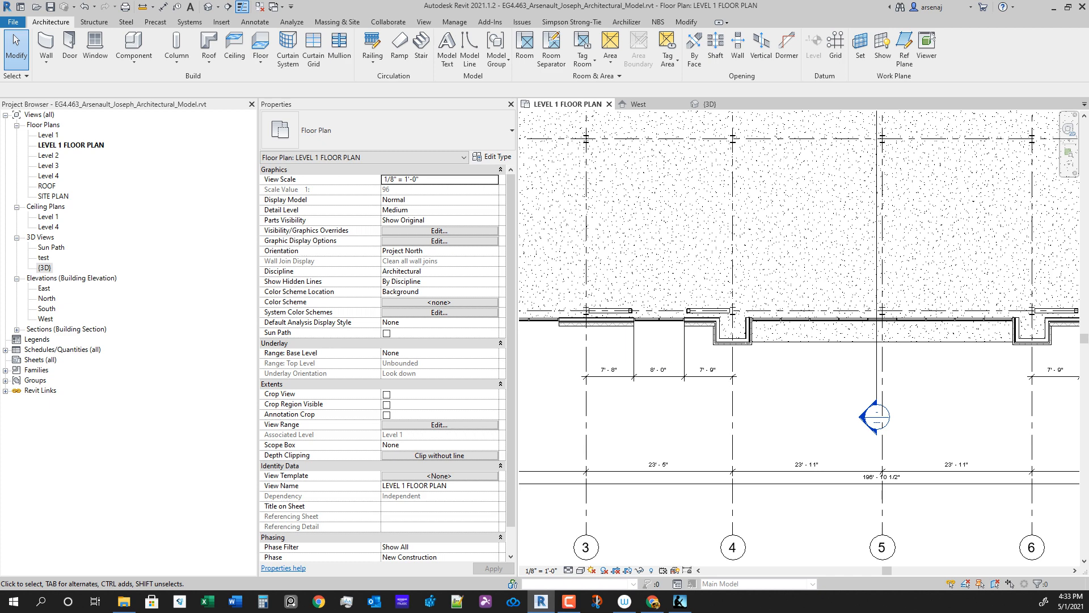
pyautogui.click(707, 376)
pyautogui.keyDown('ctrl'); pyautogui.click(1054, 376); pyautogui.keyUp('ctrl')
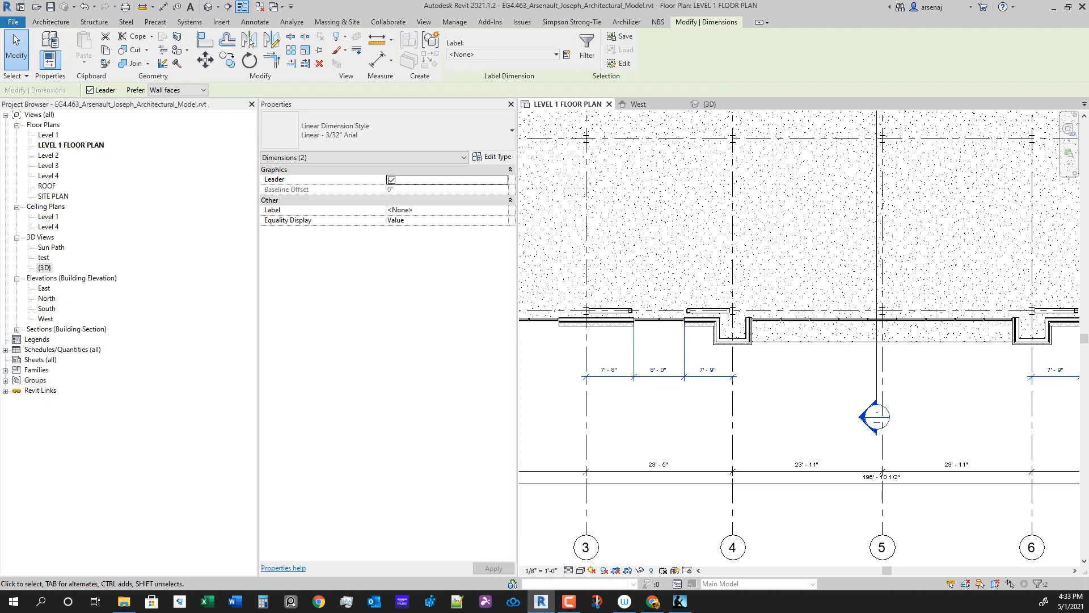
pyautogui.press('Delete')
# Step: Open the North elevation view from its elevation marker between grids B and C in the floor plan
pyautogui.scroll(-1, 926, 523)
pyautogui.moveTo(925, 523); pyautogui.dragTo(589, 440, button='middle')
pyautogui.scroll(-1, 744, 429)
pyautogui.scroll(3, 931, 359)
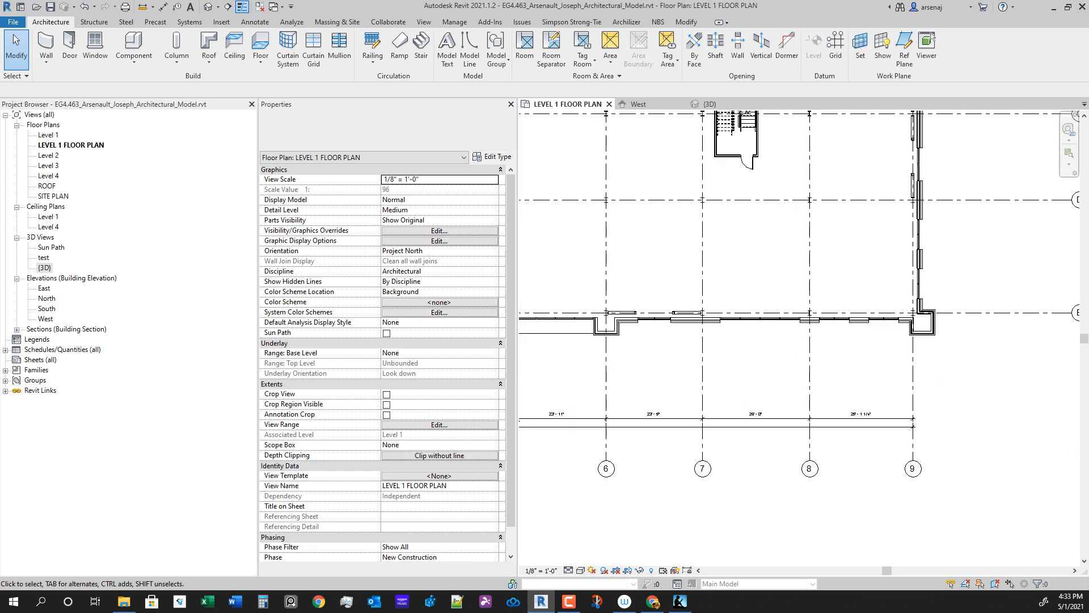
pyautogui.scroll(-1, 906, 379)
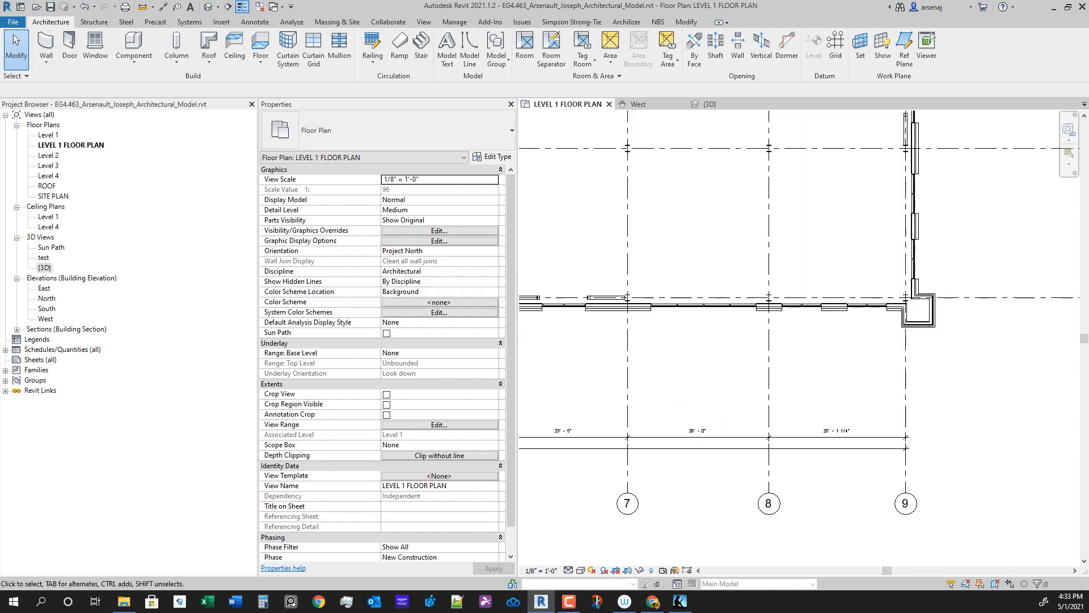
pyautogui.moveTo(914, 255); pyautogui.dragTo(944, 441, button='middle')
pyautogui.scroll(-2, 934, 360)
pyautogui.scroll(-2, 737, 374)
pyautogui.moveTo(737, 374); pyautogui.dragTo(996, 372, button='middle')
pyautogui.moveTo(709, 358); pyautogui.dragTo(913, 376, button='middle')
pyautogui.scroll(1, 794, 348)
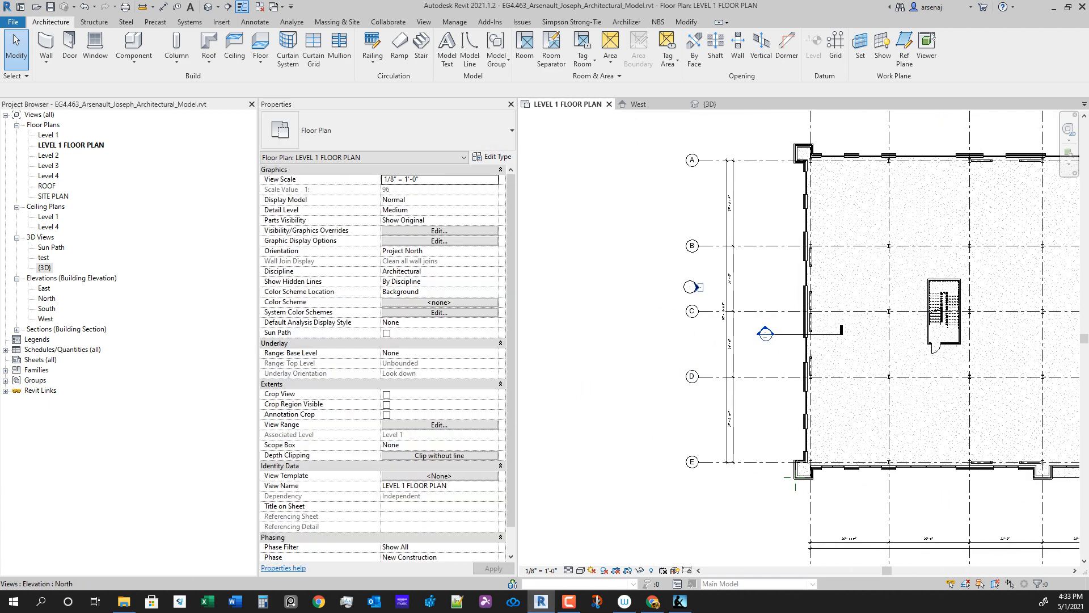
pyautogui.click(696, 287)
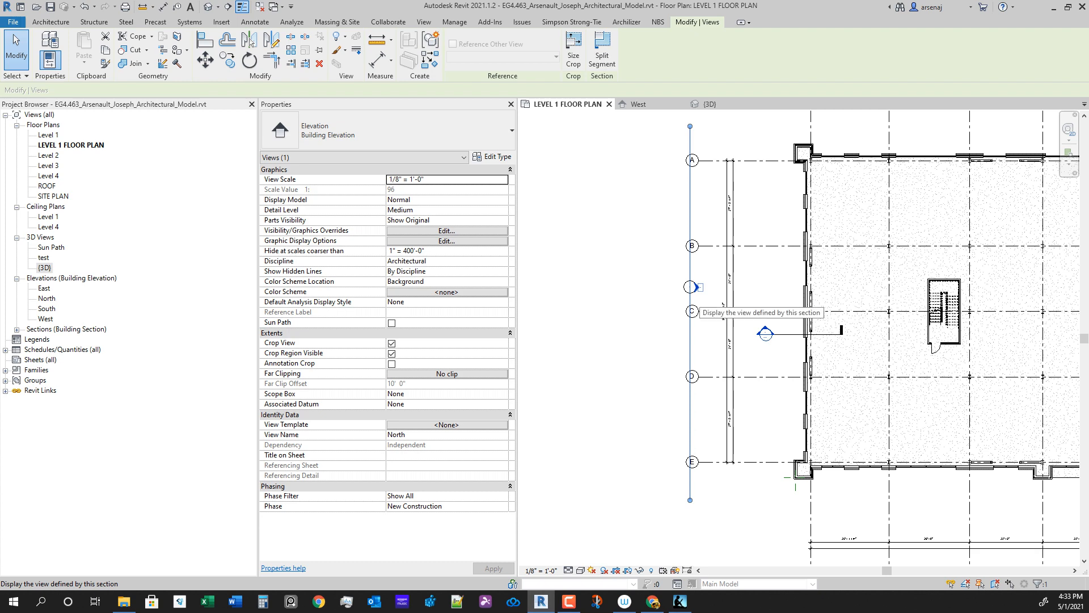
pyautogui.doubleClick(697, 287)
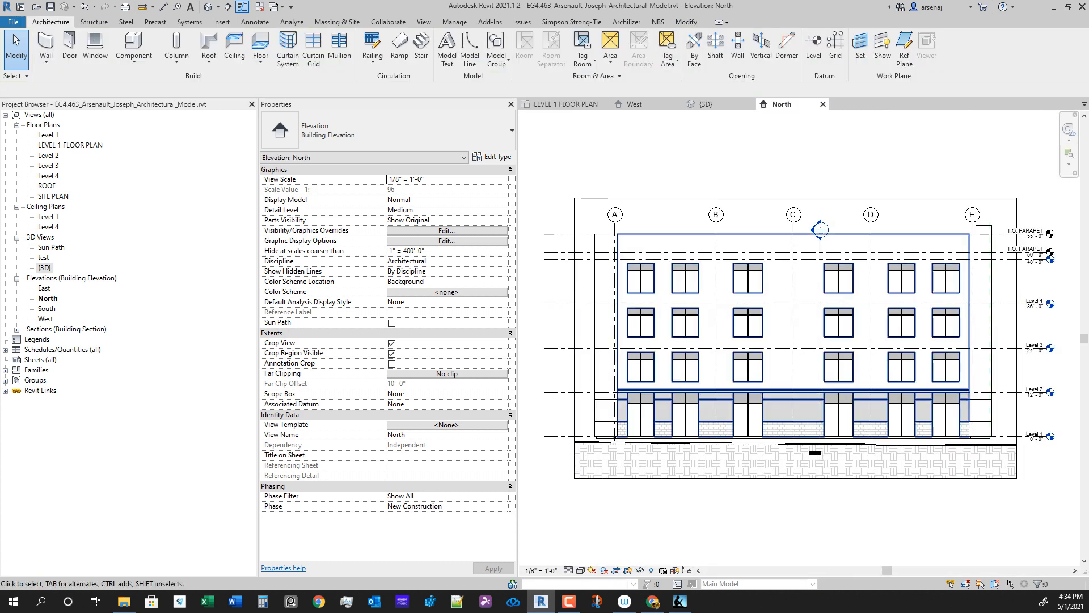
# Step: Examine the stacked wall's brick pattern beside the ground-floor storefronts in the North elevation, and return to the LEVEL 1 FLOOR PLAN view
pyautogui.scroll(3, 819, 465)
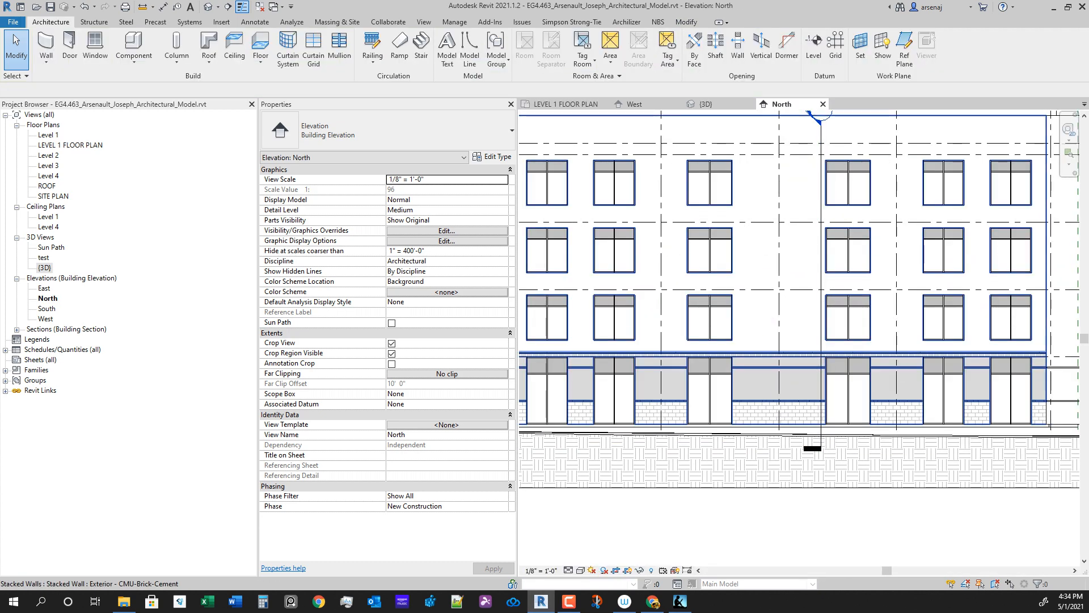
pyautogui.click(732, 414)
pyautogui.scroll(2, 717, 416)
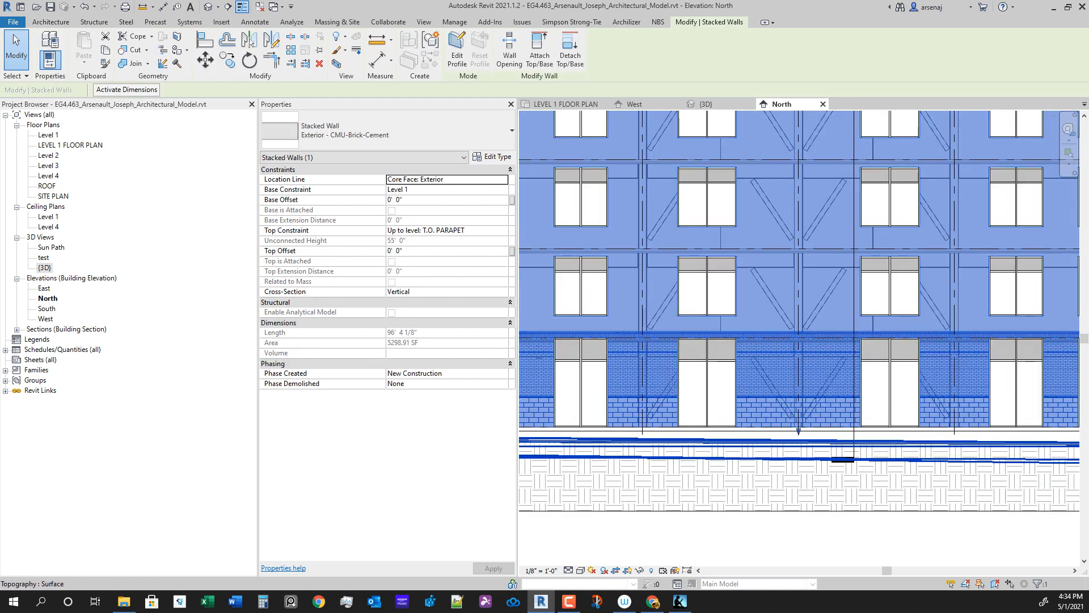
pyautogui.press('Escape')
pyautogui.click(566, 103)
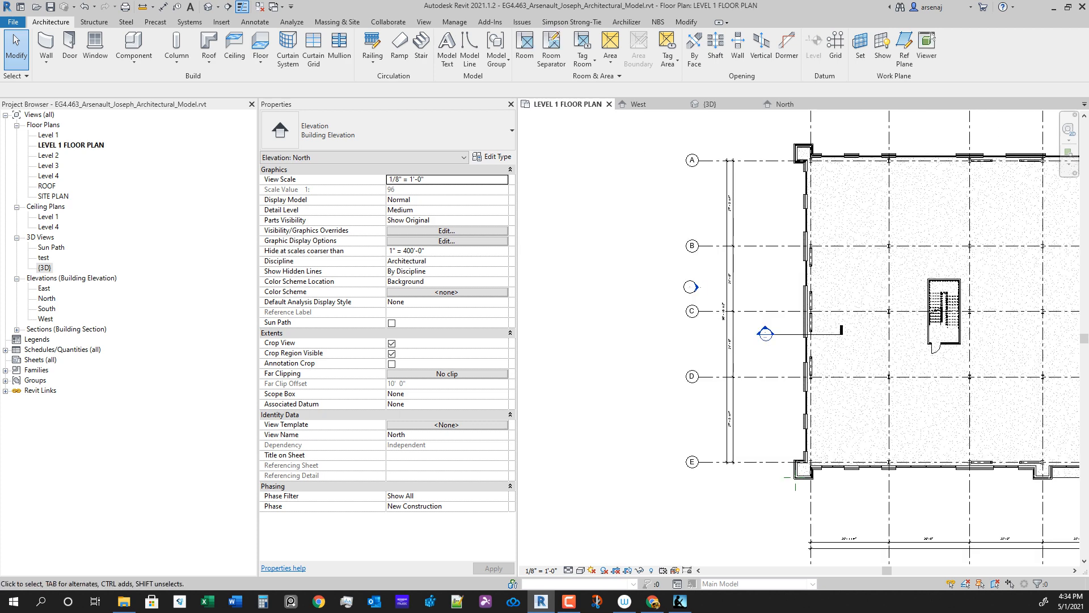
# Step: Add an aligned dimension string from grid D across both edges of the storefront to grid C
pyautogui.scroll(4, 826, 425)
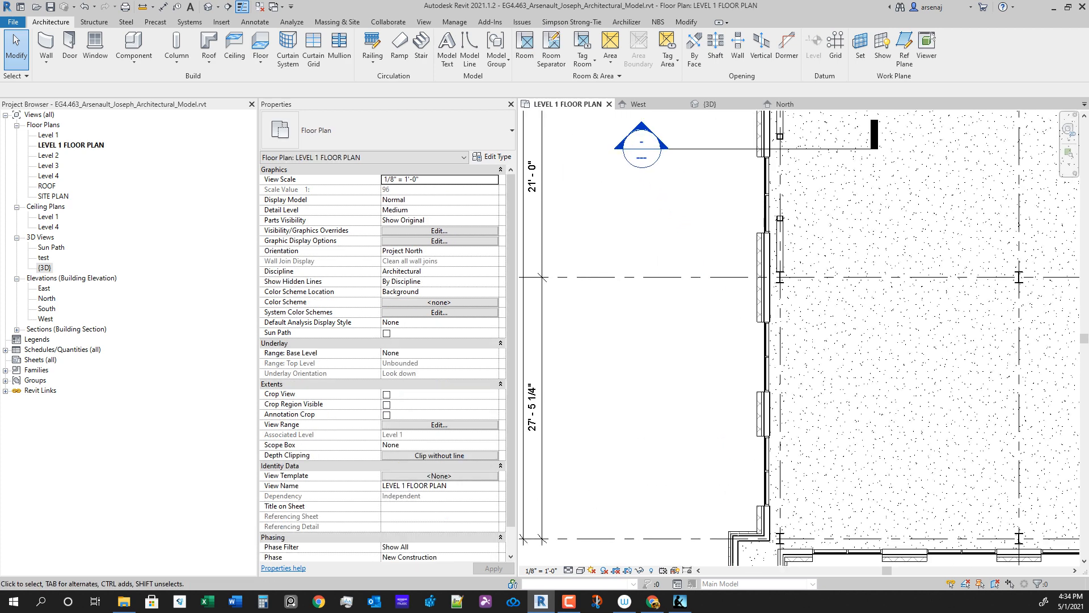
pyautogui.press('d')
pyautogui.press('i')
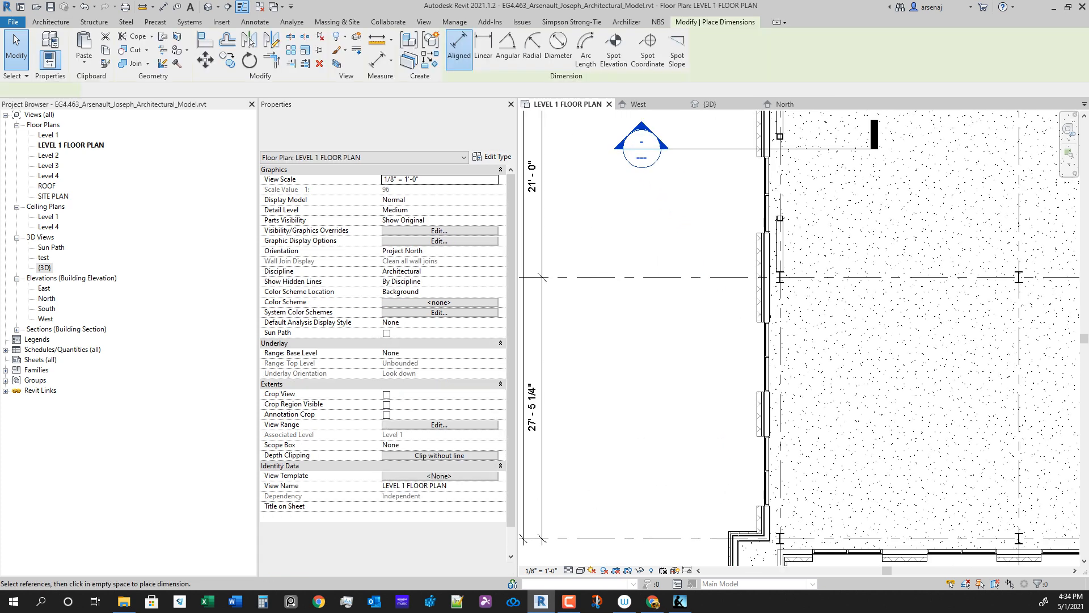
pyautogui.moveTo(780, 315); pyautogui.dragTo(766, 440, button='middle')
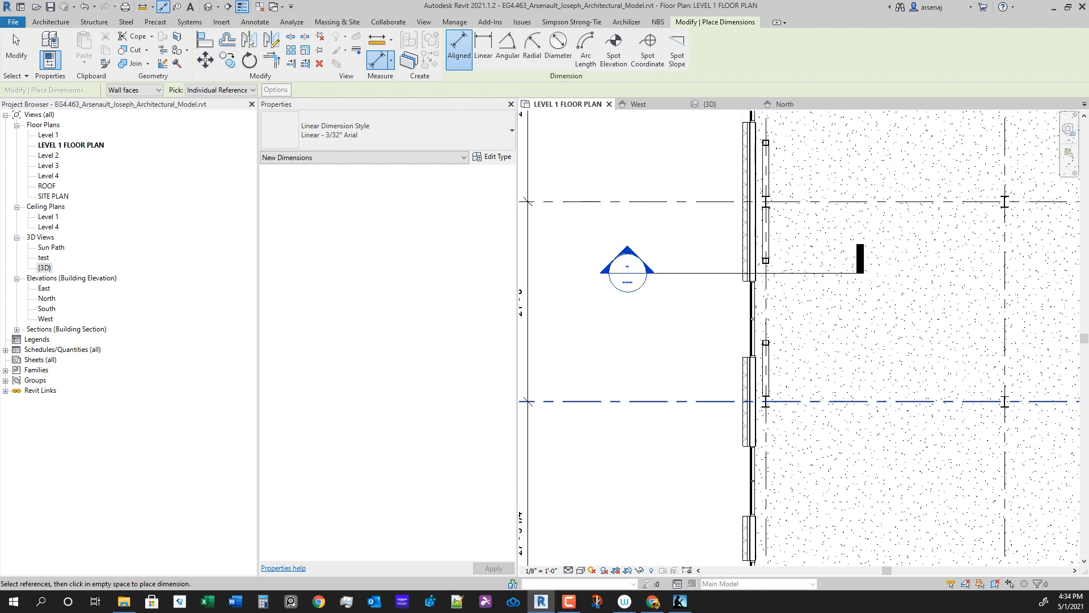
pyautogui.scroll(4, 763, 363)
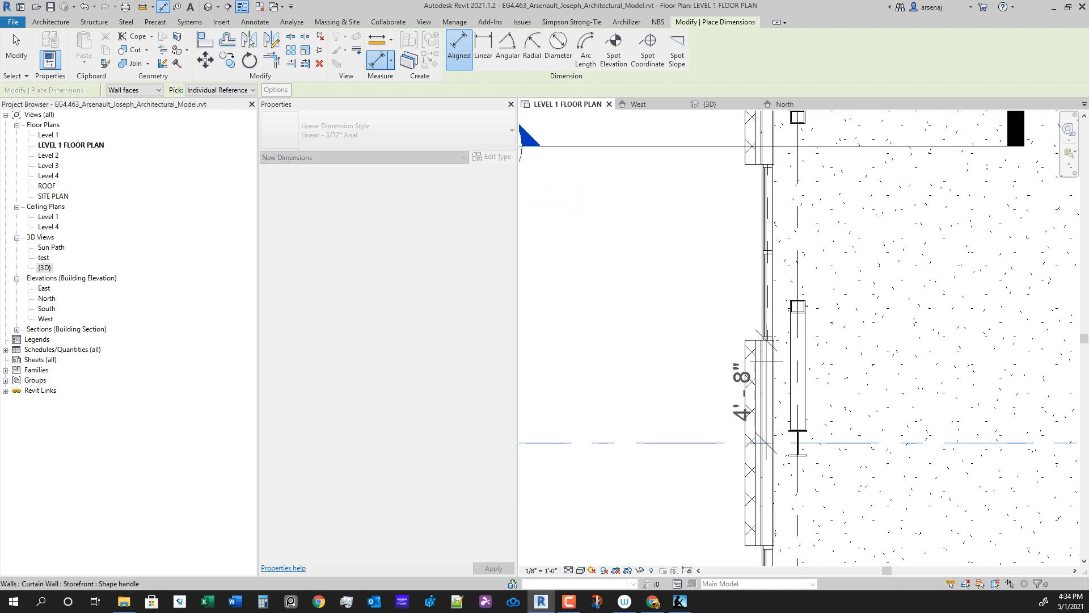
pyautogui.scroll(-3, 766, 361)
pyautogui.moveTo(766, 361); pyautogui.dragTo(751, 394, button='middle')
pyautogui.scroll(4, 758, 318)
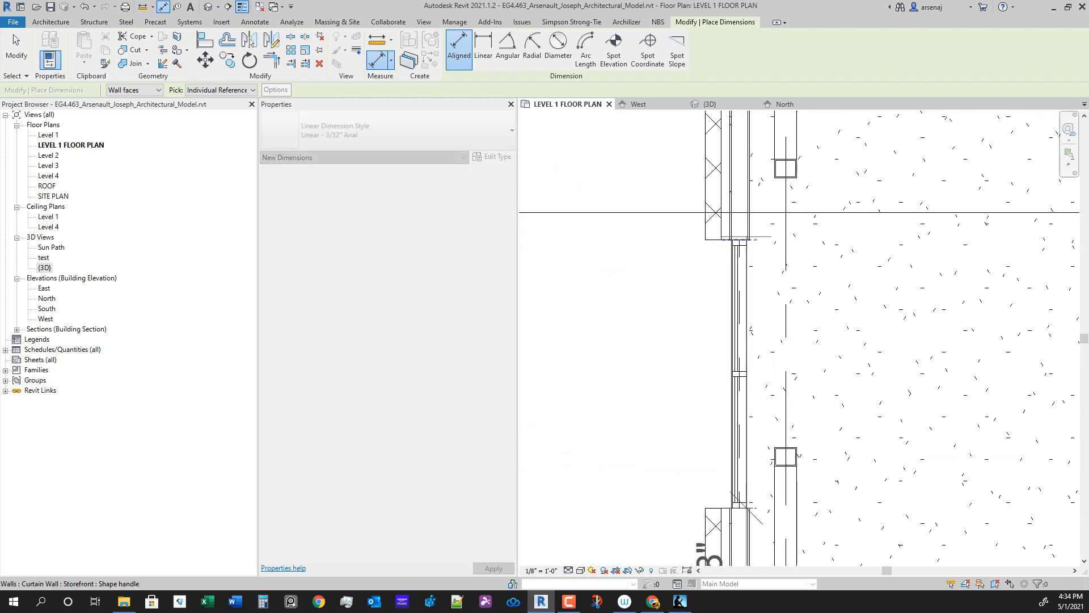
pyautogui.click(747, 239)
pyautogui.scroll(-3, 745, 244)
pyautogui.moveTo(745, 244); pyautogui.dragTo(748, 338, button='middle')
pyautogui.scroll(1, 717, 302)
pyautogui.click(699, 186)
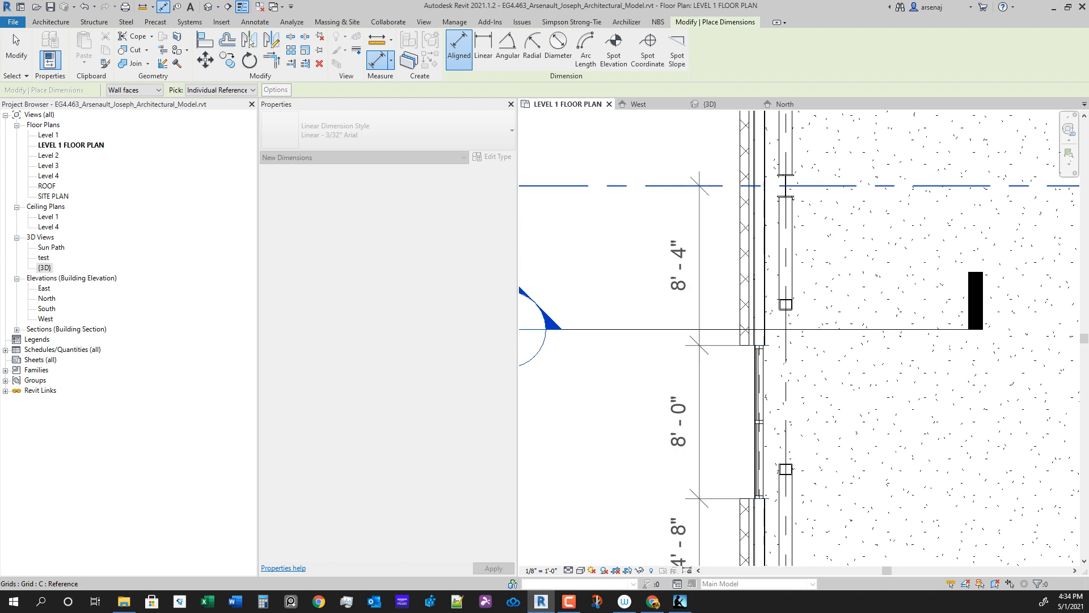
pyautogui.scroll(-2, 689, 288)
pyautogui.click(666, 289)
pyautogui.press('Escape')
pyautogui.press('Escape')
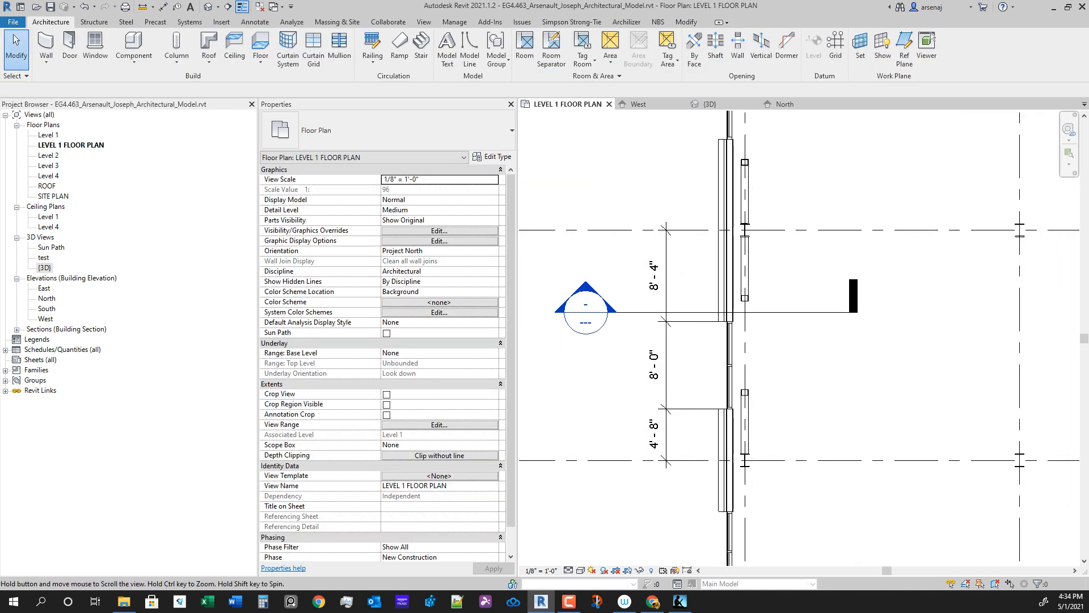
# Step: Move the storefront between grids C and D by setting its distance from grid D to 6'-6"
pyautogui.moveTo(731, 351); pyautogui.dragTo(732, 347, button='middle')
pyautogui.click(730, 347)
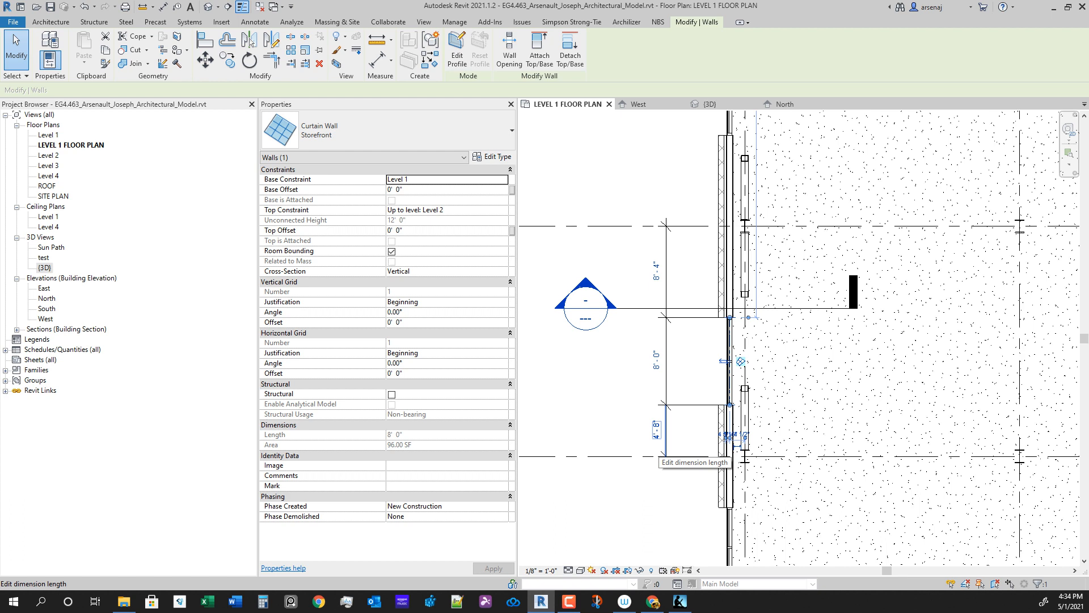
pyautogui.click(657, 443)
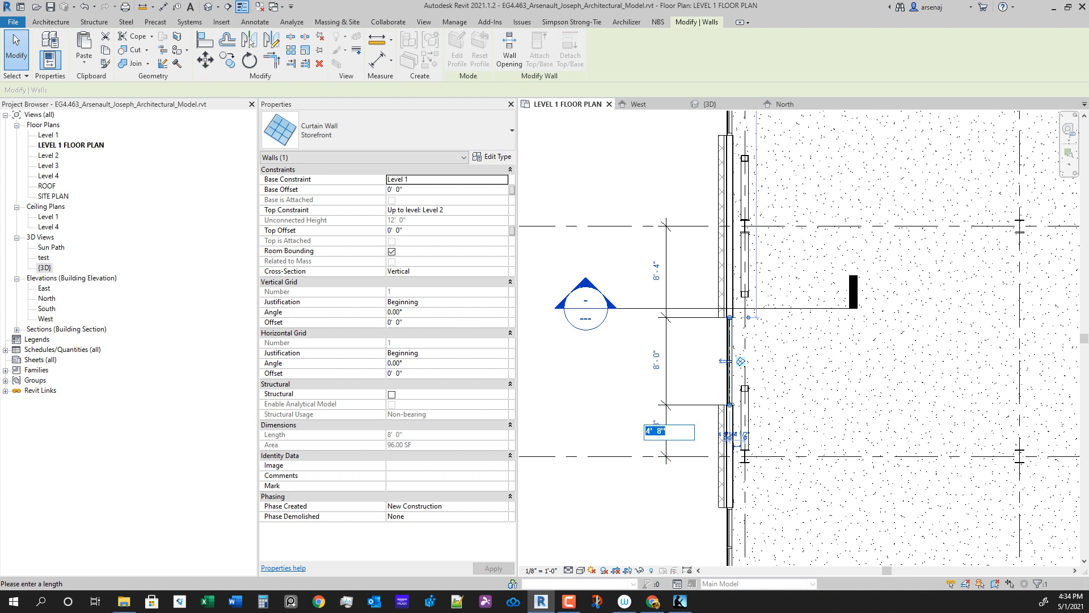
pyautogui.write('6')
pyautogui.press('Return')
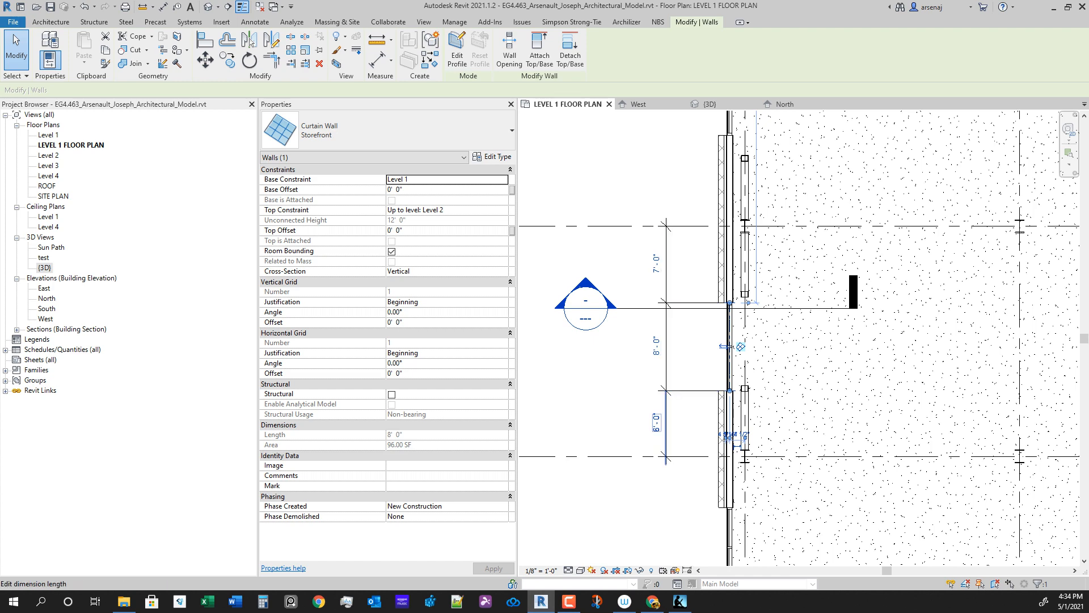
pyautogui.click(657, 422)
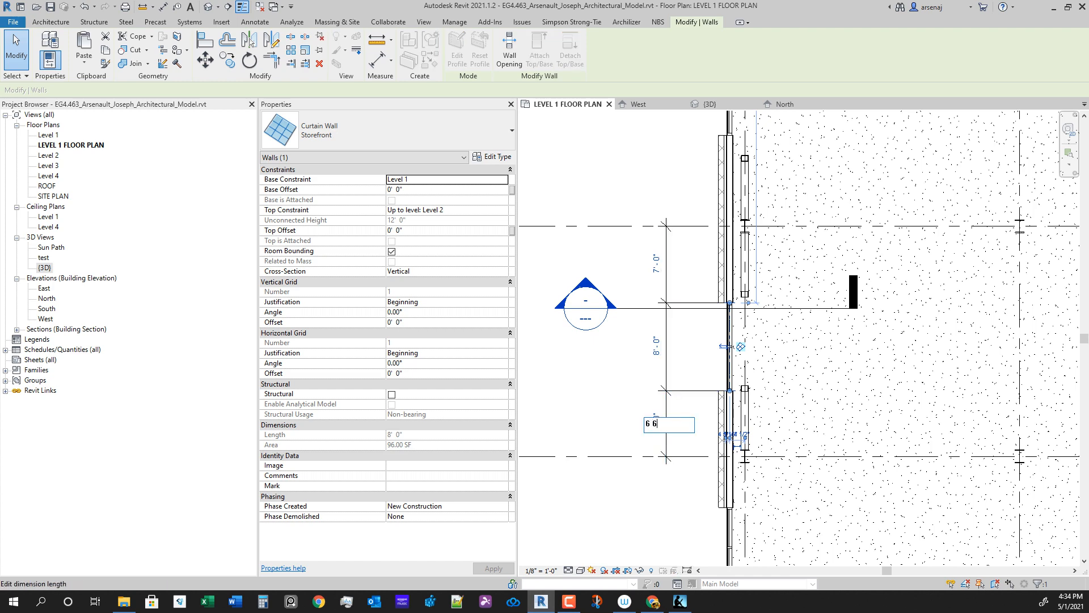
pyautogui.write('6 6')
pyautogui.press('Return')
pyautogui.press('Escape')
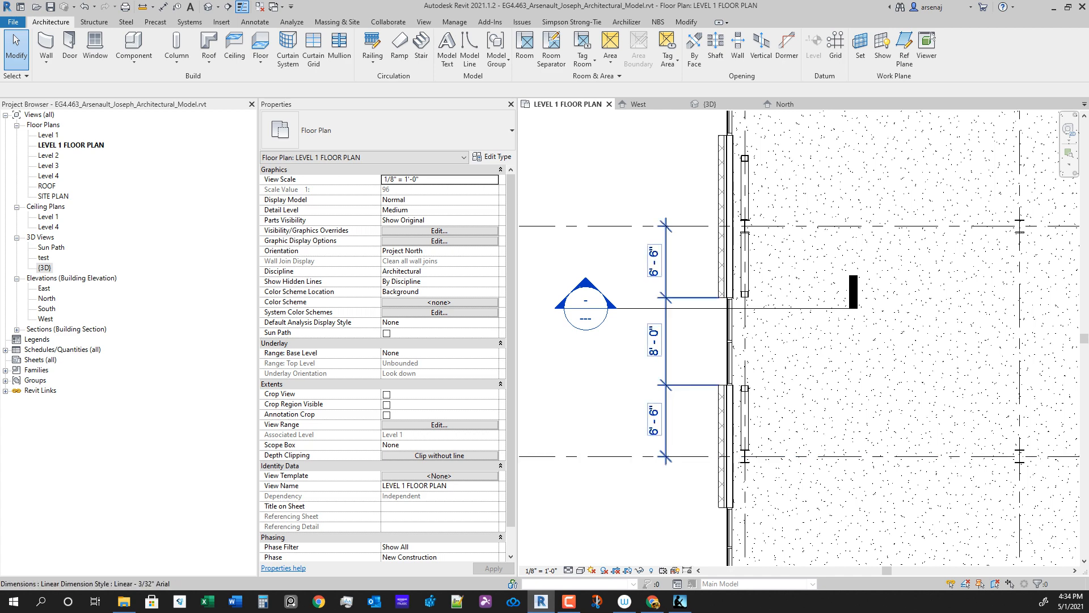
pyautogui.scroll(-3, 706, 544)
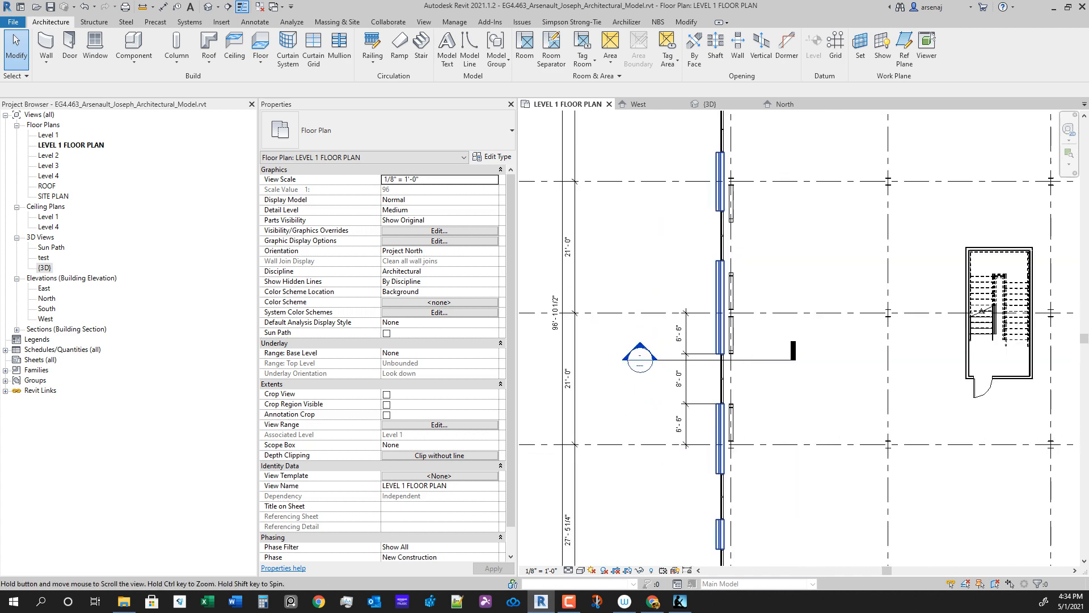
pyautogui.press('d')
pyautogui.press('i')
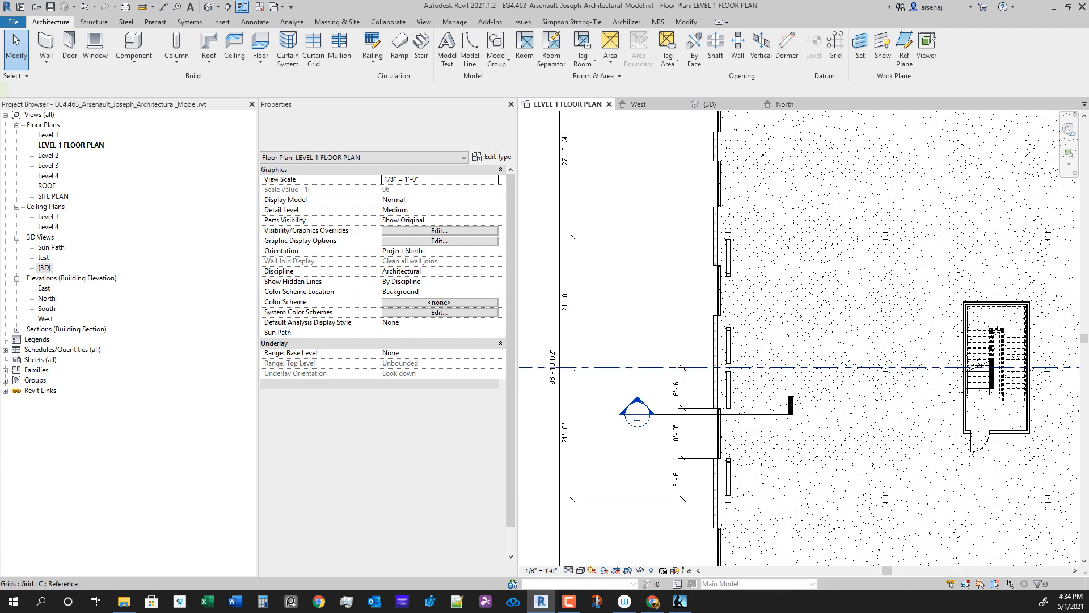
pyautogui.press('Escape')
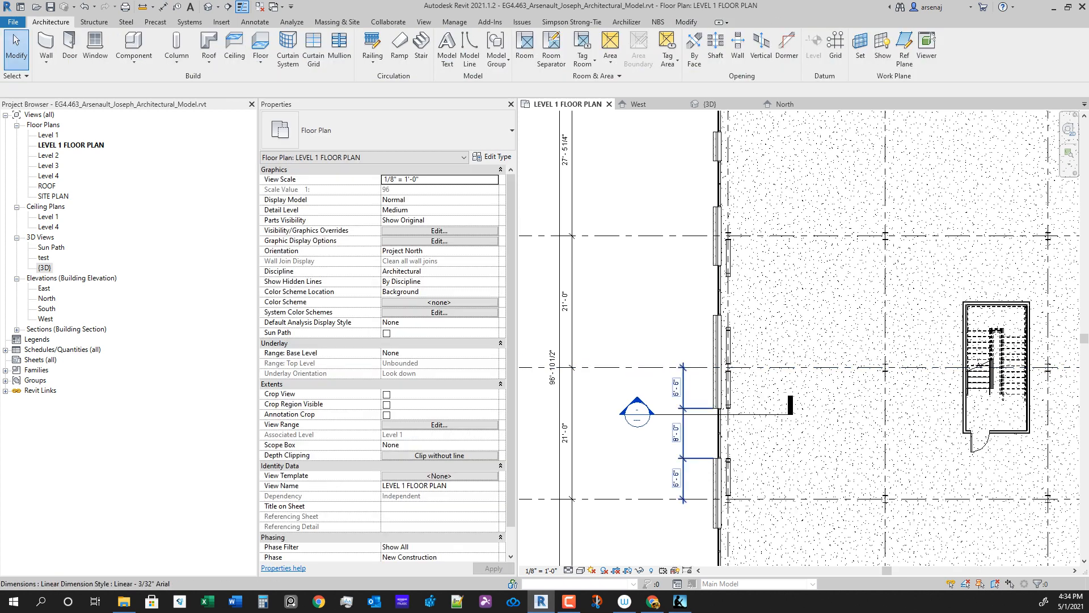
# Step: Extend the existing dimension string with witness lines at both edges of the storefront between grids B and C and at grid B
pyautogui.click(683, 367)
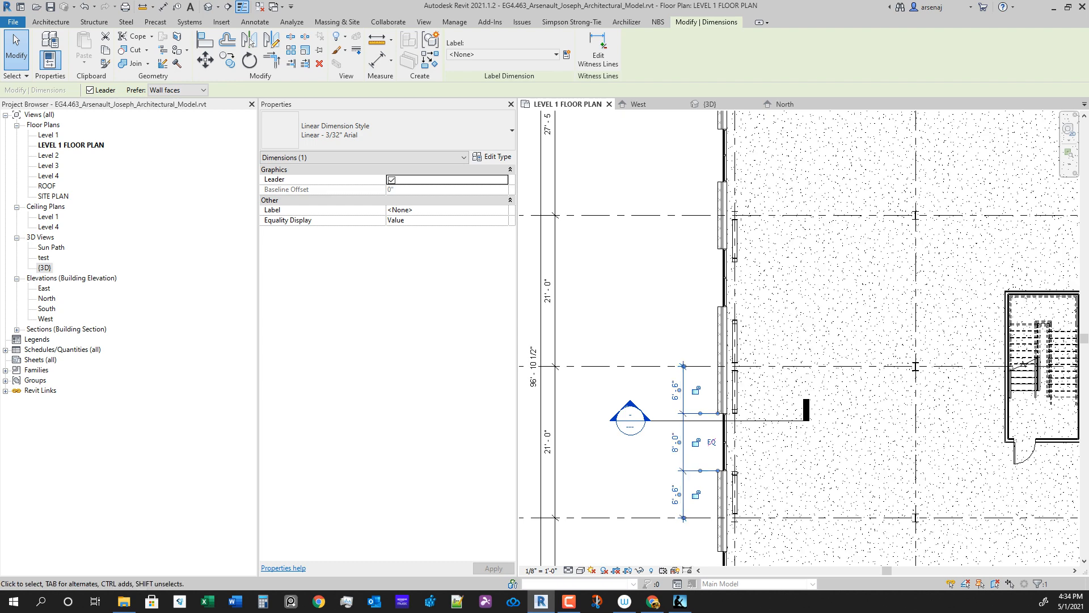
pyautogui.click(597, 50)
pyautogui.scroll(2, 699, 330)
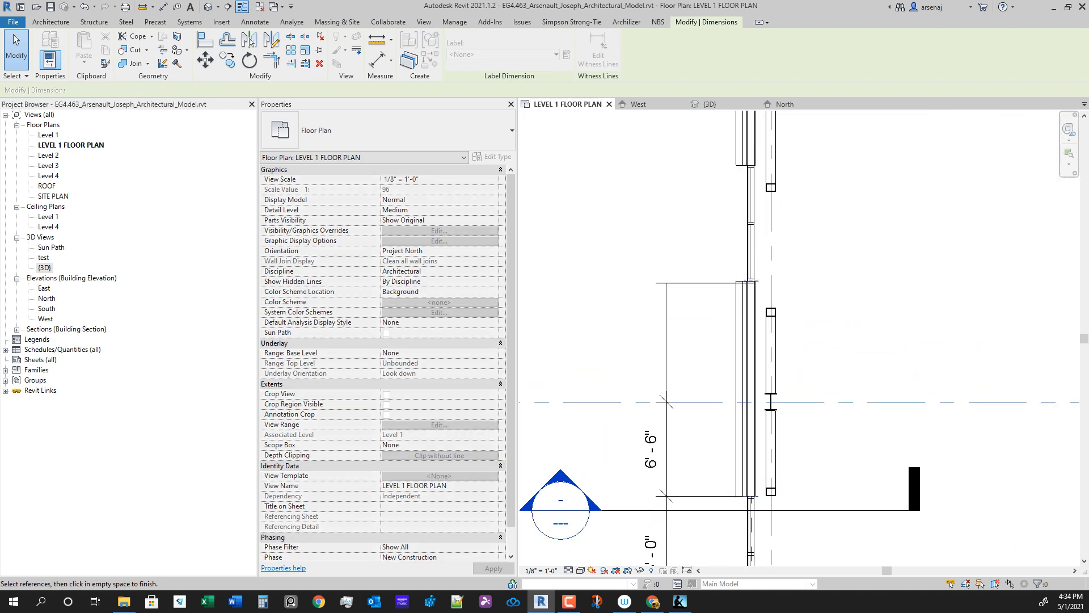
pyautogui.click(751, 281)
pyautogui.scroll(-1, 744, 283)
pyautogui.moveTo(744, 284); pyautogui.dragTo(731, 381, button='middle')
pyautogui.scroll(2, 723, 338)
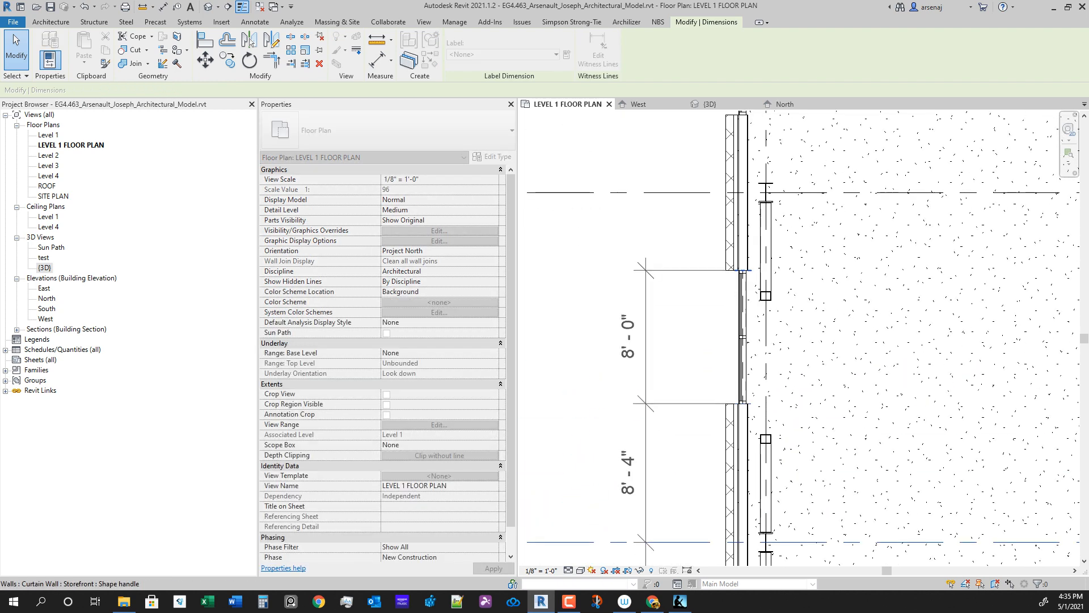
pyautogui.click(688, 234)
pyautogui.scroll(-3, 673, 269)
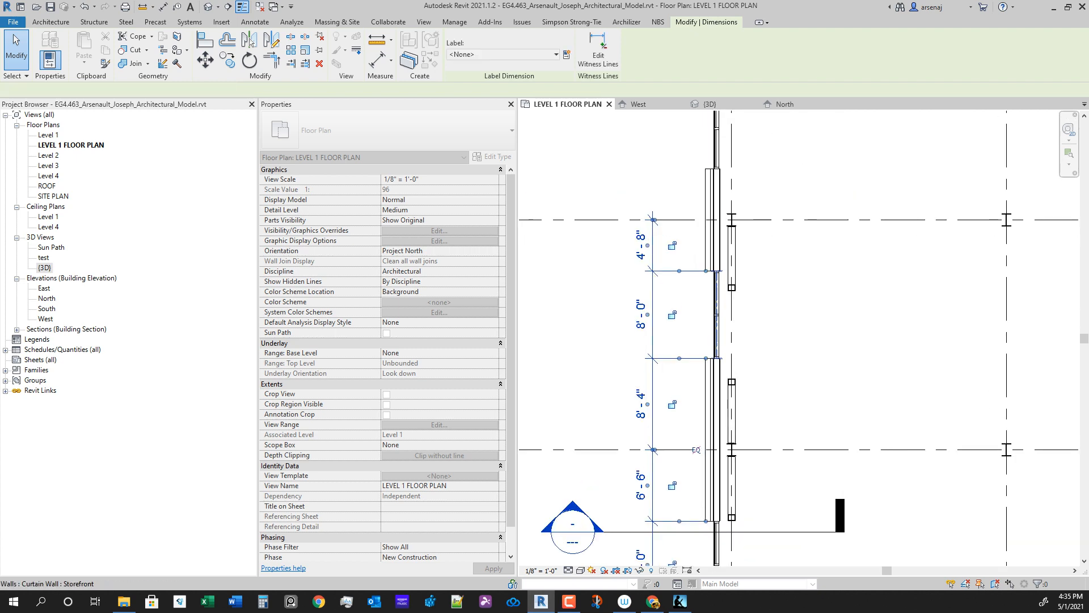
pyautogui.press('Escape')
# Step: Move the storefront between grids B and C by setting its distance from grid C to 6'-6"
pyautogui.scroll(2, 719, 341)
pyautogui.click(718, 339)
pyautogui.scroll(-3, 717, 339)
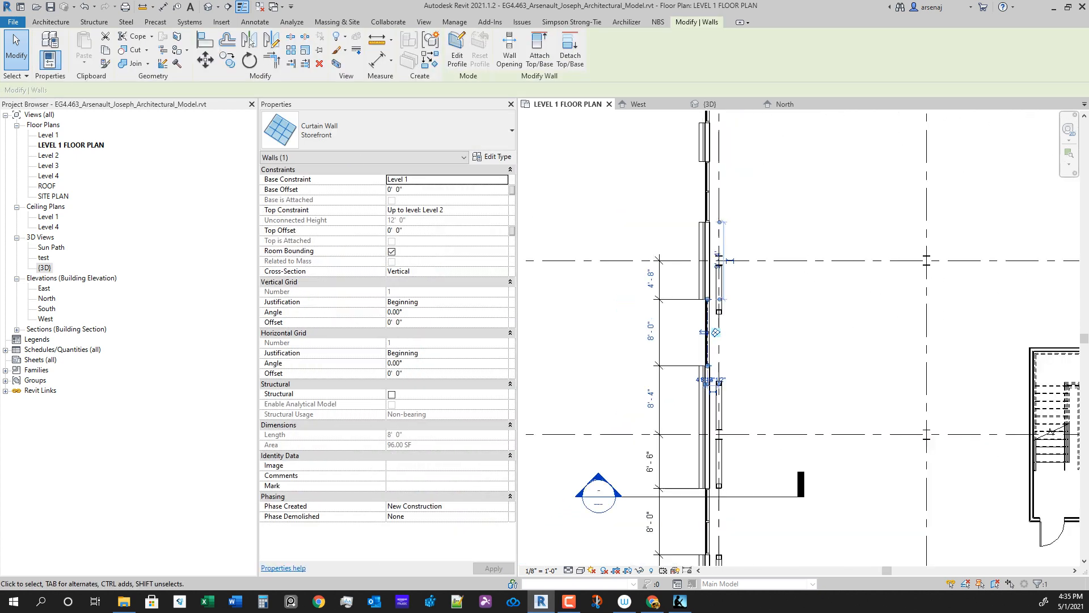
pyautogui.scroll(2, 680, 341)
pyautogui.click(642, 336)
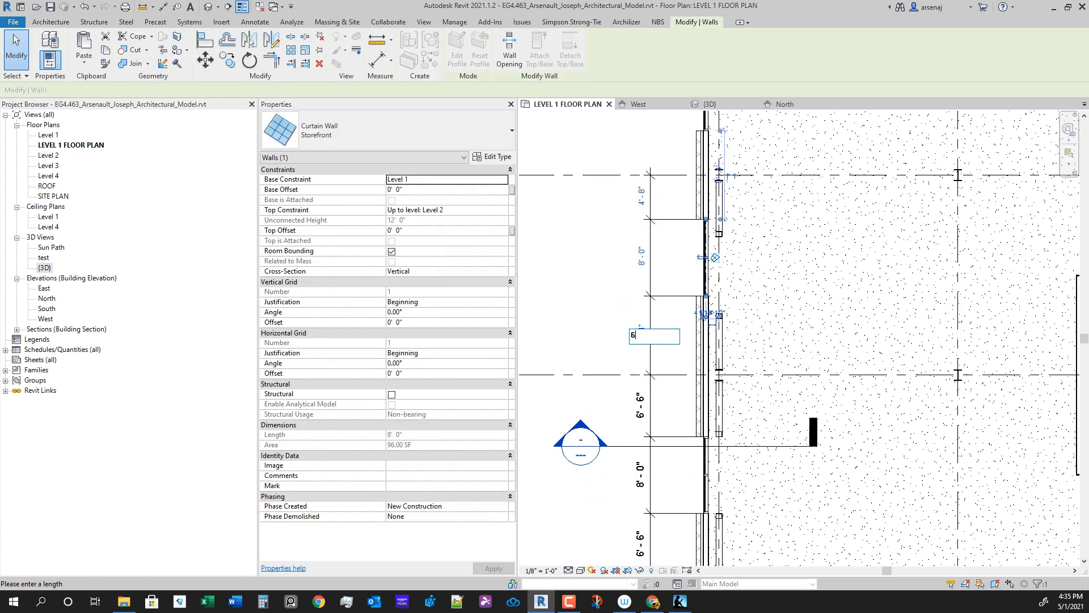
pyautogui.press('Escape')
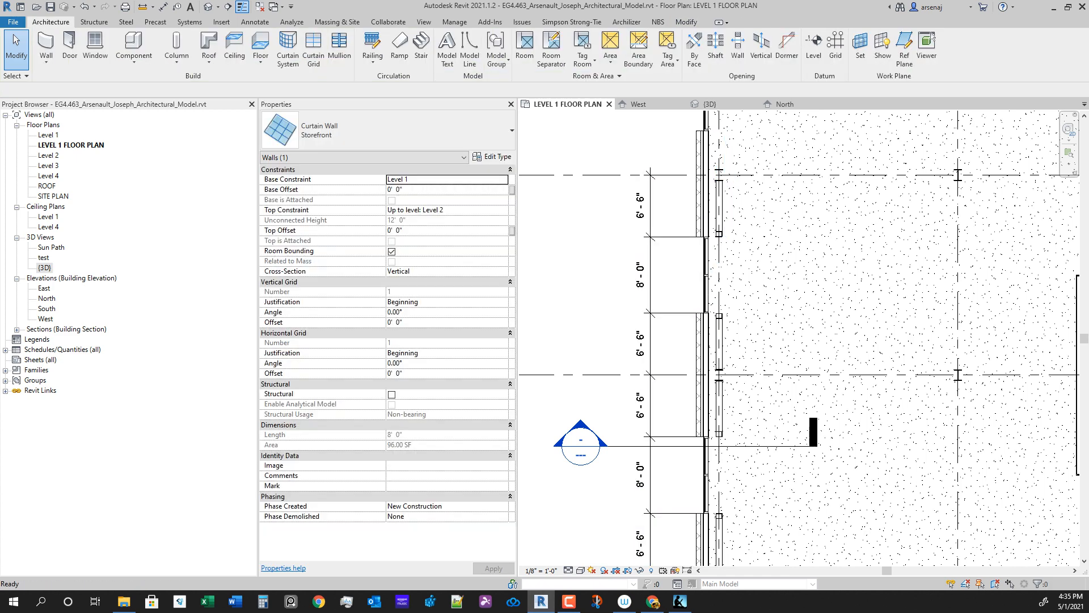
# Step: Switch to the {3D} view and examine the brick and block coursing of the stacked wall around the ground-floor storefronts
pyautogui.scroll(-1, 681, 374)
pyautogui.moveTo(680, 374); pyautogui.dragTo(707, 274, button='middle')
pyautogui.click(706, 104)
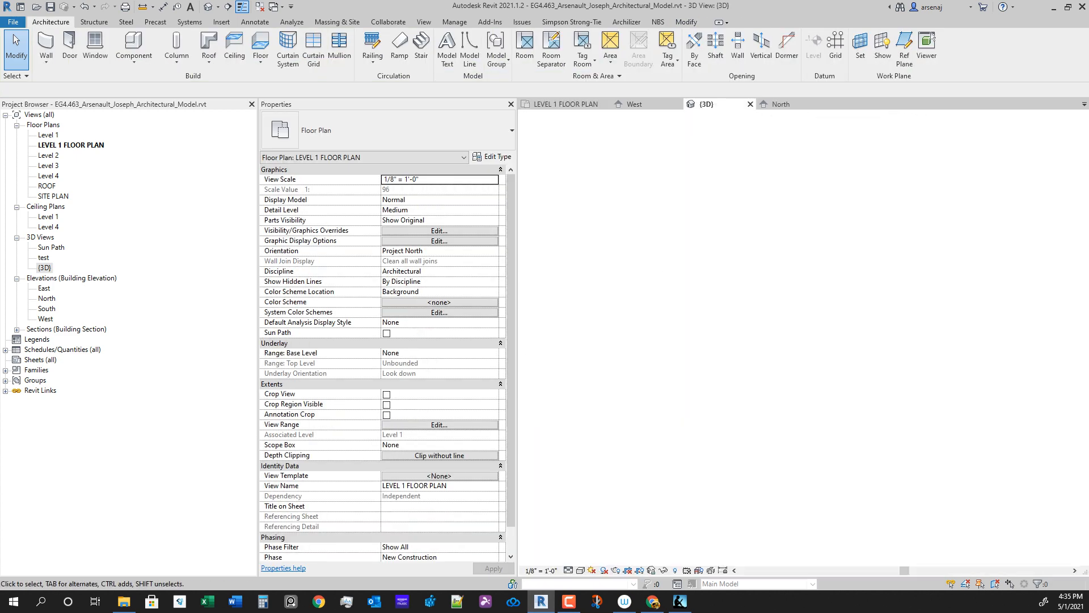
pyautogui.keyDown('shift'); pyautogui.moveTo(681, 341); pyautogui.dragTo(782, 375, button='middle'); pyautogui.keyUp('shift')
pyautogui.scroll(-3, 664, 385)
pyautogui.moveTo(641, 386); pyautogui.dragTo(930, 385, button='middle')
pyautogui.scroll(3, 738, 397)
pyautogui.click(805, 317)
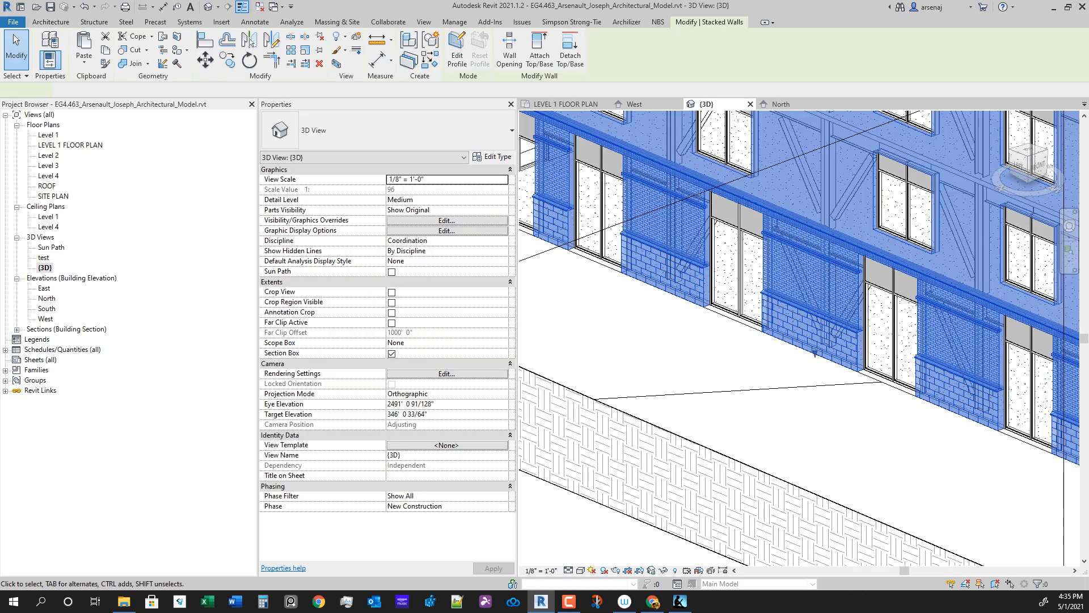
pyautogui.keyDown('shift'); pyautogui.moveTo(805, 318); pyautogui.dragTo(902, 280, button='middle'); pyautogui.keyUp('shift')
pyautogui.keyDown('shift'); pyautogui.moveTo(882, 341); pyautogui.dragTo(861, 366, button='middle'); pyautogui.keyUp('shift')
pyautogui.scroll(2, 880, 334)
pyautogui.press('Escape')
pyautogui.scroll(-5, 861, 357)
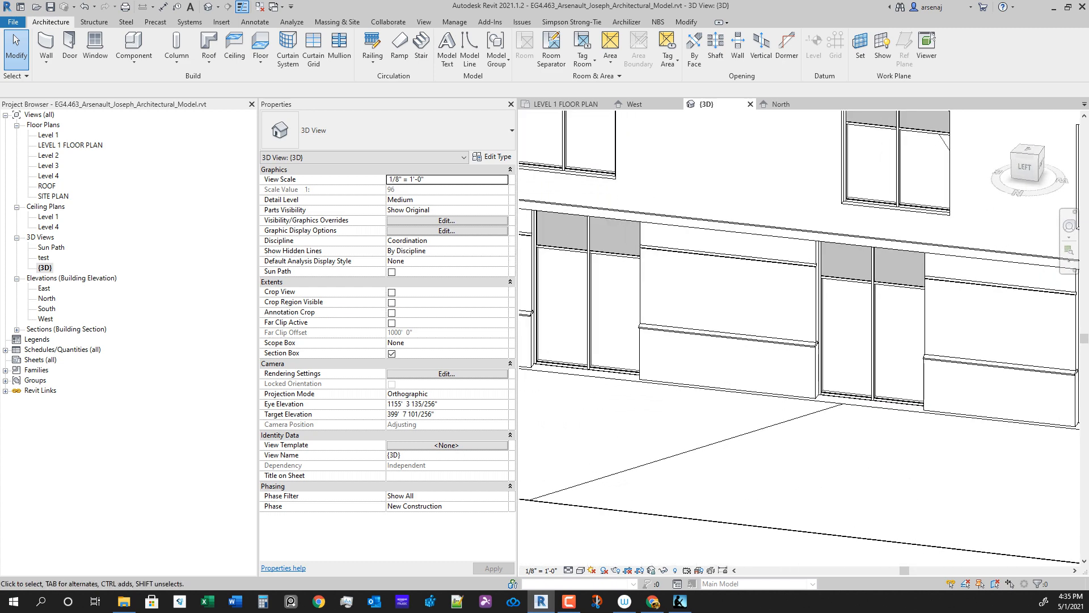
pyautogui.scroll(-2, 841, 447)
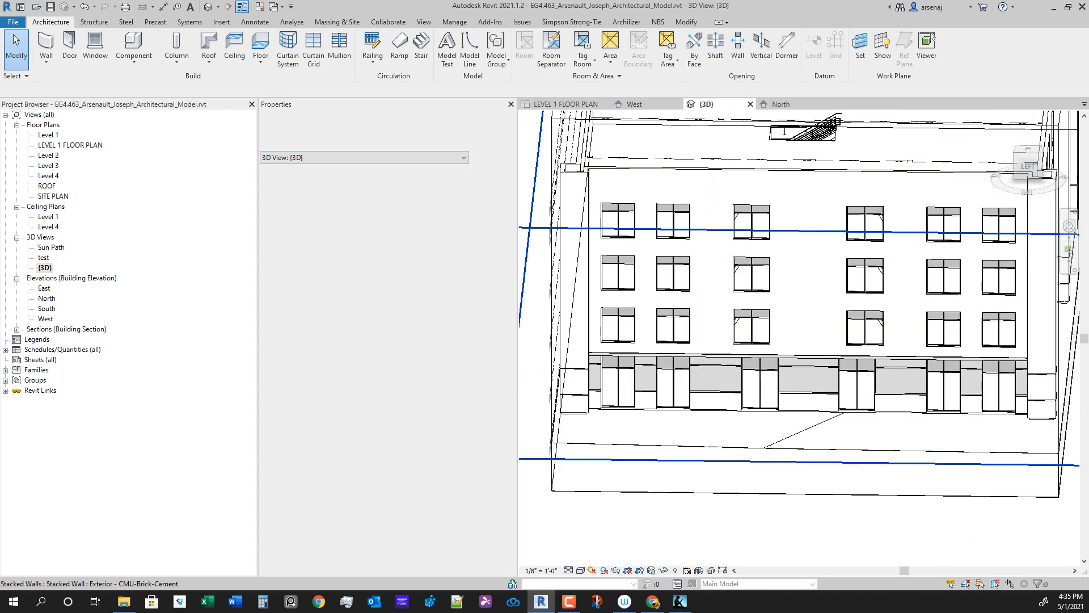
pyautogui.scroll(-1, 841, 447)
pyautogui.keyDown('shift'); pyautogui.moveTo(841, 447); pyautogui.dragTo(847, 441, button='middle'); pyautogui.keyUp('shift')
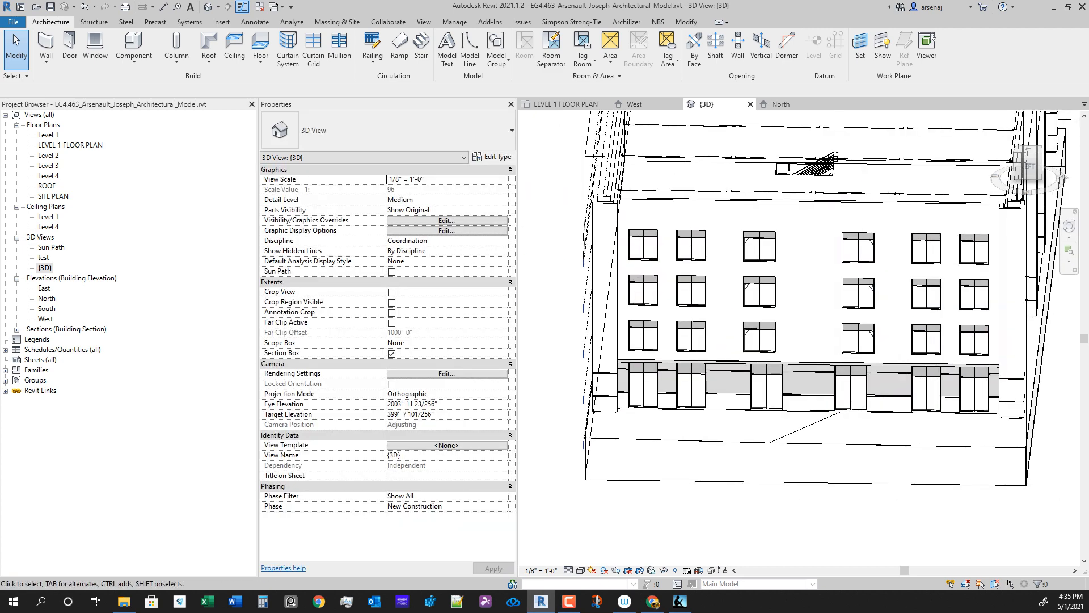
# Step: In the North elevation, align the grid C-side edges of the three upper windows between grids B and C with the storefront below
pyautogui.click(780, 104)
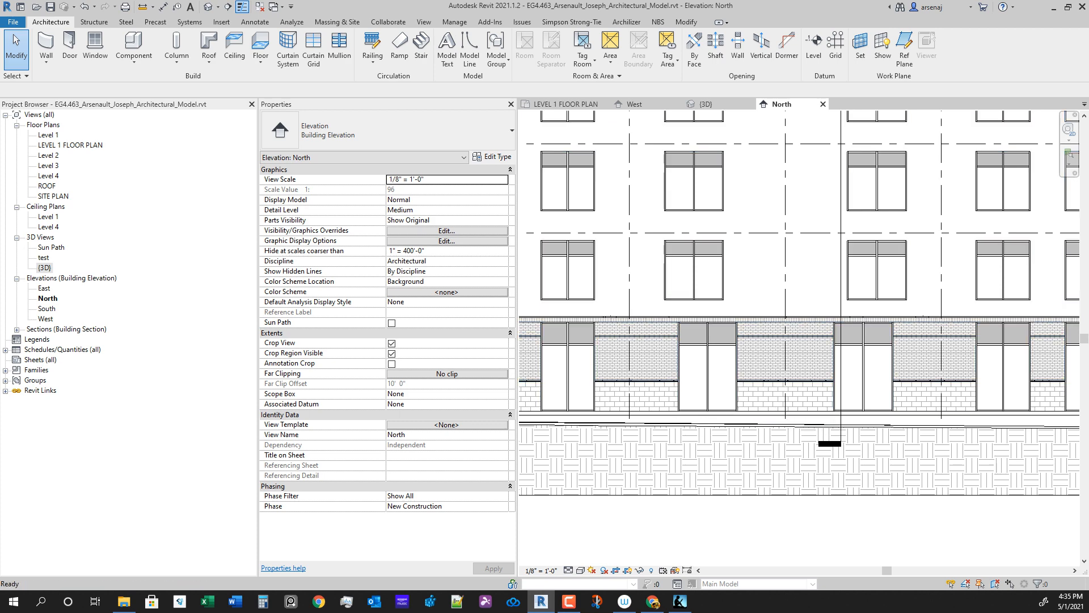
pyautogui.press('a')
pyautogui.press('l')
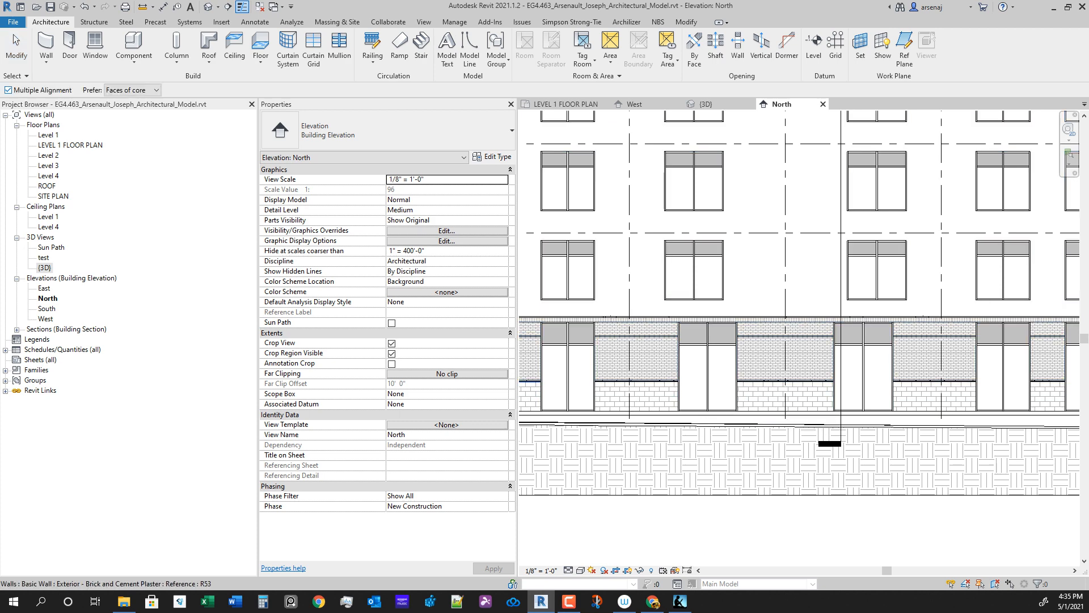
pyautogui.scroll(3, 751, 393)
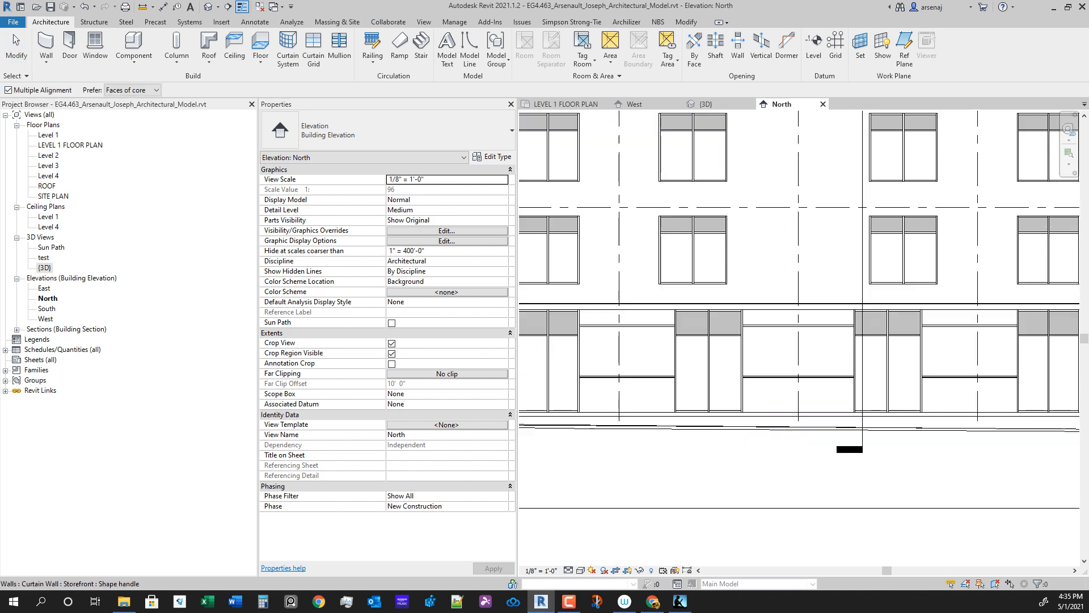
pyautogui.click(729, 347)
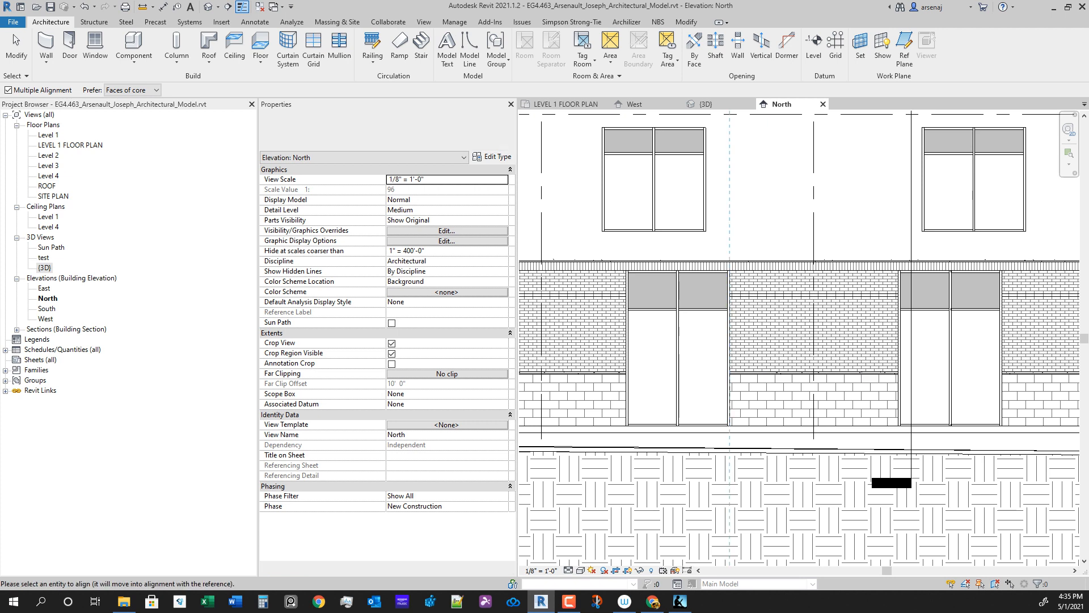
pyautogui.click(705, 180)
pyautogui.scroll(-1, 706, 180)
pyautogui.moveTo(705, 179); pyautogui.dragTo(724, 498, button='middle')
pyautogui.click(702, 295)
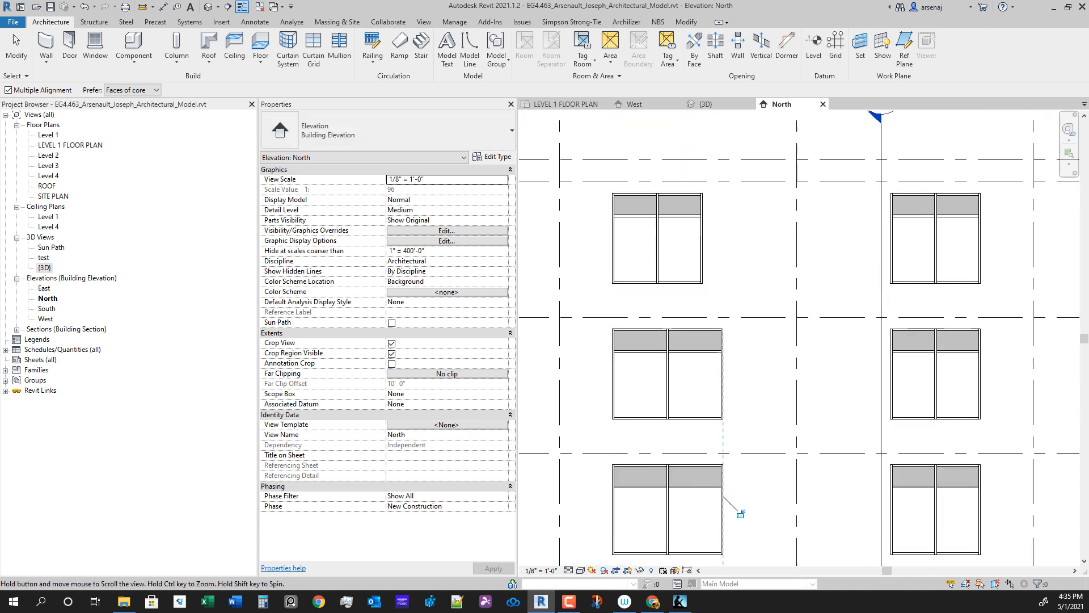
pyautogui.click(702, 266)
pyautogui.scroll(-1, 717, 284)
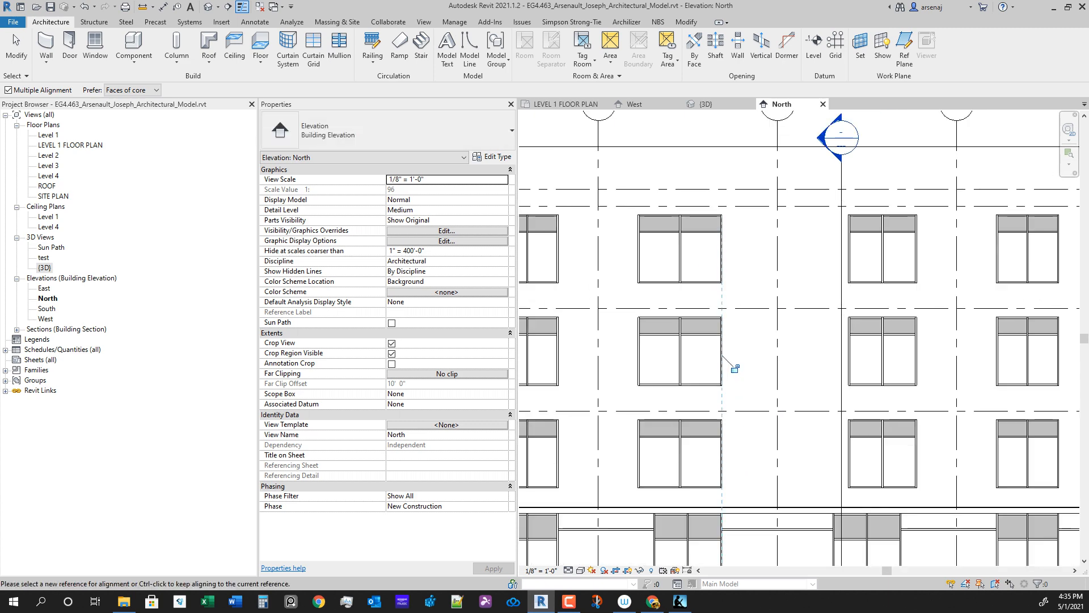
pyautogui.moveTo(717, 283); pyautogui.dragTo(713, 234, button='middle')
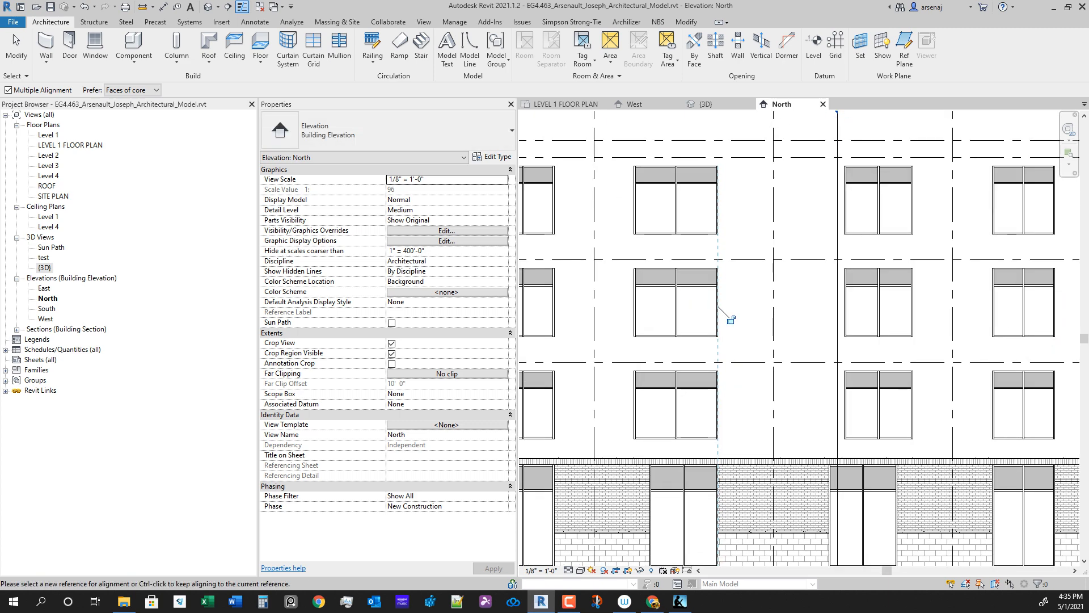
pyautogui.scroll(-1, 731, 319)
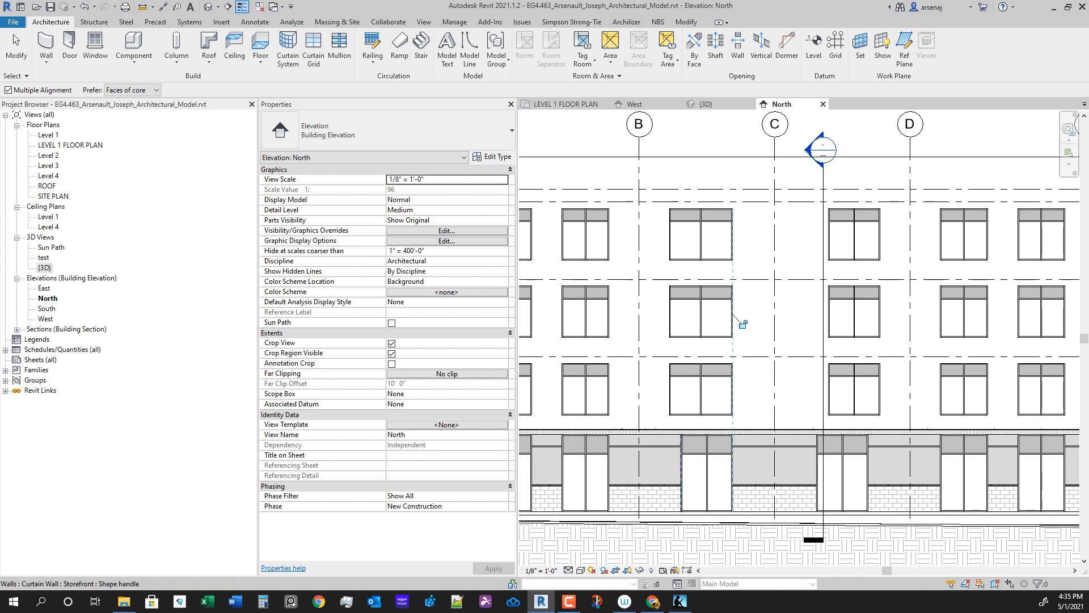
pyautogui.click(680, 472)
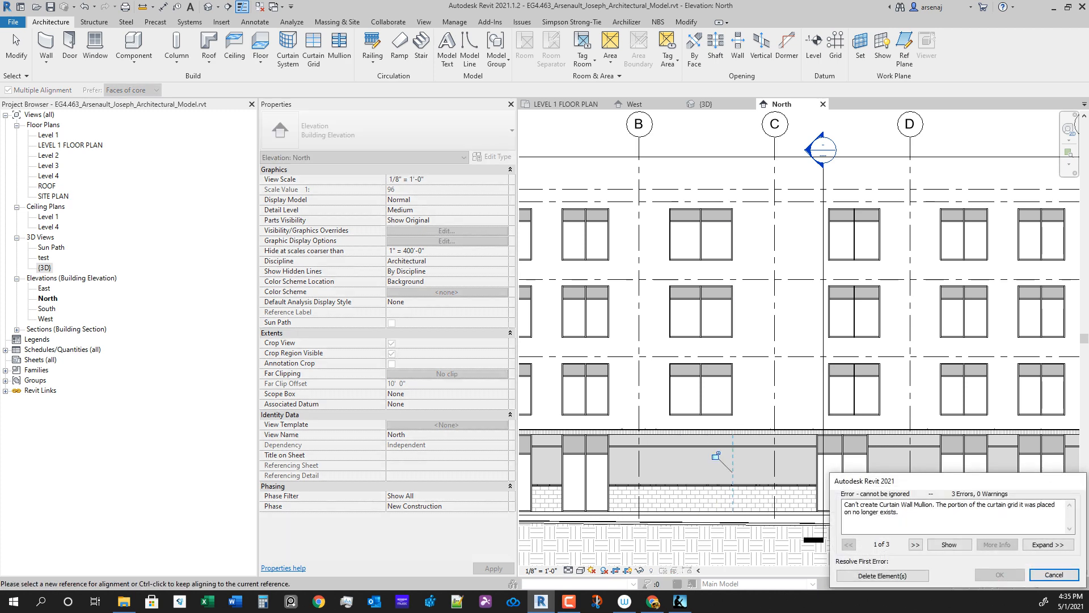
pyautogui.press('Escape')
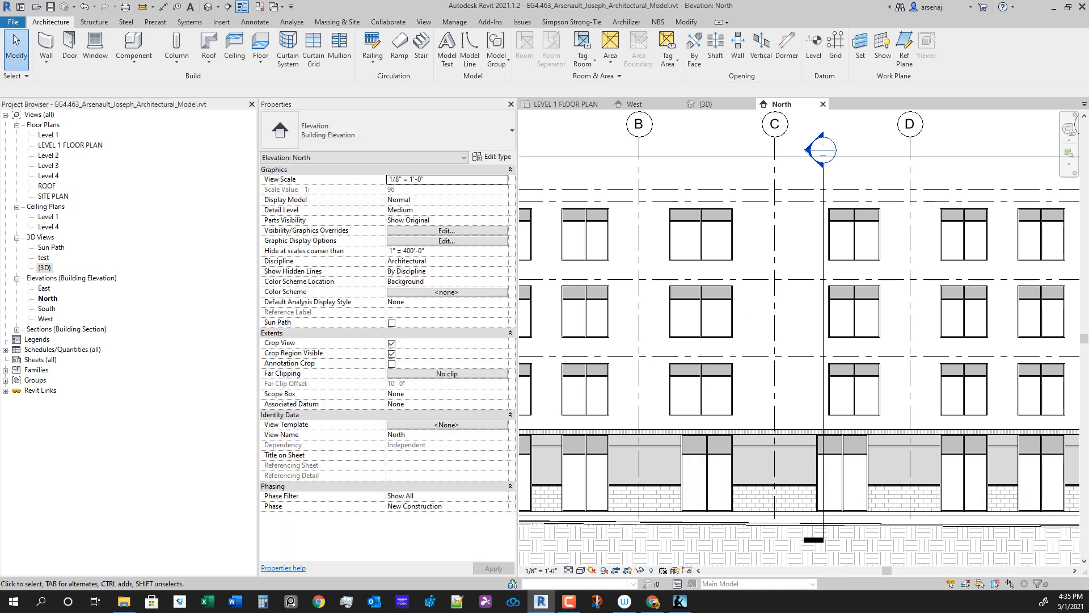
# Step: Align the grid B-side edges of the same three upper windows with the storefront's matching edge
pyautogui.press('a')
pyautogui.press('l')
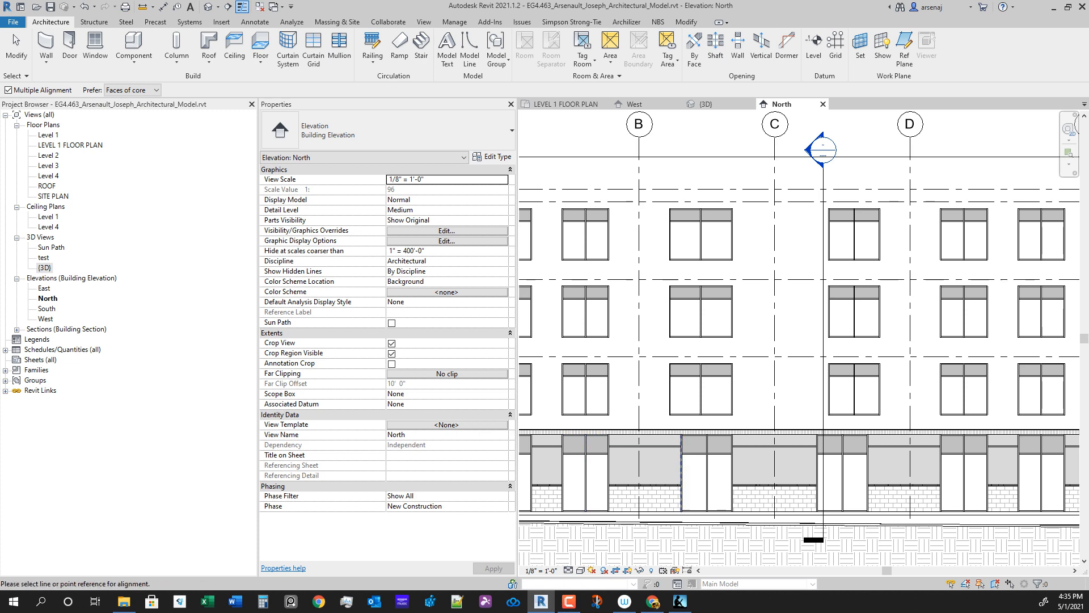
pyautogui.scroll(1, 681, 430)
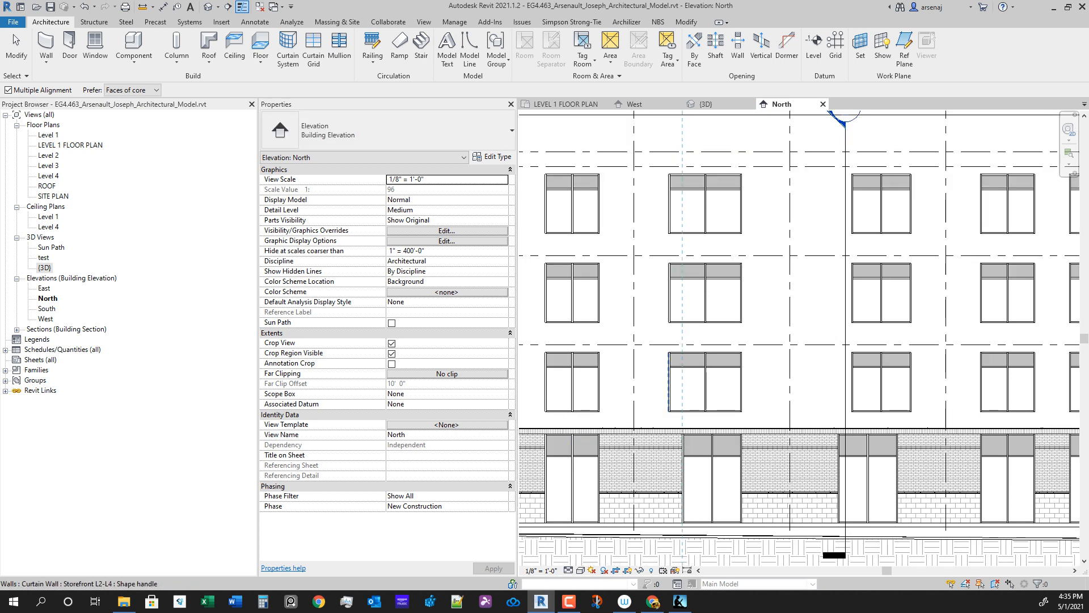
pyautogui.click(668, 391)
pyautogui.click(669, 293)
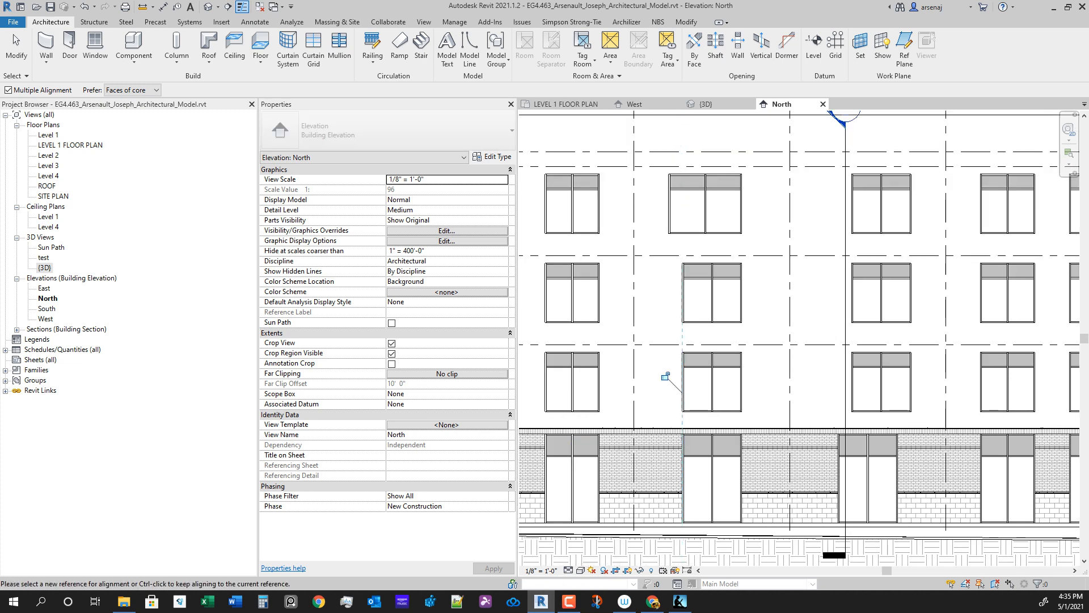
pyautogui.click(670, 207)
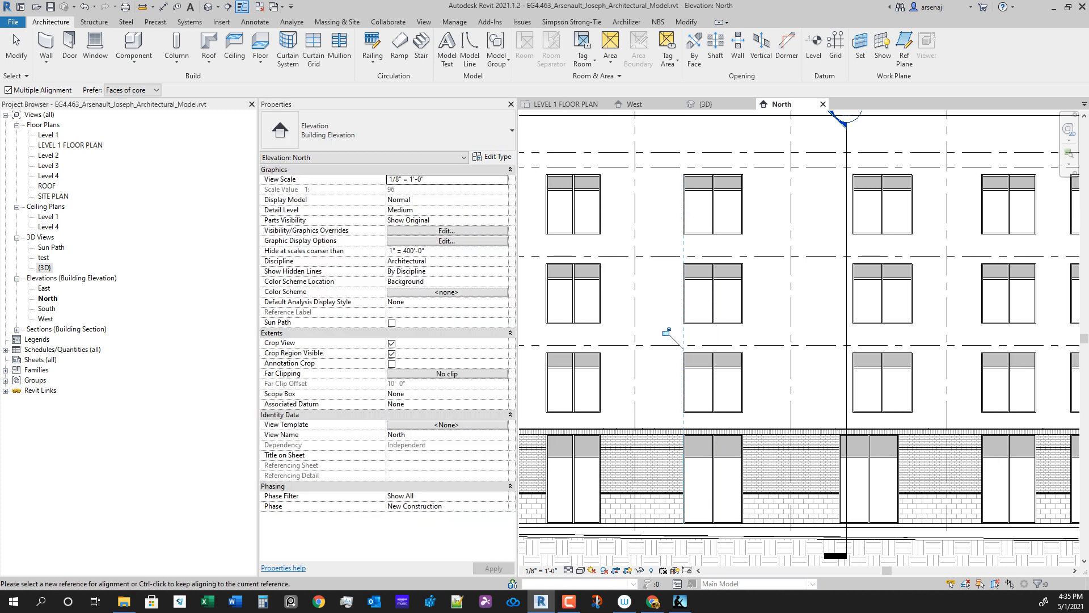
# Step: Align the grid C-side edges of the three upper windows between grids C and D with the storefront below
pyautogui.scroll(-1, 685, 426)
pyautogui.moveTo(685, 426); pyautogui.dragTo(635, 363, button='middle')
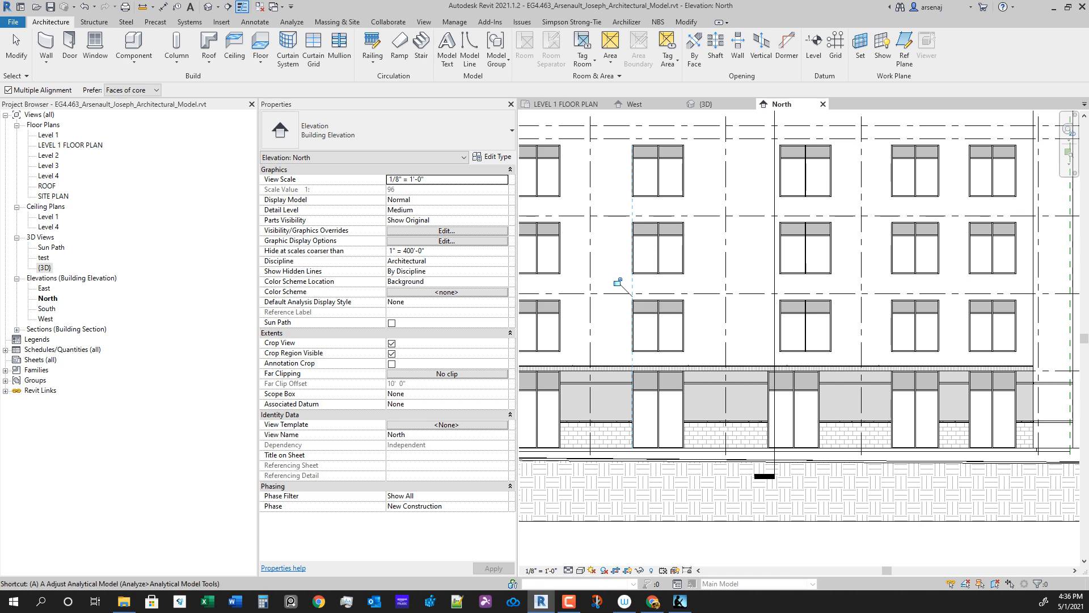
pyautogui.press('Escape')
pyautogui.scroll(1, 828, 438)
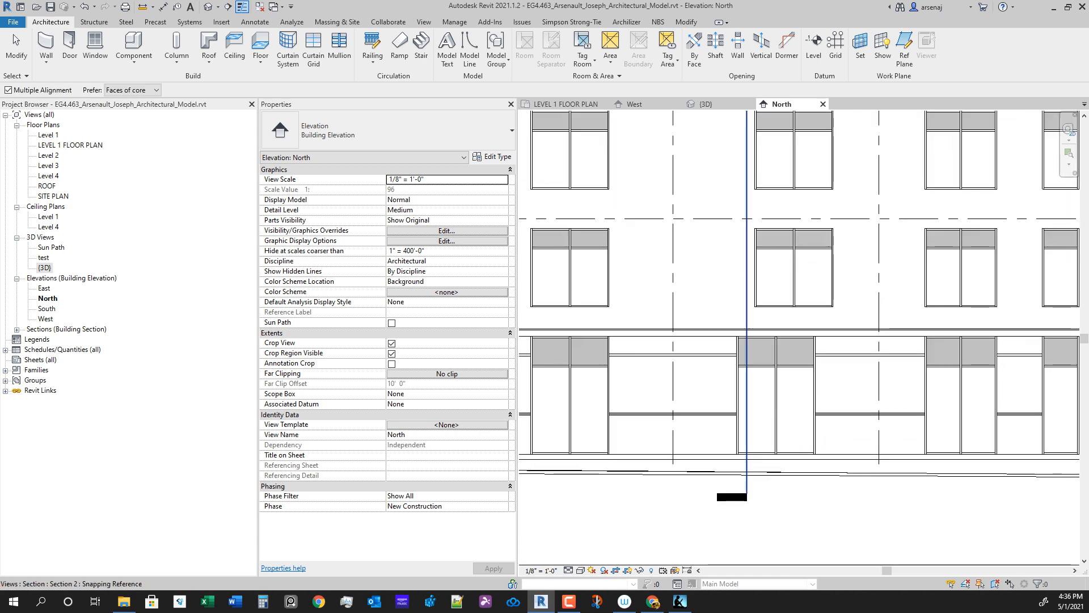
pyautogui.click(737, 374)
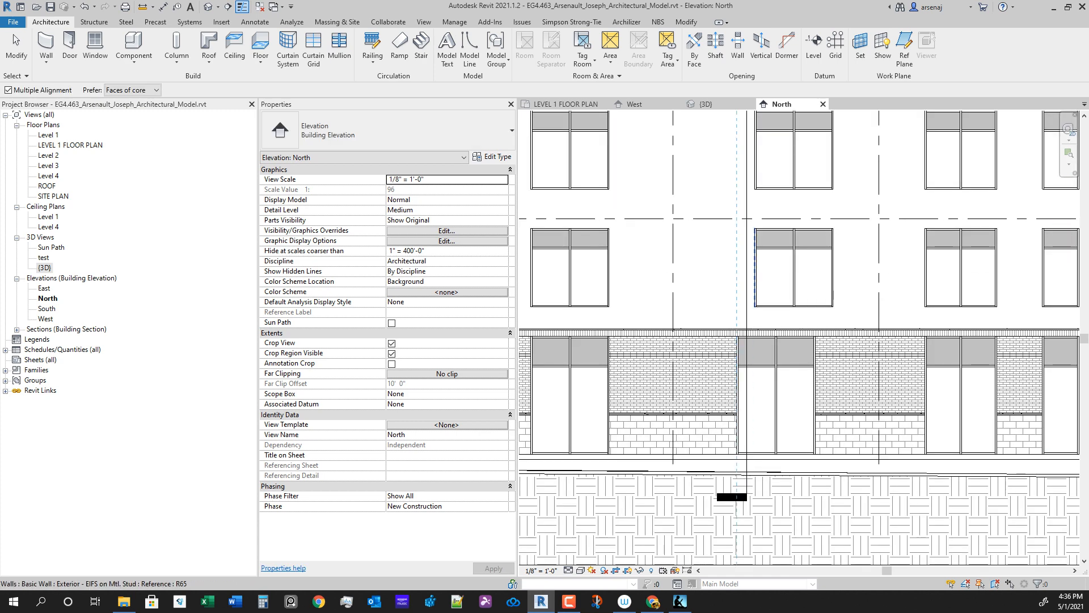
pyautogui.click(754, 267)
pyautogui.moveTo(754, 267); pyautogui.dragTo(767, 358, button='middle')
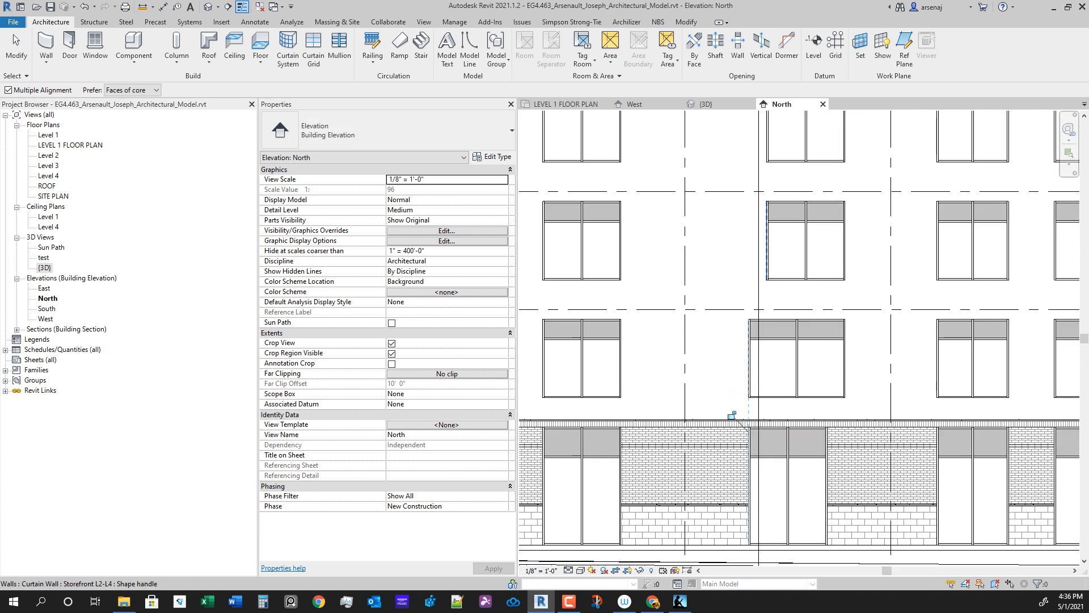
pyautogui.click(766, 250)
pyautogui.moveTo(767, 249); pyautogui.dragTo(768, 364, button='middle')
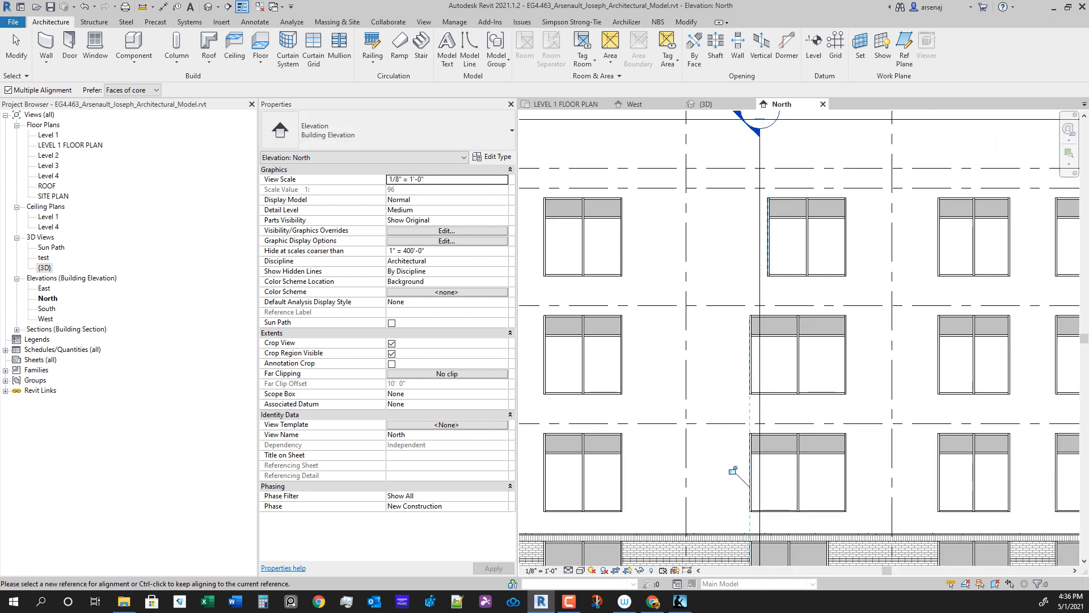
pyautogui.click(768, 245)
pyautogui.scroll(-2, 776, 283)
pyautogui.moveTo(776, 283); pyautogui.dragTo(748, 206, button='middle')
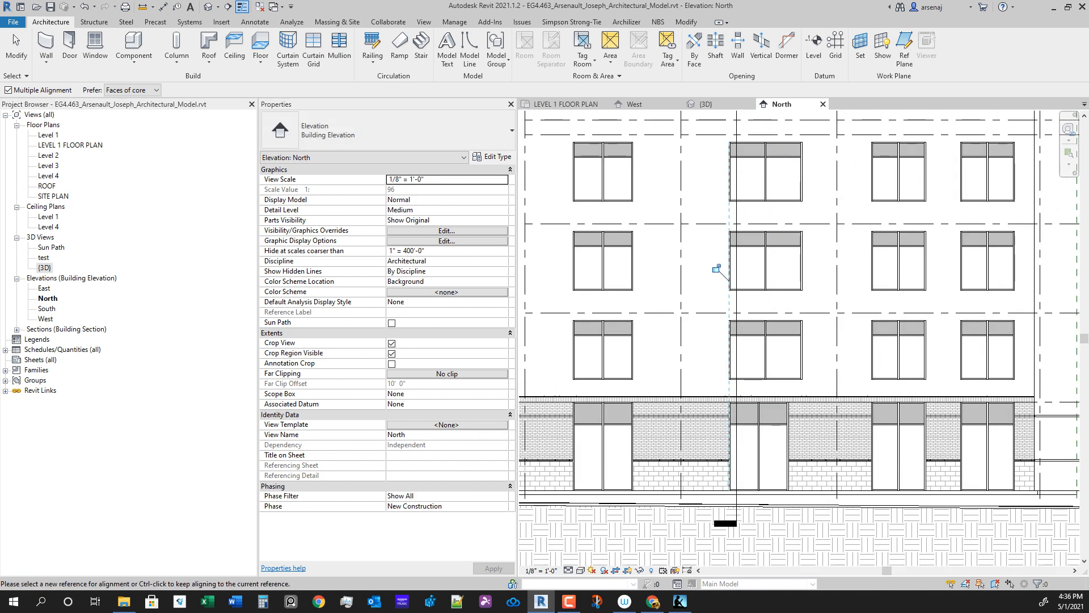
# Step: Align the grid D-side edges of the three upper windows between grids C and D with the storefront's matching edge
pyautogui.press('Escape')
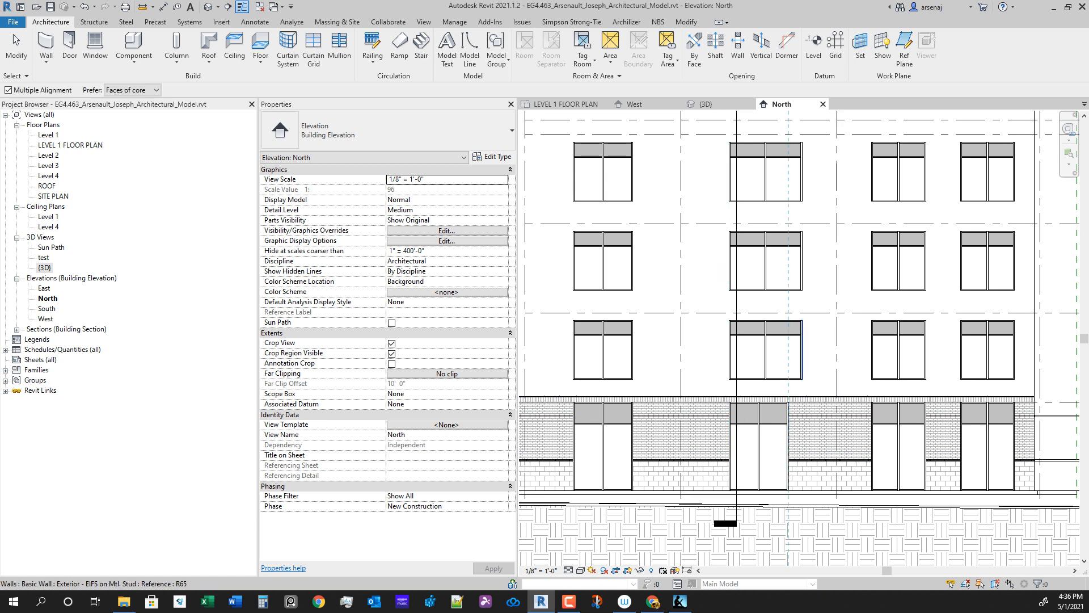
pyautogui.click(801, 369)
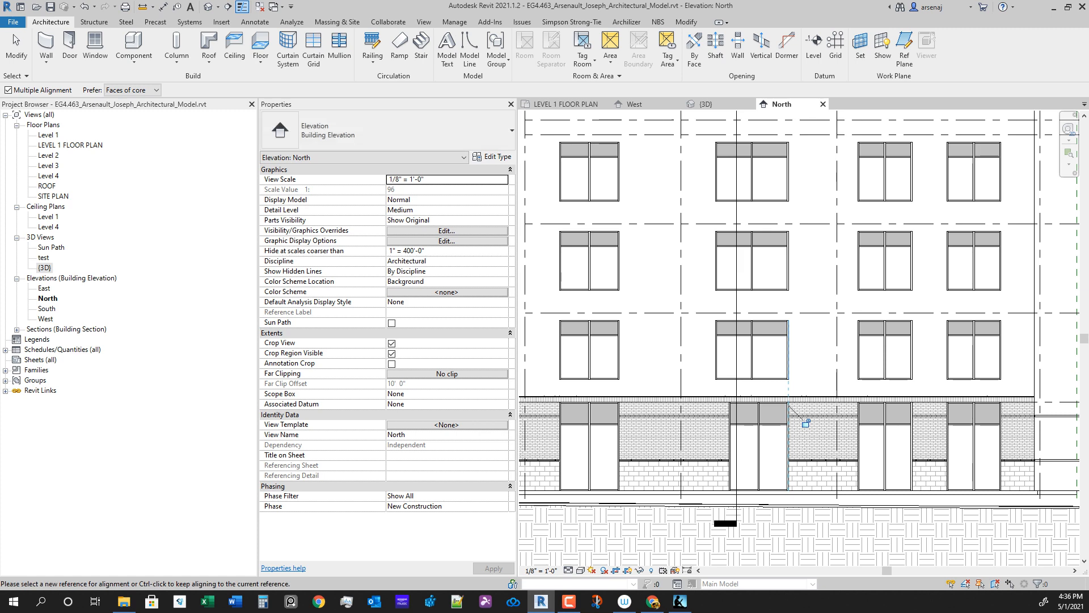
pyautogui.hotkey('ctrl', 'z')
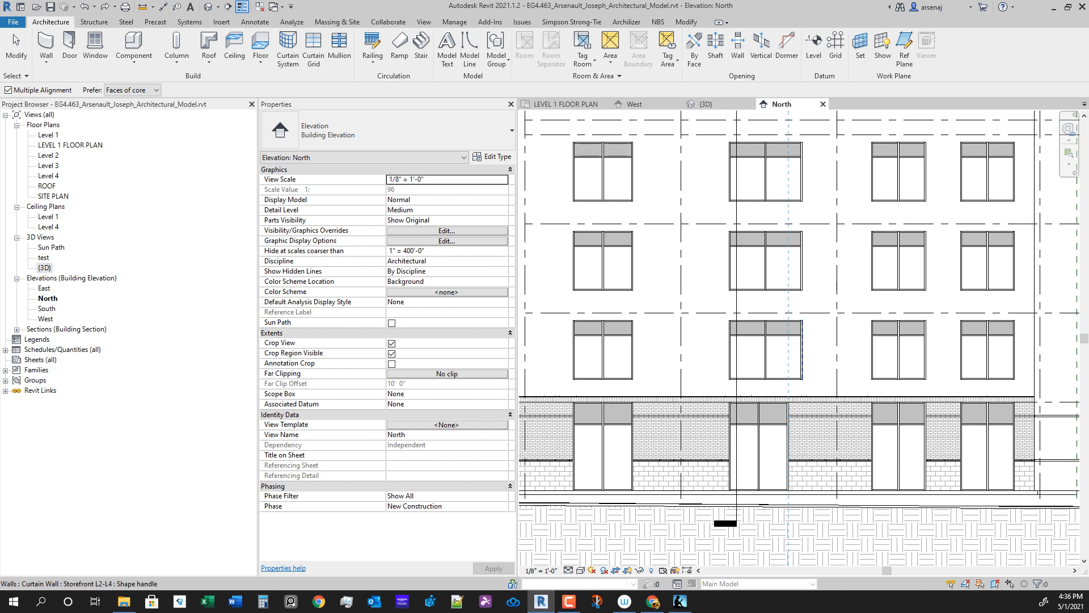
pyautogui.click(801, 363)
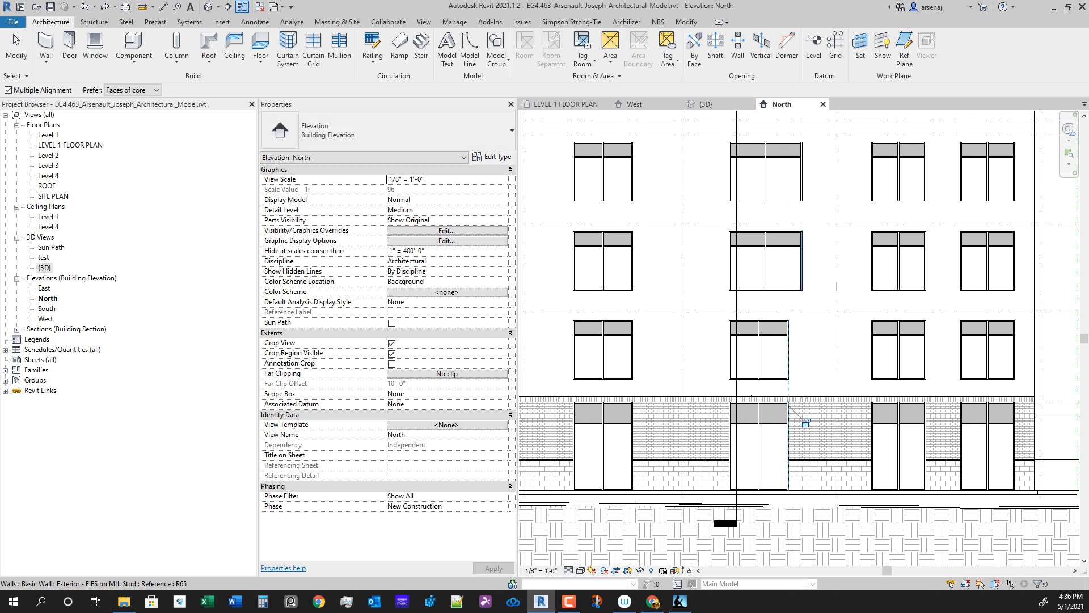
pyautogui.click(802, 261)
pyautogui.moveTo(802, 261); pyautogui.dragTo(804, 364, button='middle')
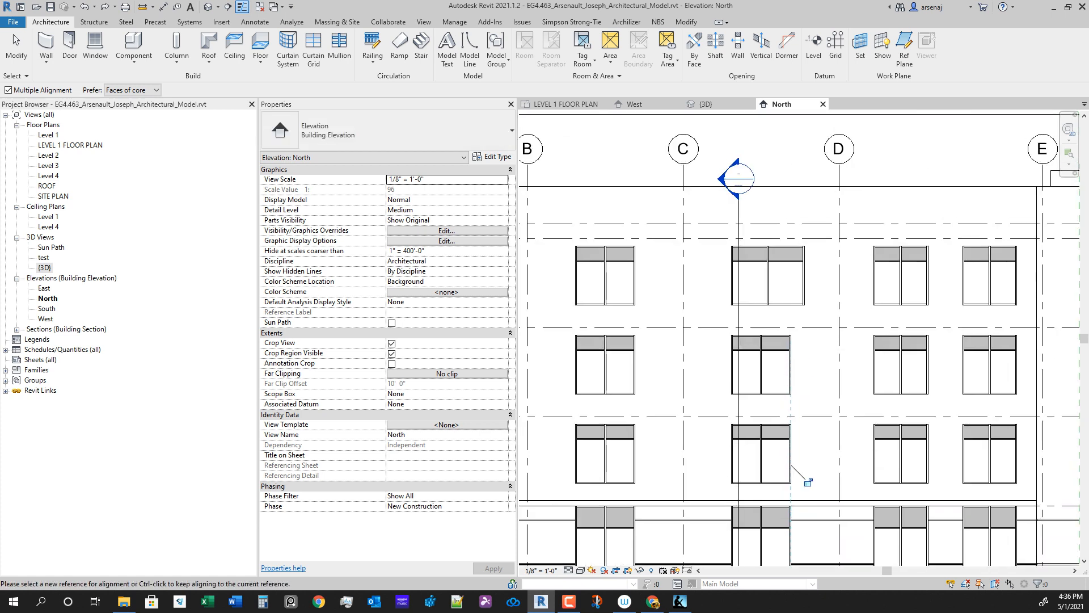
pyautogui.click(804, 278)
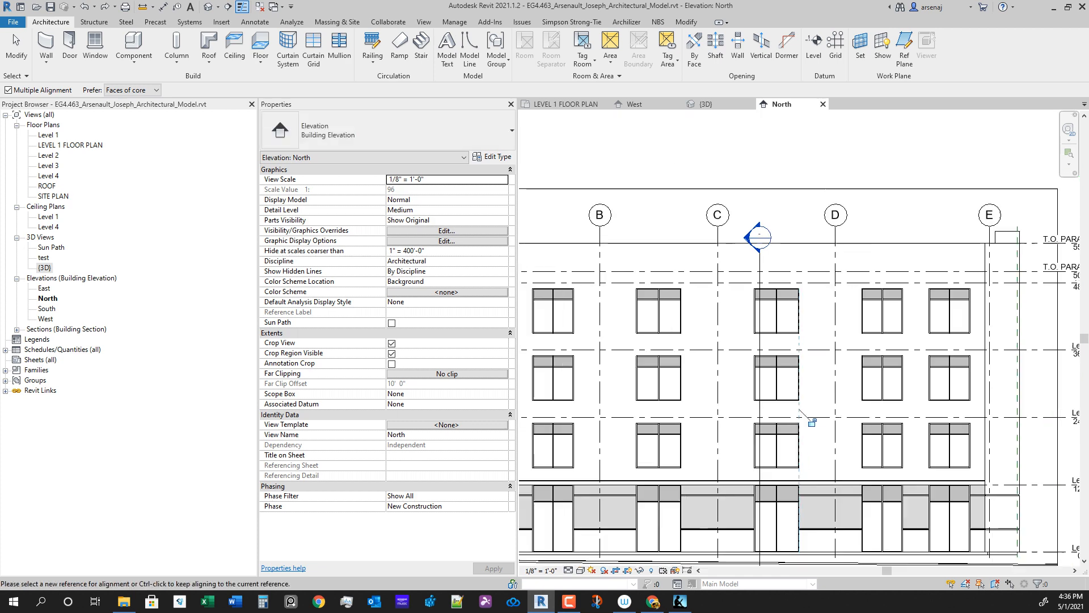
pyautogui.scroll(-3, 823, 435)
pyautogui.press('Escape')
pyautogui.moveTo(824, 436); pyautogui.dragTo(811, 396, button='middle')
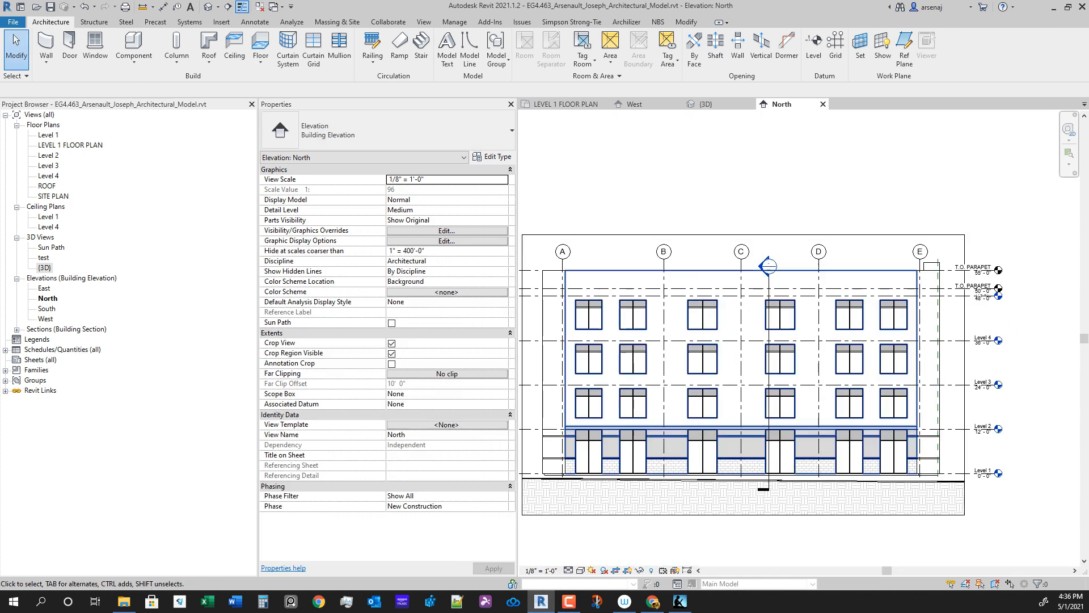
pyautogui.scroll(-1, 958, 310)
pyautogui.scroll(-1, 835, 461)
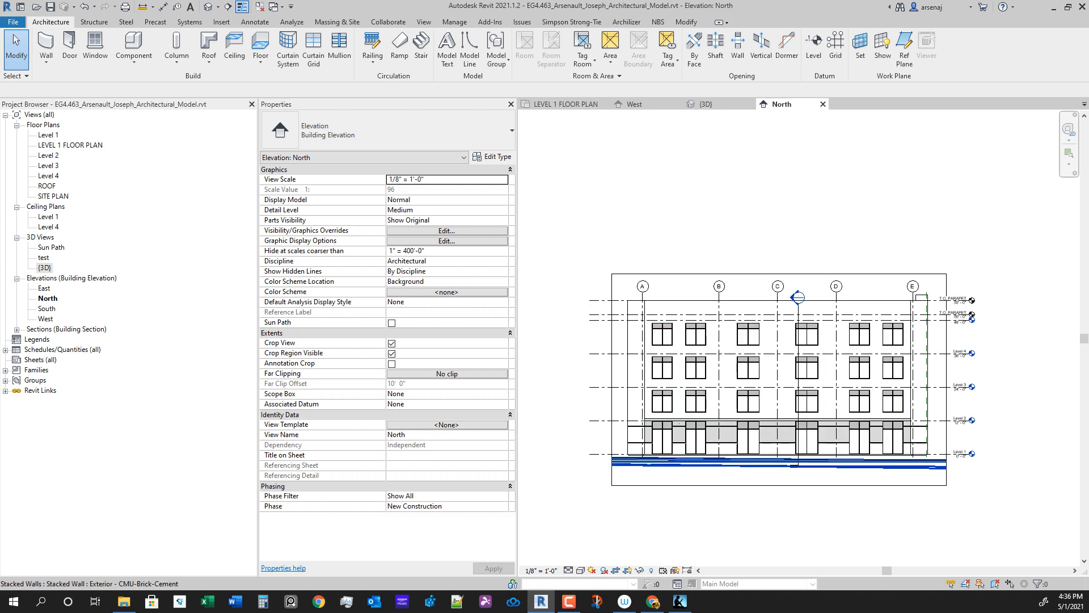
# Step: In the LEVEL 1 FLOOR PLAN view, mirror a copy of the storefront dimension string about grid 5 to the building's opposite end
pyautogui.click(564, 103)
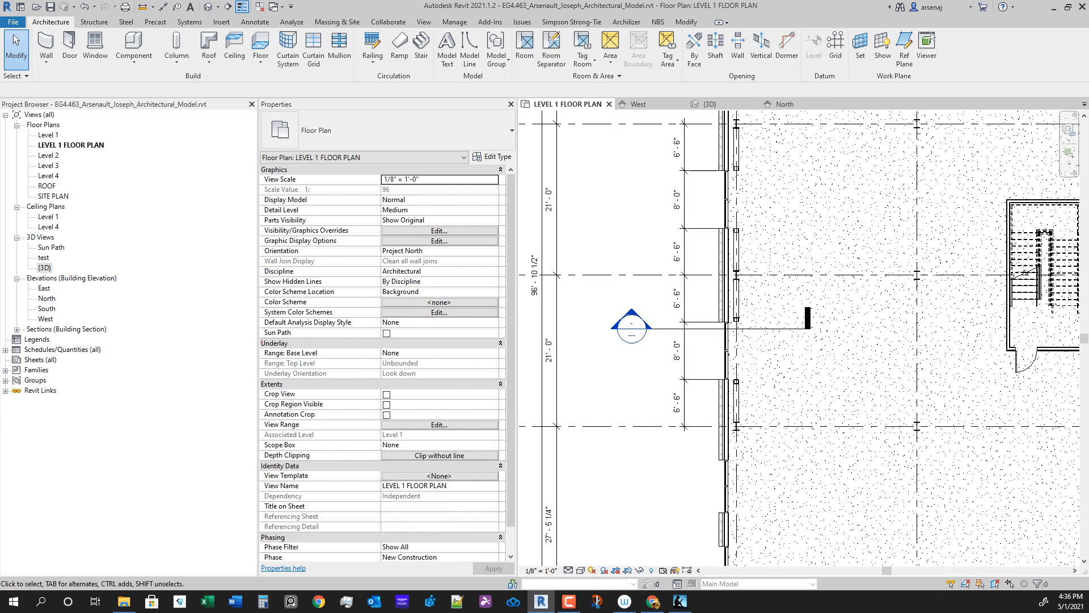
pyautogui.click(701, 379)
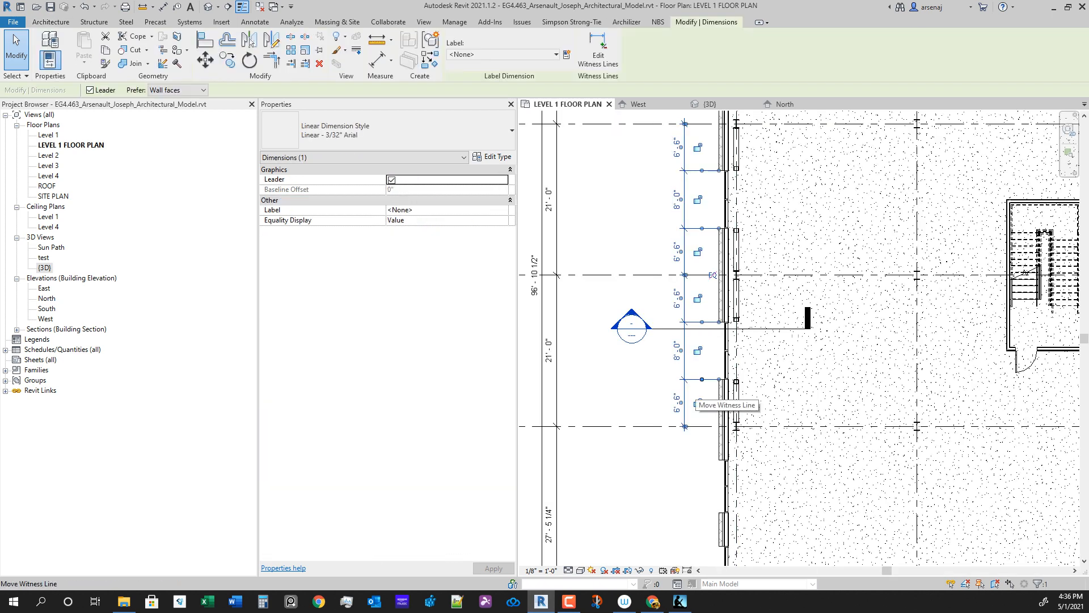
pyautogui.press('m')
pyautogui.press('m')
pyautogui.scroll(-3, 749, 420)
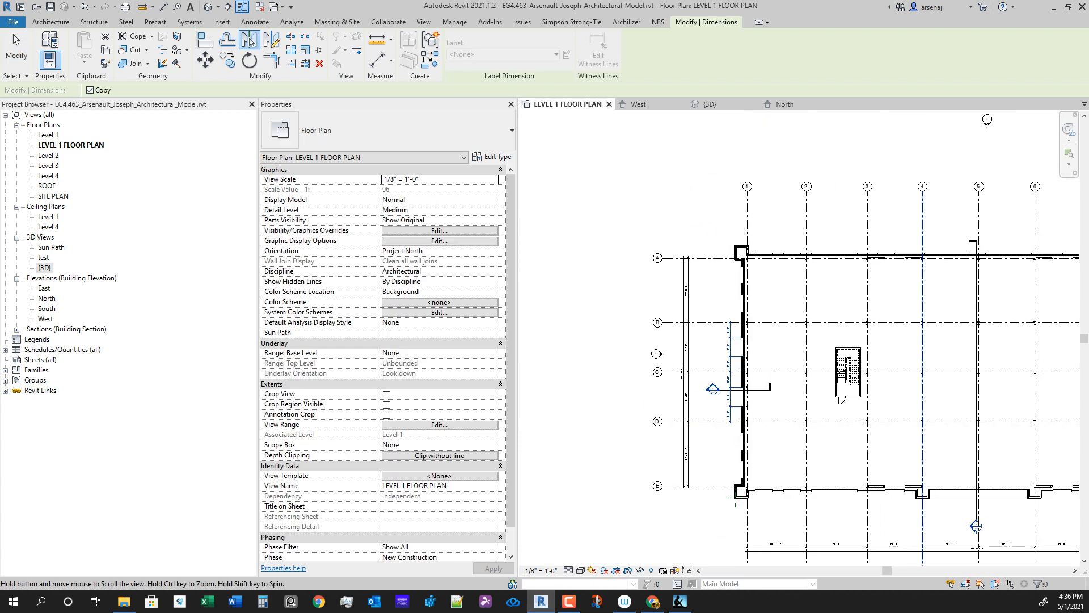
pyautogui.moveTo(749, 420); pyautogui.dragTo(551, 358, button='middle')
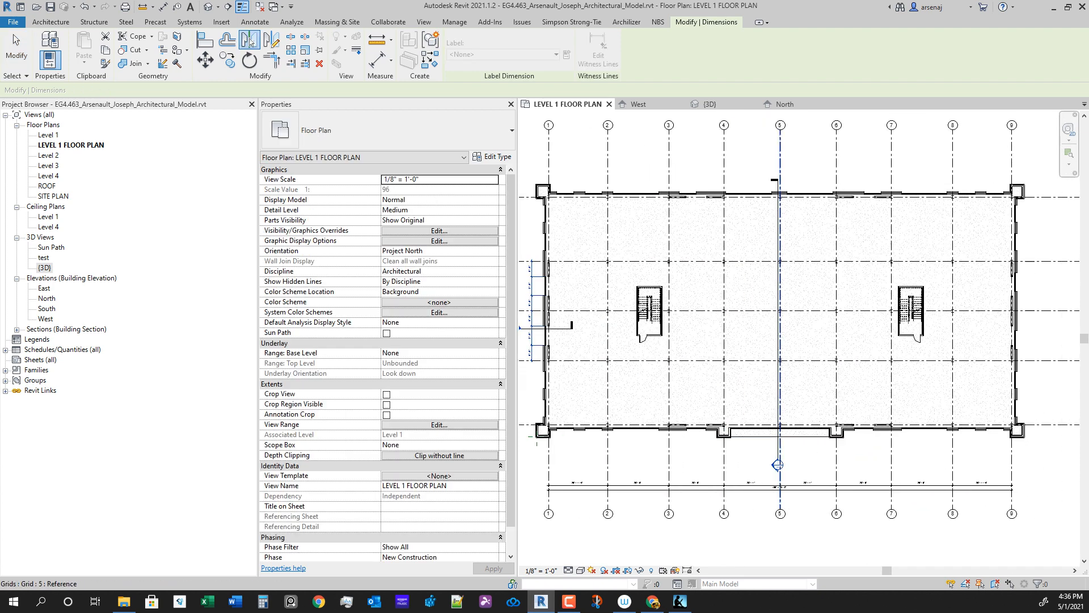
pyautogui.click(780, 318)
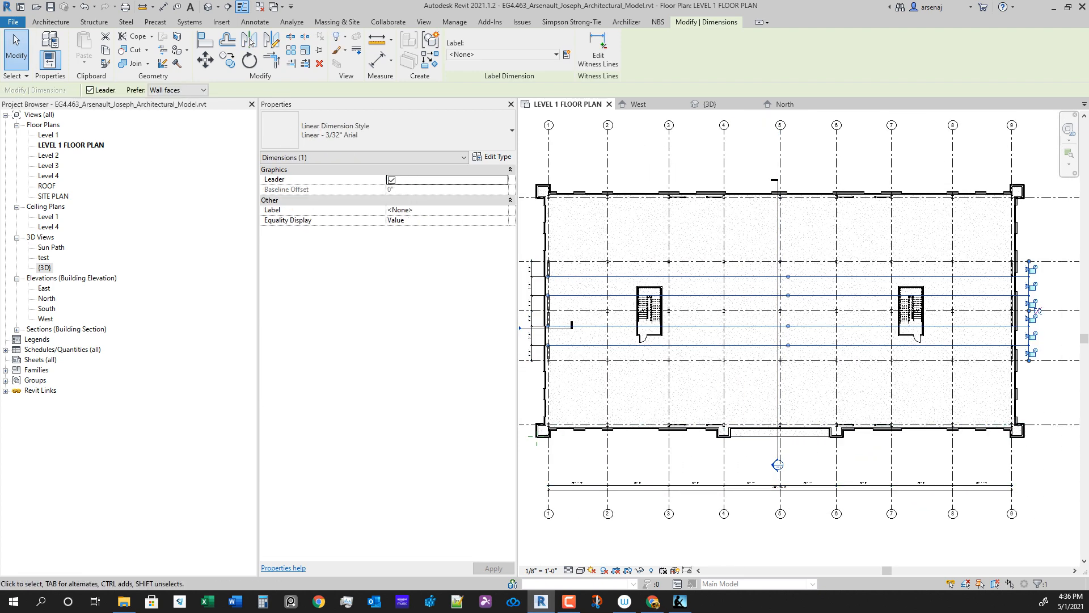
# Step: Add an aligned dimension string along the grid 9 wall, from grid D through both storefronts' edges and grid C to grid B
pyautogui.press('Escape')
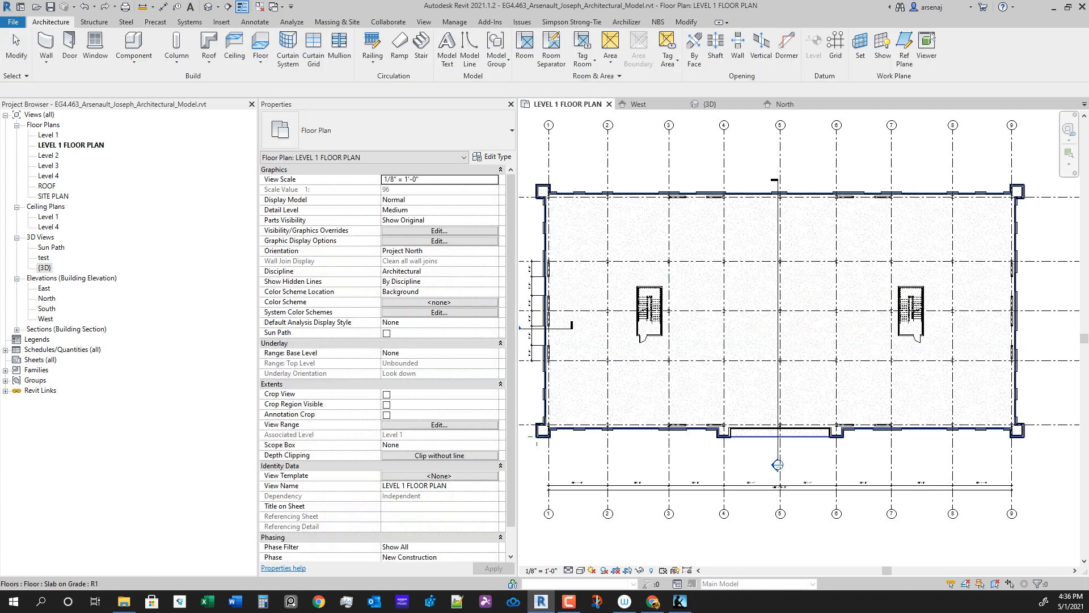
pyautogui.moveTo(780, 318); pyautogui.dragTo(641, 337, button='middle')
pyautogui.press('d')
pyautogui.press('i')
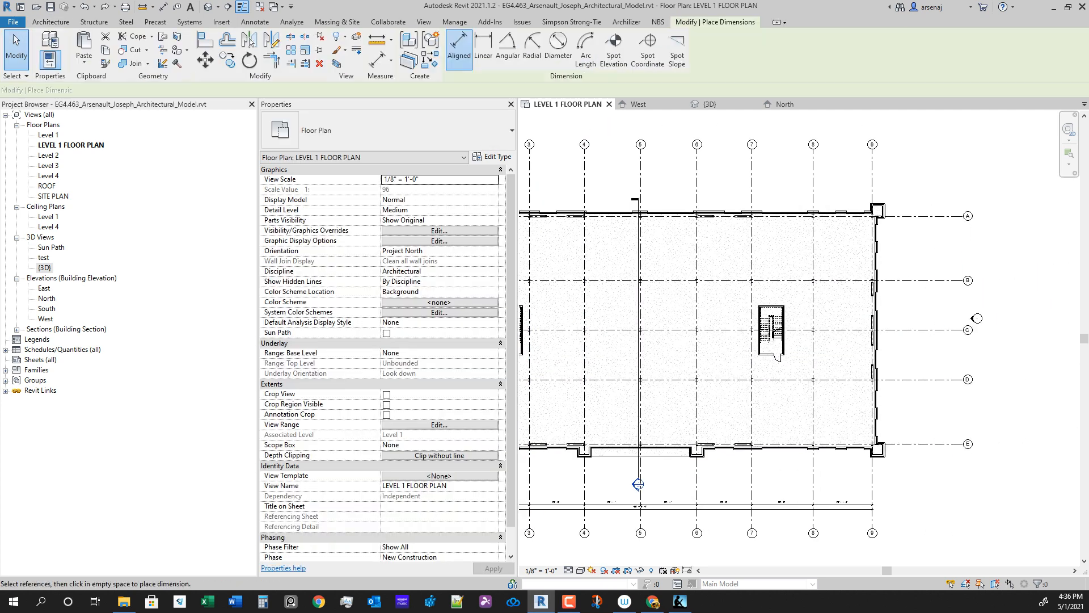
pyautogui.scroll(2, 868, 393)
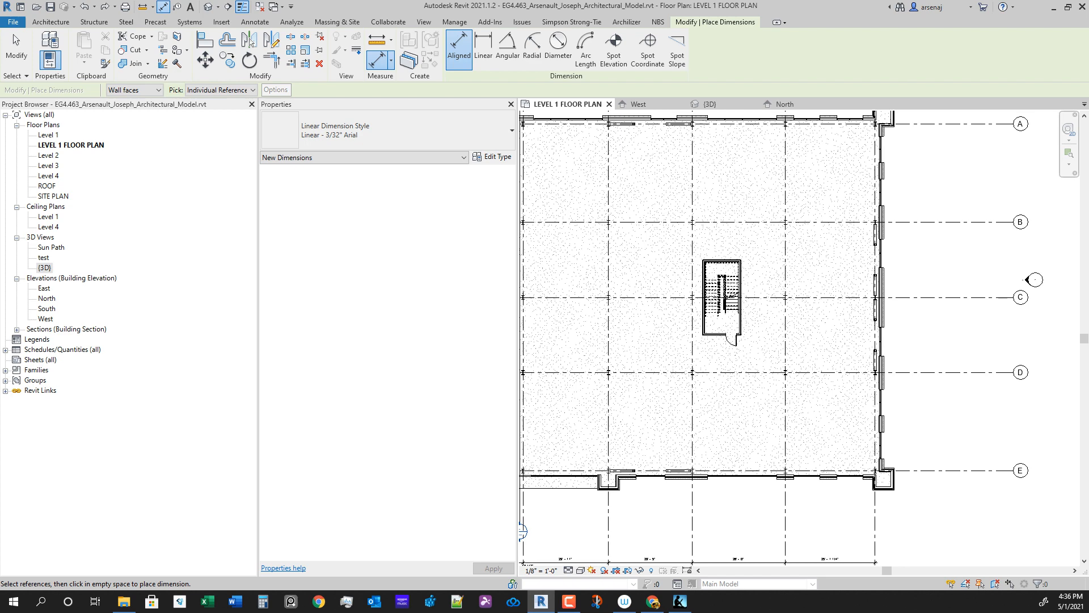
pyautogui.scroll(2, 915, 370)
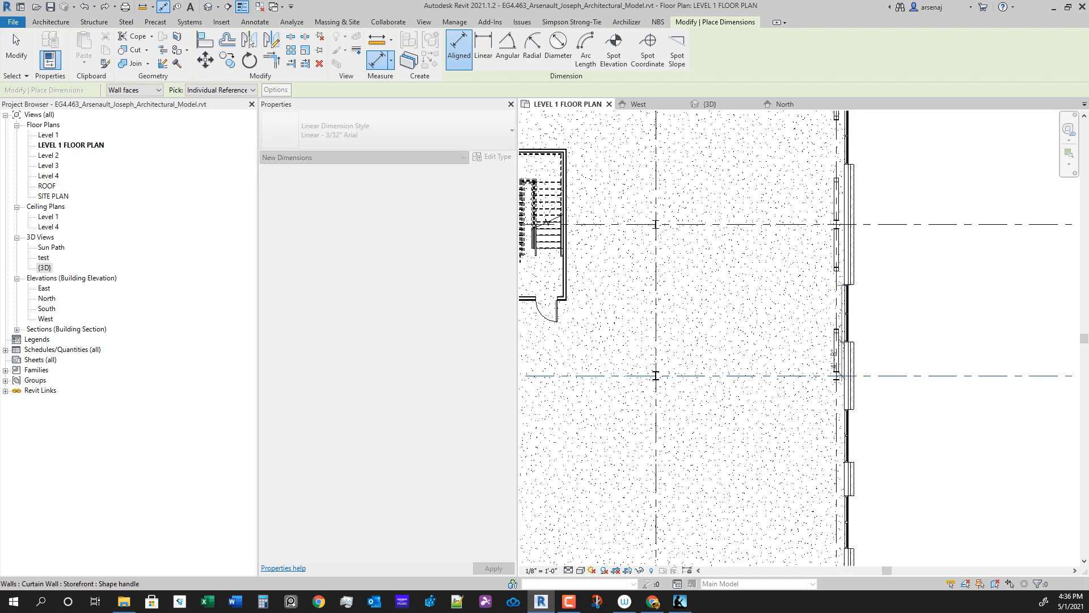
pyautogui.scroll(1, 894, 468)
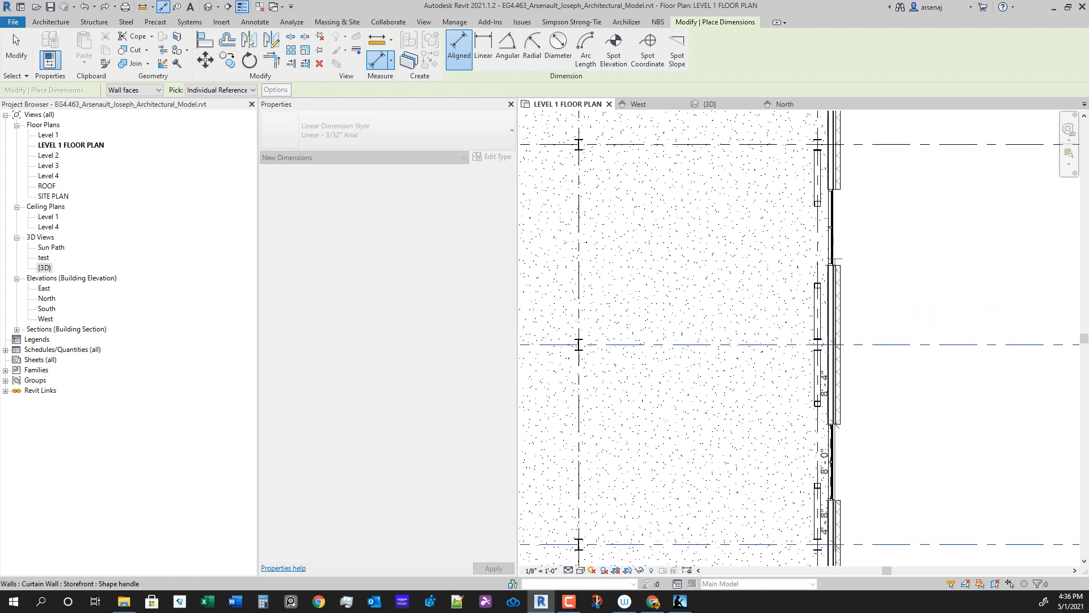
pyautogui.click(831, 265)
pyautogui.click(831, 190)
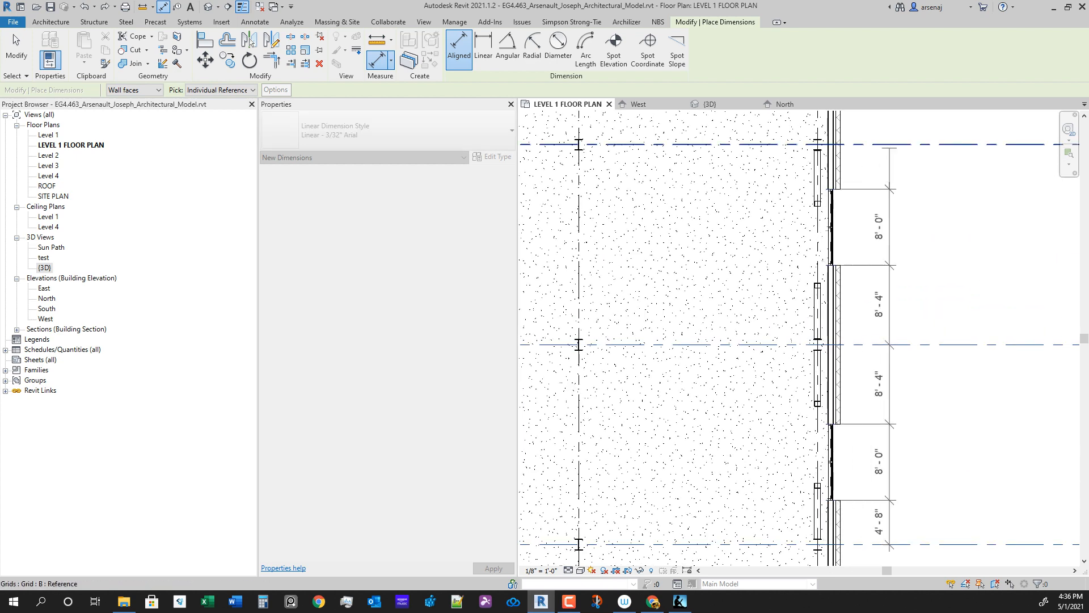
pyautogui.click(888, 144)
pyautogui.click(922, 304)
pyautogui.scroll(-1, 906, 307)
pyautogui.press('Escape')
pyautogui.press('Escape')
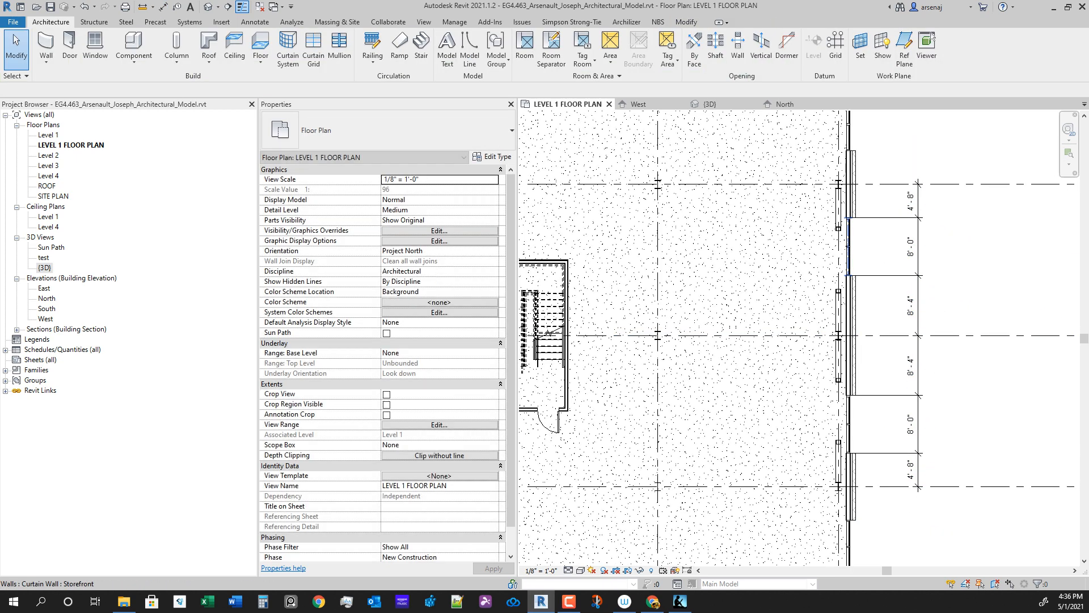
# Step: Position the grid 9 wall's storefront between grids B and C 6' 6" from grid C
pyautogui.click(849, 248)
pyautogui.click(910, 305)
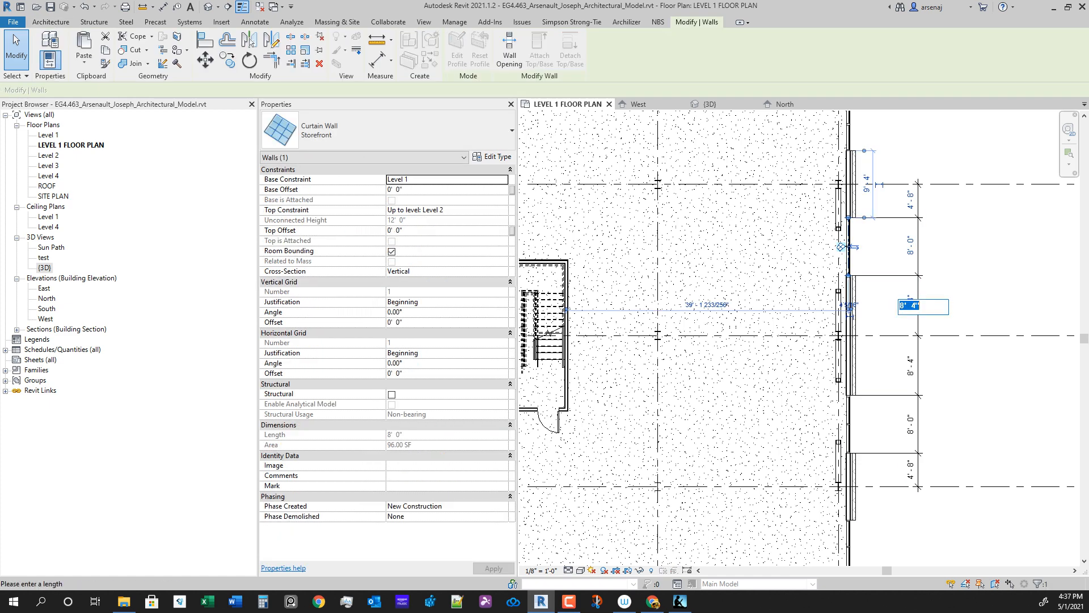
pyautogui.press('Return')
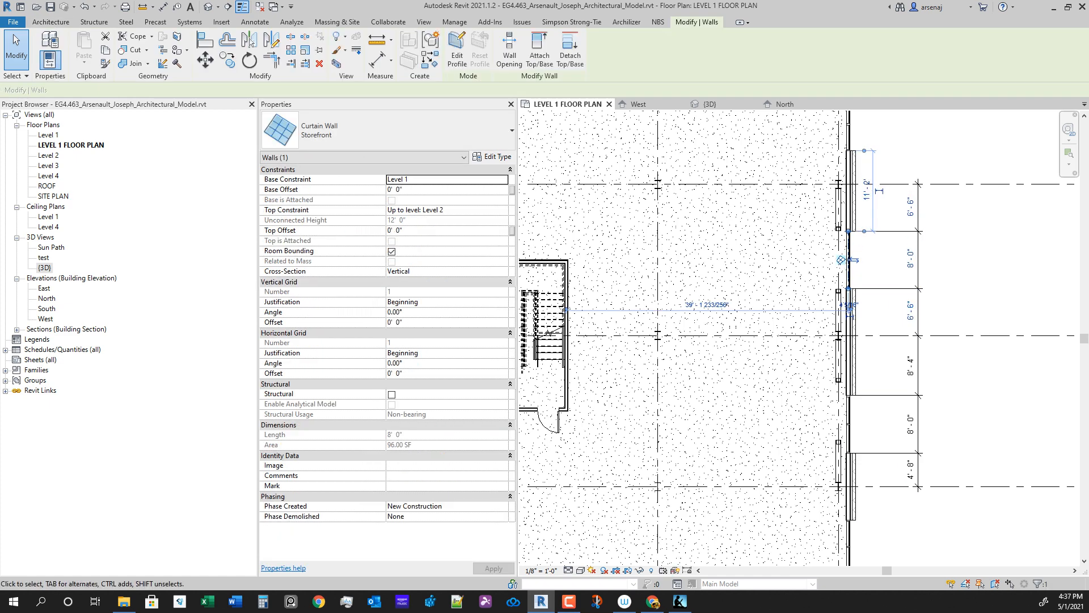
# Step: Position the grid 9 wall's storefront between grids C and D 6' 6" from grid D
pyautogui.moveTo(923, 340); pyautogui.dragTo(887, 259, button='middle')
pyautogui.click(812, 340)
pyautogui.click(812, 340)
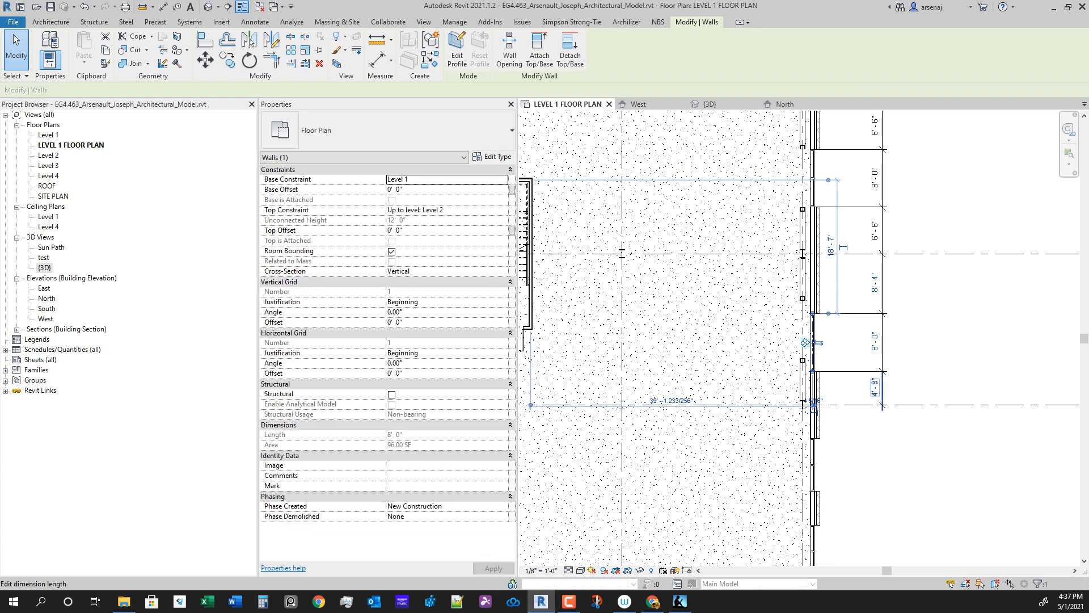
pyautogui.click(874, 388)
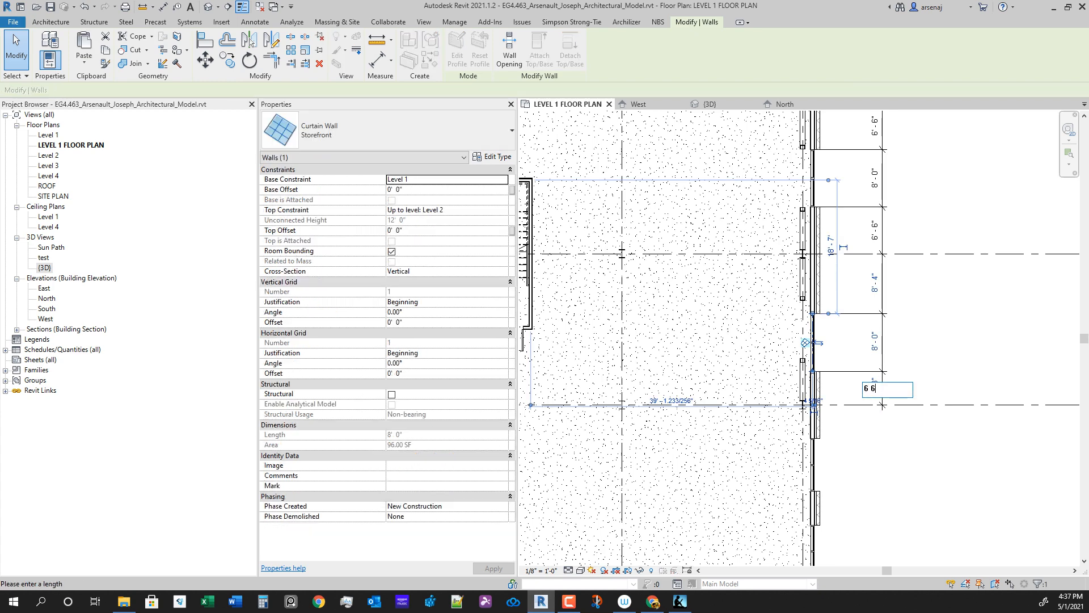
pyautogui.write('6 6')
pyautogui.press('Return')
pyautogui.press('Escape')
pyautogui.scroll(-2, 899, 382)
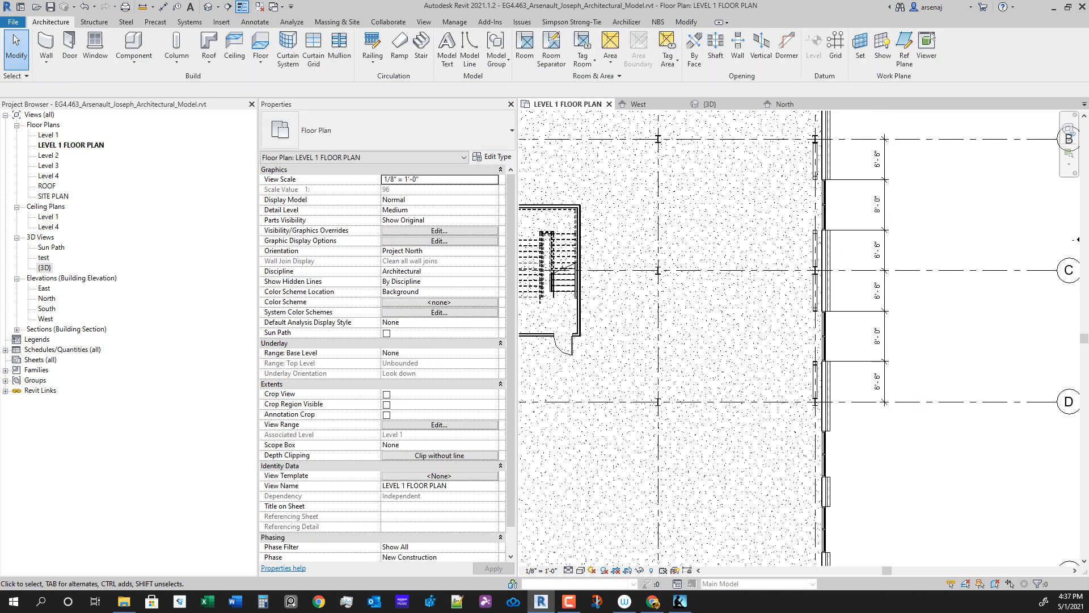
# Step: In the South elevation, align the grid C-side edges of the three upper windows between grids D and C with the storefront below
pyautogui.scroll(-2, 886, 446)
pyautogui.moveTo(887, 446); pyautogui.dragTo(817, 438, button='middle')
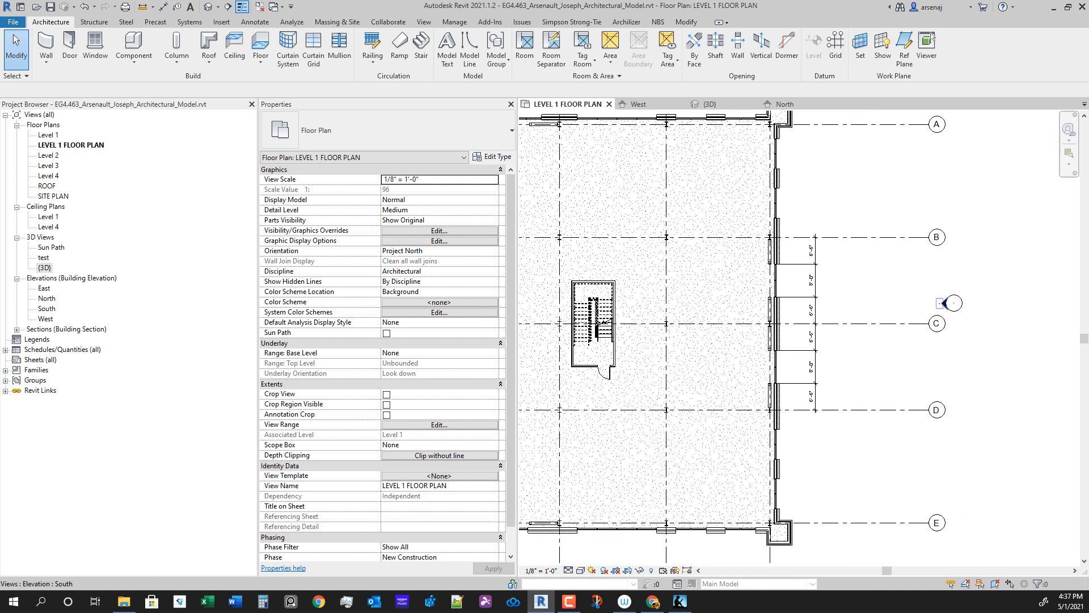
pyautogui.doubleClick(943, 303)
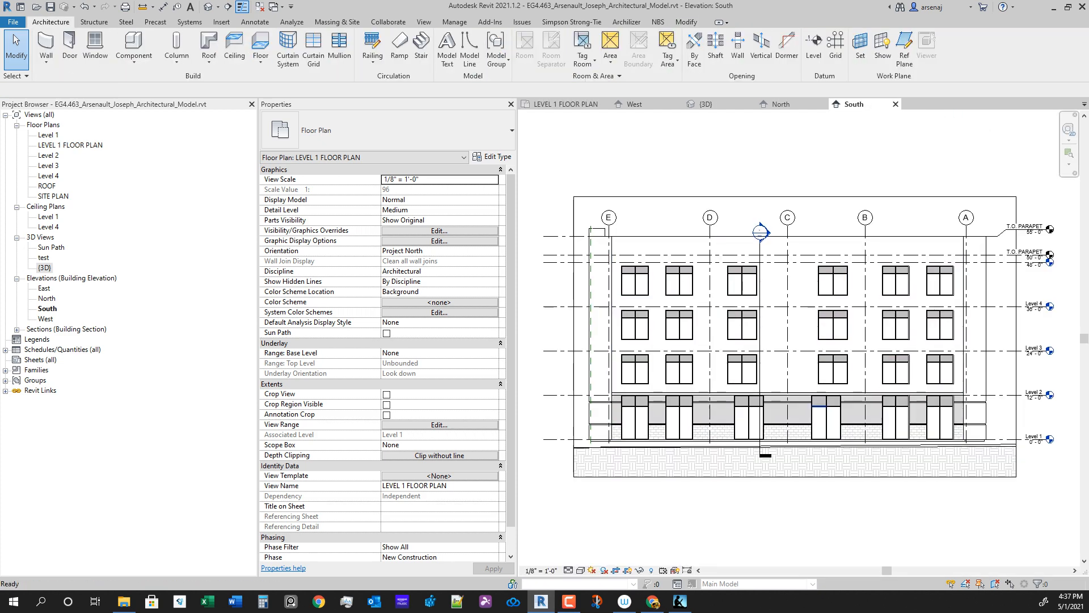
pyautogui.press('a')
pyautogui.press('l')
pyautogui.scroll(4, 738, 414)
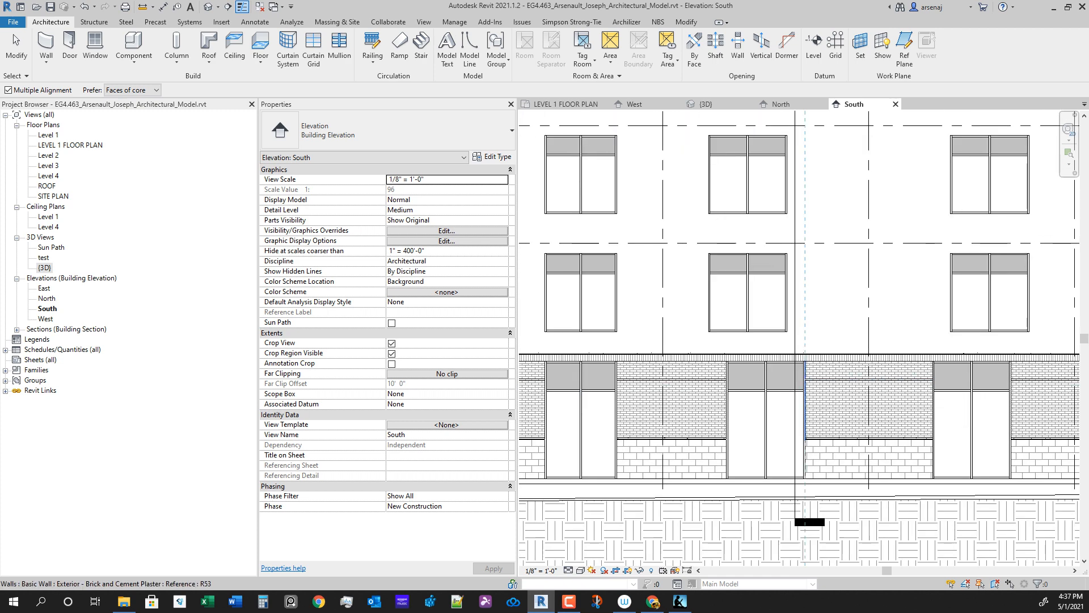
pyautogui.click(786, 292)
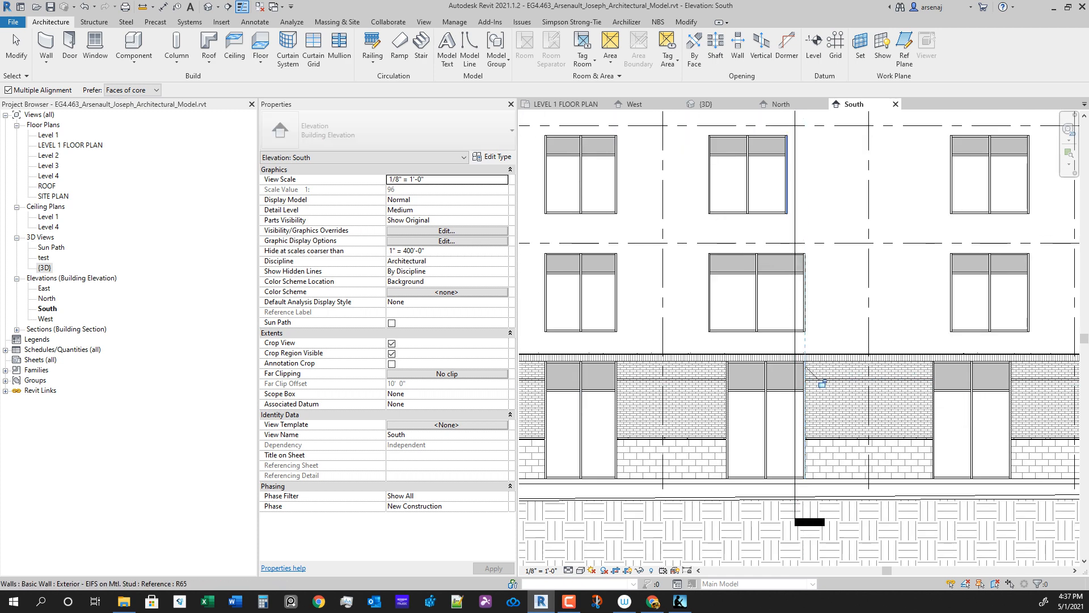
pyautogui.click(787, 175)
pyautogui.moveTo(787, 174); pyautogui.dragTo(805, 335, button='middle')
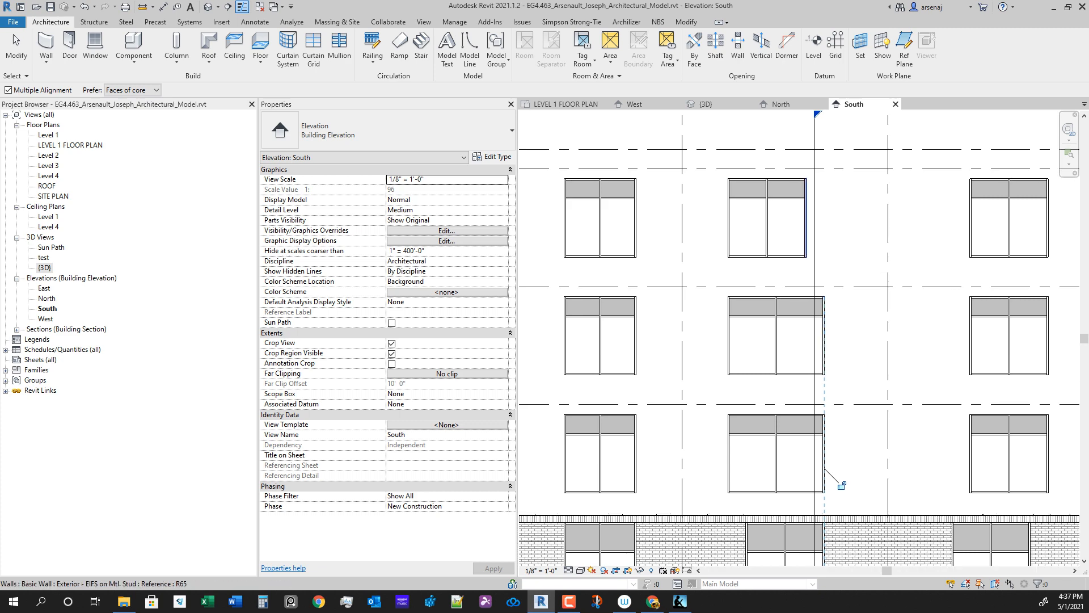
pyautogui.click(824, 469)
pyautogui.scroll(-3, 819, 346)
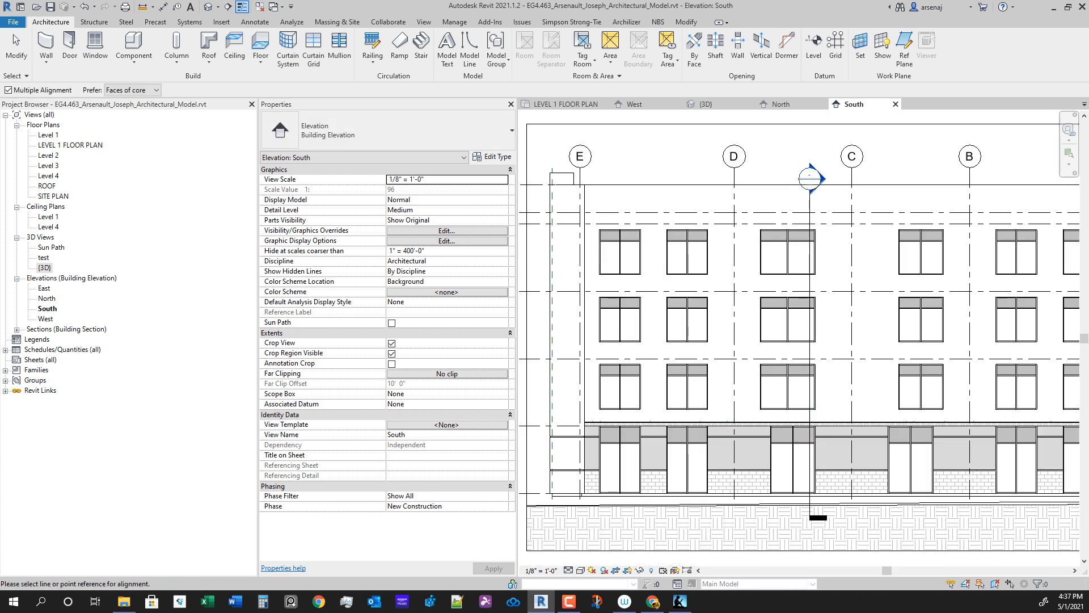
# Step: Align the grid D-side edges of the same three upper windows with the storefront's matching edge
pyautogui.scroll(2, 737, 455)
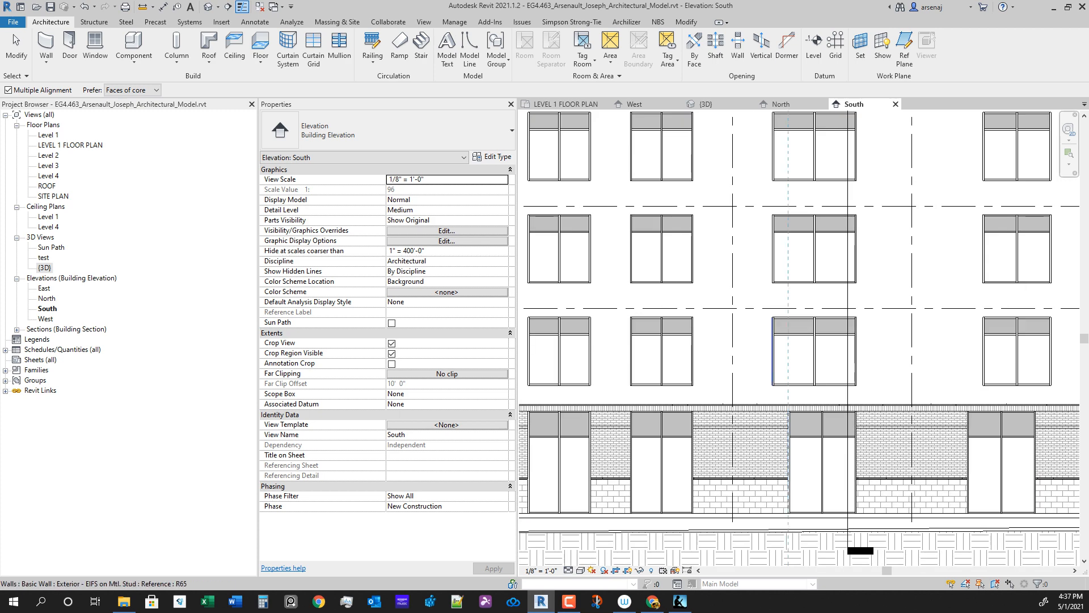
pyautogui.click(773, 375)
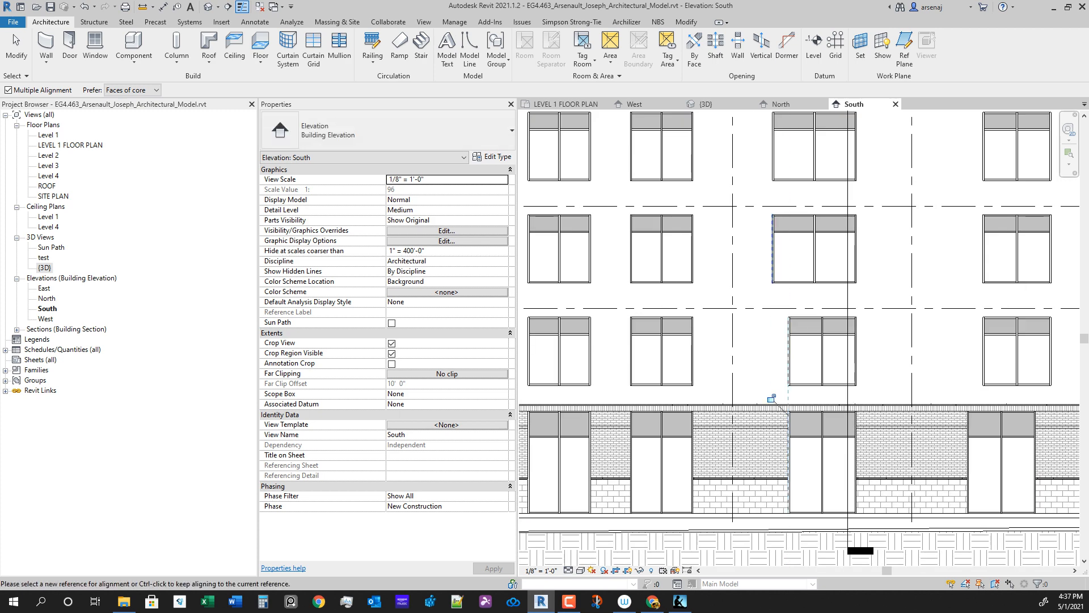
pyautogui.click(773, 248)
pyautogui.moveTo(772, 146); pyautogui.dragTo(772, 219, button='middle')
pyautogui.click(771, 220)
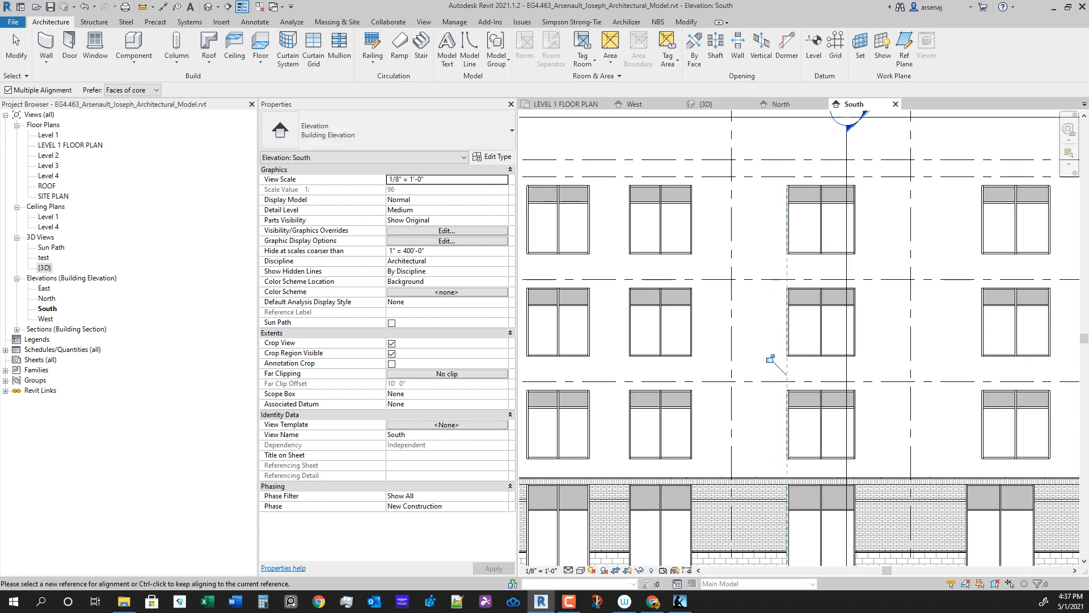
pyautogui.scroll(-1, 773, 391)
pyautogui.moveTo(773, 392); pyautogui.dragTo(649, 329, button='middle')
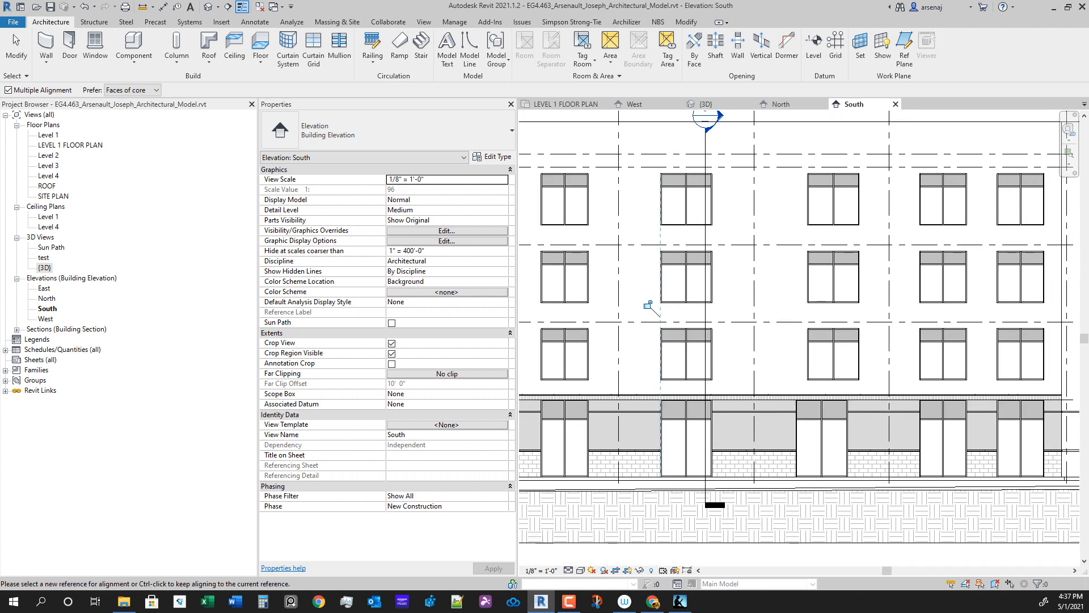
# Step: Align the grid C-side edges of the three upper windows between grids C and B with the storefront below
pyautogui.click(686, 22)
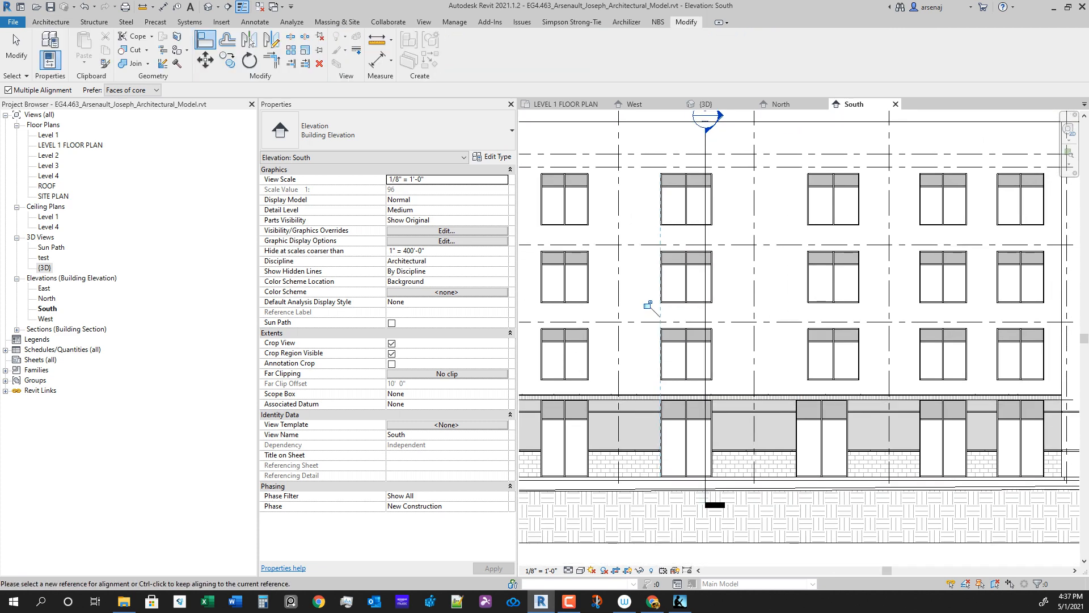
pyautogui.click(205, 40)
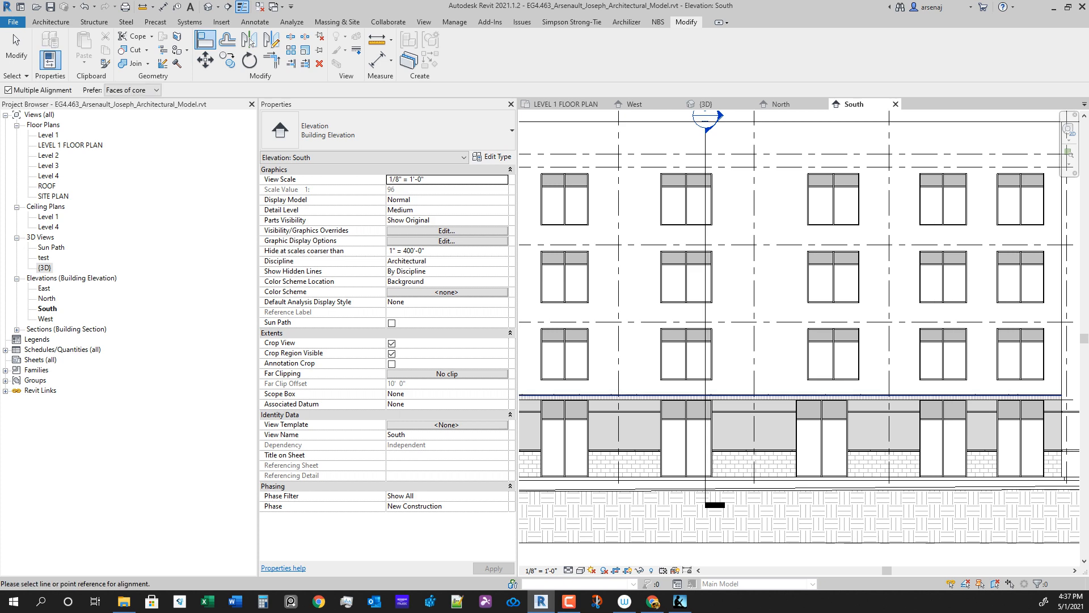
pyautogui.scroll(2, 835, 460)
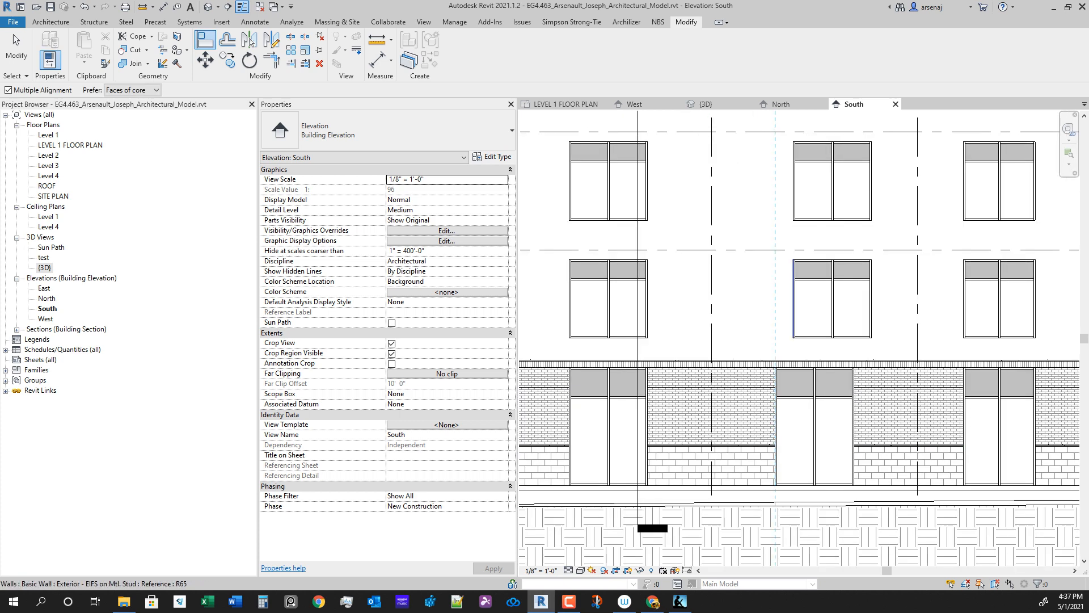
pyautogui.click(793, 300)
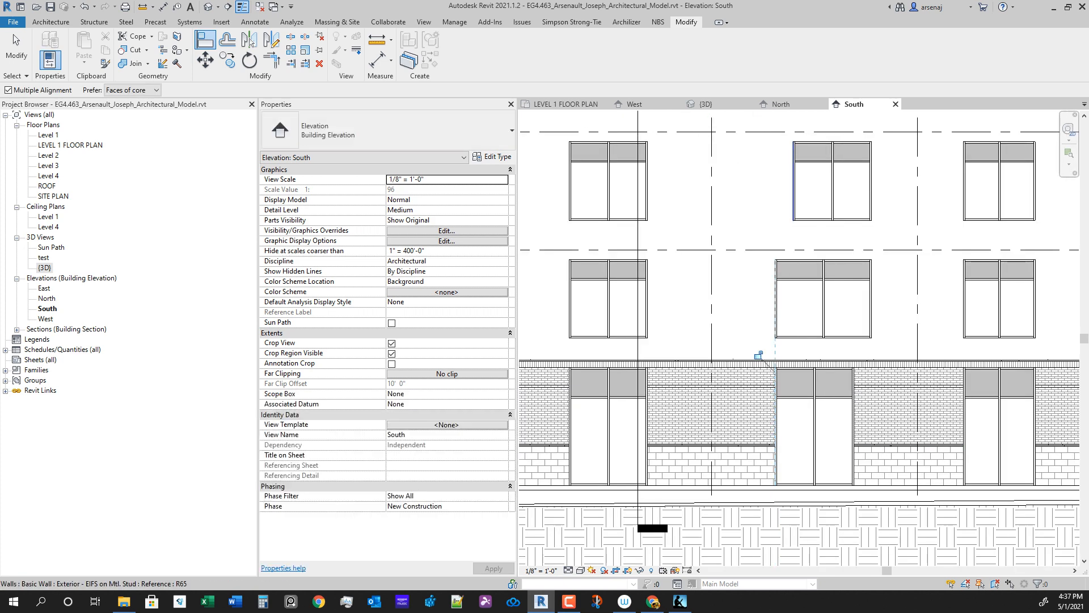
pyautogui.click(794, 182)
pyautogui.moveTo(793, 187); pyautogui.dragTo(773, 385, button='middle')
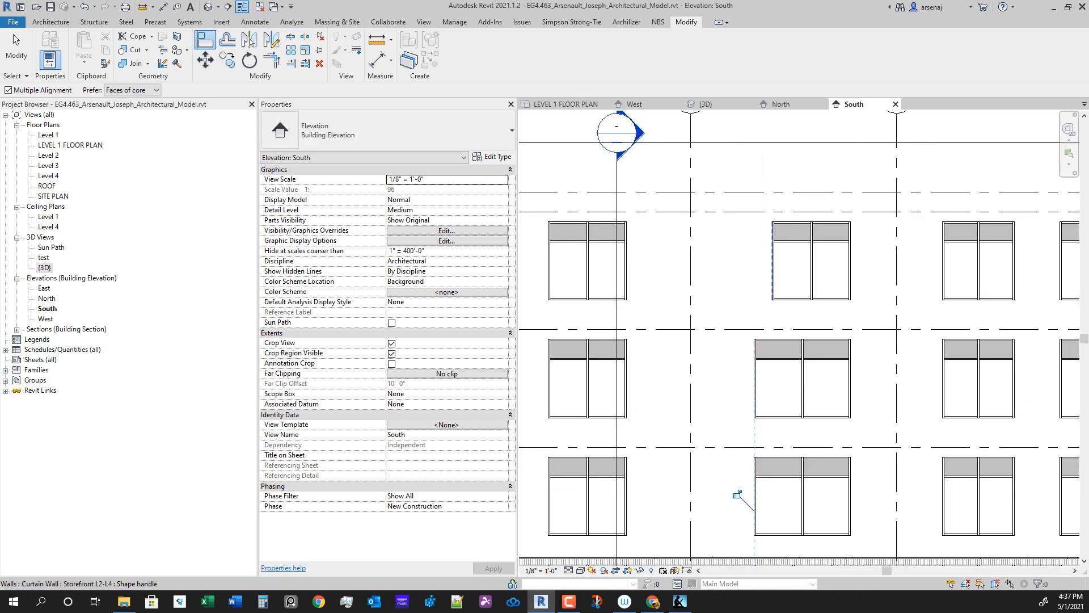
pyautogui.click(773, 261)
pyautogui.scroll(-1, 814, 343)
pyautogui.moveTo(815, 344); pyautogui.dragTo(789, 236, button='middle')
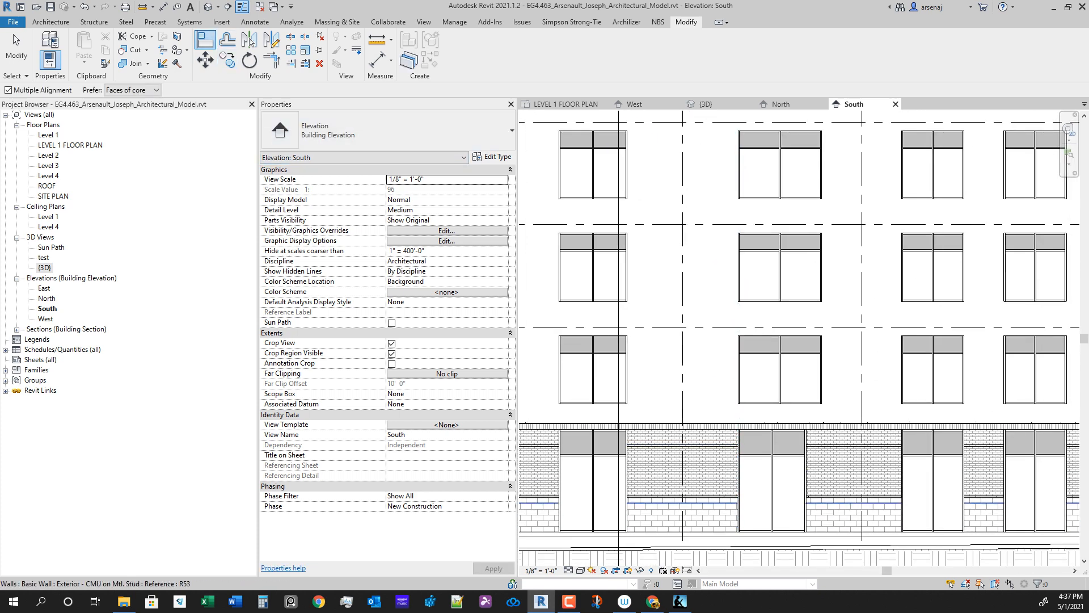
# Step: Align the grid B-side edges of the three upper windows between grids C and B with the storefront's matching edge
pyautogui.scroll(2, 775, 470)
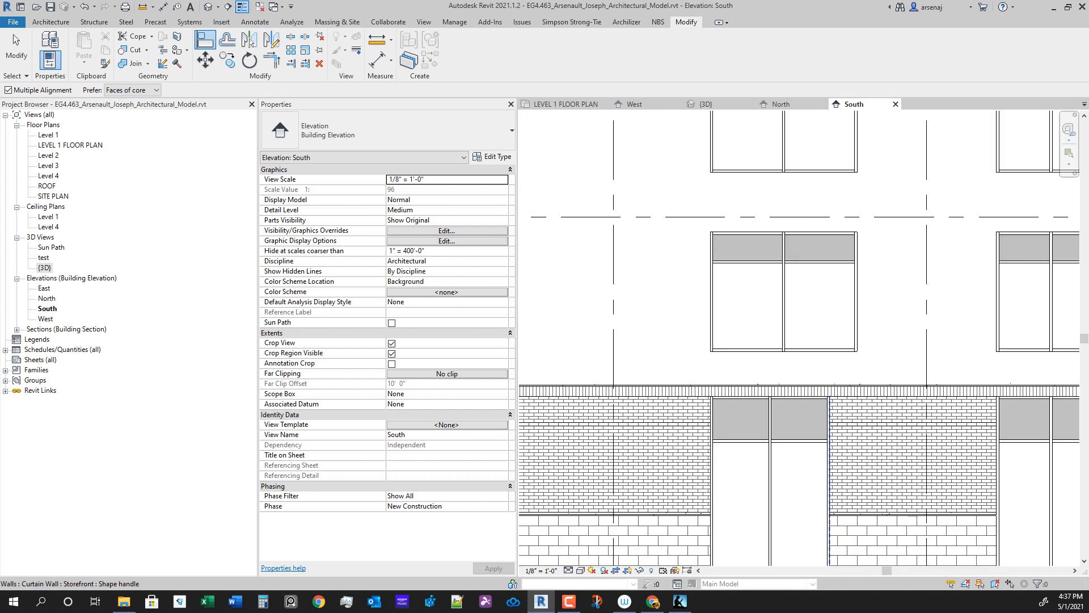
pyautogui.click(830, 458)
pyautogui.click(857, 290)
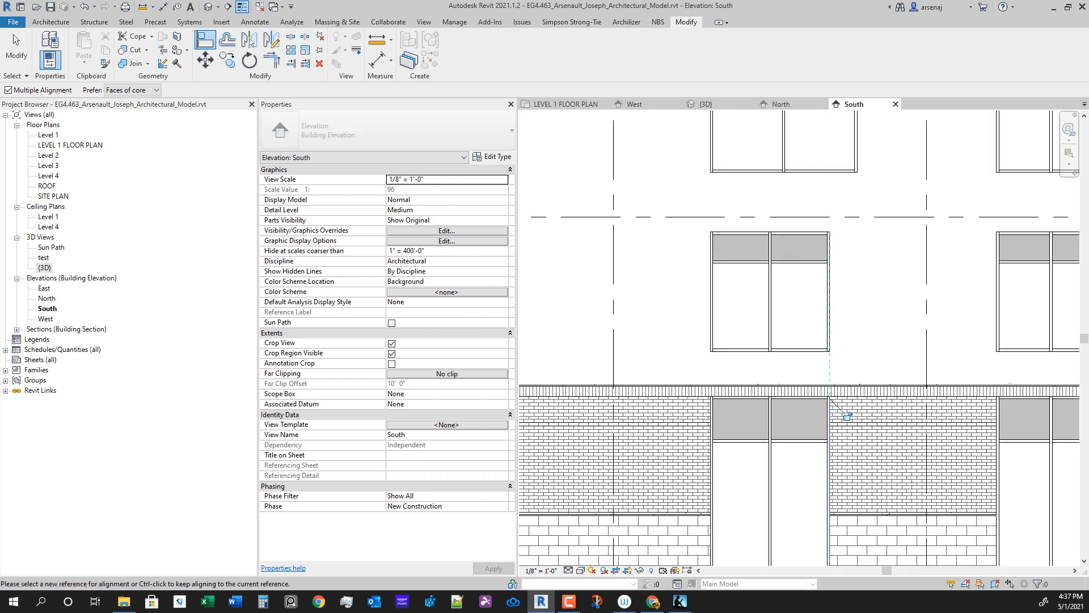
pyautogui.moveTo(857, 290); pyautogui.dragTo(859, 455, button='middle')
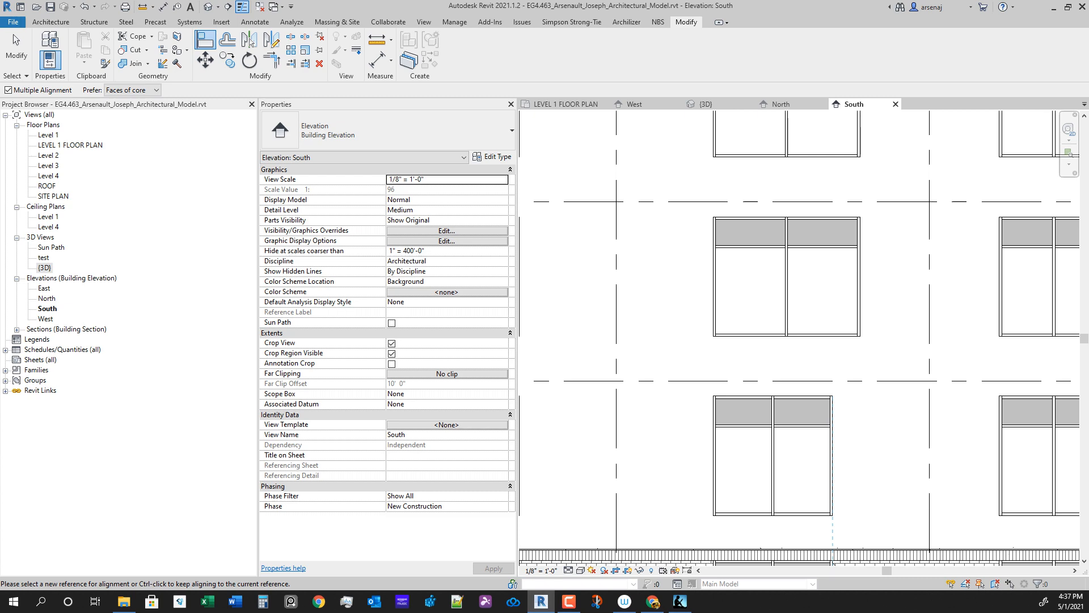
pyautogui.click(859, 276)
pyautogui.moveTo(859, 276); pyautogui.dragTo(863, 410, button='middle')
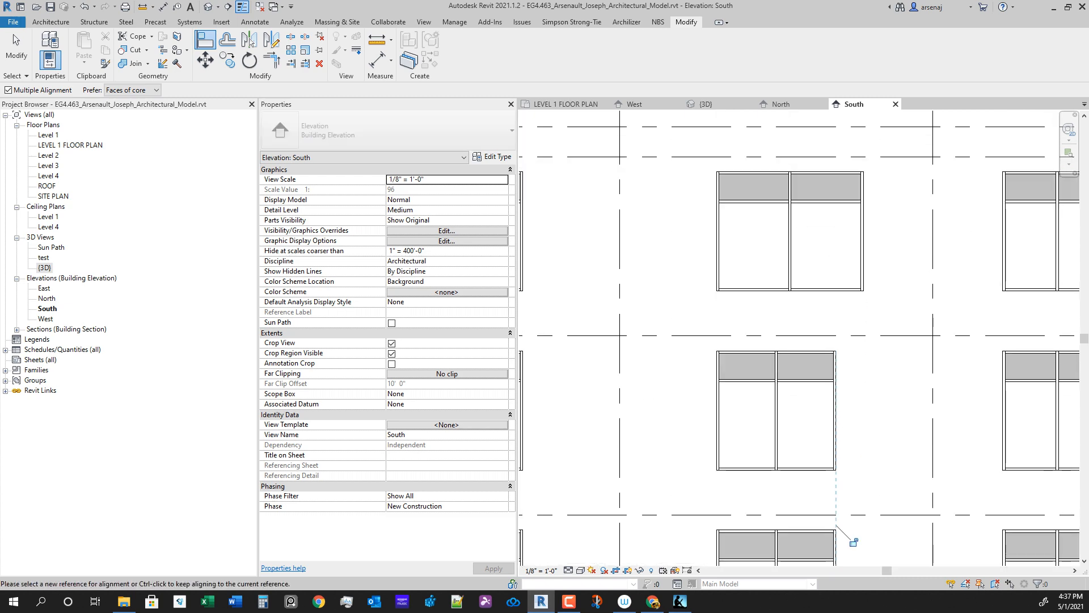
pyautogui.click(863, 287)
pyautogui.scroll(-5, 858, 297)
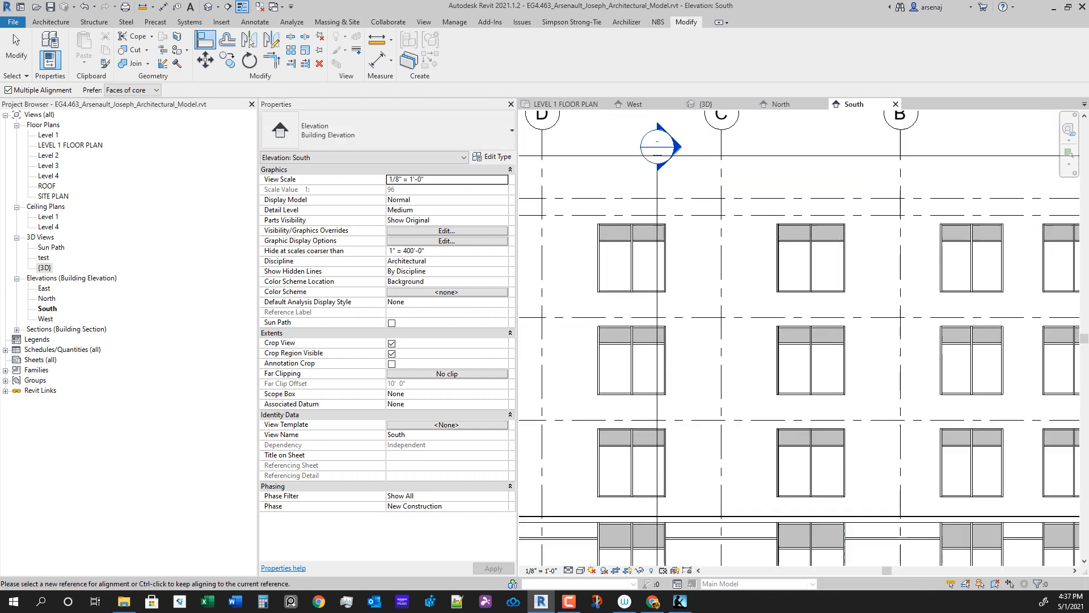
pyautogui.press('Escape')
pyautogui.press('Escape')
# Step: Examine the brick and block coursing beside the ground-floor storefronts in the South elevation
pyautogui.scroll(3, 859, 510)
pyautogui.moveTo(860, 511); pyautogui.dragTo(860, 397, button='middle')
pyautogui.scroll(5, 858, 285)
pyautogui.moveTo(878, 490); pyautogui.dragTo(870, 299, button='middle')
pyautogui.press('Escape')
pyautogui.moveTo(649, 210); pyautogui.dragTo(856, 272, button='middle')
pyautogui.scroll(-1, 855, 272)
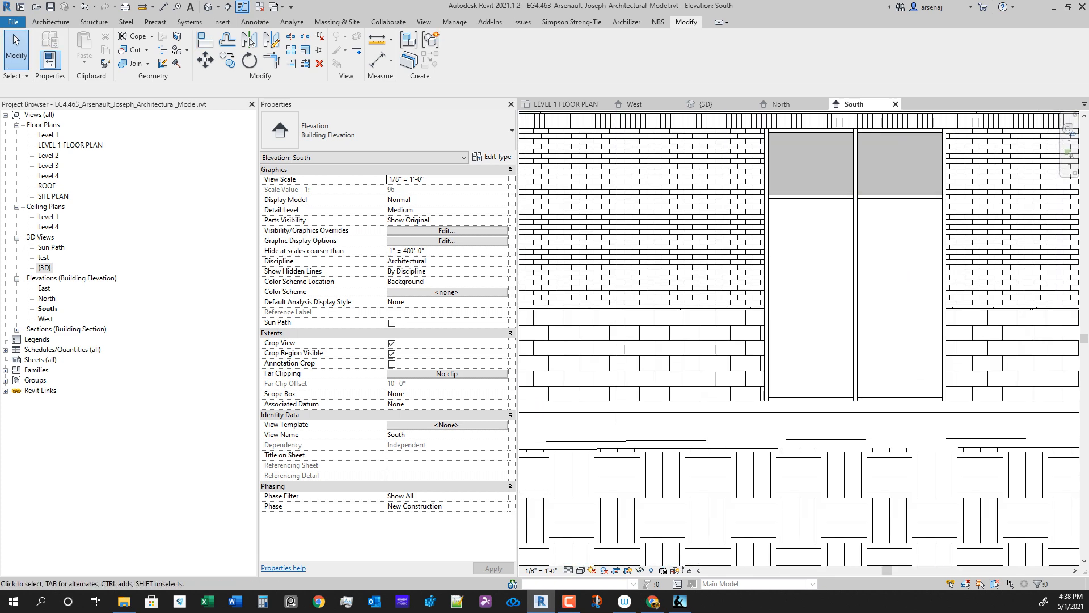
pyautogui.scroll(-3, 780, 490)
pyautogui.moveTo(779, 490); pyautogui.dragTo(823, 472, button='middle')
pyautogui.scroll(-1, 629, 479)
pyautogui.scroll(-1, 605, 436)
pyautogui.moveTo(604, 436); pyautogui.dragTo(732, 438, button='middle')
pyautogui.scroll(2, 732, 438)
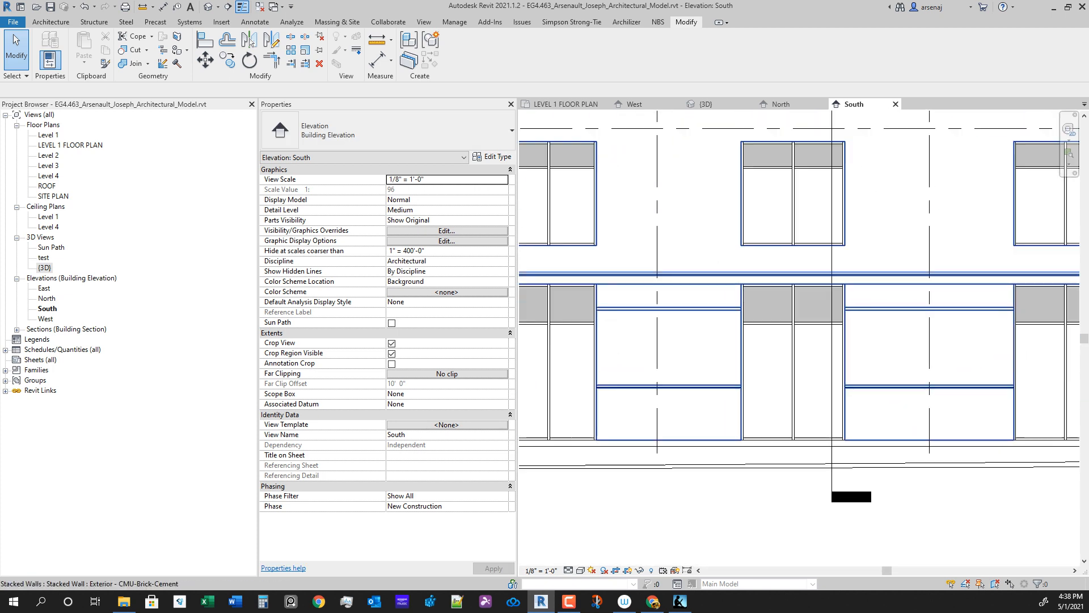
# Step: Move the storefront between grids D and C and its three upper windows together toward grid D, onto the nearest block joint
pyautogui.moveTo(781, 464); pyautogui.dragTo(740, 453, button='middle')
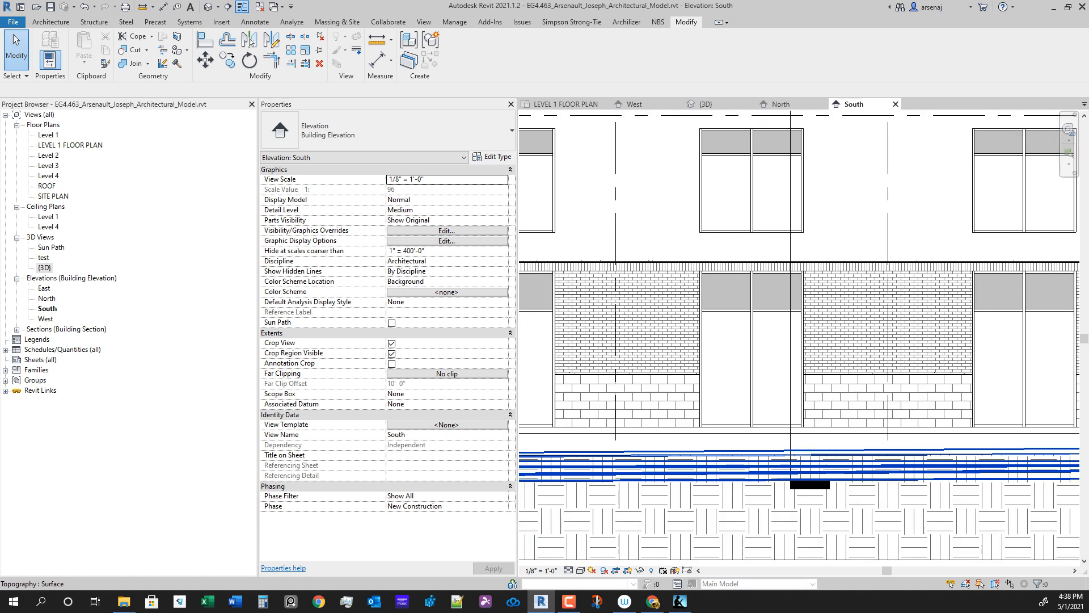
pyautogui.scroll(1, 739, 452)
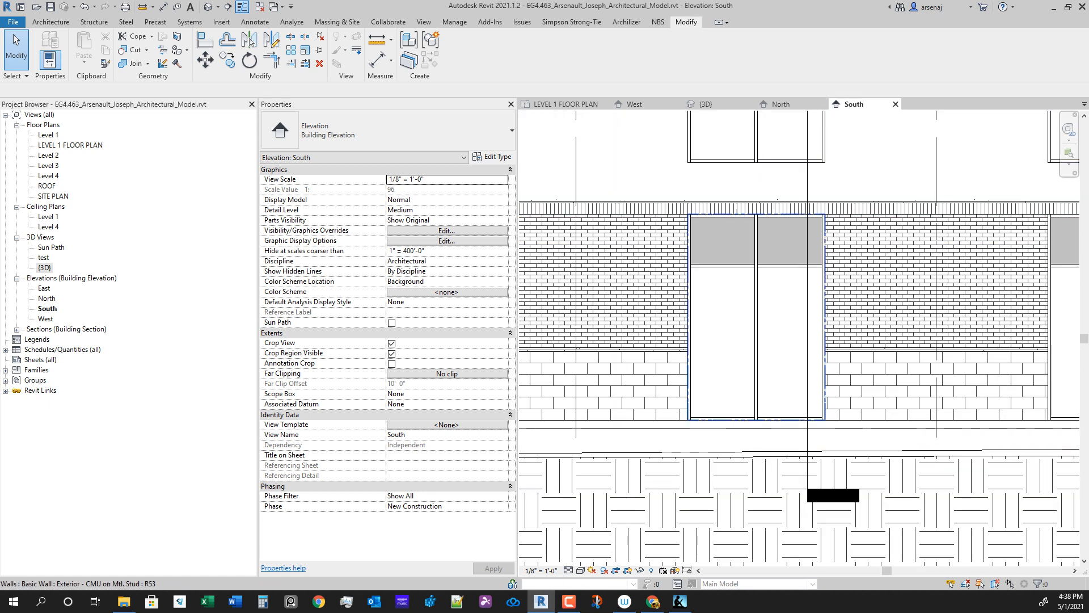
pyautogui.click(688, 397)
pyautogui.scroll(-1, 688, 397)
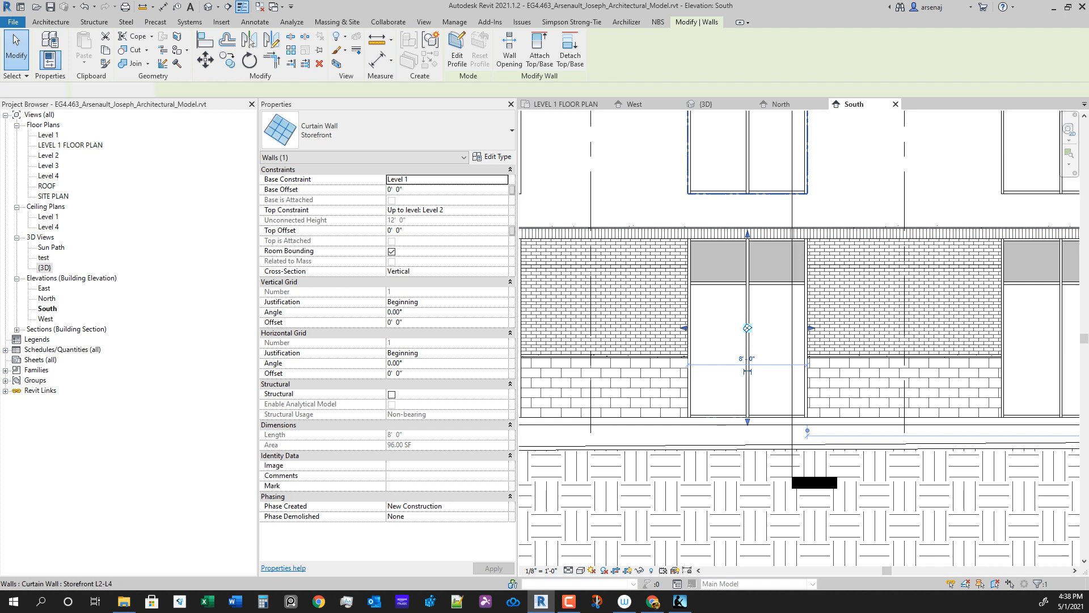
pyautogui.keyDown('ctrl'); pyautogui.click(755, 194); pyautogui.keyUp('ctrl')
pyautogui.scroll(-1, 756, 198)
pyautogui.moveTo(756, 198); pyautogui.dragTo(751, 420, button='middle')
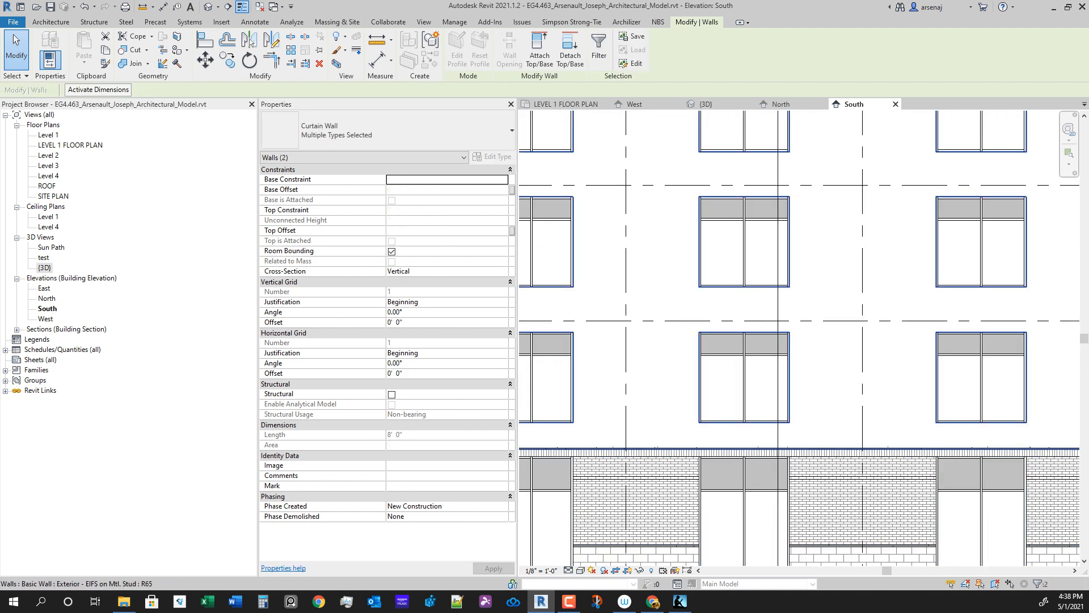
pyautogui.moveTo(743, 242); pyautogui.dragTo(751, 324, button='middle')
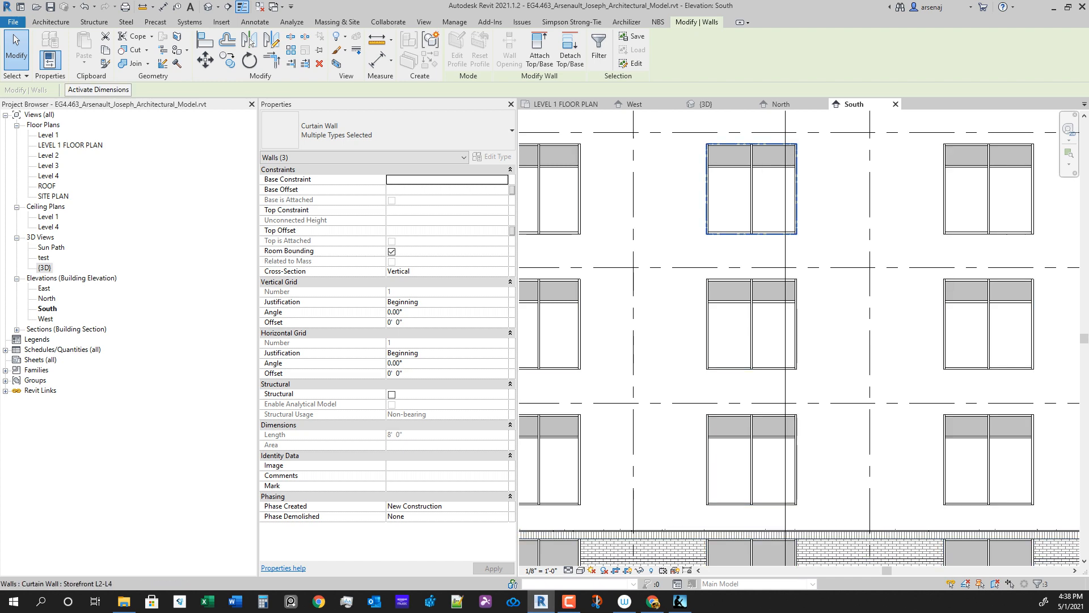
pyautogui.keyDown('ctrl'); pyautogui.click(750, 234); pyautogui.keyUp('ctrl')
pyautogui.scroll(-2, 737, 266)
pyautogui.scroll(4, 724, 505)
pyautogui.moveTo(724, 505); pyautogui.dragTo(718, 359, button='middle')
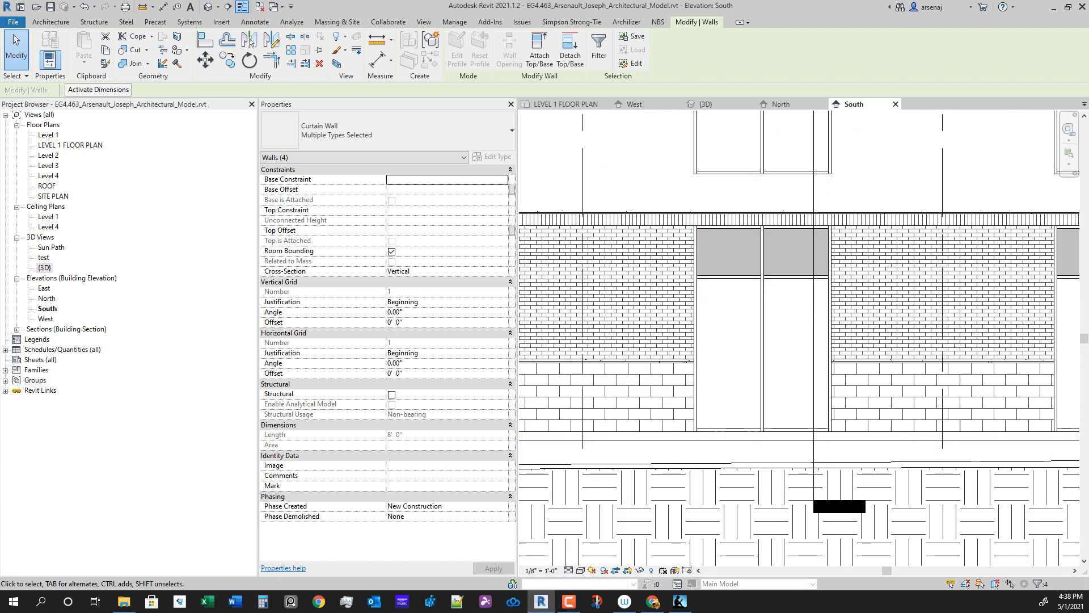
pyautogui.press('m')
pyautogui.press('v')
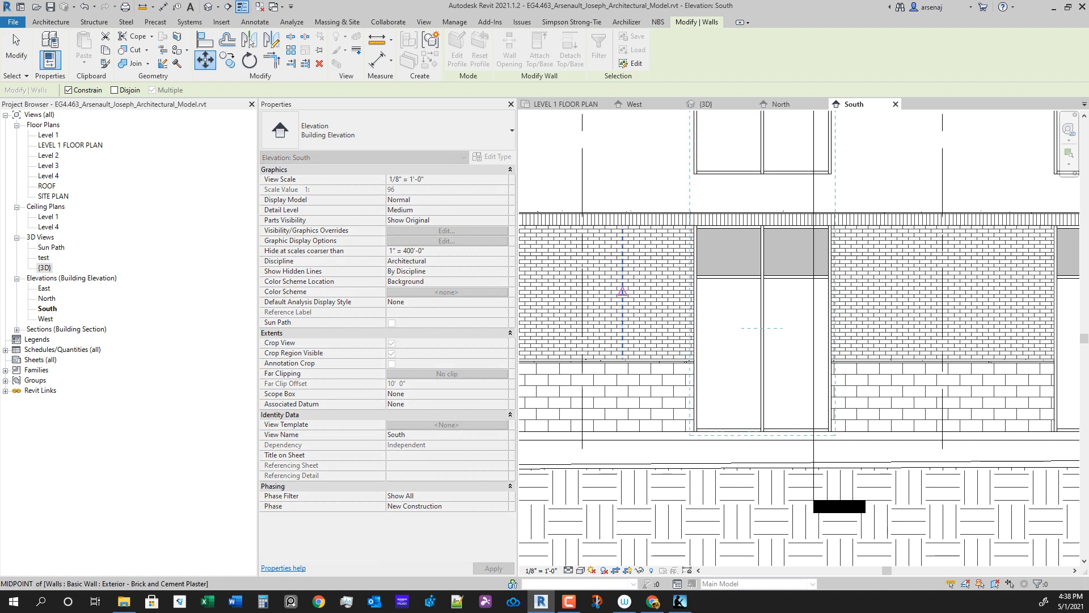
pyautogui.scroll(5, 693, 405)
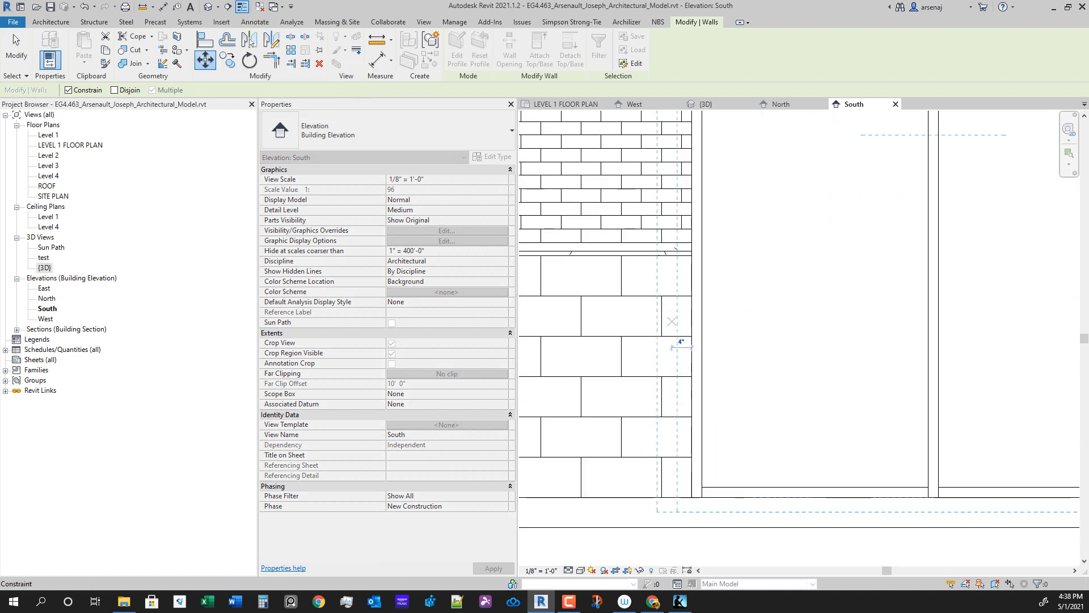
pyautogui.click(661, 321)
pyautogui.scroll(-2, 802, 477)
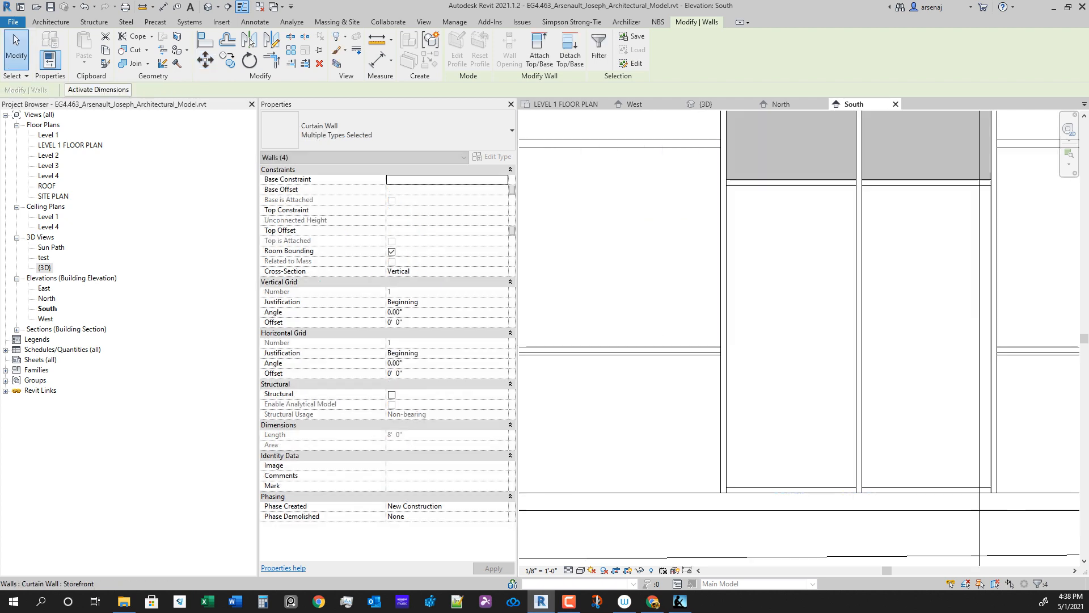
pyautogui.scroll(-2, 894, 457)
pyautogui.scroll(-2, 754, 436)
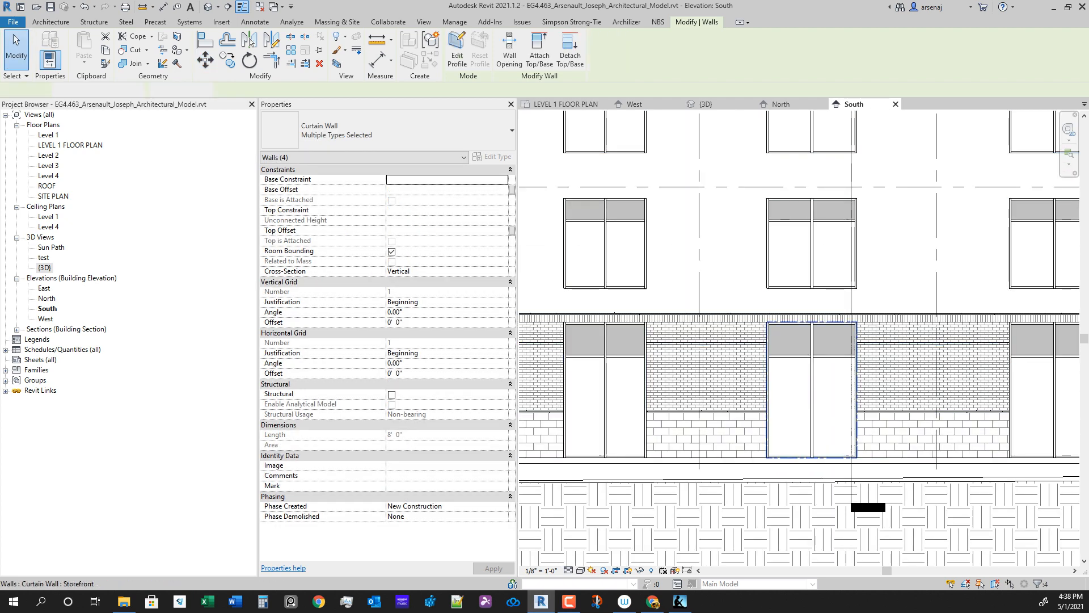
# Step: Examine in the 3D view how the brick and block coursing meets the ground-floor storefront edges
pyautogui.click(767, 435)
pyautogui.click(716, 104)
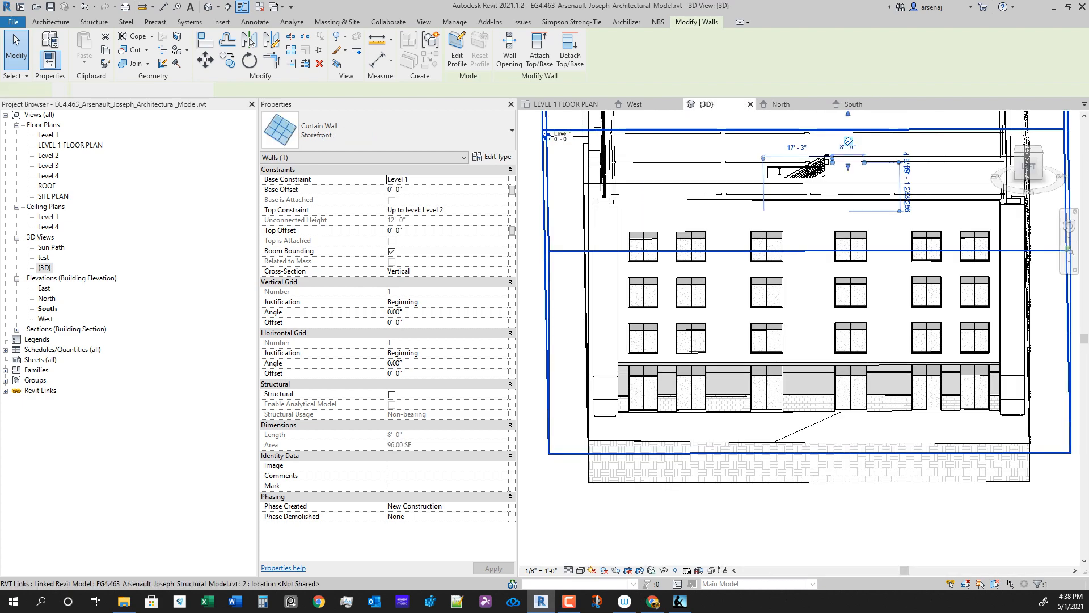
pyautogui.keyDown('shift'); pyautogui.moveTo(816, 400); pyautogui.dragTo(692, 397, button='middle'); pyautogui.keyUp('shift')
pyautogui.keyDown('shift'); pyautogui.moveTo(907, 295); pyautogui.dragTo(783, 244, button='middle'); pyautogui.keyUp('shift')
pyautogui.scroll(5, 860, 227)
pyautogui.press('Escape')
pyautogui.scroll(-2, 856, 323)
pyautogui.keyDown('shift'); pyautogui.moveTo(856, 323); pyautogui.dragTo(884, 314, button='middle'); pyautogui.keyUp('shift')
pyautogui.click(811, 329)
pyautogui.click(868, 312)
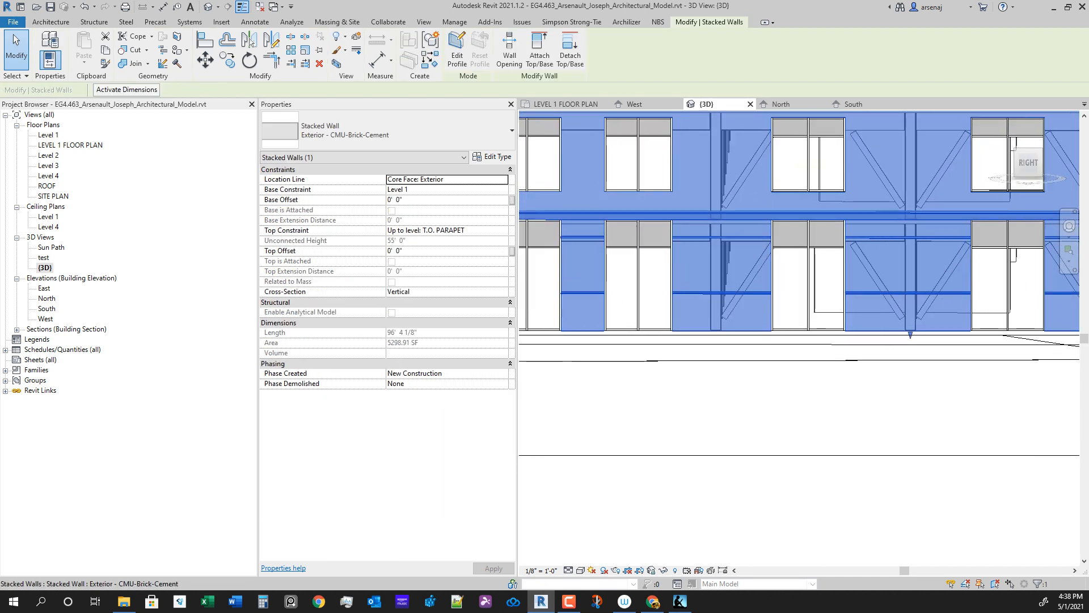
pyautogui.scroll(5, 780, 262)
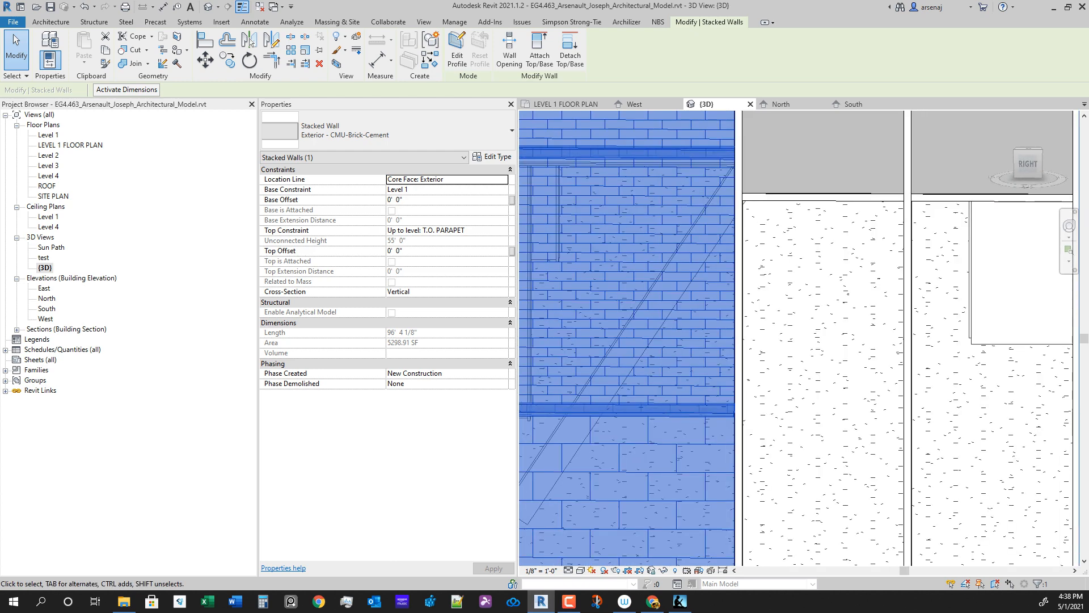
pyautogui.scroll(-2, 650, 280)
pyautogui.moveTo(650, 280)
pyautogui.keyDown('shift'); pyautogui.mouseDown(button='middle')
pyautogui.moveTo(658, 301)
pyautogui.moveTo(665, 282)
pyautogui.moveTo(655, 276)
pyautogui.moveTo(653, 288)
pyautogui.mouseUp(button='middle'); pyautogui.keyUp('shift')
pyautogui.scroll(-6, 664, 282)
pyautogui.press('Escape')
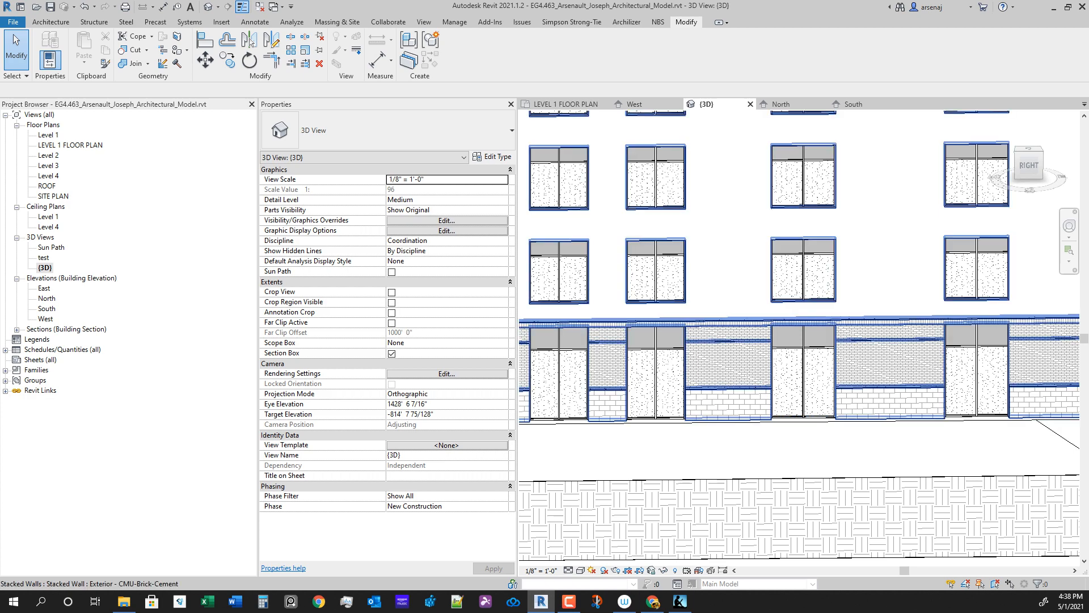
# Step: Inspect the row of storefronts and the windows above from an angled and a frontal 3D viewpoint
pyautogui.scroll(-2, 799, 334)
pyautogui.keyDown('shift'); pyautogui.moveTo(998, 374); pyautogui.dragTo(961, 360, button='middle'); pyautogui.keyUp('shift')
pyautogui.scroll(3, 961, 359)
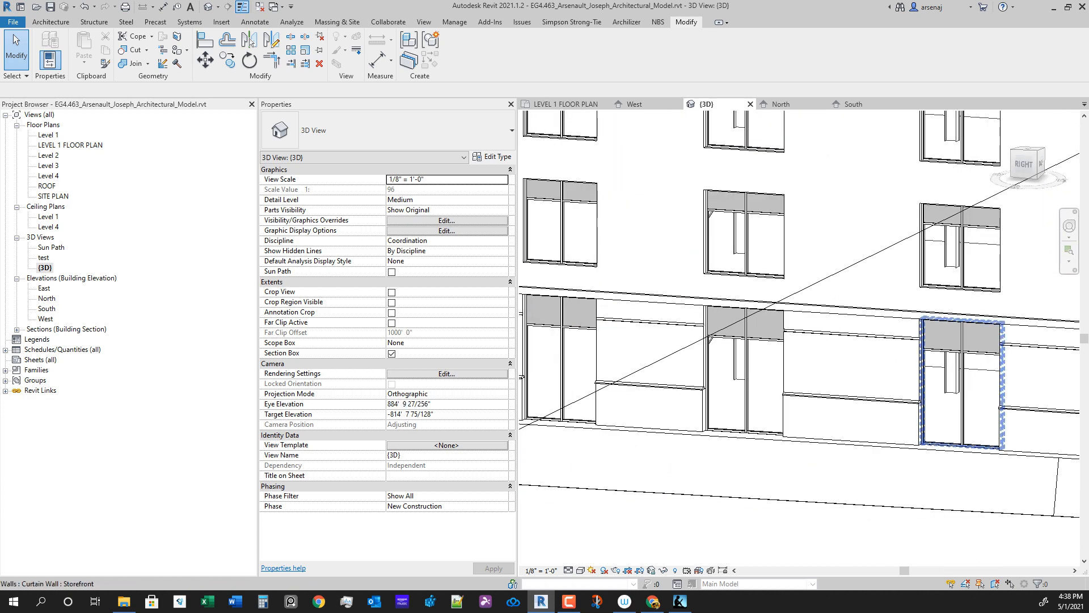
pyautogui.click(883, 426)
pyautogui.scroll(-2, 884, 436)
pyautogui.keyDown('shift'); pyautogui.moveTo(883, 436); pyautogui.dragTo(914, 431, button='middle'); pyautogui.keyUp('shift')
pyautogui.moveTo(774, 302); pyautogui.dragTo(798, 335, button='middle')
pyautogui.press('Escape')
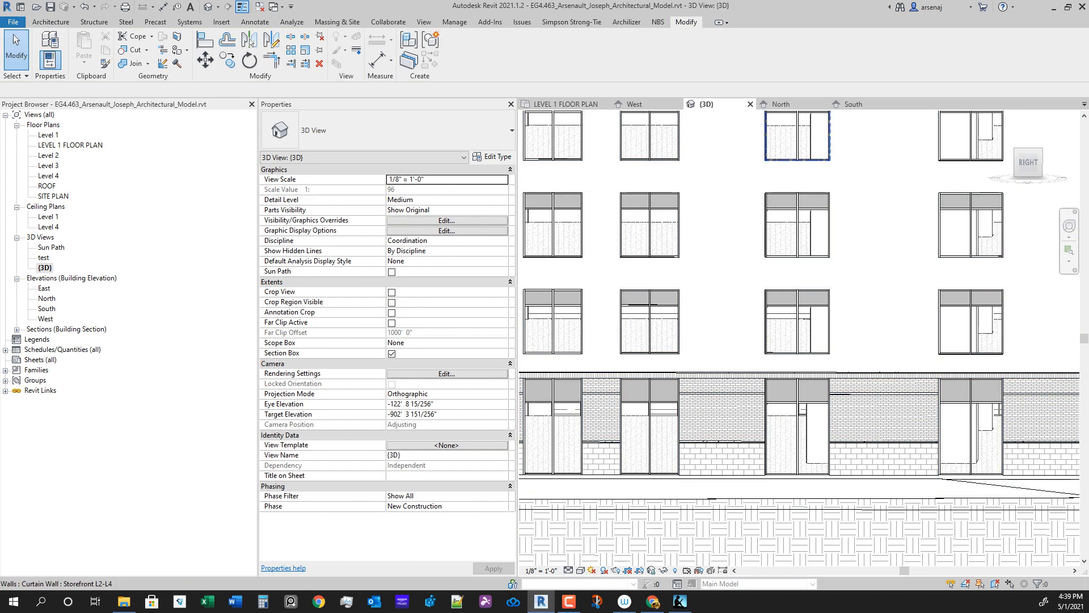
# Step: Check the stacked wall's opening edges and coursing against the storefront between grids D and C in the South elevation
pyautogui.click(853, 103)
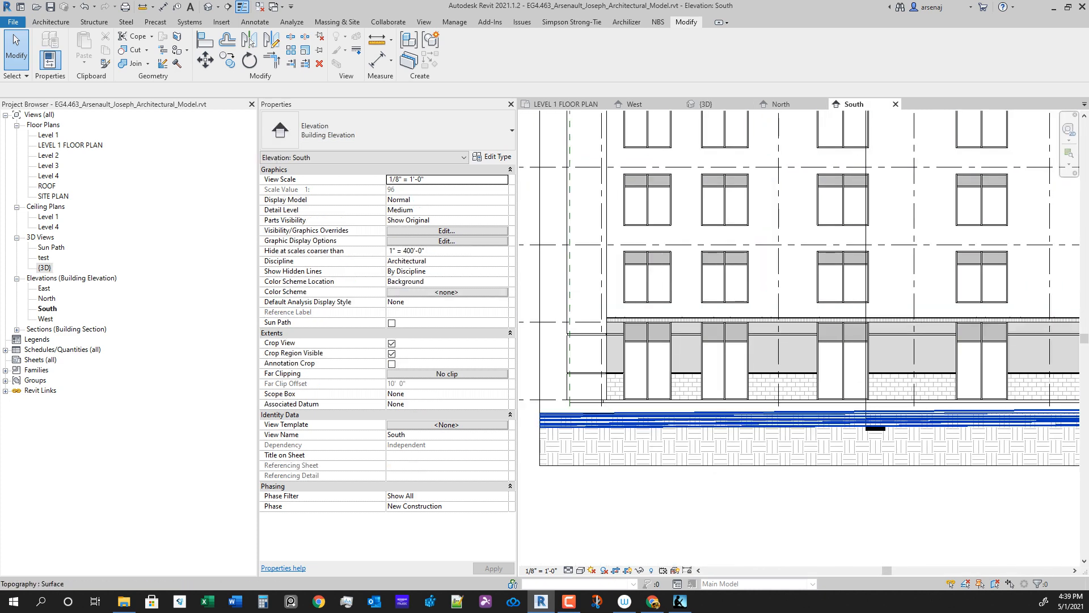
pyautogui.scroll(3, 849, 404)
pyautogui.scroll(4, 895, 304)
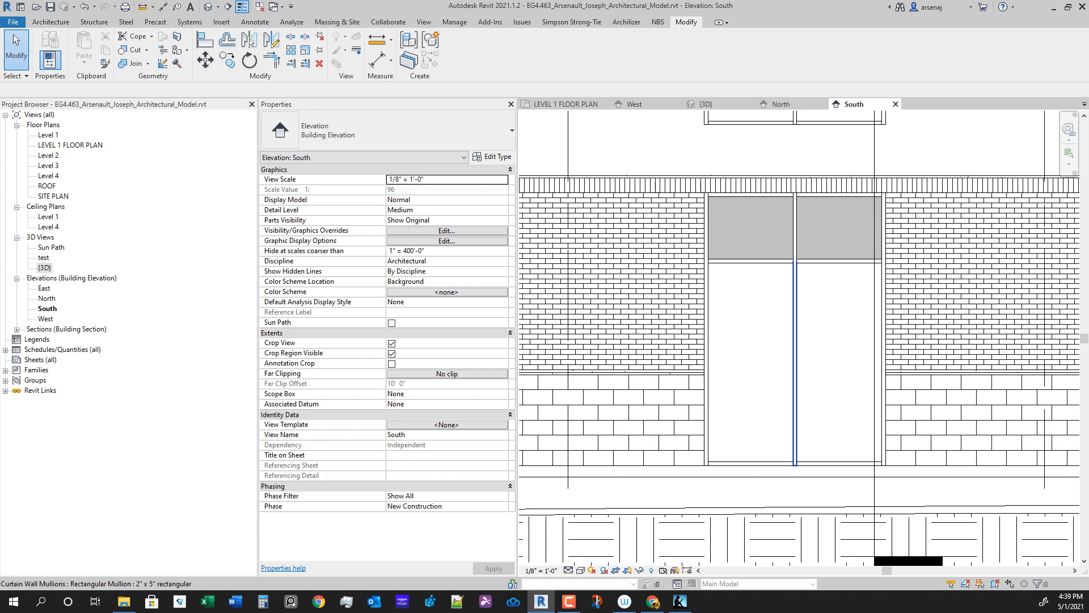
pyautogui.click(704, 464)
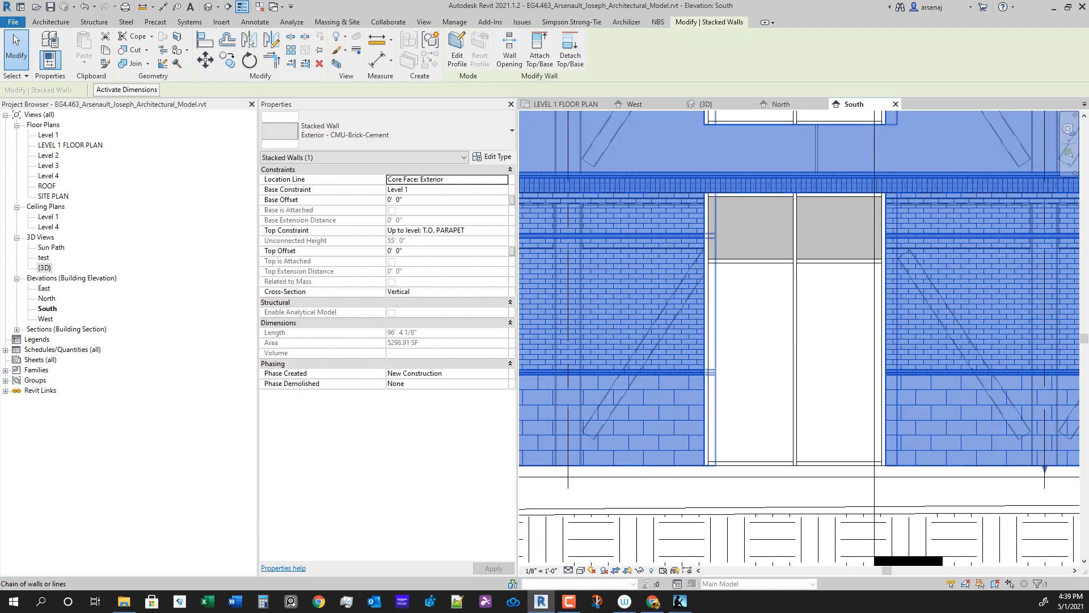
pyautogui.click(859, 464)
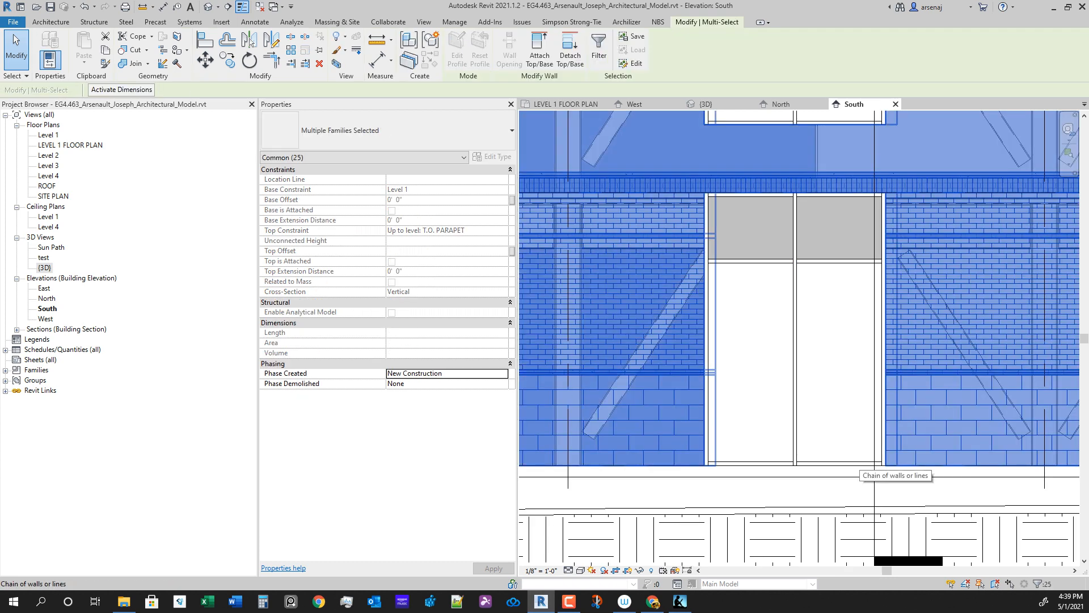
pyautogui.press('Escape')
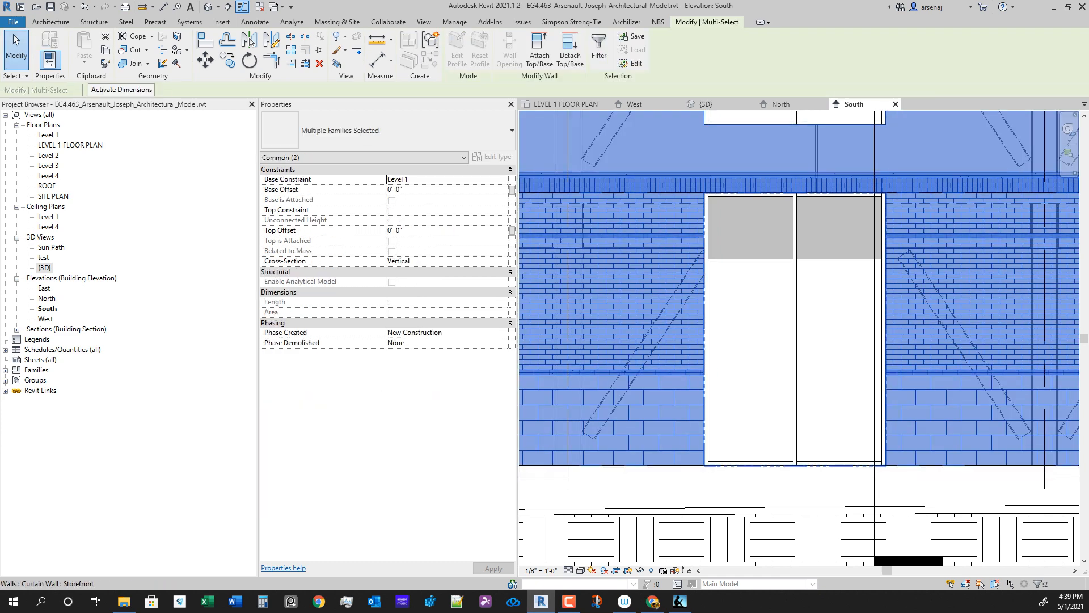
pyautogui.scroll(-1, 848, 457)
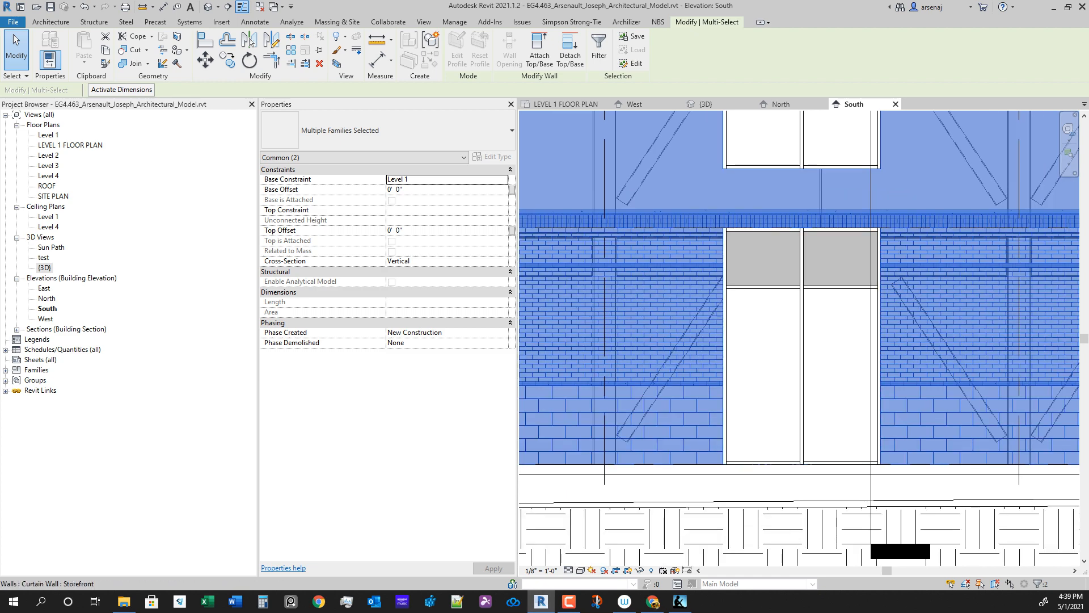
pyautogui.scroll(2, 744, 291)
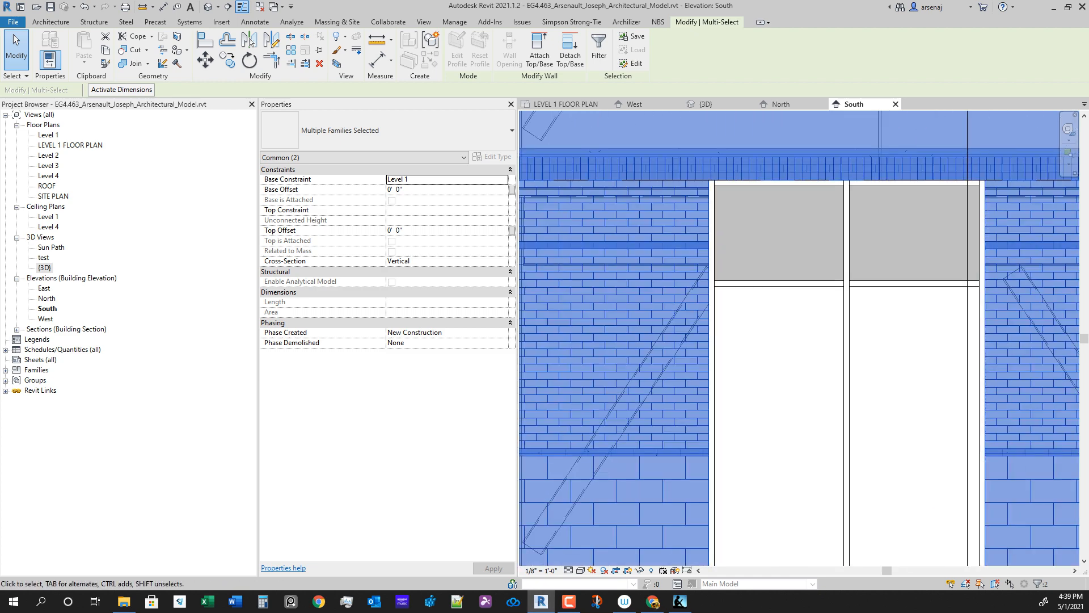
pyautogui.scroll(-4, 755, 326)
pyautogui.press('Escape')
pyautogui.scroll(1, 839, 346)
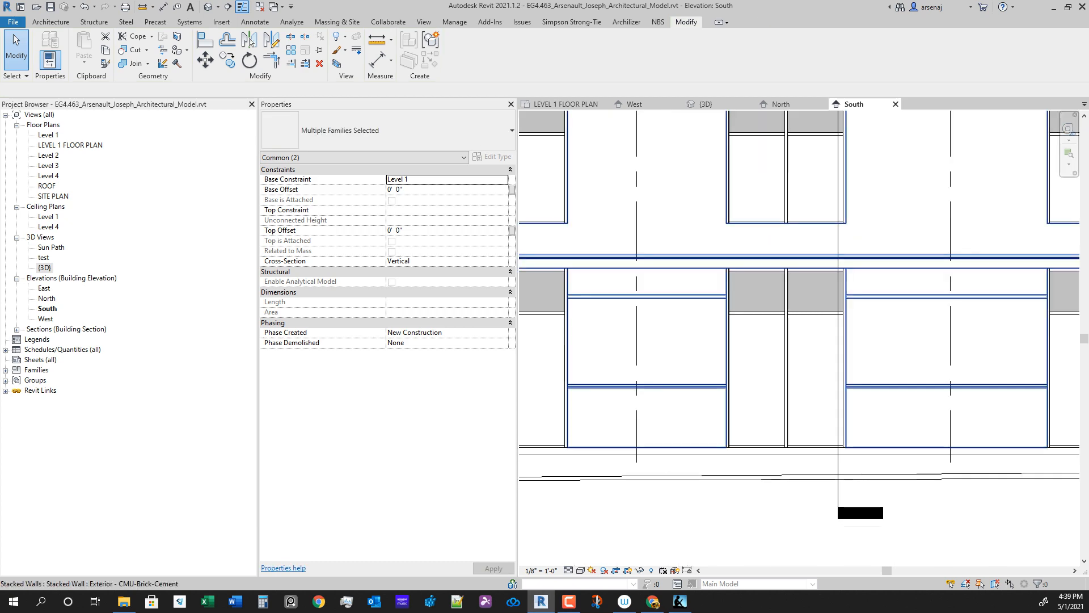
pyautogui.press('Escape')
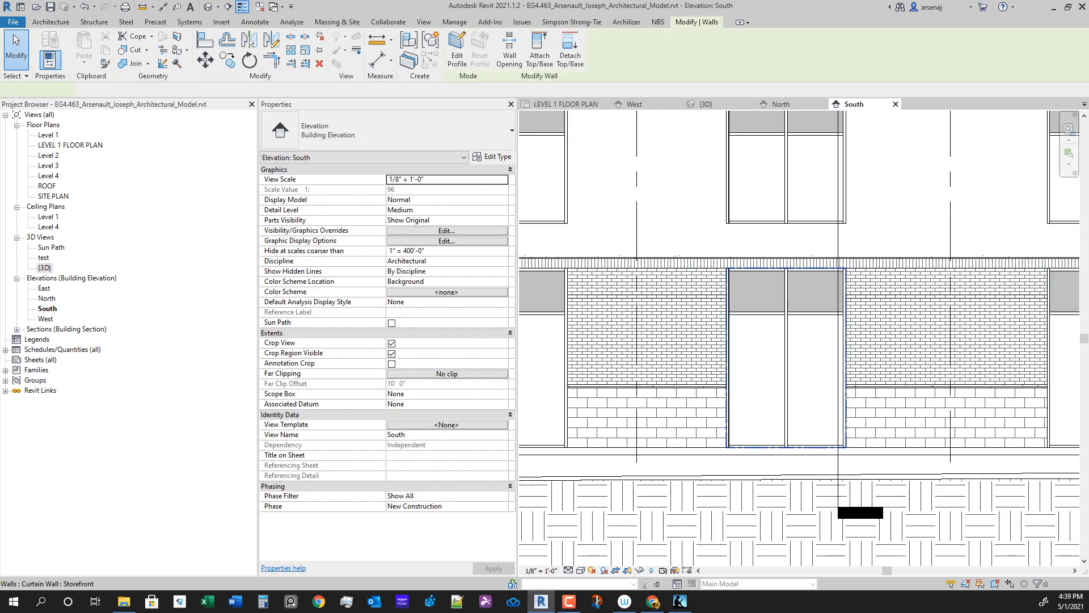
# Step: Move only the ground-floor storefront between grids D and C toward grid C, onto a block joint
pyautogui.click(845, 382)
pyautogui.scroll(2, 872, 382)
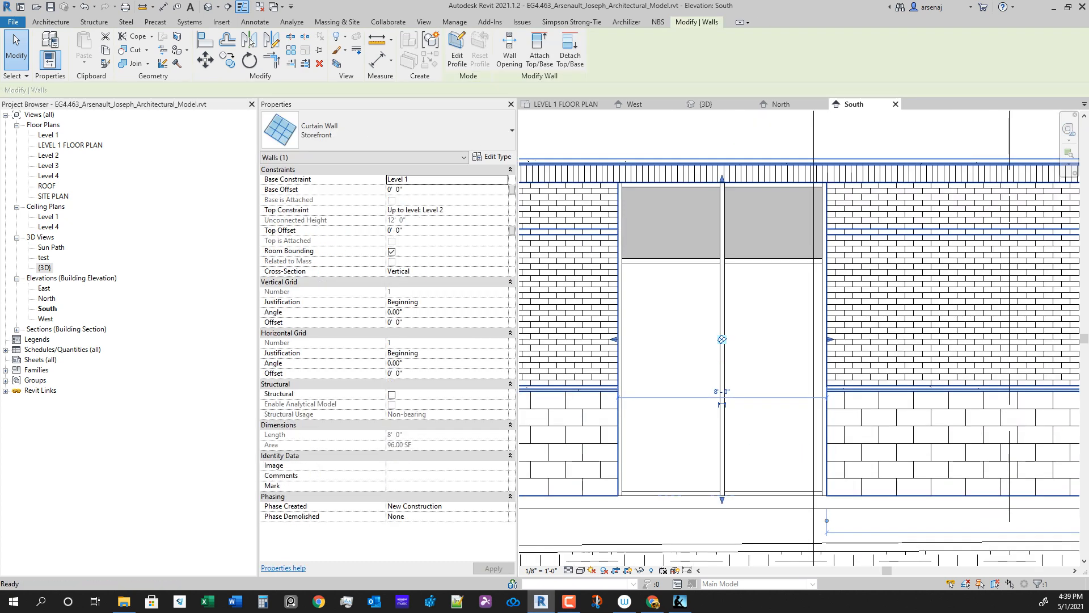
pyautogui.press('m')
pyautogui.press('v')
pyautogui.scroll(1, 841, 449)
pyautogui.click(822, 429)
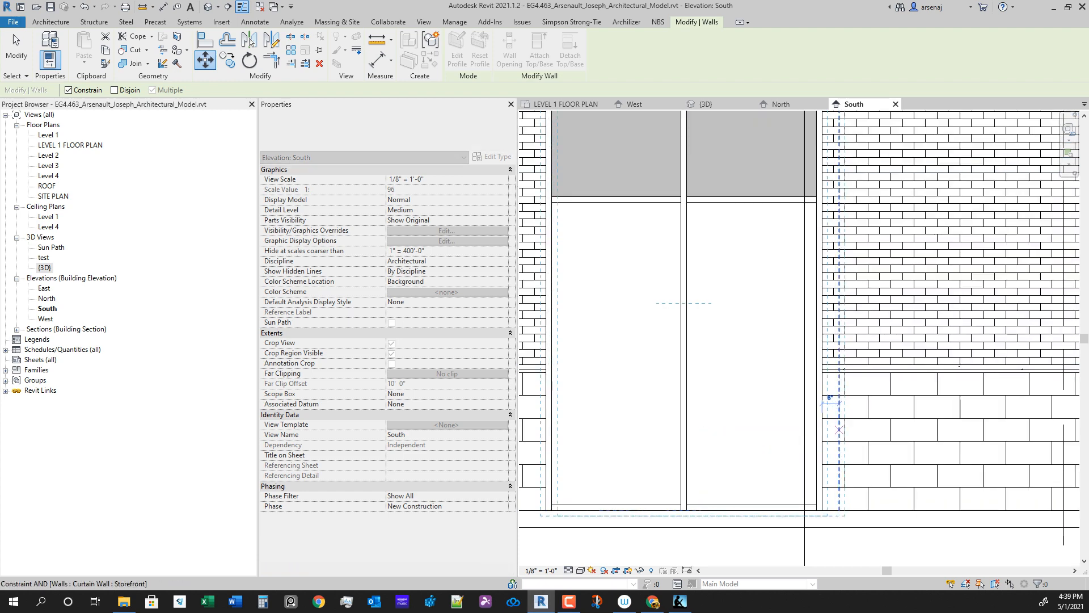
pyautogui.click(845, 429)
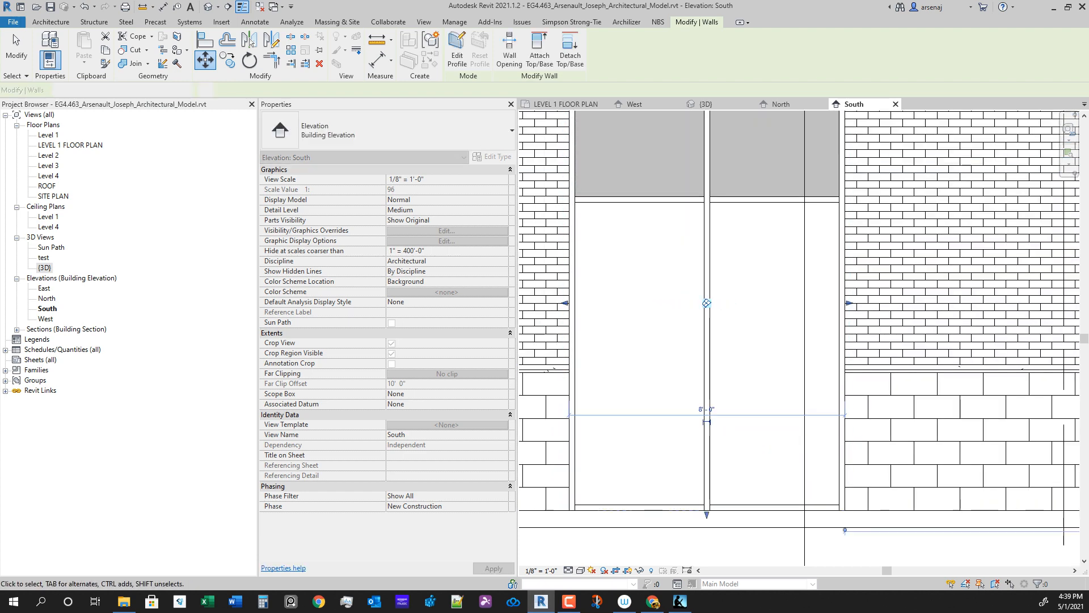
pyautogui.scroll(-2, 817, 476)
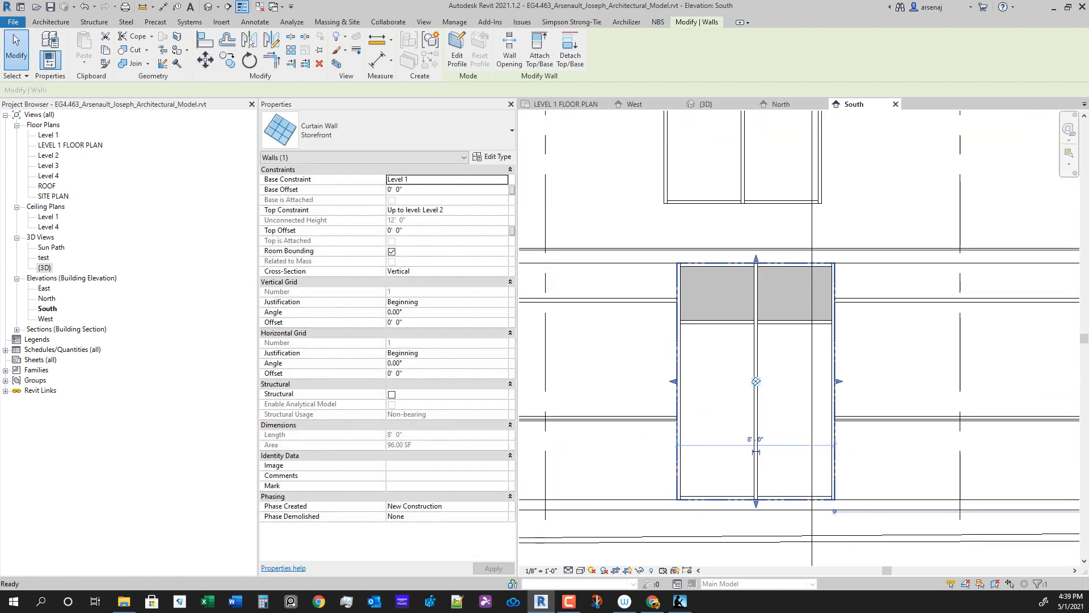
pyautogui.click(814, 507)
pyautogui.scroll(-2, 814, 507)
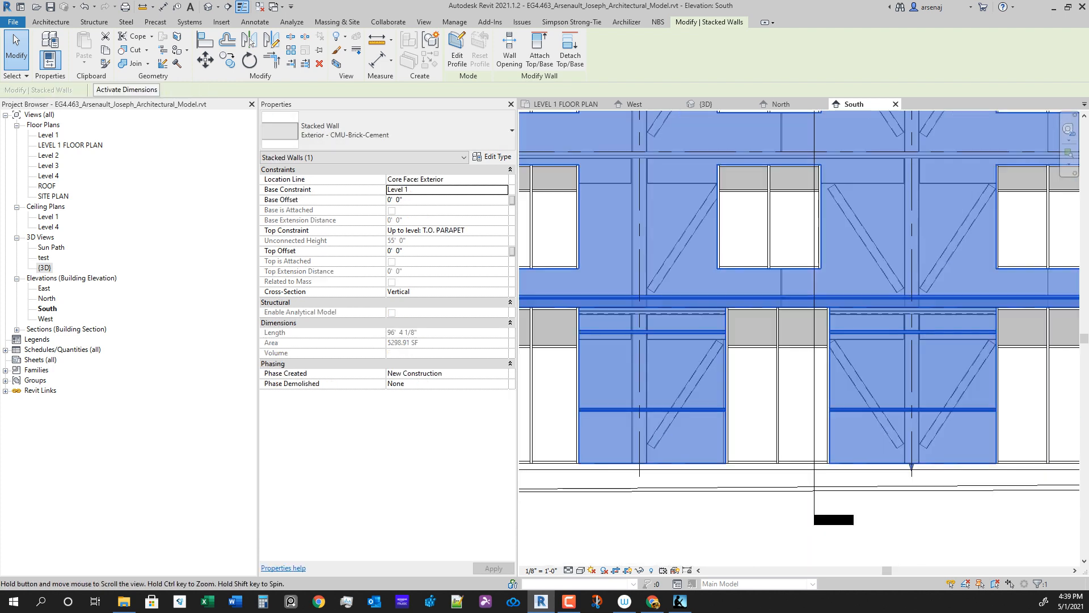
pyautogui.scroll(-1, 827, 462)
pyautogui.press('Escape')
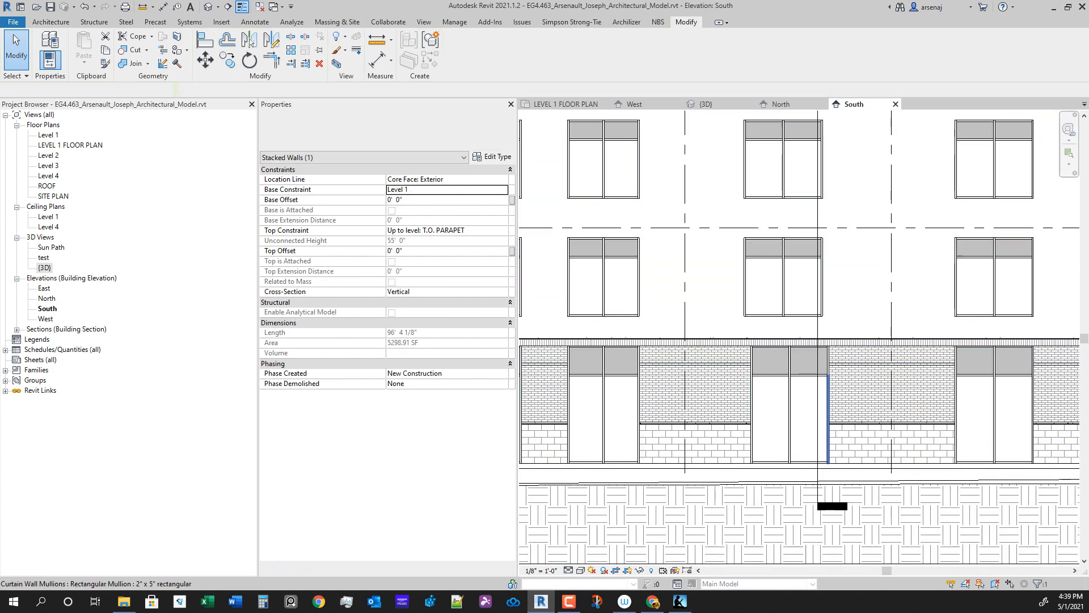
# Step: Review the storefront spacing dimensions between grids B and D in the LEVEL 1 FLOOR PLAN view
pyautogui.scroll(-3, 808, 406)
pyautogui.scroll(2, 940, 299)
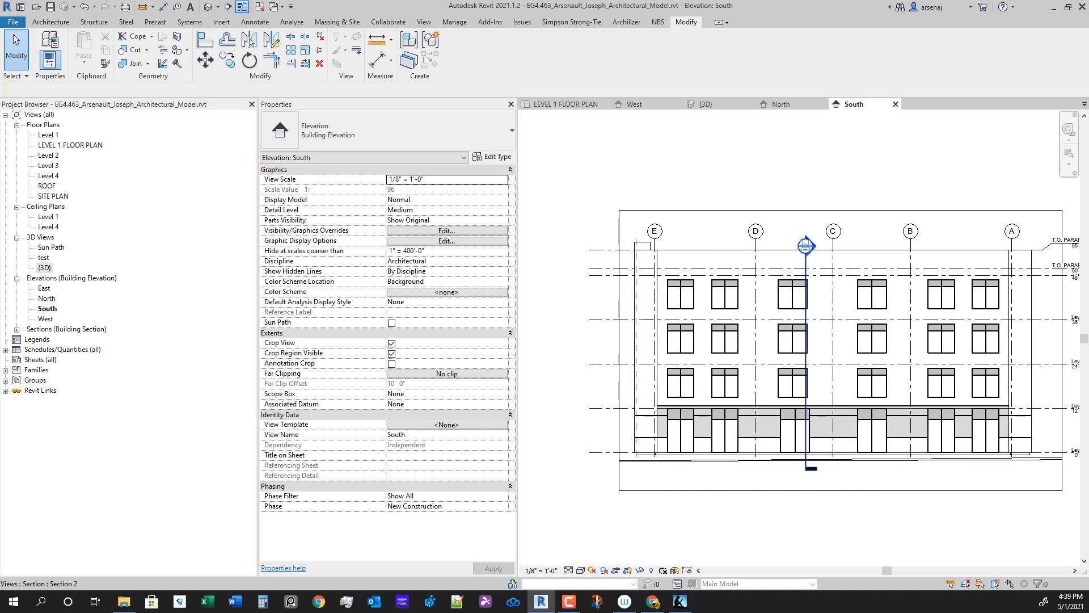
pyautogui.click(565, 104)
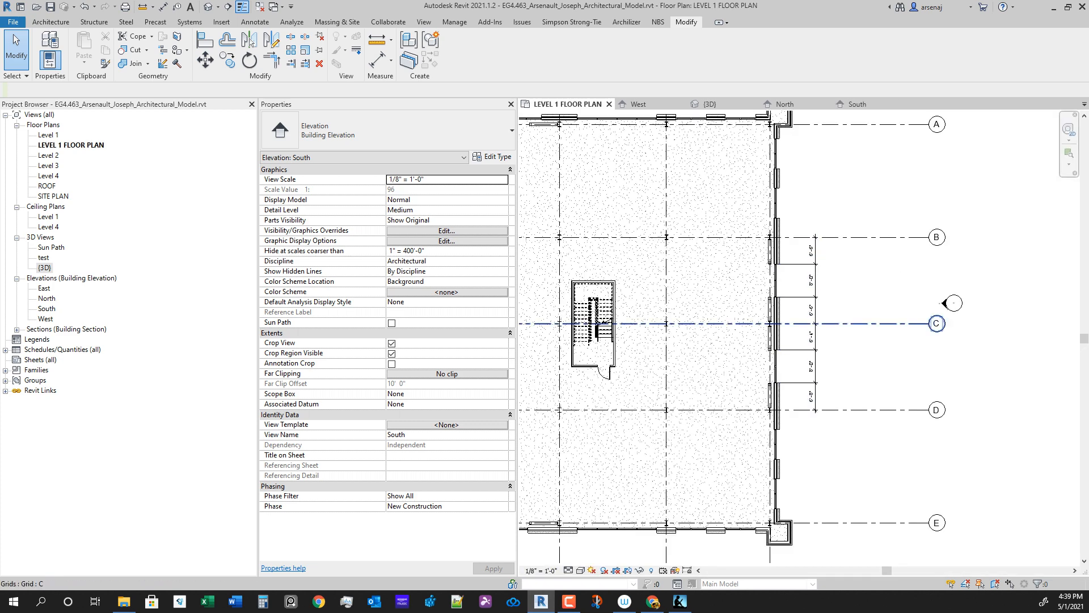
pyautogui.scroll(2, 824, 329)
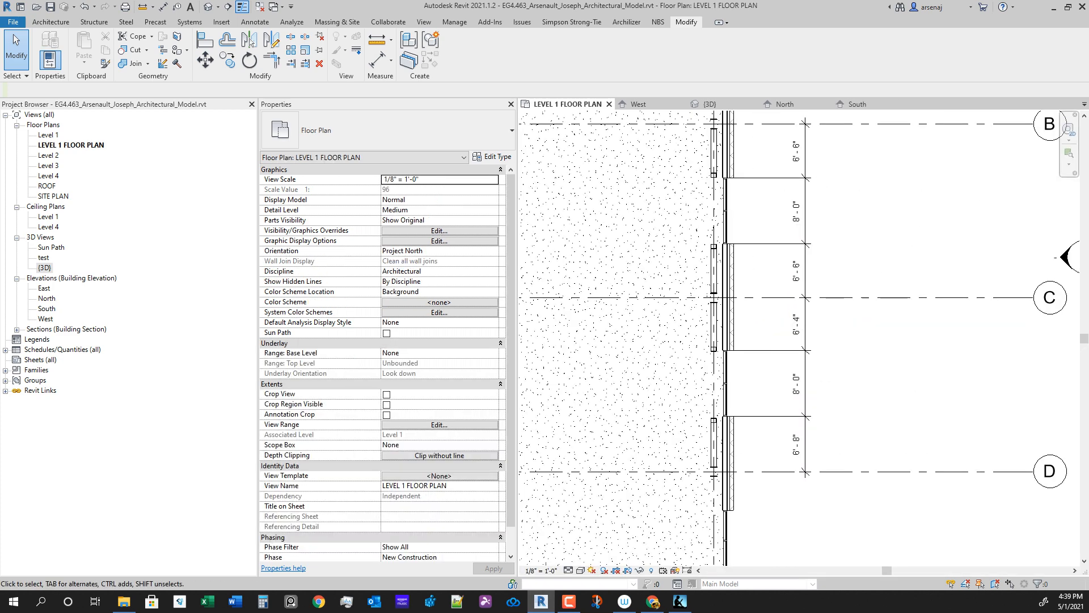
pyautogui.moveTo(857, 322); pyautogui.dragTo(848, 340, button='middle')
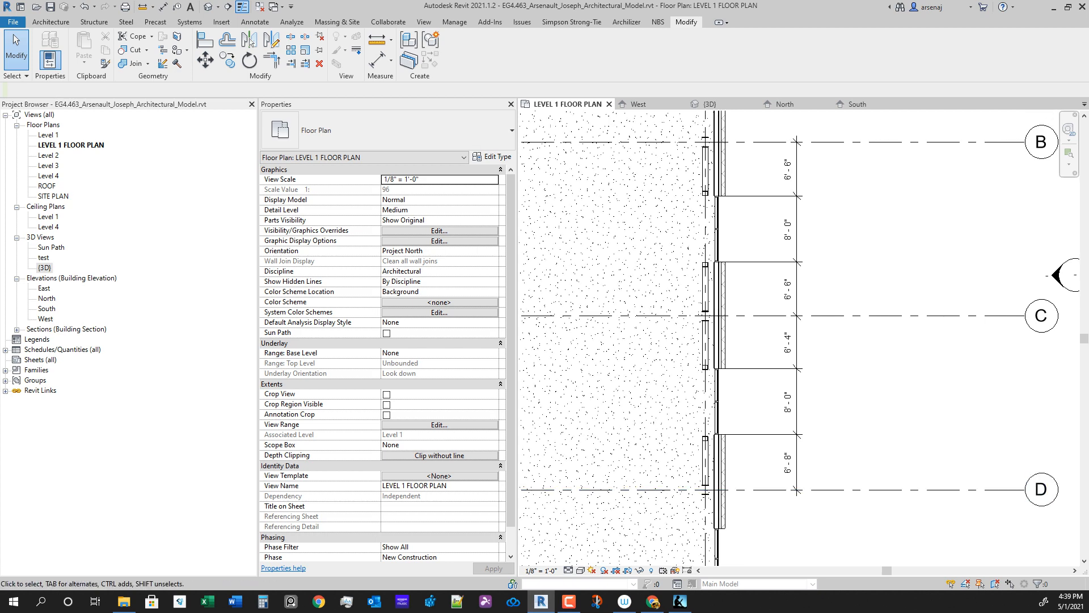
# Step: Place the ground-floor storefront between grids B and C 6'-4" from grid C in the floor plan
pyautogui.click(717, 233)
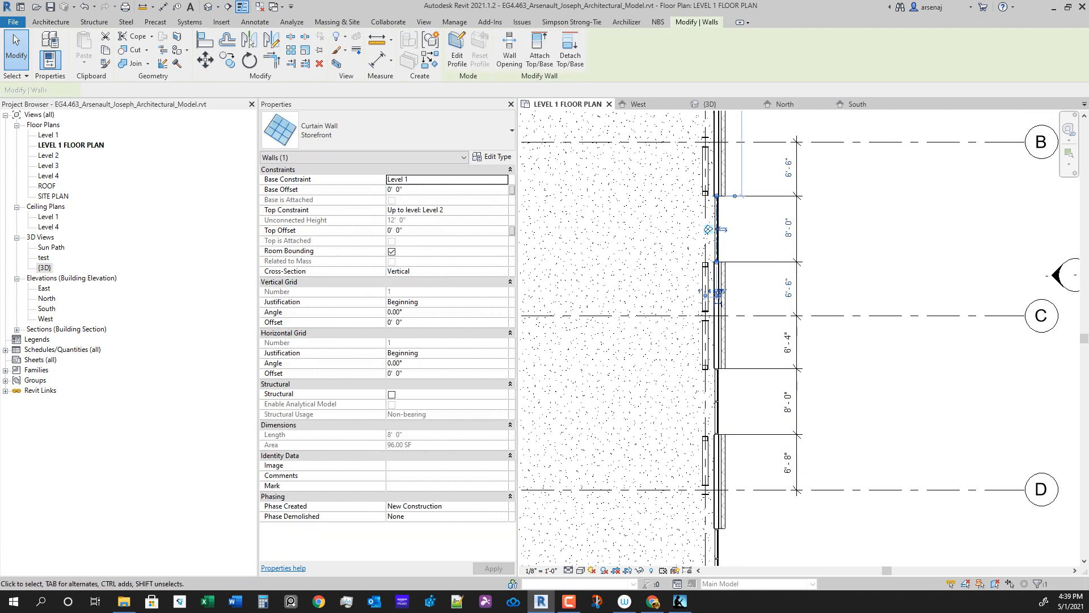
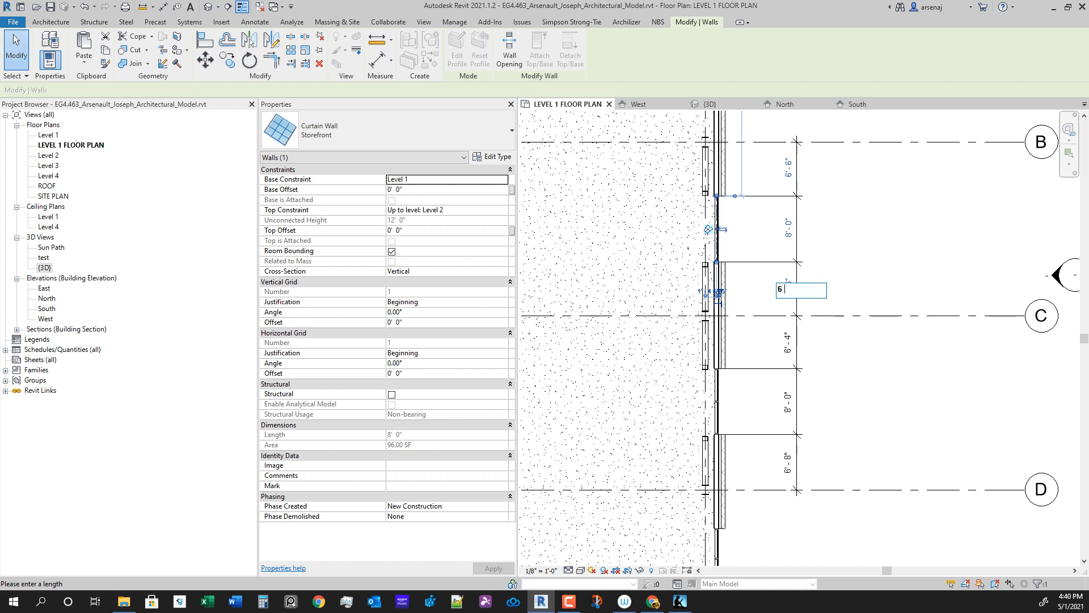
pyautogui.press('Return')
pyautogui.press('Escape')
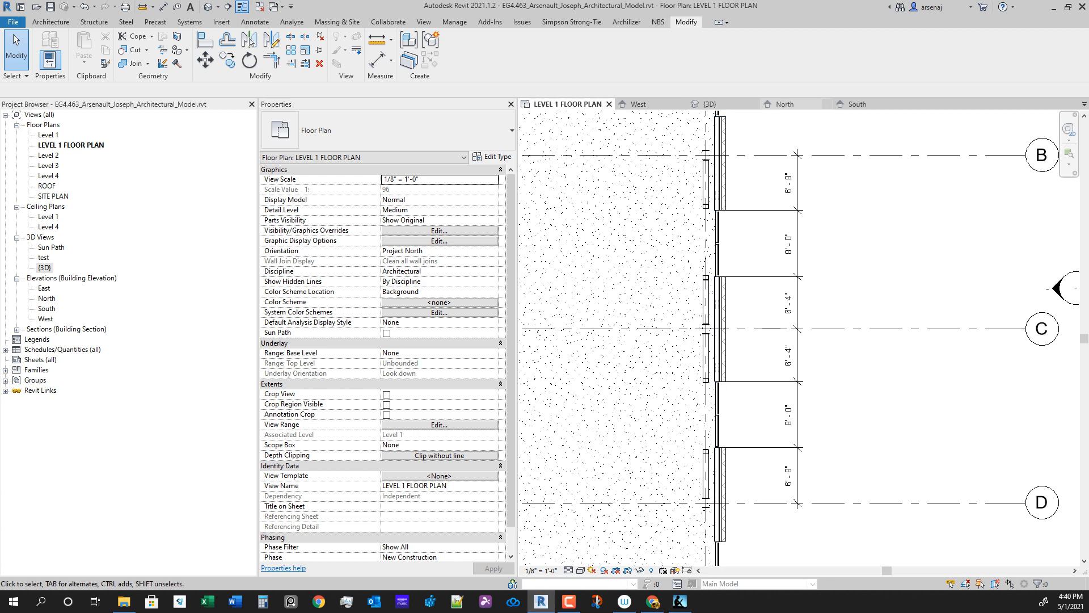
# Step: Examine the masonry coursing beside the ground-floor storefronts on both sides of grid C in the South elevation
pyautogui.click(857, 105)
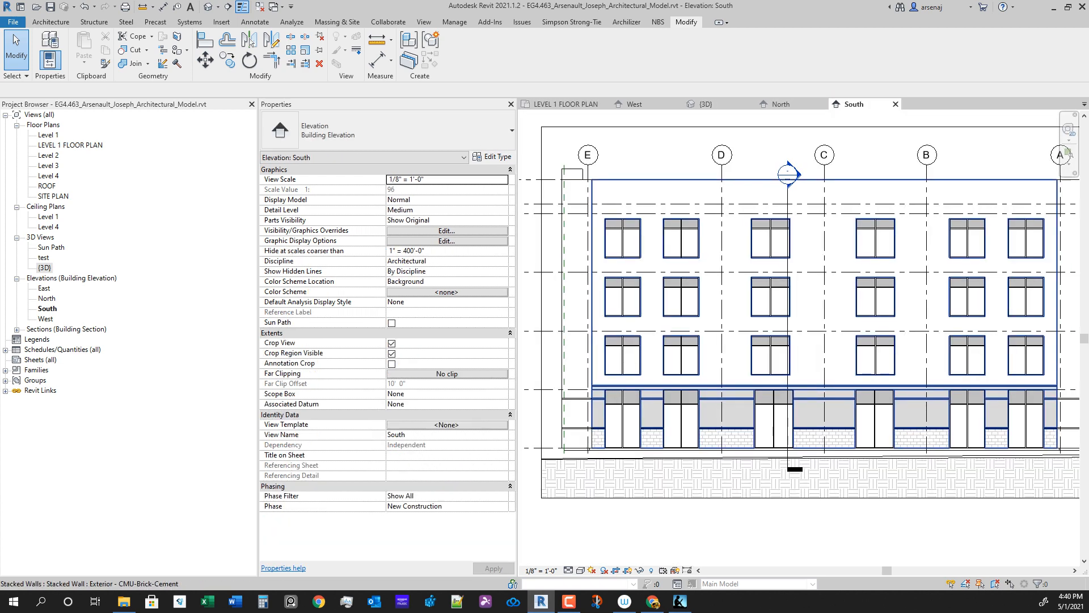
pyautogui.scroll(5, 847, 434)
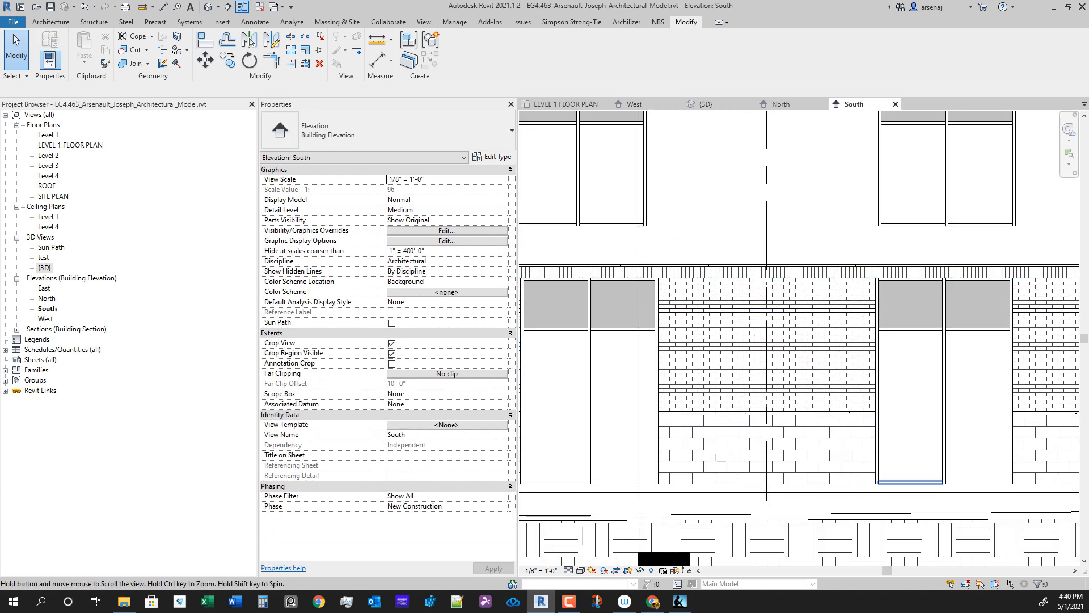
pyautogui.moveTo(908, 481); pyautogui.dragTo(646, 463, button='middle')
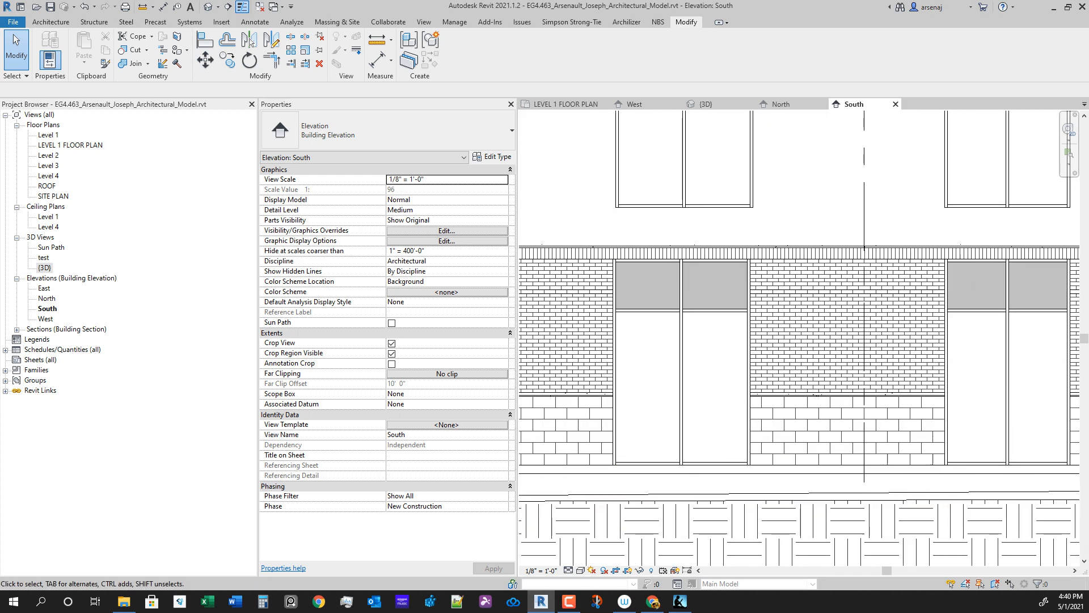
pyautogui.moveTo(805, 352)
pyautogui.mouseDown(button='middle')
pyautogui.moveTo(633, 325)
pyautogui.moveTo(773, 334)
pyautogui.moveTo(1020, 322)
pyautogui.mouseUp(button='middle')
pyautogui.scroll(-1, 894, 420)
pyautogui.moveTo(894, 420); pyautogui.dragTo(1057, 447, button='middle')
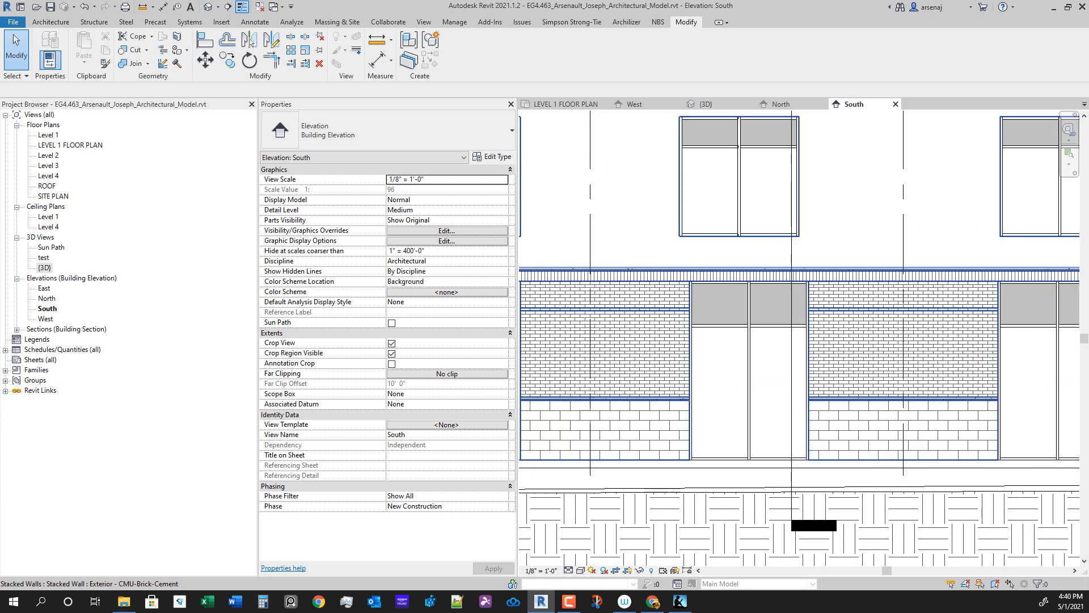
pyautogui.press('a')
pyautogui.press('l')
pyautogui.scroll(4, 825, 283)
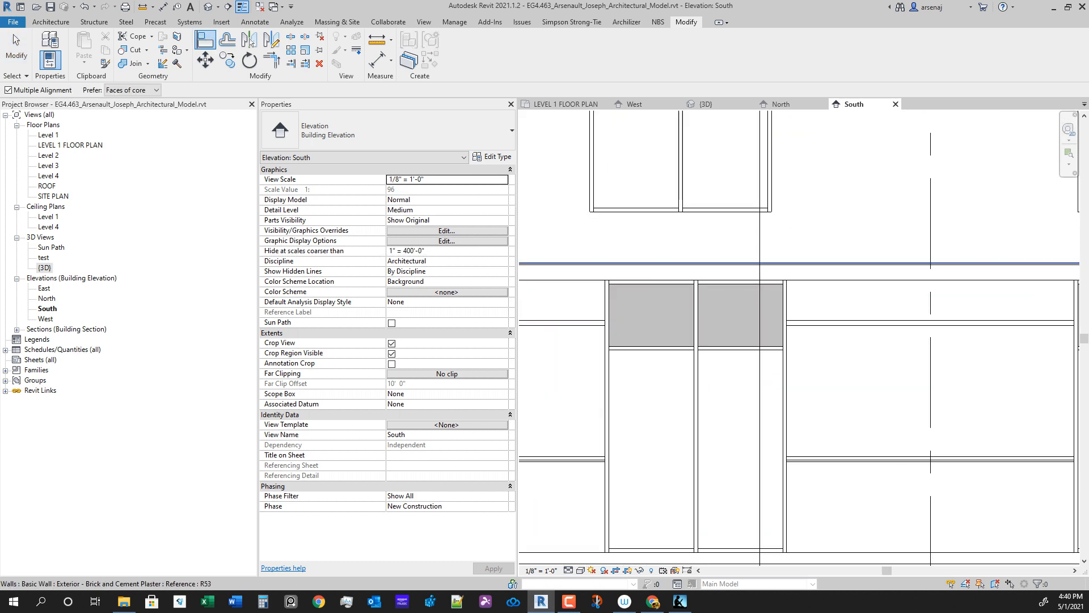
pyautogui.click(797, 282)
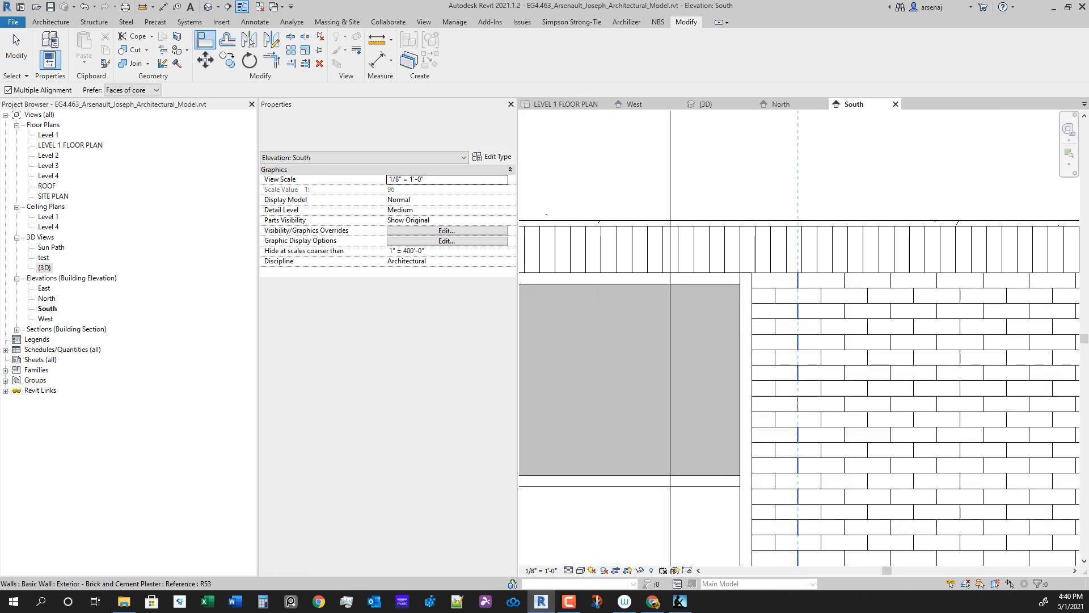
pyautogui.scroll(-2, 813, 385)
pyautogui.press('Escape')
pyautogui.press('Escape')
# Step: Compare the upper-floor windows with the ground-floor storefronts below them across the South elevation
pyautogui.scroll(-2, 766, 335)
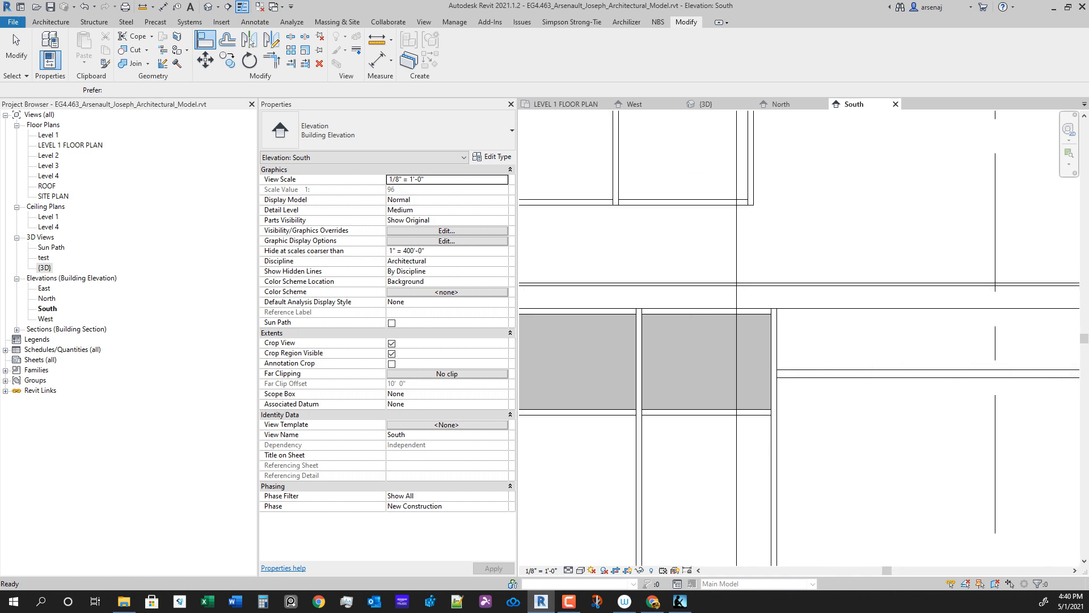
pyautogui.moveTo(919, 374); pyautogui.dragTo(596, 230, button='middle')
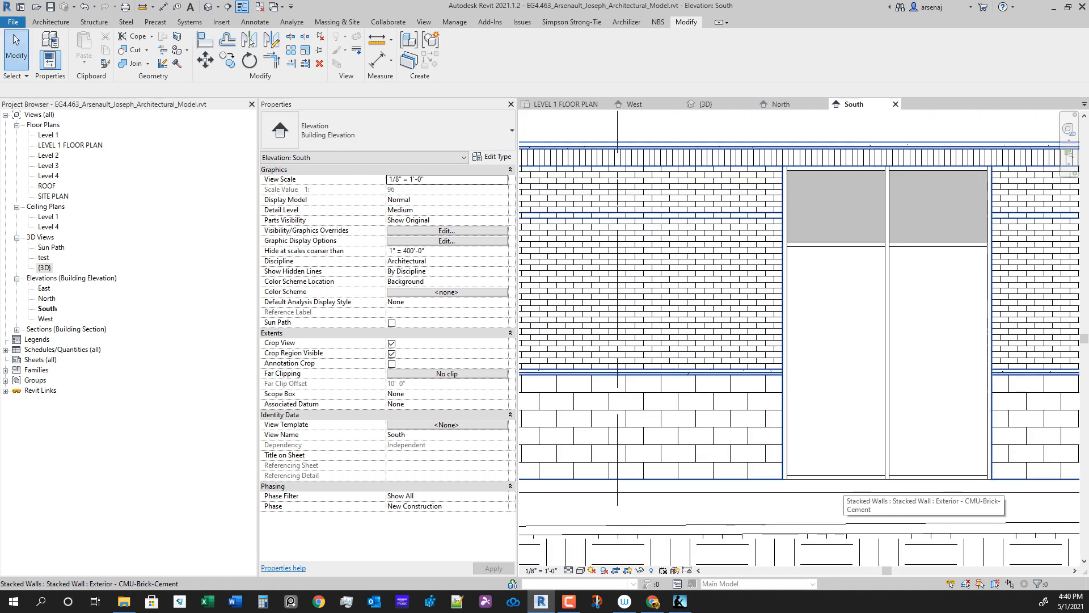
pyautogui.scroll(-5, 842, 491)
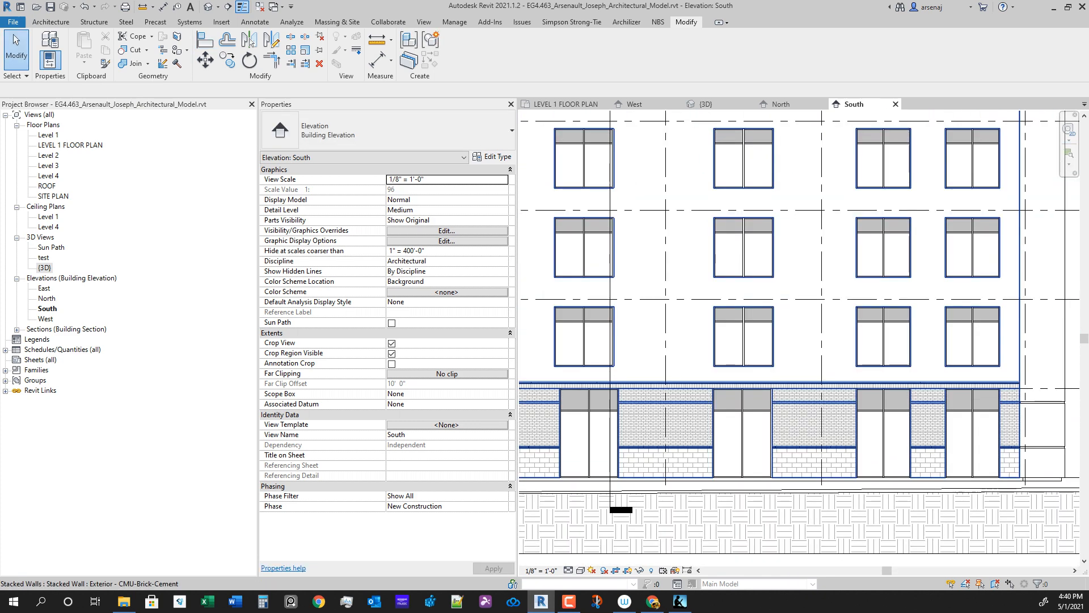
pyautogui.scroll(-2, 859, 542)
pyautogui.moveTo(700, 468); pyautogui.dragTo(705, 473, button='middle')
pyautogui.scroll(3, 705, 474)
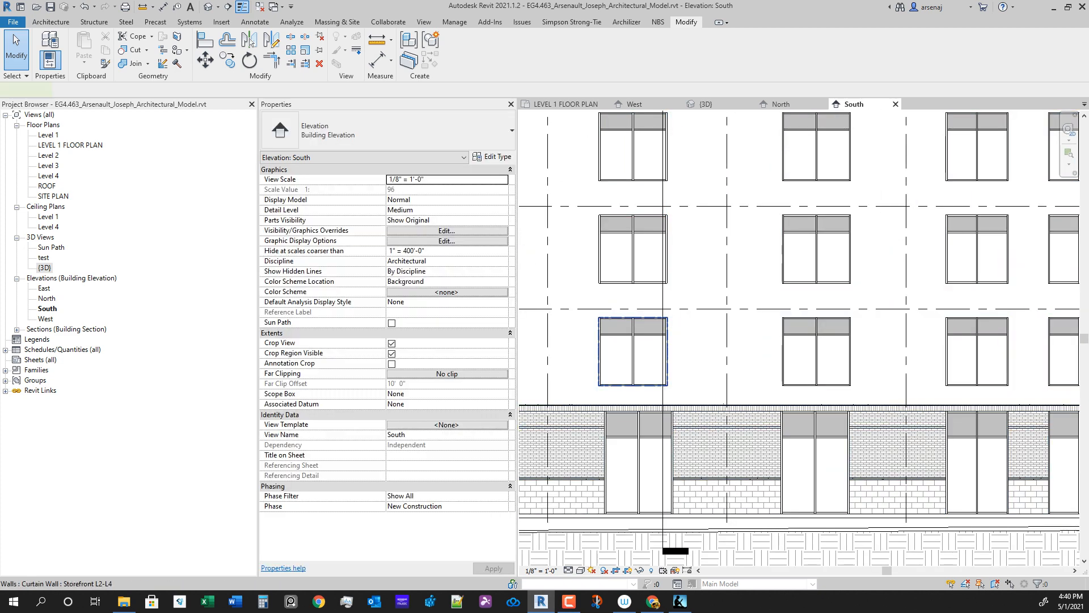
pyautogui.scroll(-2, 713, 513)
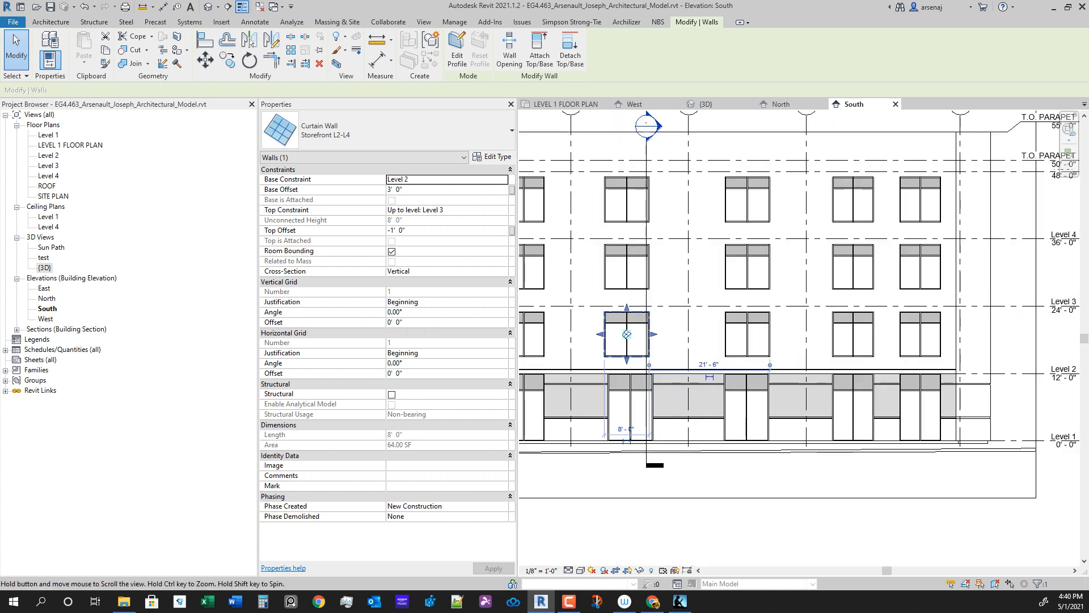
pyautogui.scroll(-2, 658, 377)
pyautogui.press('Escape')
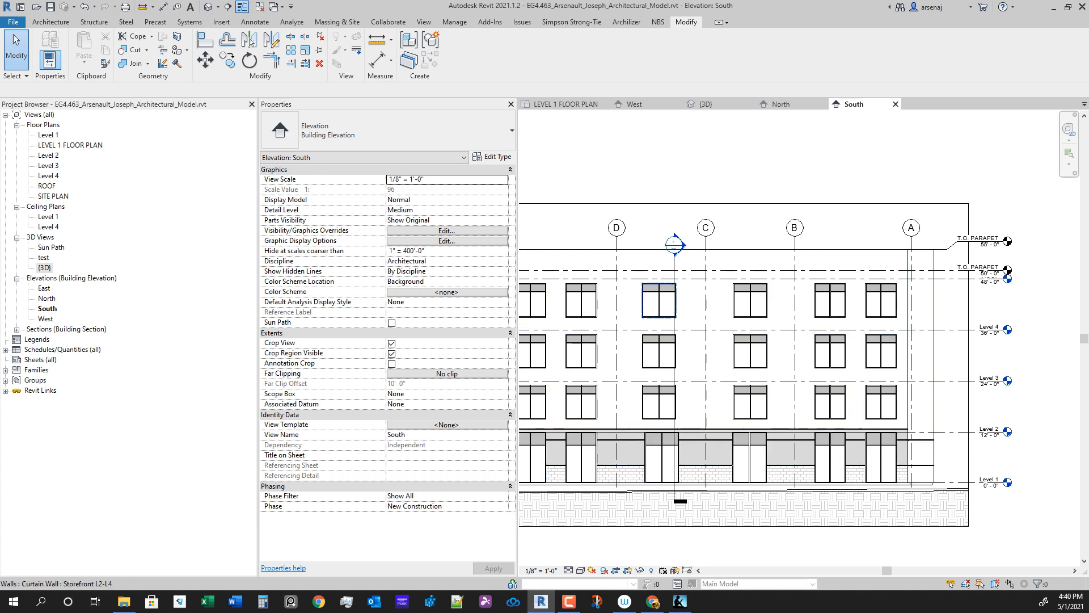
# Step: Move the three stacked upper-floor windows between grids D and C toward grid C, flush with the storefront edge below
pyautogui.click(659, 301)
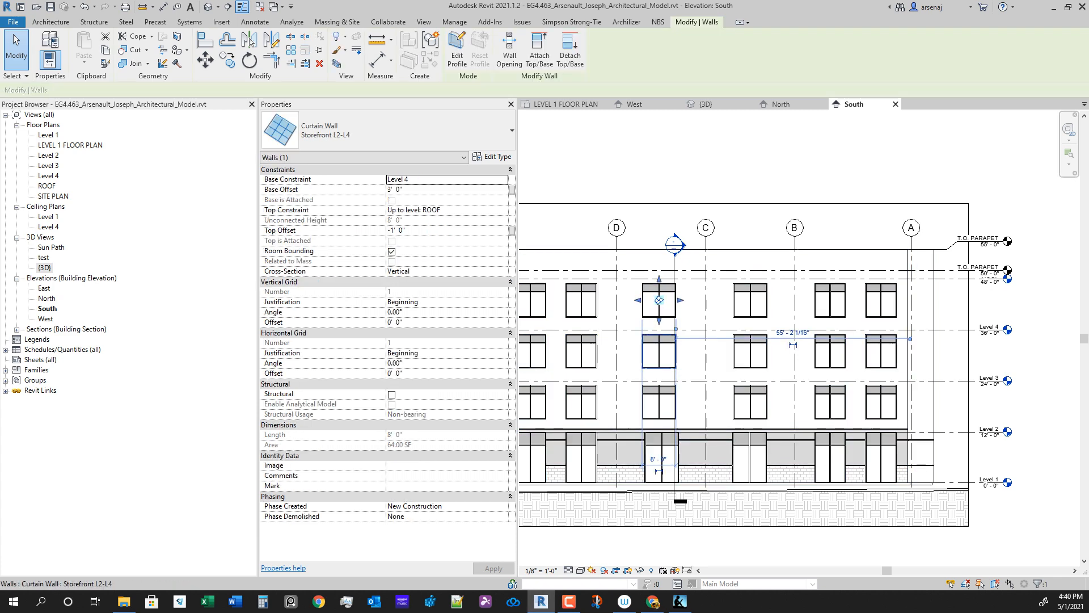
pyautogui.keyDown('ctrl'); pyautogui.click(665, 336); pyautogui.keyUp('ctrl')
pyautogui.scroll(4, 665, 387)
pyautogui.press('Tab')
pyautogui.press('Tab')
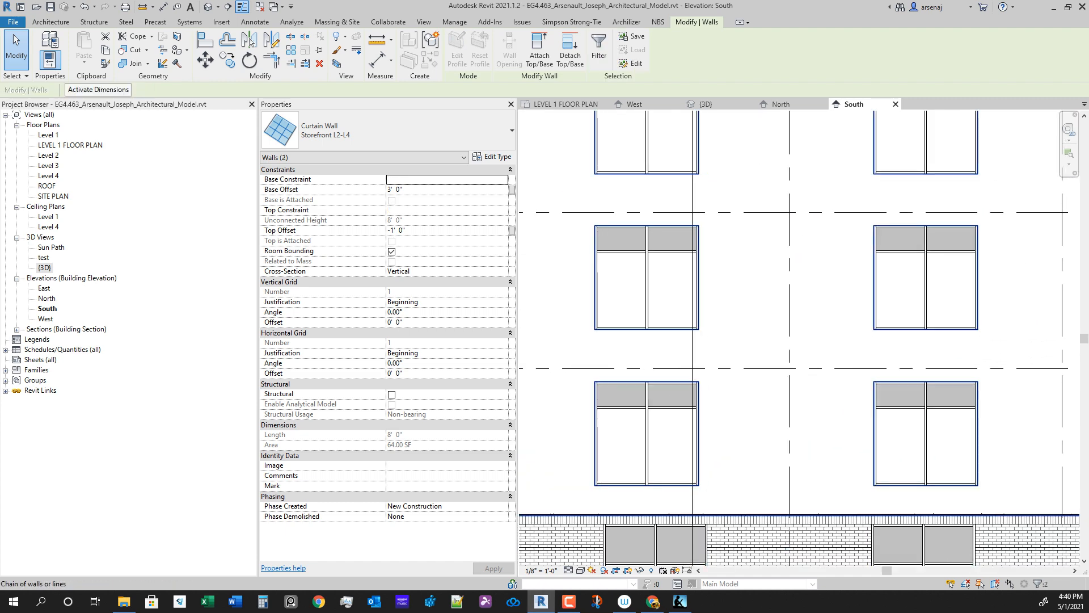
pyautogui.press('Tab')
pyautogui.keyDown('ctrl'); pyautogui.click(657, 379); pyautogui.keyUp('ctrl')
pyautogui.scroll(-2, 657, 376)
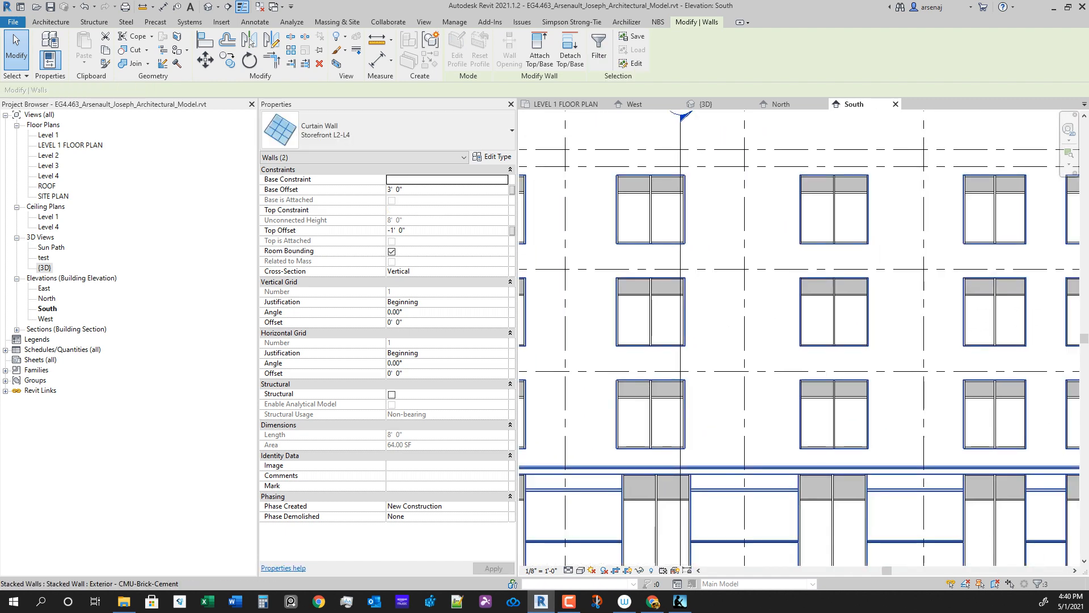
pyautogui.moveTo(657, 376); pyautogui.dragTo(657, 359, button='middle')
pyautogui.press('m')
pyautogui.press('v')
pyautogui.scroll(6, 686, 473)
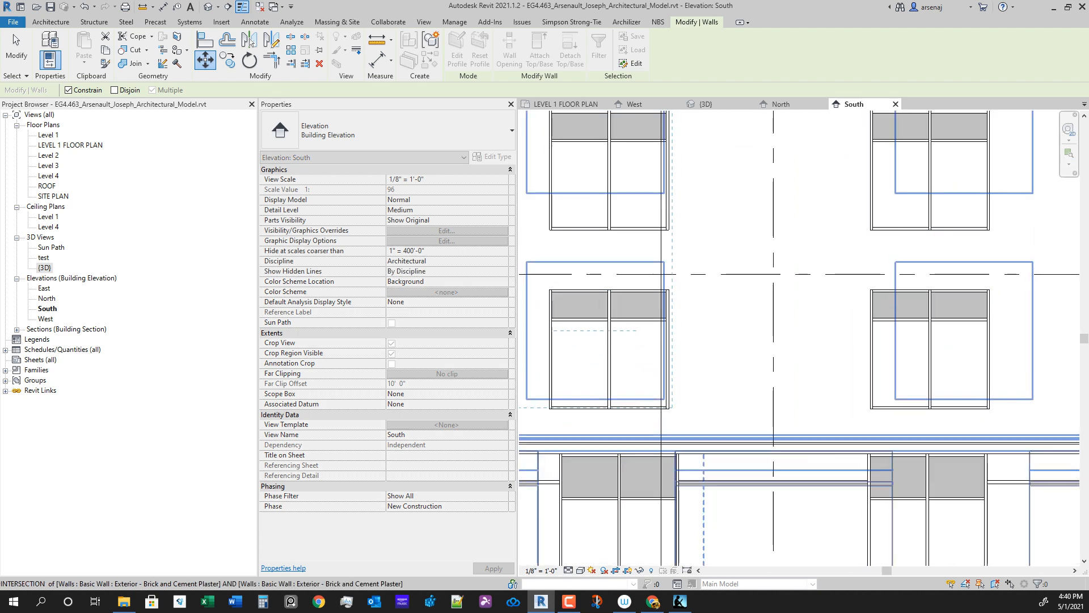
pyautogui.click(681, 242)
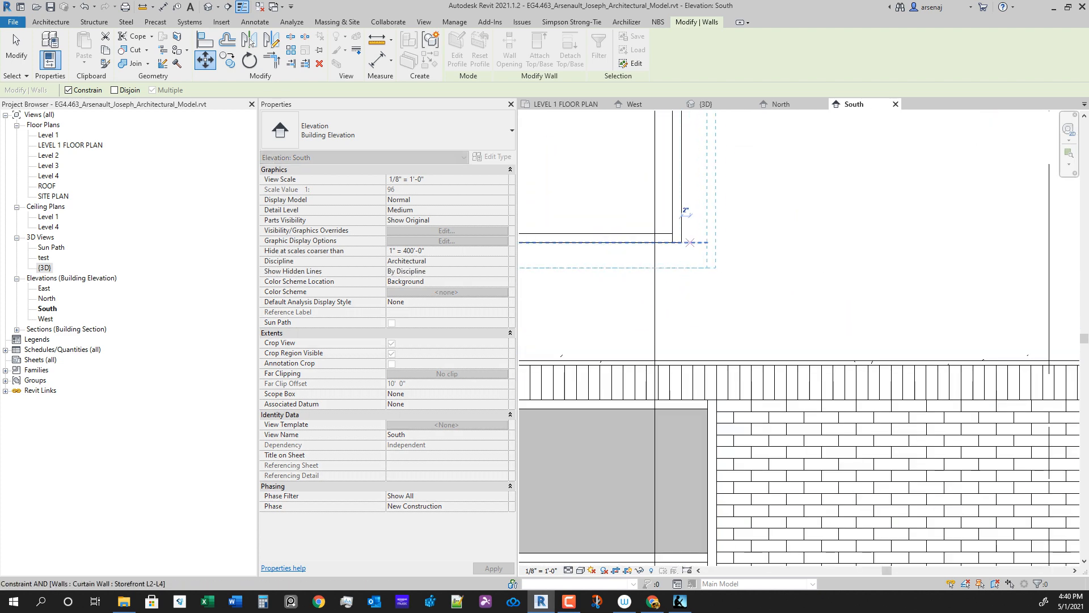
pyautogui.click(716, 242)
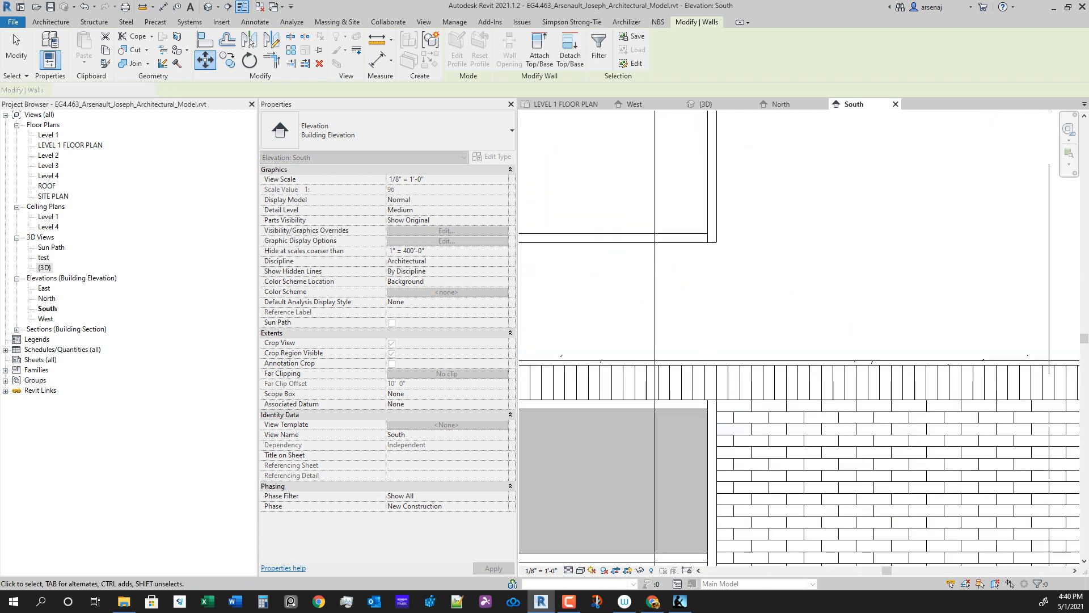
pyautogui.scroll(-5, 716, 242)
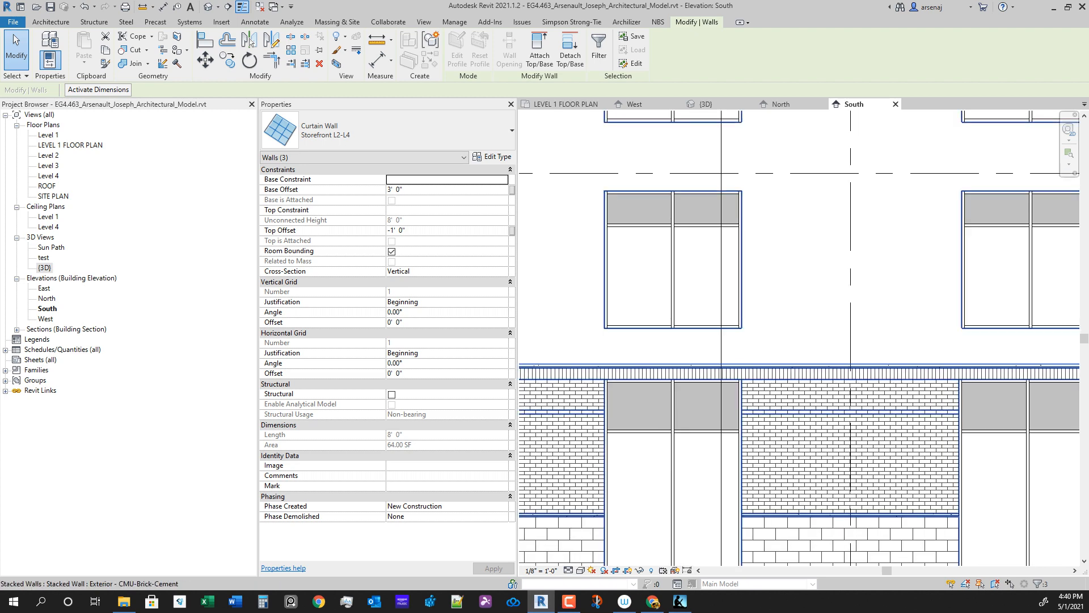
# Step: Move the three stacked upper-floor windows between grids C and B 2" toward grid C, flush with the storefront edge below
pyautogui.scroll(-2, 930, 379)
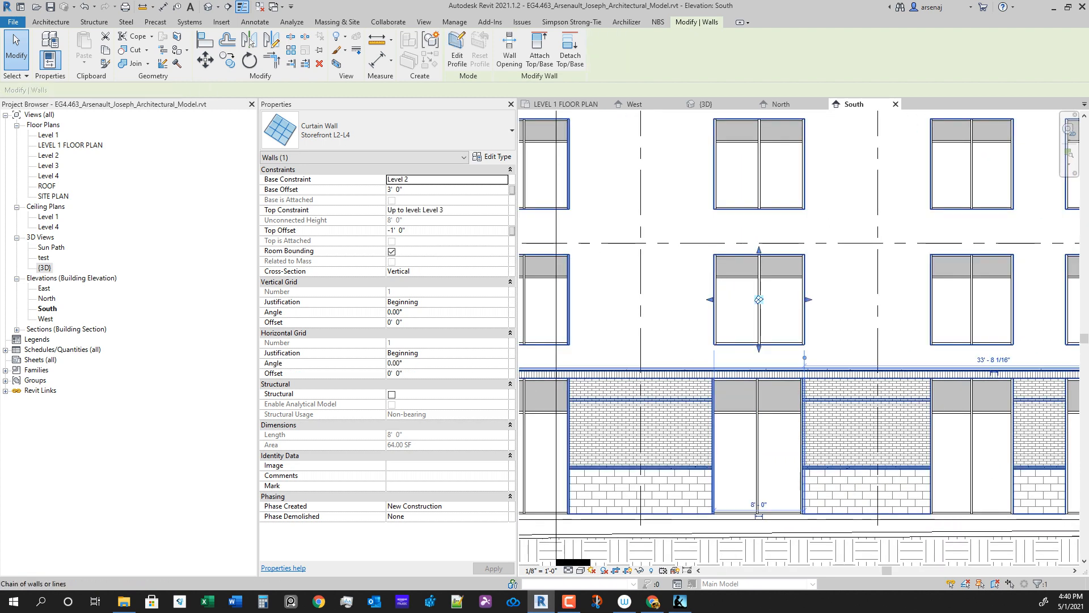
pyautogui.keyDown('ctrl'); pyautogui.click(714, 207); pyautogui.keyUp('ctrl')
pyautogui.moveTo(715, 208); pyautogui.dragTo(693, 256, button='middle')
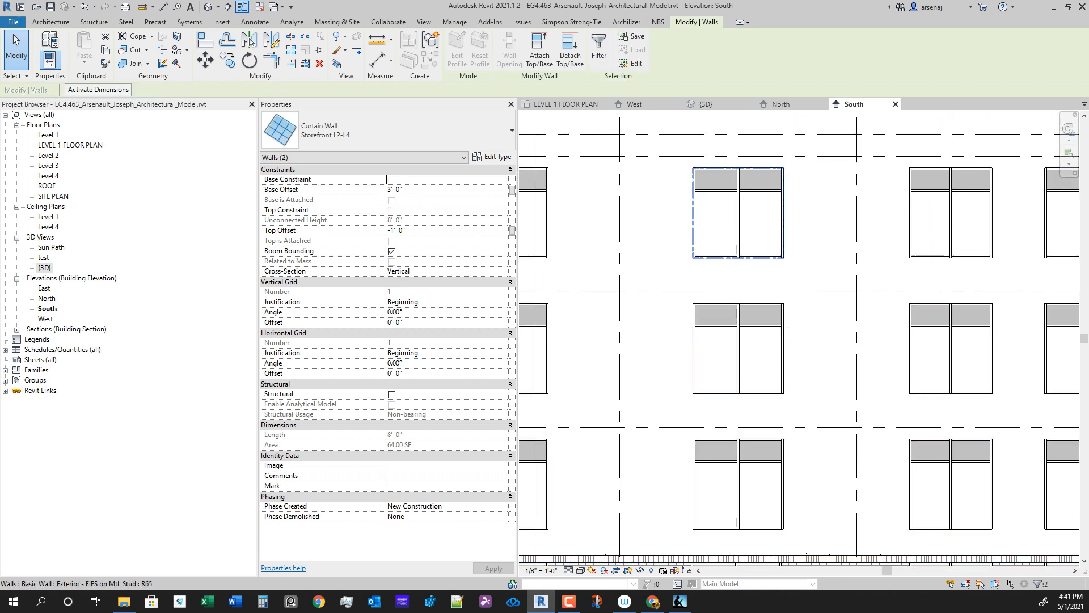
pyautogui.moveTo(776, 164); pyautogui.dragTo(755, 176, button='middle')
pyautogui.scroll(-2, 764, 270)
pyautogui.keyDown('ctrl'); pyautogui.click(736, 334); pyautogui.keyUp('ctrl')
pyautogui.press('v')
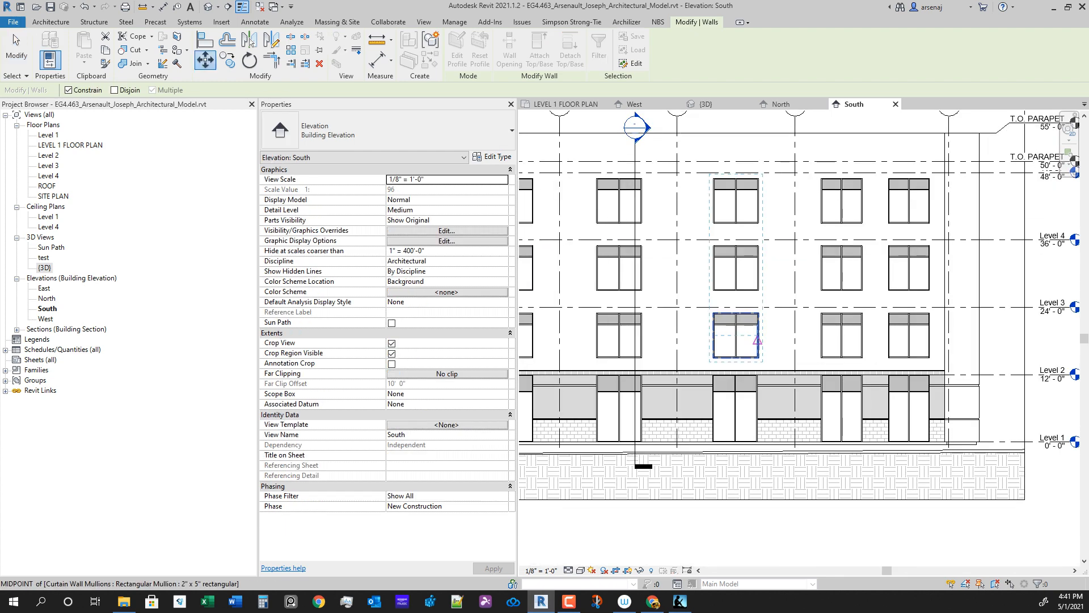
pyautogui.scroll(6, 709, 378)
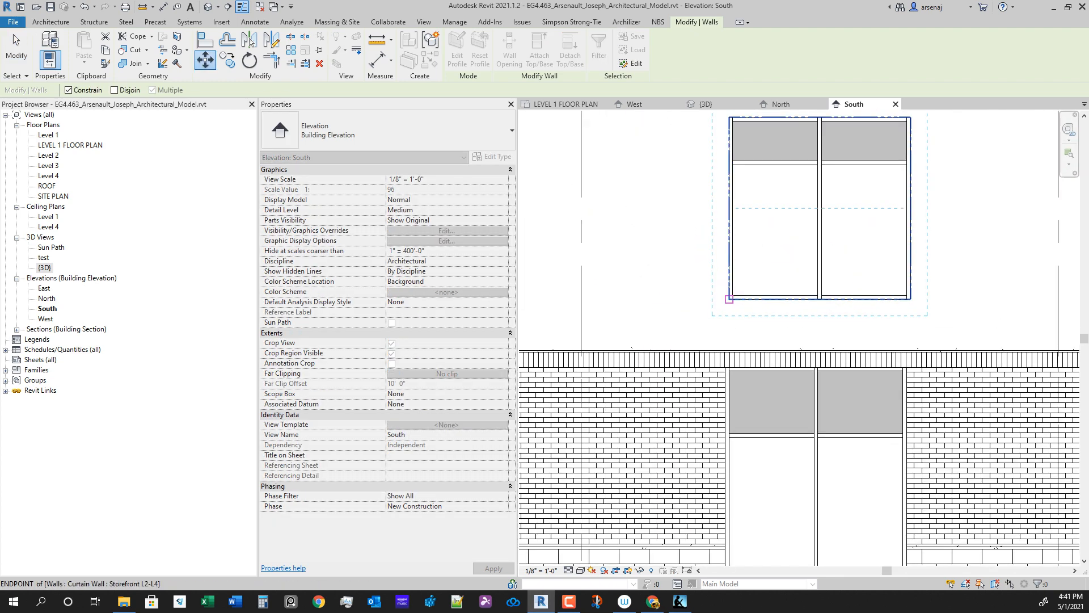
pyautogui.click(725, 299)
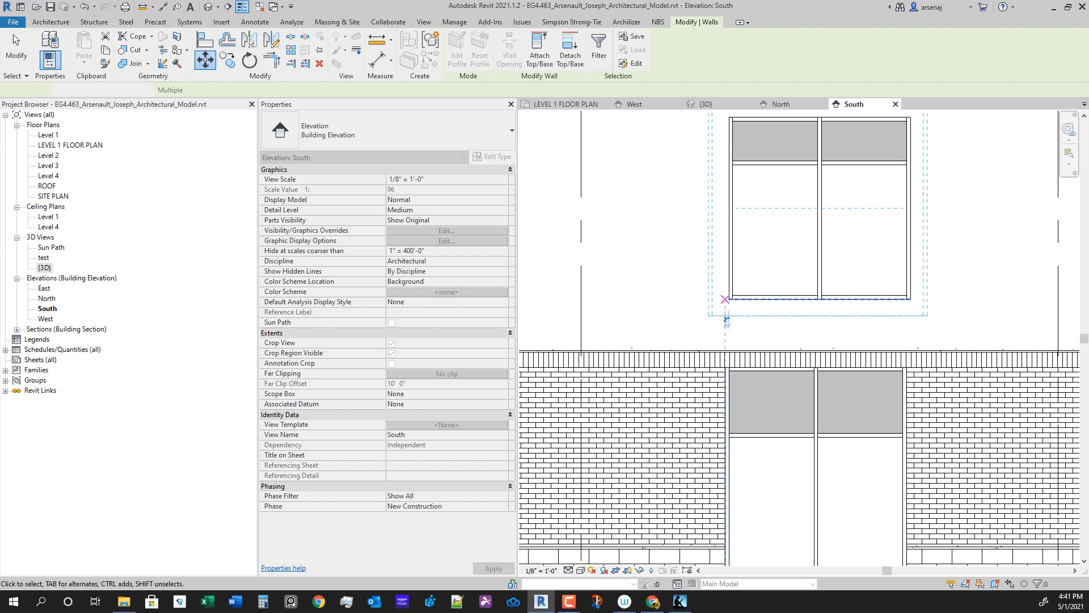
pyautogui.scroll(-5, 725, 299)
pyautogui.scroll(-3, 782, 370)
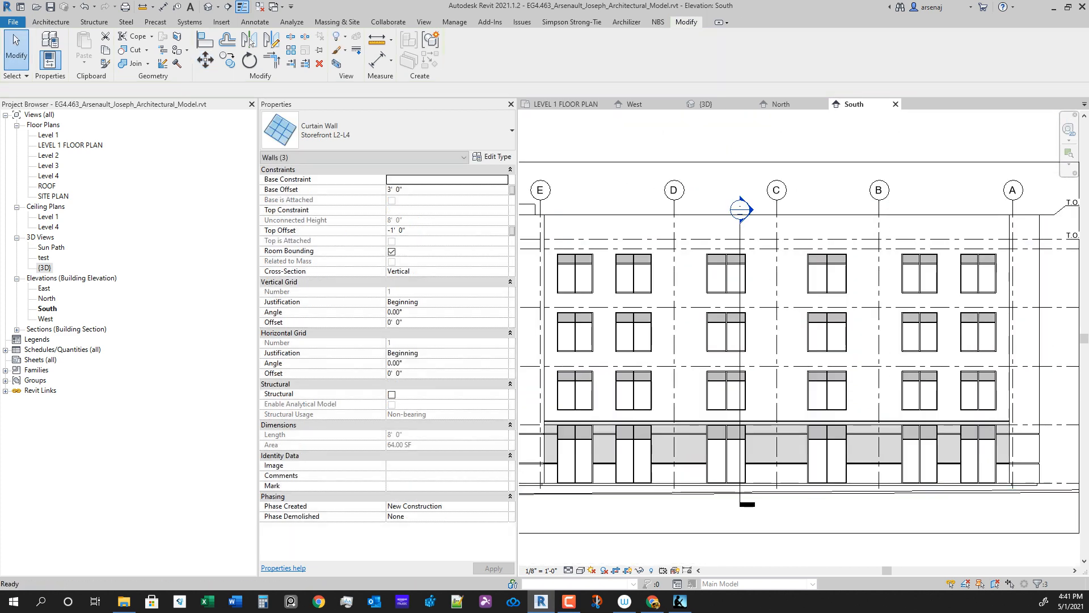
pyautogui.press('Escape')
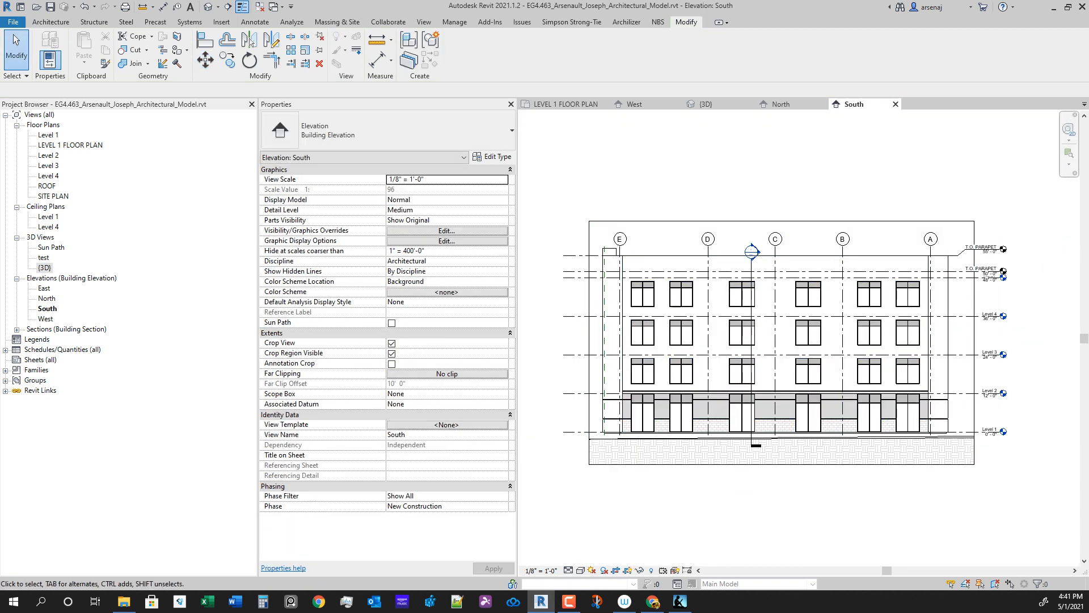
# Step: At the building's opposite end in the LEVEL 1 FLOOR PLAN view, place the storefront between grids C and D 6'-4" from grid C
pyautogui.click(780, 103)
pyautogui.click(565, 104)
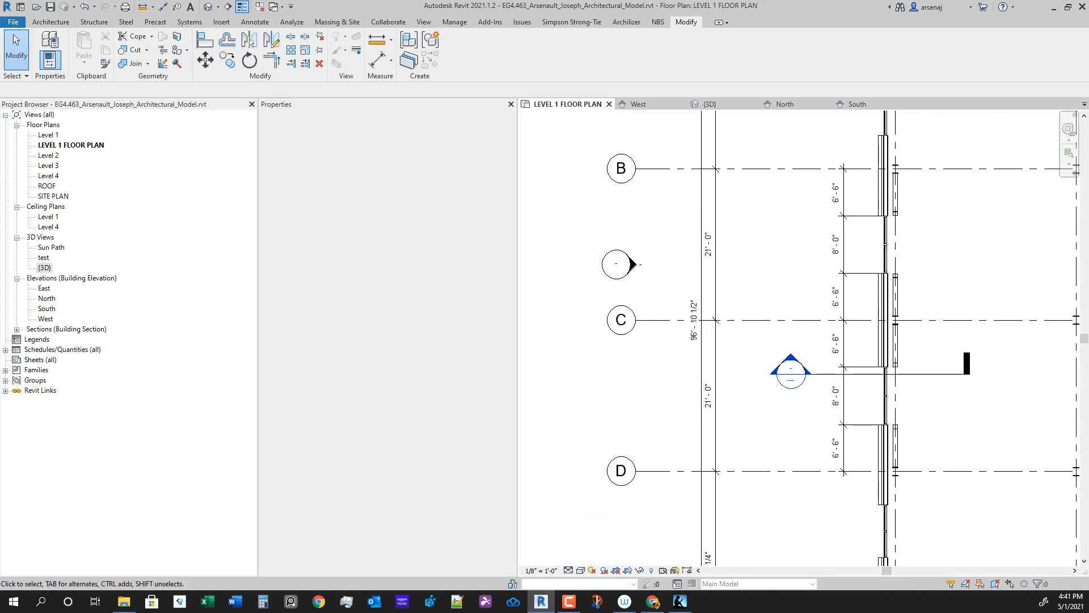
pyautogui.moveTo(921, 404); pyautogui.dragTo(769, 420, button='middle')
pyautogui.scroll(2, 769, 419)
pyautogui.click(717, 406)
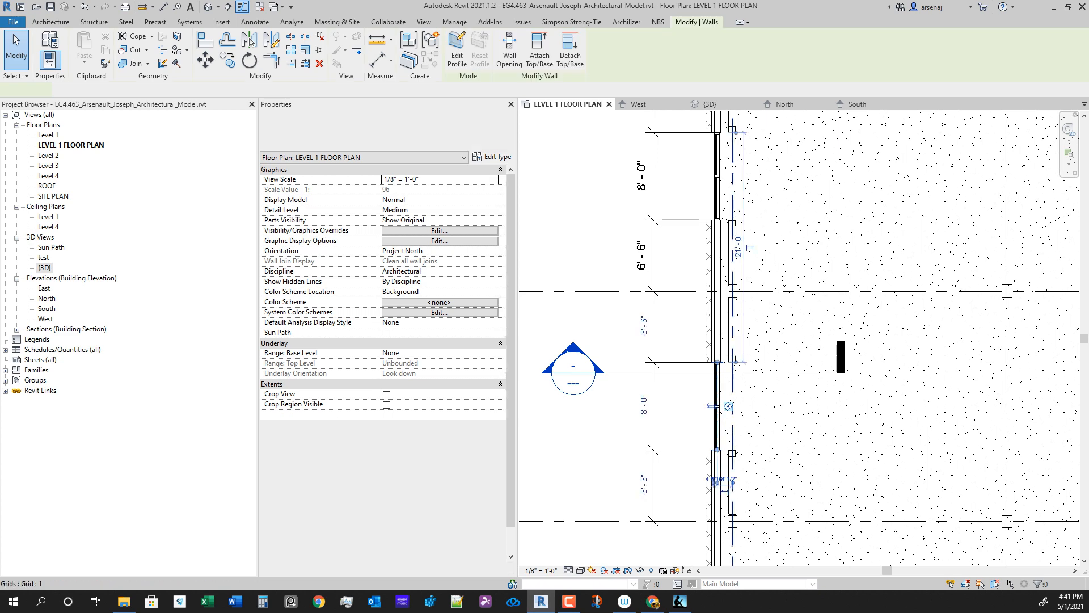
pyautogui.click(643, 326)
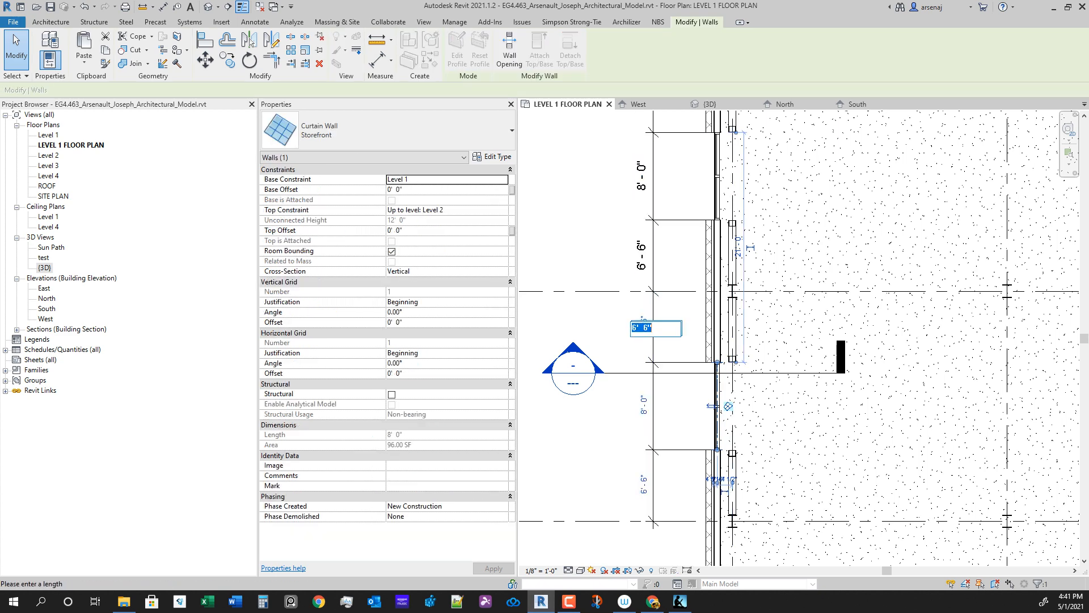
pyautogui.scroll(-4, 650, 346)
pyautogui.moveTo(964, 357); pyautogui.dragTo(1044, 398, button='middle')
pyautogui.scroll(2, 872, 356)
pyautogui.scroll(-3, 879, 428)
pyautogui.scroll(3, 777, 397)
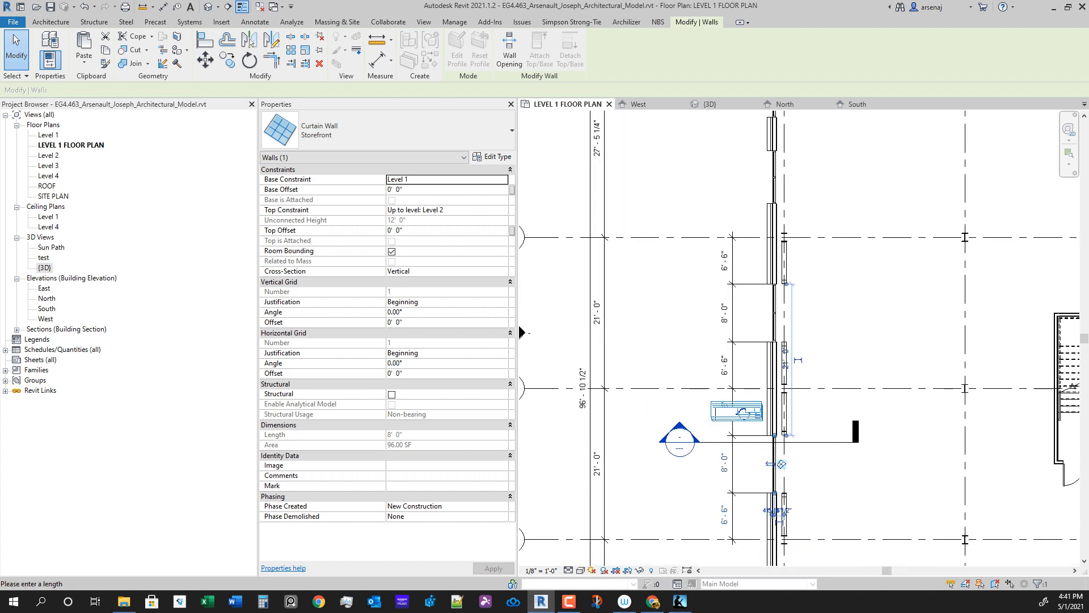
pyautogui.scroll(1, 734, 426)
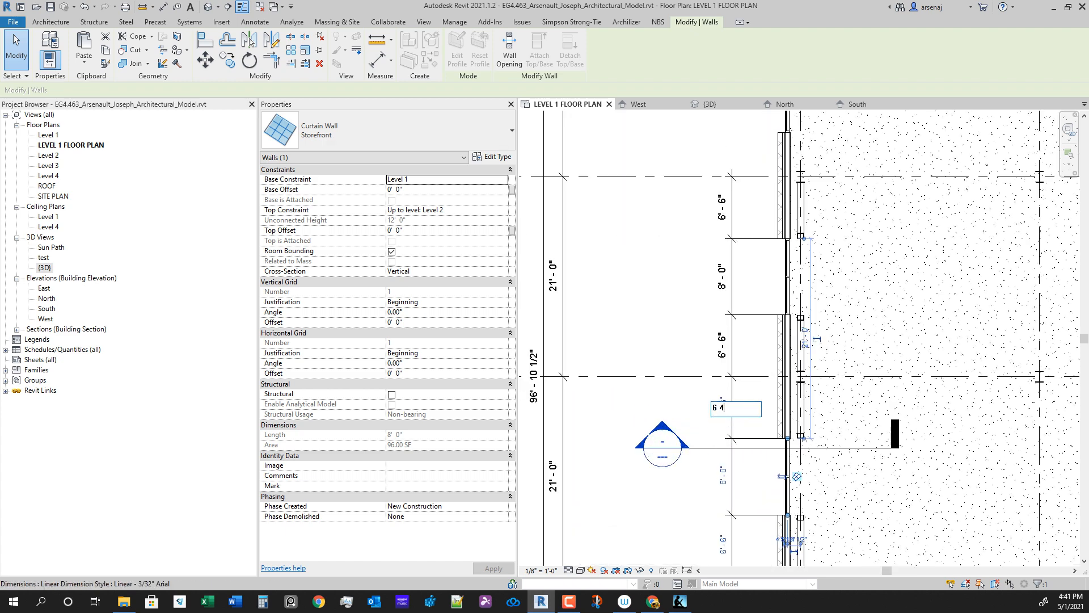
pyautogui.press('Return')
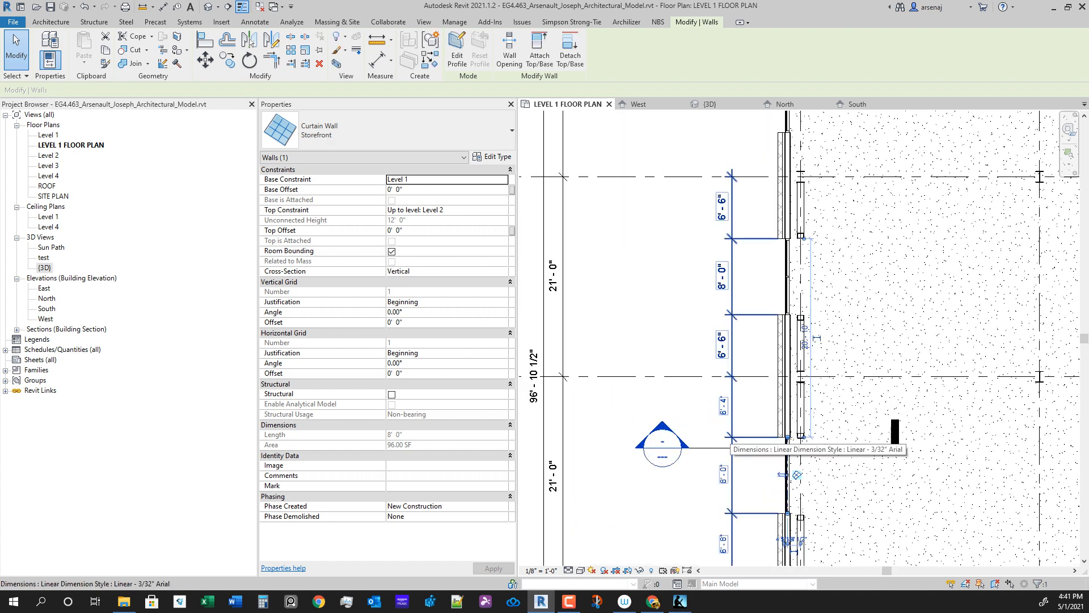
# Step: Place the storefront between grids B and C 6'-4" from grid C in the floor plan
pyautogui.press('Escape')
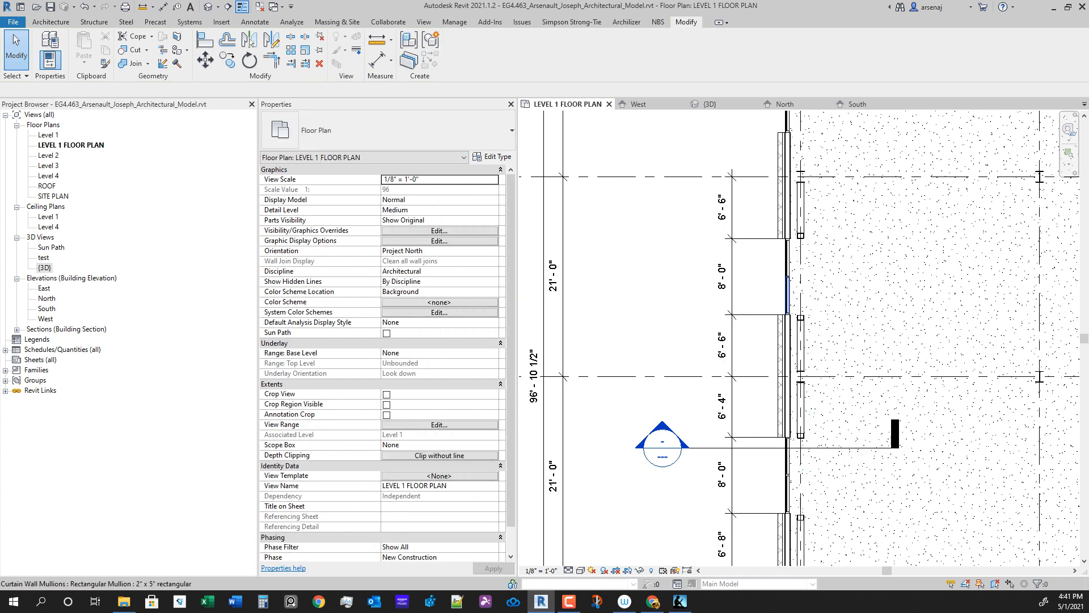
pyautogui.click(788, 277)
pyautogui.click(722, 344)
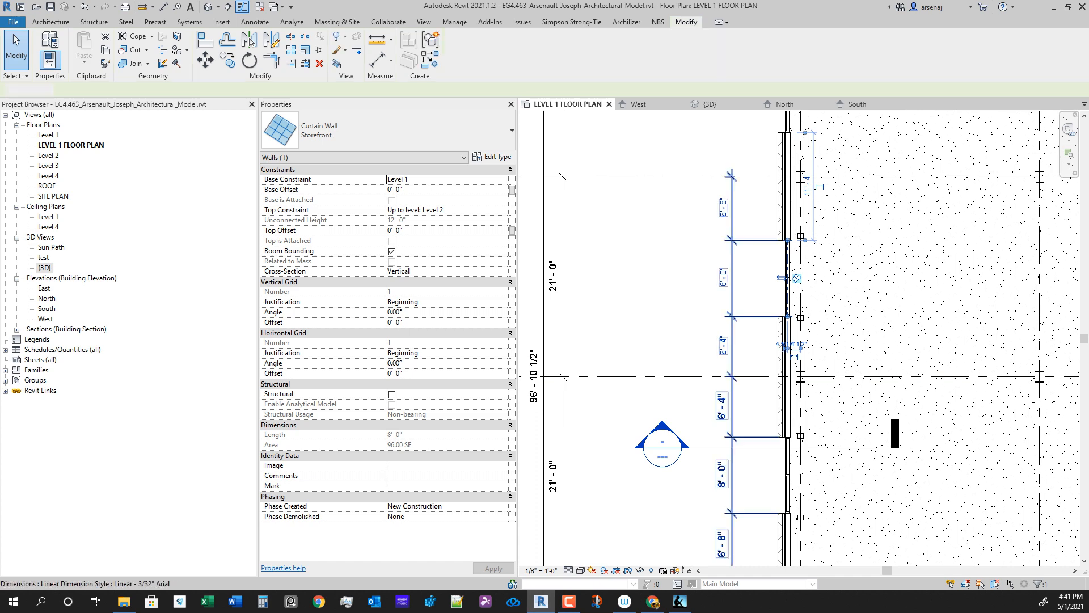
pyautogui.click(653, 332)
pyautogui.scroll(-1, 651, 332)
pyautogui.scroll(1, 775, 418)
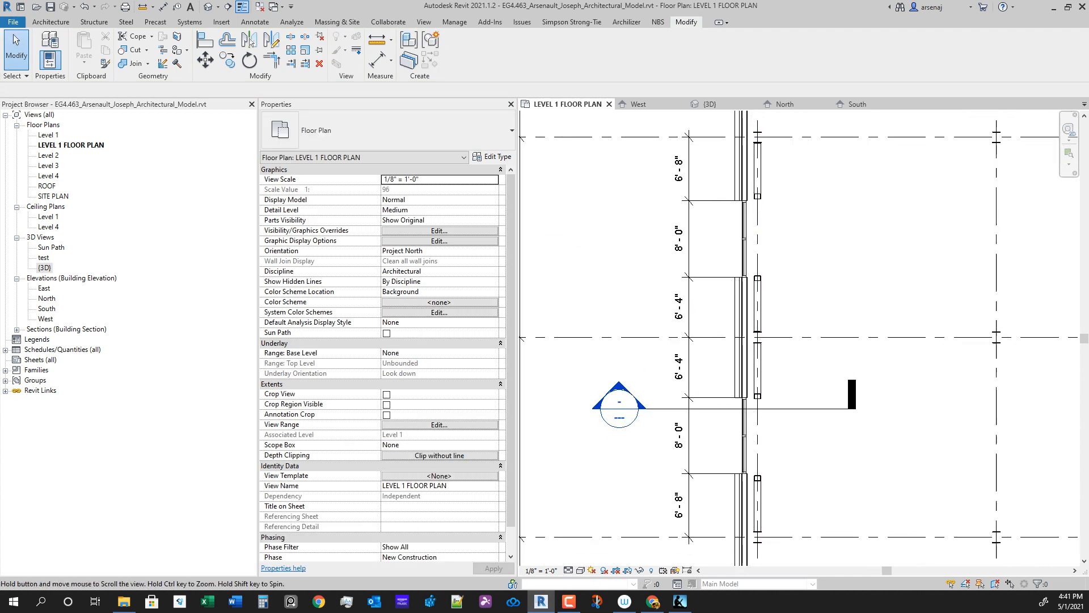
pyautogui.scroll(-4, 799, 338)
pyautogui.scroll(3, 833, 379)
pyautogui.moveTo(996, 363)
pyautogui.mouseDown(button='middle')
pyautogui.moveTo(832, 374)
pyautogui.moveTo(997, 370)
pyautogui.mouseUp(button='middle')
pyautogui.scroll(-2, 834, 383)
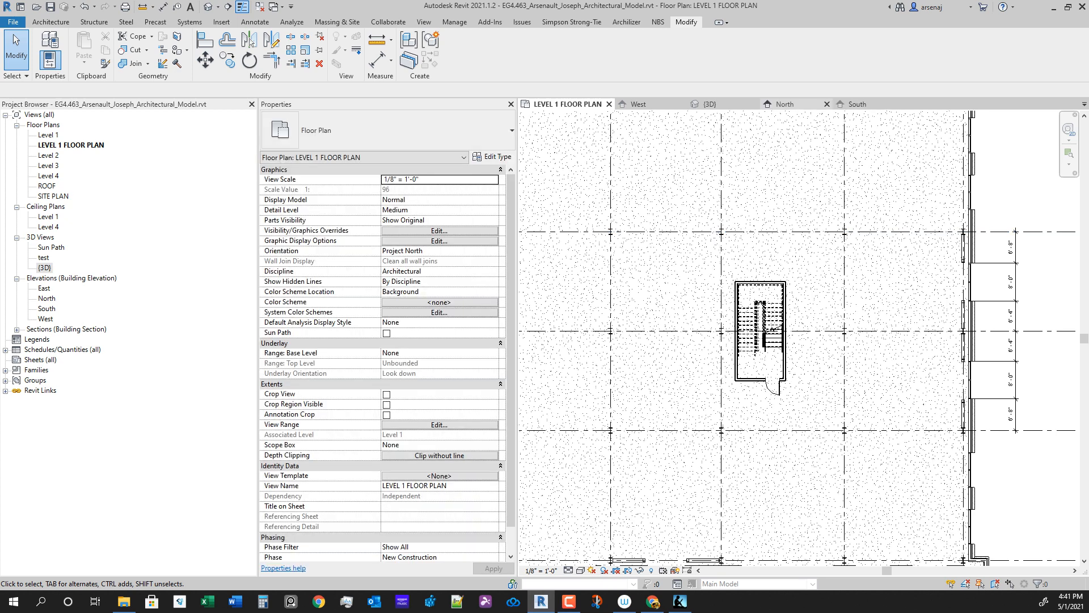
# Step: In the North elevation, move the three stacked upper-floor windows between grids B and C 2" toward grid C, flush with the storefront edge below
pyautogui.click(785, 104)
pyautogui.scroll(3, 769, 414)
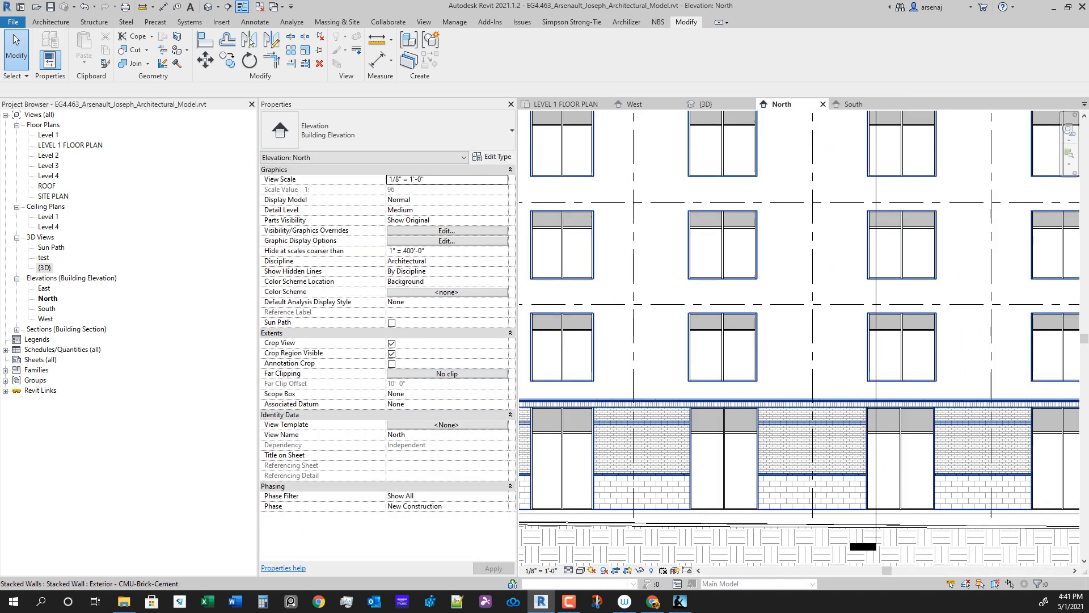
pyautogui.press('Tab')
pyautogui.doubleClick(768, 401)
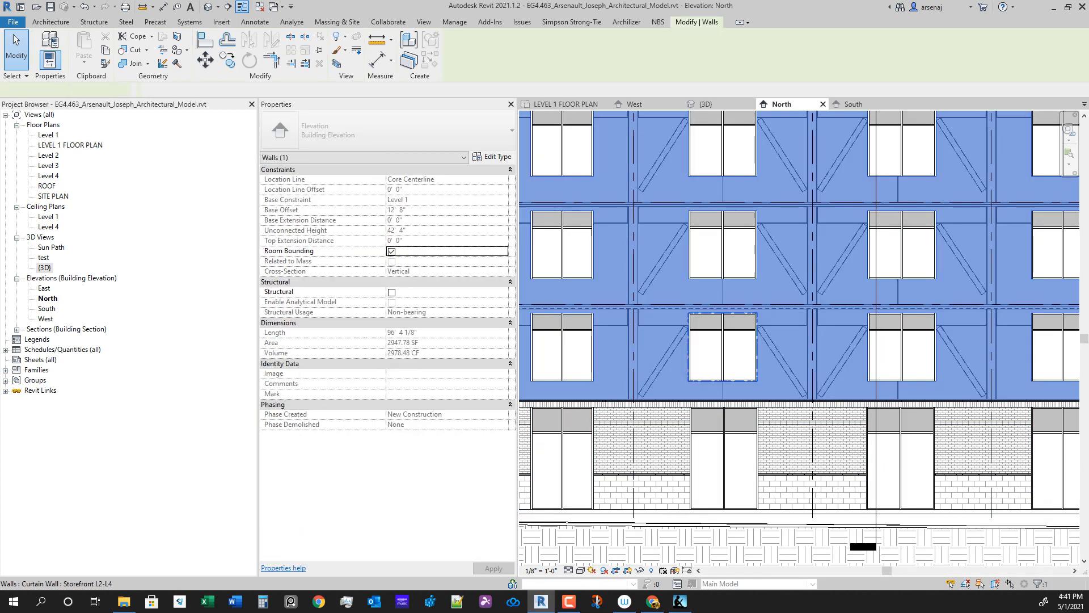
pyautogui.click(722, 340)
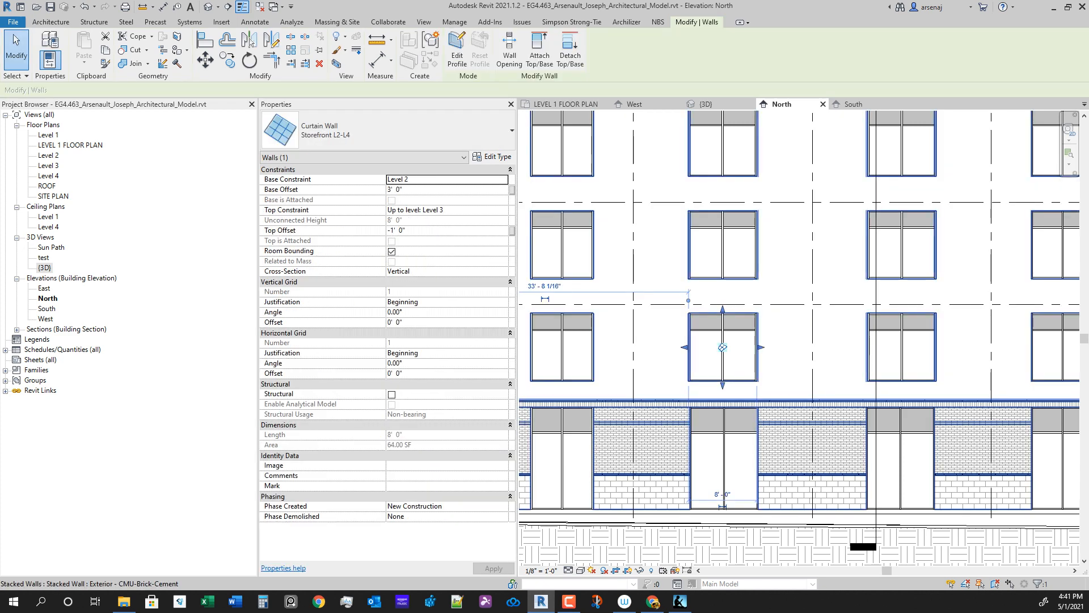
pyautogui.keyDown('ctrl'); pyautogui.click(722, 279); pyautogui.keyUp('ctrl')
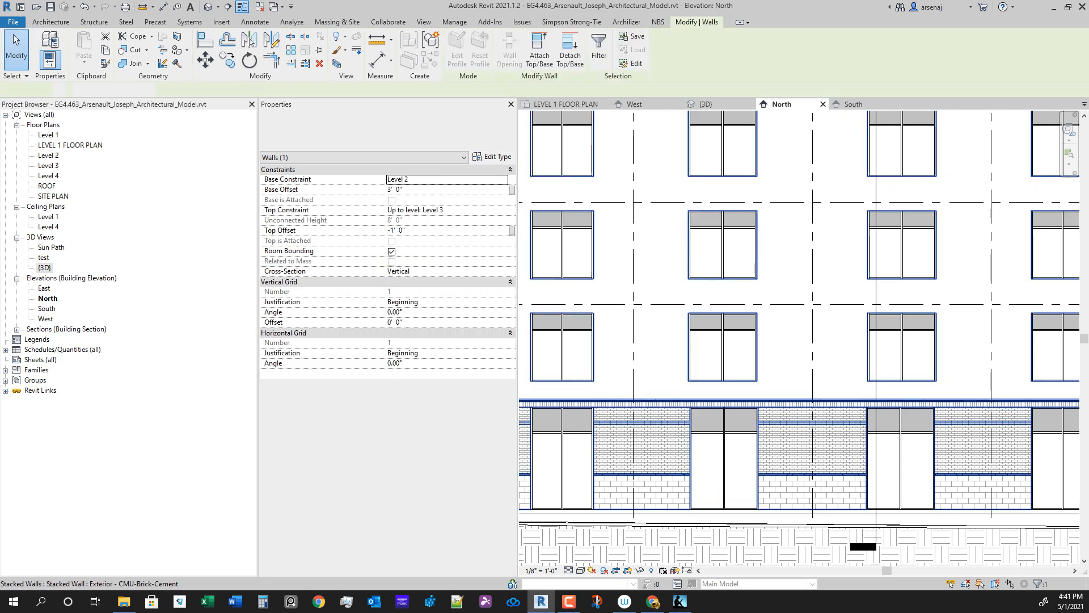
pyautogui.press('Tab')
pyautogui.keyDown('ctrl'); pyautogui.click(722, 175); pyautogui.keyUp('ctrl')
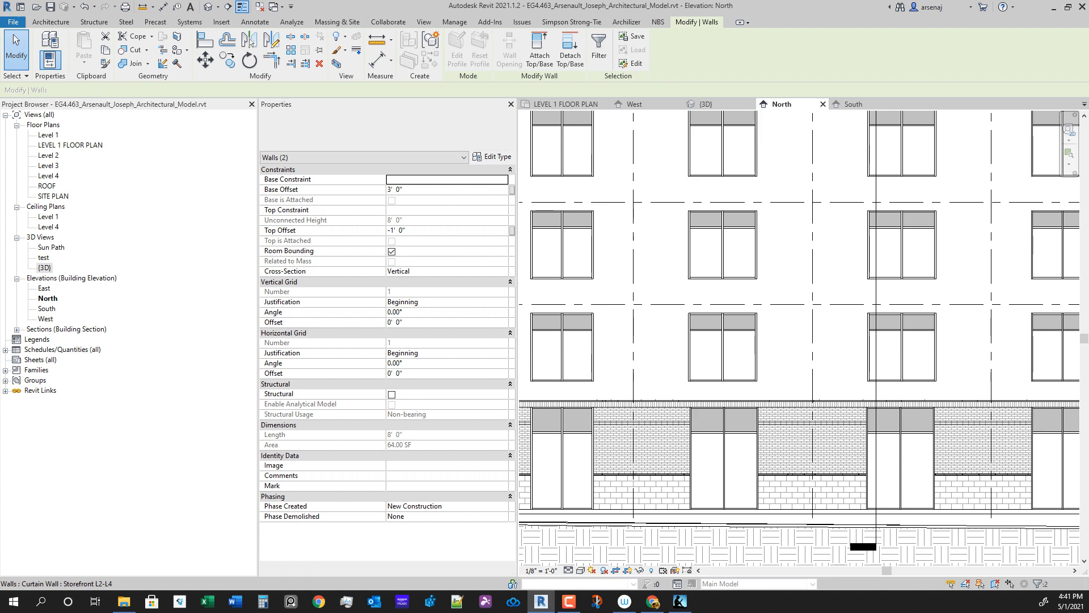
pyautogui.scroll(1, 788, 390)
pyautogui.press('m')
pyautogui.press('v')
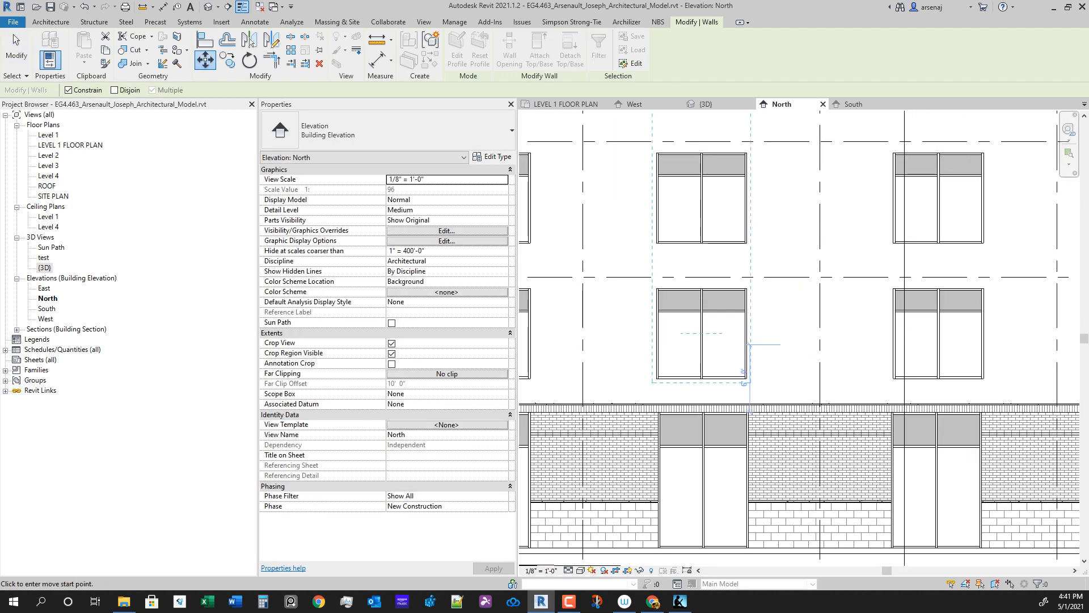
pyautogui.scroll(3, 749, 231)
pyautogui.click(749, 220)
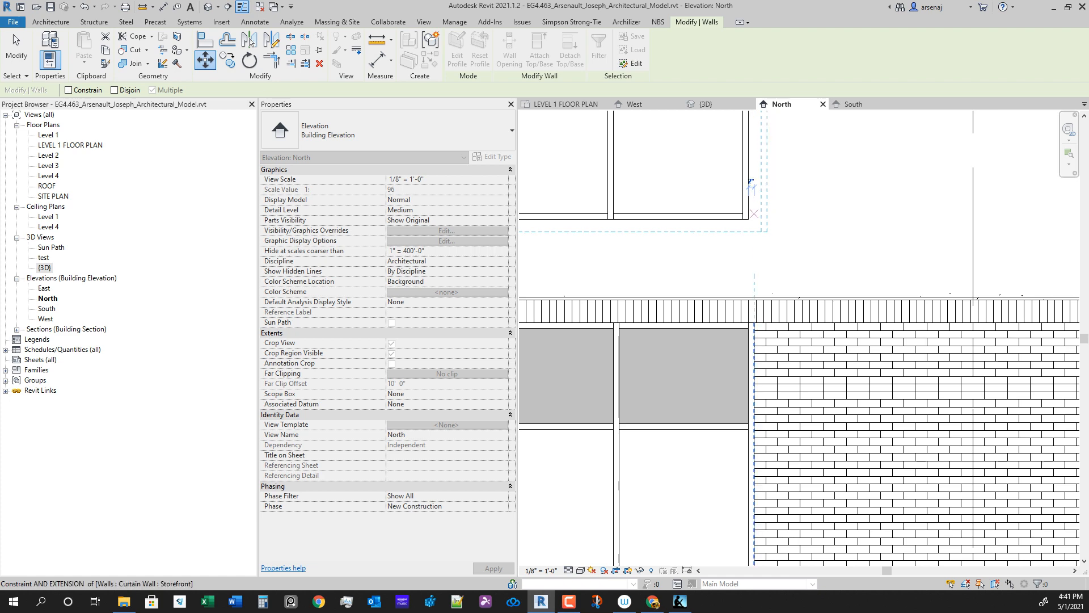
pyautogui.scroll(-5, 782, 308)
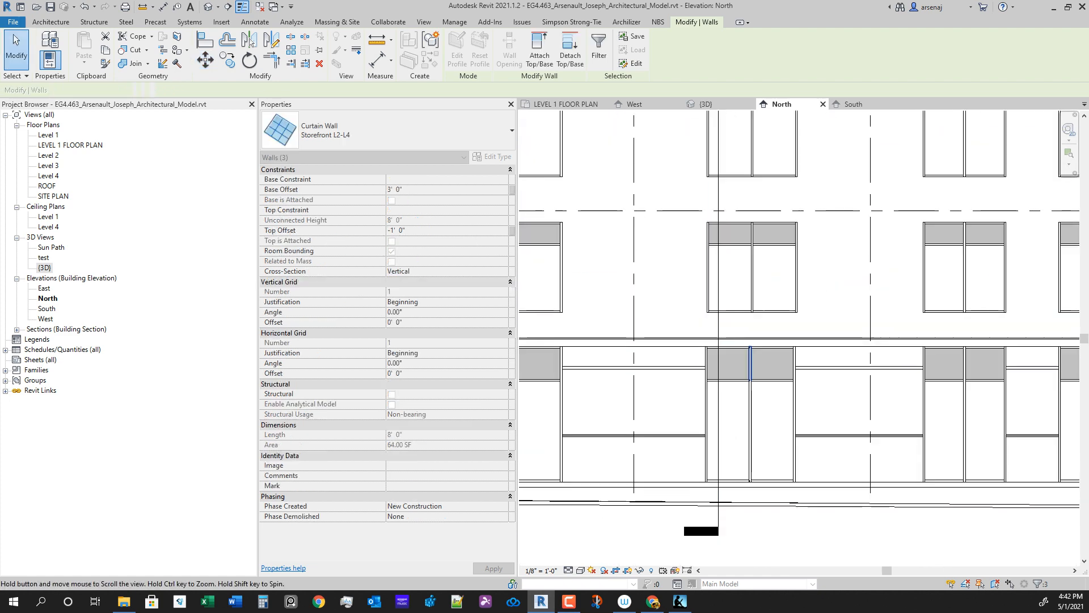
pyautogui.scroll(1, 751, 363)
pyautogui.press('Escape')
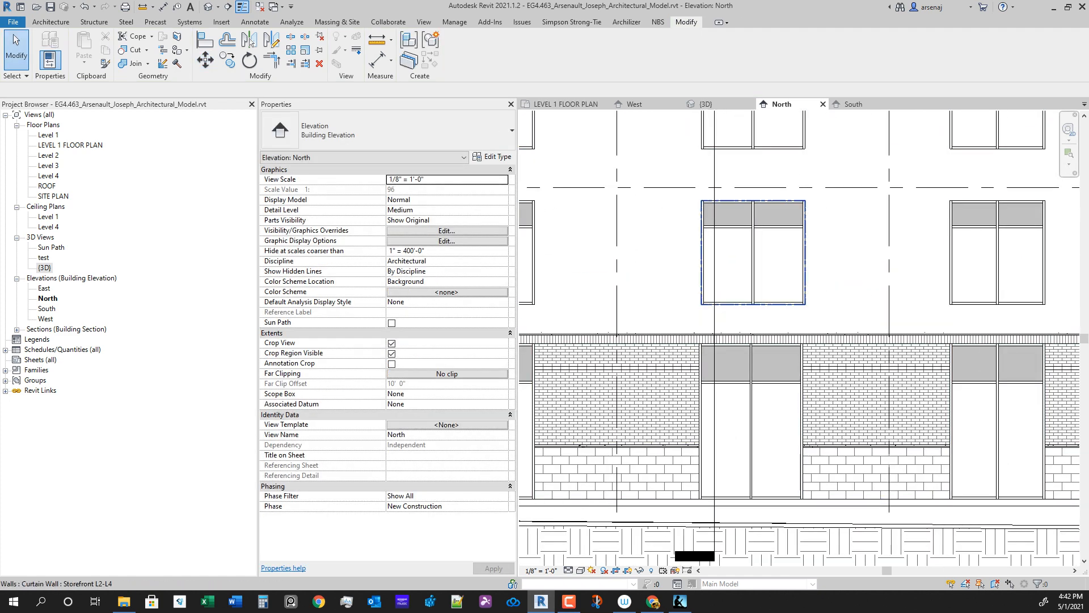
# Step: Move the three stacked upper-floor windows between grids C and D 2" toward grid C, flush with the storefront edge below
pyautogui.click(805, 335)
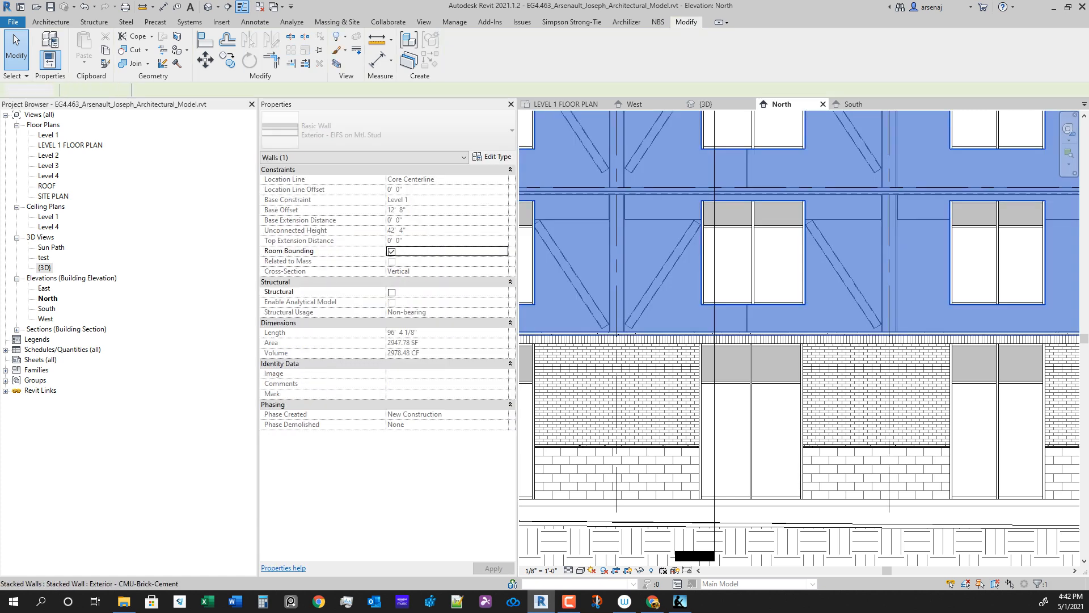
pyautogui.press('Escape')
pyautogui.press('Tab')
pyautogui.press('Tab')
pyautogui.press('Tab')
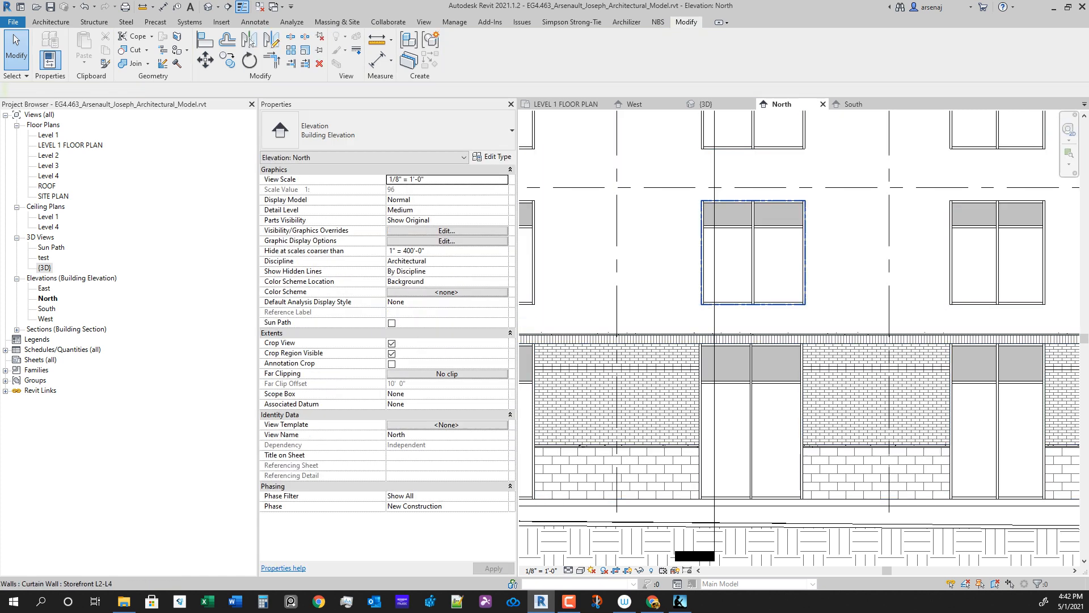
pyautogui.click(805, 304)
pyautogui.moveTo(805, 304); pyautogui.dragTo(811, 470, button='middle')
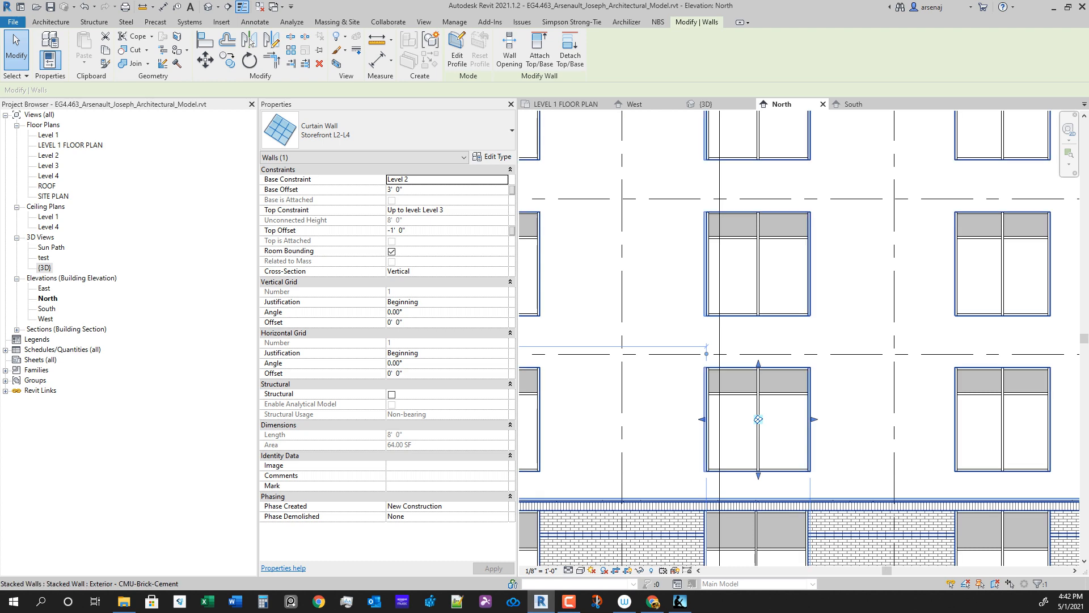
pyautogui.keyDown('ctrl'); pyautogui.click(810, 304); pyautogui.keyUp('ctrl')
pyautogui.moveTo(810, 304); pyautogui.dragTo(804, 443, button='middle')
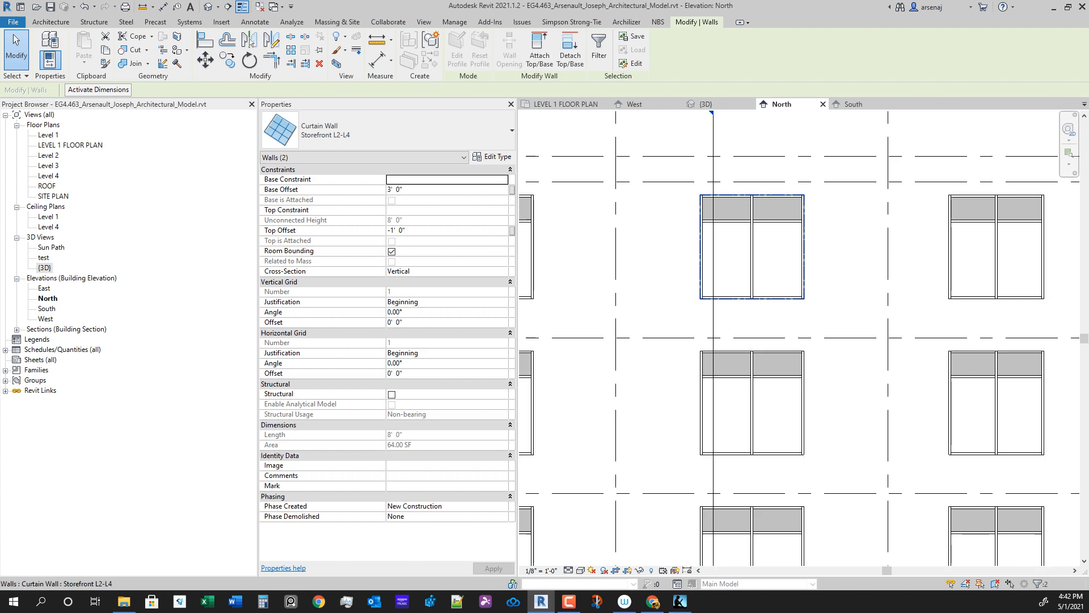
pyautogui.scroll(-2, 815, 206)
pyautogui.scroll(1, 783, 429)
pyautogui.moveTo(783, 429); pyautogui.dragTo(783, 354, button='middle')
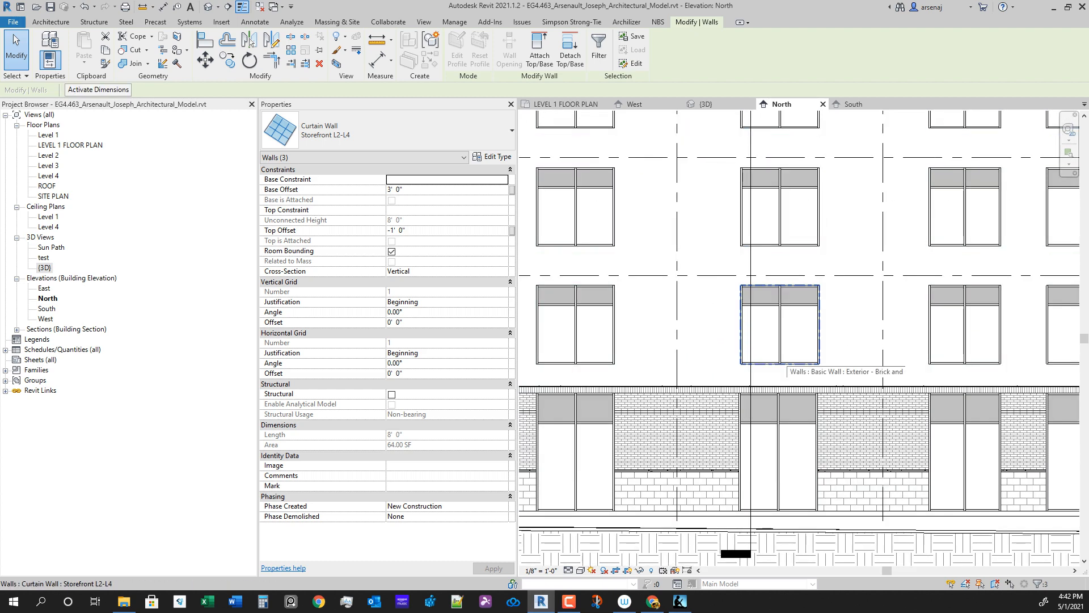
pyautogui.press('v')
pyautogui.scroll(4, 769, 452)
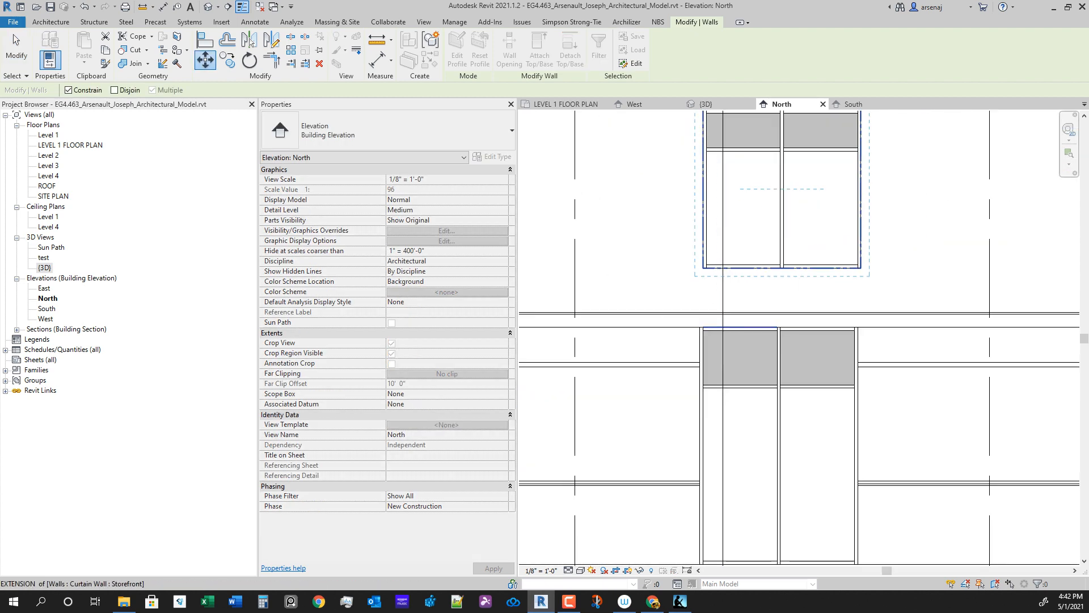
pyautogui.scroll(1, 694, 294)
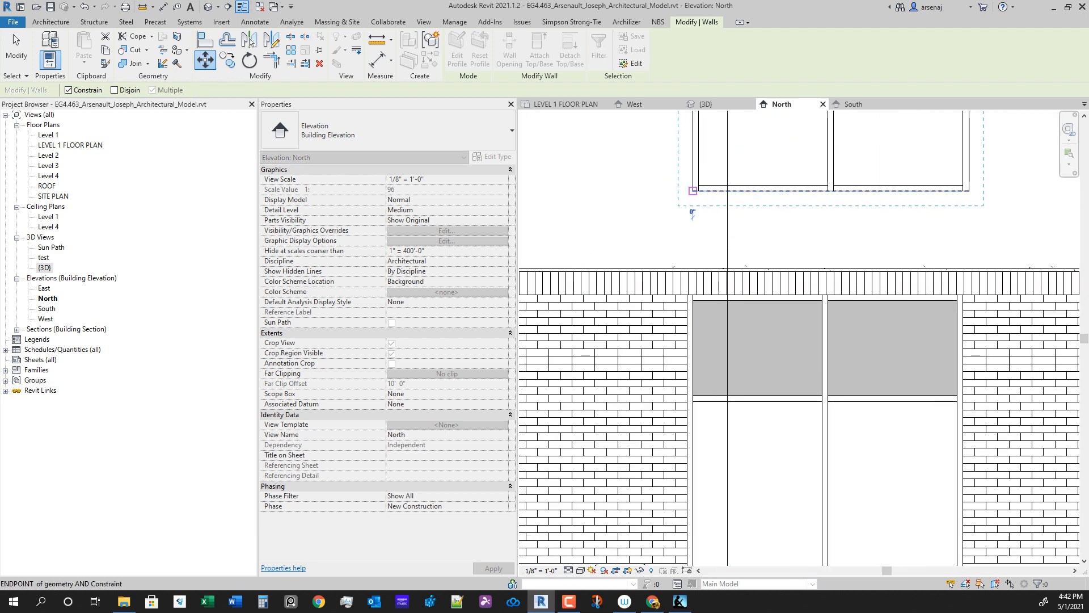
pyautogui.scroll(1, 693, 191)
pyautogui.press('Escape')
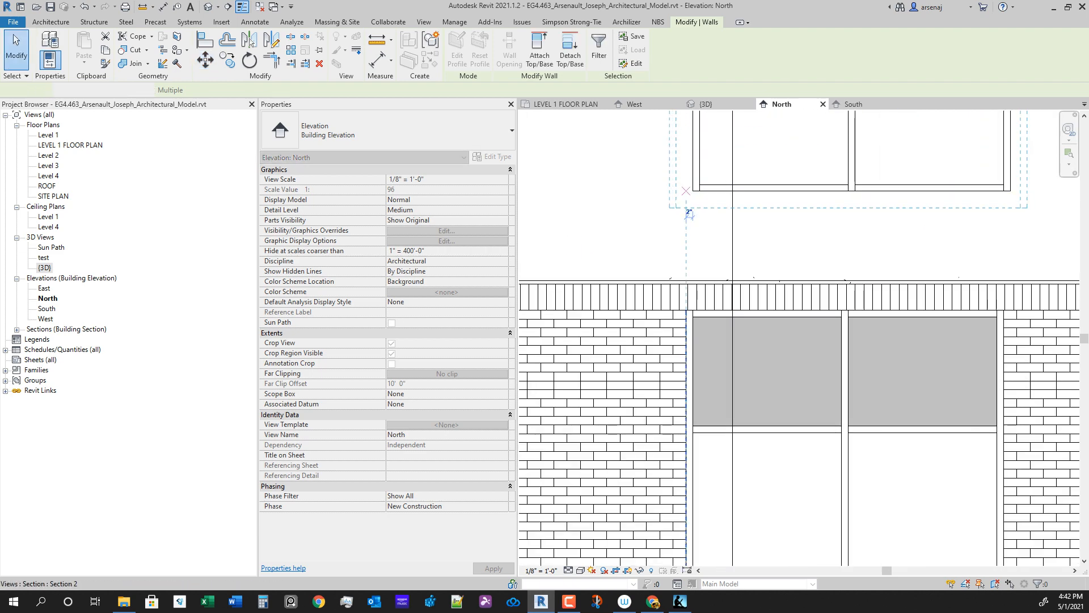
pyautogui.scroll(-5, 689, 214)
pyautogui.press('Escape')
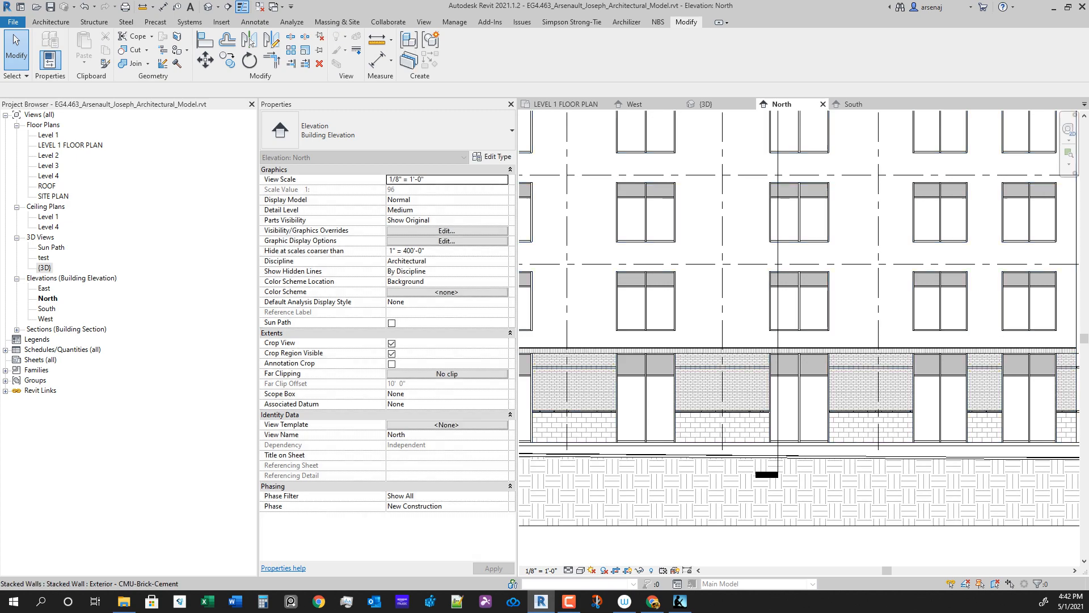
# Step: Examine the storefront and window layout on all facades of the building in the {3D} view
pyautogui.click(706, 103)
pyautogui.scroll(-1, 839, 340)
pyautogui.keyDown('shift'); pyautogui.moveTo(839, 340); pyautogui.dragTo(822, 349, button='middle'); pyautogui.keyUp('shift')
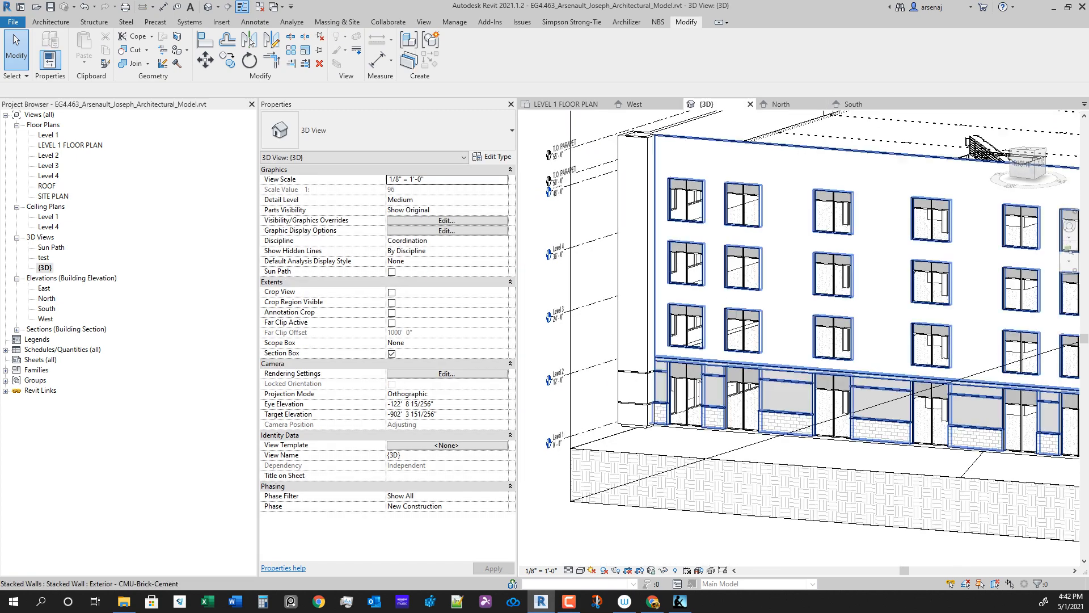
pyautogui.moveTo(964, 341); pyautogui.dragTo(831, 360, button='middle')
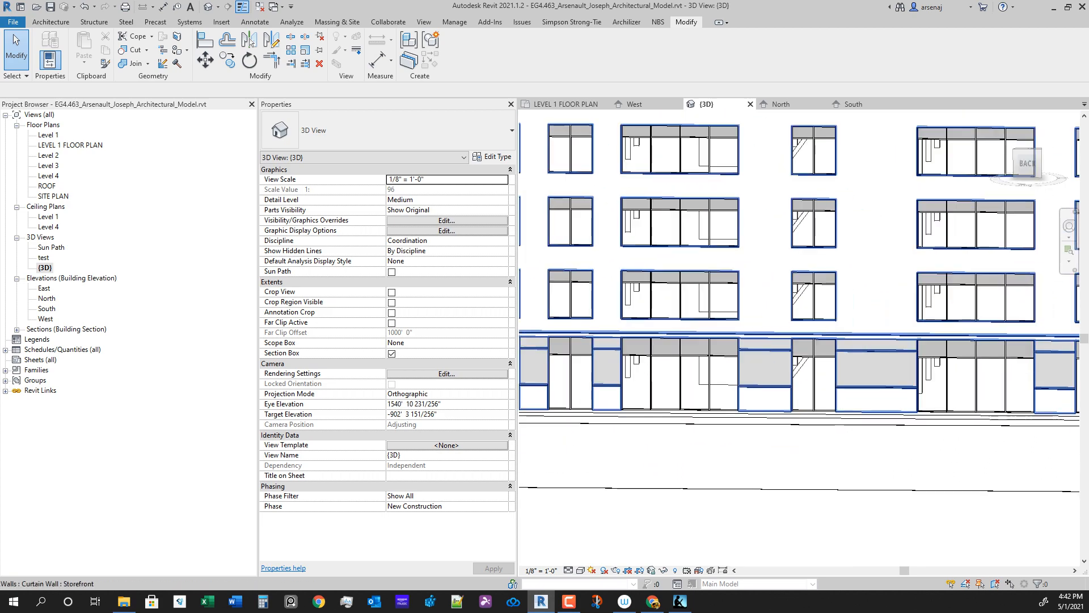
pyautogui.scroll(-2, 924, 344)
pyautogui.keyDown('shift'); pyautogui.moveTo(925, 343); pyautogui.dragTo(921, 318, button='middle'); pyautogui.keyUp('shift')
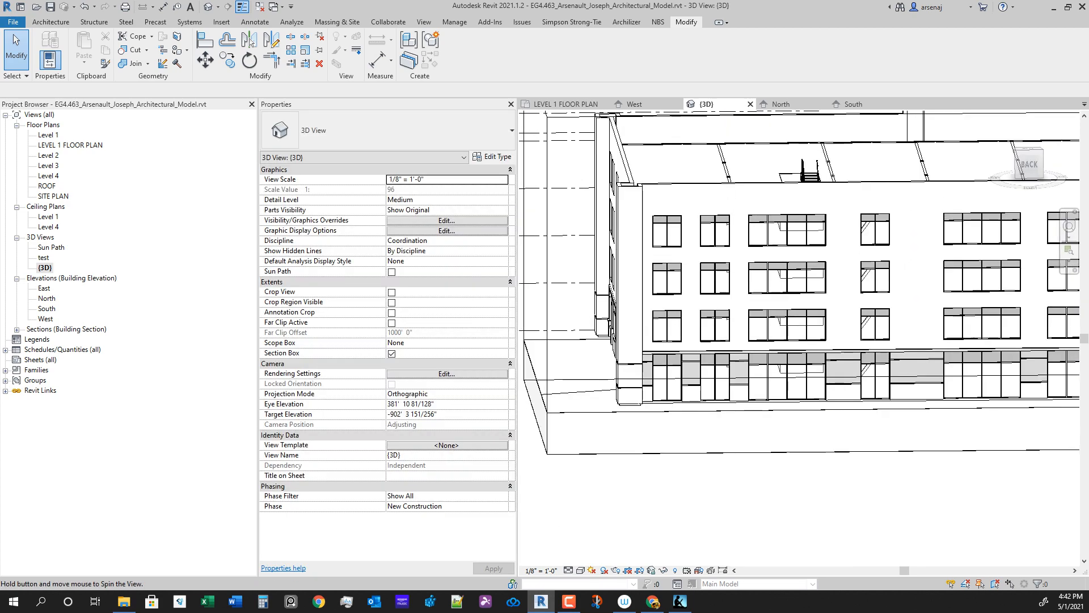
pyautogui.keyDown('shift'); pyautogui.moveTo(876, 397); pyautogui.dragTo(874, 423, button='middle'); pyautogui.keyUp('shift')
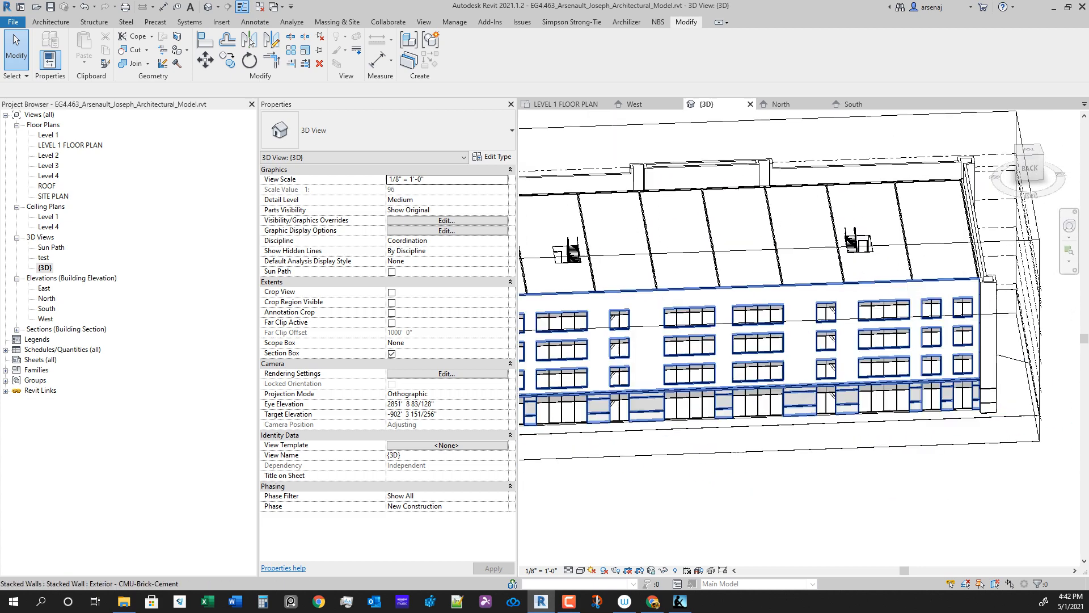
pyautogui.scroll(5, 856, 396)
pyautogui.scroll(-4, 823, 414)
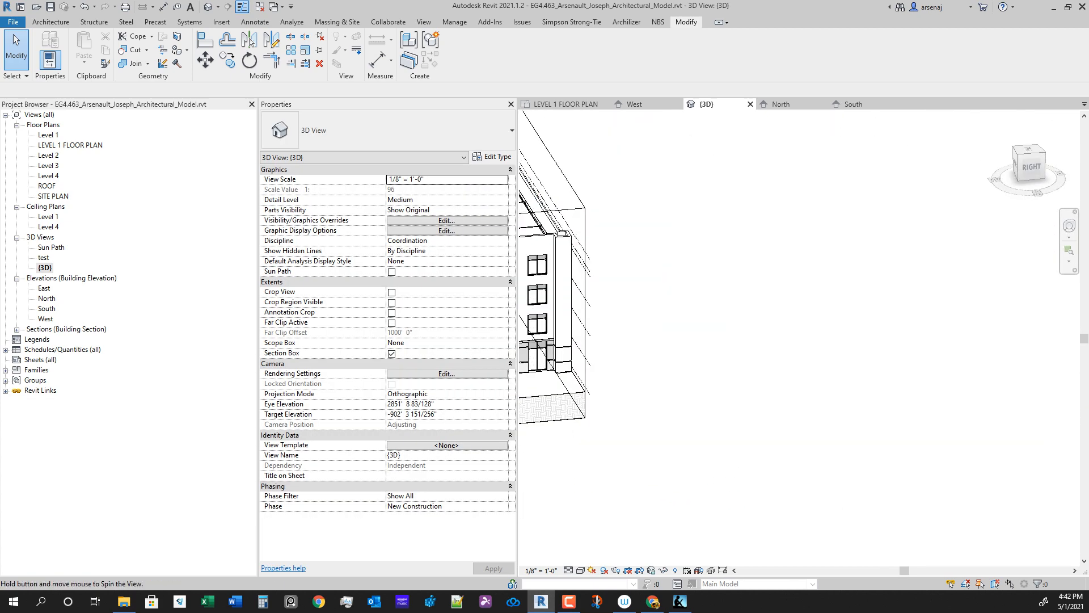
pyautogui.keyDown('shift'); pyautogui.moveTo(806, 413); pyautogui.dragTo(859, 401, button='middle'); pyautogui.keyUp('shift')
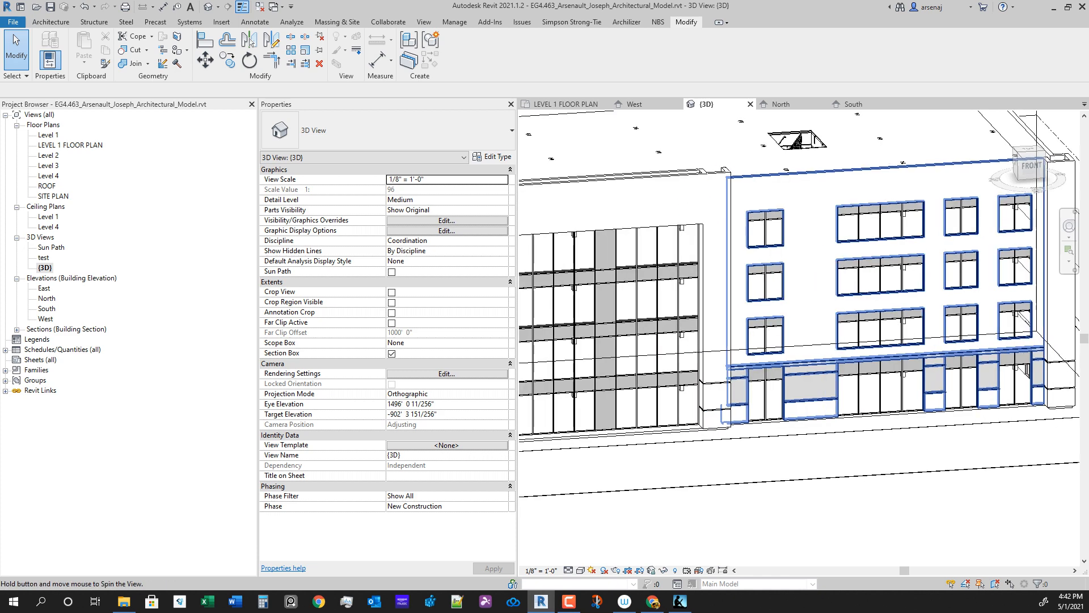
pyautogui.moveTo(758, 420); pyautogui.dragTo(854, 420, button='middle')
pyautogui.scroll(-3, 854, 421)
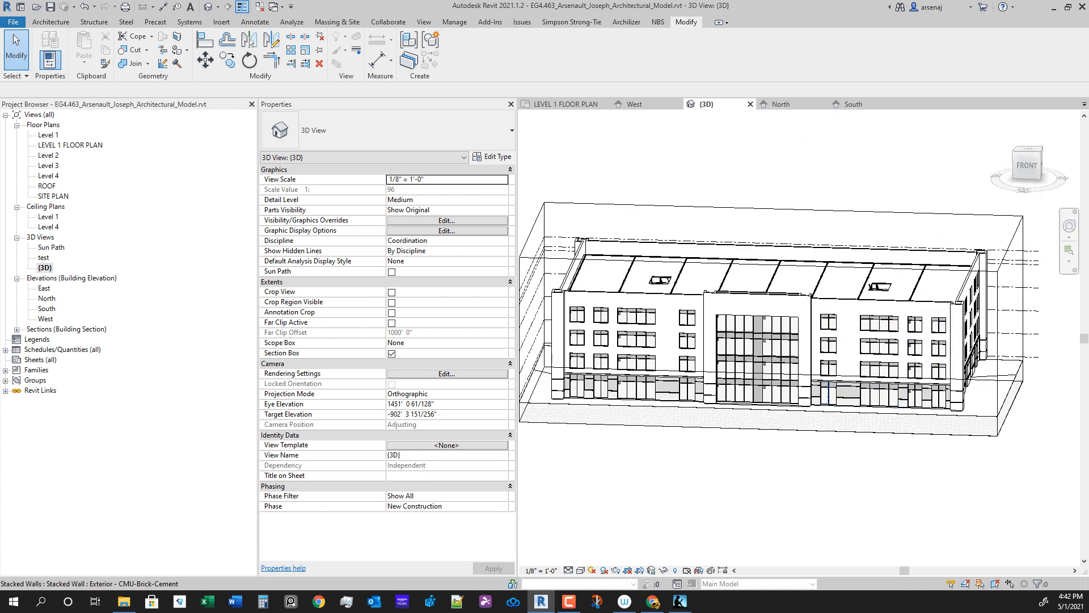
pyautogui.keyDown('shift'); pyautogui.moveTo(790, 384); pyautogui.dragTo(805, 404, button='middle'); pyautogui.keyUp('shift')
# Step: In the Level 1 floor plan, align the east storefront's grid 6 side edge between grids 6 and 7 with the opposite wall's storefront
pyautogui.click(566, 104)
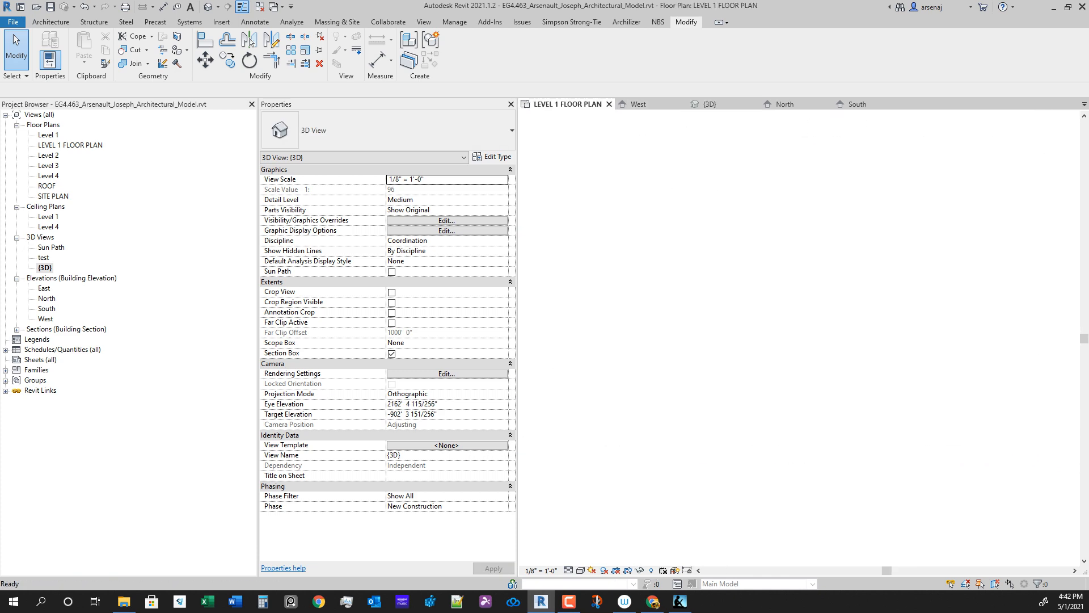
pyautogui.scroll(-3, 830, 311)
pyautogui.scroll(3, 712, 423)
pyautogui.scroll(-2, 810, 391)
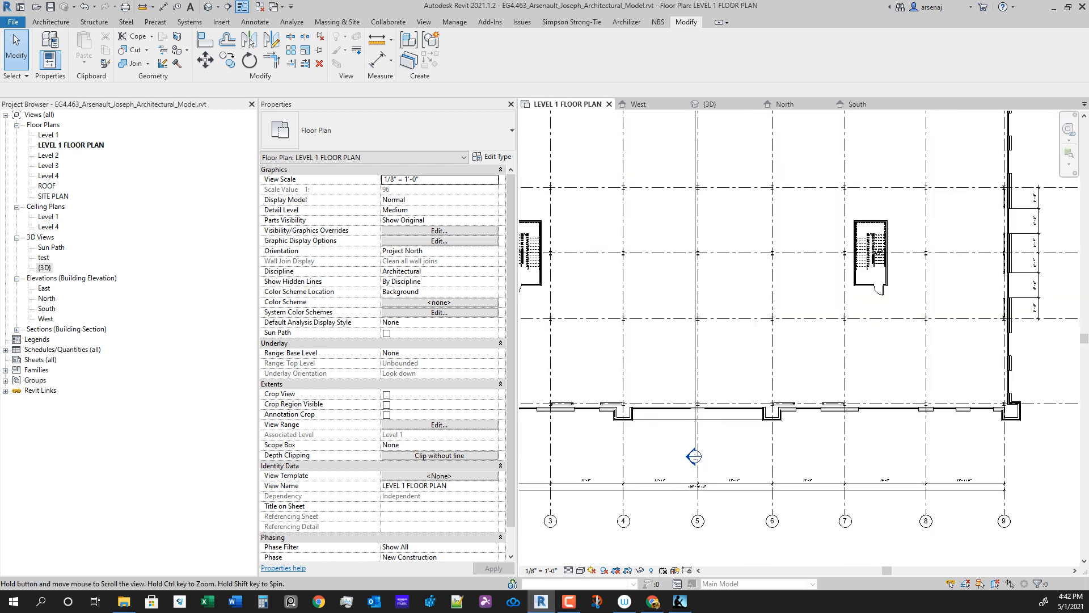
pyautogui.moveTo(810, 391); pyautogui.dragTo(806, 482, button='middle')
pyautogui.scroll(1, 806, 483)
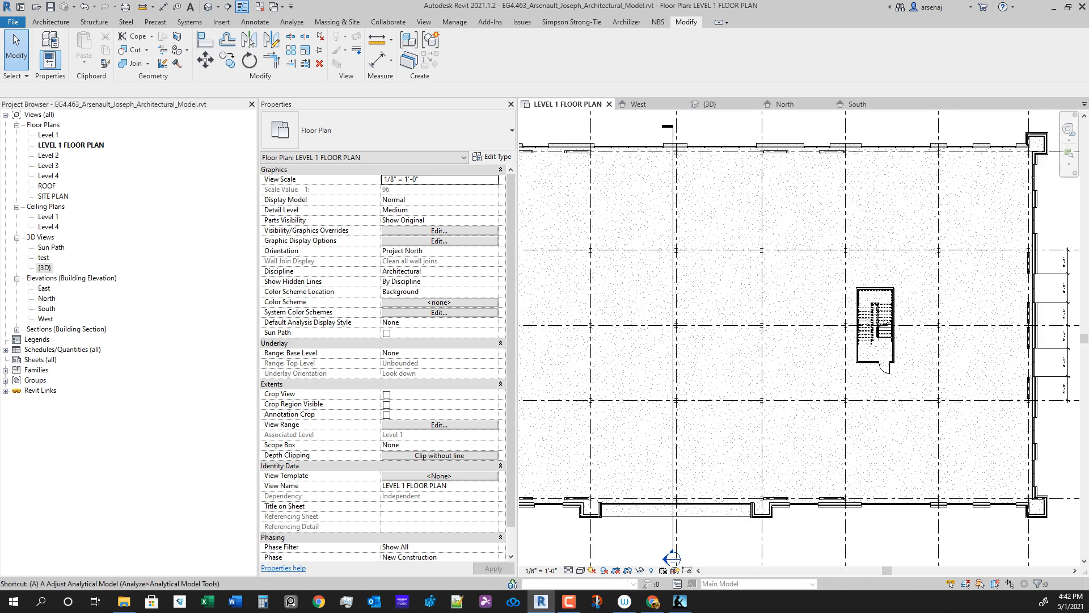
pyautogui.press('l')
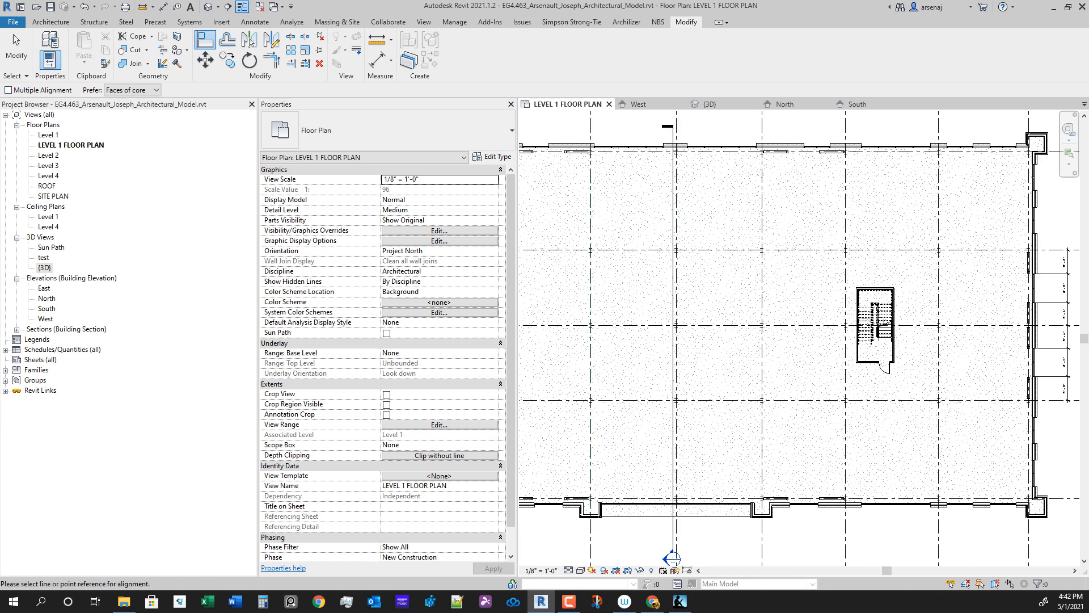
pyautogui.scroll(4, 701, 529)
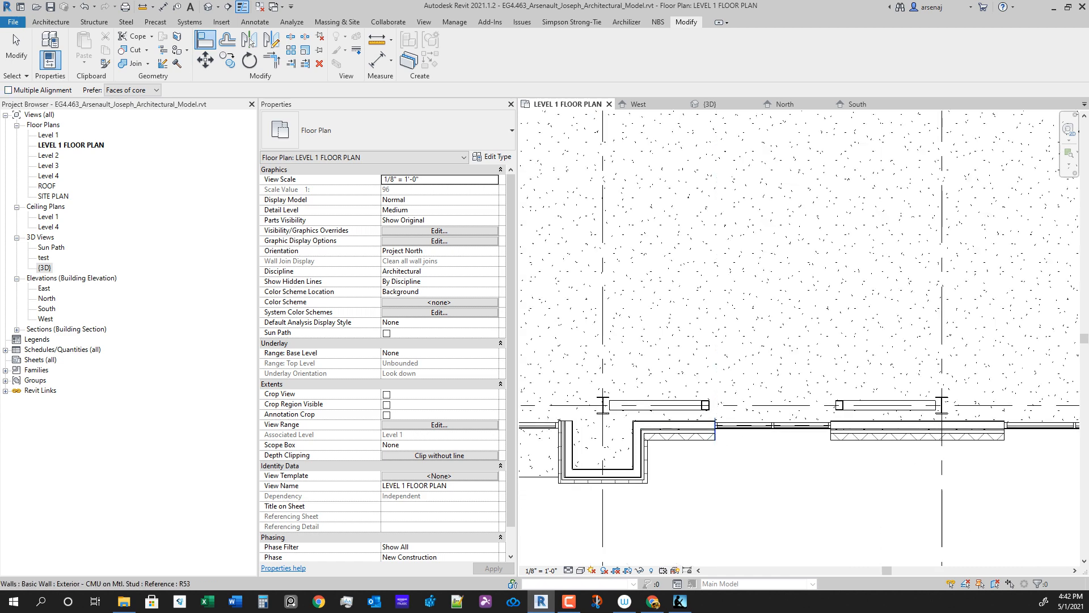
pyautogui.scroll(-3, 728, 525)
pyautogui.moveTo(737, 164); pyautogui.dragTo(759, 536, button='middle')
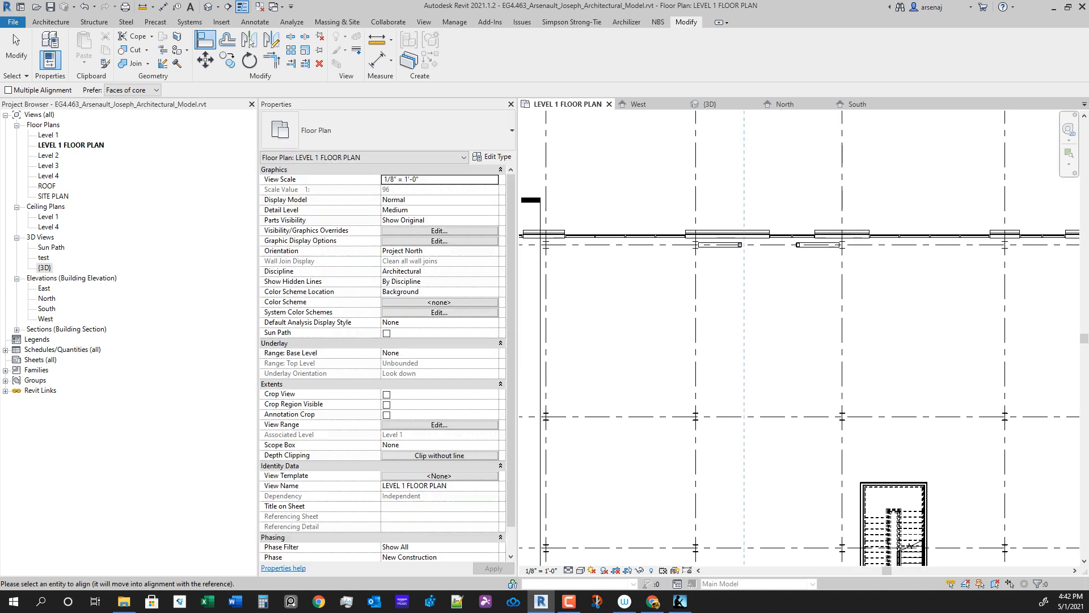
pyautogui.scroll(1, 785, 261)
pyautogui.scroll(1, 772, 287)
pyautogui.scroll(-2, 774, 353)
pyautogui.moveTo(774, 499); pyautogui.dragTo(771, 389, button='middle')
pyautogui.scroll(-1, 766, 340)
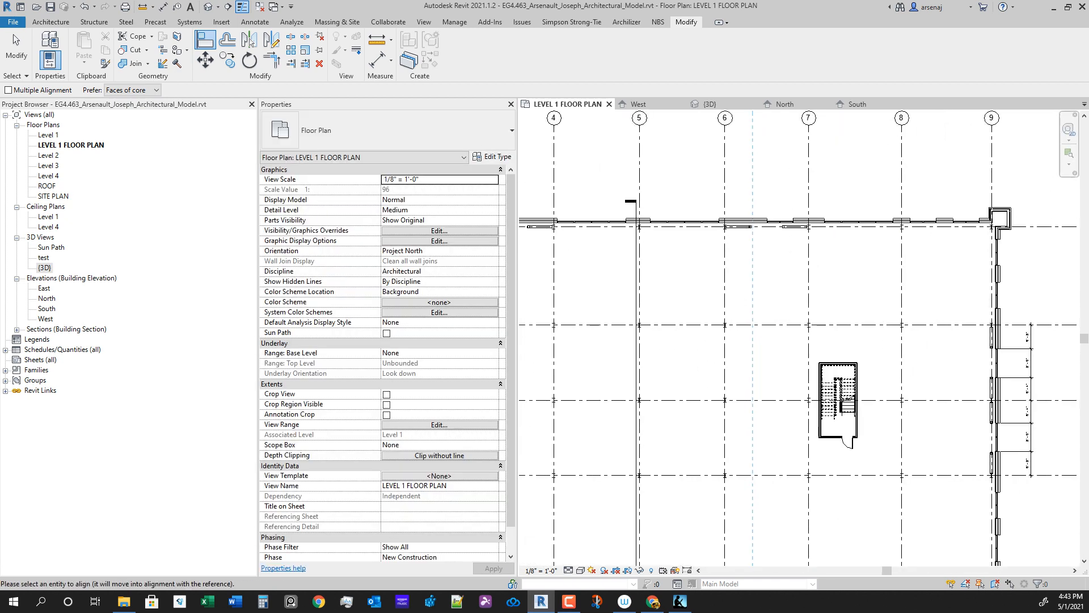
pyautogui.scroll(3, 767, 236)
pyautogui.scroll(4, 772, 213)
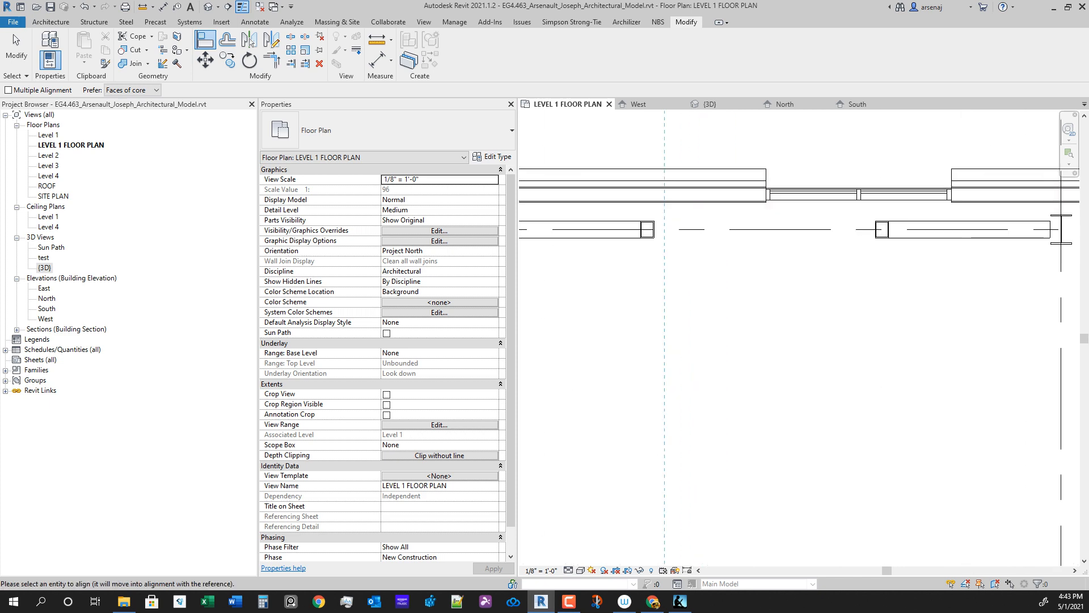
pyautogui.keyDown('ctrl'); pyautogui.click(765, 194); pyautogui.keyUp('ctrl')
pyautogui.scroll(-6, 763, 299)
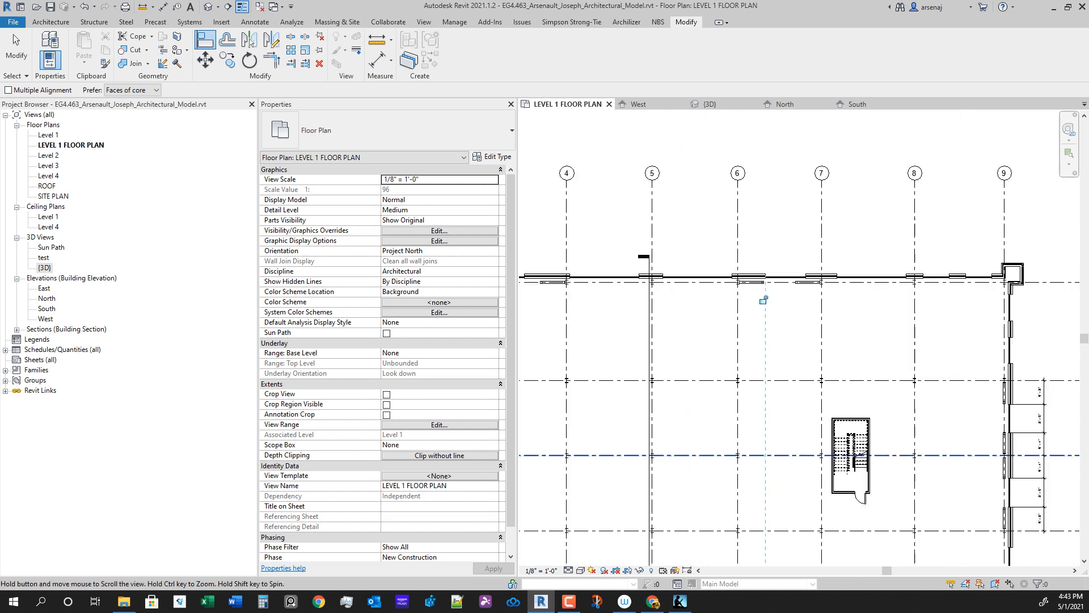
# Step: Align the grid 7 side edge of the same east storefront with the matching storefront edge in the opposite wall
pyautogui.moveTo(760, 397); pyautogui.dragTo(740, 171, button='middle')
pyautogui.scroll(4, 643, 421)
pyautogui.scroll(1, 773, 395)
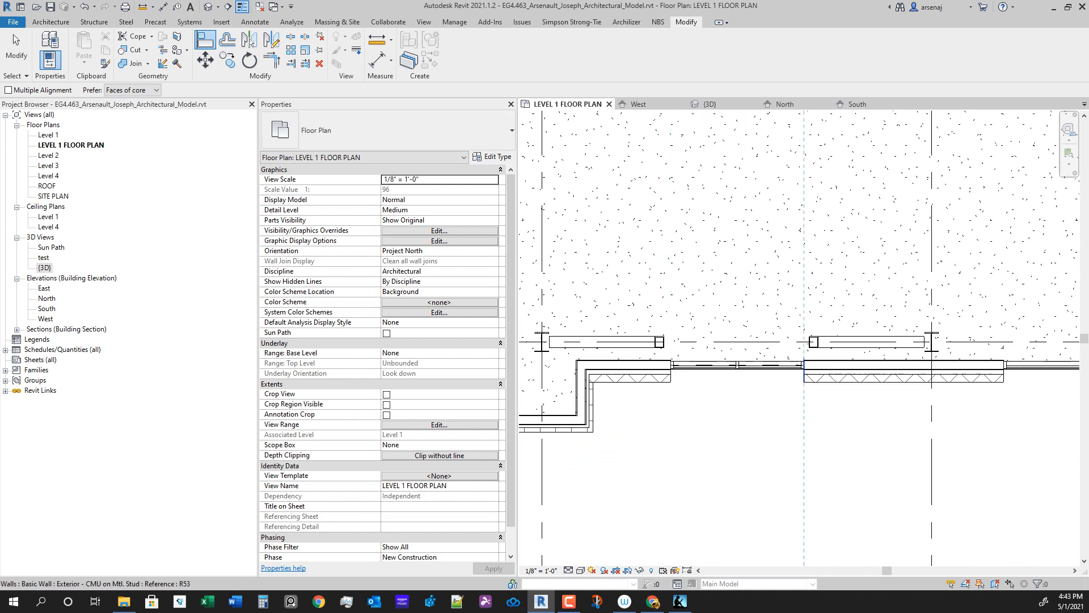
pyautogui.scroll(-3, 817, 423)
pyautogui.moveTo(817, 117); pyautogui.dragTo(819, 280, button='middle')
pyautogui.scroll(3, 819, 280)
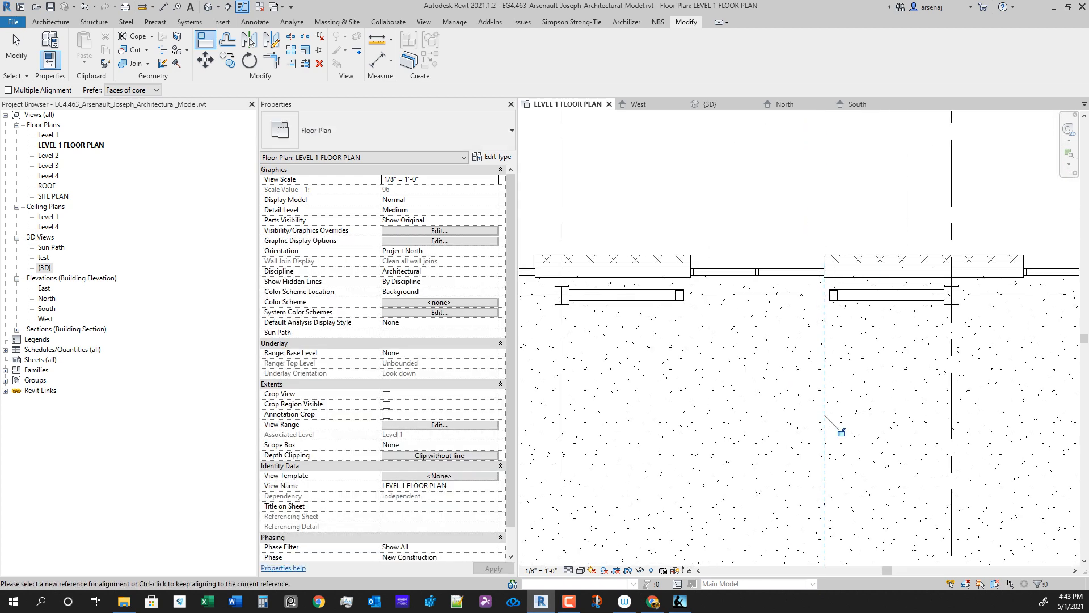
# Step: Align the grid 4 side edge of the east storefront between grids 3 and 4 with the opposite wall's storefront edge
pyautogui.scroll(-4, 814, 344)
pyautogui.moveTo(814, 345); pyautogui.dragTo(838, 283, button='middle')
pyautogui.scroll(-2, 808, 271)
pyautogui.moveTo(811, 409); pyautogui.dragTo(829, 212, button='middle')
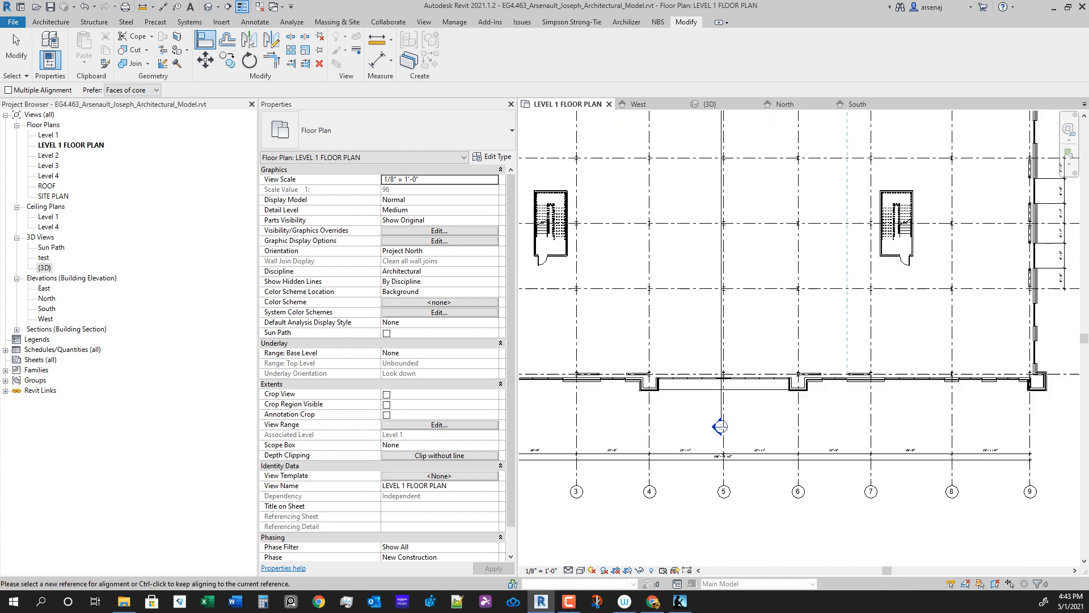
pyautogui.scroll(5, 823, 314)
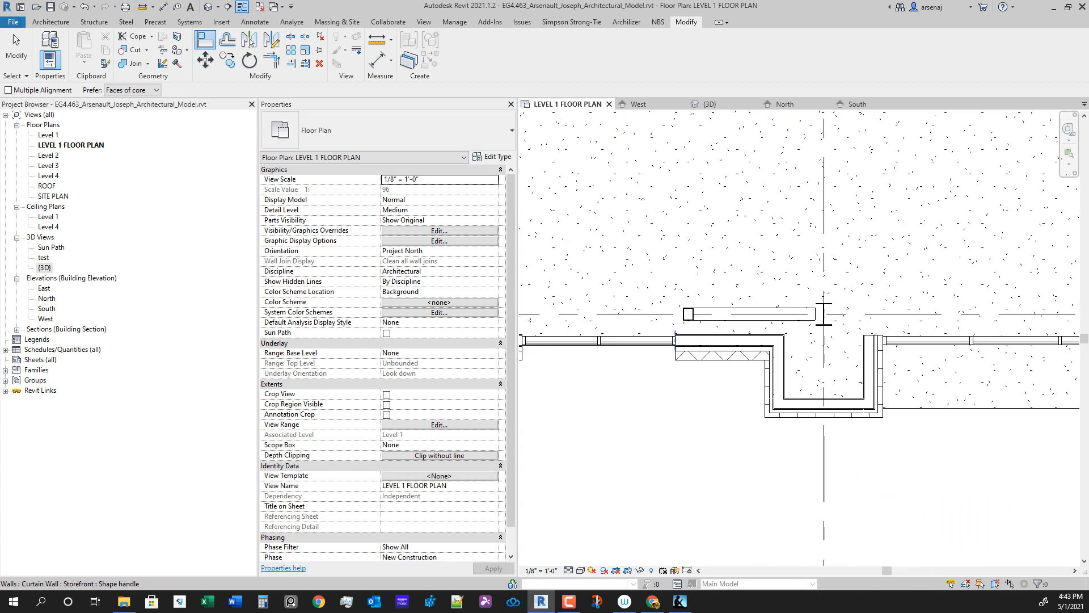
pyautogui.scroll(-3, 722, 318)
pyautogui.moveTo(723, 318); pyautogui.dragTo(722, 499, button='middle')
pyautogui.scroll(-1, 709, 340)
pyautogui.moveTo(709, 187); pyautogui.dragTo(709, 482, button='middle')
pyautogui.moveTo(697, 121); pyautogui.dragTo(698, 352, button='middle')
pyautogui.scroll(4, 703, 349)
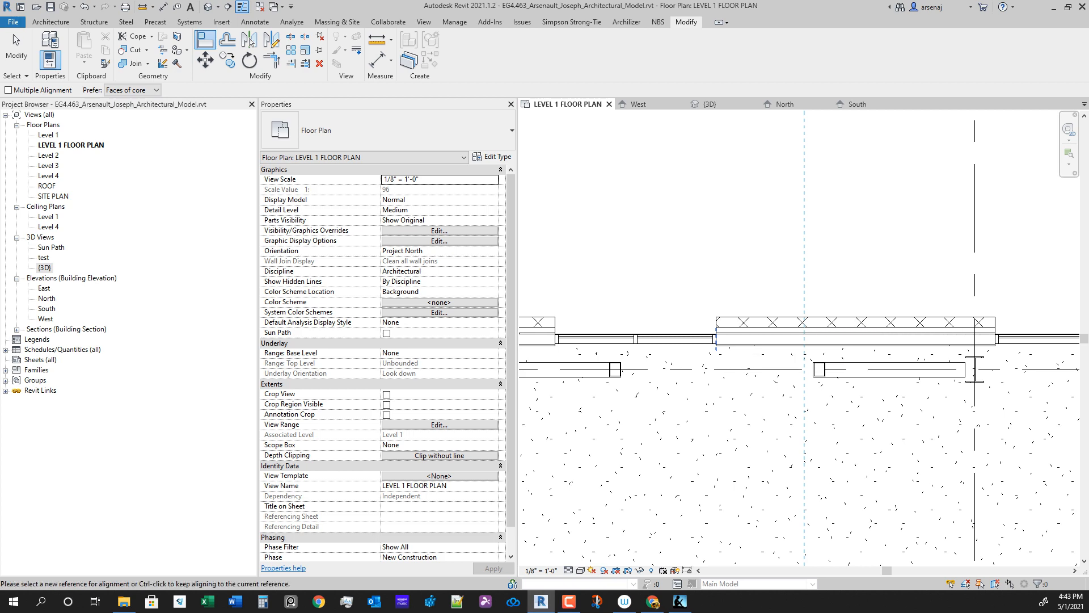
pyautogui.keyDown('ctrl'); pyautogui.click(716, 339); pyautogui.keyUp('ctrl')
# Step: Align the grid 3 side edge of the east storefront between grids 3 and 4 with the opposite storefront edge, and finish aligning
pyautogui.scroll(-3, 819, 462)
pyautogui.moveTo(819, 461); pyautogui.dragTo(755, 2, button='middle')
pyautogui.scroll(-2, 776, 282)
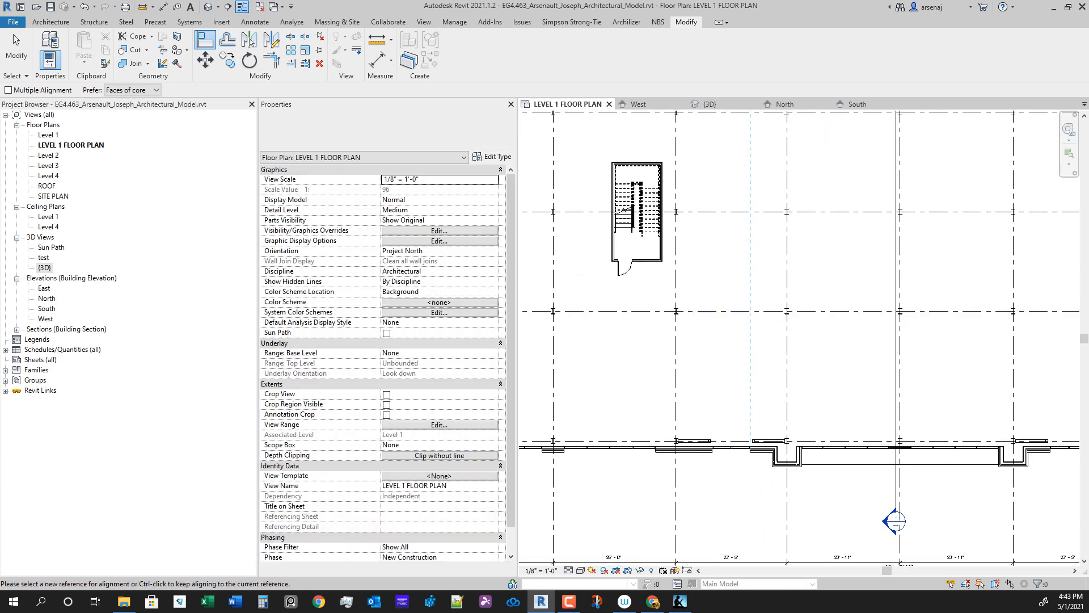
pyautogui.scroll(5, 709, 485)
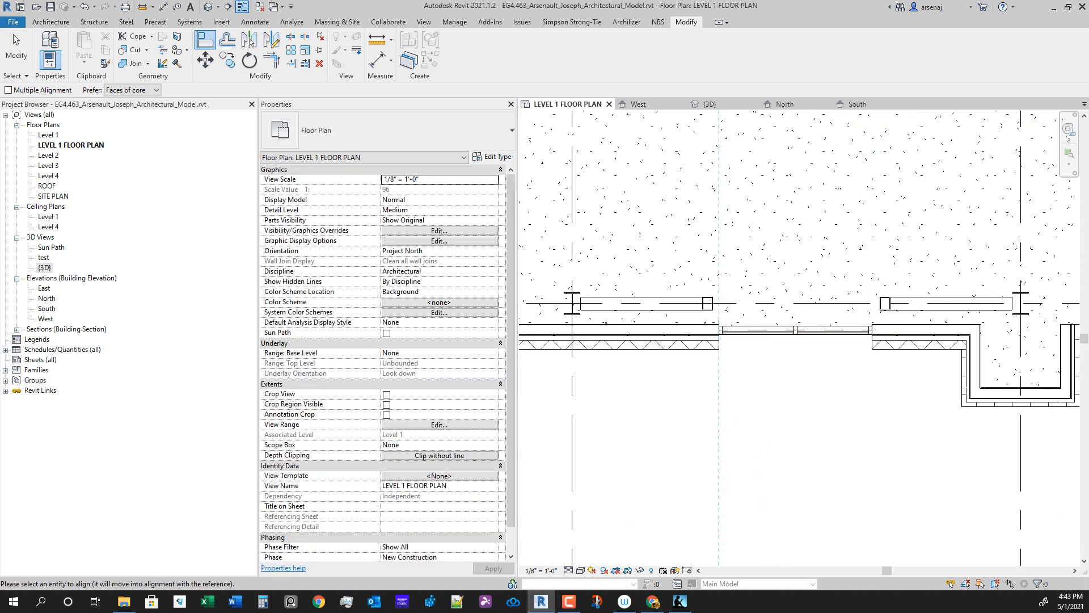
pyautogui.scroll(-3, 786, 559)
pyautogui.moveTo(766, 170); pyautogui.dragTo(750, 454, button='middle')
pyautogui.moveTo(750, 139); pyautogui.dragTo(744, 321, button='middle')
pyautogui.scroll(3, 744, 321)
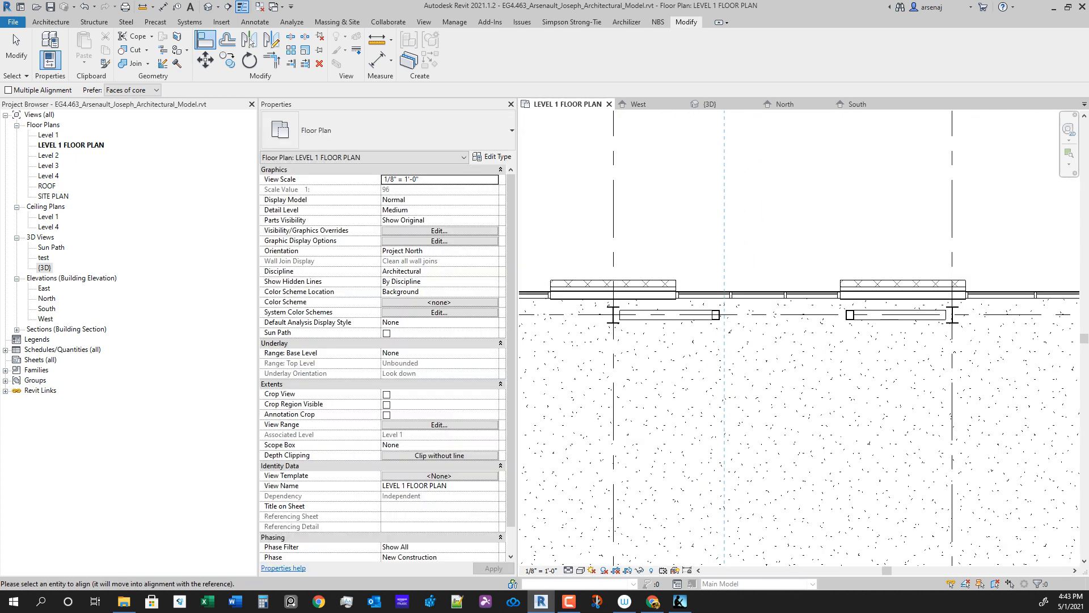
pyautogui.click(676, 295)
pyautogui.scroll(-3, 828, 397)
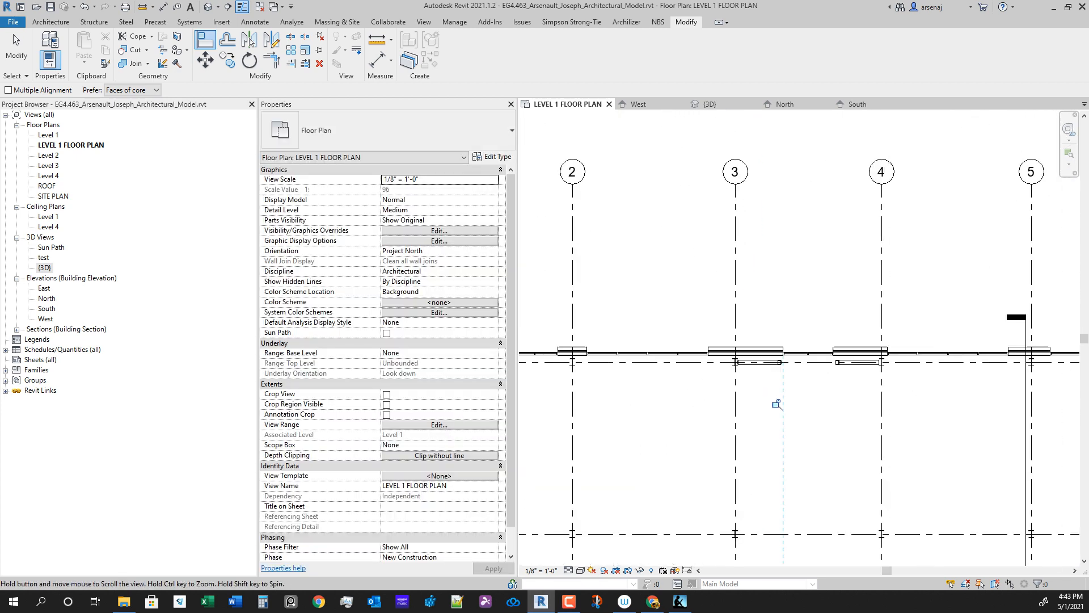
pyautogui.moveTo(828, 397); pyautogui.dragTo(688, 324, button='middle')
pyautogui.press('Escape')
pyautogui.press('Escape')
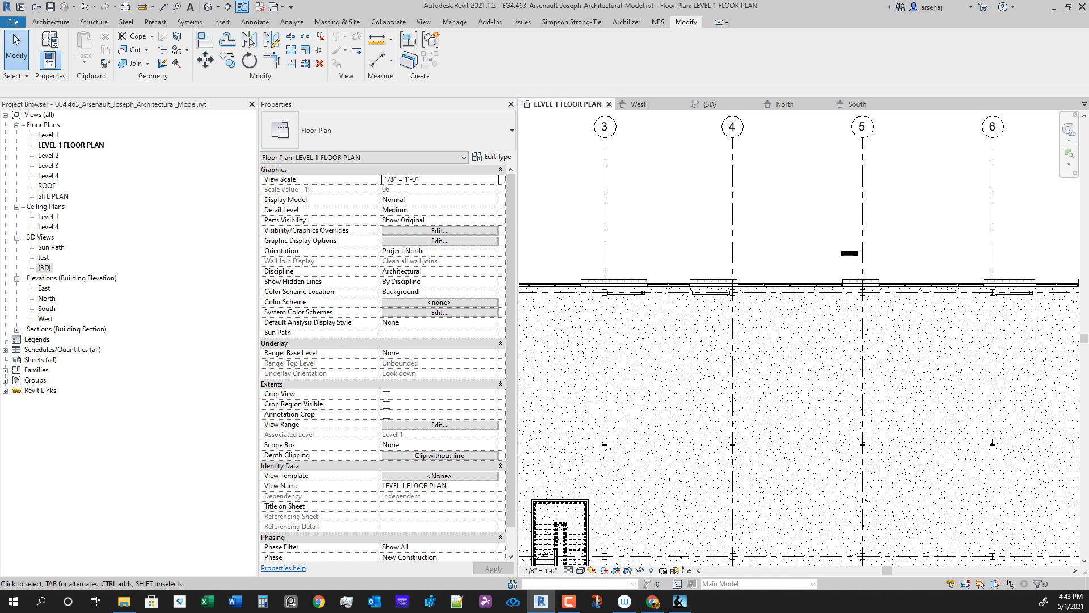
# Step: Open the East elevation and delete the 3'-4" dimension at the storefront between grids 6 and 7
pyautogui.scroll(-3, 637, 301)
pyautogui.scroll(2, 879, 334)
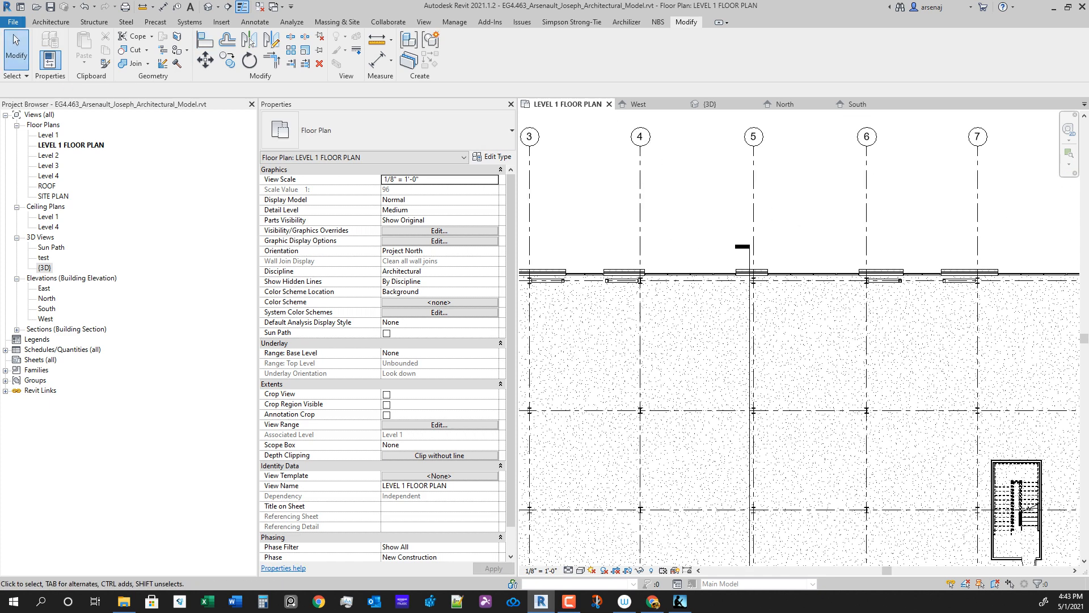
pyautogui.scroll(-2, 818, 452)
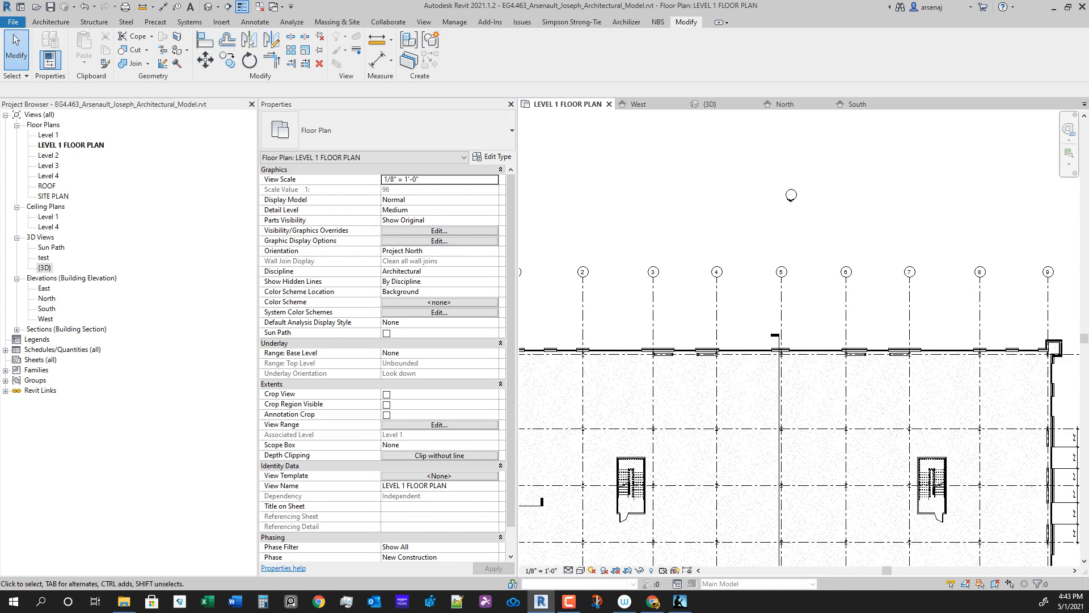
pyautogui.doubleClick(791, 202)
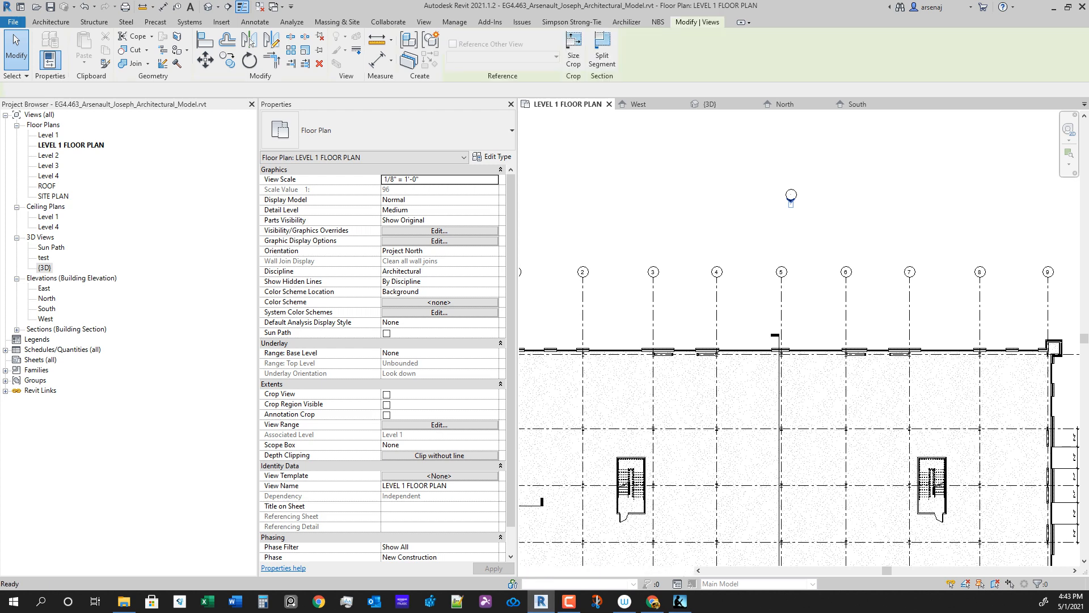
pyautogui.scroll(3, 747, 396)
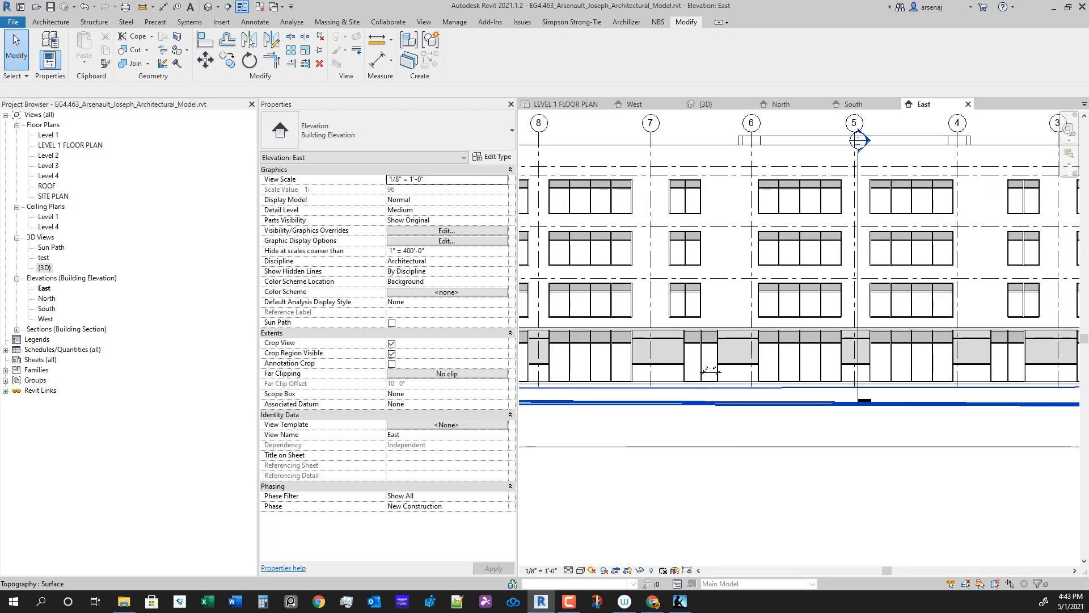
pyautogui.scroll(4, 703, 372)
pyautogui.click(696, 369)
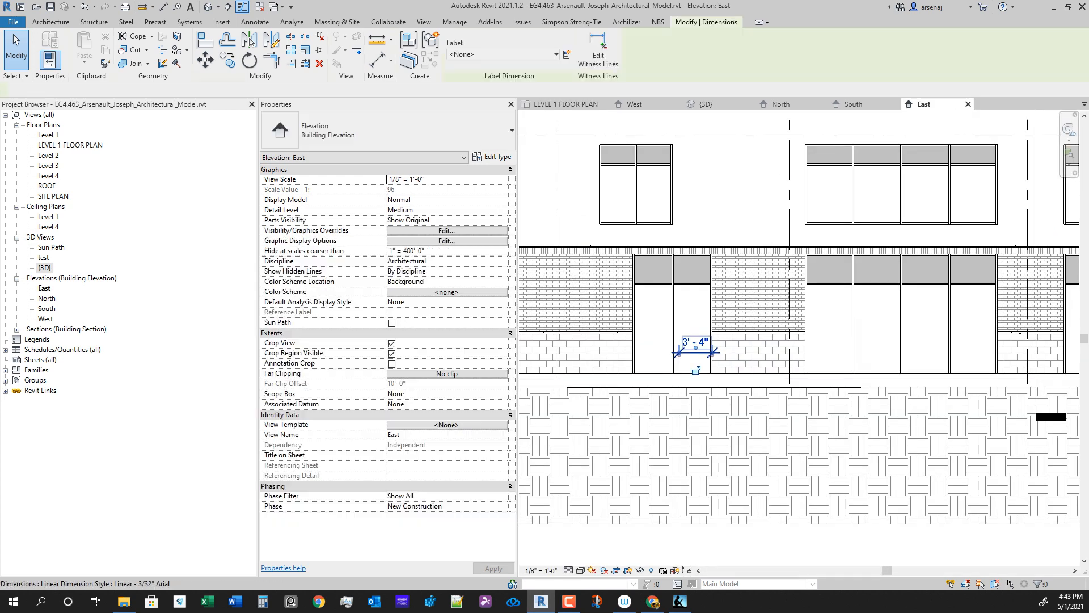
pyautogui.press('Delete')
# Step: Examine how the ground-floor storefronts line up with the upper-floor windows along the East elevation
pyautogui.scroll(3, 681, 349)
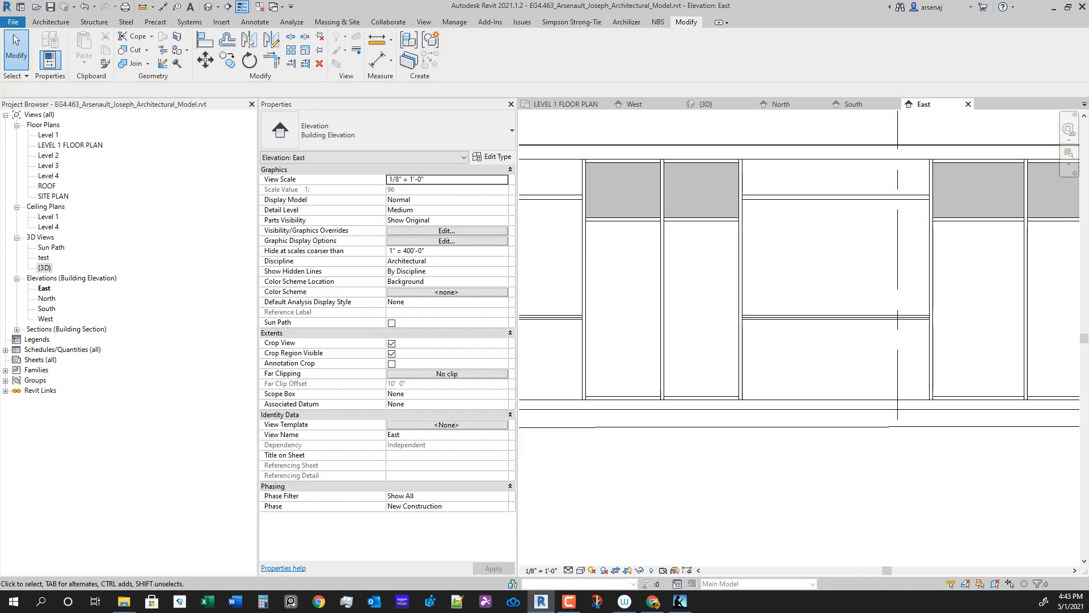
pyautogui.moveTo(680, 349); pyautogui.dragTo(901, 297, button='middle')
pyautogui.scroll(-2, 786, 338)
pyautogui.scroll(1, 681, 340)
pyautogui.scroll(-1, 943, 456)
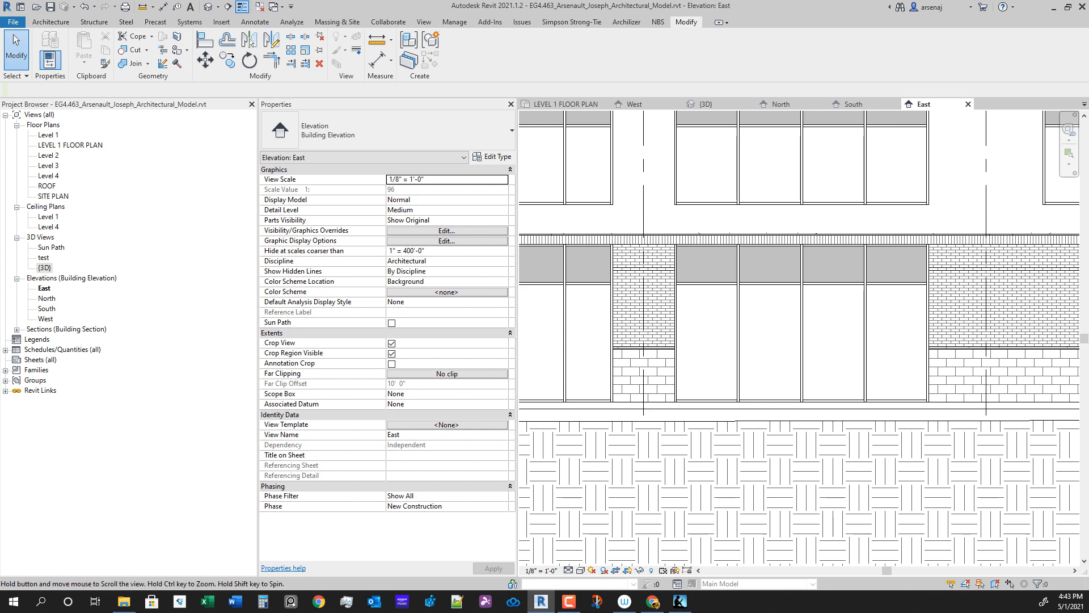
pyautogui.moveTo(943, 452); pyautogui.dragTo(689, 429, button='middle')
pyautogui.scroll(-1, 953, 455)
pyautogui.moveTo(964, 431); pyautogui.dragTo(603, 433, button='middle')
pyautogui.scroll(-1, 603, 433)
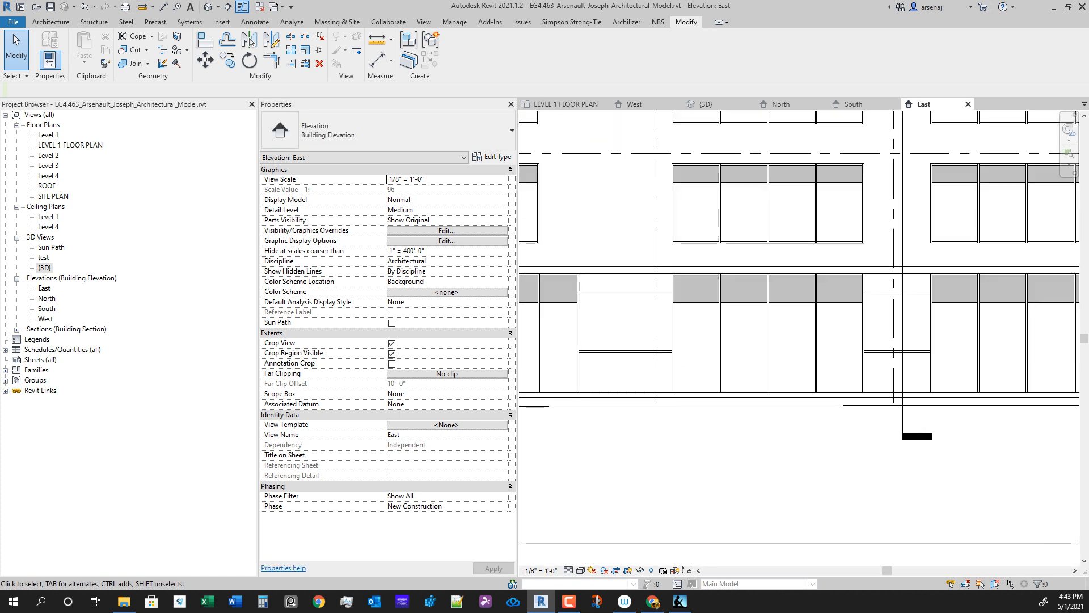
pyautogui.scroll(-2, 882, 445)
pyautogui.moveTo(882, 446); pyautogui.dragTo(689, 448, button='middle')
pyautogui.moveTo(1066, 386); pyautogui.dragTo(973, 406, button='middle')
pyautogui.scroll(2, 973, 405)
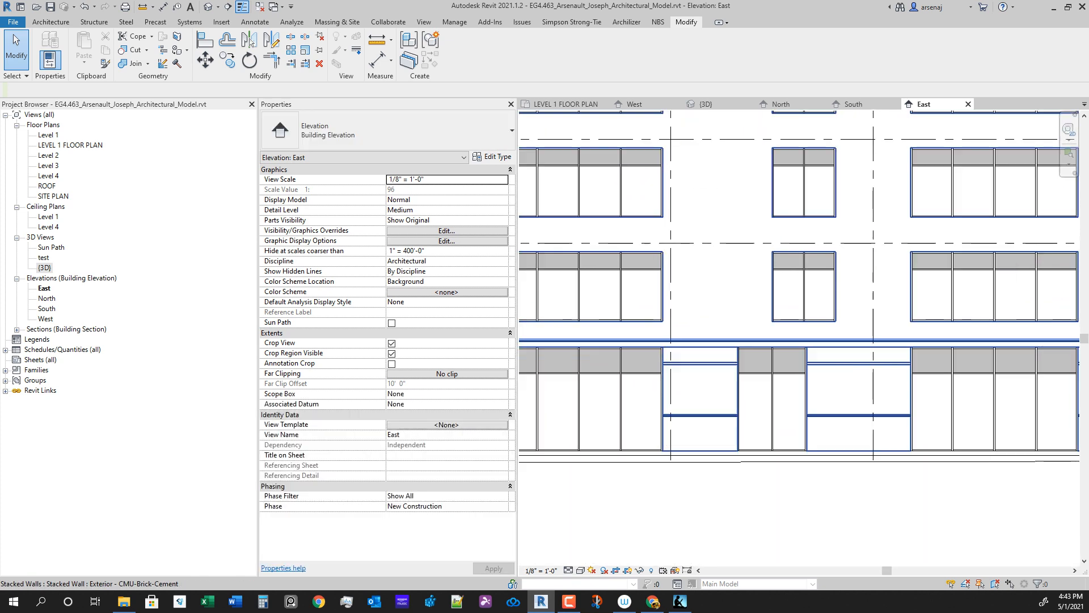
pyautogui.scroll(1, 851, 404)
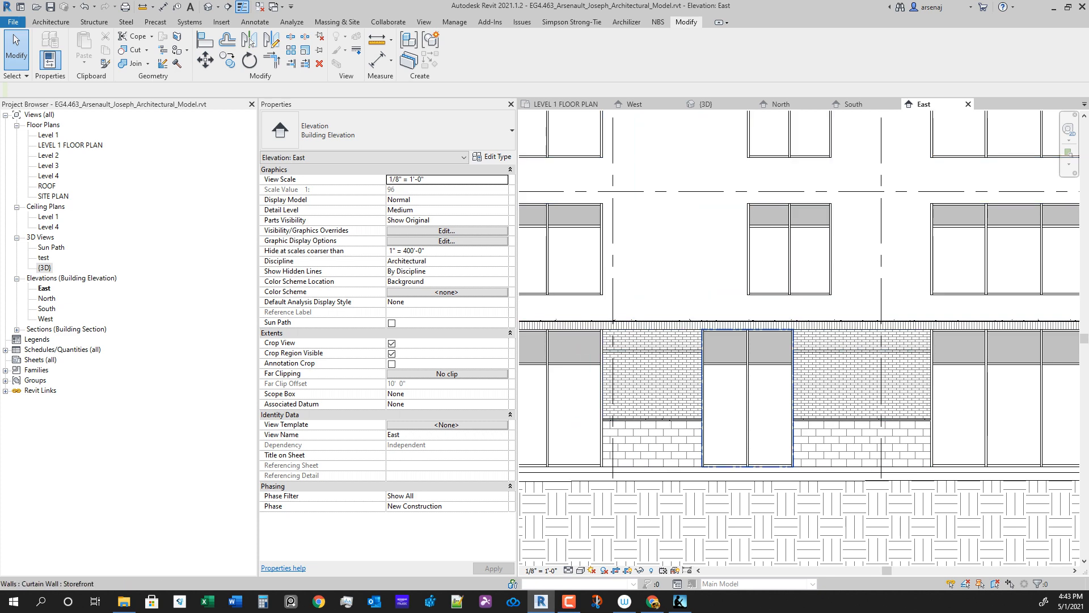
# Step: Check the widths of the two-panel storefront between grids 3 and 4 and the Level 2 window above it
pyautogui.click(786, 448)
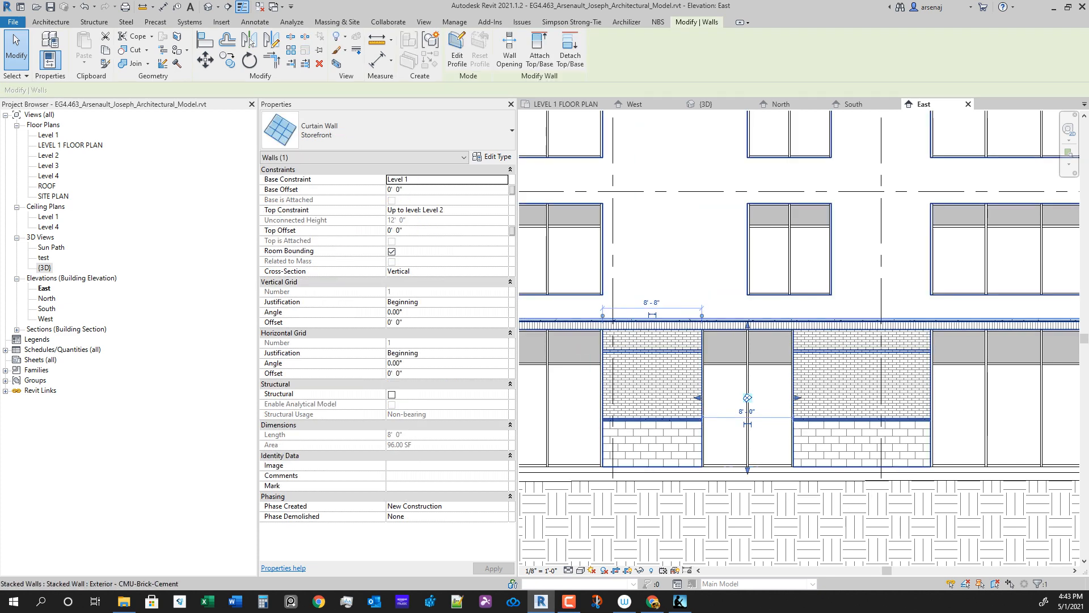
pyautogui.click(789, 249)
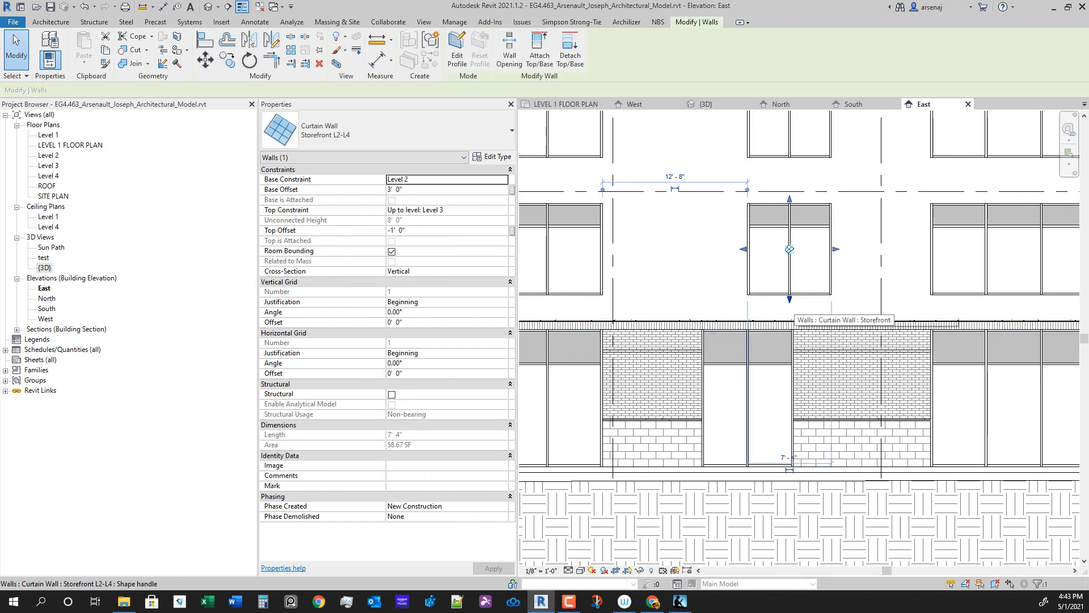
pyautogui.scroll(1, 797, 289)
pyautogui.press('Escape')
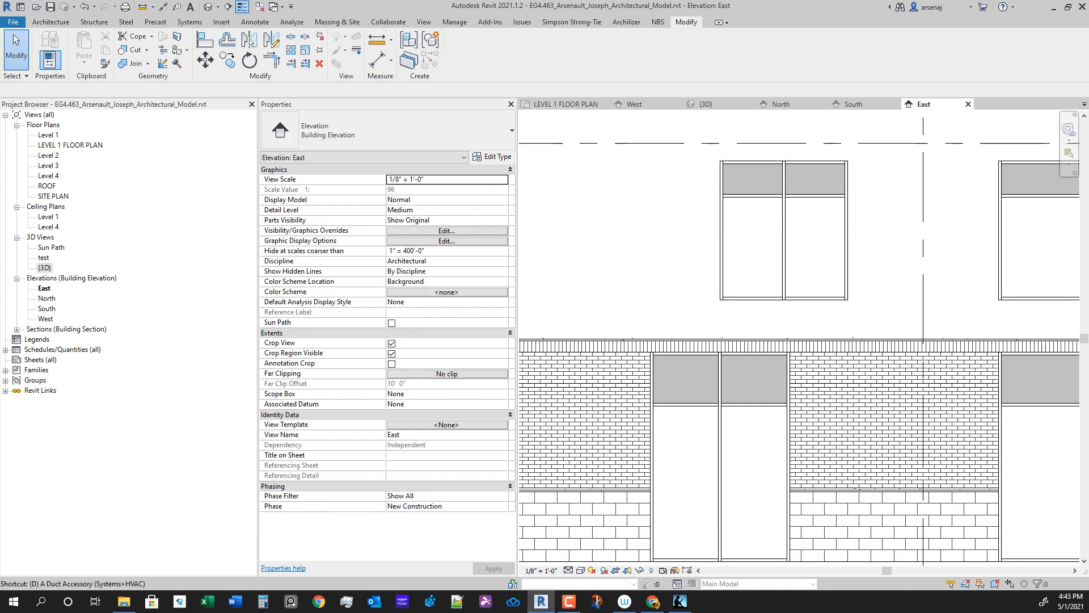
pyautogui.press('i')
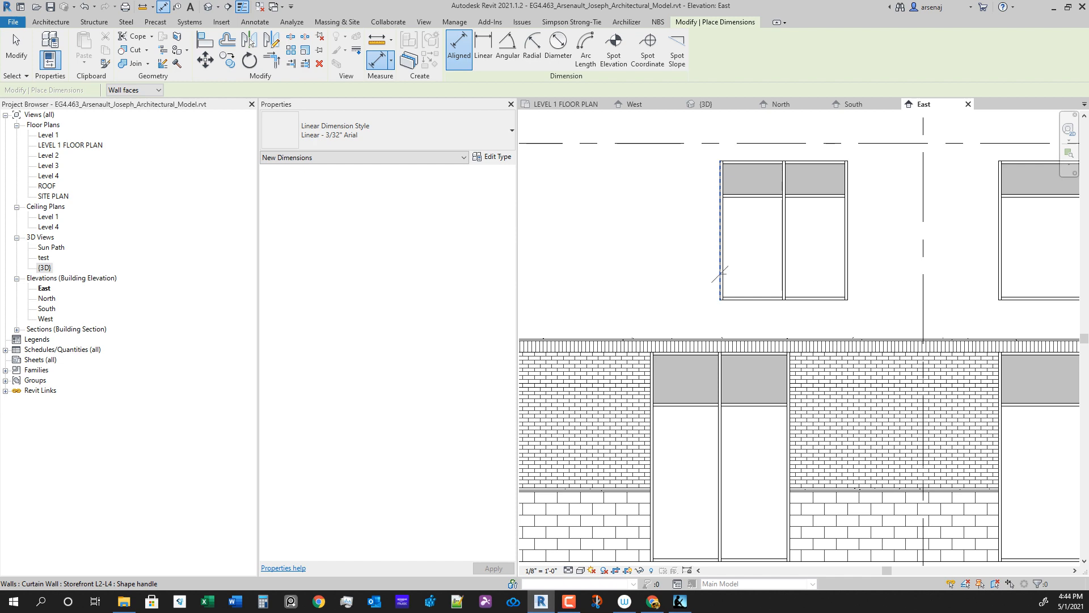
pyautogui.click(720, 274)
pyautogui.press('Escape')
pyautogui.press('Escape')
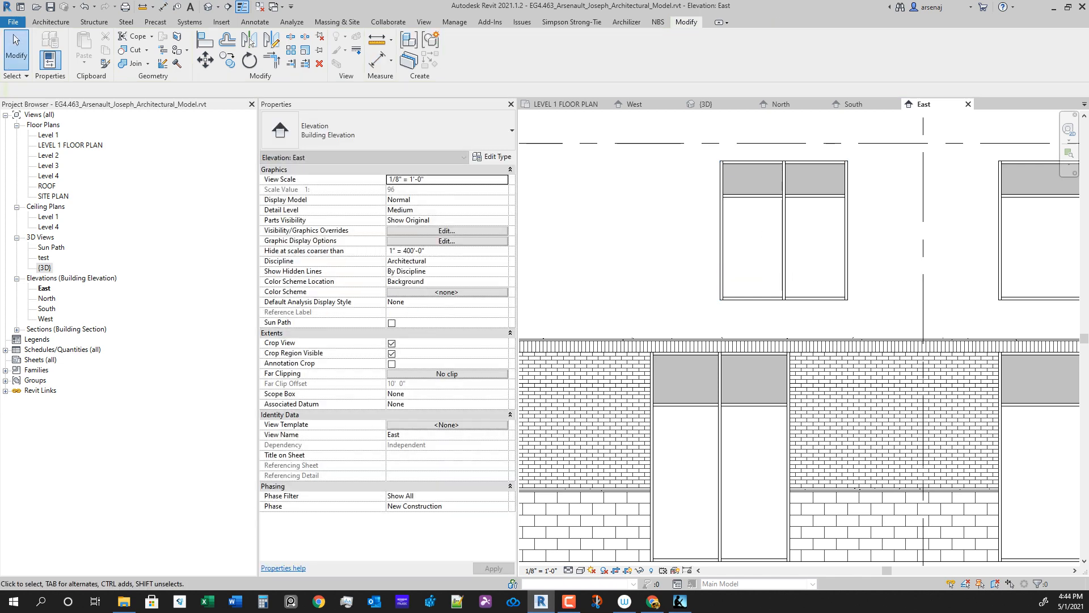
# Step: Align the grid 4 side edges of the Level 2, 3 and 4 windows between grids 3 and 4 with the storefront edge below
pyautogui.press('a')
pyautogui.press('l')
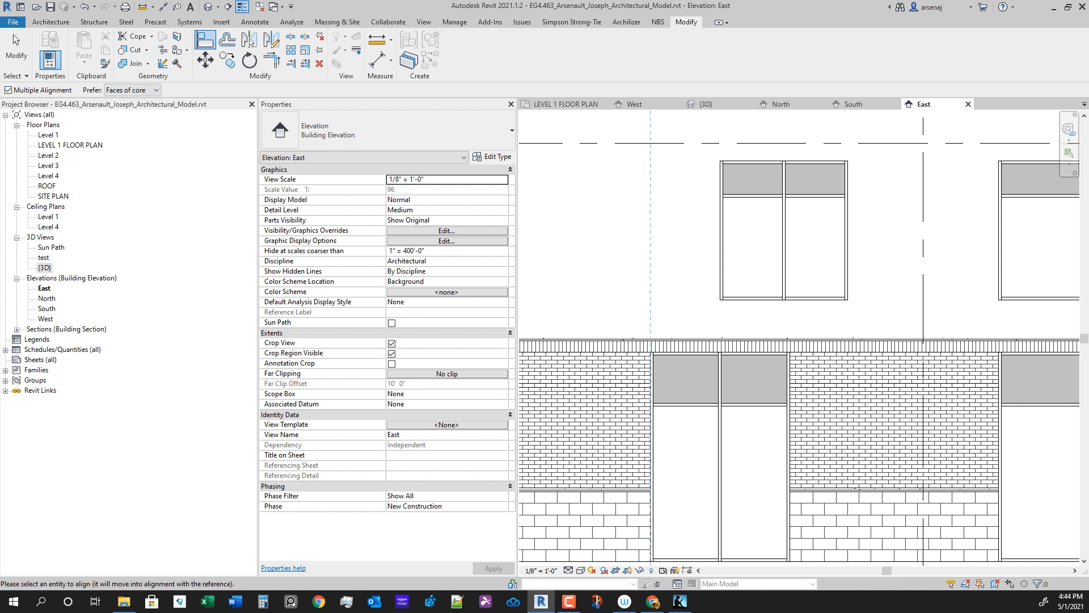
pyautogui.click(721, 274)
pyautogui.scroll(-3, 720, 278)
pyautogui.moveTo(720, 159); pyautogui.dragTo(729, 250, button='middle')
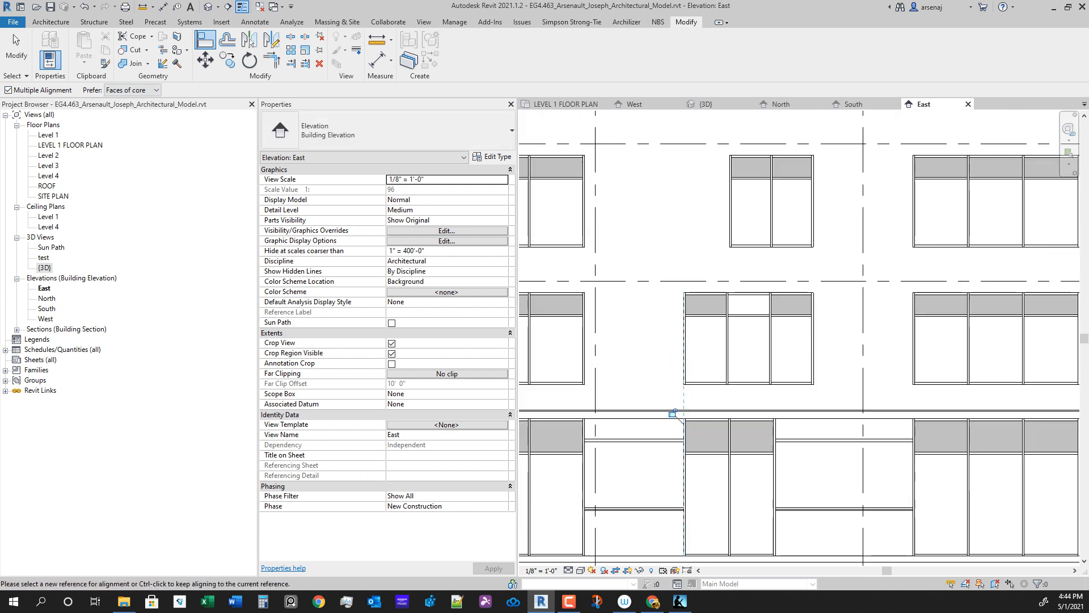
pyautogui.scroll(2, 729, 241)
pyautogui.scroll(-2, 661, 311)
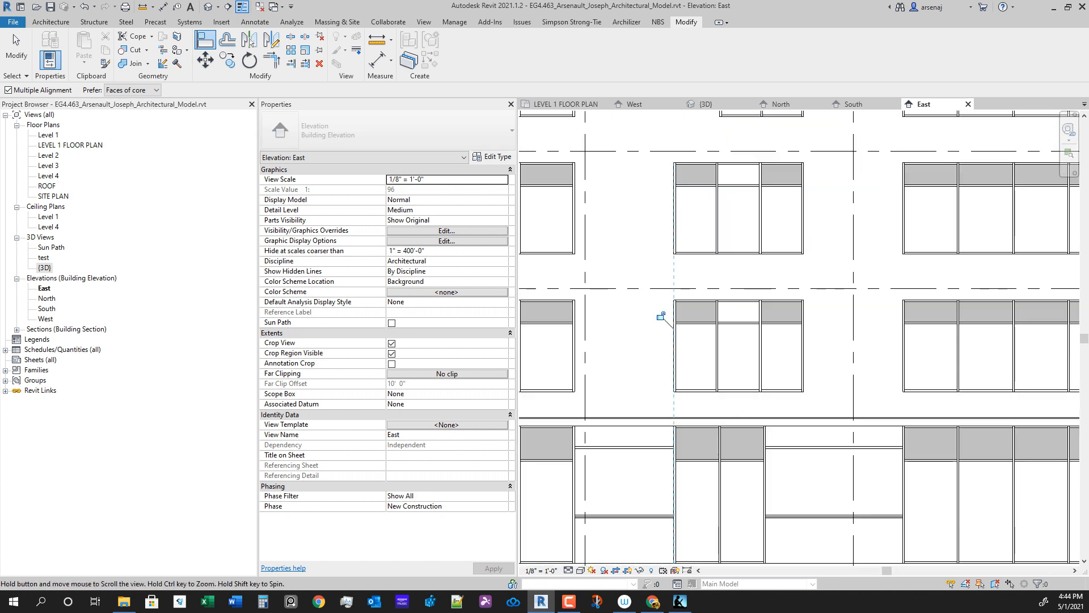
pyautogui.click(737, 181)
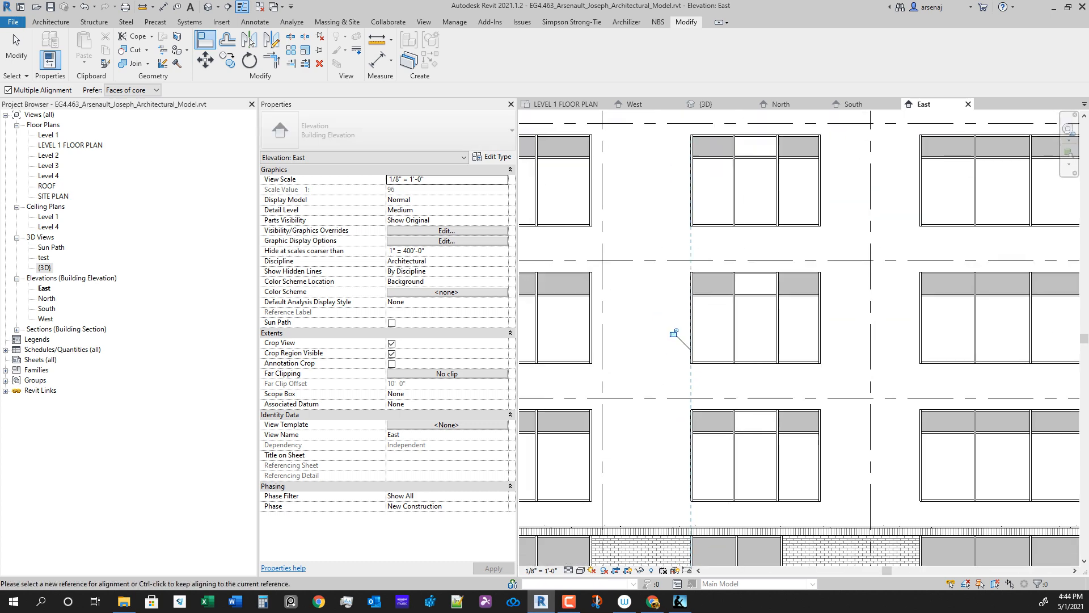
pyautogui.scroll(-3, 776, 308)
pyautogui.moveTo(776, 307); pyautogui.dragTo(757, 243, button='middle')
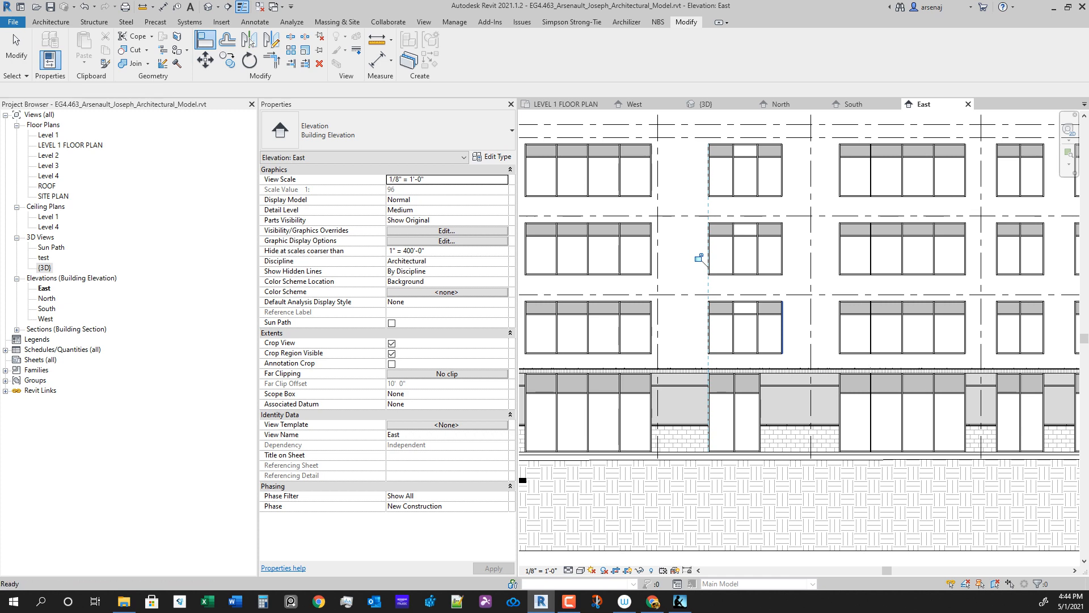
# Step: Align the grid 3 side edges of the same three upper-floor windows with the storefront edge below, and finish aligning
pyautogui.scroll(2, 740, 428)
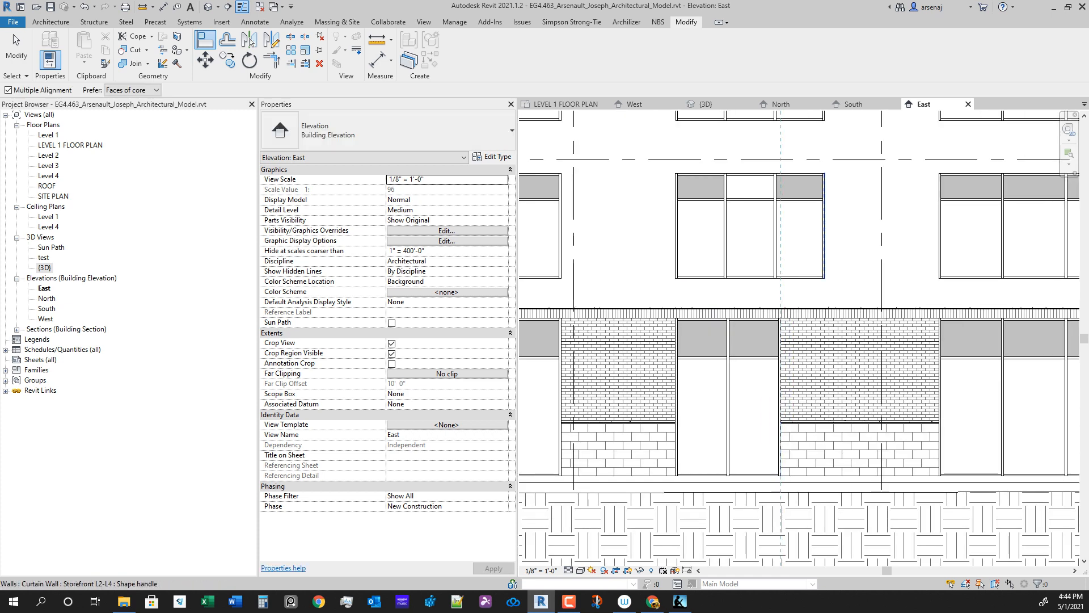
pyautogui.click(824, 238)
pyautogui.moveTo(795, 340); pyautogui.dragTo(794, 537, button='middle')
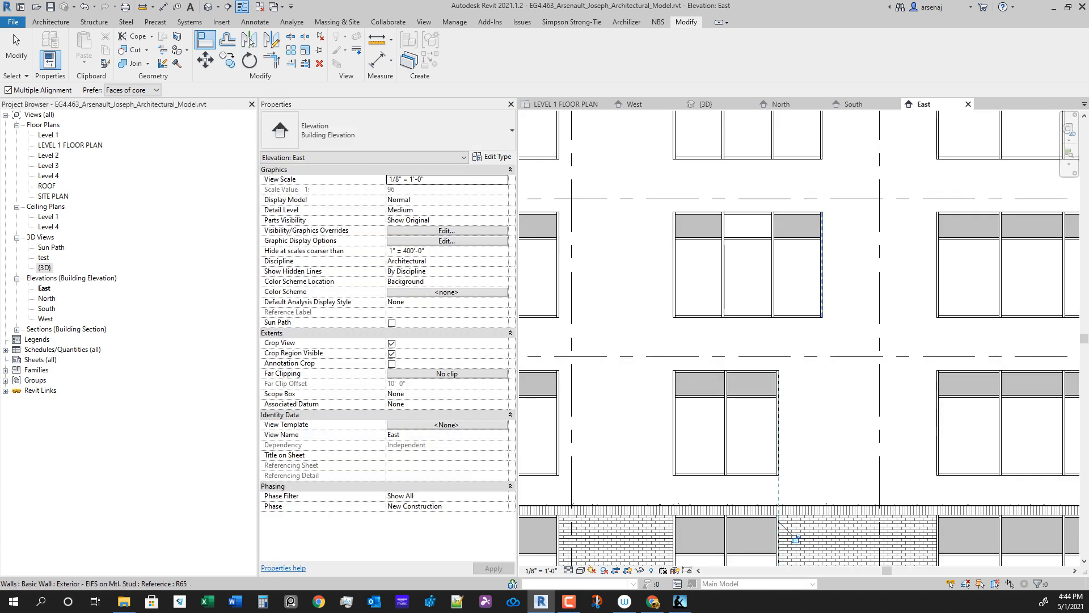
pyautogui.click(822, 264)
pyautogui.moveTo(821, 264); pyautogui.dragTo(819, 360, button='middle')
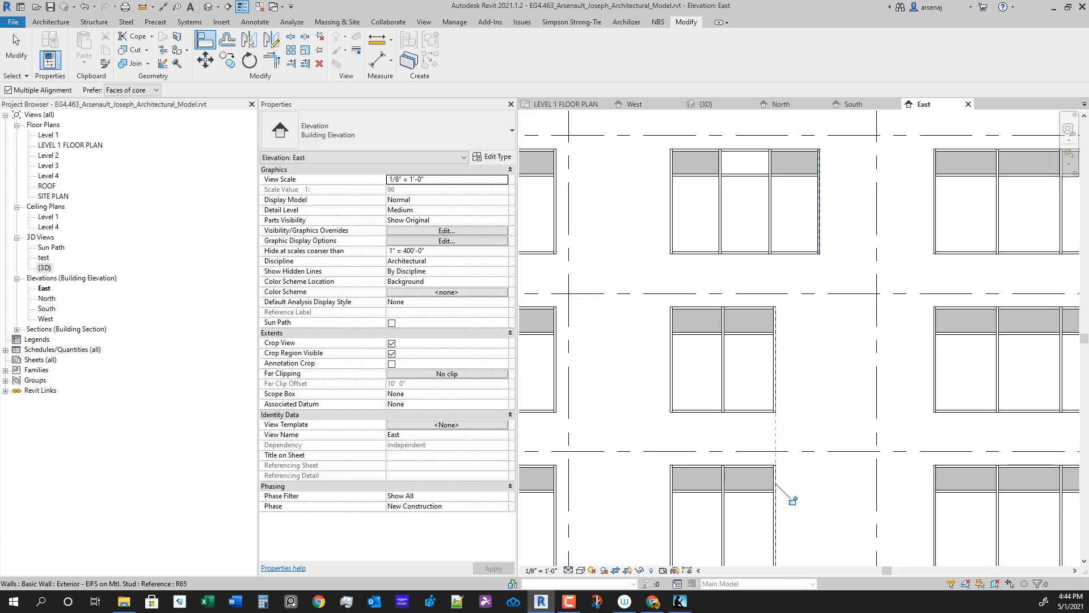
pyautogui.scroll(-3, 794, 369)
pyautogui.press('Escape')
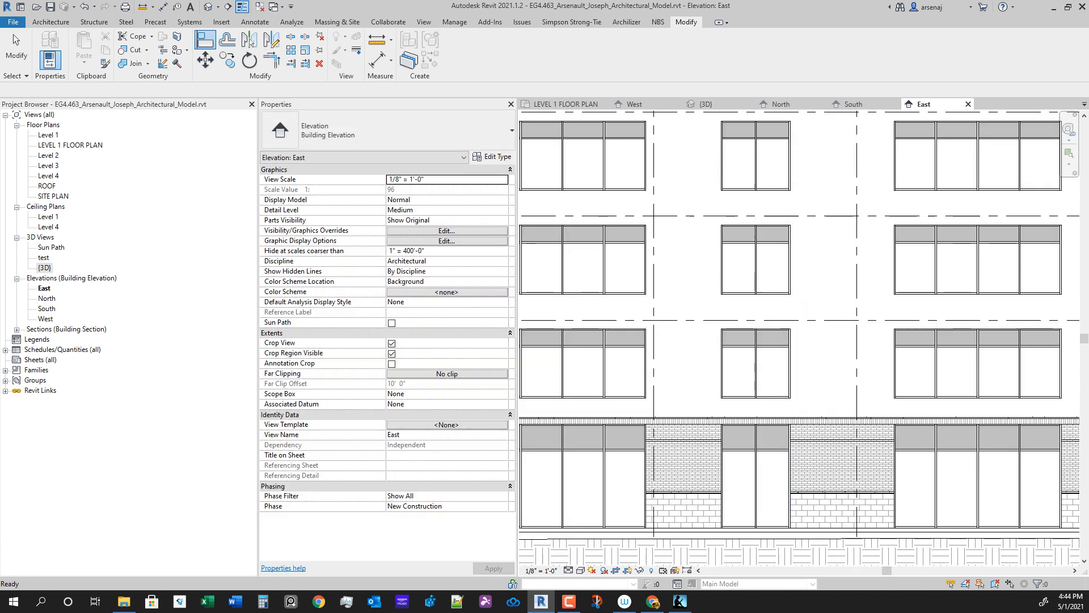
# Step: Align the grid 6 side edges of the Level 2, 3 and 4 windows between grids 6 and 7 with the storefront edge below
pyautogui.scroll(-2, 794, 368)
pyautogui.scroll(-2, 857, 435)
pyautogui.moveTo(857, 434); pyautogui.dragTo(940, 441, button='middle')
pyautogui.moveTo(574, 441); pyautogui.dragTo(684, 454, button='middle')
pyautogui.scroll(3, 683, 454)
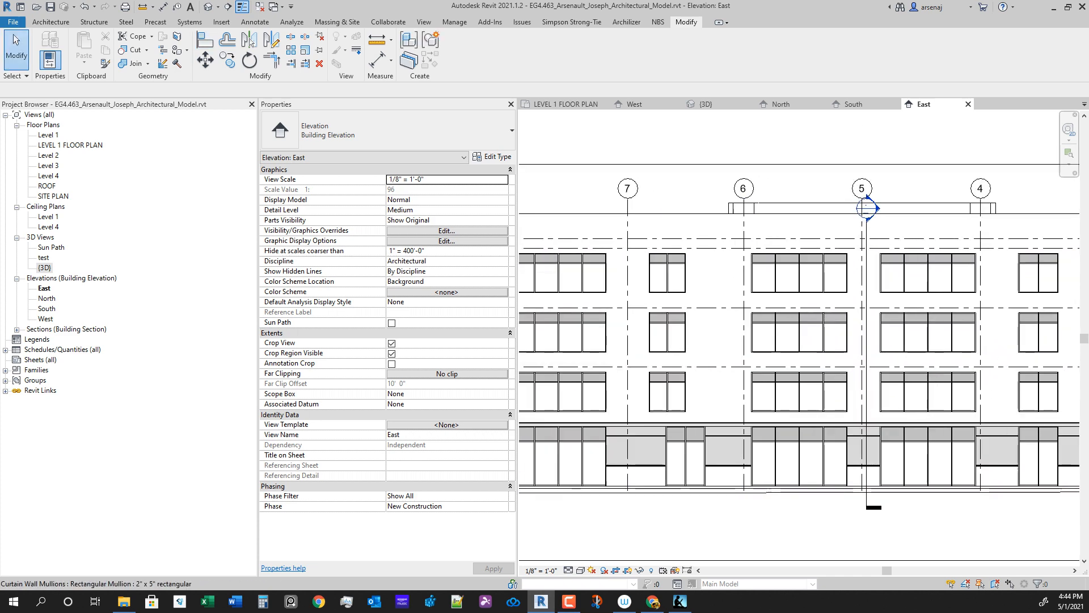
pyautogui.press('a')
pyautogui.press('l')
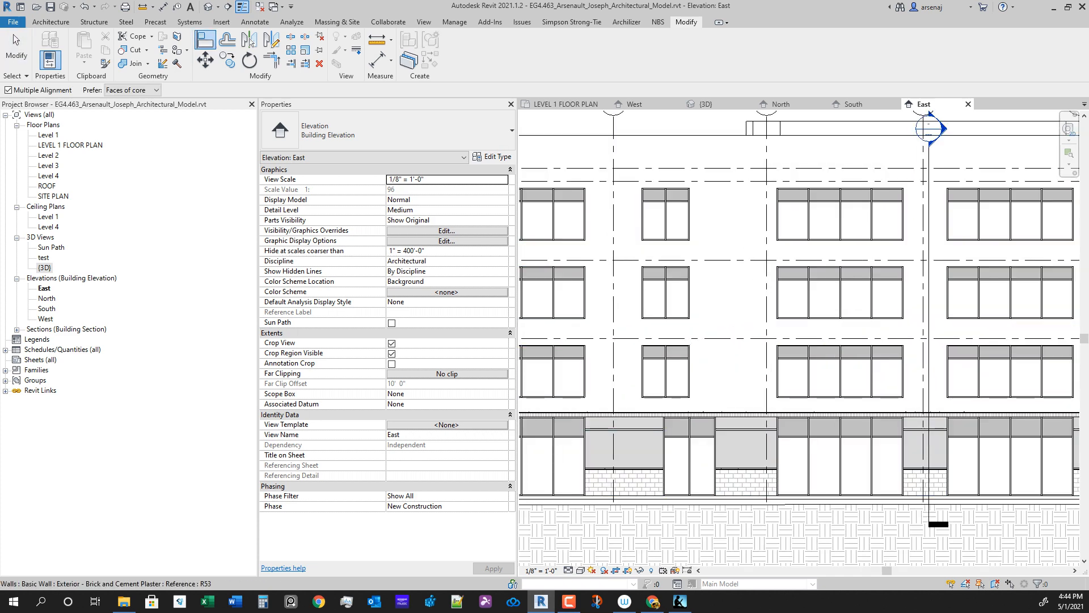
pyautogui.scroll(3, 652, 491)
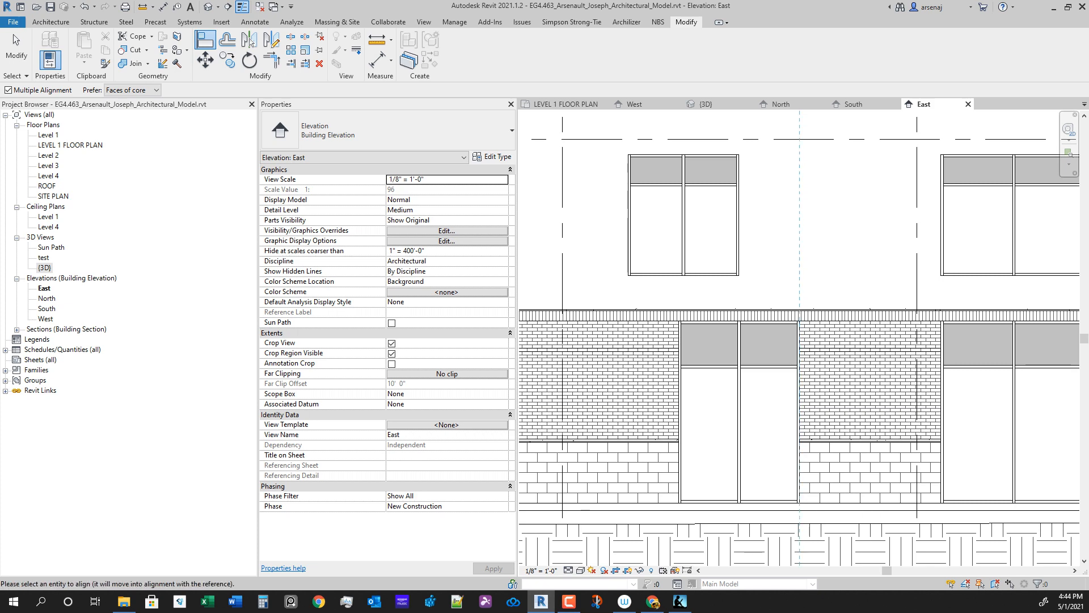
pyautogui.scroll(-1, 817, 339)
pyautogui.moveTo(817, 339); pyautogui.dragTo(816, 379, button='middle')
pyautogui.scroll(1, 815, 379)
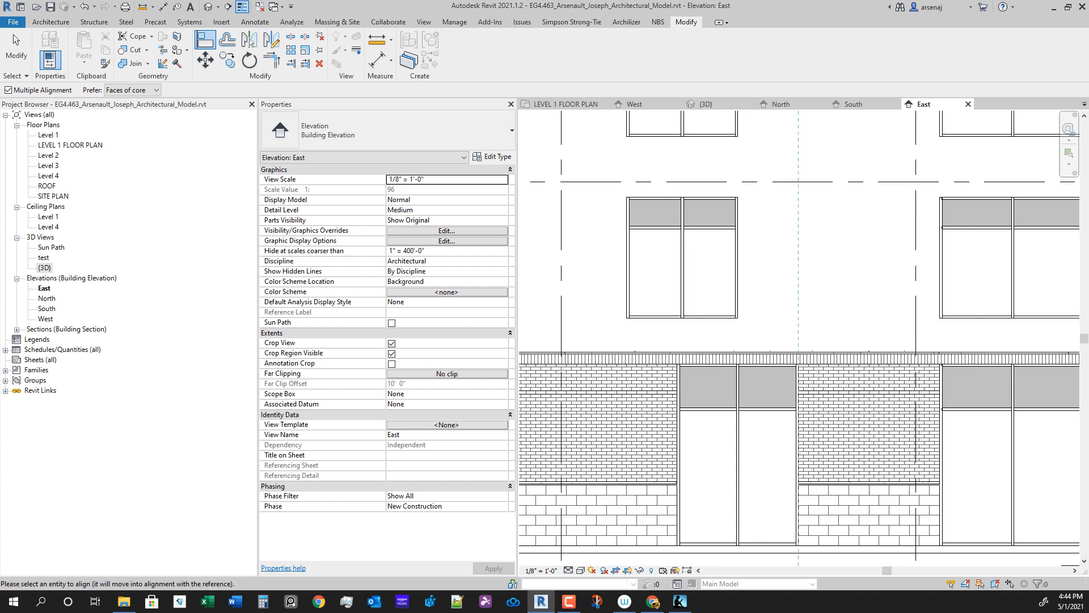
pyautogui.click(737, 250)
pyautogui.scroll(-2, 826, 243)
pyautogui.moveTo(827, 242); pyautogui.dragTo(848, 346, button='middle')
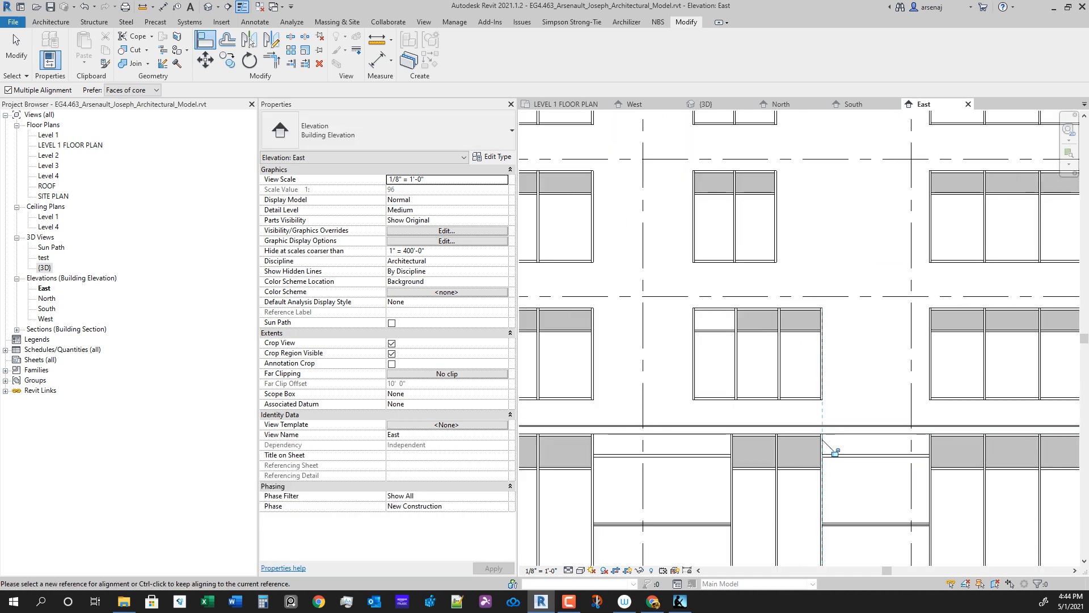
pyautogui.scroll(1, 849, 346)
pyautogui.click(772, 207)
pyautogui.scroll(-1, 794, 207)
pyautogui.moveTo(795, 207); pyautogui.dragTo(787, 332, button='middle')
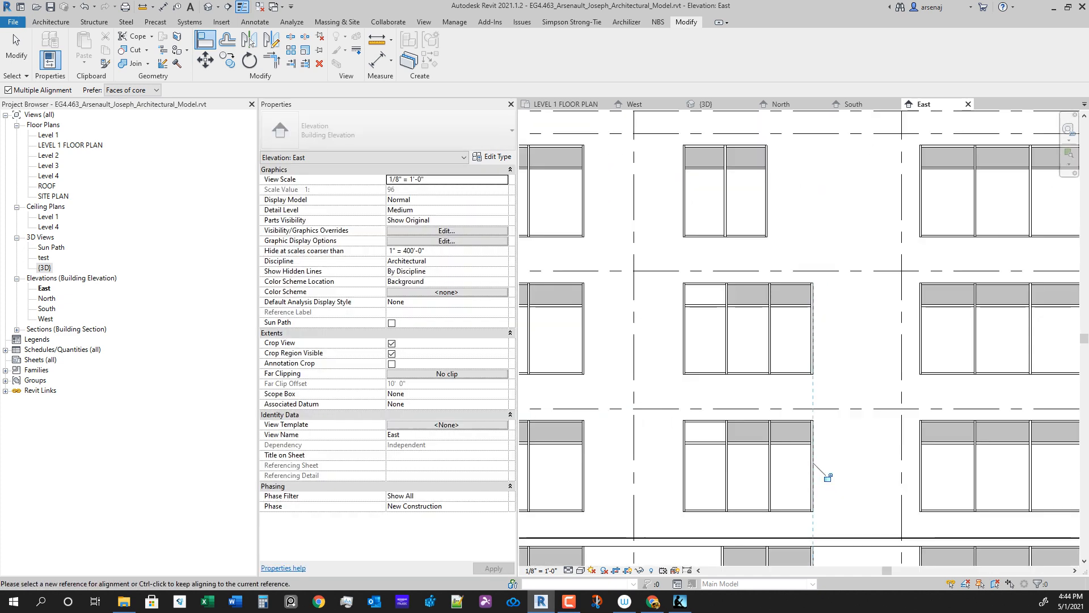
pyautogui.scroll(2, 815, 172)
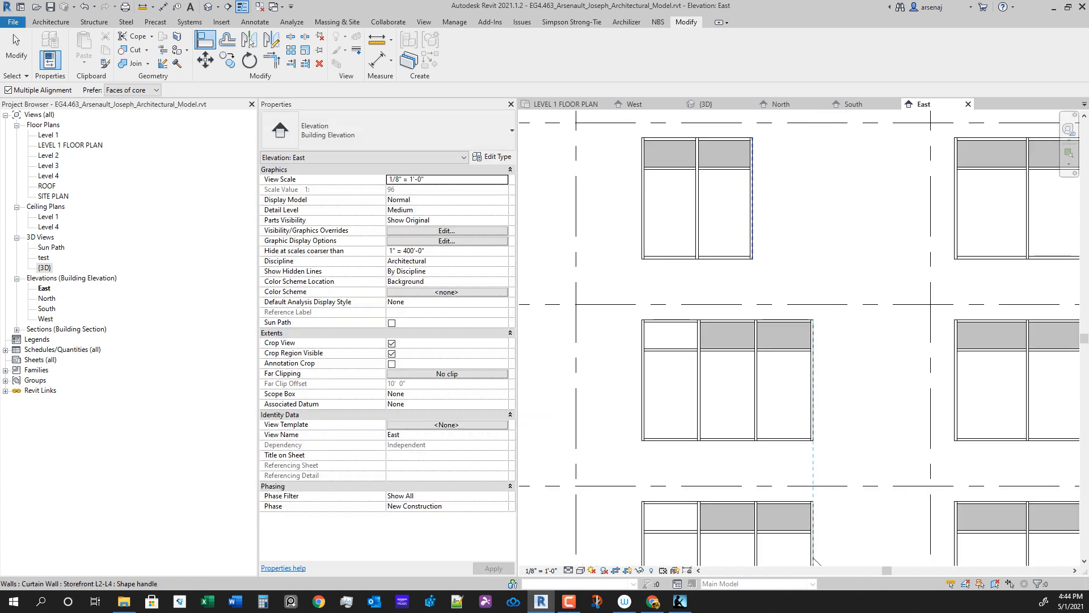
pyautogui.click(813, 559)
pyautogui.scroll(-1, 819, 335)
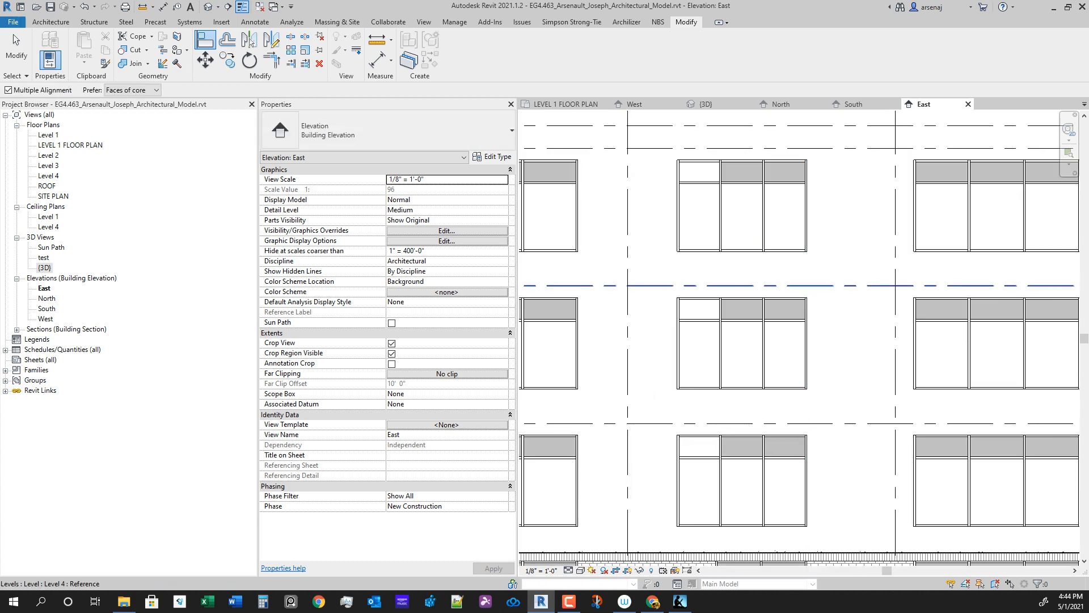
# Step: Align the grid 7 side edges of the three upper-floor windows between grids 6 and 7 with the storefront edge, and finish aligning
pyautogui.moveTo(739, 457); pyautogui.dragTo(772, 239, button='middle')
pyautogui.scroll(2, 773, 420)
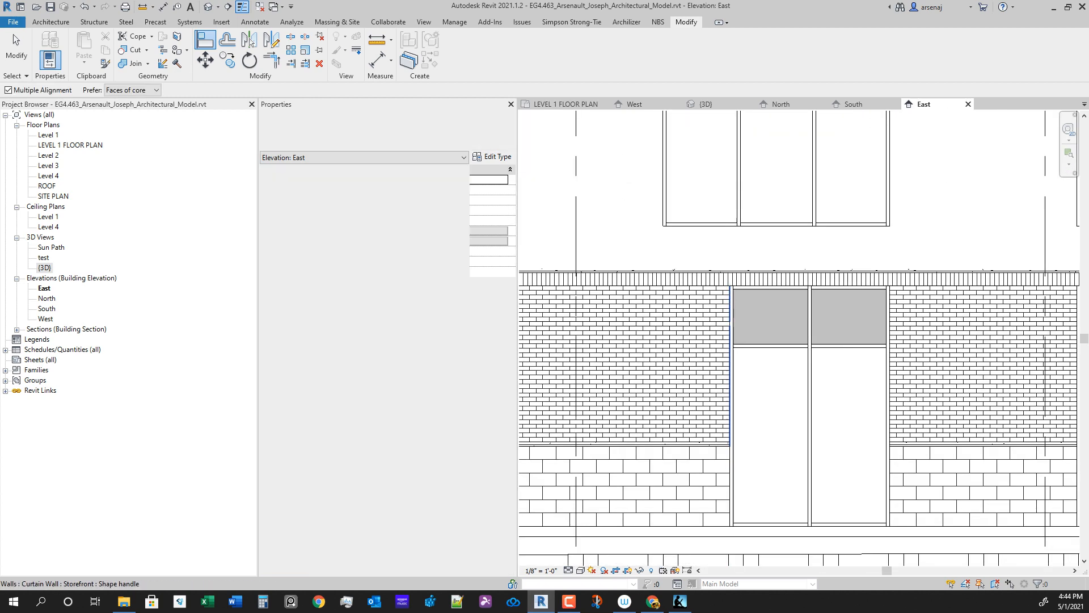
pyautogui.click(729, 341)
pyautogui.moveTo(729, 295); pyautogui.dragTo(728, 479, button='middle')
pyautogui.click(662, 340)
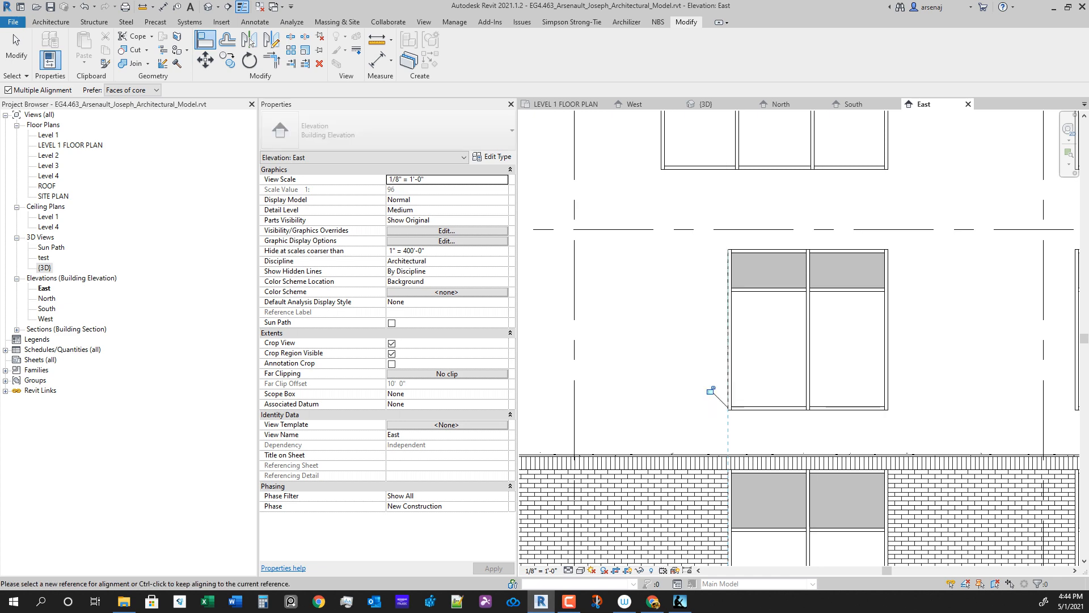
pyautogui.scroll(-2, 728, 407)
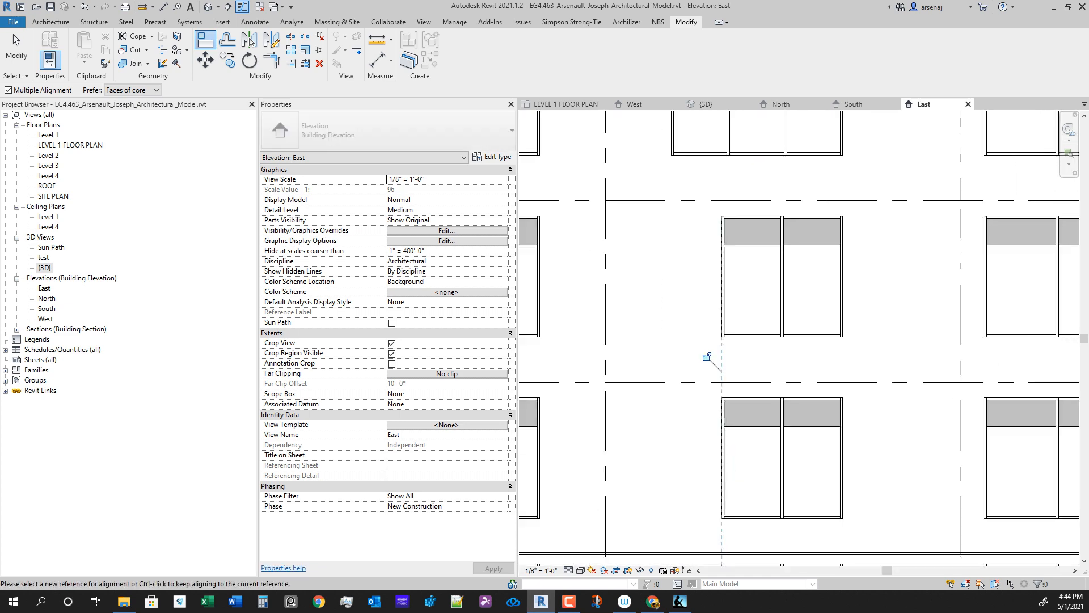
pyautogui.moveTo(707, 358); pyautogui.dragTo(714, 452, button='middle')
pyautogui.press('Escape')
pyautogui.press('Escape')
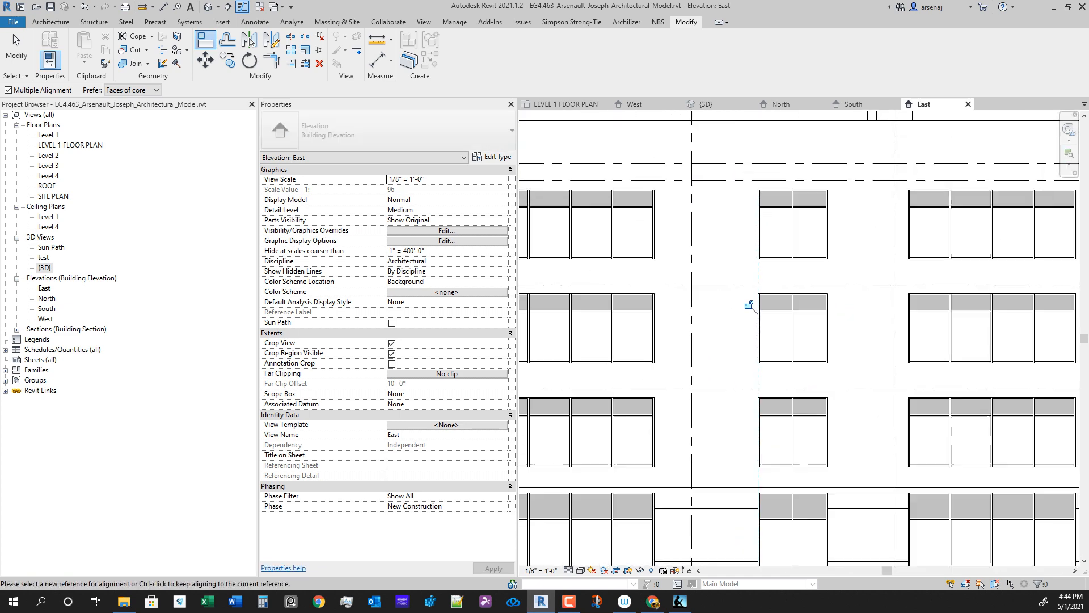
# Step: Examine the window and storefront alignment across the whole East elevation
pyautogui.scroll(-5, 713, 453)
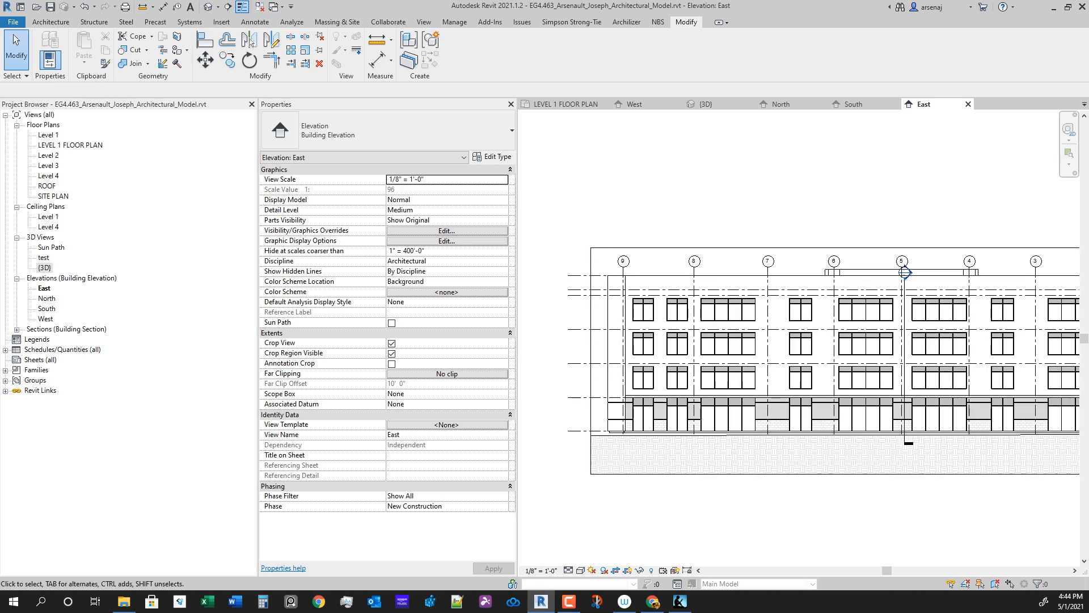
pyautogui.scroll(-1, 902, 482)
pyautogui.moveTo(902, 482); pyautogui.dragTo(813, 479, button='middle')
pyautogui.scroll(-2, 858, 470)
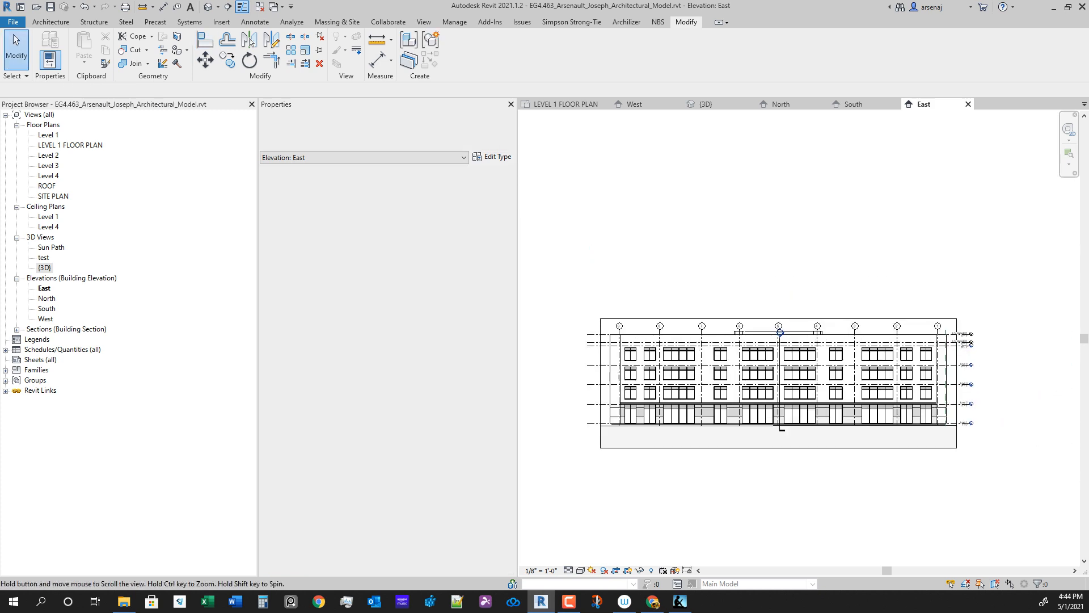
pyautogui.scroll(1, 852, 478)
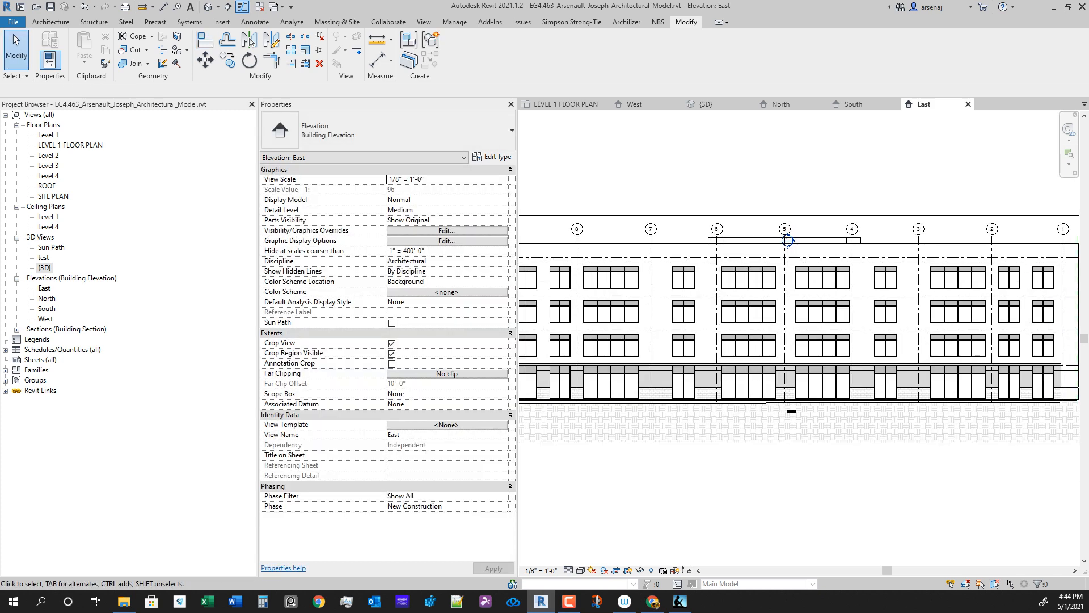
pyautogui.scroll(-1, 853, 477)
# Step: Open the {3D} view and inspect the window and storefront layout on the building's facades from several angles
pyautogui.click(706, 104)
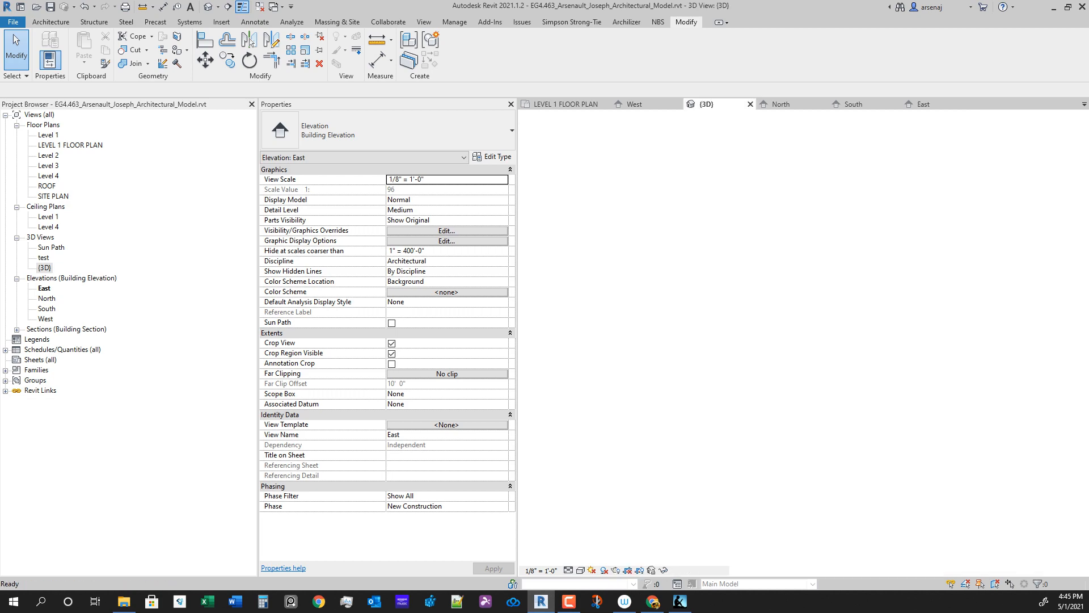
pyautogui.keyDown('shift'); pyautogui.moveTo(593, 420); pyautogui.dragTo(698, 397, button='middle'); pyautogui.keyUp('shift')
pyautogui.scroll(3, 698, 397)
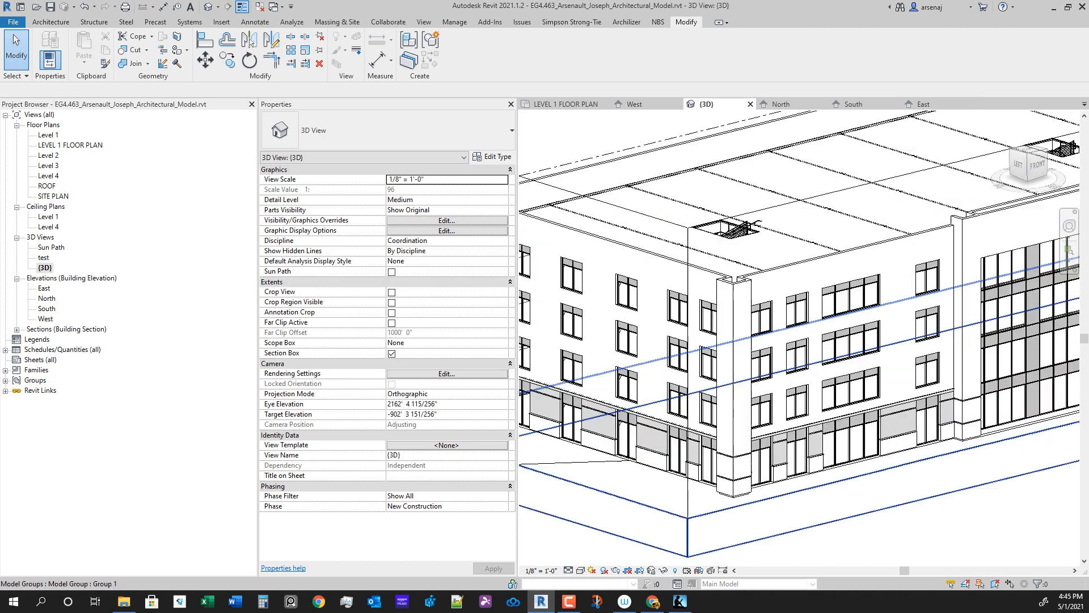
pyautogui.scroll(-2, 836, 458)
pyautogui.keyDown('shift'); pyautogui.moveTo(836, 458); pyautogui.dragTo(896, 404, button='middle'); pyautogui.keyUp('shift')
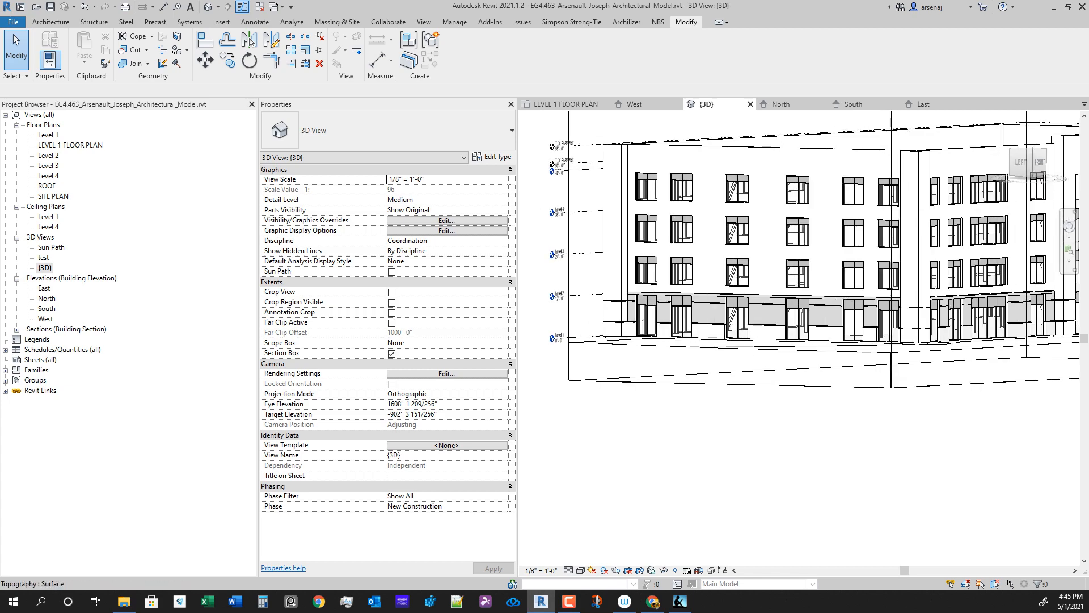
pyautogui.scroll(2, 706, 261)
pyautogui.scroll(-3, 808, 377)
pyautogui.keyDown('shift'); pyautogui.moveTo(808, 377); pyautogui.dragTo(671, 363, button='middle'); pyautogui.keyUp('shift')
pyautogui.scroll(3, 846, 471)
pyautogui.scroll(-2, 846, 462)
pyautogui.keyDown('shift'); pyautogui.moveTo(847, 462); pyautogui.dragTo(789, 392, button='middle'); pyautogui.keyUp('shift')
pyautogui.scroll(-2, 856, 395)
pyautogui.scroll(2, 789, 393)
pyautogui.scroll(-3, 936, 284)
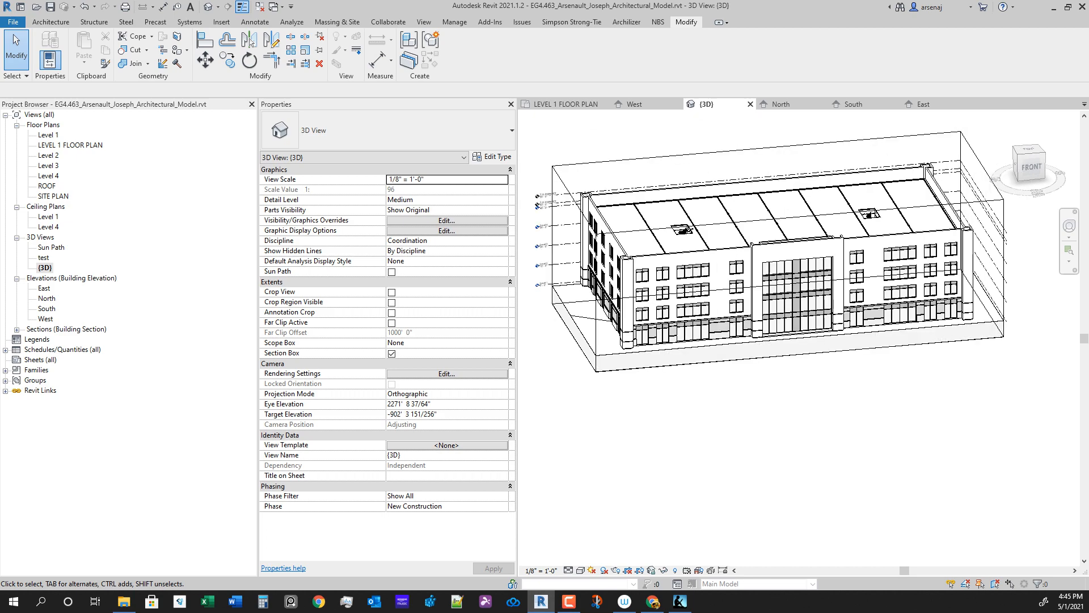
pyautogui.scroll(2, 822, 275)
pyautogui.keyDown('shift'); pyautogui.moveTo(822, 275); pyautogui.dragTo(794, 226, button='middle'); pyautogui.keyUp('shift')
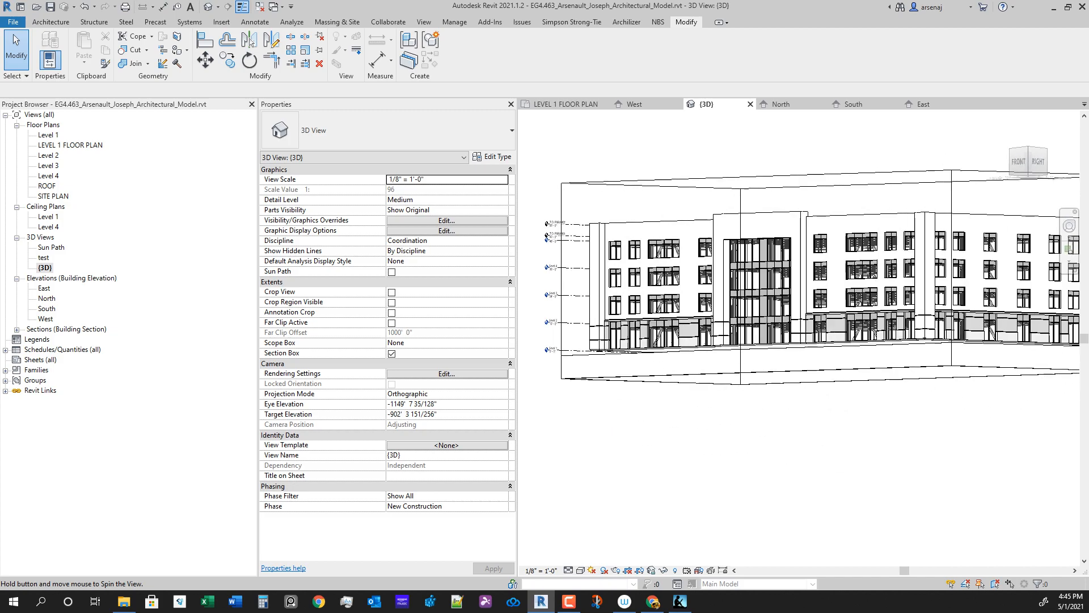